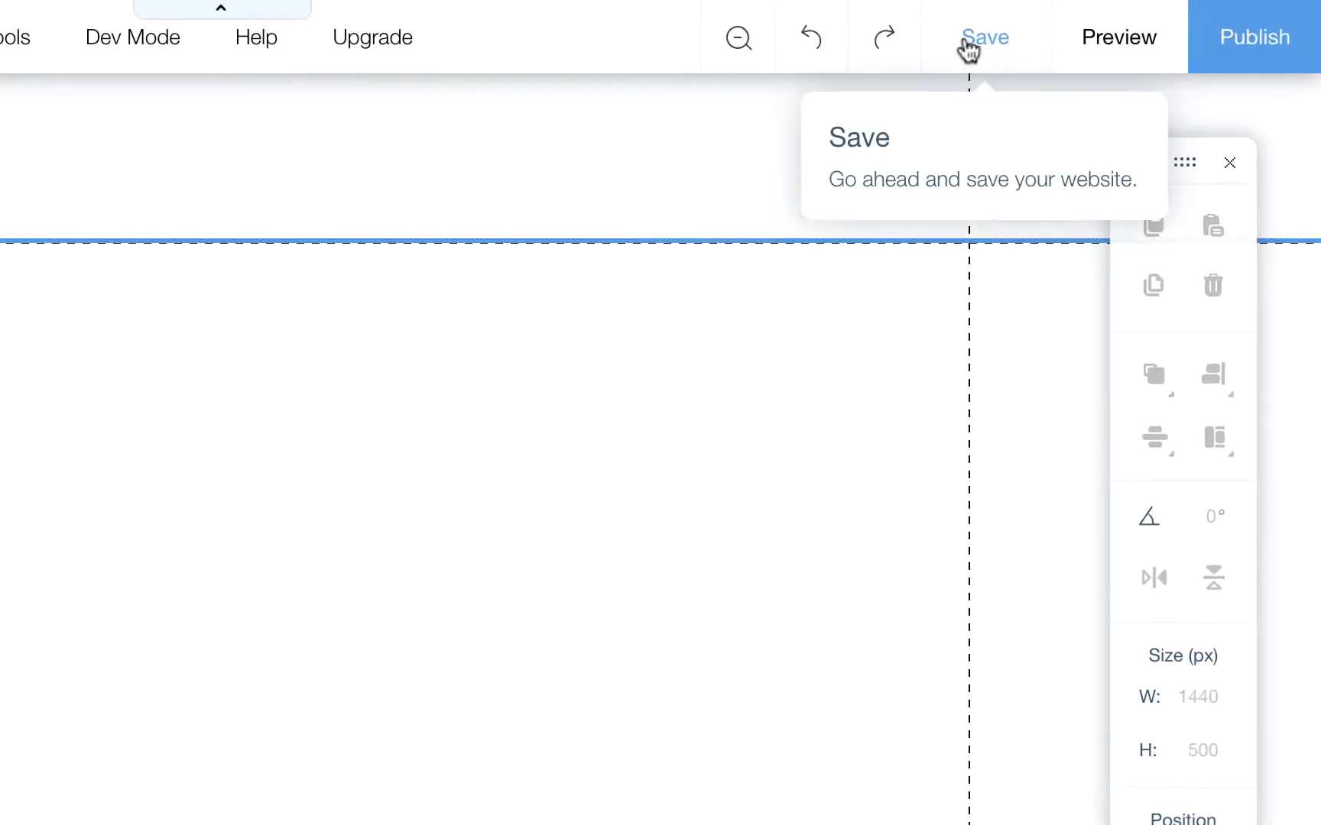
Save the site on the free Wix.com domain with the address coopmarket and stop the save confirmation from showing again.
click(967, 49)
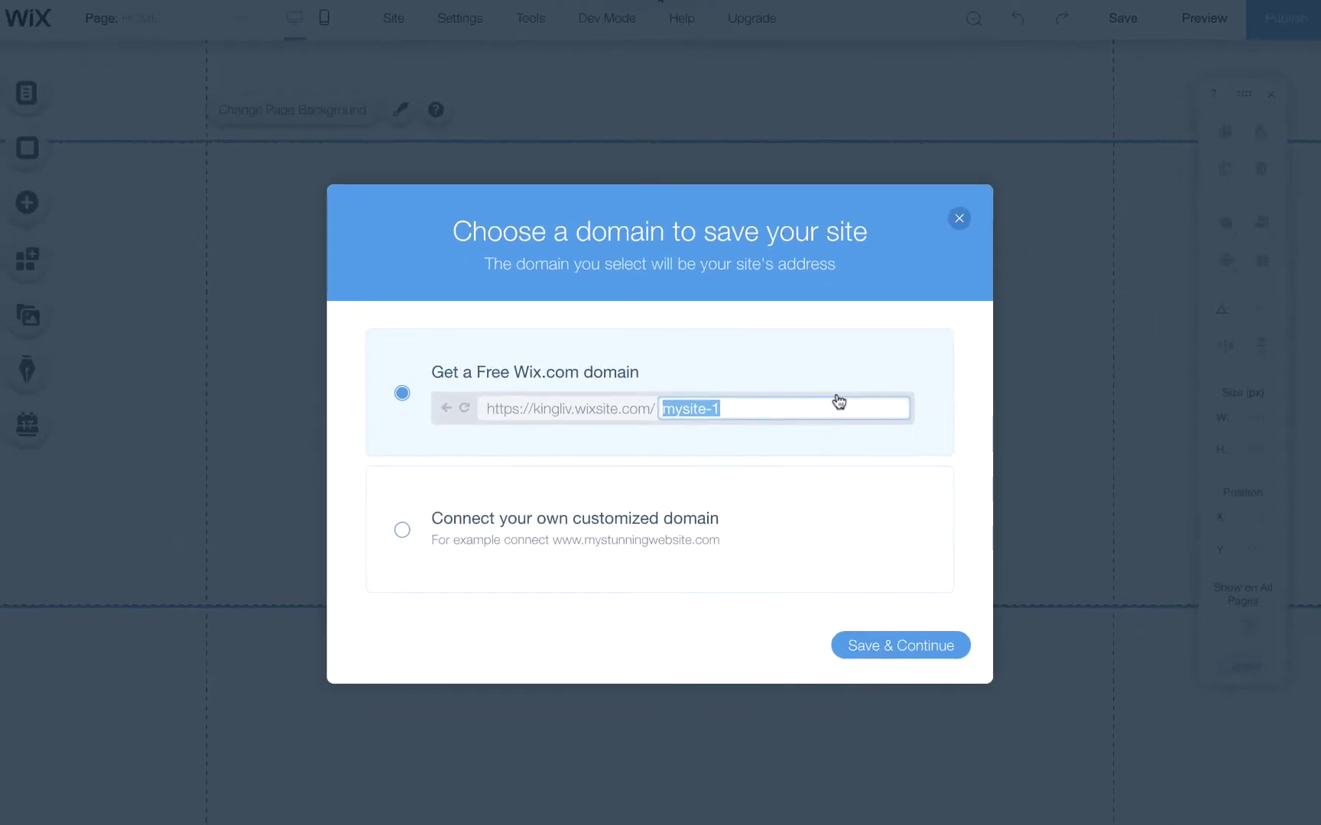
text(coopmarket)
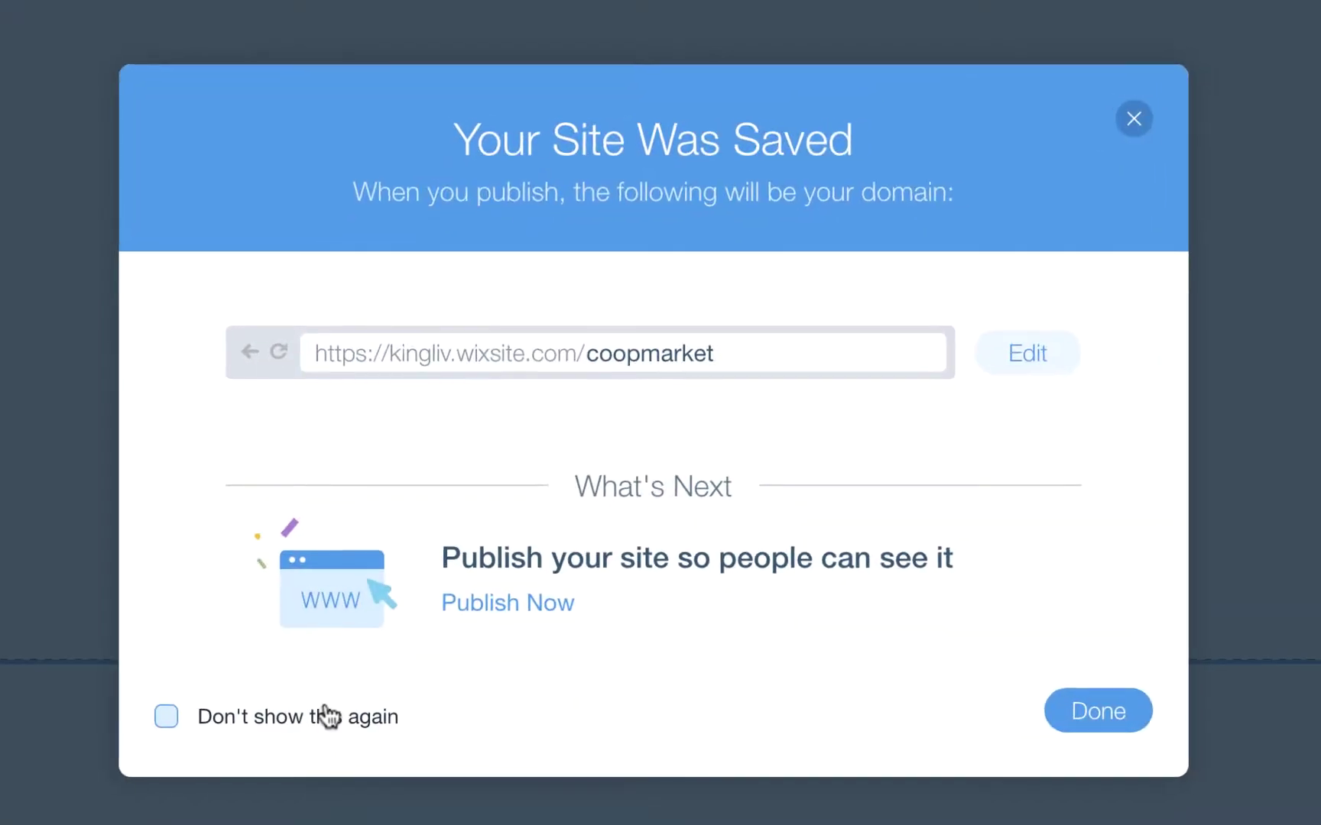
click(324, 713)
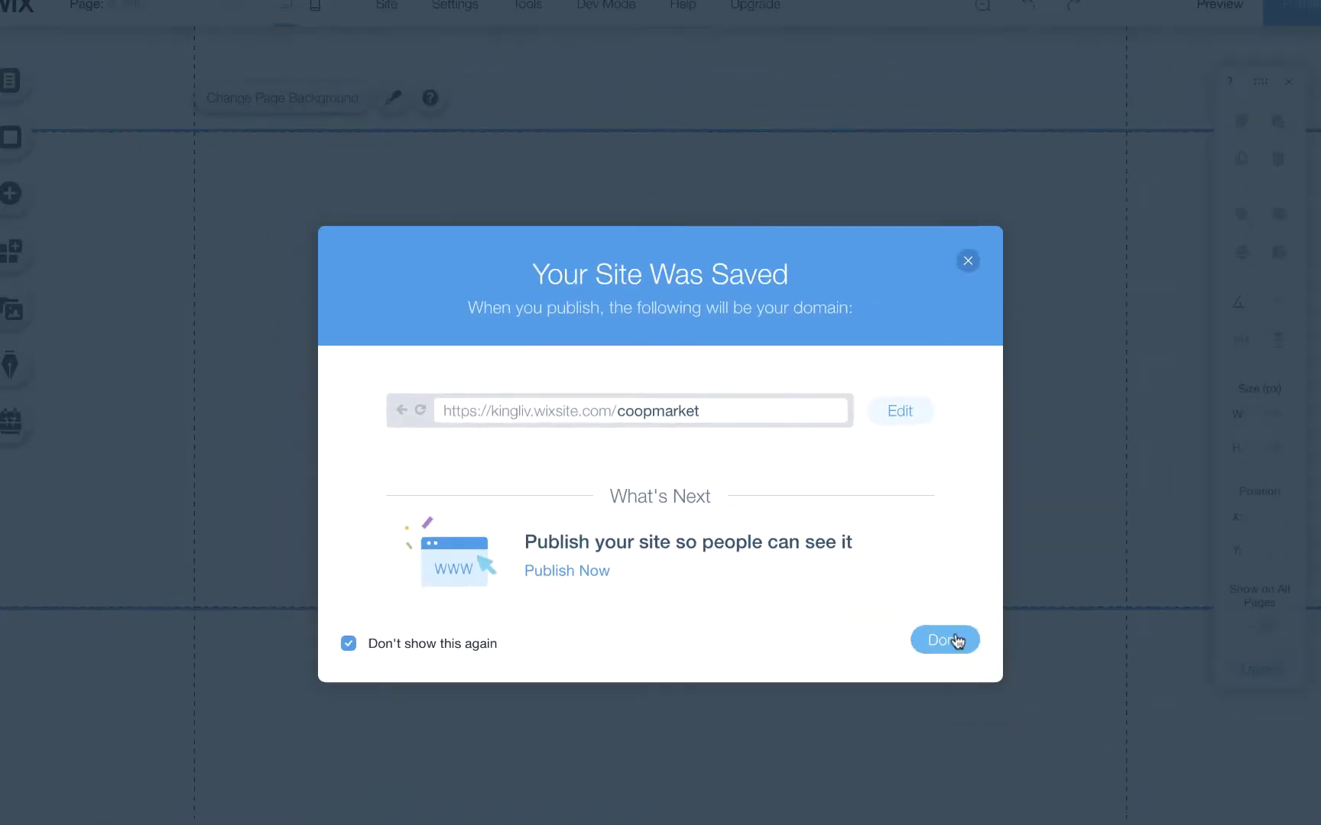
click(1080, 694)
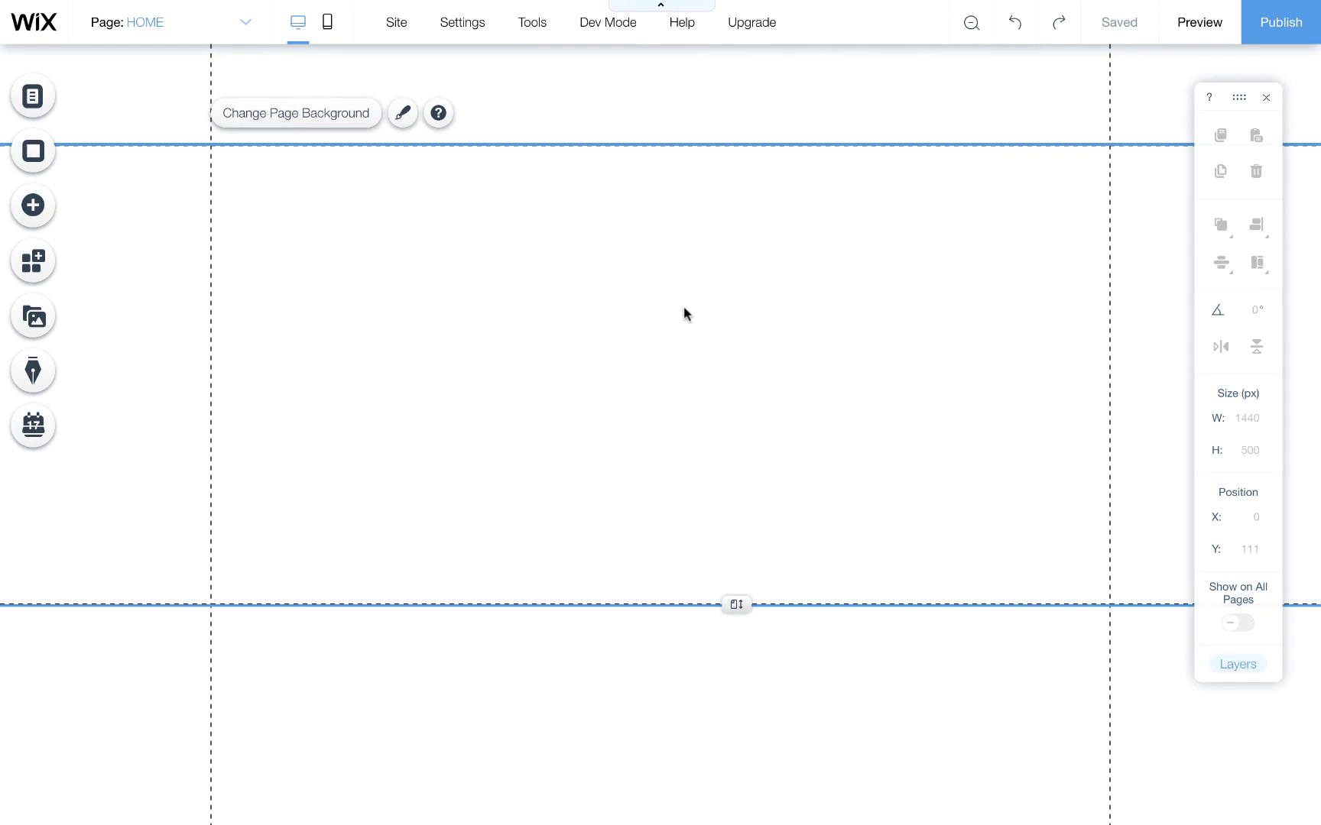
Set the HOME page's layout to No Header & Footer and close the page settings and site menu.
click(55, 111)
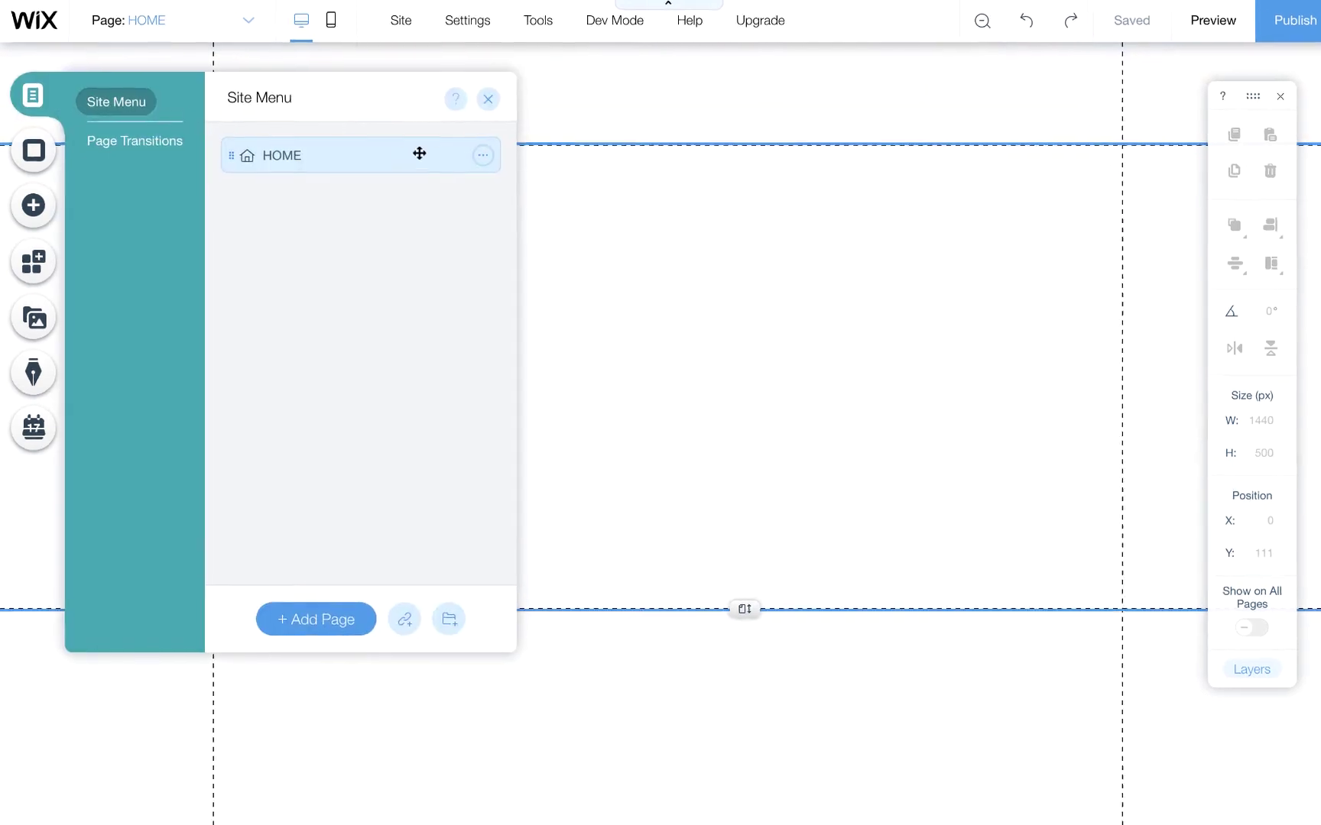
click(477, 153)
click(713, 145)
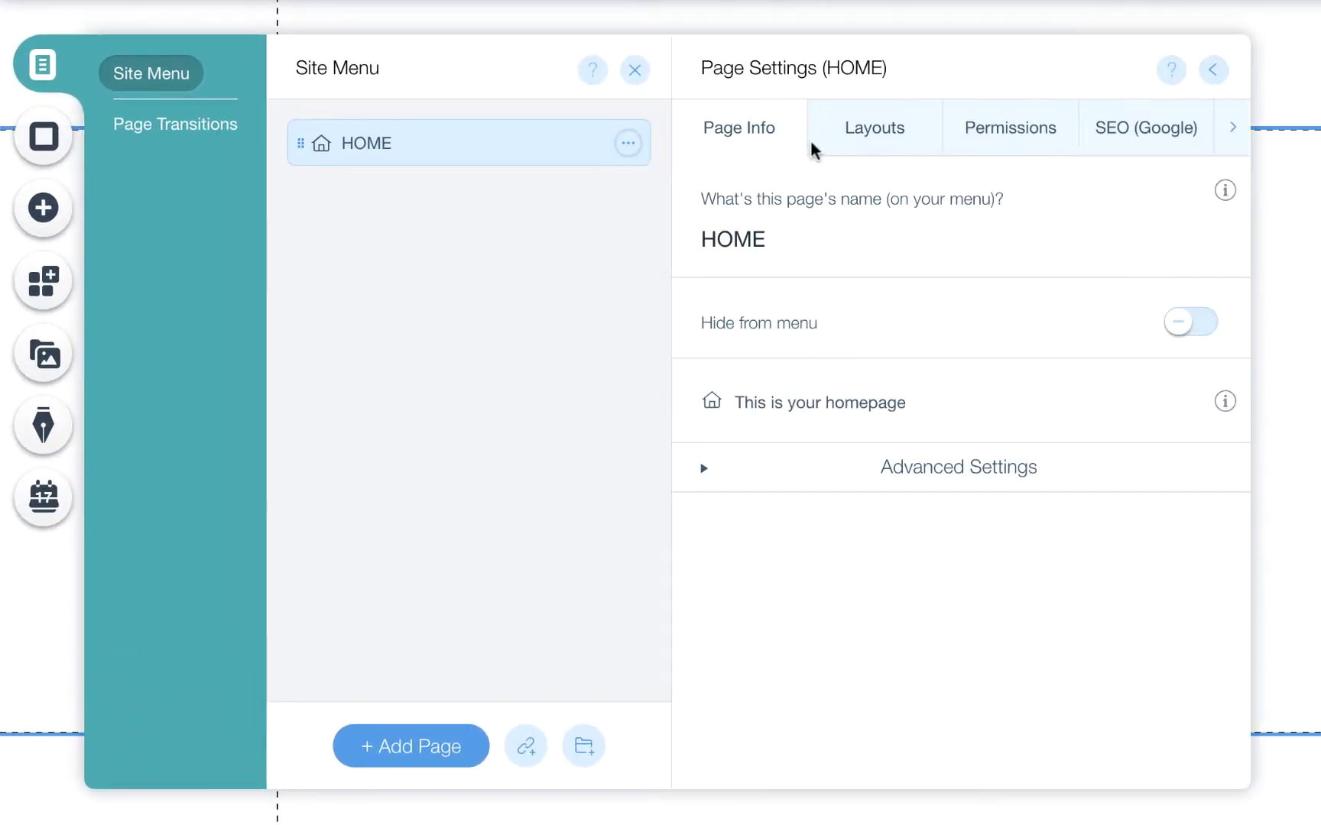
click(946, 133)
click(880, 456)
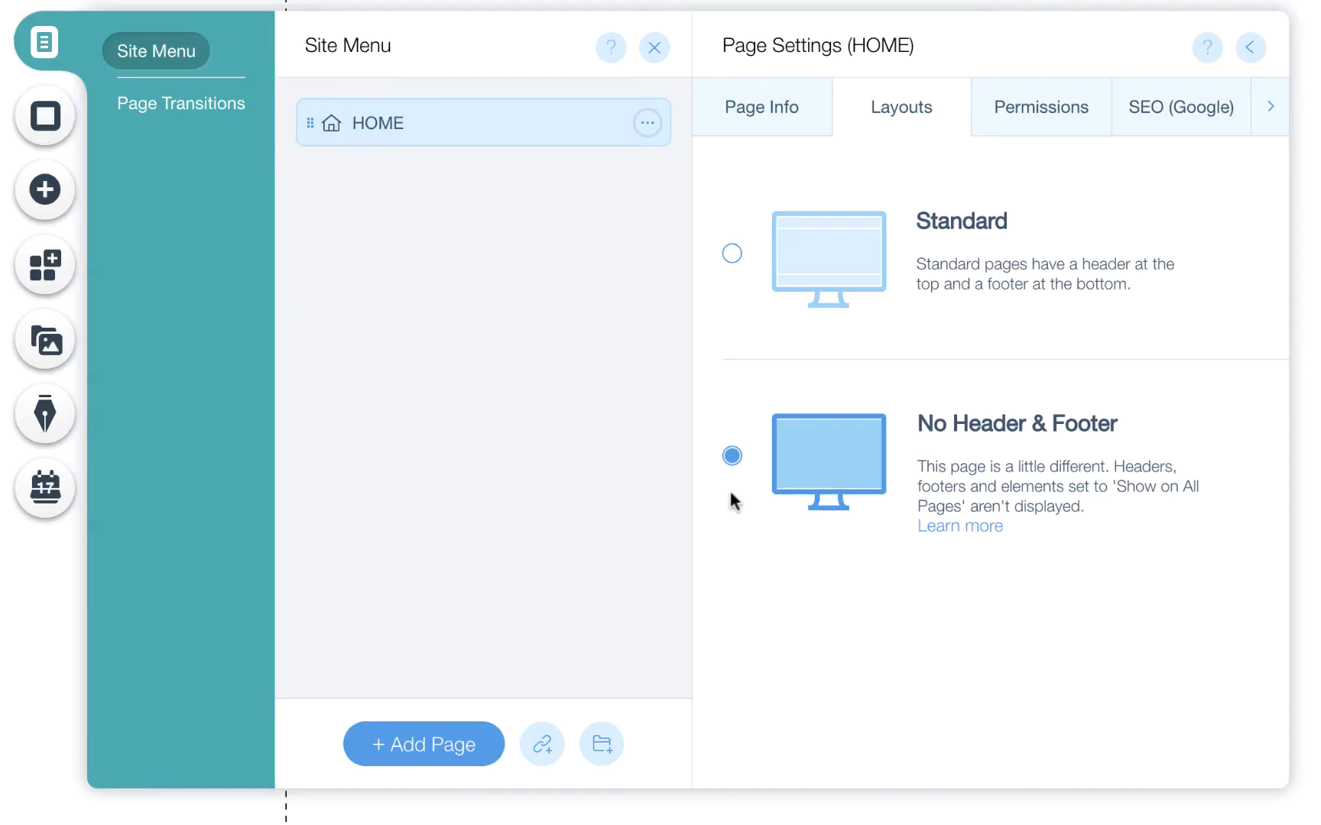
click(1250, 47)
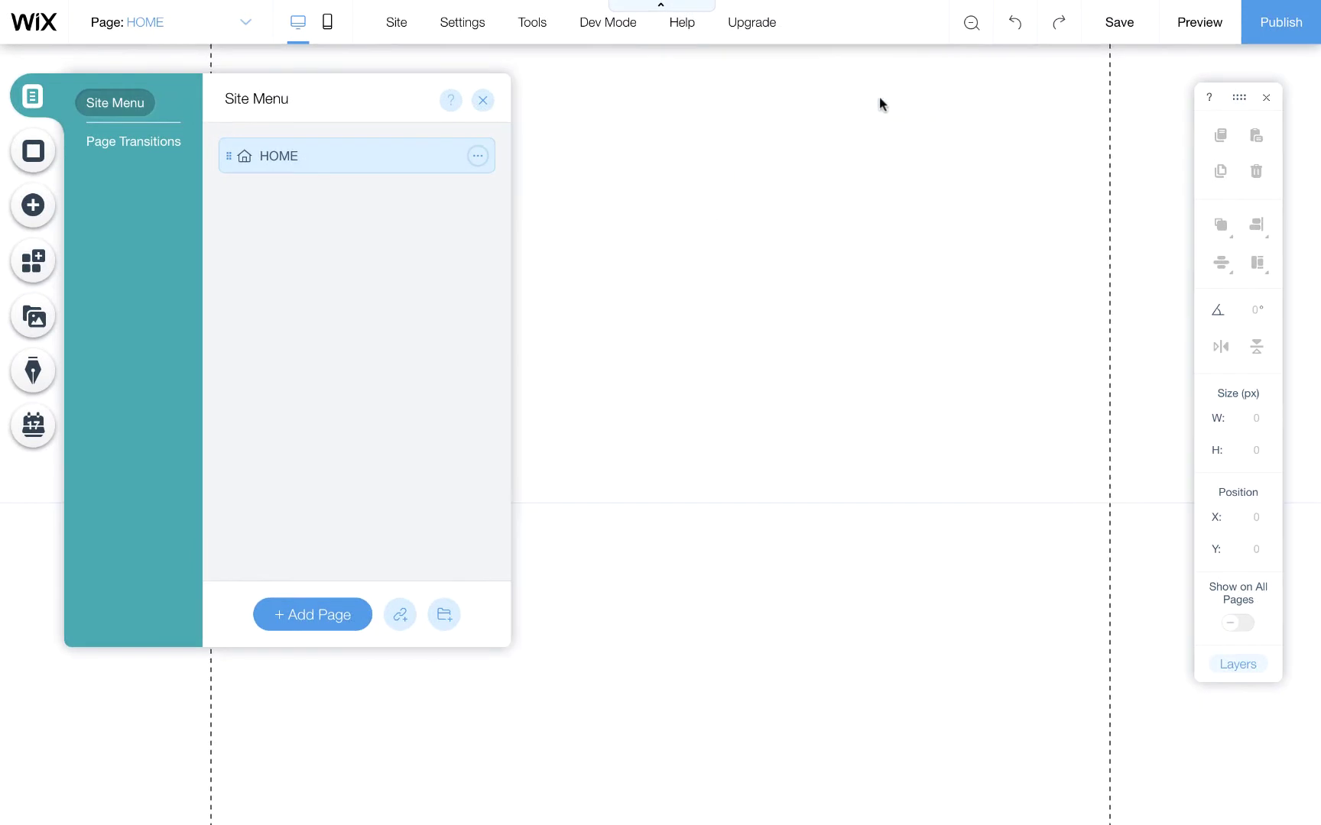
click(484, 106)
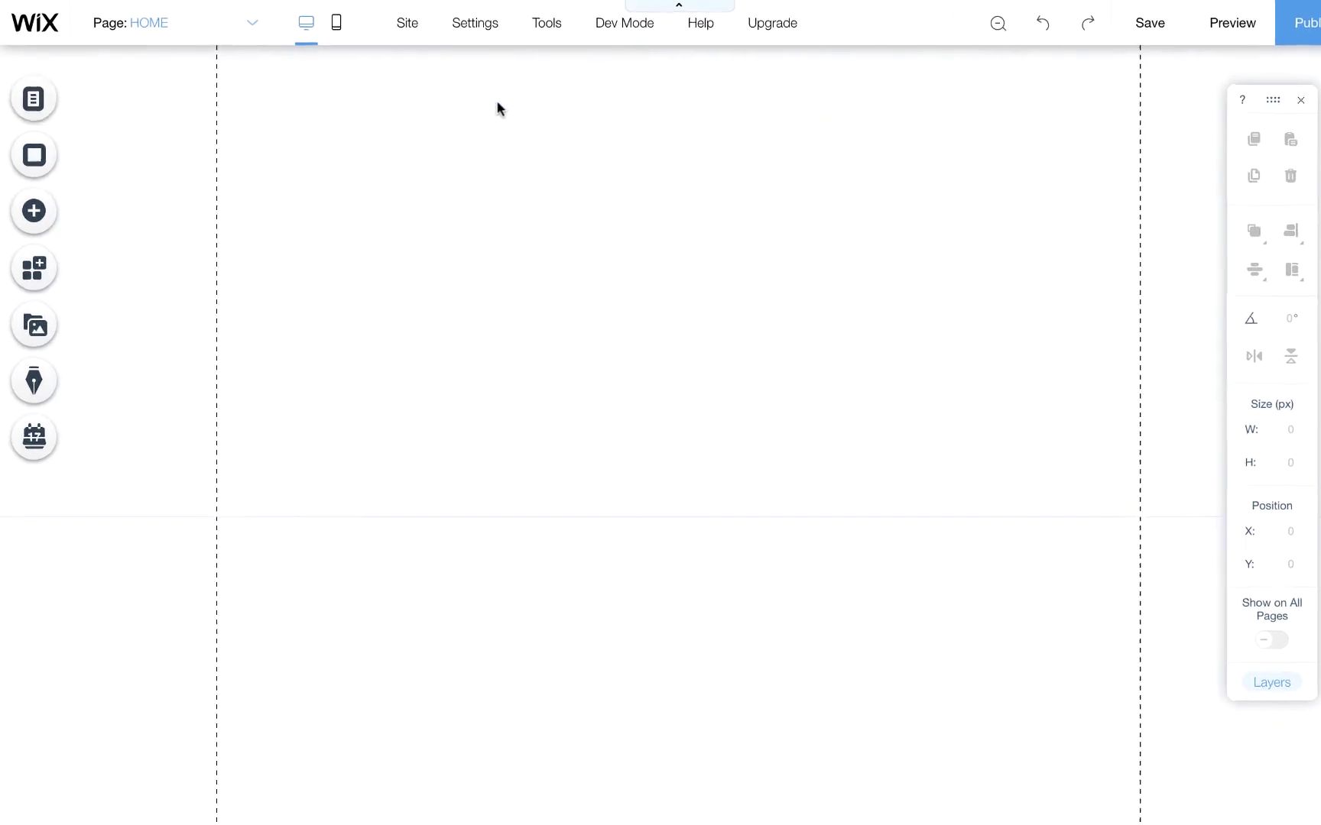
Upload all PNG images from The Co·Op's Assets folder to the site files, look through them and close the media library.
click(22, 469)
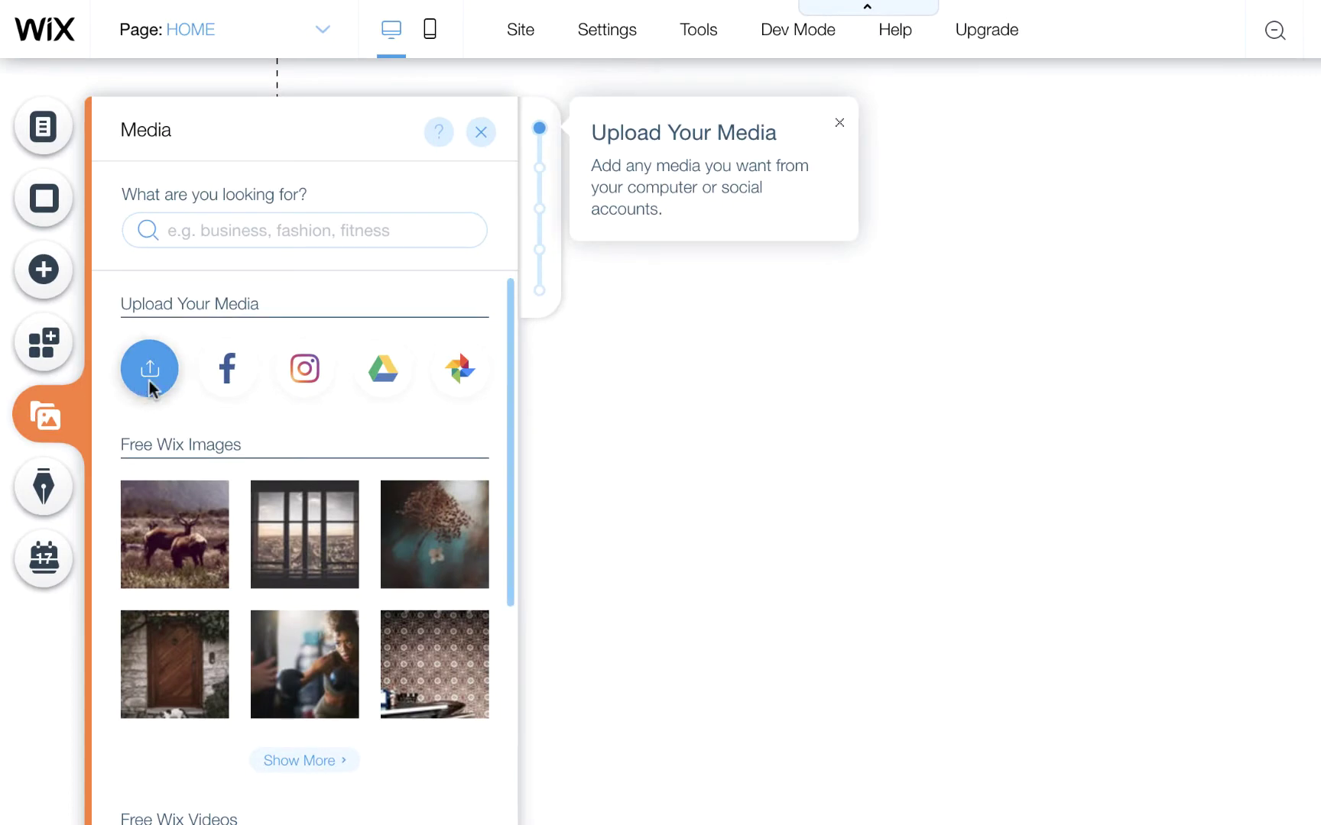
click(150, 382)
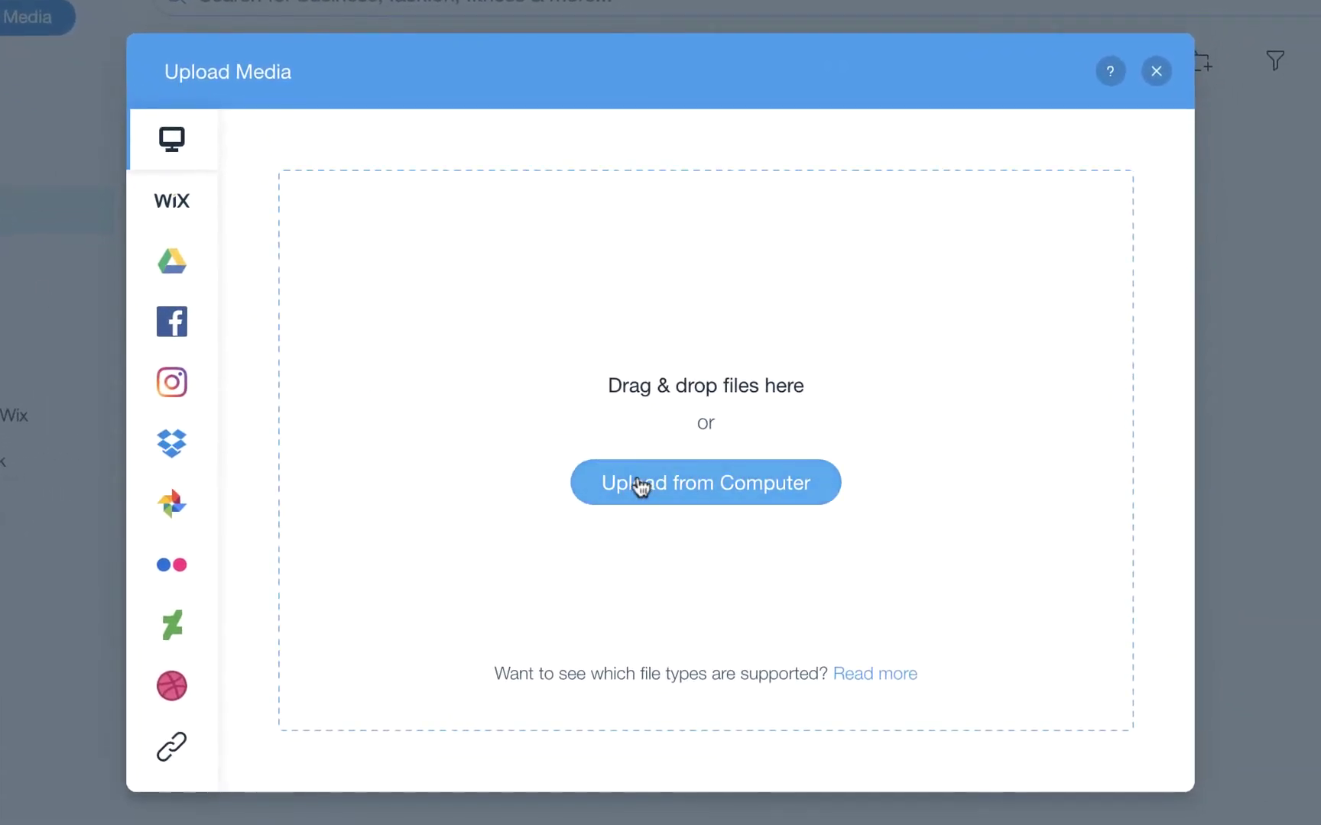
click(640, 486)
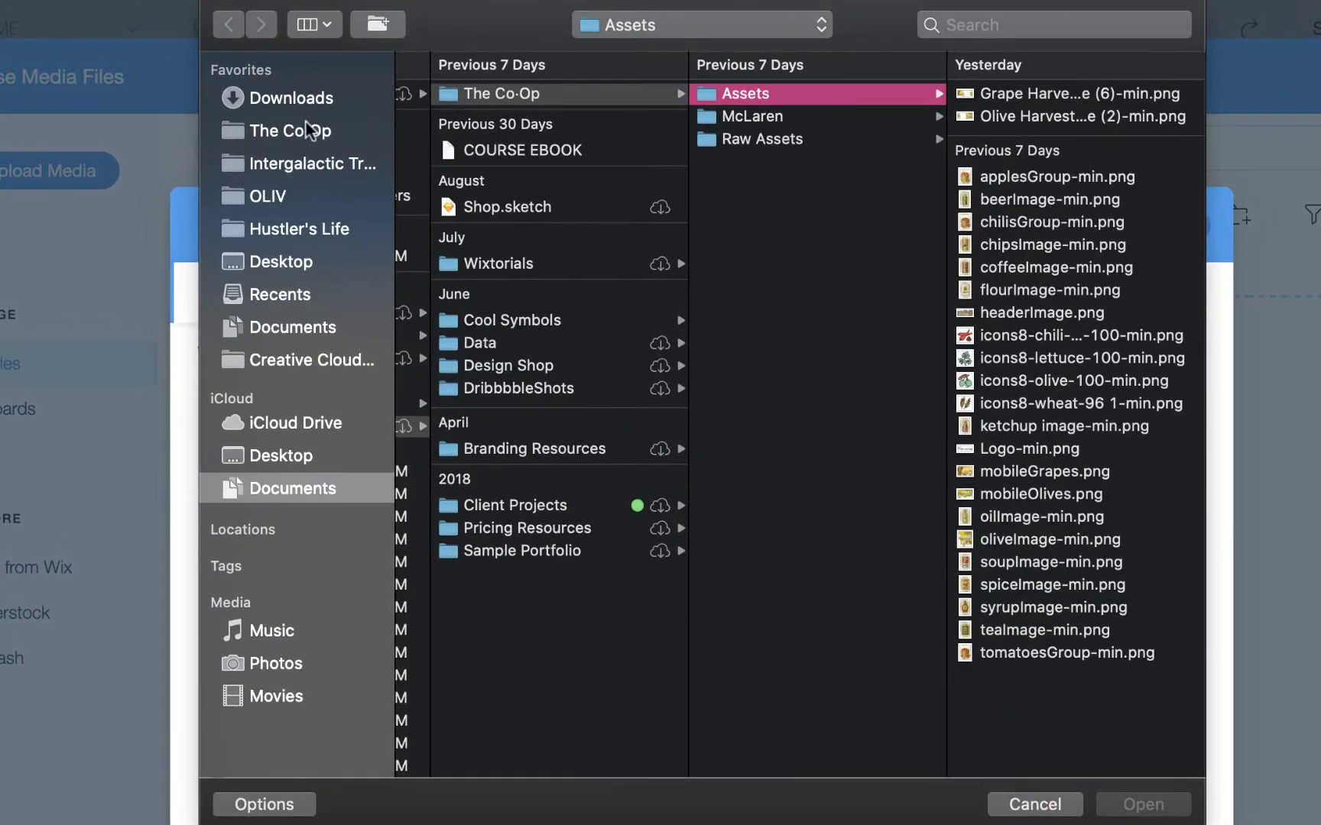
click(305, 122)
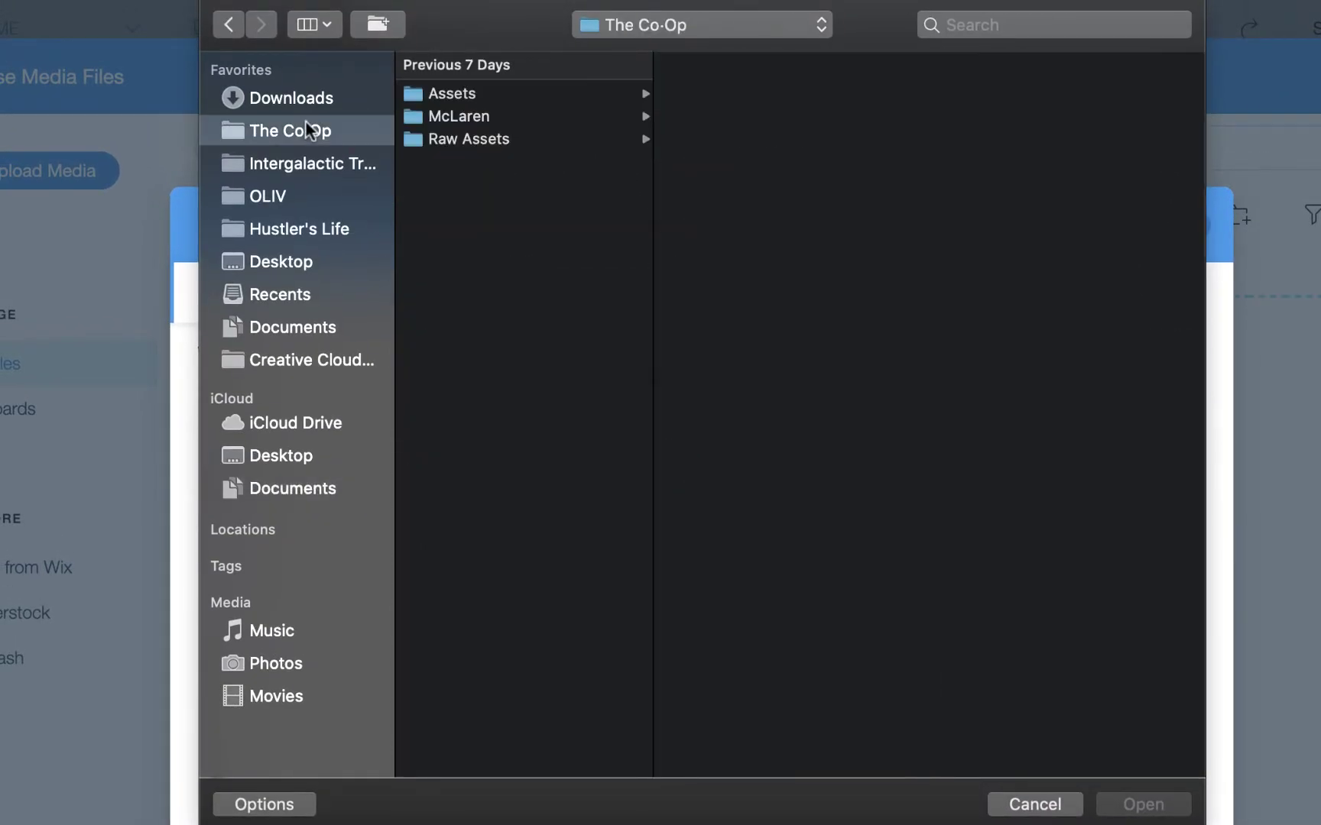
click(514, 91)
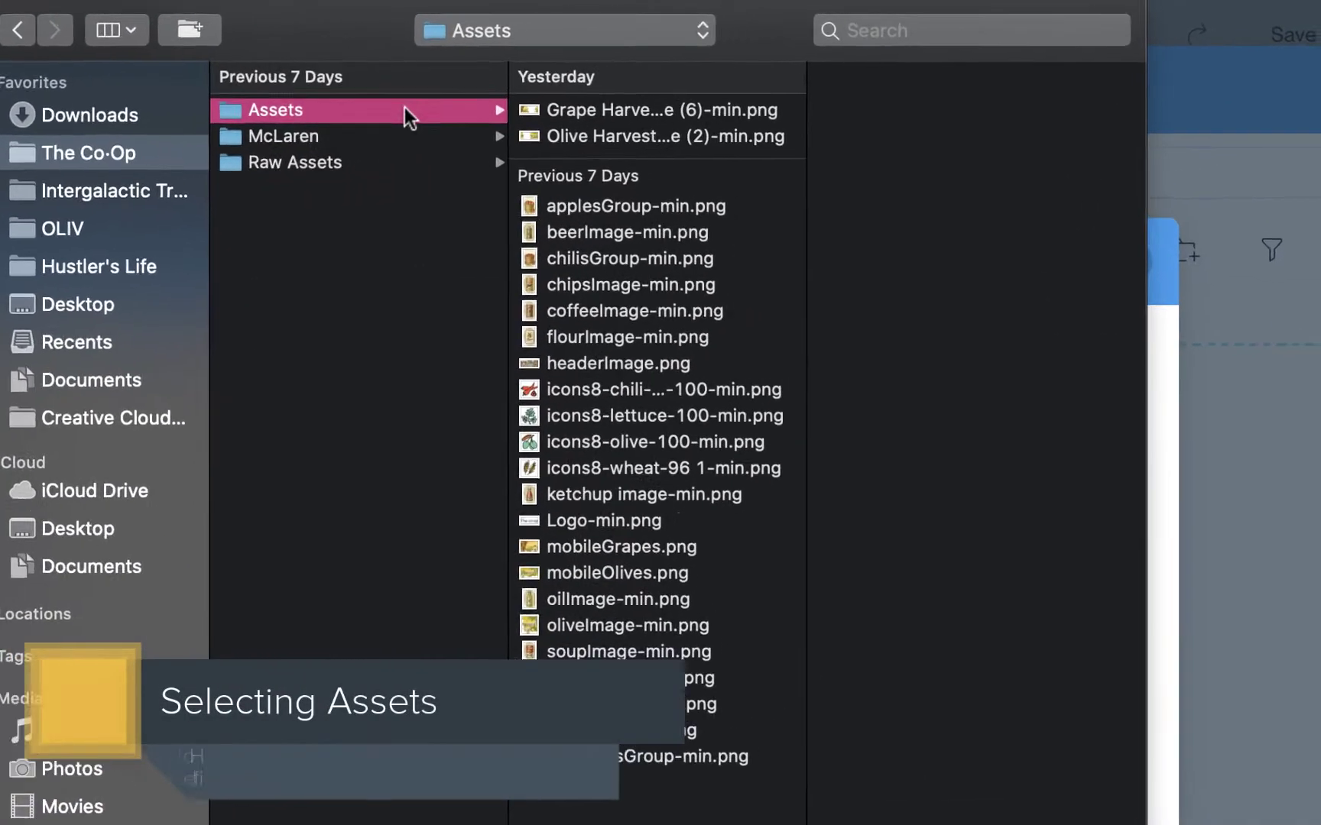
click(746, 95)
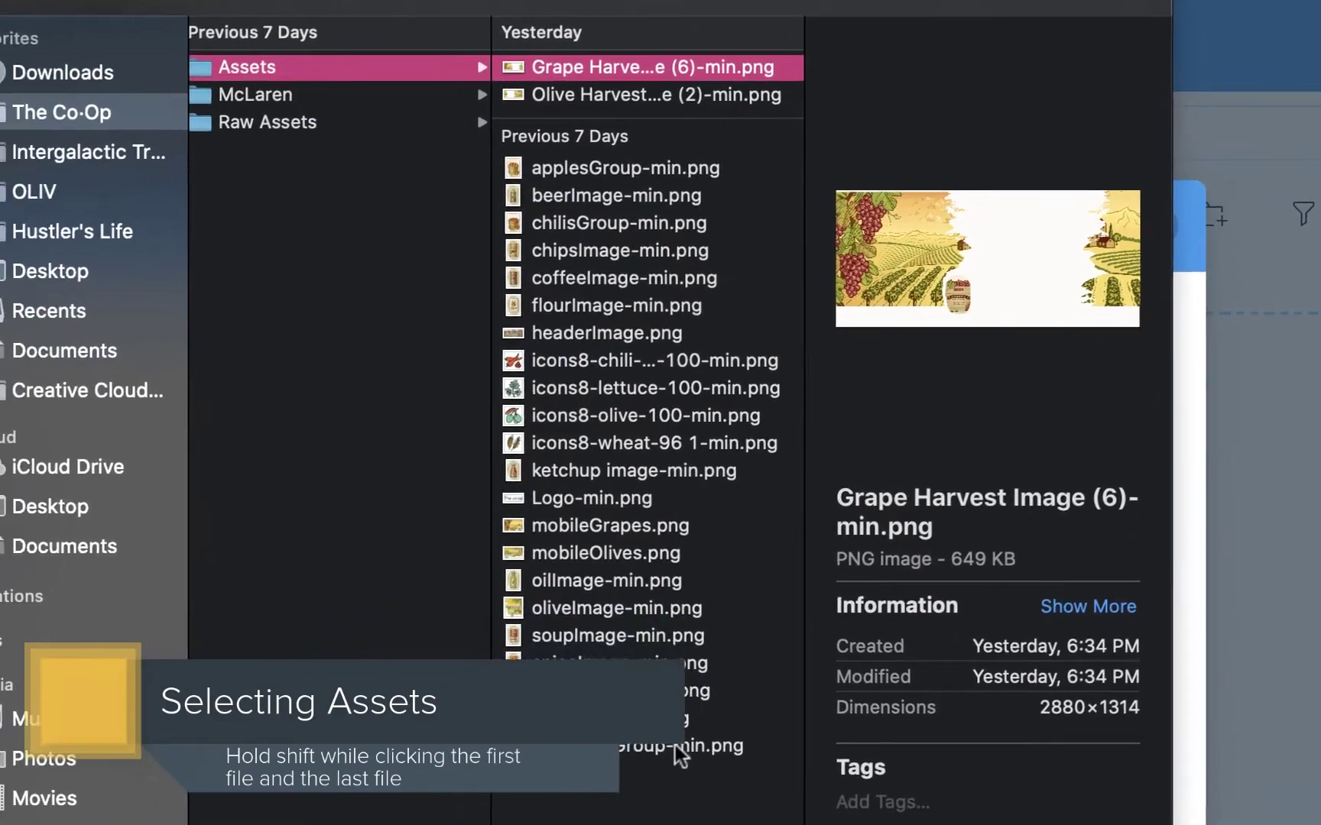
shift+click(642, 797)
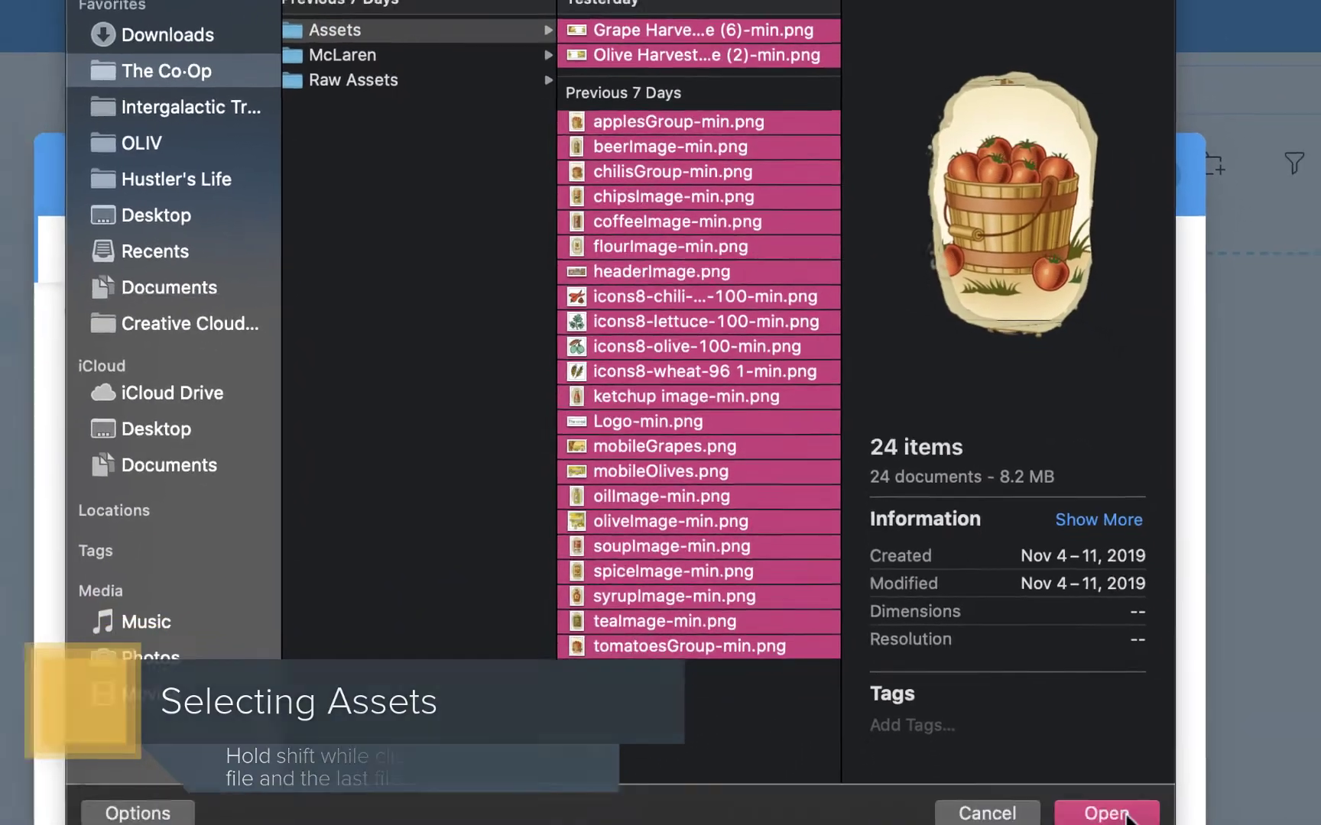
click(1117, 813)
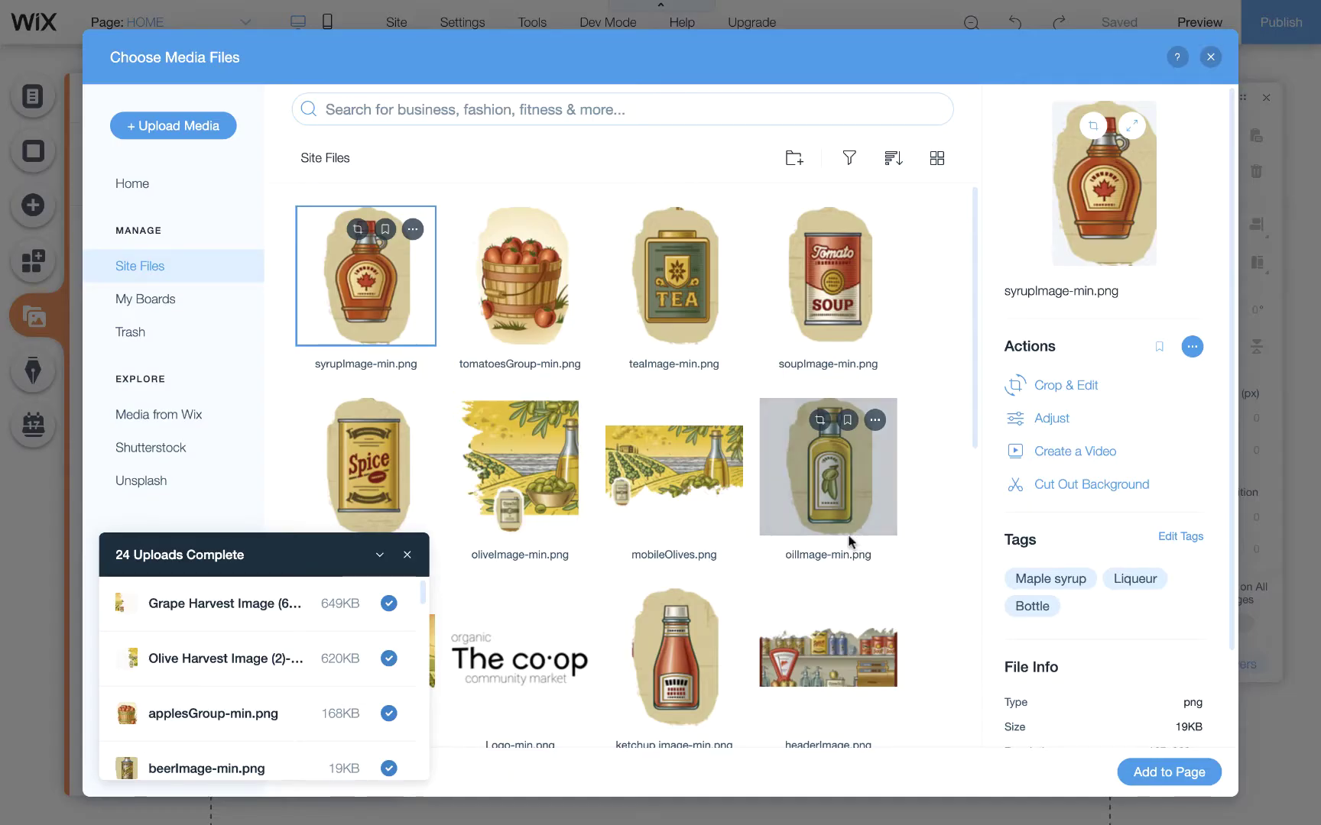
scroll(279, 724, down, 5)
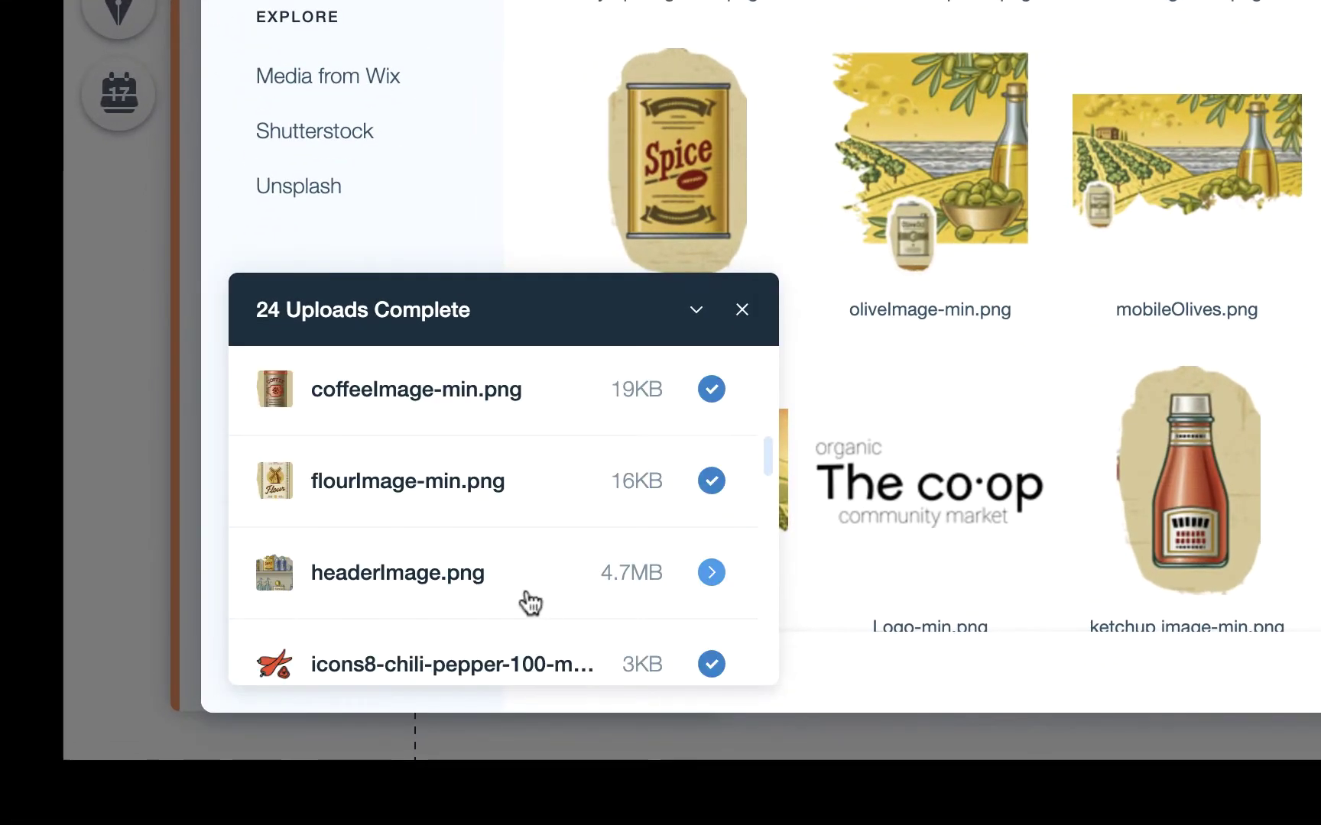
scroll(530, 604, down, 10)
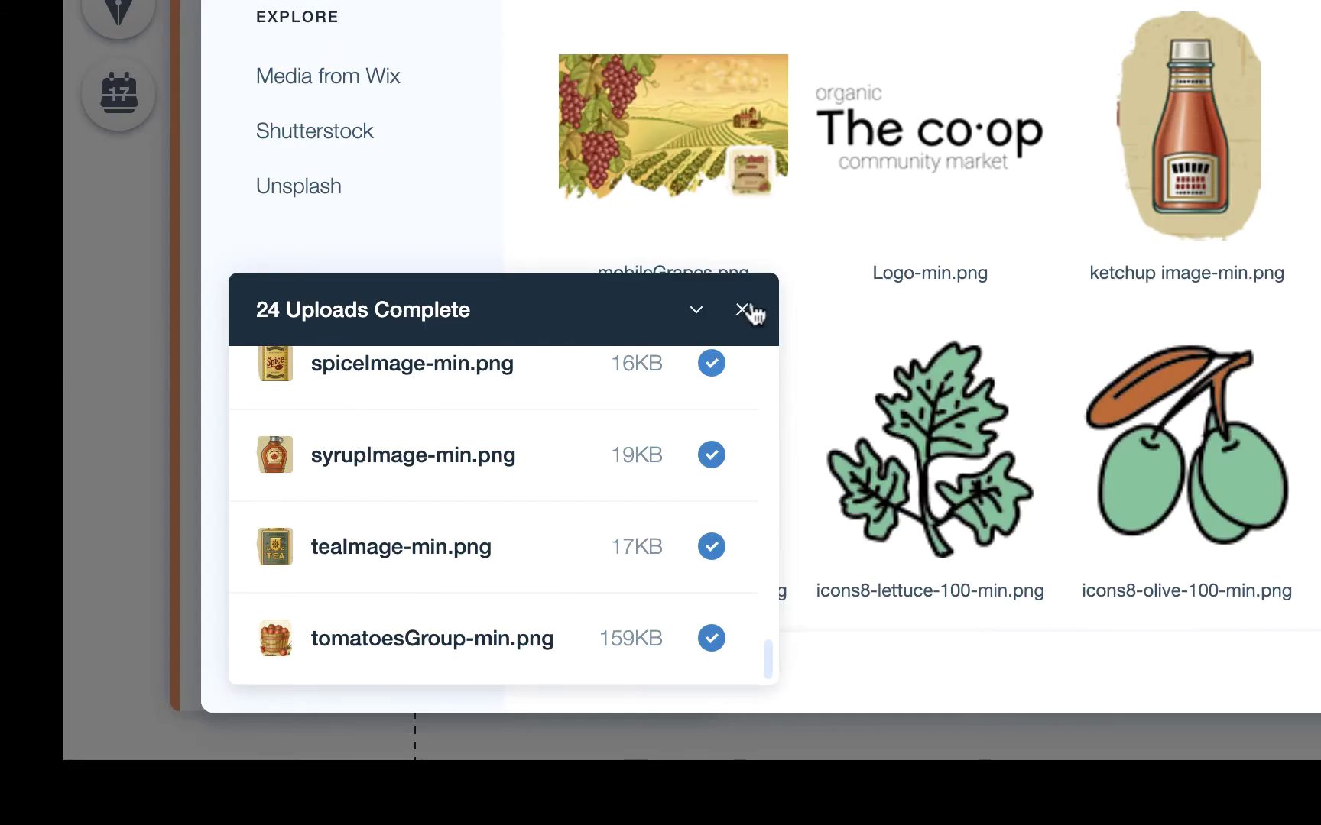
click(742, 309)
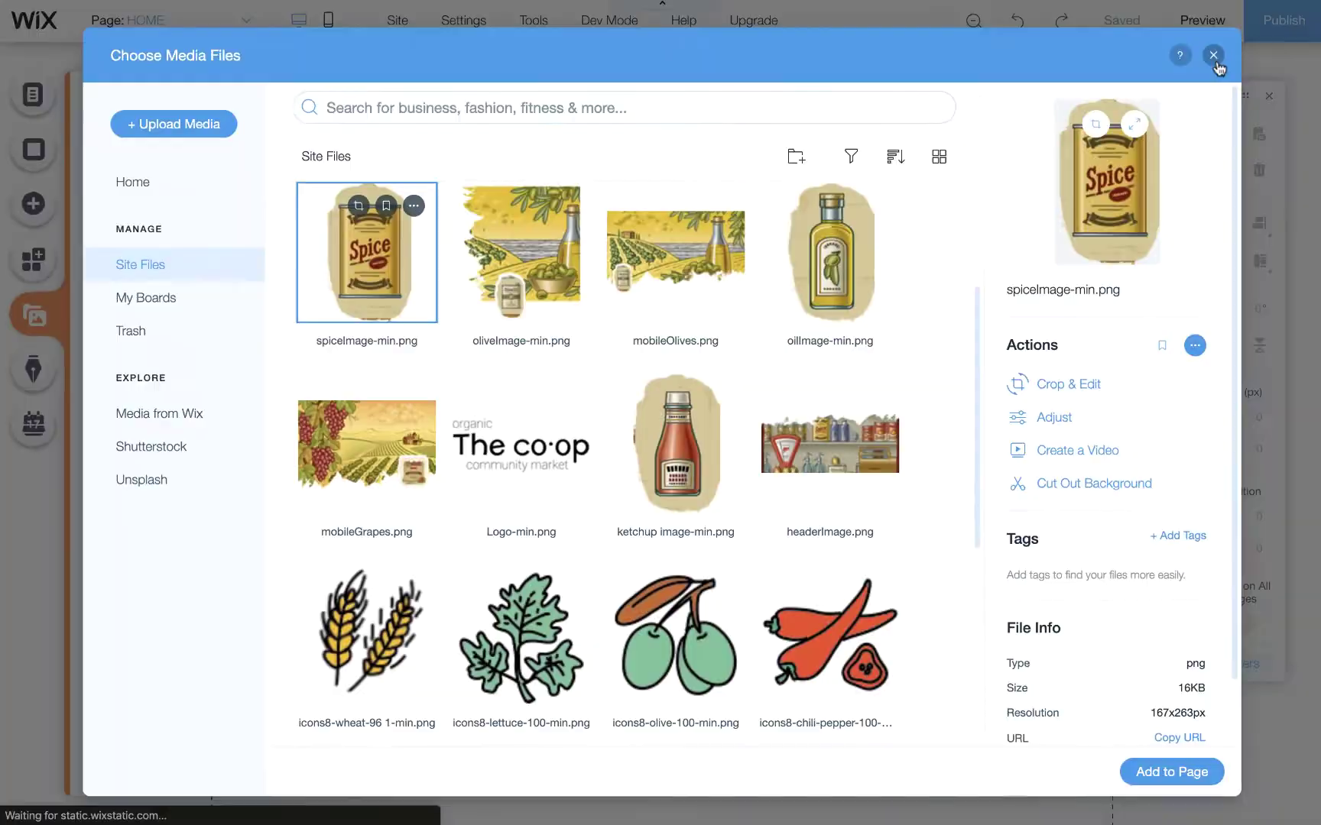
click(1213, 55)
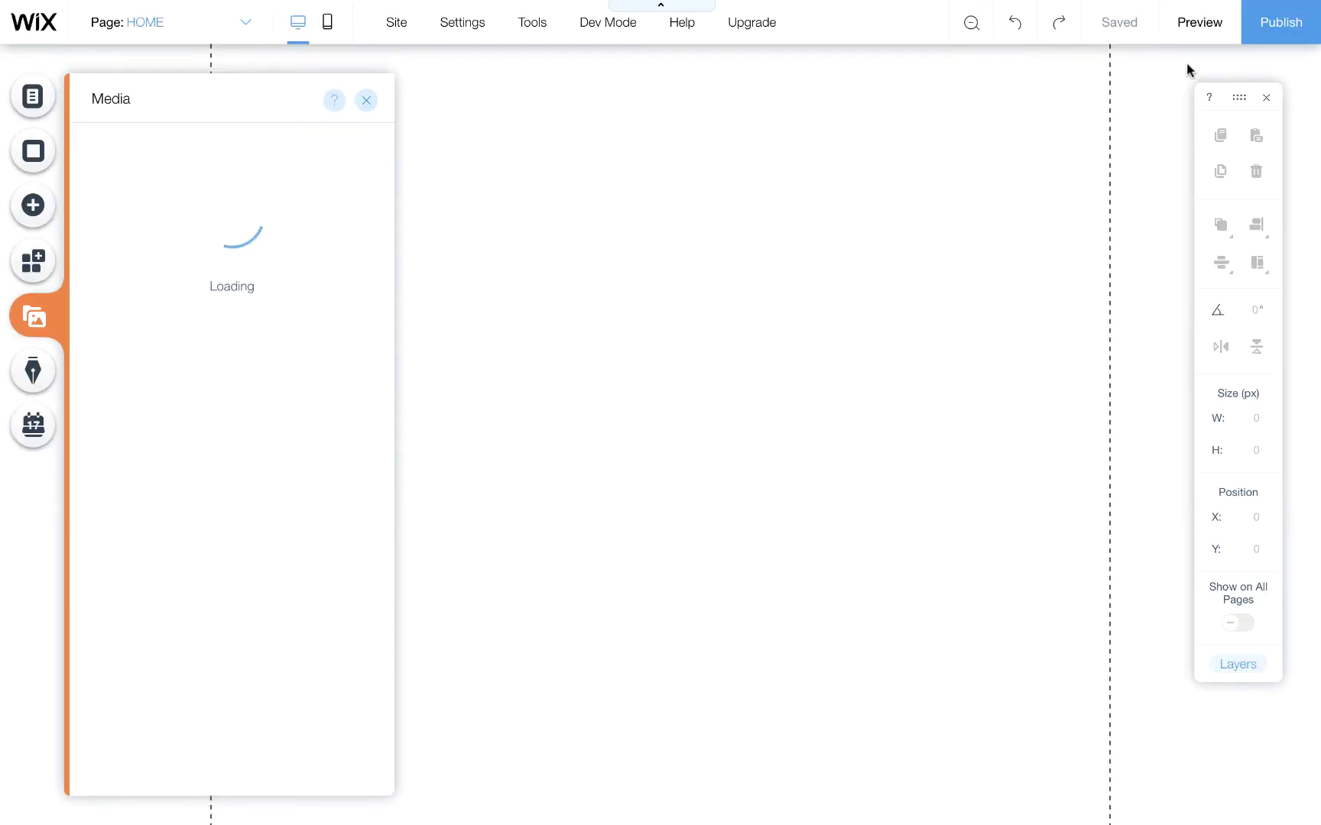
click(369, 102)
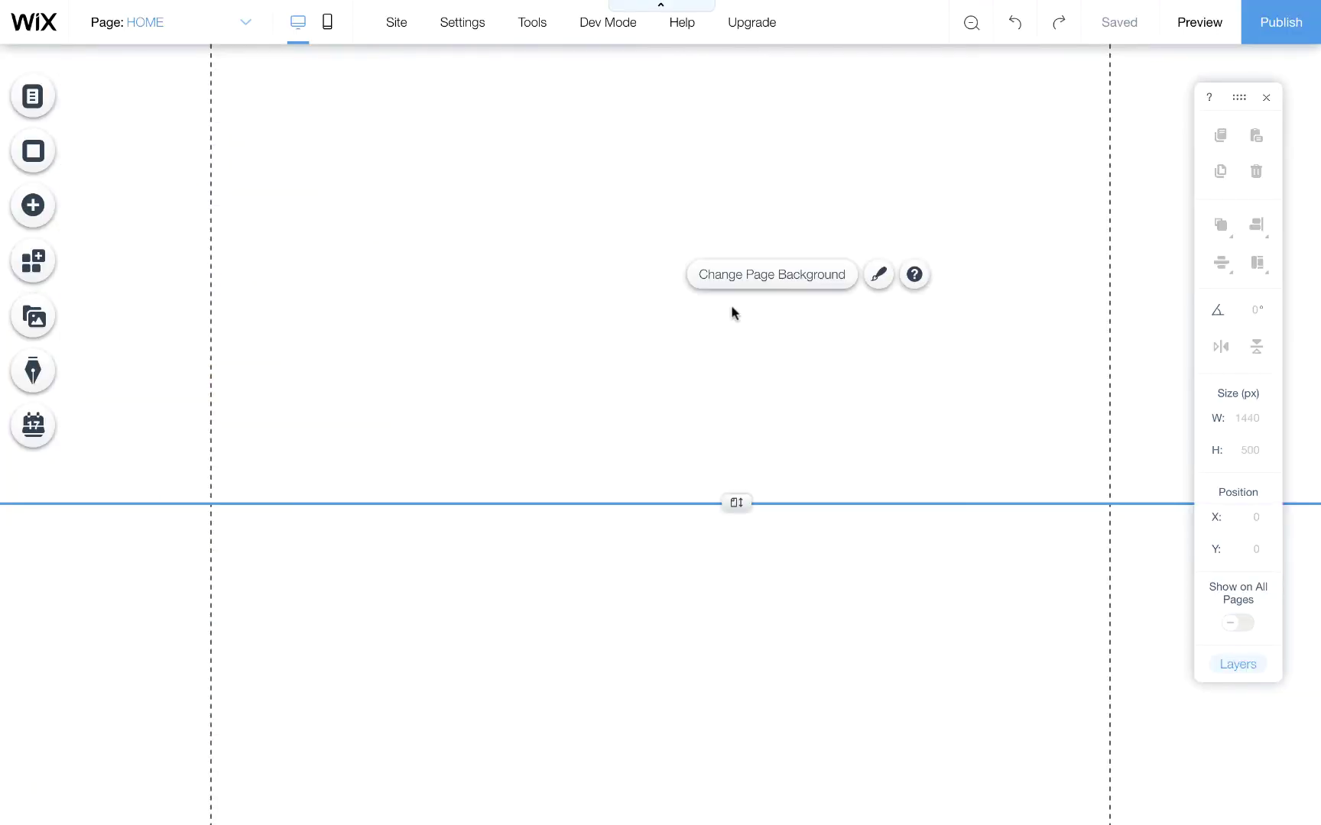
Extend the page's lower edge downward and place themed Heading 1, Heading 2 and Heading 3 texts one below another.
drag(738, 504, 729, 823)
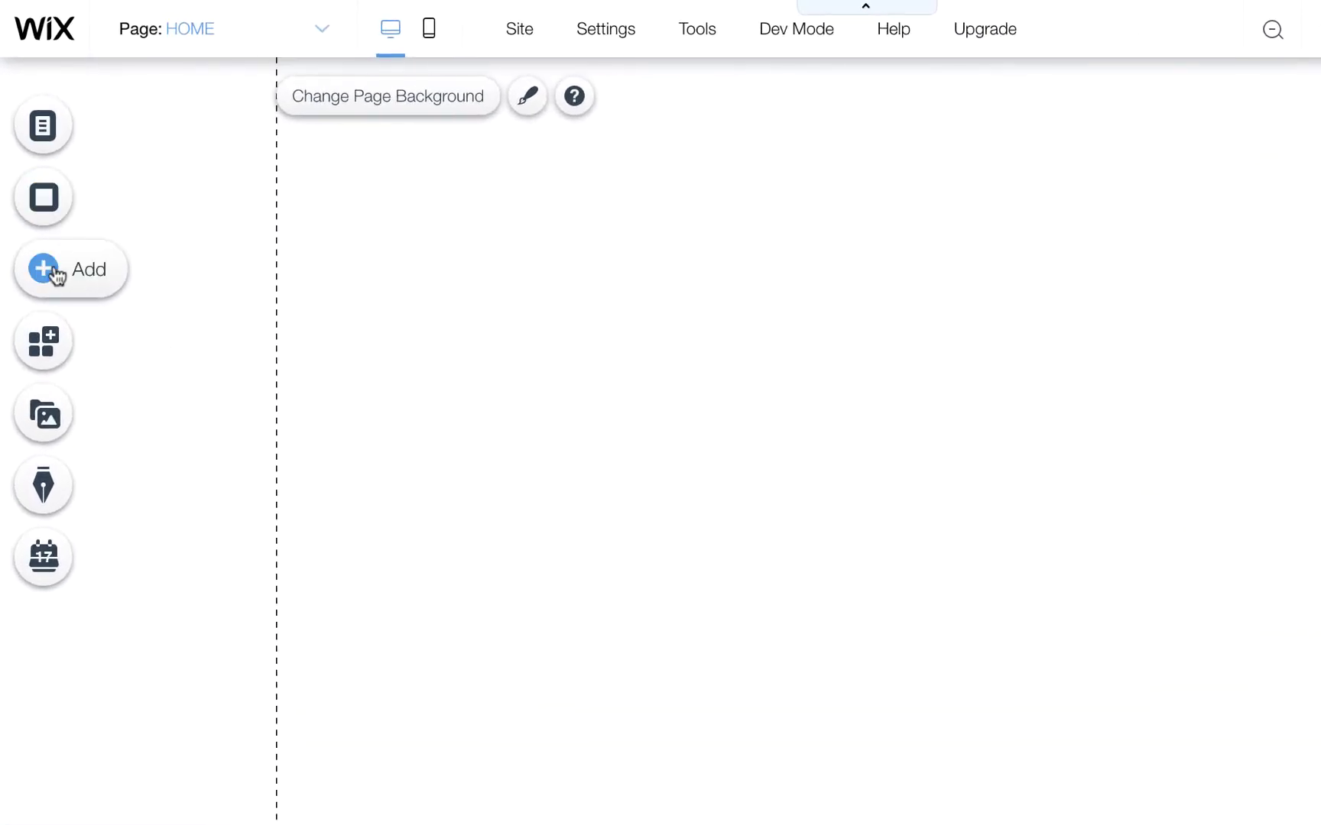
click(45, 270)
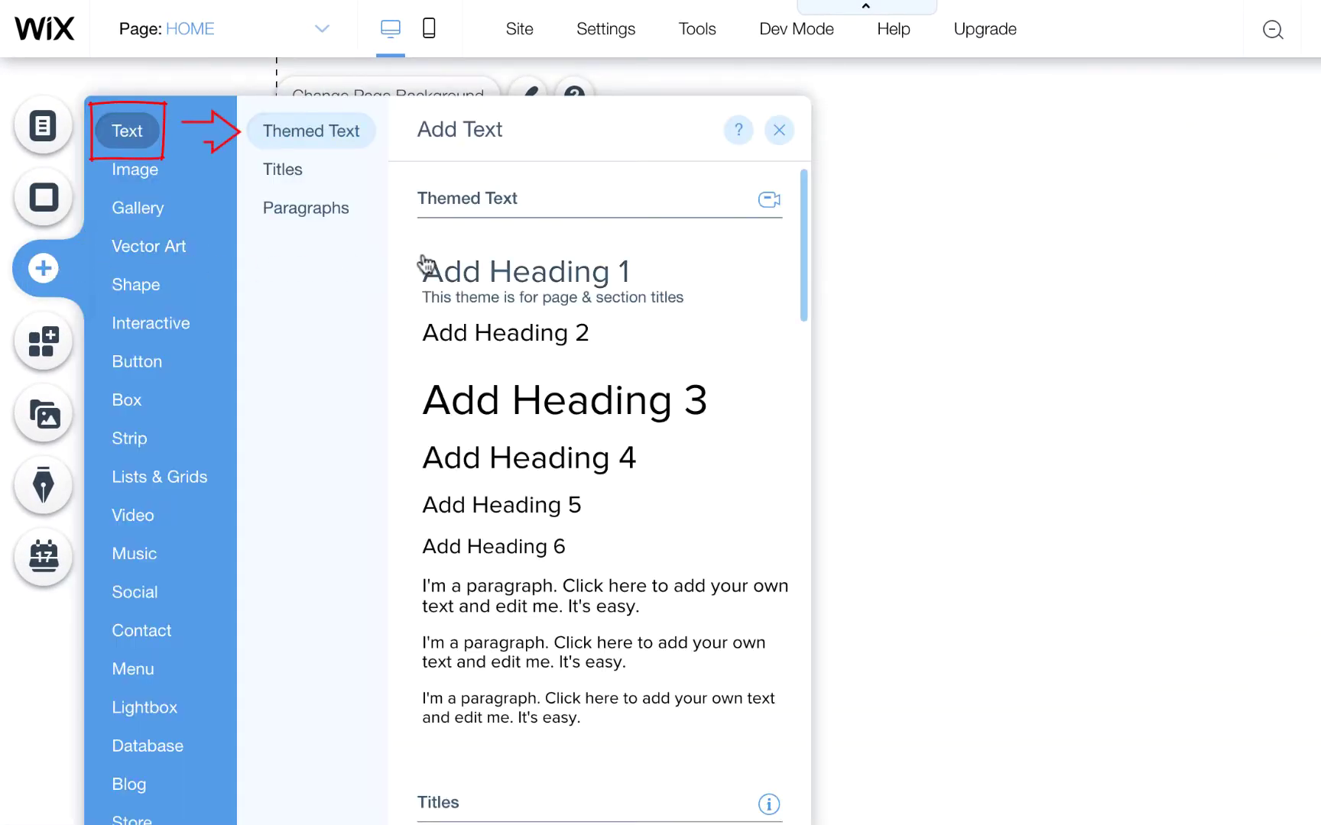
drag(474, 263, 971, 170)
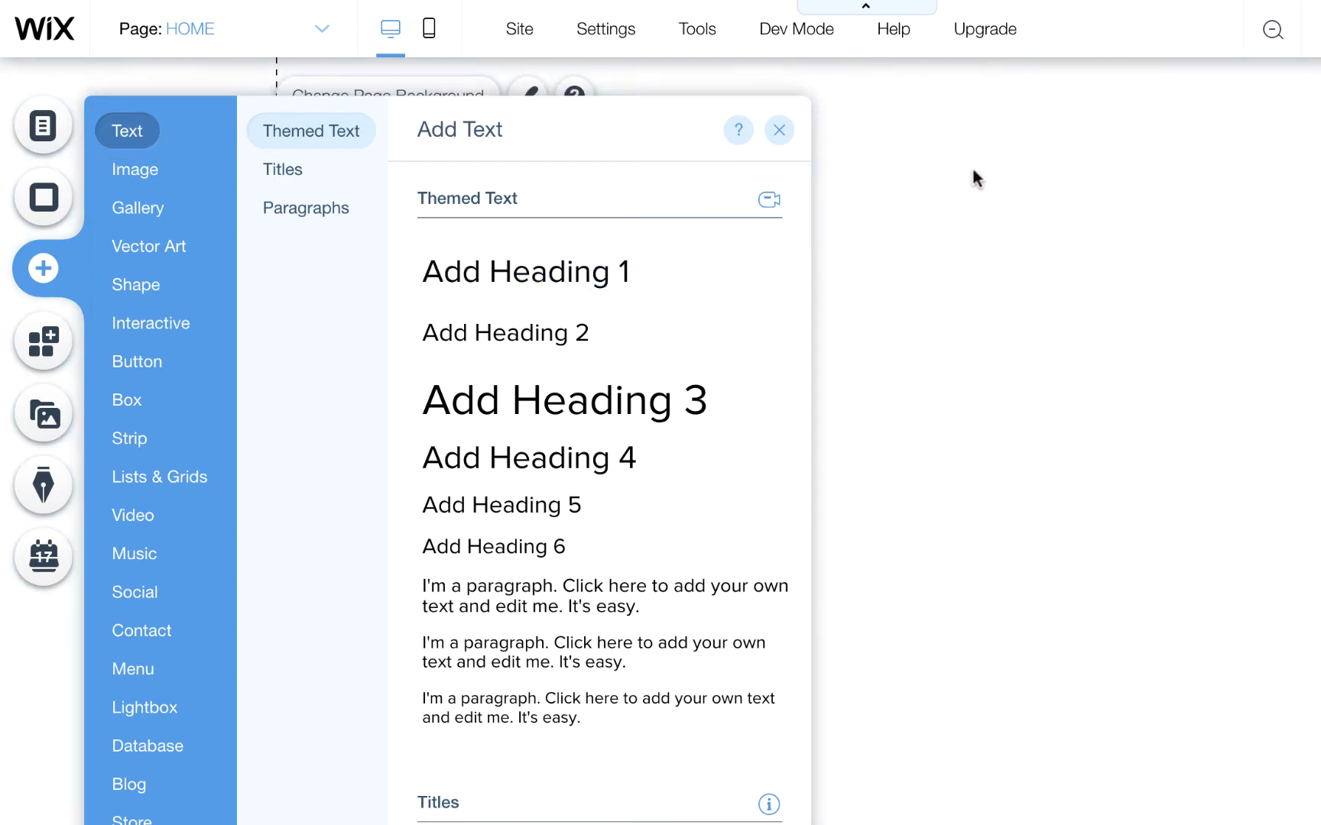
click(59, 269)
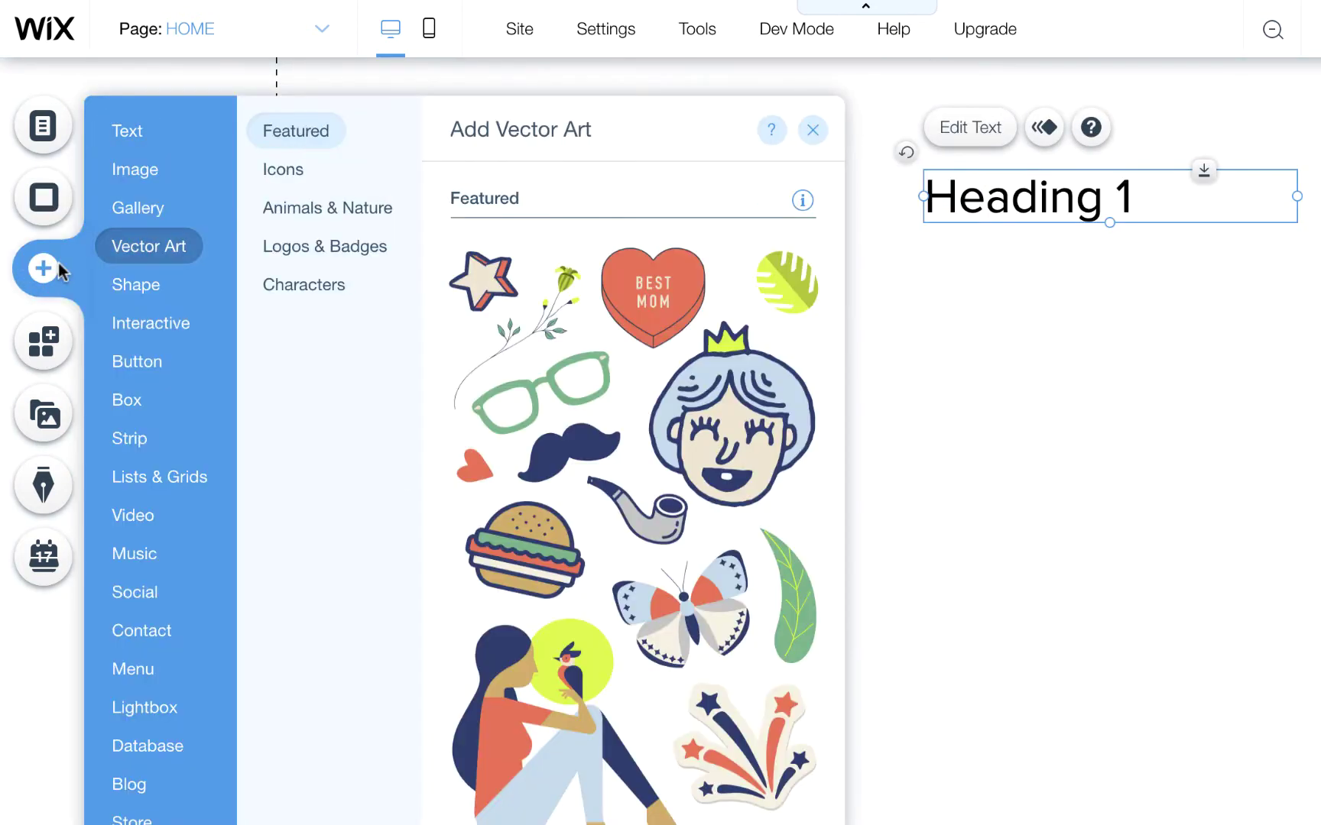
mouse_move(127, 131)
drag(482, 347, 981, 292)
click(43, 267)
drag(535, 400, 1055, 366)
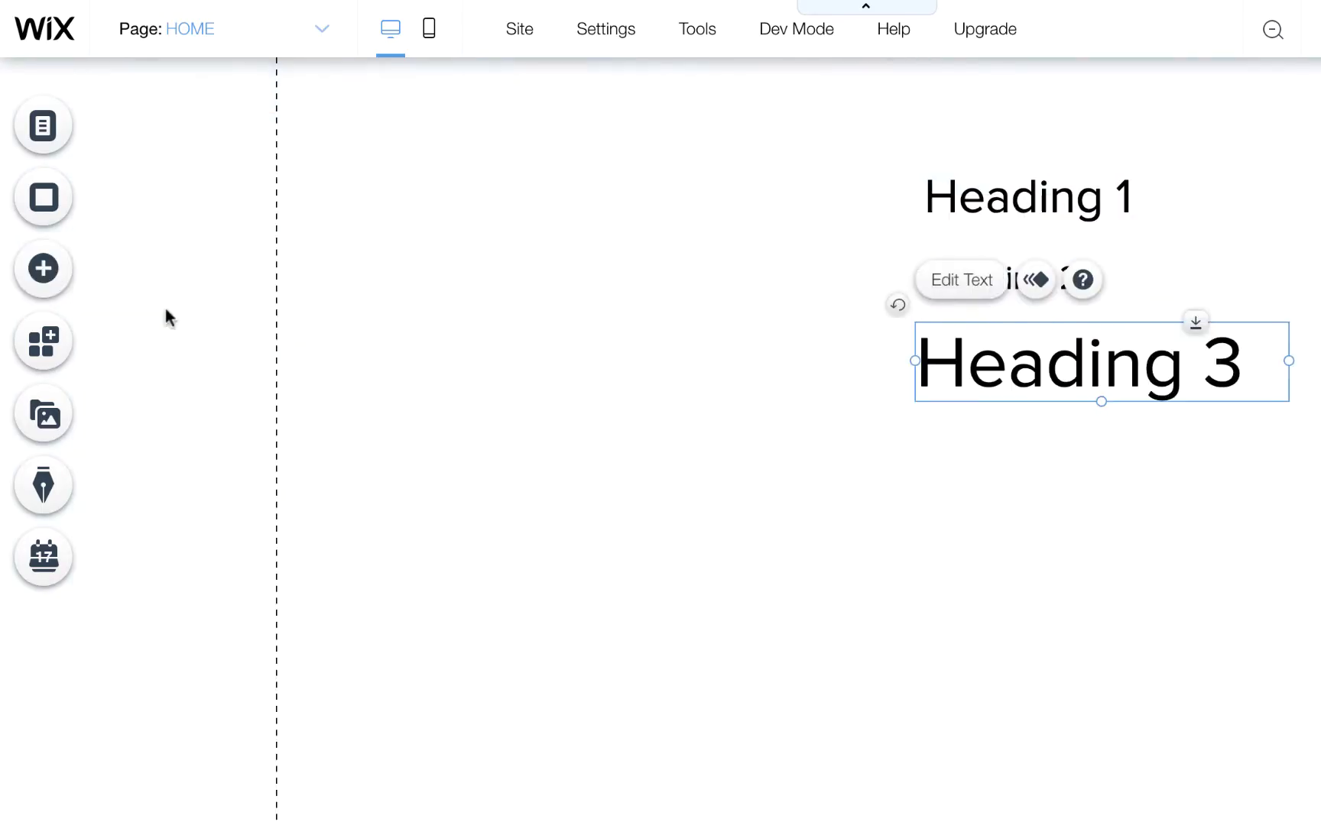
Place themed Heading 4, Heading 5, Heading 6 and paragraph texts in a column below Heading 3.
click(43, 267)
drag(495, 457, 978, 467)
click(43, 268)
drag(503, 505, 994, 570)
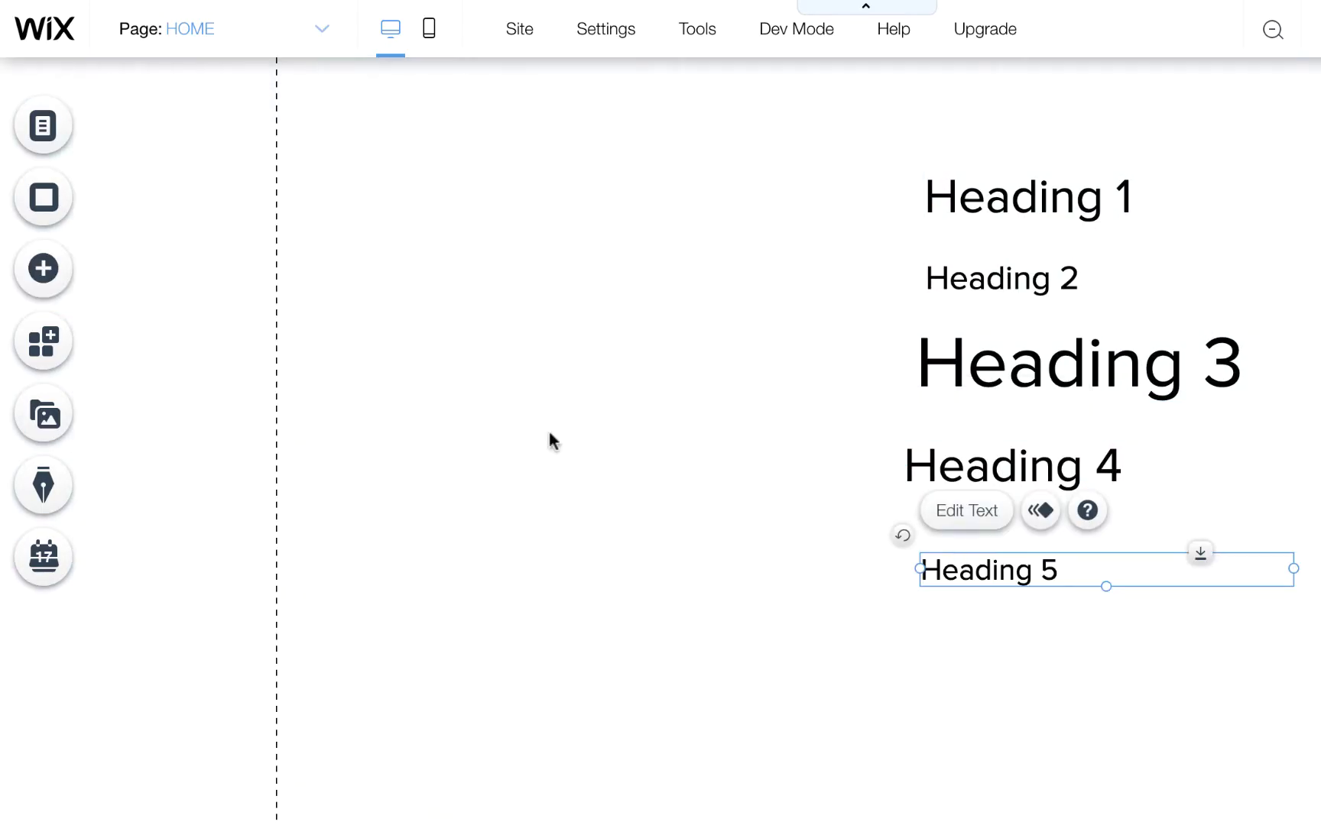
click(43, 268)
drag(489, 546, 986, 644)
click(43, 268)
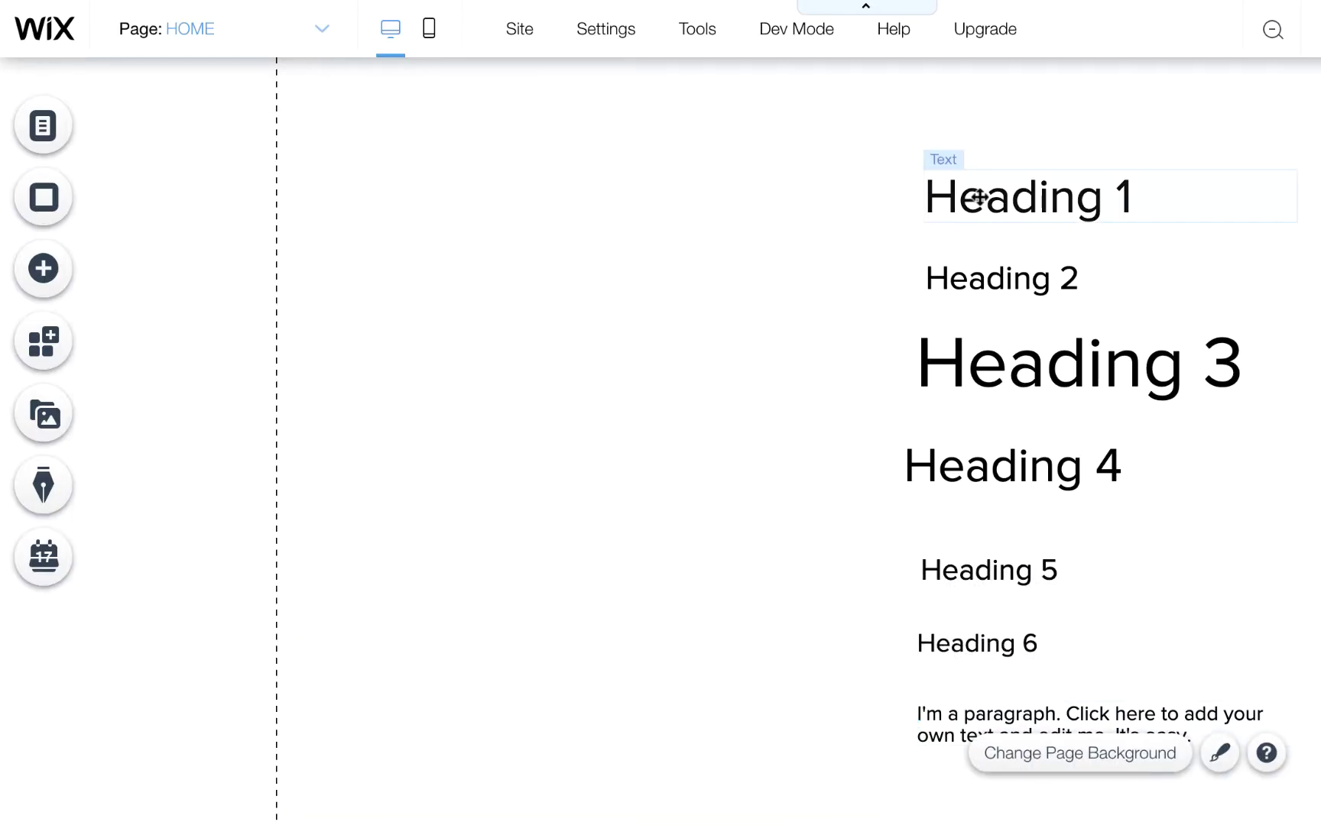
Open the text settings for the Heading 1 text and display the available fonts.
click(979, 197)
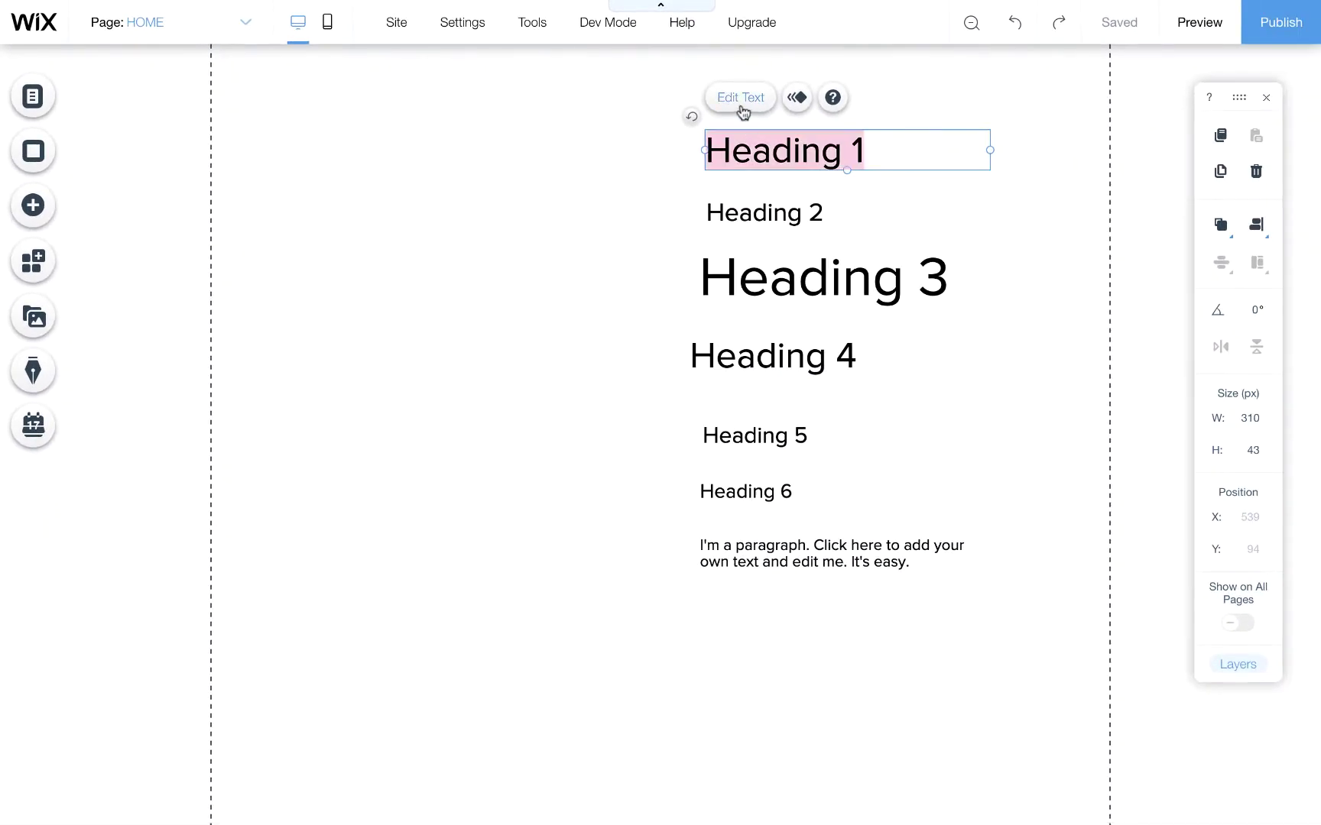
click(740, 98)
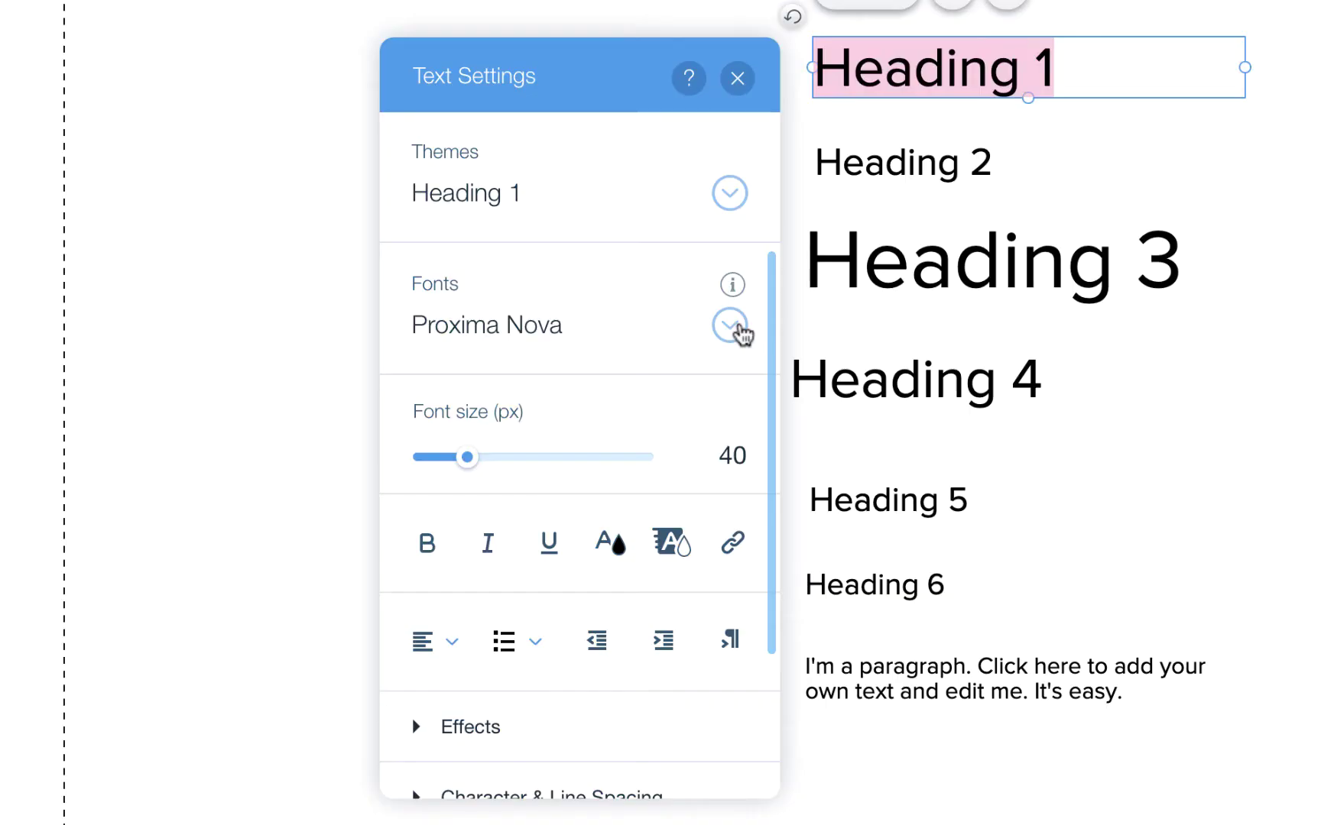
click(735, 327)
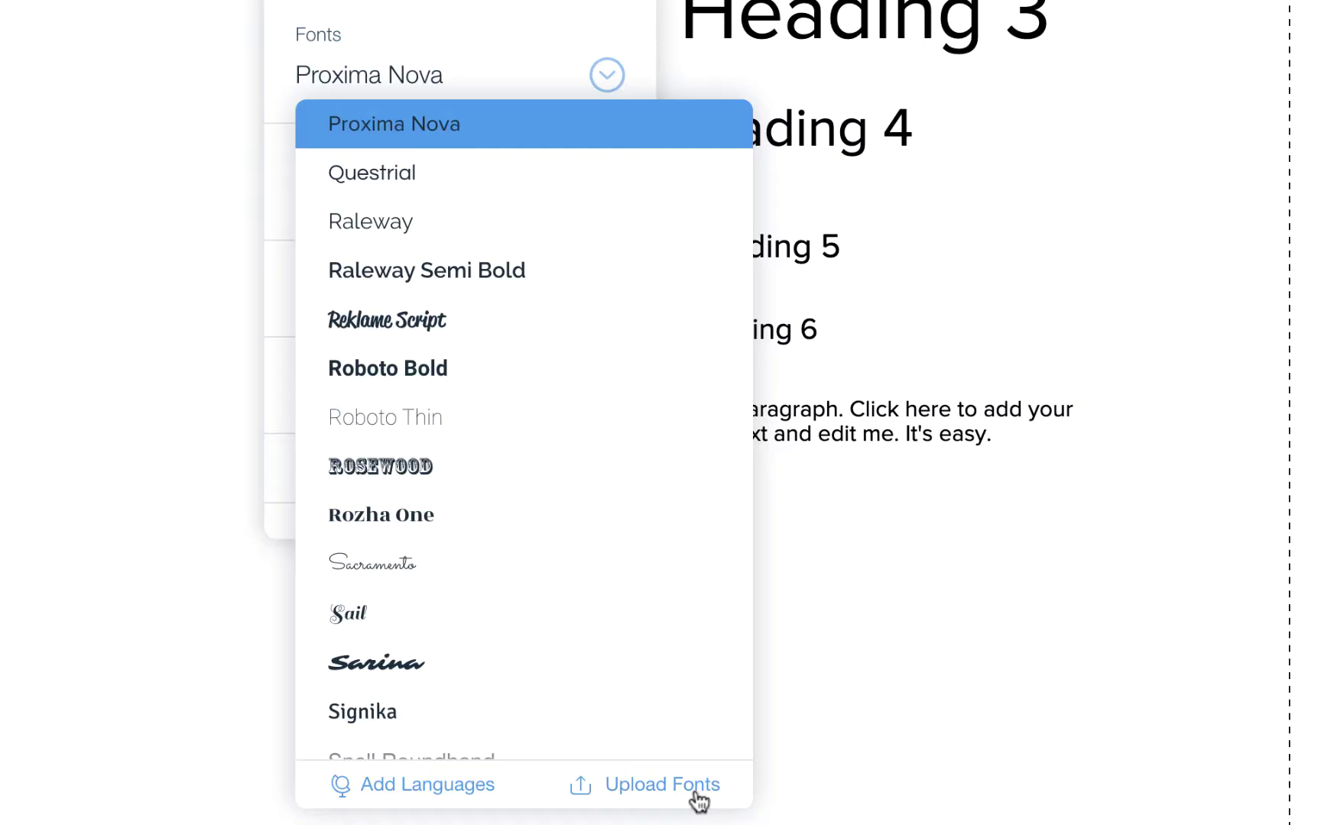
Locate McLaren-Regular.ttf in The Co·Op's McLaren folder for a font upload, cancel the upload and close the font manager.
click(698, 799)
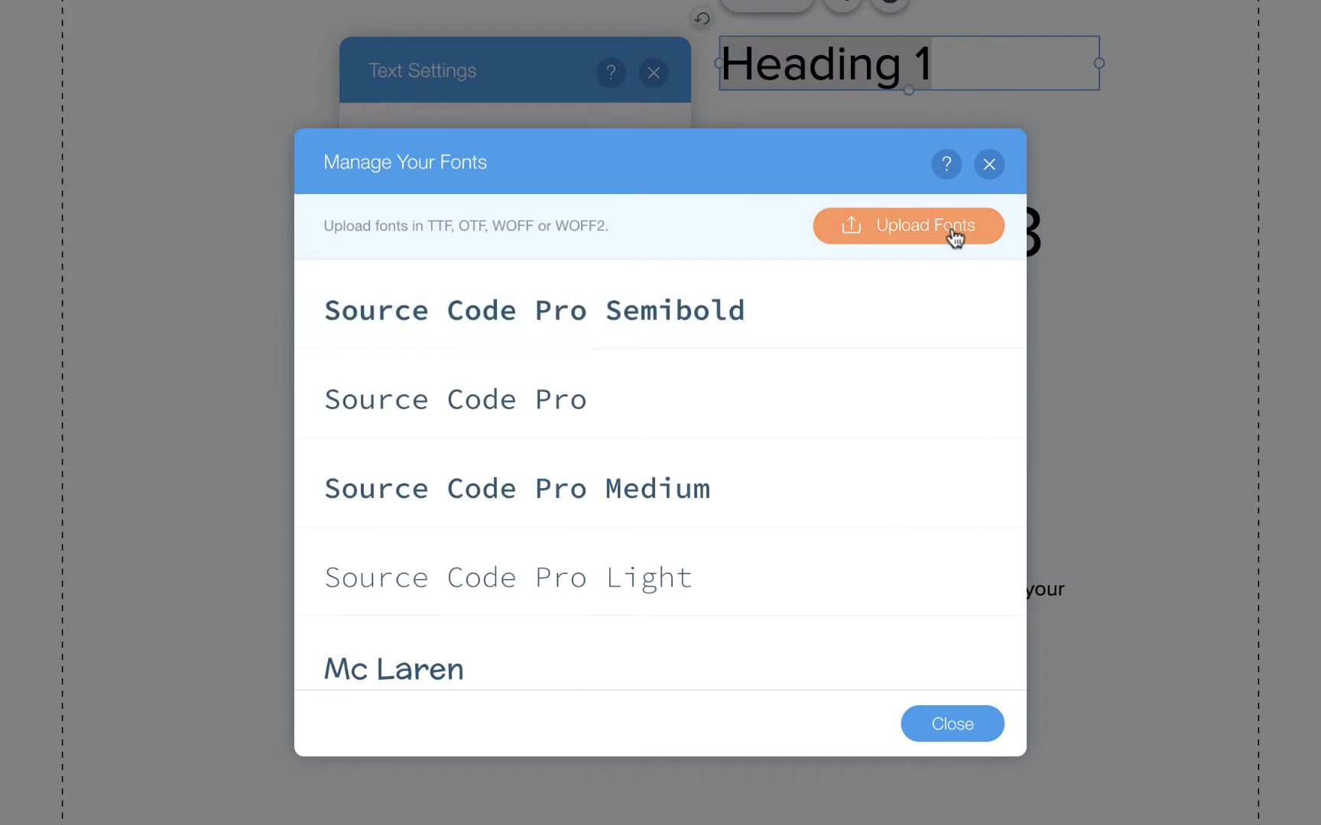
click(952, 232)
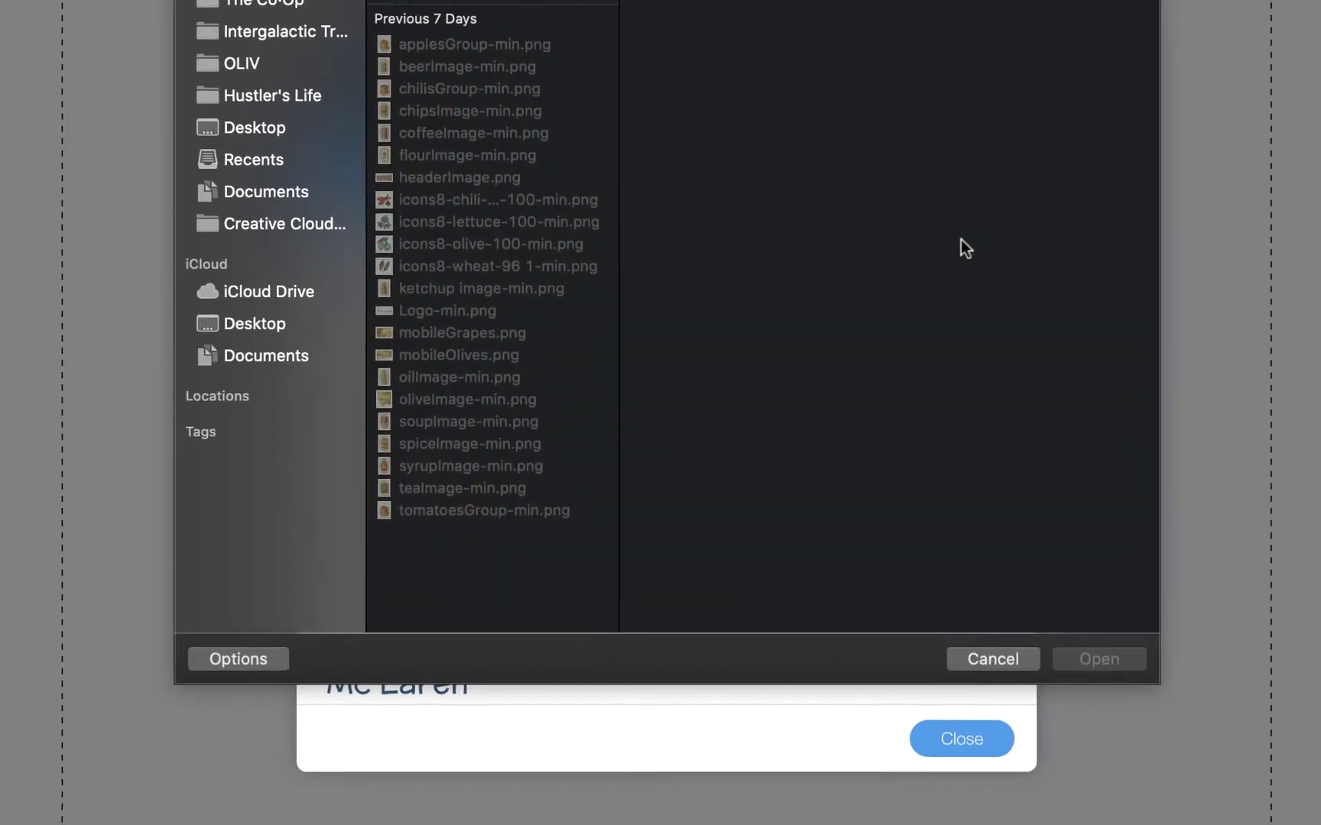
click(329, 81)
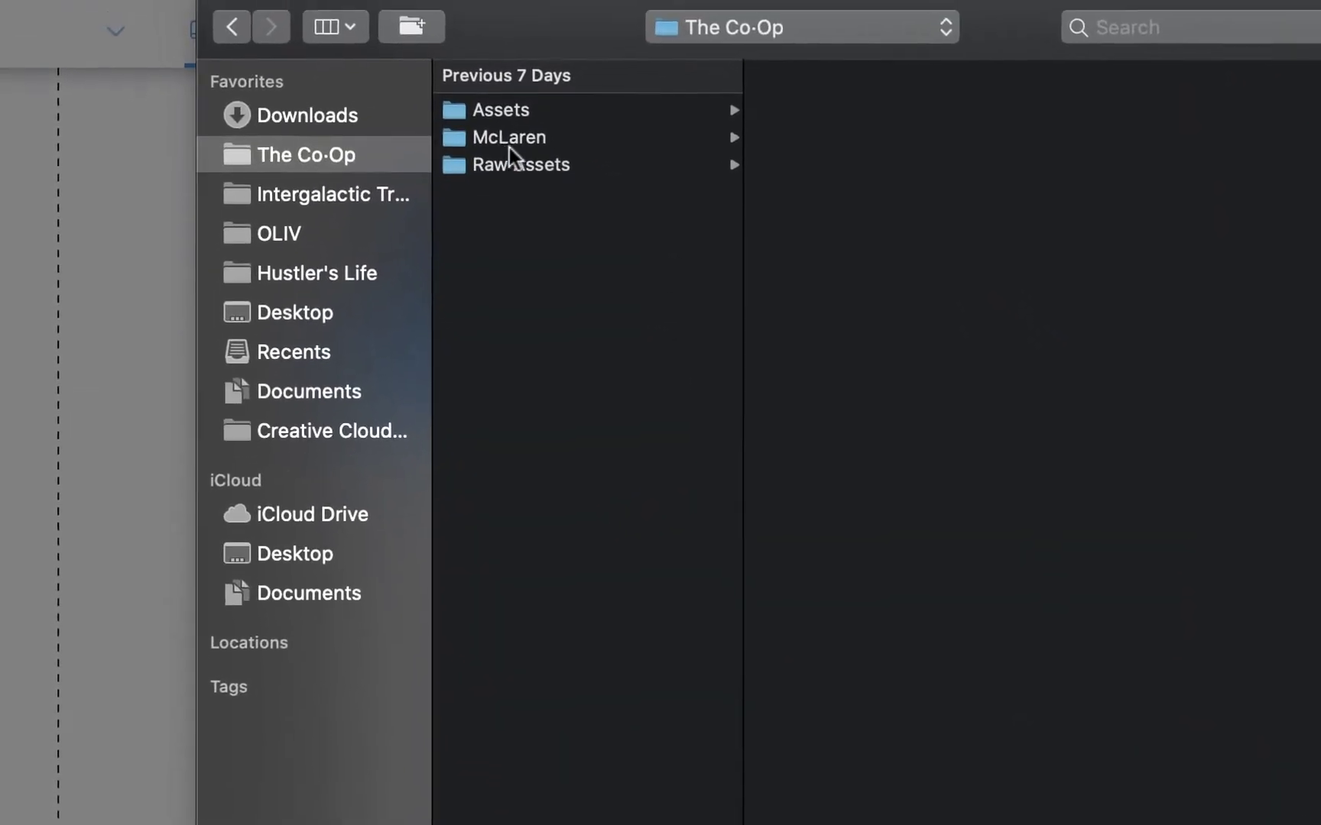
click(515, 152)
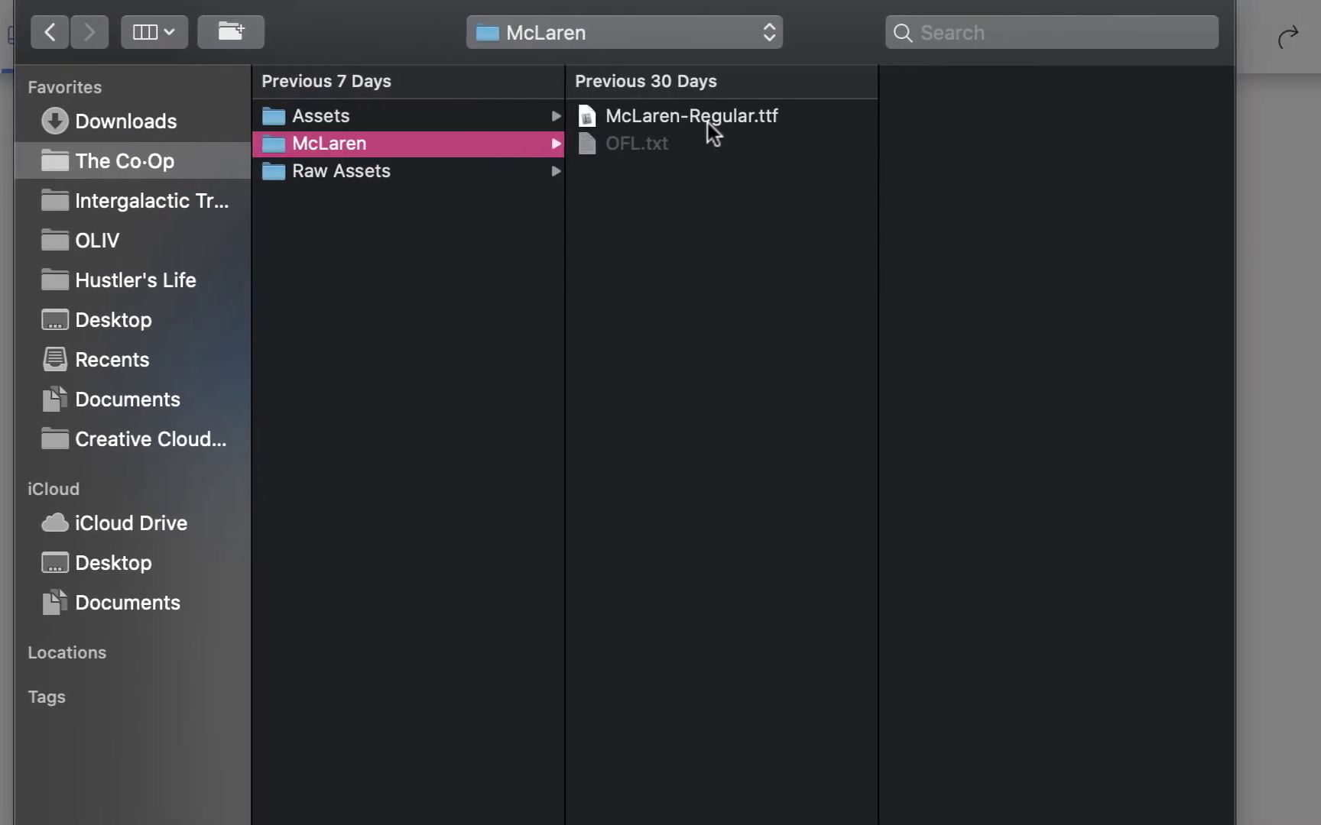
click(717, 123)
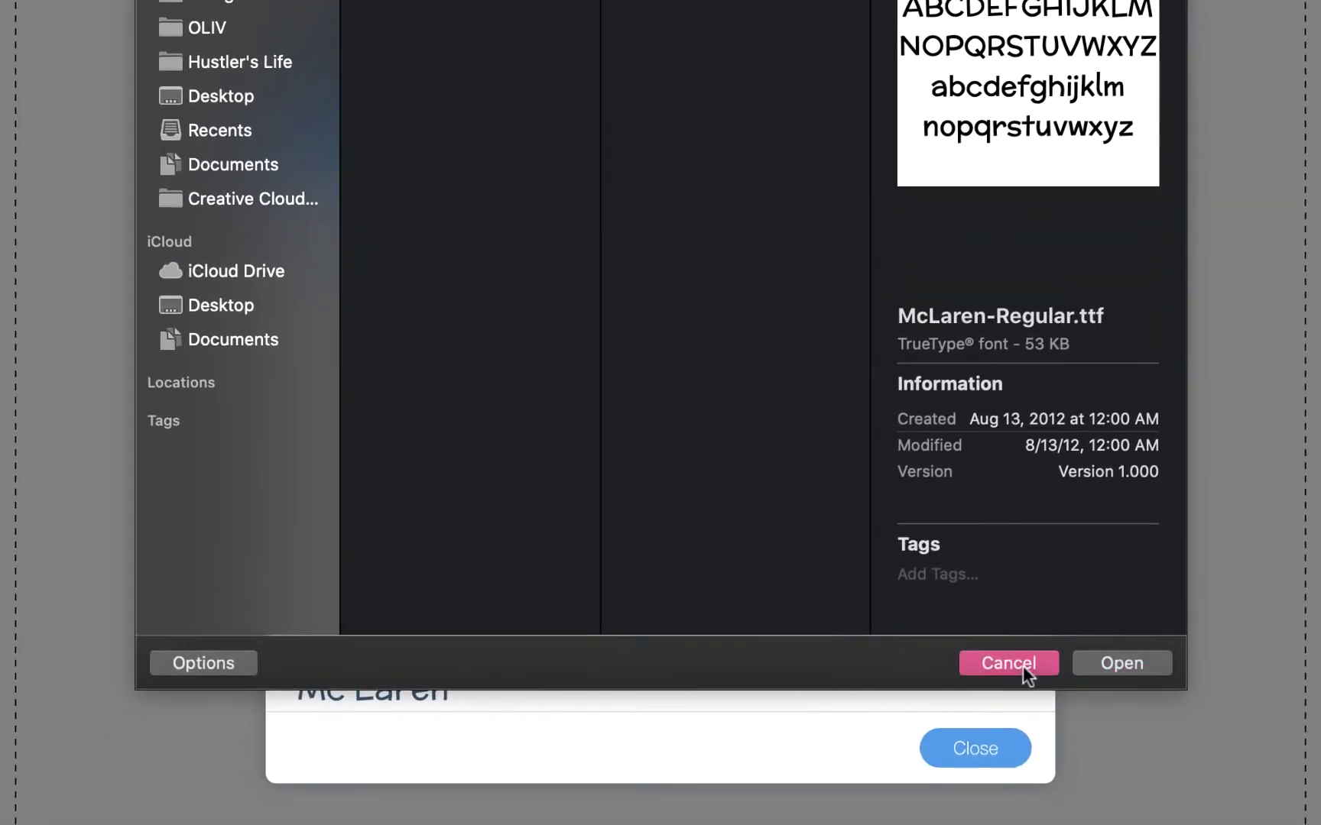
click(1023, 664)
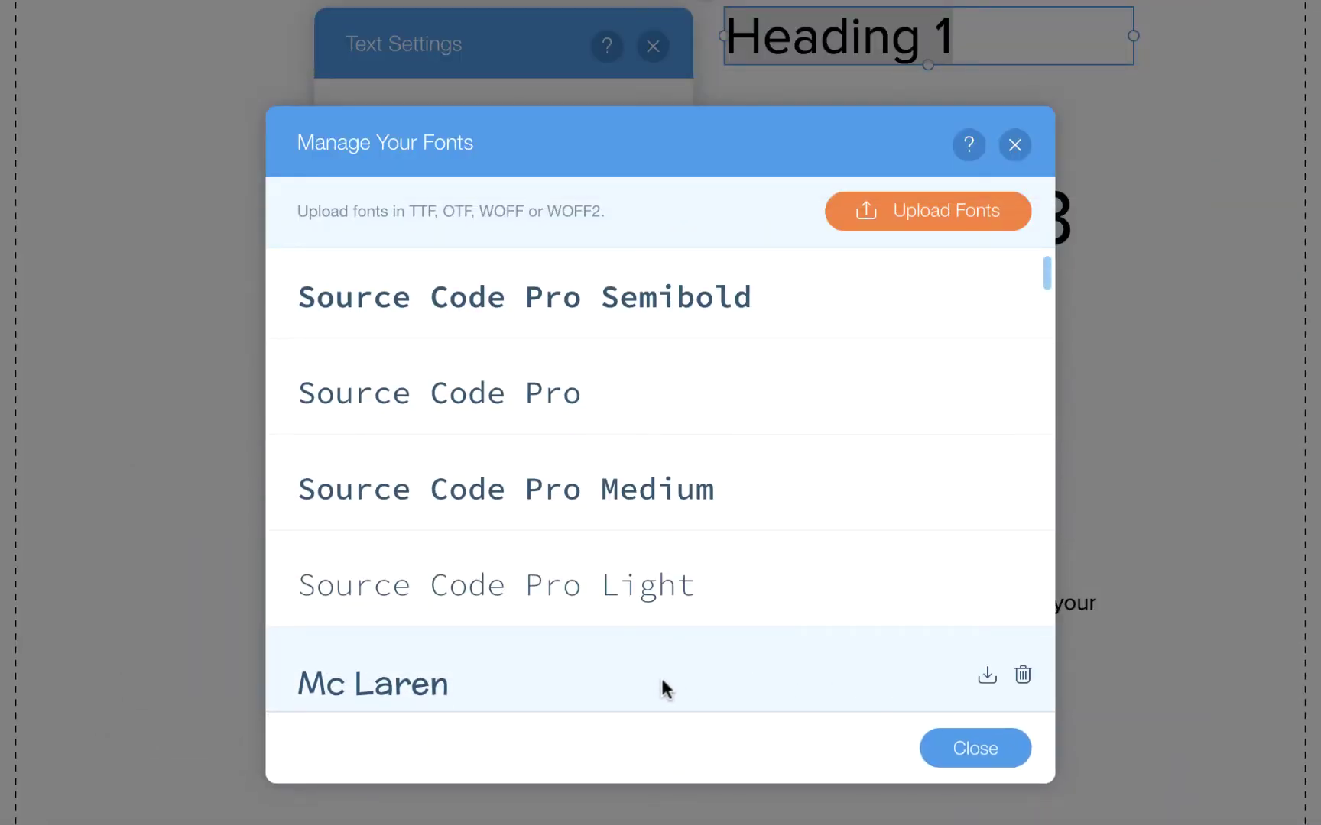
click(967, 745)
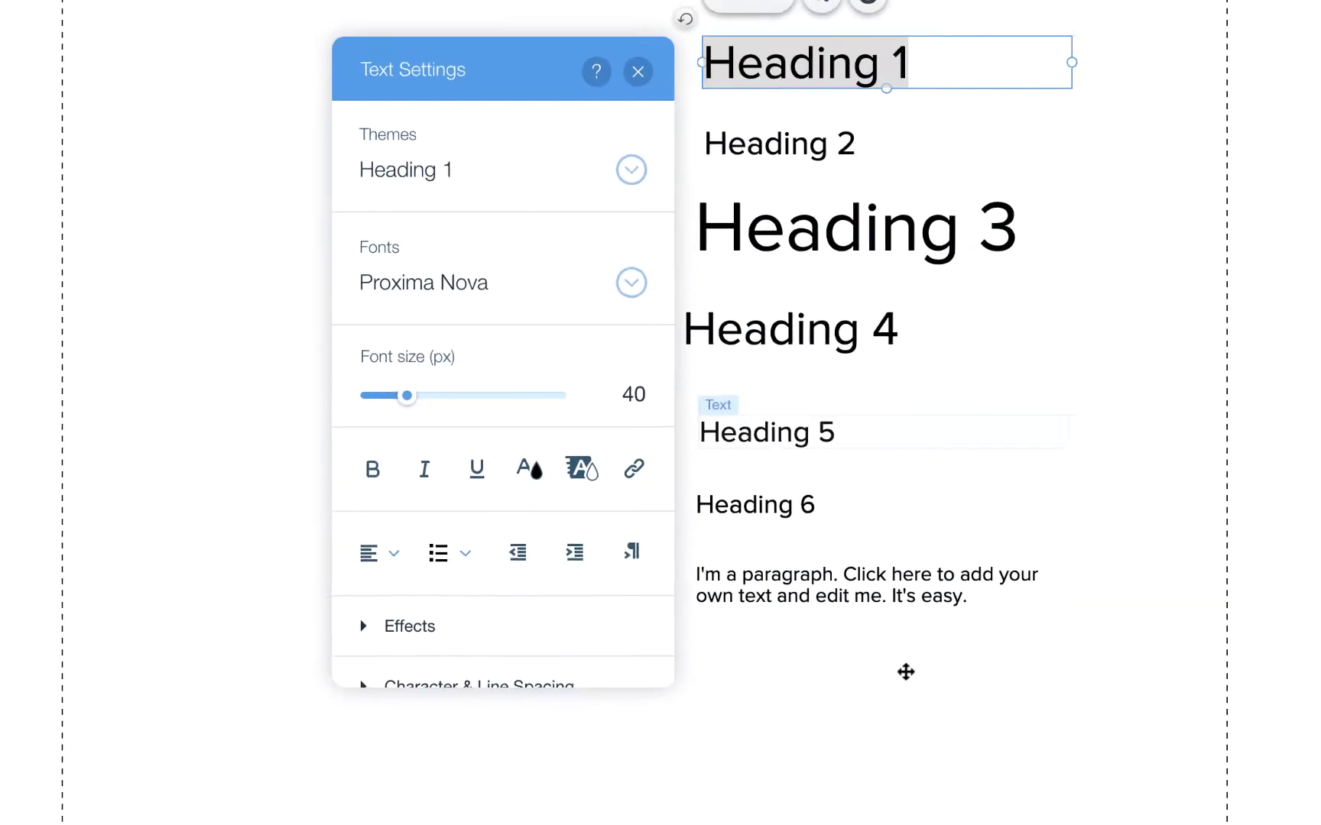
Change the Heading 1 text's font to Mc Laren from the uploaded fonts.
click(612, 289)
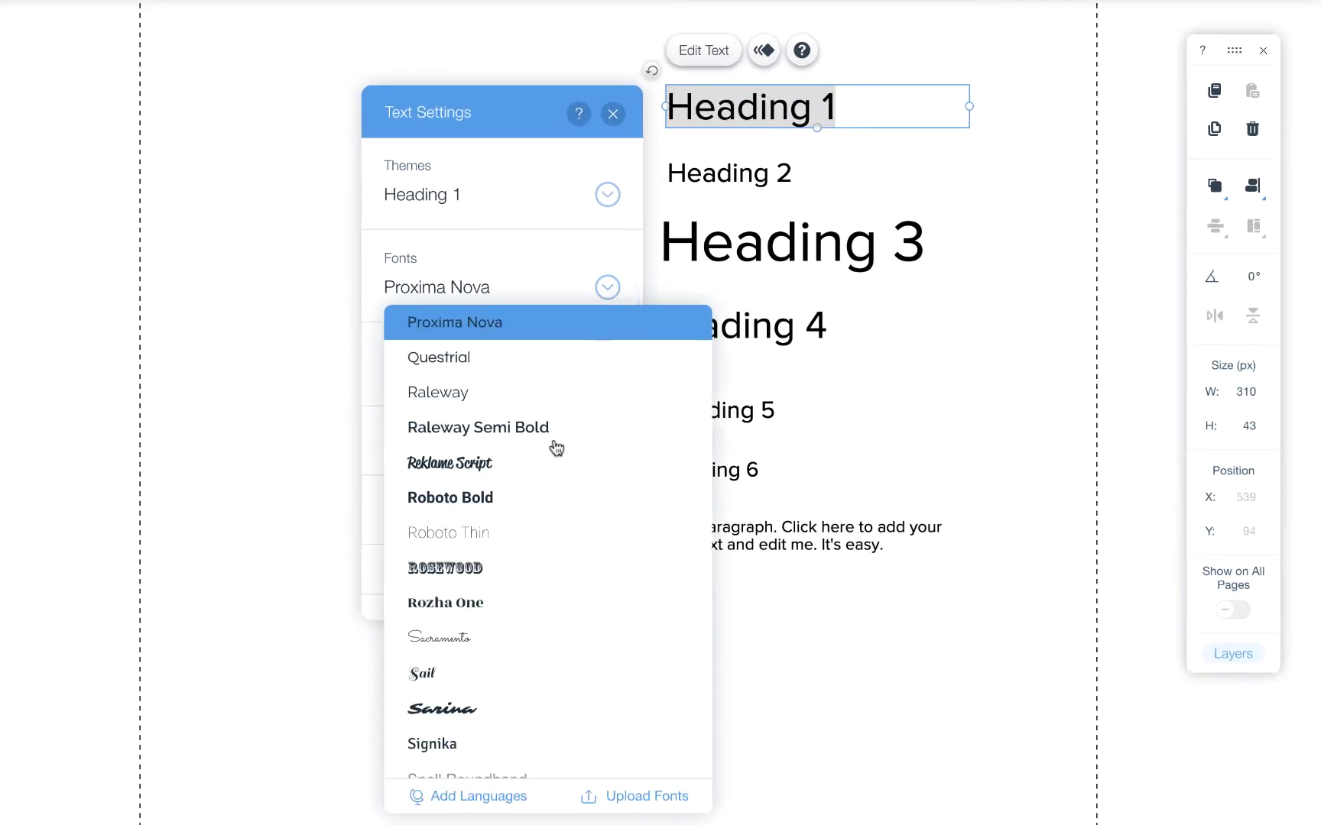
scroll(556, 448, up, 15)
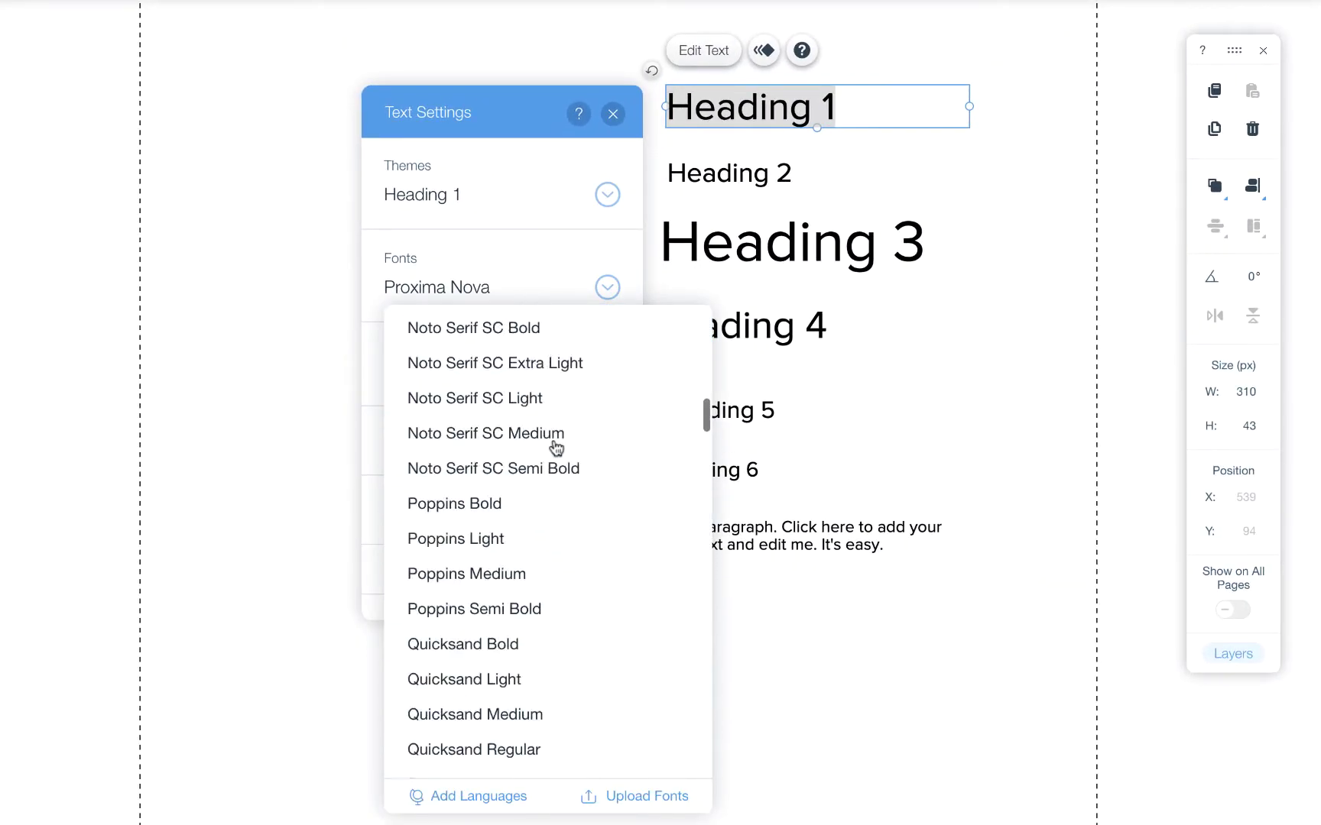
scroll(556, 449, up, 10)
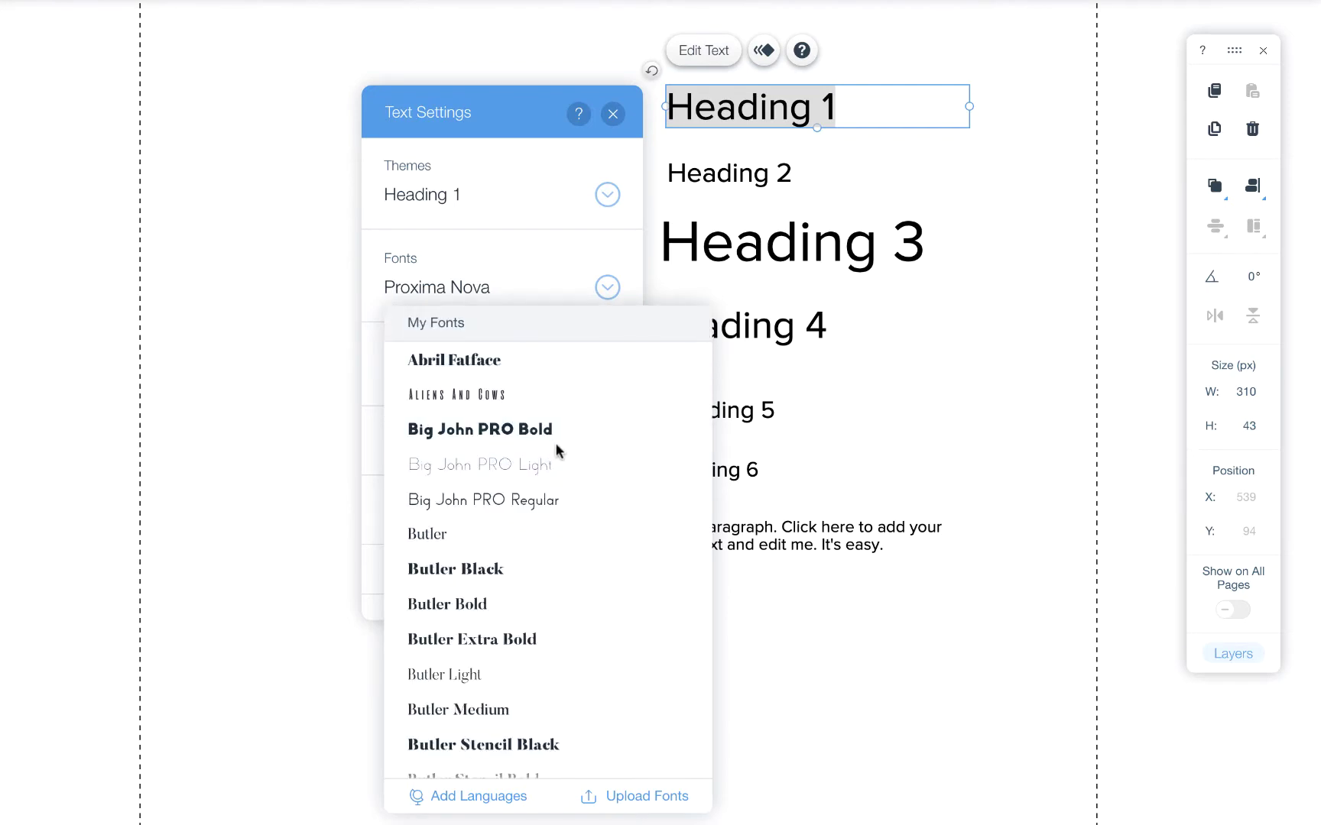
scroll(567, 468, down, 10)
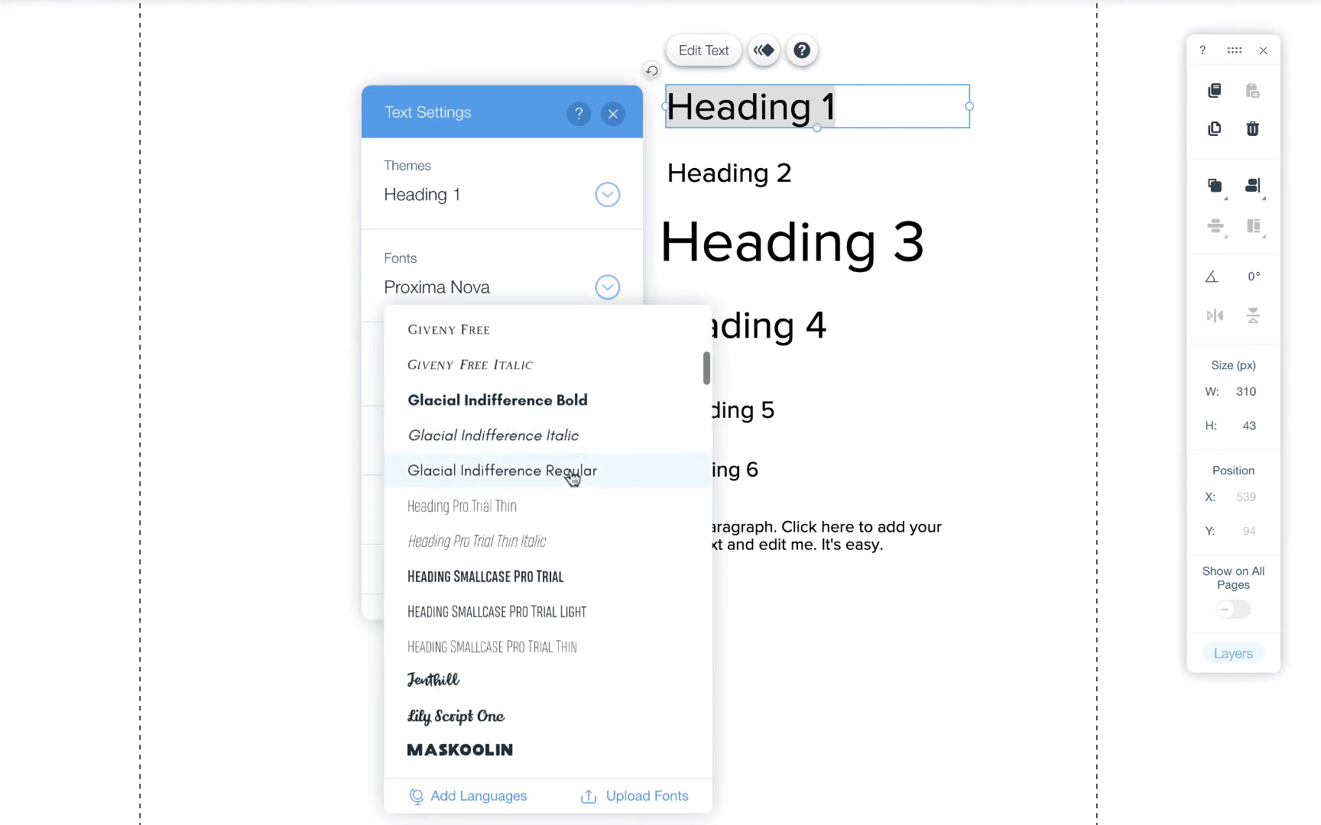
scroll(602, 475, down, 3)
click(579, 587)
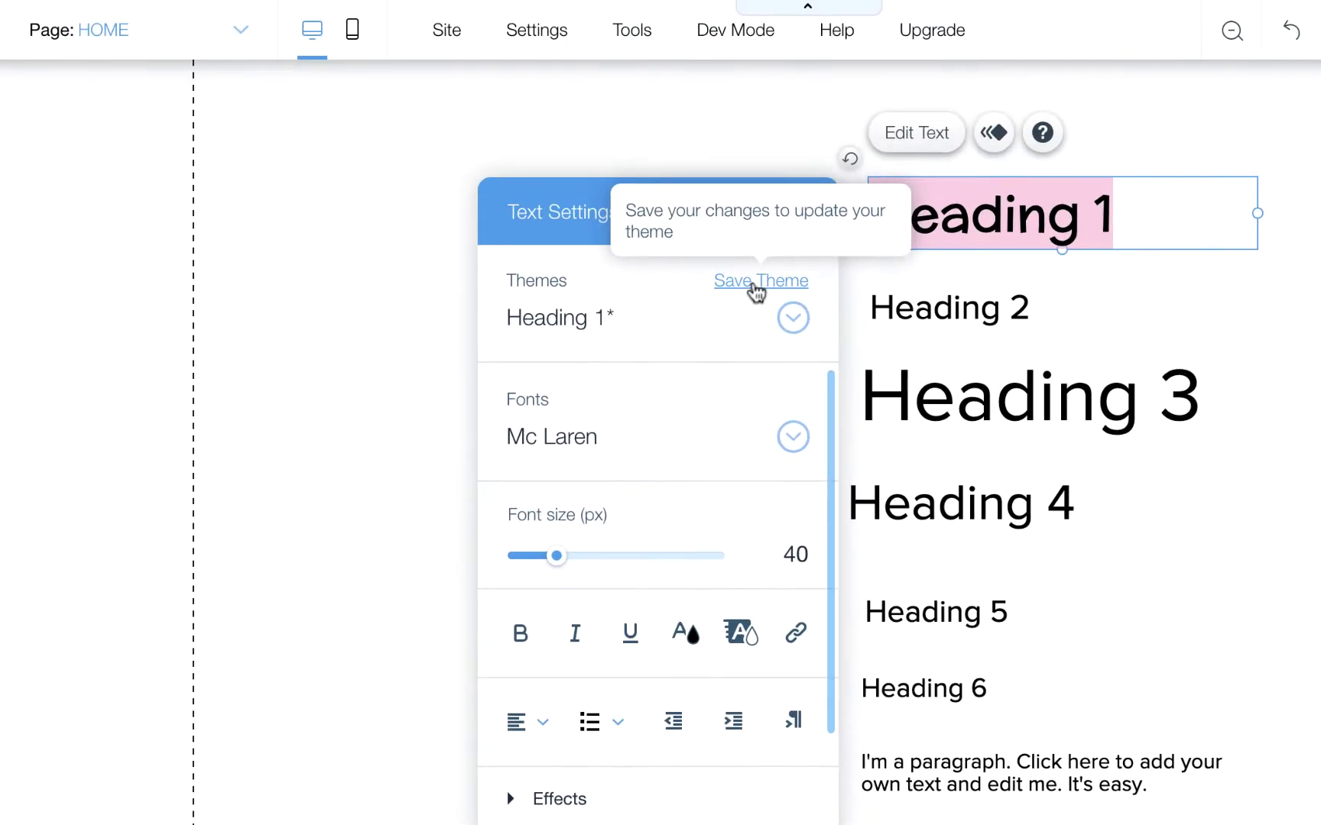
Save the modified Heading 1 theme for the whole site and turn off the repeated save reminder.
click(752, 280)
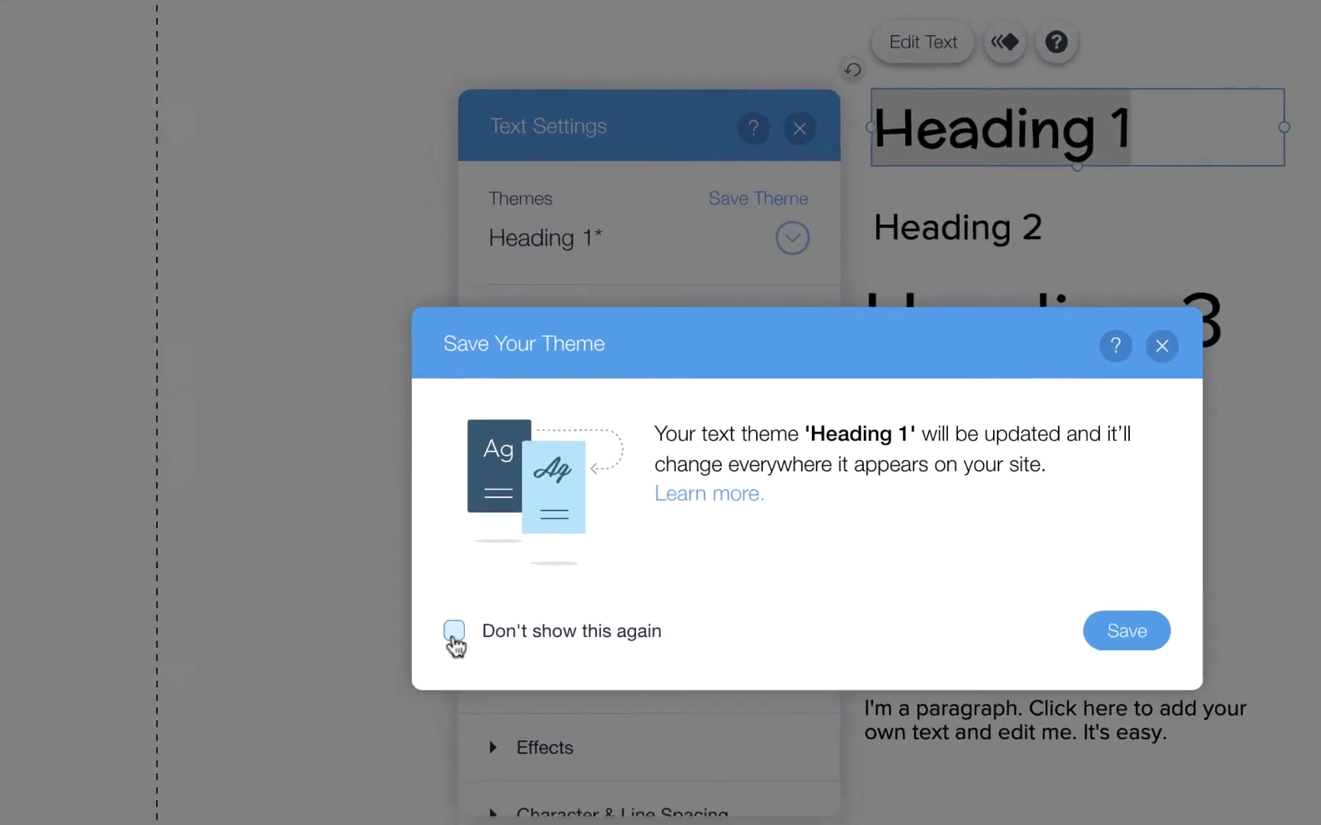
click(474, 688)
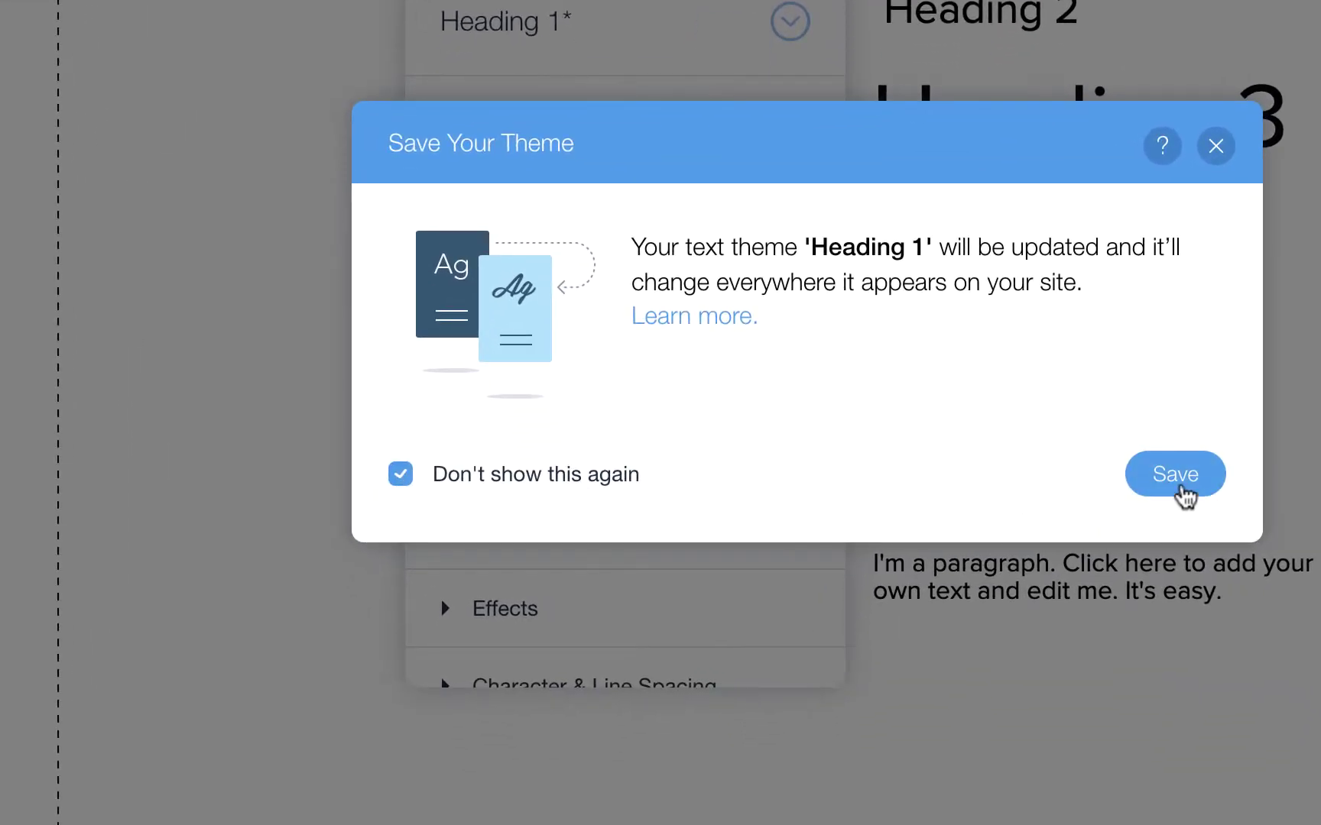
click(1183, 495)
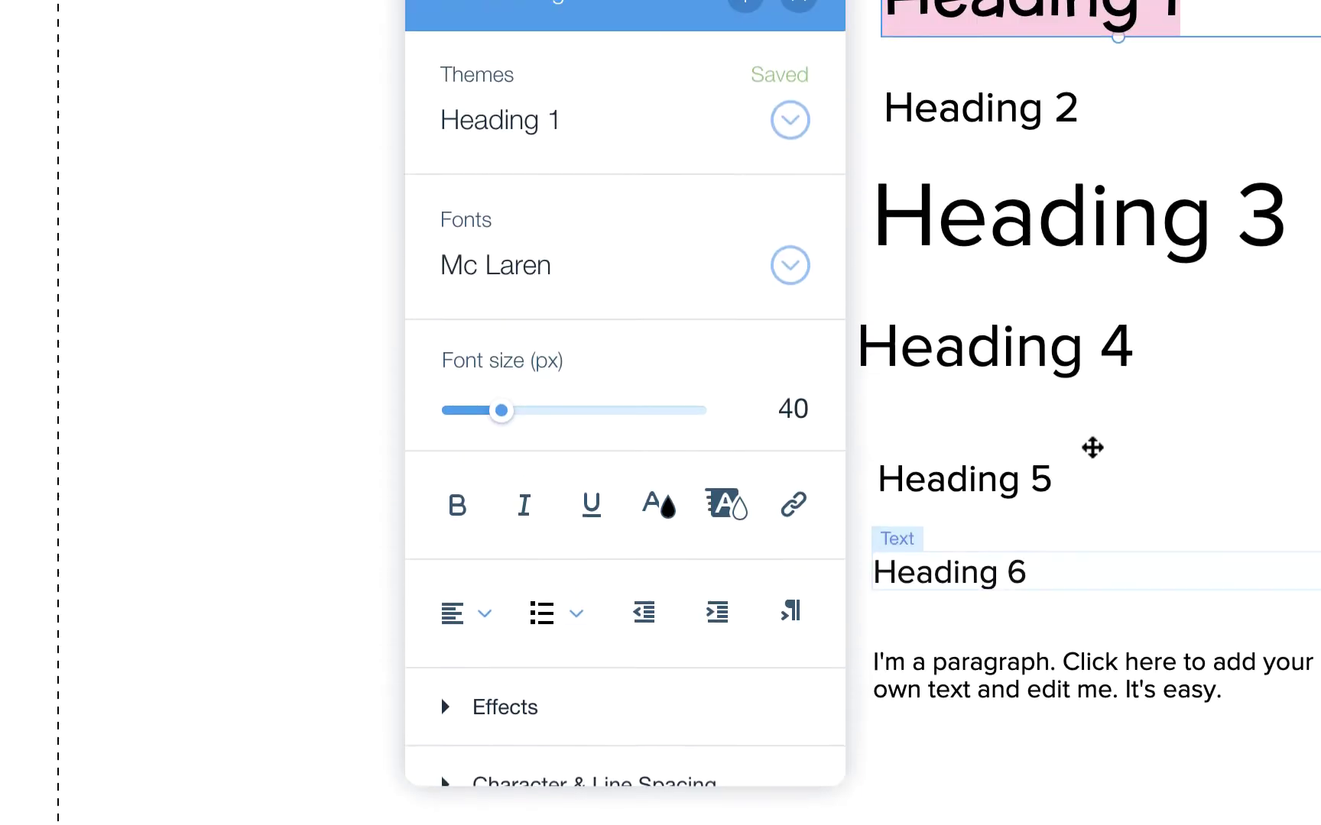
Close the Heading 1 settings and set the Heading 2 text's font to Mc Laren.
click(787, 259)
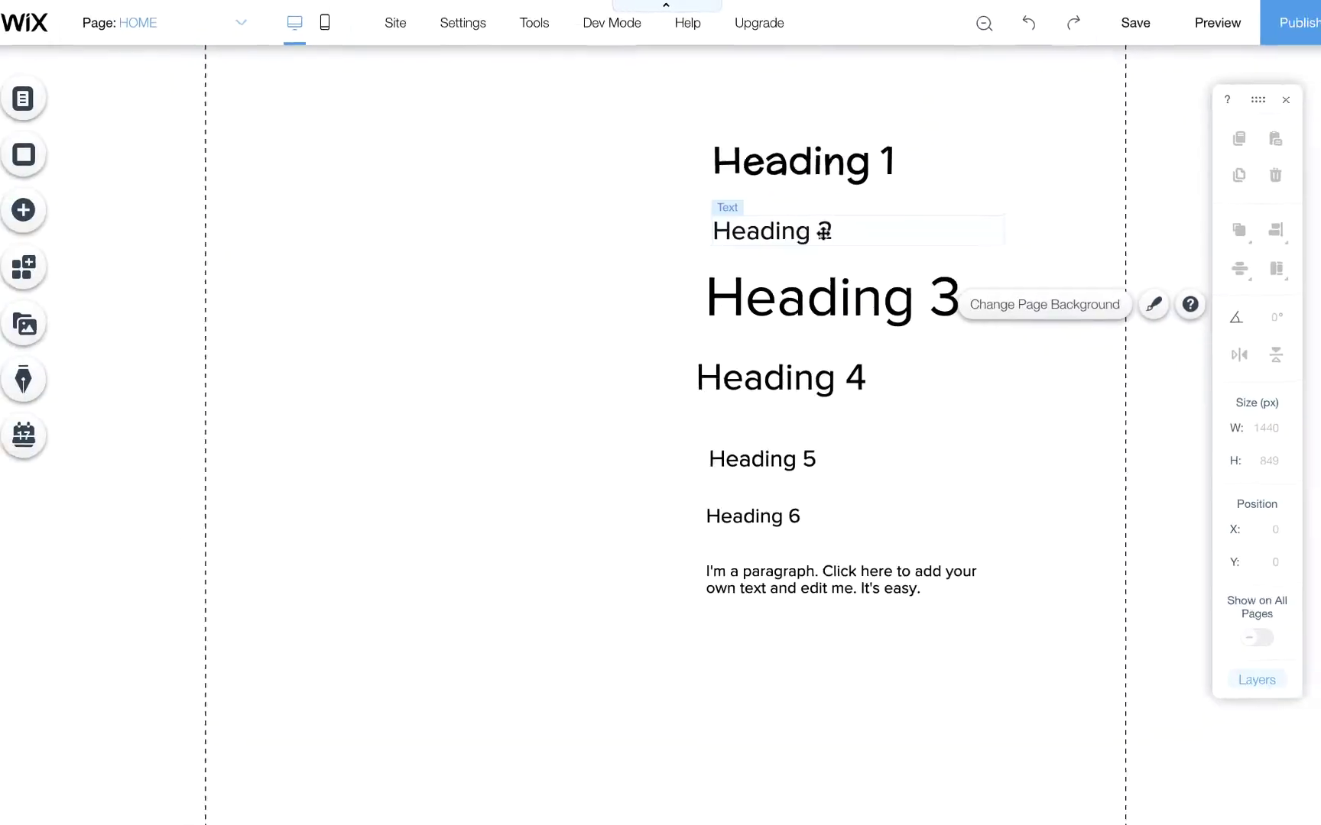
double_click(856, 291)
click(713, 517)
scroll(682, 561, down, 5)
scroll(627, 433, up, 5)
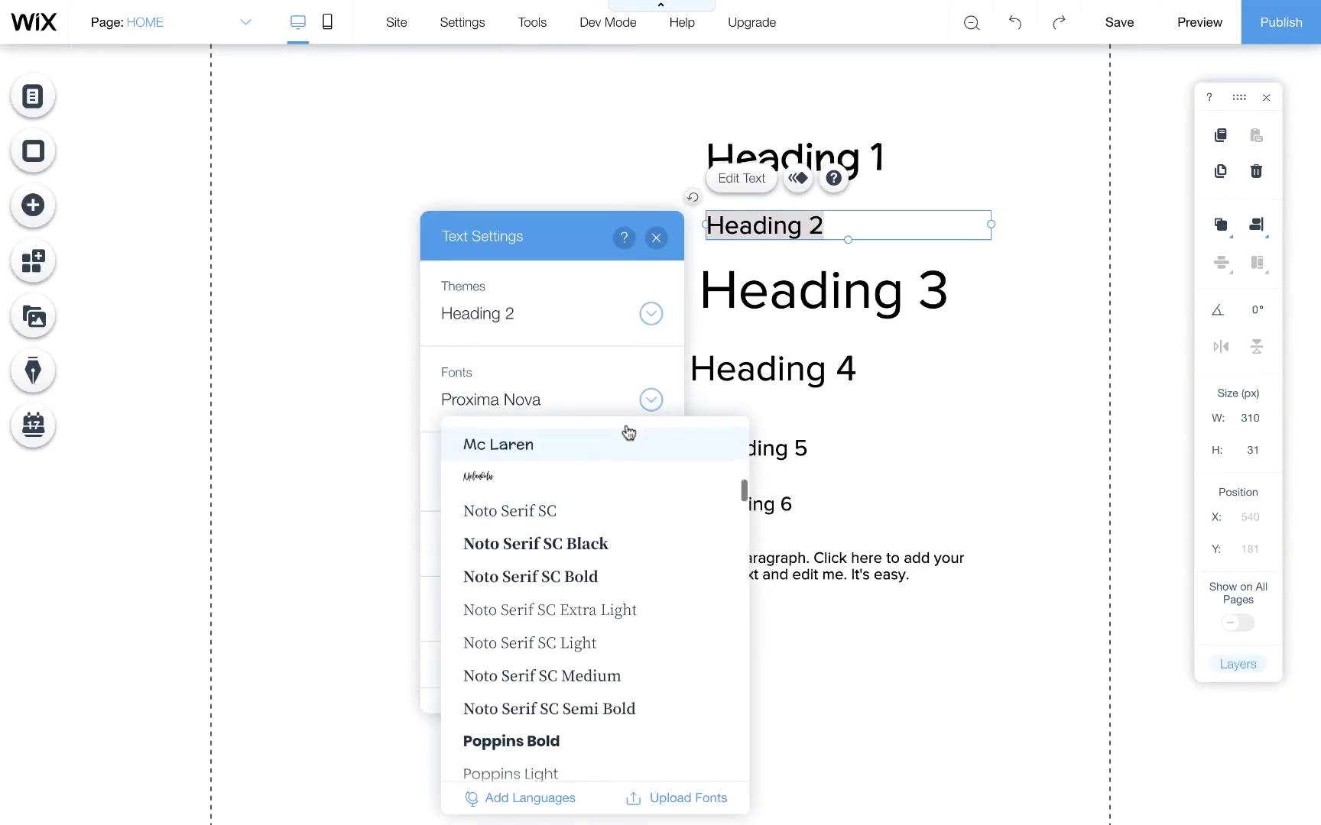
click(625, 437)
text(310)
key(Return)
Set the Heading 3 text to the Mc Laren font at 22 px.
double_click(911, 277)
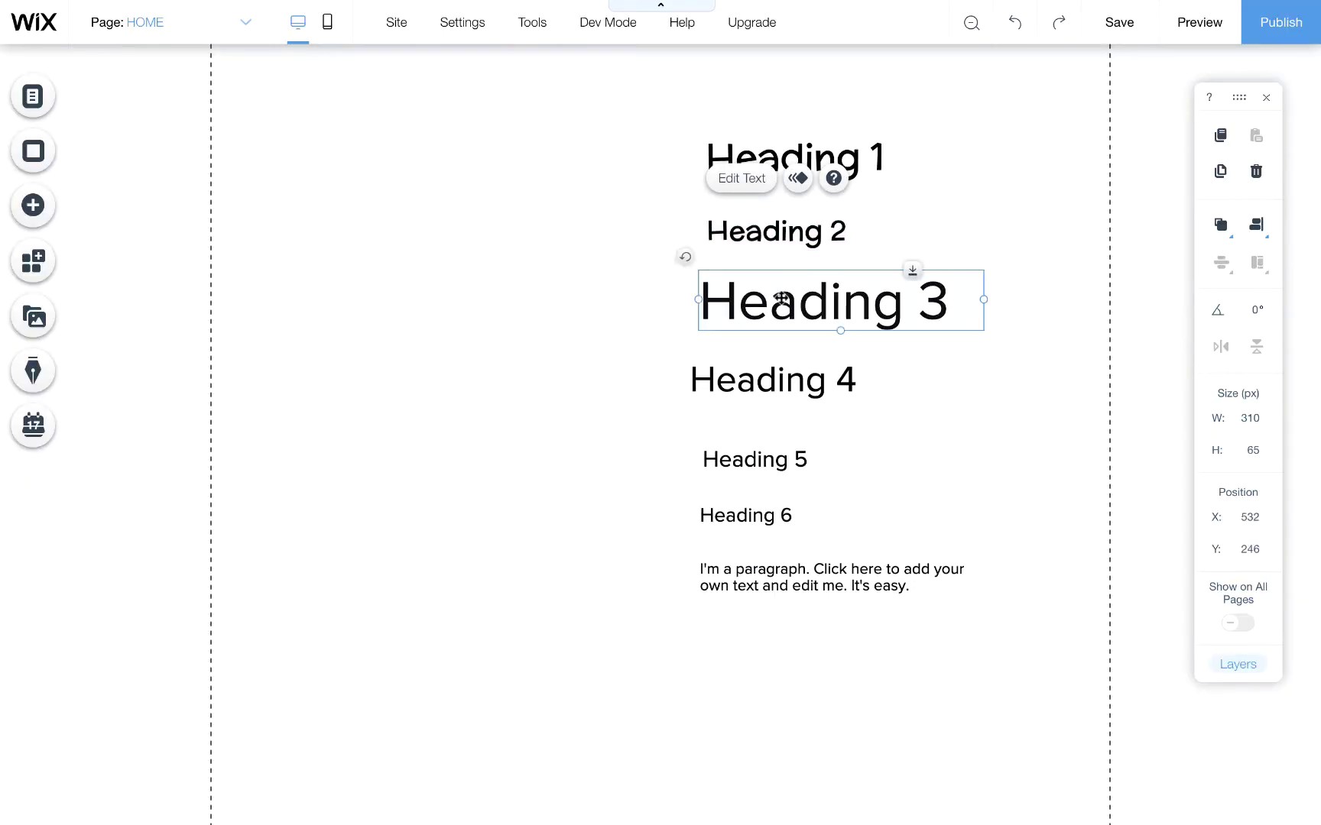
click(635, 299)
scroll(609, 441, up, 8)
click(609, 442)
click(637, 382)
text(22)
key(Return)
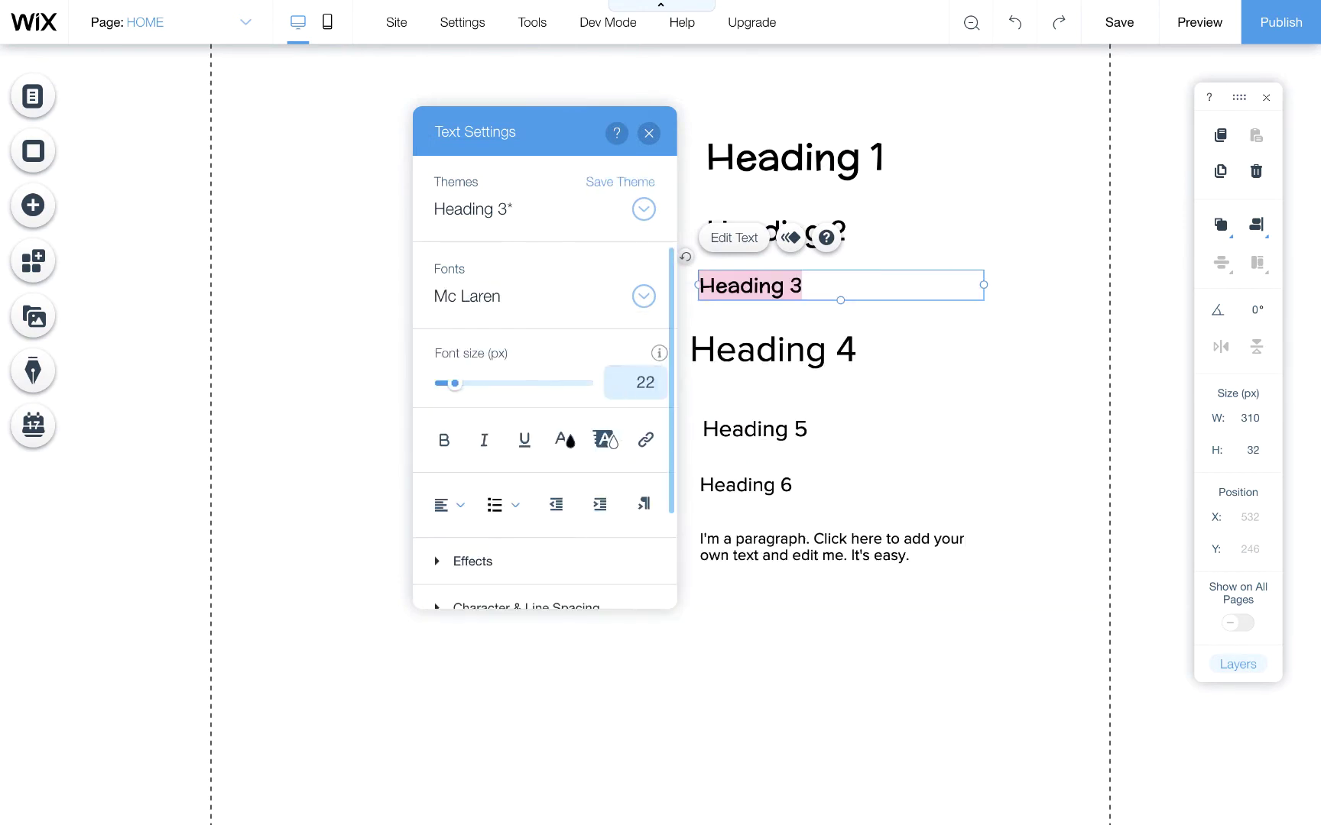
key(Escape)
Set the Heading 4 text to the Mc Laren font at 20 px.
double_click(764, 350)
click(1179, 302)
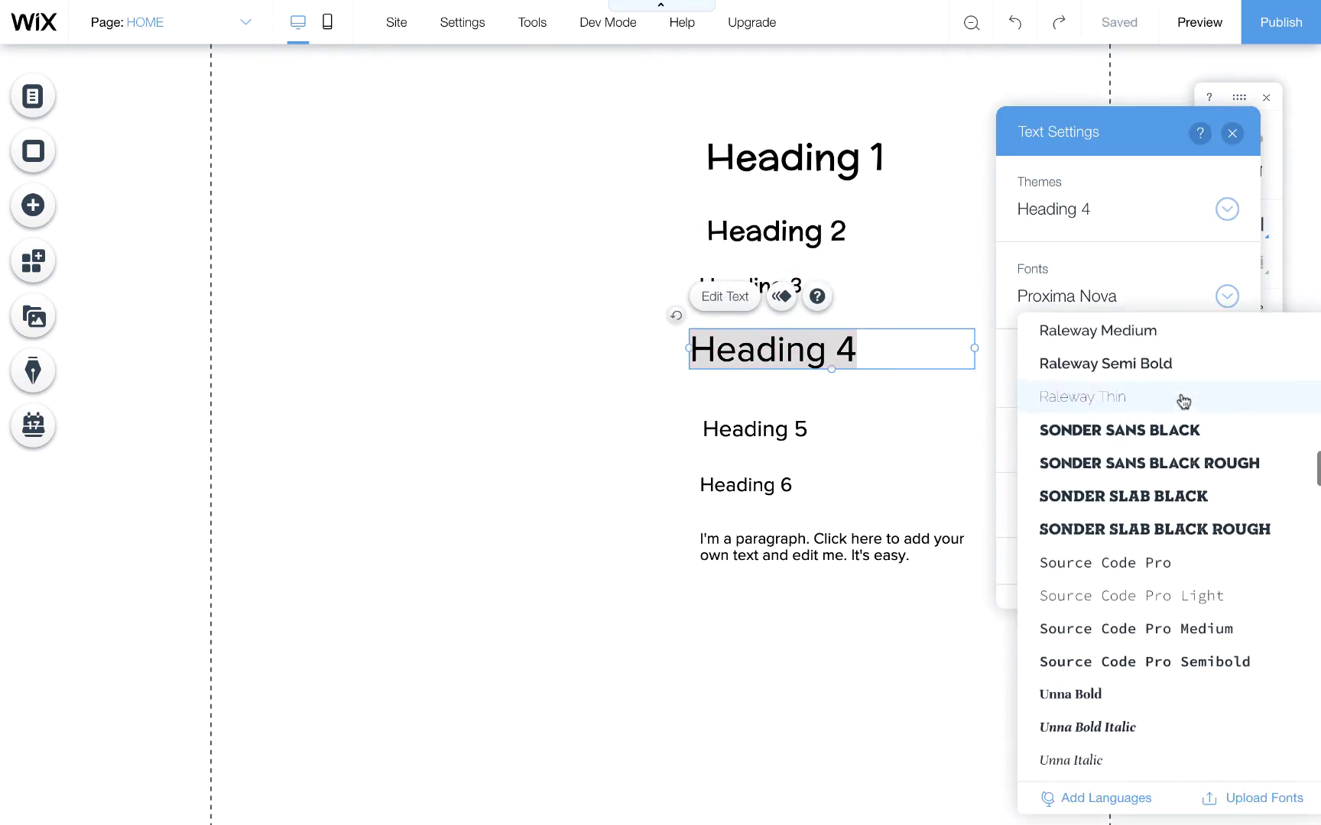
scroll(1183, 402, up, 5)
click(1154, 476)
key(Return)
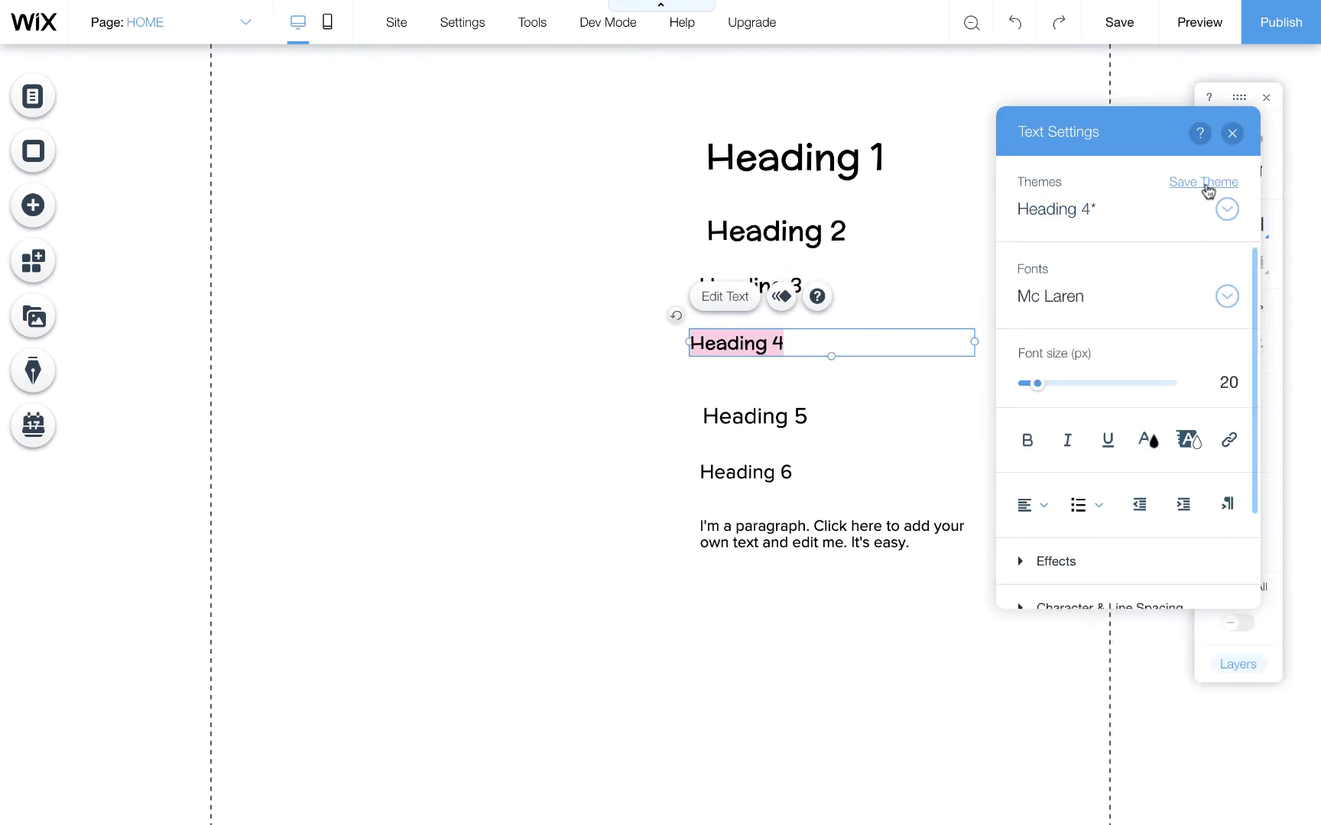
key(Escape)
Set the Heading 5 text to the Roboto Thin font at 17 px.
click(781, 417)
double_click(778, 416)
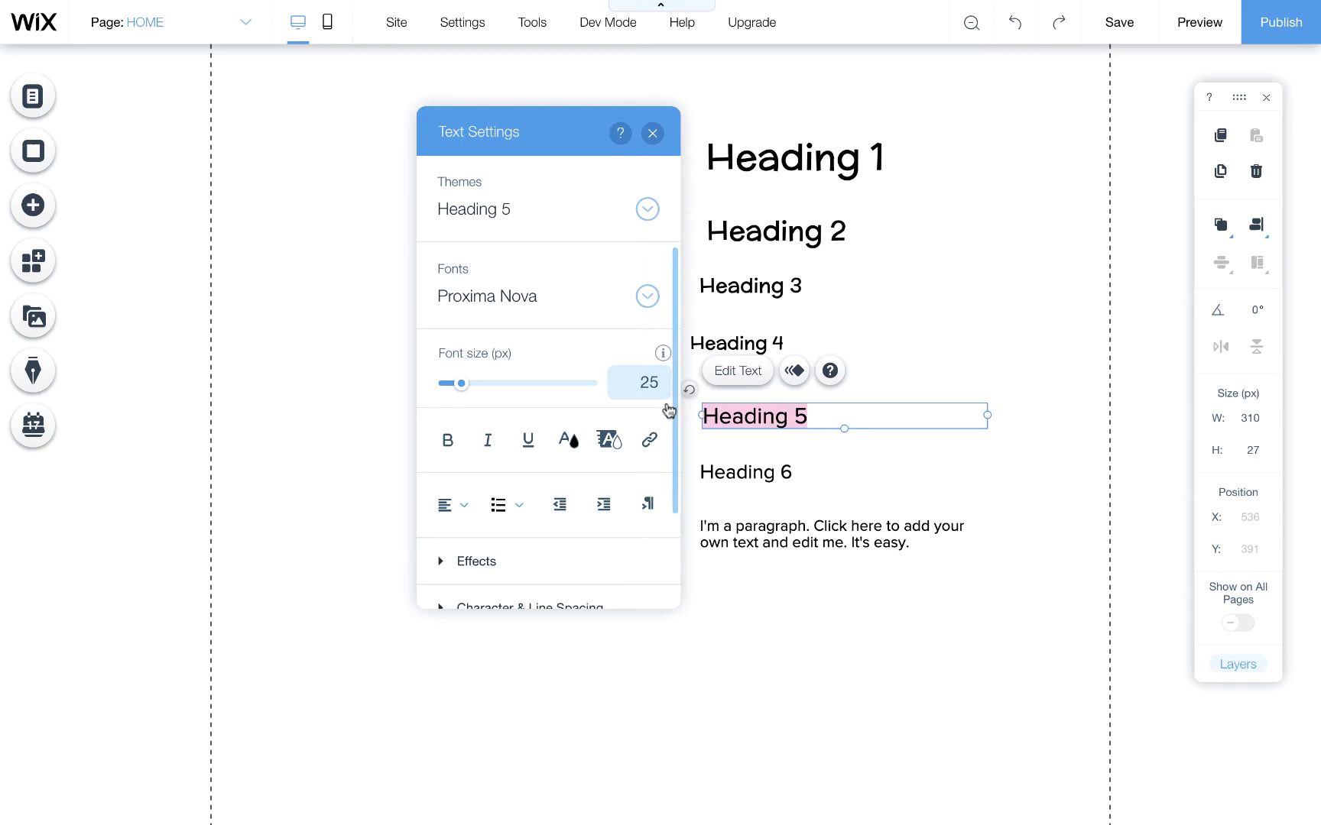
click(648, 302)
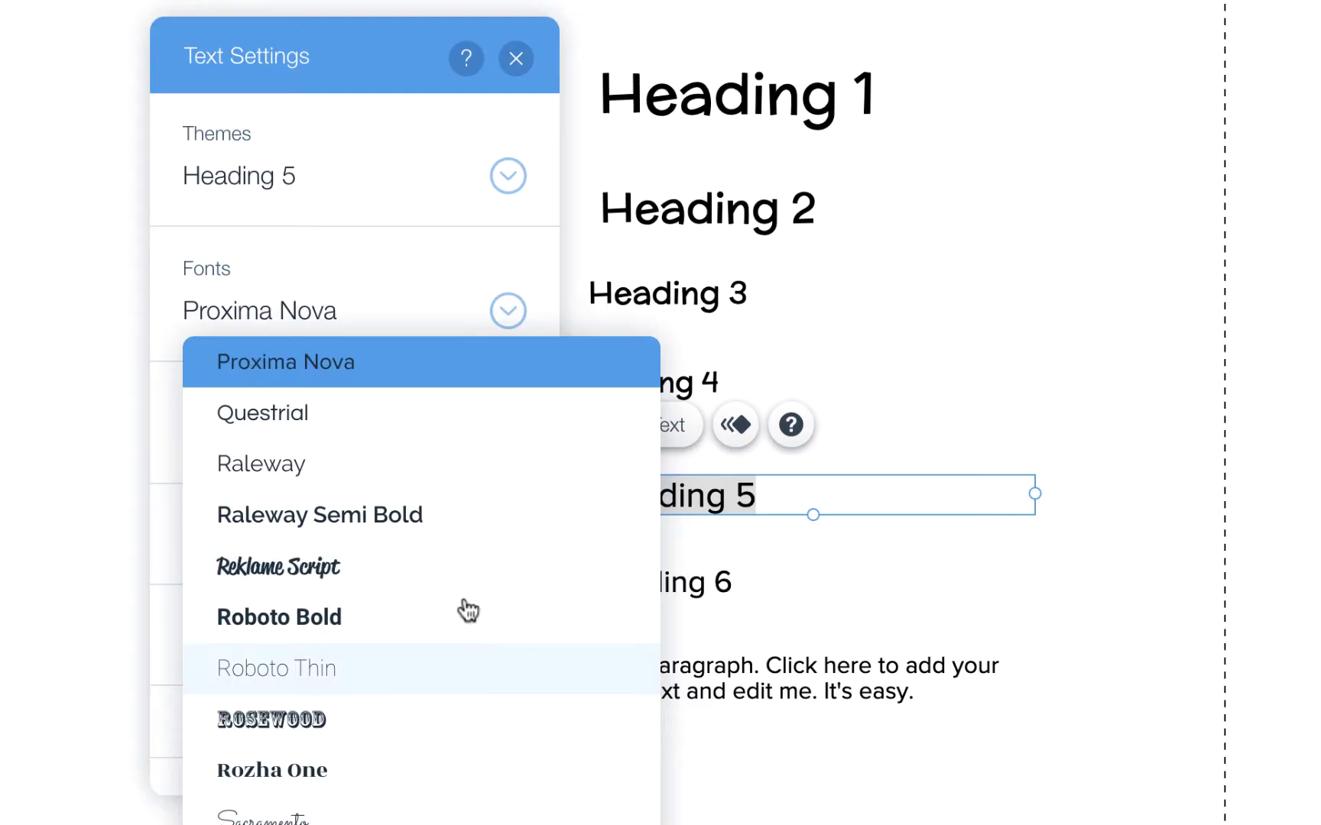
click(459, 688)
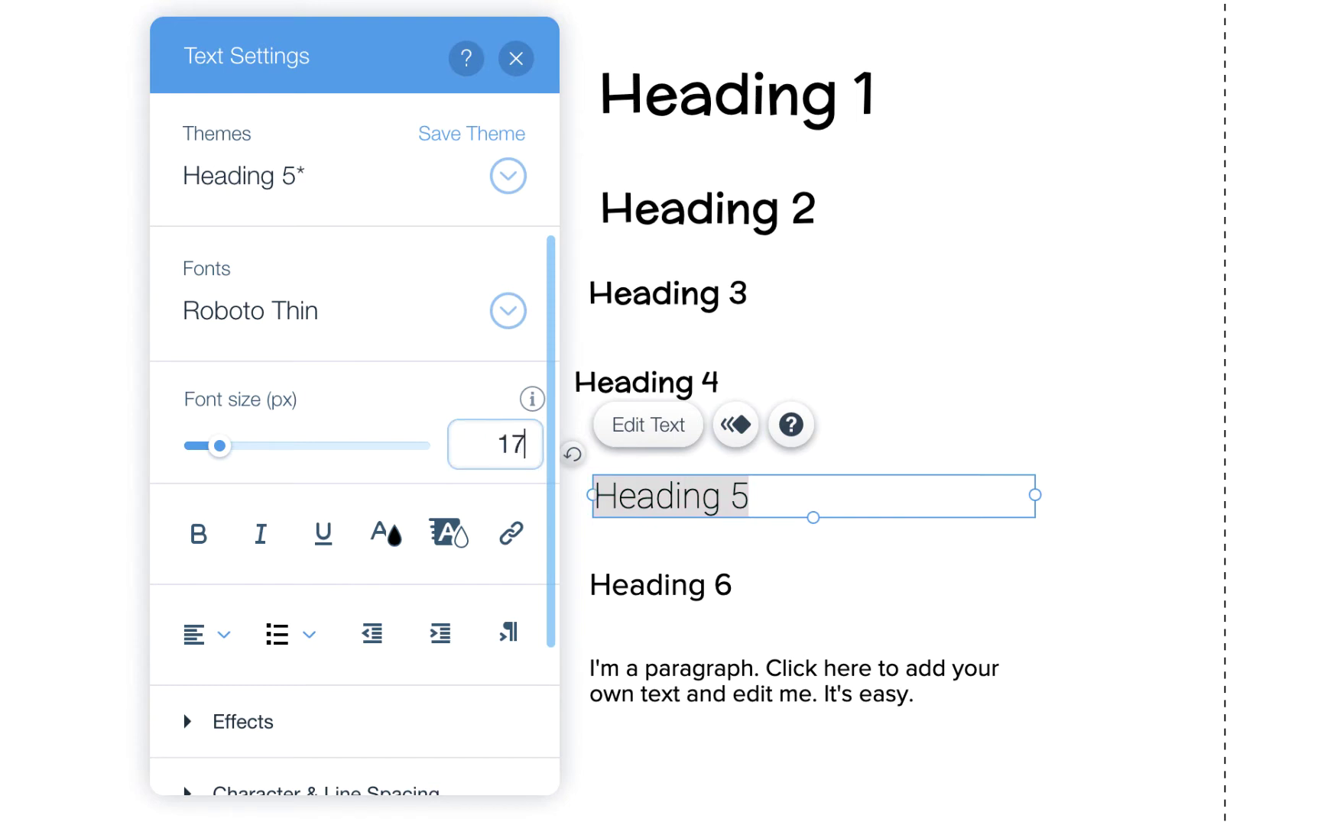
text(17)
key(Return)
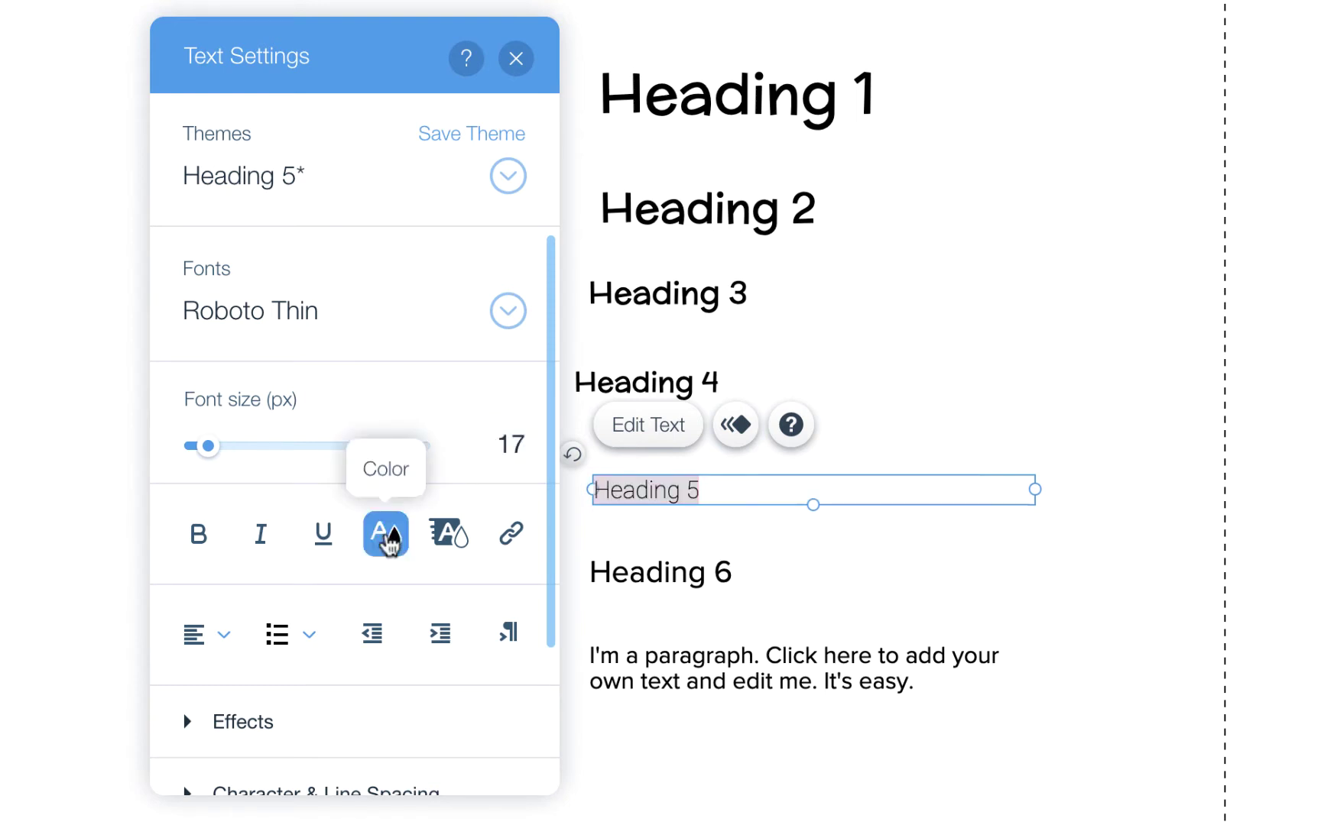
Add a custom orange with the hex value fe6610 to the site's own colors and apply it to the Heading 5 text.
click(386, 534)
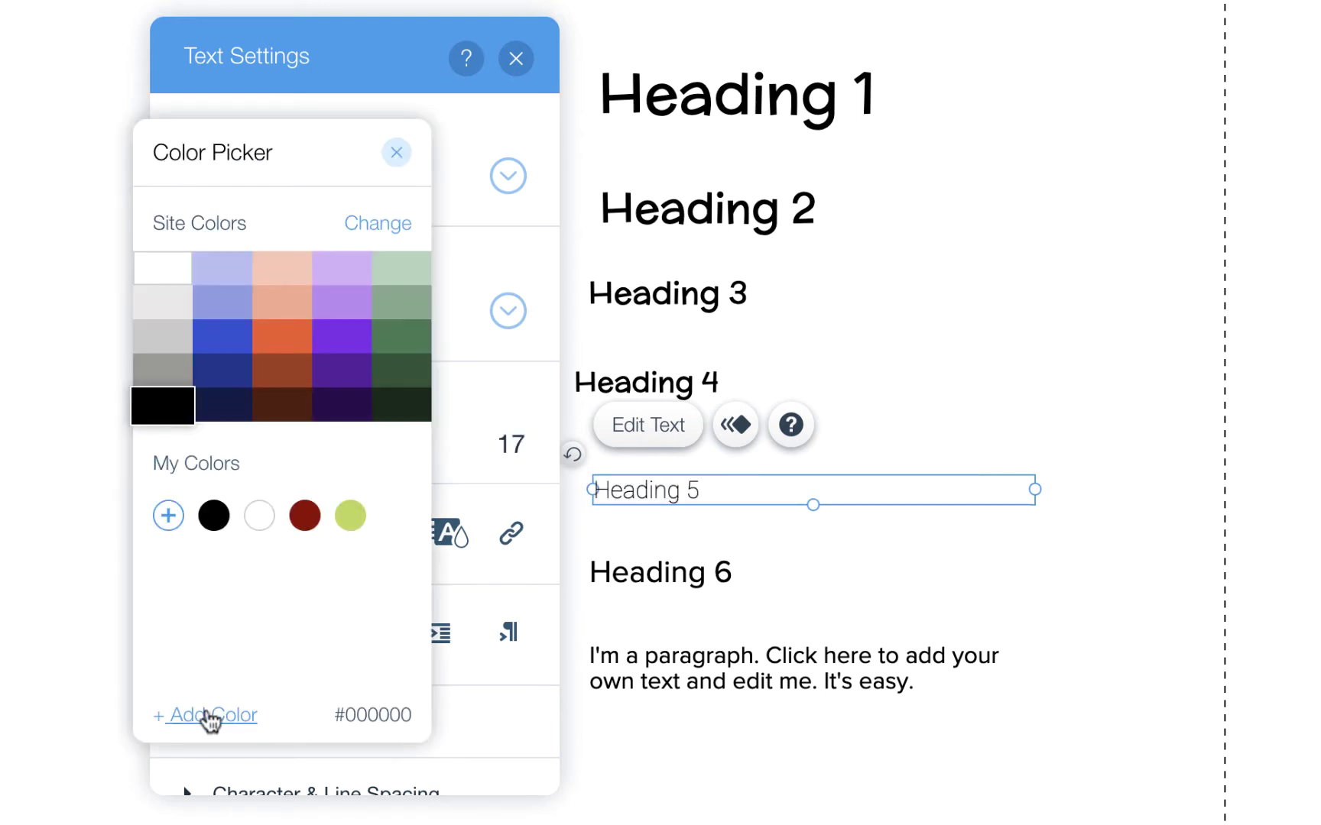
click(173, 713)
click(358, 648)
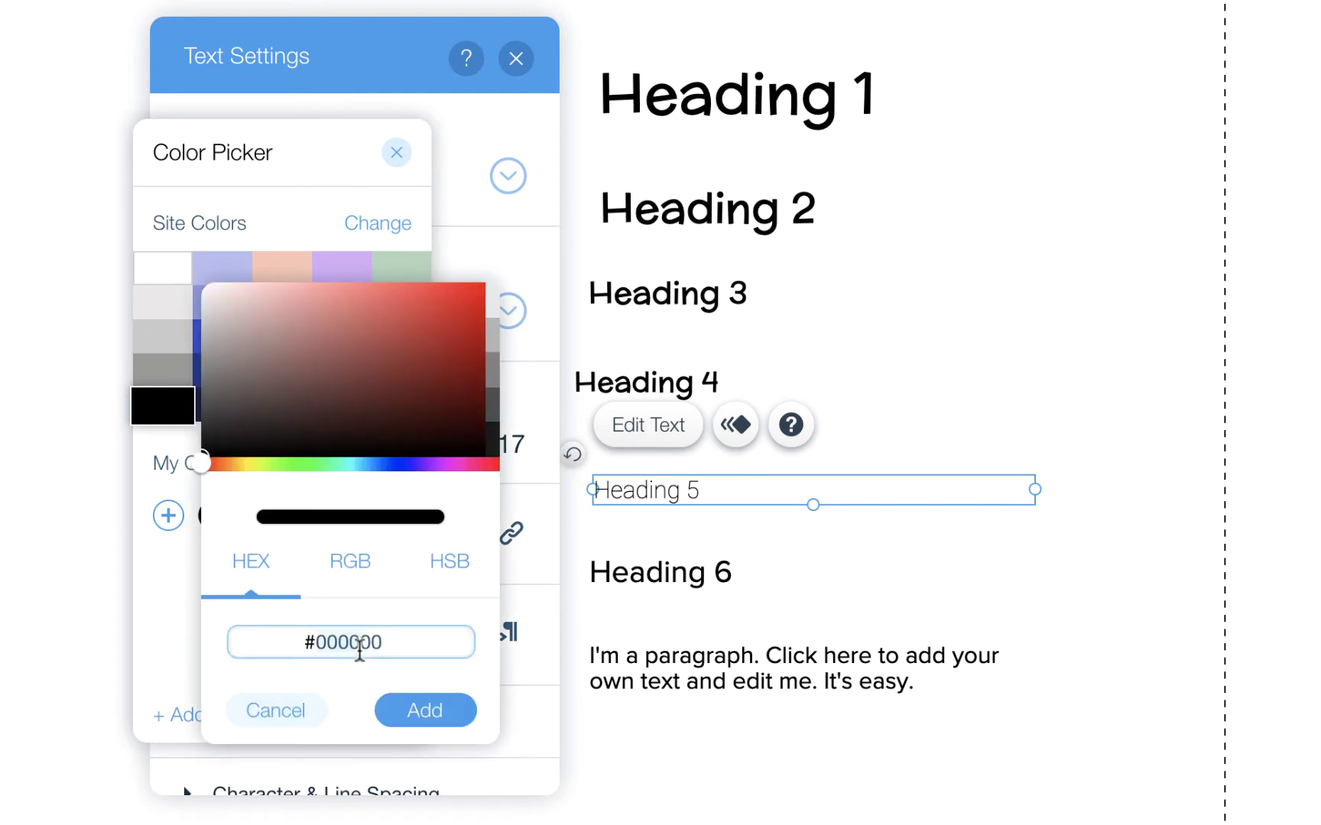
key(BackSpace)
key(BackSpace)
key(BackSpace)
key(BackSpace)
text(f)
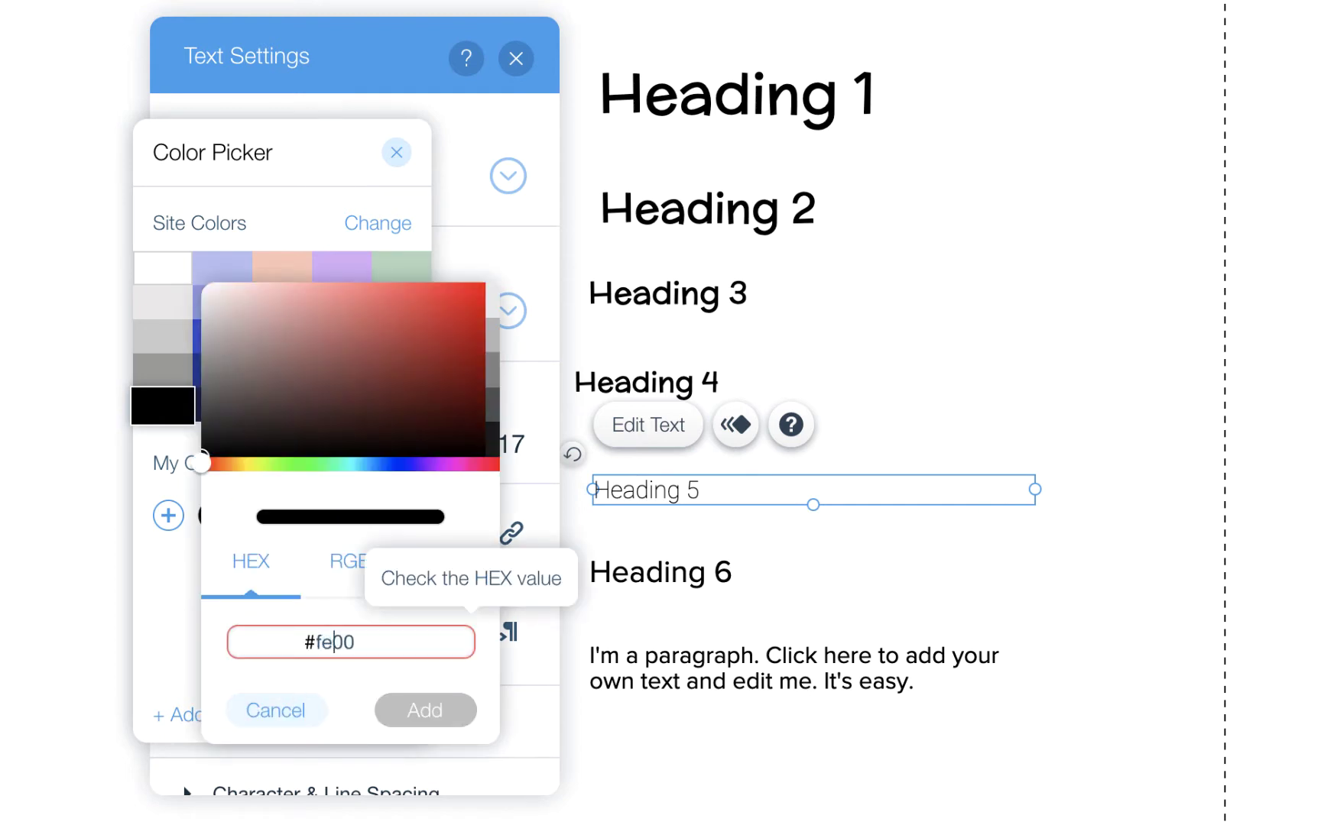
text(e66)
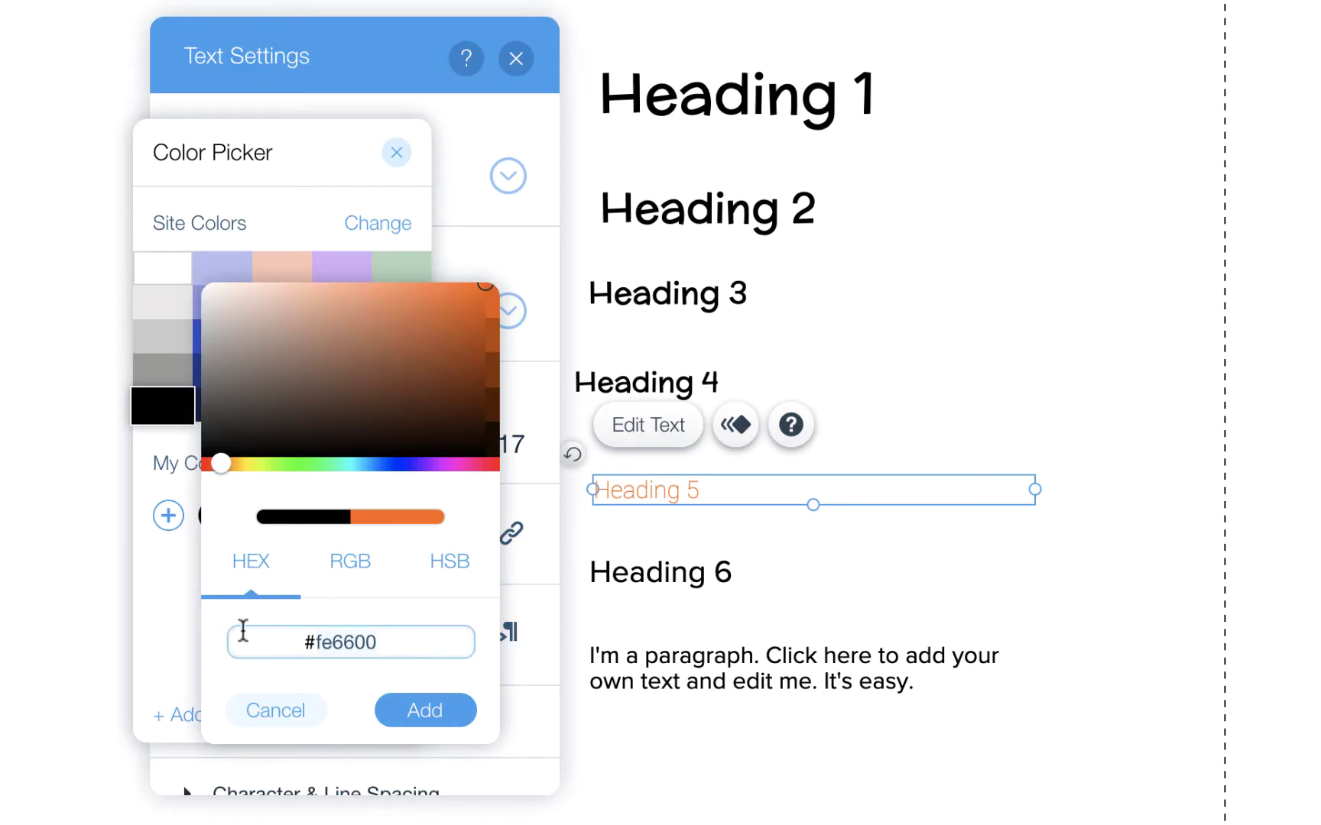
key(BackSpace)
key(BackSpace)
key(BackSpace)
key(BackSpace)
text(6610)
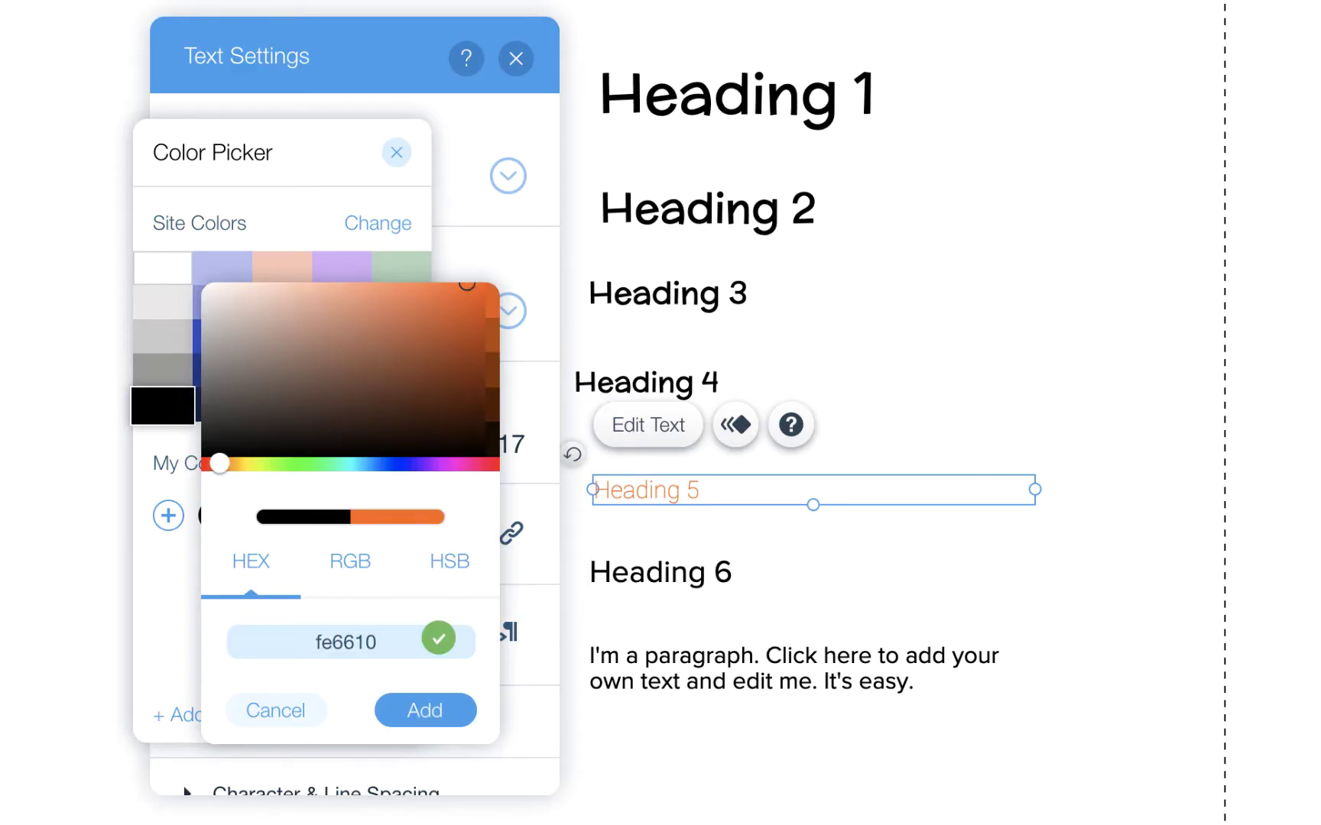
click(416, 709)
Add a custom yellow with the hex value febf10 to the site's own colors.
click(211, 717)
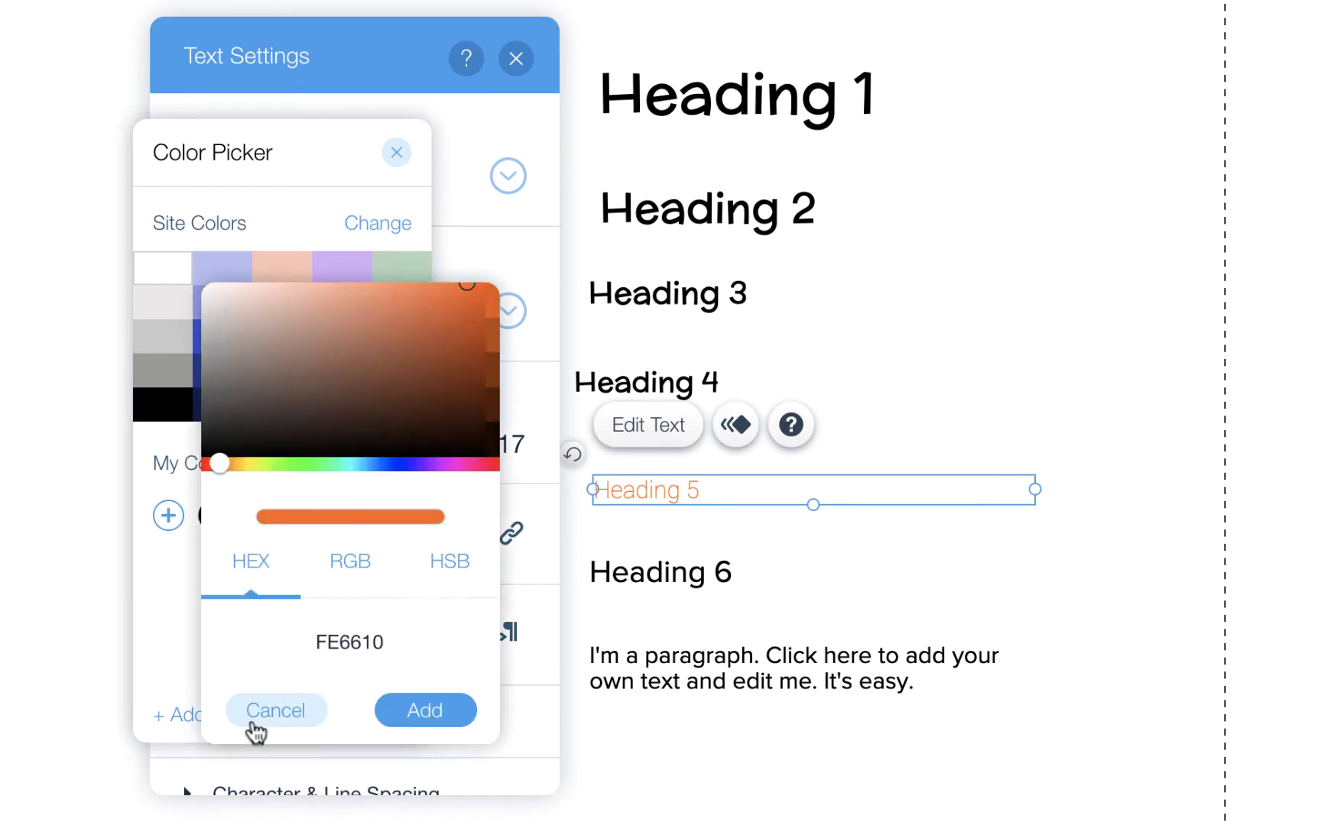
click(330, 651)
key(BackSpace)
key(BackSpace)
key(BackSpace)
key(BackSpace)
text(bf10)
key(Return)
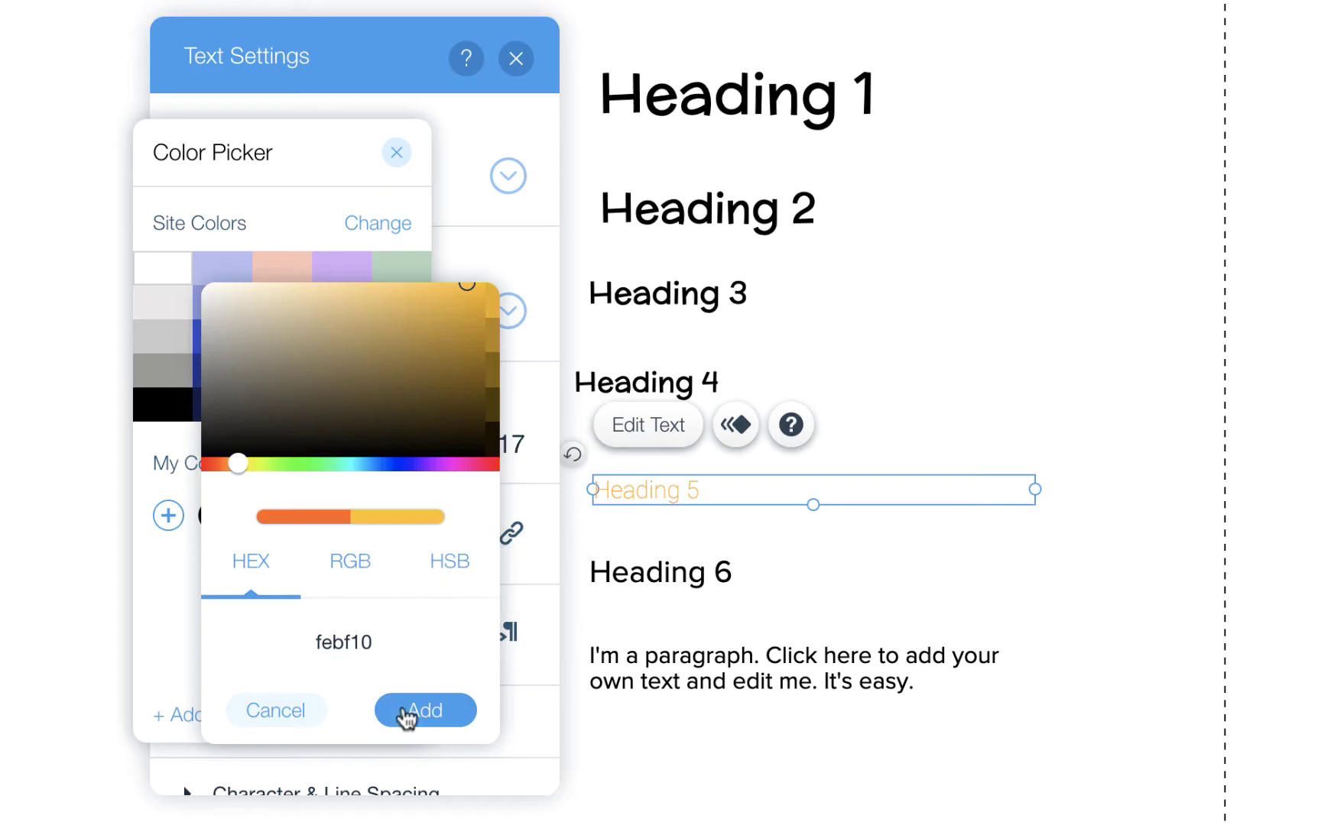
click(405, 711)
Add a custom off-white with the hex value faf9f7 to the site's own colors.
click(215, 716)
click(404, 639)
key(BackSpace)
key(BackSpace)
key(BackSpace)
key(BackSpace)
key(BackSpace)
key(BackSpace)
text(f)
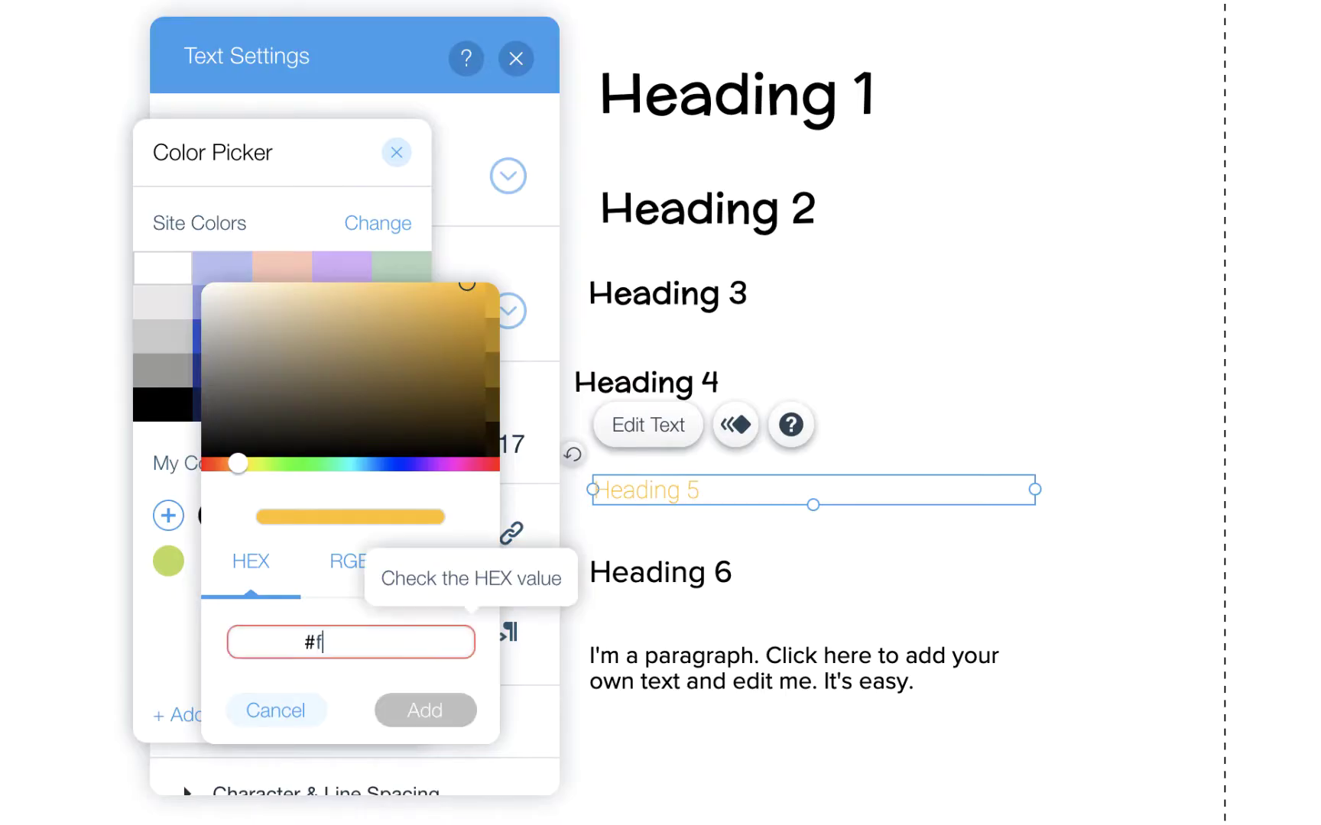
text(af9f7)
click(423, 711)
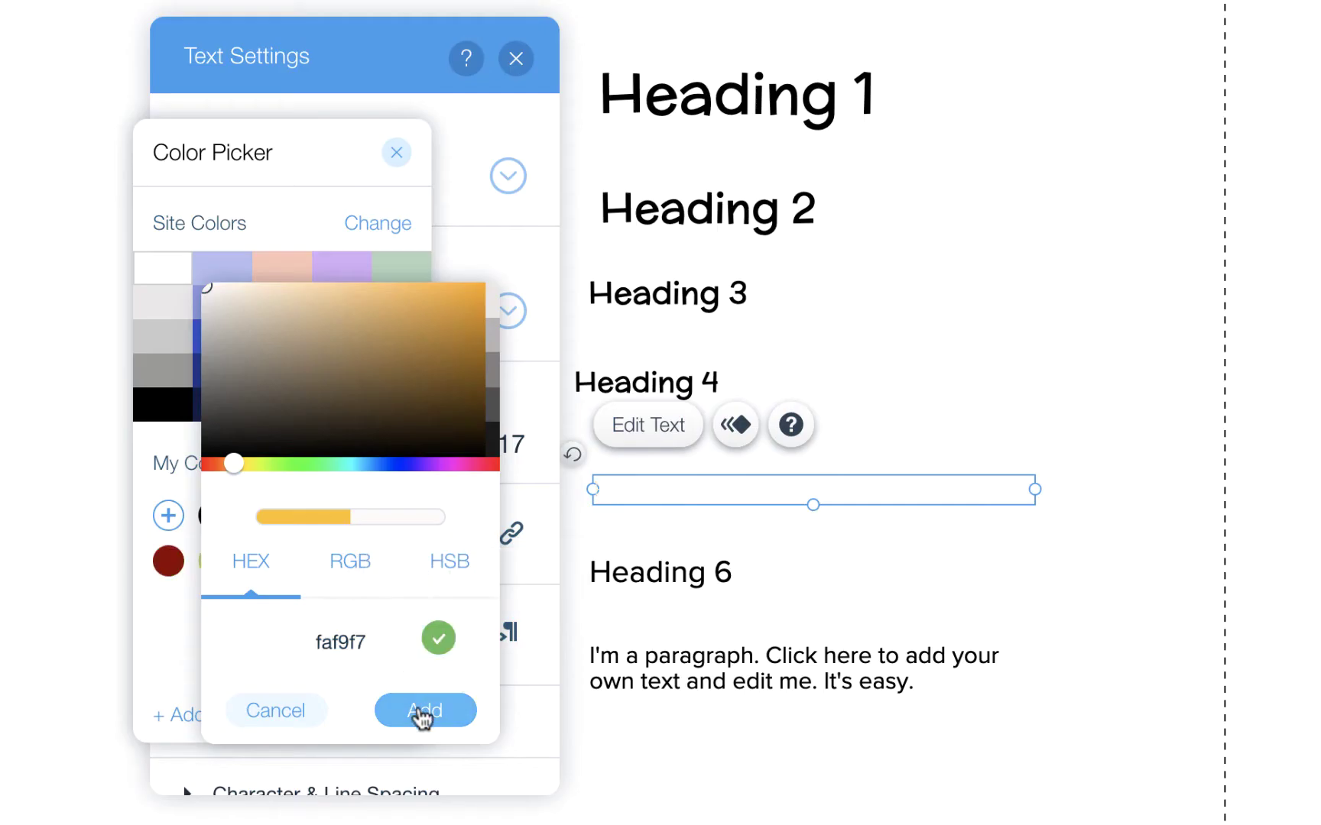
Color the Heading 5 text with the custom orange FE6610, make it bold and save the Heading 5 theme.
click(397, 518)
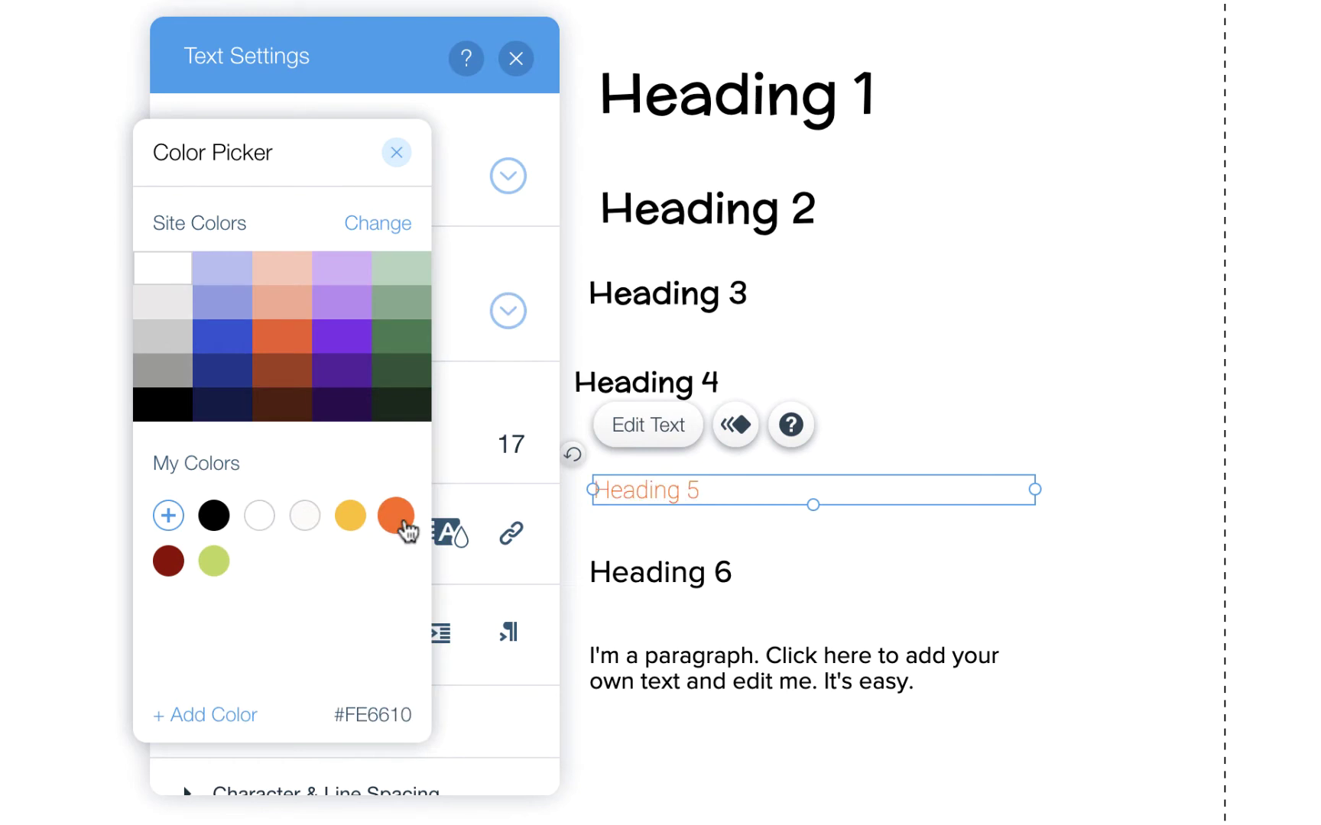
click(396, 152)
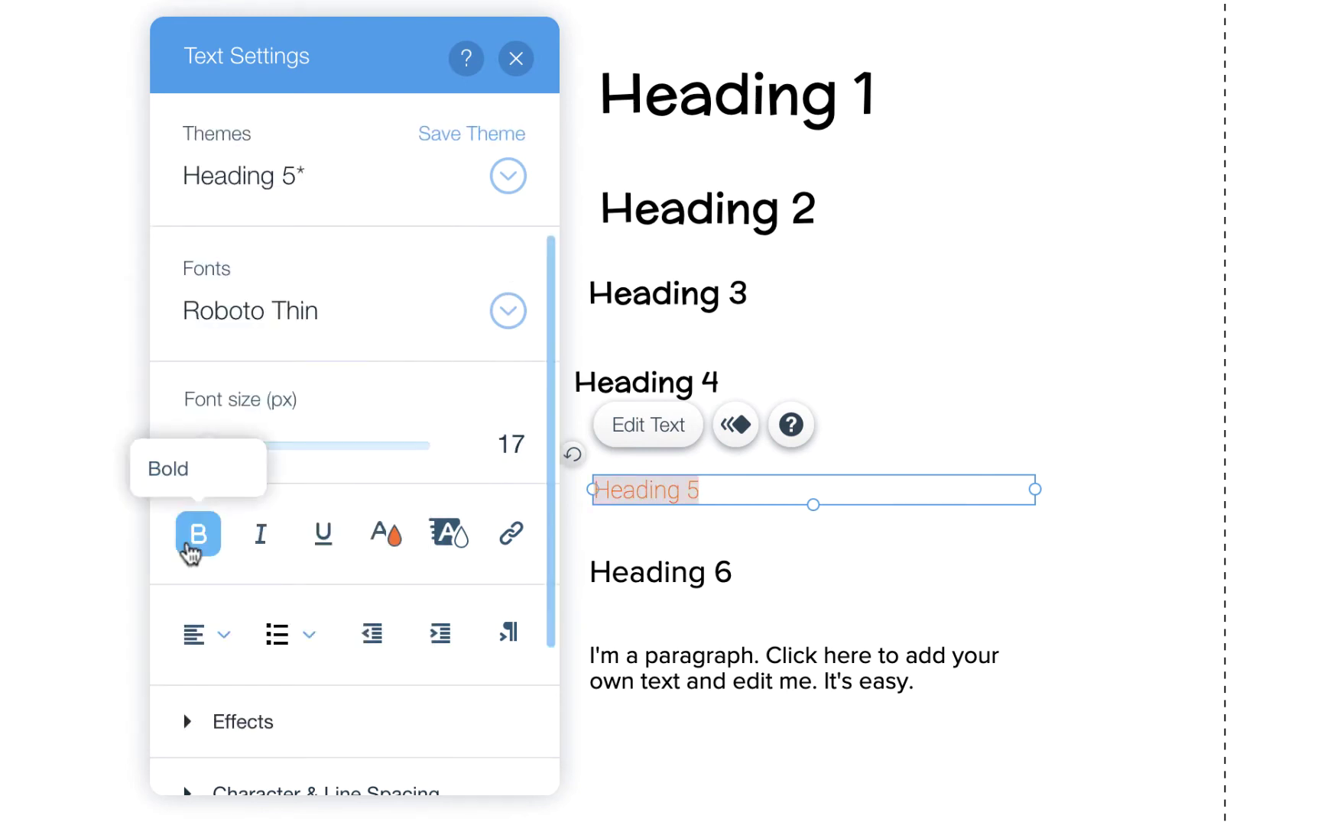
click(193, 541)
click(471, 134)
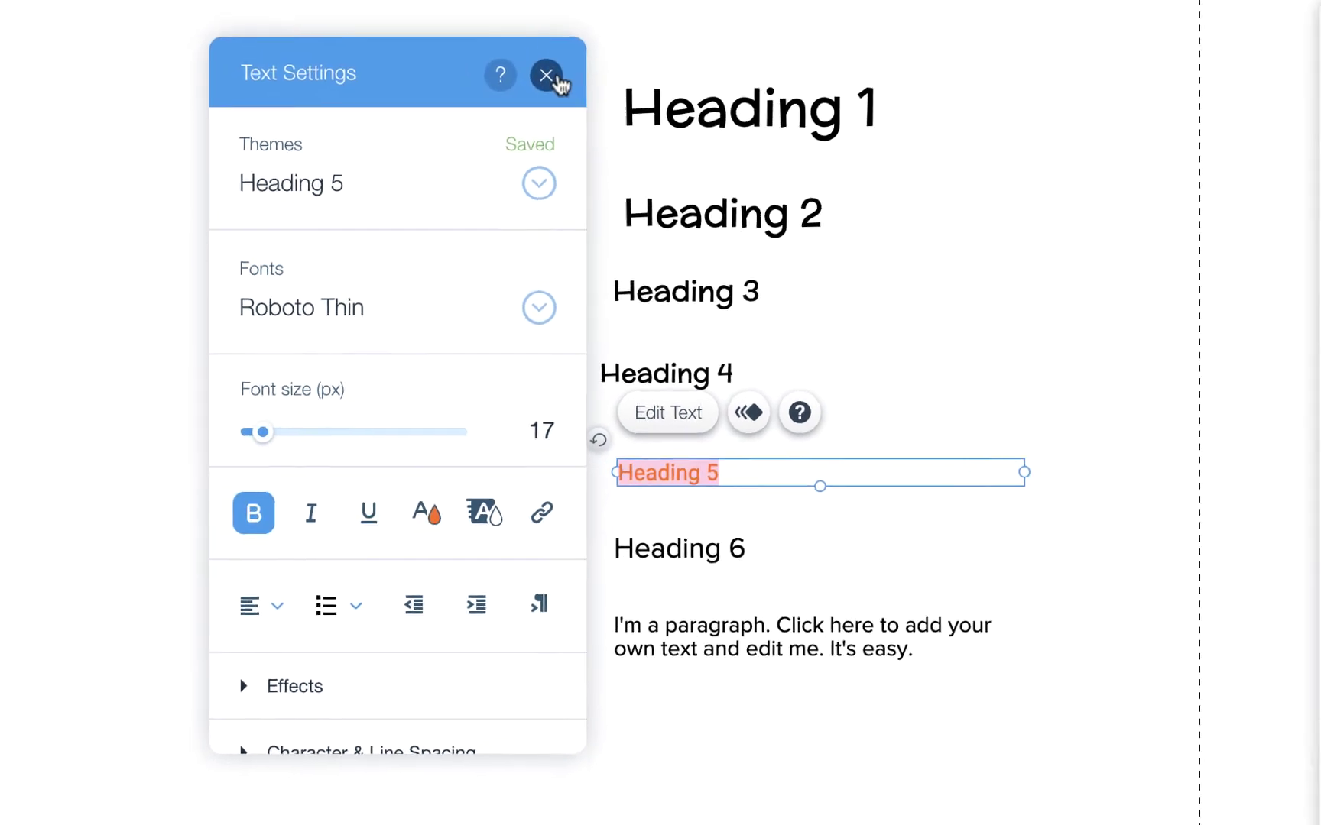
click(546, 75)
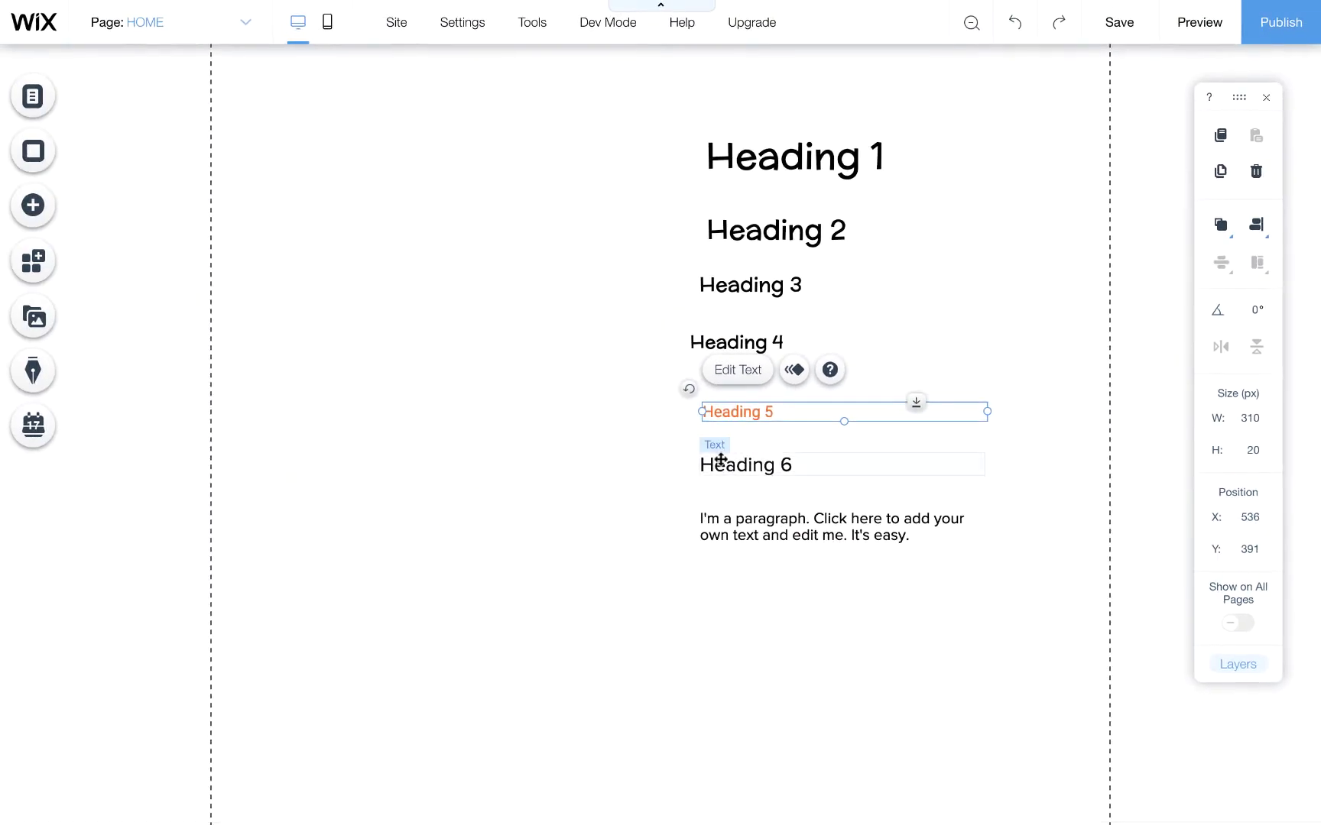
Set the Heading 6 text to the Mc Laren font at 80 px.
double_click(721, 467)
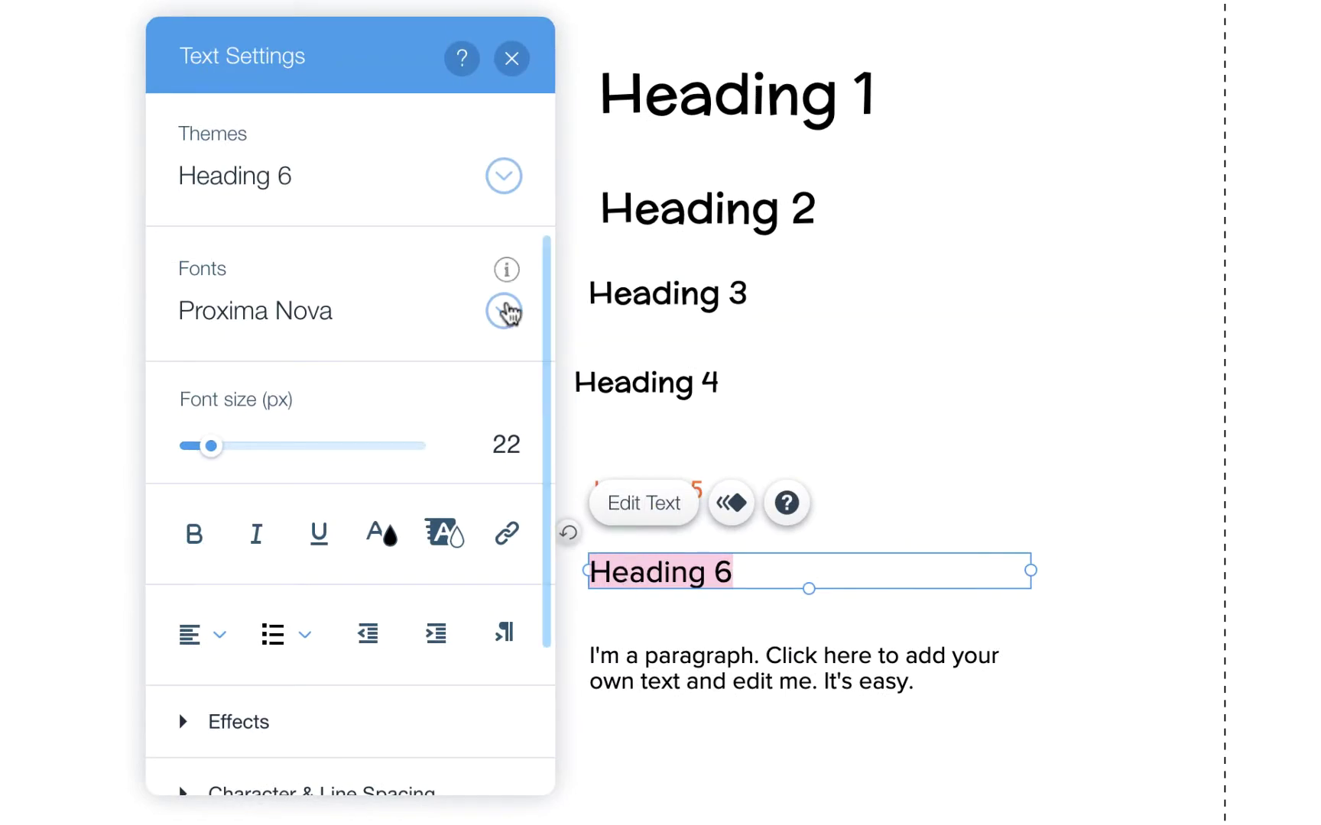
click(507, 312)
scroll(540, 566, down, 15)
scroll(542, 569, up, 20)
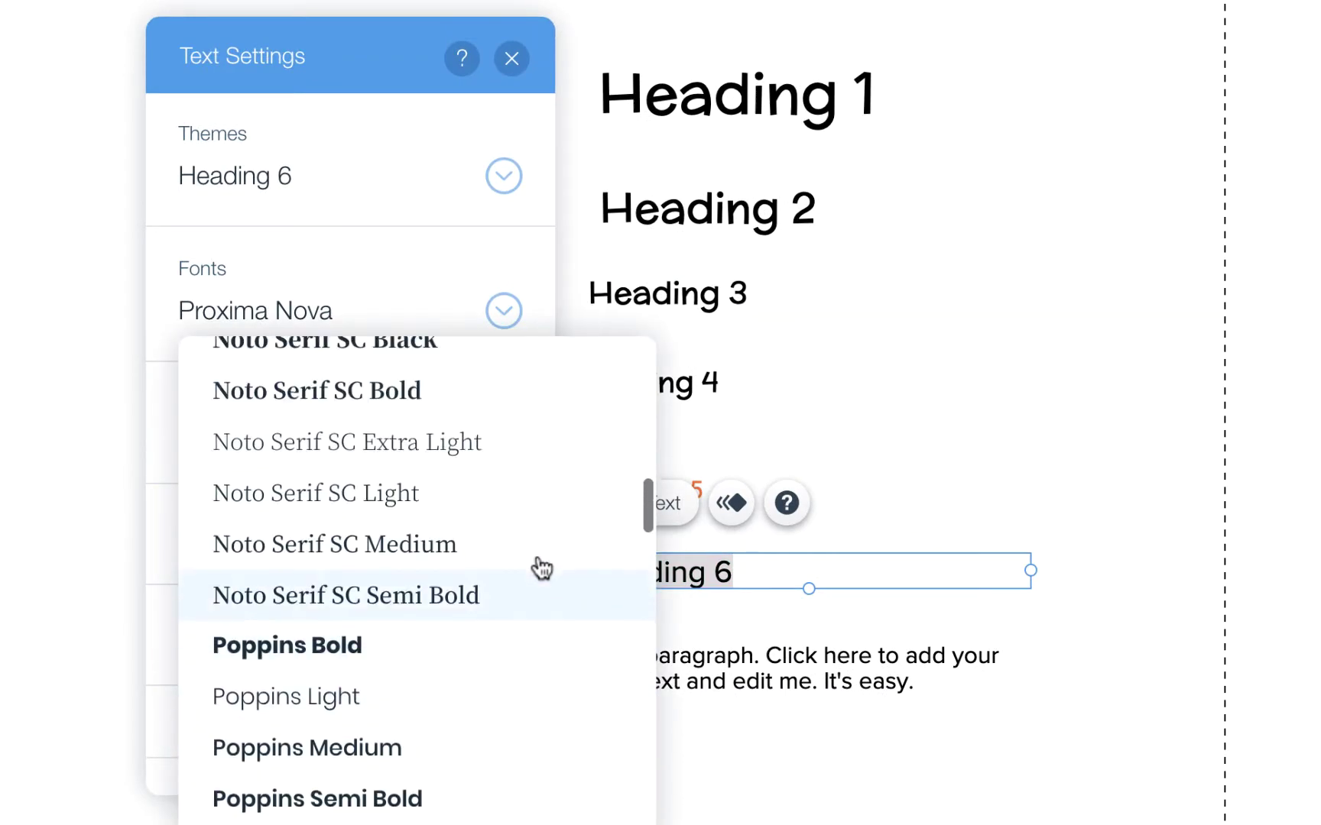
scroll(542, 569, down, 5)
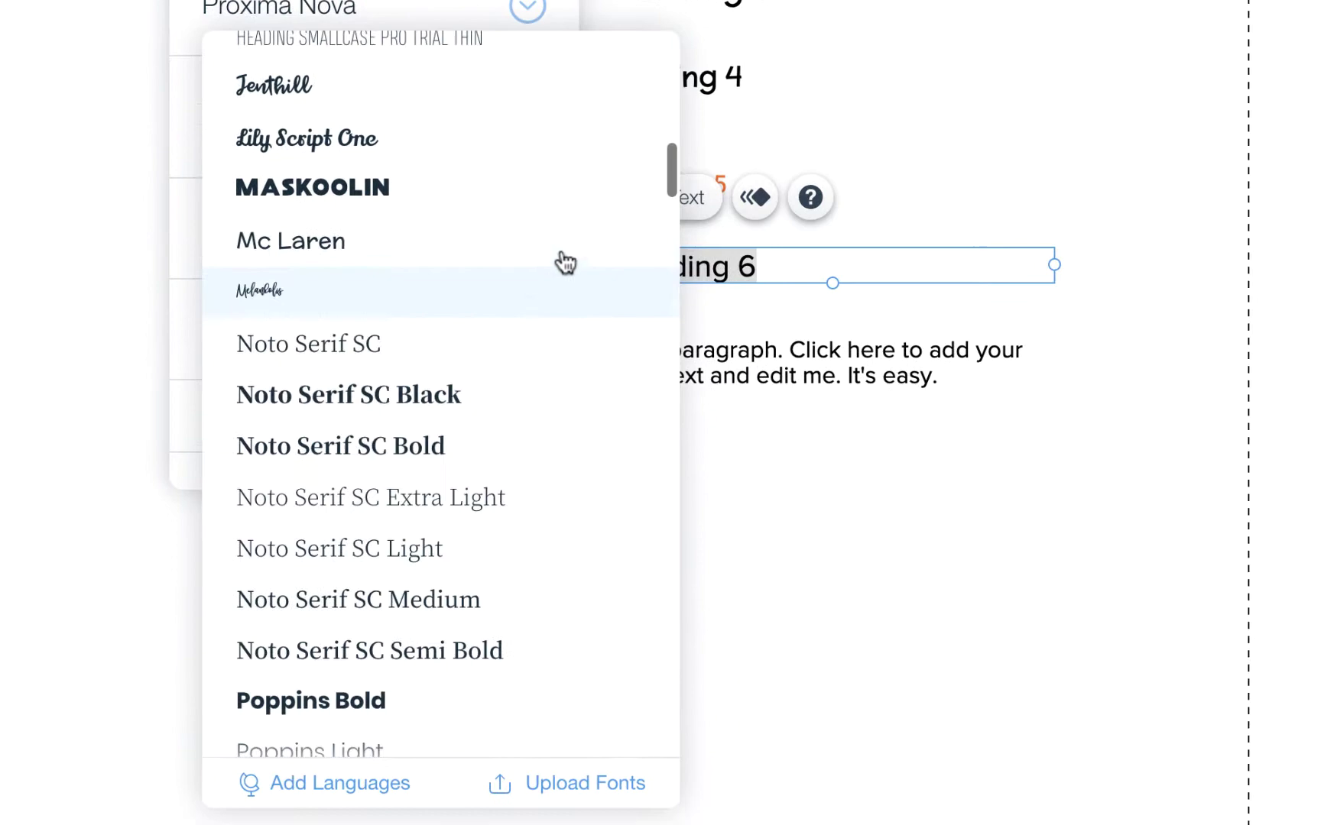
scroll(558, 229, down, 3)
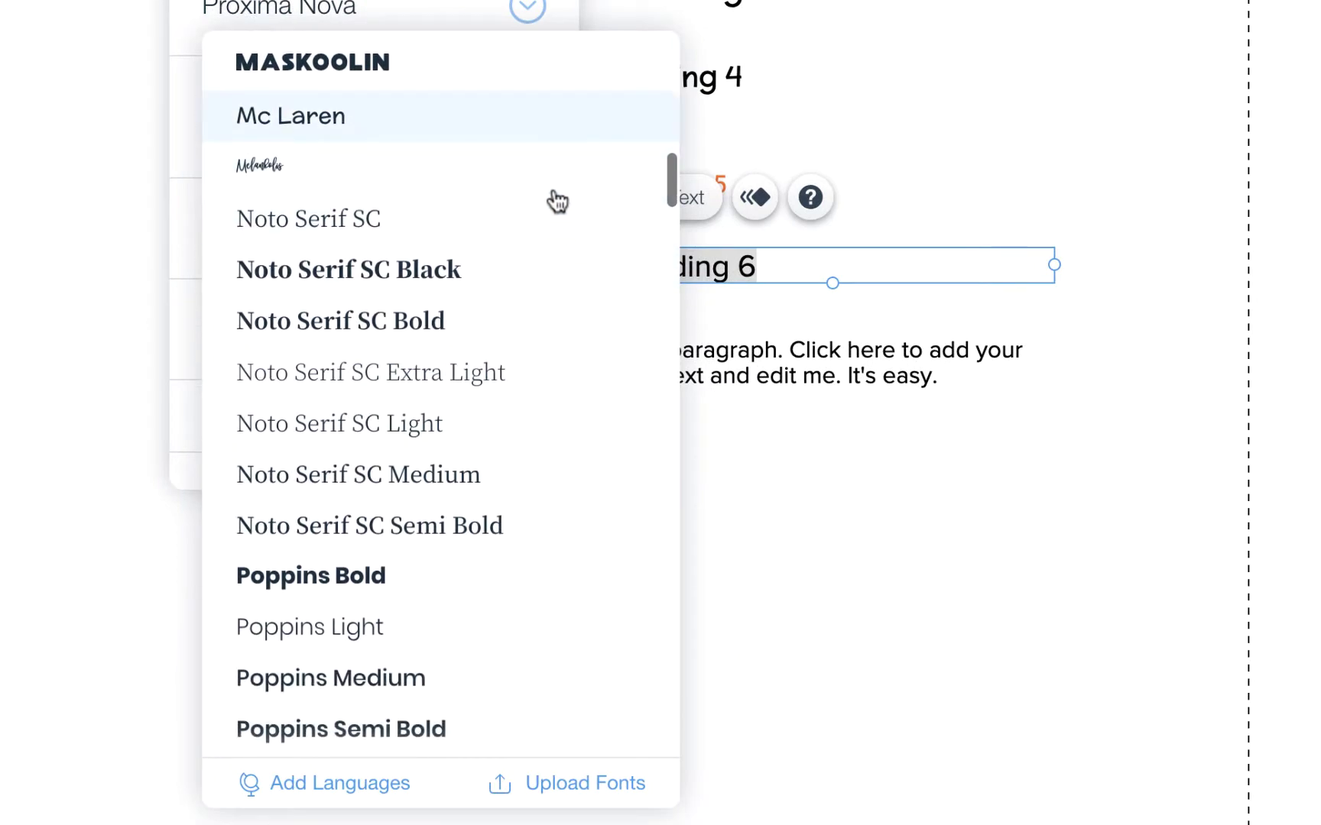
click(547, 116)
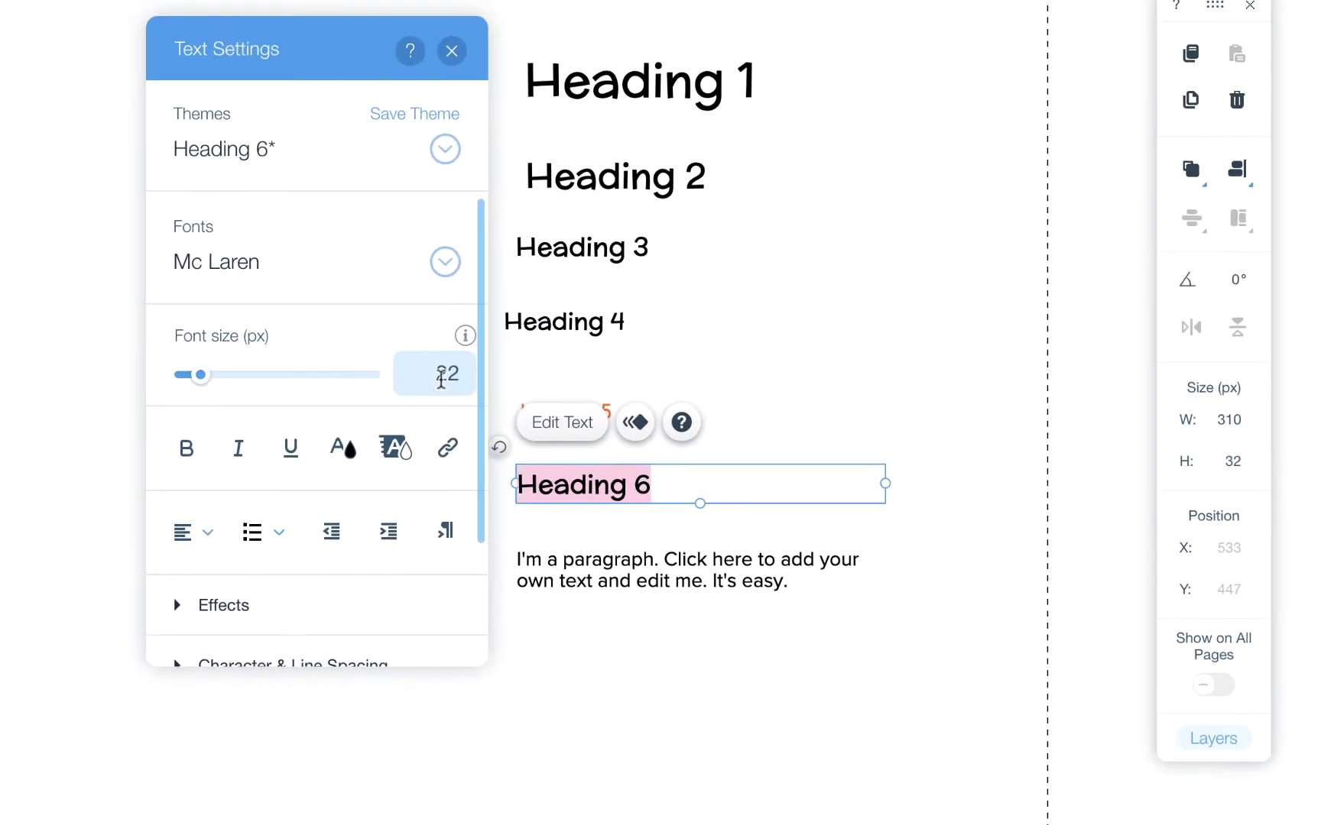
click(447, 367)
key(Return)
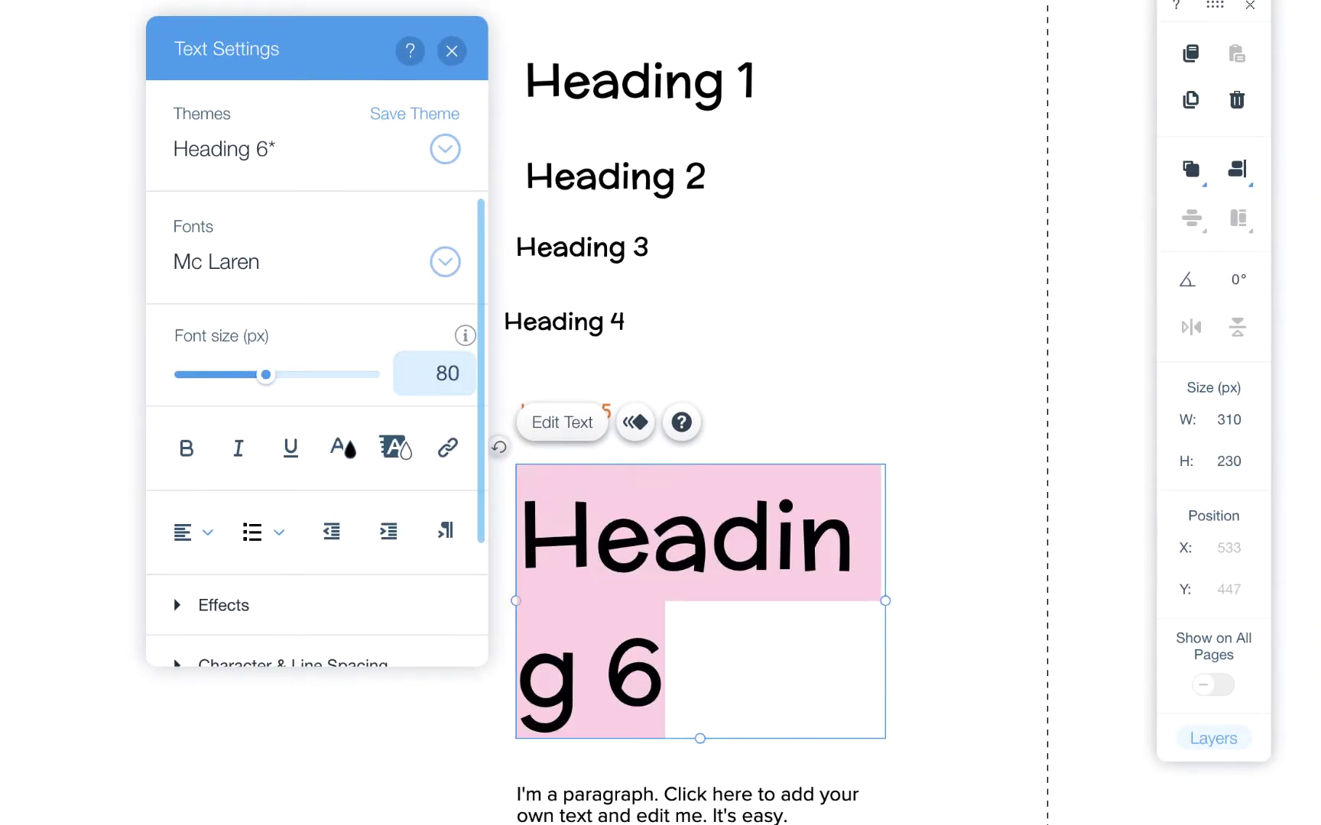
Color the Heading 6 text with the custom yellow FEBF10.
click(342, 448)
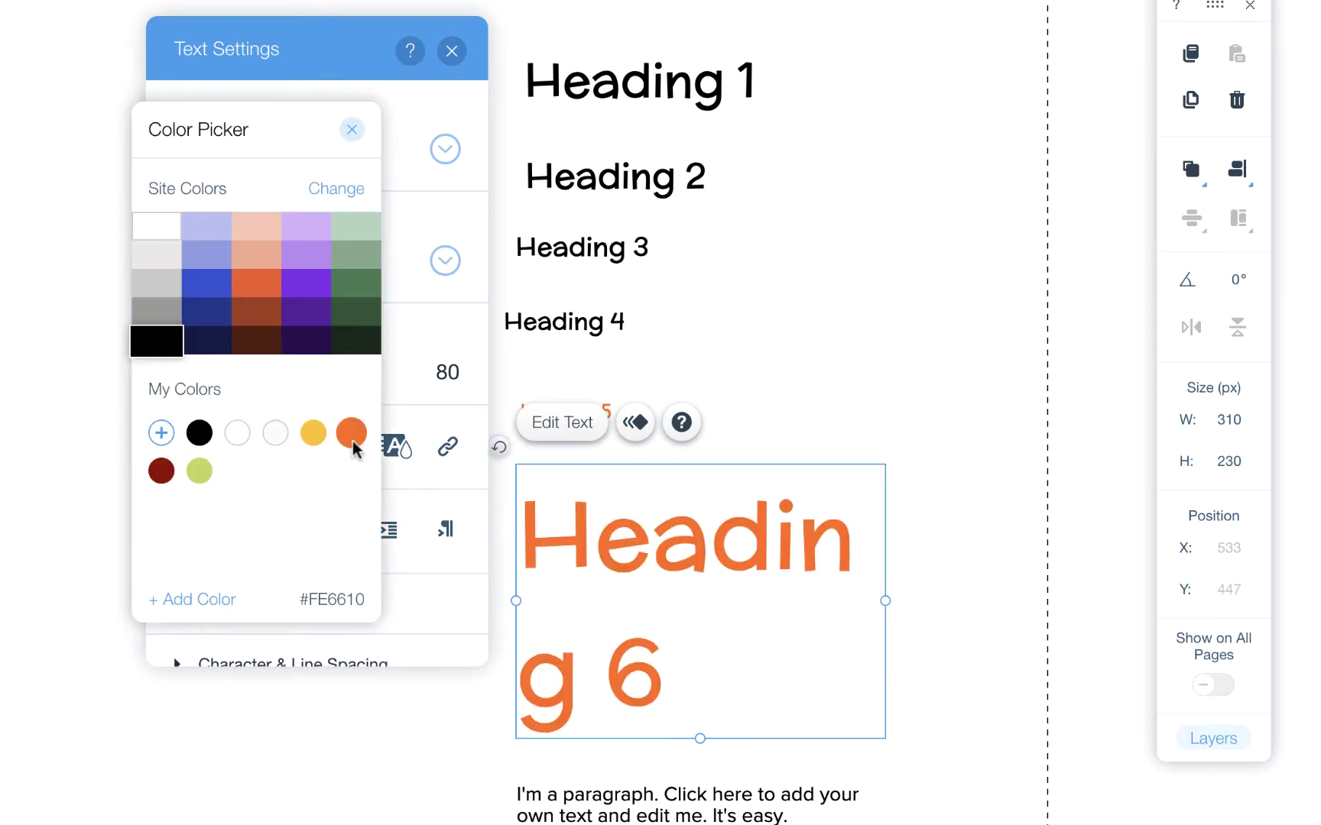
click(312, 438)
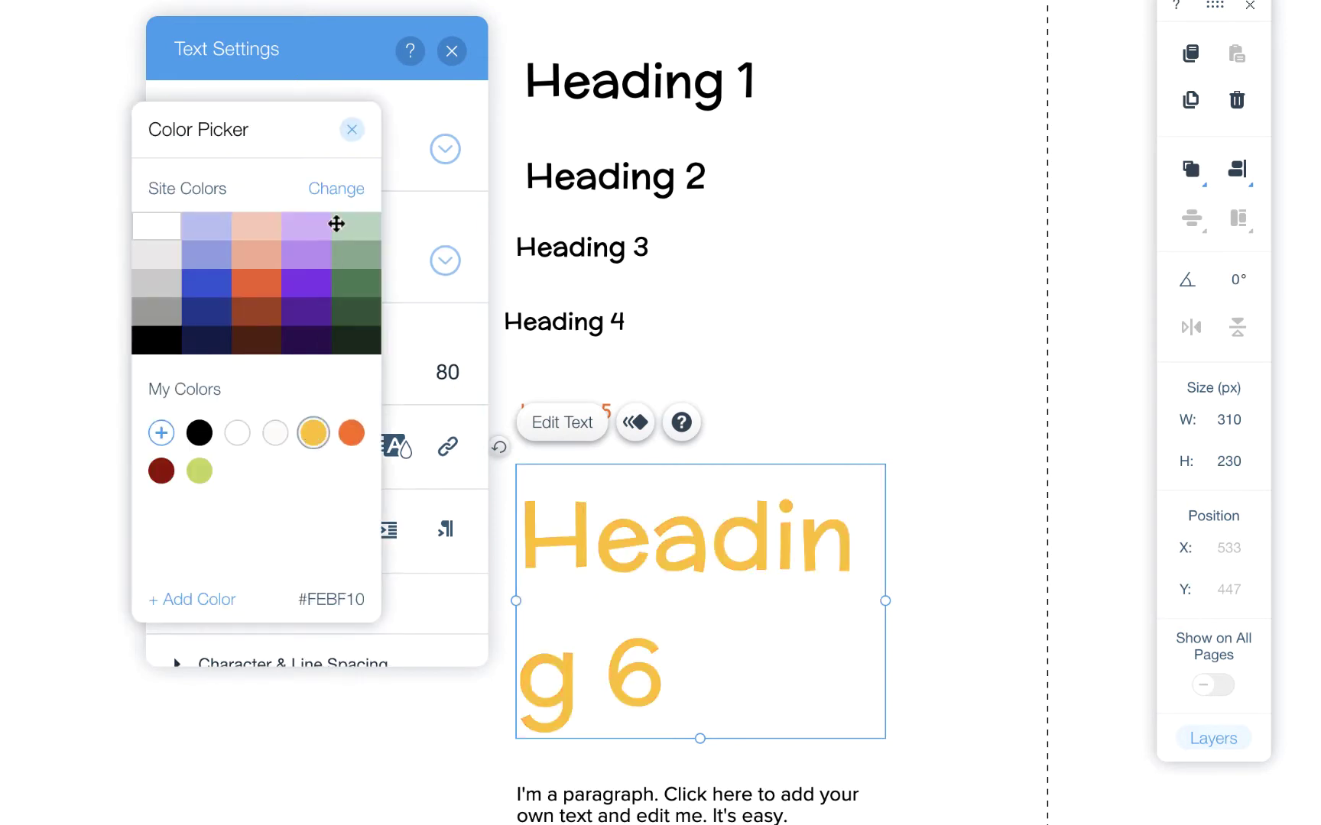
click(352, 130)
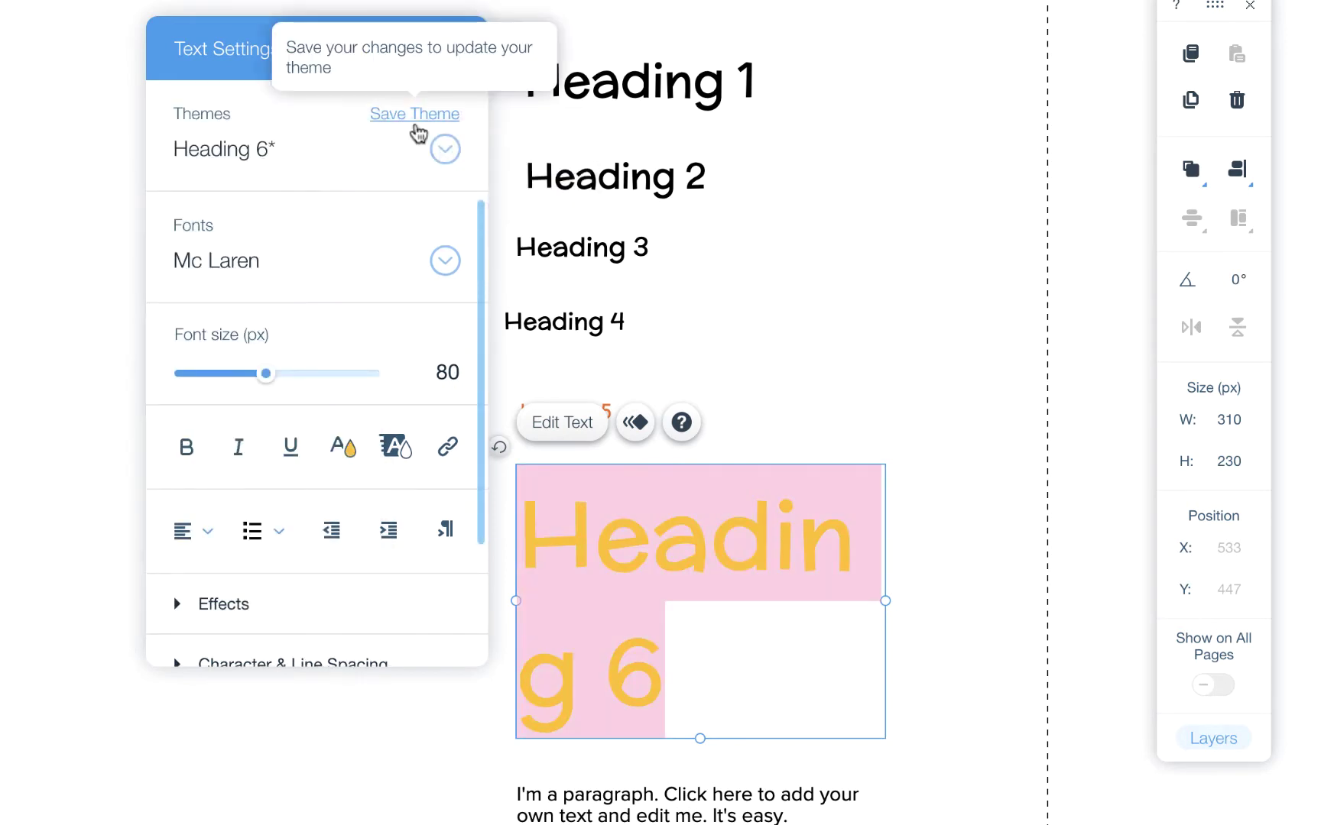
Apply text effect B to the Heading 6 text and save the Heading 6 theme.
scroll(300, 433, down, 3)
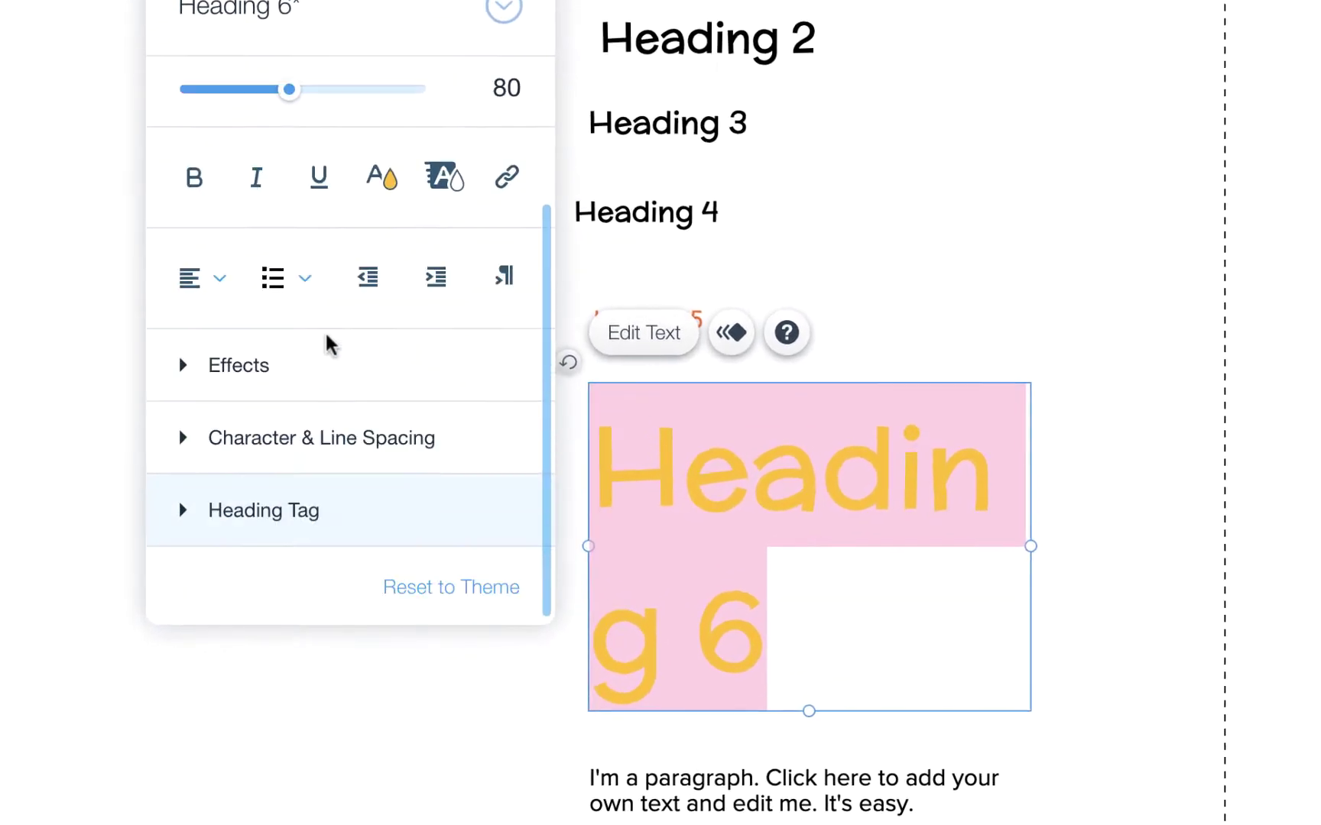
click(310, 381)
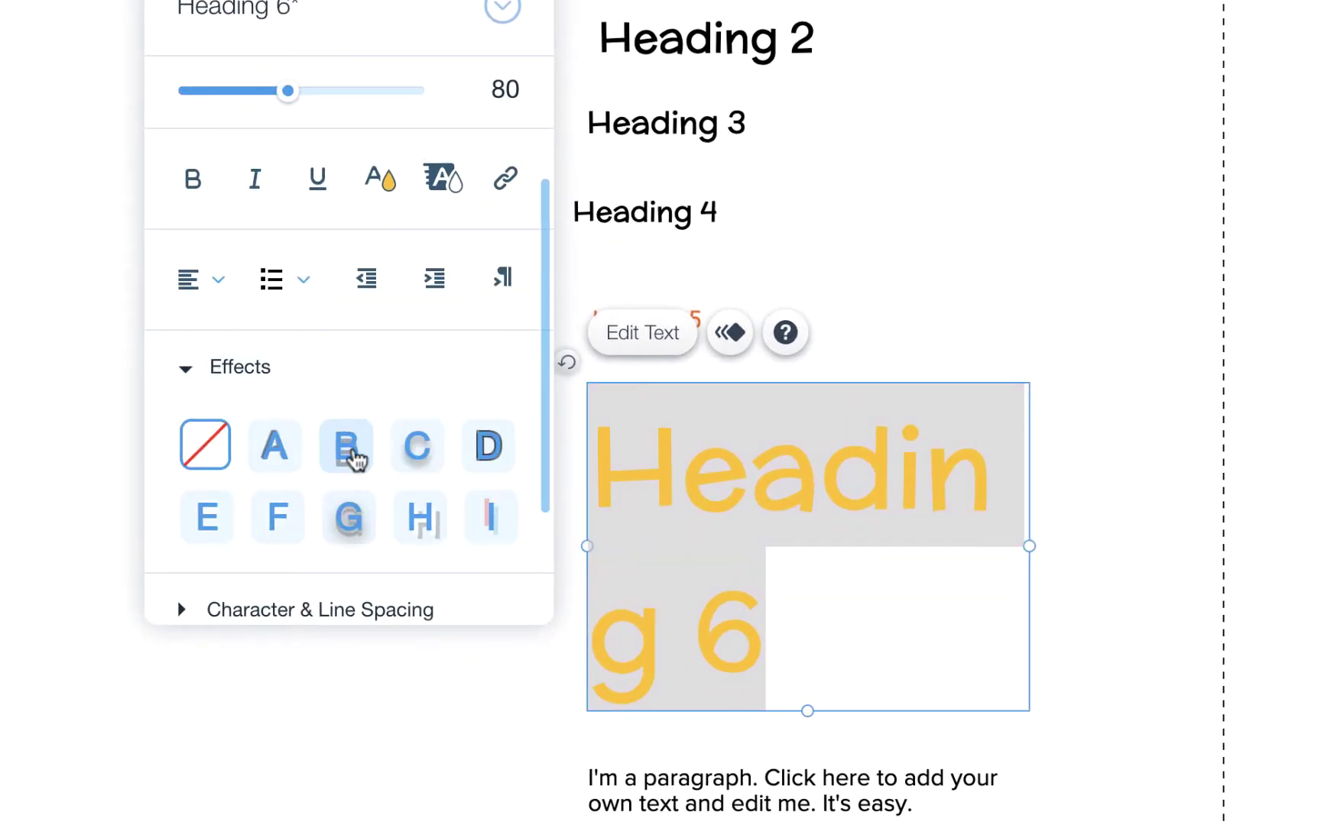
click(350, 452)
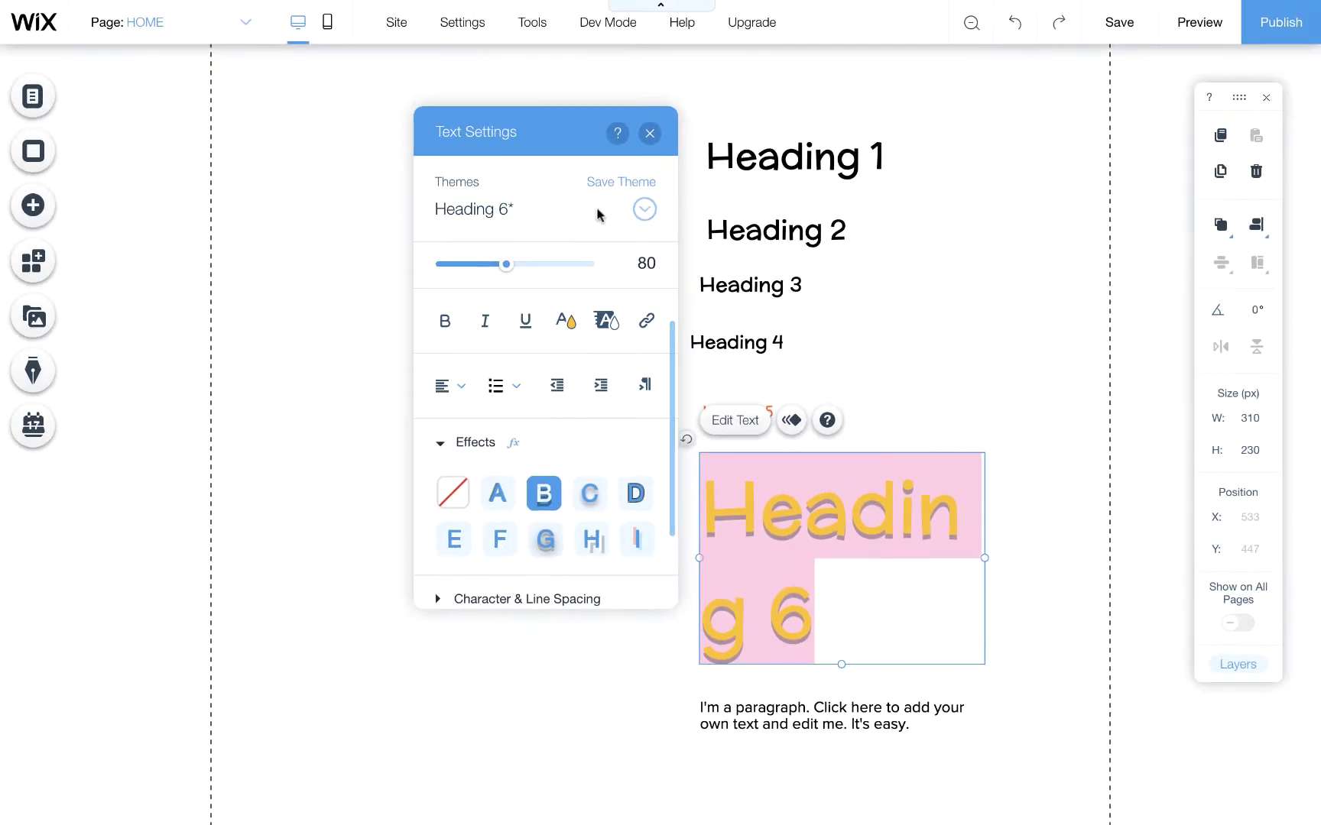
click(535, 98)
click(650, 135)
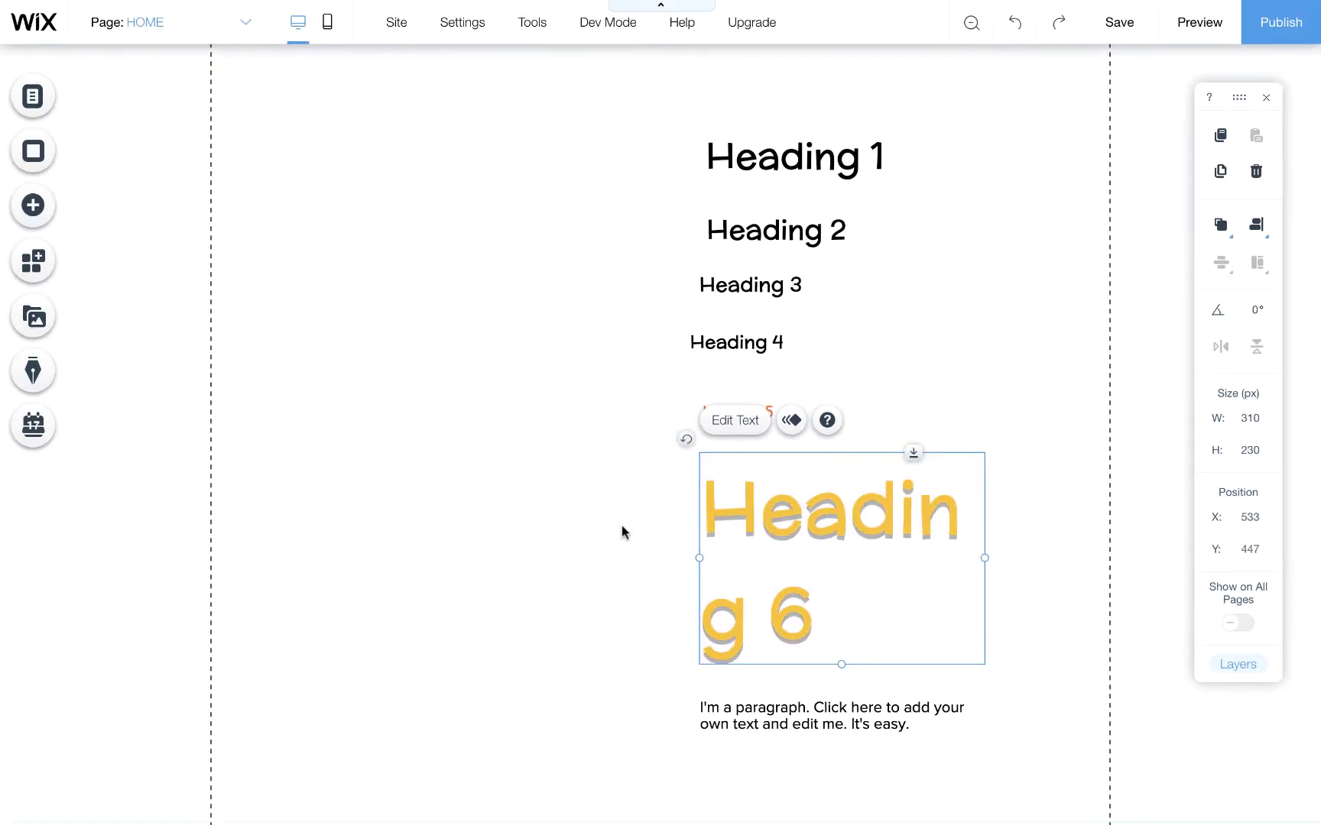
click(620, 544)
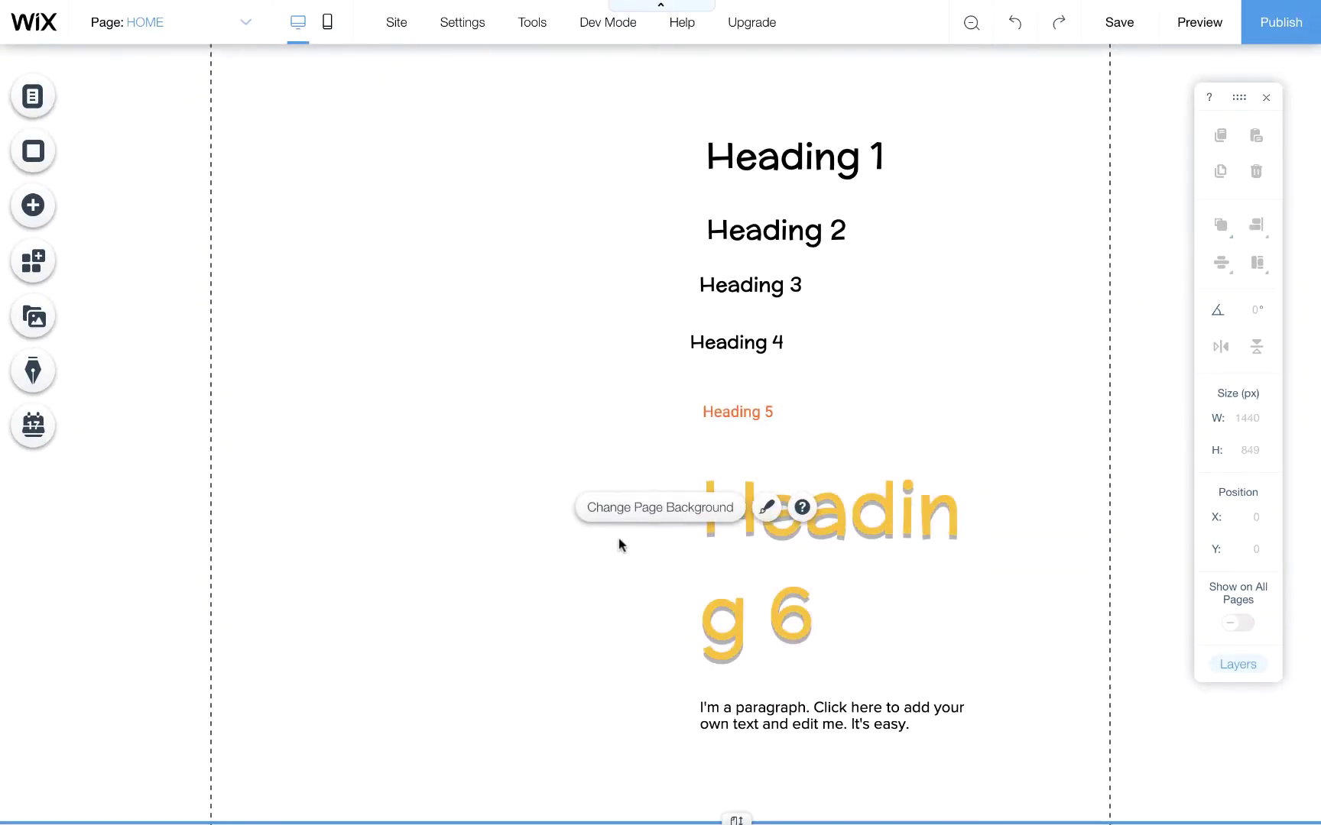
Set the sample paragraph to the Roboto Thin font at 18 px and save the Paragraph 1 theme.
click(796, 714)
click(795, 714)
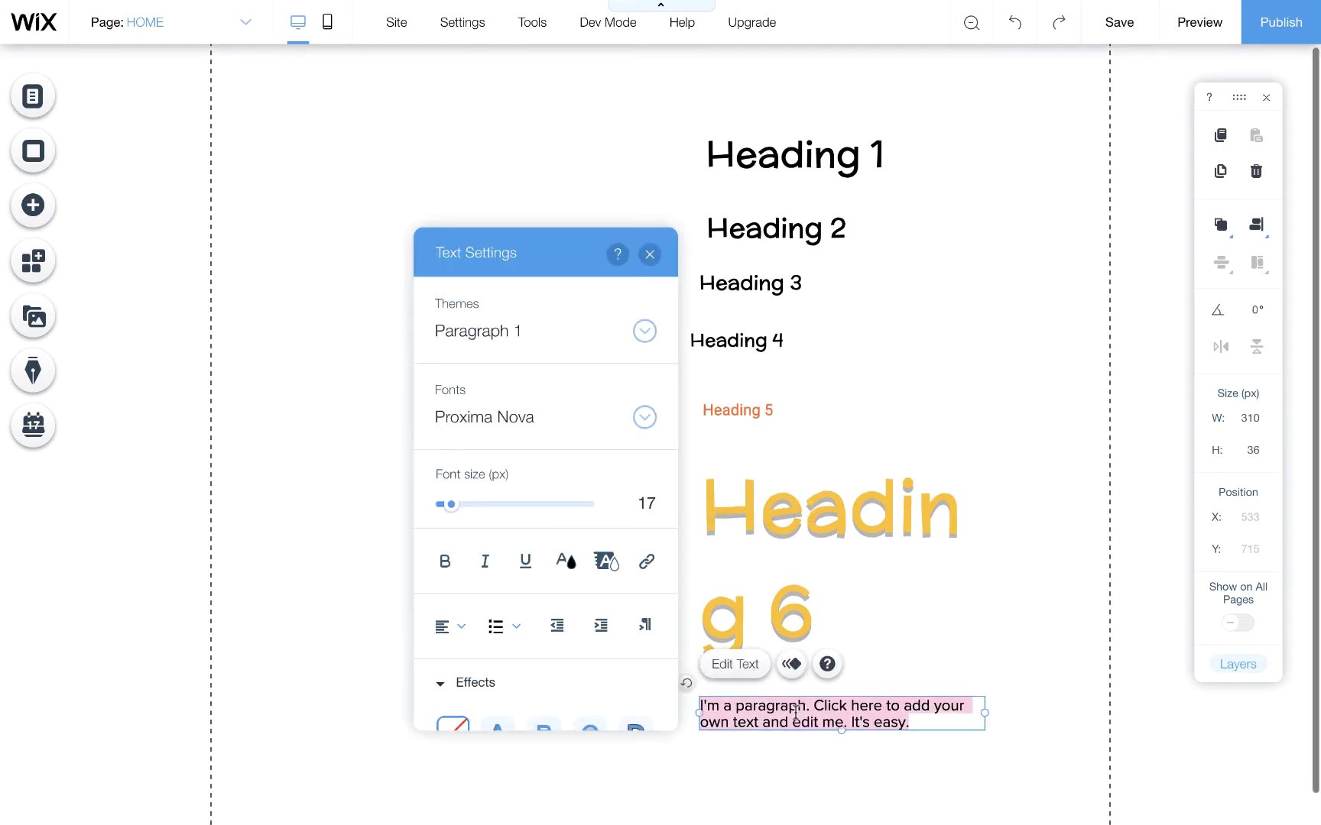
click(653, 420)
click(614, 651)
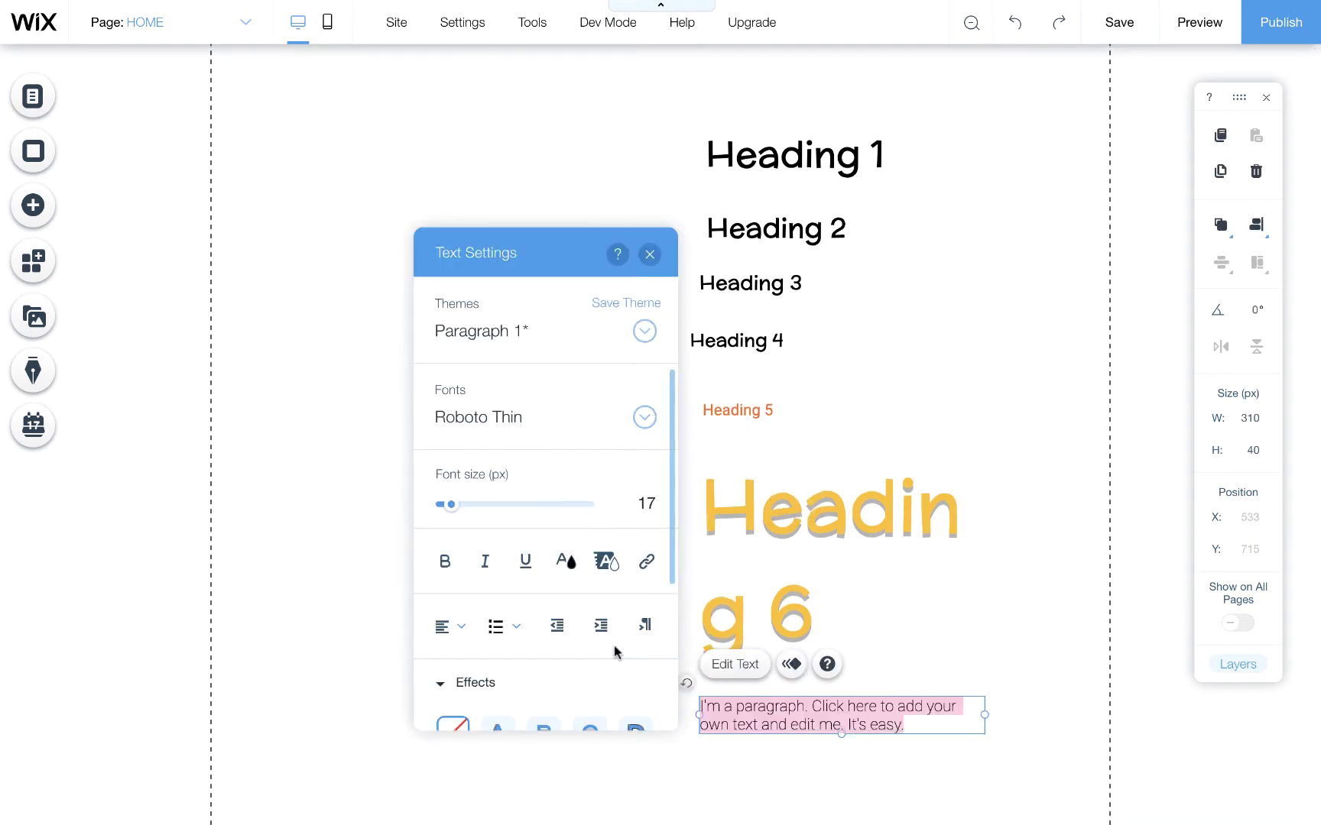
click(624, 506)
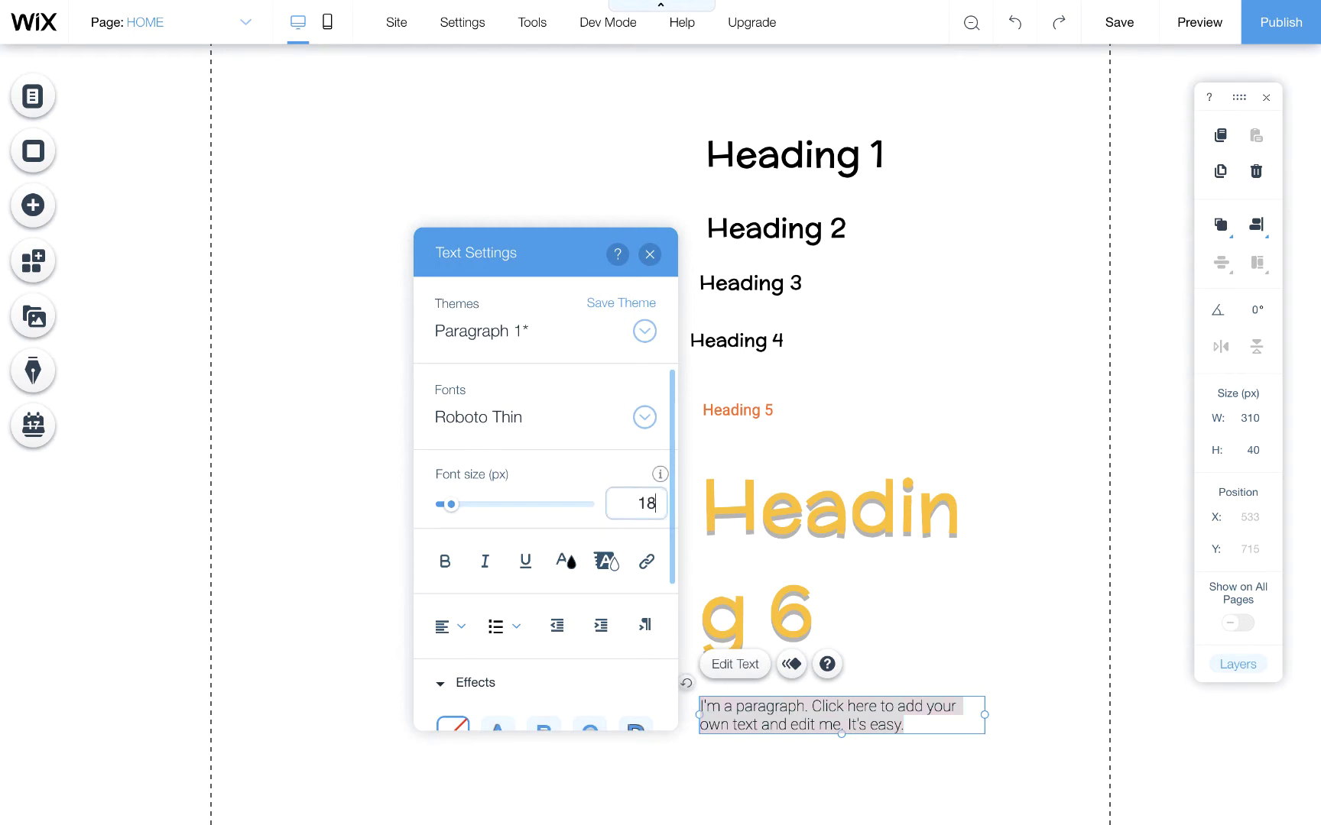
key(Return)
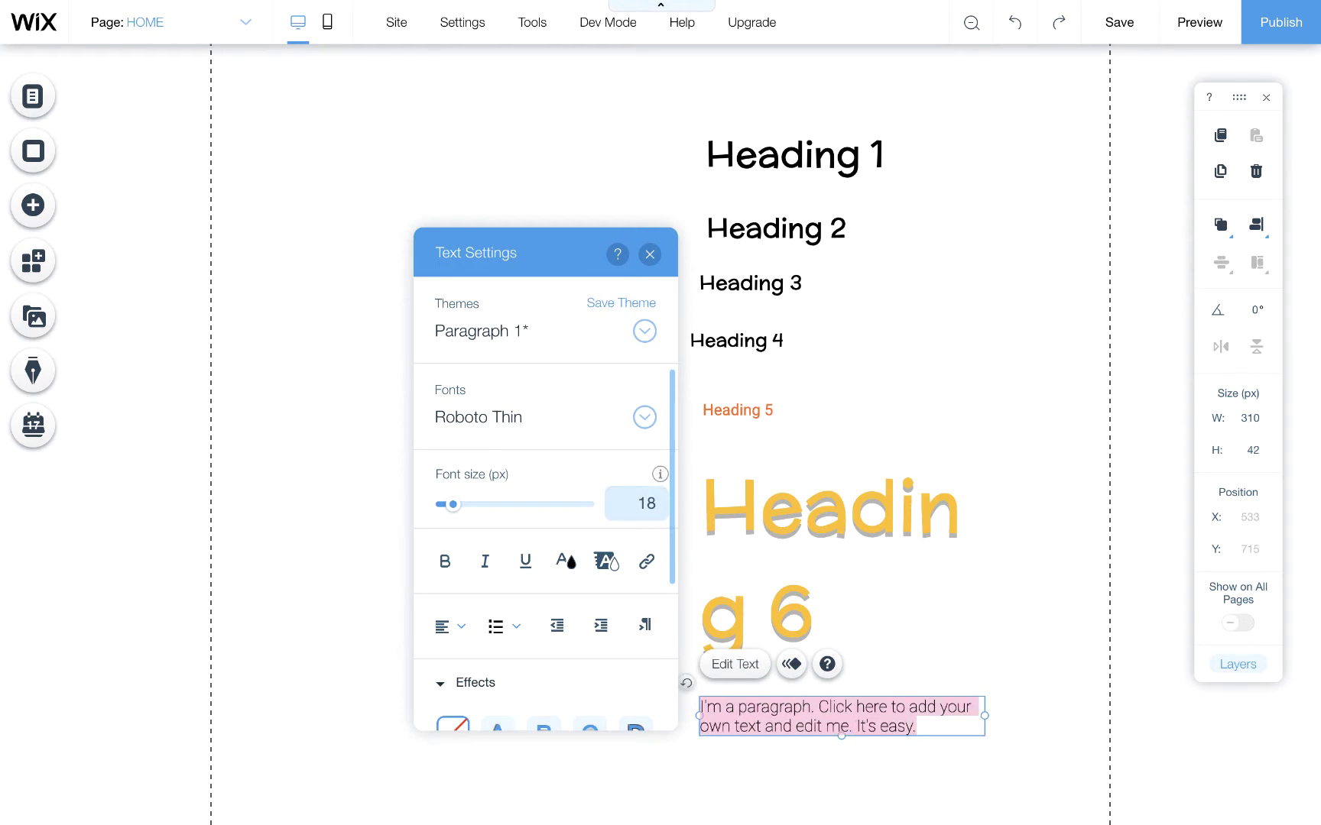
click(634, 302)
click(672, 263)
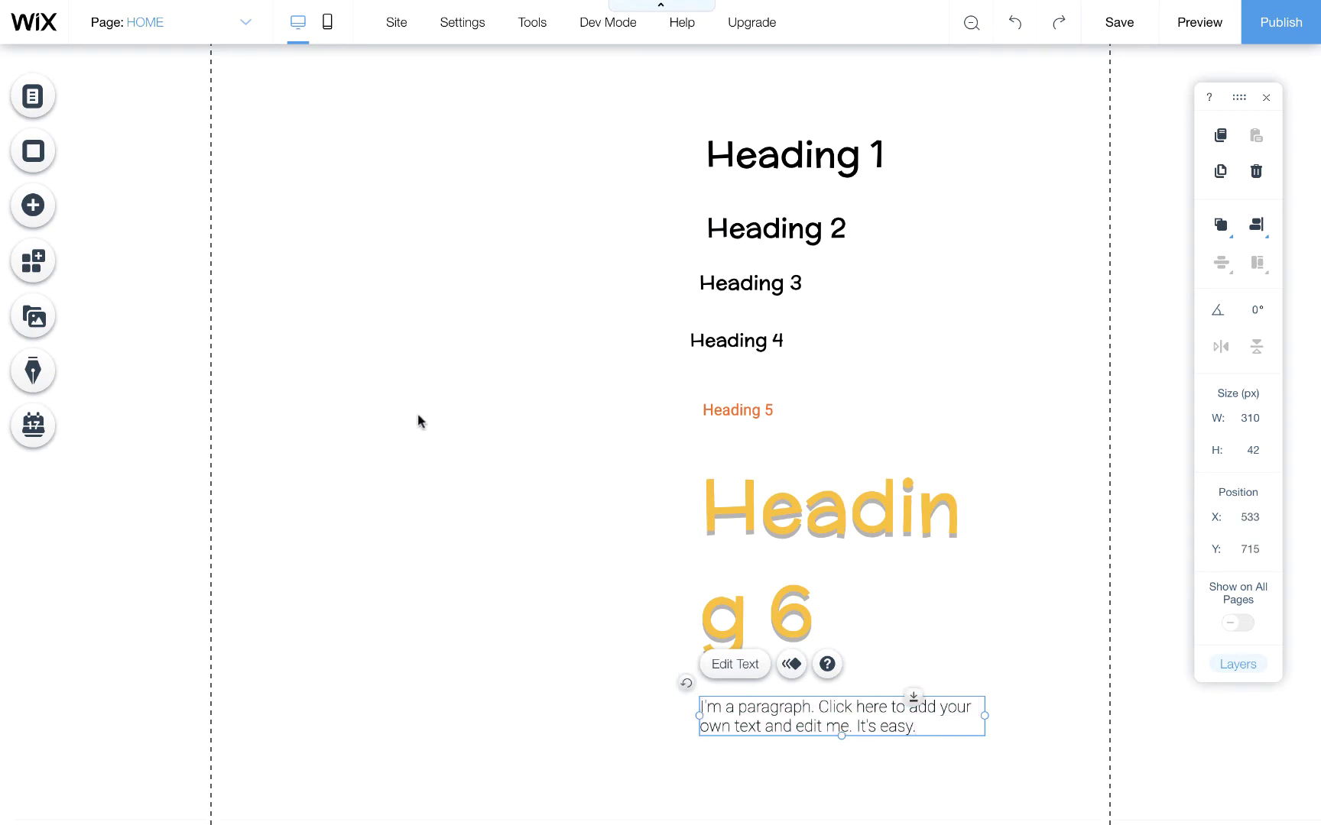
Check how the saved heading and paragraph themes appear among the themed text elements available to add.
click(431, 518)
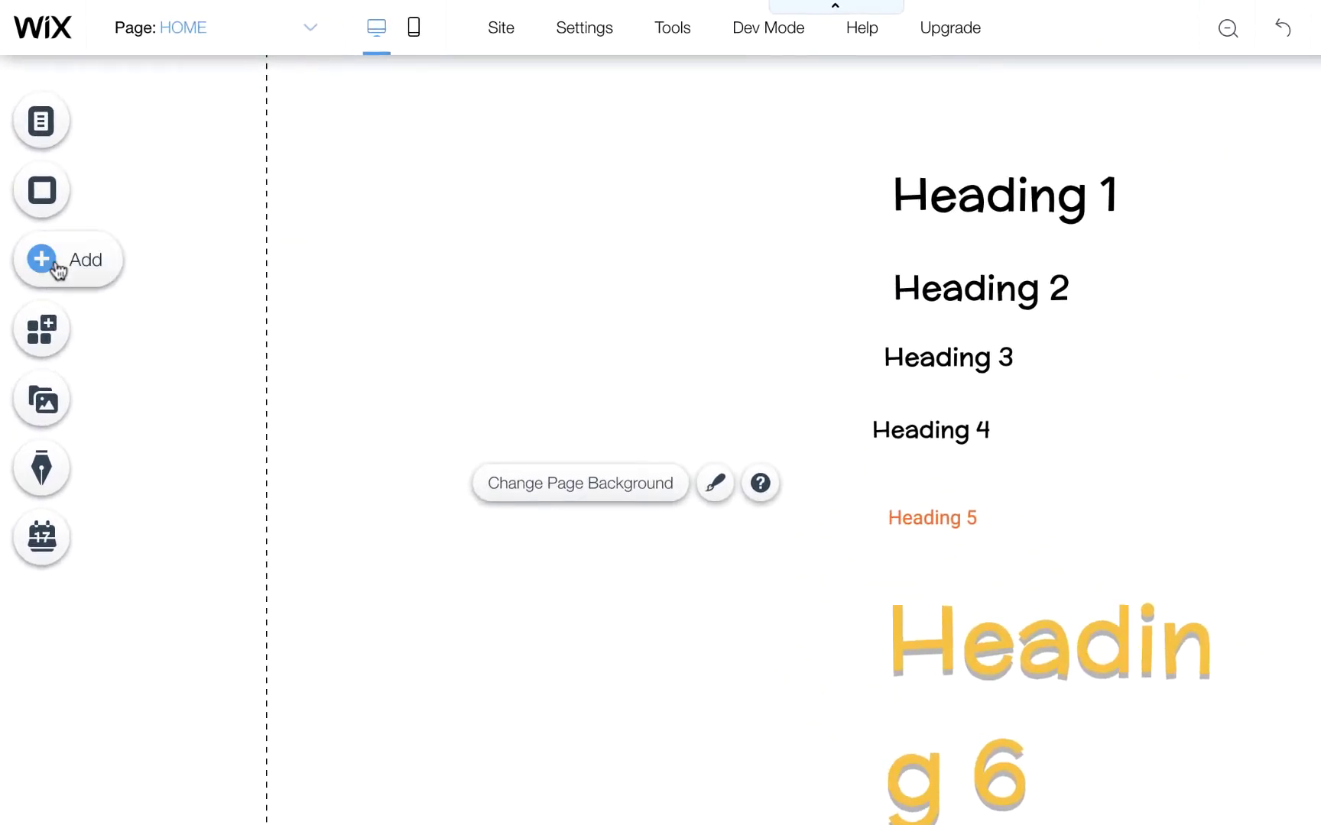
click(55, 263)
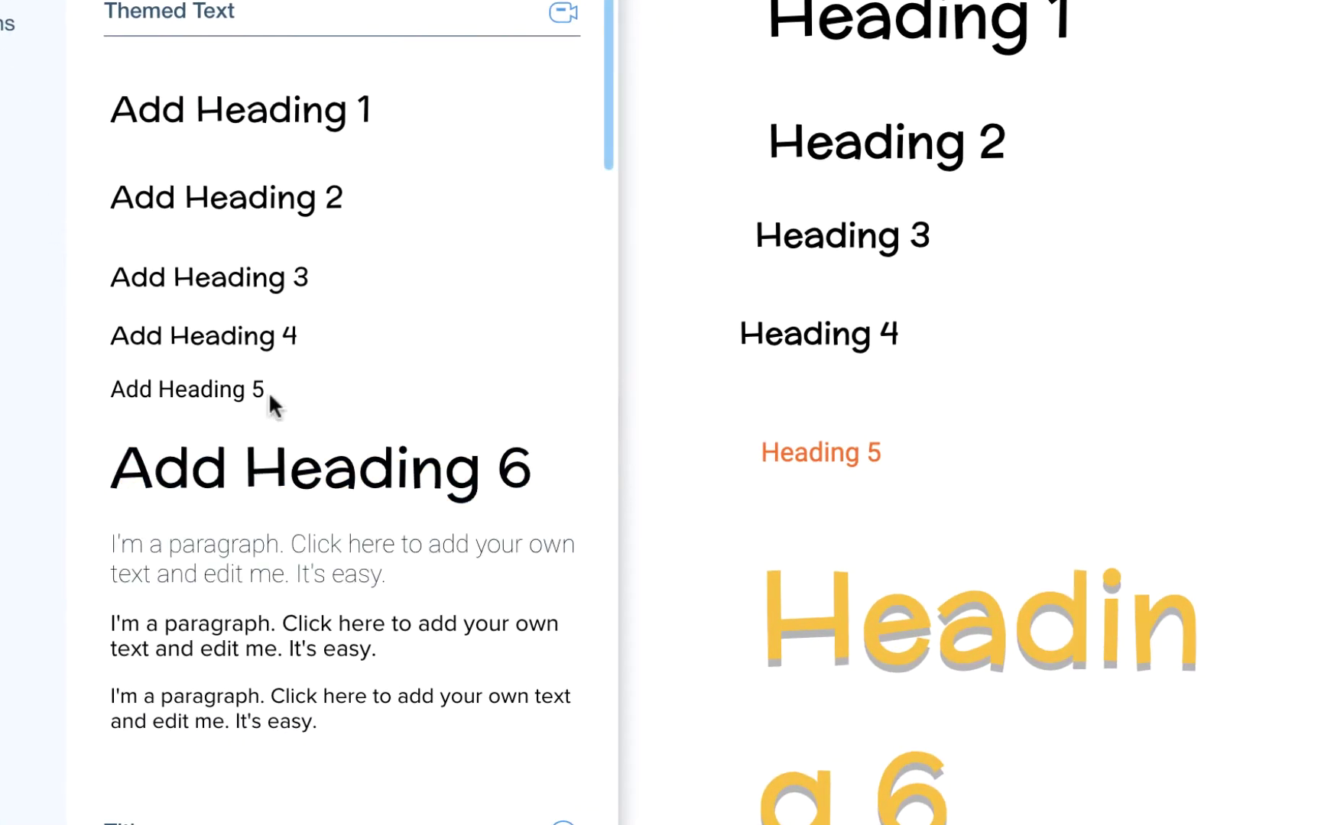
click(601, 68)
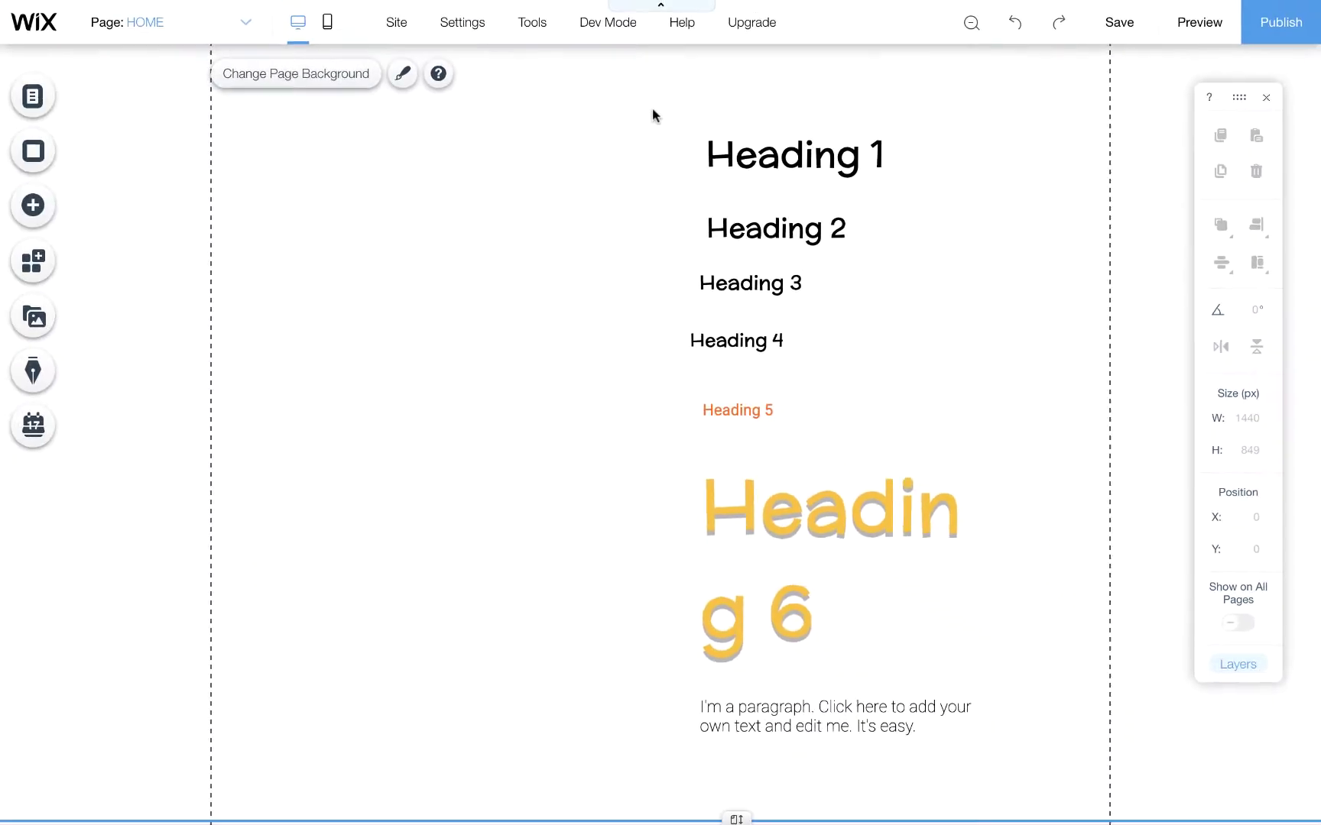
Delete all the sample headings and the sample paragraph from the home page and dismiss the undo tip.
drag(652, 111, 1057, 823)
key(Delete)
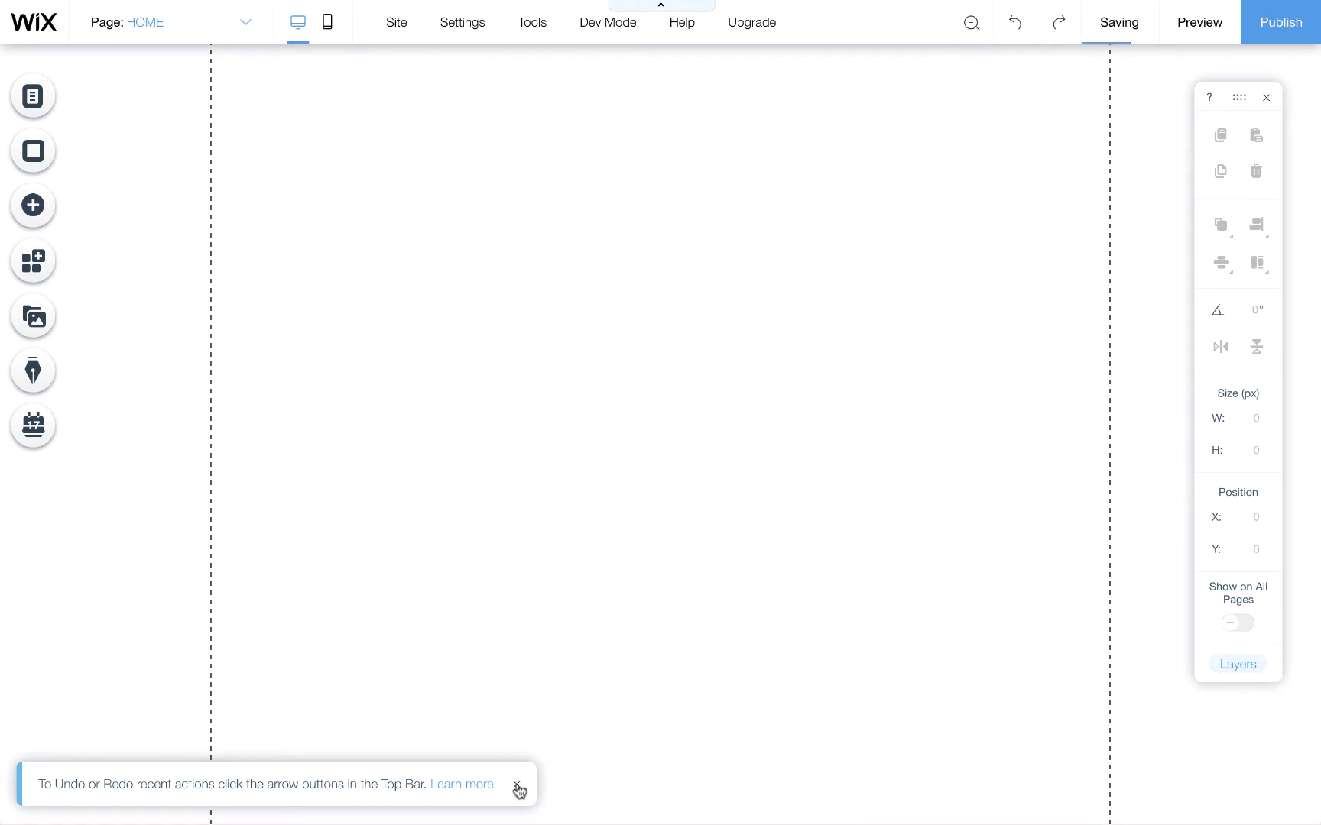
click(516, 786)
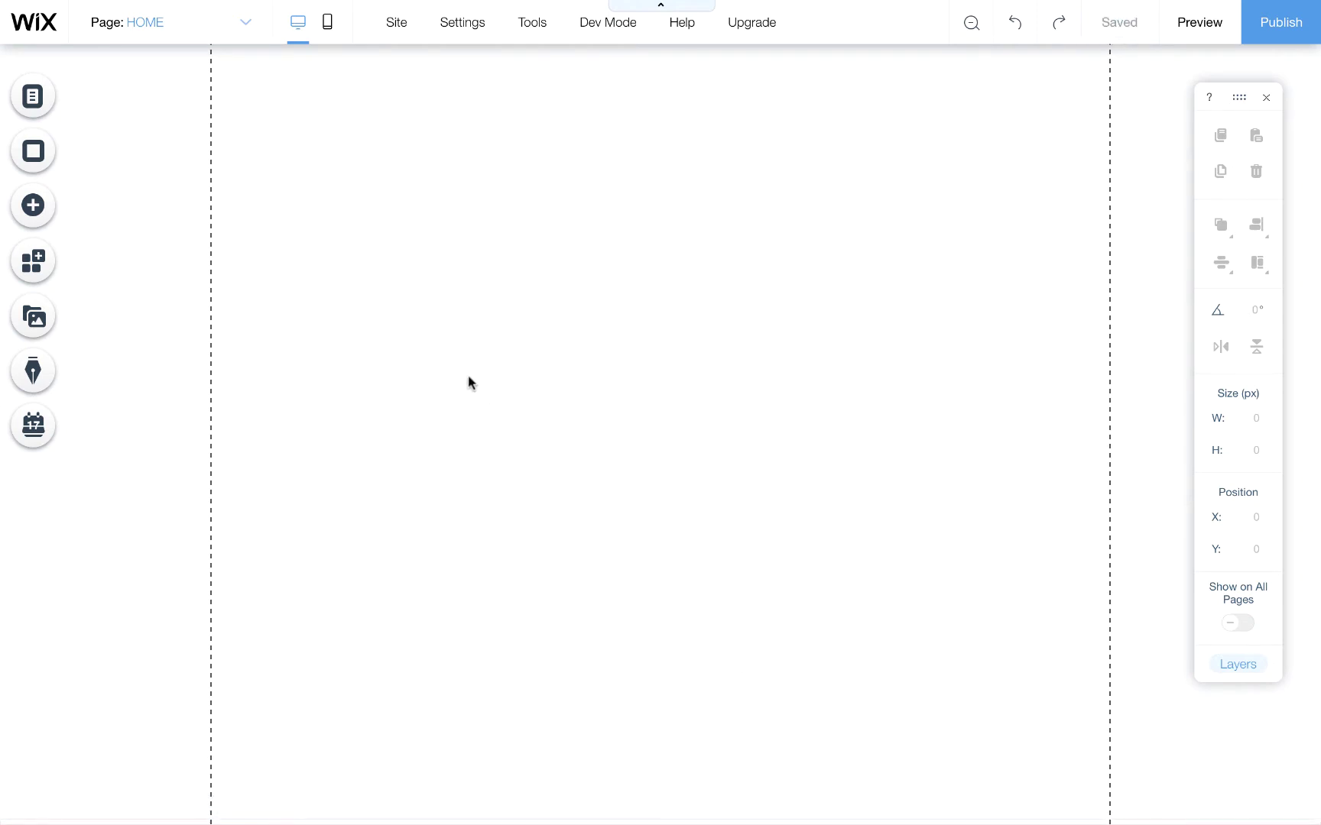
Set the home page background to the custom off-white color FAF9F7.
mouse_move(444, 330)
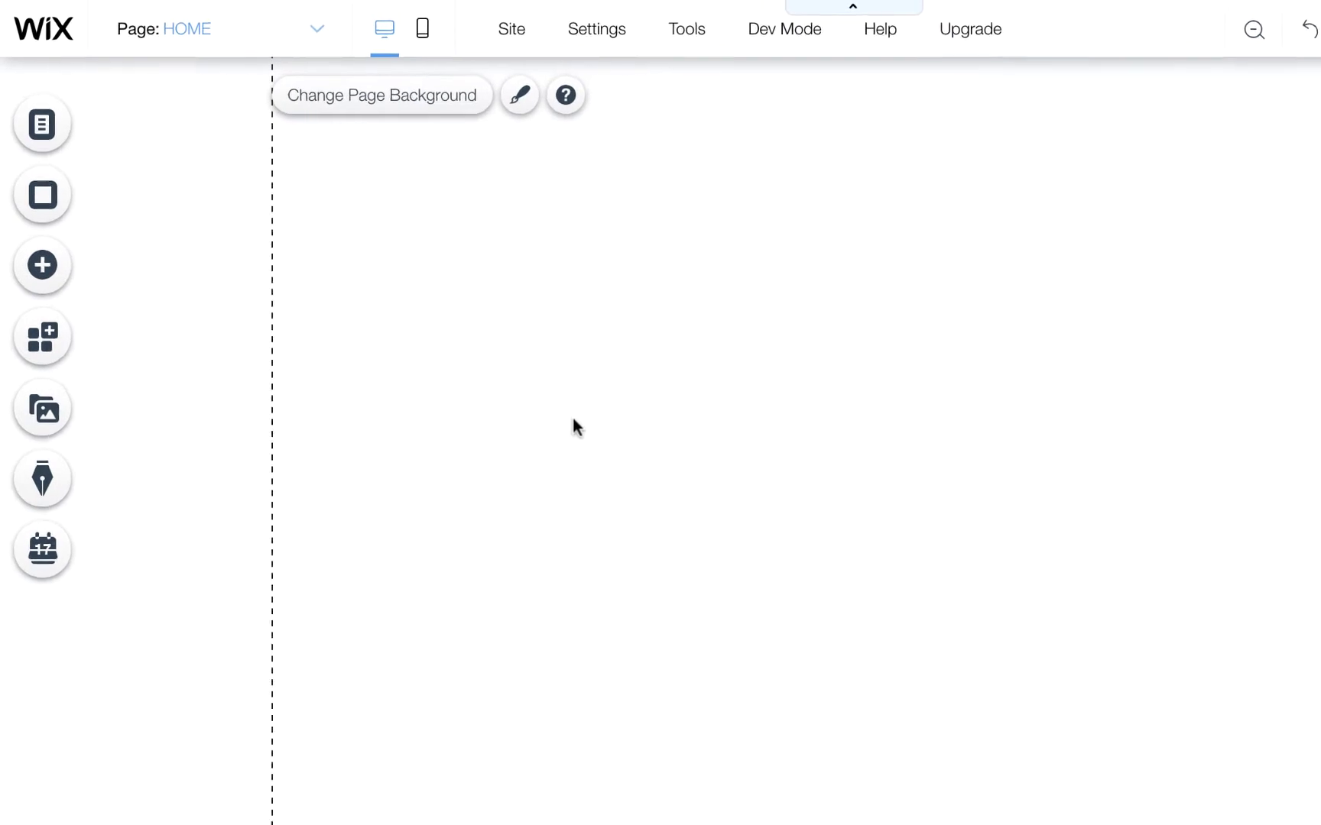
click(442, 113)
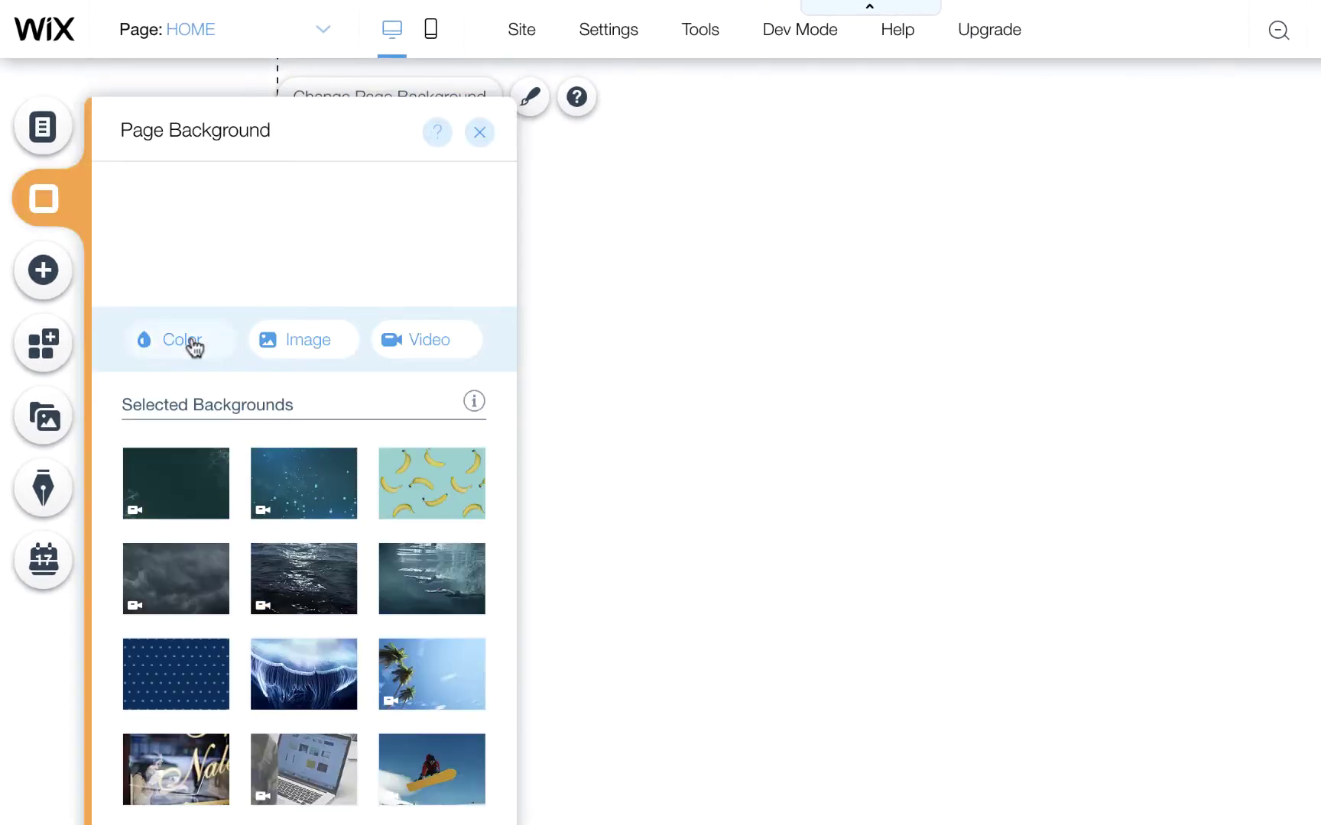
click(192, 344)
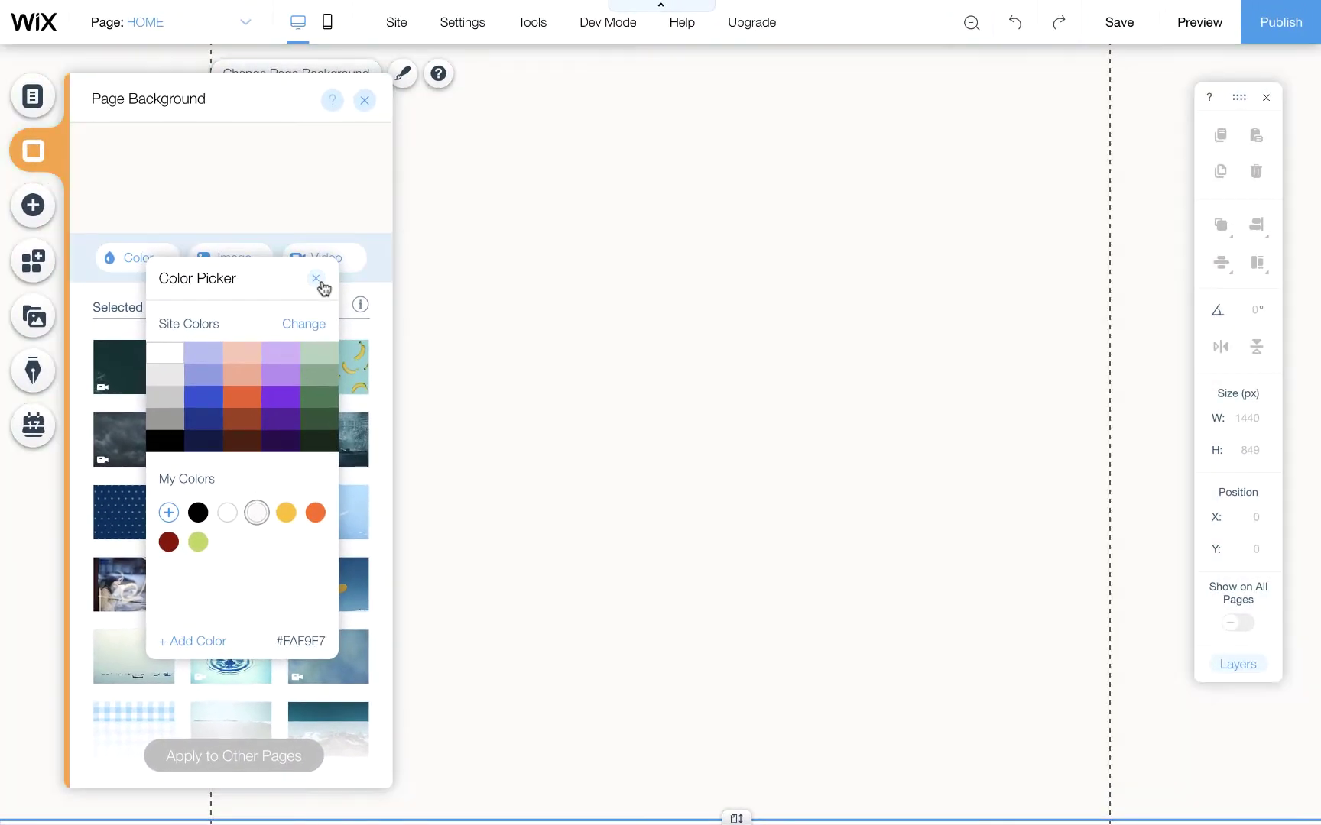
Close the page background settings and place a blank white classic strip on the home page at about Y 407.
click(372, 181)
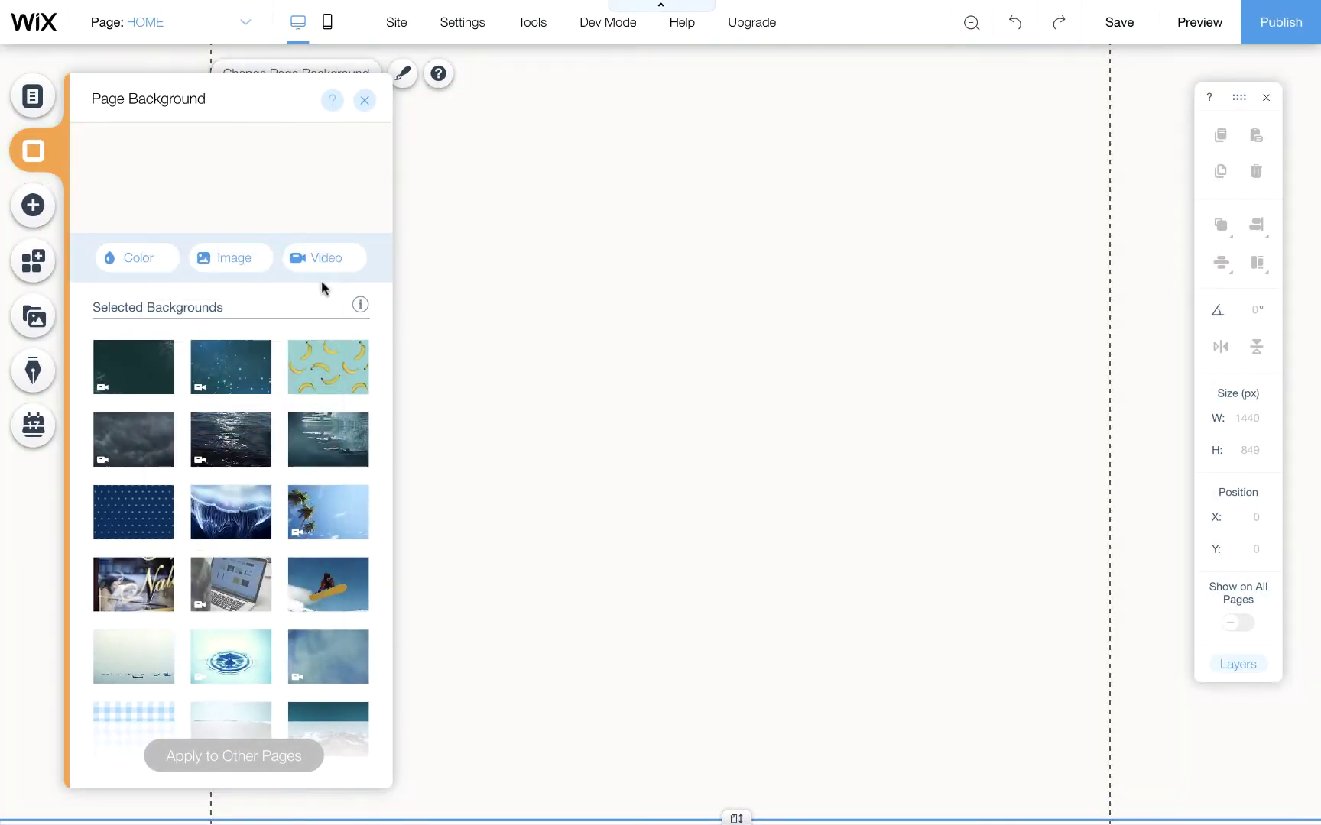
click(360, 107)
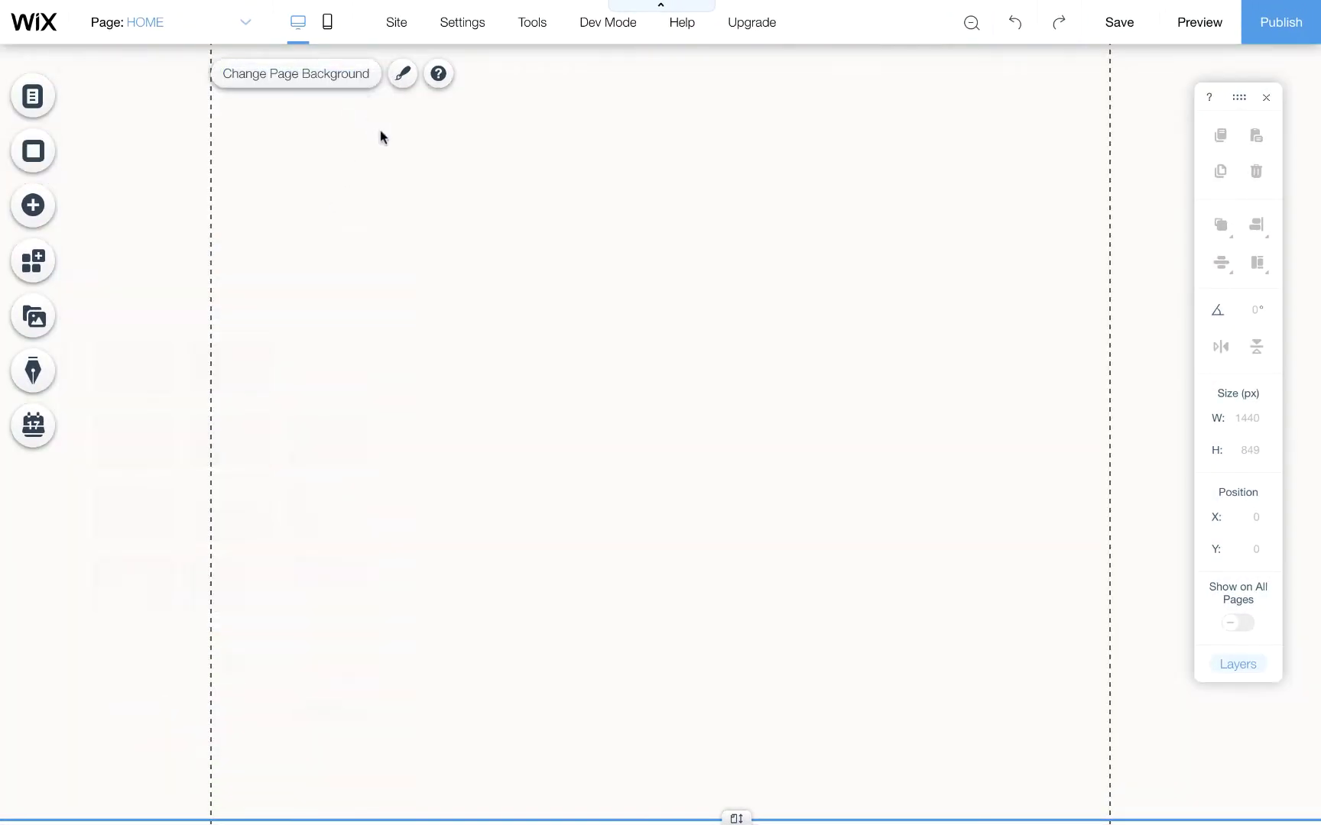
click(32, 206)
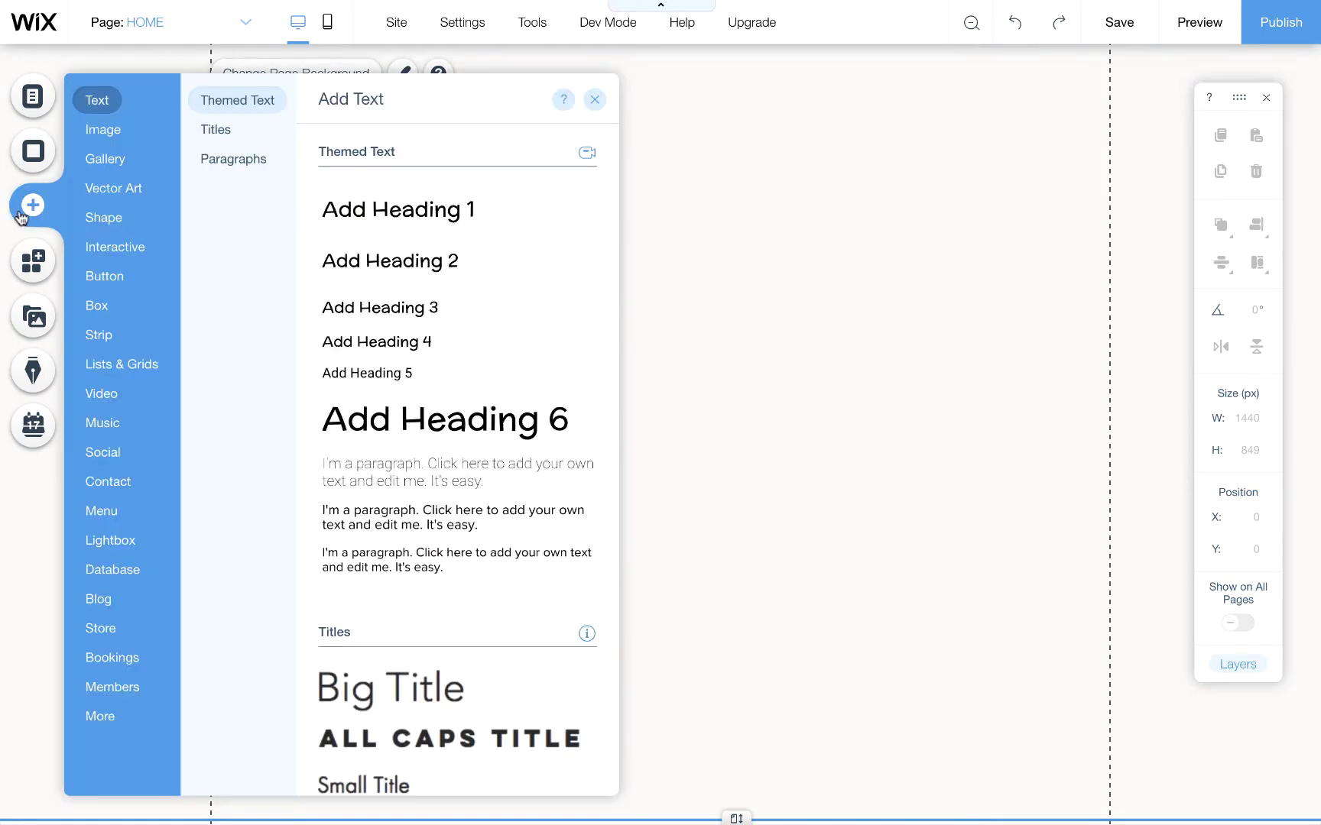
mouse_move(96, 341)
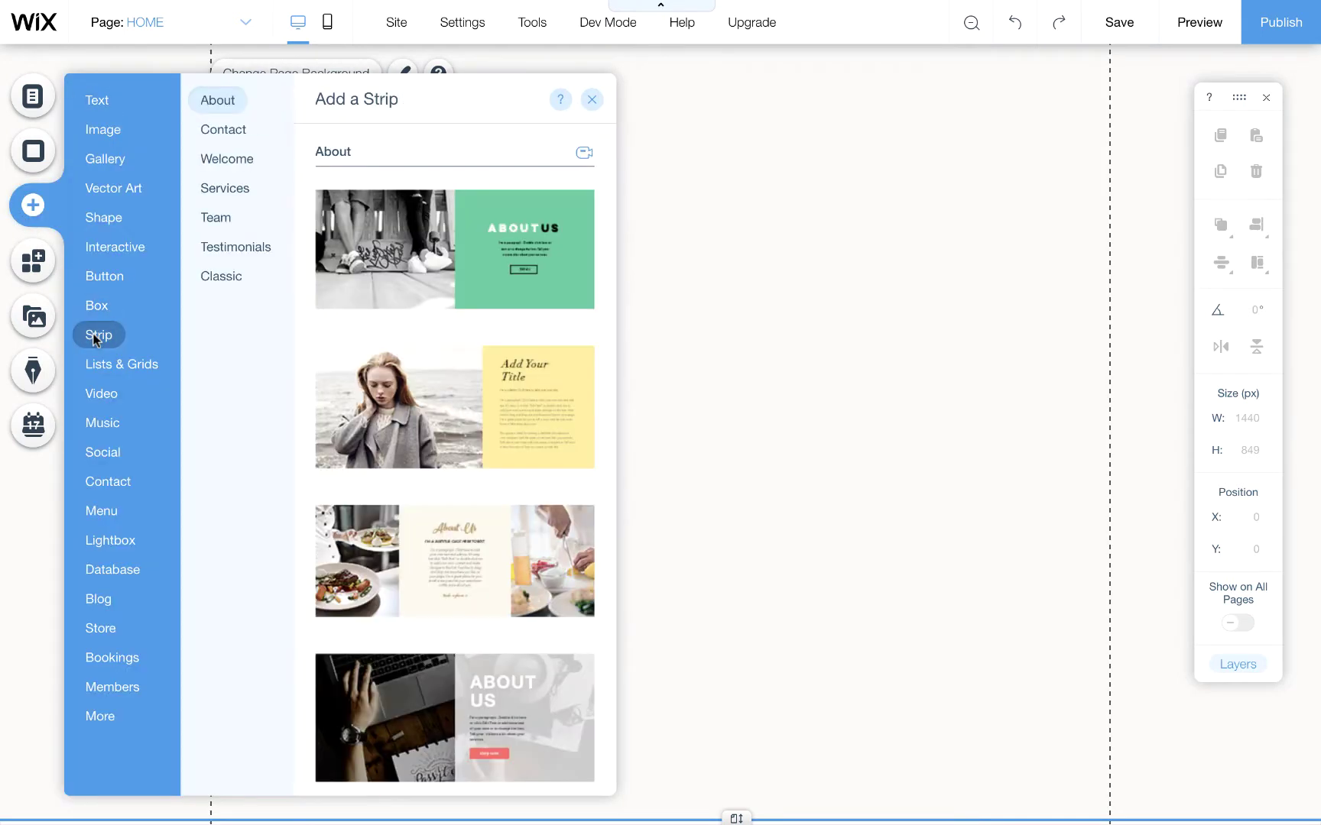
click(220, 276)
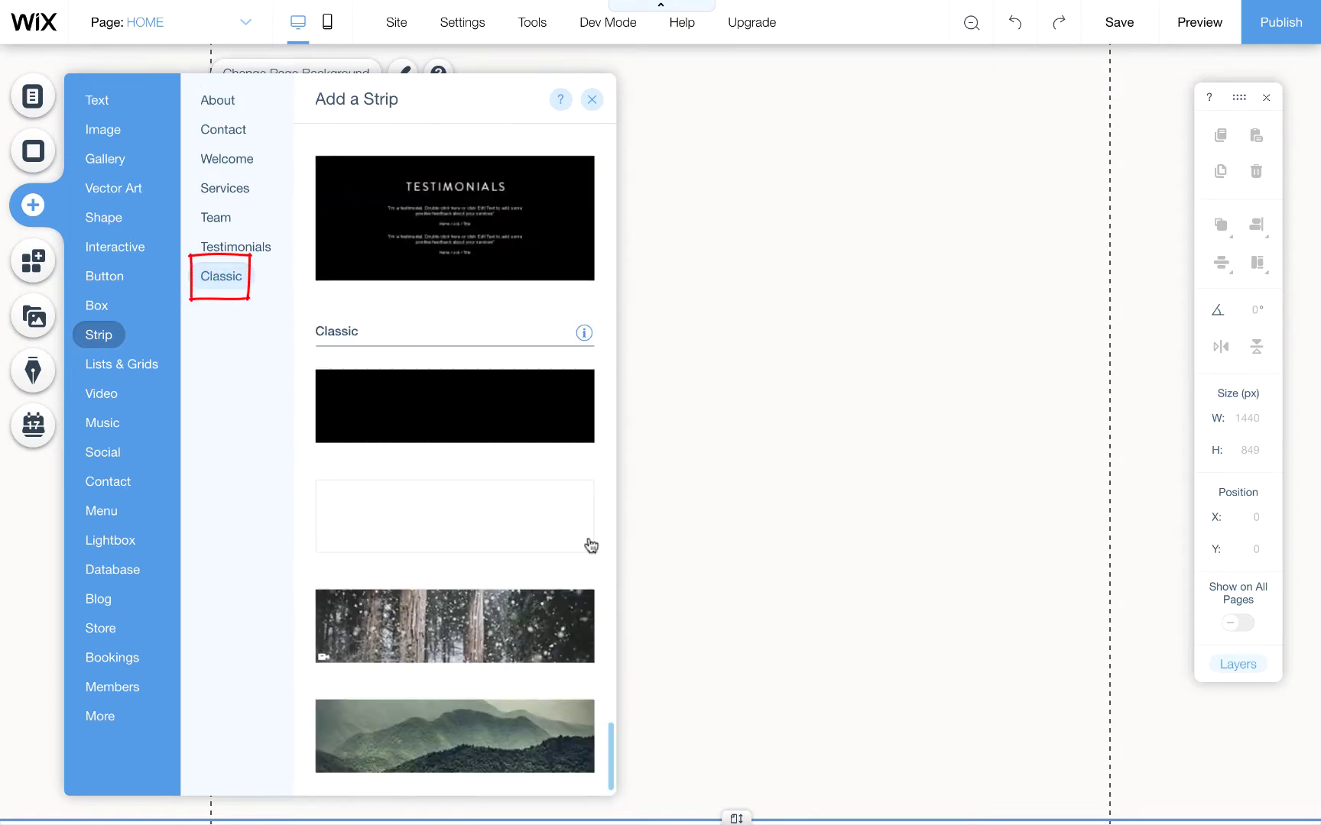
drag(591, 545, 830, 674)
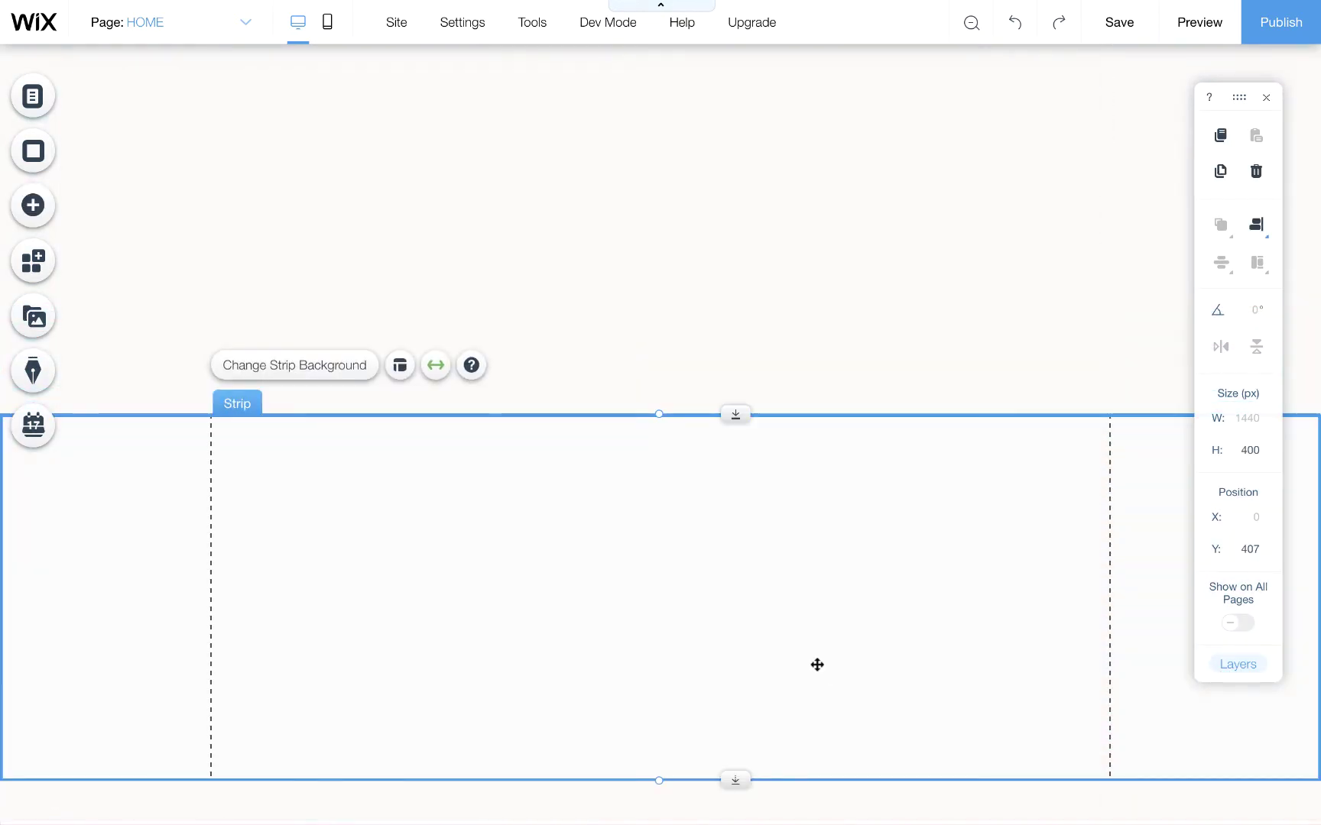
Set the strip's vertical position to Y 5425 to lengthen the home page.
click(1261, 552)
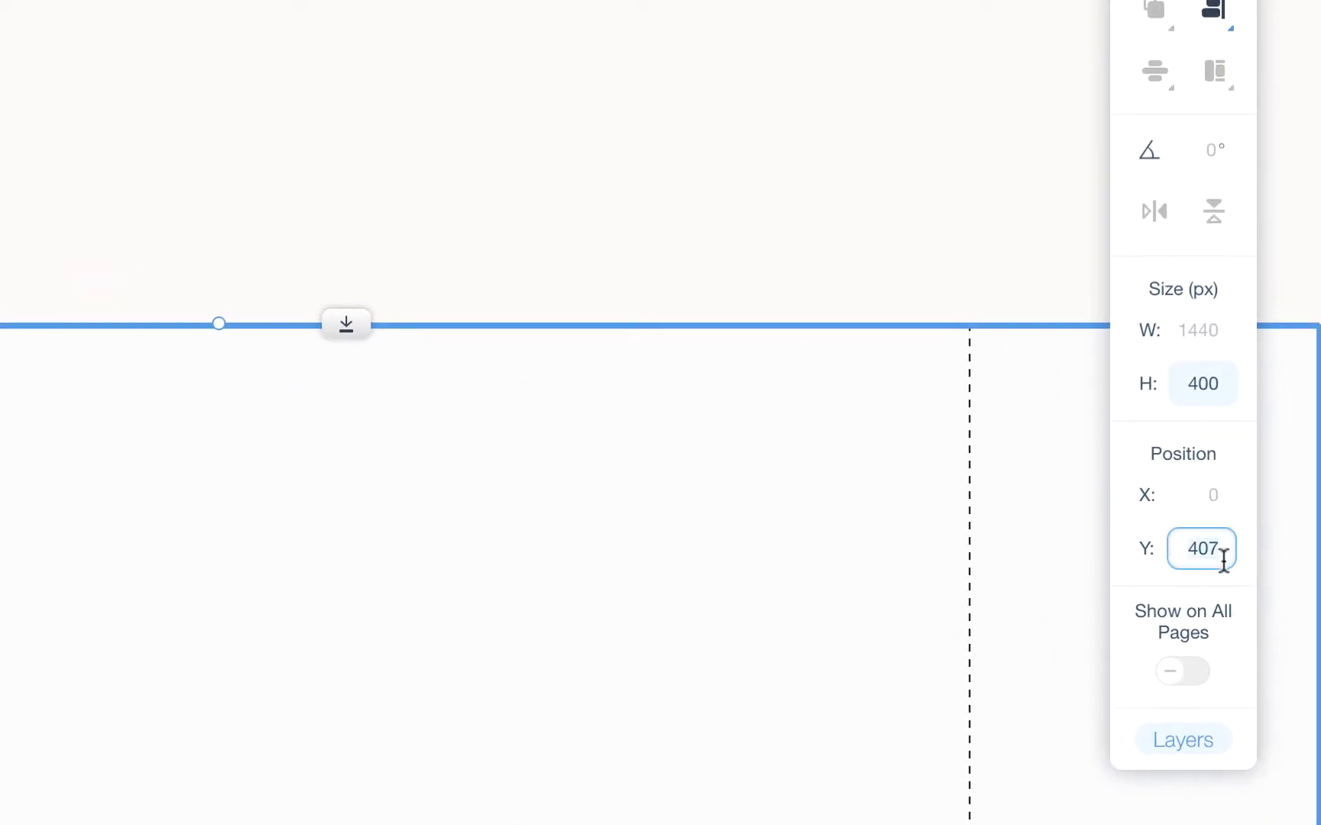
key(BackSpace)
key(BackSpace)
key(BackSpace)
text(5425)
key(Return)
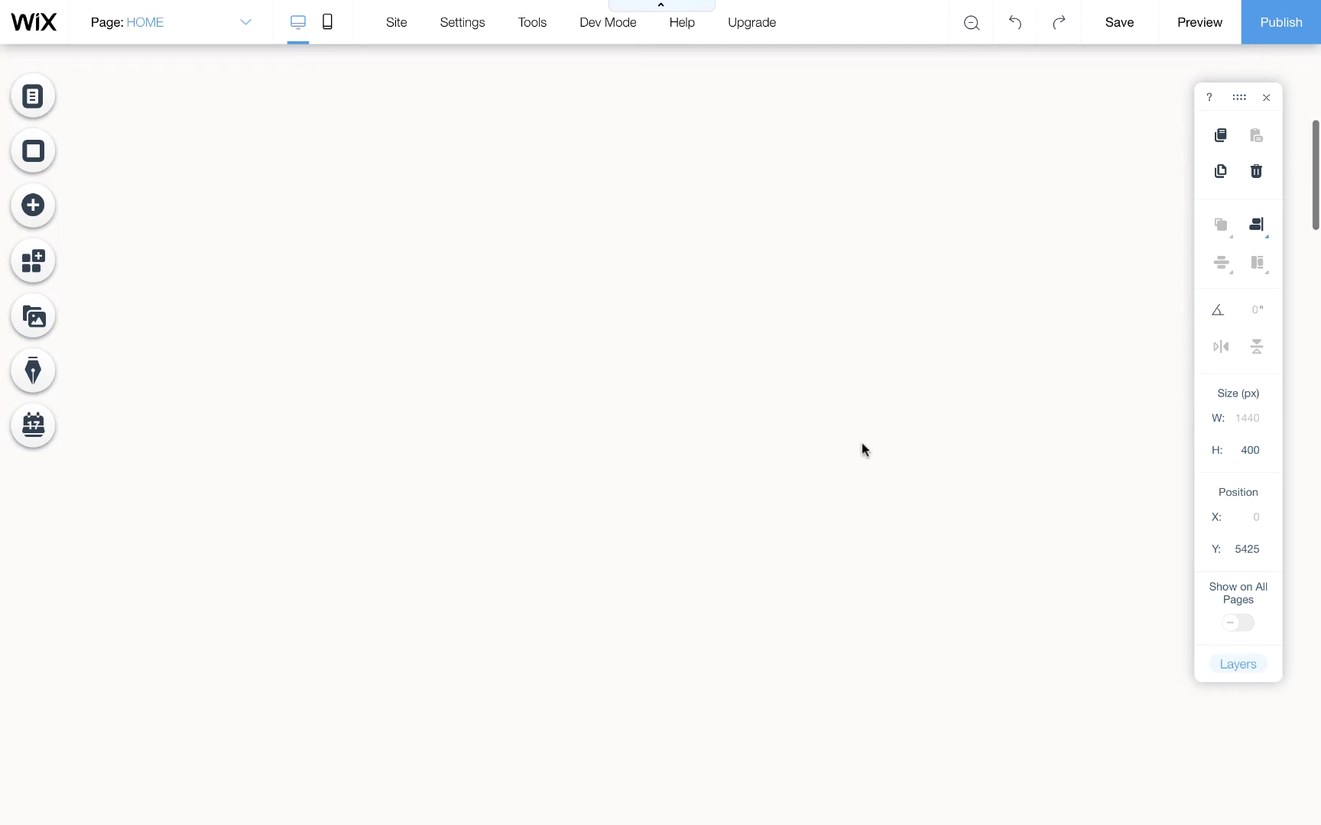
Fill the strip at the end of the page with the gray site color 999997 and deselect it.
scroll(862, 443, down, 5)
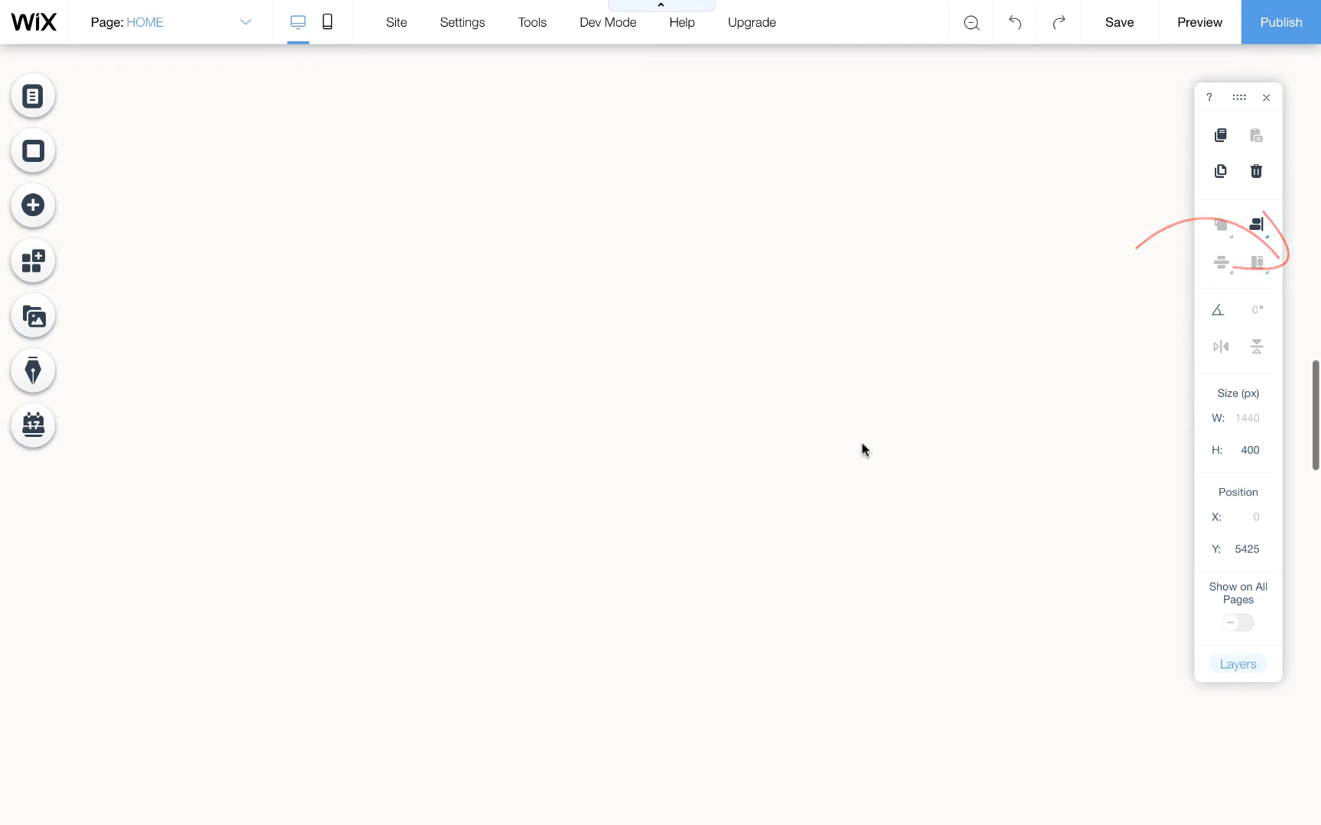
scroll(861, 442, down, 5)
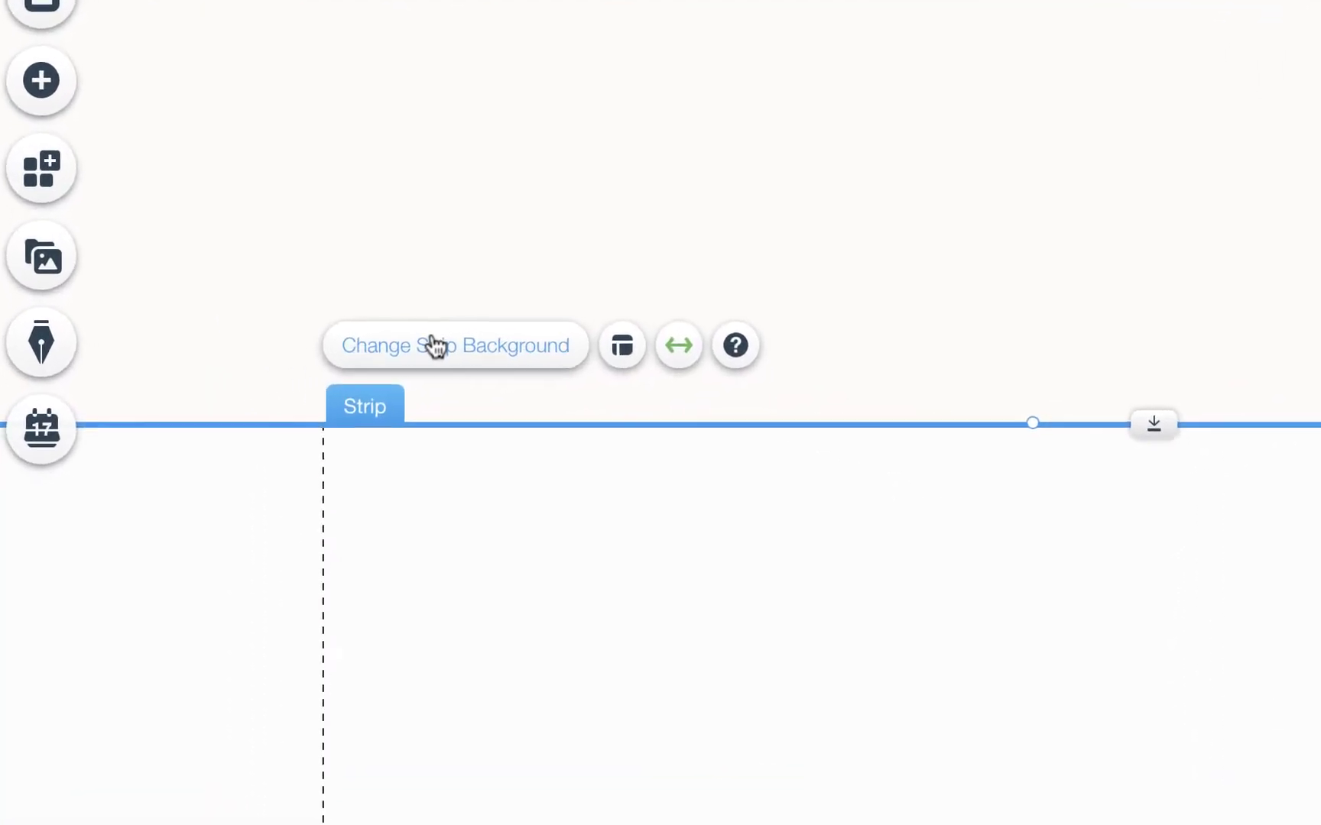
click(455, 349)
click(993, 375)
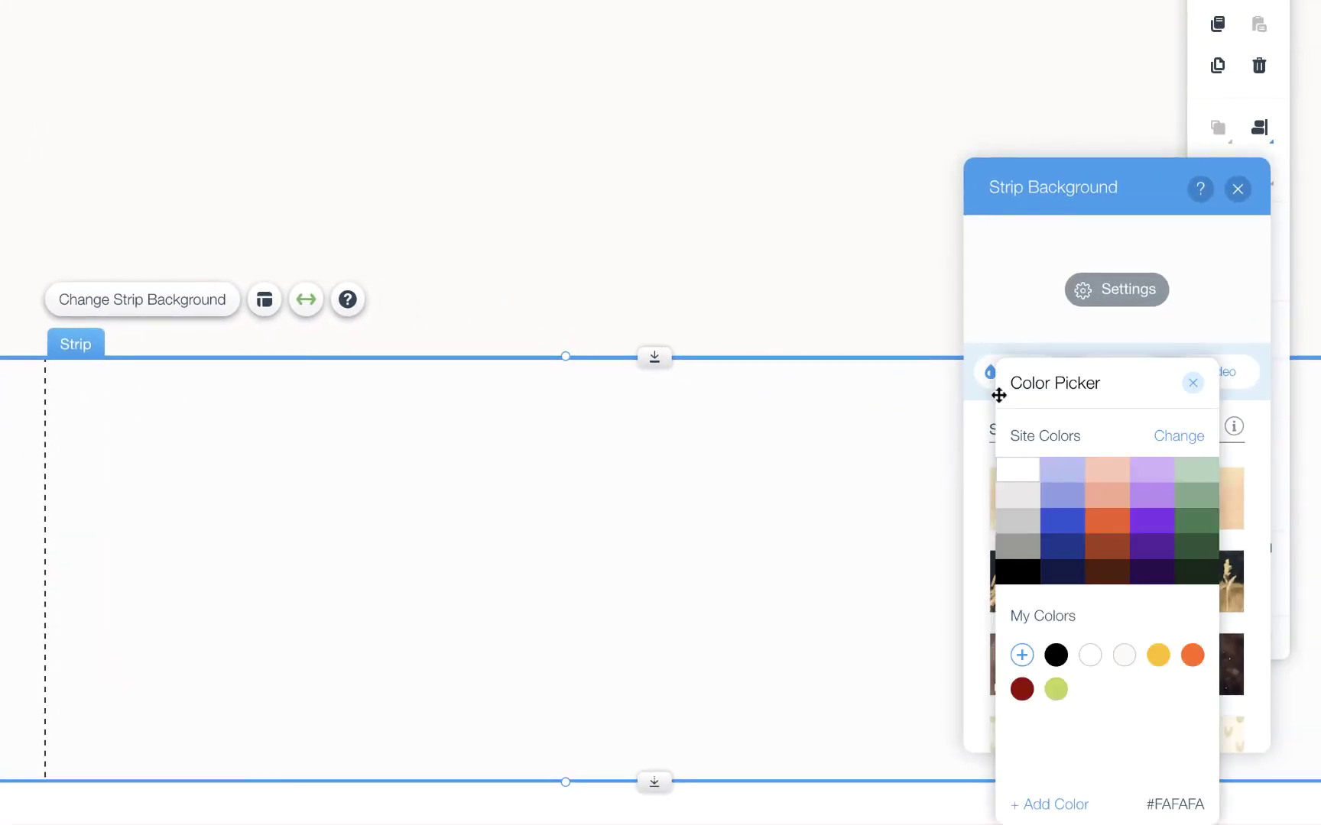
click(1017, 544)
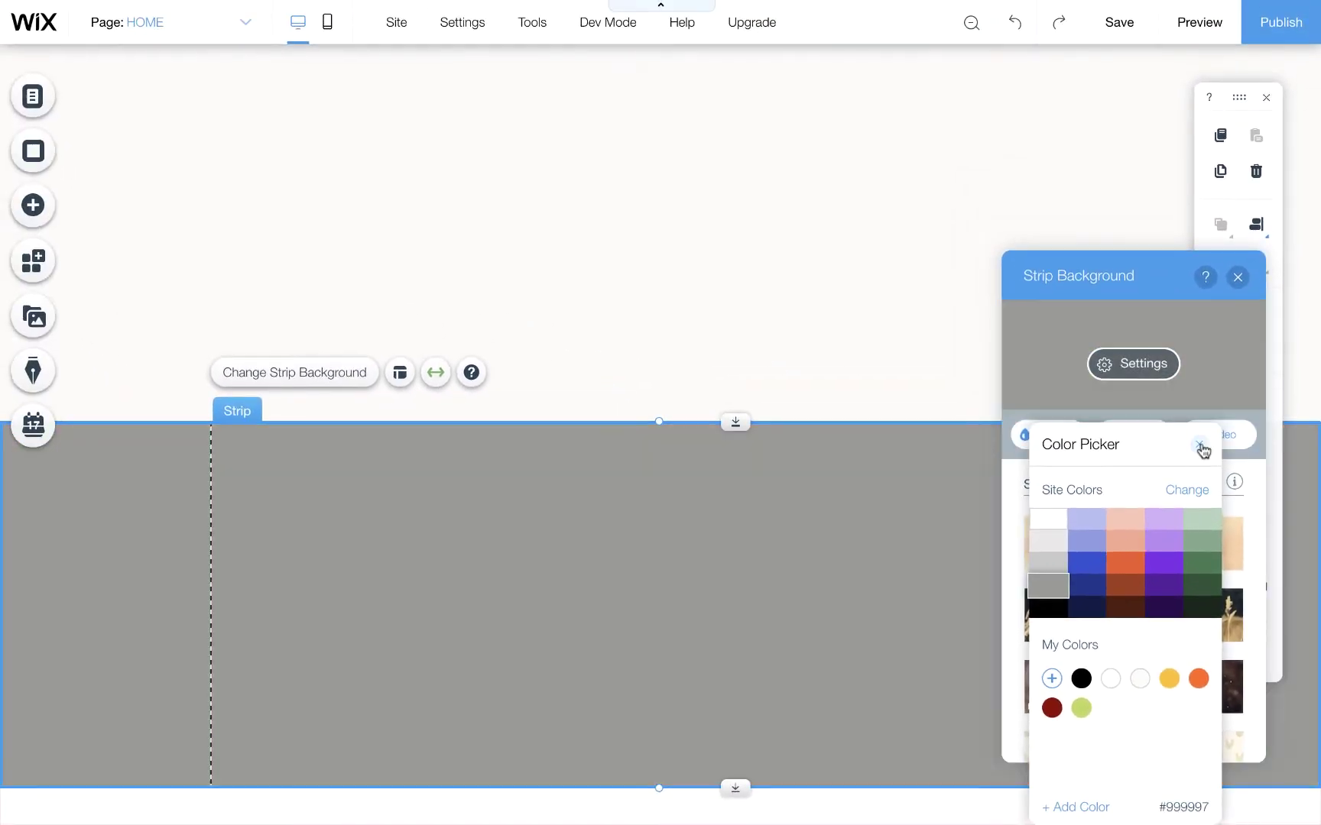
click(1199, 446)
click(1238, 279)
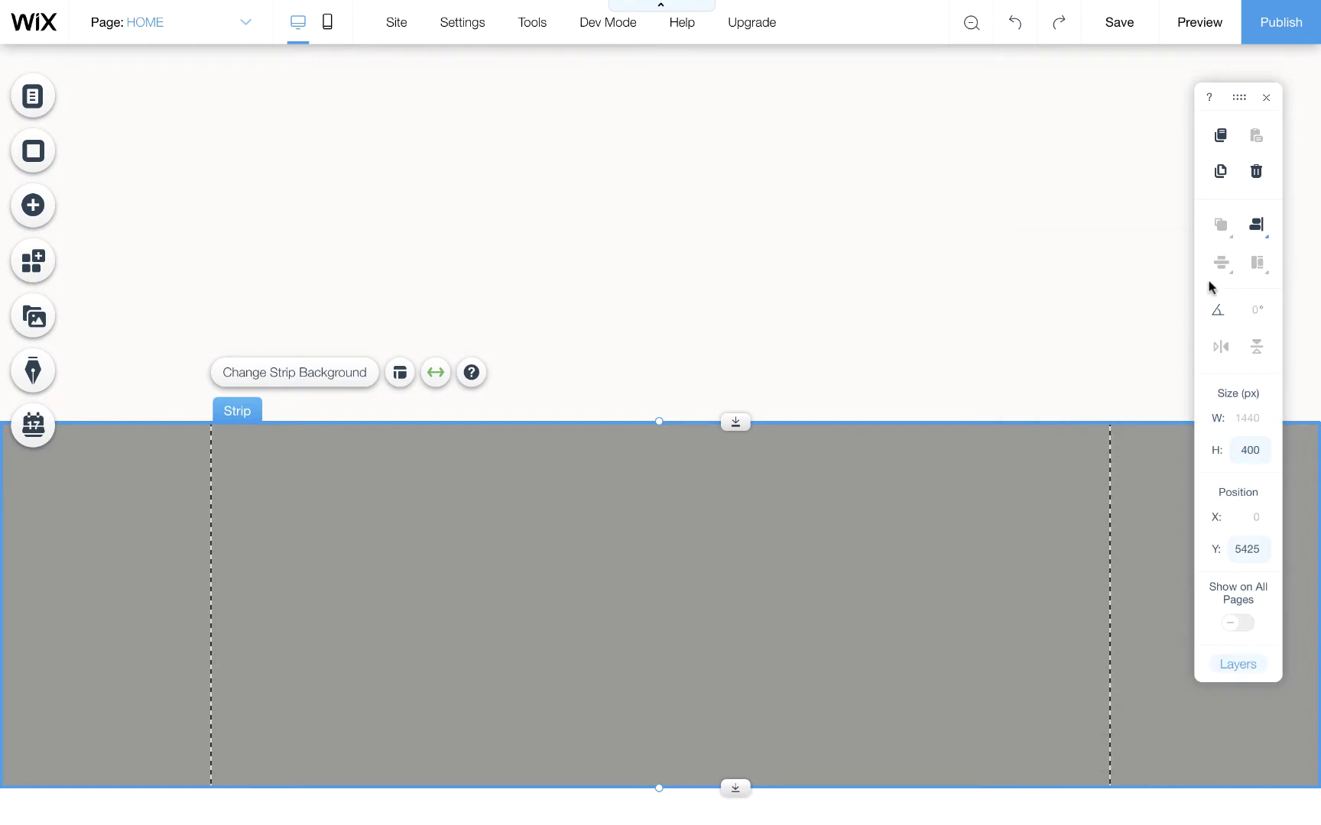
click(1057, 306)
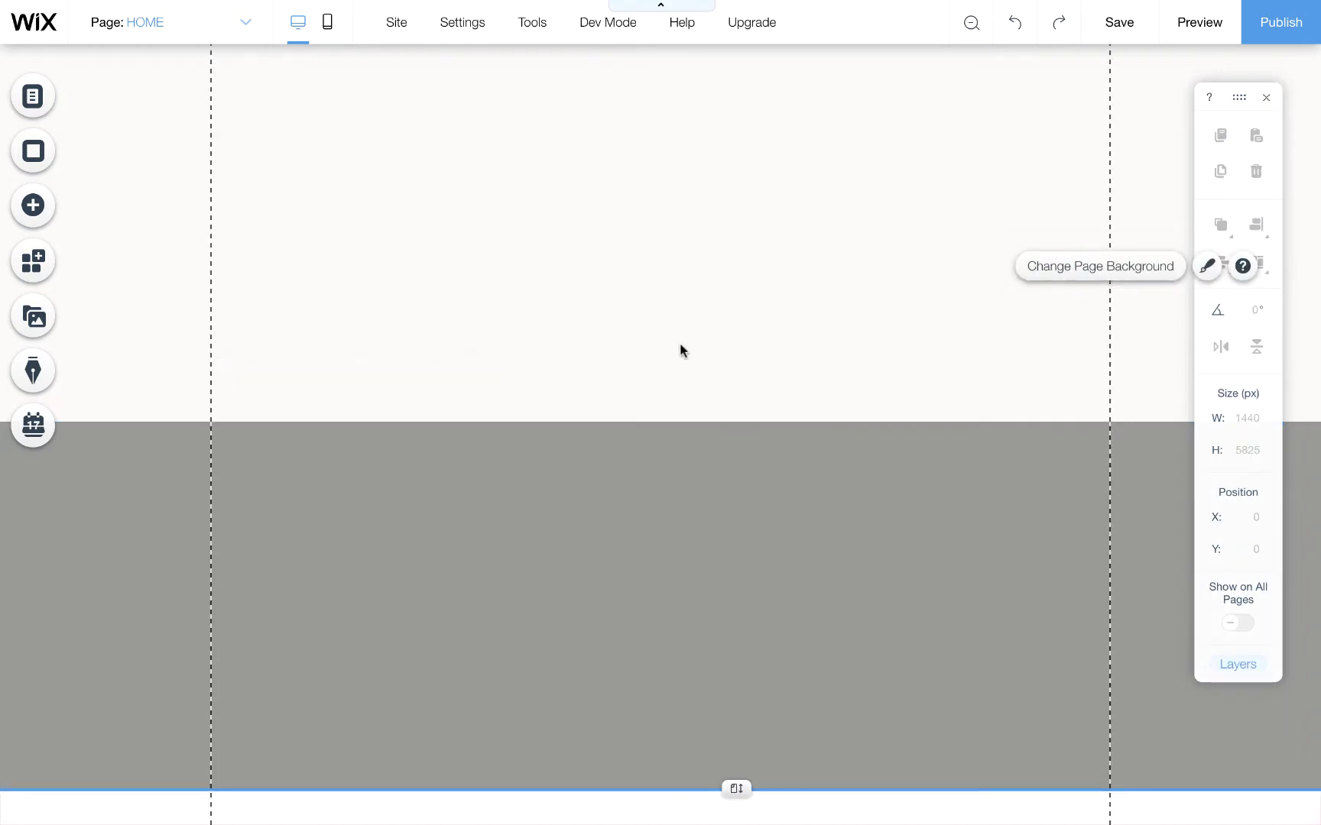
Add another blank white classic strip near the start of the home page and move it up to Y 0.
scroll(680, 345, up, 5)
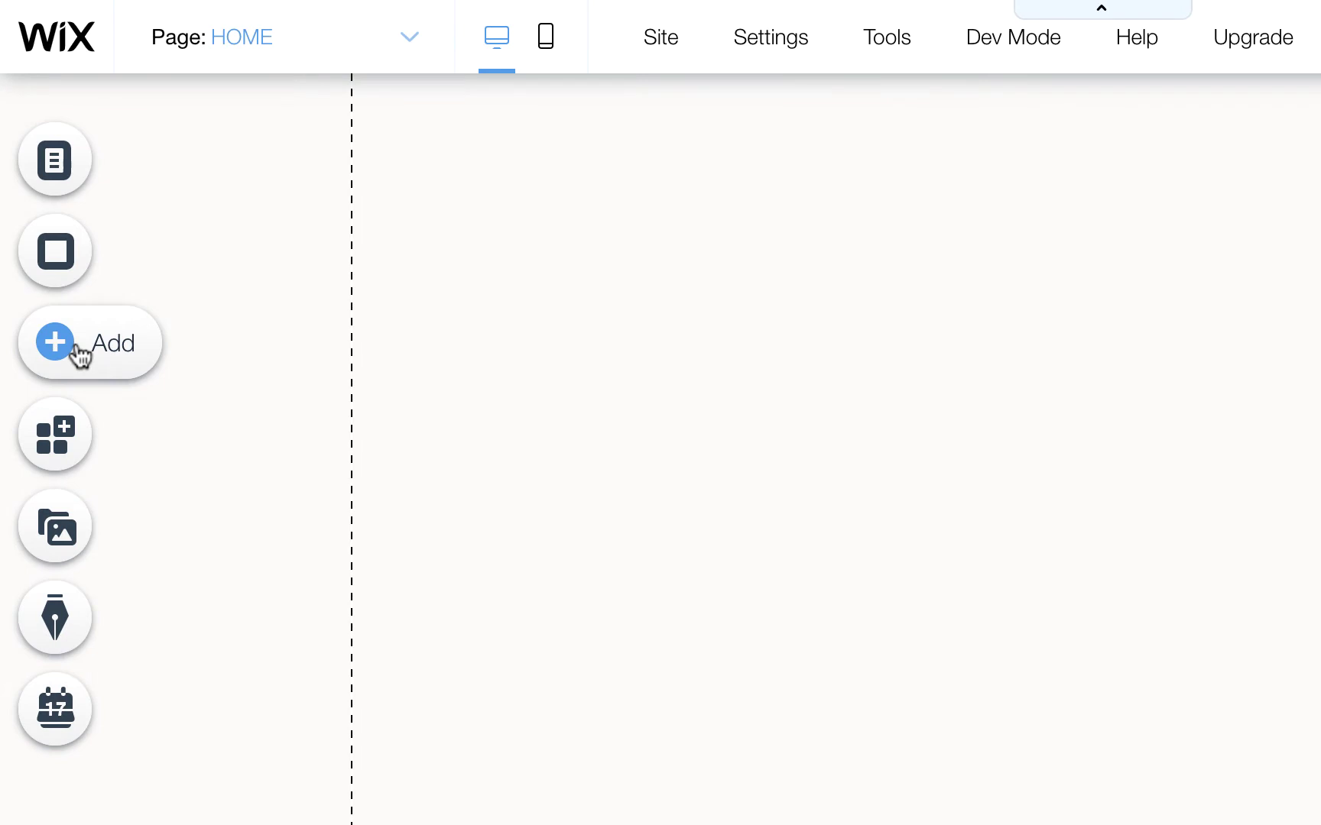
click(80, 353)
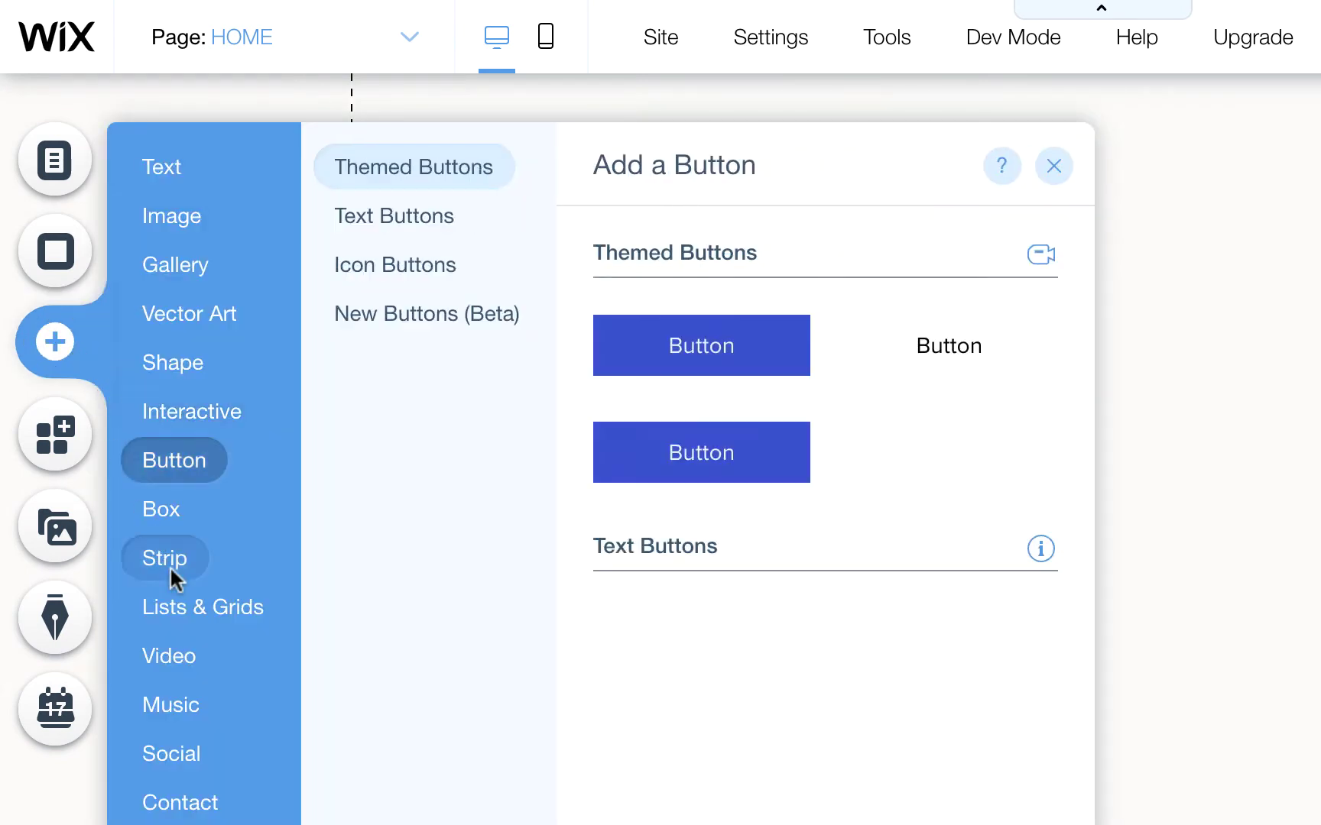
mouse_move(169, 565)
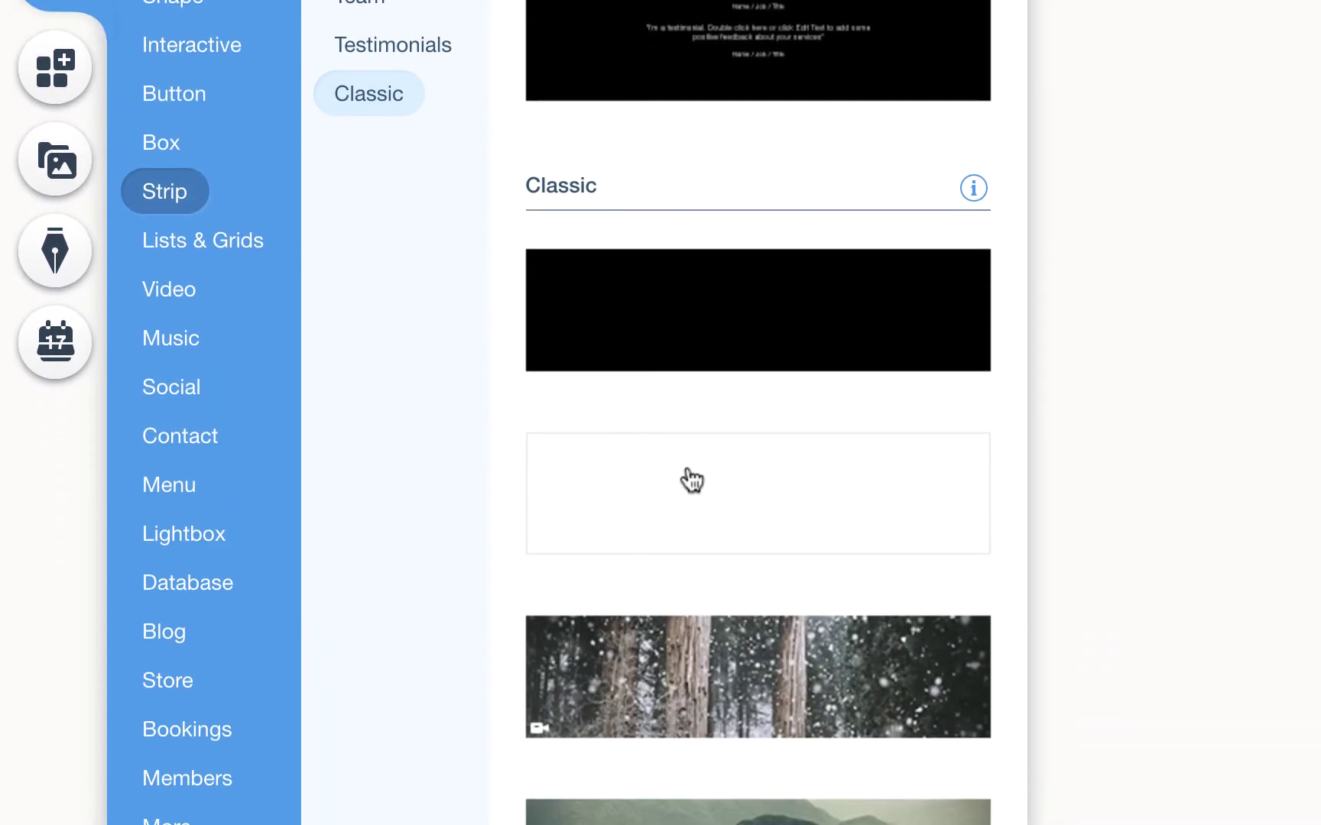
drag(690, 545, 875, 271)
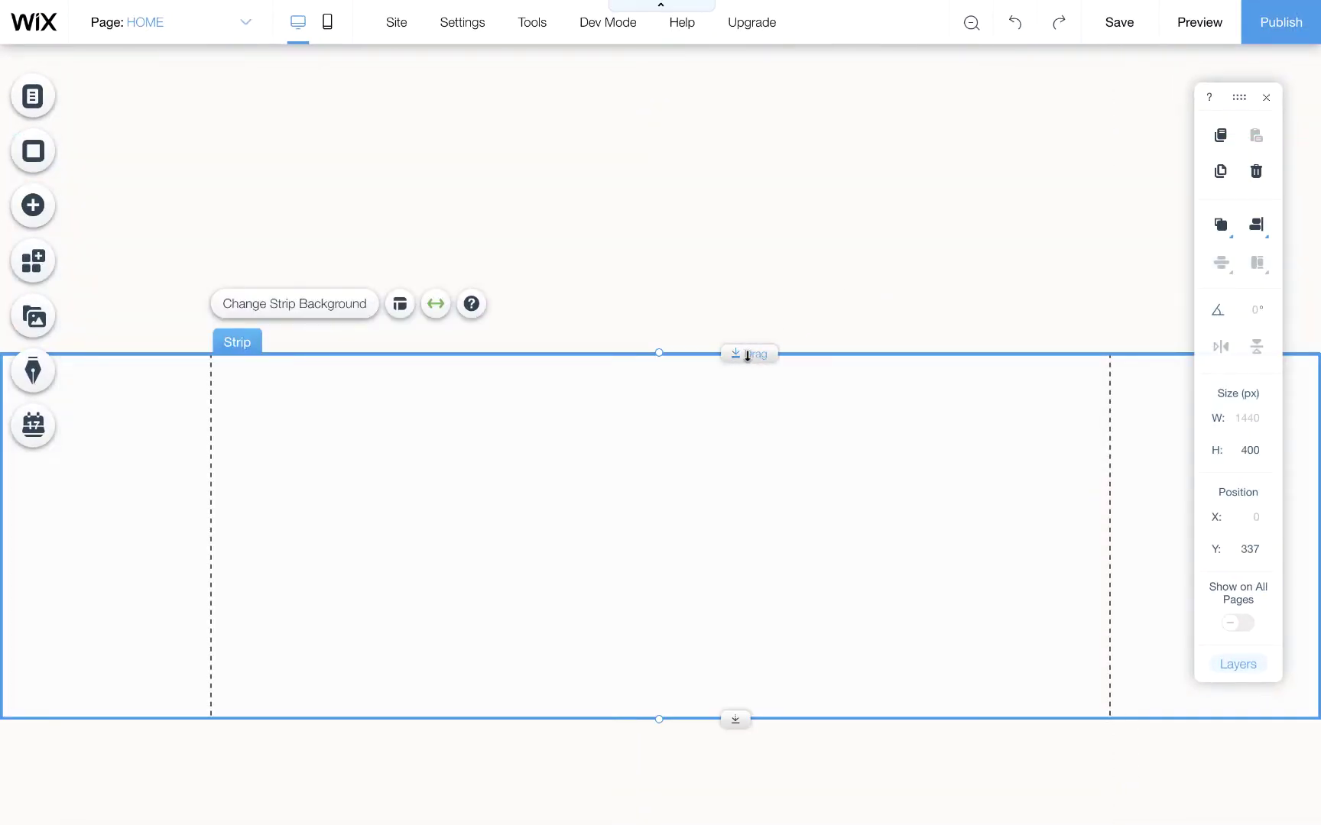
drag(751, 342, 822, 42)
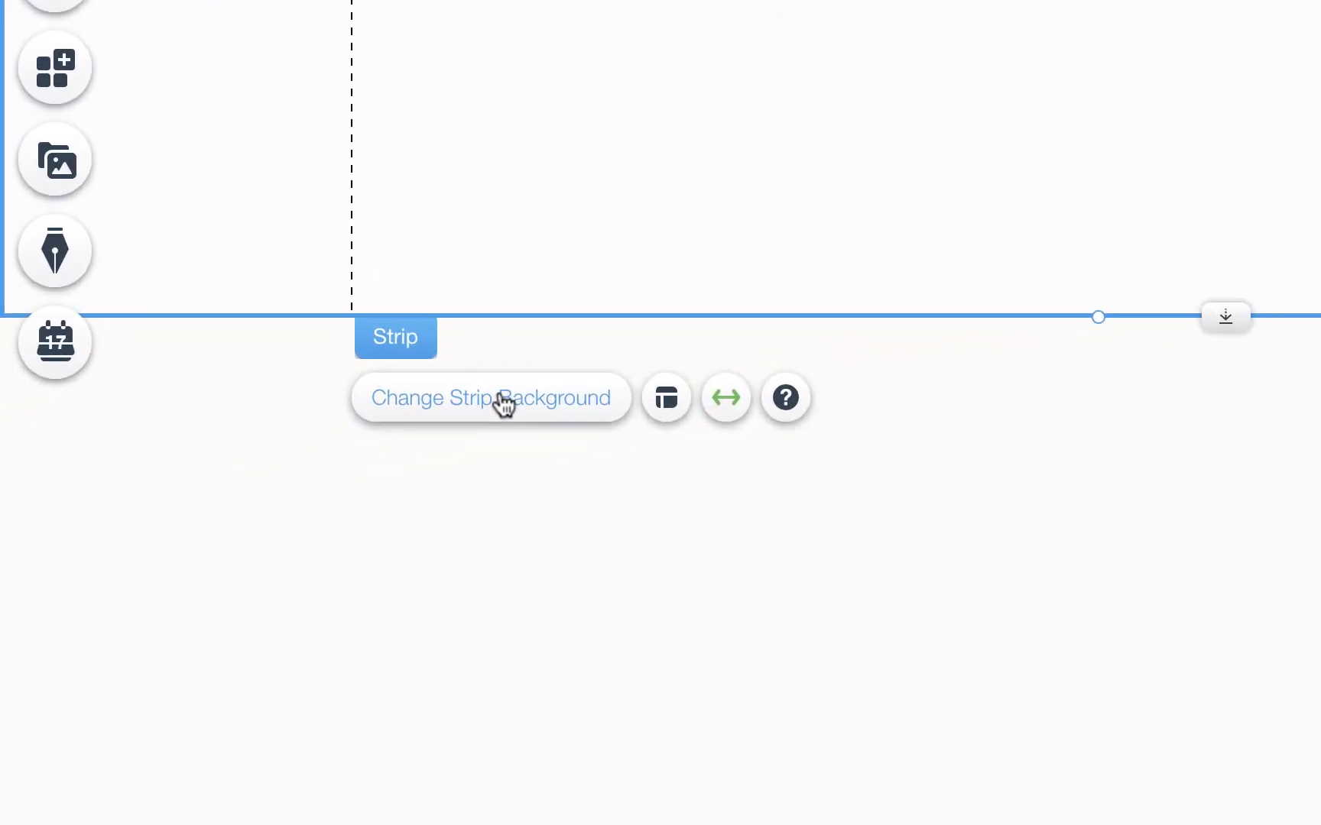
Set the background color opacity of the strip at the top of the page to 0%.
click(501, 396)
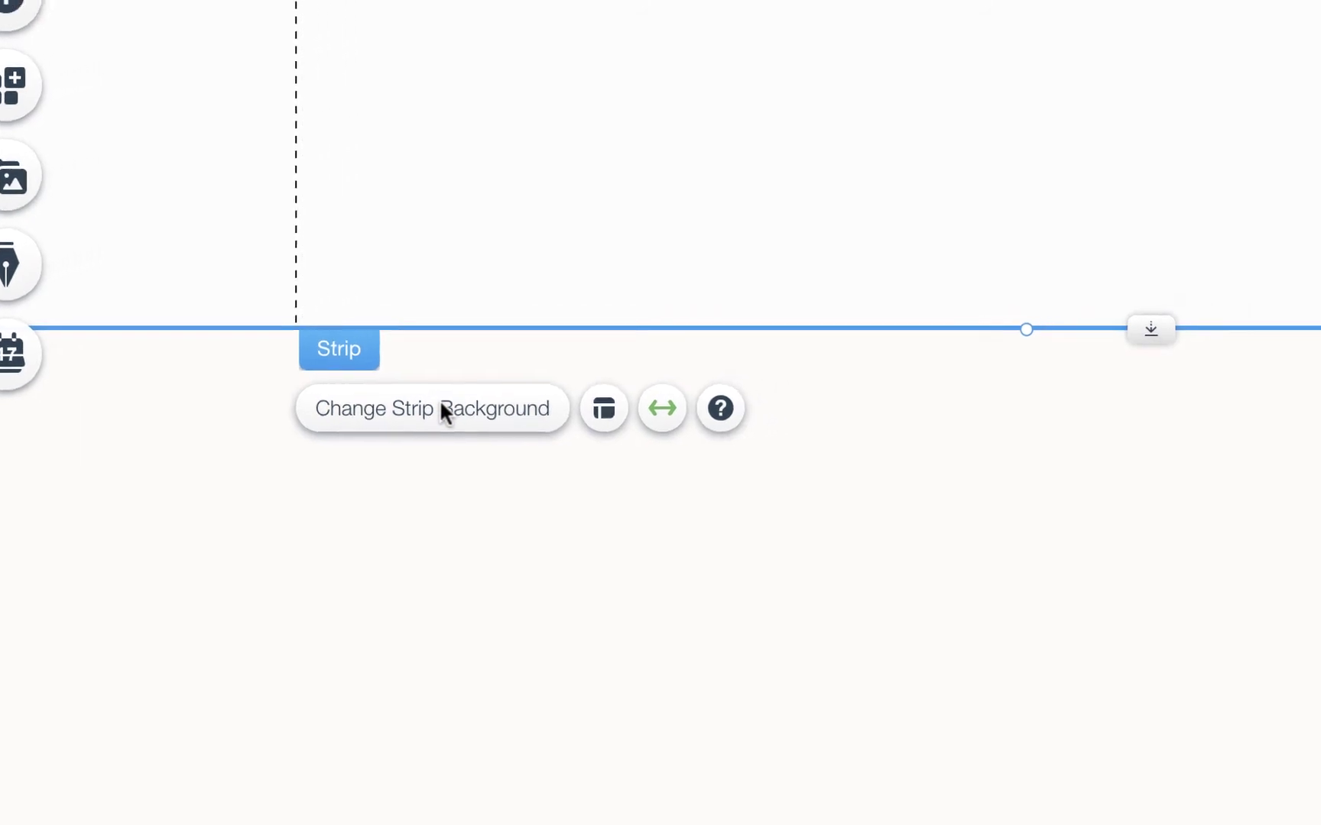
click(1069, 197)
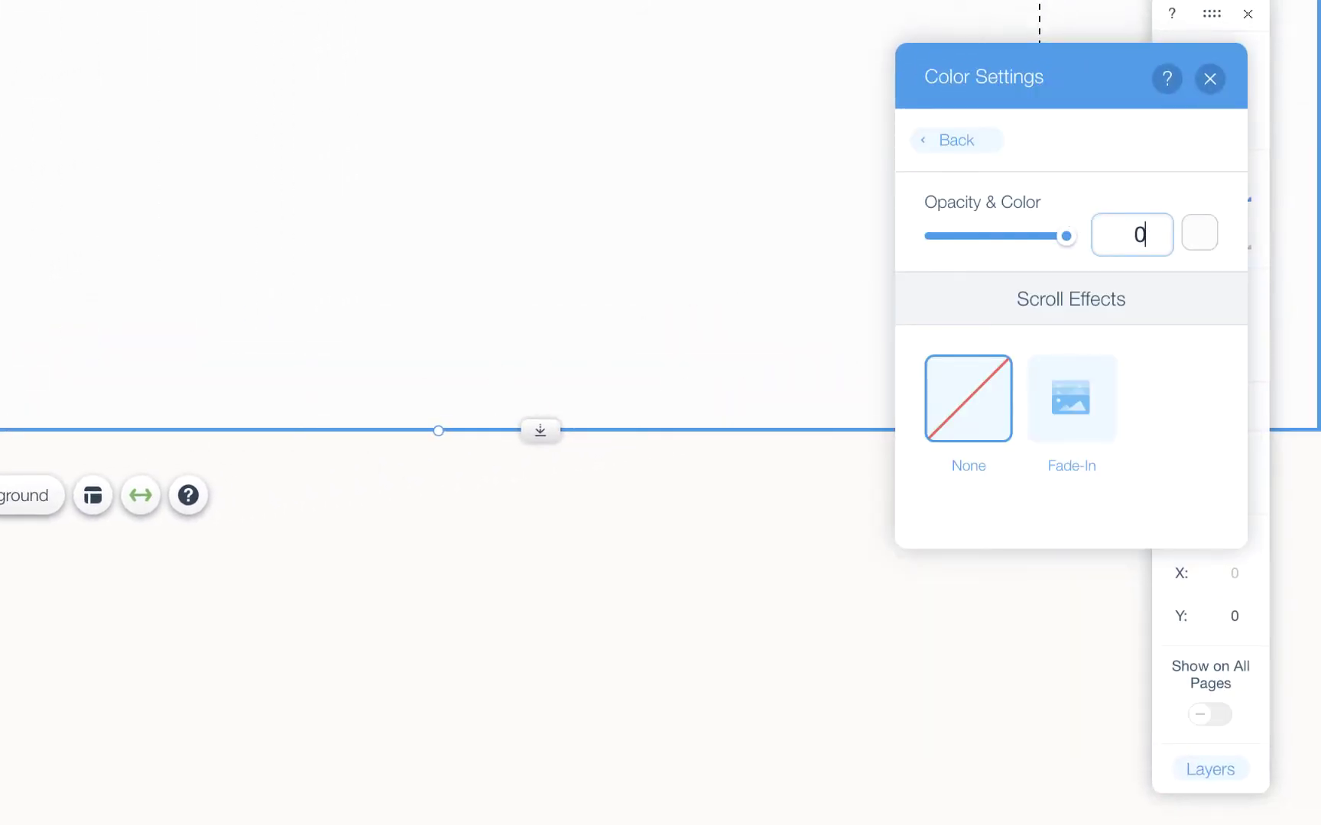
key(Return)
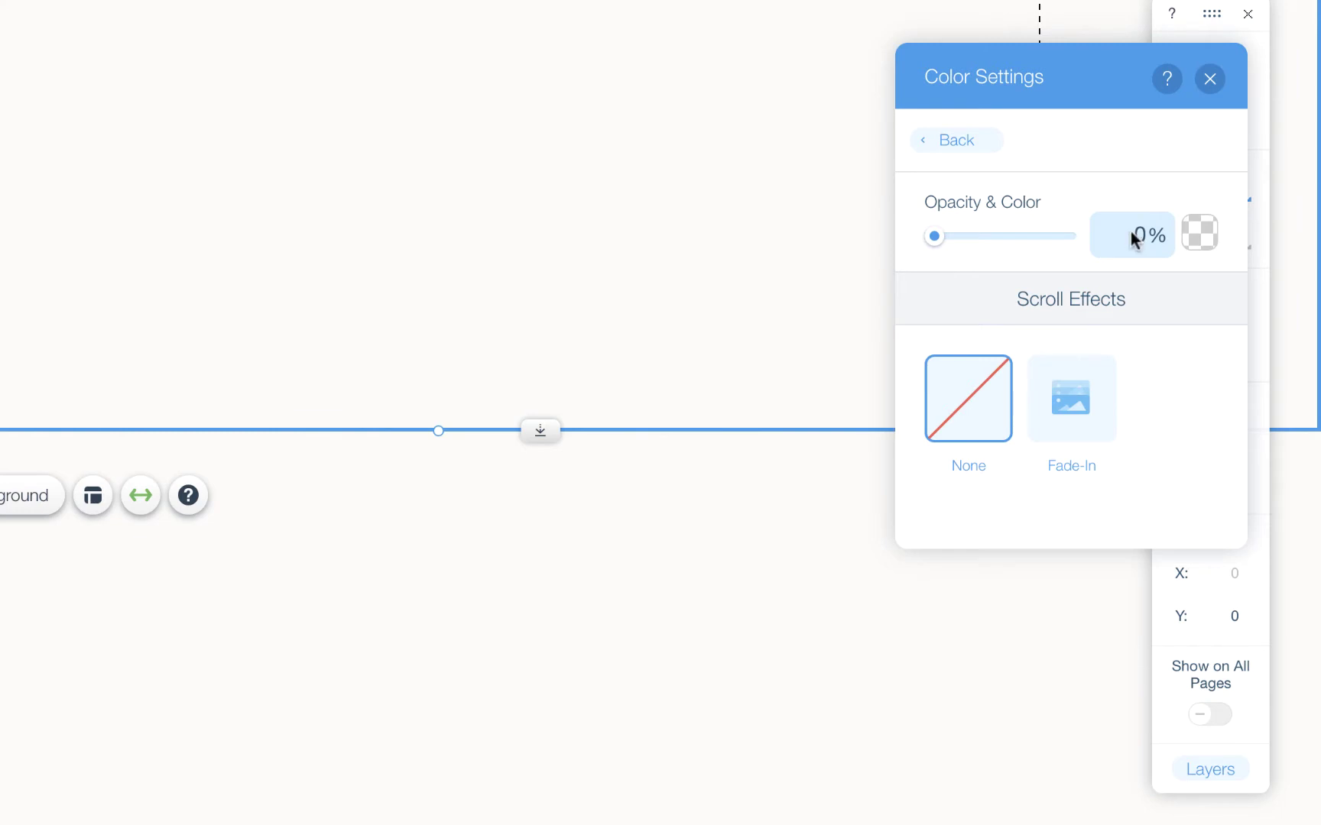
click(1210, 79)
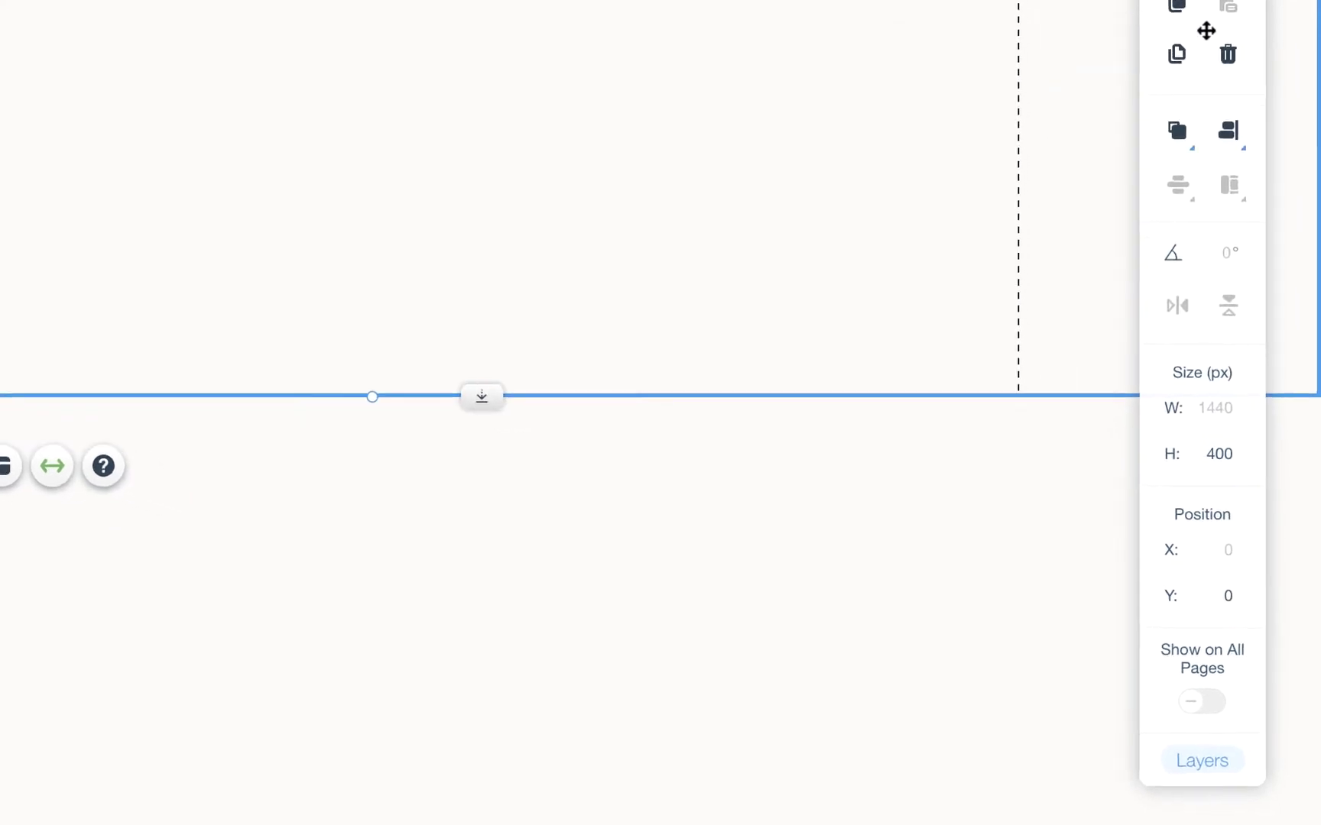
Set the transparent top strip's height to 112 px.
click(1196, 395)
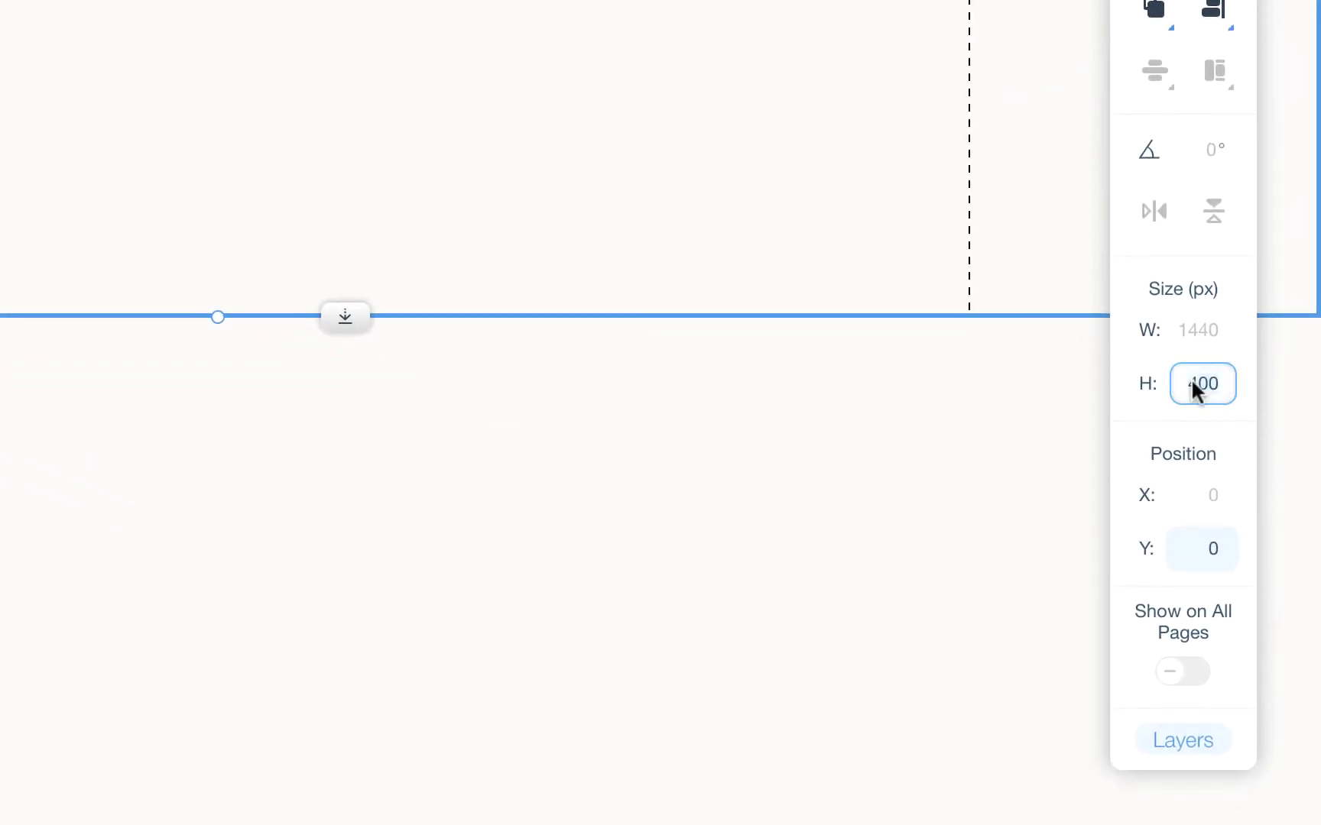
text(112)
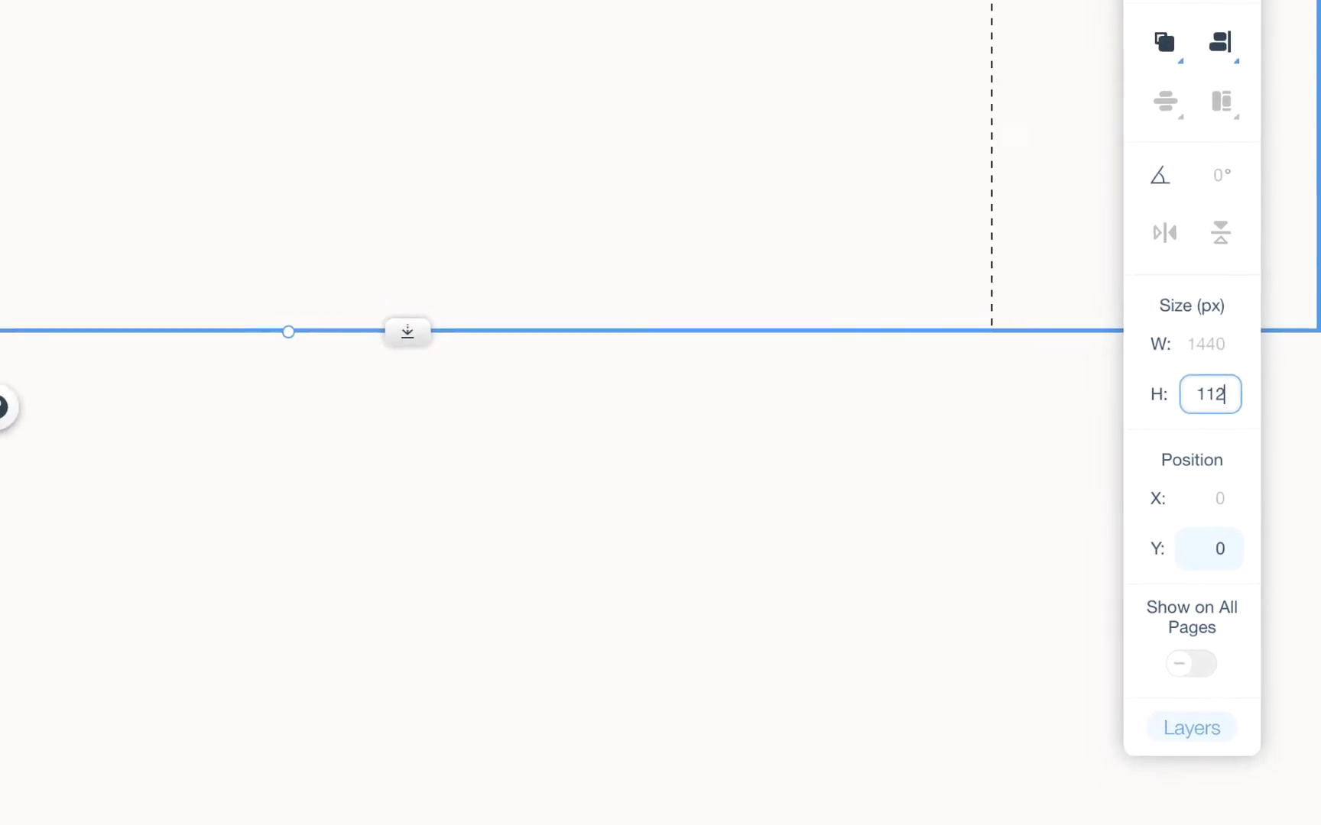
key(Return)
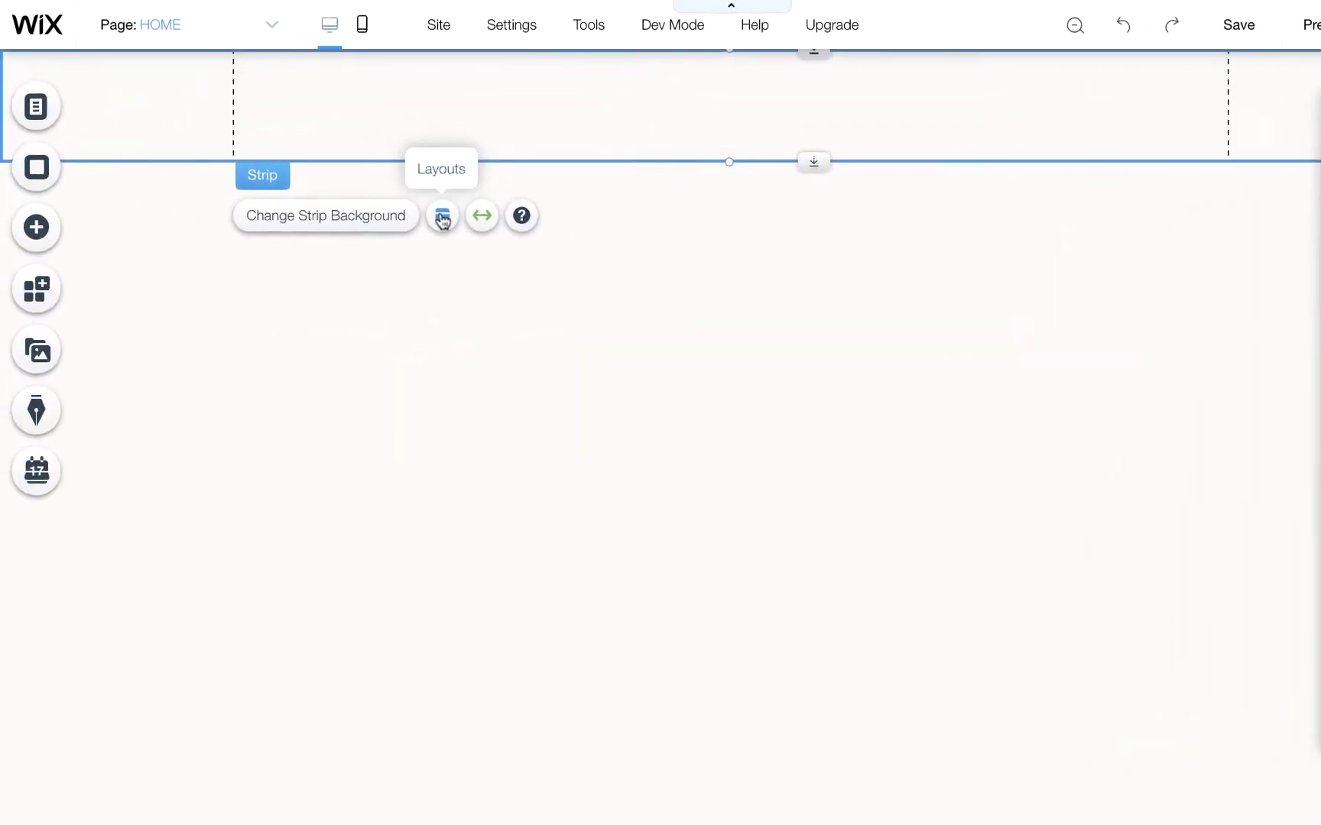
Add a second column to the top strip and set the column proportions to 20-80.
click(443, 217)
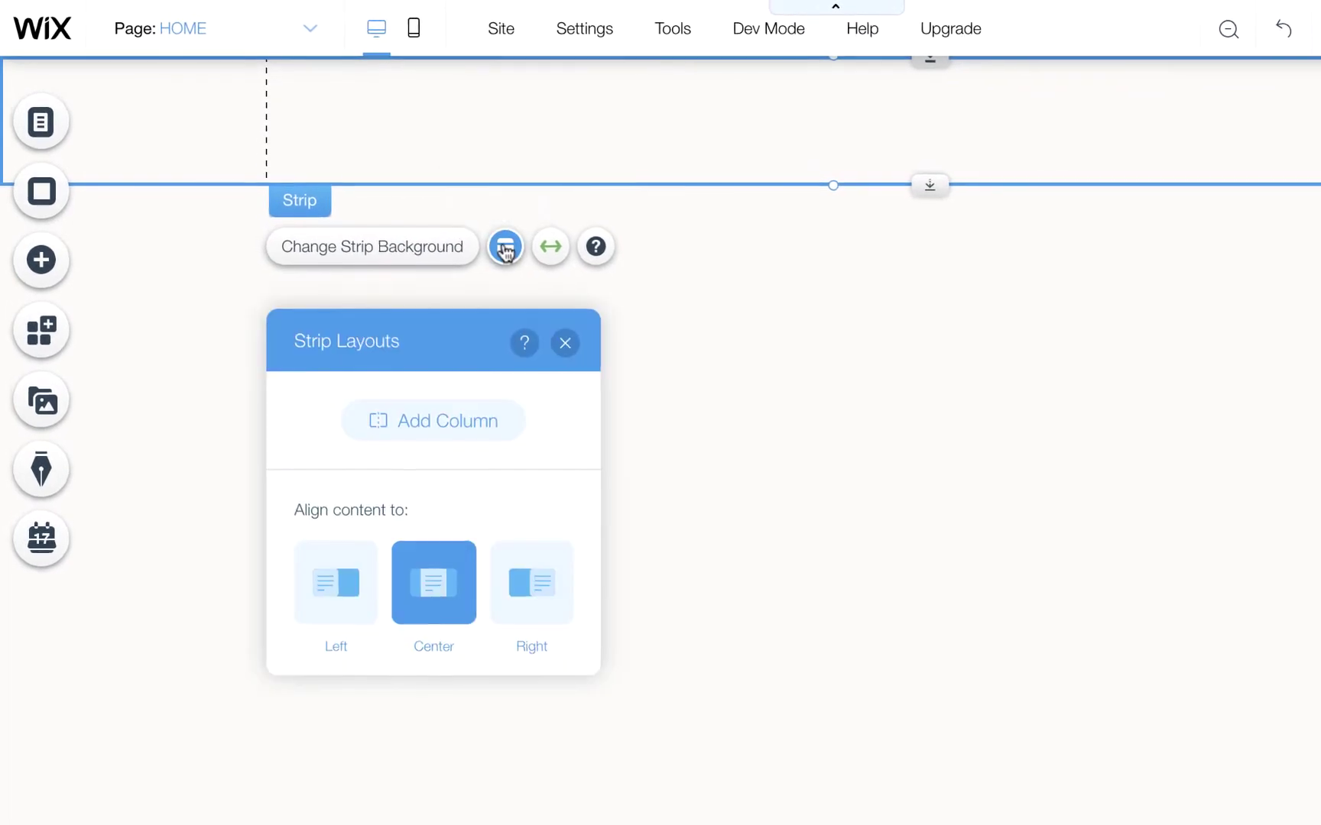
click(479, 420)
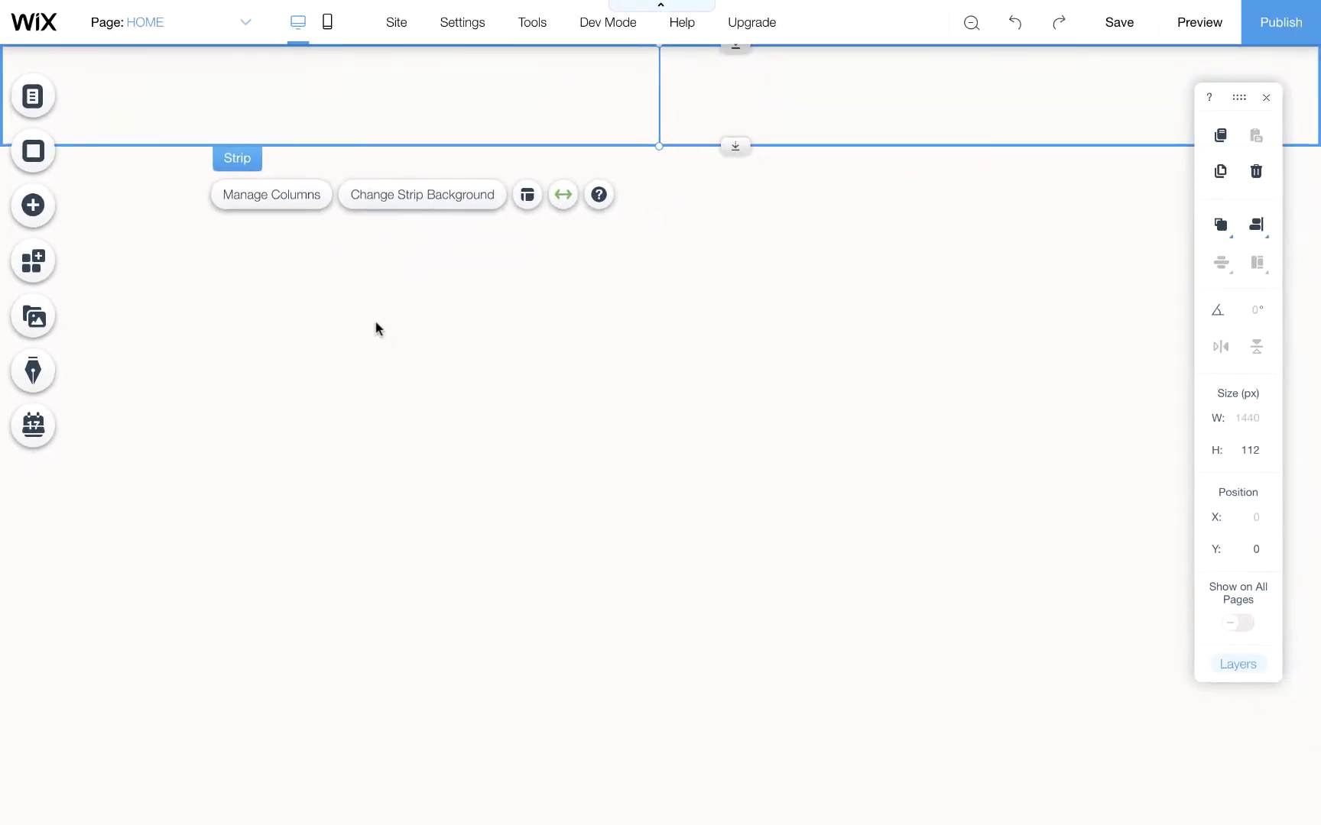
click(527, 194)
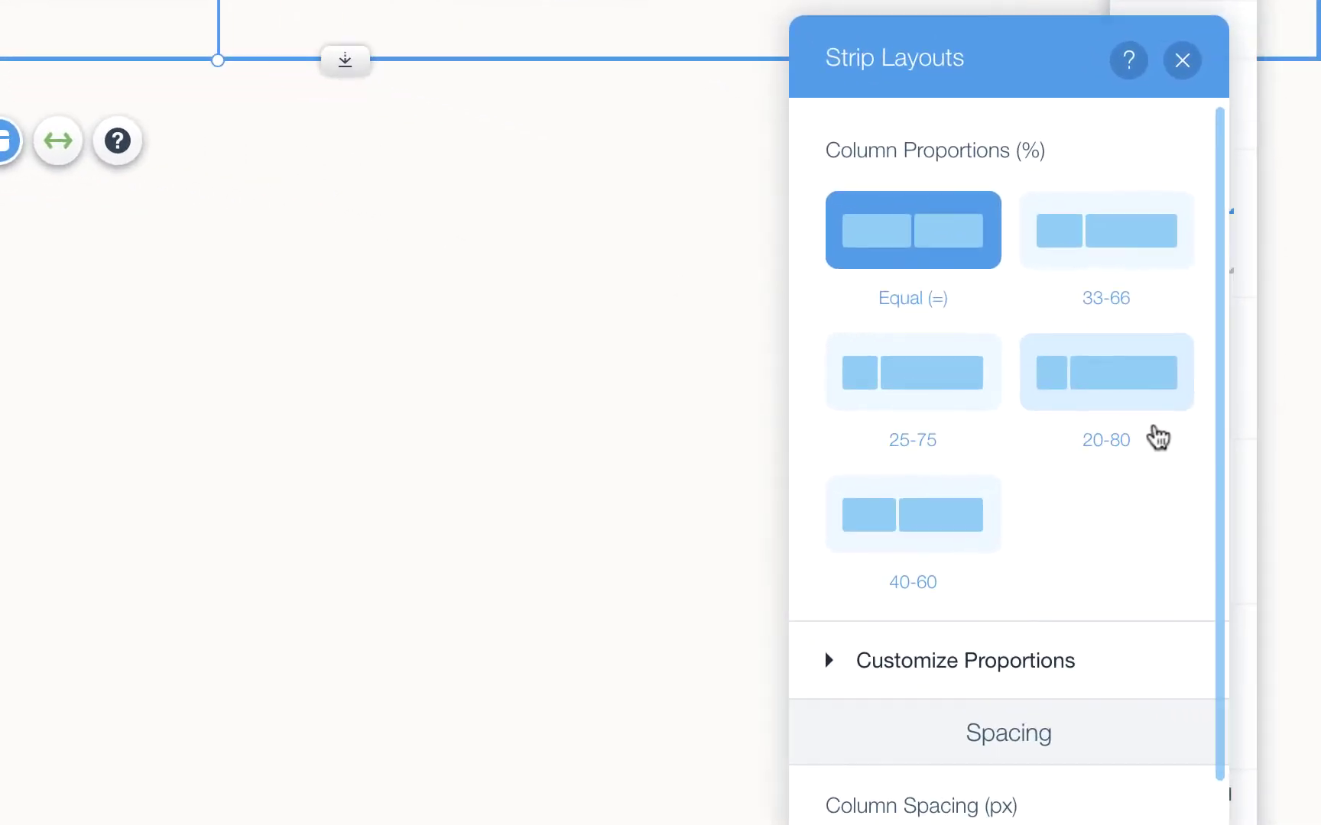
click(1156, 433)
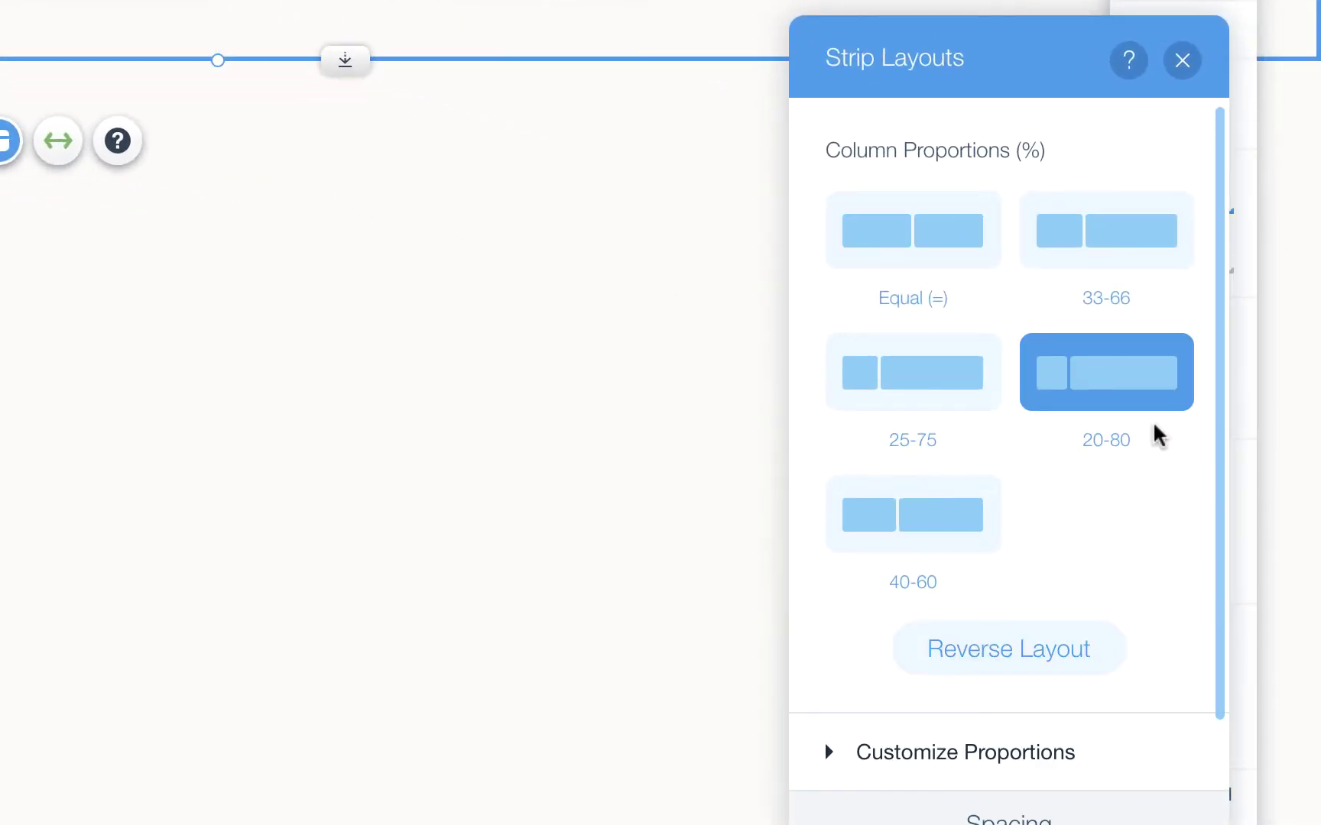
click(1183, 60)
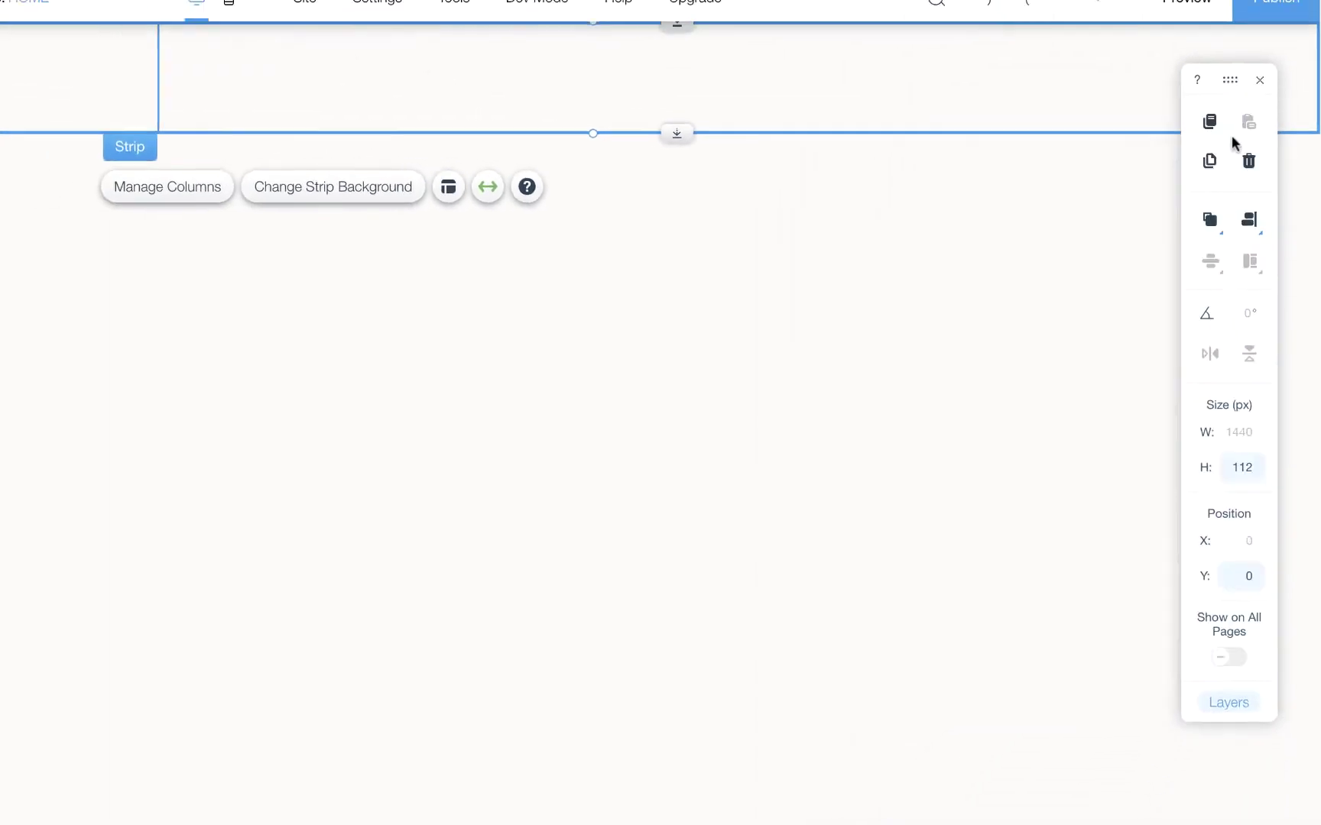
Align the content of the top strip's wider column to the right, dismissing the Columns & Strips tip.
click(766, 92)
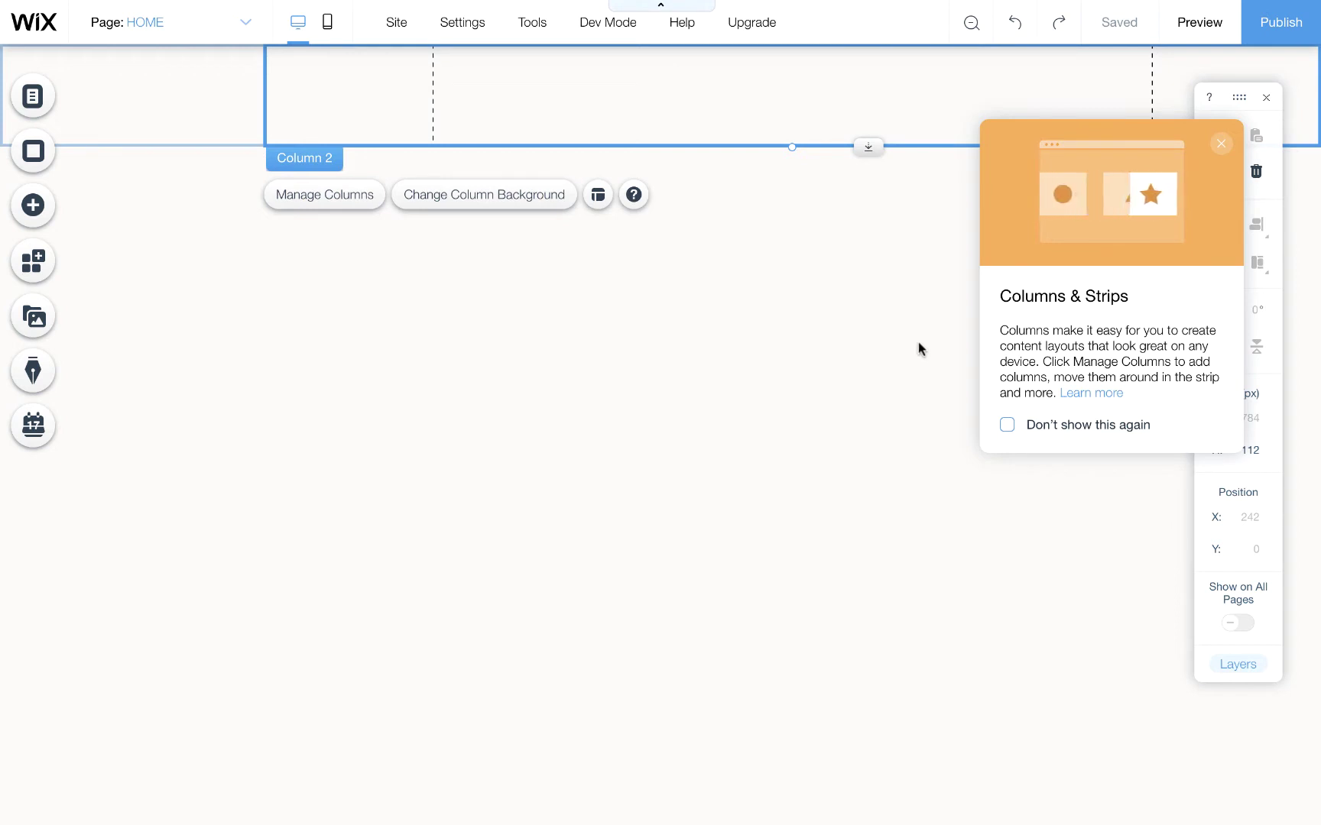
click(1221, 145)
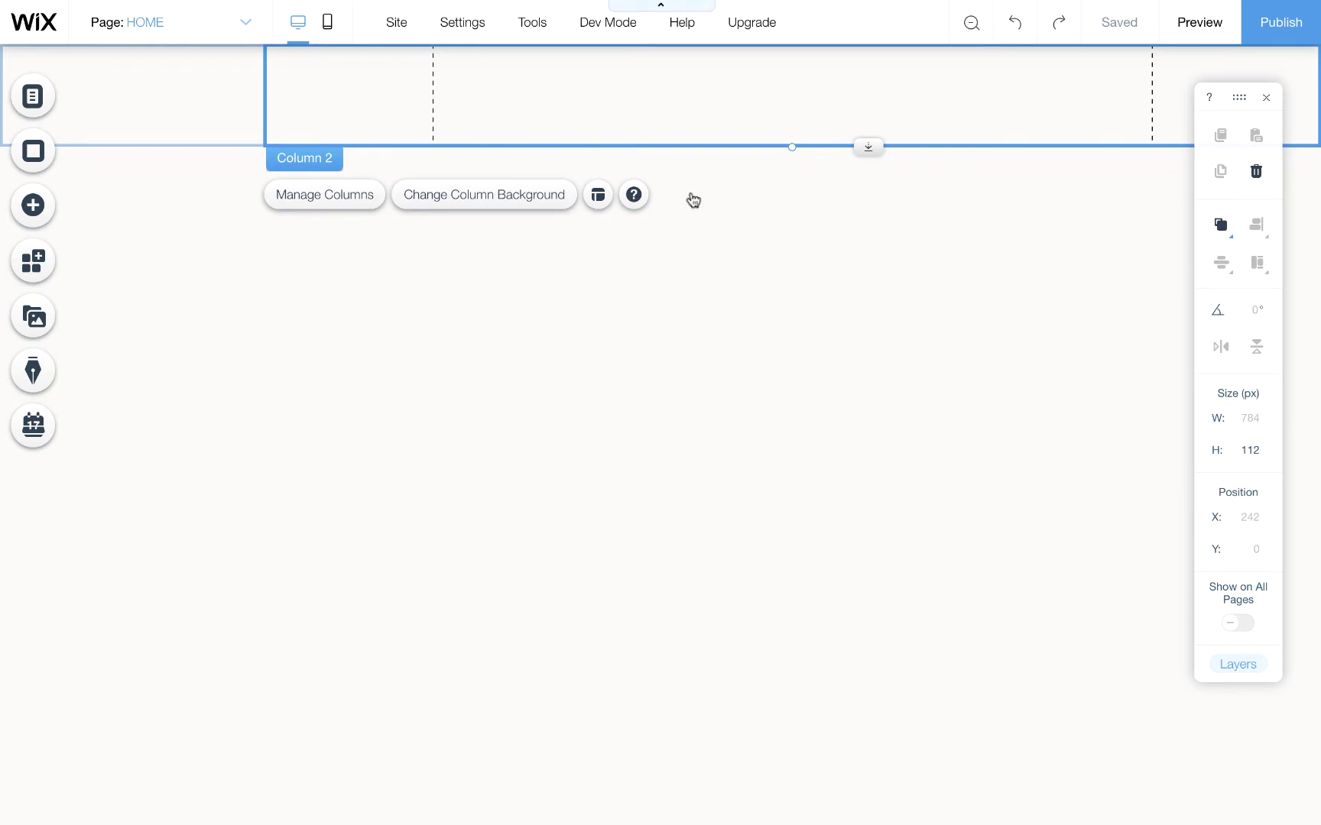
click(599, 197)
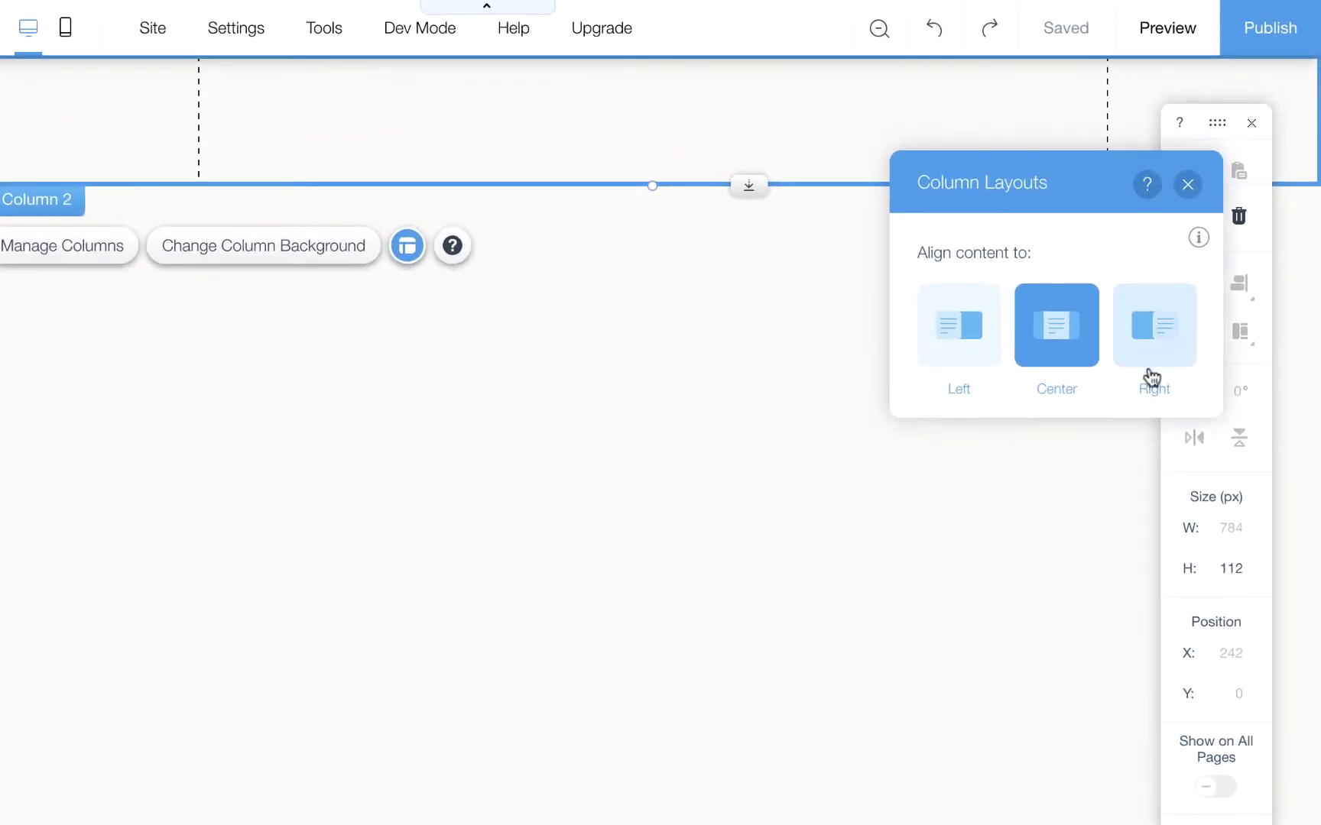
click(1150, 374)
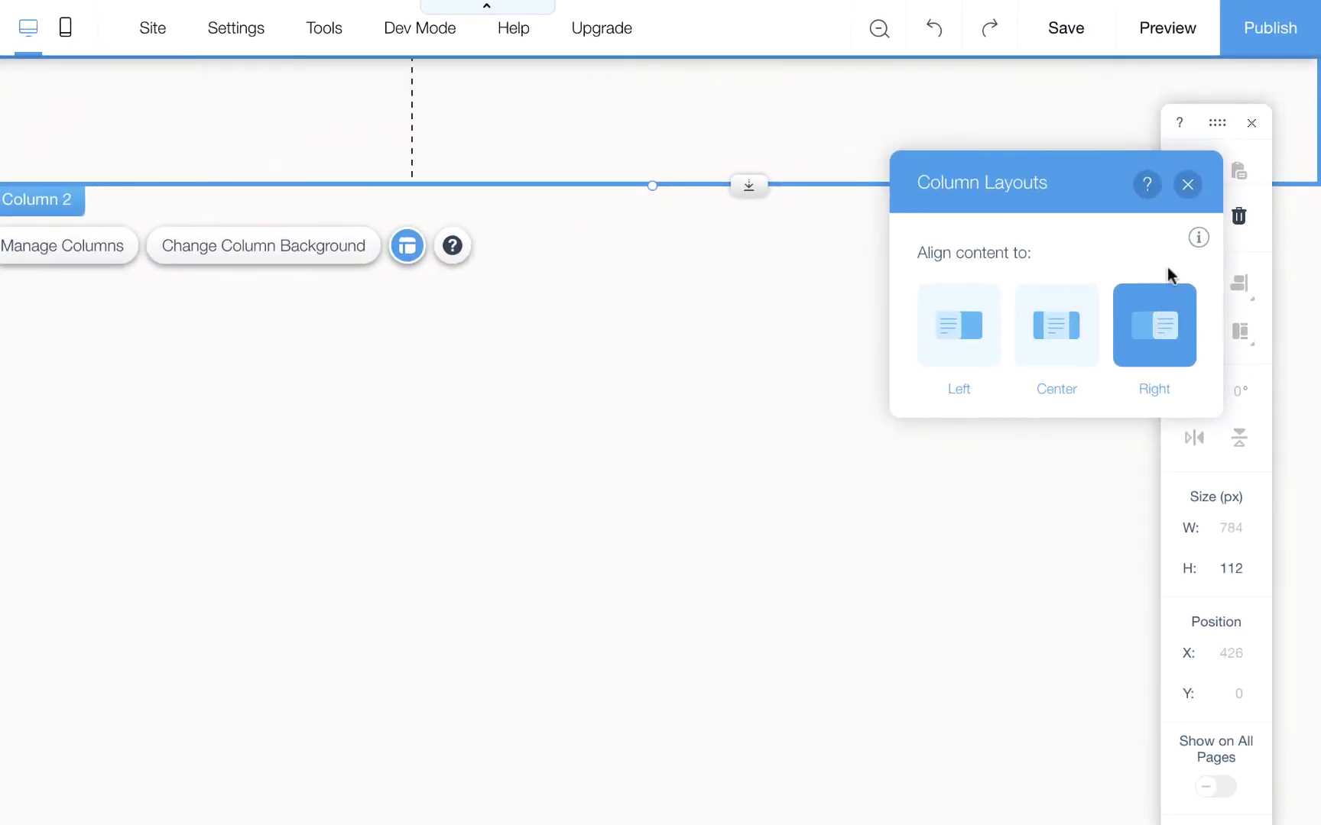
Close the column layout settings and add a themed paragraph text to the wider column of the top strip.
click(1184, 188)
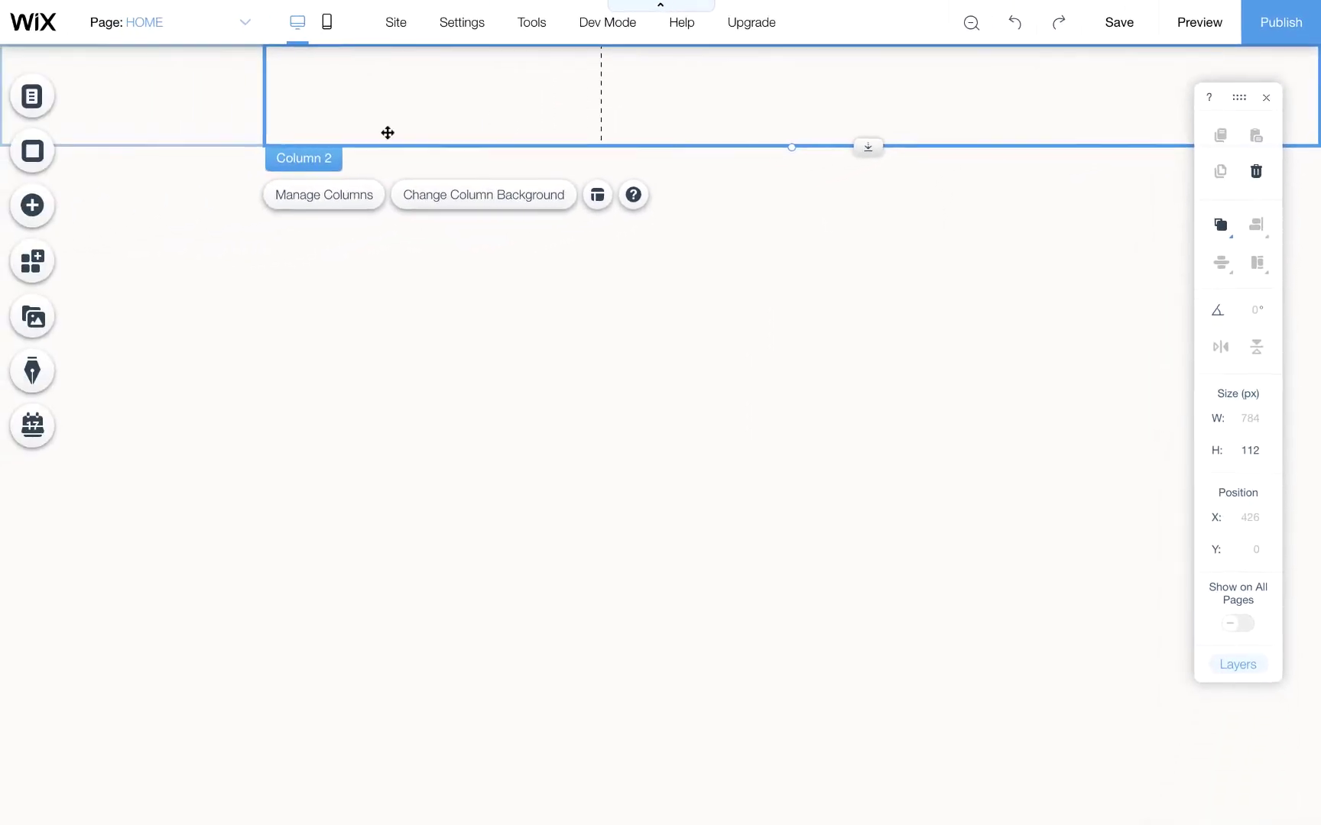
click(206, 126)
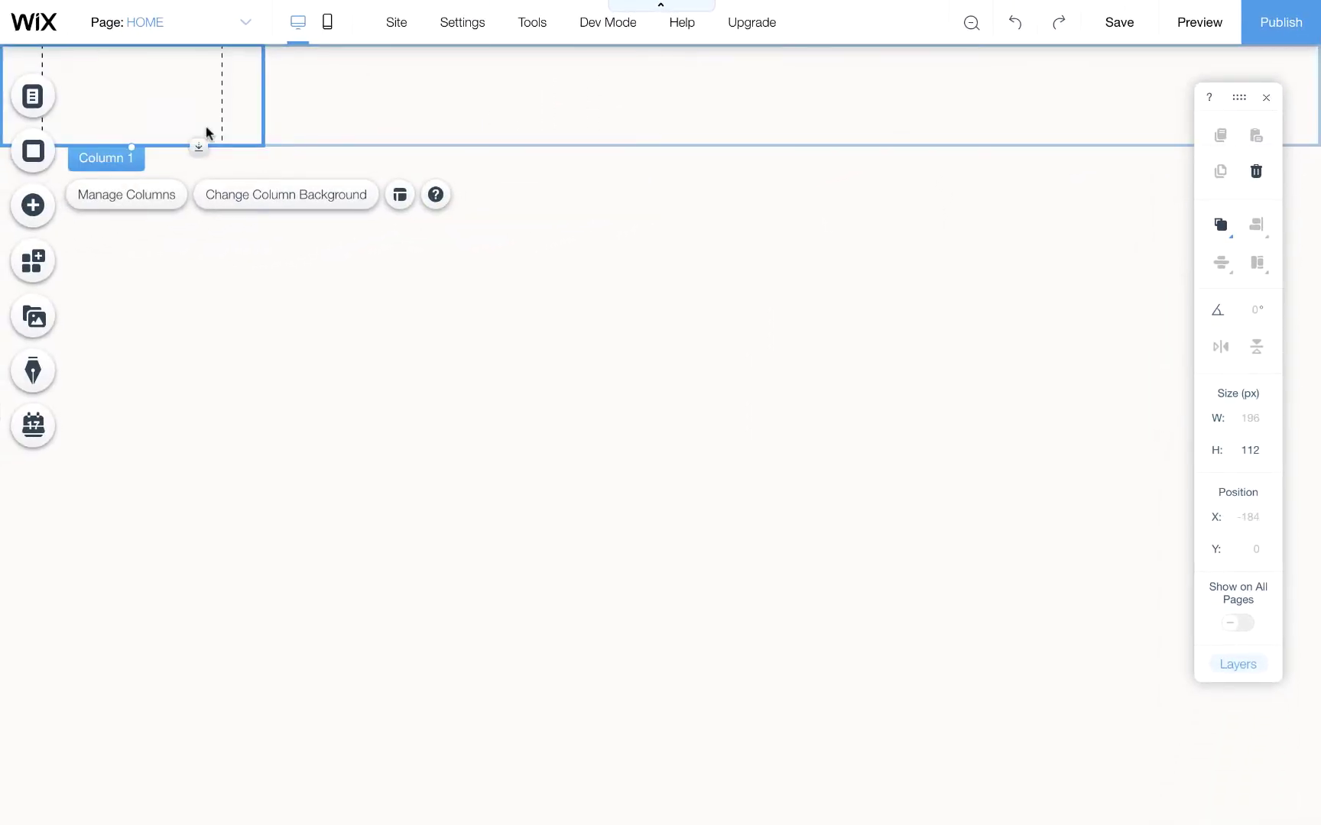
click(438, 289)
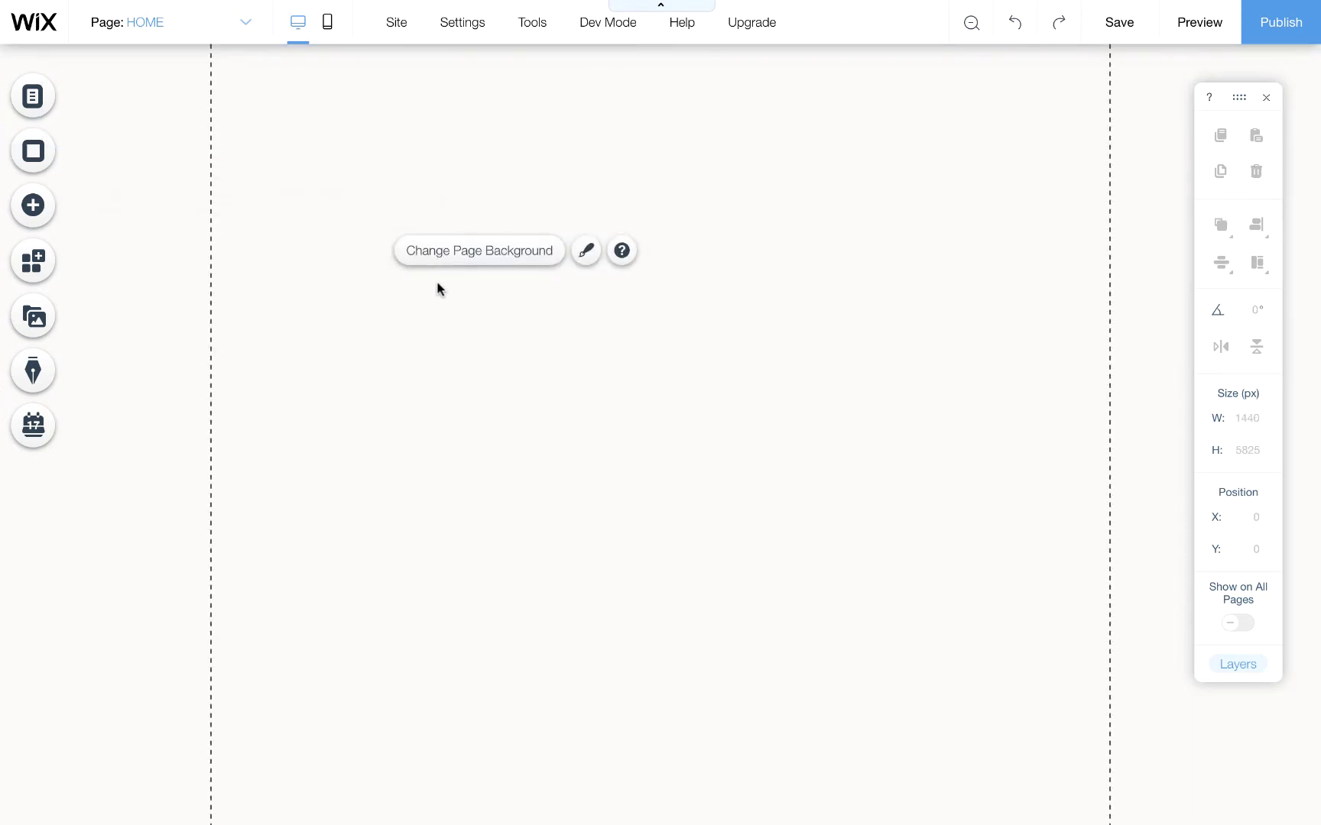
click(45, 208)
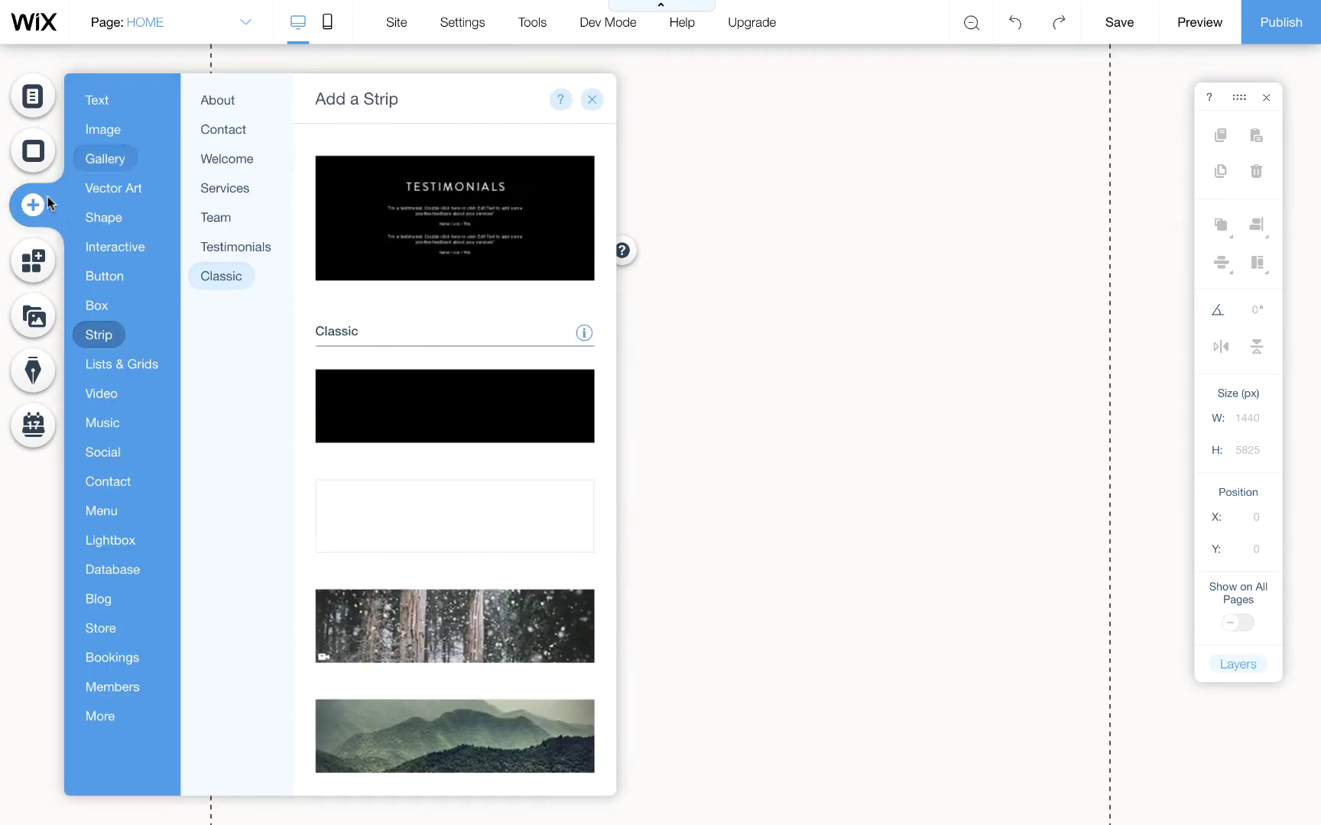
mouse_move(104, 117)
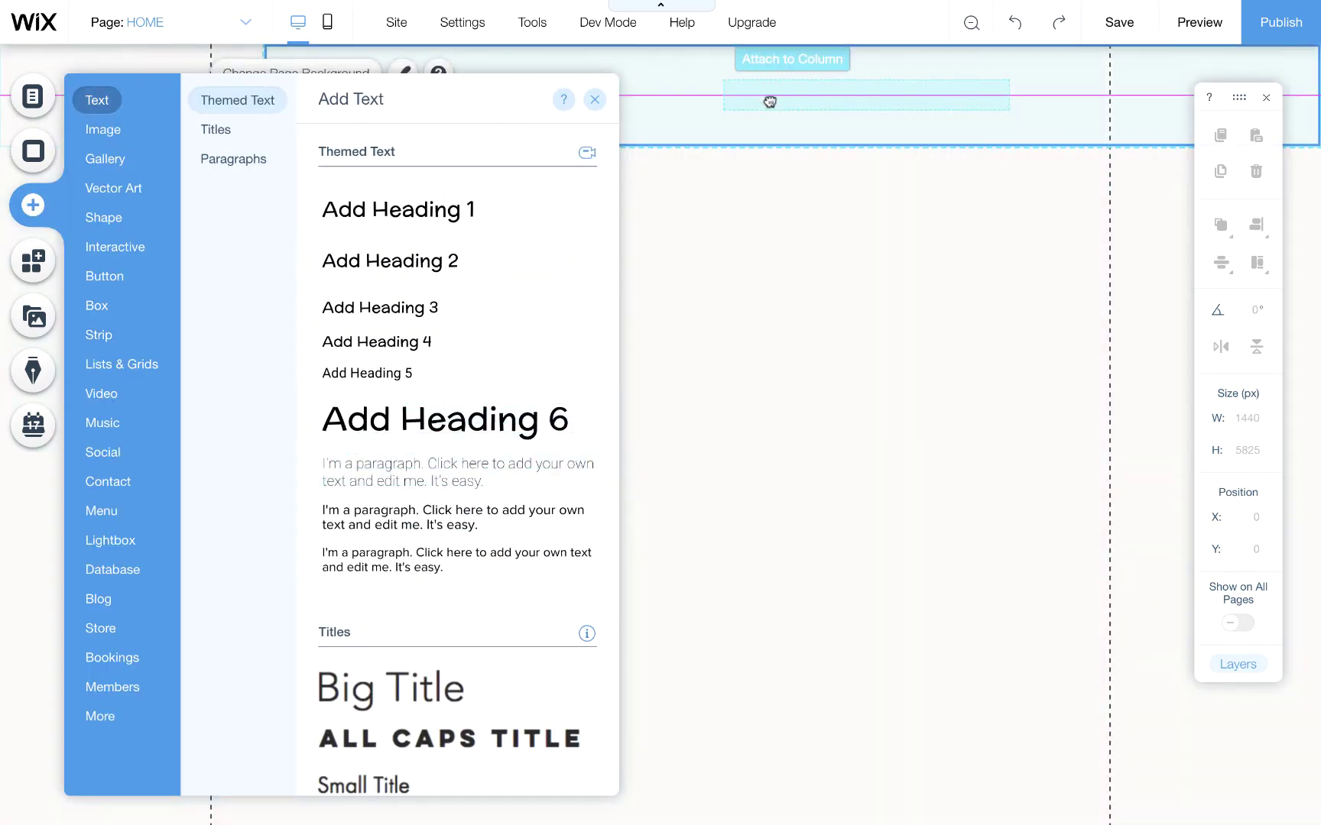
drag(369, 474, 770, 101)
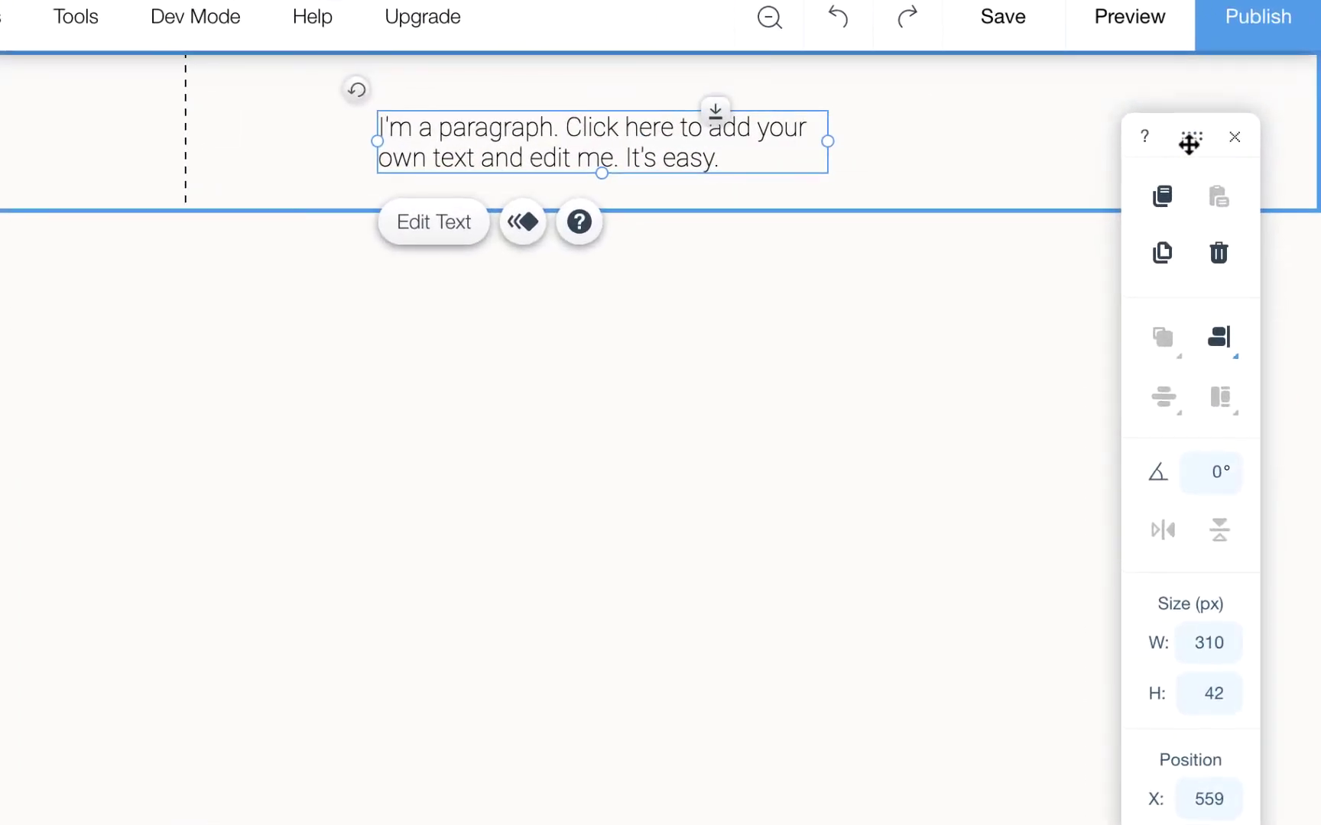
Replace the paragraph's text with "online ordering" and narrow its text box to fit the words.
drag(1189, 143, 1190, 348)
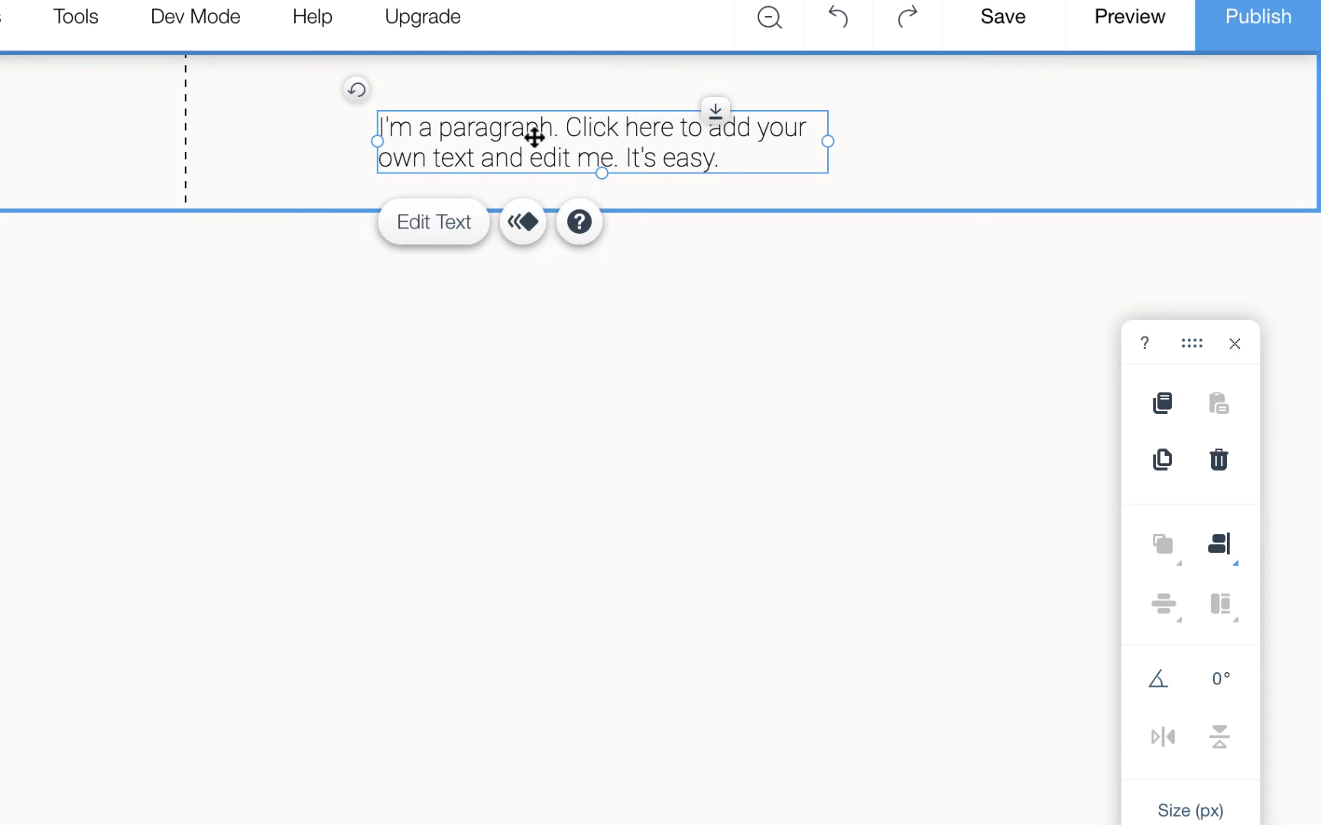
double_click(534, 138)
text(online ordering)
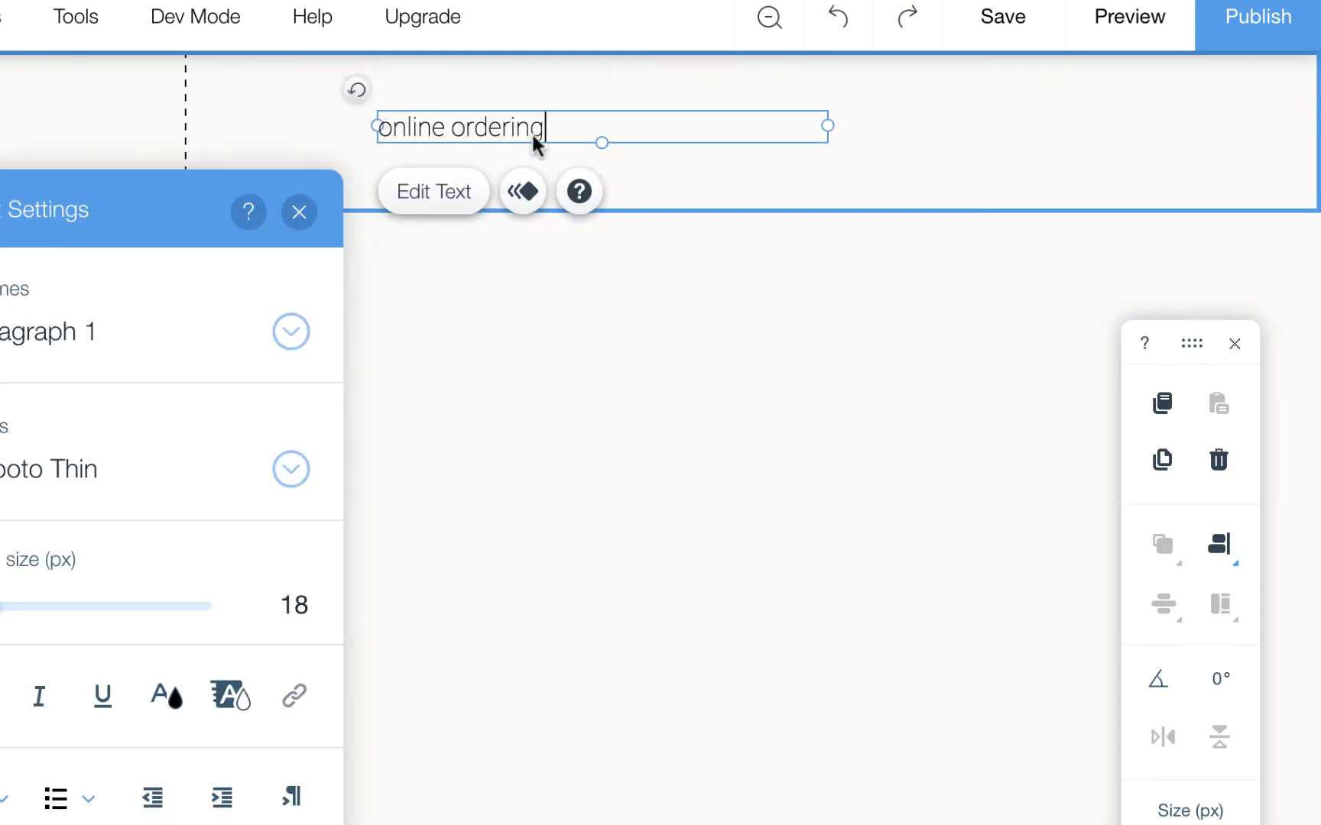
drag(831, 126, 549, 139)
click(606, 173)
click(501, 130)
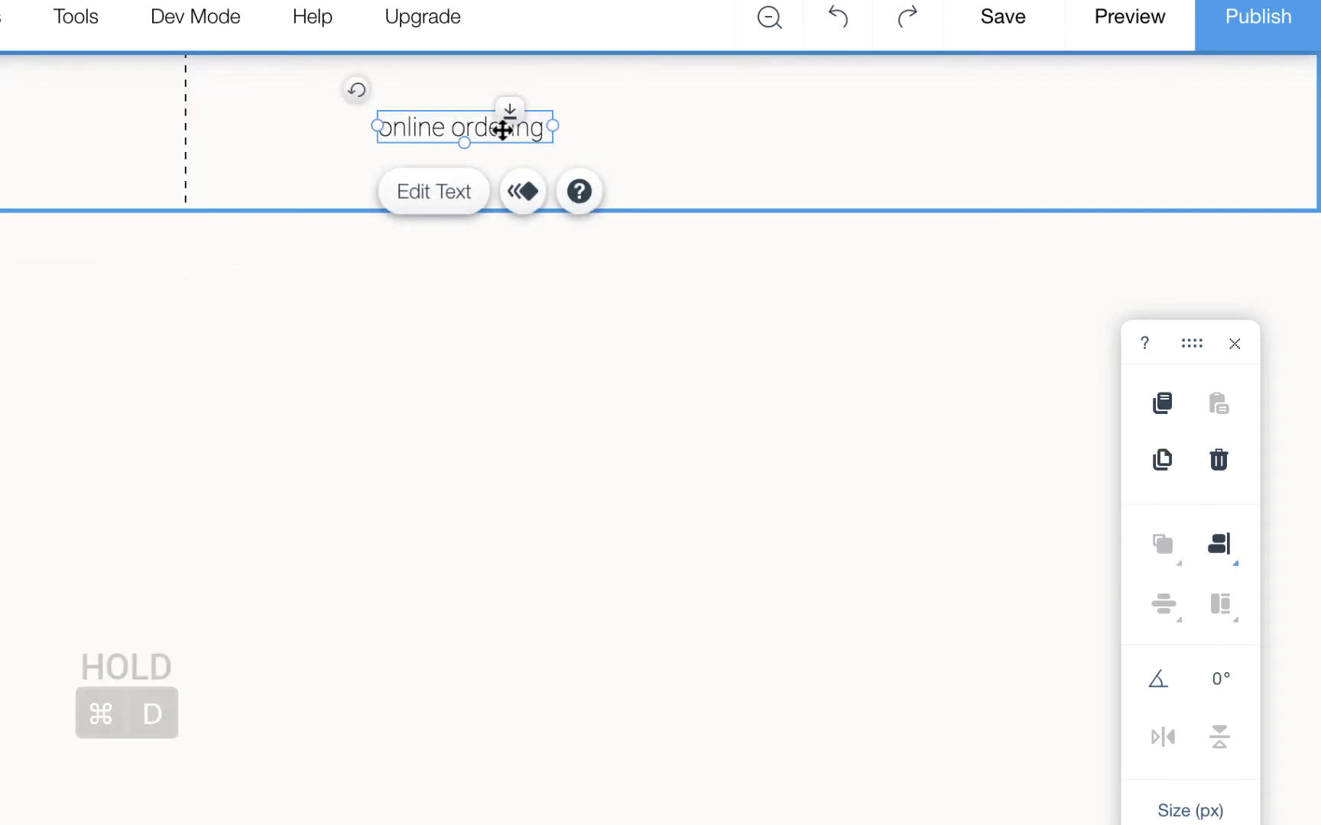
Duplicate the "online ordering" text three times and spread the copies in a row across the strip's wider column.
key(super+d)
key(super+d)
key(super+d)
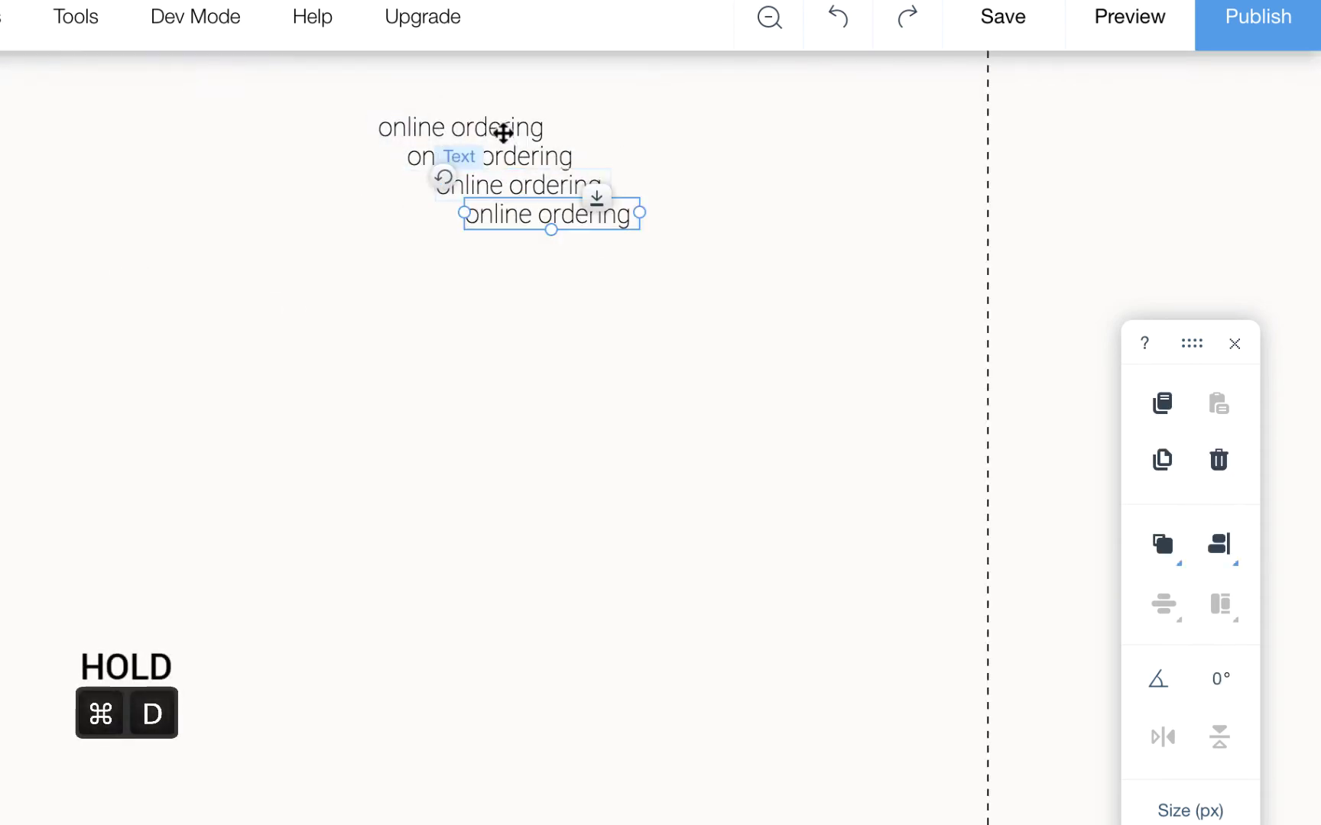
drag(523, 214, 754, 141)
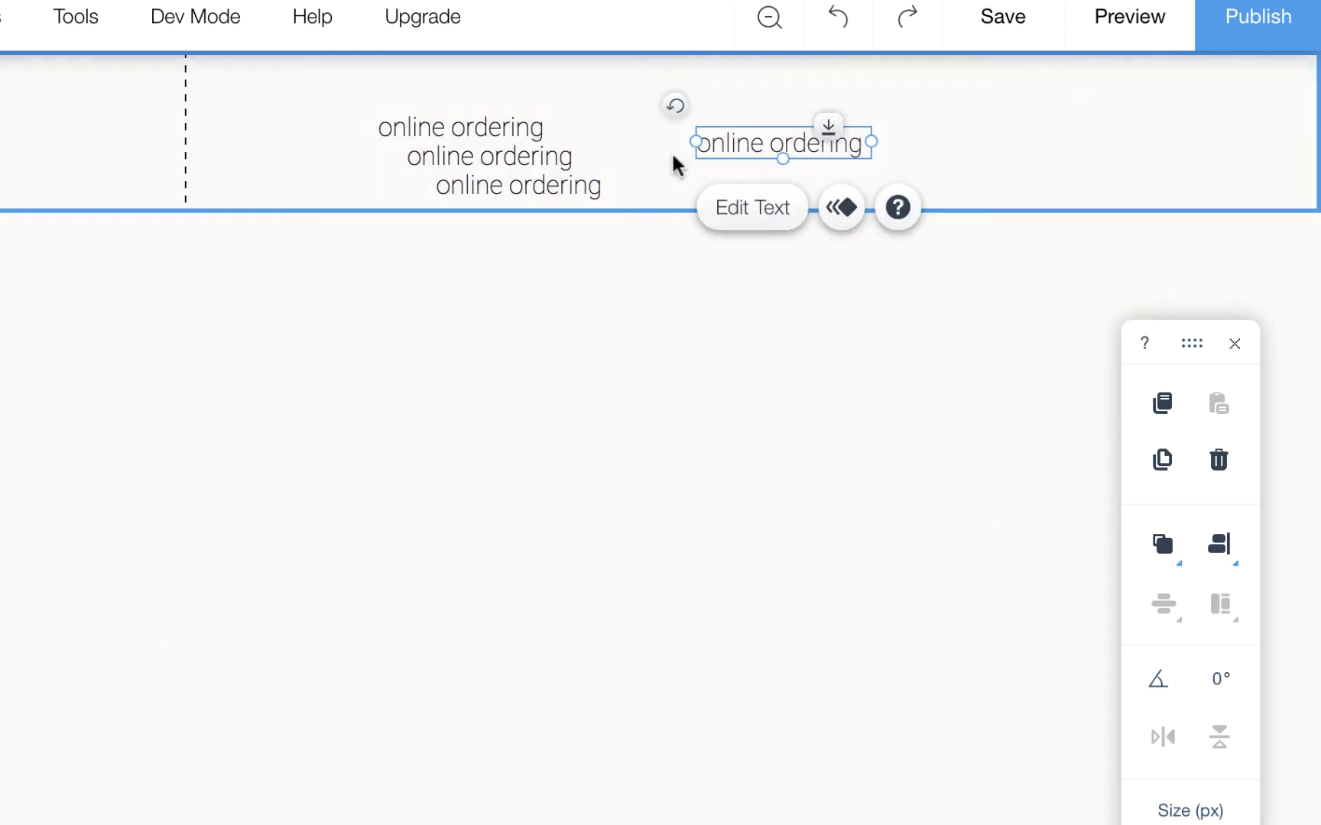
click(518, 183)
drag(518, 184, 660, 135)
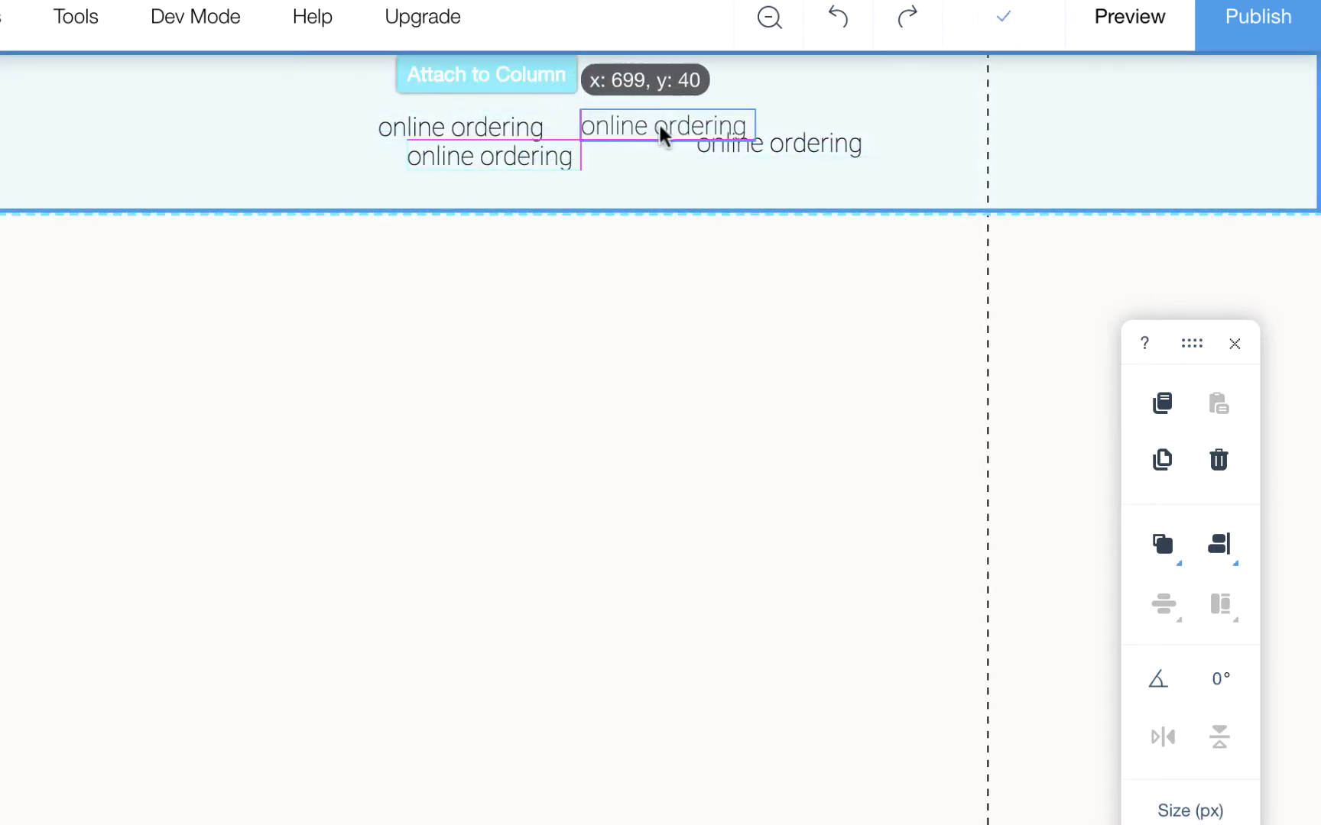
drag(829, 145, 1015, 127)
drag(551, 160, 899, 138)
Change the second text in the row to "weekly specials" and the third to "jobs".
double_click(675, 130)
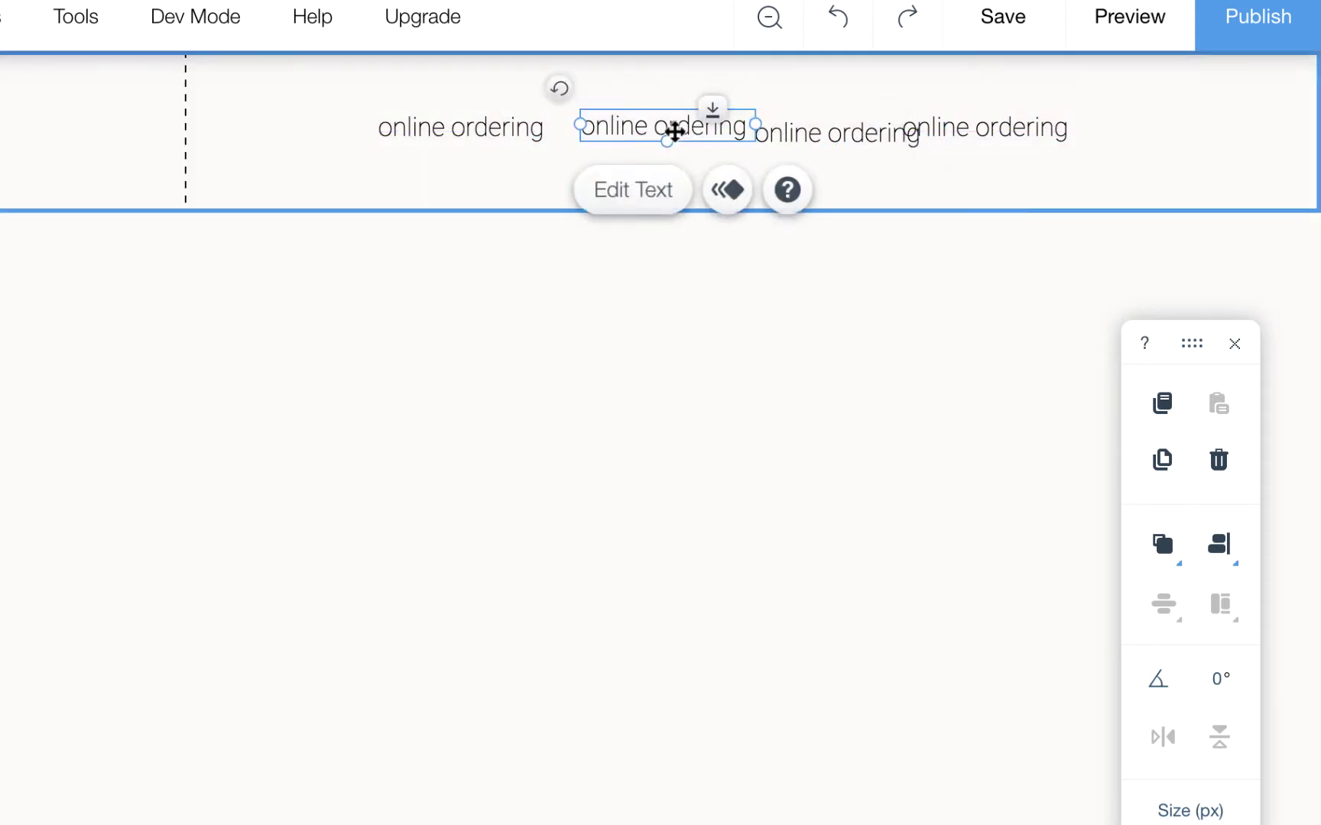
text(weekly specials)
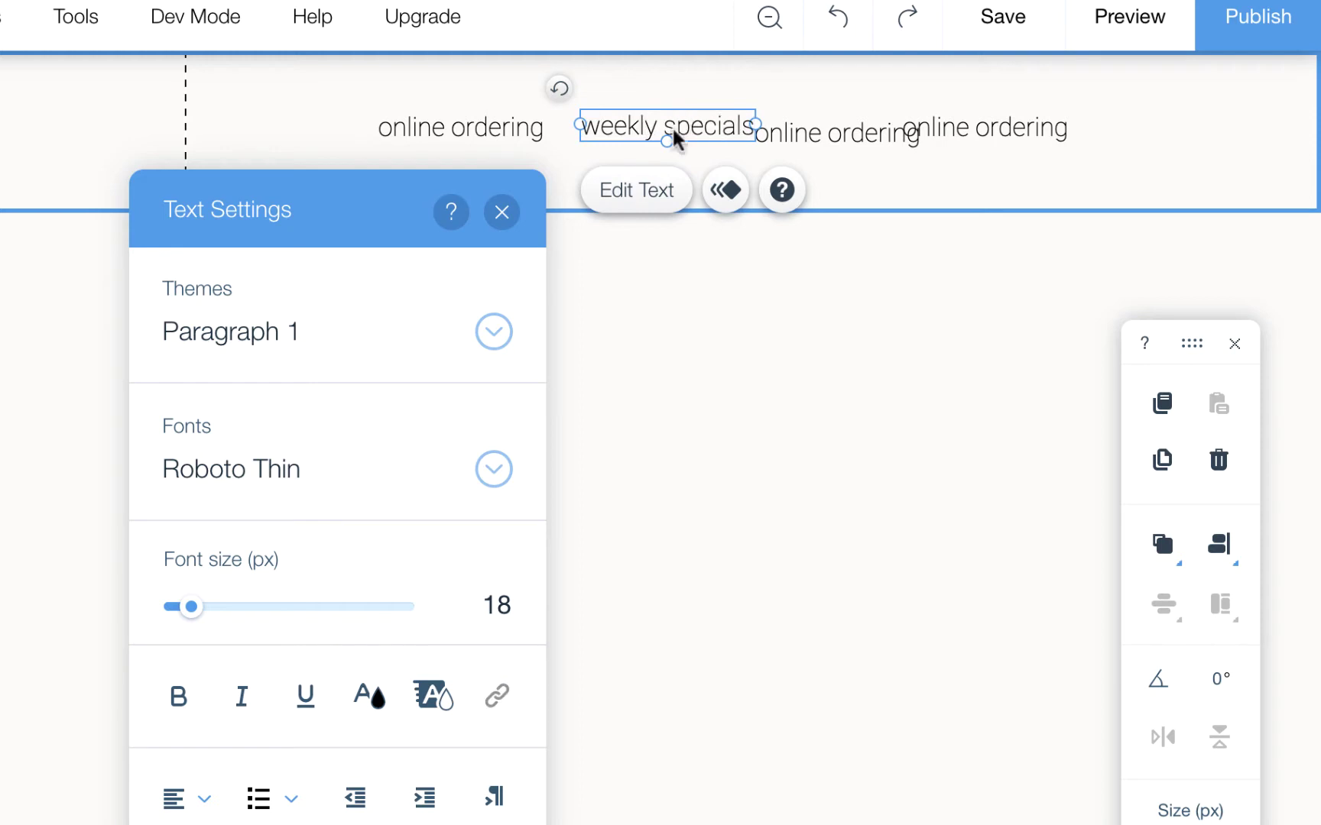
click(875, 168)
click(876, 133)
double_click(878, 133)
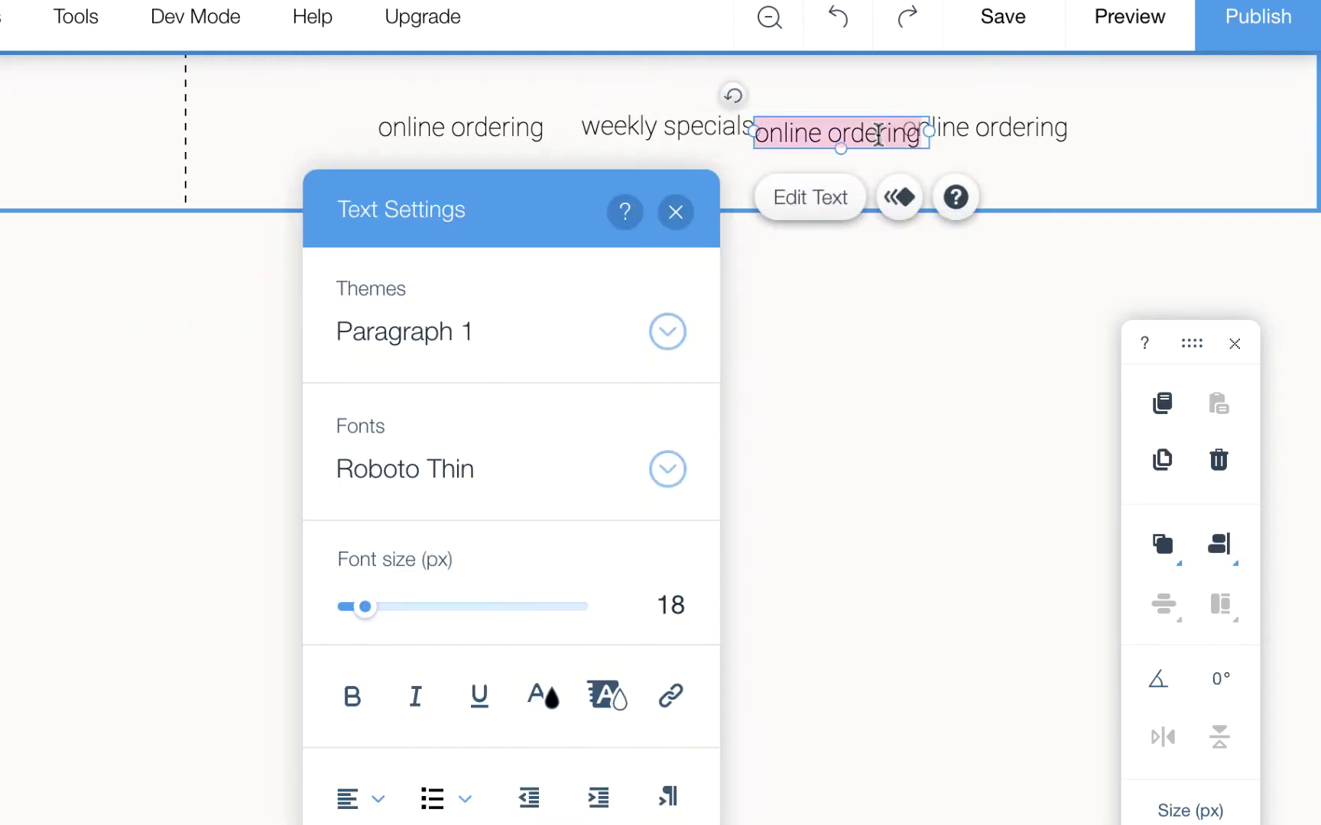
text(jobs)
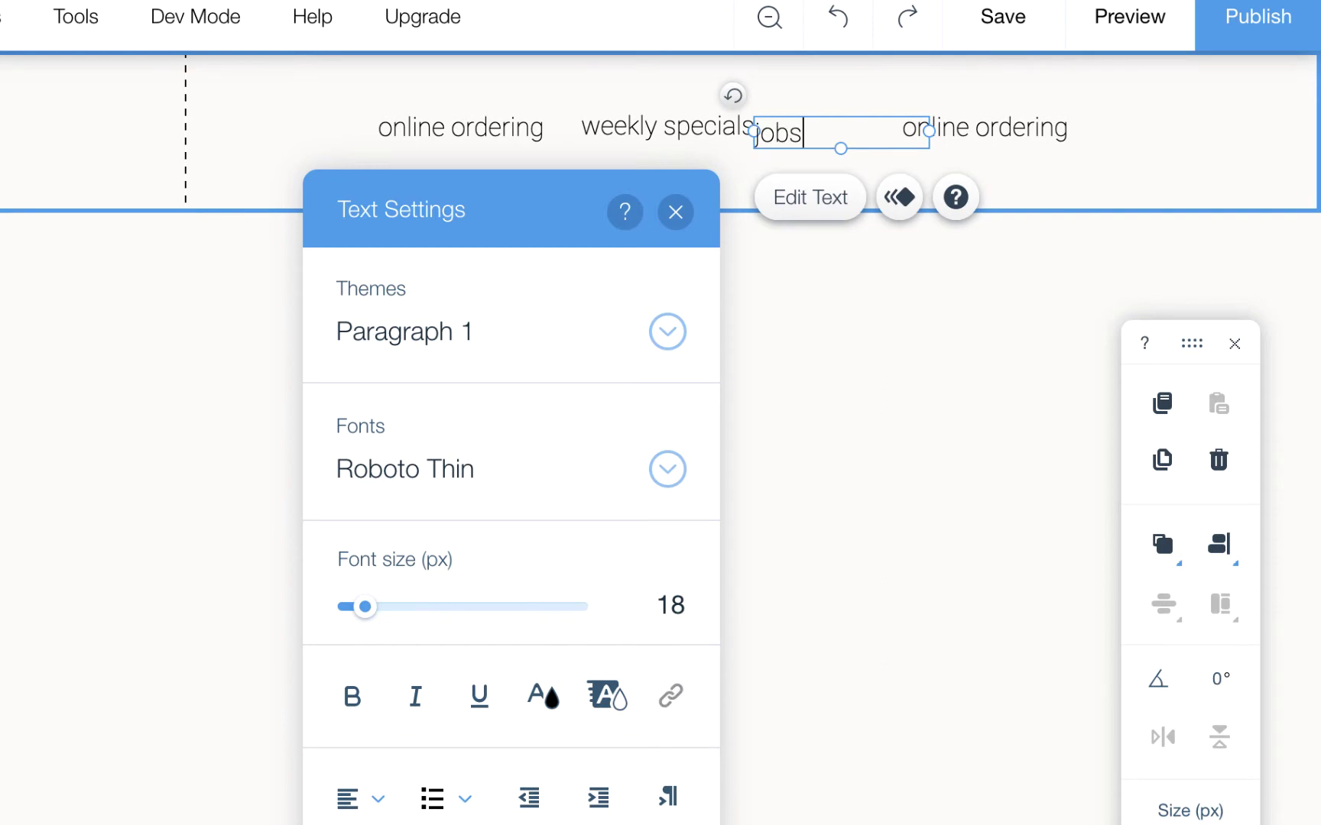
scroll(878, 135, down, 2)
scroll(918, 144, up, 2)
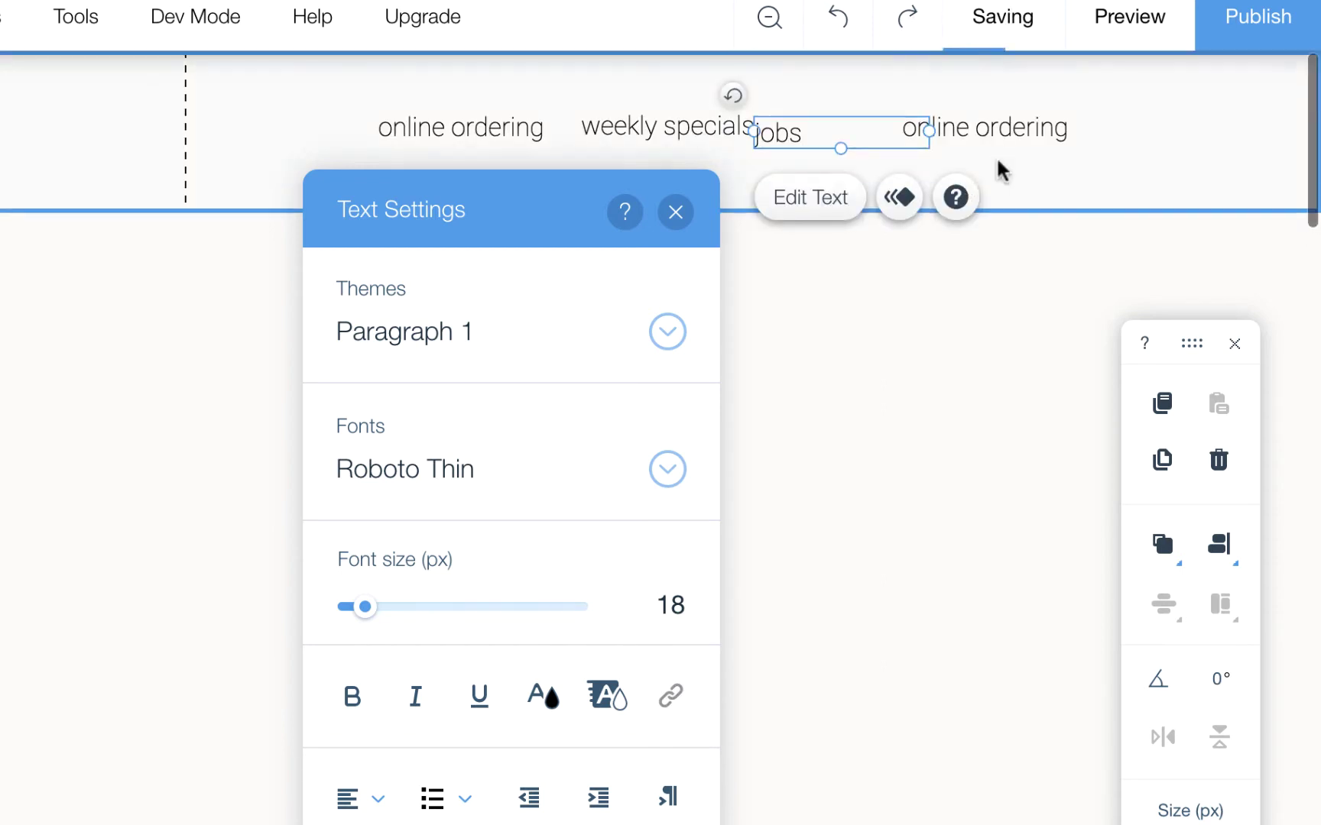
Narrow the "jobs" text box and swap its place in the row with the last "online ordering" copy.
click(1001, 170)
click(840, 135)
drag(928, 133, 1106, 139)
drag(996, 133, 881, 133)
Change the third text to "about co·op" in a narrower text box and bring "jobs" close beside it.
double_click(881, 133)
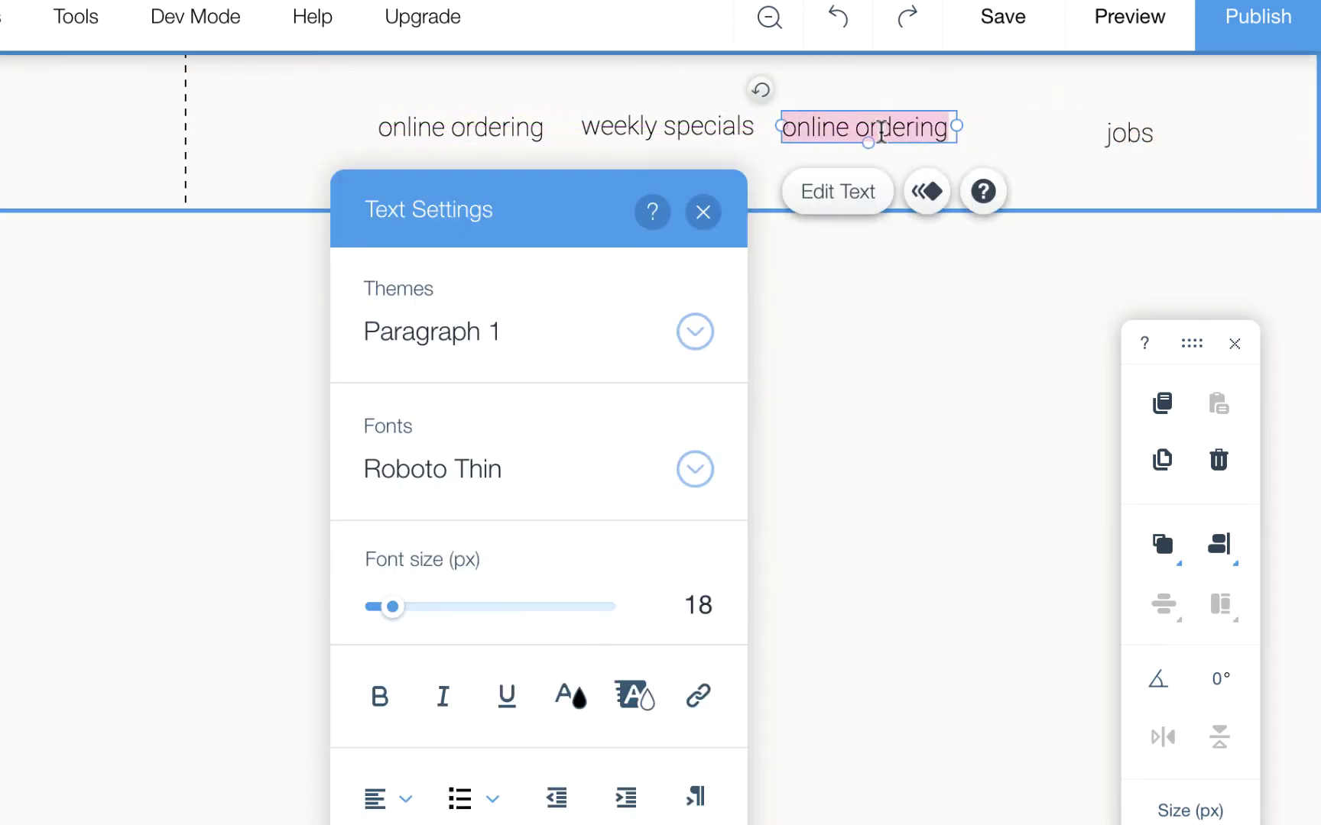
text(about co-op)
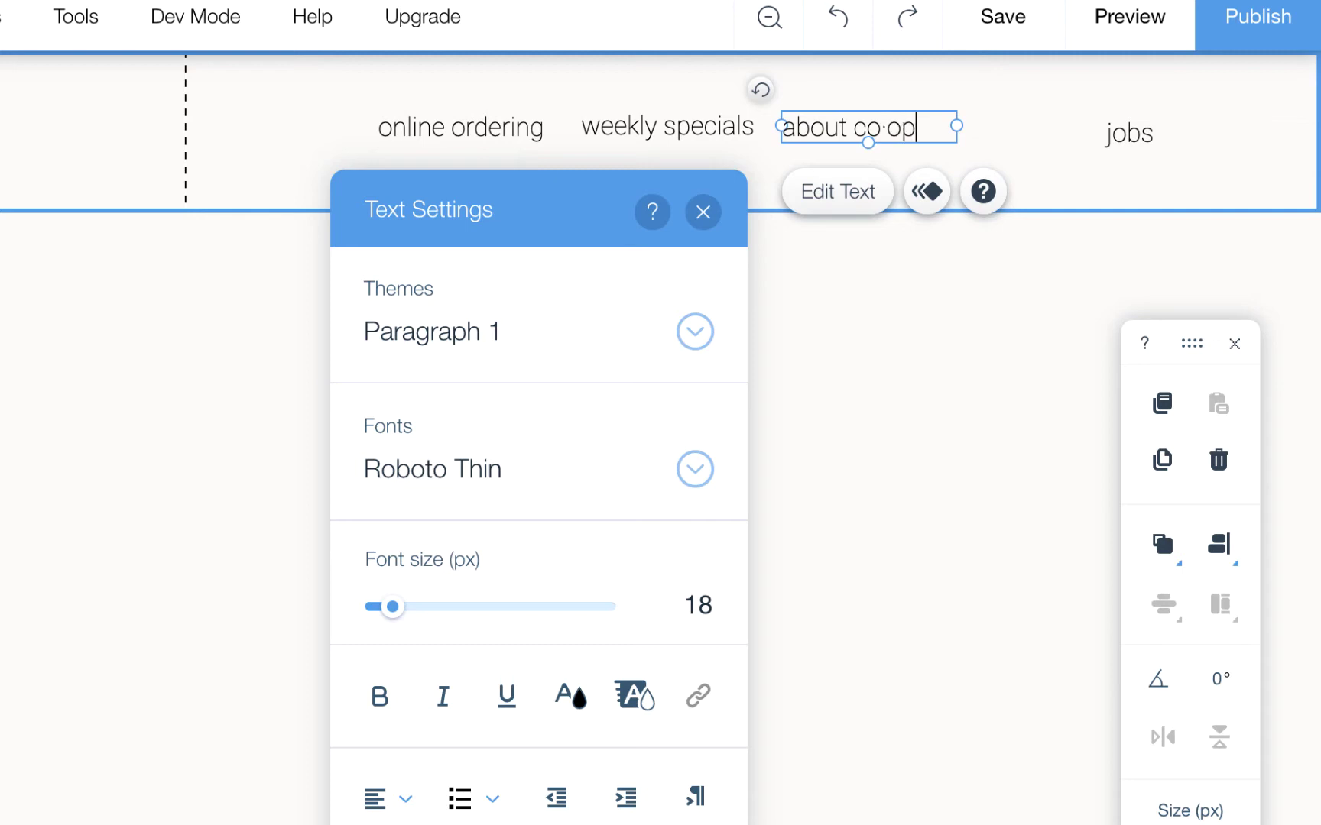
click(1008, 127)
click(952, 125)
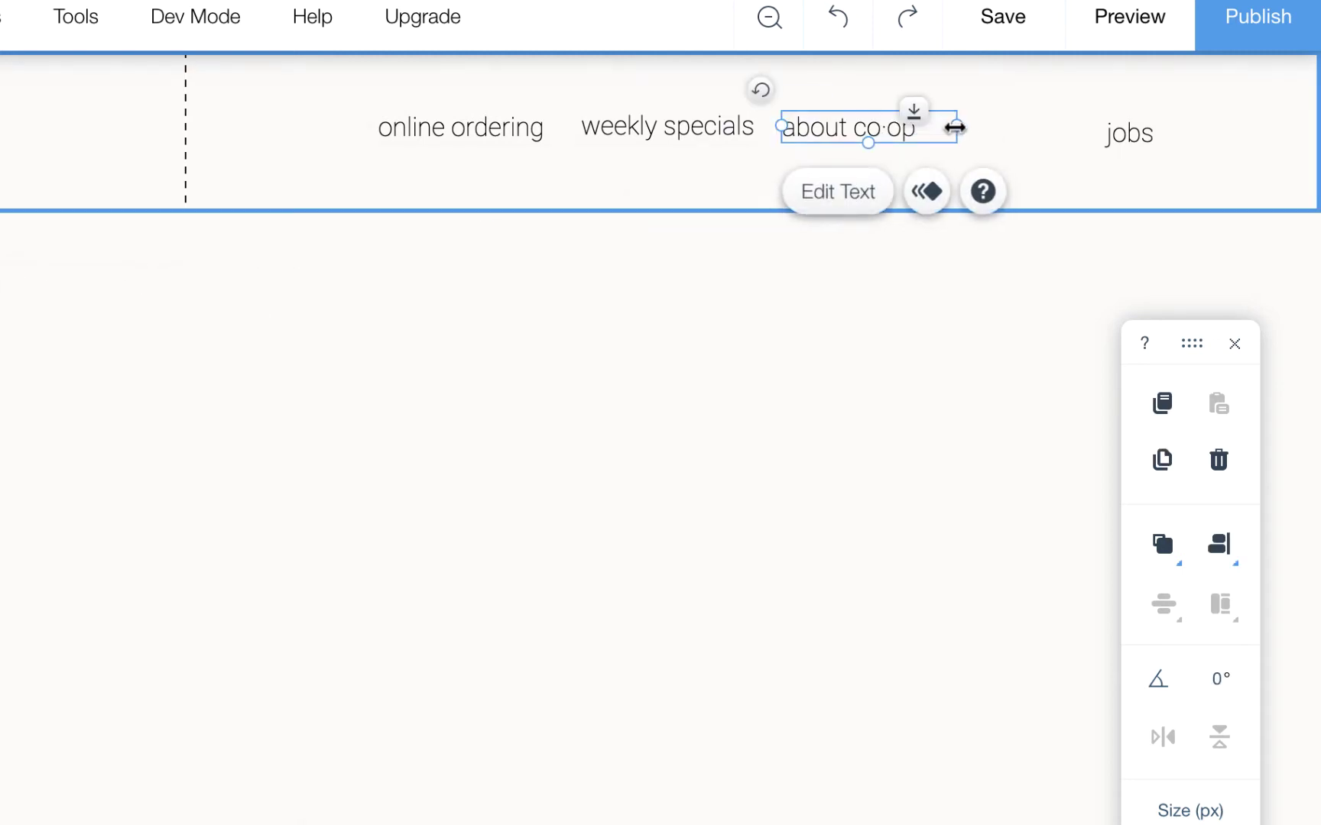
drag(954, 125, 922, 127)
click(1040, 157)
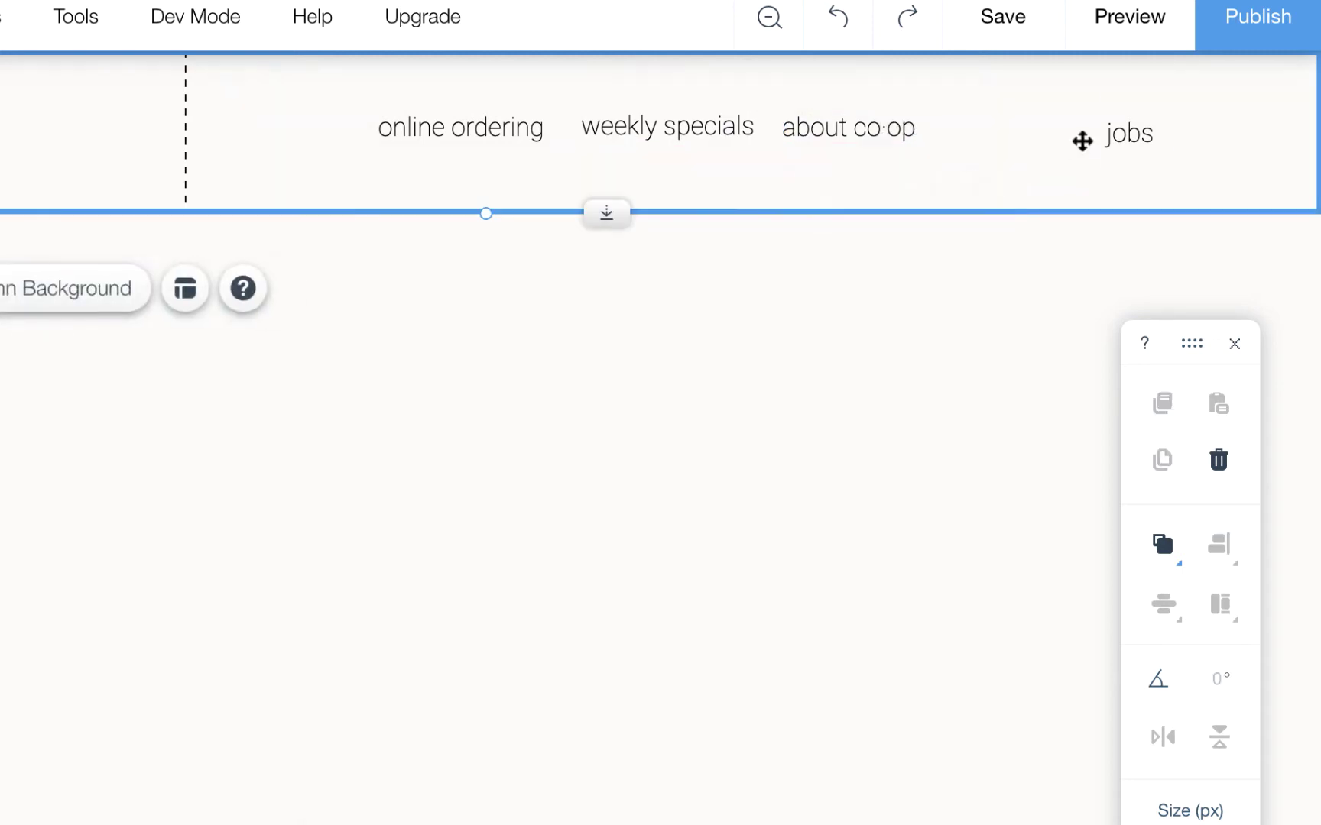
drag(1127, 138, 977, 134)
click(1158, 146)
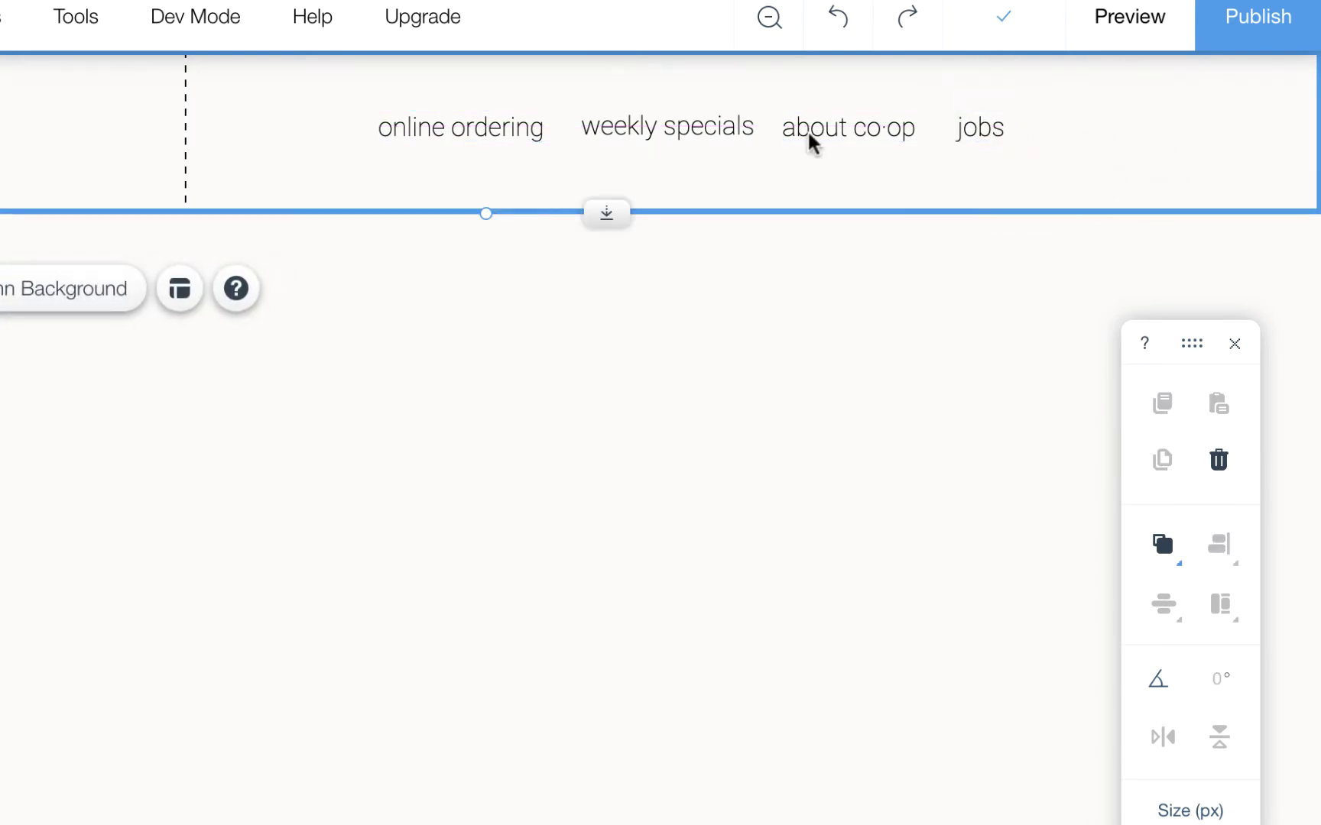
Distribute the four menu texts evenly in the horizontal direction and align them to their vertical middle.
shift+click(463, 132)
shift+click(631, 133)
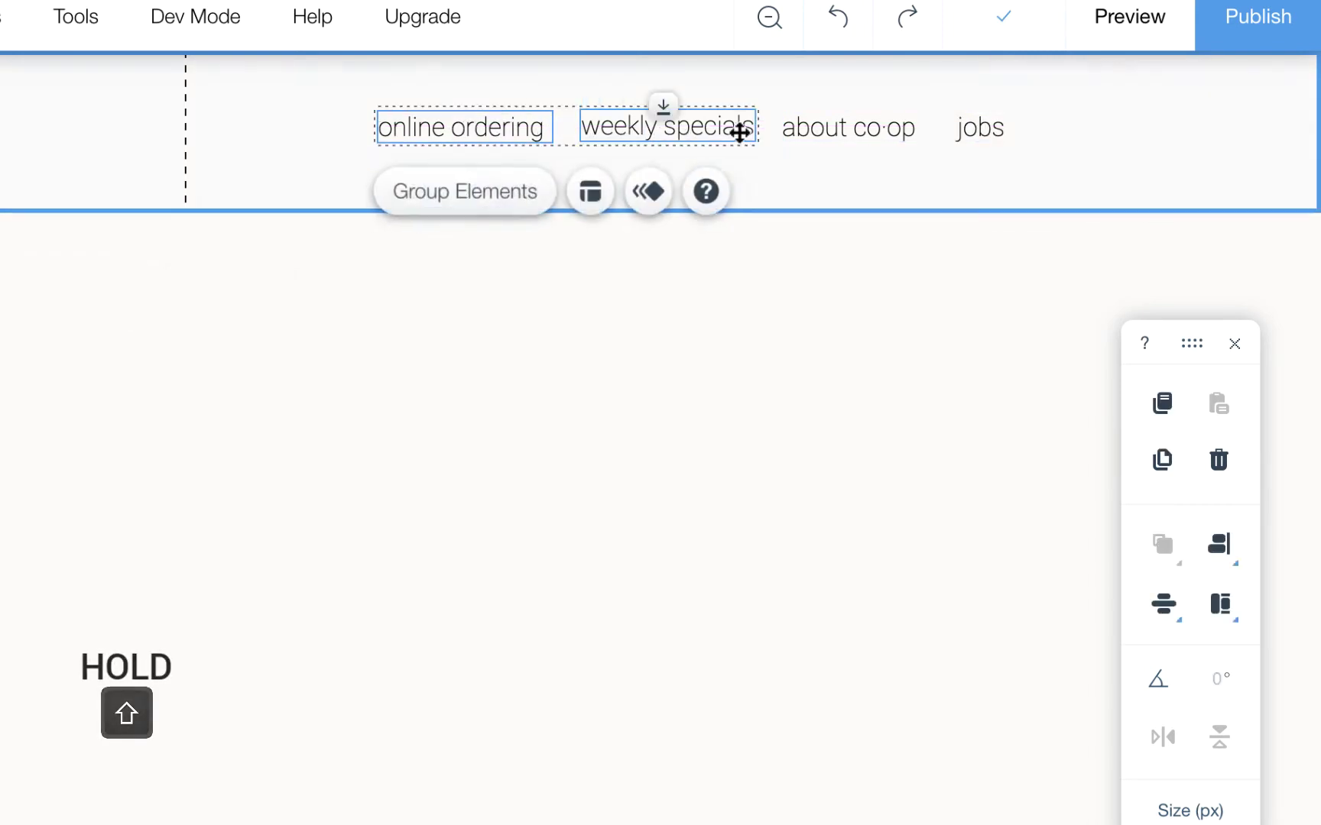
shift+click(832, 133)
shift+click(978, 133)
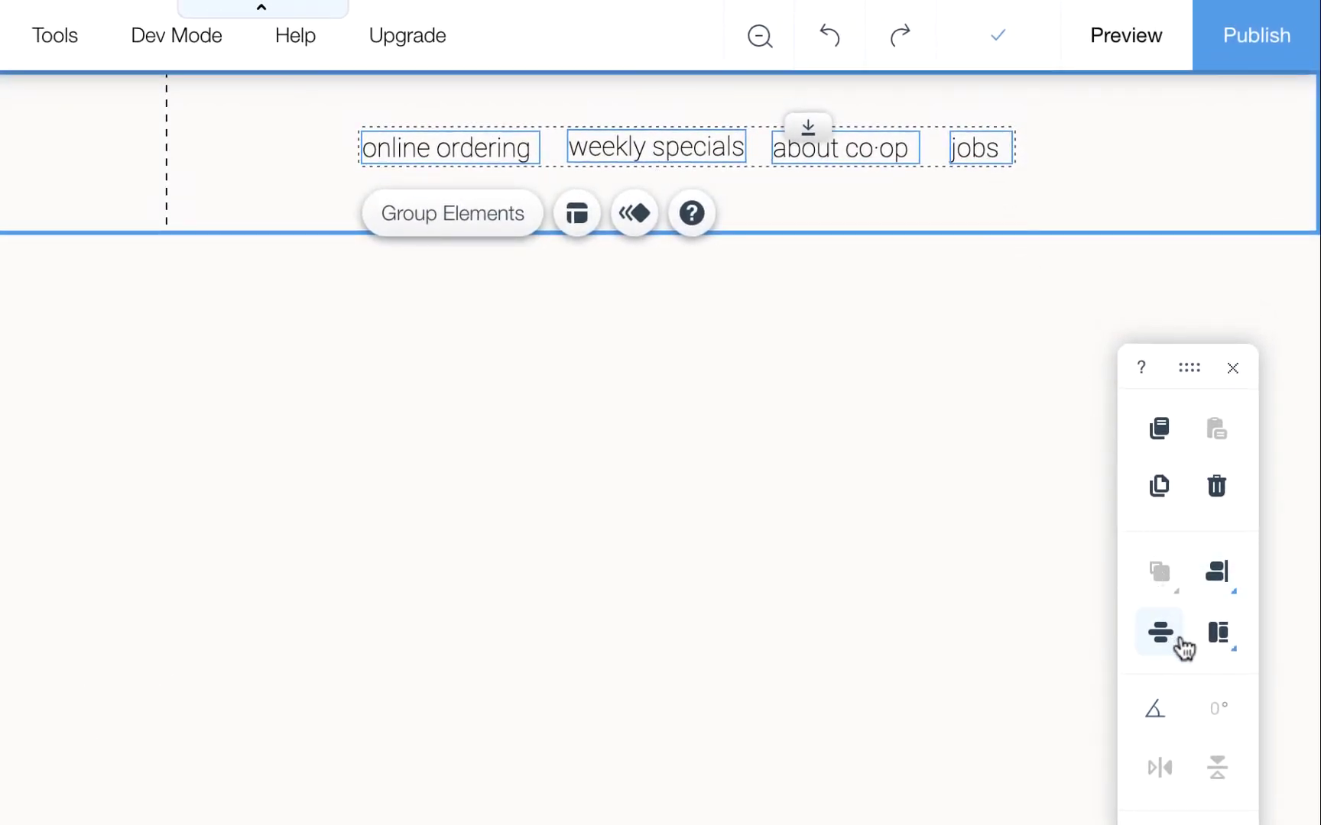
click(1179, 640)
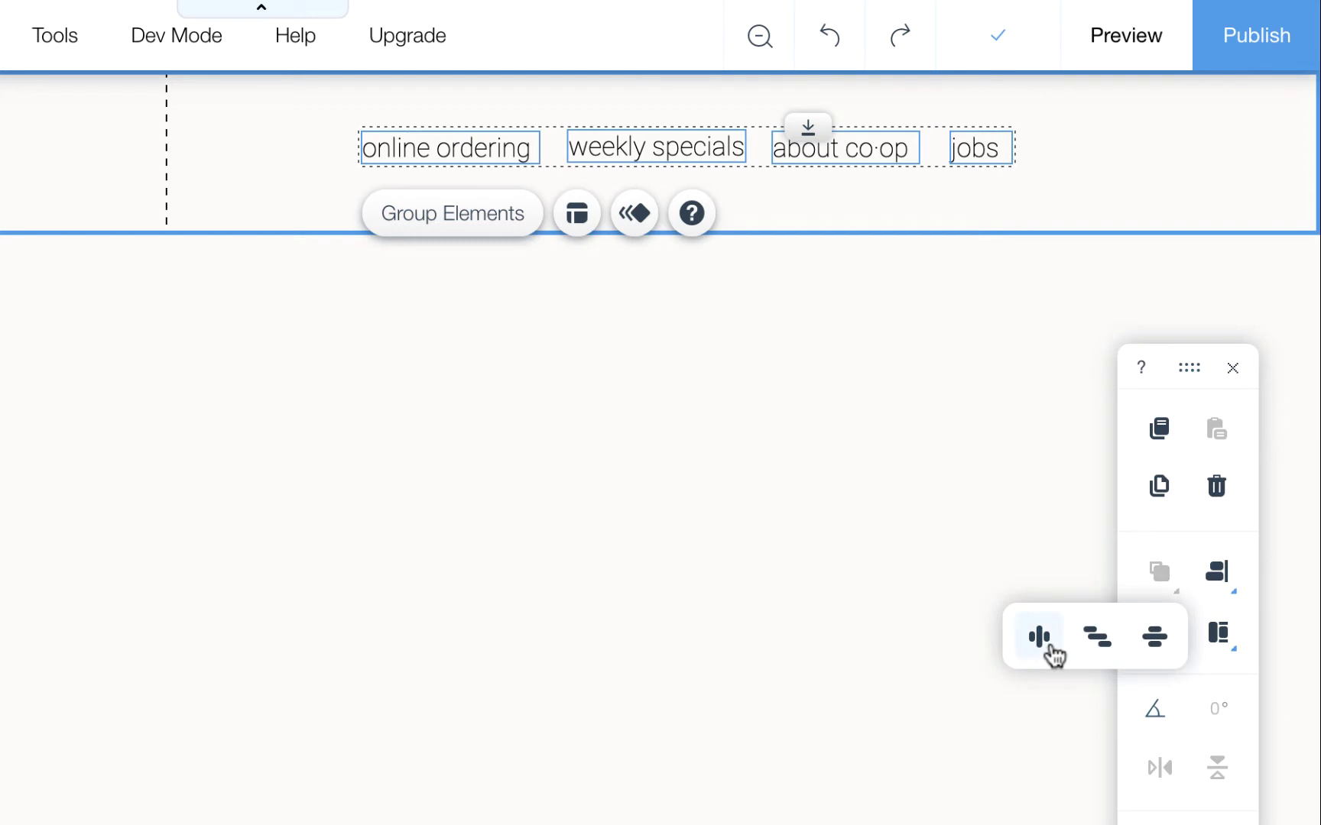
click(1052, 651)
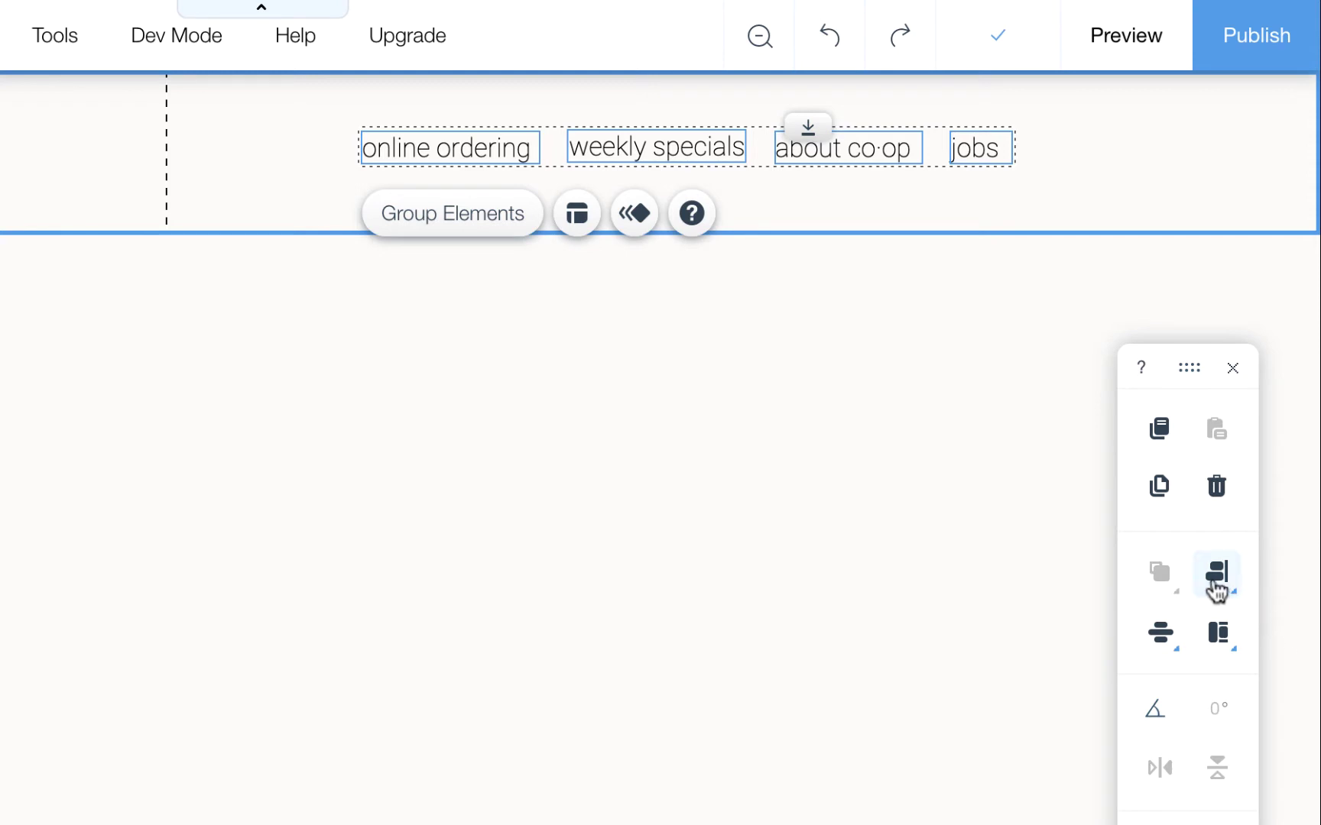
click(1215, 590)
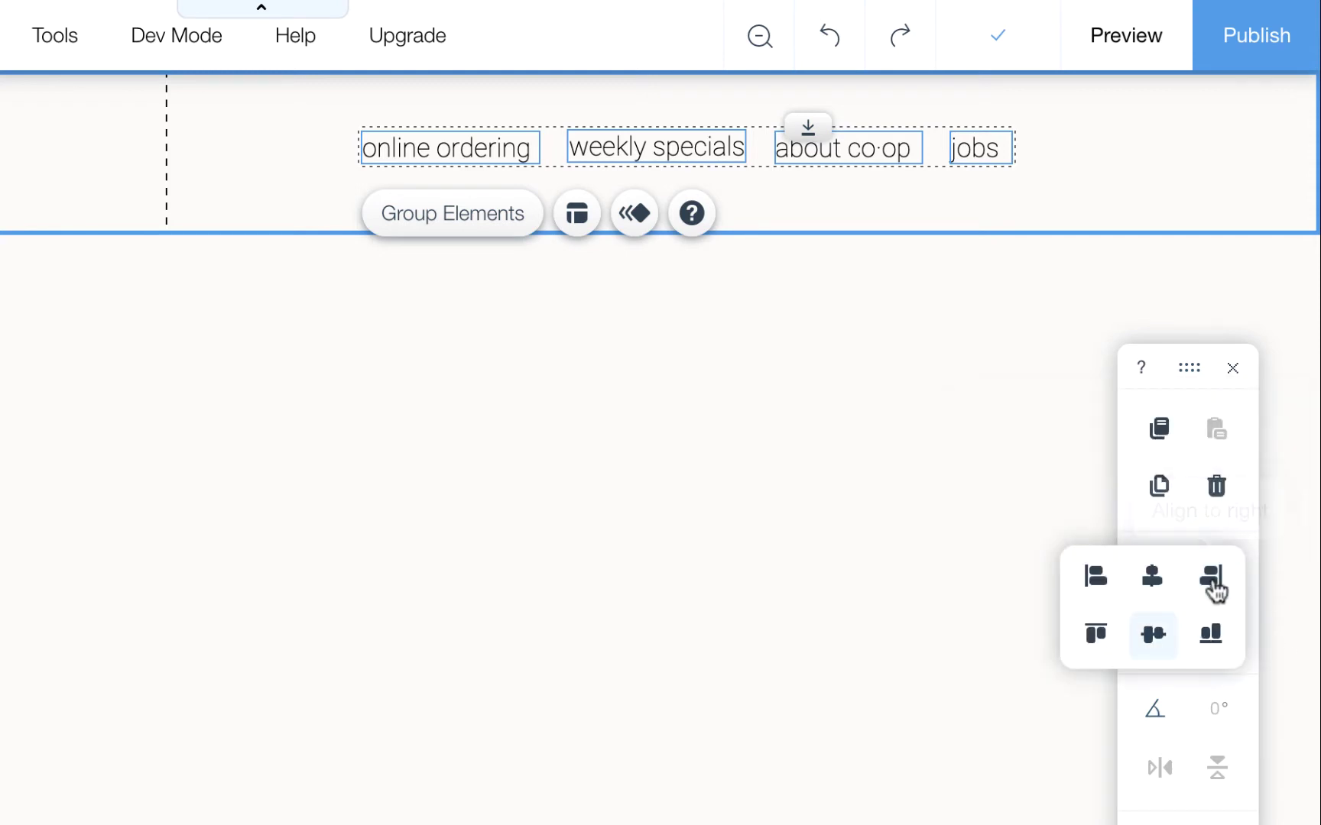
click(1161, 646)
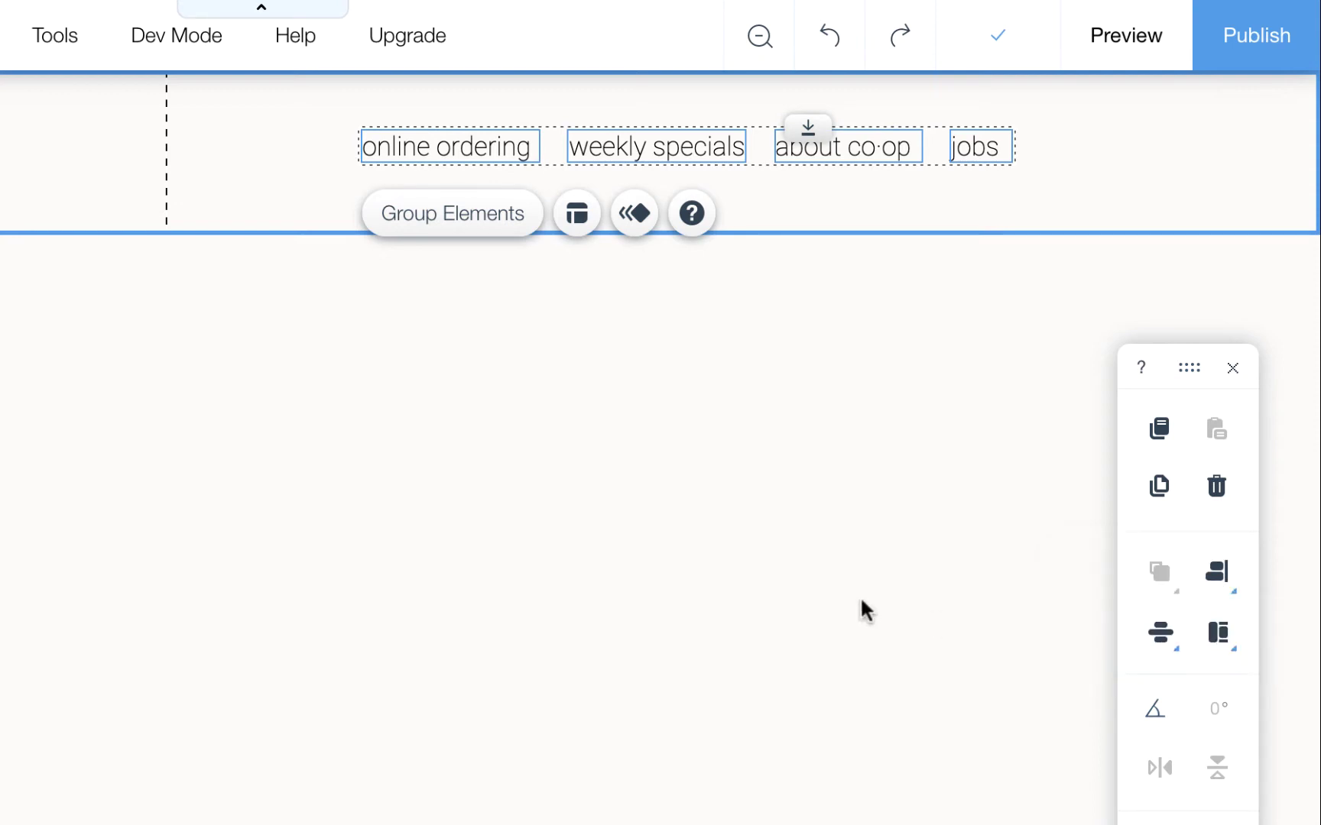
Group the four menu texts and move the group to the right end of the strip's wider column.
click(481, 217)
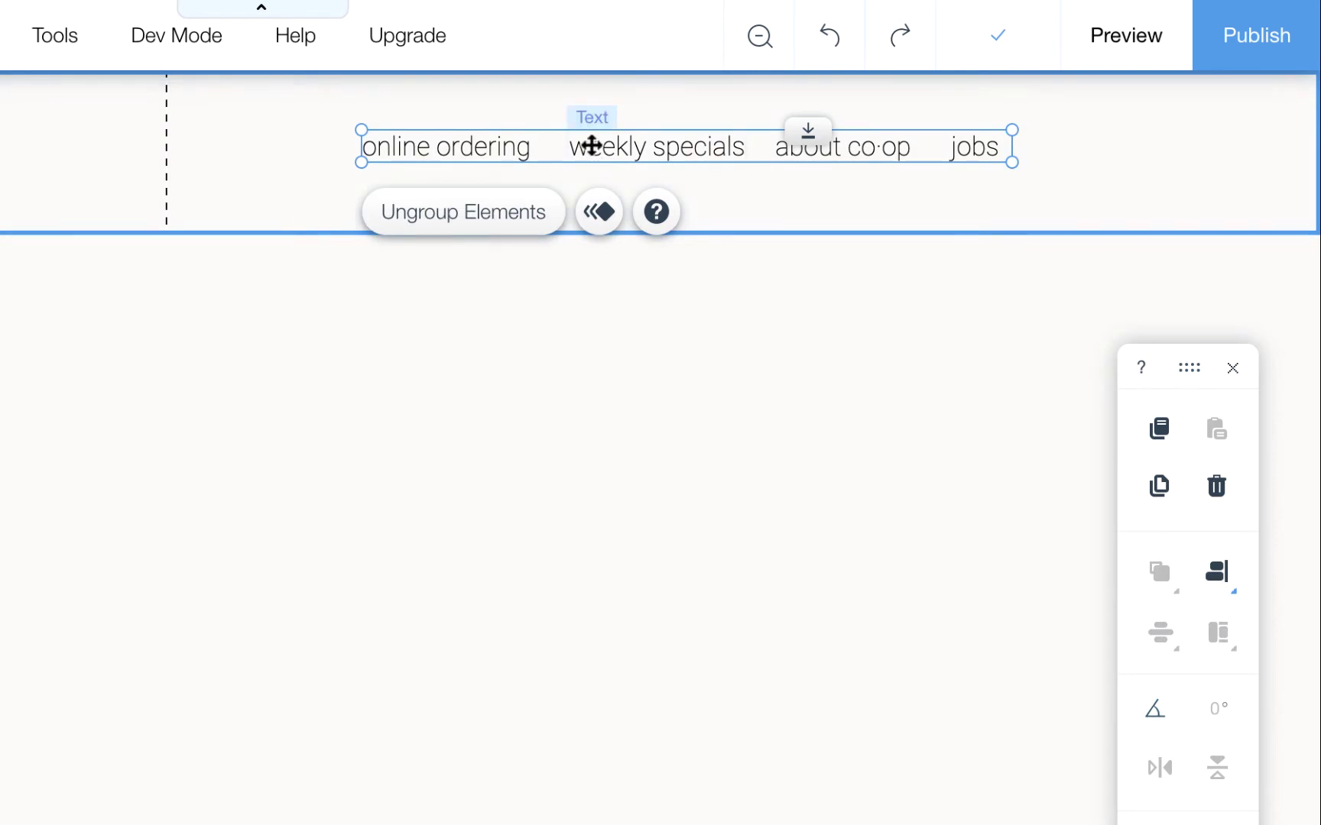
drag(592, 146, 875, 154)
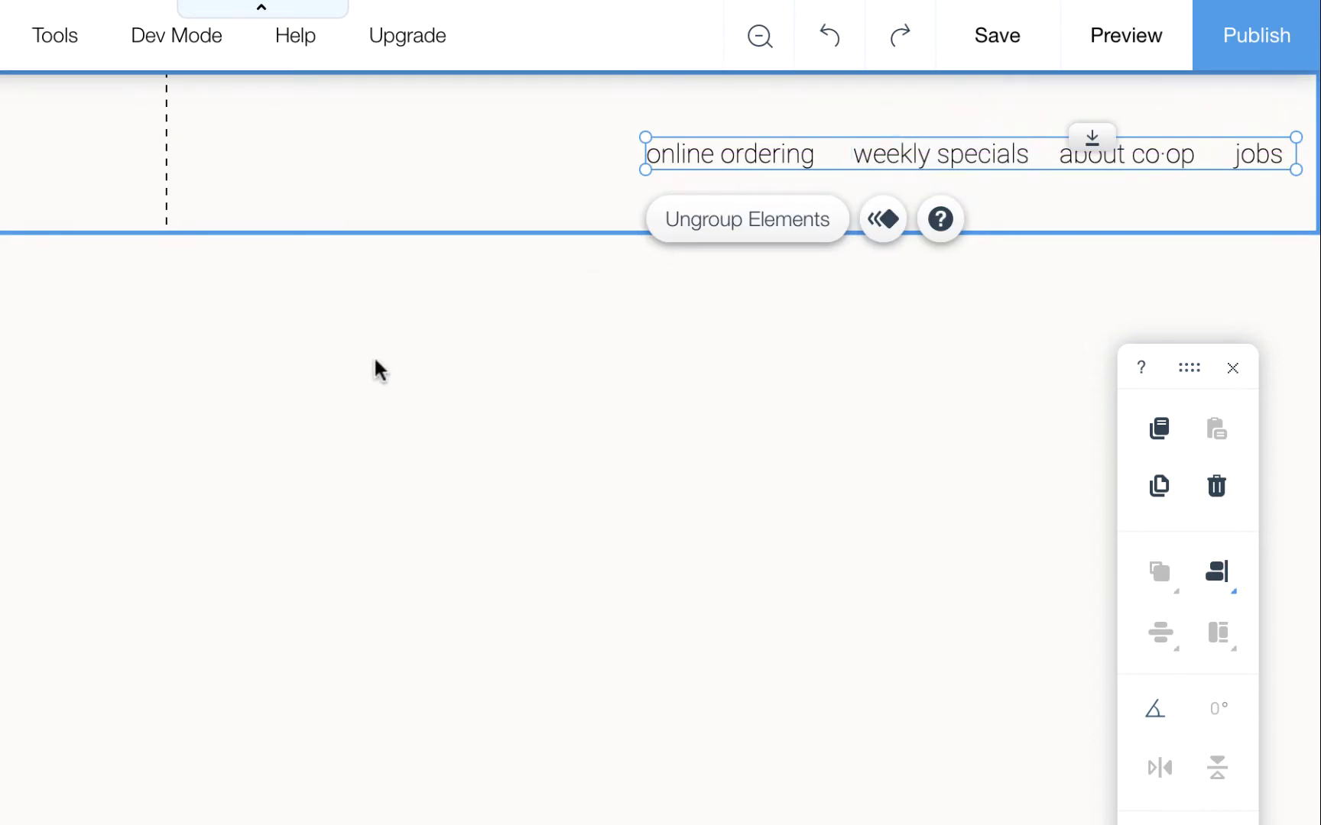
click(376, 360)
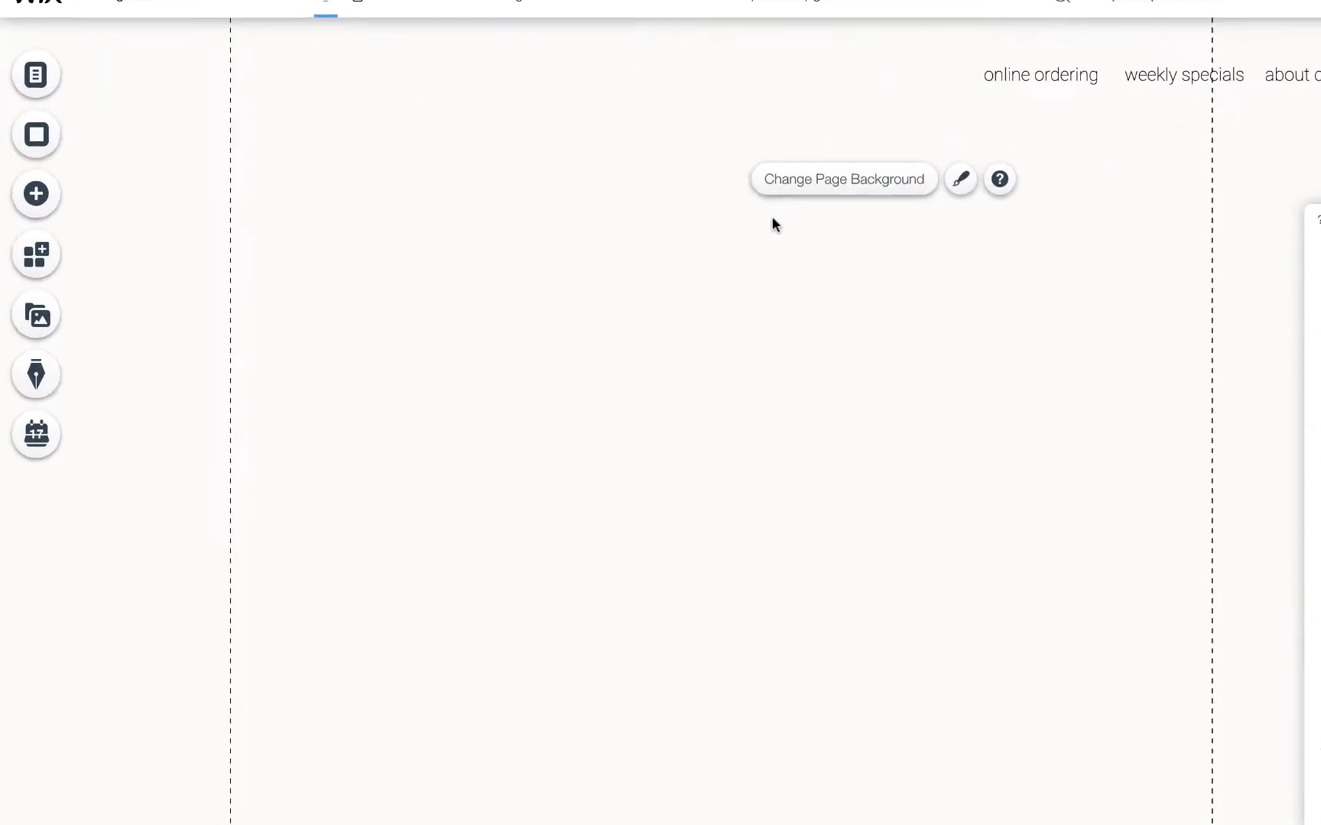
Add the image Logo-min.png from the site files to the page.
click(41, 316)
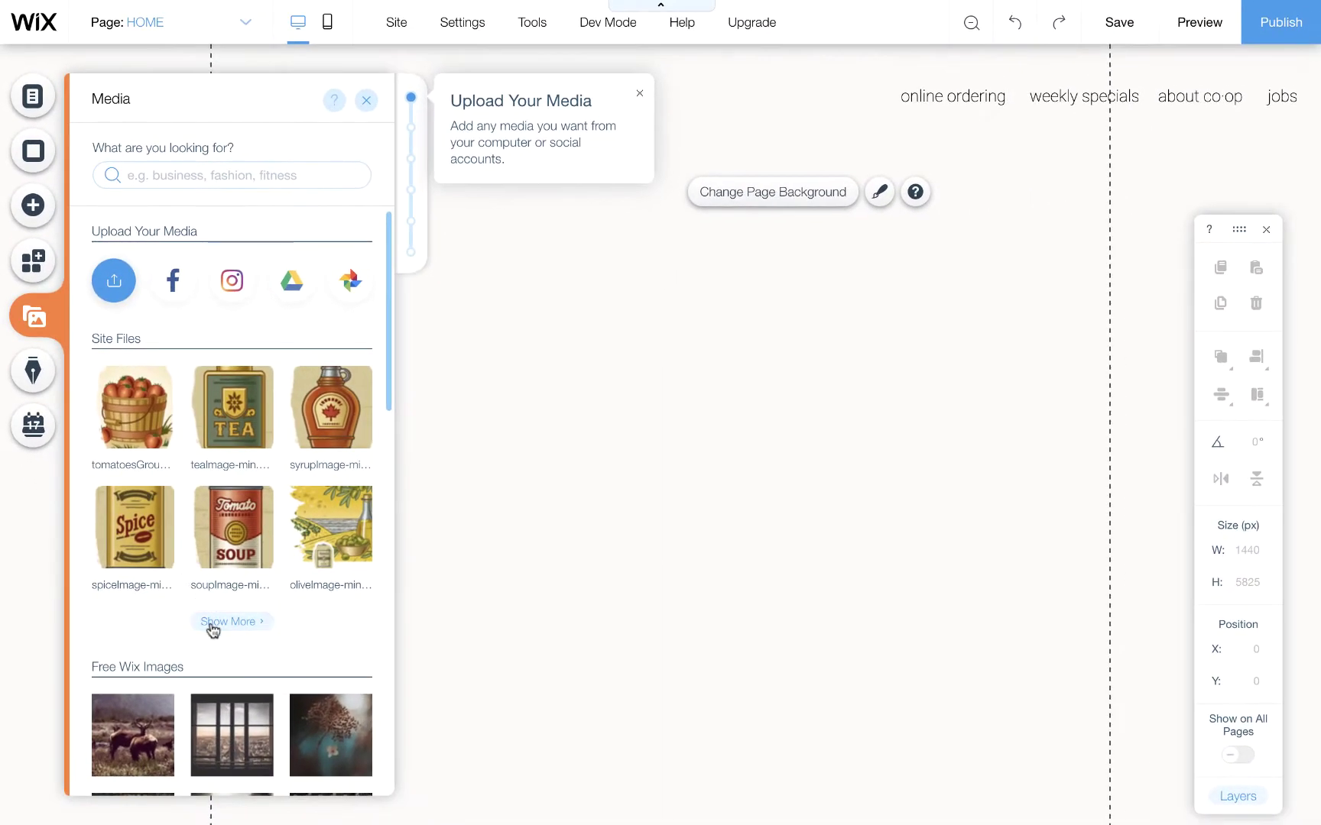
click(209, 622)
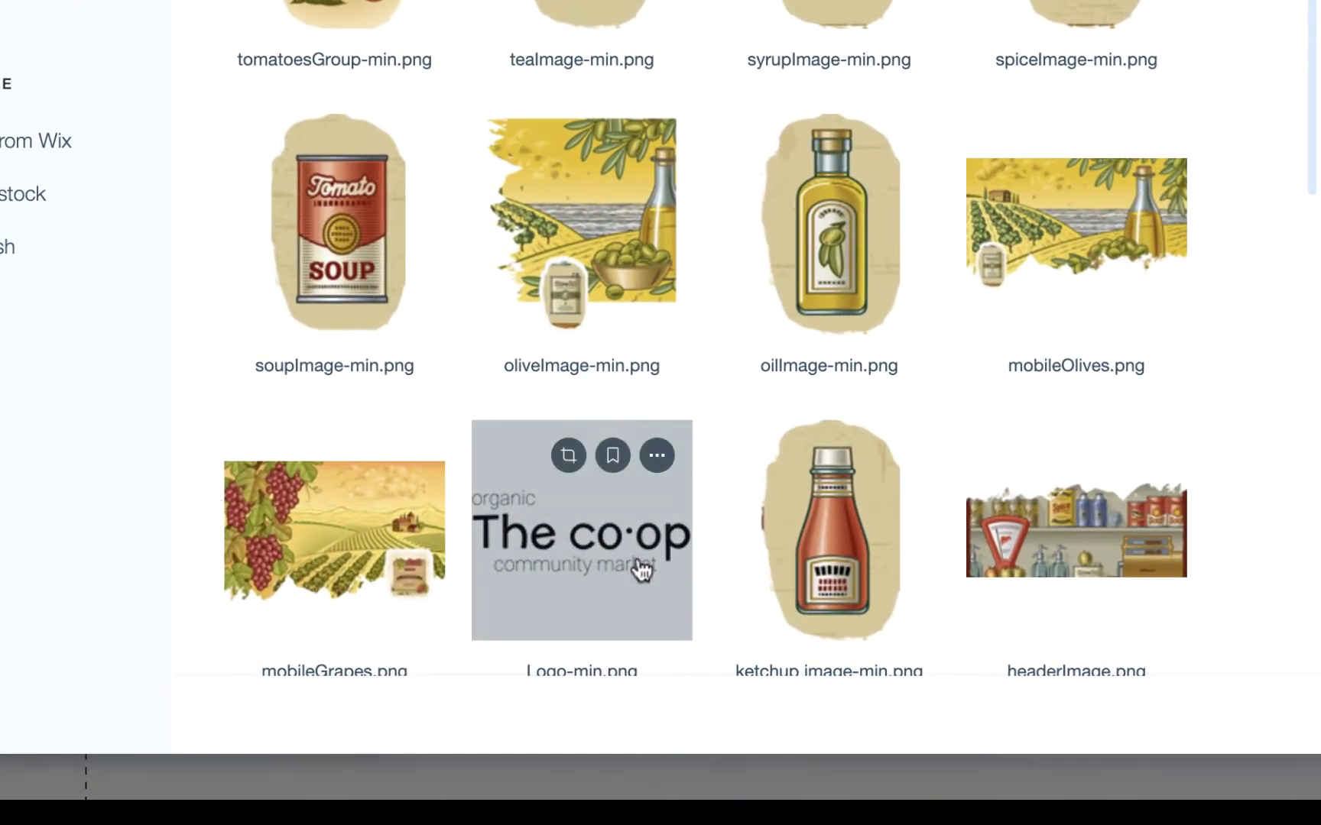
click(640, 569)
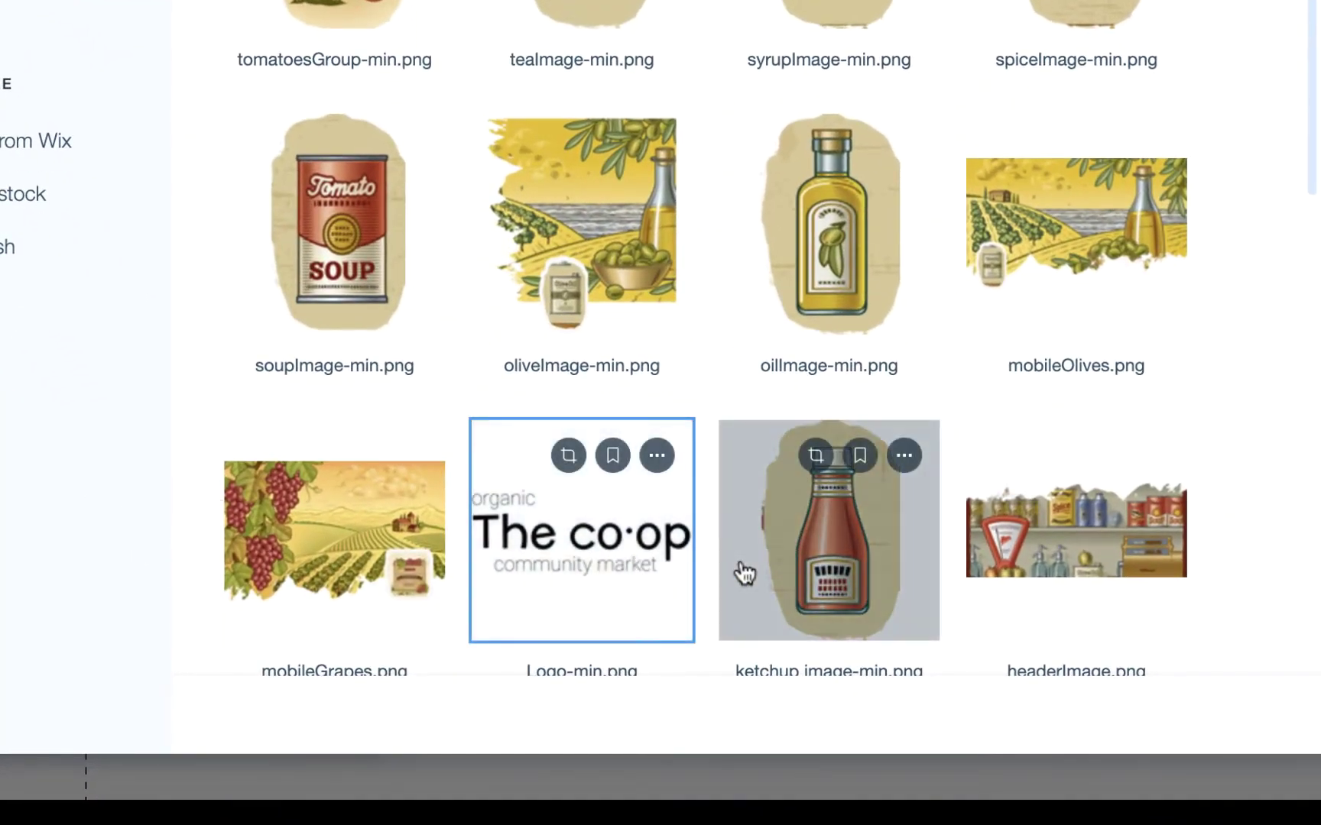
scroll(713, 589, down, 5)
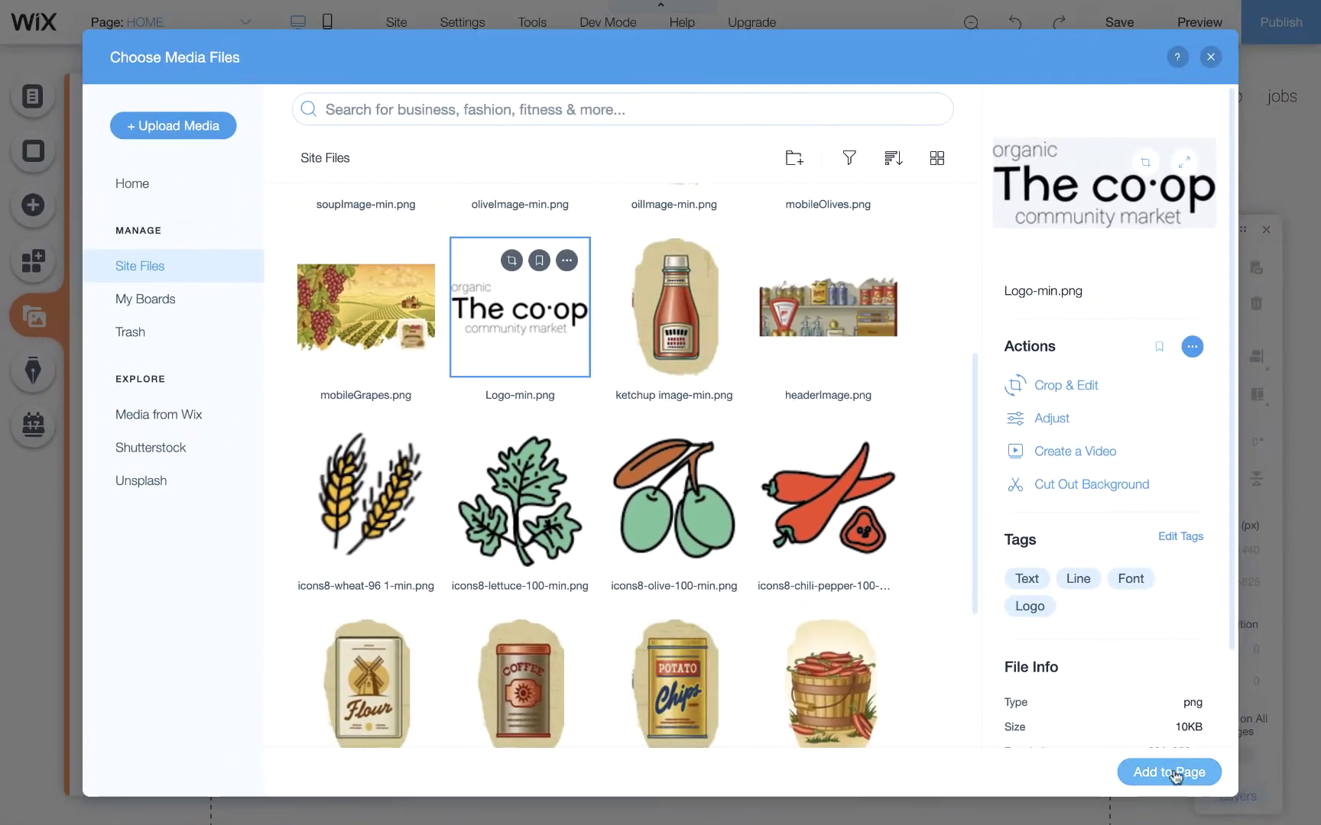
click(1195, 770)
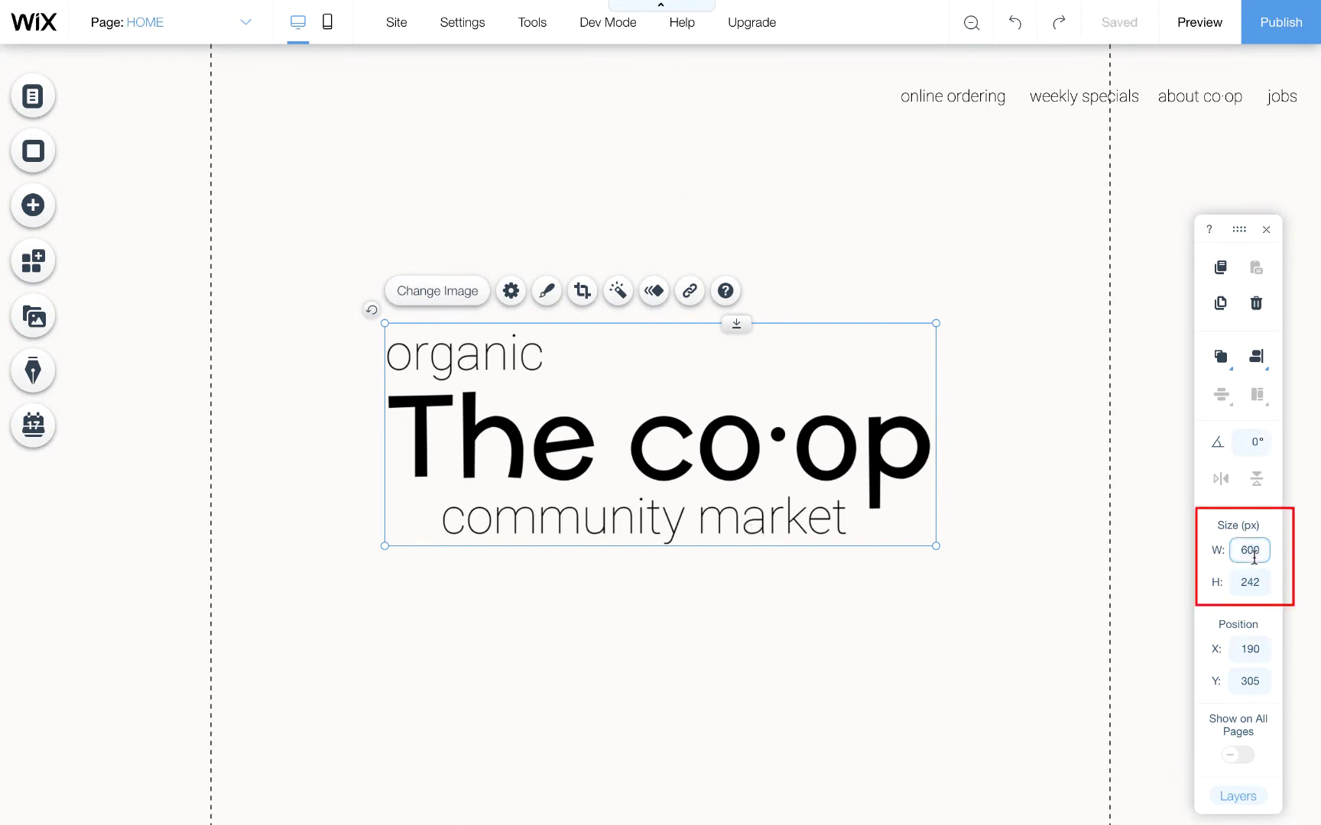
Resize the logo to 178 by 72 px and move it into the header strip's narrower column.
key(Tab)
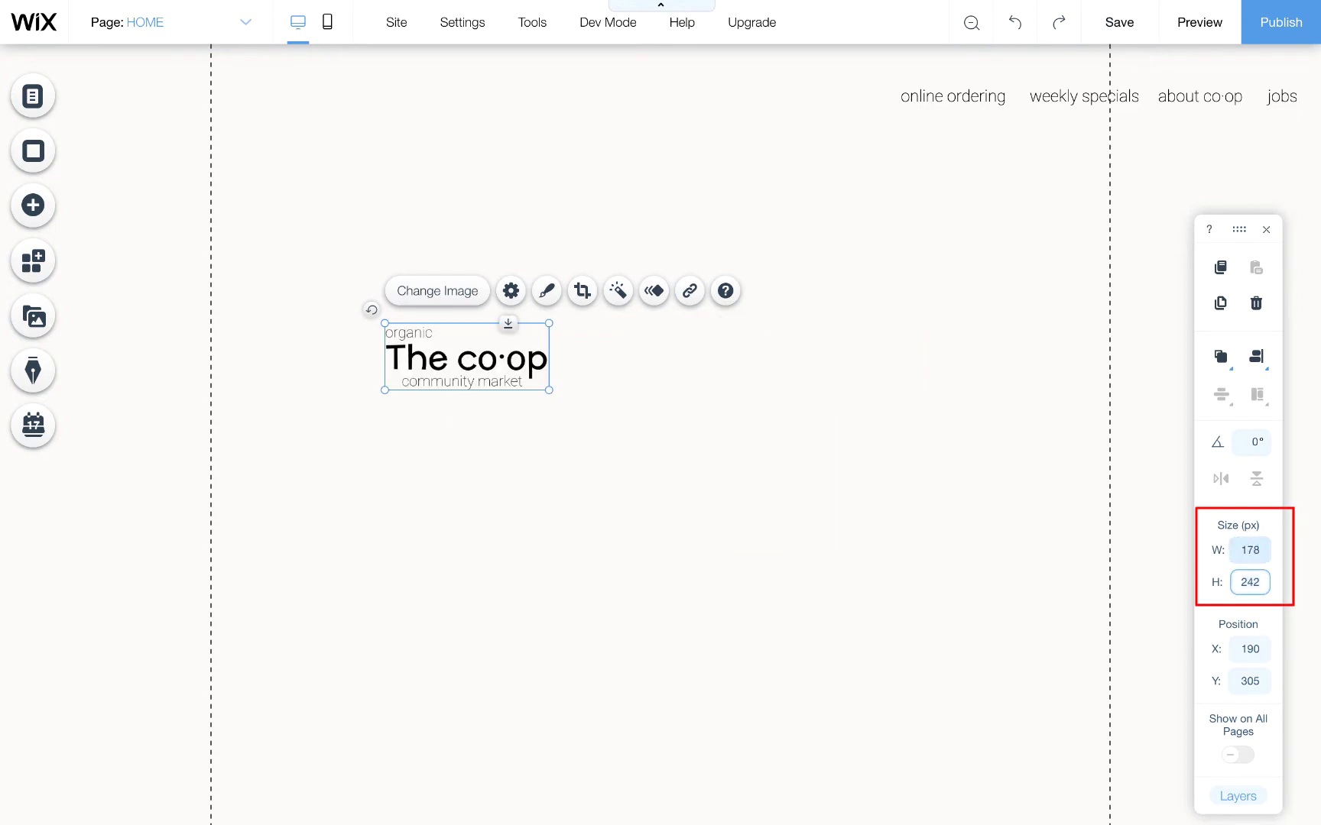
text(72)
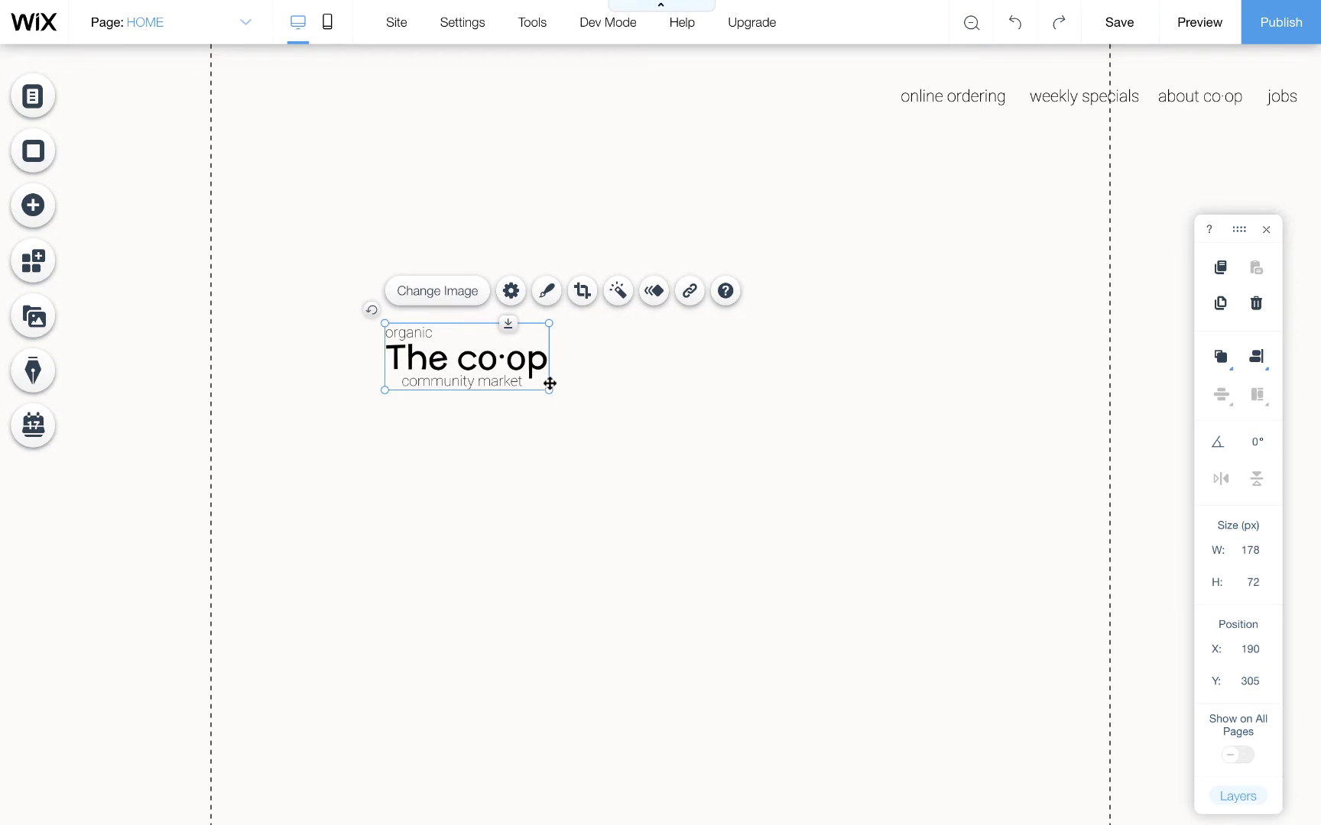
drag(498, 370, 154, 108)
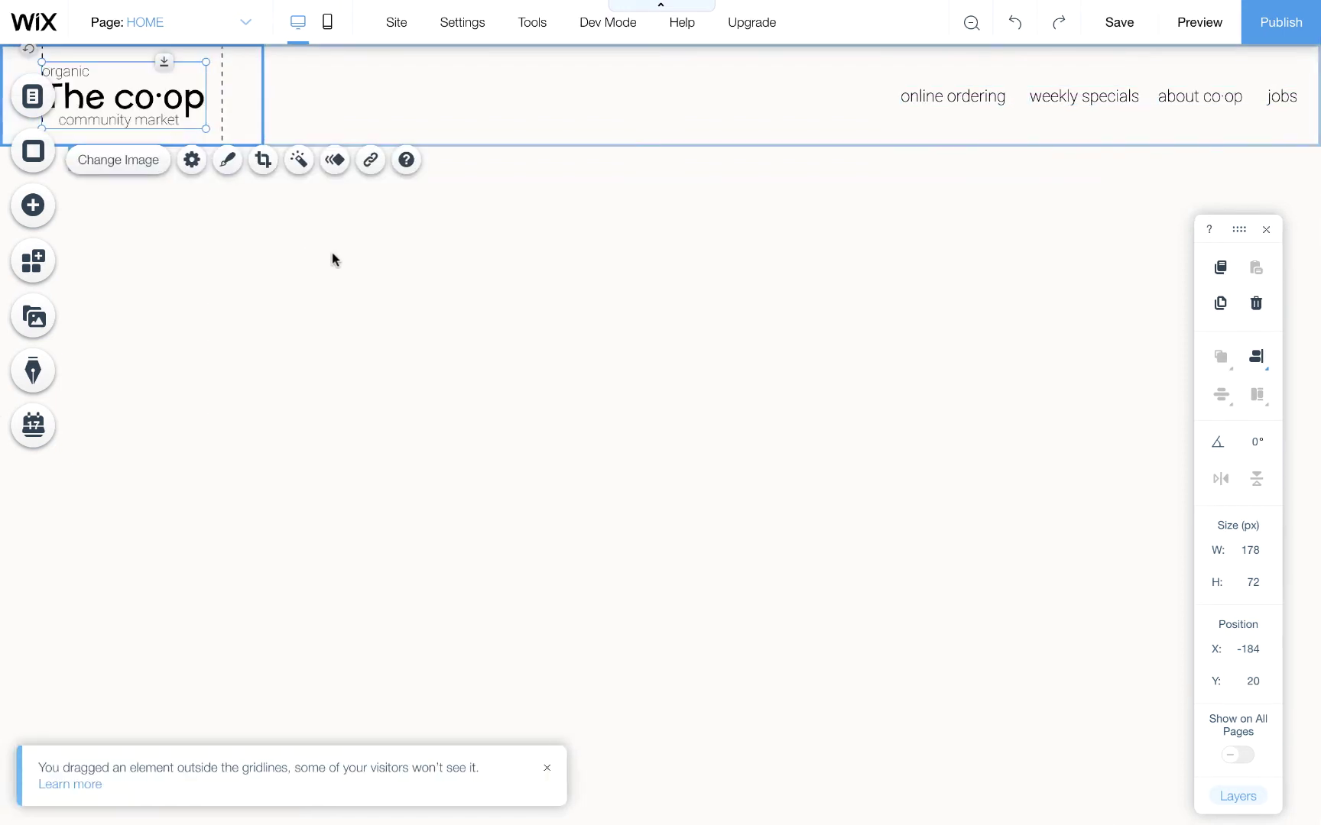
Centre the logo in the header strip's first column at about x -175, y 20, hiding the editor tools while placing it.
click(454, 359)
key(shift+f)
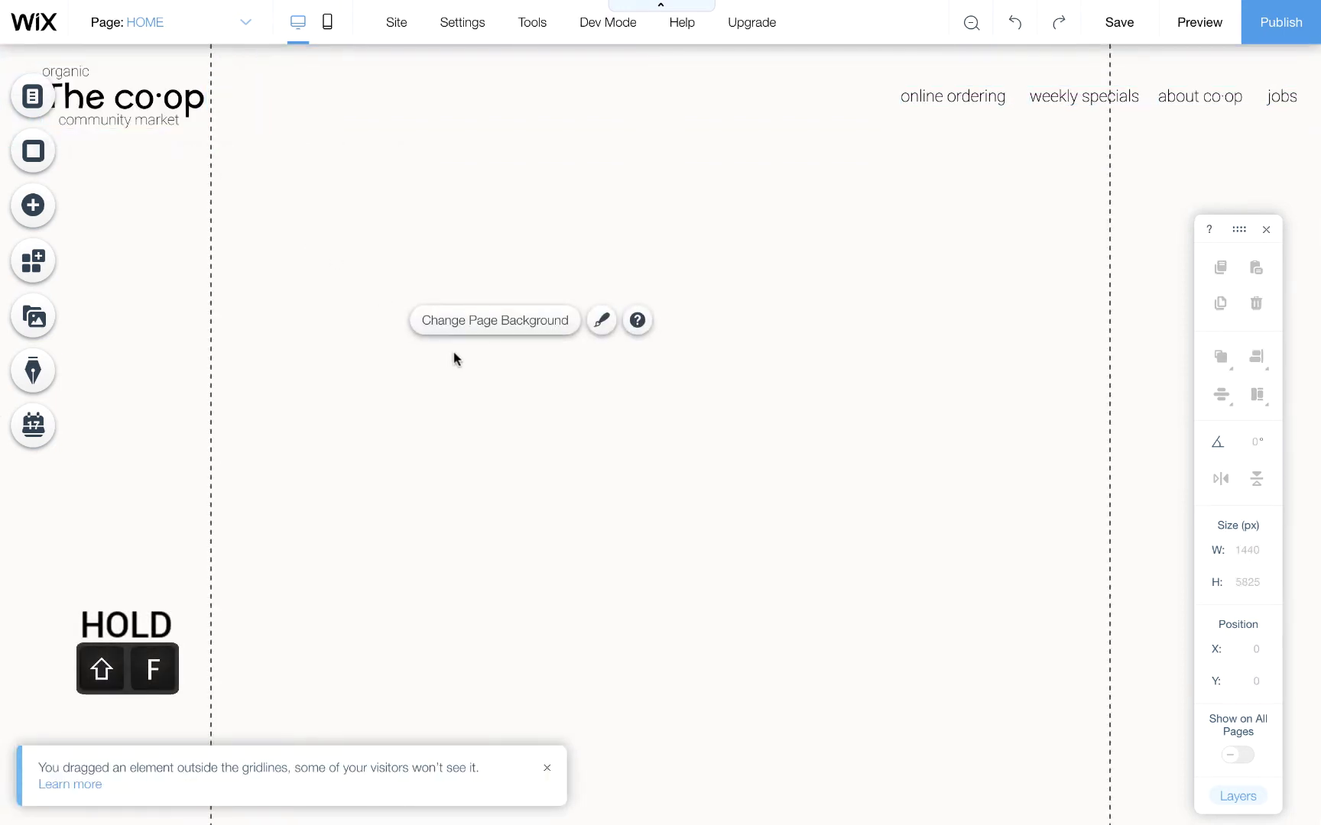
click(105, 61)
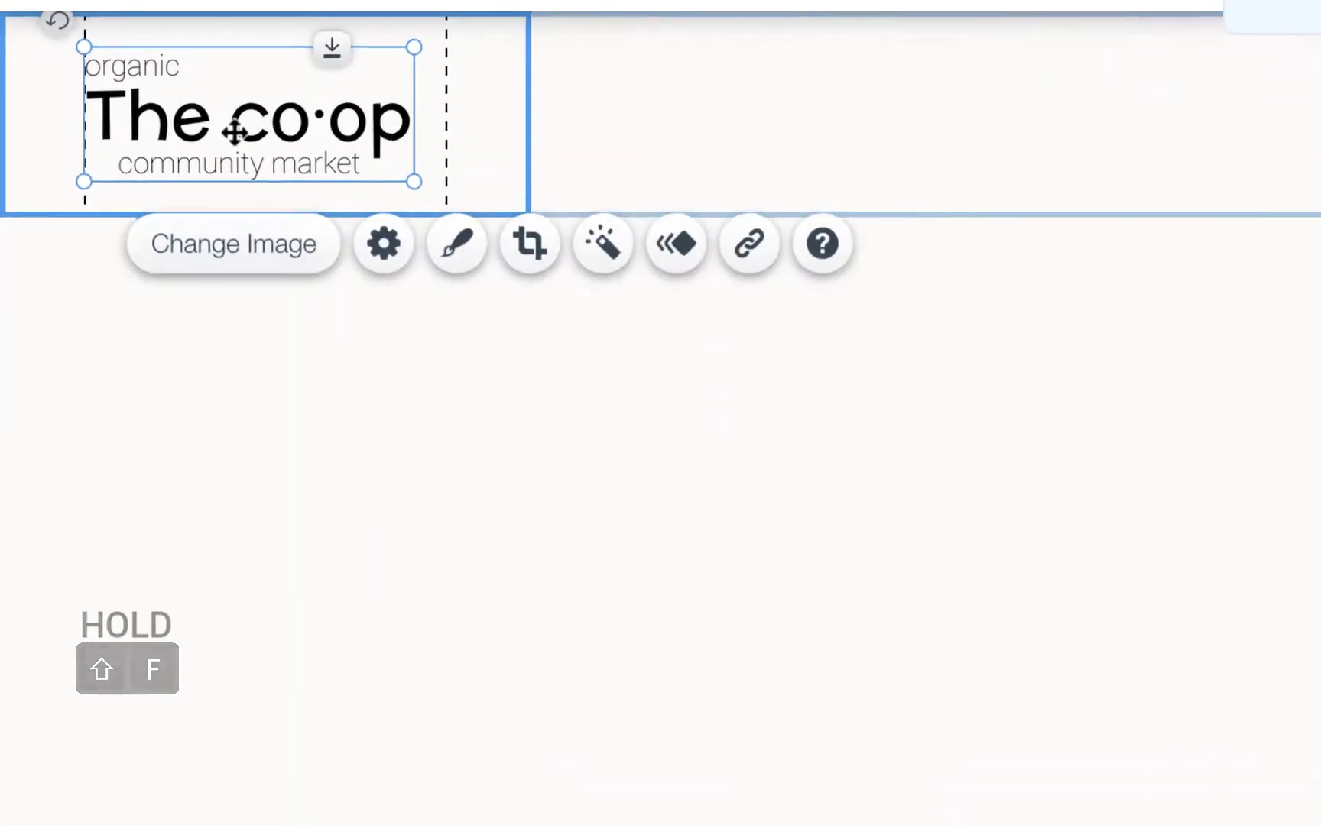
mouse_move(234, 132)
mouse_down()
mouse_move(252, 134)
mouse_move(245, 147)
mouse_up()
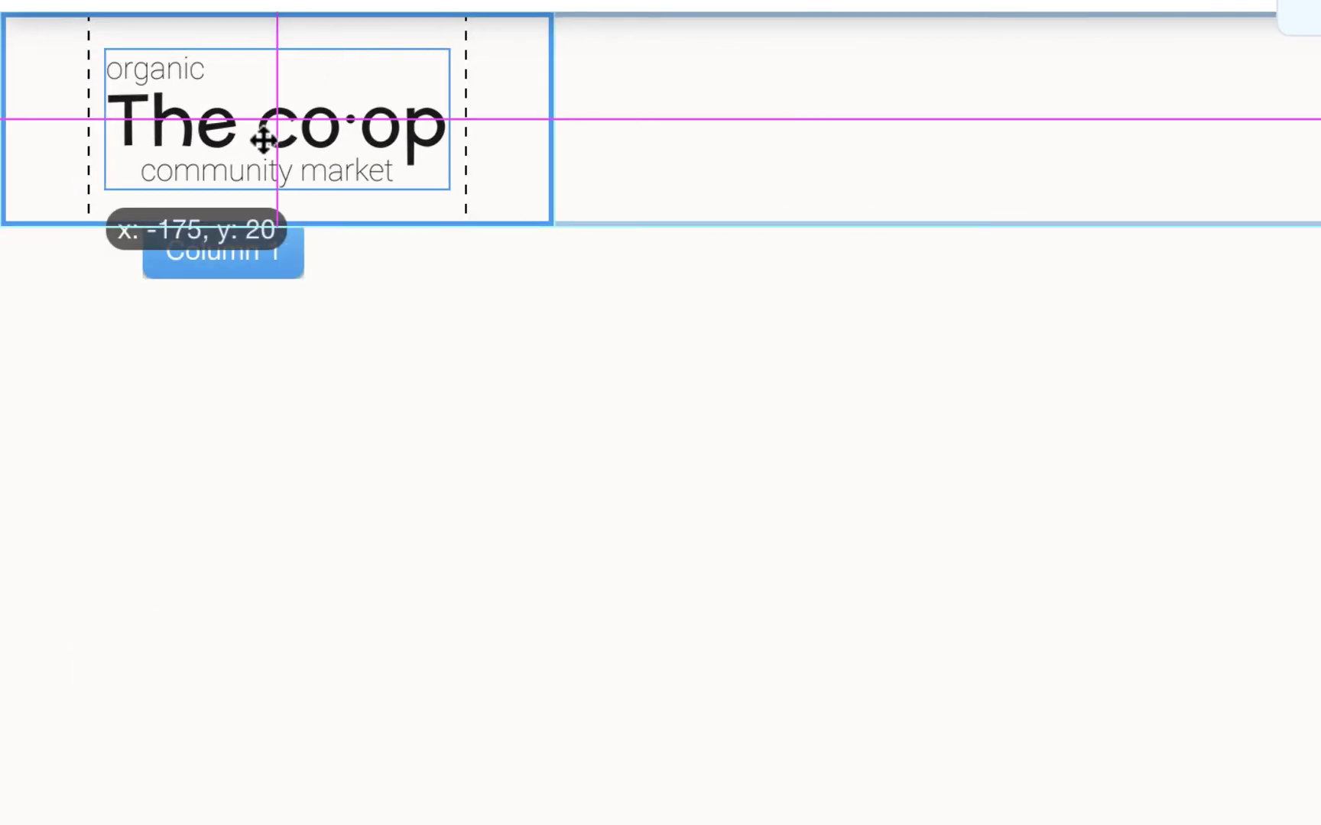
click(983, 579)
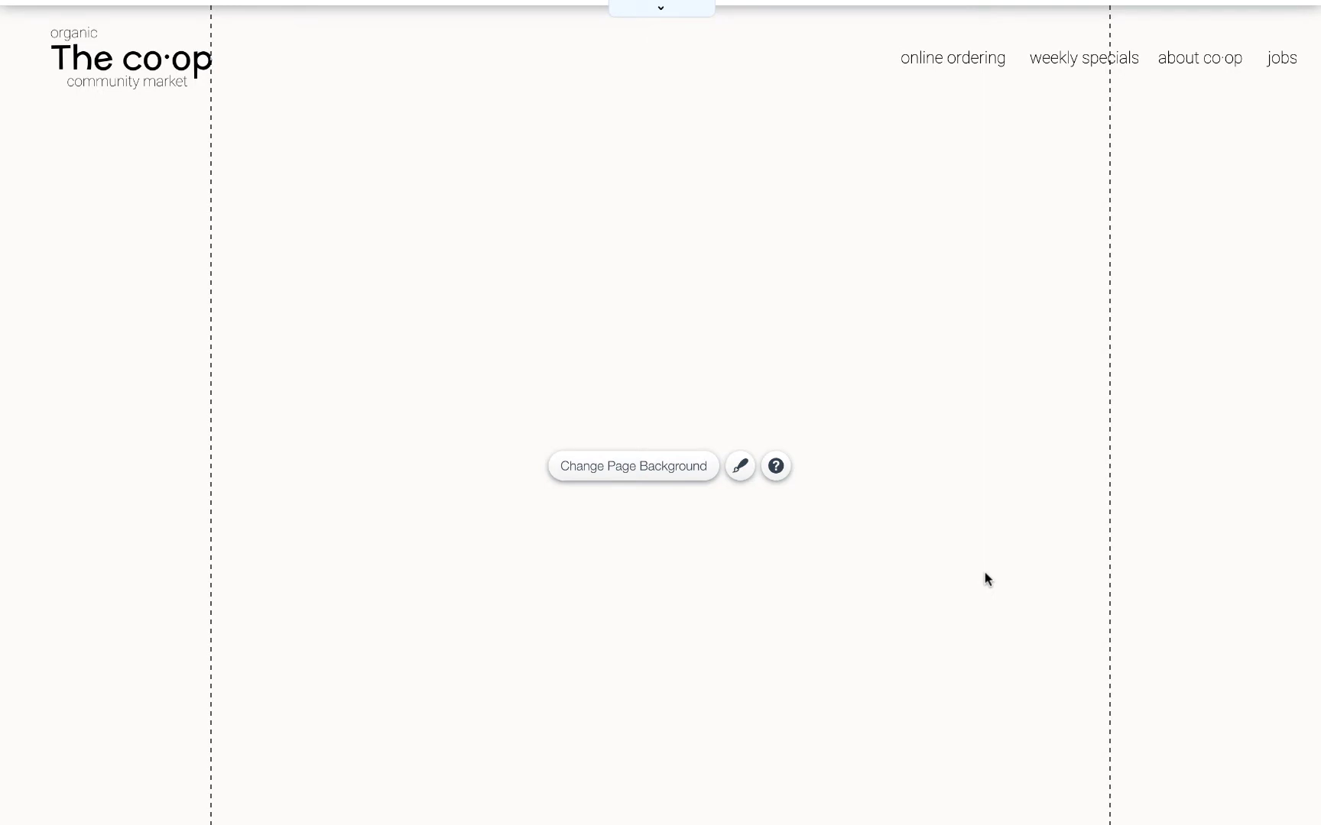
key(shift+f)
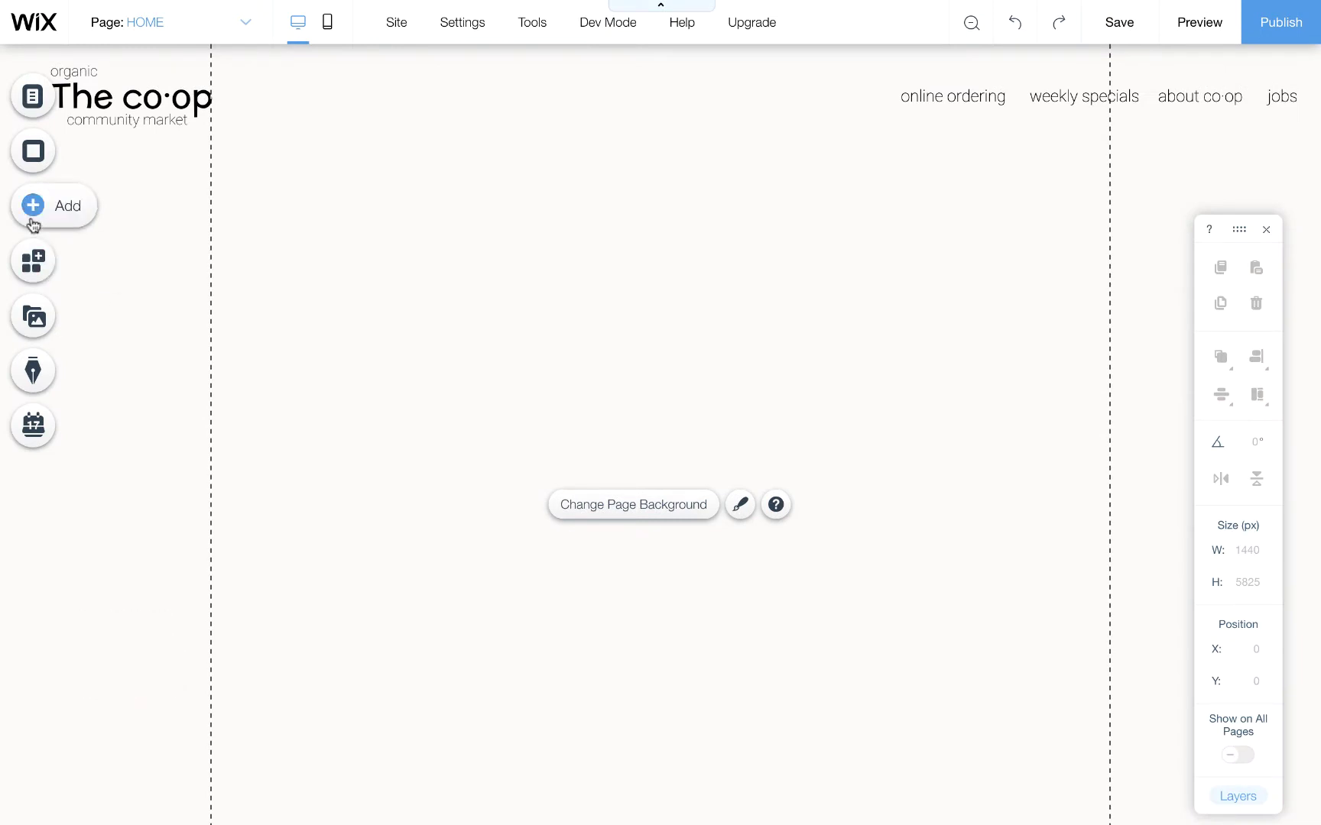
Add a blank white classic strip below the header strip and set its height to 610 px.
click(33, 214)
click(121, 340)
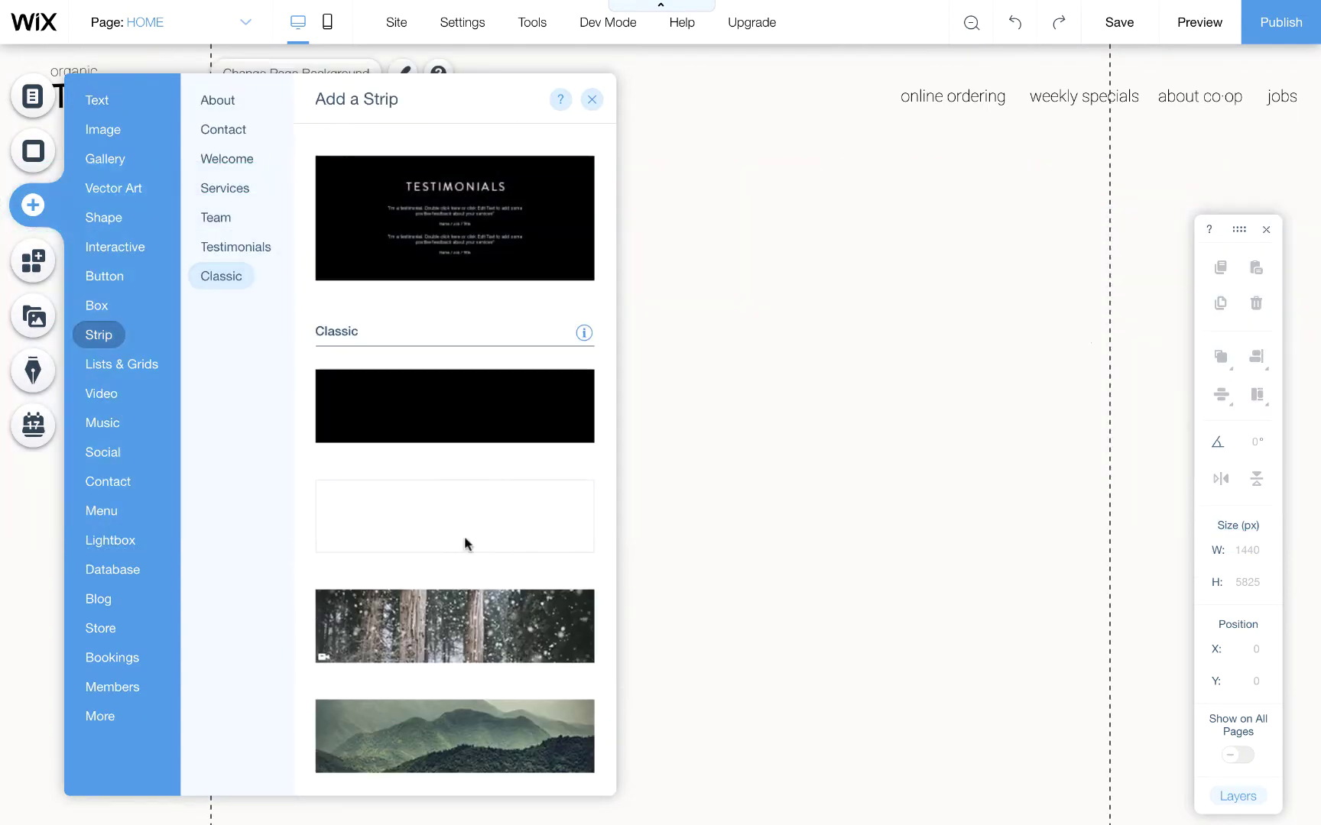
click(464, 538)
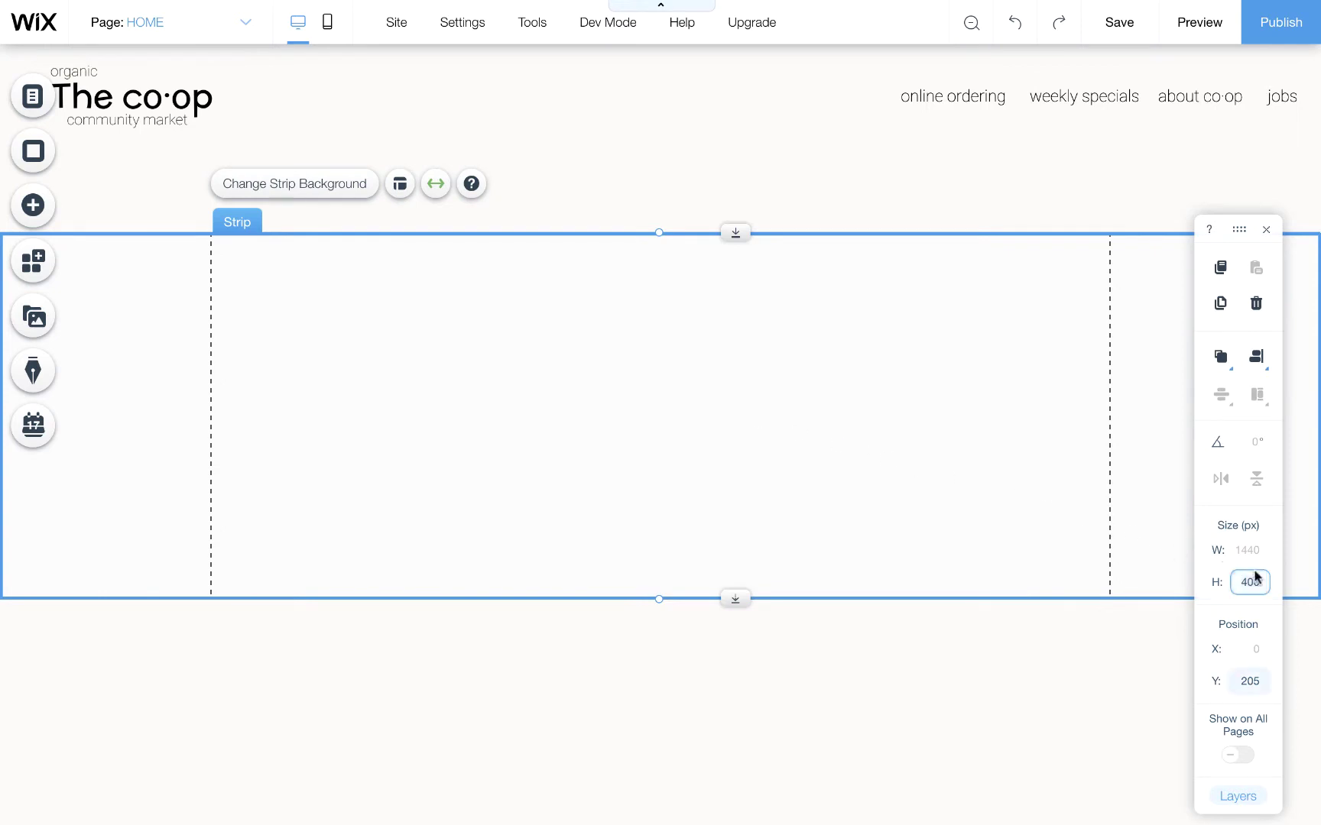
key(Return)
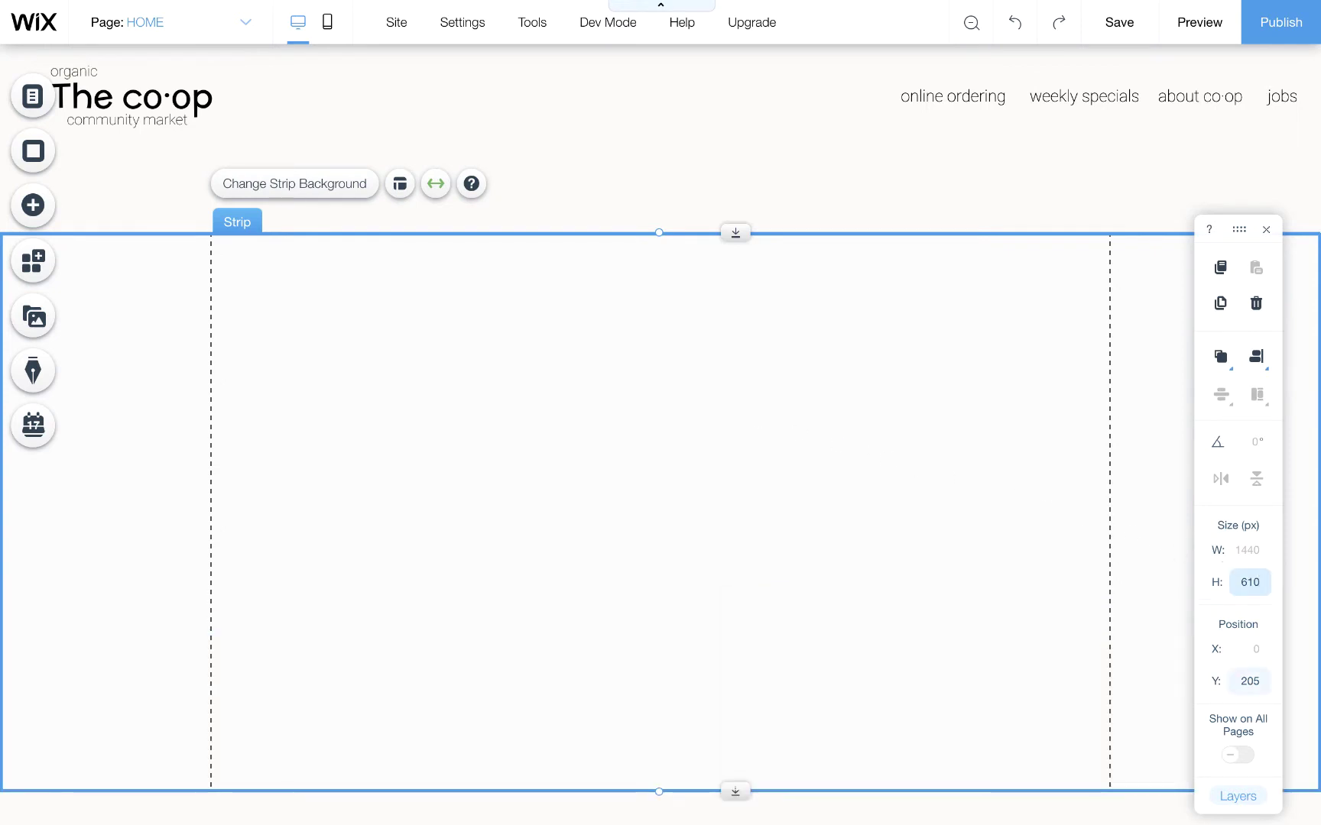
Set headerImage.png from the site files as the new strip's background image.
click(302, 187)
click(1150, 421)
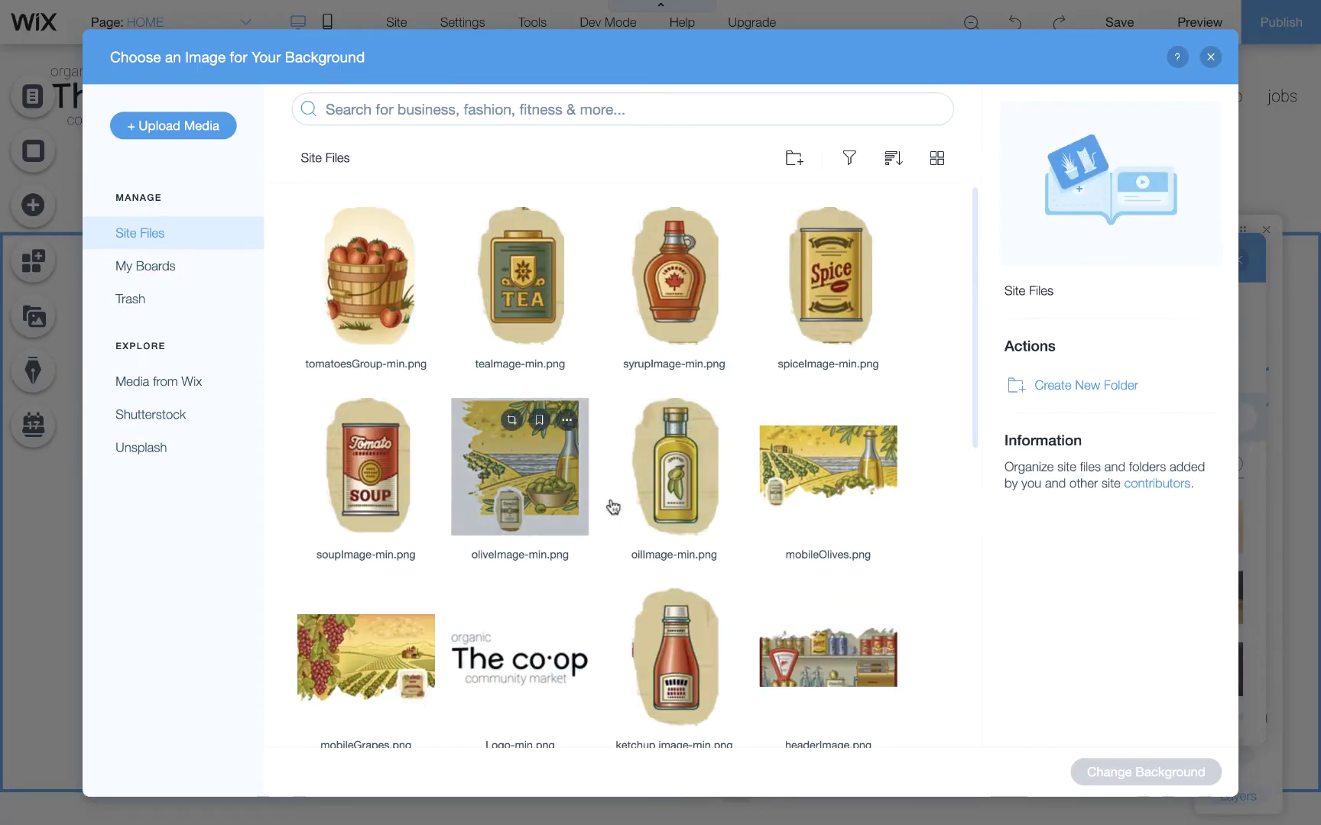
scroll(613, 506, down, 3)
scroll(613, 507, down, 2)
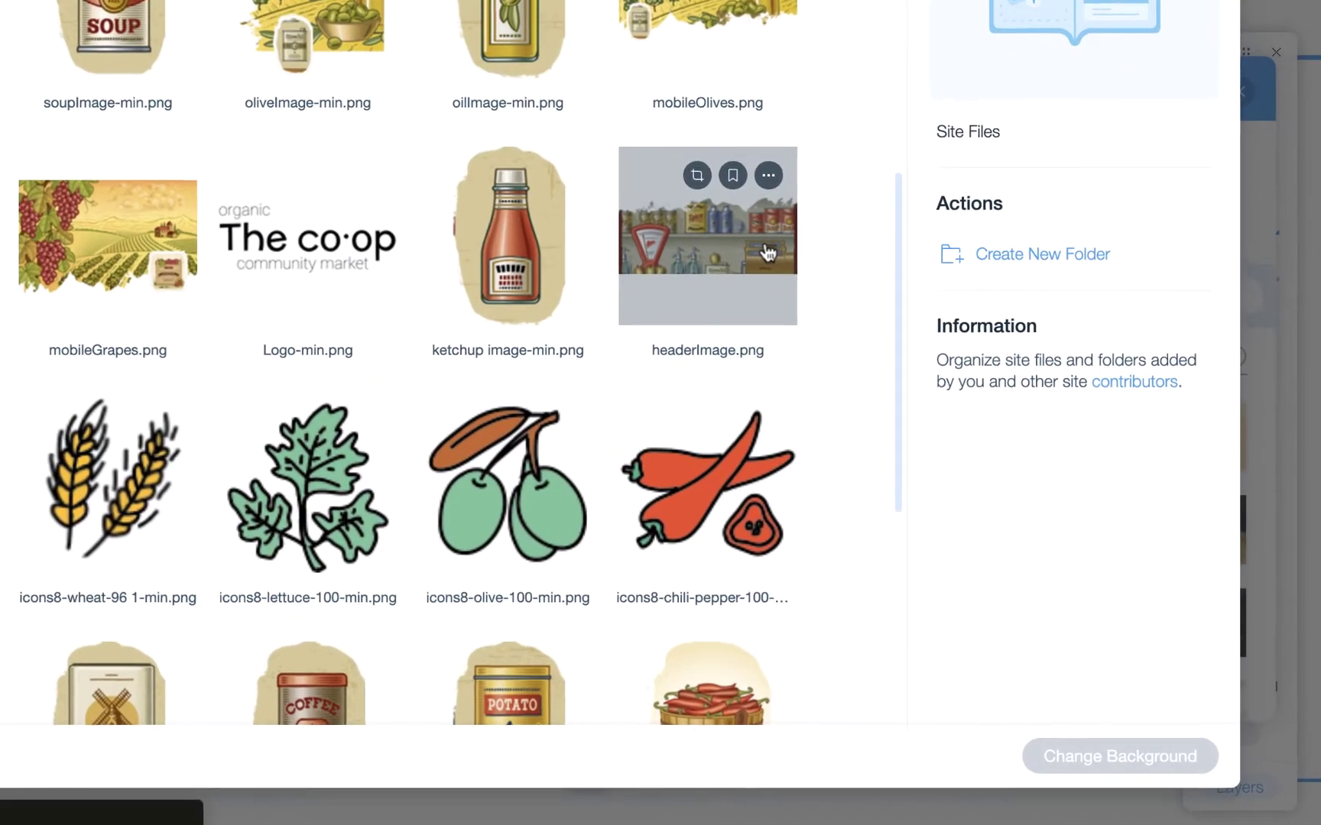
click(766, 252)
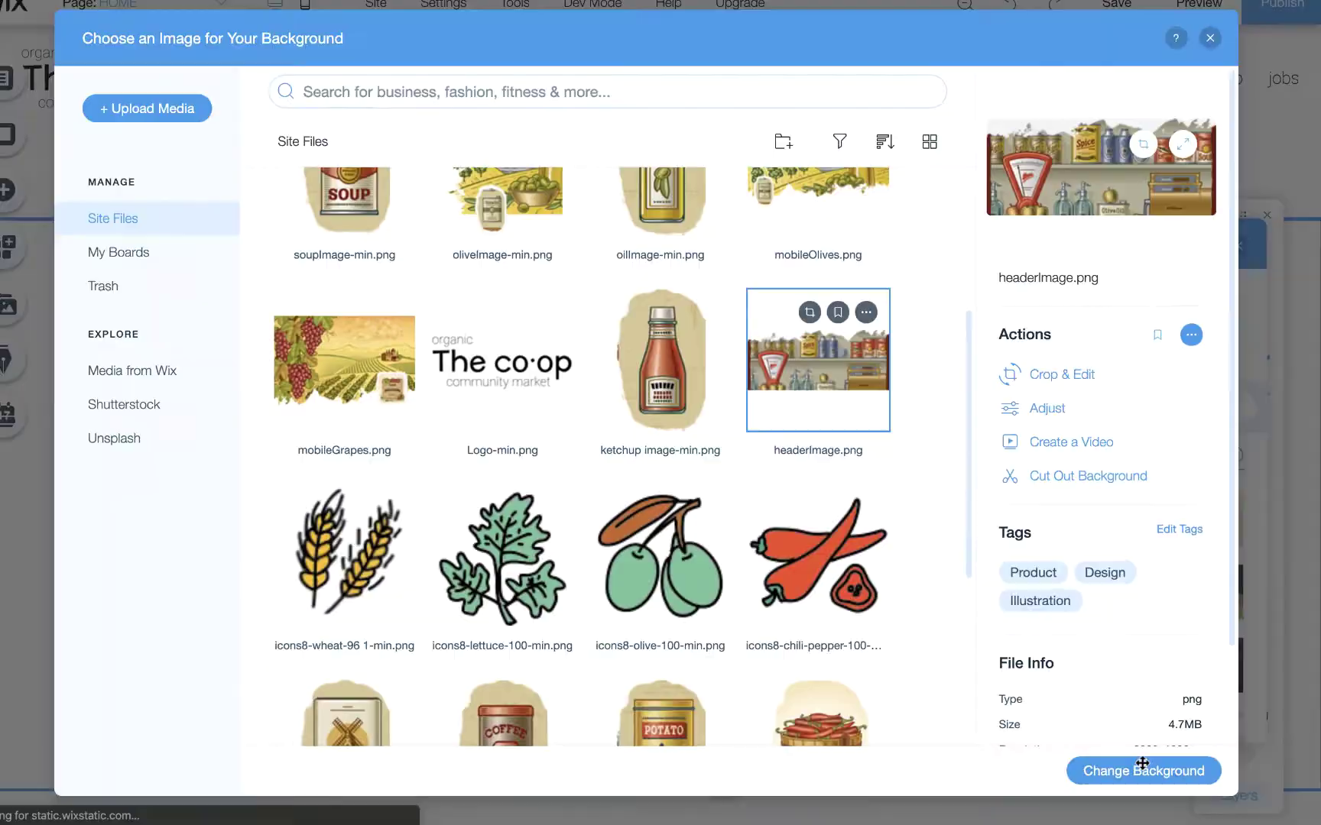
click(1122, 757)
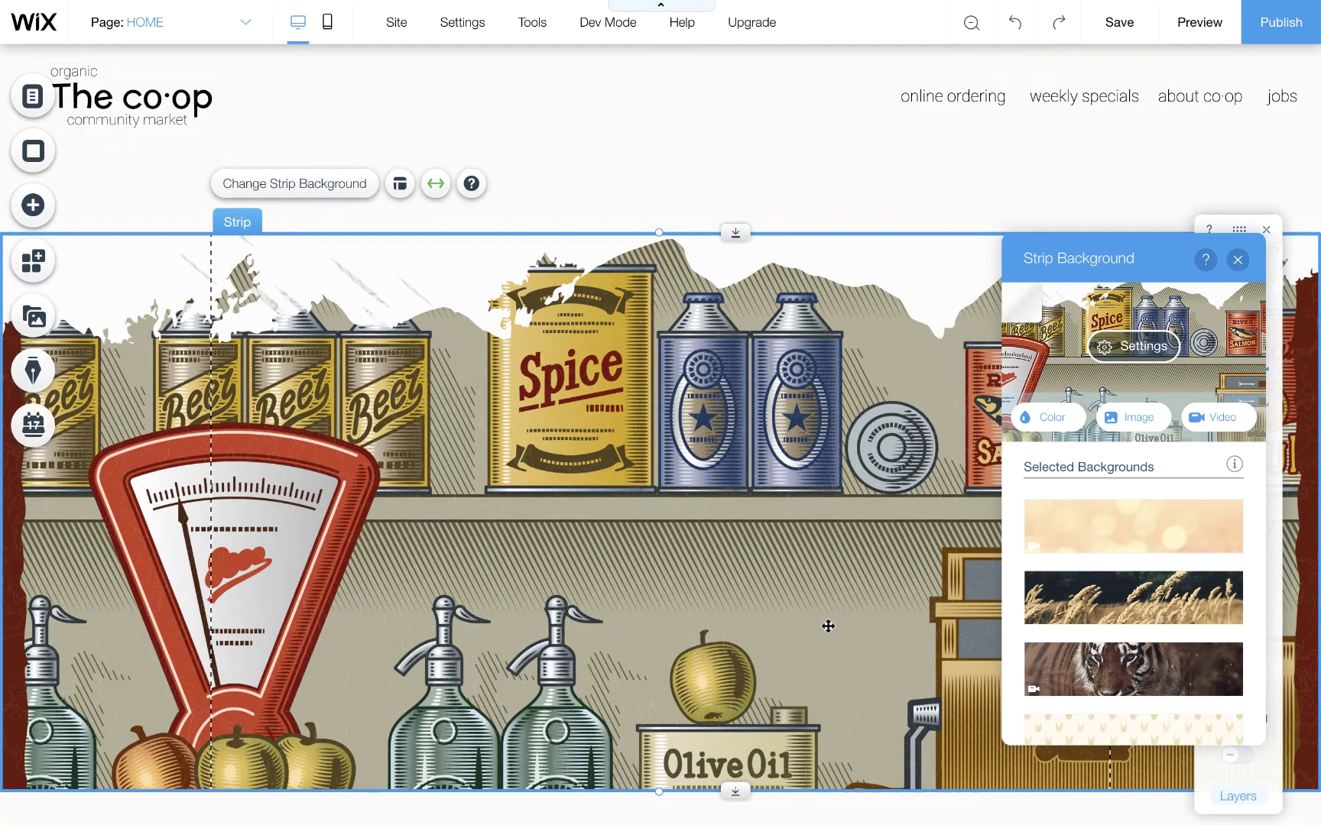
Position the strip's background image at top centre, close its image settings and move the strip slightly closer to the header.
drag(1108, 275, 1093, 361)
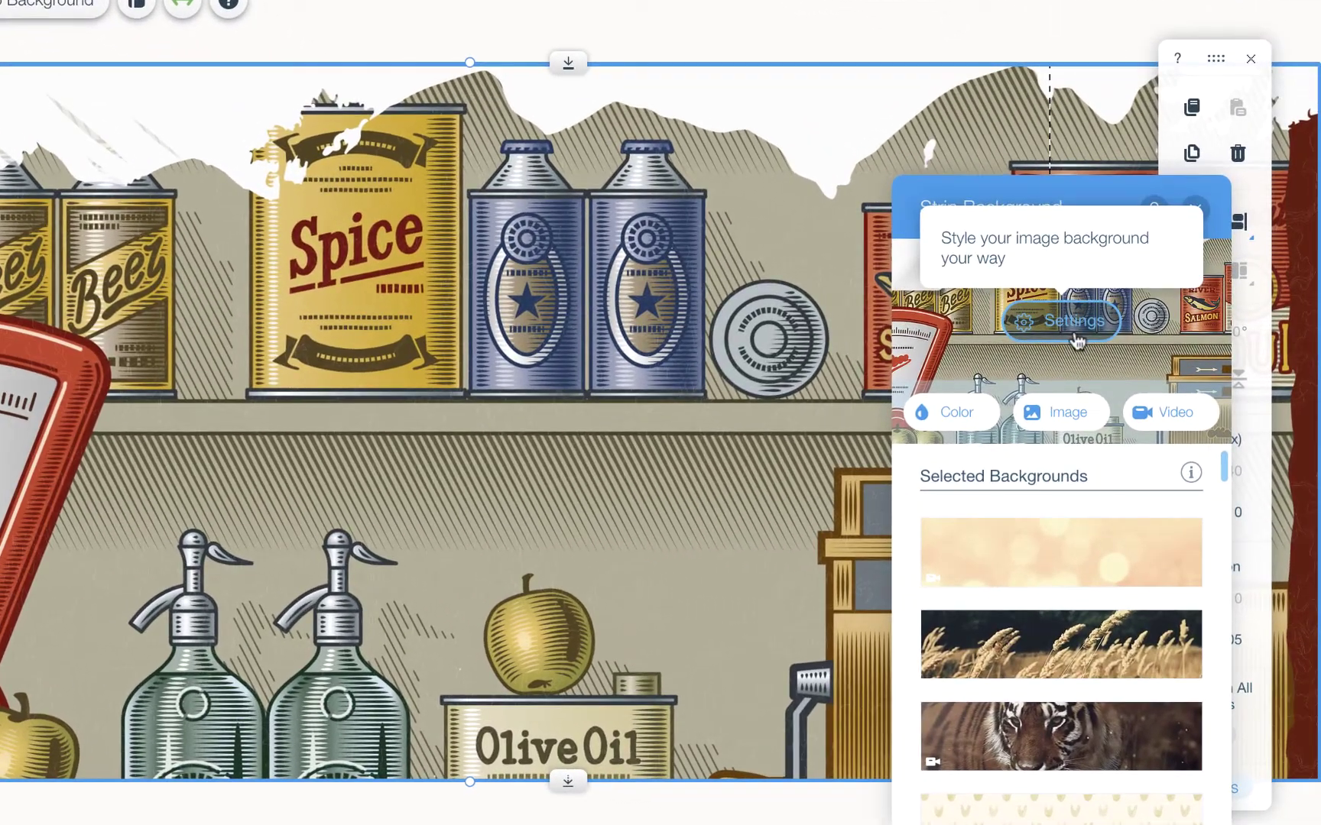
click(1072, 340)
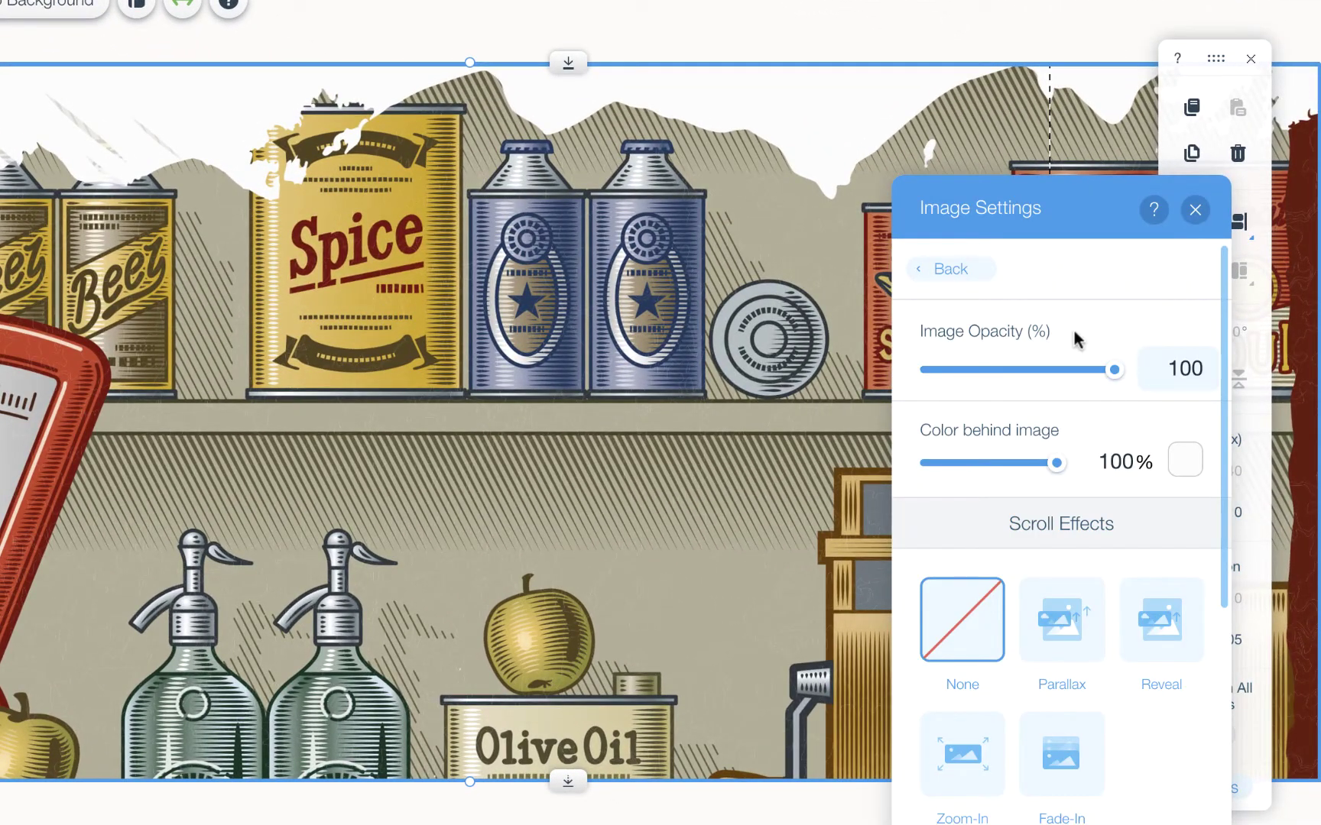
scroll(1094, 427, down, 5)
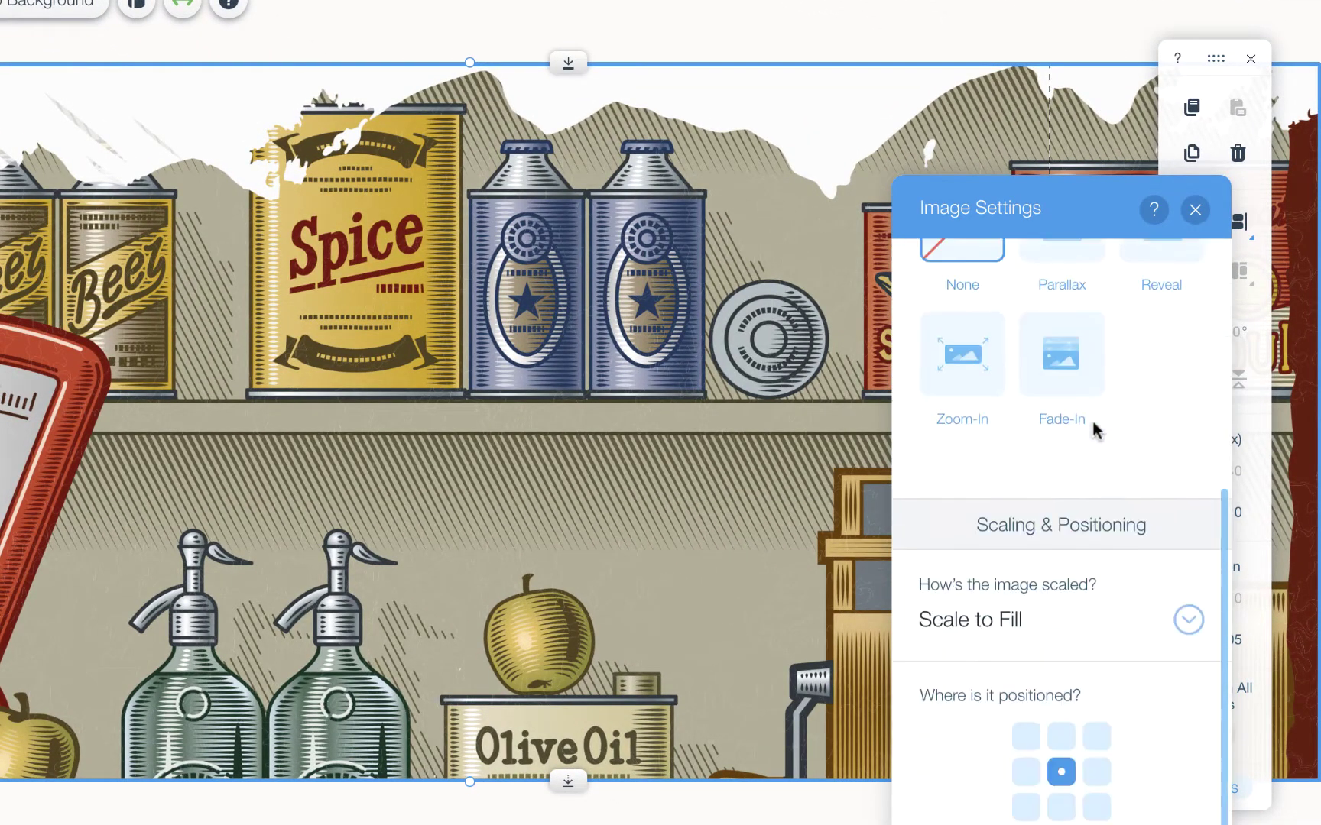
scroll(860, 537, down, 5)
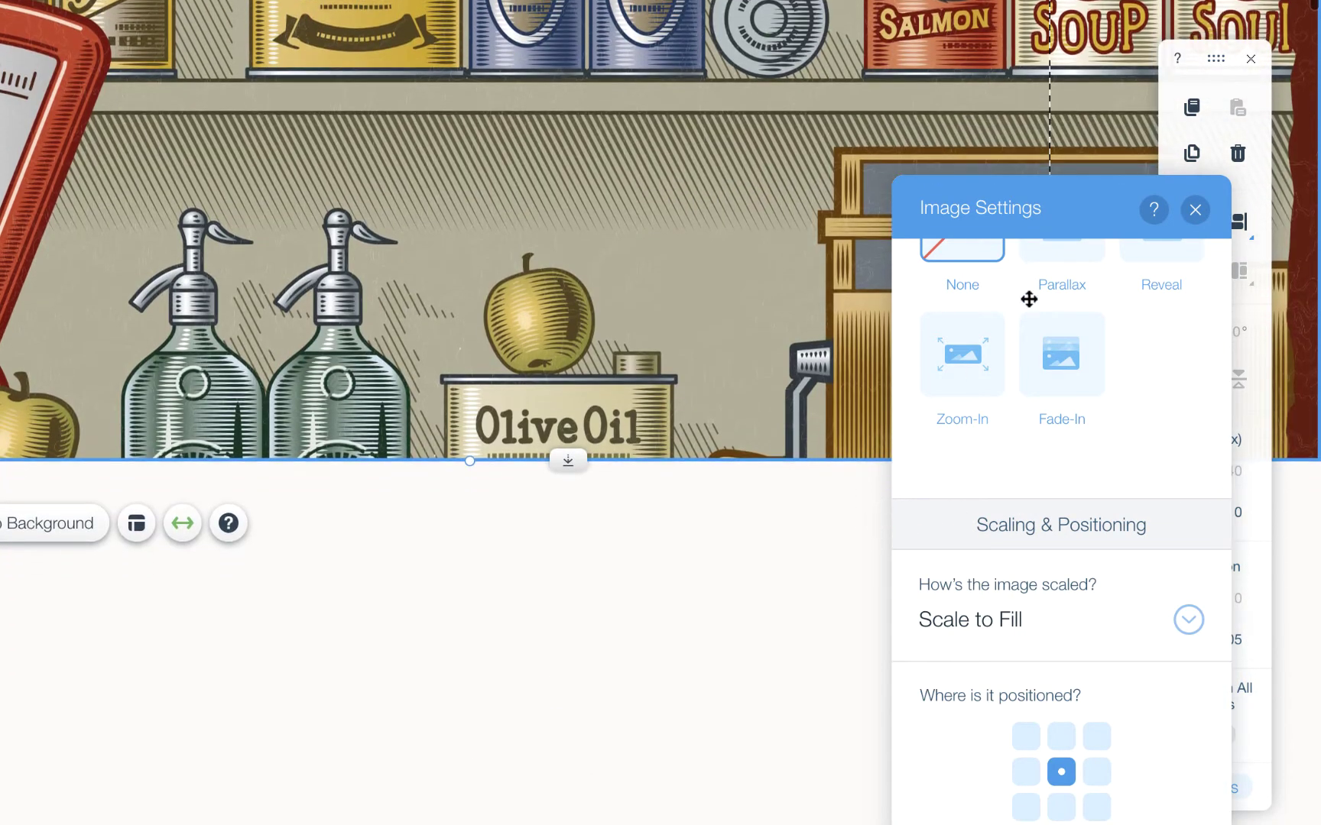
drag(1092, 204, 1093, 58)
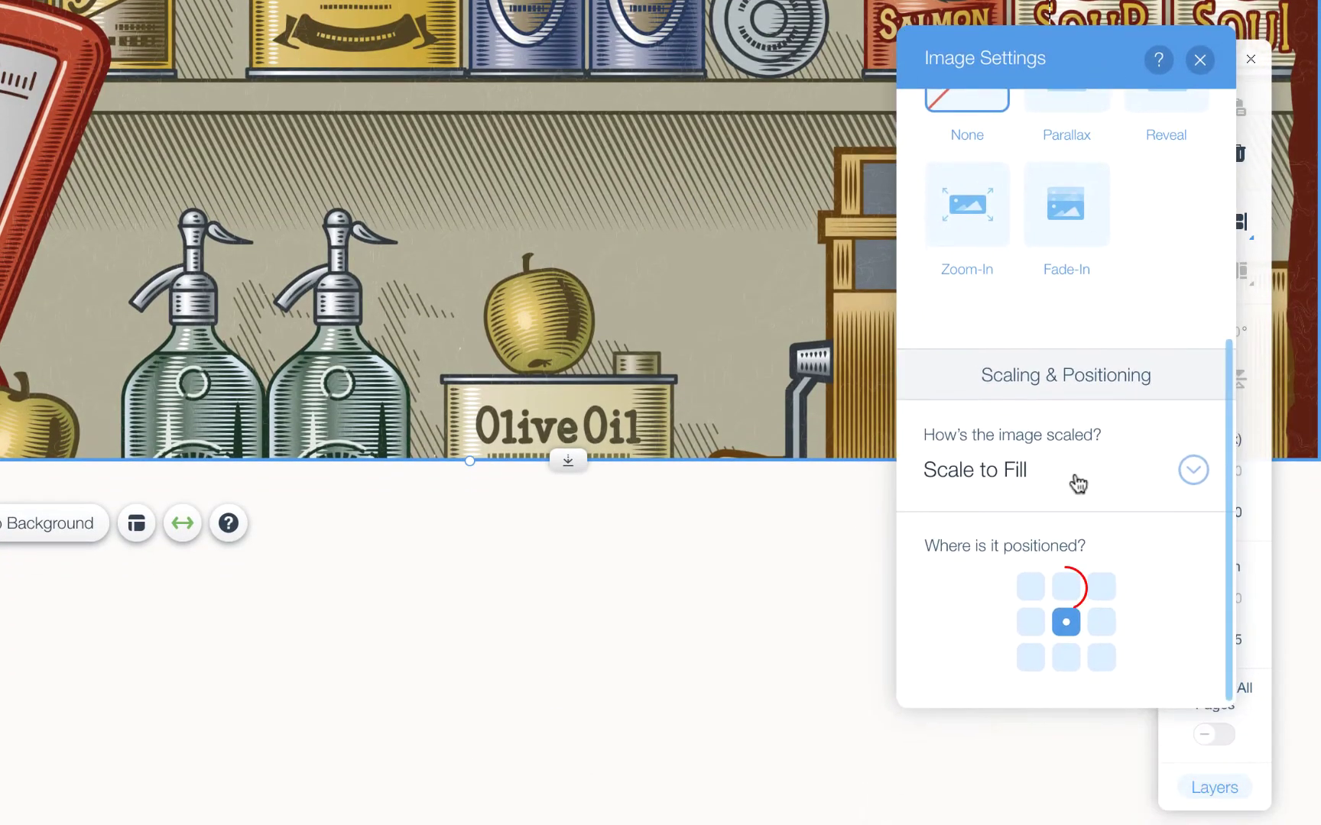
click(1066, 586)
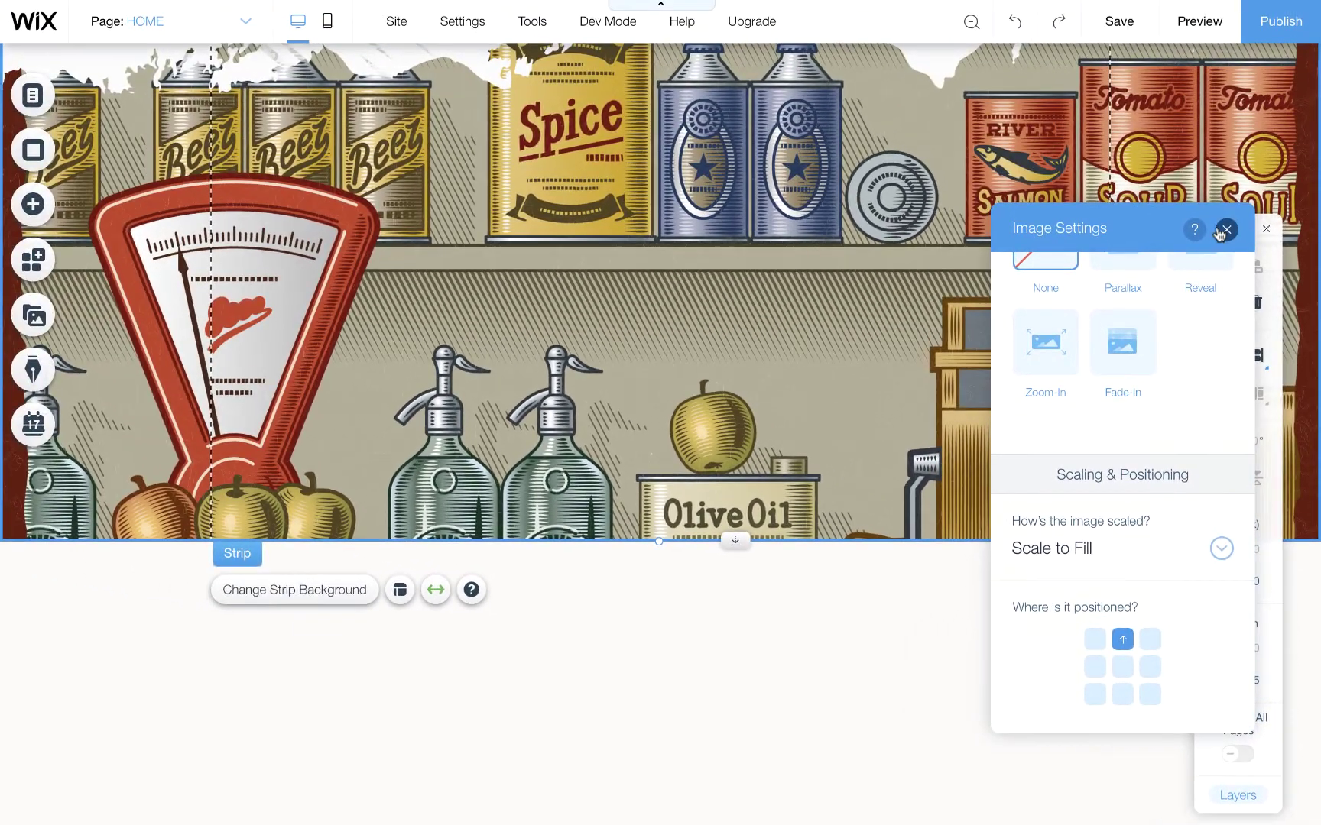
click(1225, 230)
scroll(982, 527, up, 5)
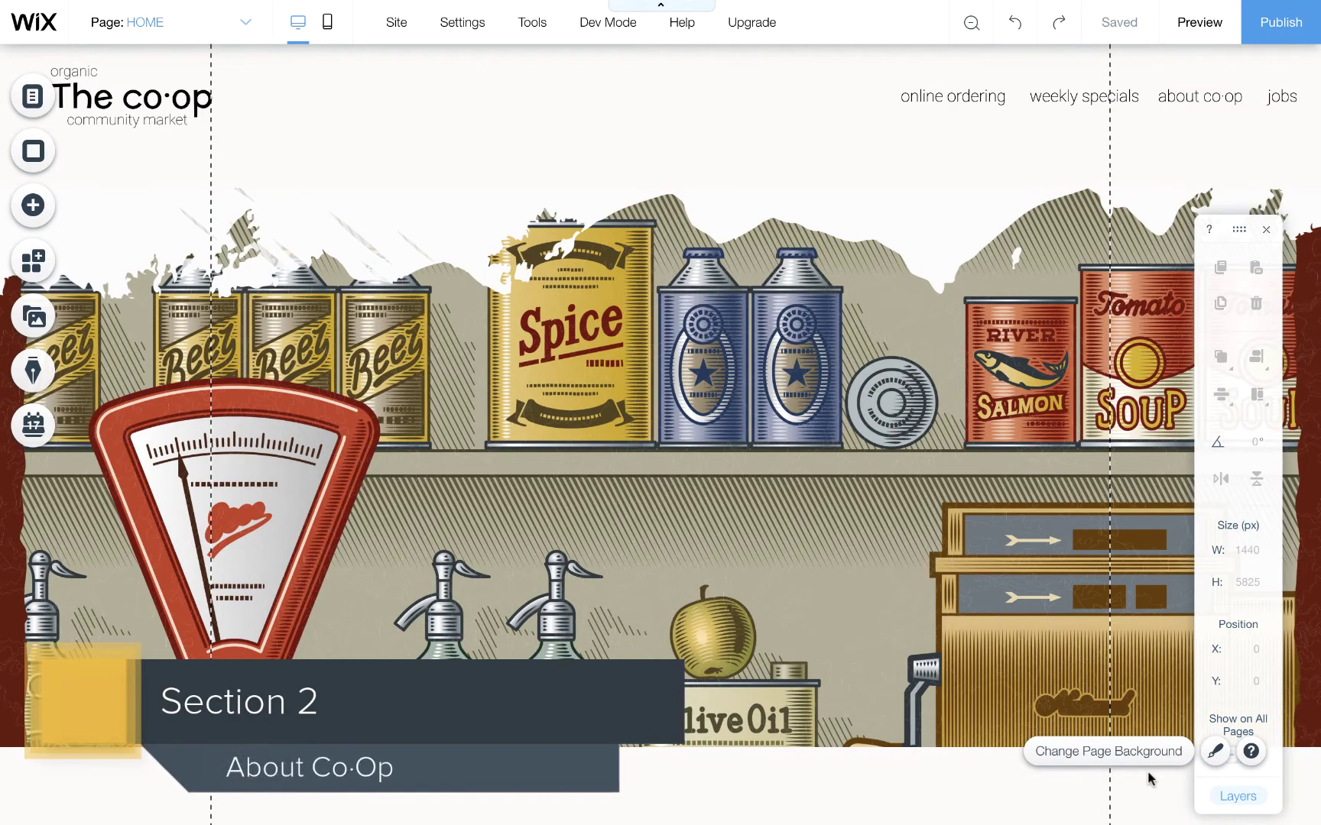
Switch to the Figma mockup and examine the section below the header image.
key(ctrl+Right)
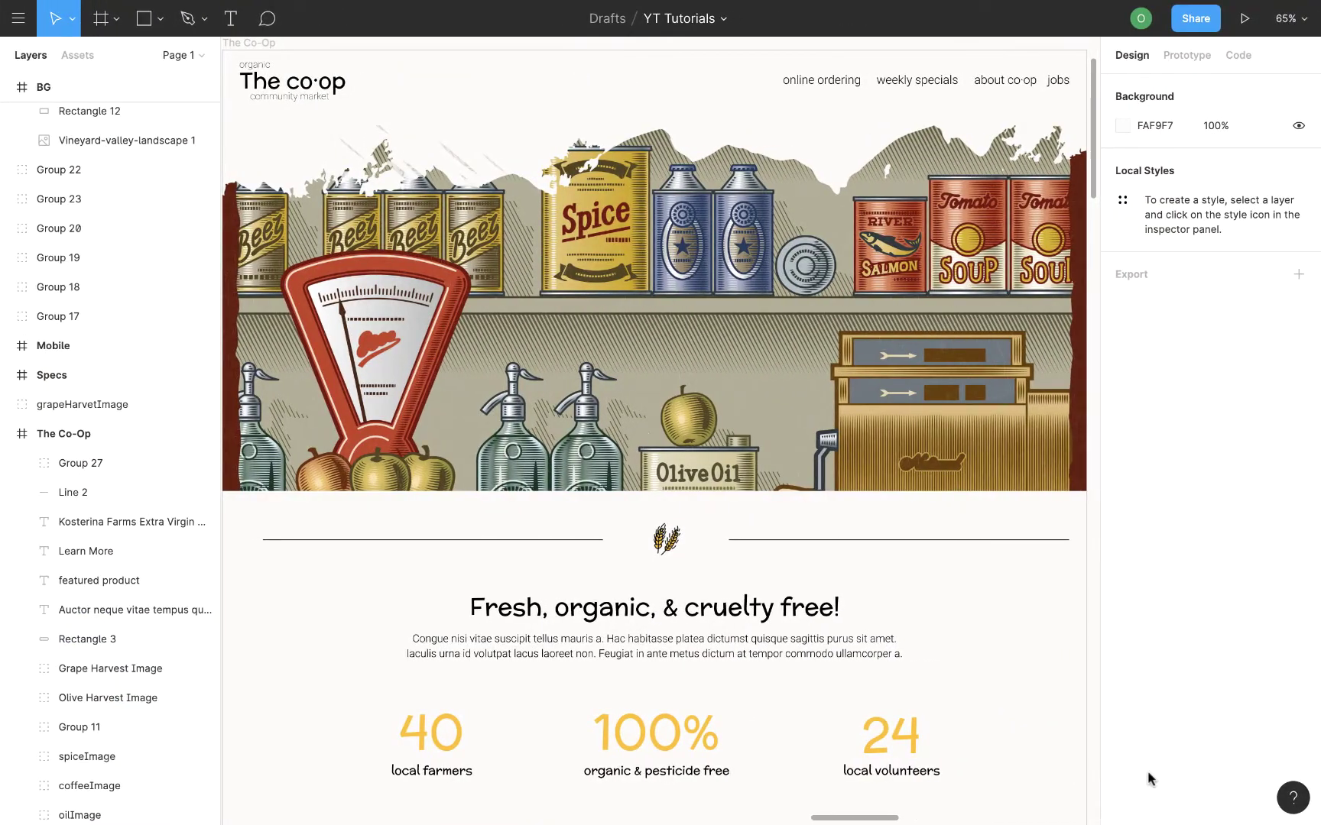
scroll(1087, 732, down, 3)
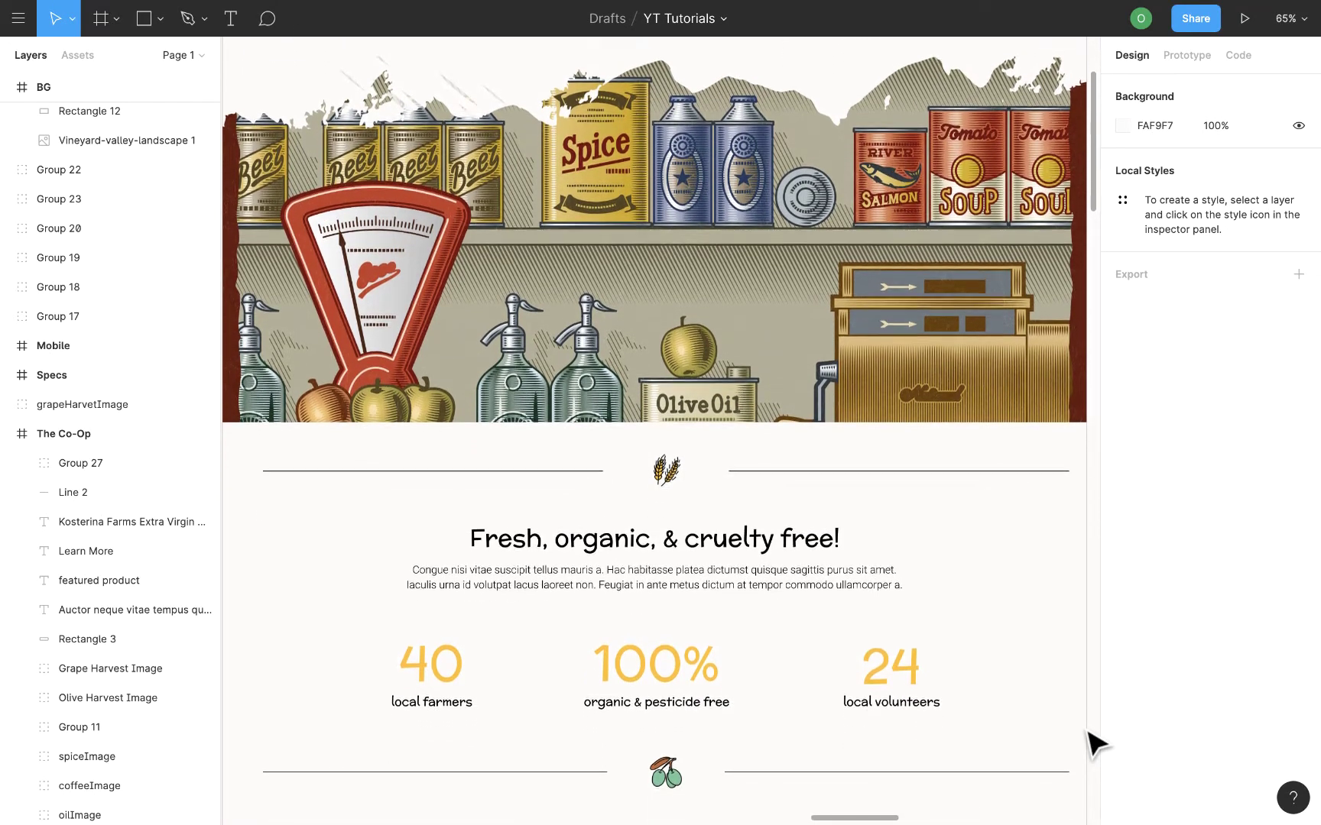
scroll(1088, 732, down, 1)
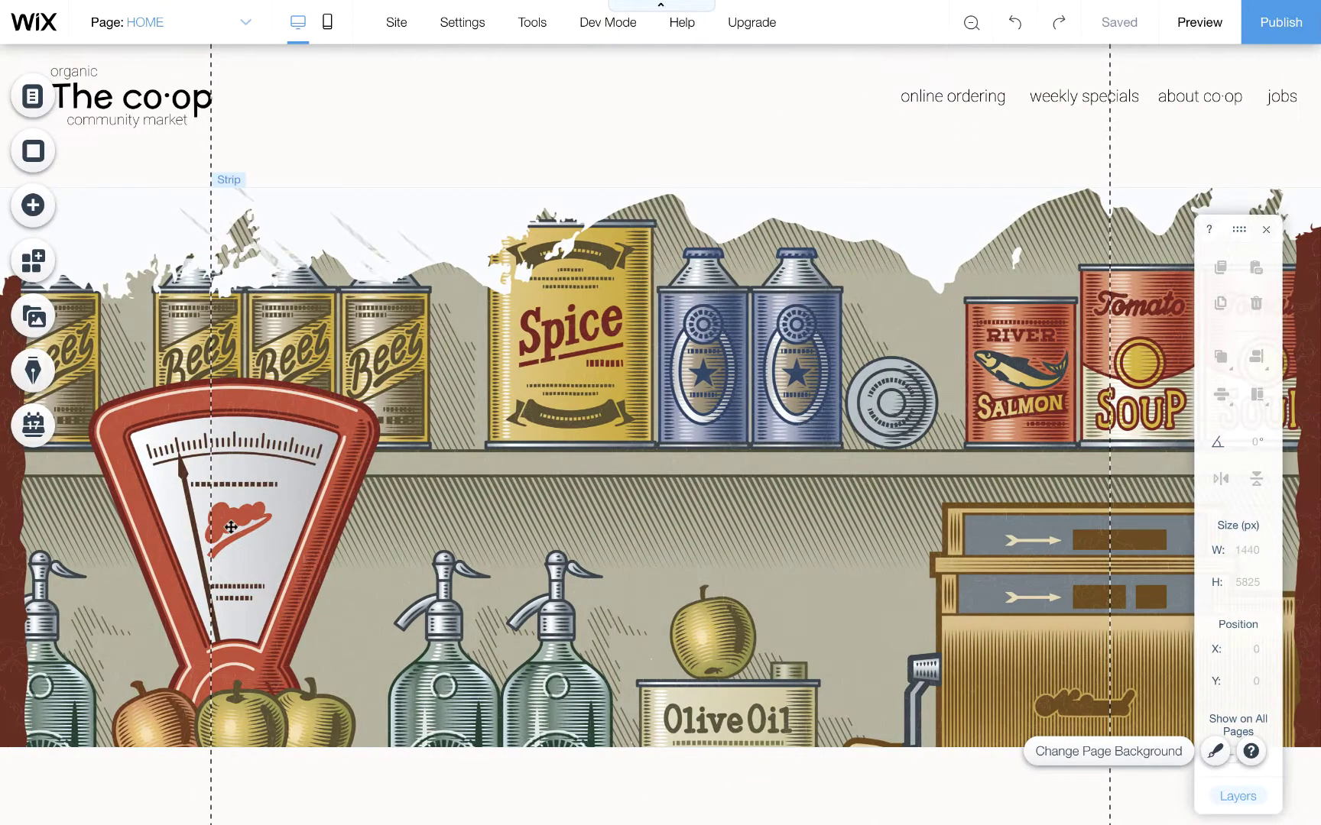
Add a blank white classic strip to the page just below the header image strip.
scroll(231, 528, down, 5)
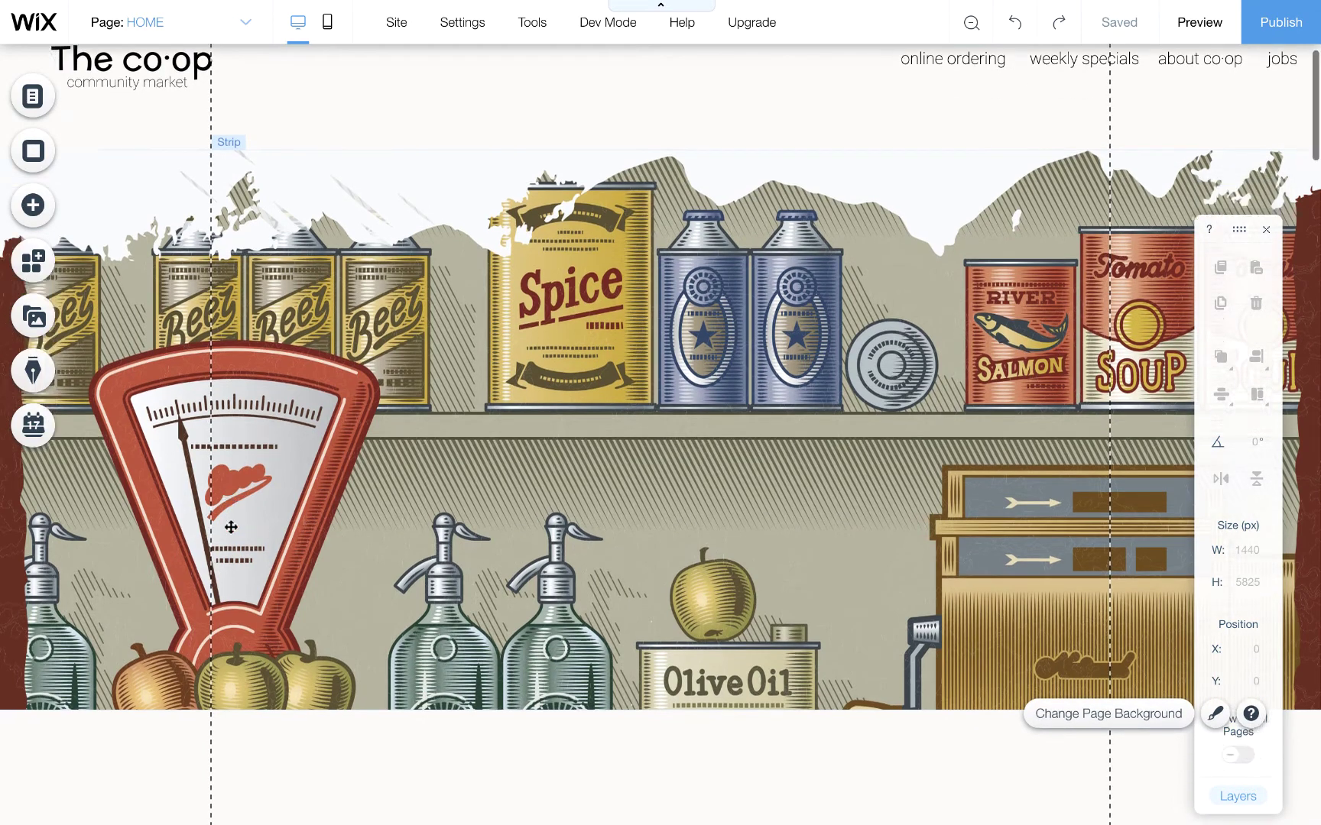
scroll(231, 528, down, 2)
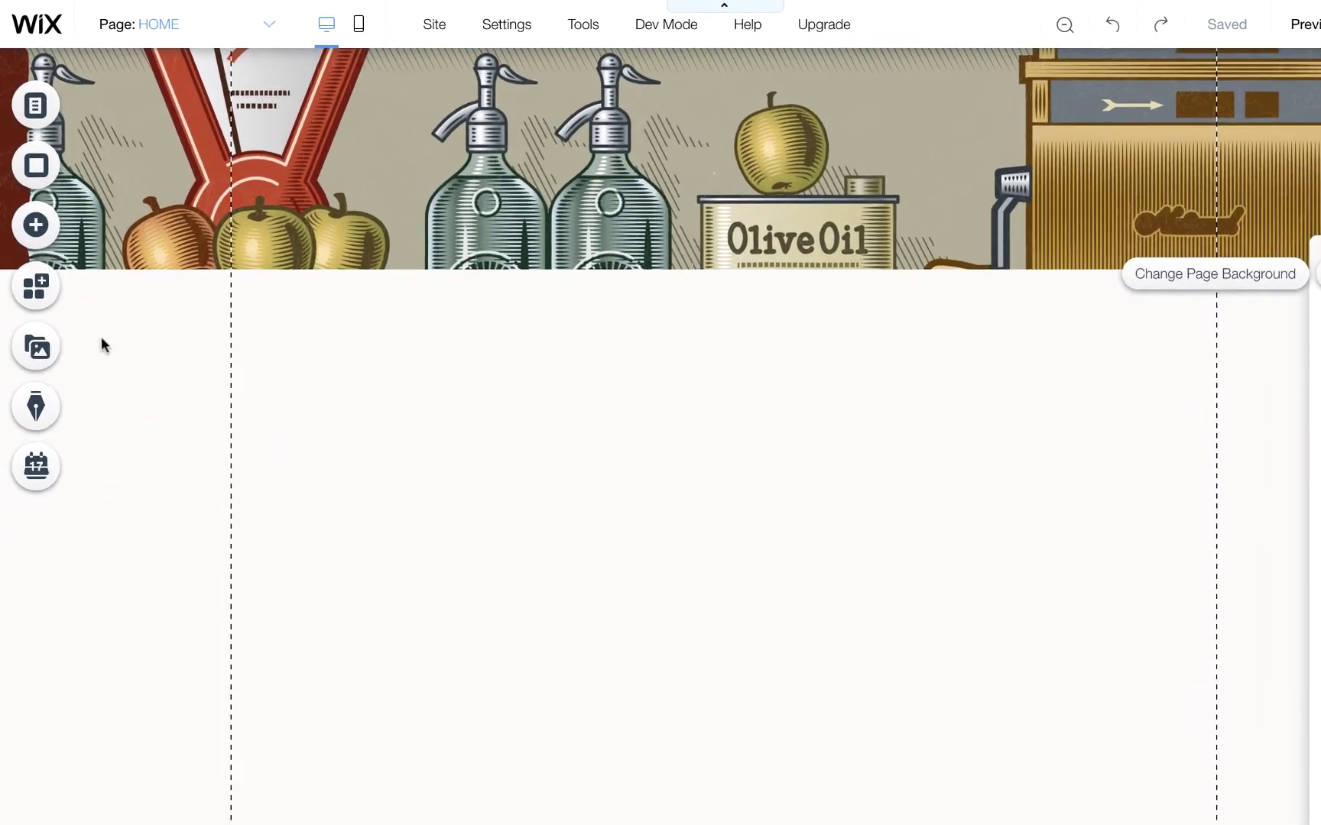
click(32, 227)
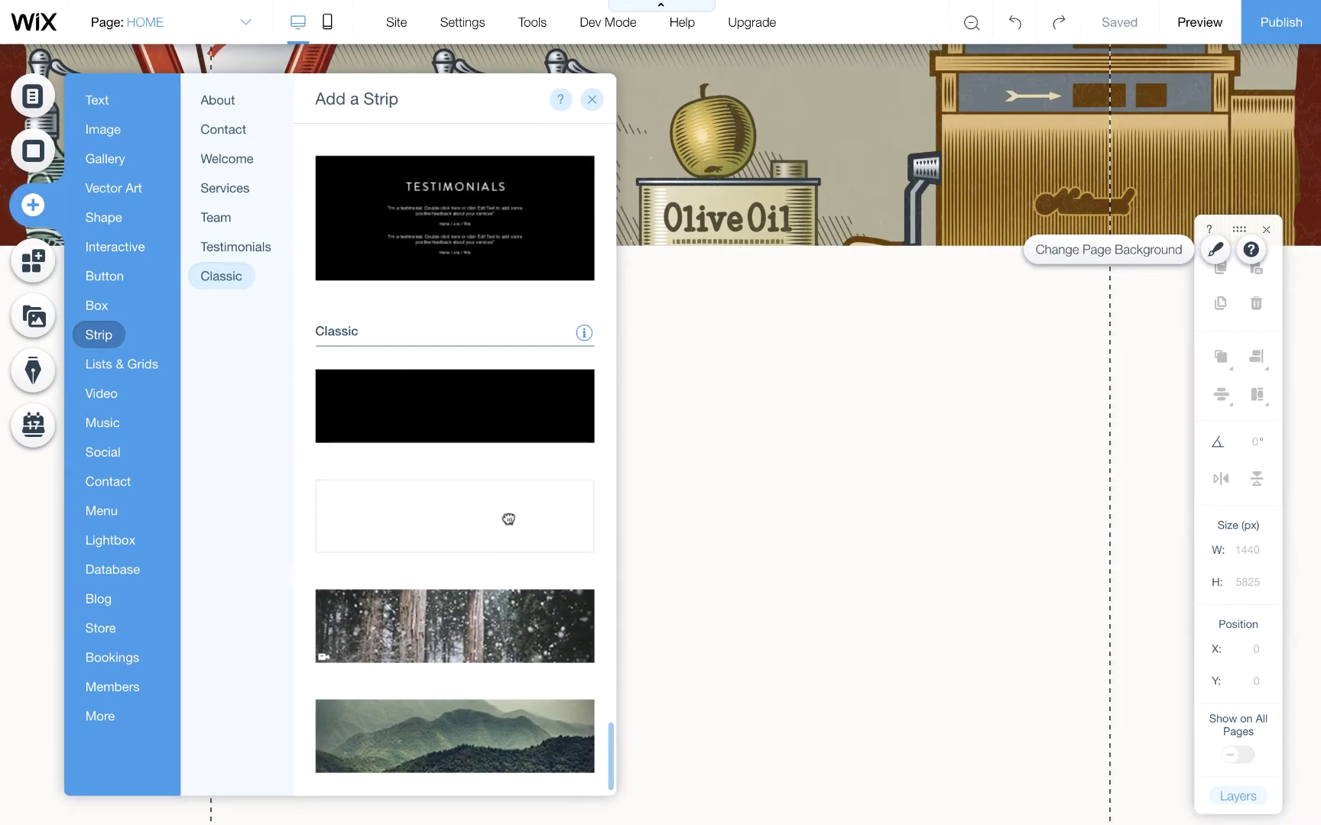
drag(508, 519, 656, 476)
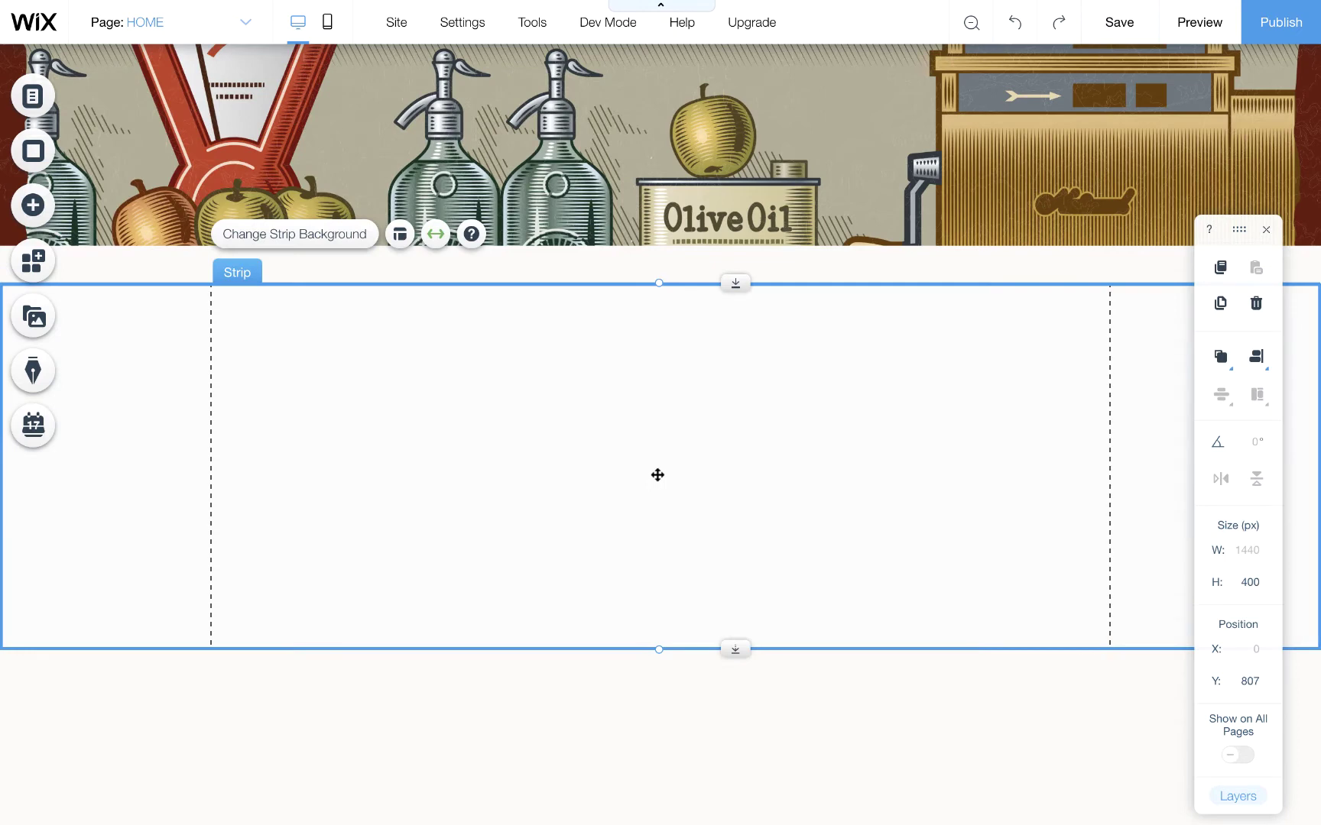
Set the new strip's background colour opacity to 0% and close its settings.
click(320, 242)
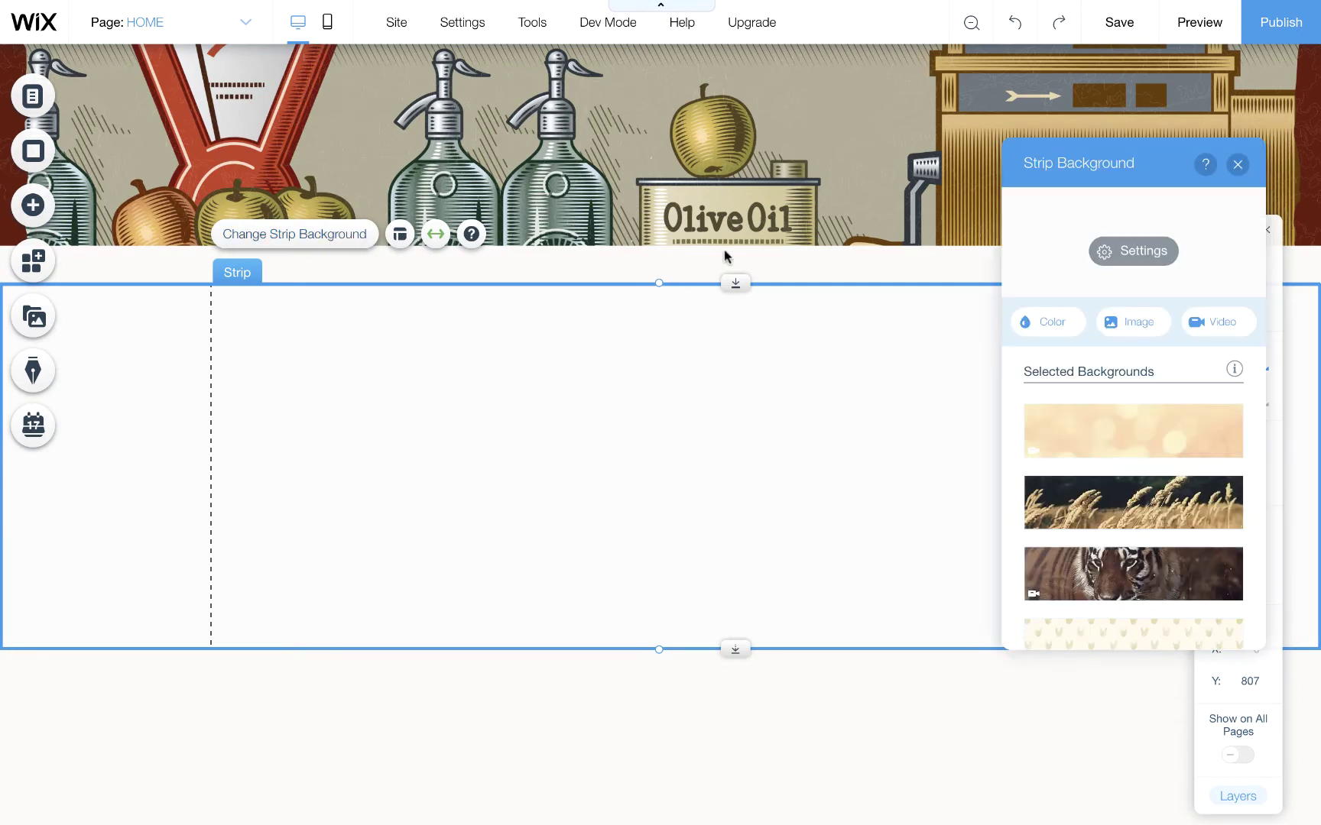
click(1132, 263)
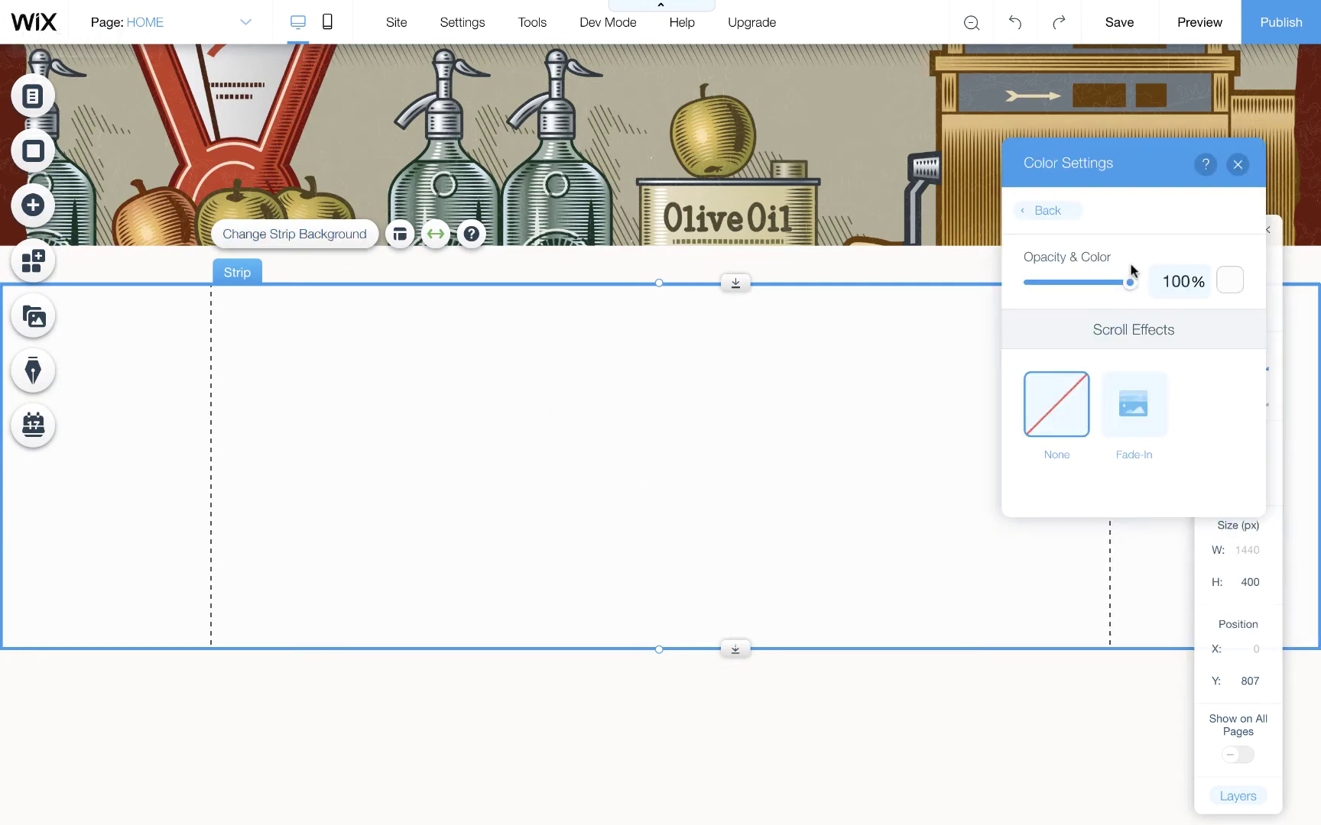
click(1173, 285)
text(0)
key(Return)
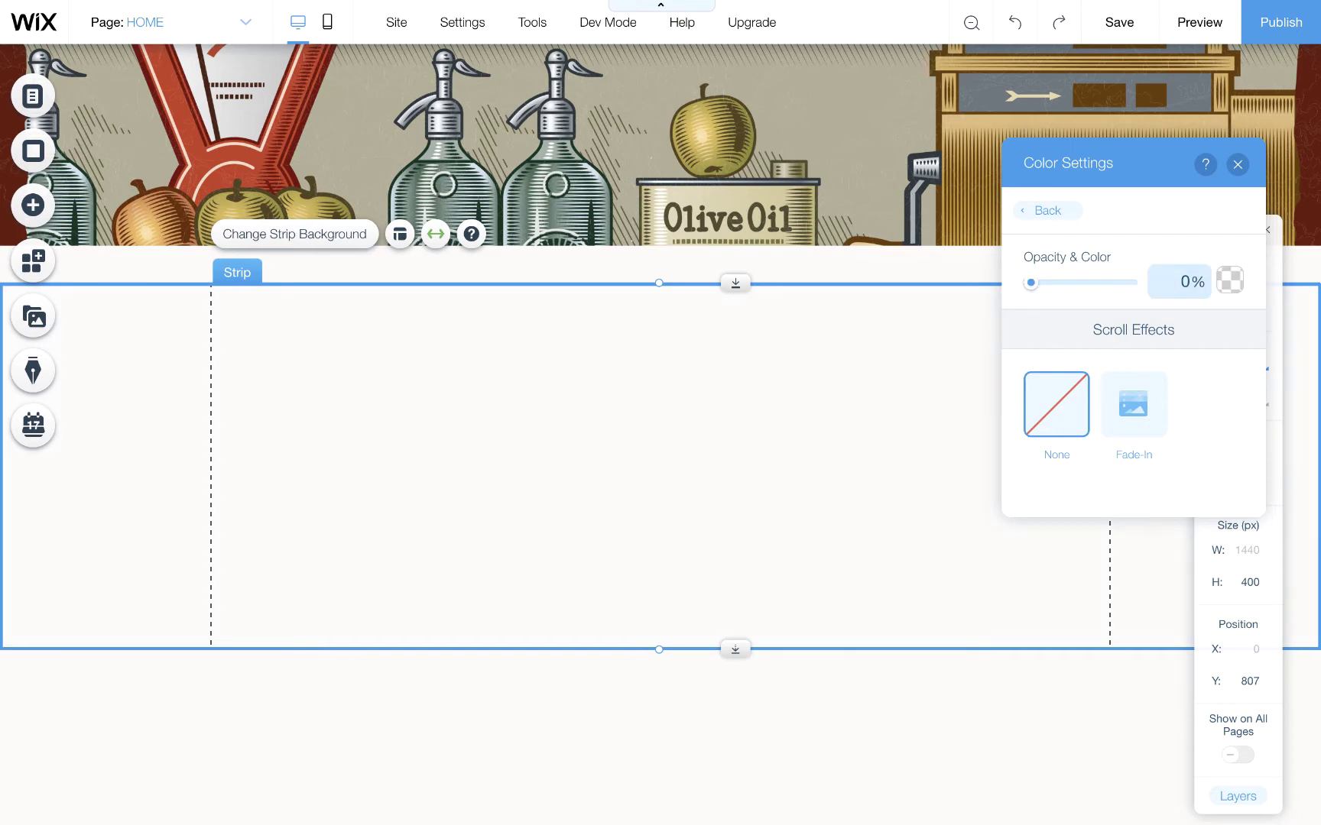
click(1237, 165)
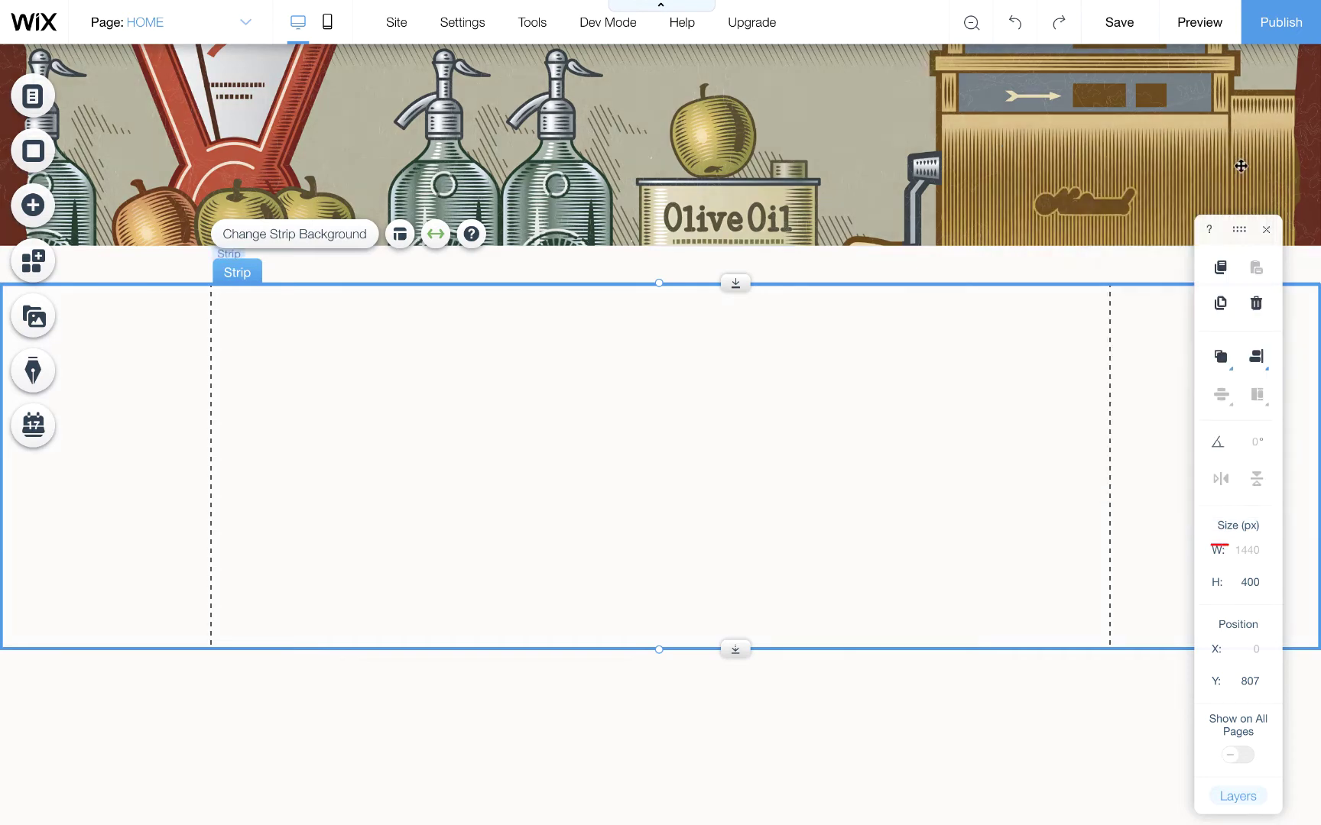
Set the transparent strip's height to 72 px and its Y position to 817.
click(1266, 584)
key(Return)
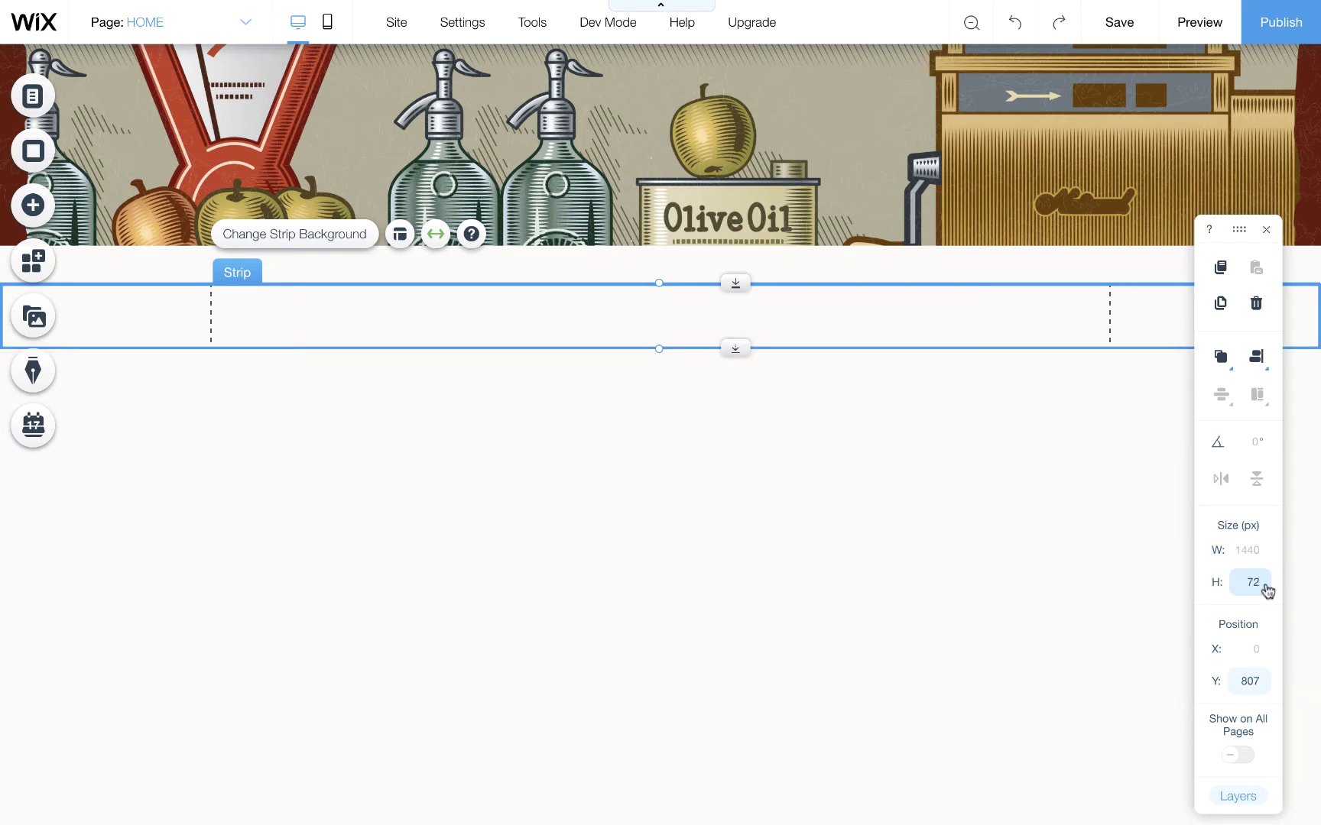
click(1257, 690)
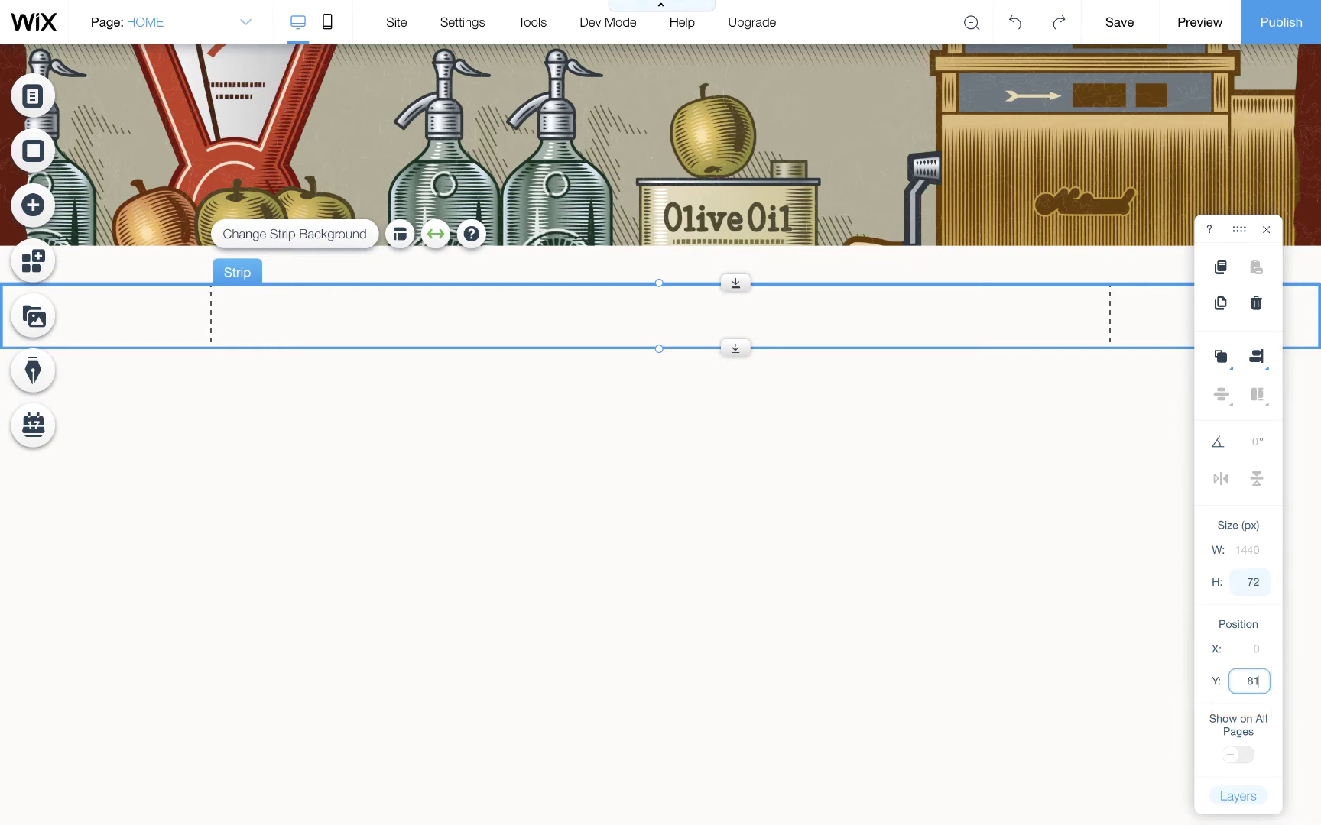
key(Return)
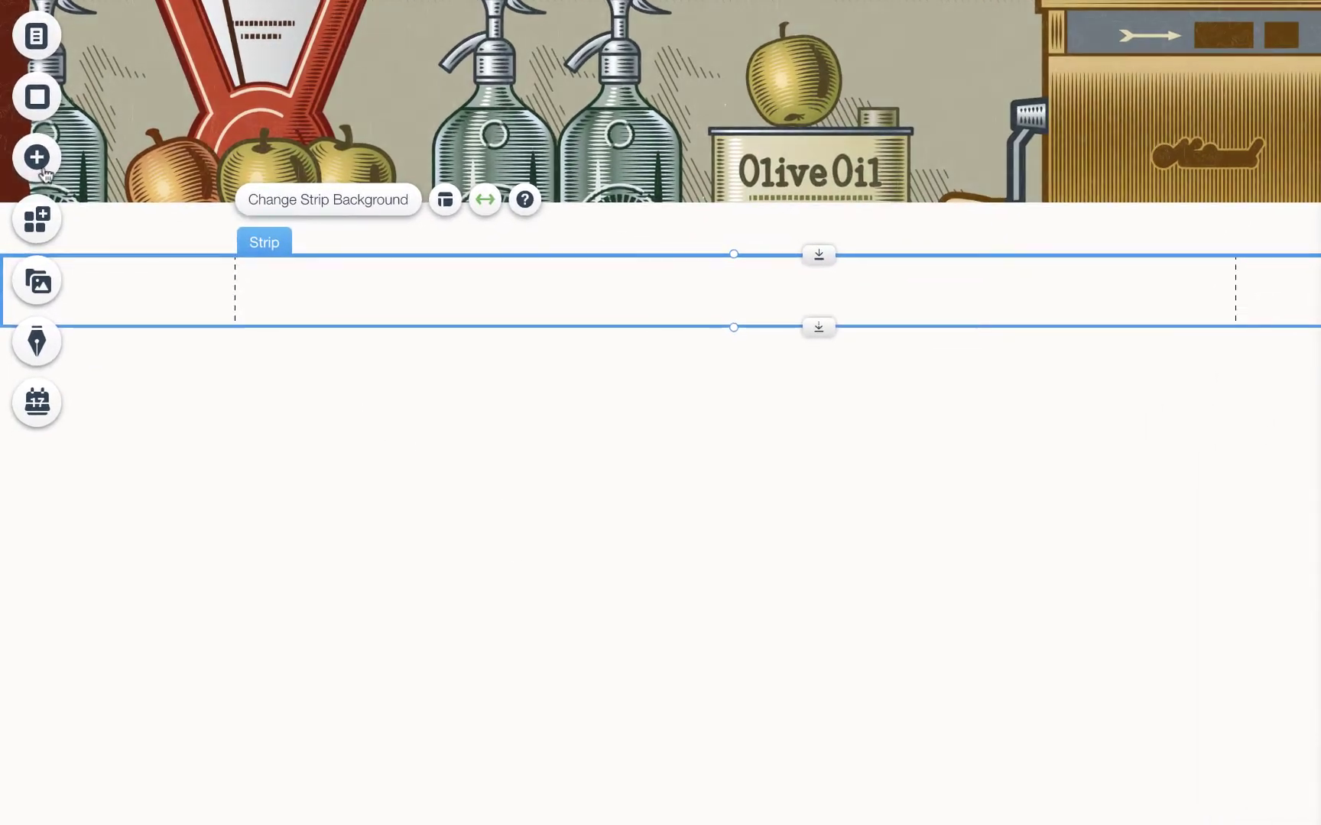
Add a thin solid themed line inside the 72 px strip and stretch it to full width.
click(37, 158)
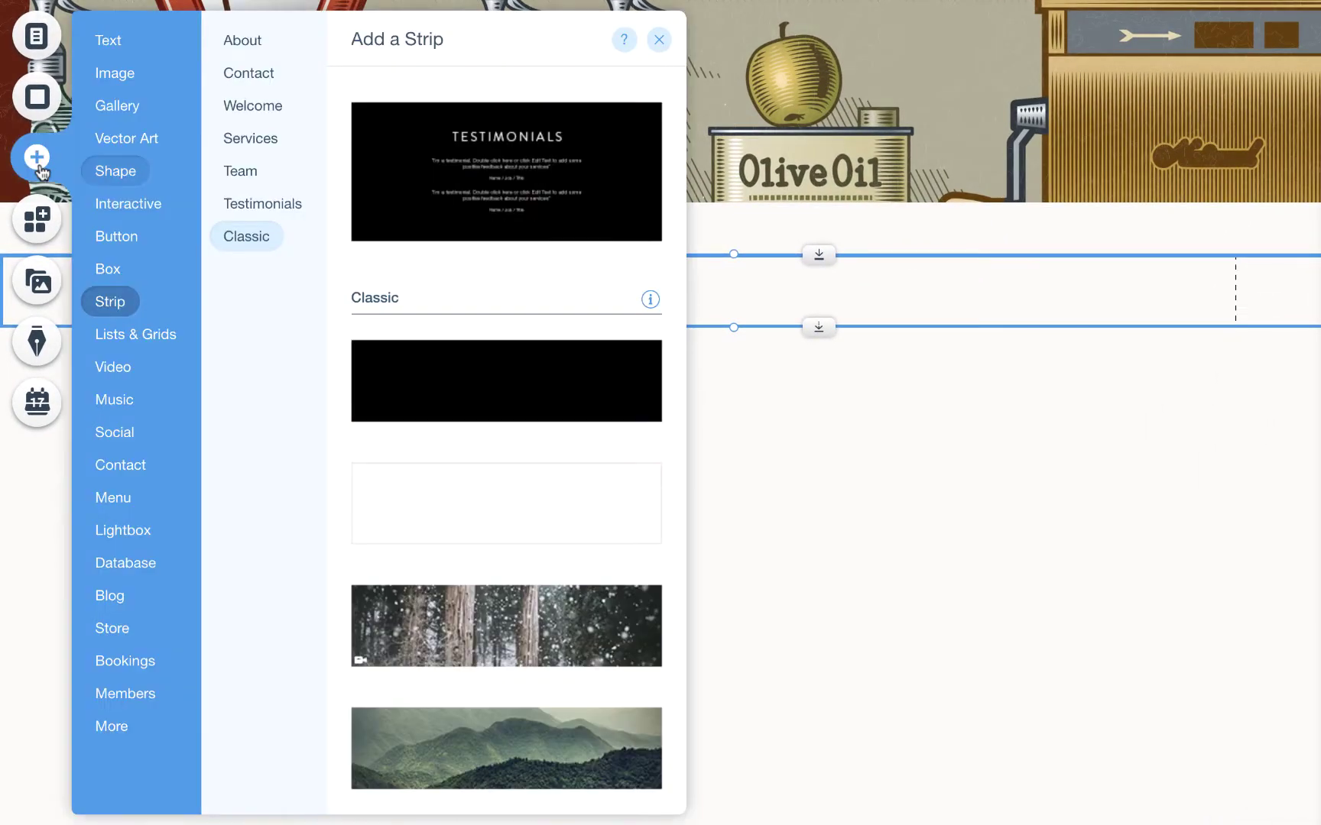
click(115, 170)
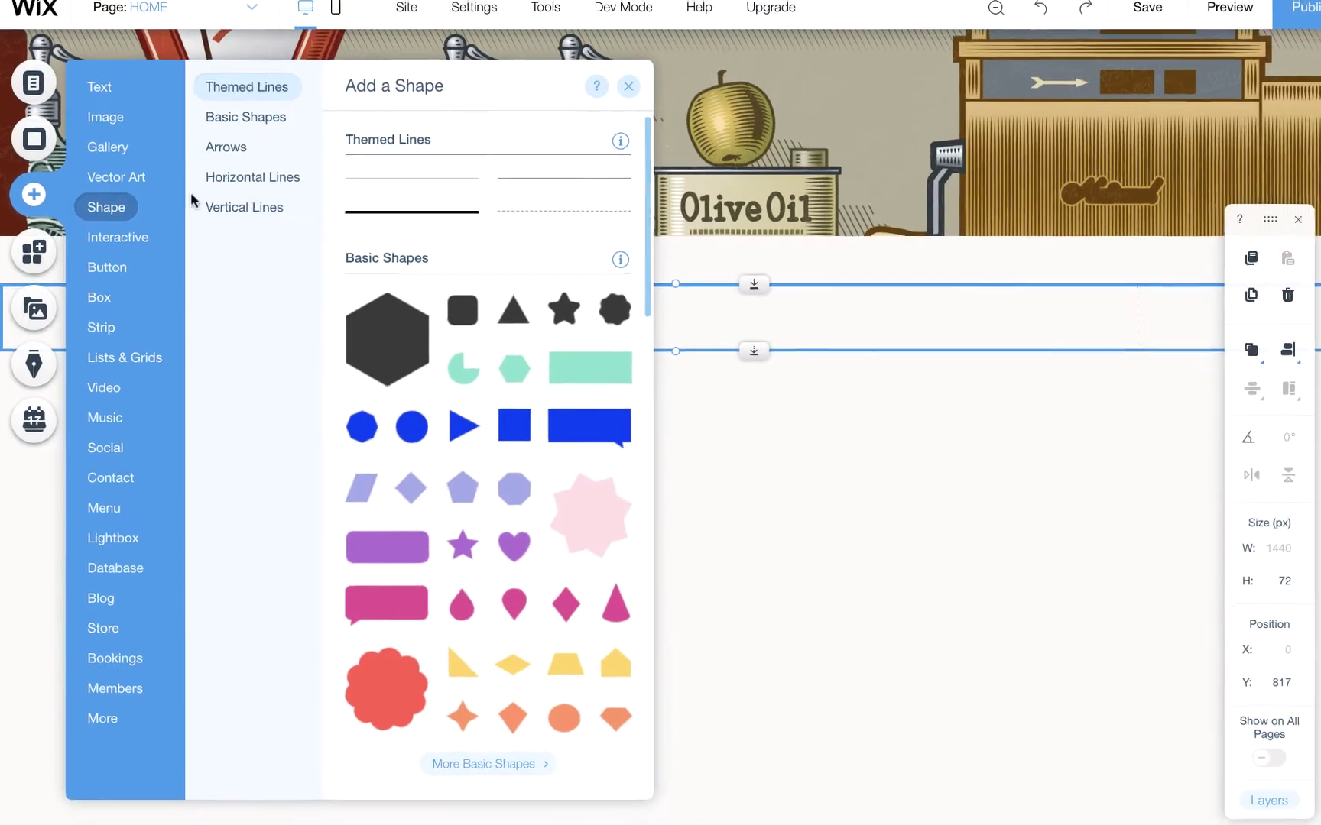
drag(531, 184, 728, 340)
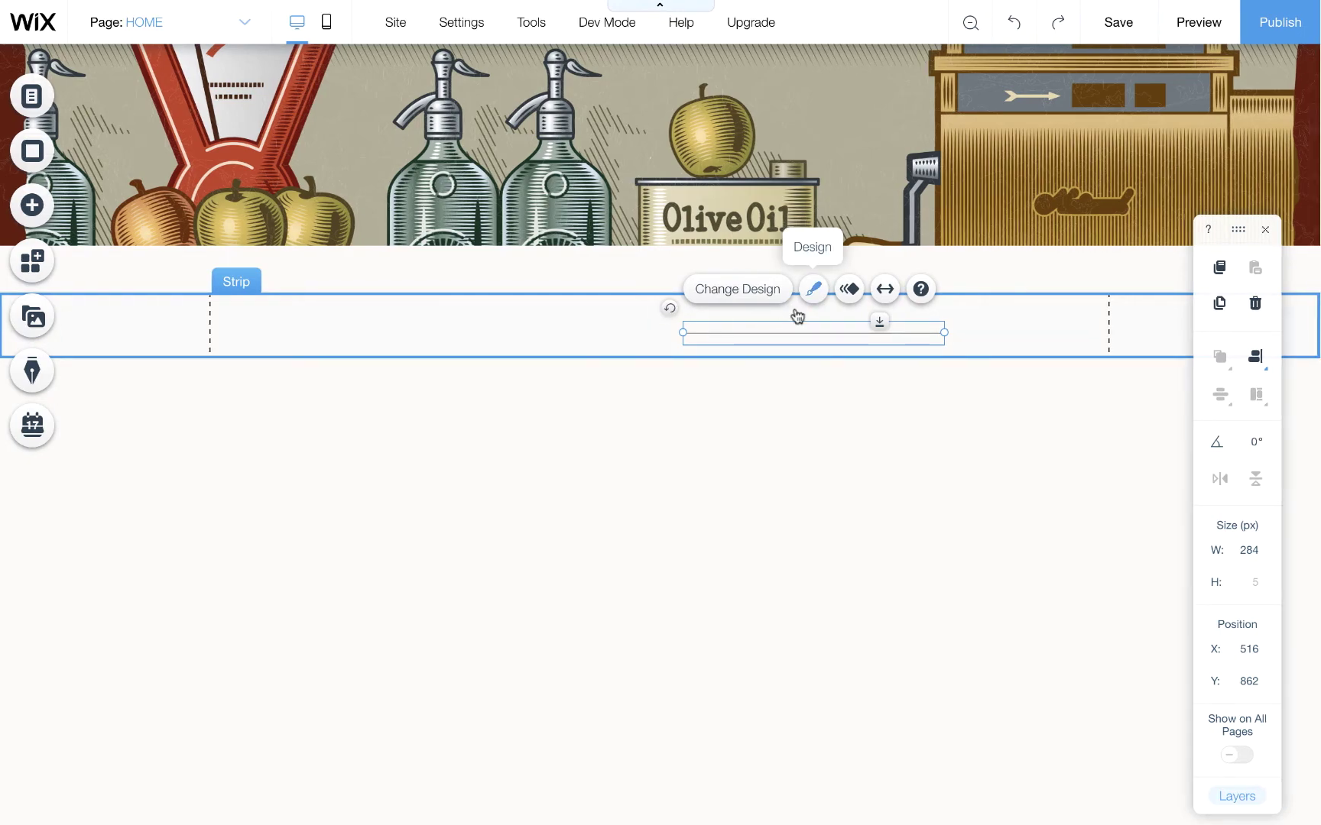
click(886, 289)
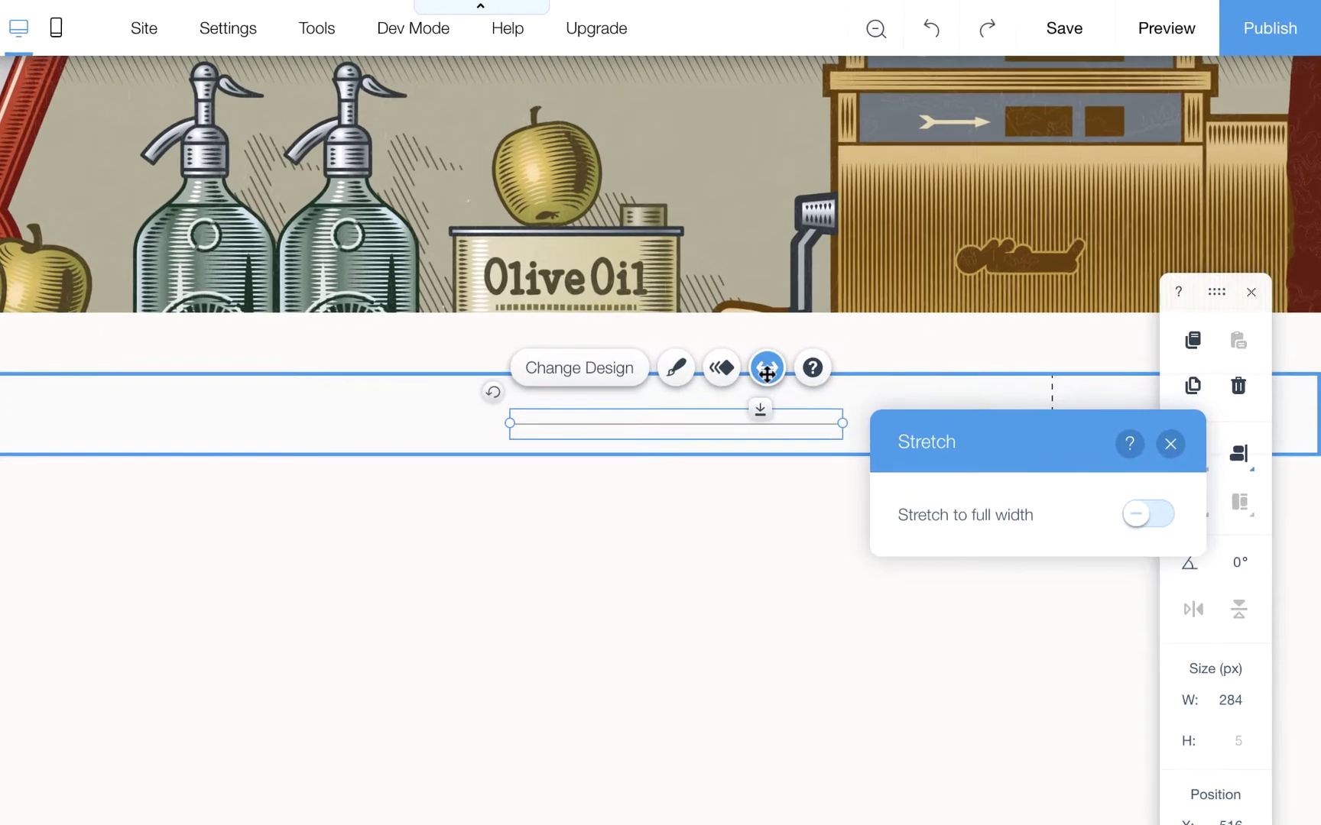
click(1139, 520)
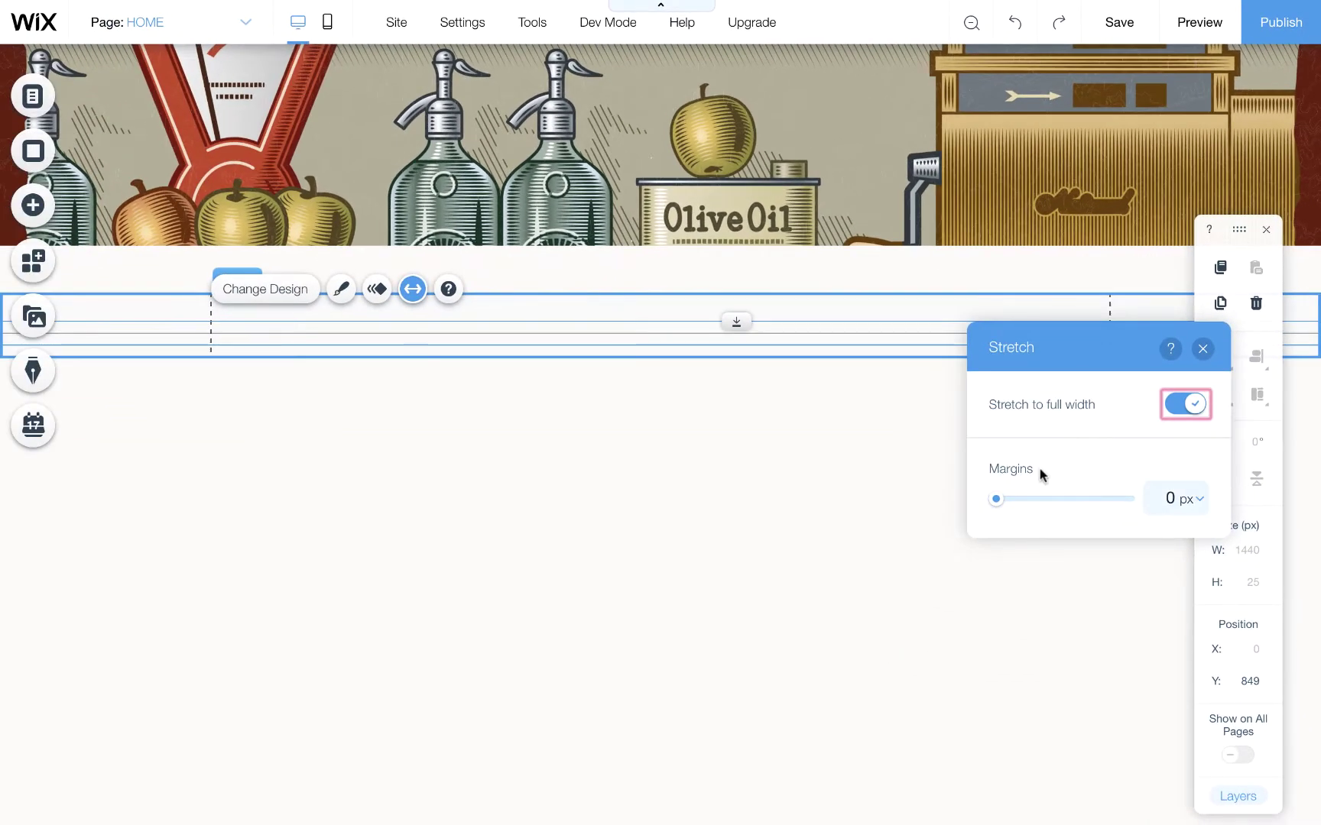
drag(1095, 364, 1100, 392)
click(801, 450)
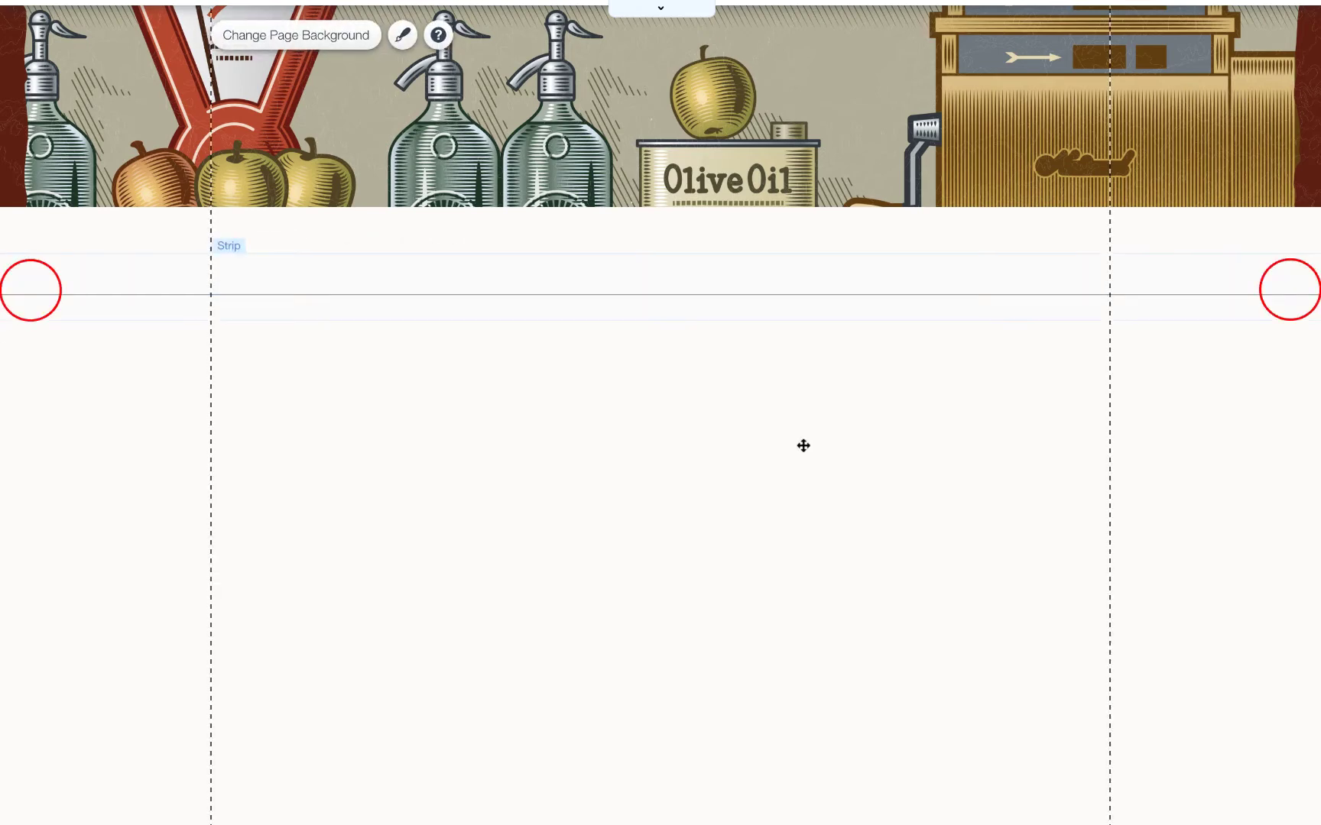
Give the stretched line margins of 35 px and close its stretch settings.
click(650, 308)
click(646, 297)
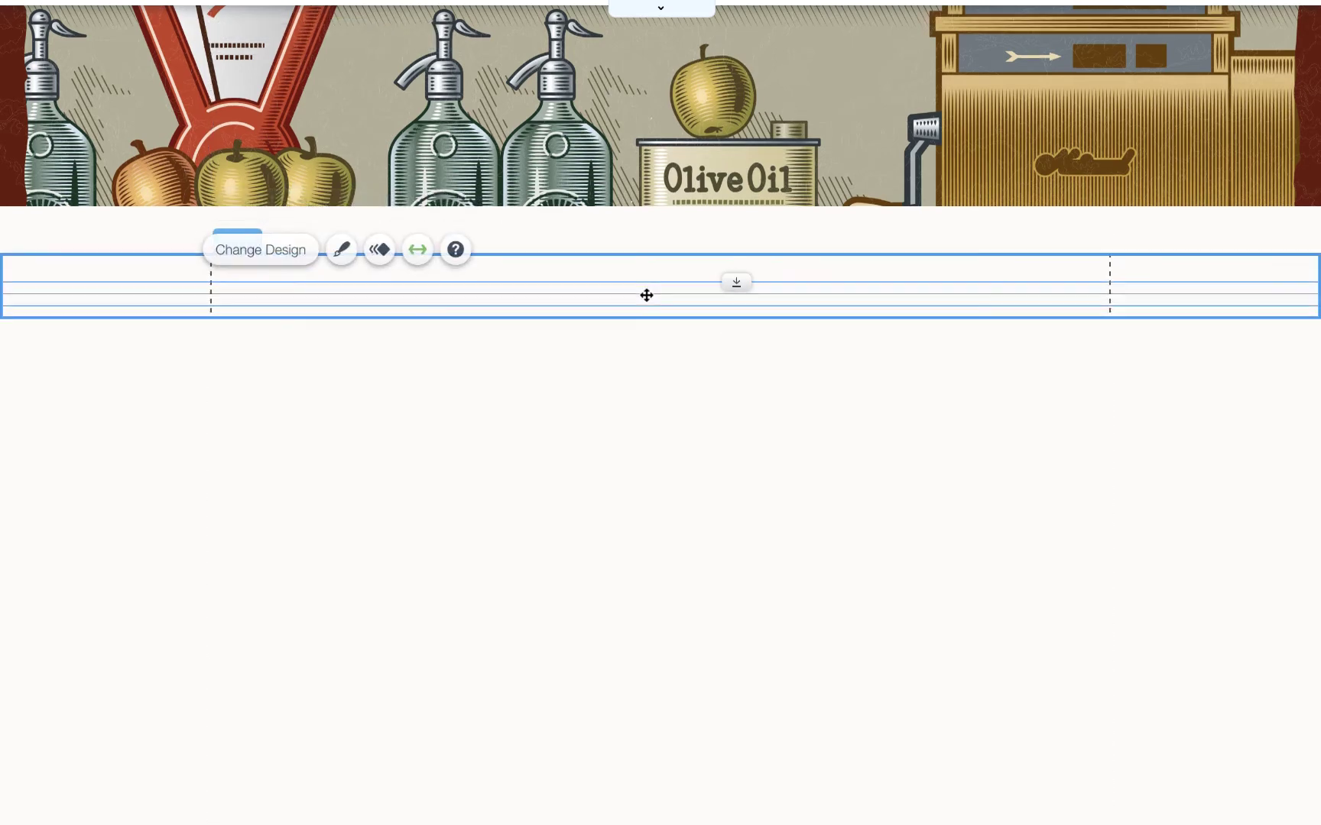
click(413, 246)
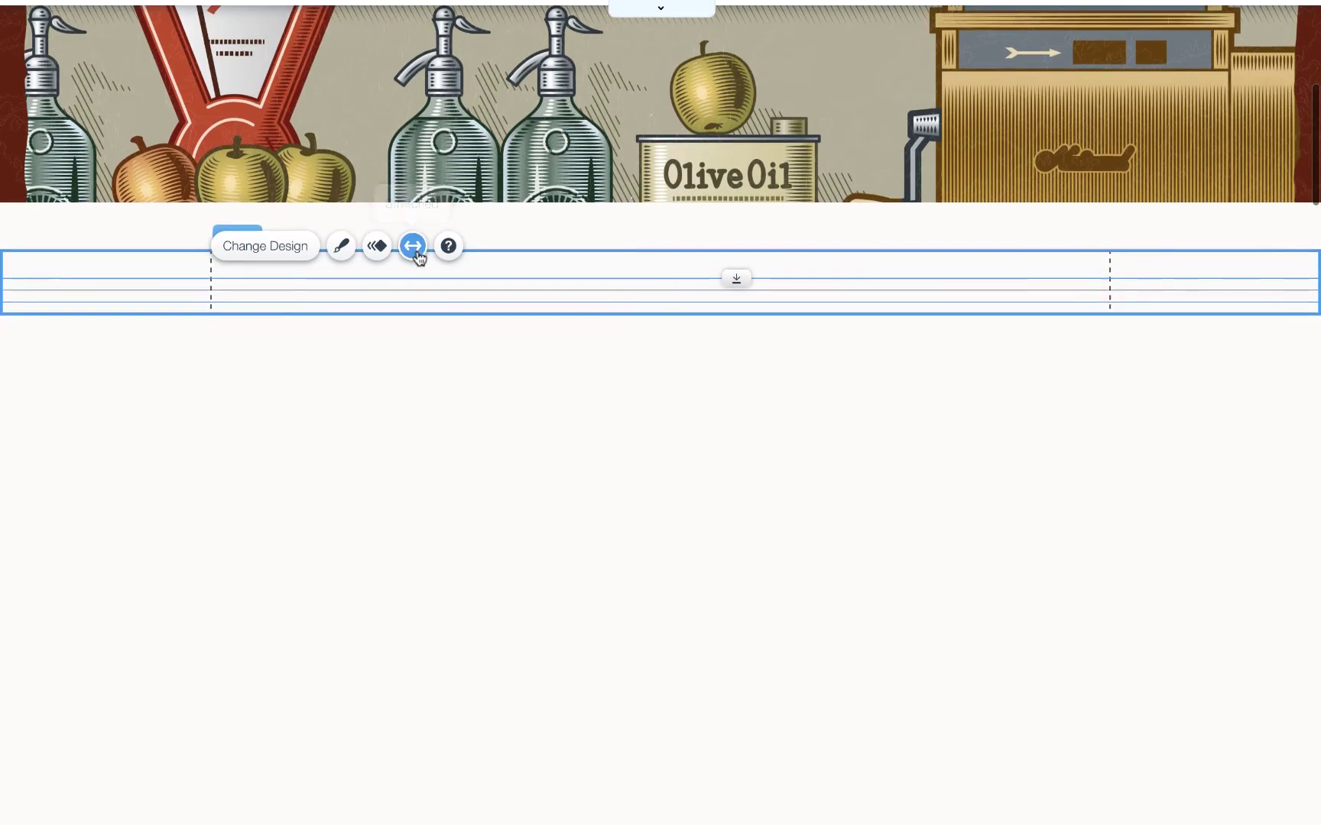
drag(1167, 310, 1170, 362)
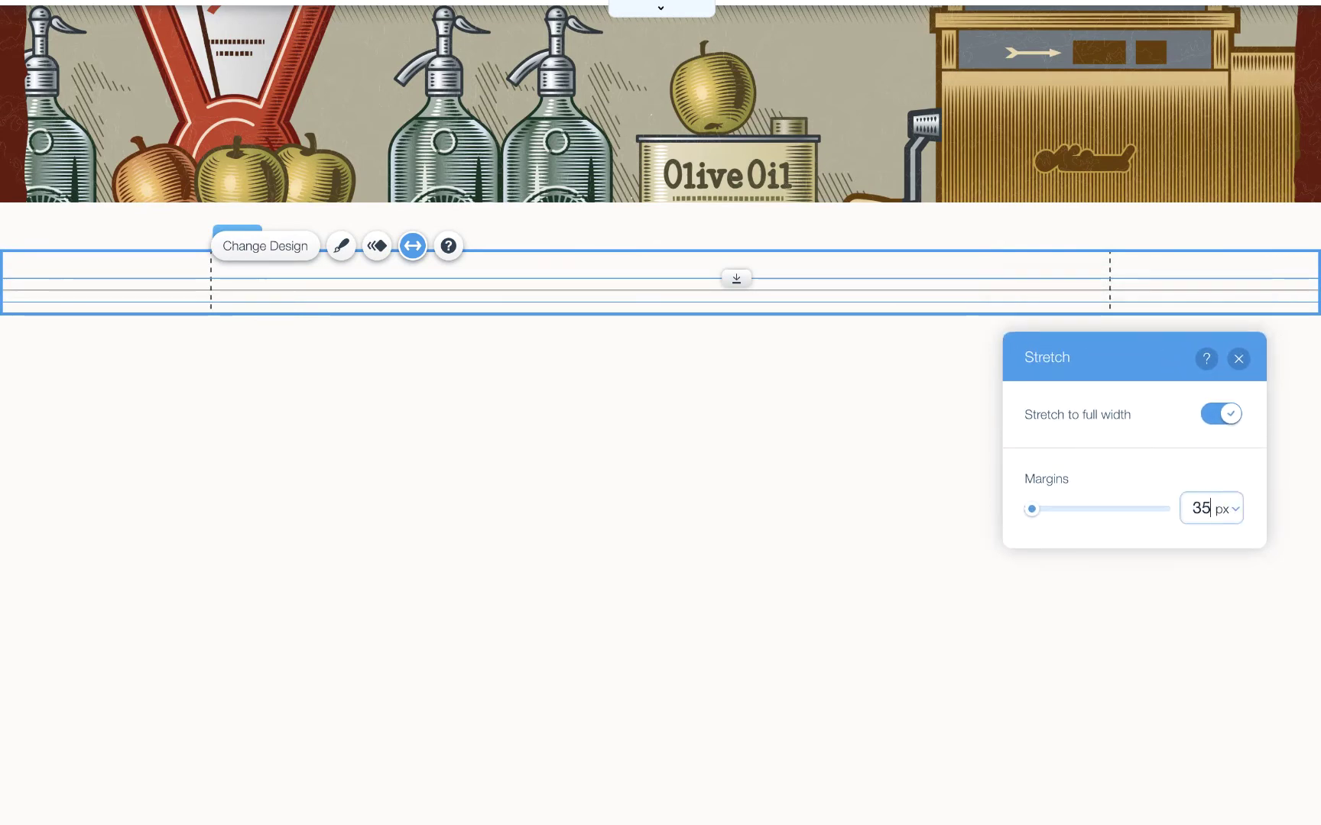
key(Return)
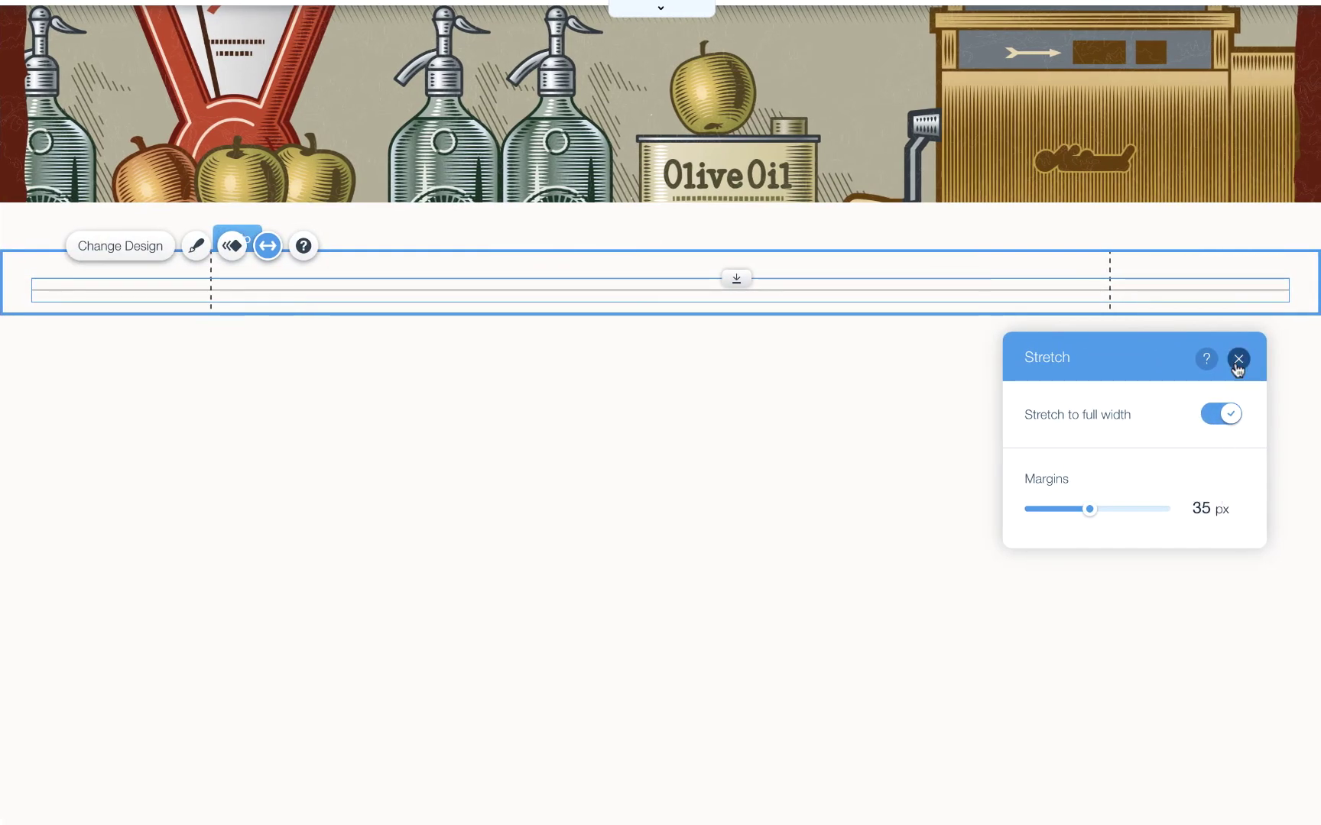
click(1238, 359)
click(896, 547)
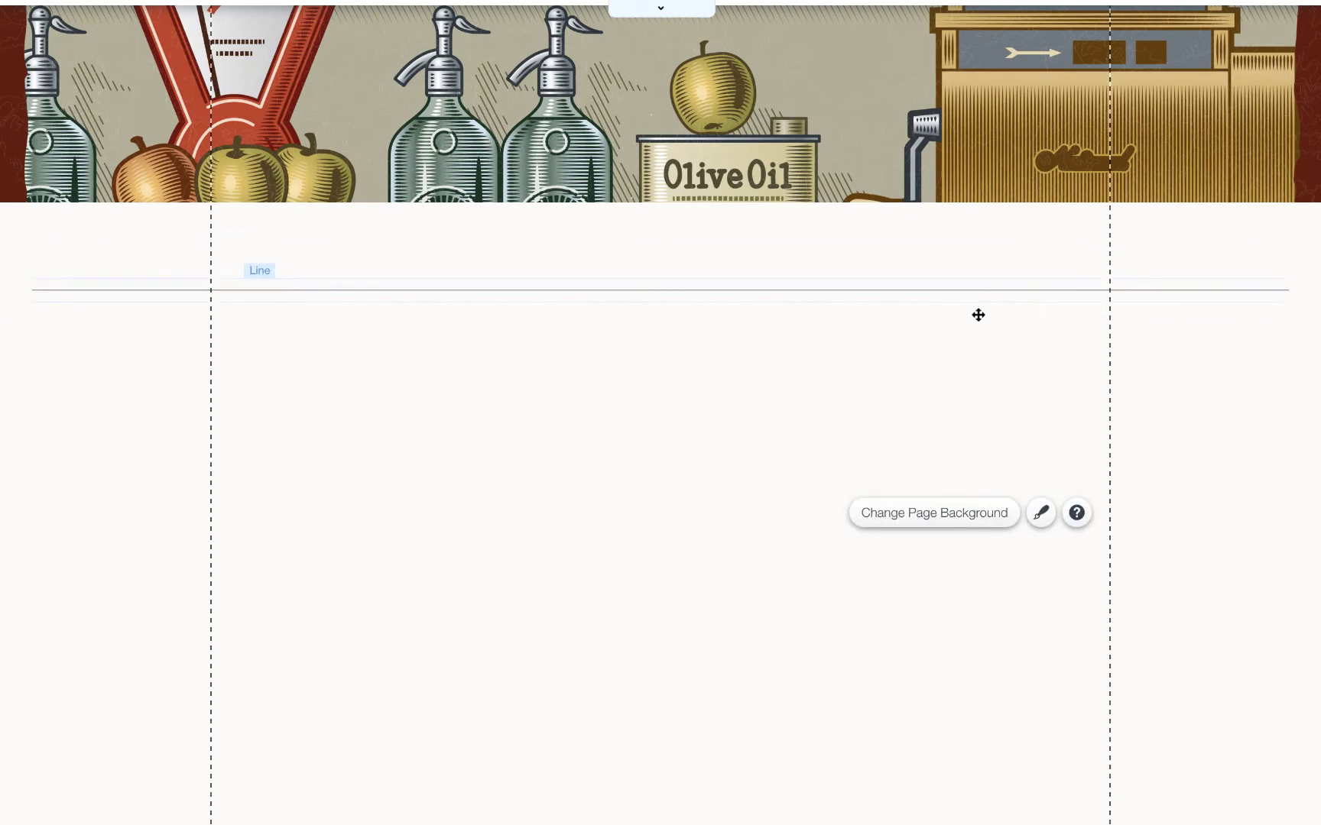
Change the line's colour to black (#000000) in its design settings and deselect it.
click(779, 296)
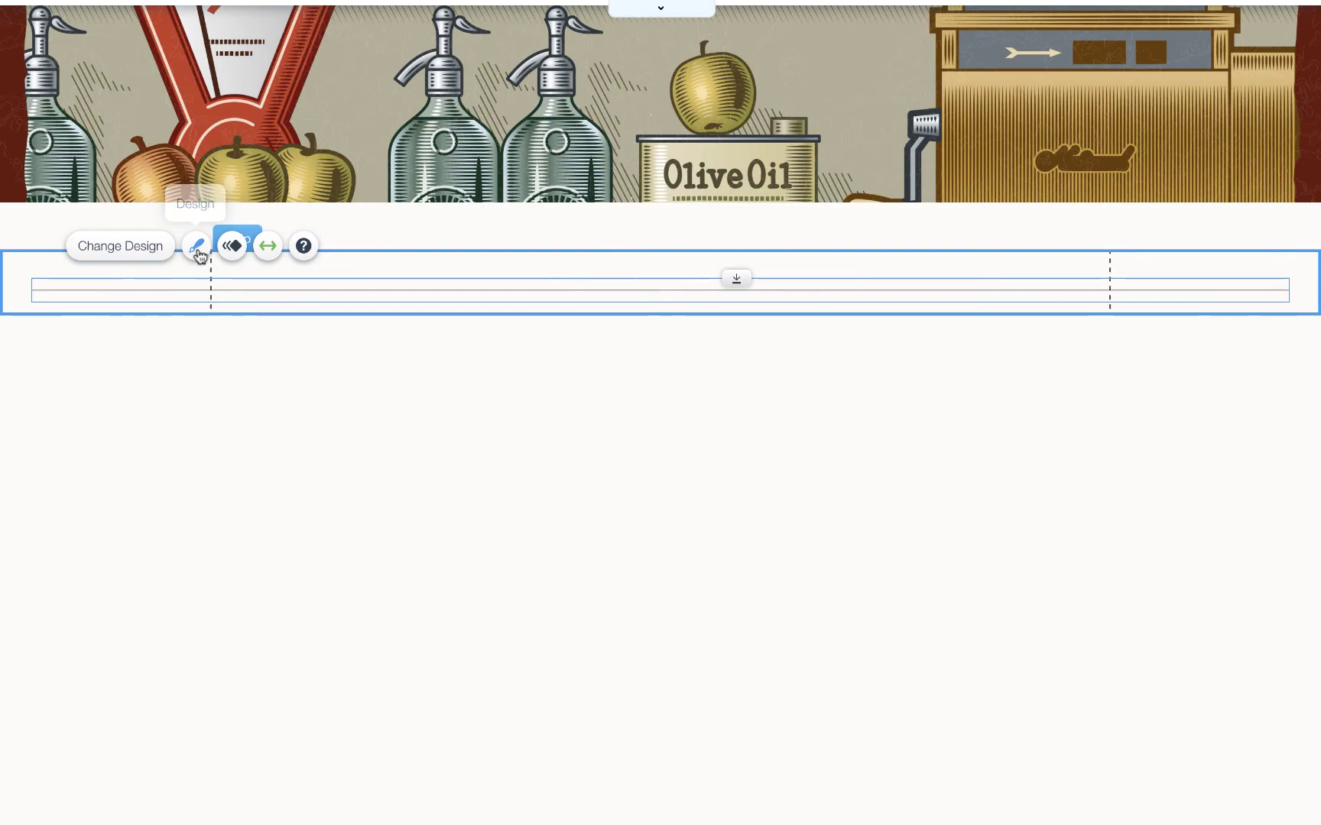
click(197, 252)
click(1092, 560)
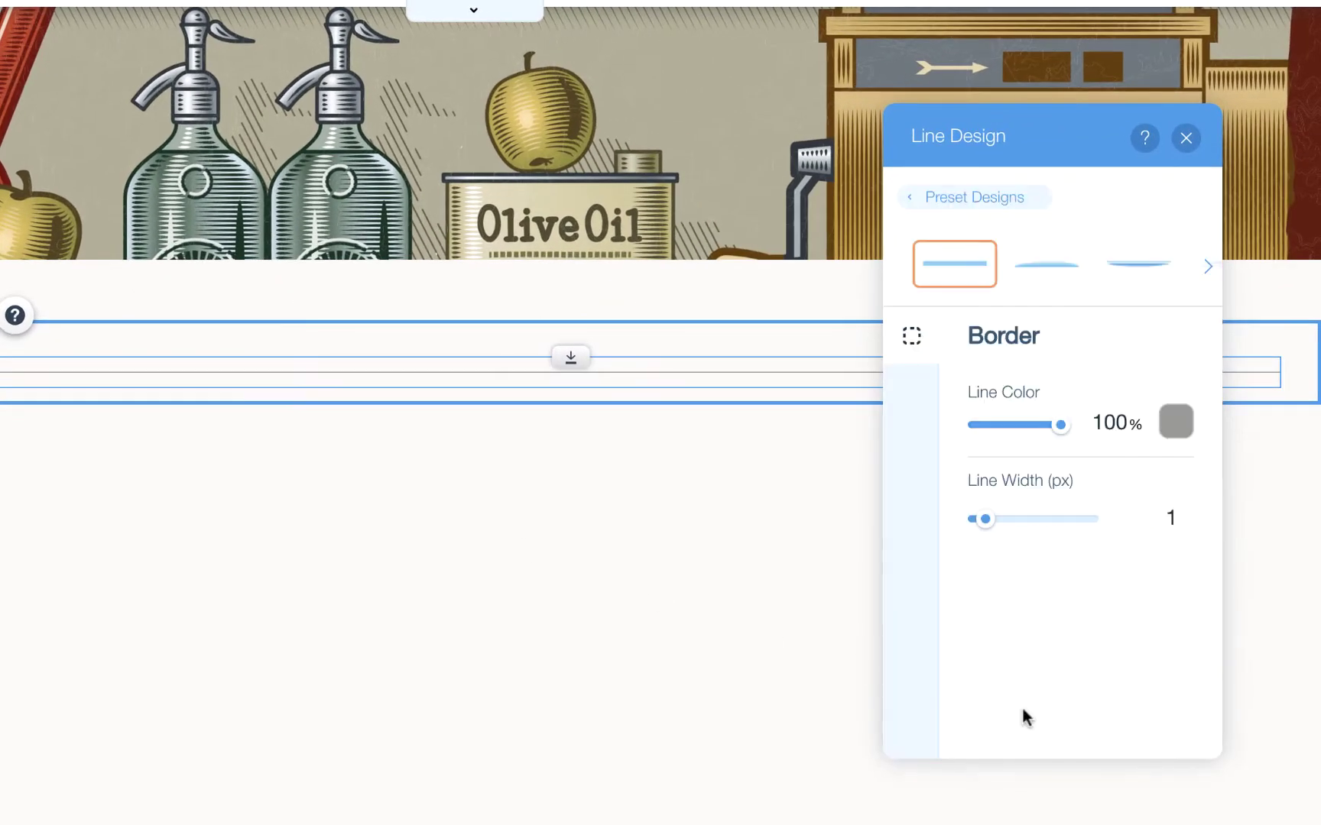
click(1175, 423)
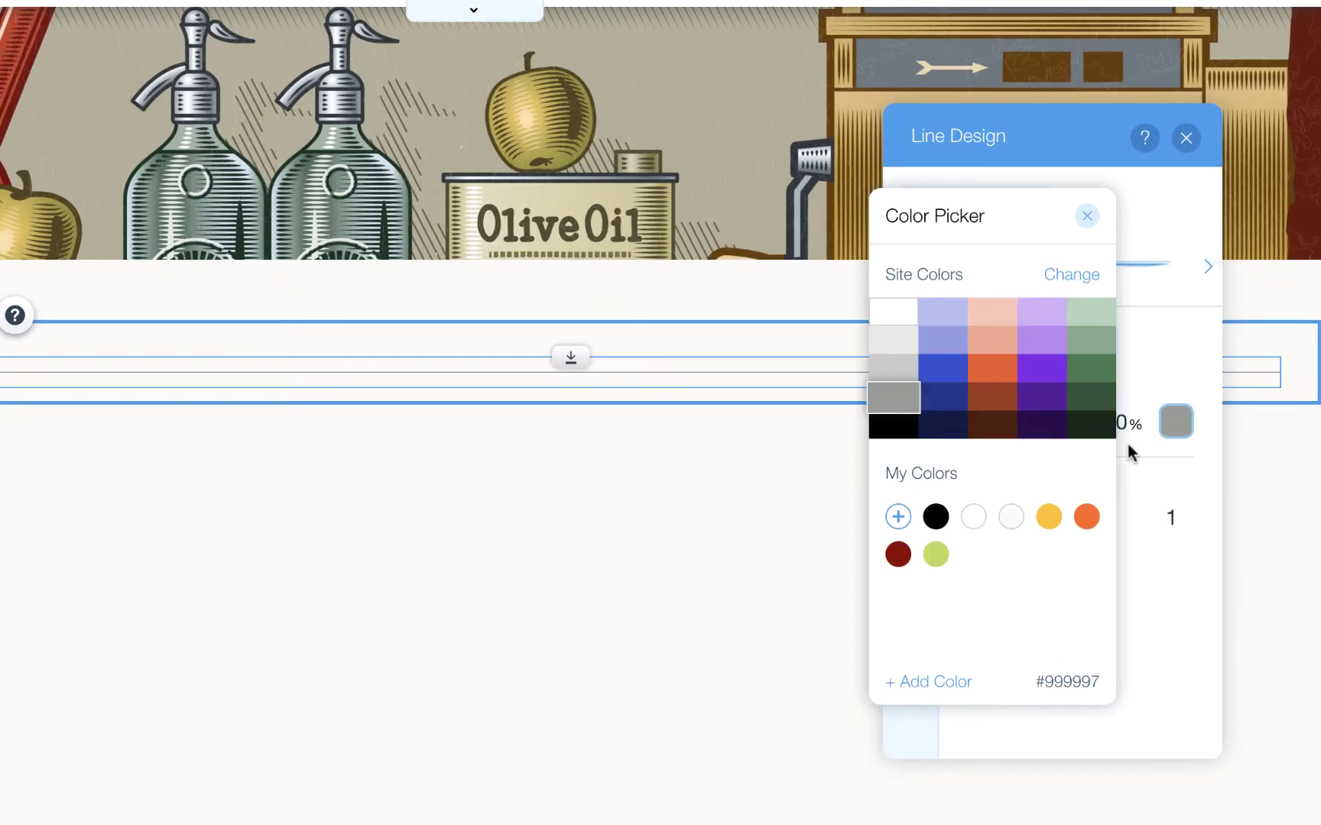
click(935, 517)
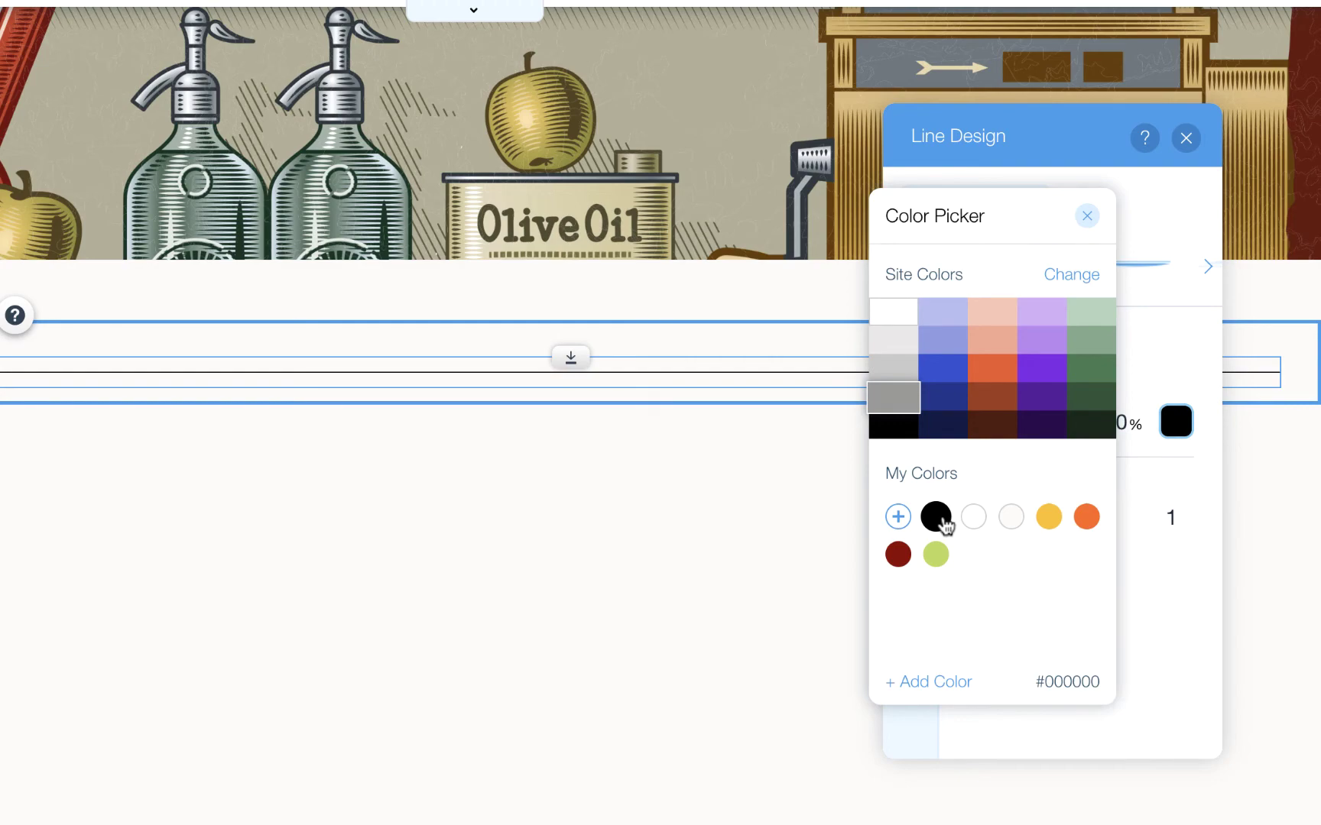
click(1087, 216)
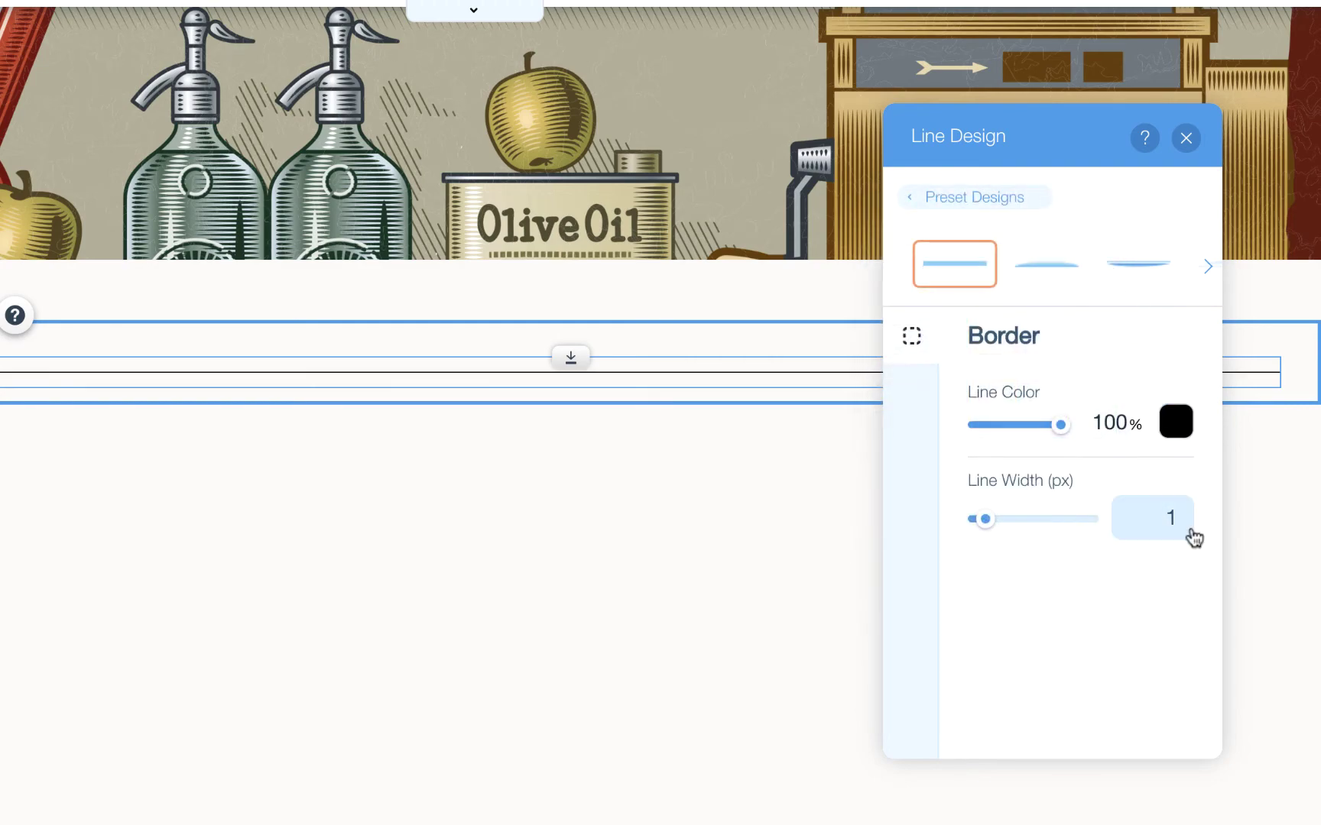
click(1186, 137)
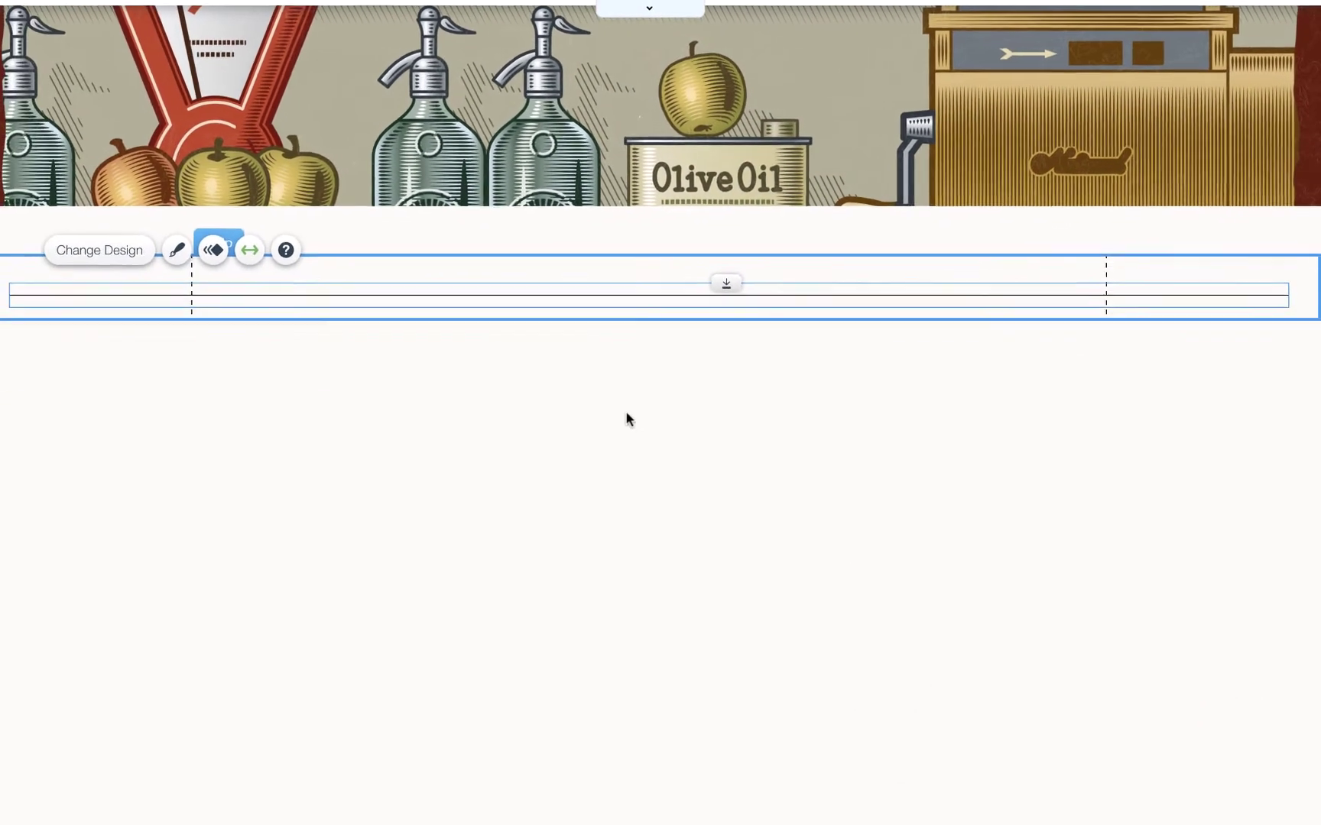
click(640, 413)
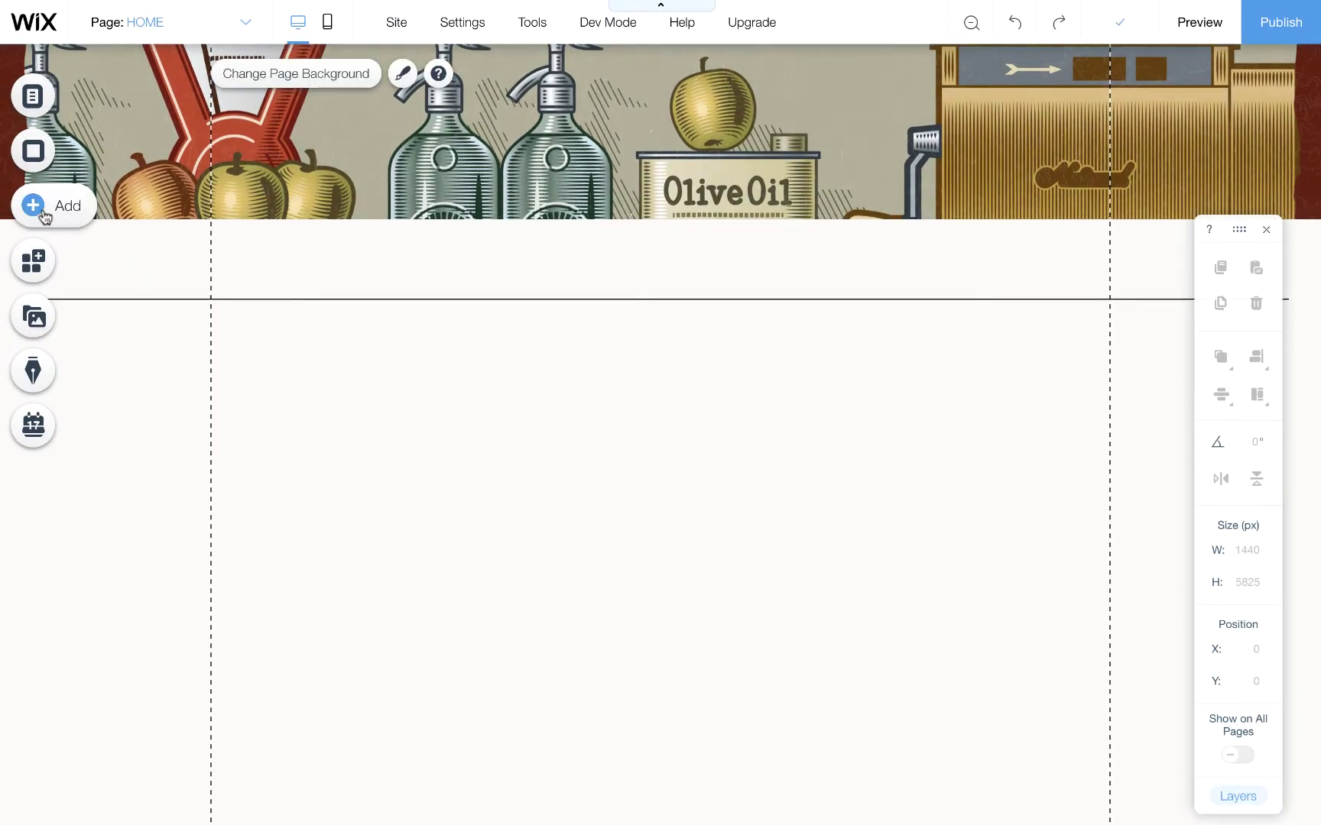
Add the light themed box below the line and set its size to 131 px wide by 60 px high.
click(44, 218)
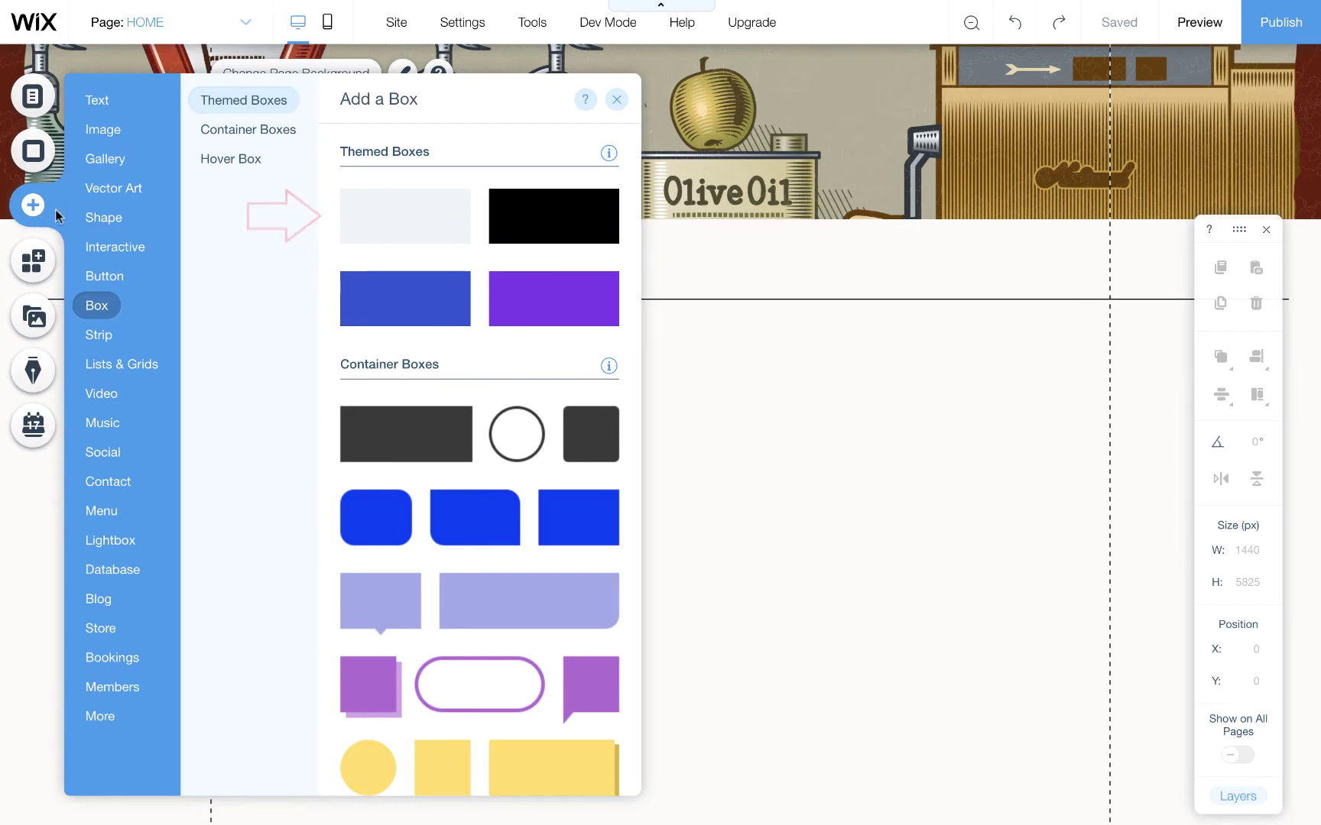
drag(404, 234, 776, 520)
drag(813, 472, 737, 475)
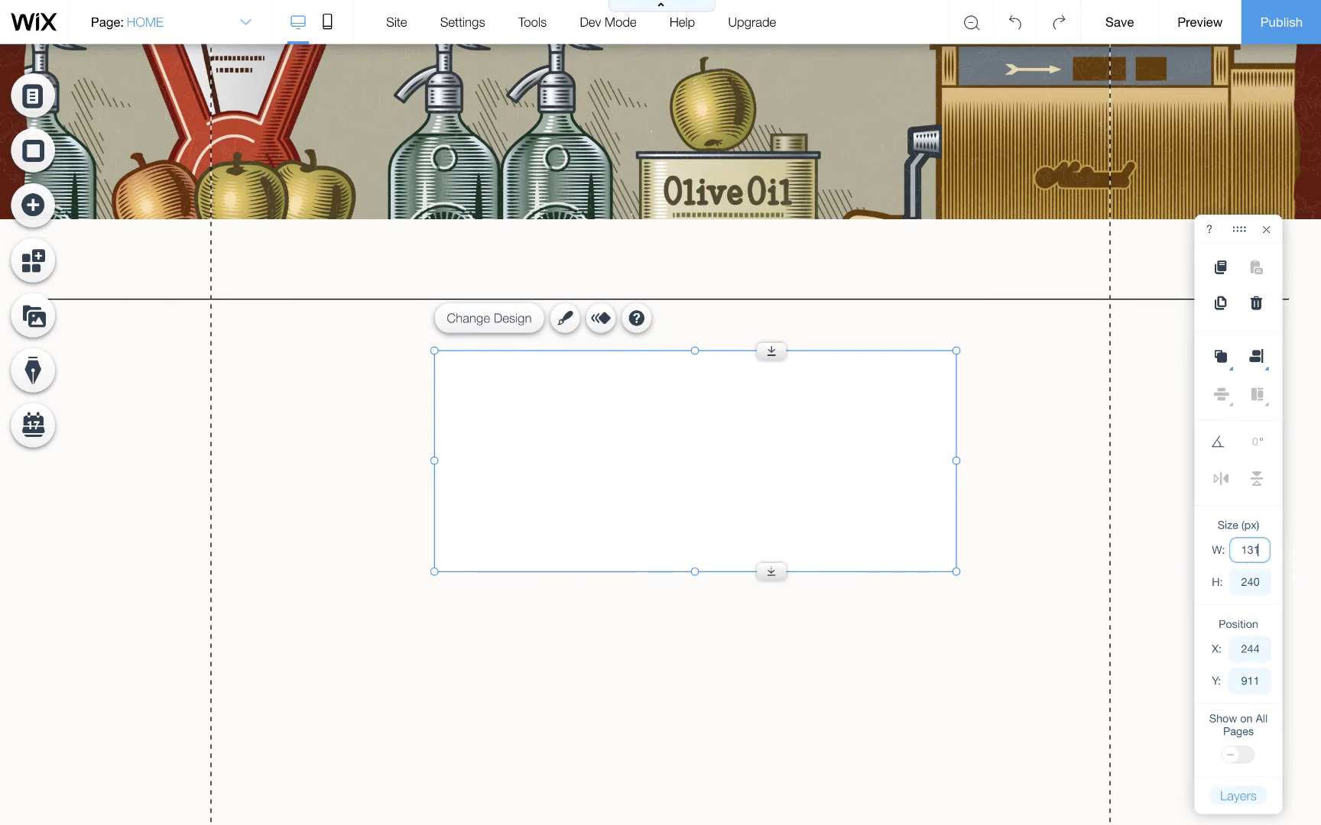
key(Tab)
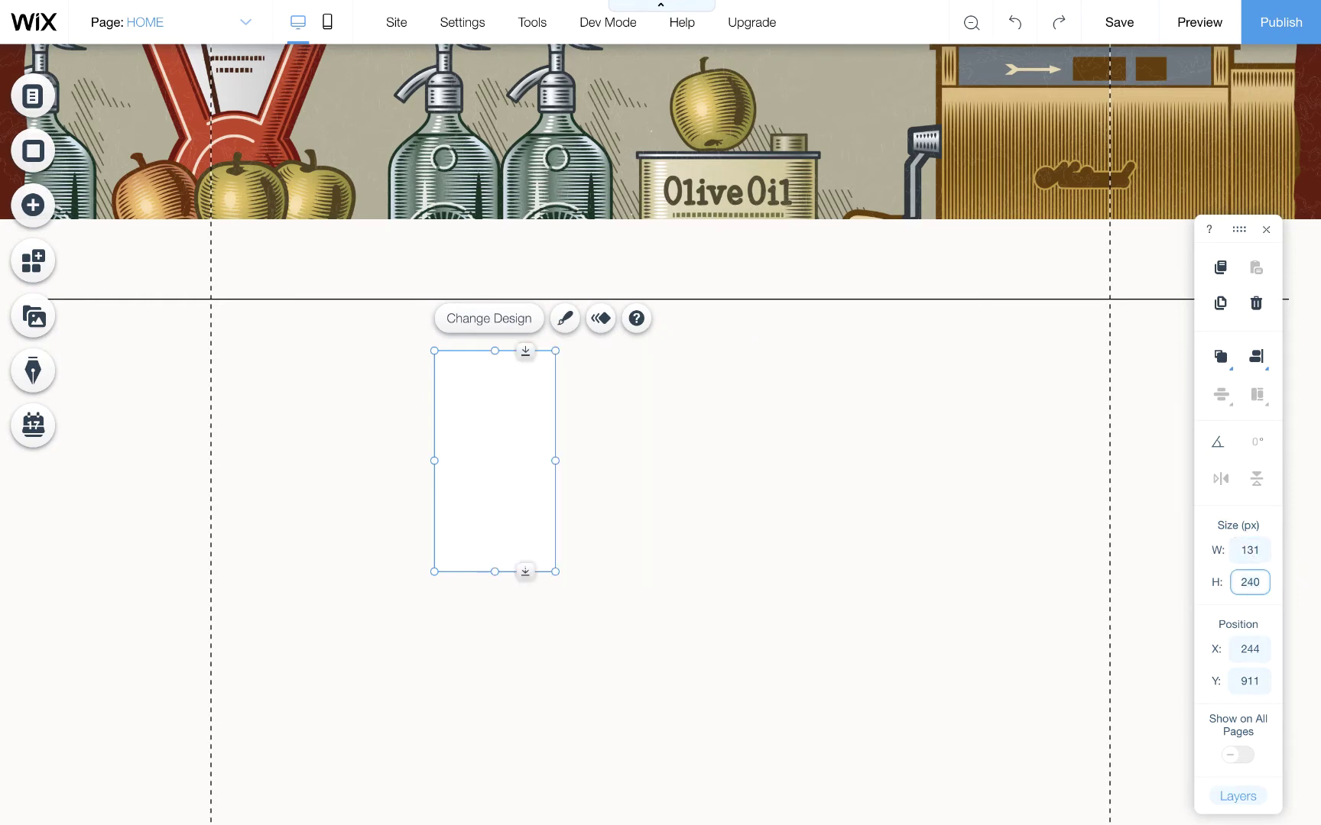
text(60)
key(Return)
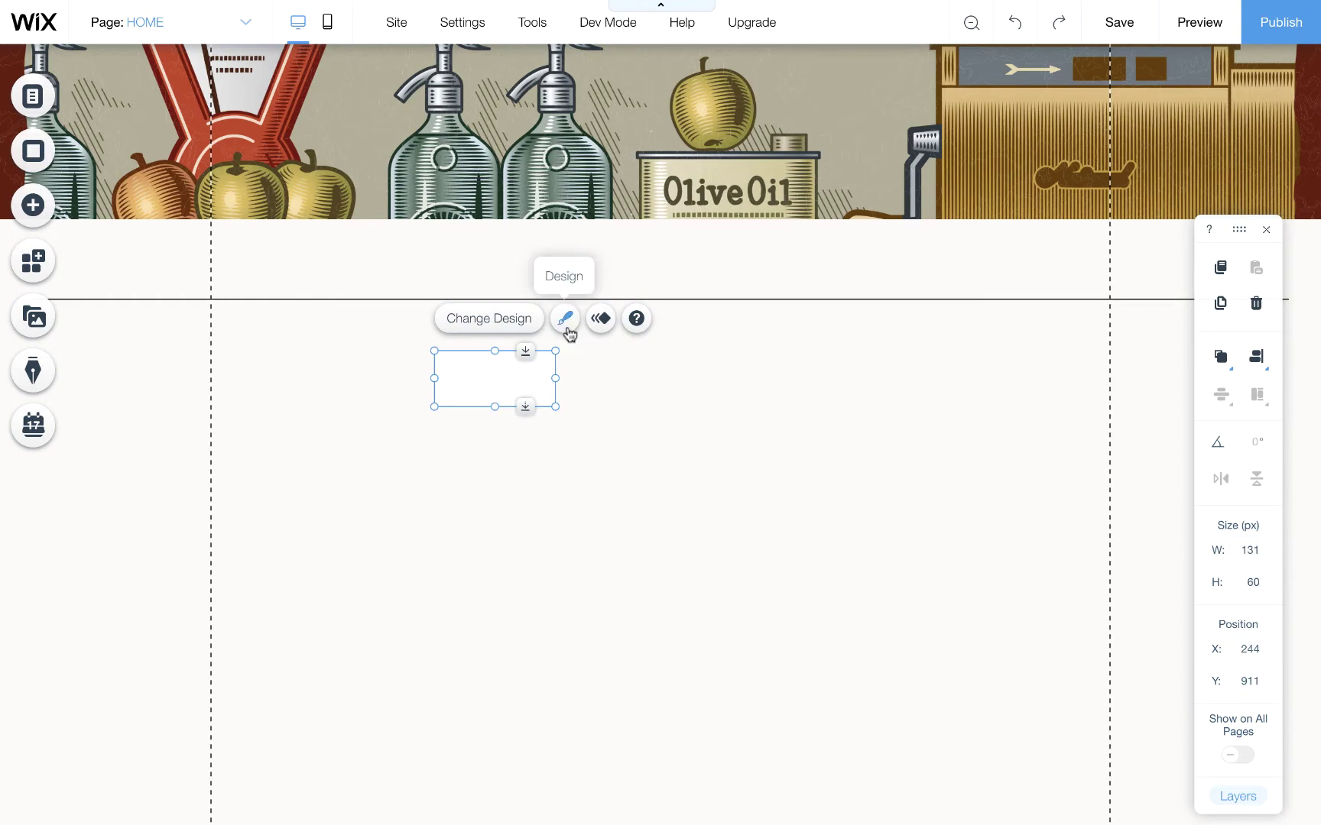
Set the small box's fill colour to off-white #FAF9F7 in its design settings and deselect the box.
click(566, 328)
click(325, 695)
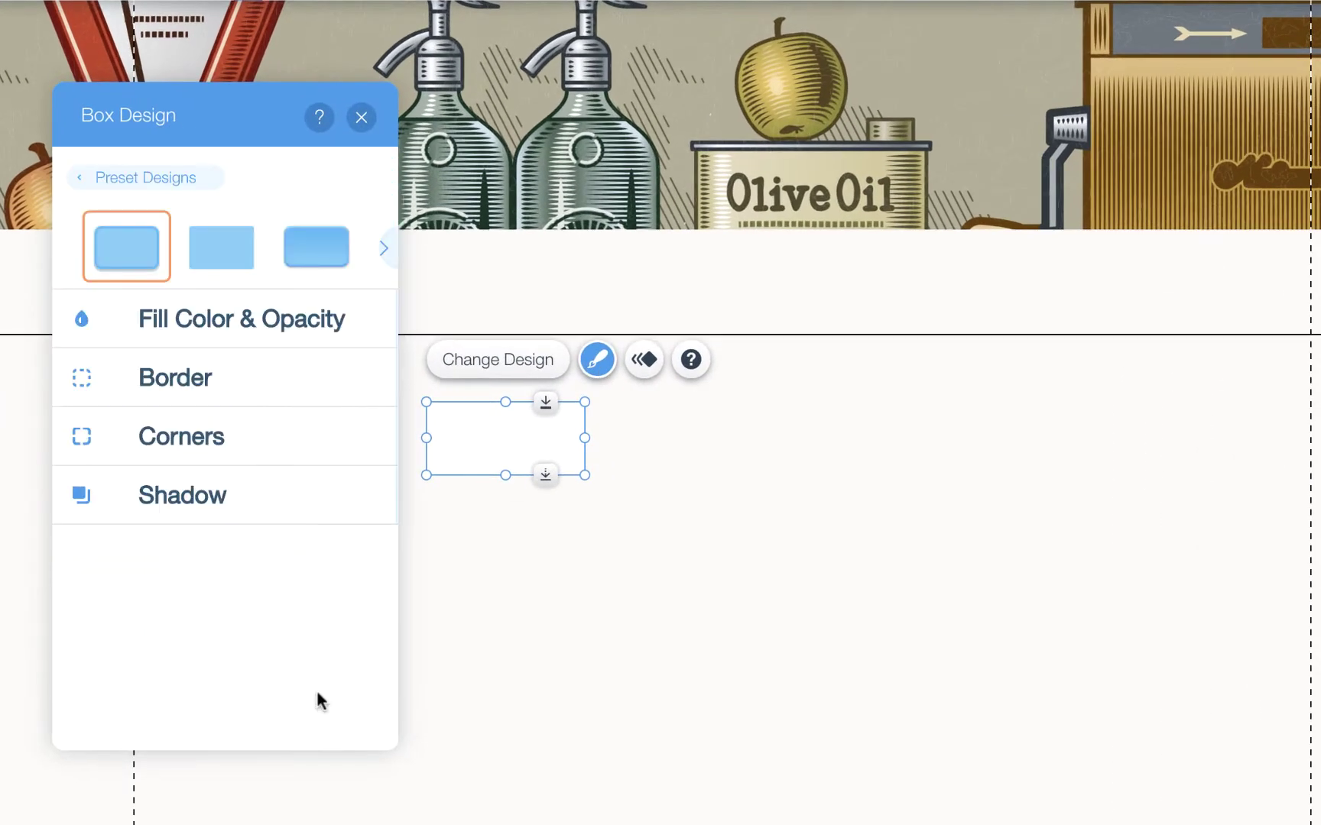
click(255, 340)
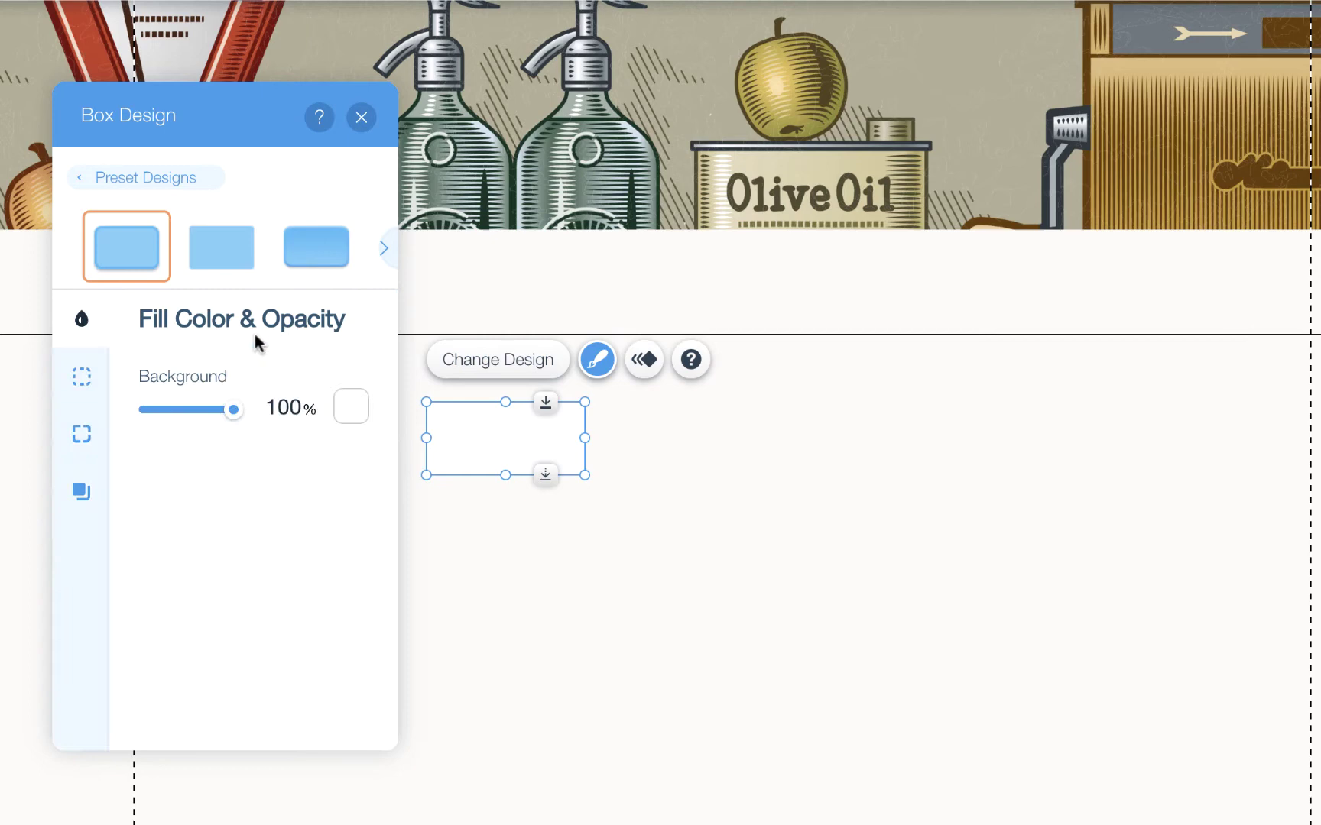
click(345, 416)
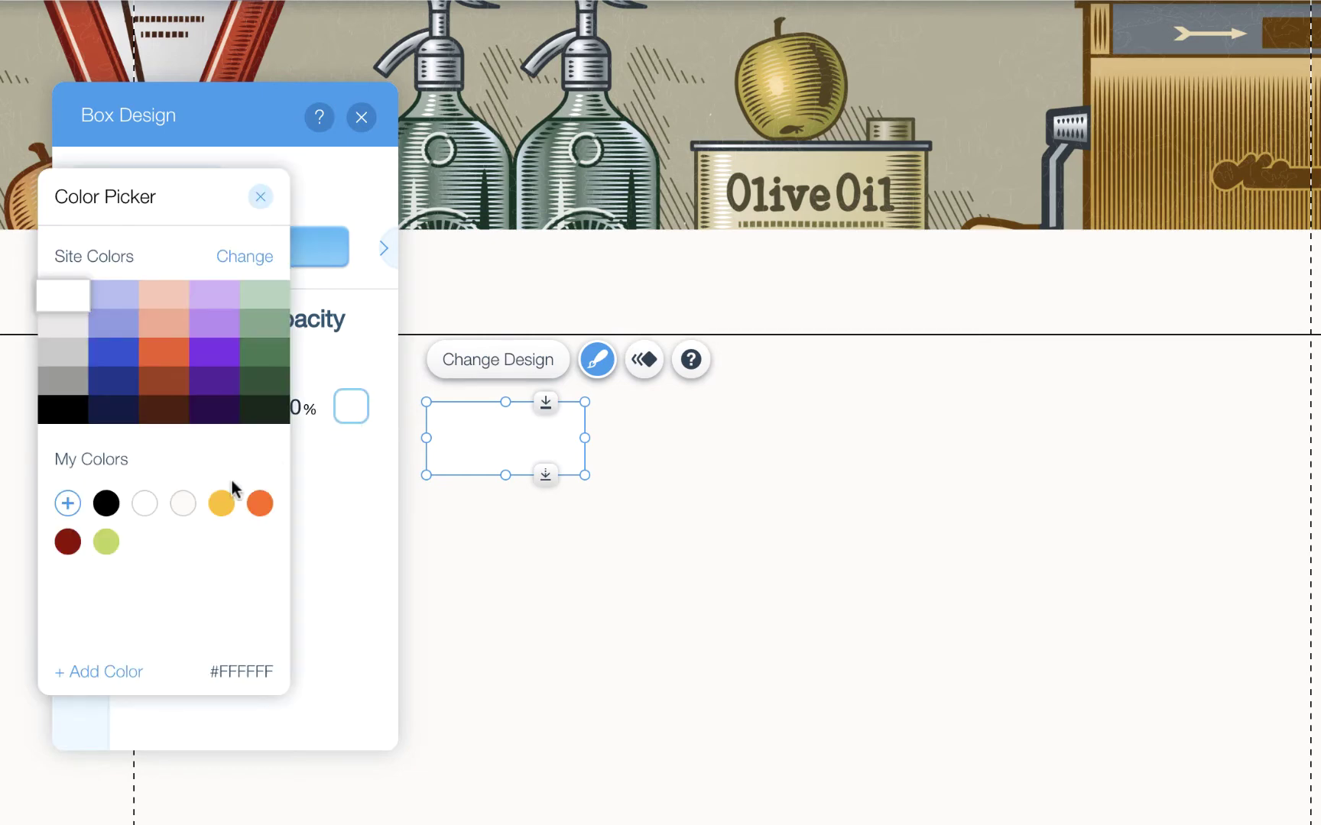
click(182, 505)
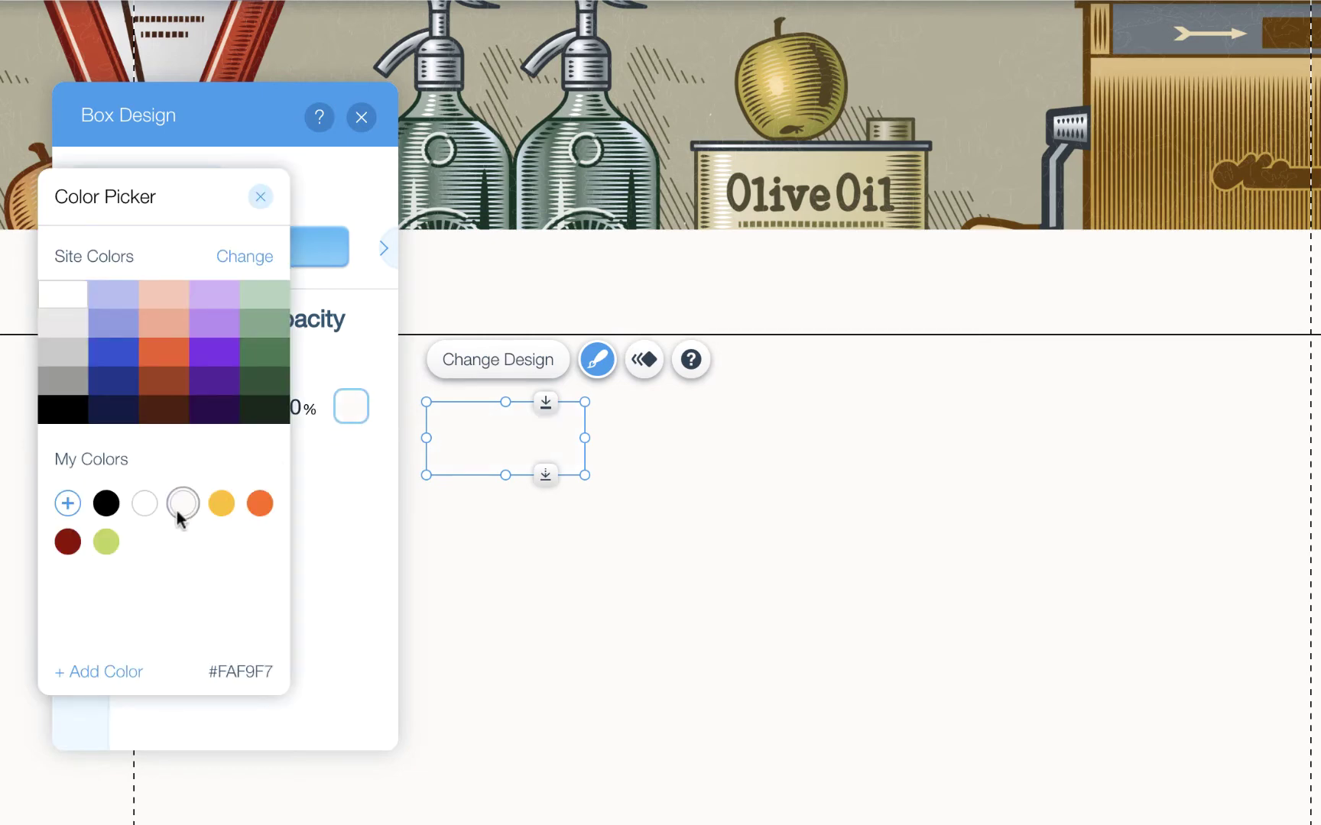
click(259, 197)
click(383, 133)
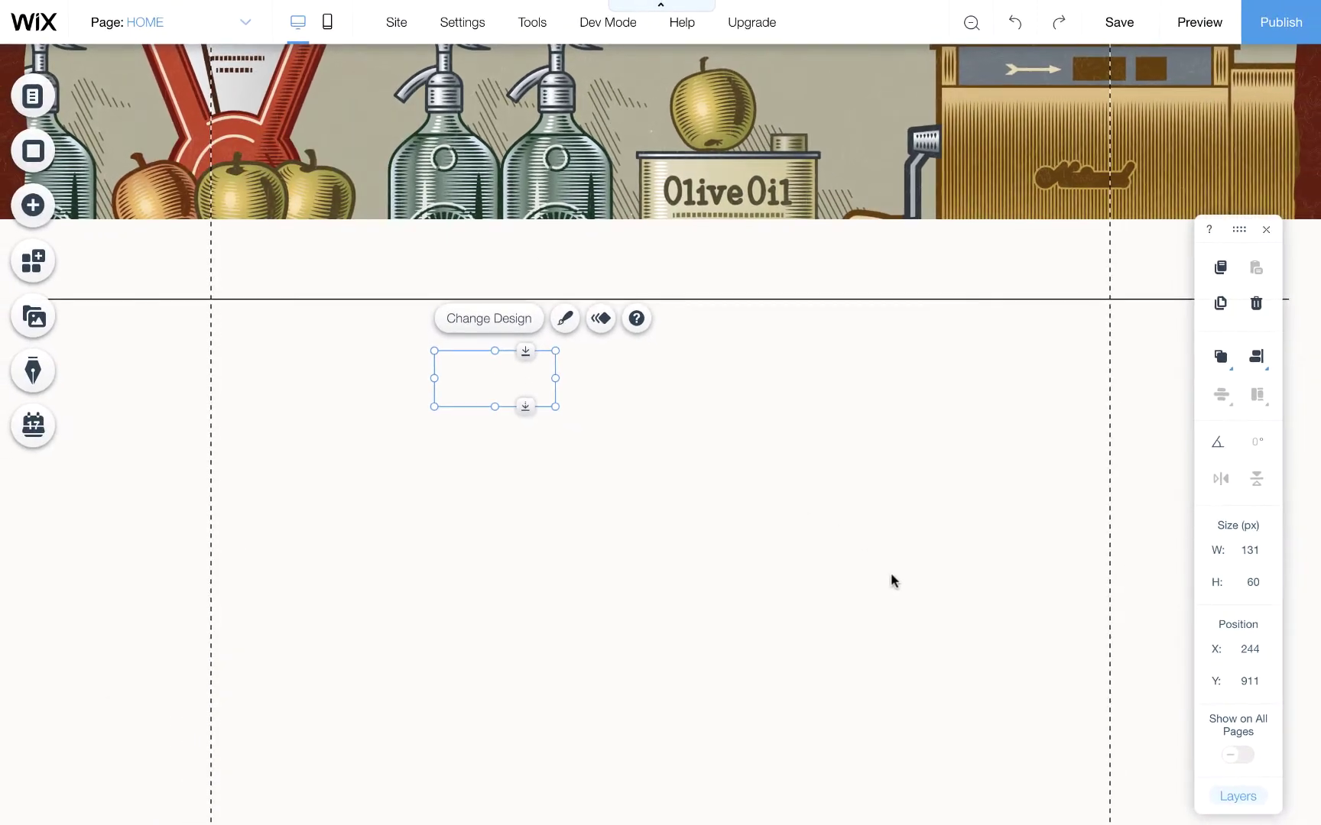
click(900, 585)
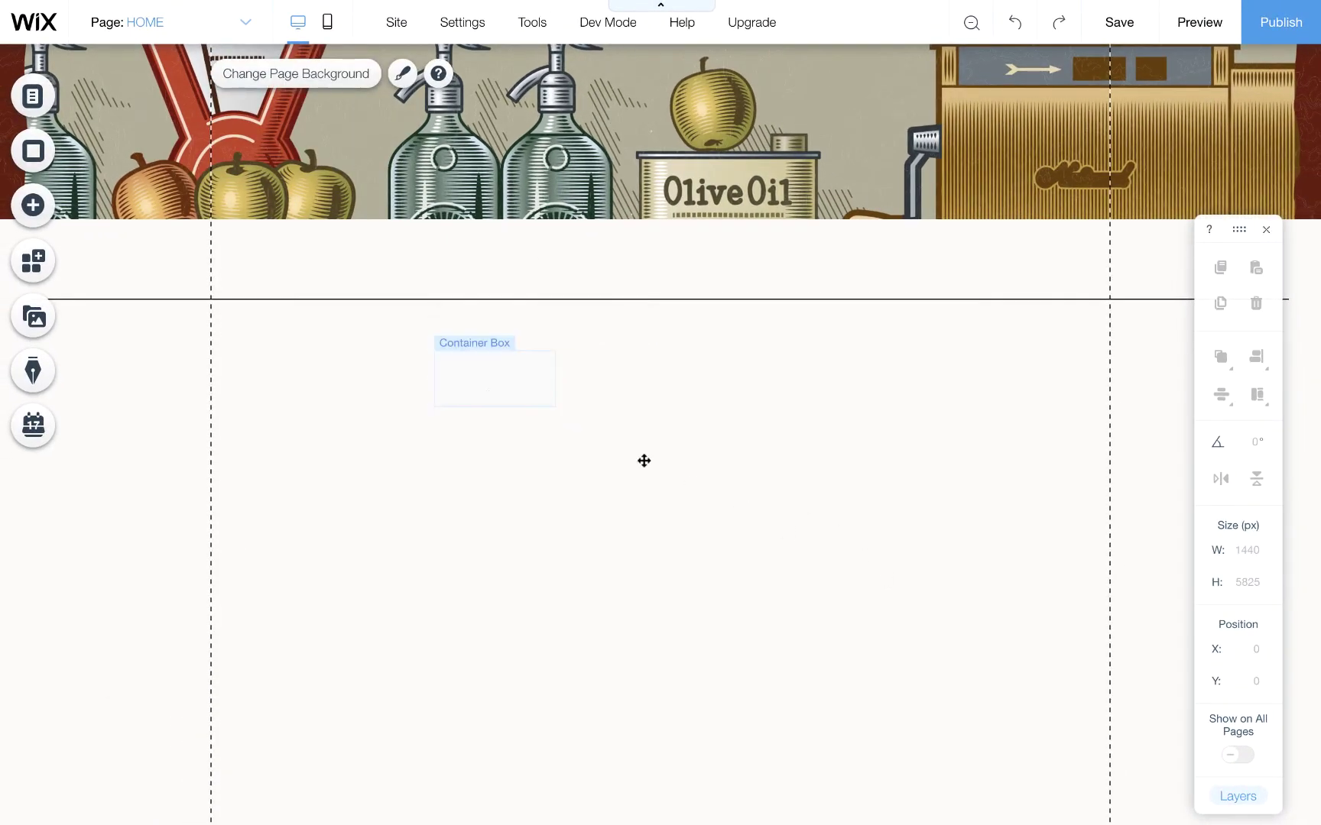
Move the off-white box into the divider strip, centred over the black line at about X 424, Y 823.
click(495, 389)
drag(496, 383, 658, 309)
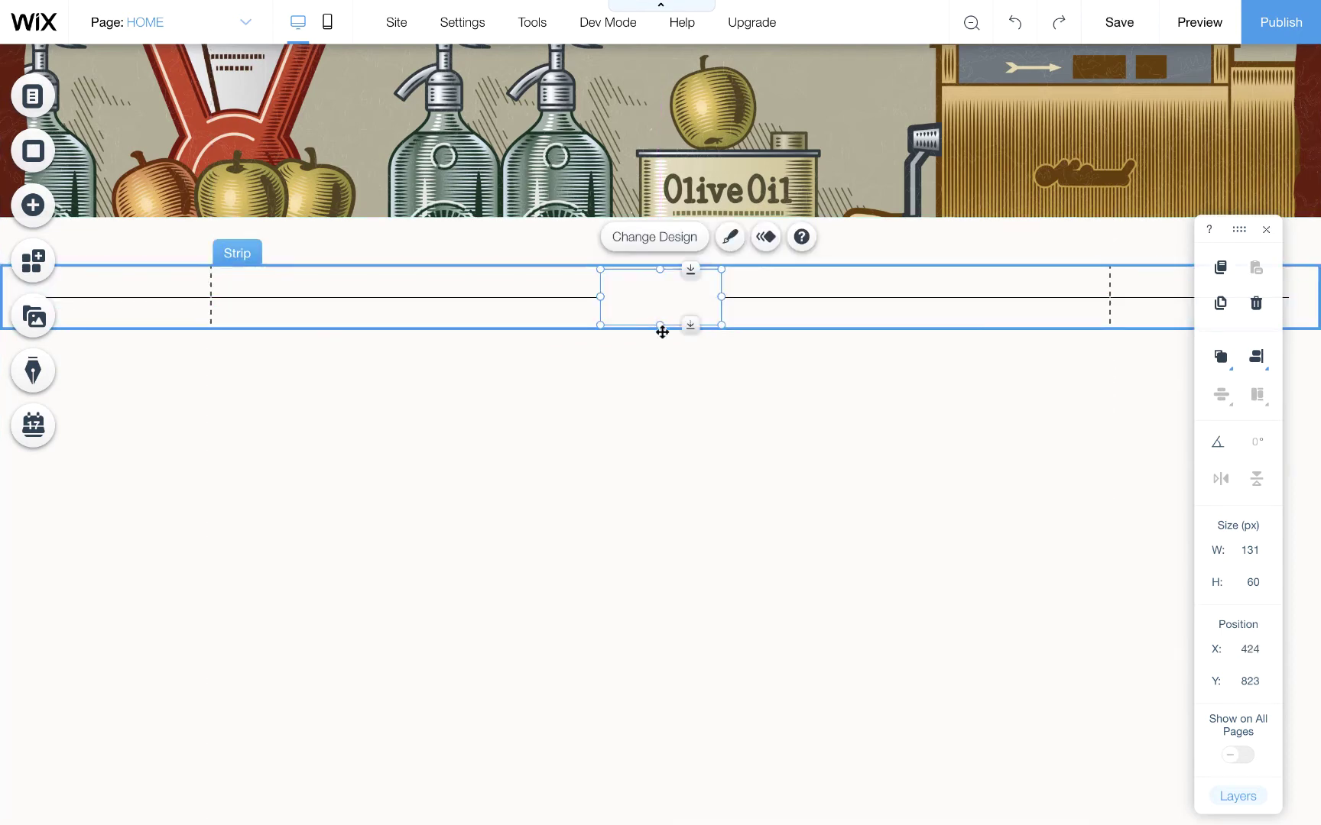
click(678, 445)
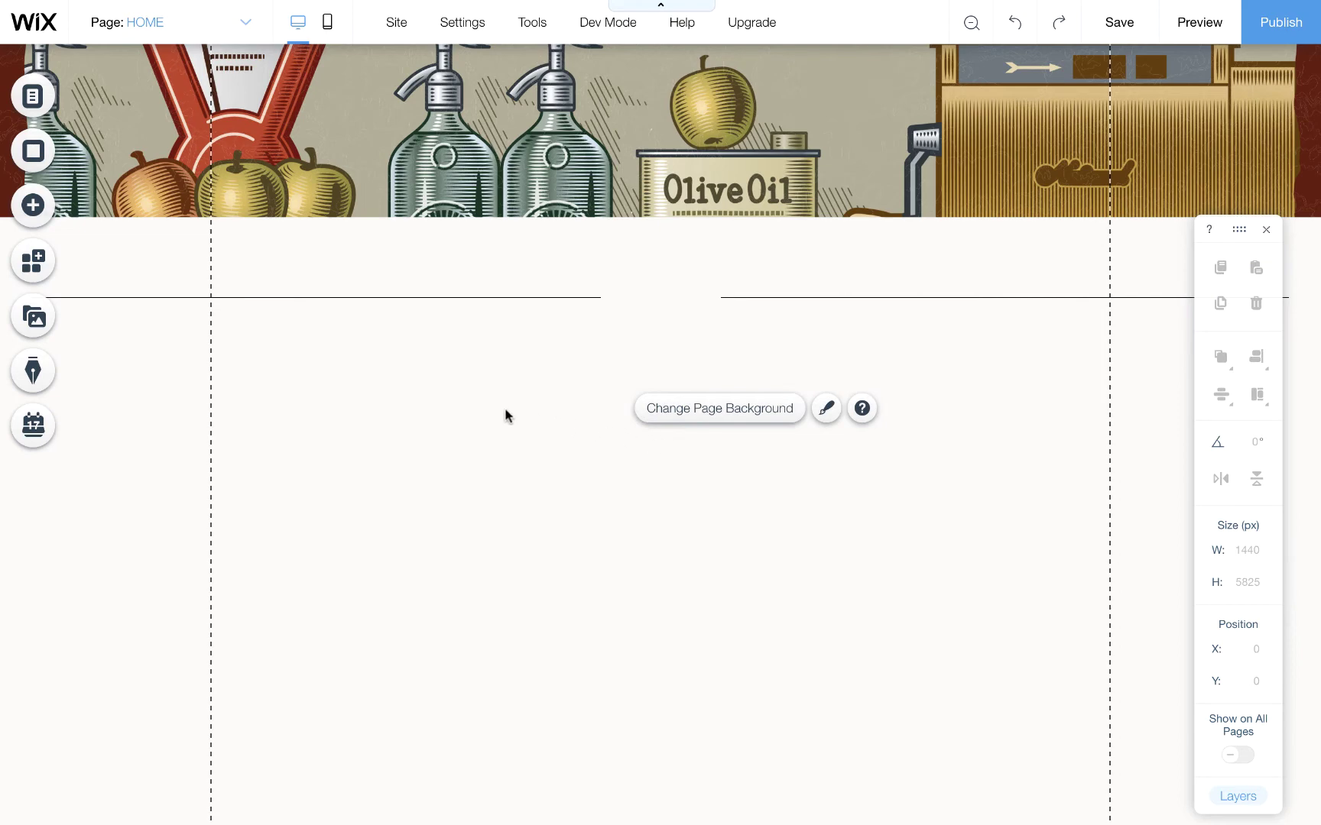
Add the wheat icon image icons8-wheat-96 1-min.png from the site files to the page.
click(34, 324)
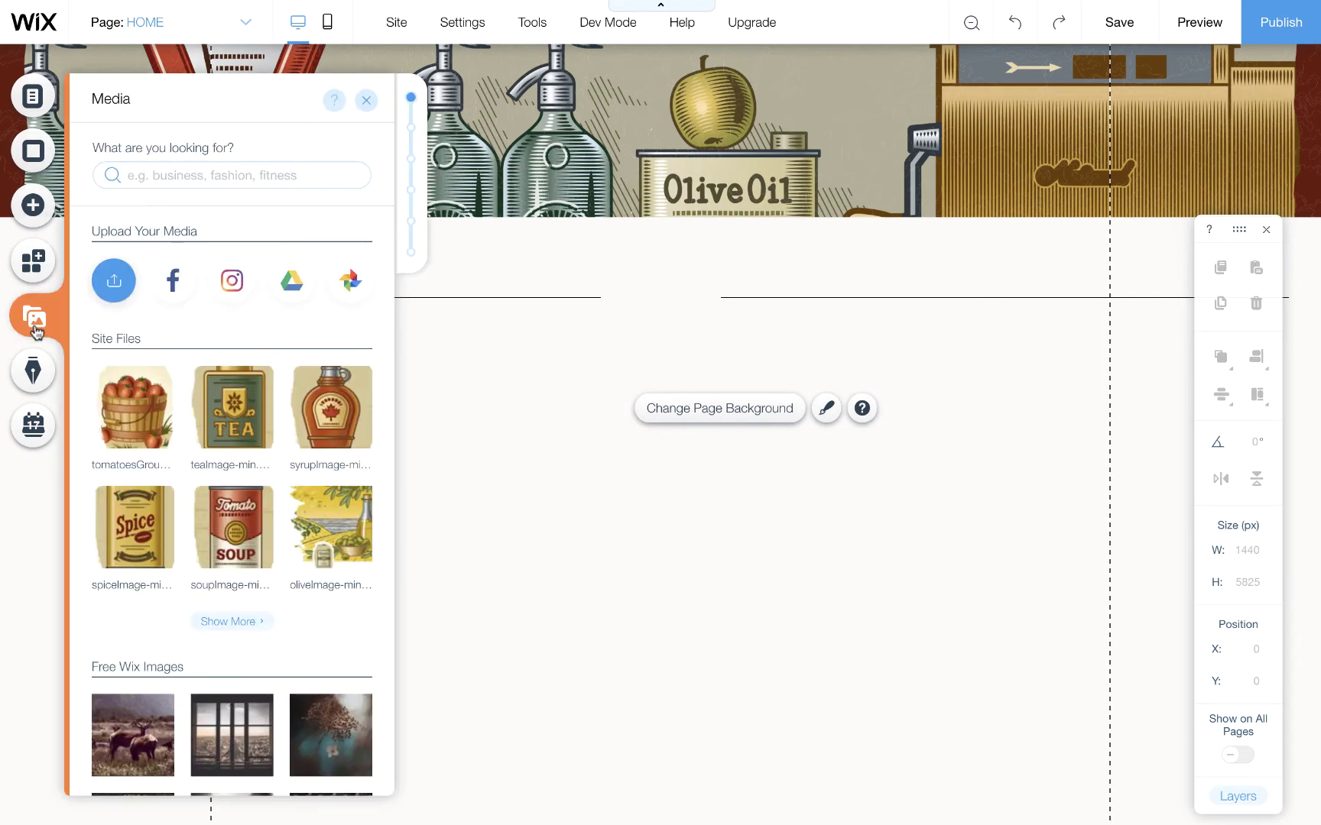
click(218, 622)
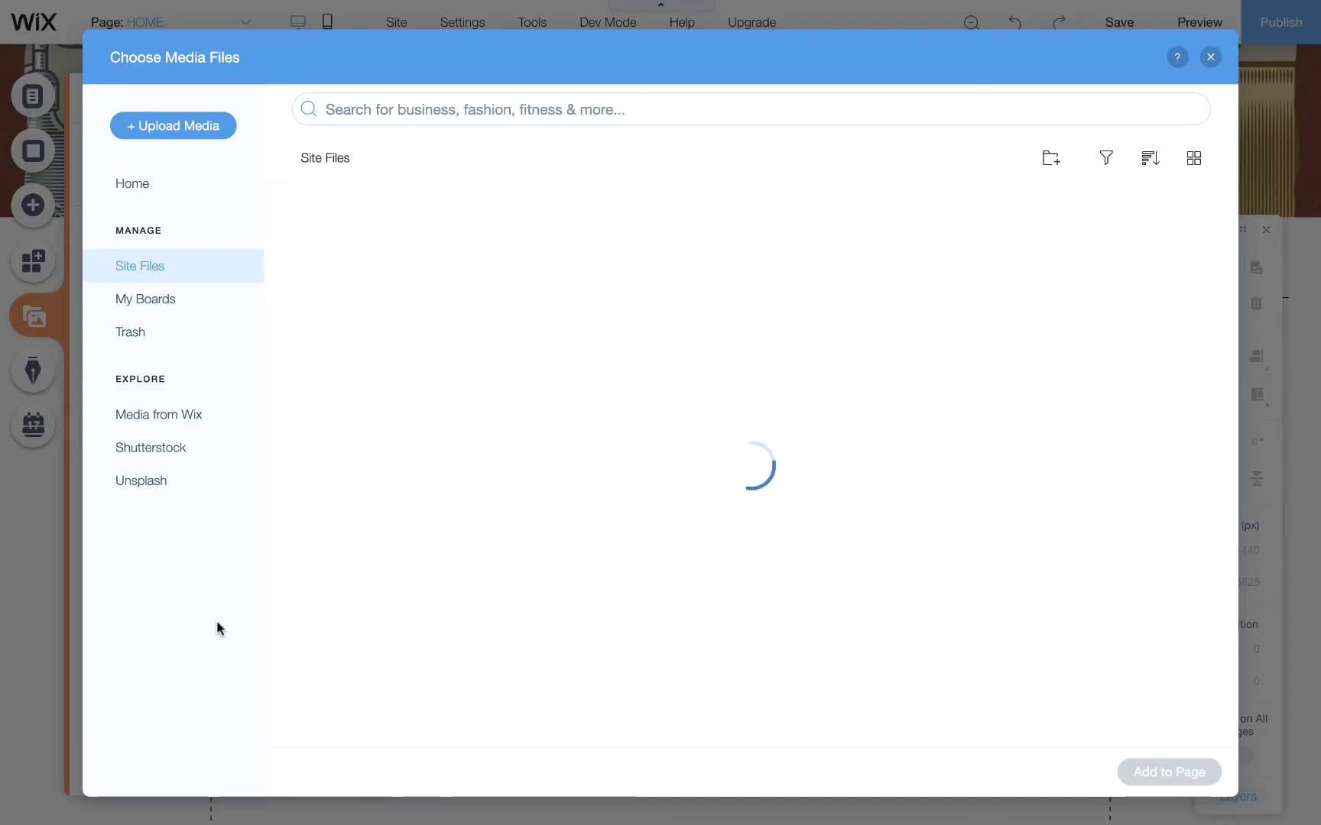
scroll(441, 605, down, 5)
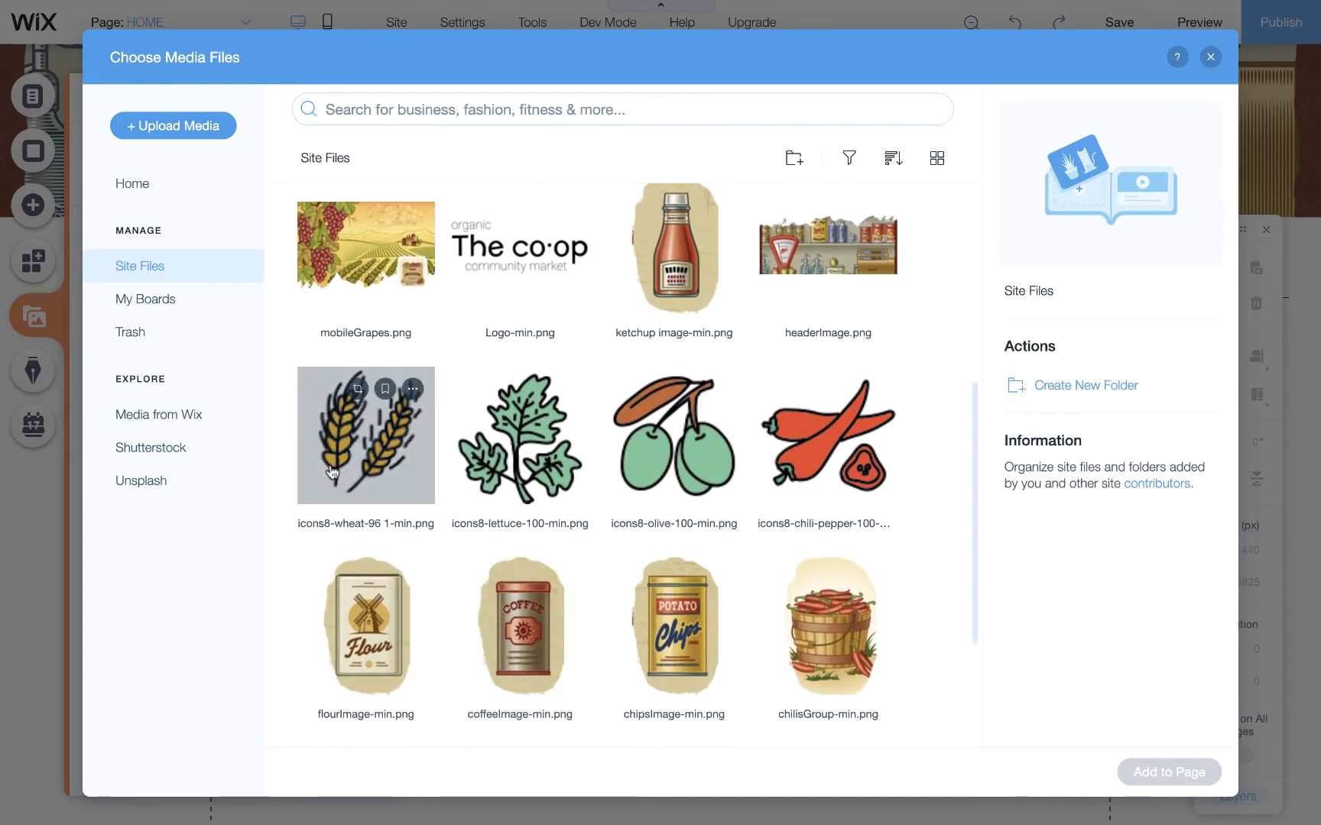
click(331, 471)
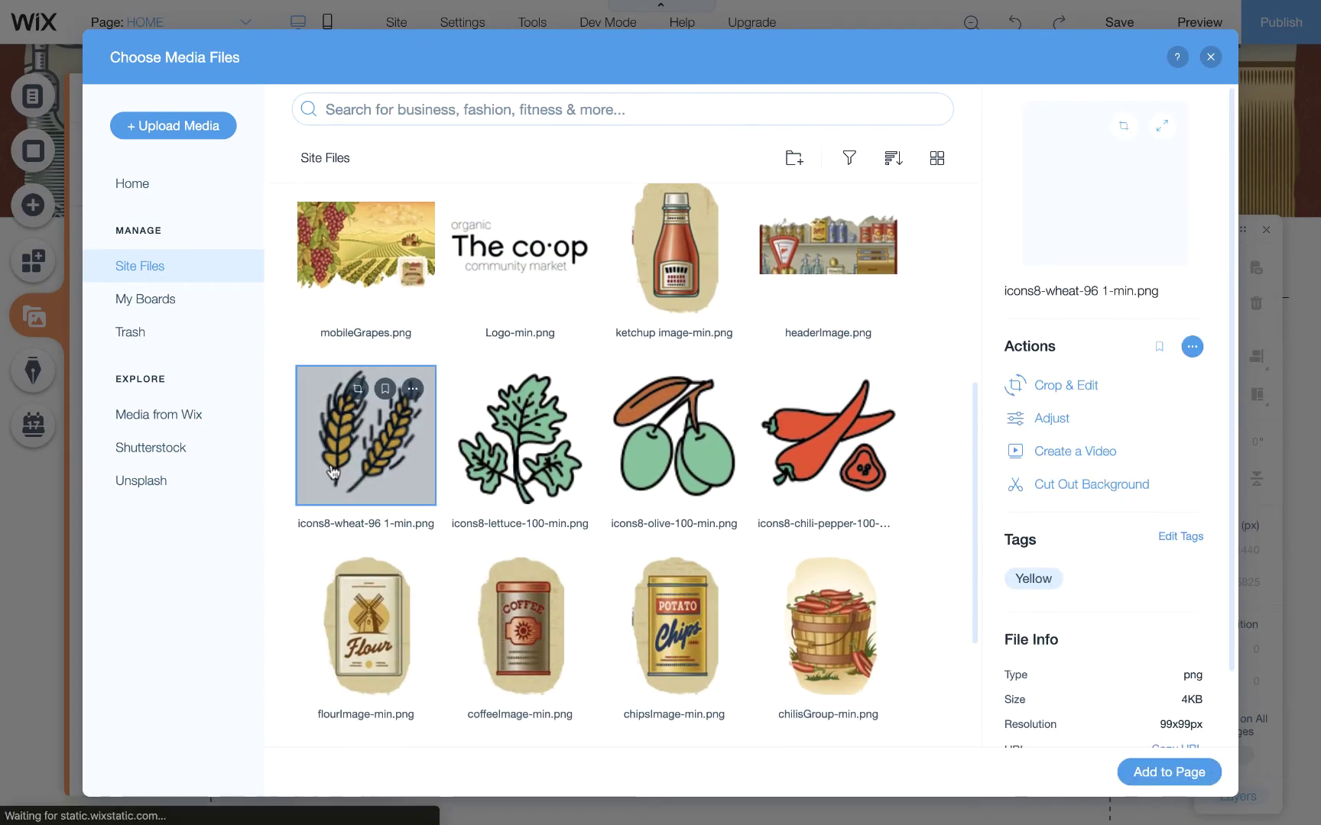
click(1186, 771)
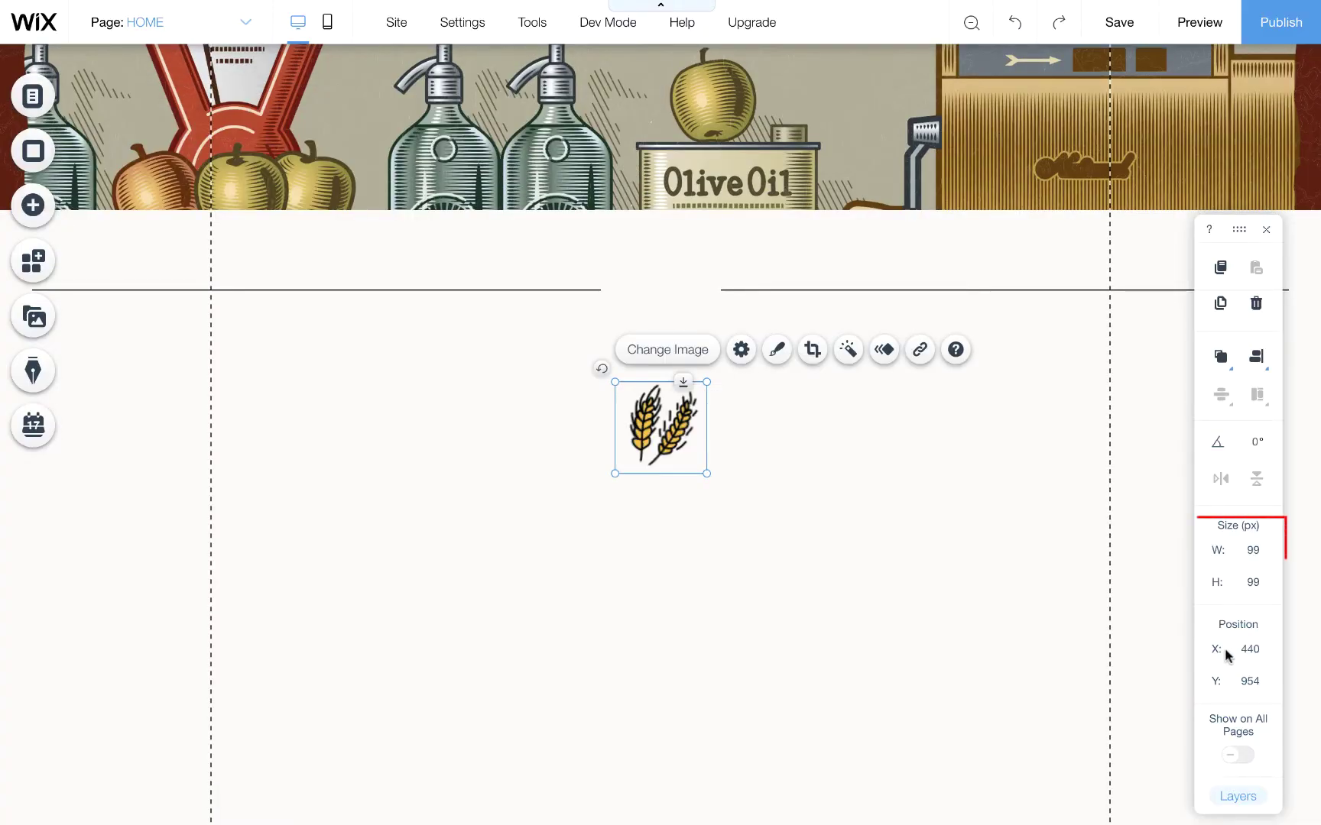
Set the wheat icon's size to 60 px wide by 60 px high and deselect it.
click(1254, 552)
key(BackSpace)
text(60)
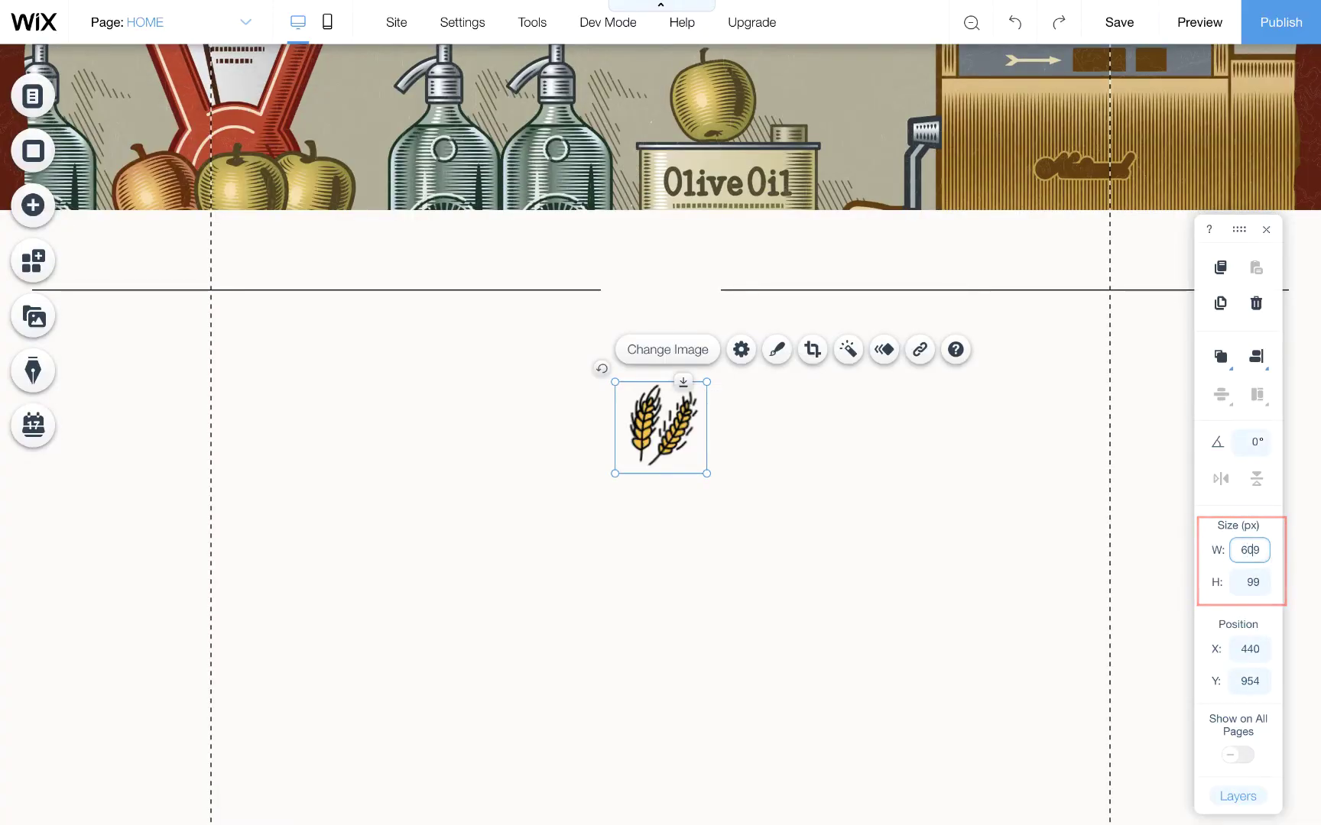
key(Tab)
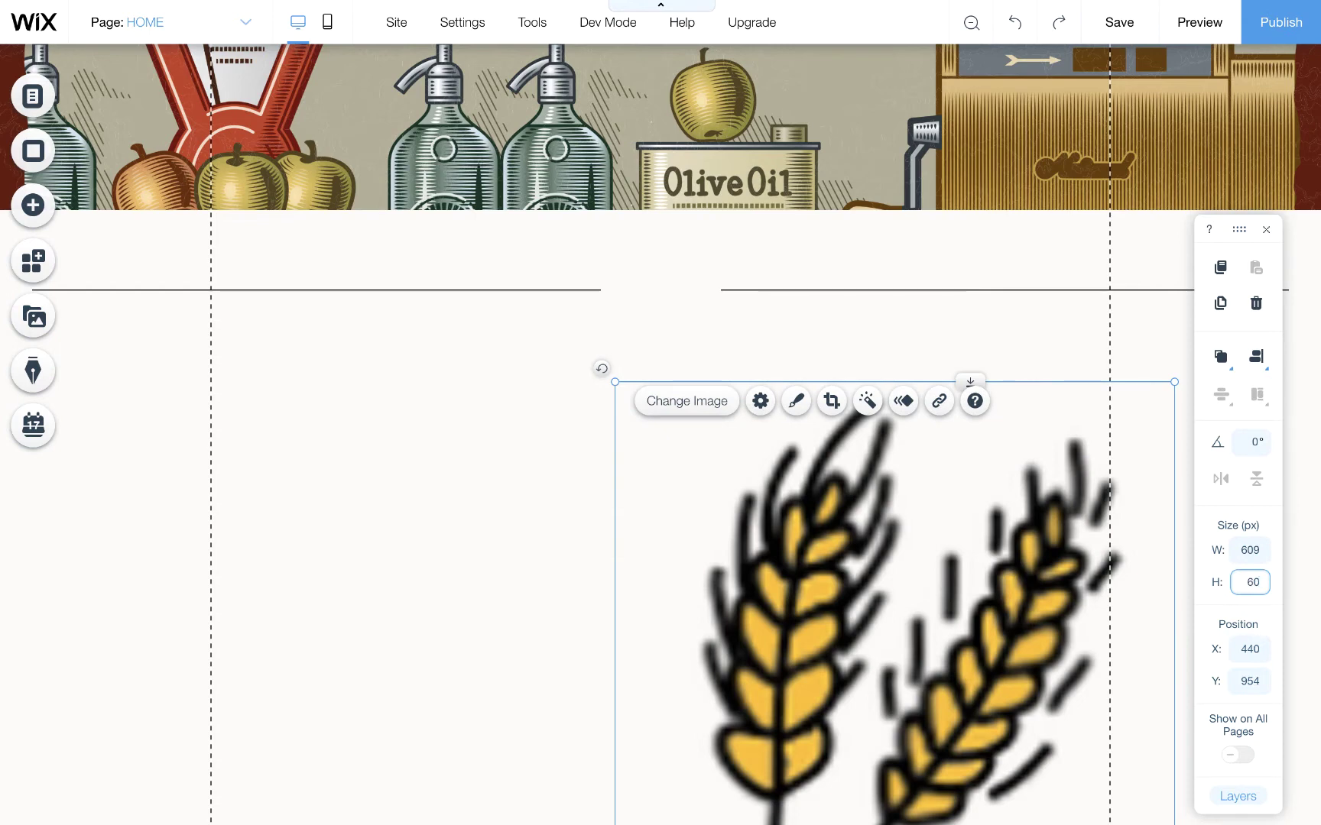
text(60)
key(Tab)
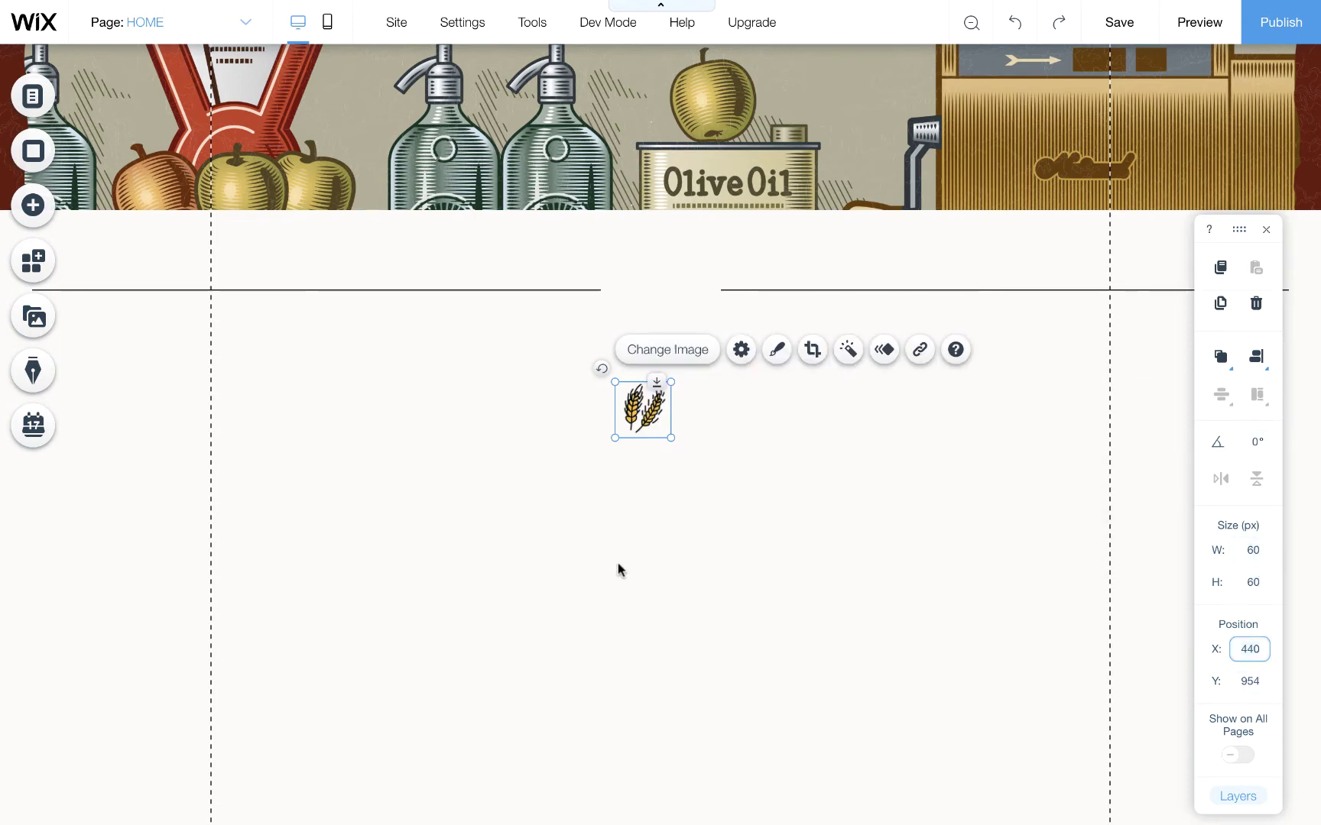
click(619, 570)
Move the wheat icon into the divider strip, centred in the line's gap at about X 460, Y 823.
click(648, 411)
scroll(648, 413, down, 1)
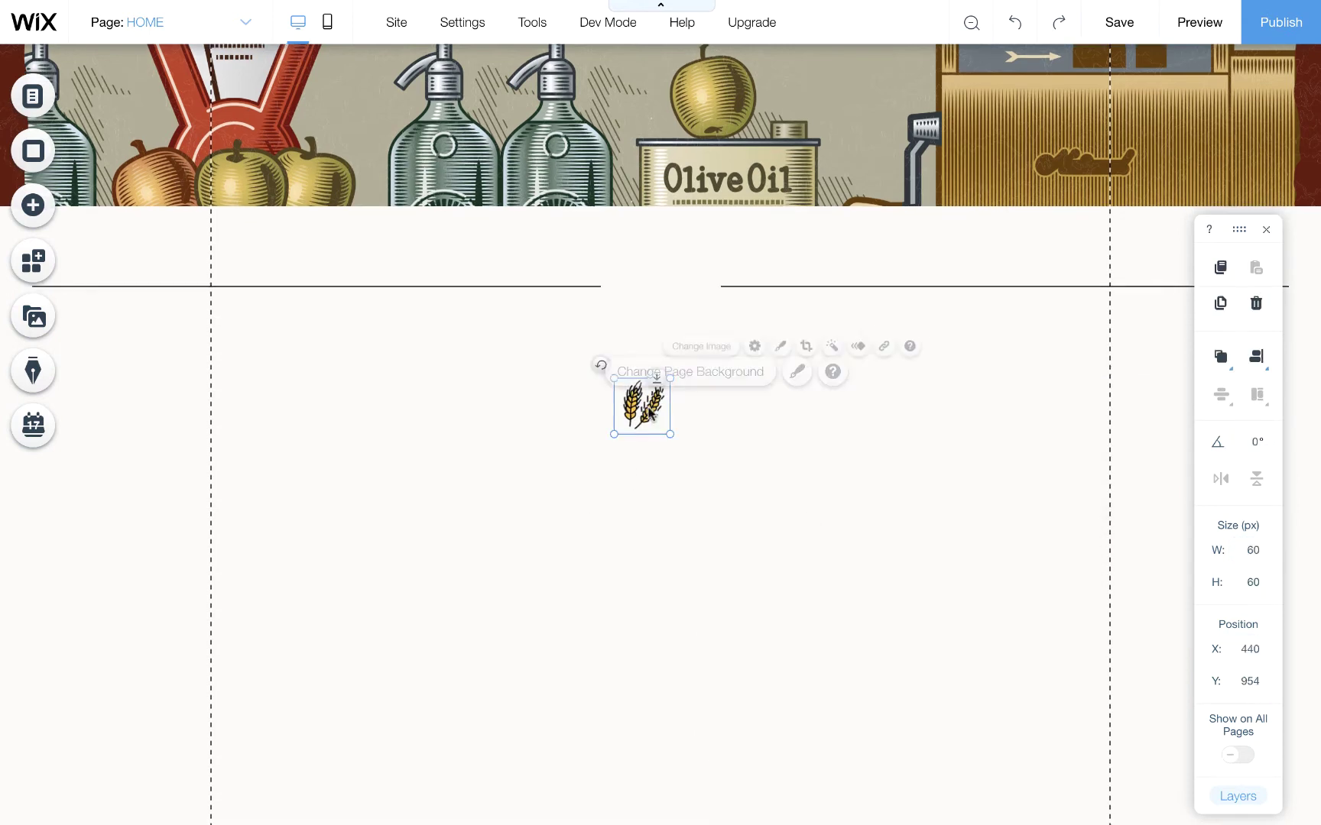
drag(649, 414, 667, 297)
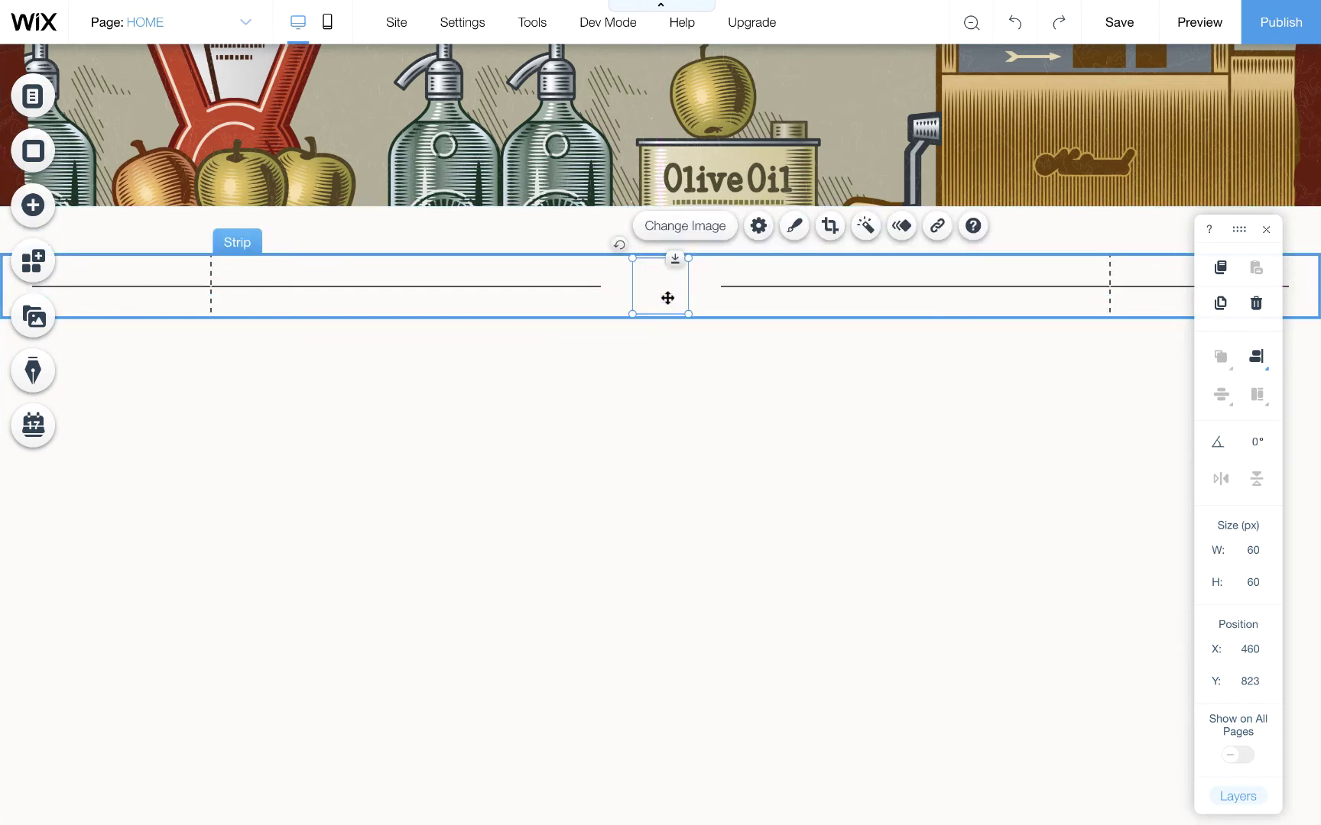
click(916, 480)
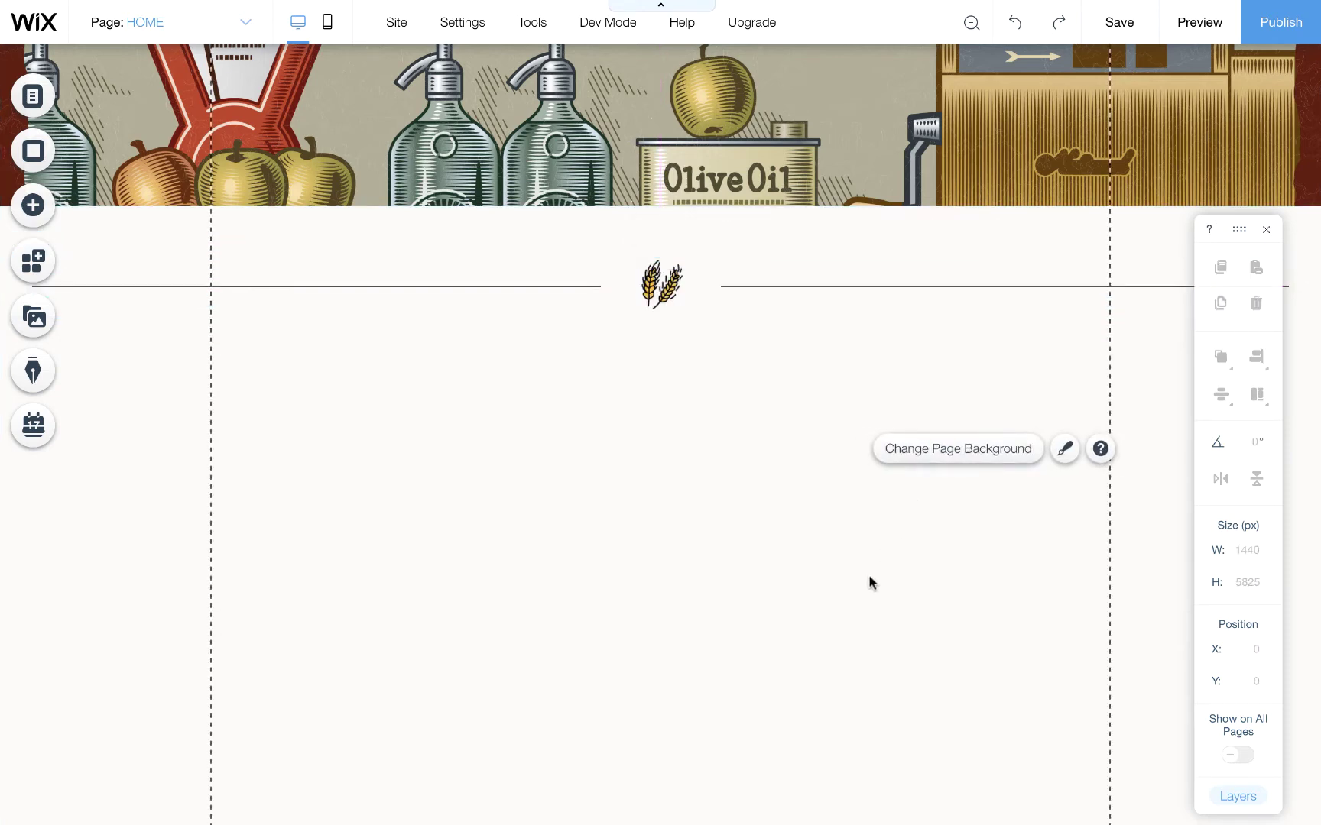
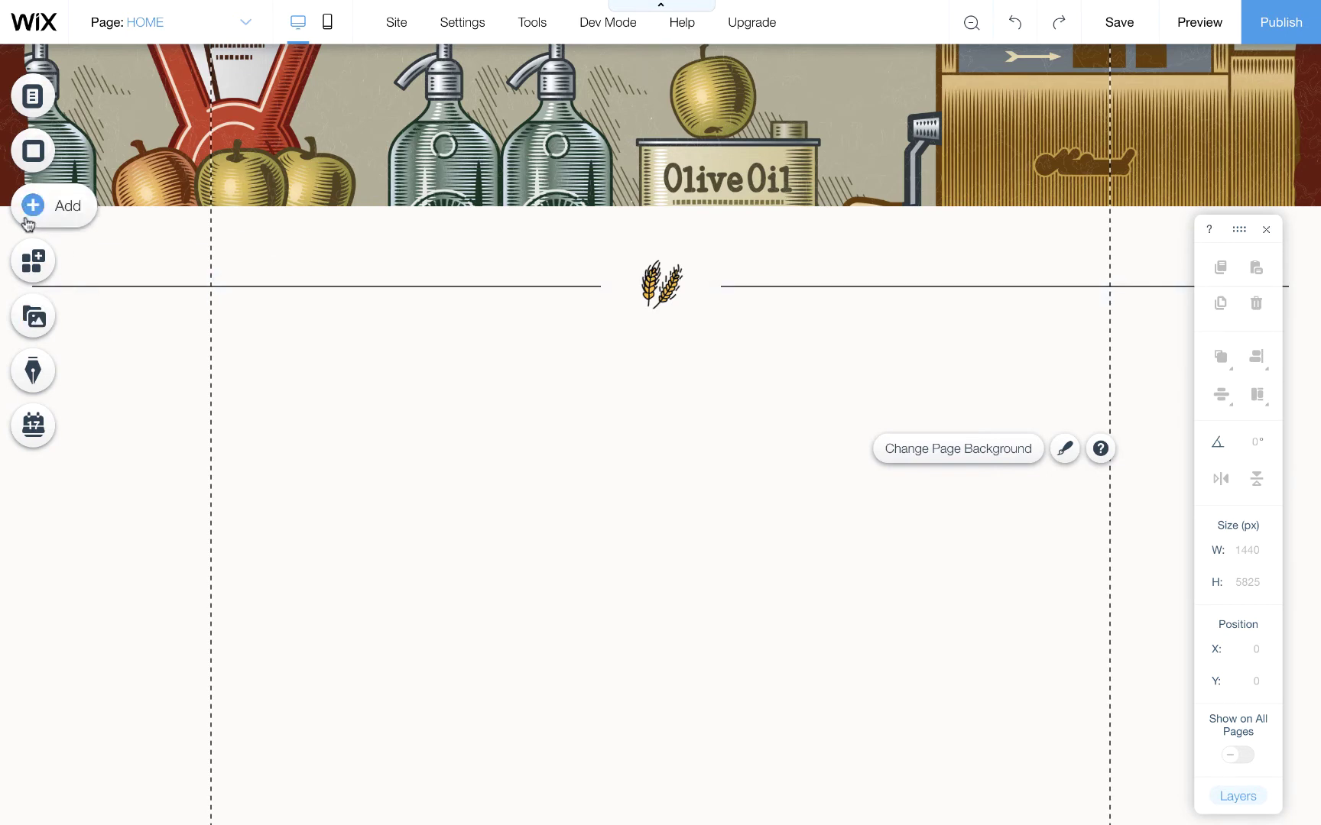
click(31, 207)
click(98, 335)
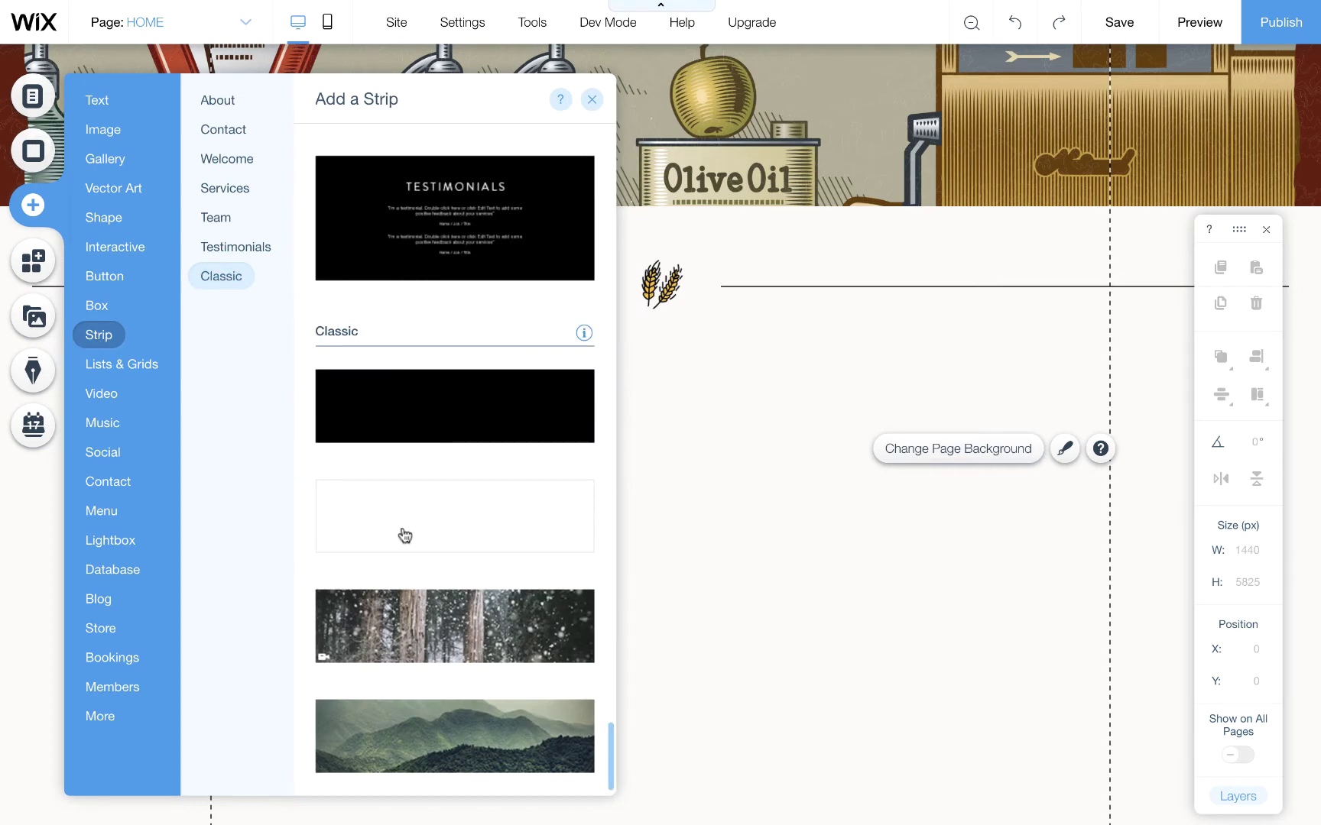
click(847, 608)
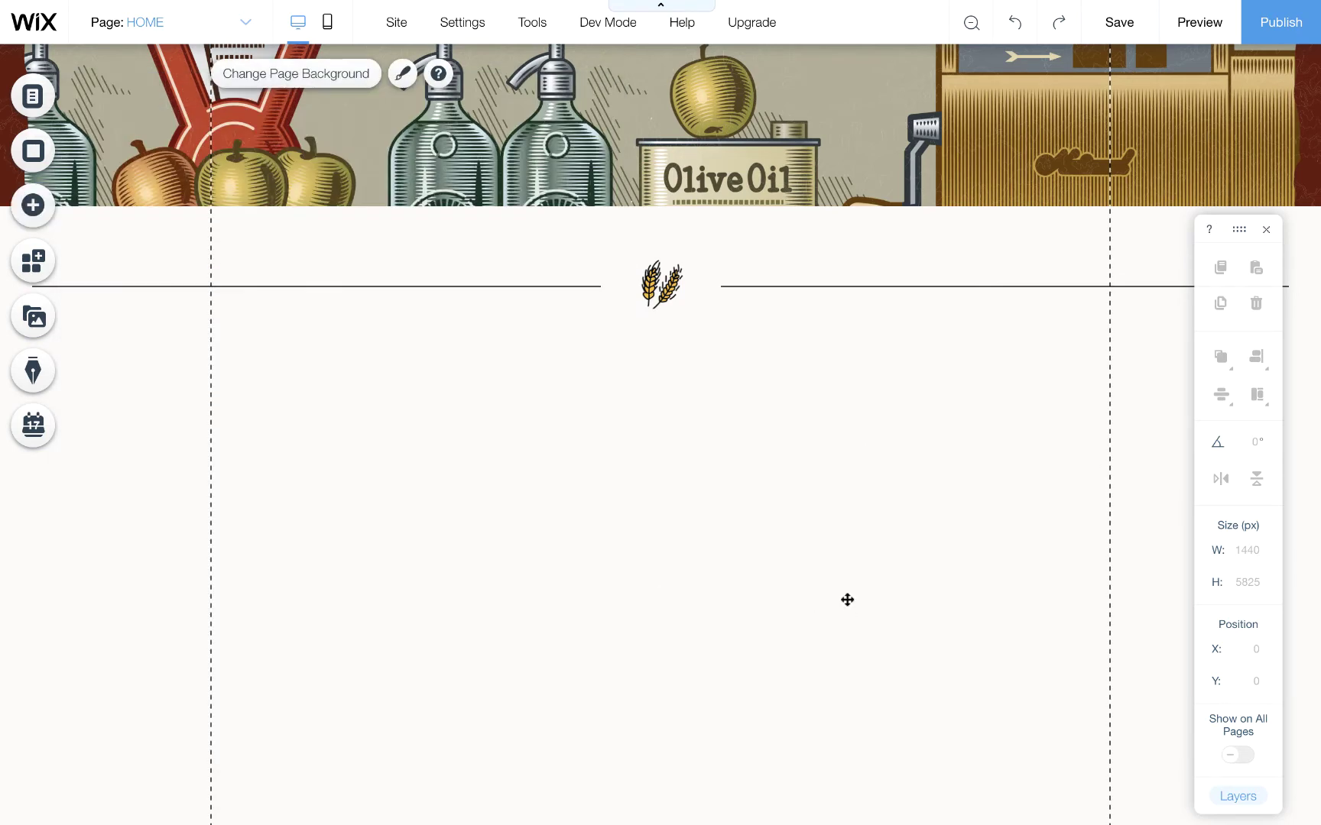
Duplicate the wheat divider strip and place the copy below the original at about Y 909.
click(736, 308)
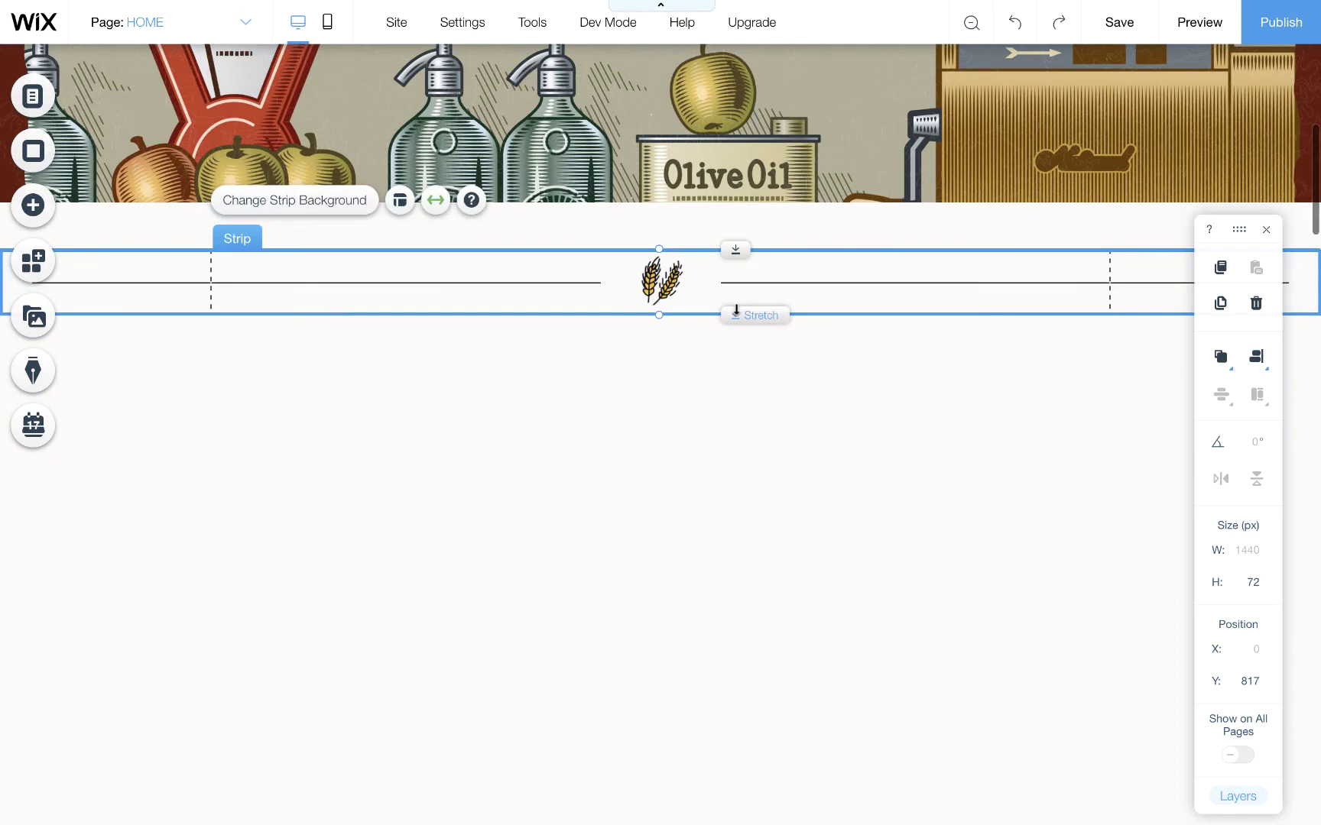
key(super+d)
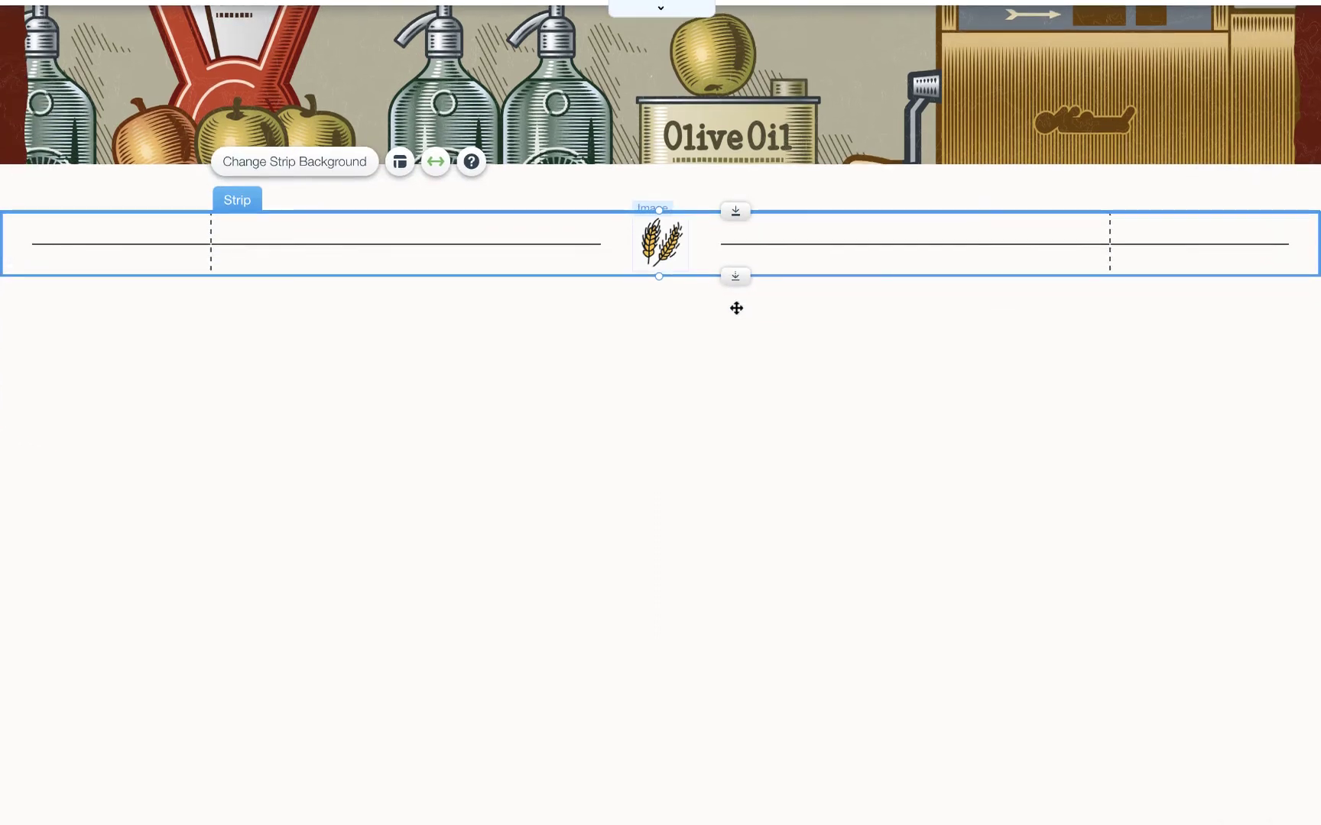
key(super+d)
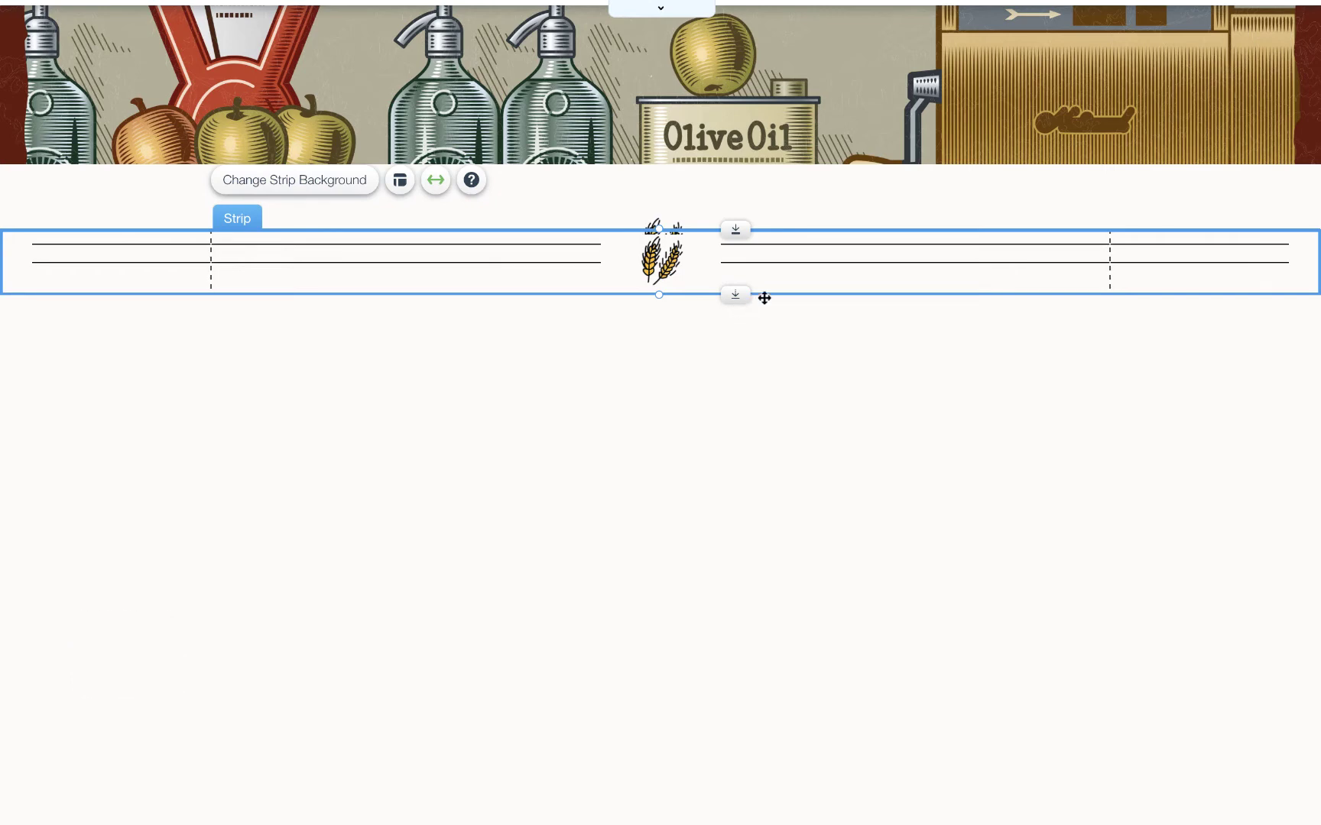
drag(792, 288, 790, 351)
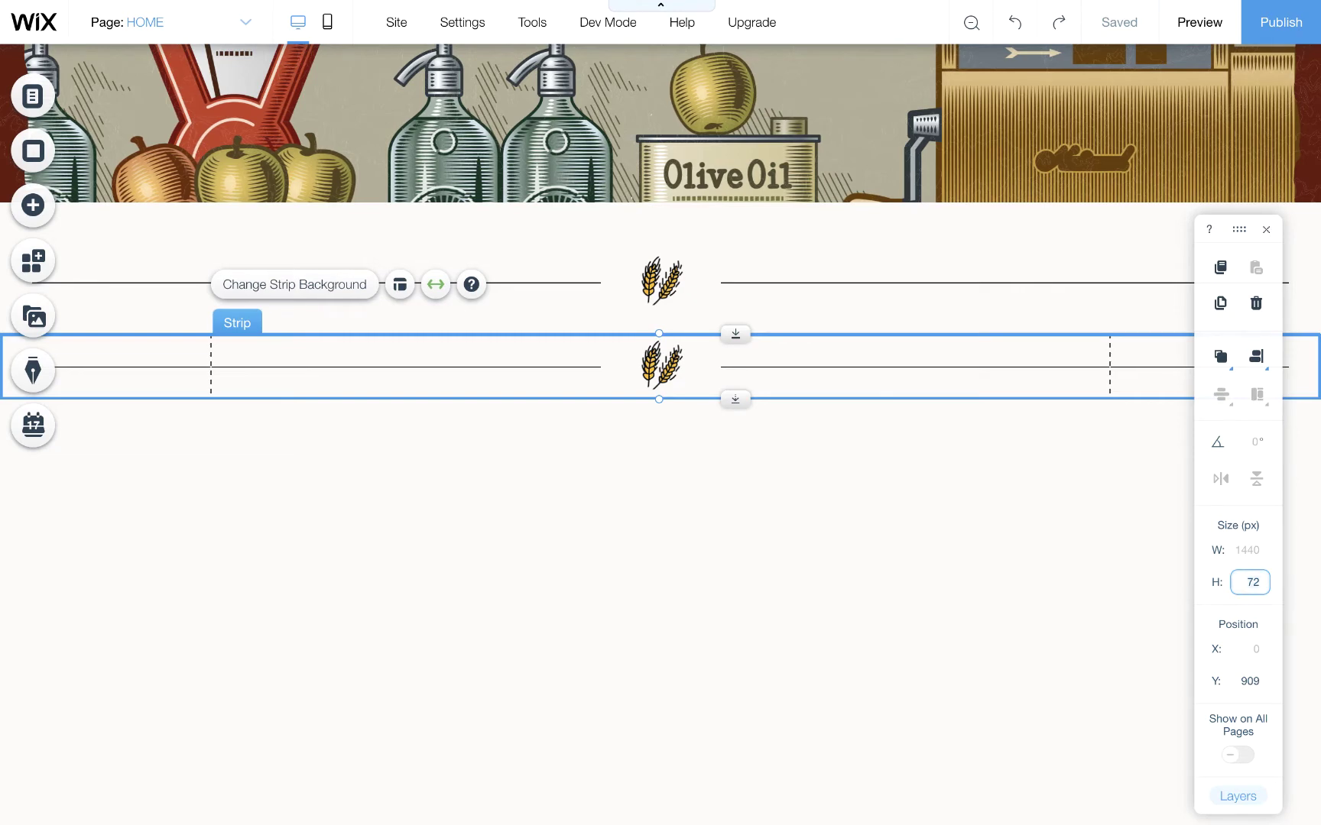
Set the copied strip's height to 402 px and delete the line, box and wheat icon inside it.
key(Return)
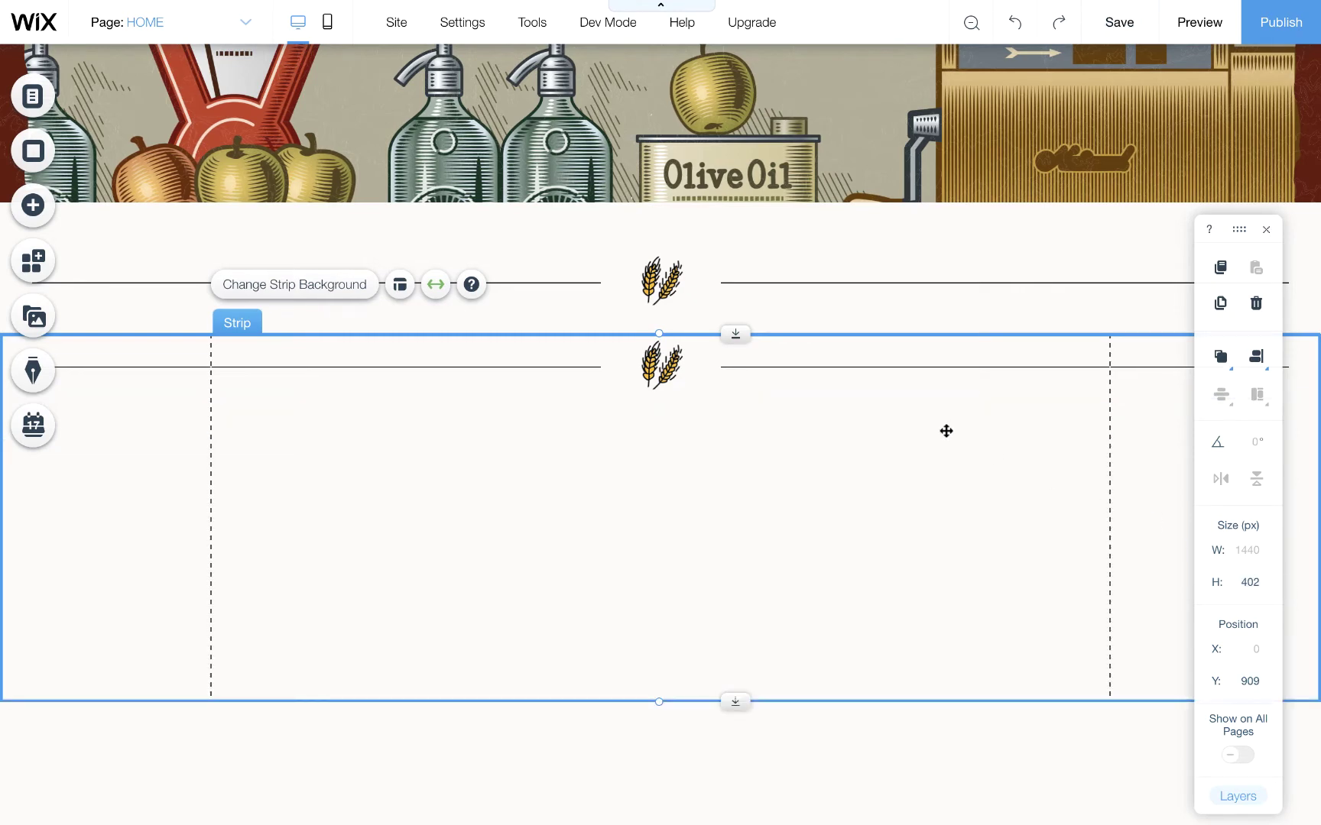
click(812, 371)
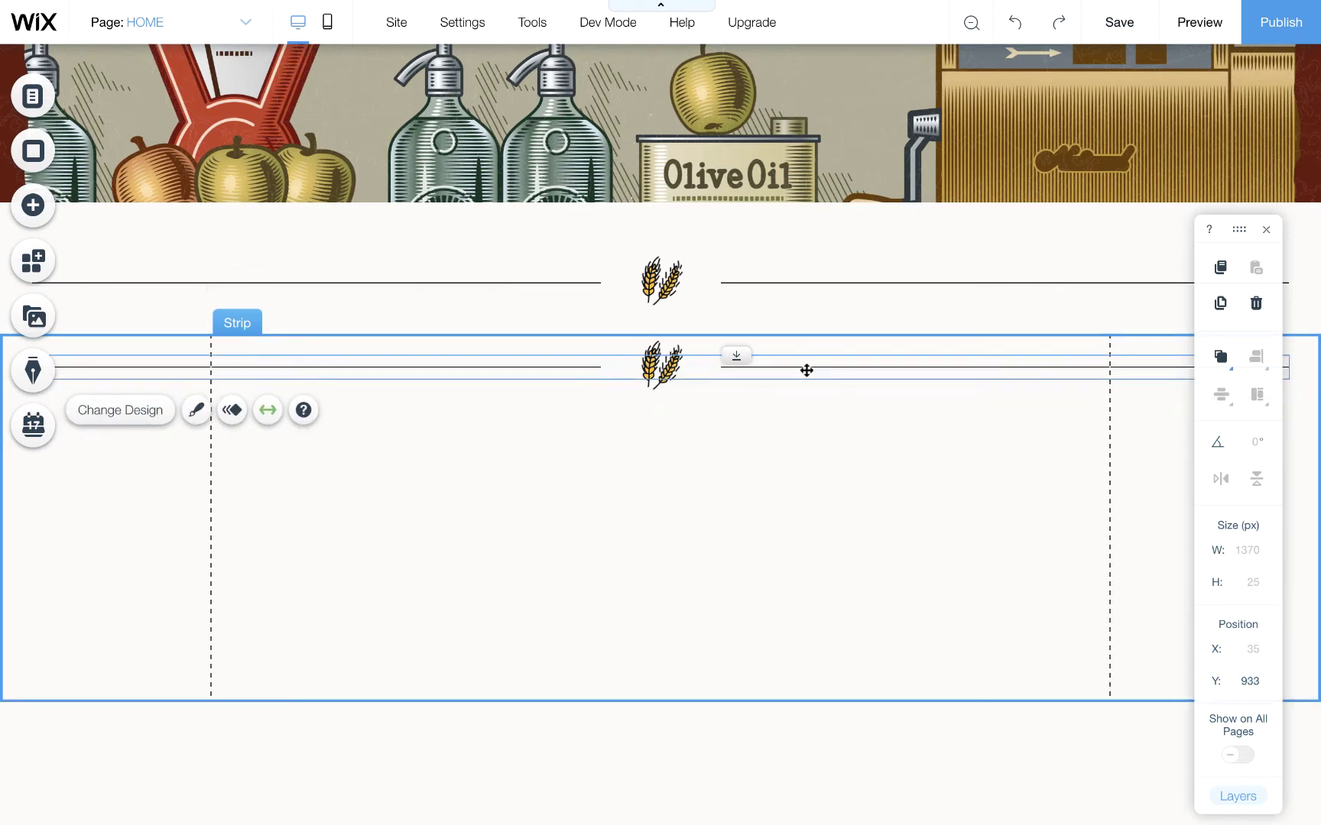
click(704, 371)
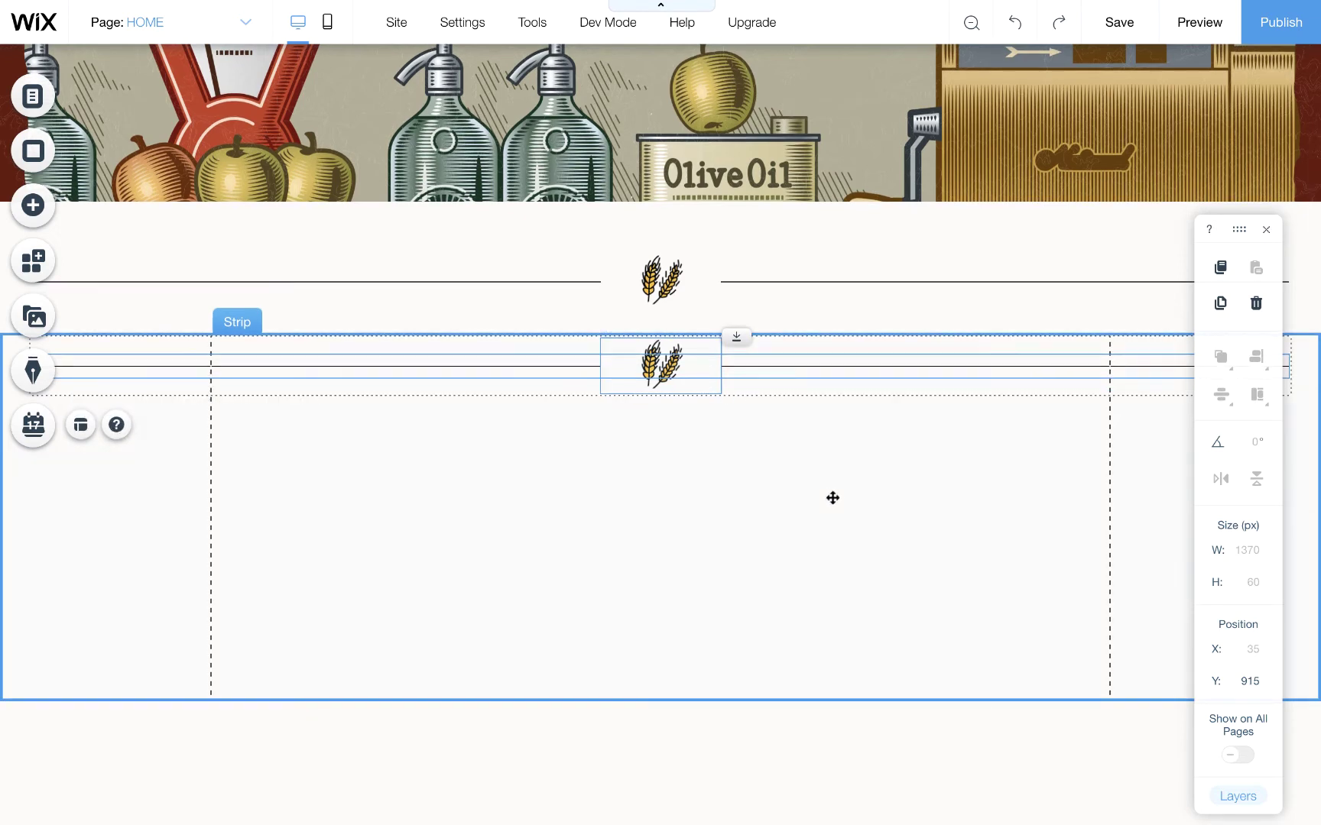
key(Delete)
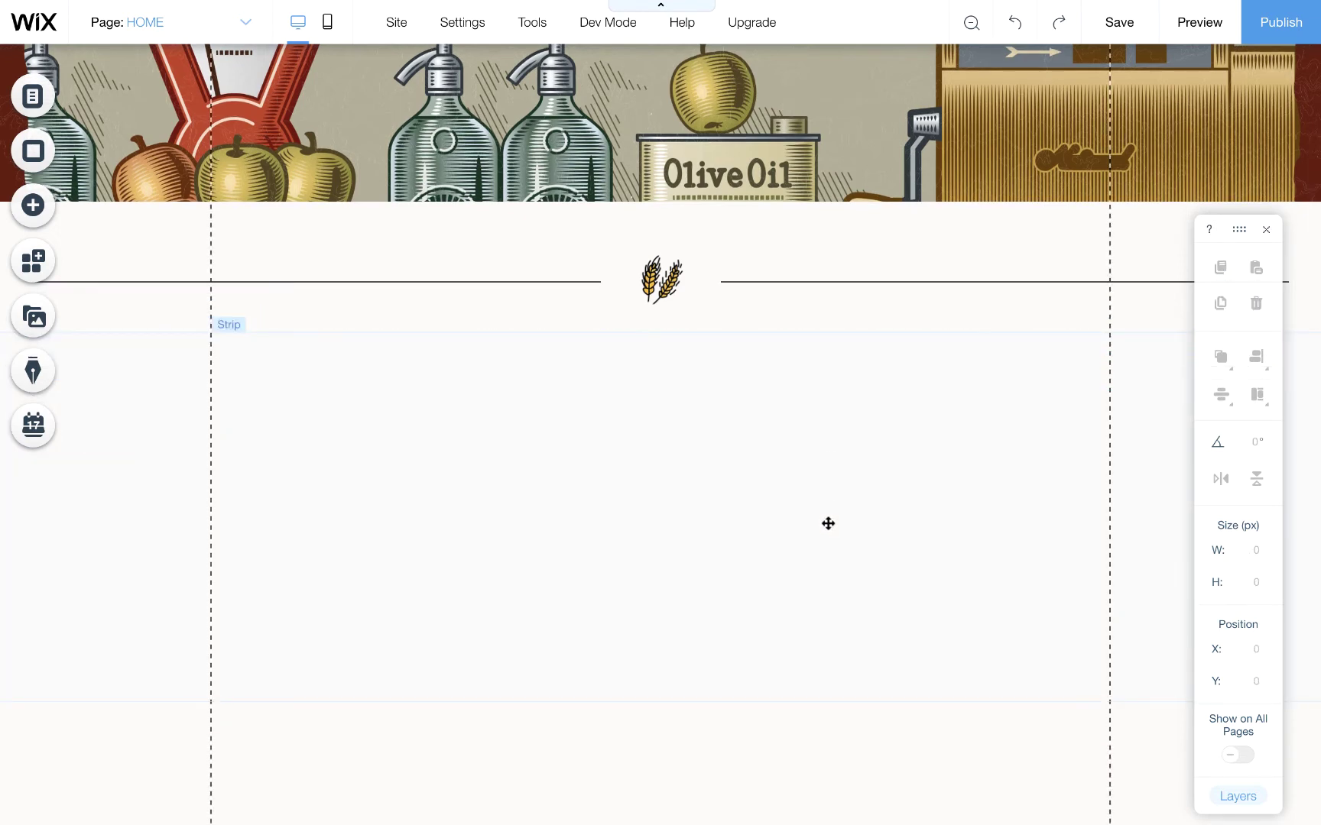
click(752, 722)
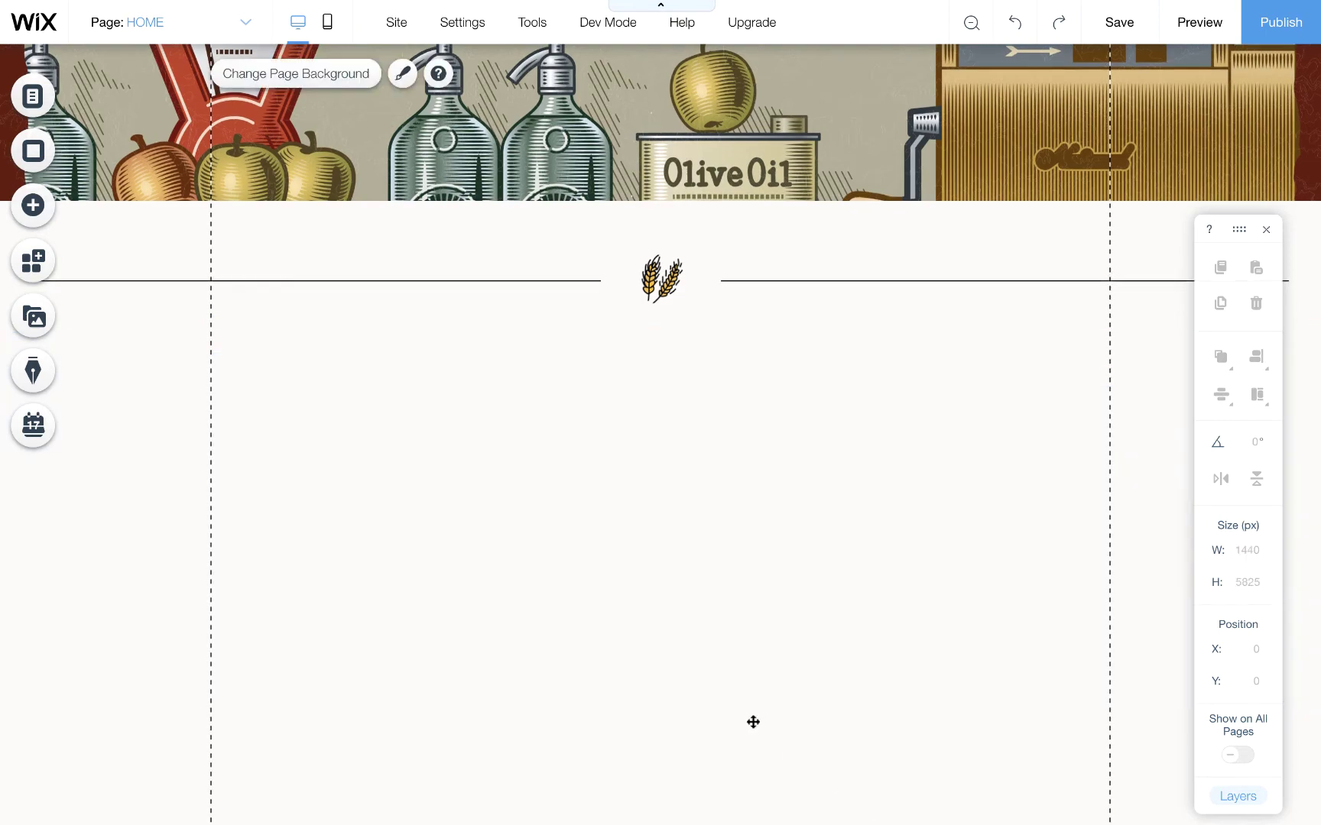
Add a Heading 1 text to the empty strip below the divider, positioned at about Y 1000 and widened to about 603 px.
click(33, 214)
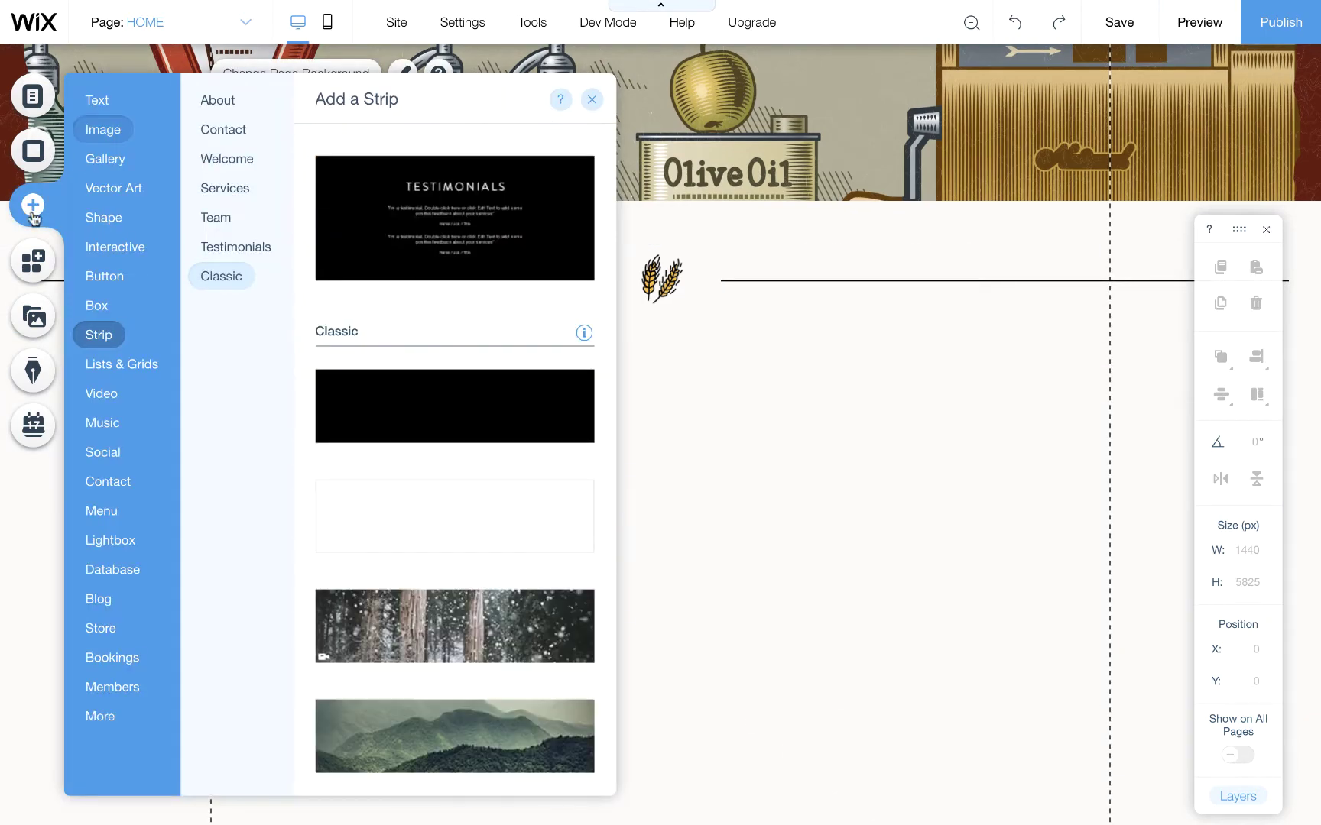
drag(356, 229, 735, 486)
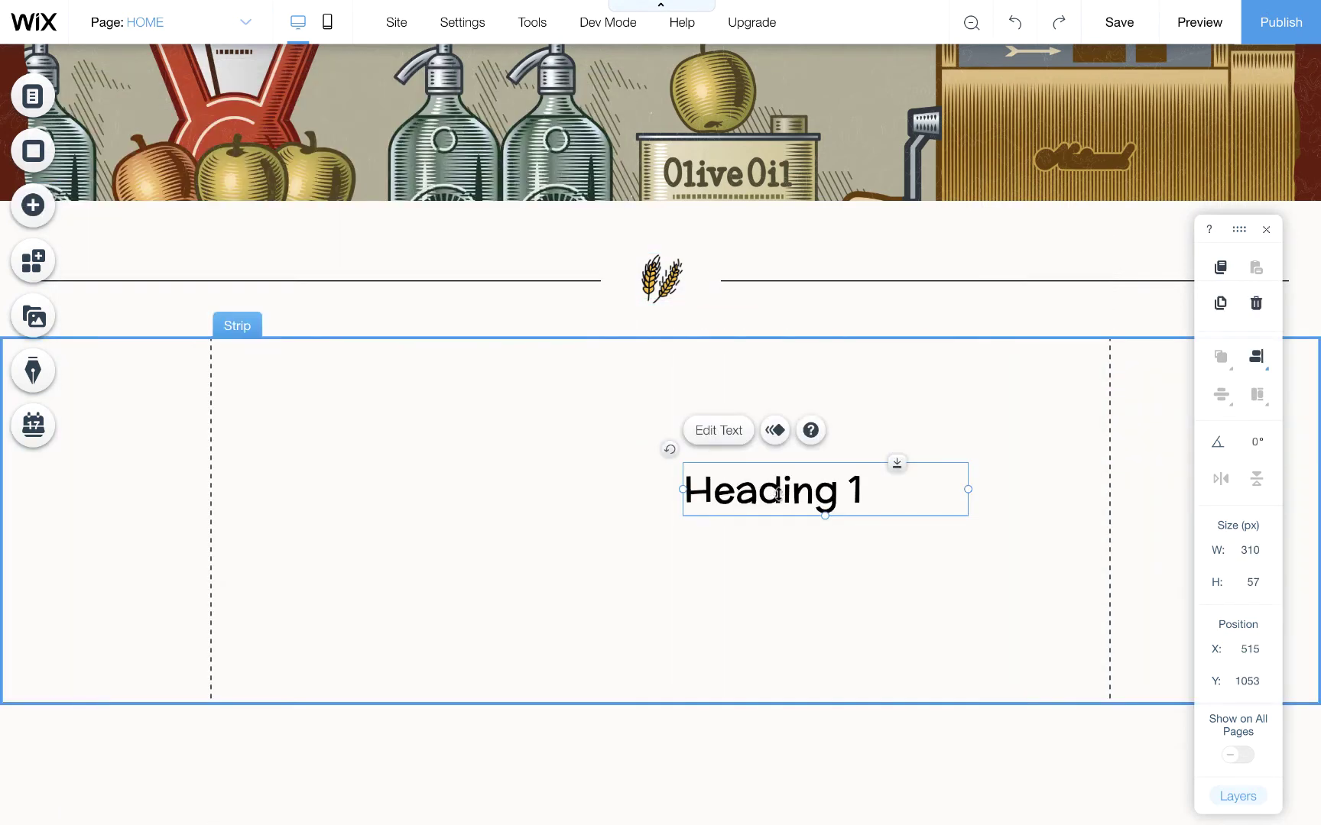
drag(767, 490, 647, 445)
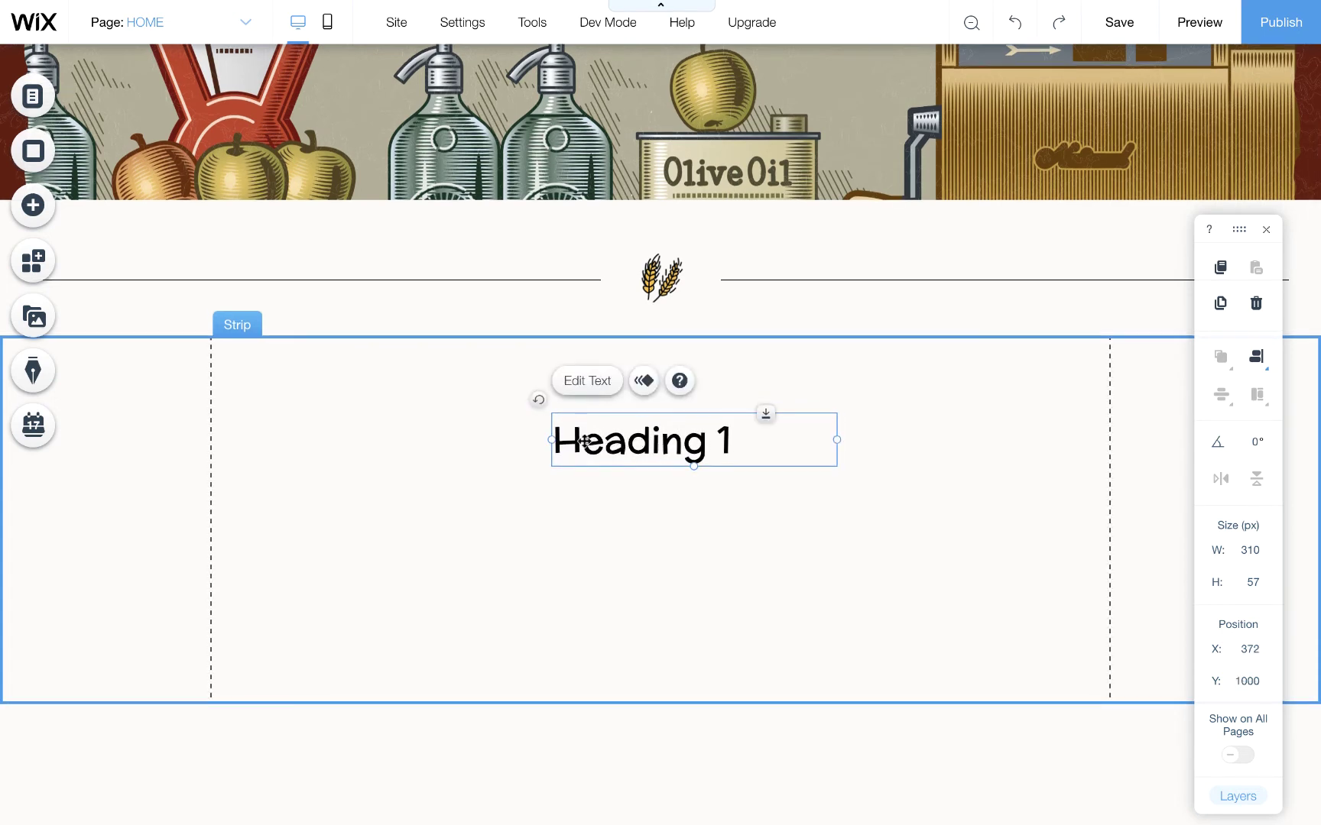
drag(554, 440, 283, 439)
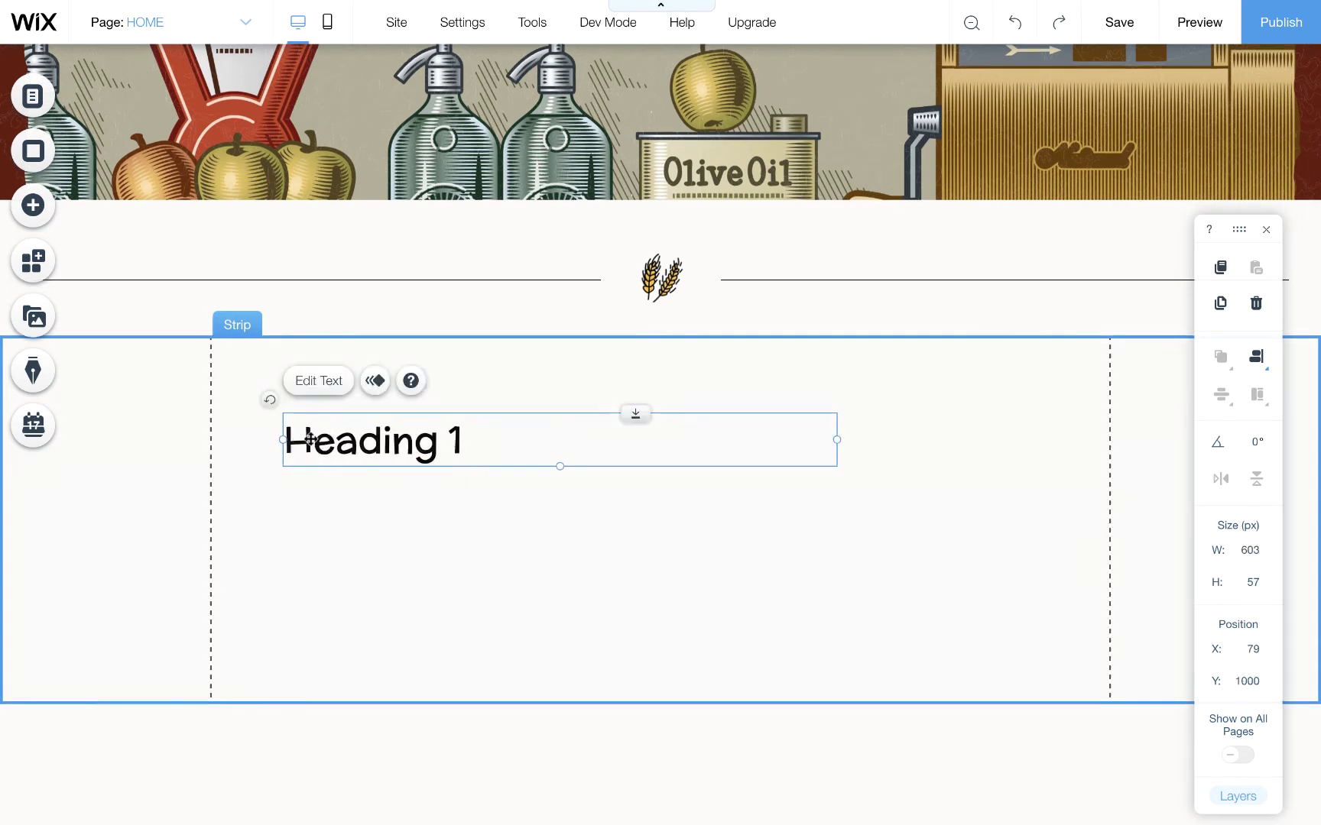
Widen the heading to about 845 px at about Y 978 and replace its text with "Fresh, organic, & cruelty free!" from the Figma mockup.
drag(836, 439, 1059, 439)
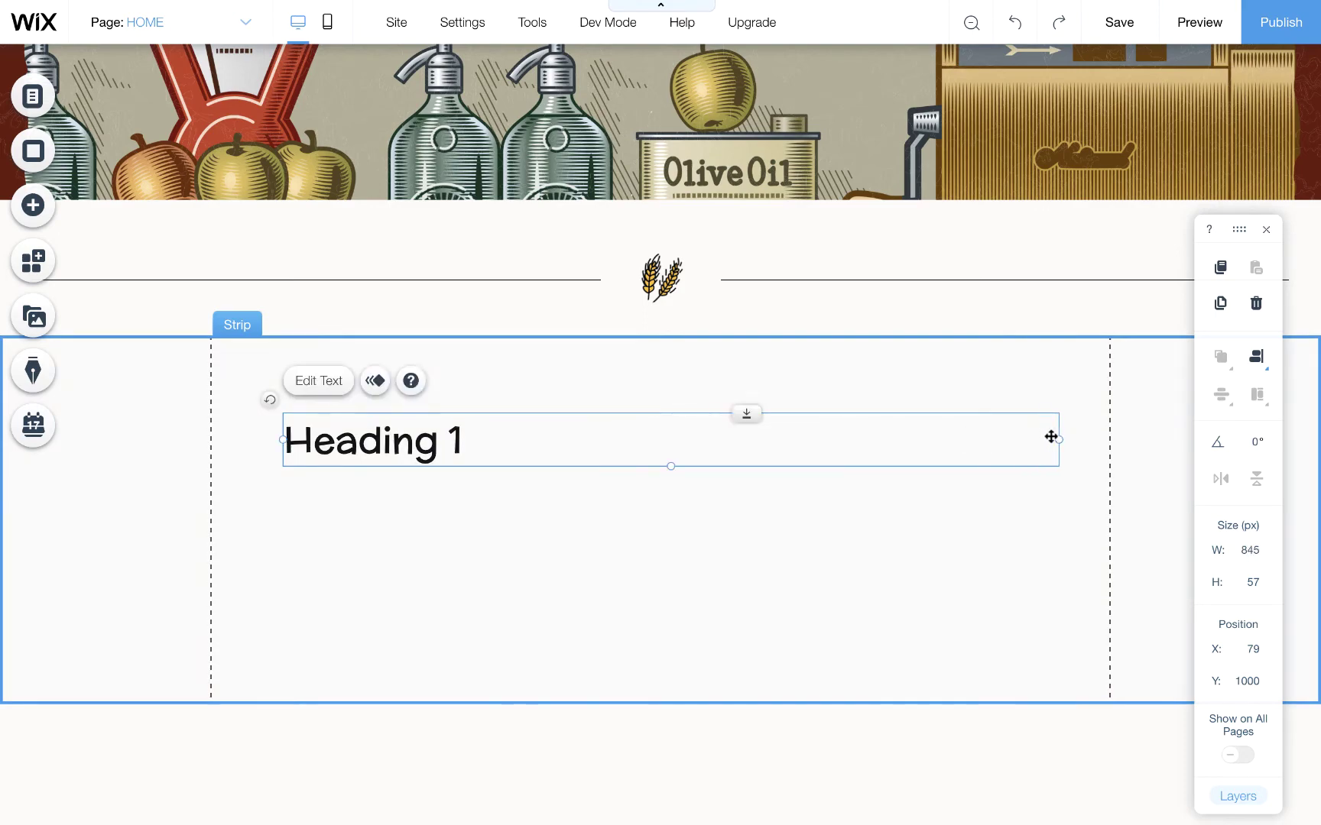
drag(437, 441, 437, 424)
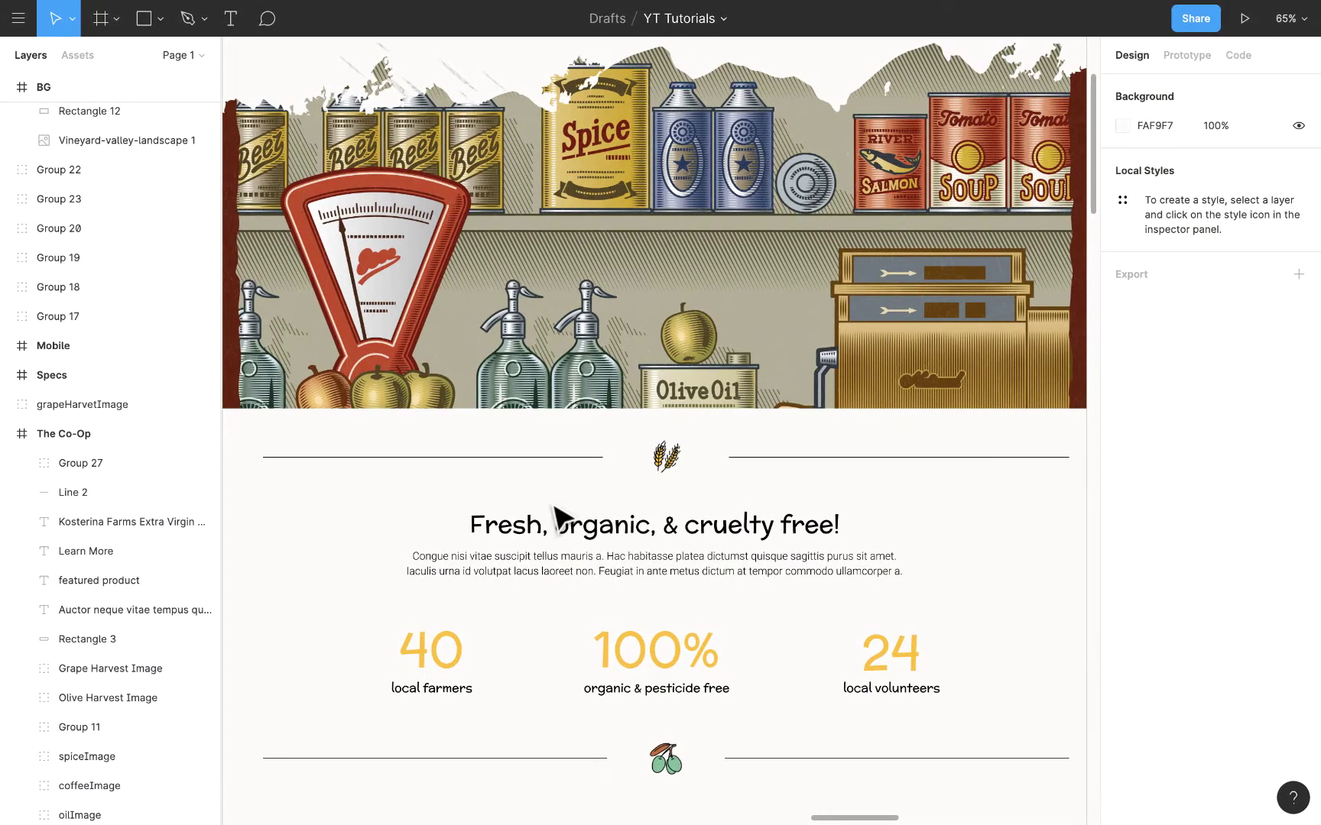
click(497, 544)
double_click(493, 527)
key(ctrl+c)
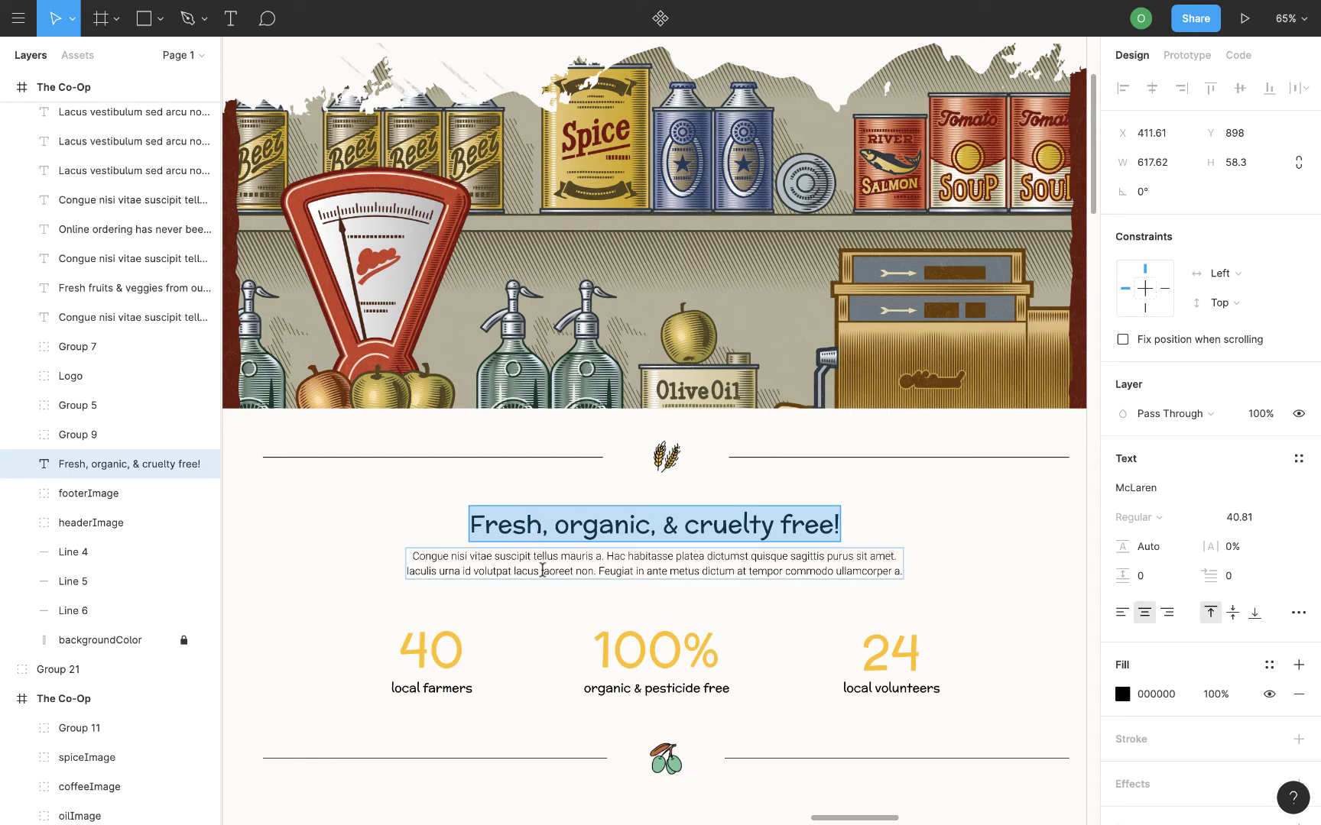
key(ctrl+Left)
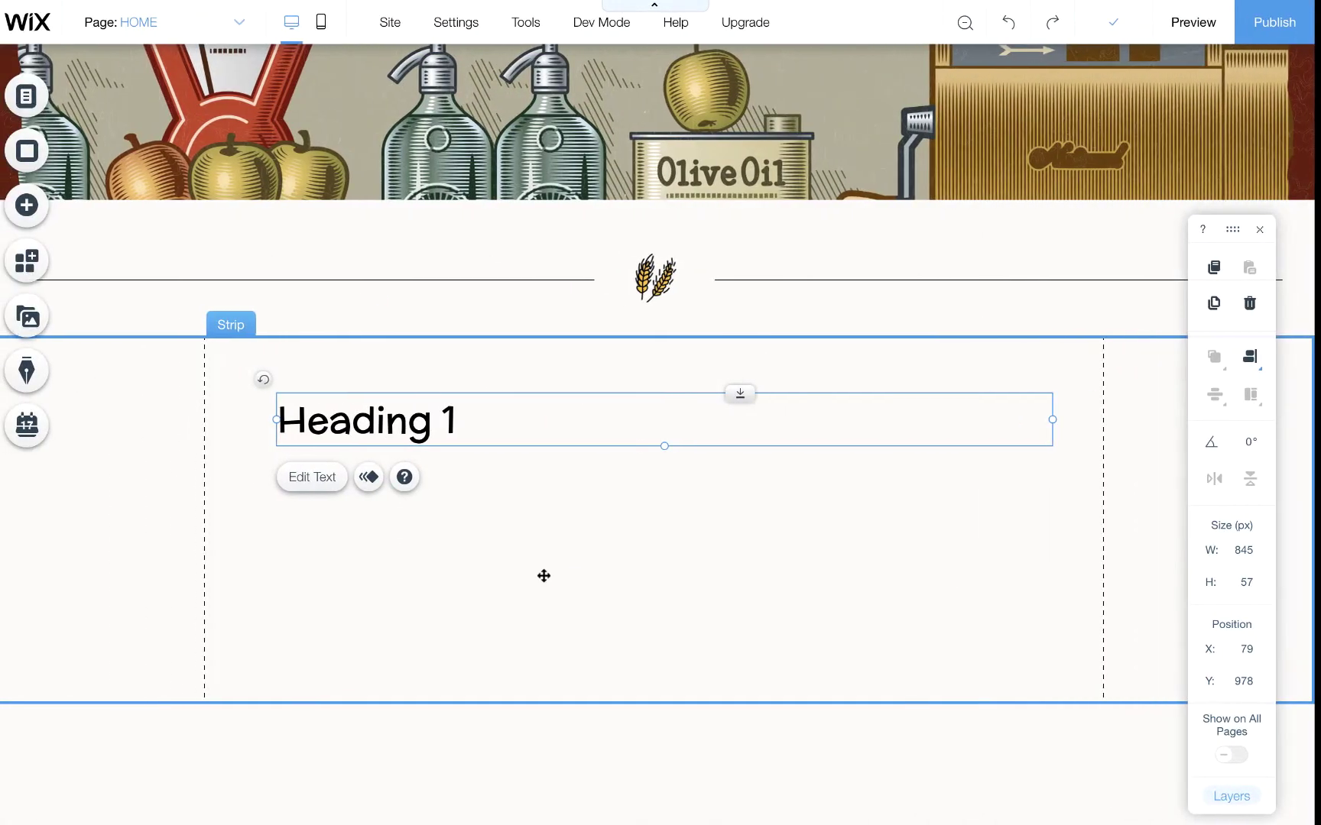
double_click(458, 421)
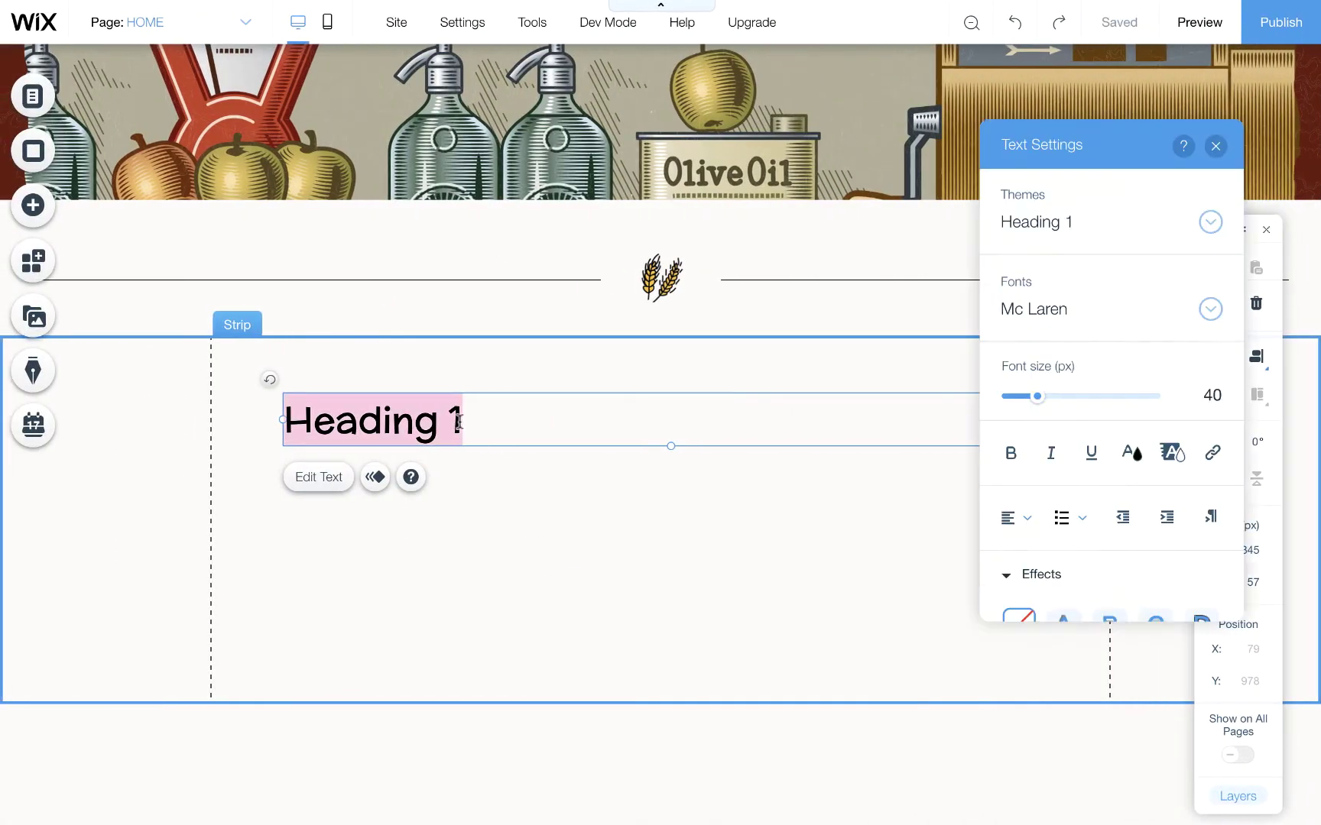
key(ctrl+v)
click(684, 545)
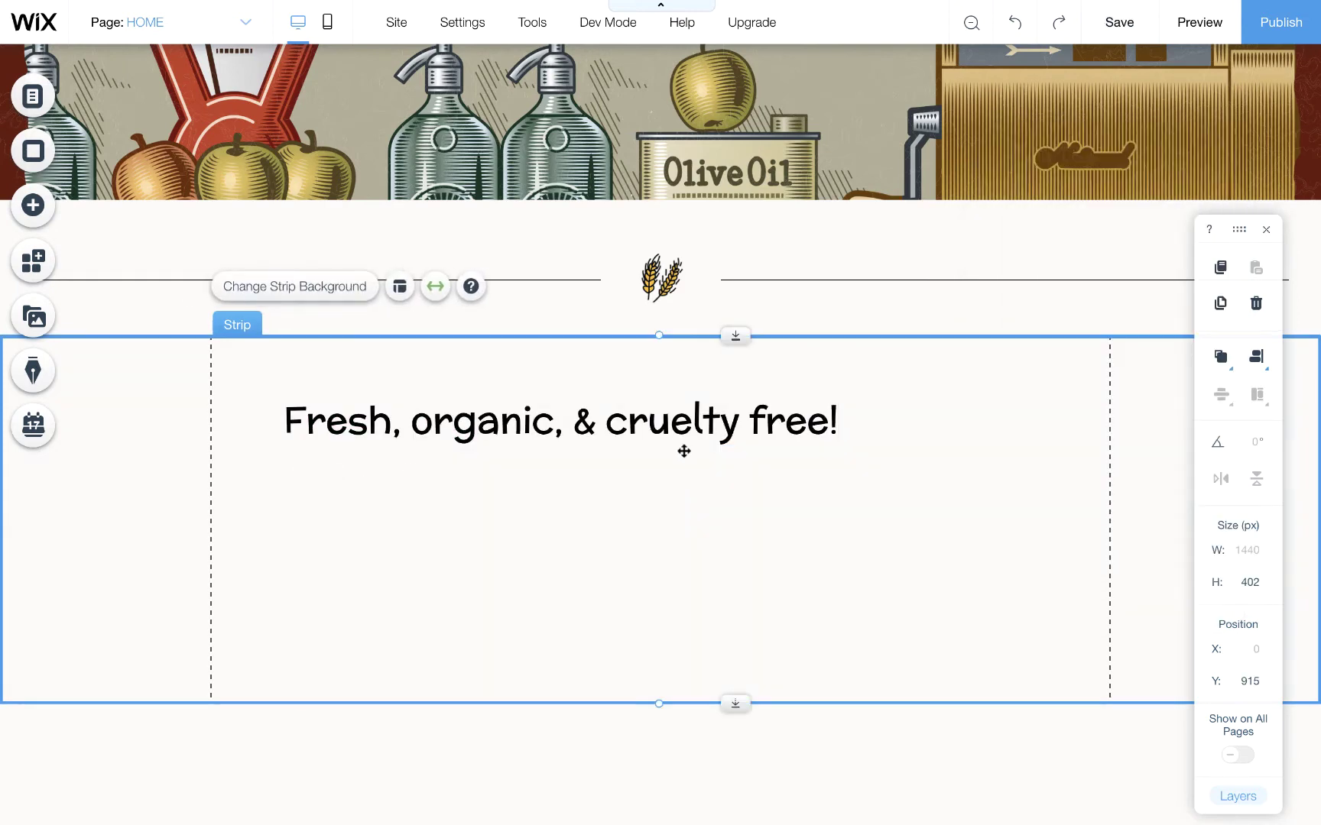
Centre-align the heading text and move the heading up, centred in the strip at about X 67.
click(681, 430)
double_click(681, 430)
click(1008, 519)
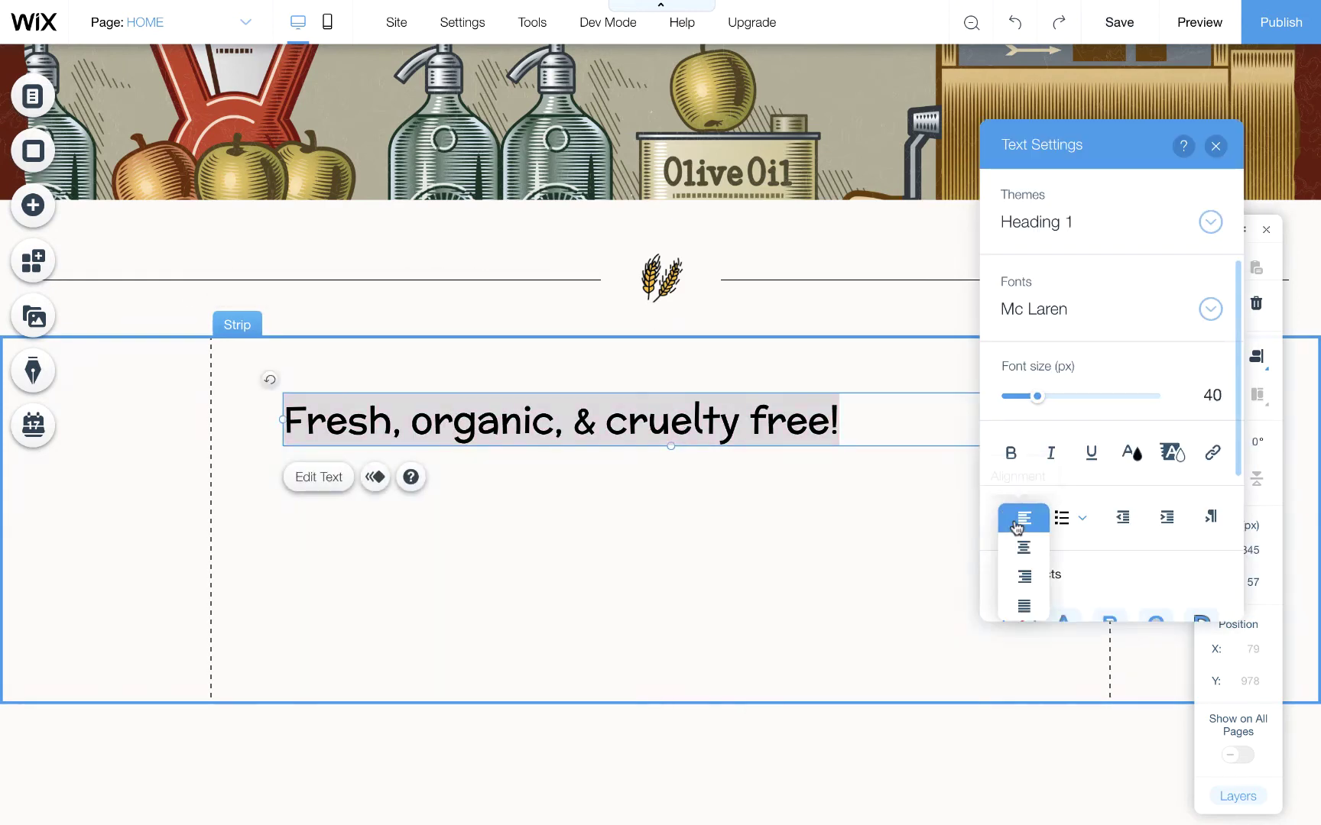
click(1019, 548)
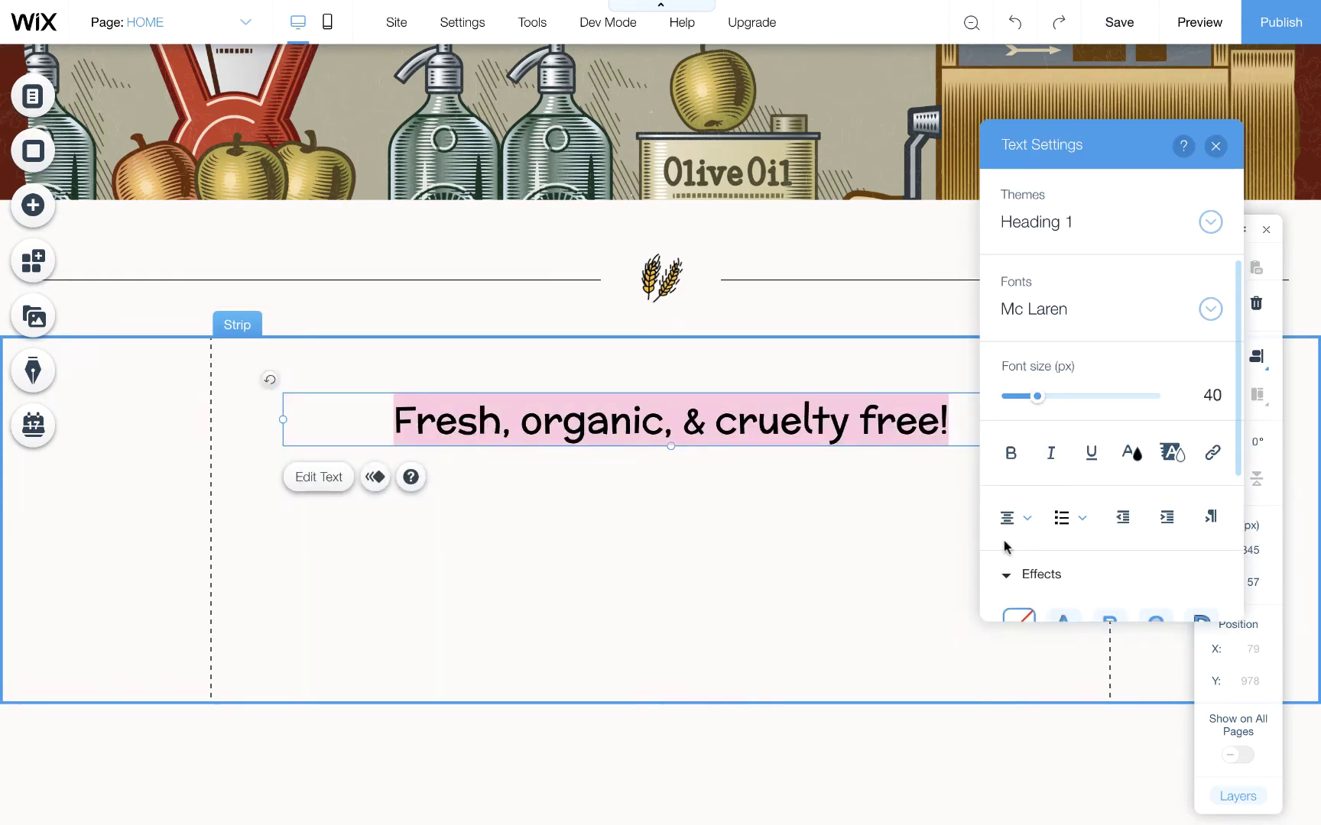
click(894, 527)
click(740, 420)
drag(740, 419, 728, 397)
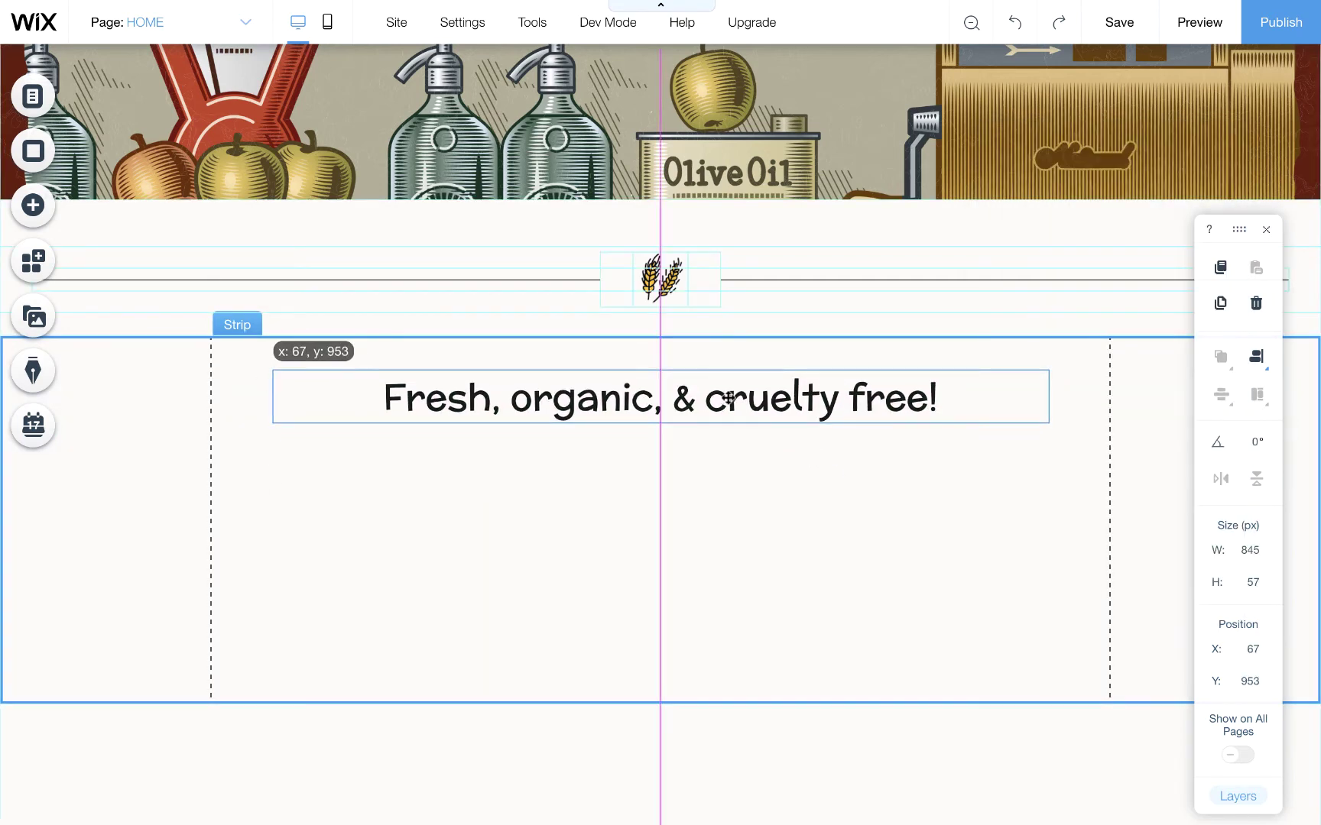
drag(728, 397, 728, 399)
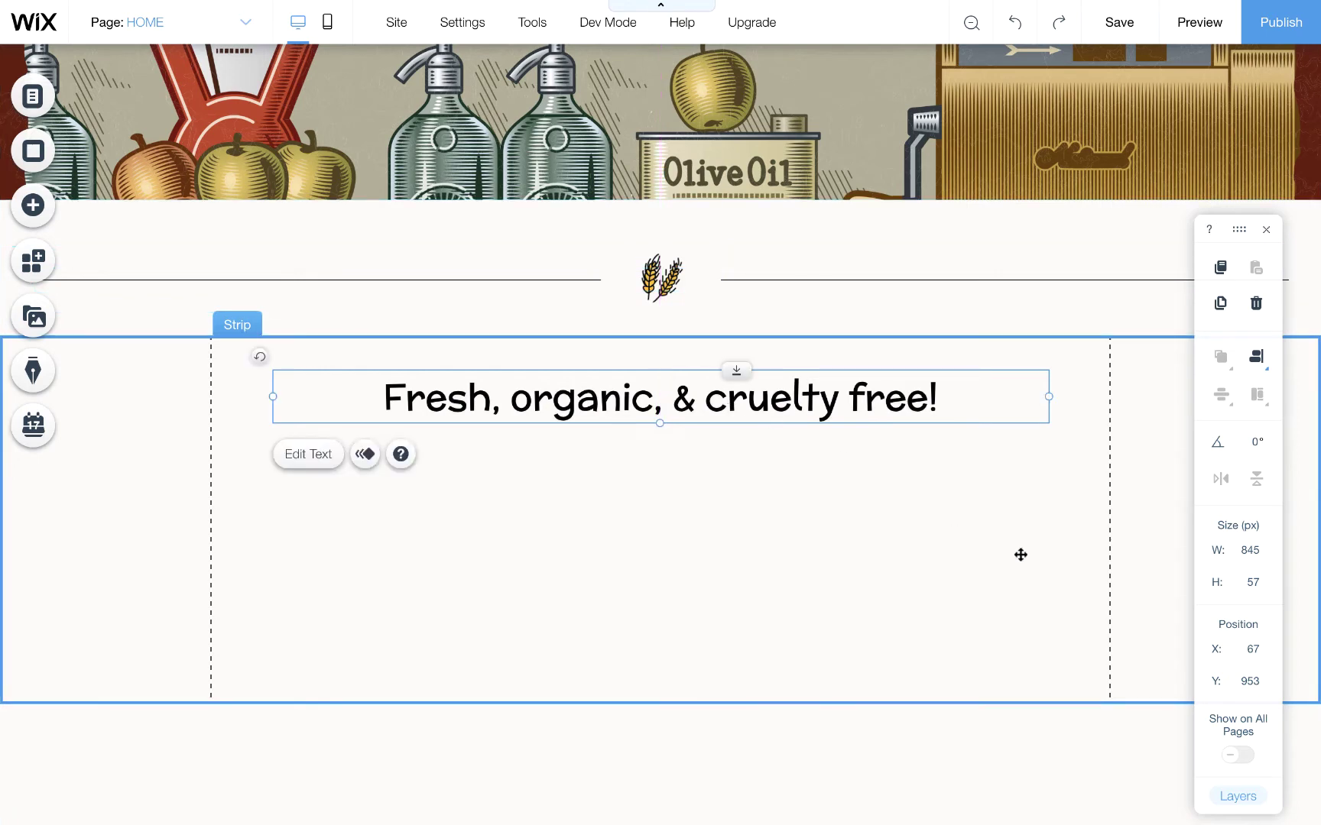
click(928, 687)
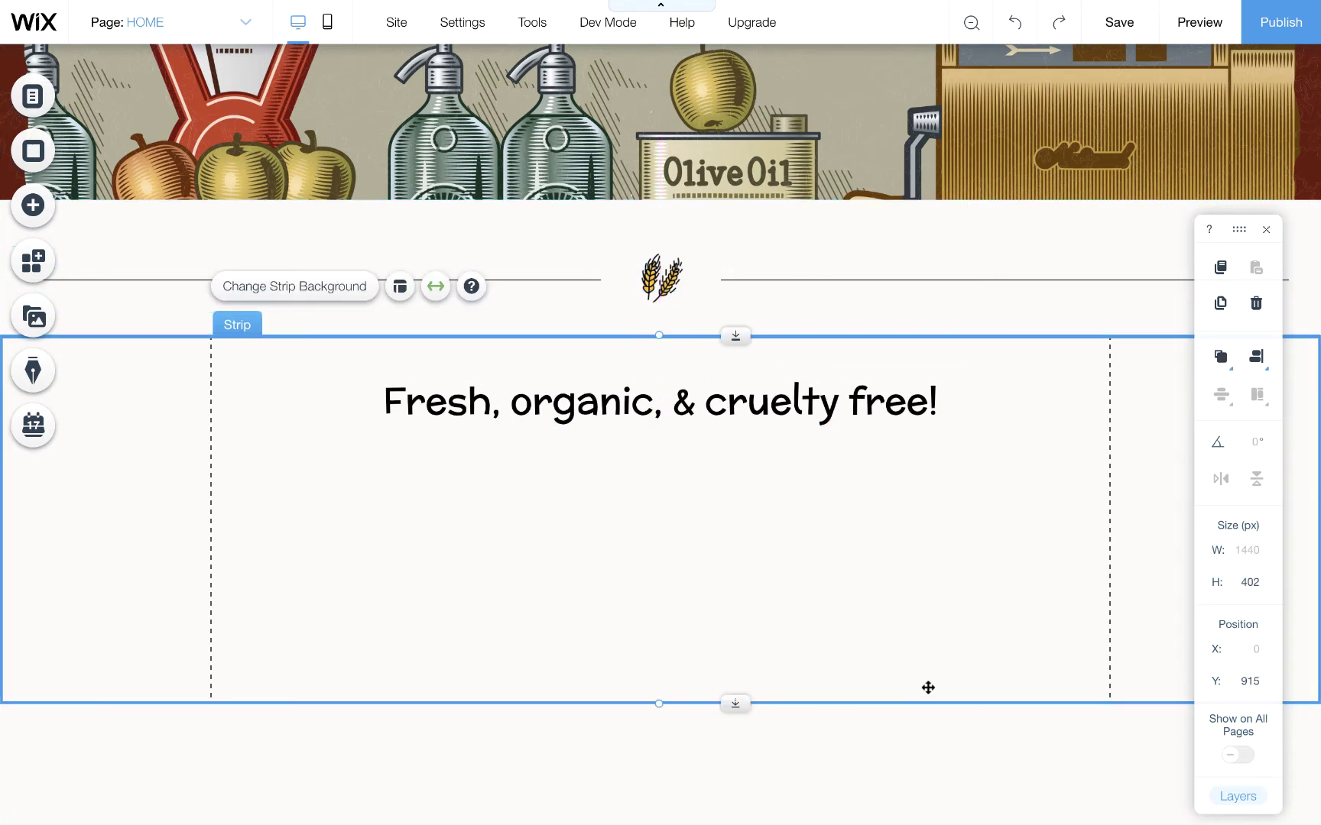
Add a Paragraph 1 text below the heading, set its width to 856 px and place it at about X 85, Y 1042.
click(34, 207)
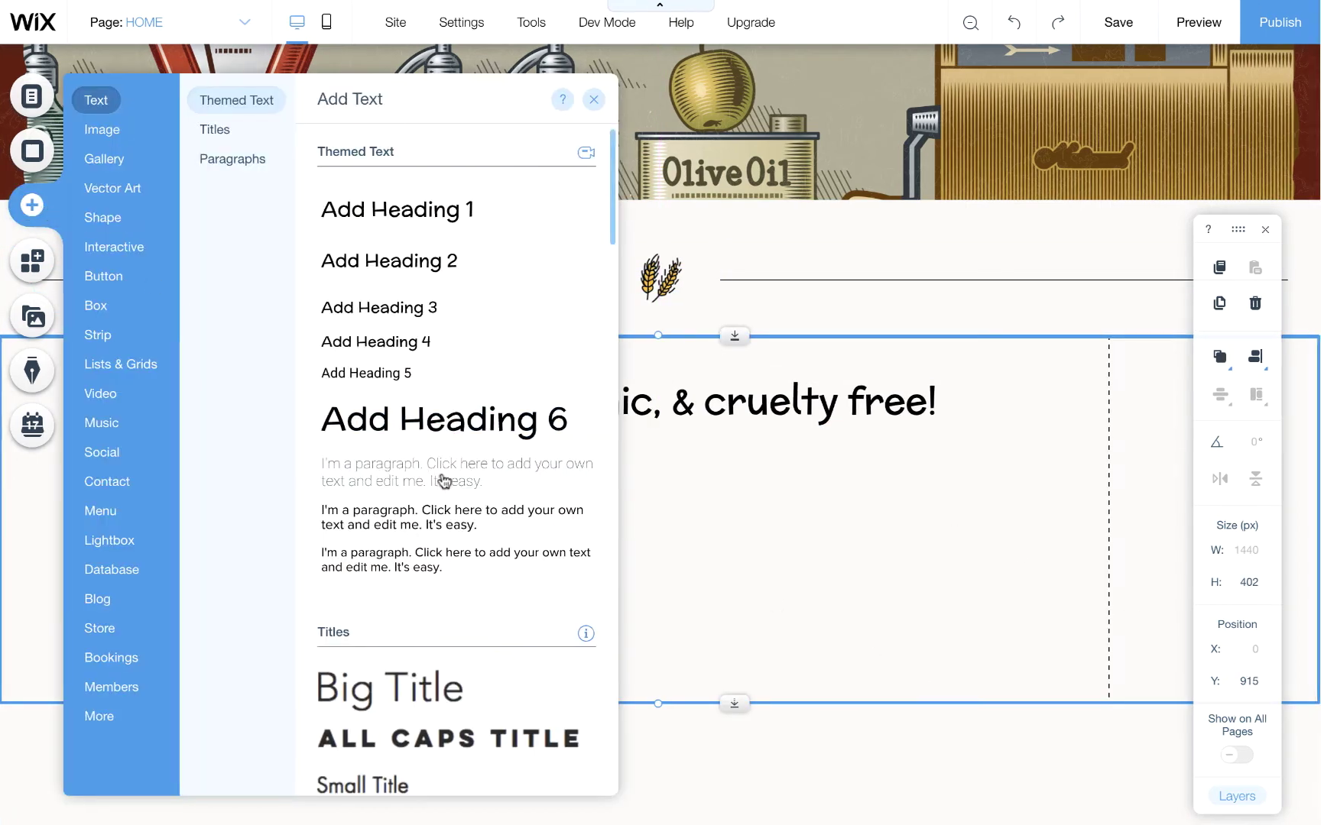
drag(528, 474, 640, 471)
drag(538, 475, 538, 475)
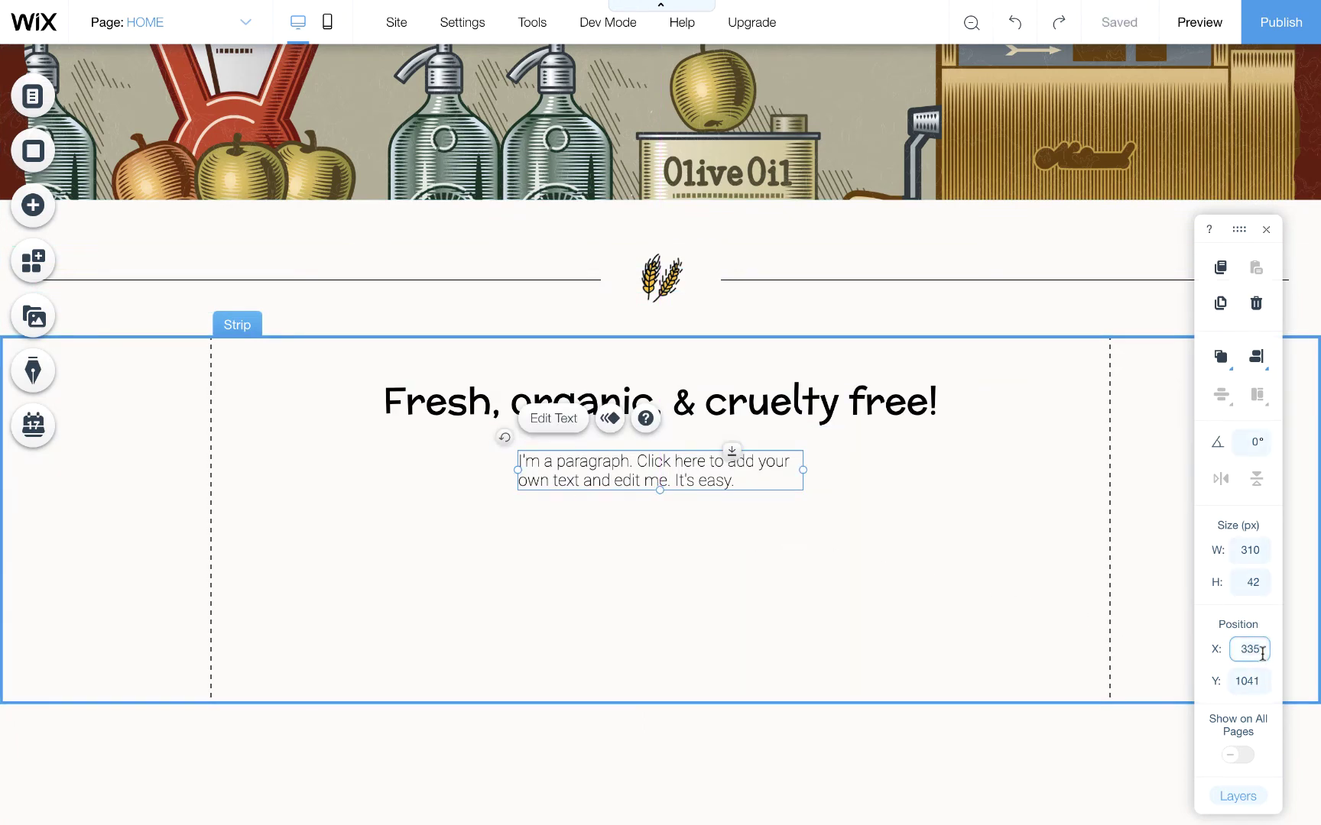
click(1257, 552)
text(856)
key(Return)
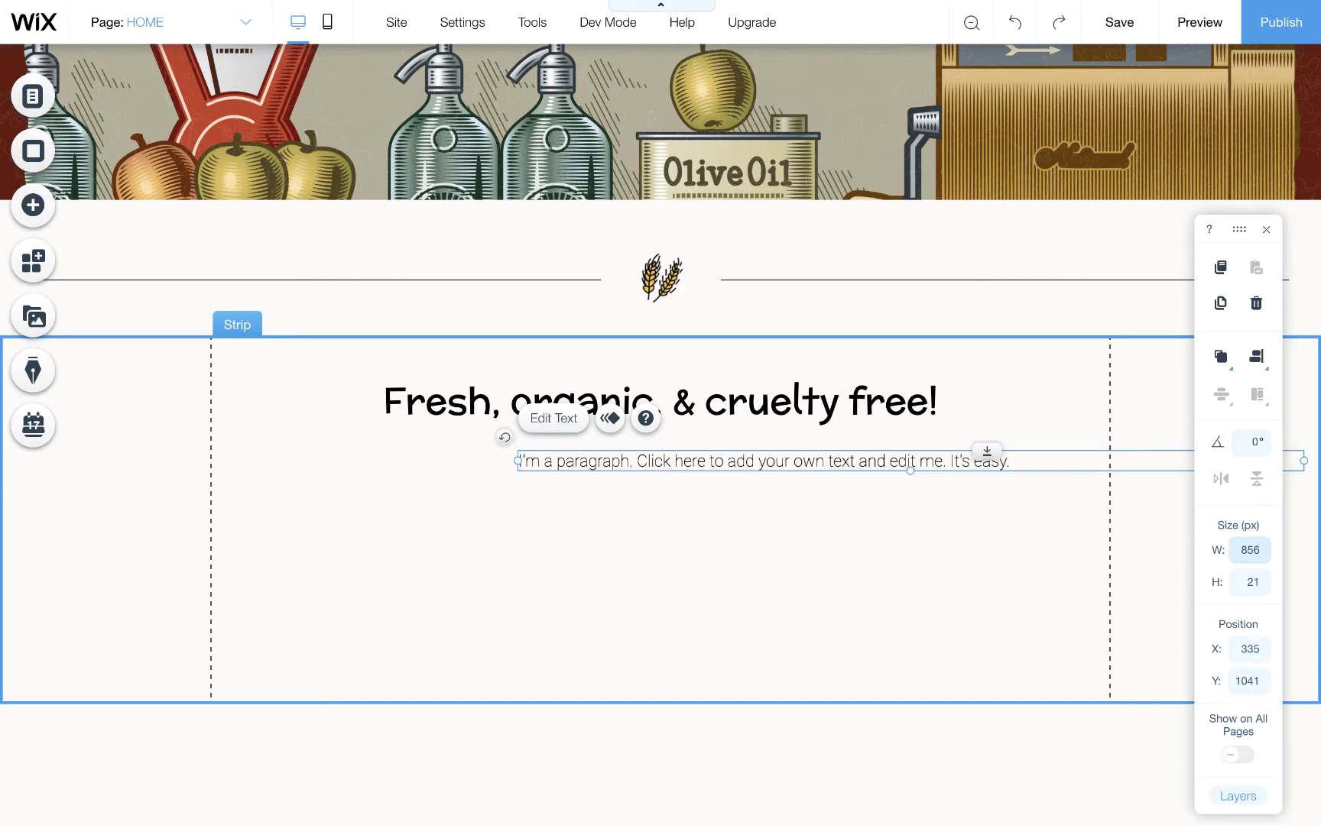
drag(813, 462, 578, 463)
click(656, 549)
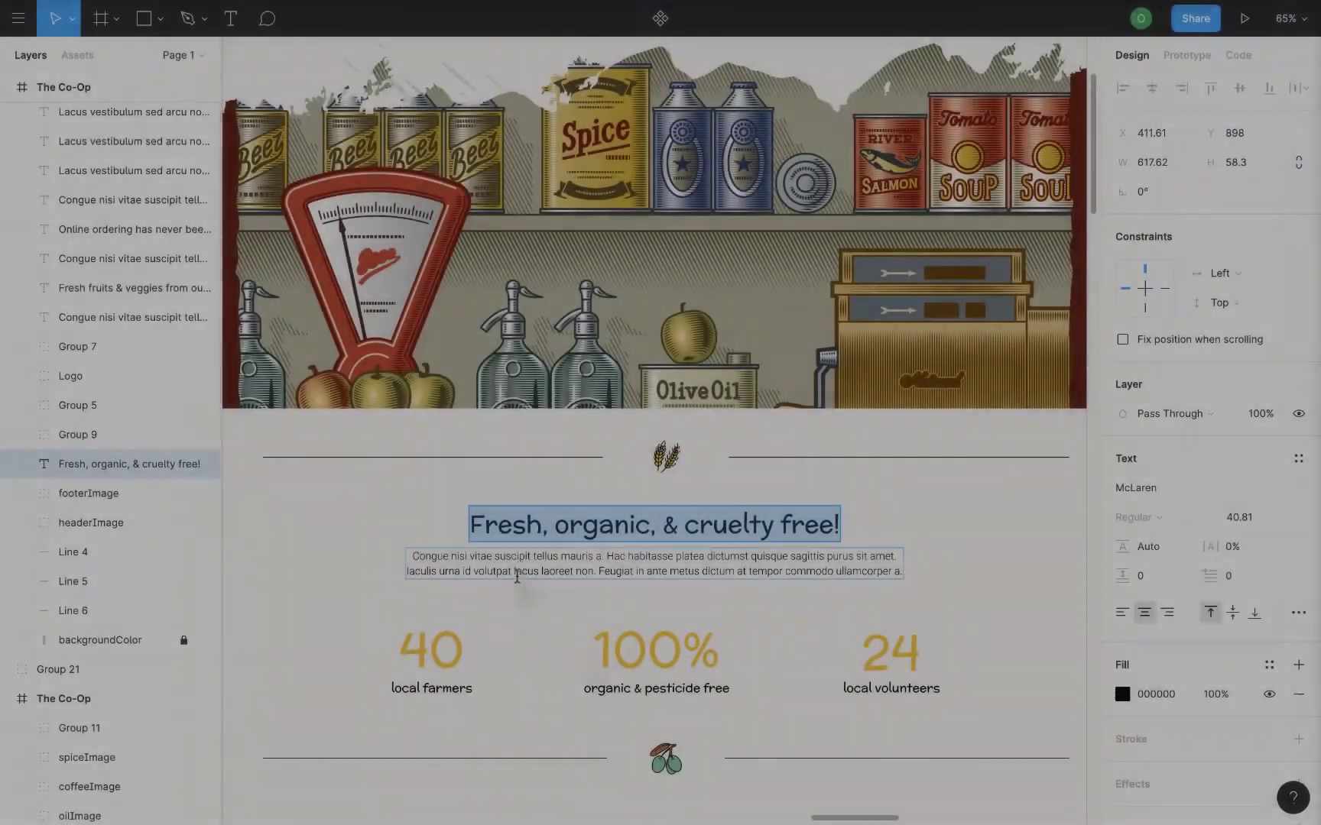
Replace the paragraph's placeholder with the "Congue nisi vitae suscipit tellus mauris a..." text copied from the Figma mockup.
click(539, 572)
double_click(552, 557)
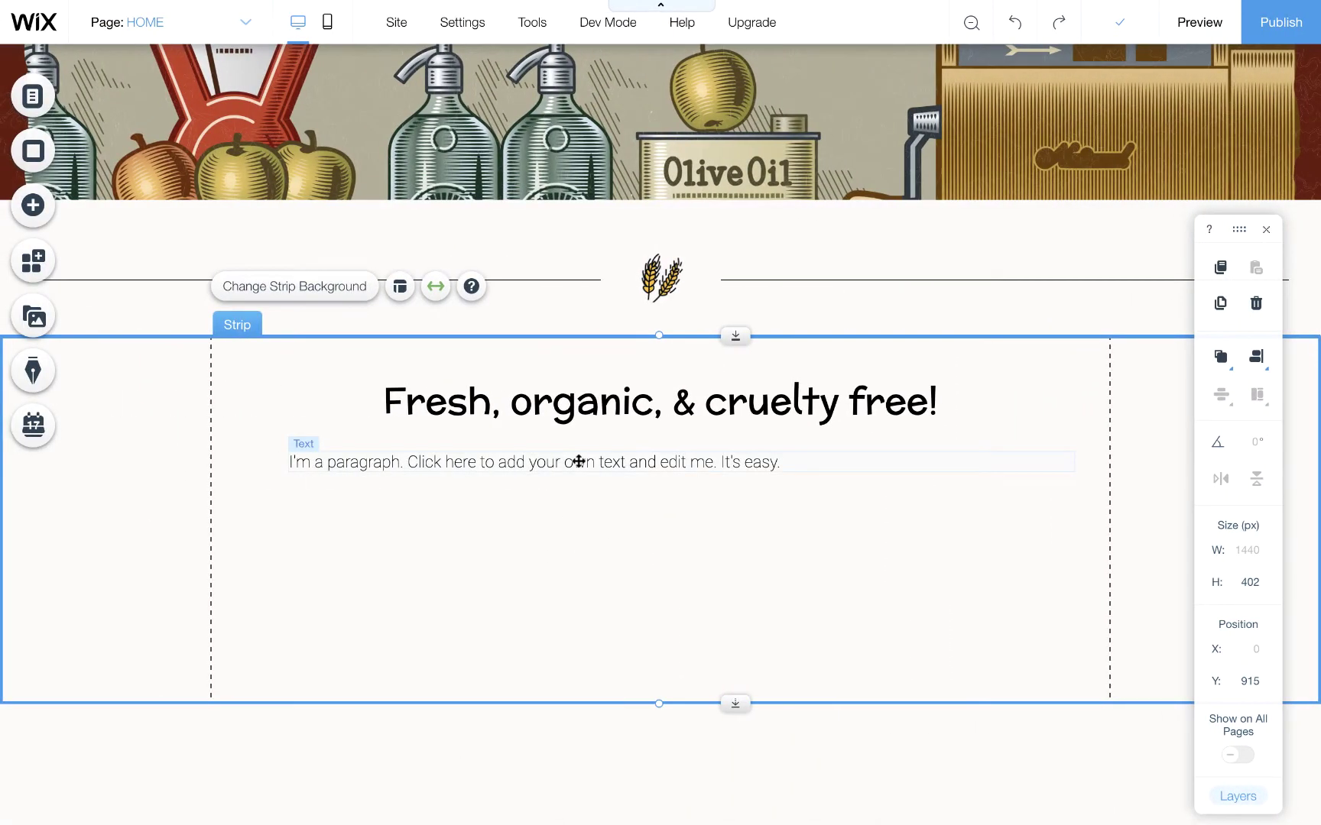
double_click(579, 462)
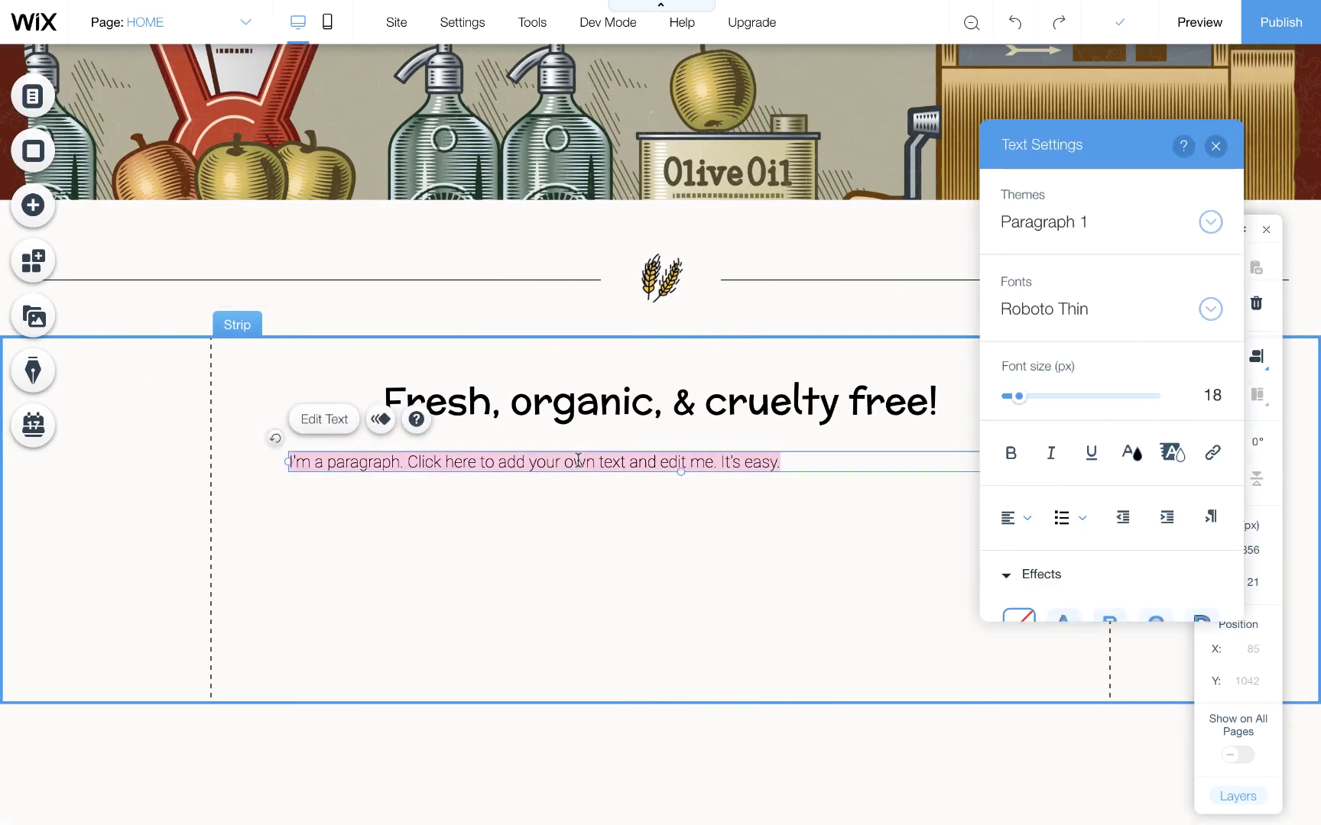
key(ctrl+v)
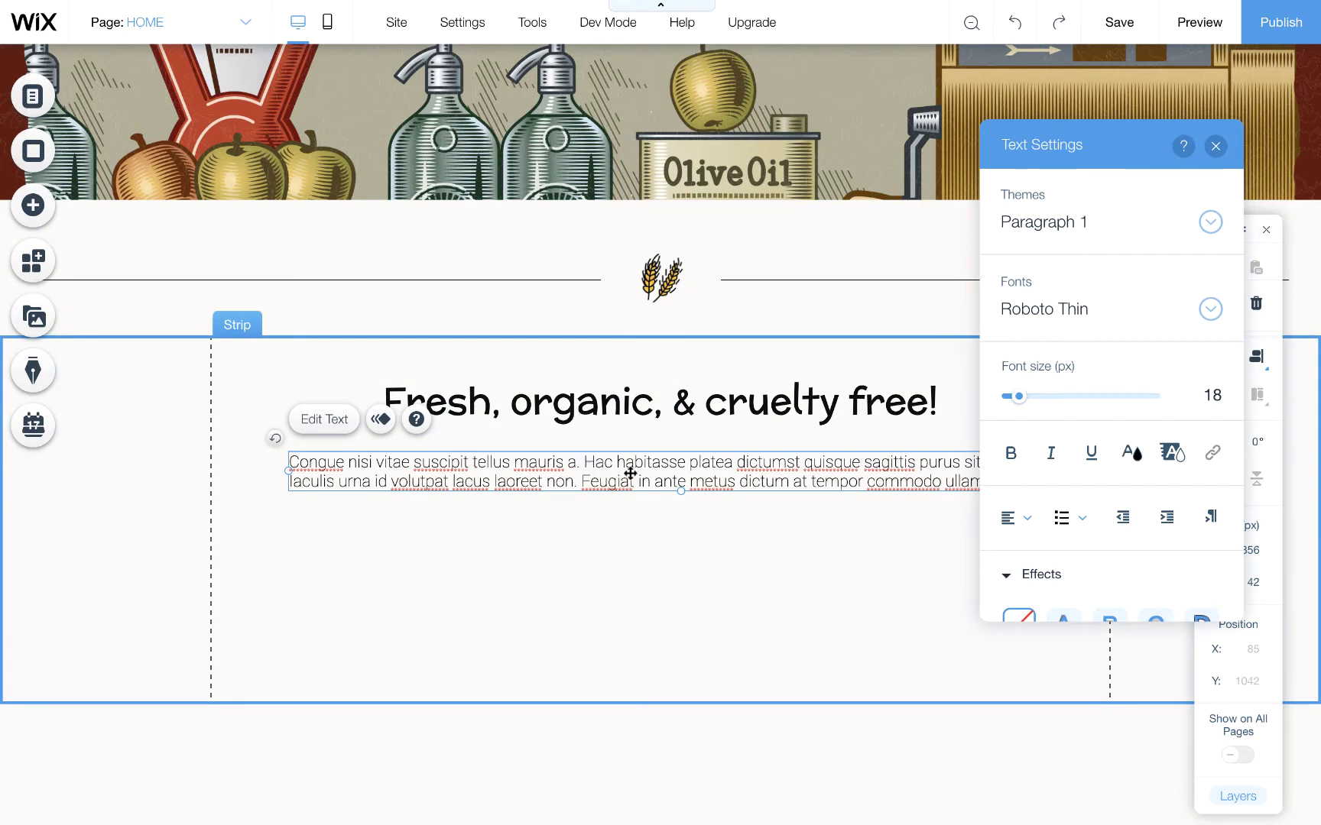
click(811, 516)
Centre-align all the text of the paragraph below the heading.
double_click(665, 477)
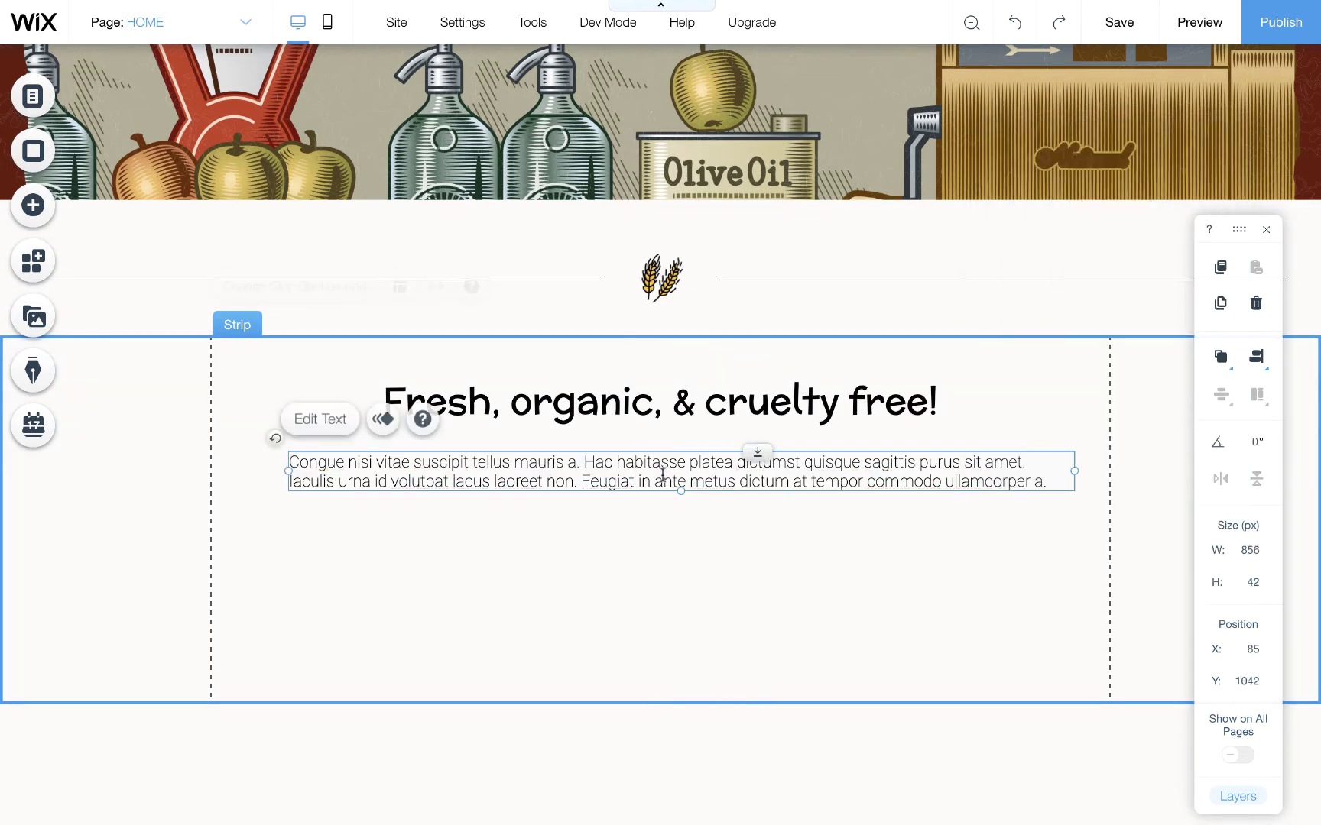
click(1014, 518)
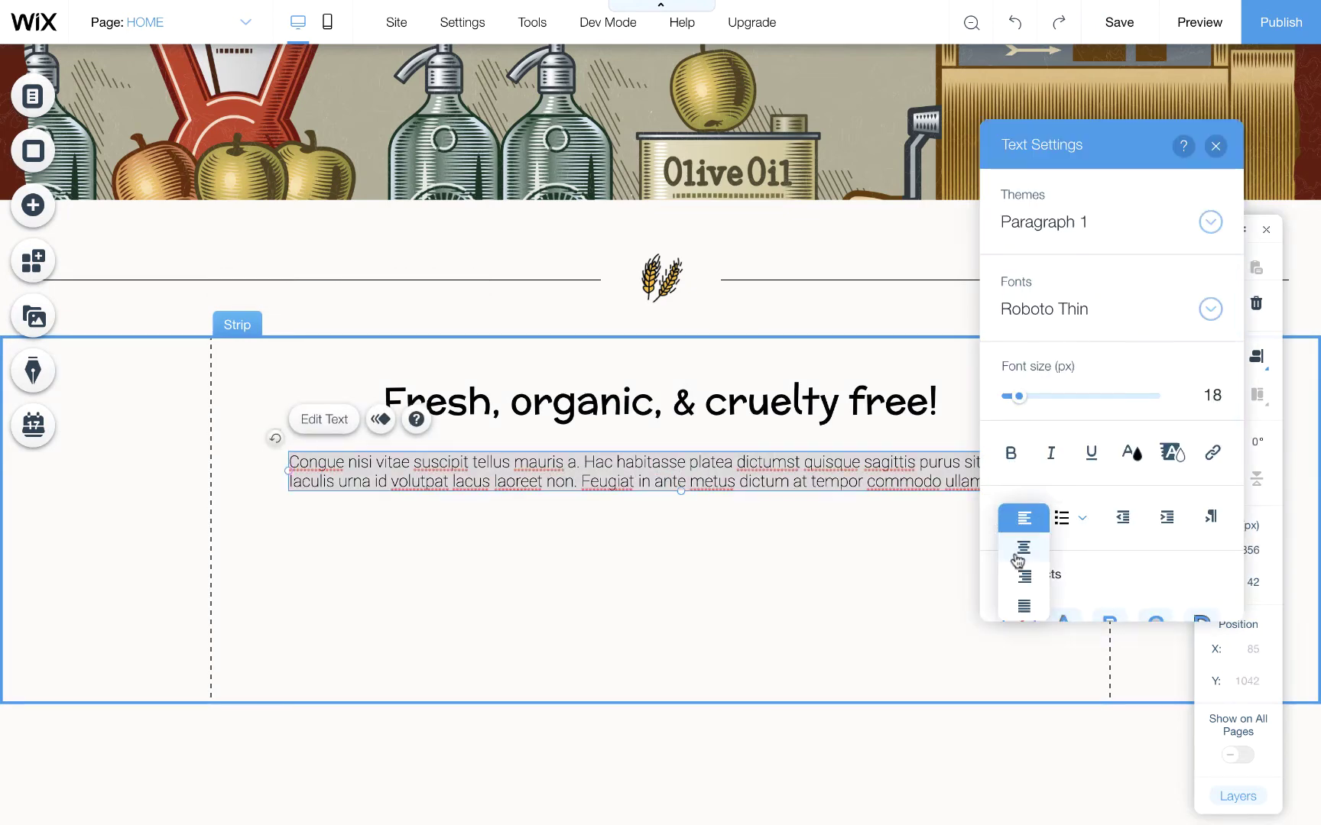
click(1017, 558)
click(757, 514)
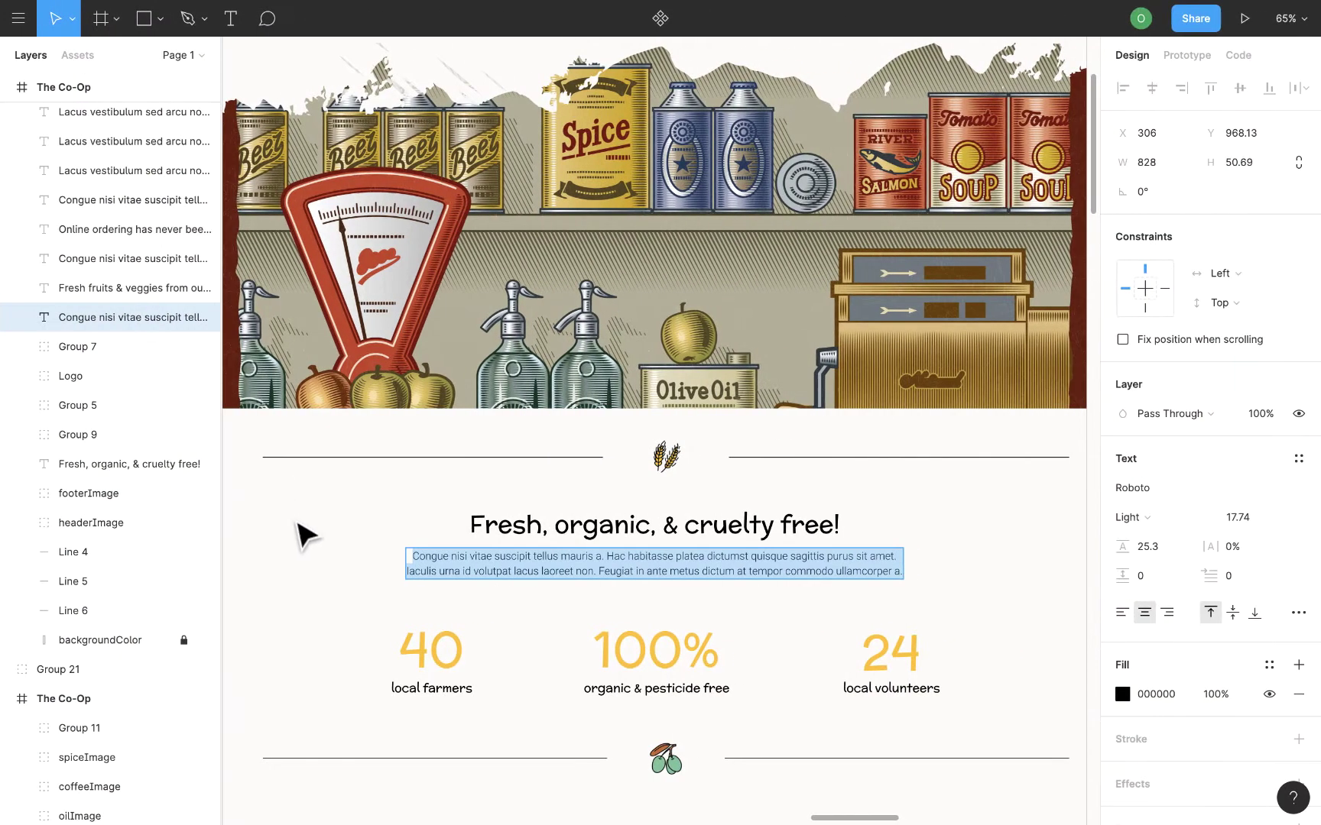
key(Escape)
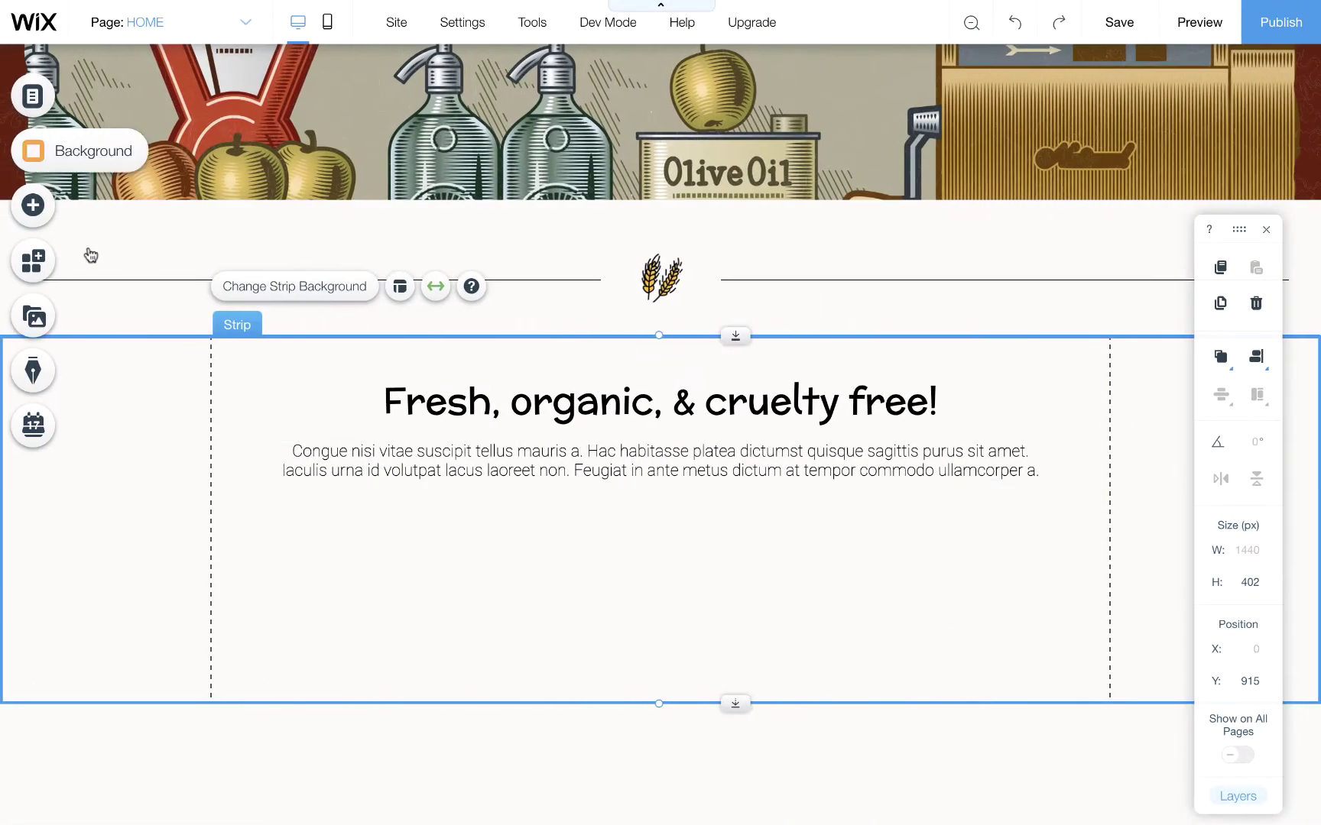
Add a Heading 6 text below the paragraph at about X 348, Y 1087 and change its text to "100%".
click(26, 220)
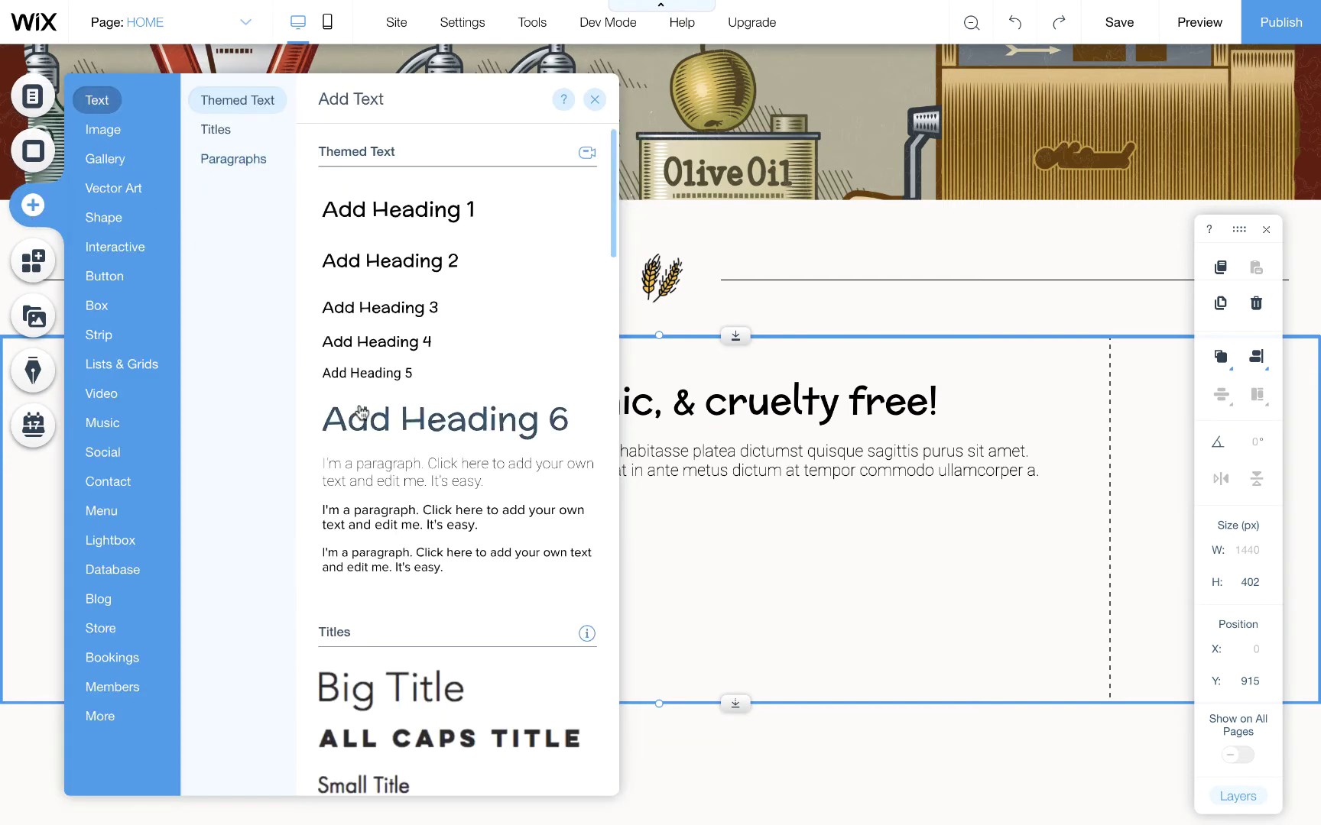
drag(363, 419, 653, 558)
double_click(653, 559)
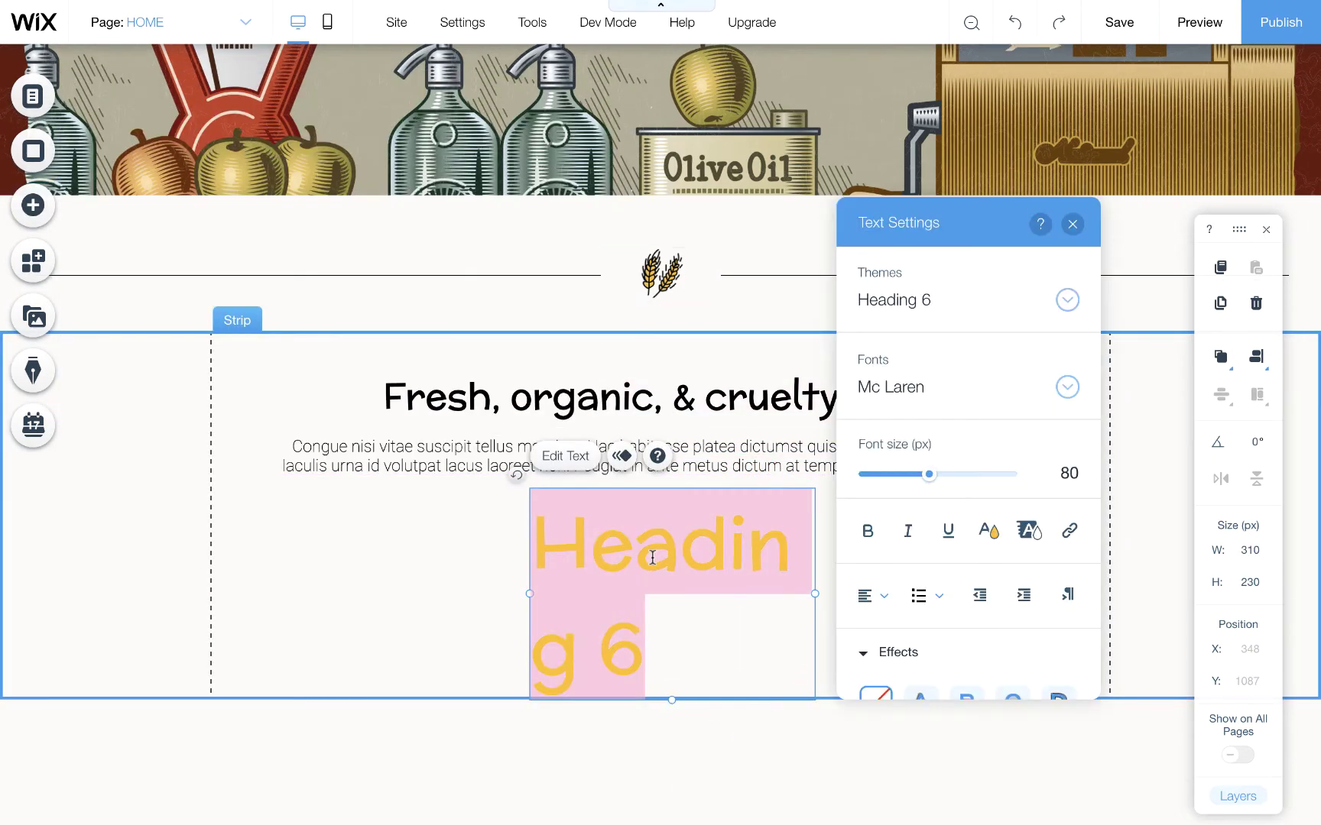
text(100%)
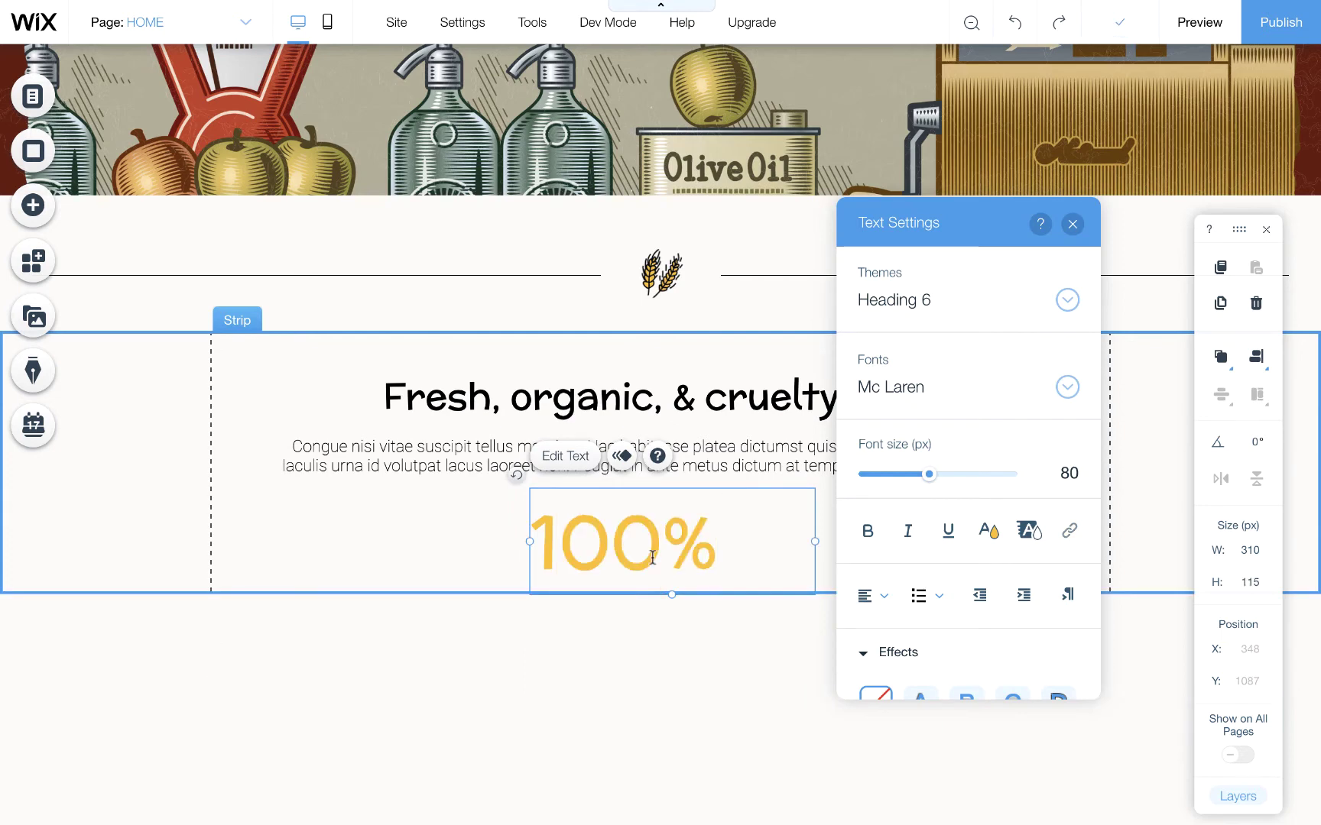
click(690, 646)
Centre-align the "100%" text within its text box.
double_click(648, 545)
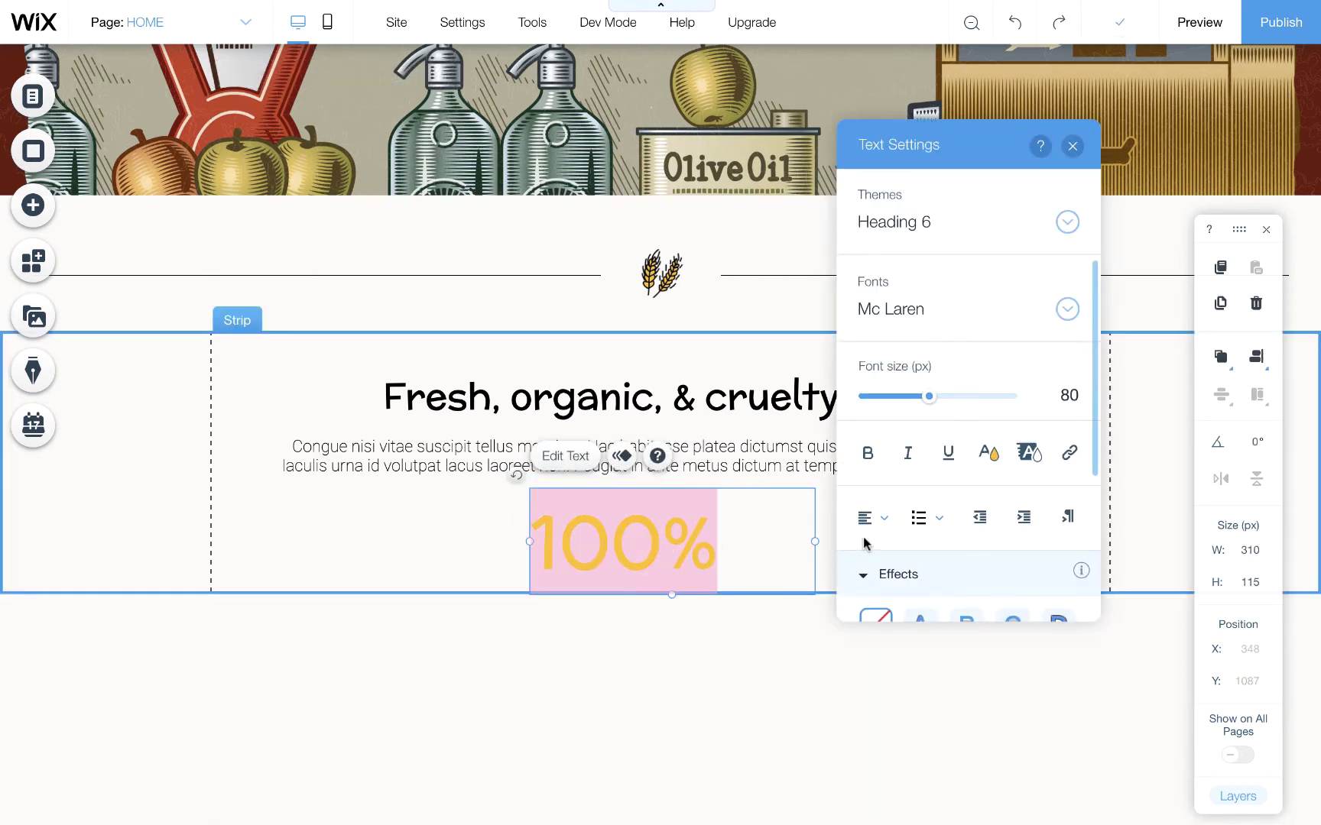
click(883, 535)
click(877, 548)
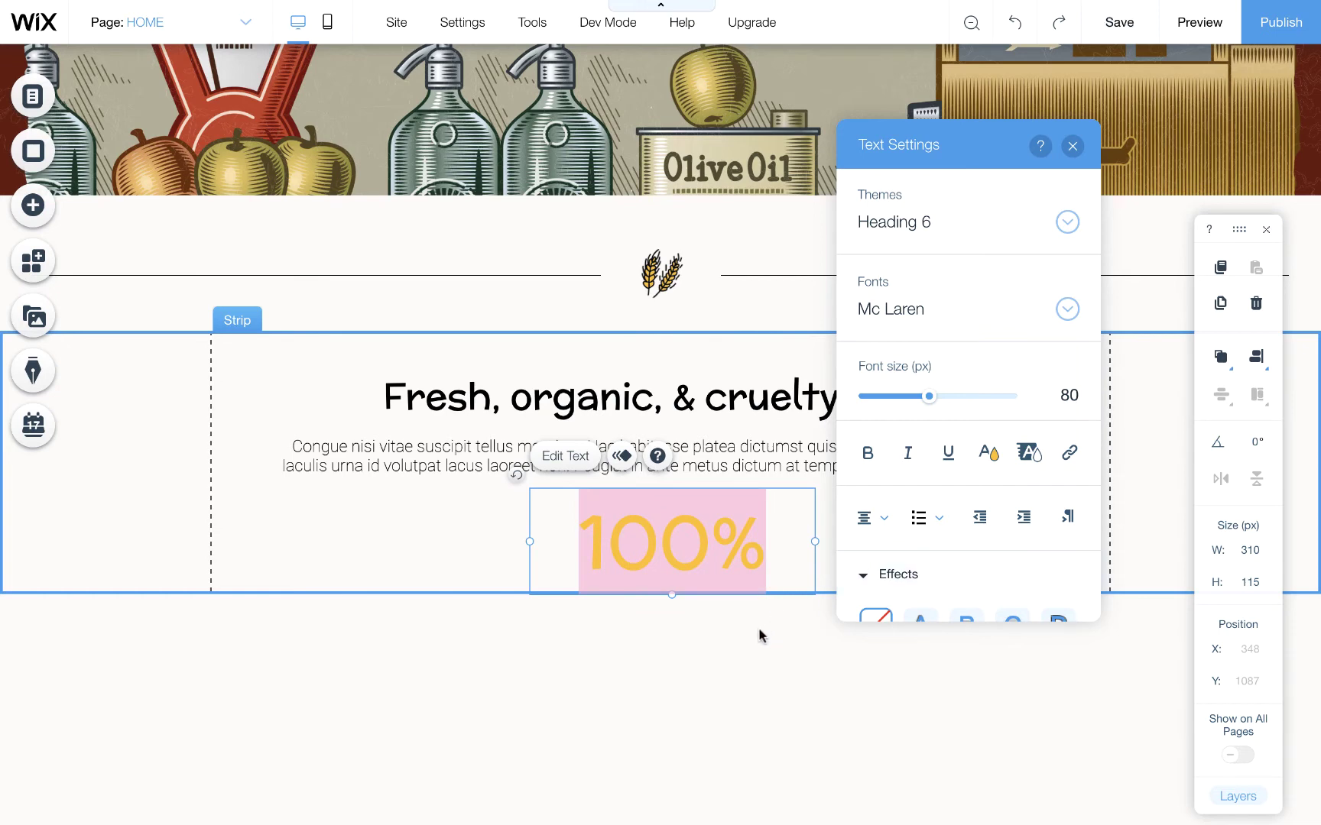
click(740, 613)
Narrow the "100%" text box to about 223 px and centre it in the strip at about X 378.
click(722, 545)
drag(814, 540, 735, 541)
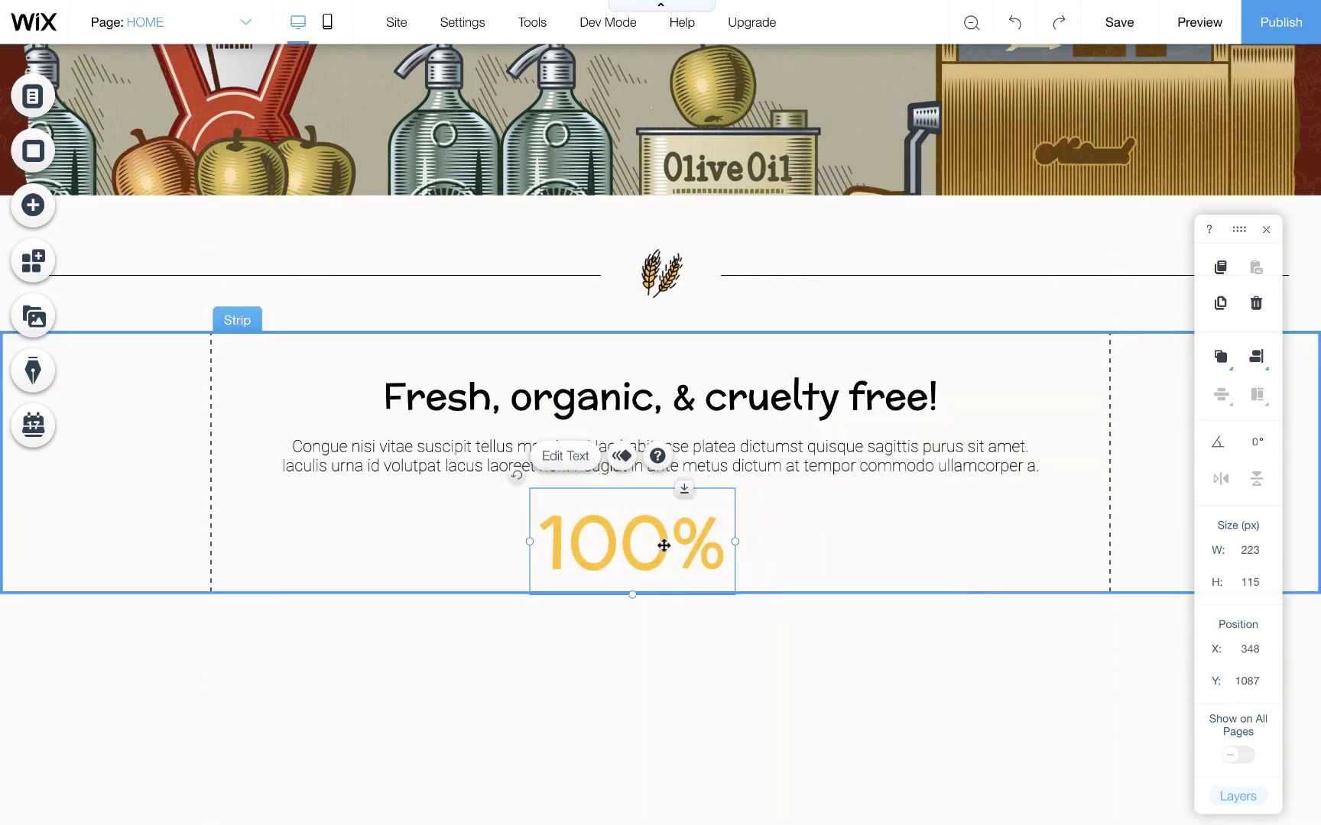
drag(628, 545, 661, 548)
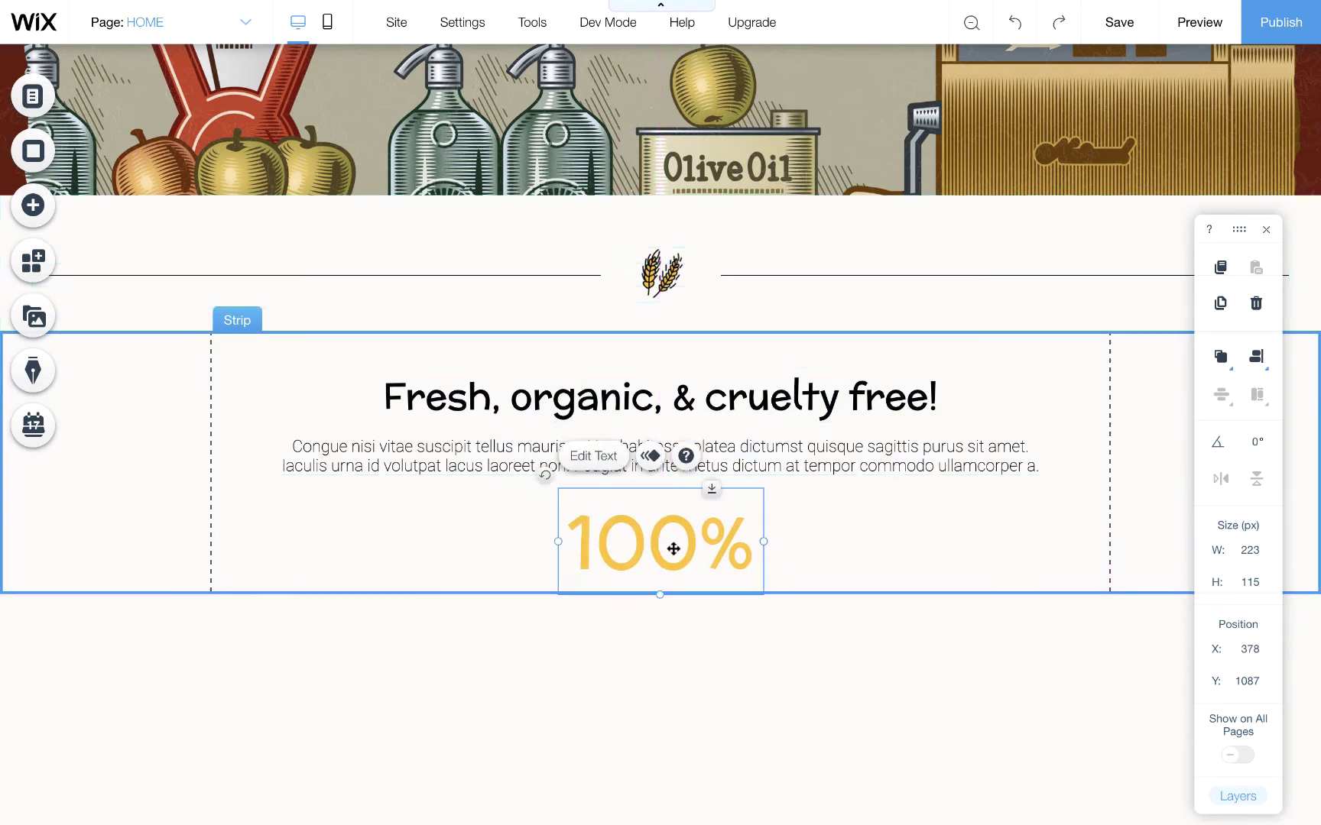
Set the strip's height to 412 px and move the "100%" text down to about Y 1120.
click(883, 557)
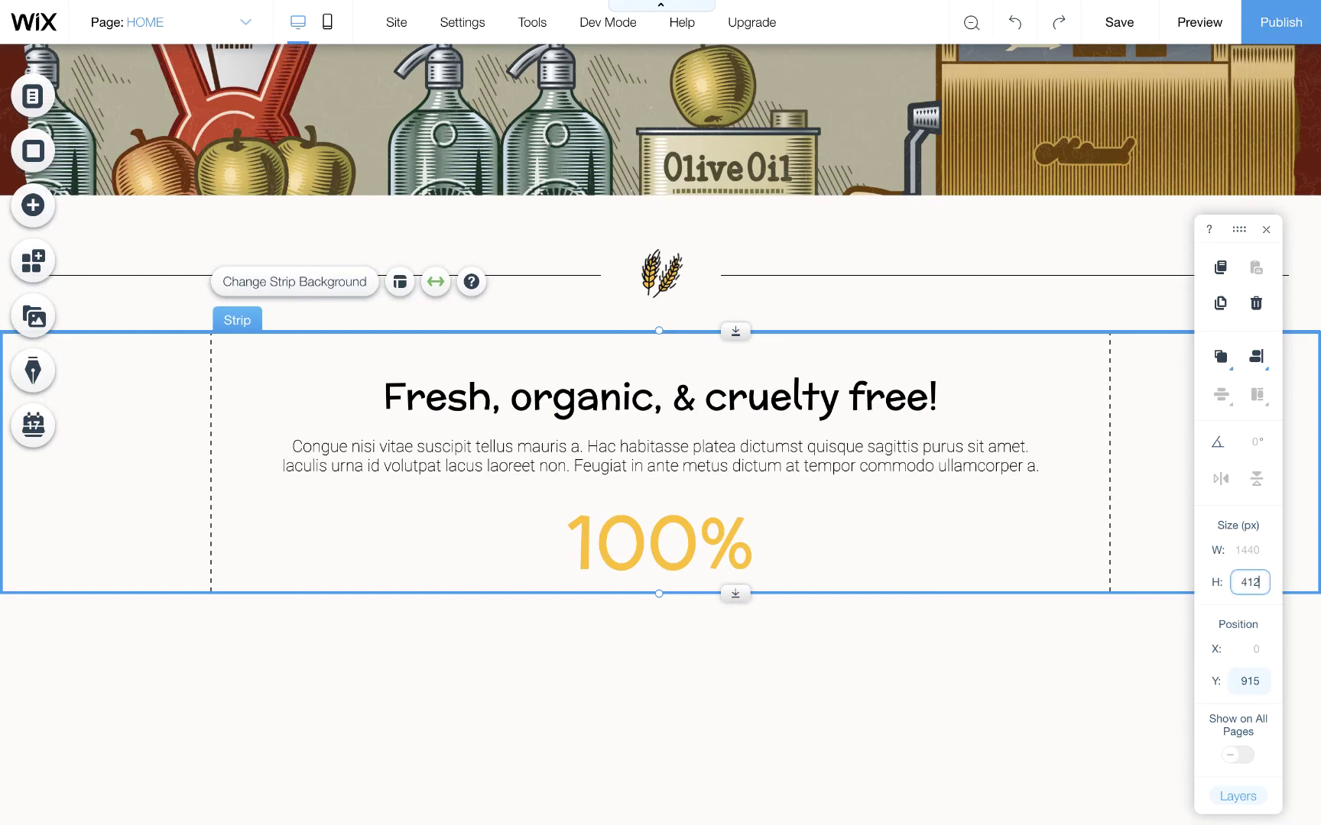
key(Return)
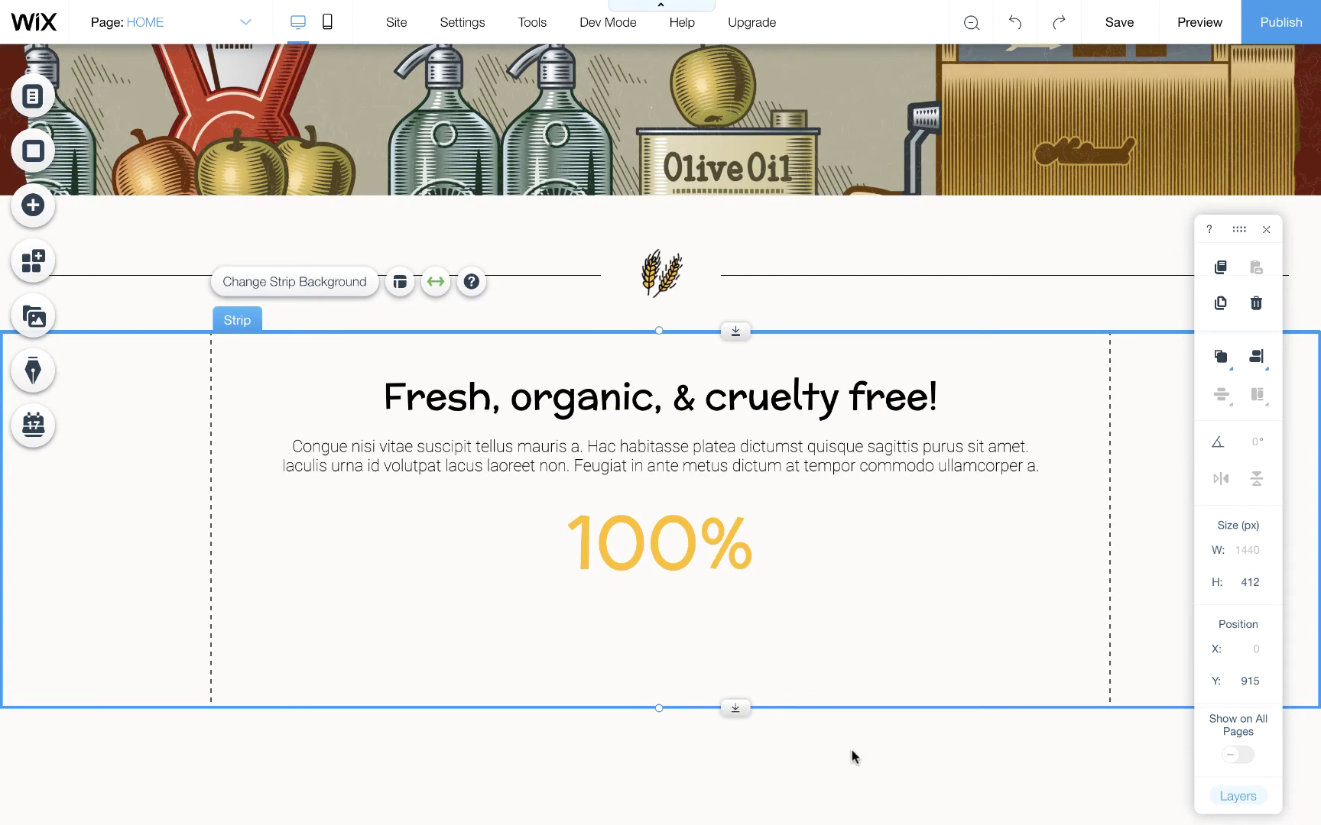
click(852, 757)
drag(701, 560, 672, 589)
Apply text effect B, the offset shadow, to the whole "100%" text.
double_click(687, 591)
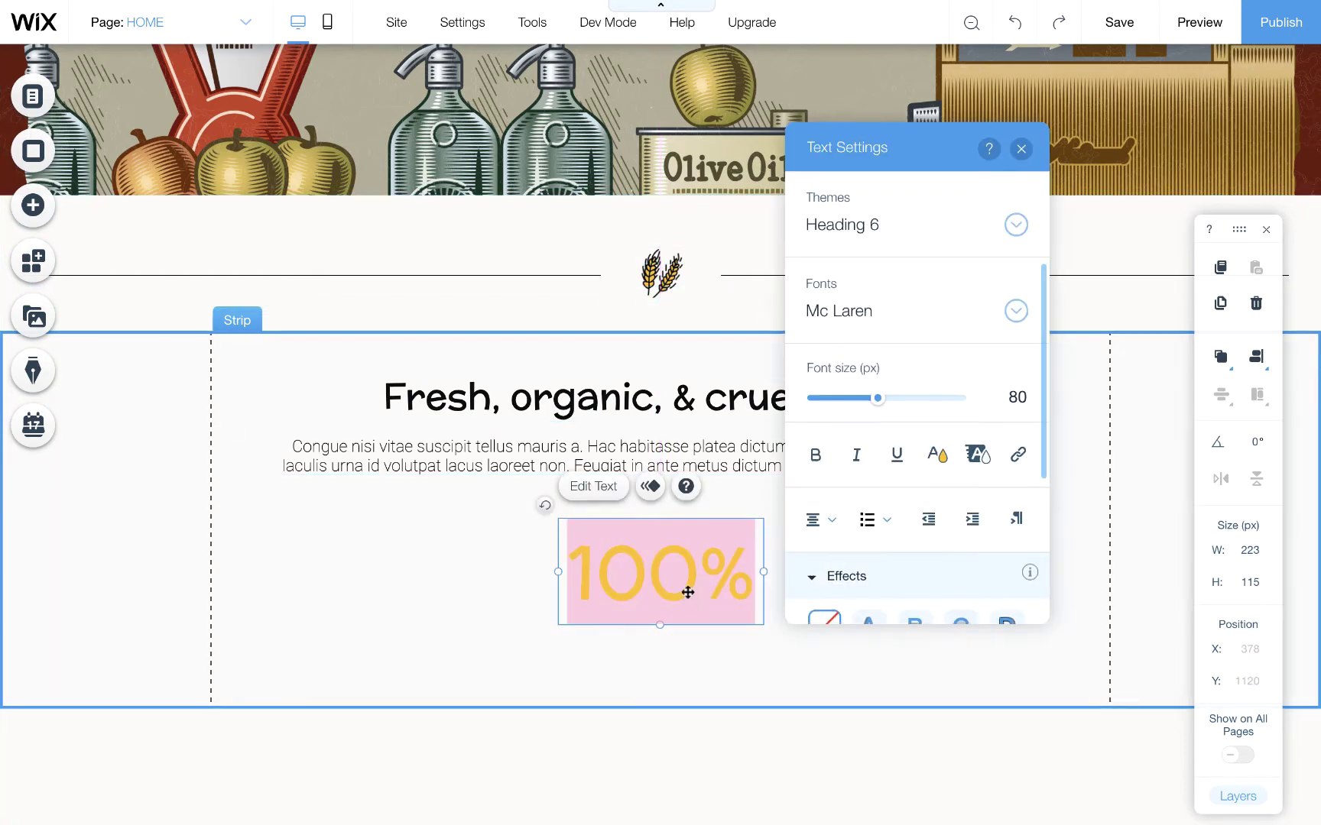
scroll(917, 520, down, 3)
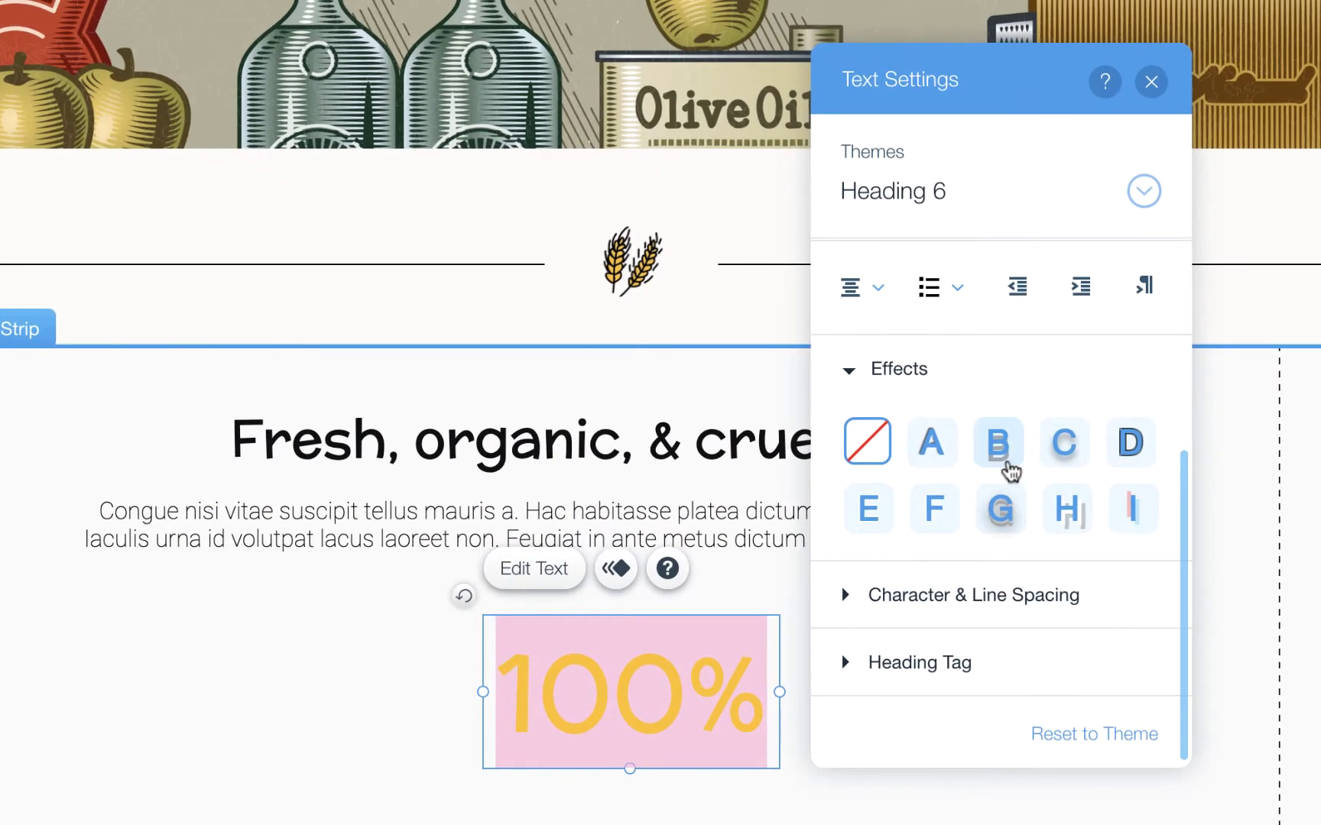
click(1005, 462)
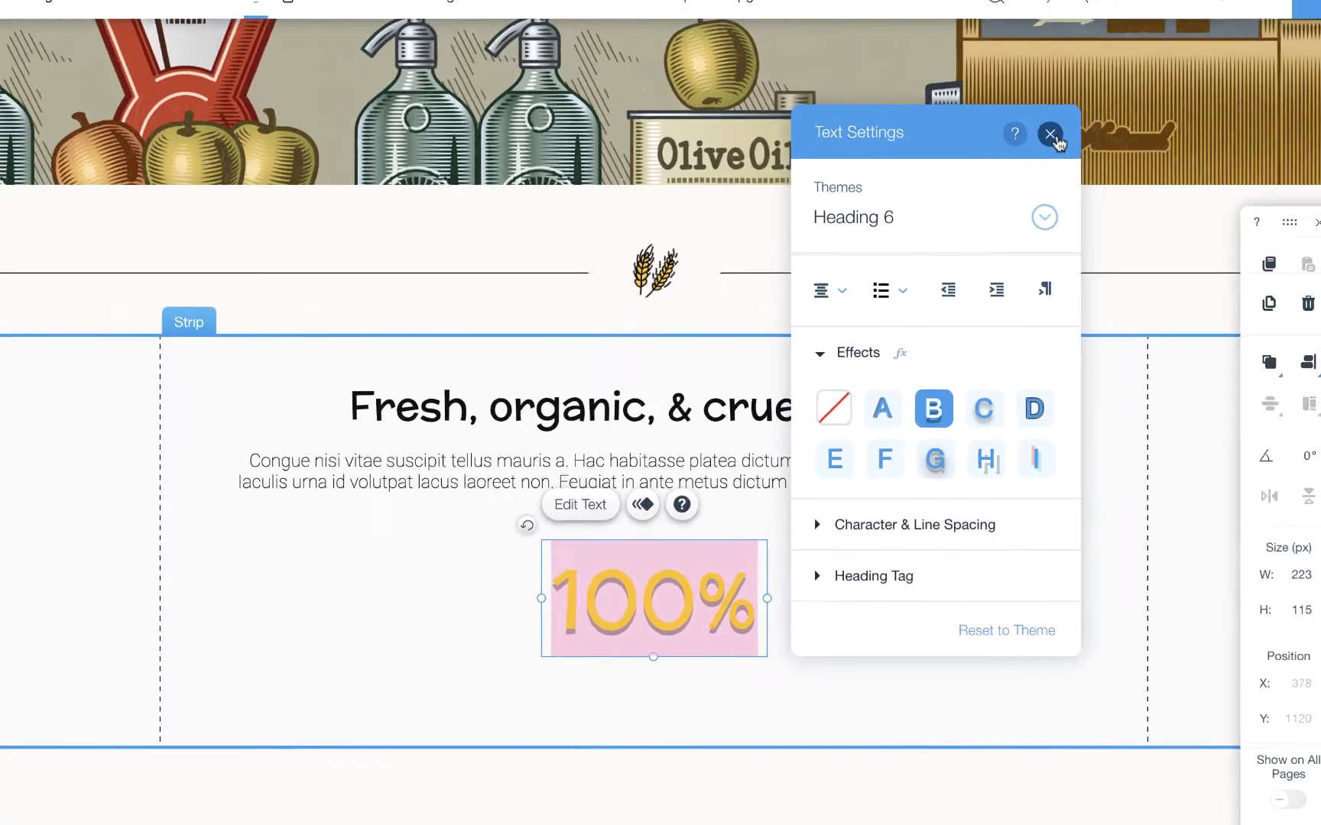
click(1151, 82)
click(944, 630)
click(688, 601)
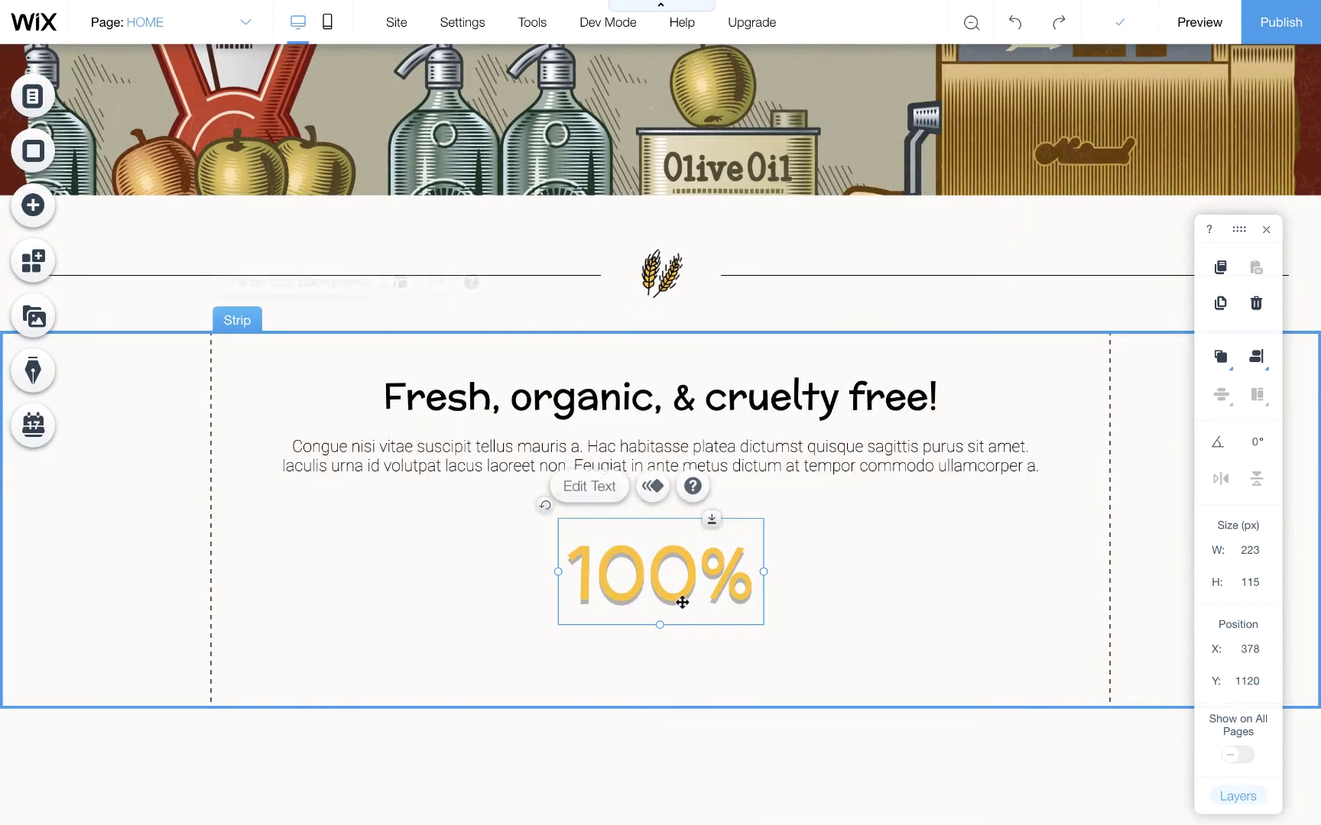
Duplicate the "100%" text twice, placing one copy on each side at X 695 and X 62, both at Y 1120.
drag(682, 605, 933, 599)
click(678, 615)
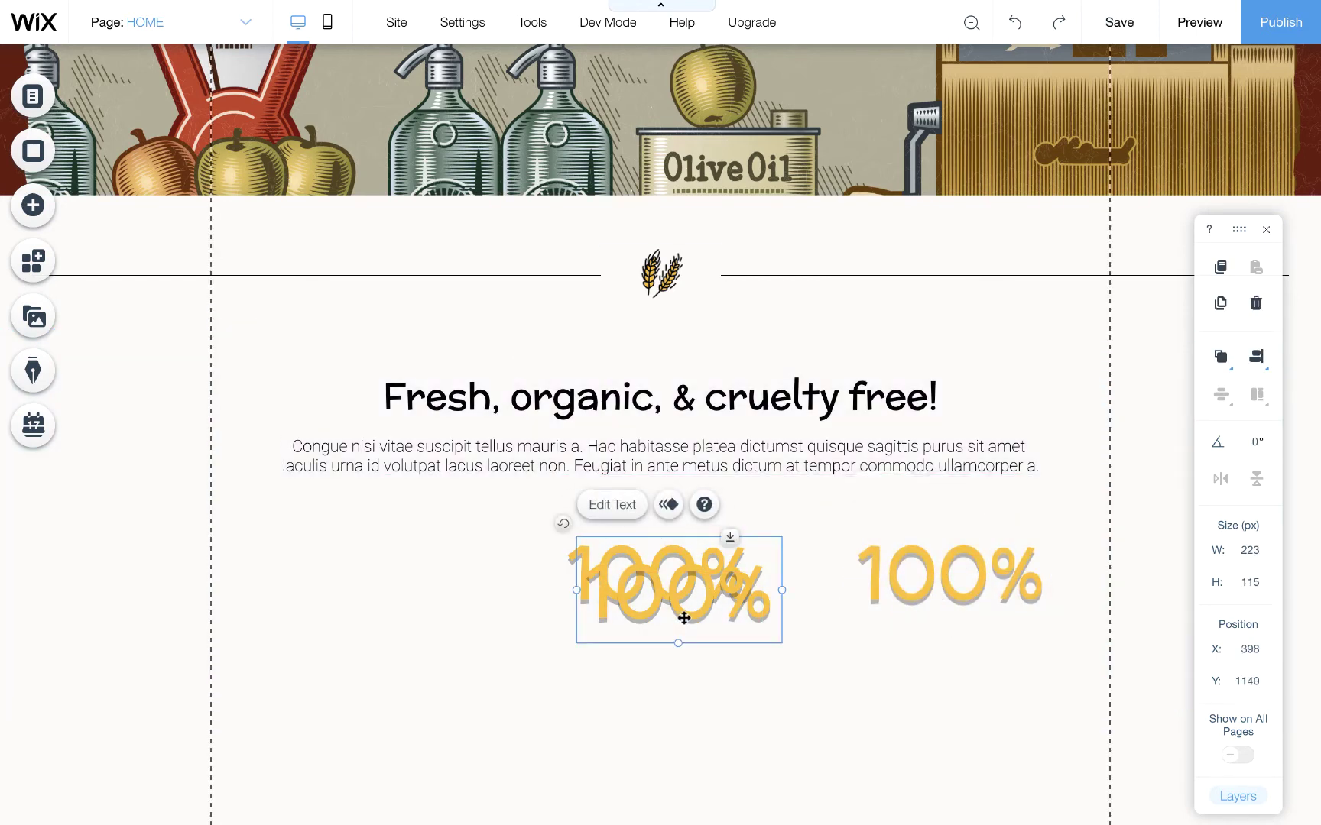
drag(677, 613, 376, 594)
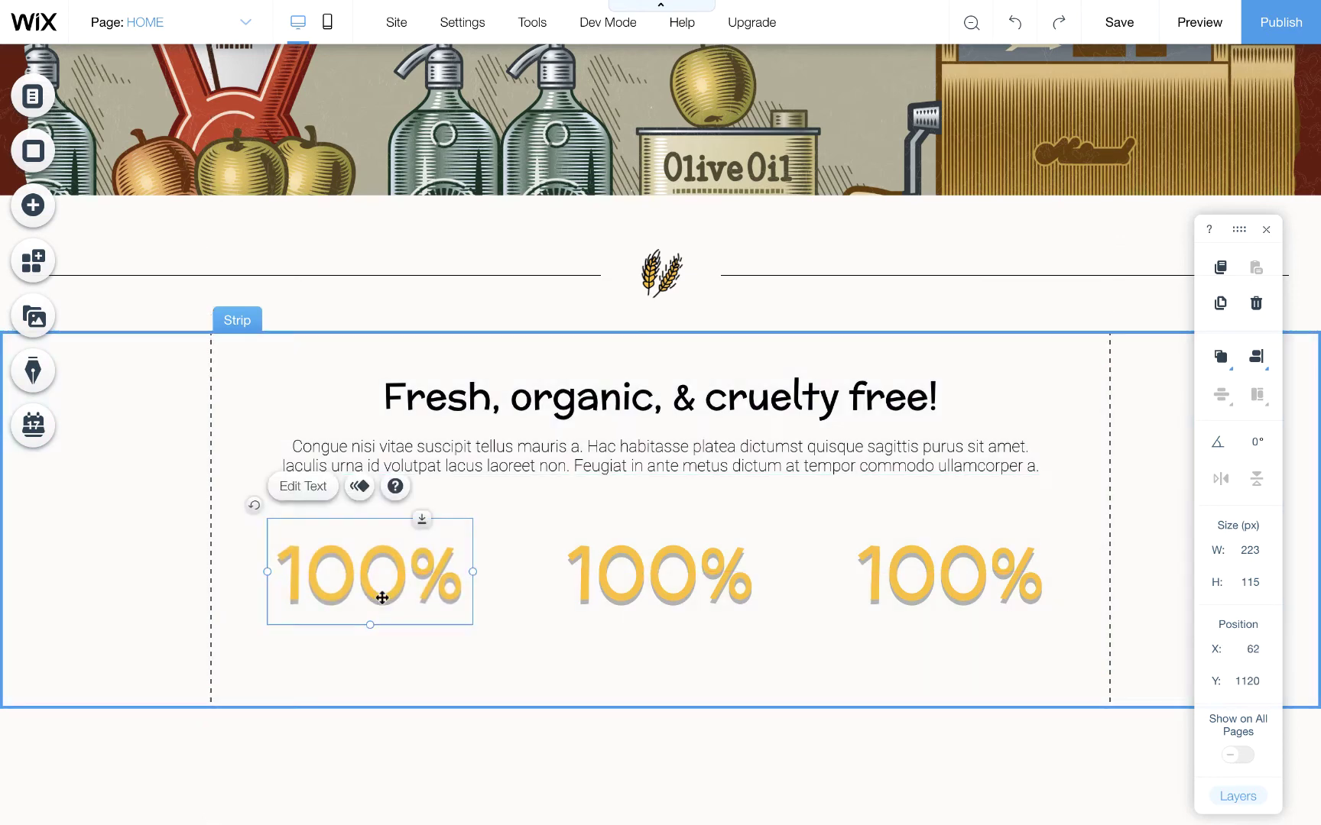
Change the left "100%" copy to "40" and the right copy to "24".
double_click(421, 601)
text(40)
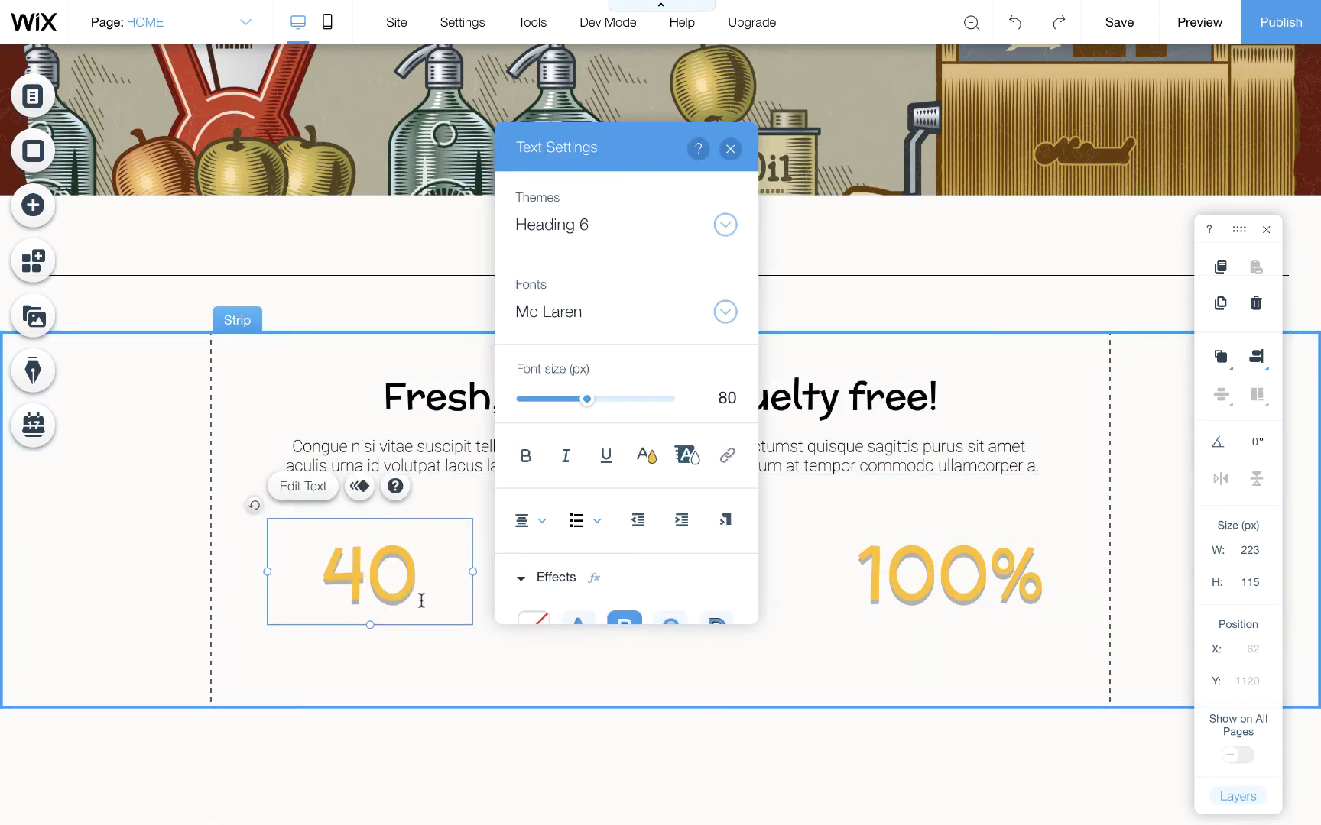
click(434, 643)
double_click(1013, 586)
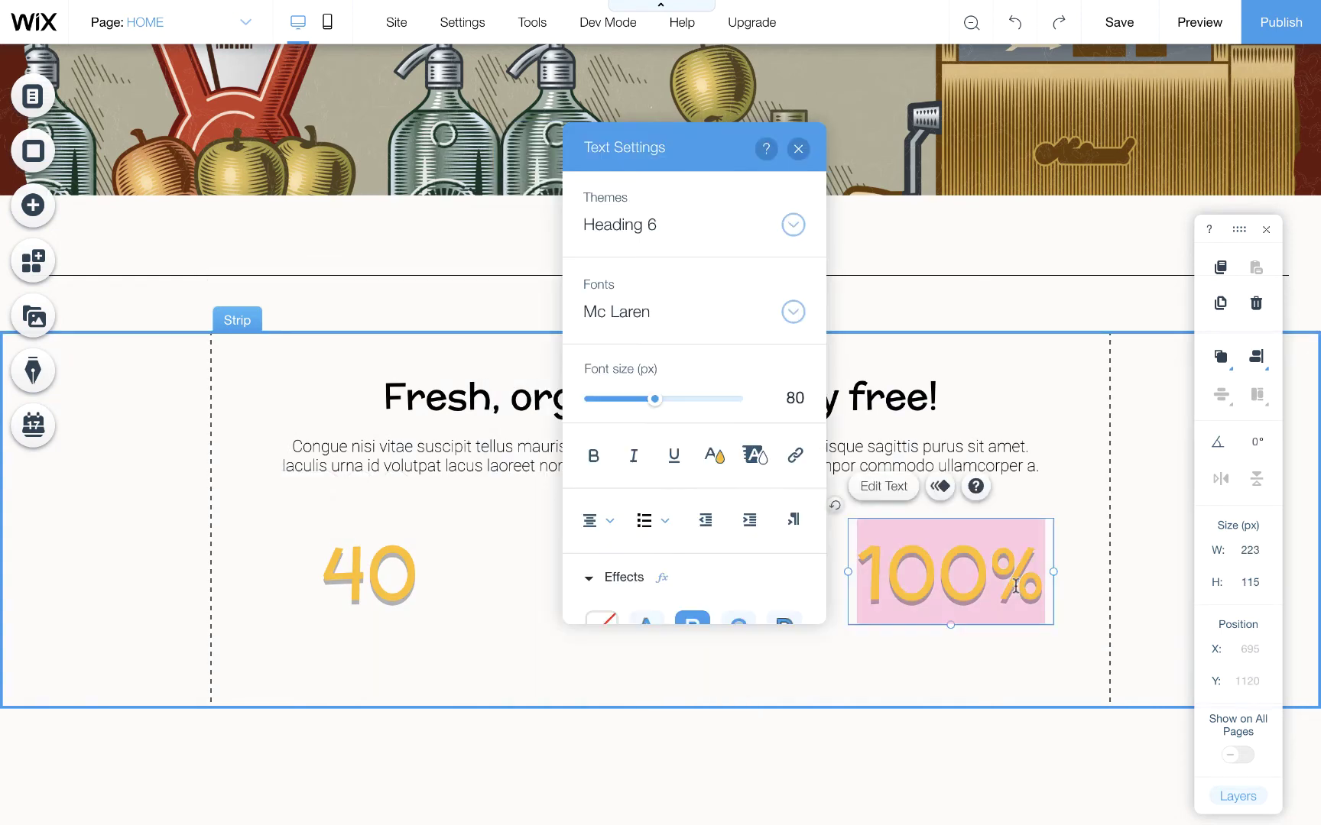
text(24)
click(1008, 694)
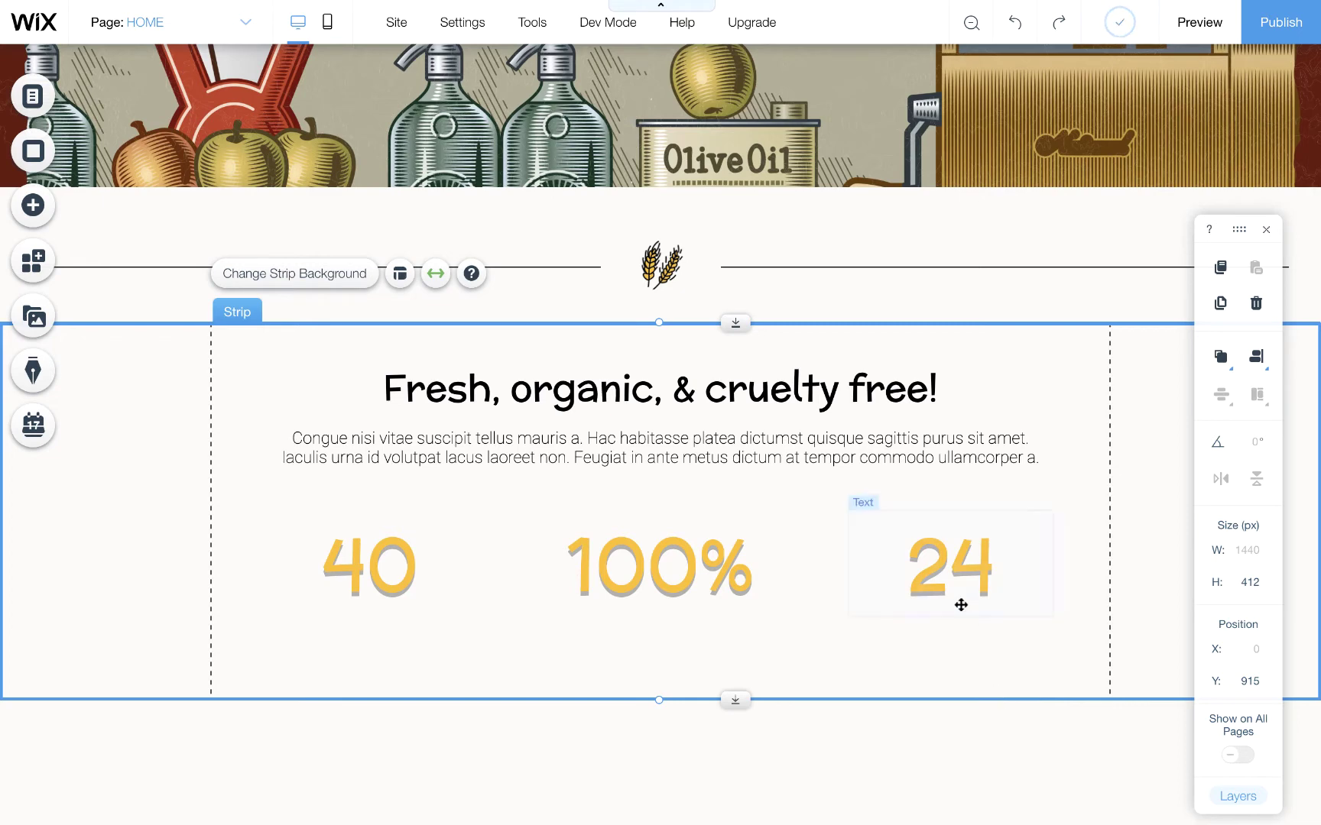
Move the "24" and "40" texts slightly inward toward the "100%", placing "40" at about X 89.
click(949, 561)
drag(949, 560, 922, 569)
click(337, 574)
drag(349, 575, 369, 575)
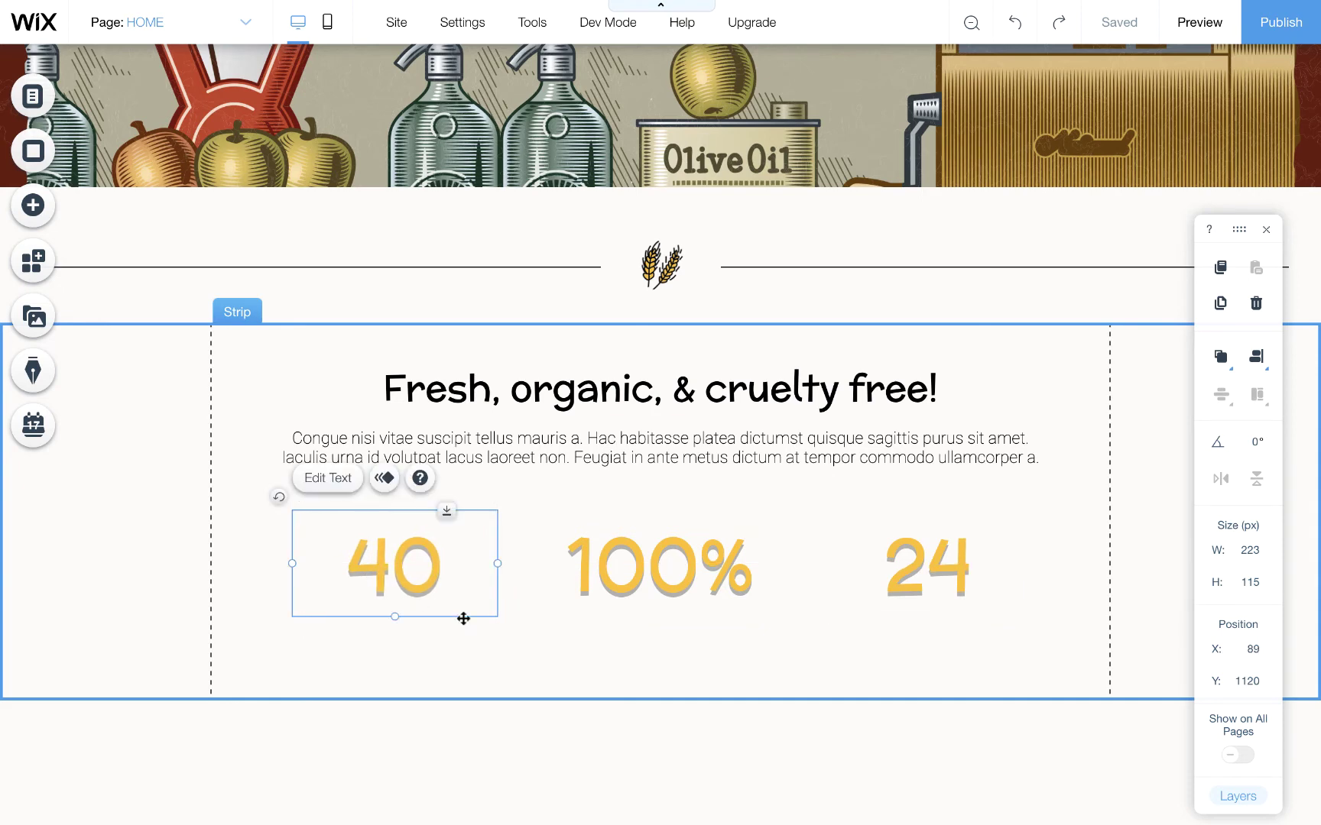
Distribute the "40", "100%" and "24" texts evenly in the horizontal direction.
click(616, 690)
click(391, 570)
shift+click(716, 583)
shift+click(892, 582)
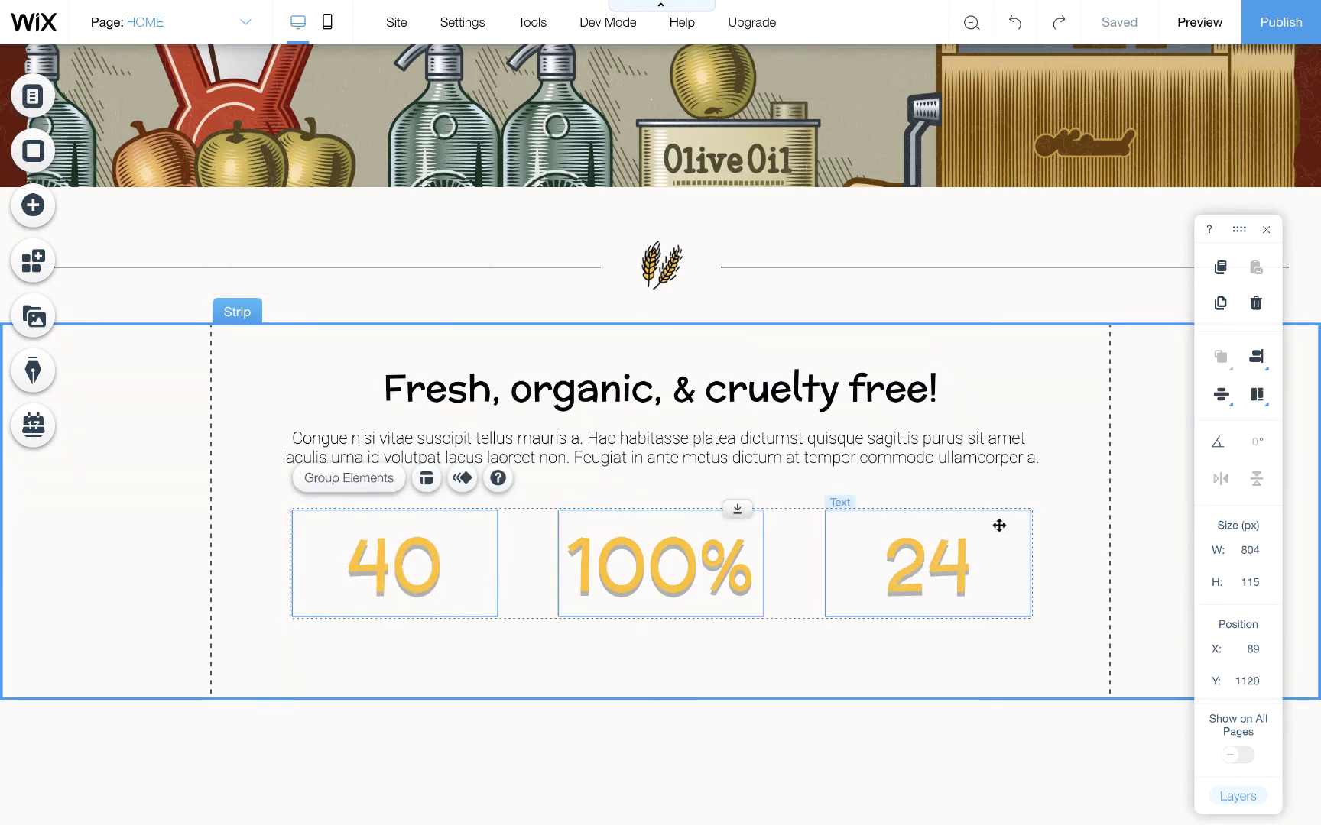
click(1223, 402)
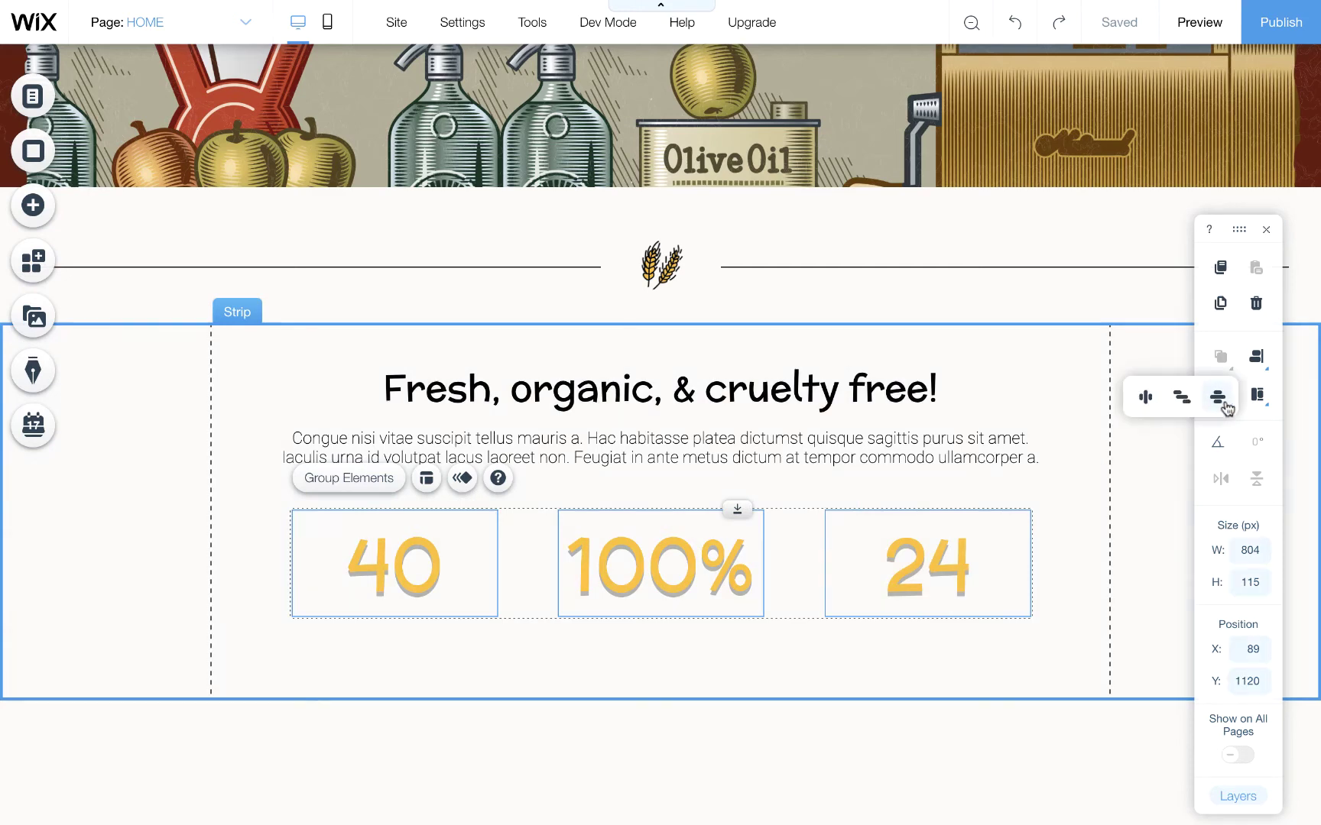
click(1145, 402)
click(800, 688)
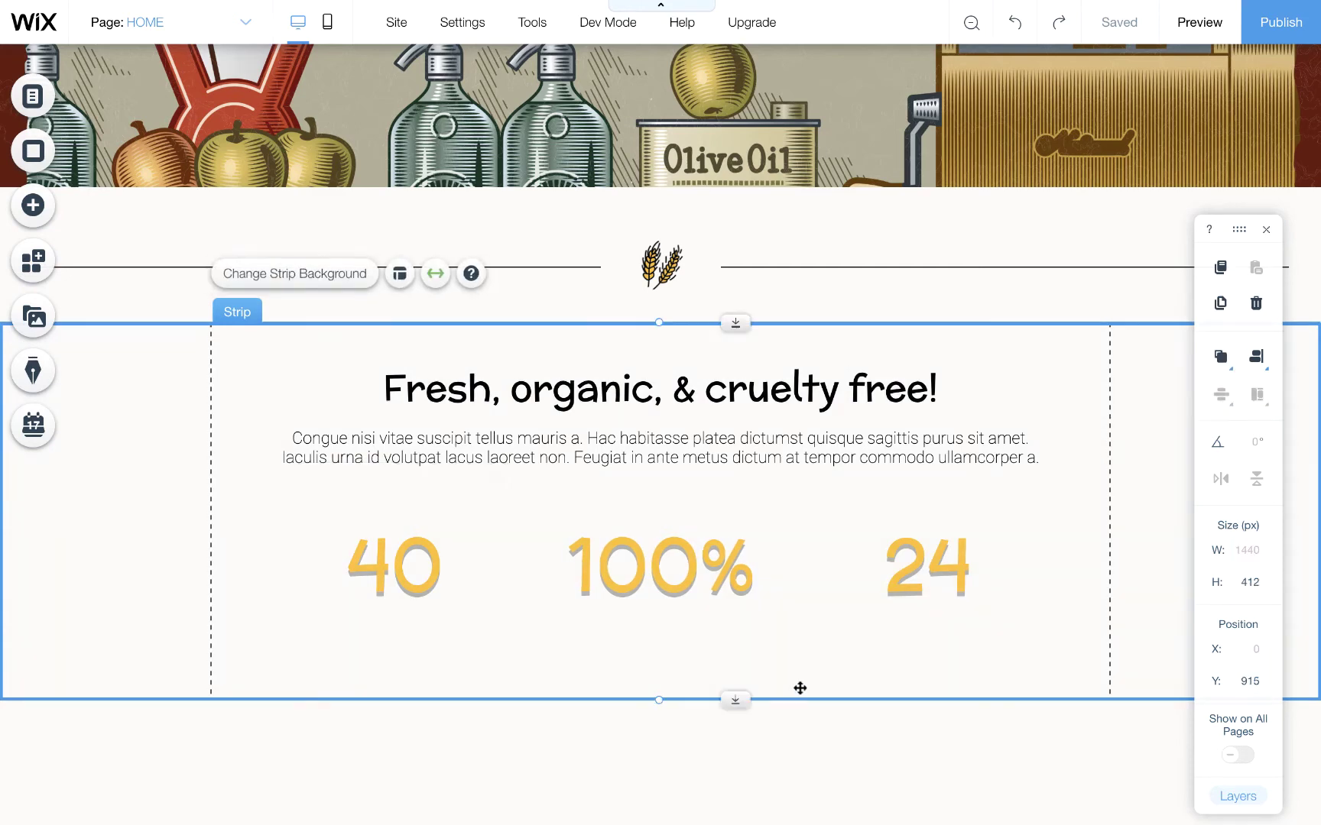
Add a Heading 4 text below the "100%" at about X 371, Y 1248 and centre-align its text.
click(36, 208)
drag(367, 339, 622, 646)
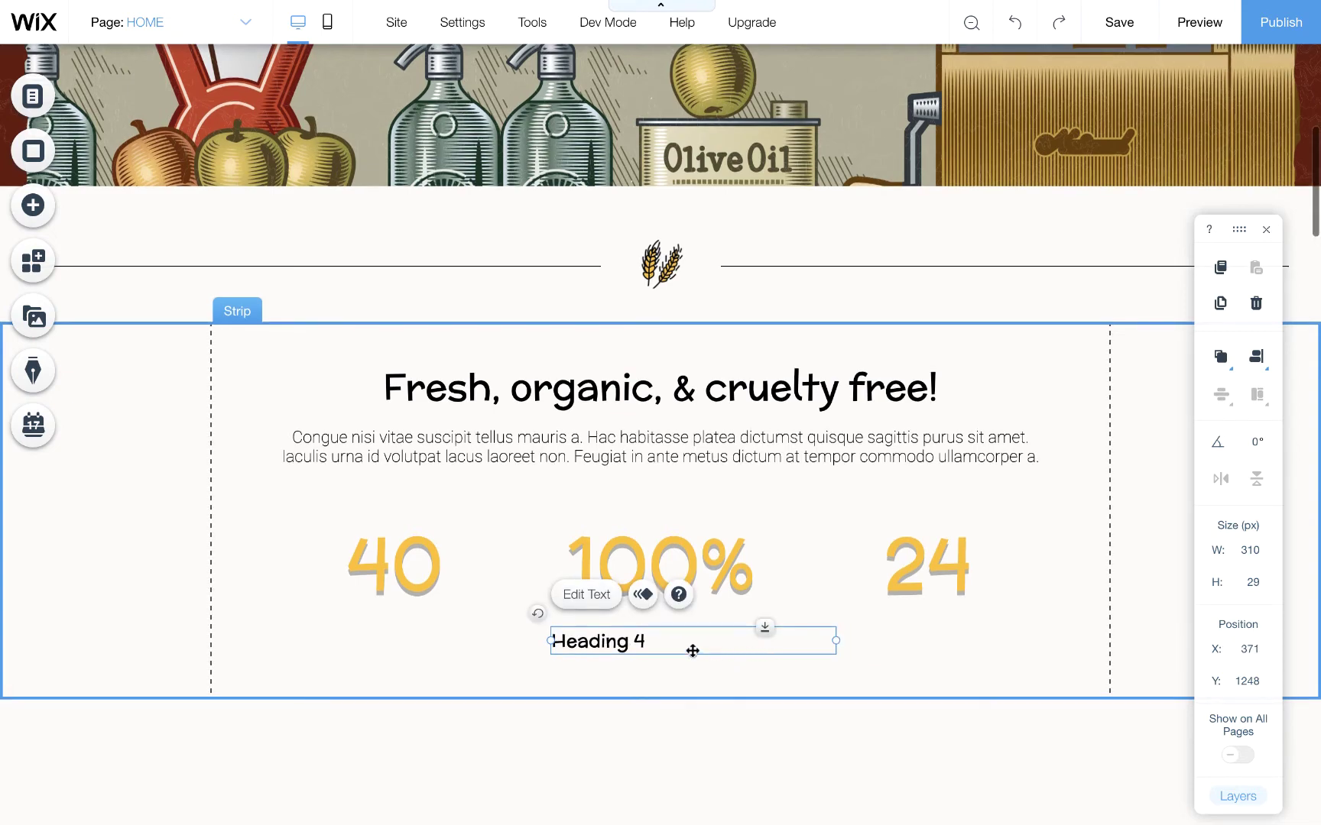
double_click(624, 646)
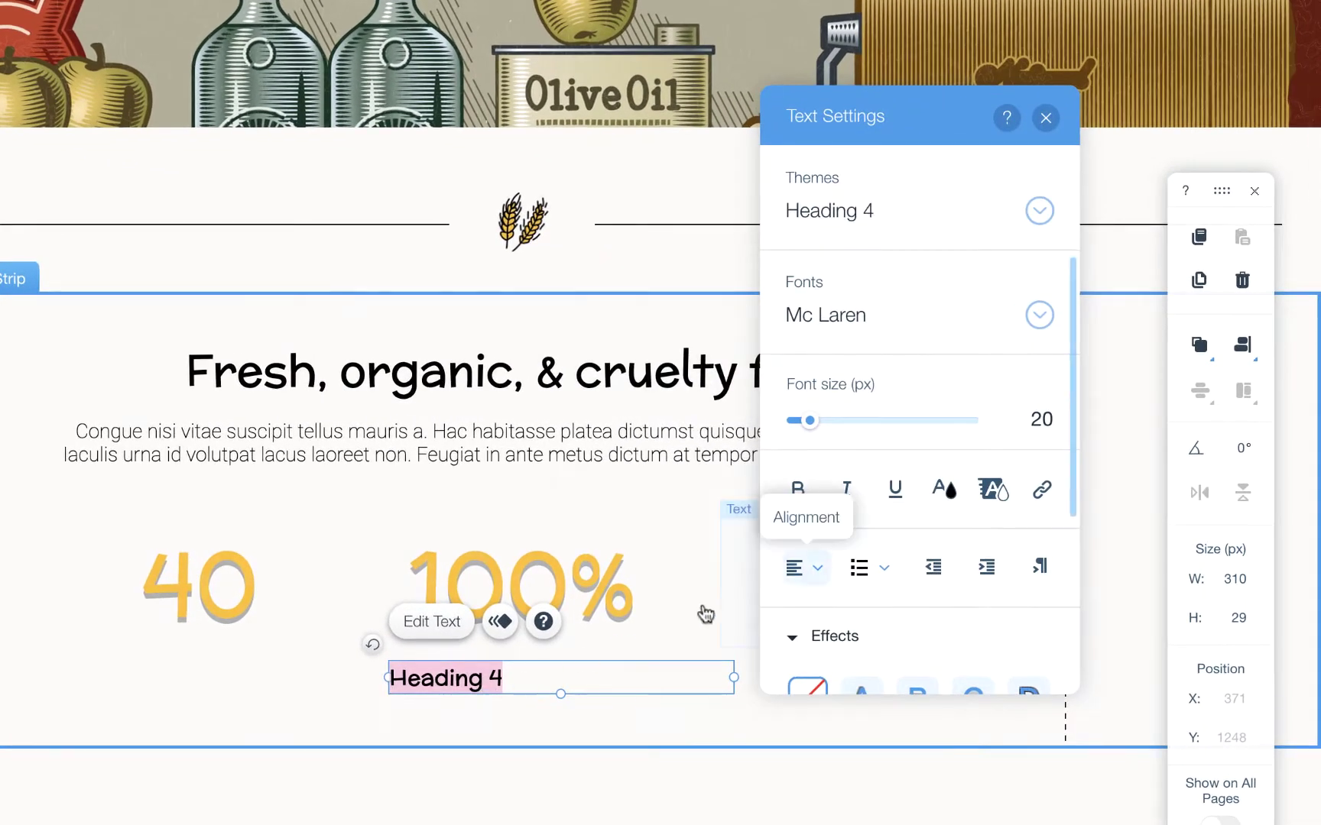
click(810, 567)
click(814, 612)
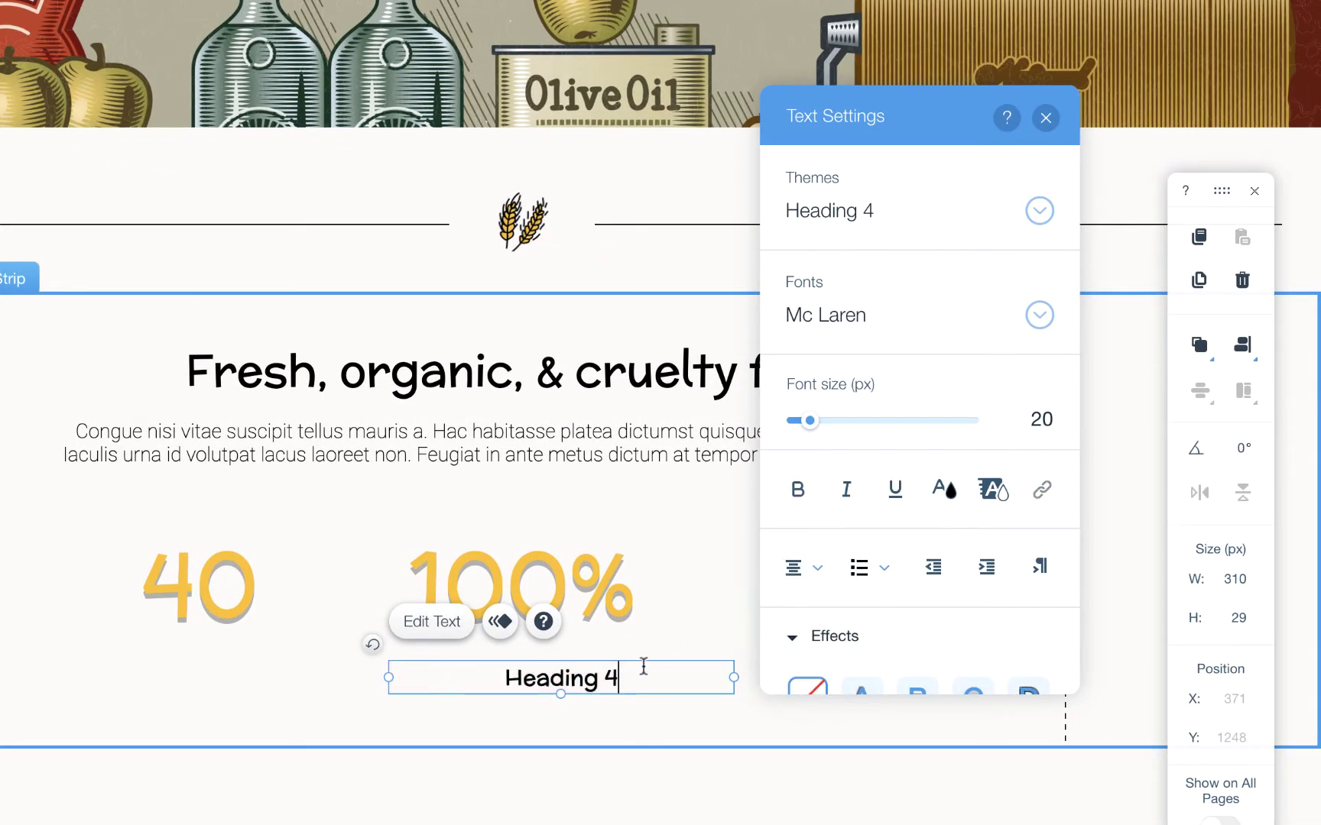
Replace the new heading's placeholder text with "organic & pesticide free".
text(organic & pes)
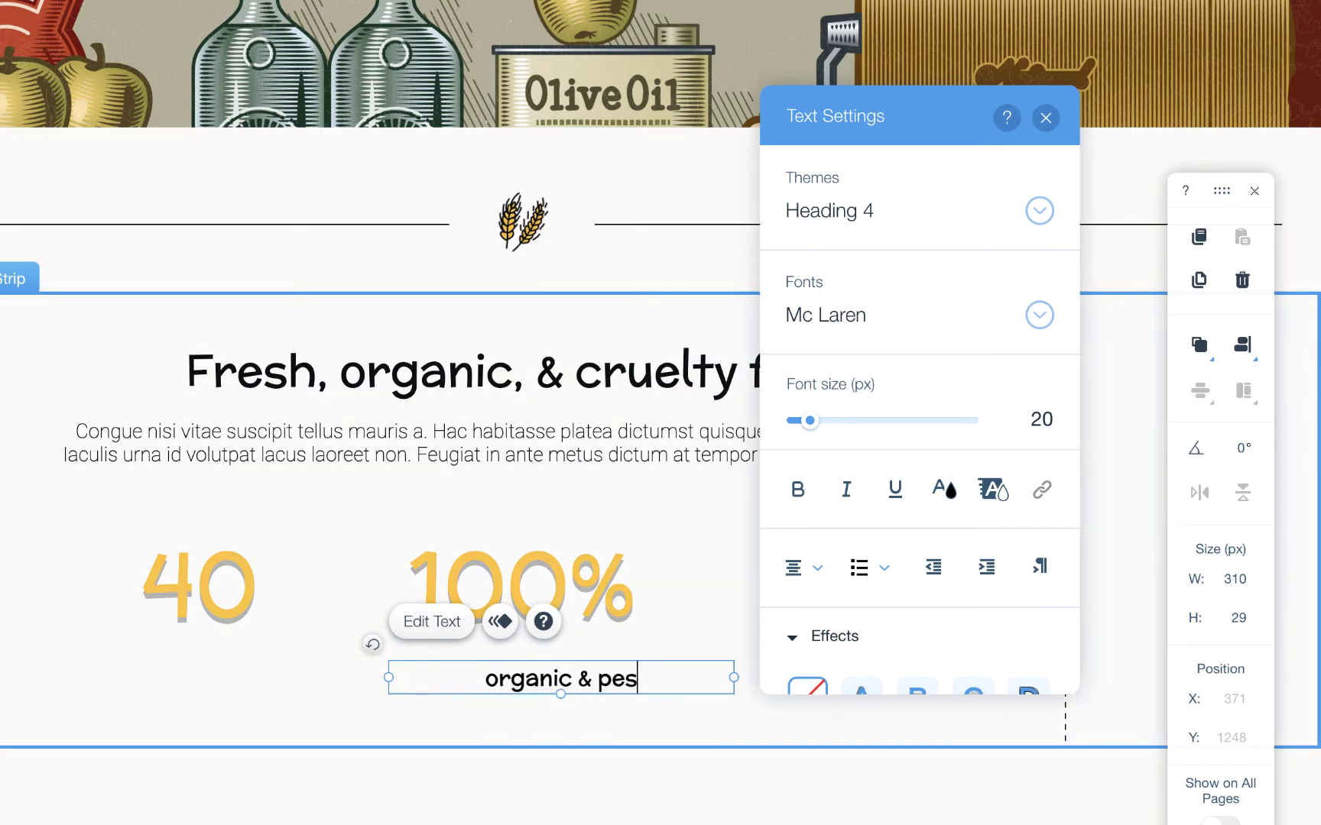
text(ticide)
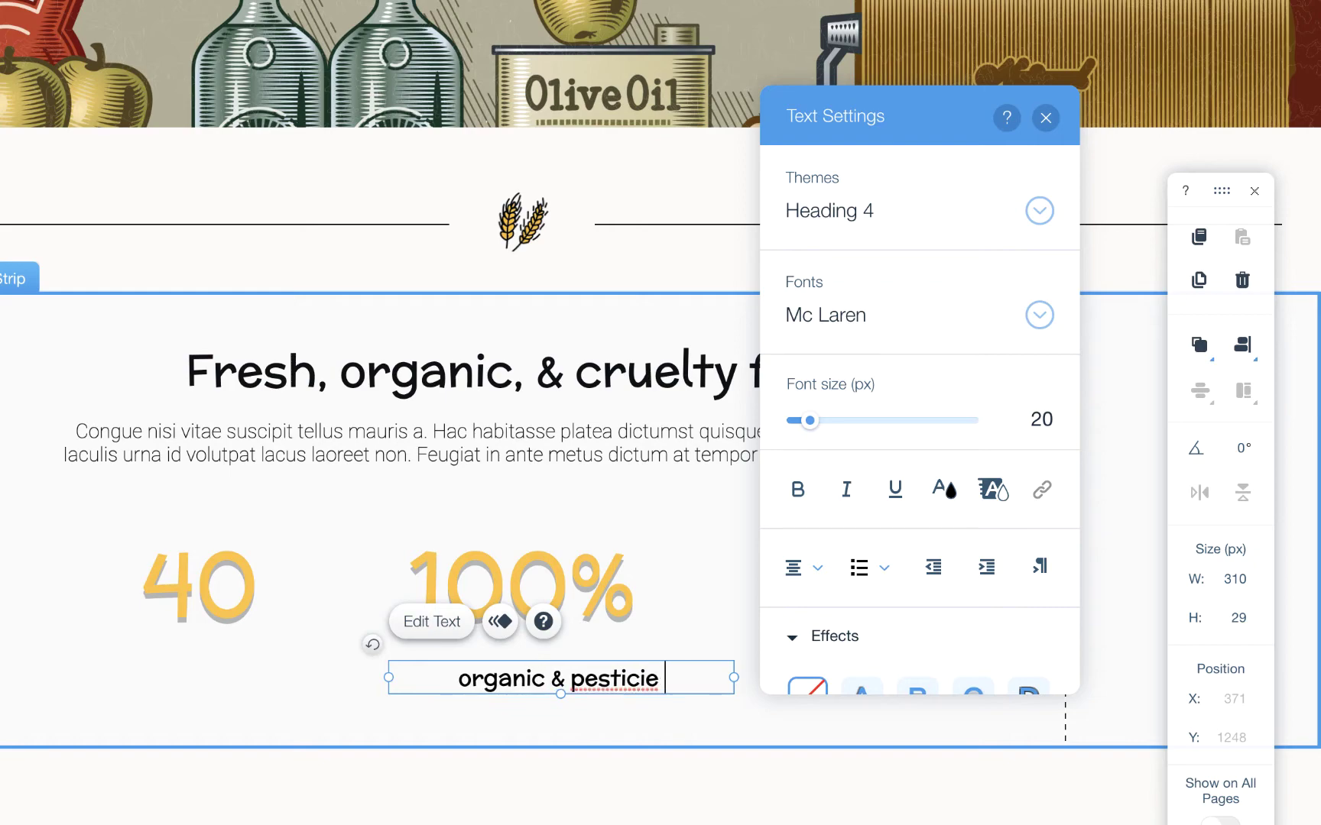
key(BackSpace)
text(de free)
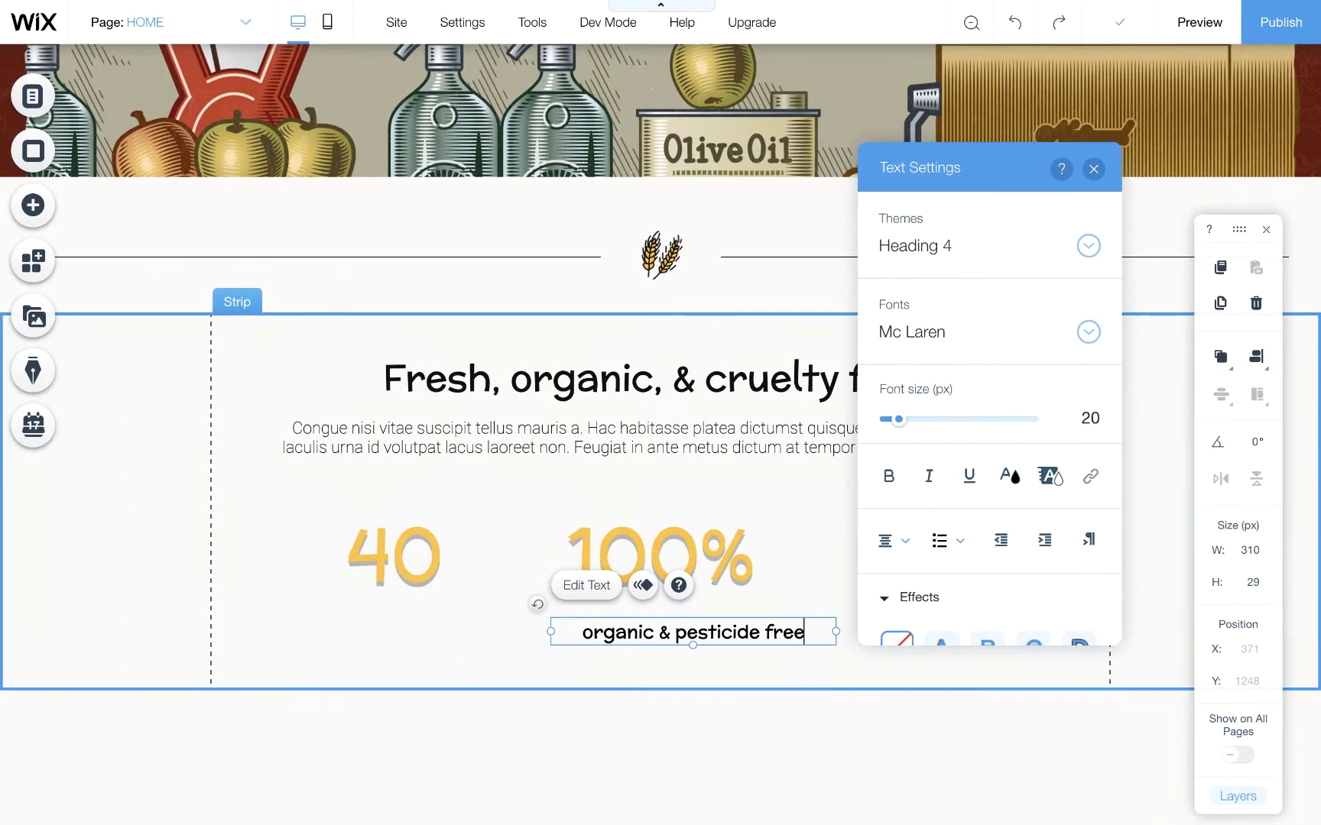
Centre the "organic & pesticide free" text under the "100%" at about X 335, Y 1235.
click(503, 655)
click(609, 658)
click(663, 634)
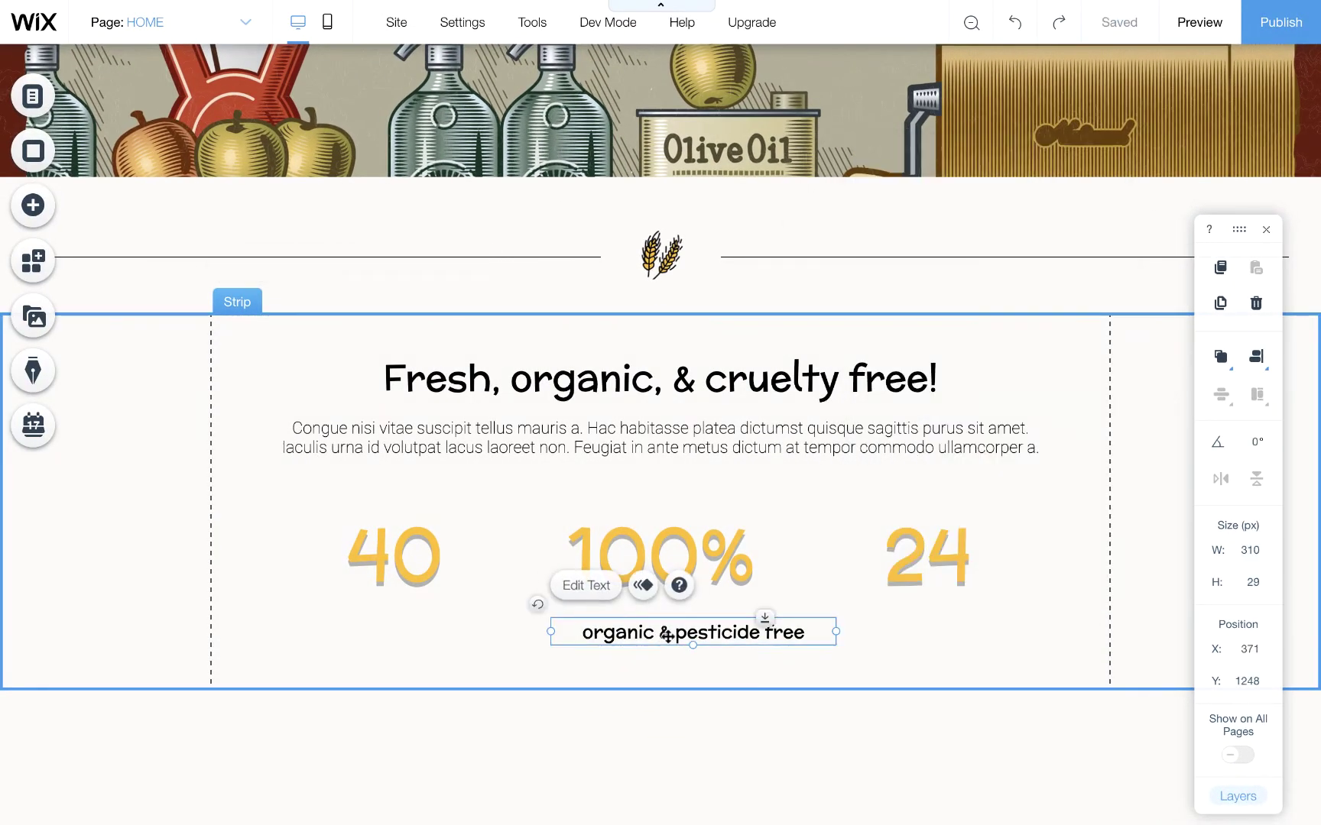
drag(663, 633, 638, 628)
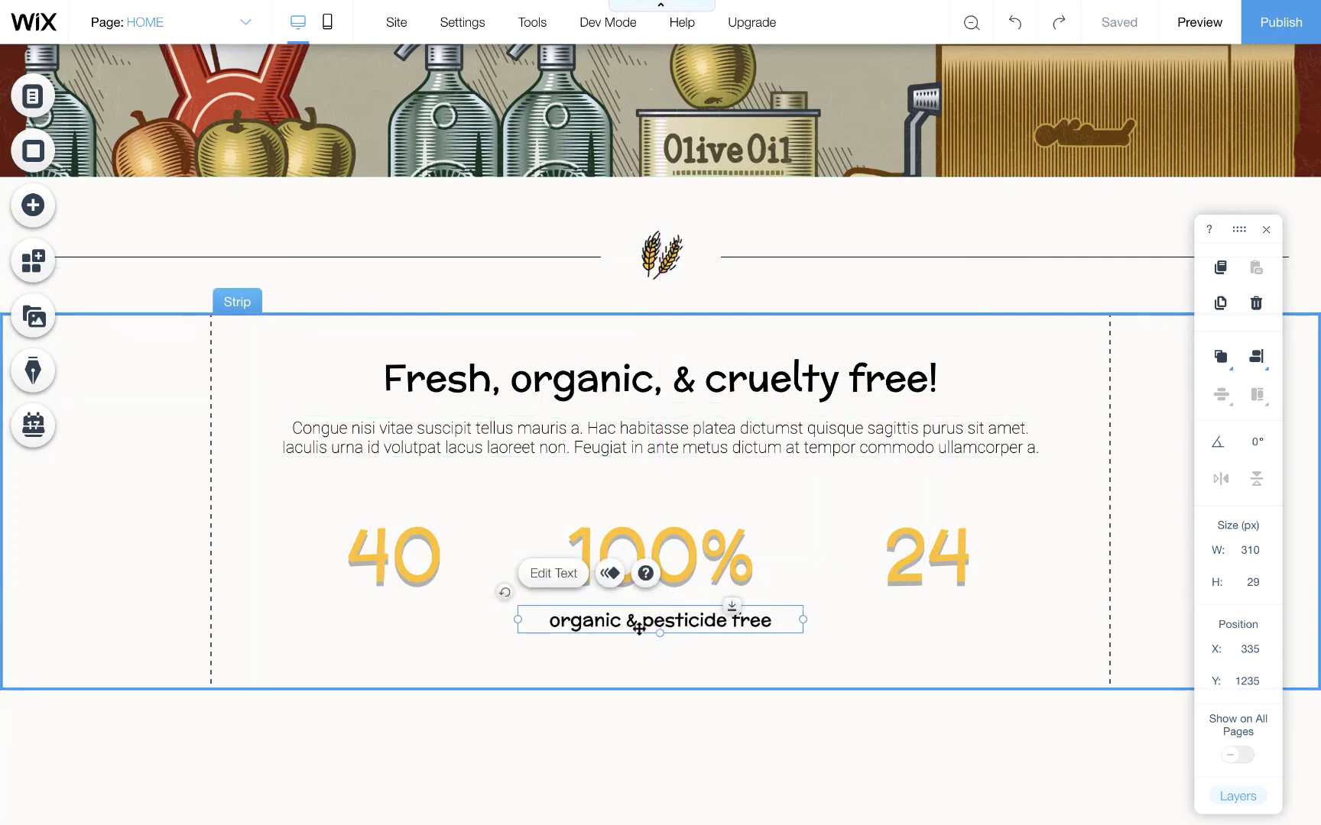
Duplicate the "organic & pesticide free" text twice, placing the copies under "40" at X 45 and under "24" at X 626, Y 1235.
key(ctrl+d)
key(ctrl+d)
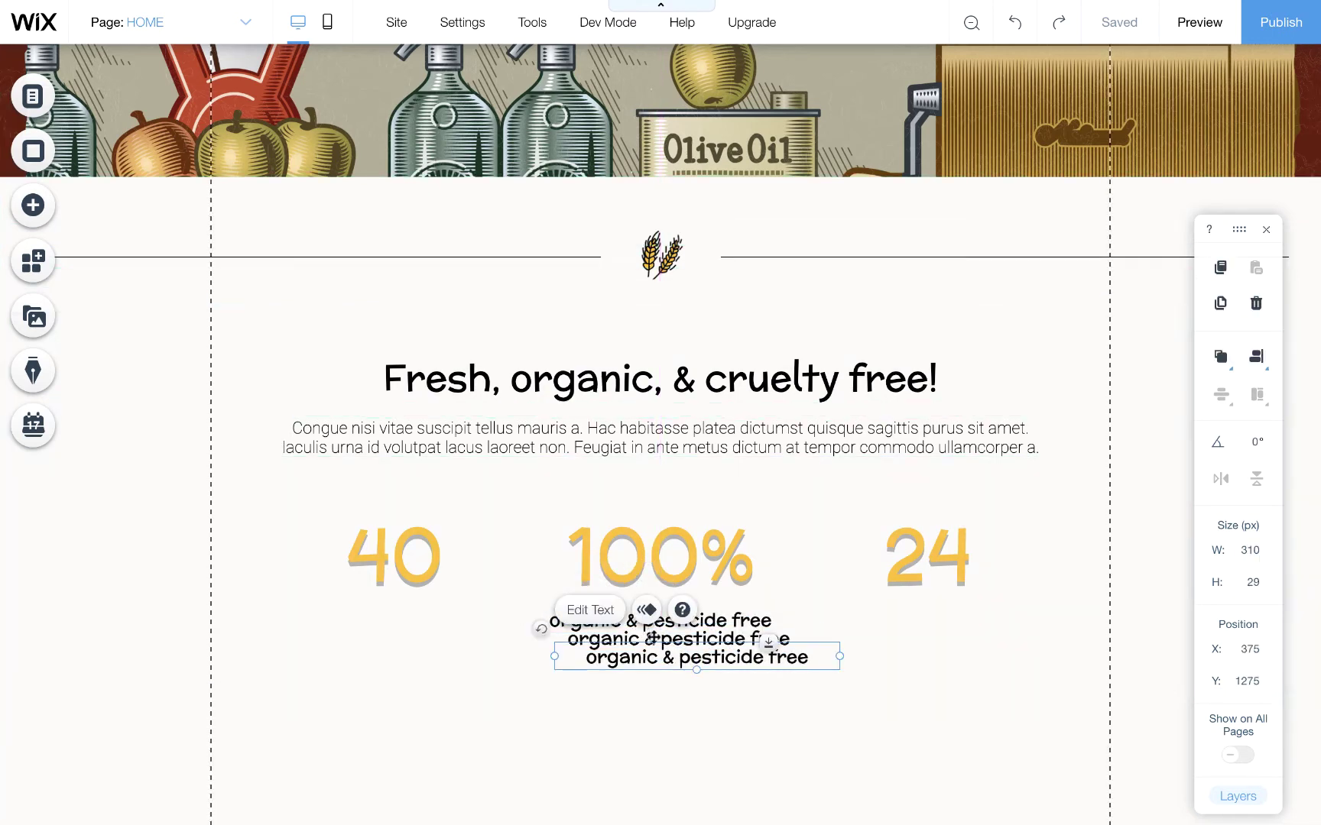
drag(692, 658, 393, 619)
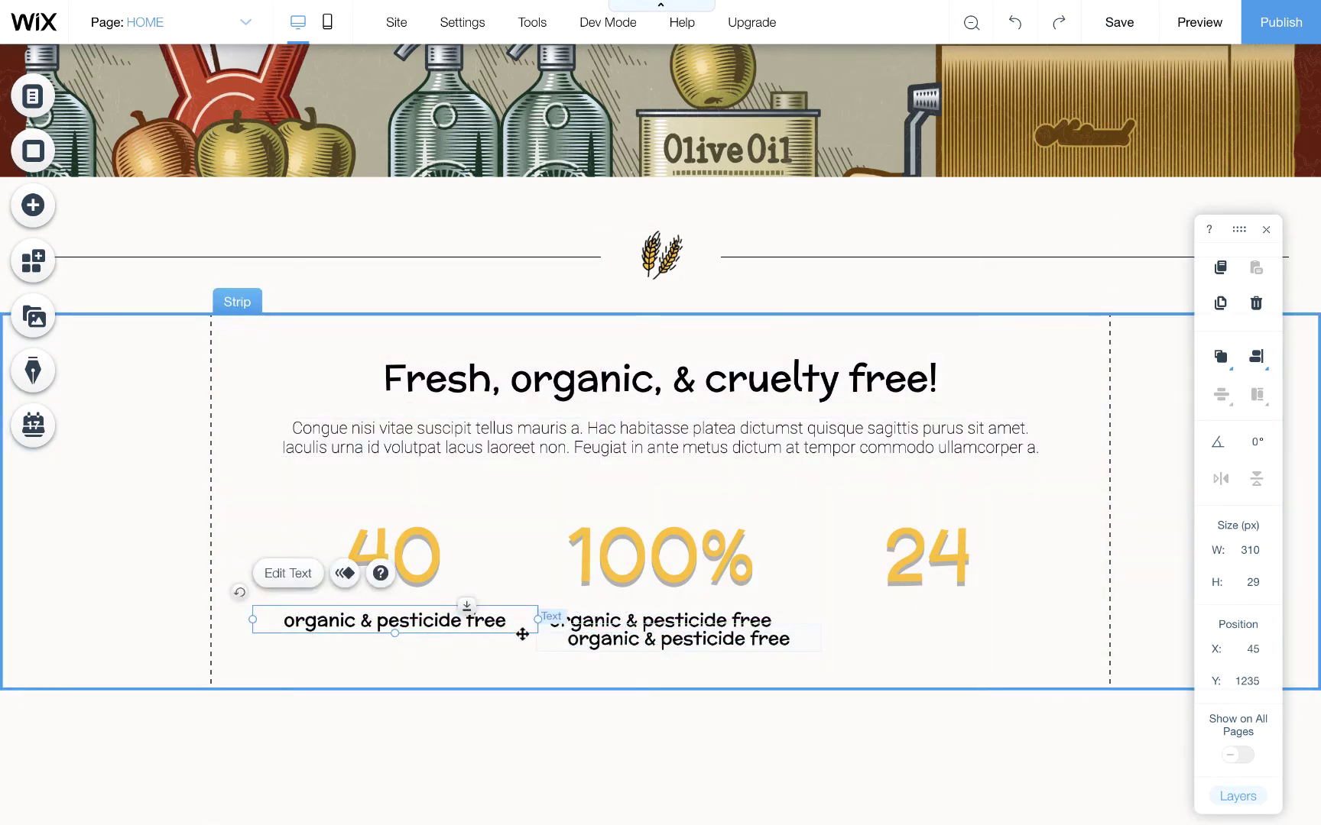
drag(665, 639, 831, 623)
Change the caption under "24" to "local volunteers" and the caption under "40" to "local farmers".
double_click(996, 610)
key(BackSpace)
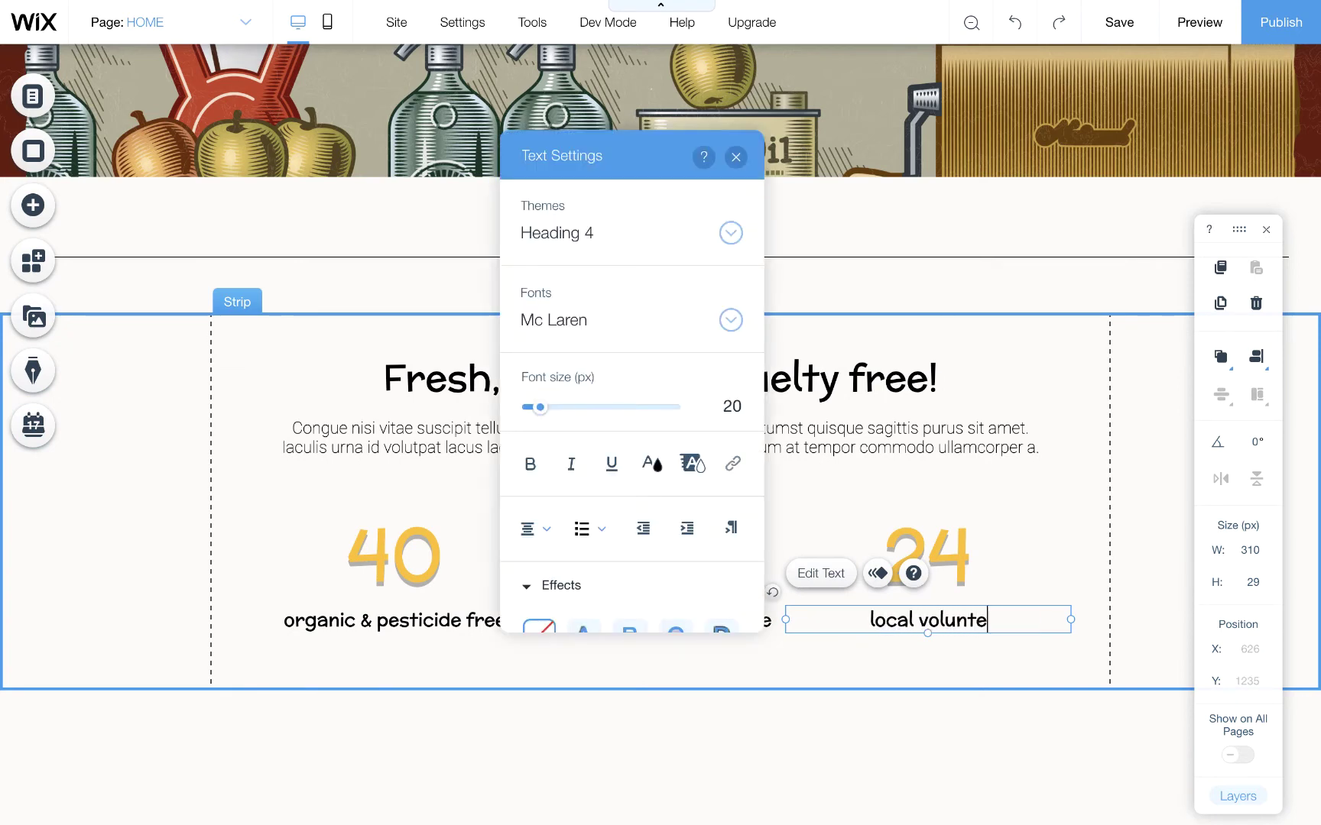
click(739, 673)
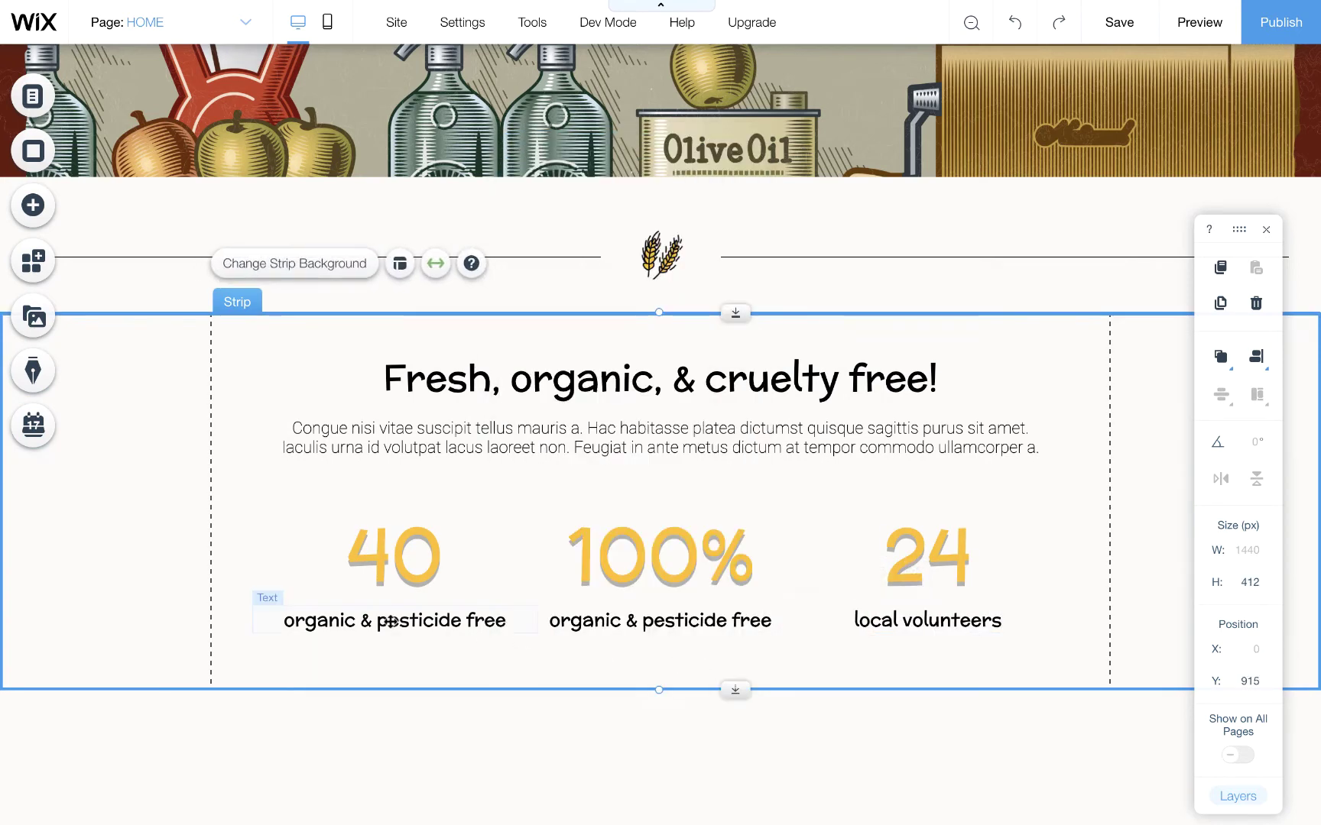
click(390, 620)
double_click(389, 620)
key(BackSpace)
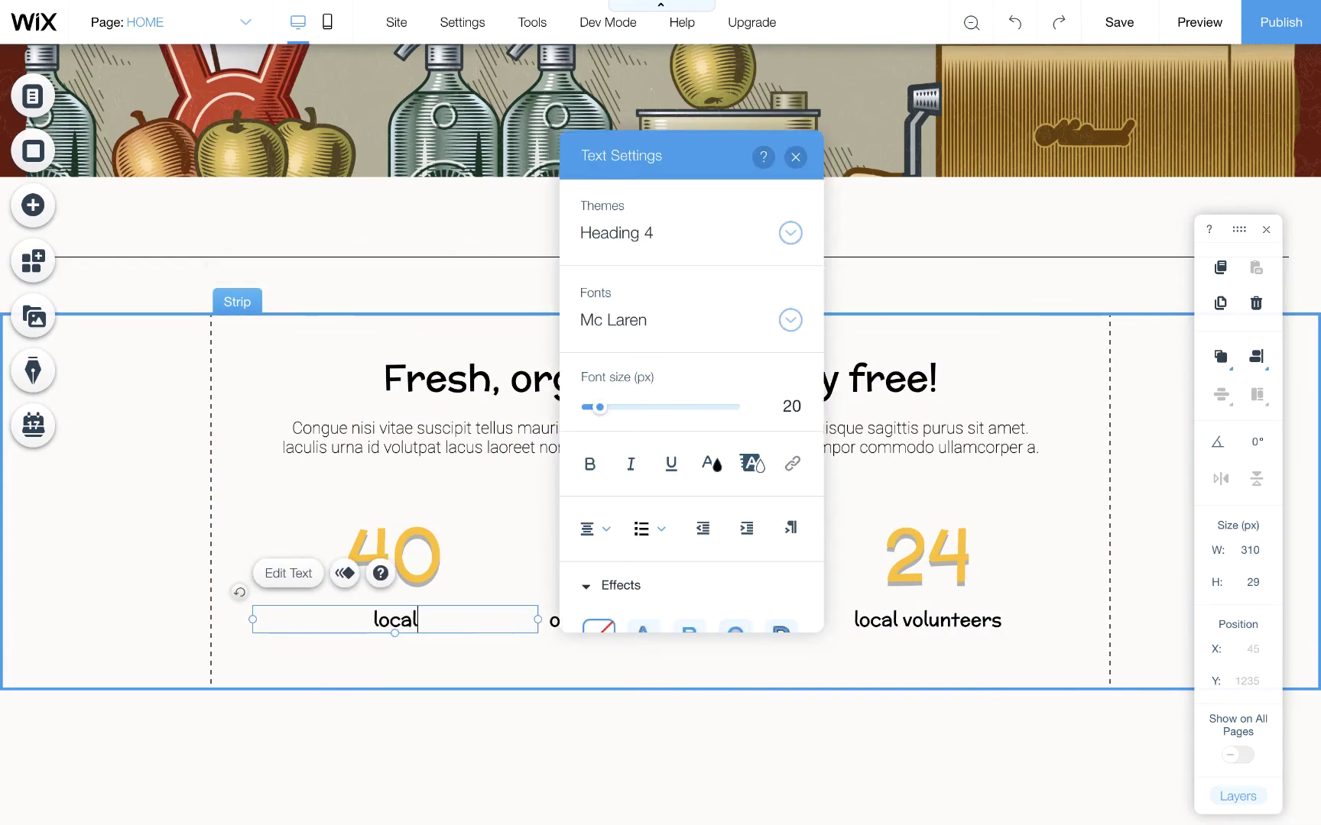
key(Escape)
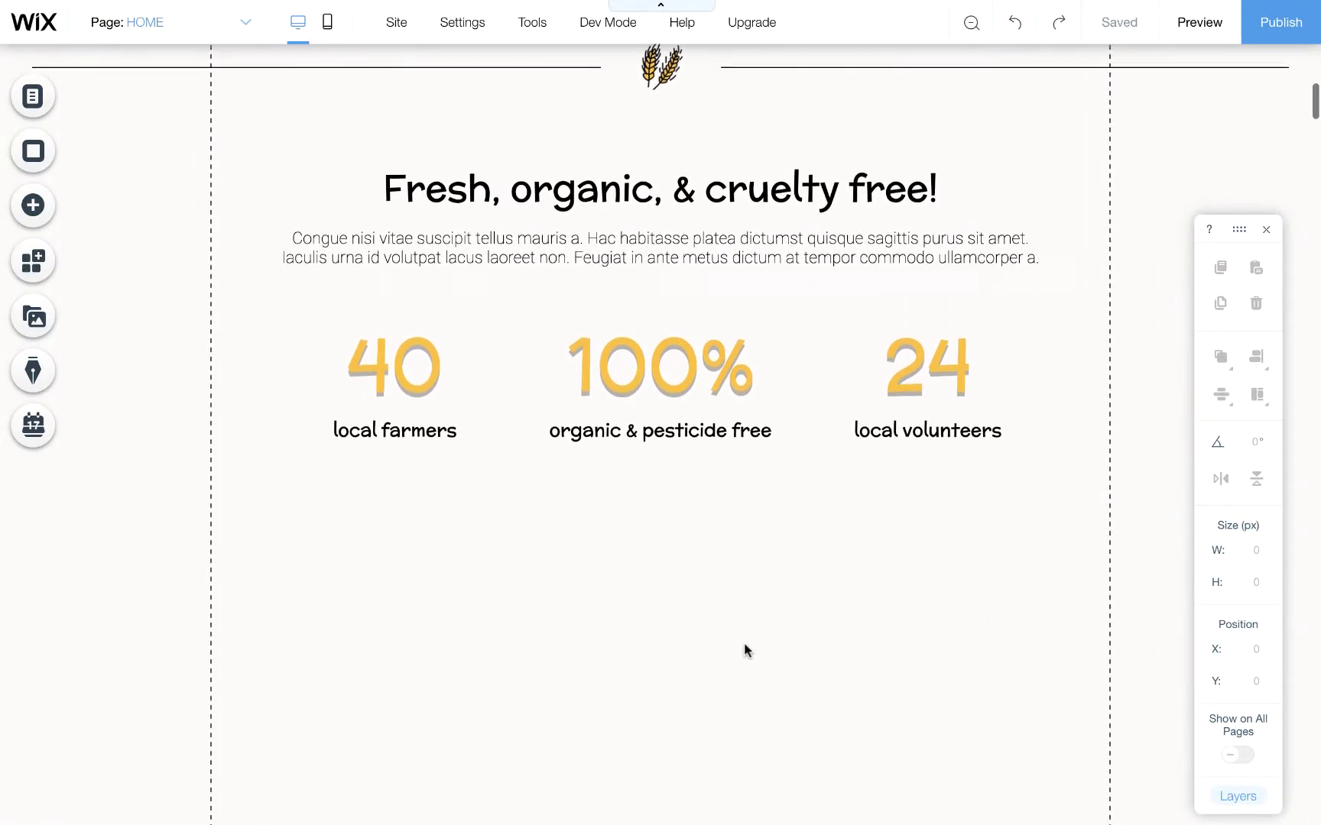
Duplicate the wheat divider strip and place the copy directly below the statistics strip at Y 1327.
scroll(743, 649, up, 1)
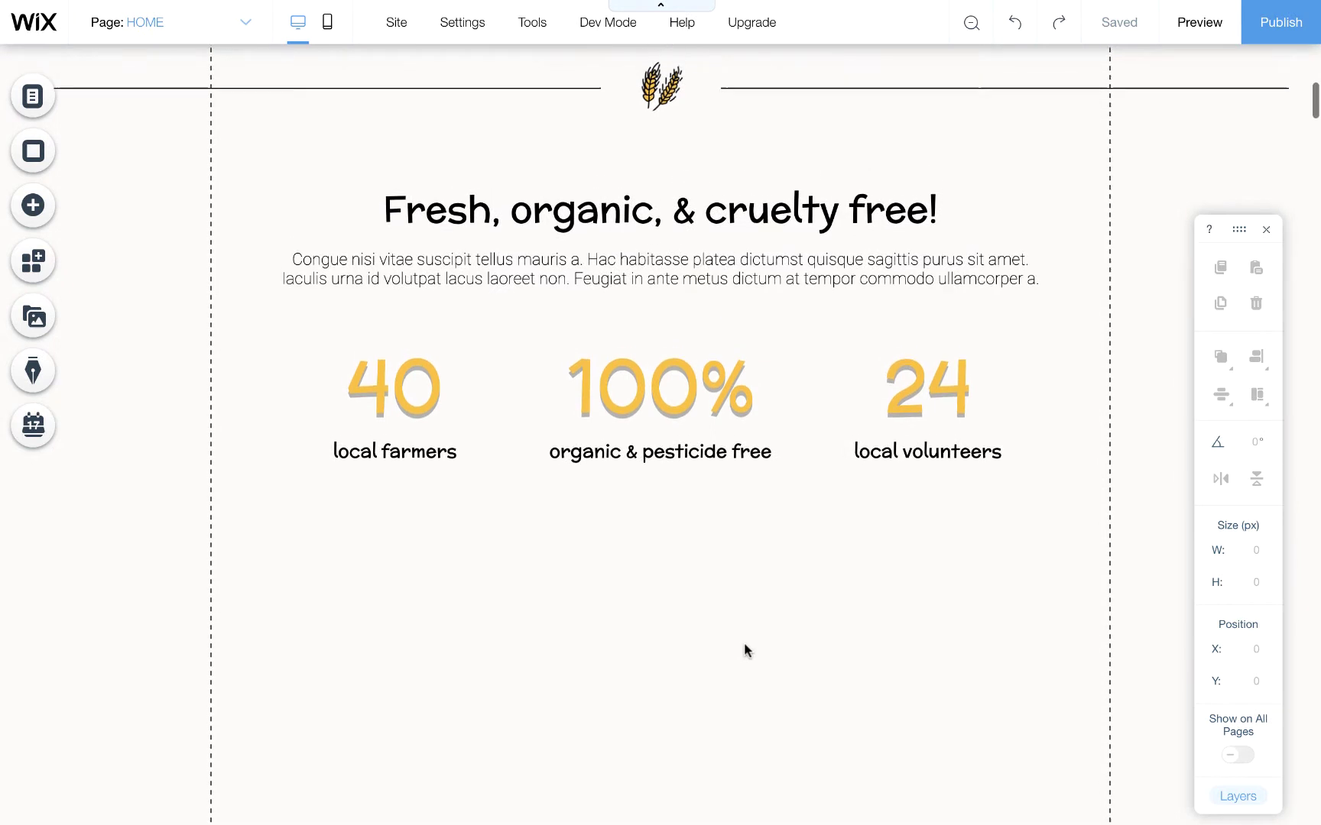
click(760, 117)
drag(761, 117, 868, 586)
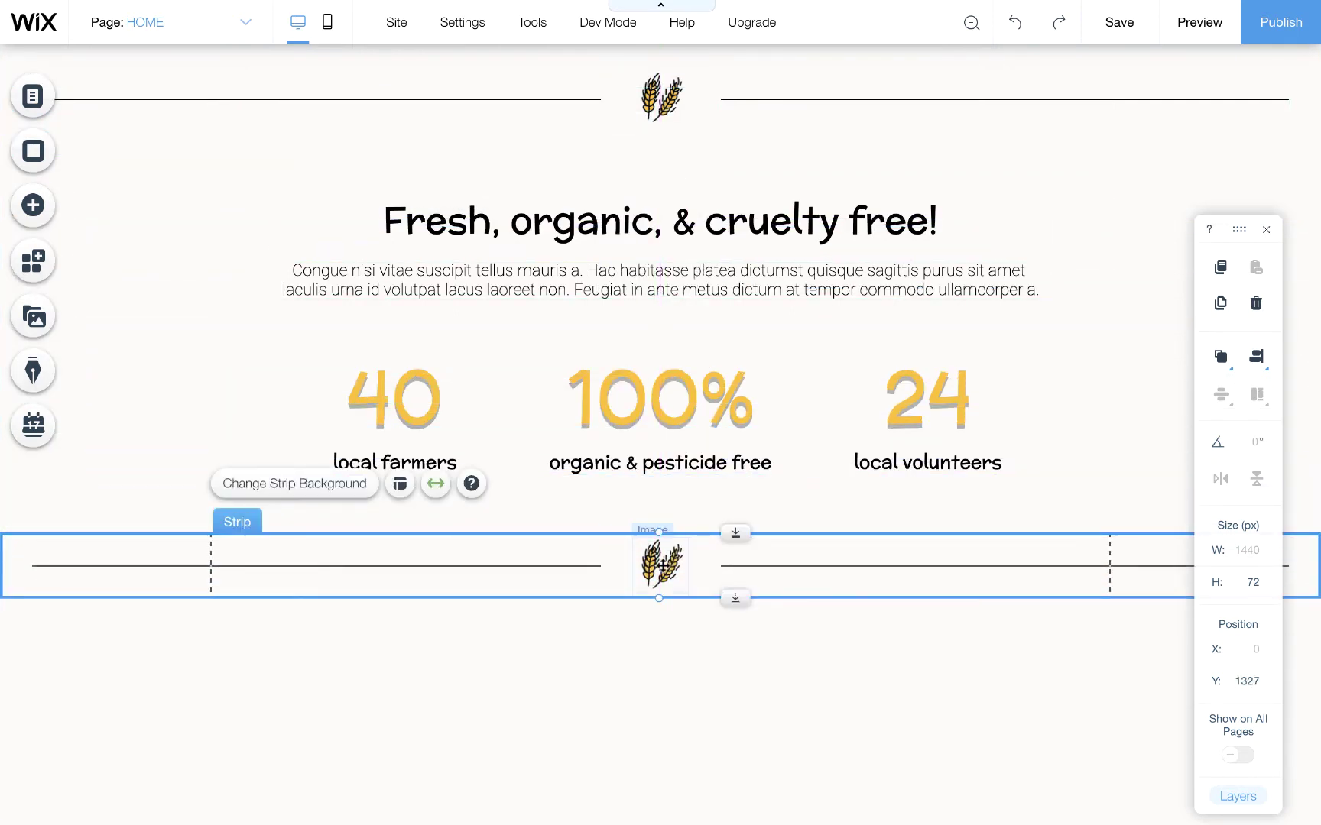
Replace the wheat image in the lower divider strip with icons8-olive-100-min.png from the site files.
scroll(667, 563, down, 3)
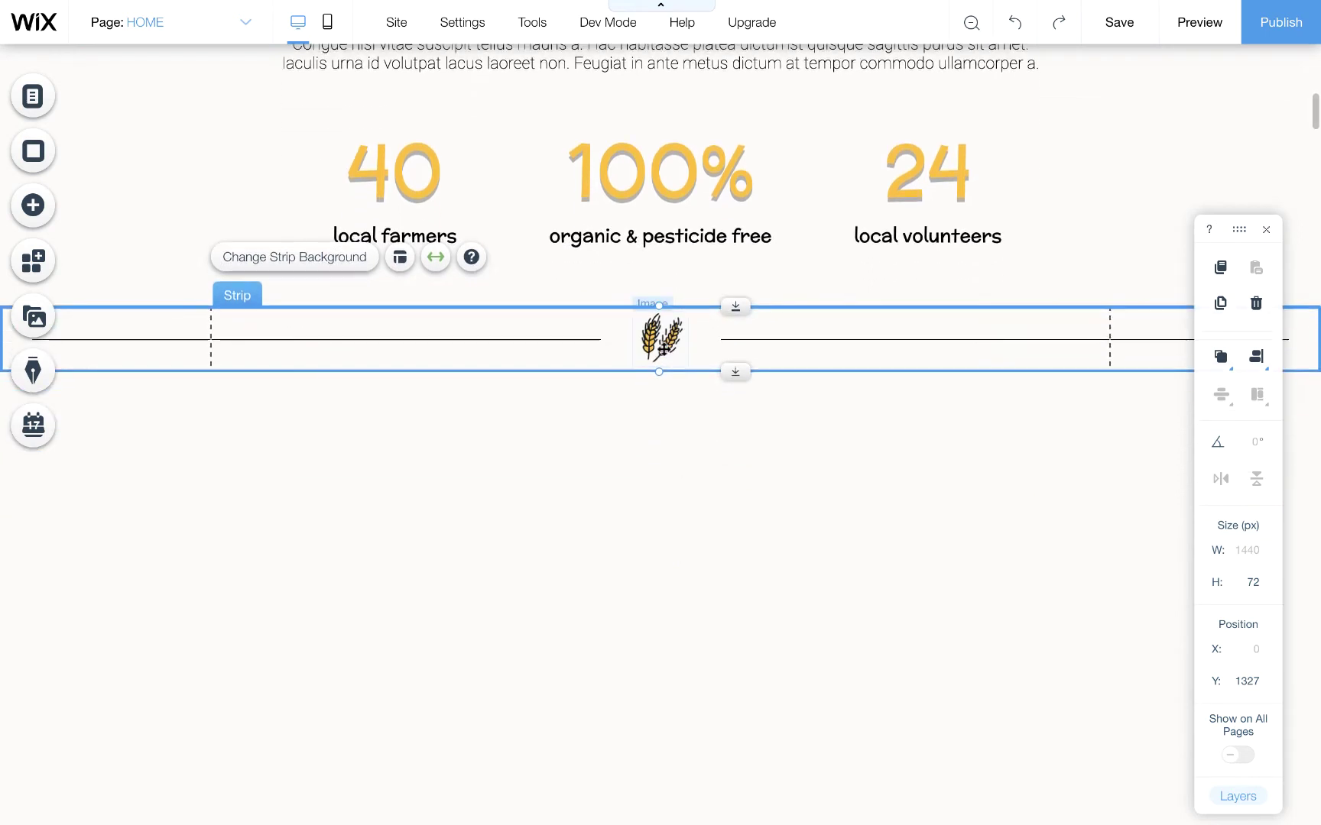
click(664, 350)
click(665, 277)
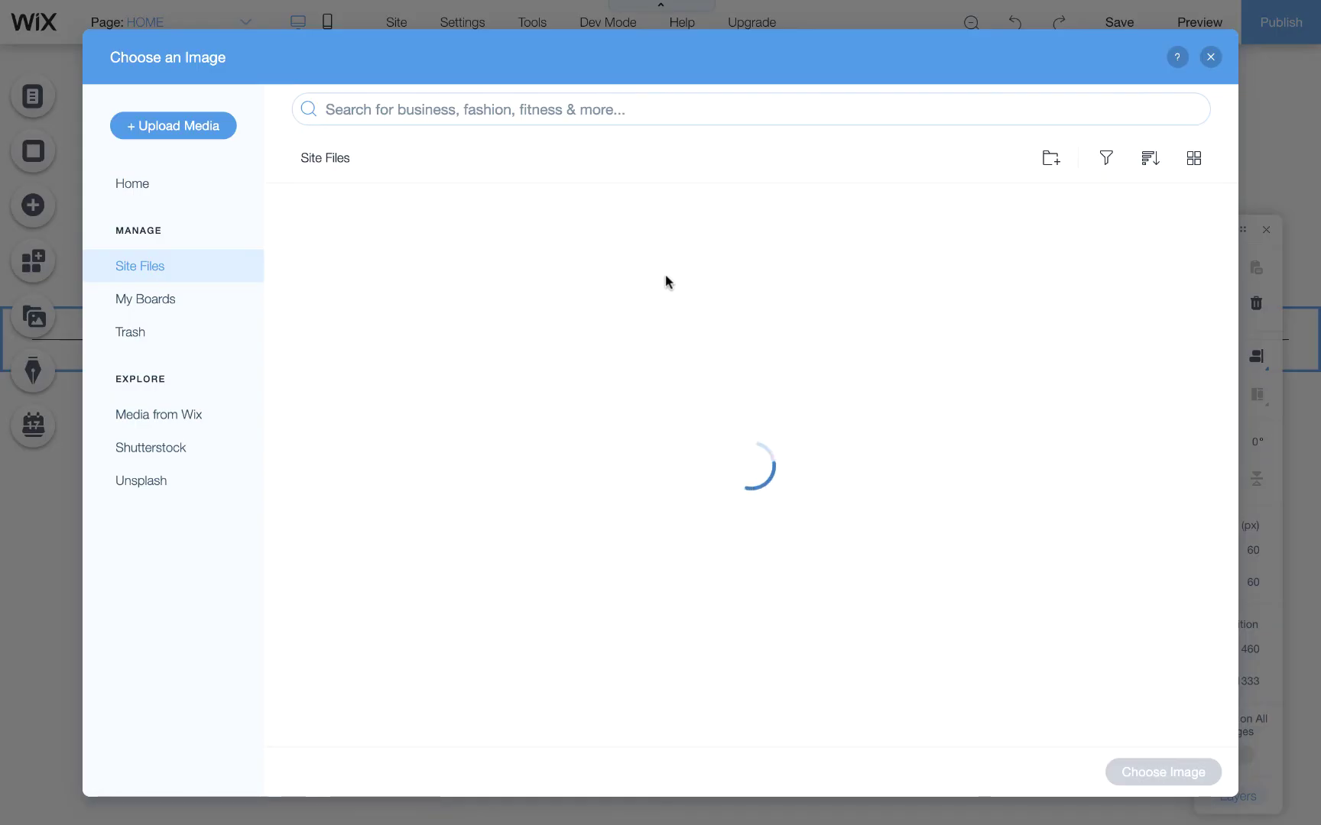
scroll(665, 458, down, 5)
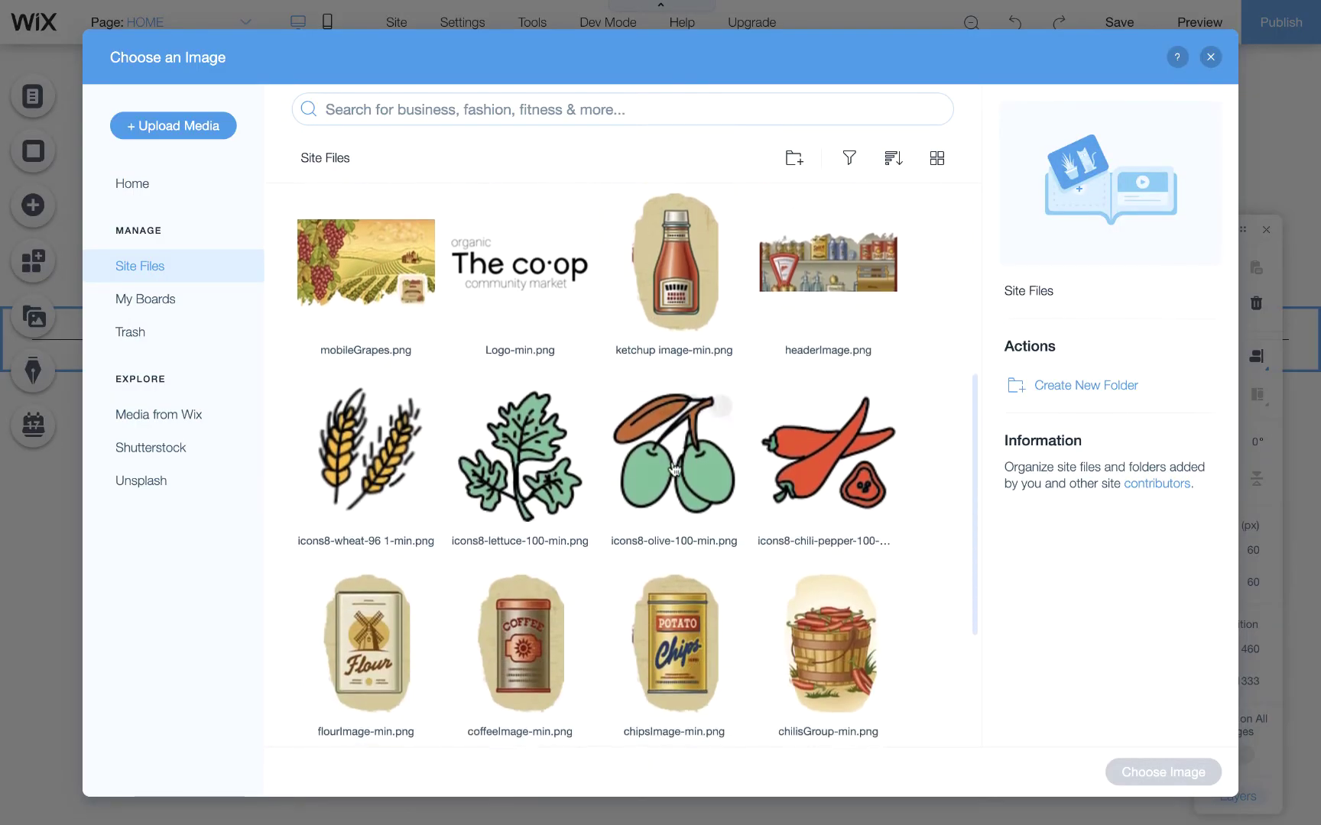
click(672, 468)
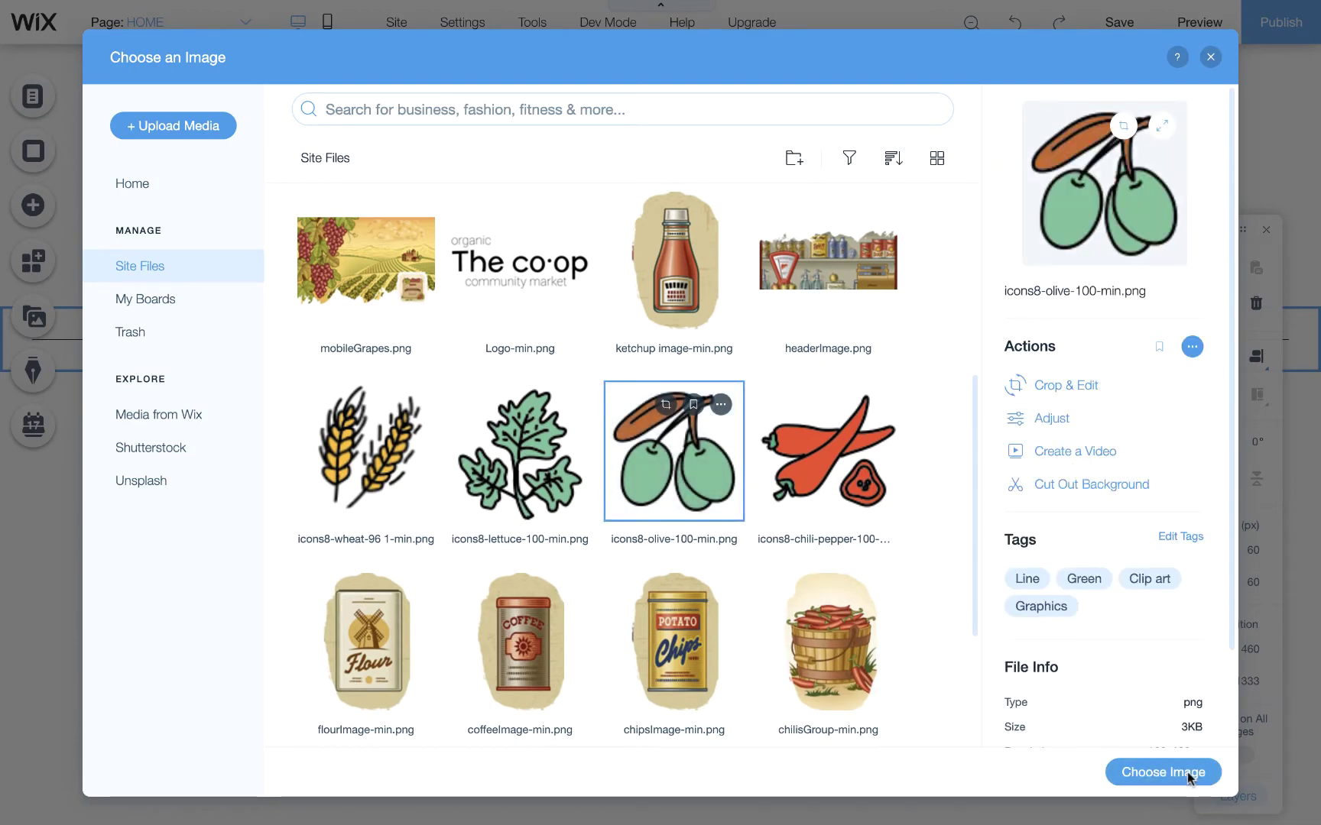
click(1186, 771)
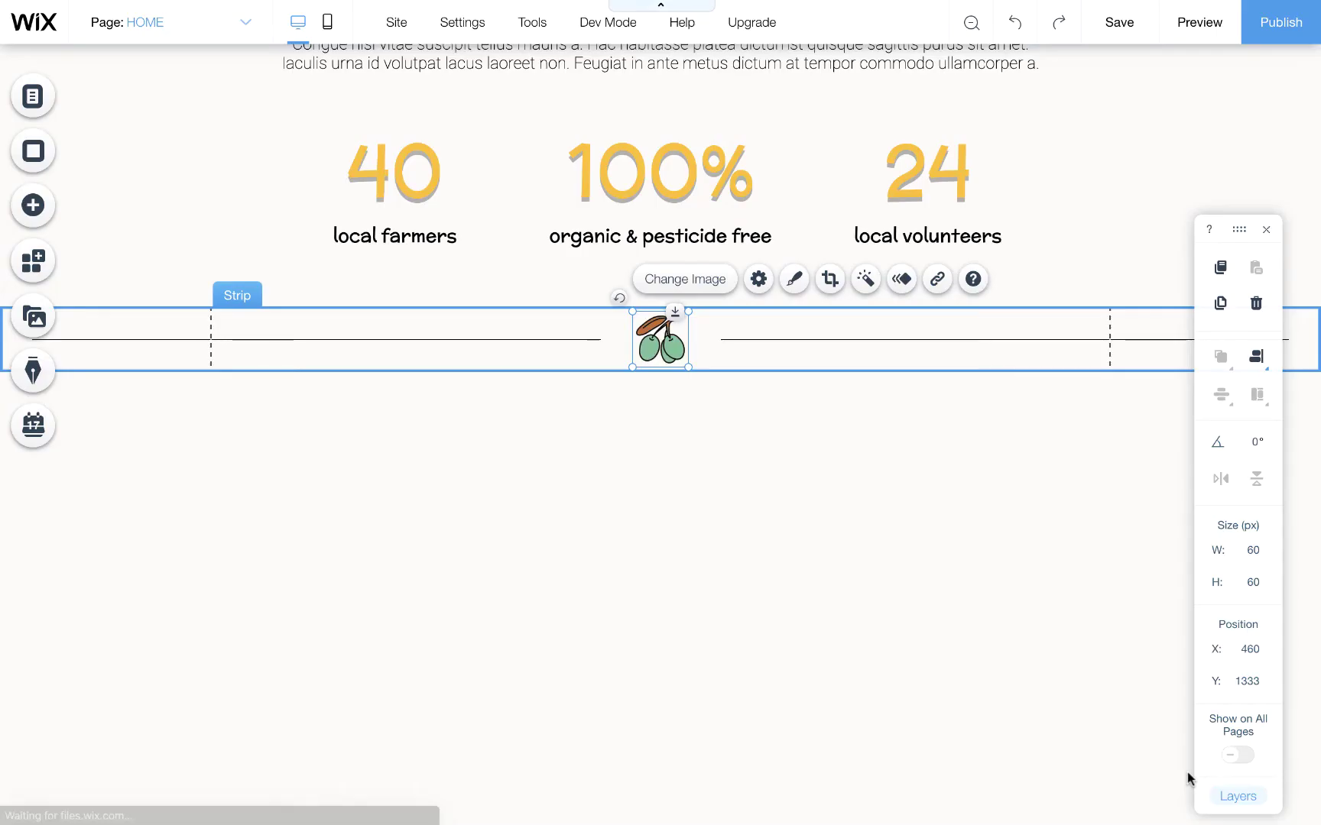
click(1027, 677)
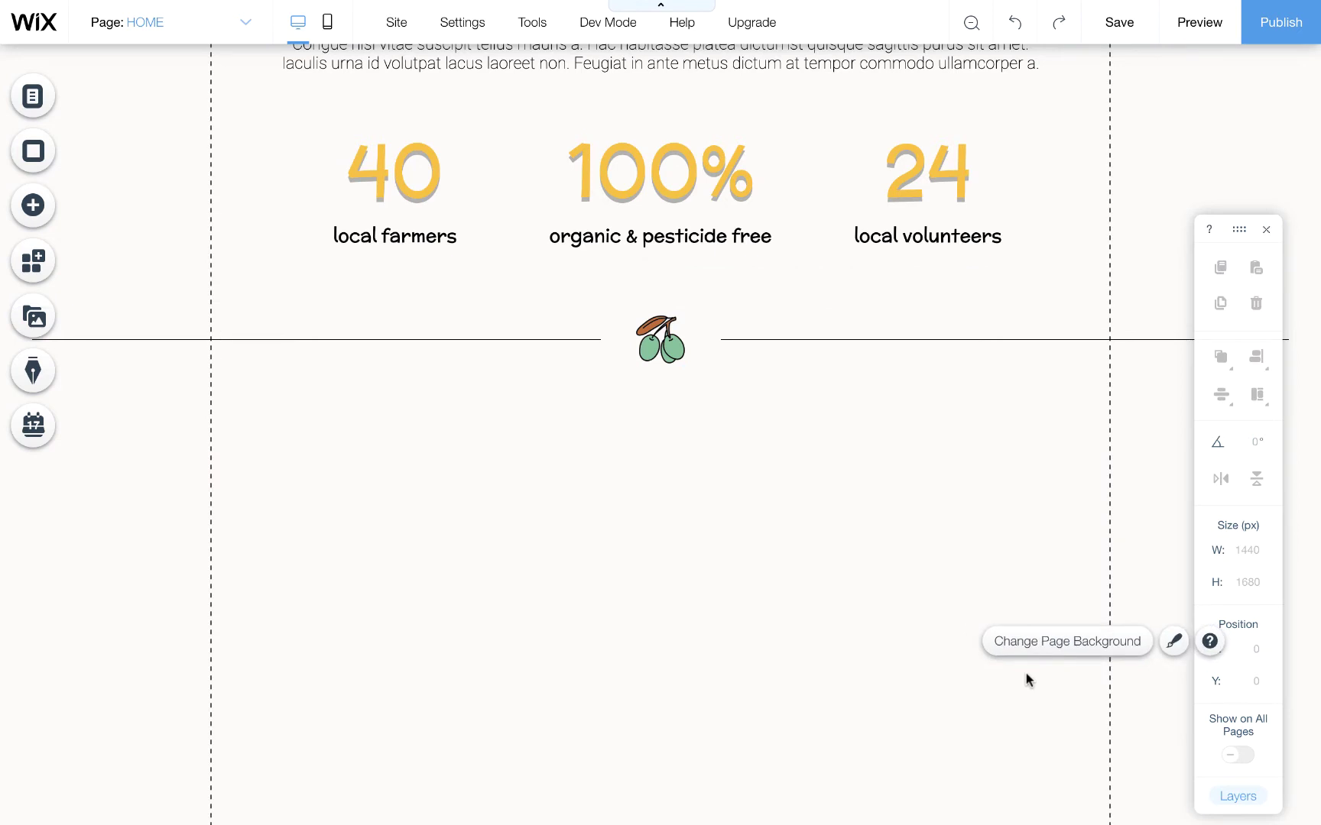
Duplicate the statistics strip, set the copy's Y position to 1524, and move it up to Y 1470 below the olive divider.
scroll(1027, 677, up, 3)
click(1067, 235)
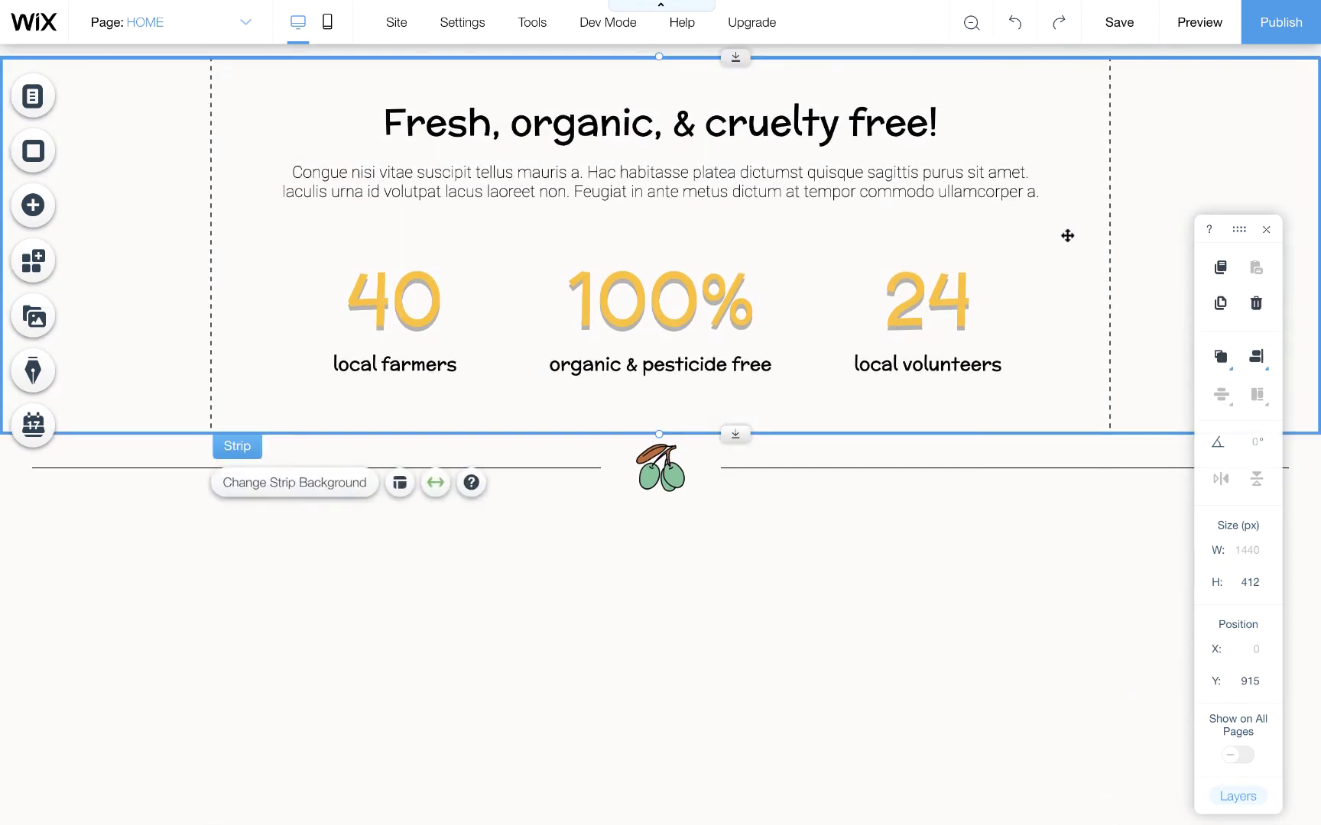
key(super+d)
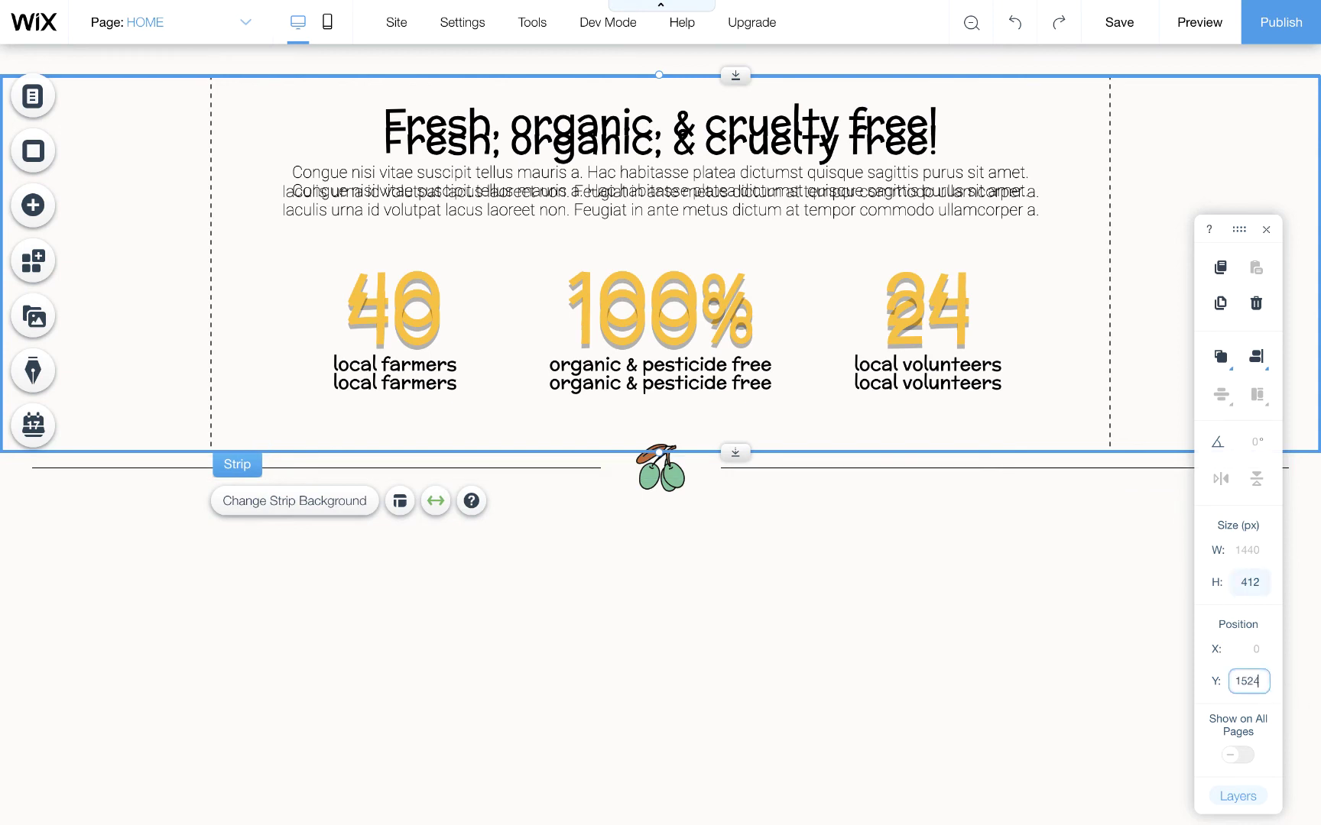
key(Return)
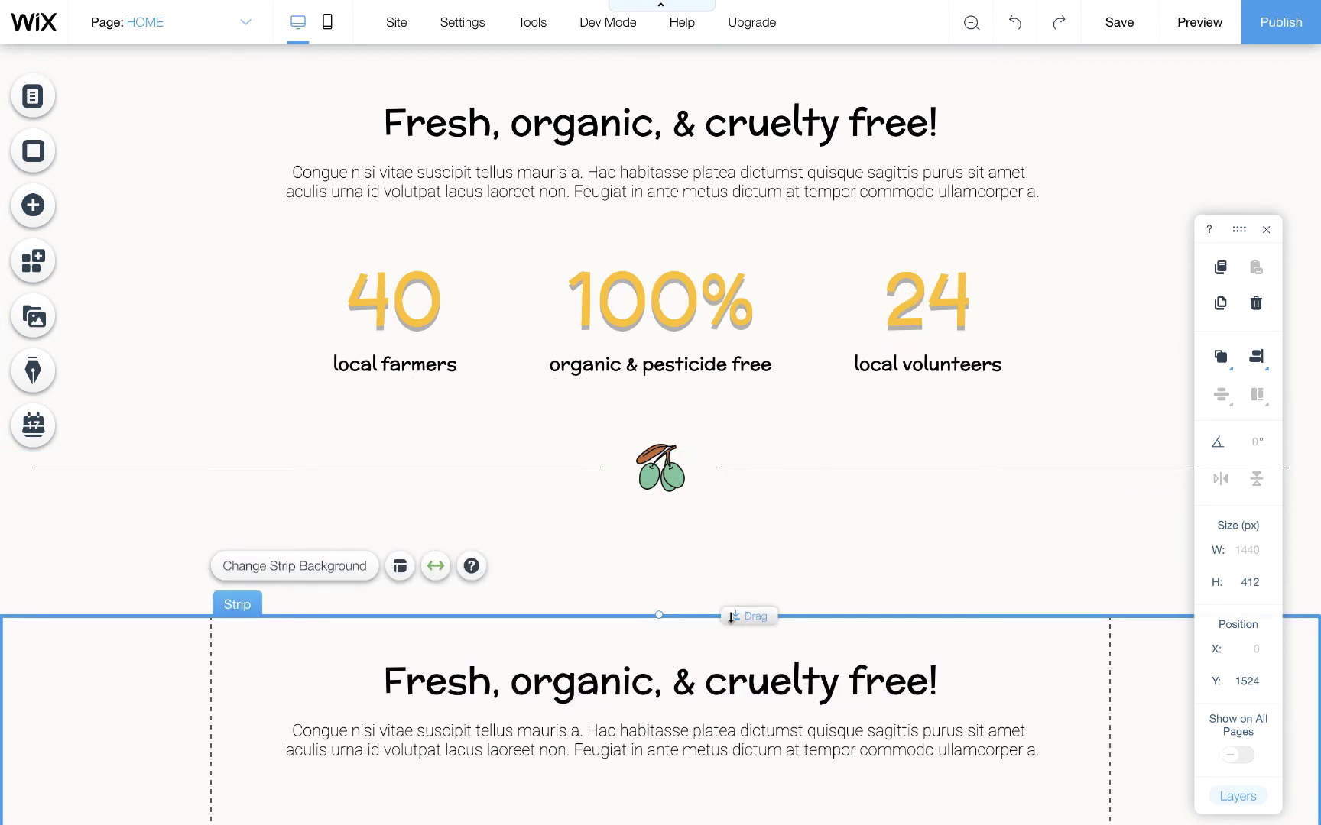
drag(730, 618, 734, 567)
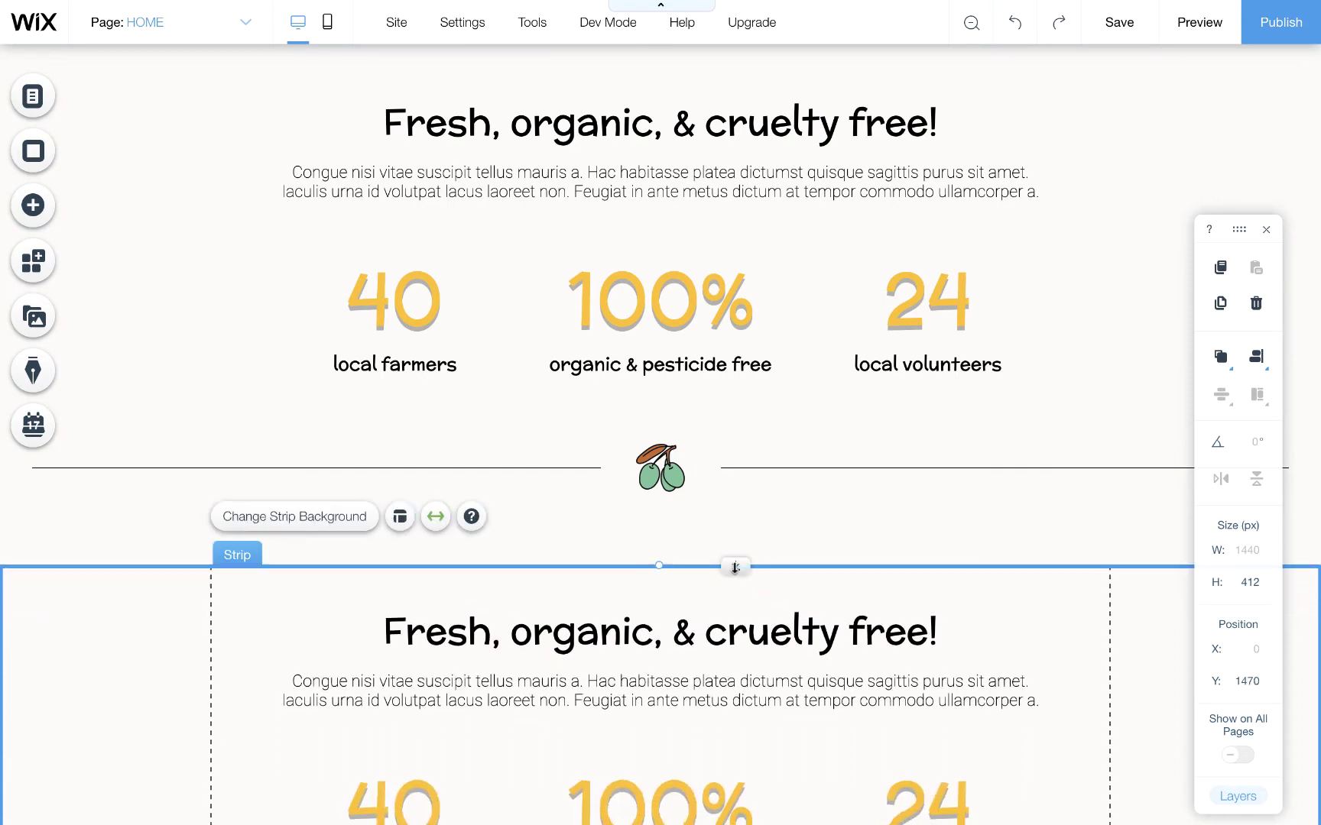
Delete the heading, paragraph, three statistics and their captions from the duplicated strip below the olive divider.
click(784, 483)
drag(734, 439, 734, 453)
click(856, 562)
scroll(856, 556, down, 3)
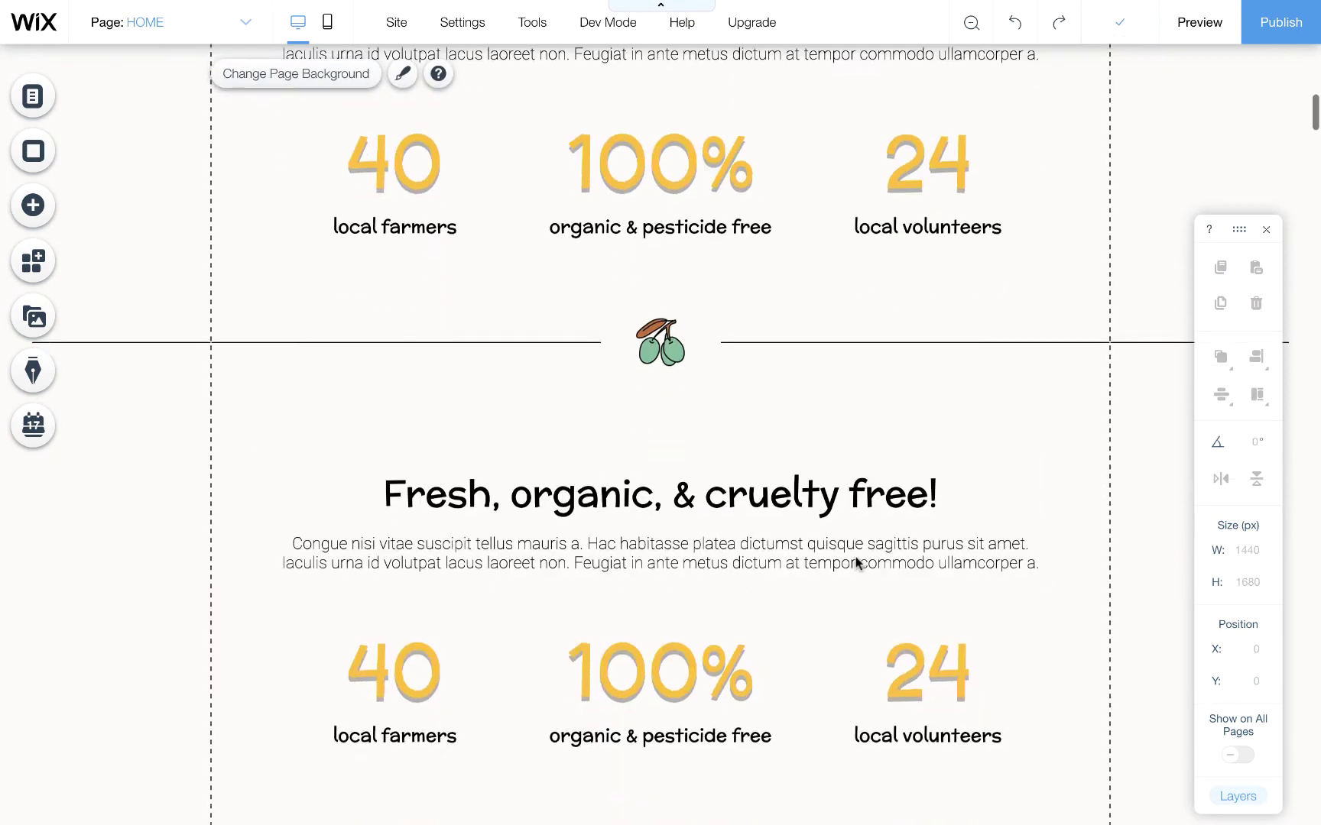
scroll(855, 563, down, 1)
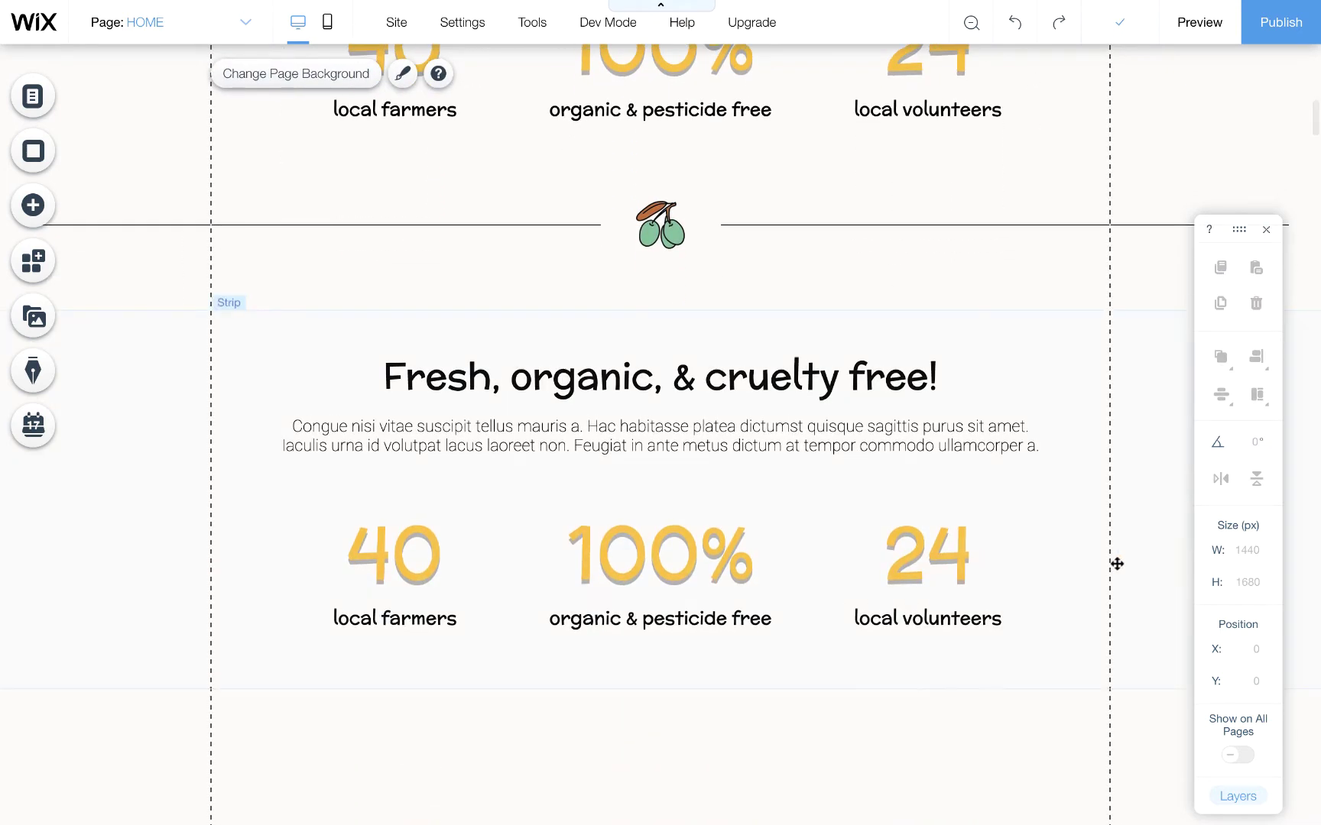
click(1116, 564)
key(h)
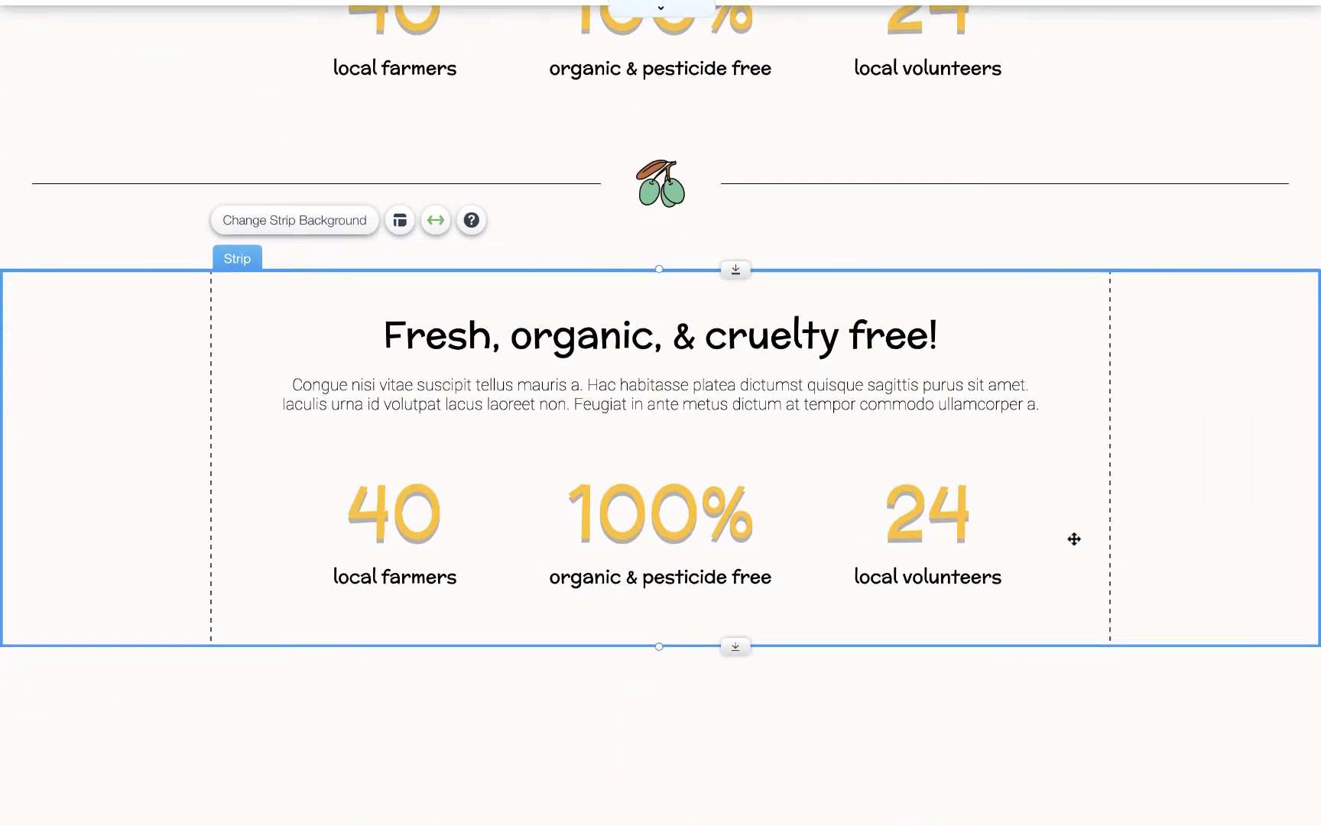
click(857, 343)
shift+click(826, 395)
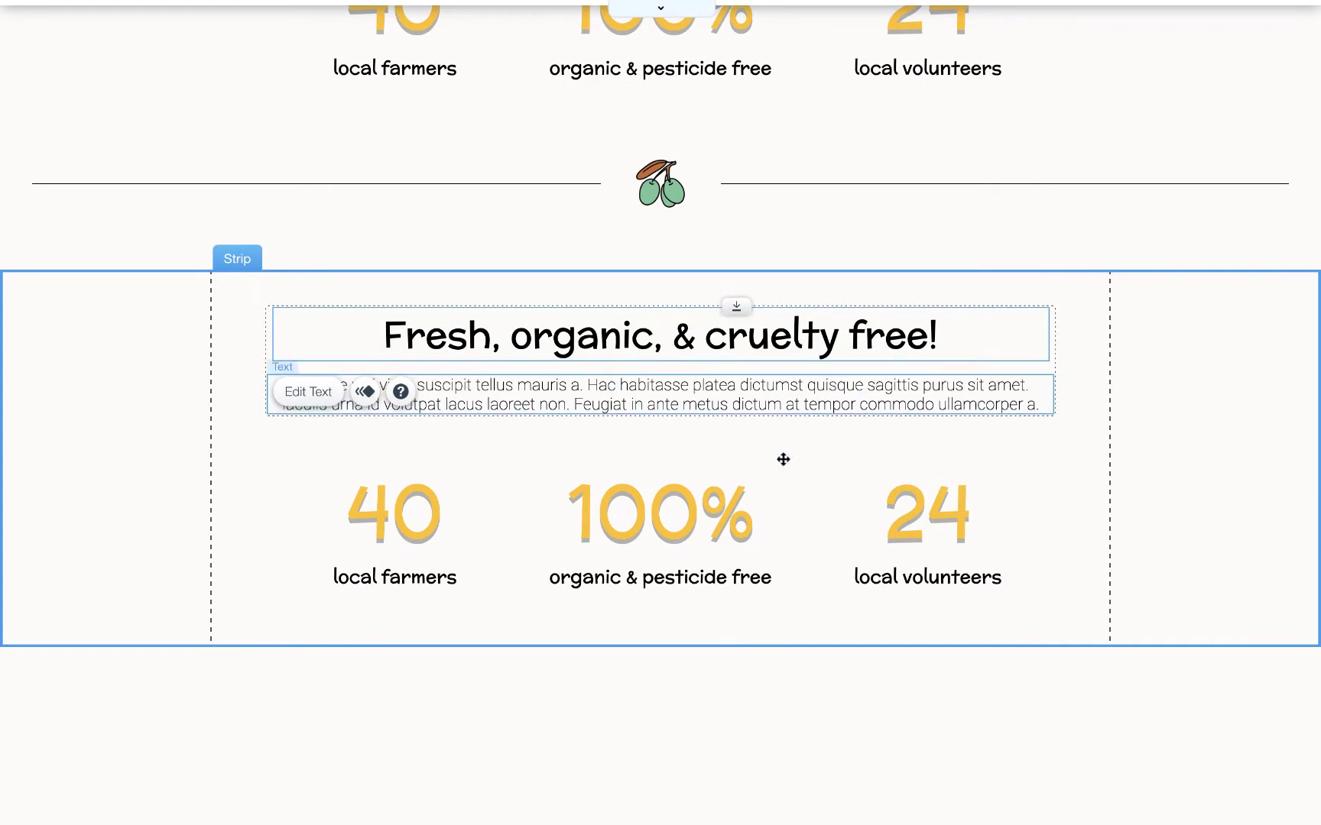
shift+click(681, 522)
shift+click(411, 579)
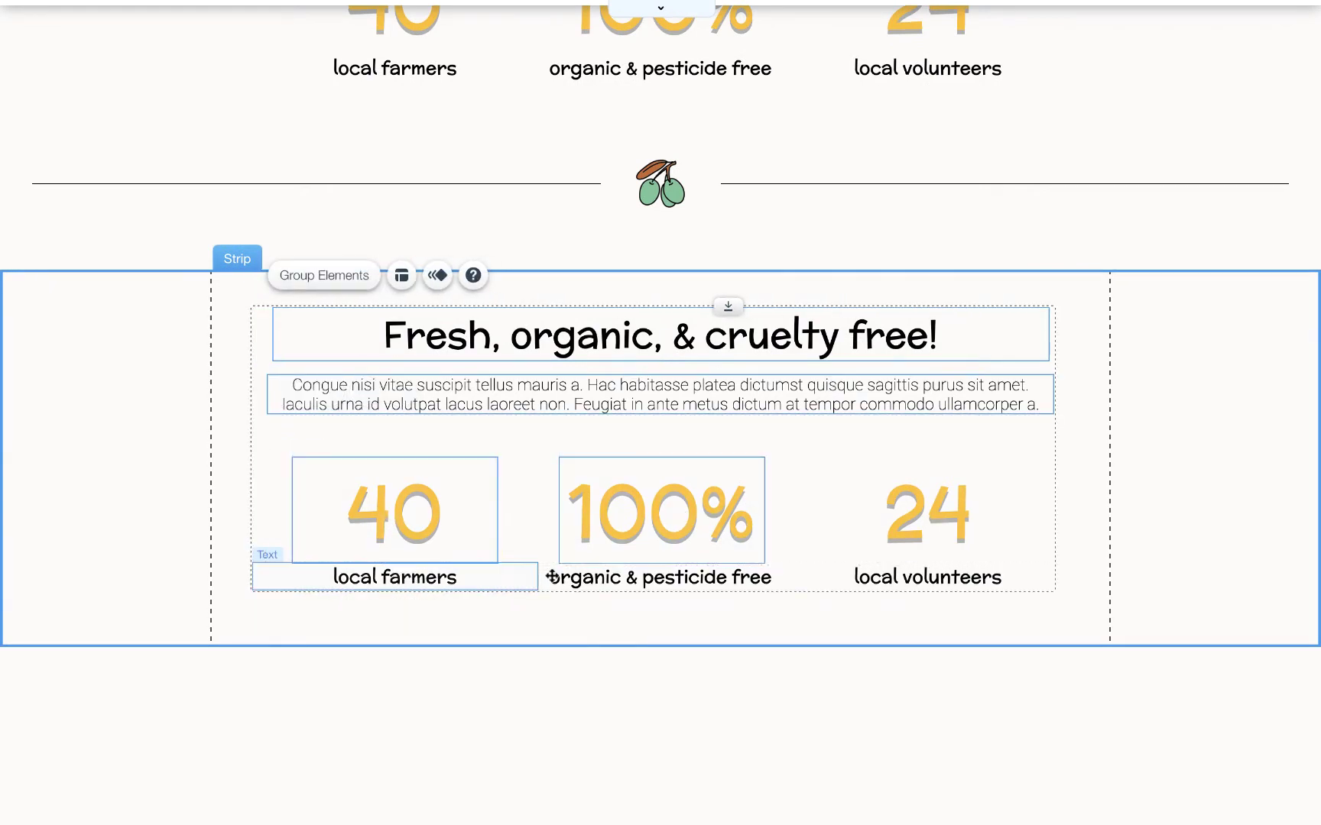
shift+click(550, 578)
shift+click(930, 576)
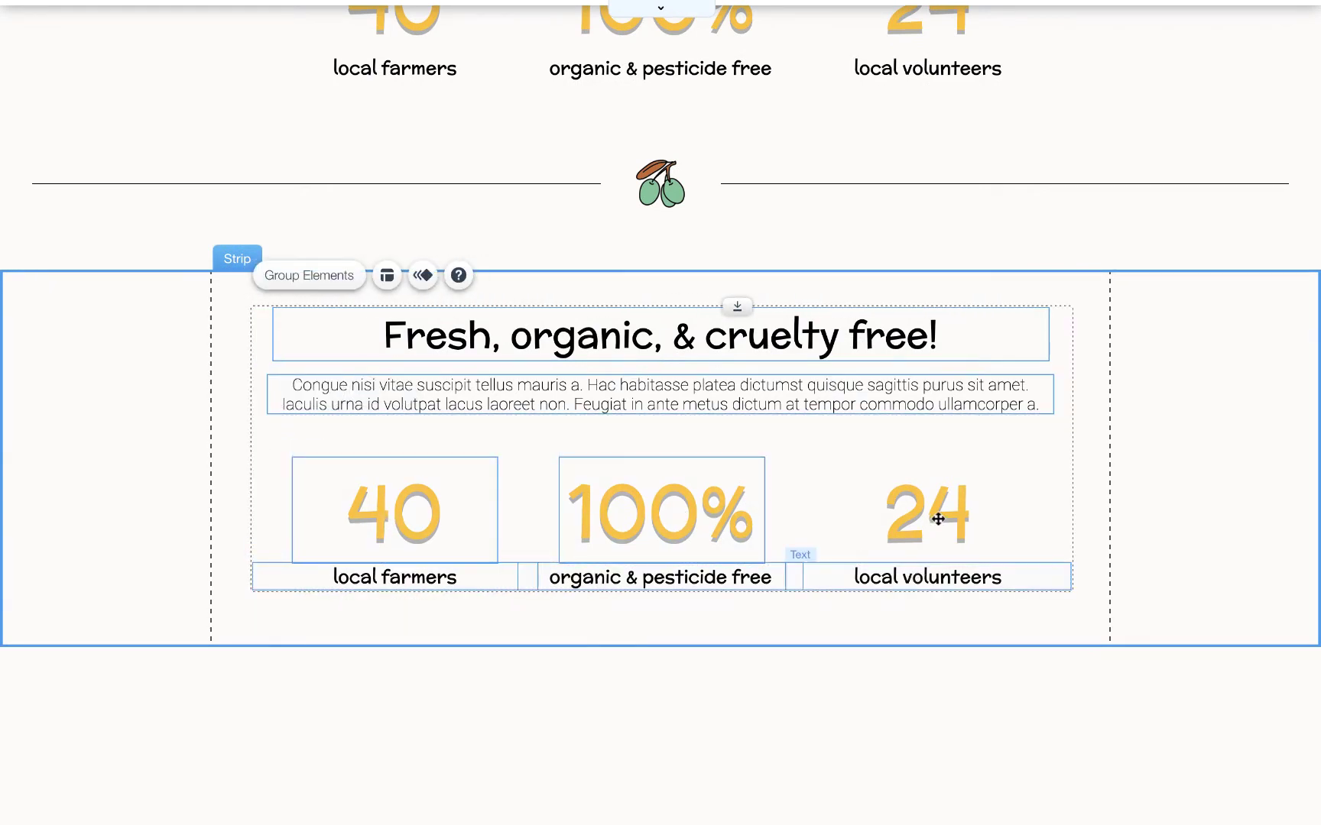
key(Delete)
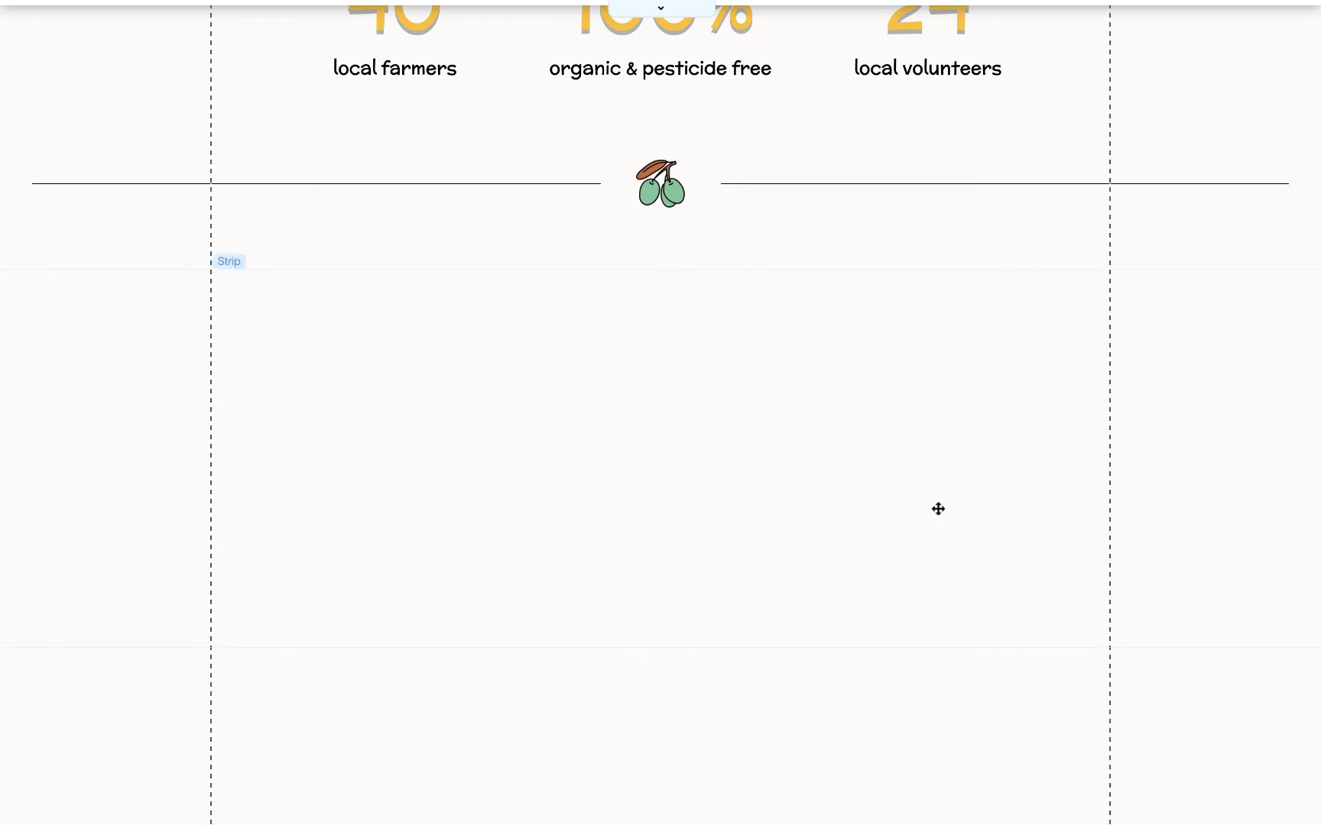
Set the height of the emptied strip below the olive divider to 624 px.
click(937, 510)
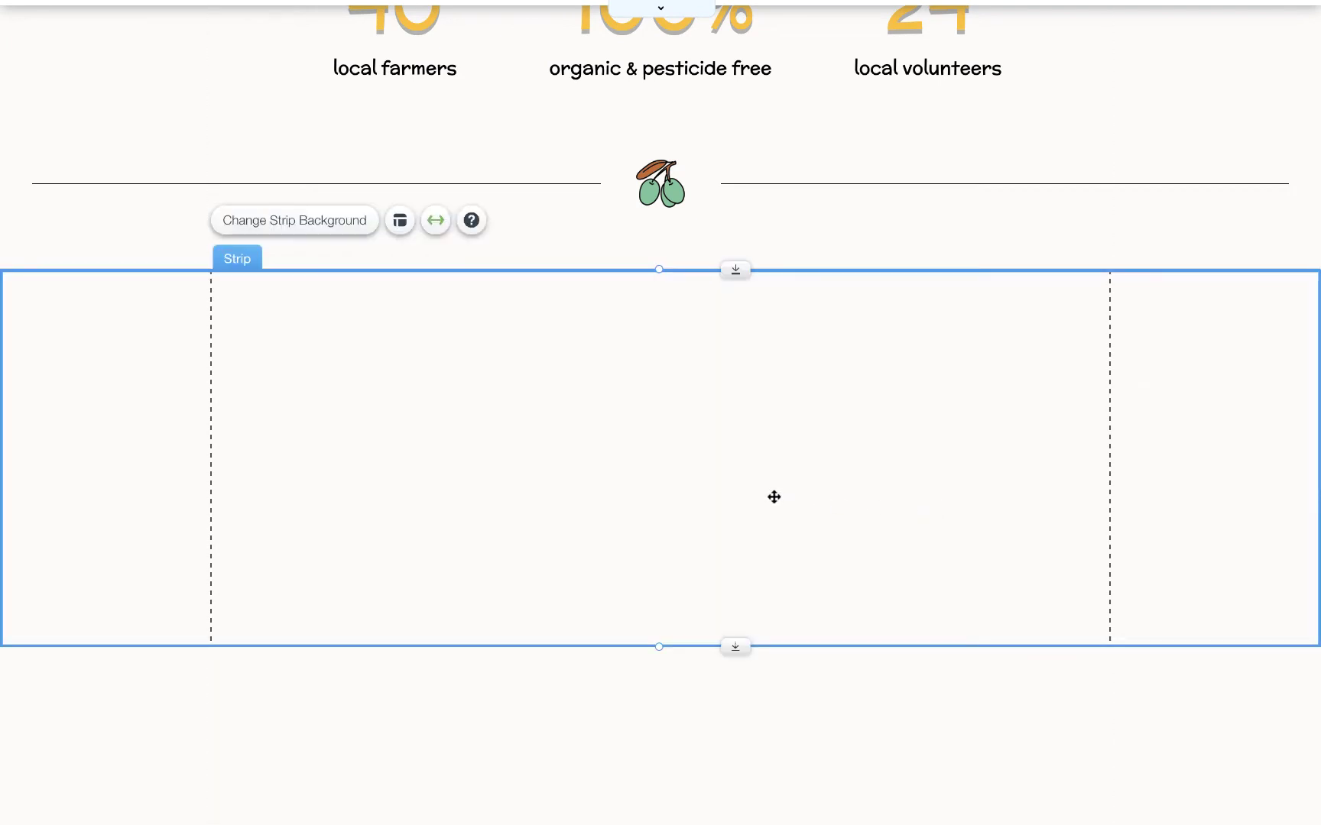
key(super+f)
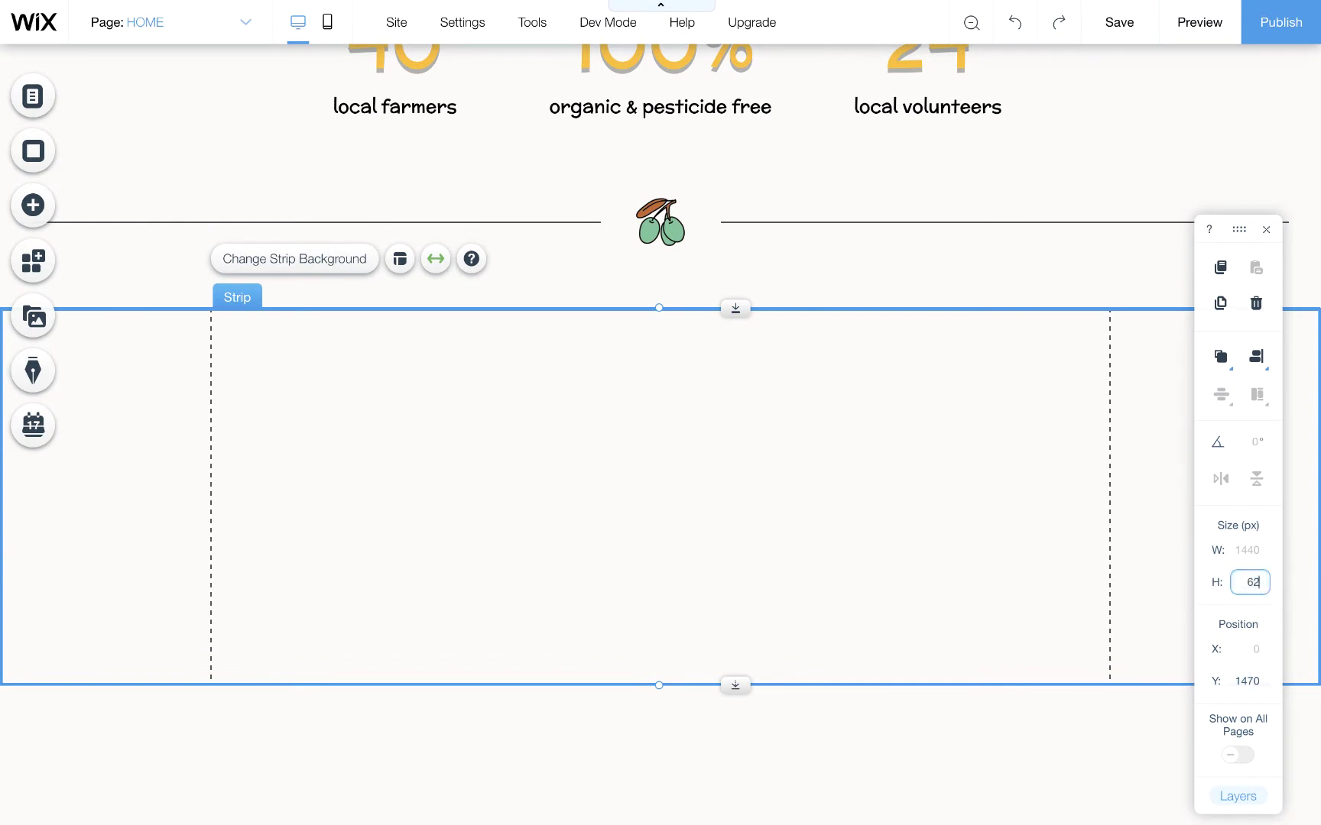
key(Return)
scroll(834, 621, down, 3)
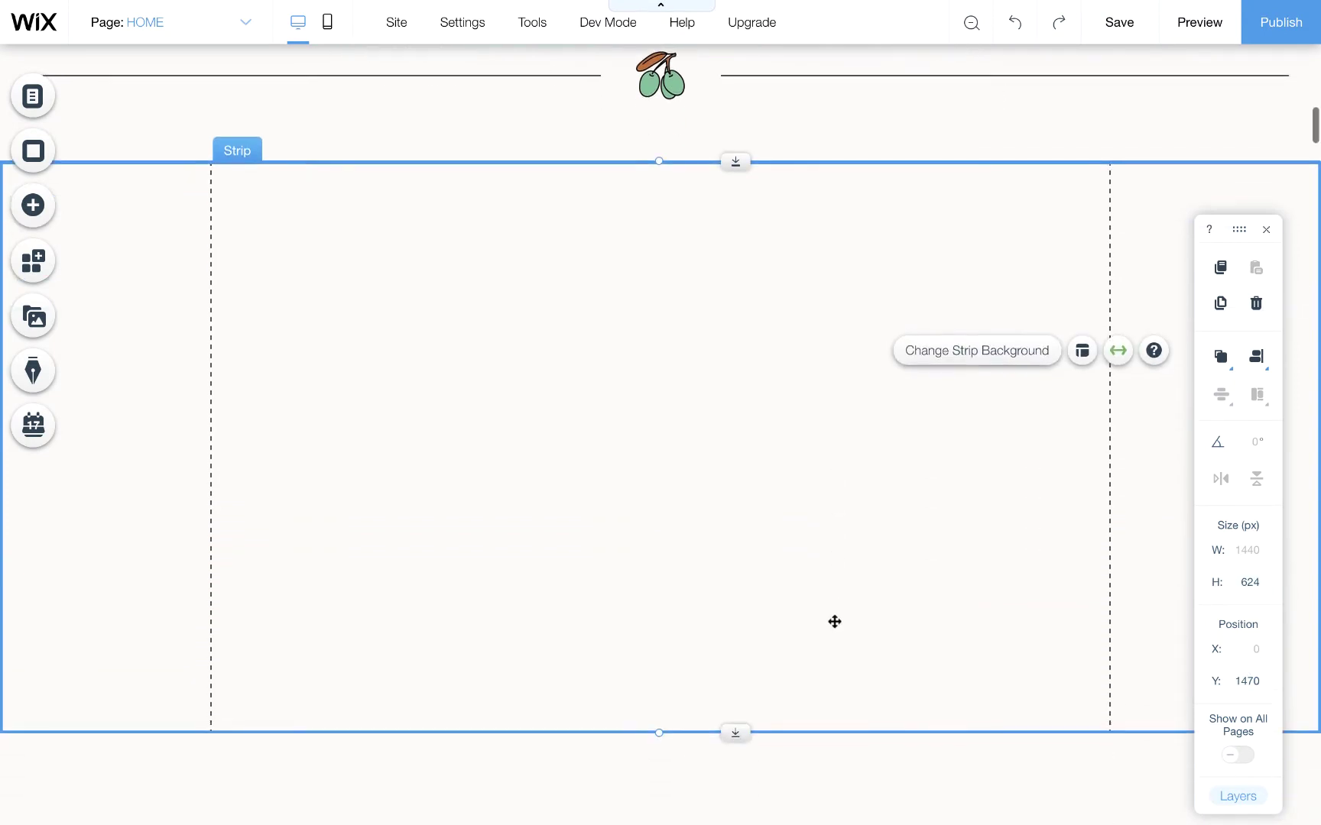
click(873, 741)
Set the strip's background to Olive Harvest Image (2)-min.png from the site files.
click(805, 619)
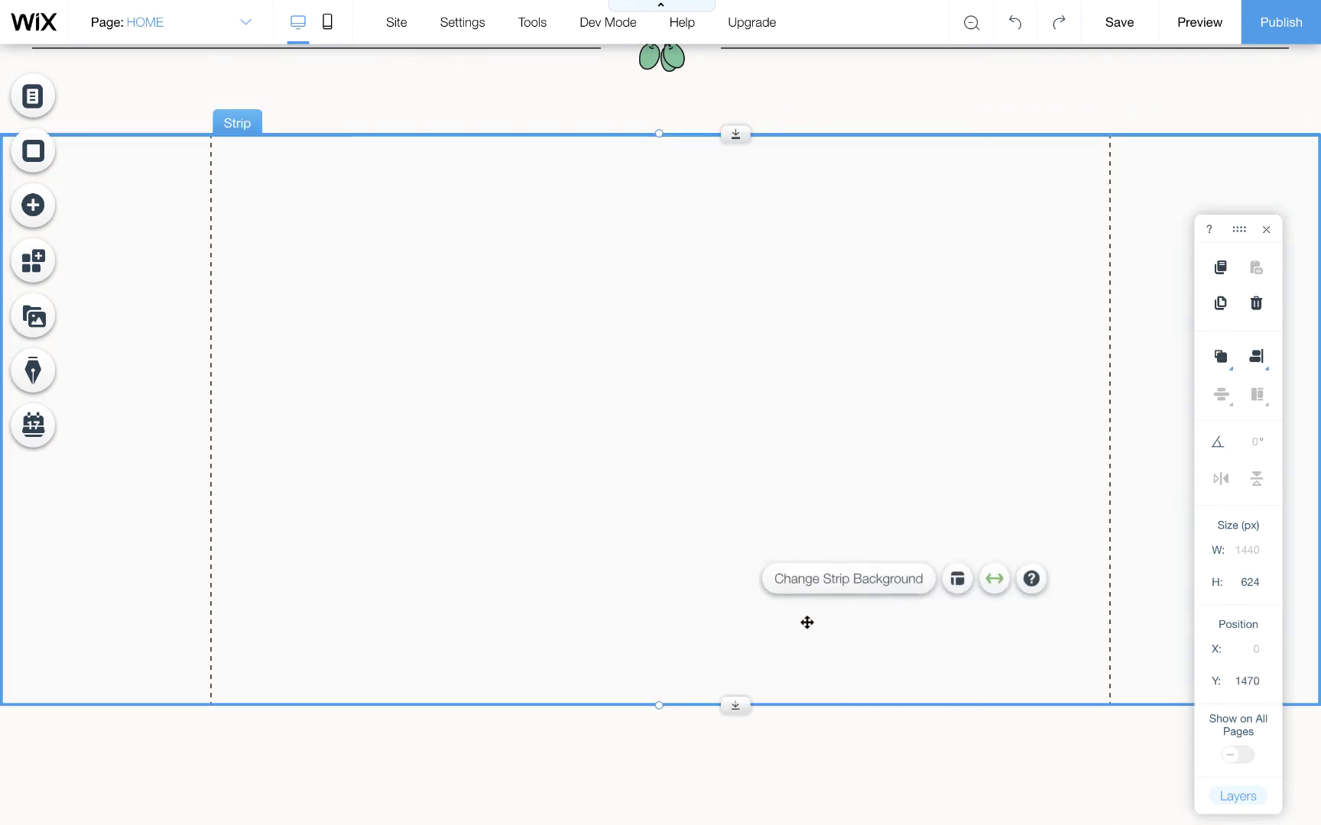
key(super+f)
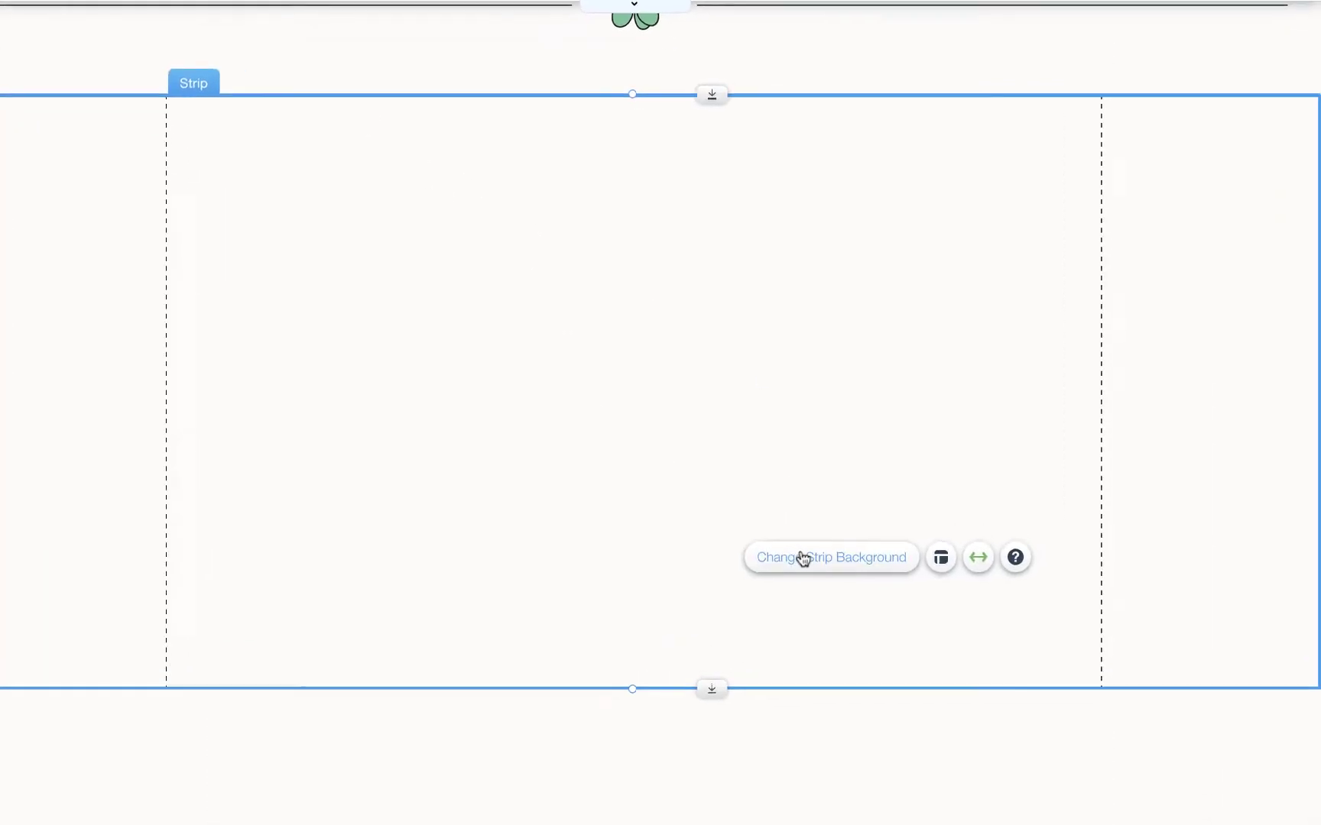
click(820, 540)
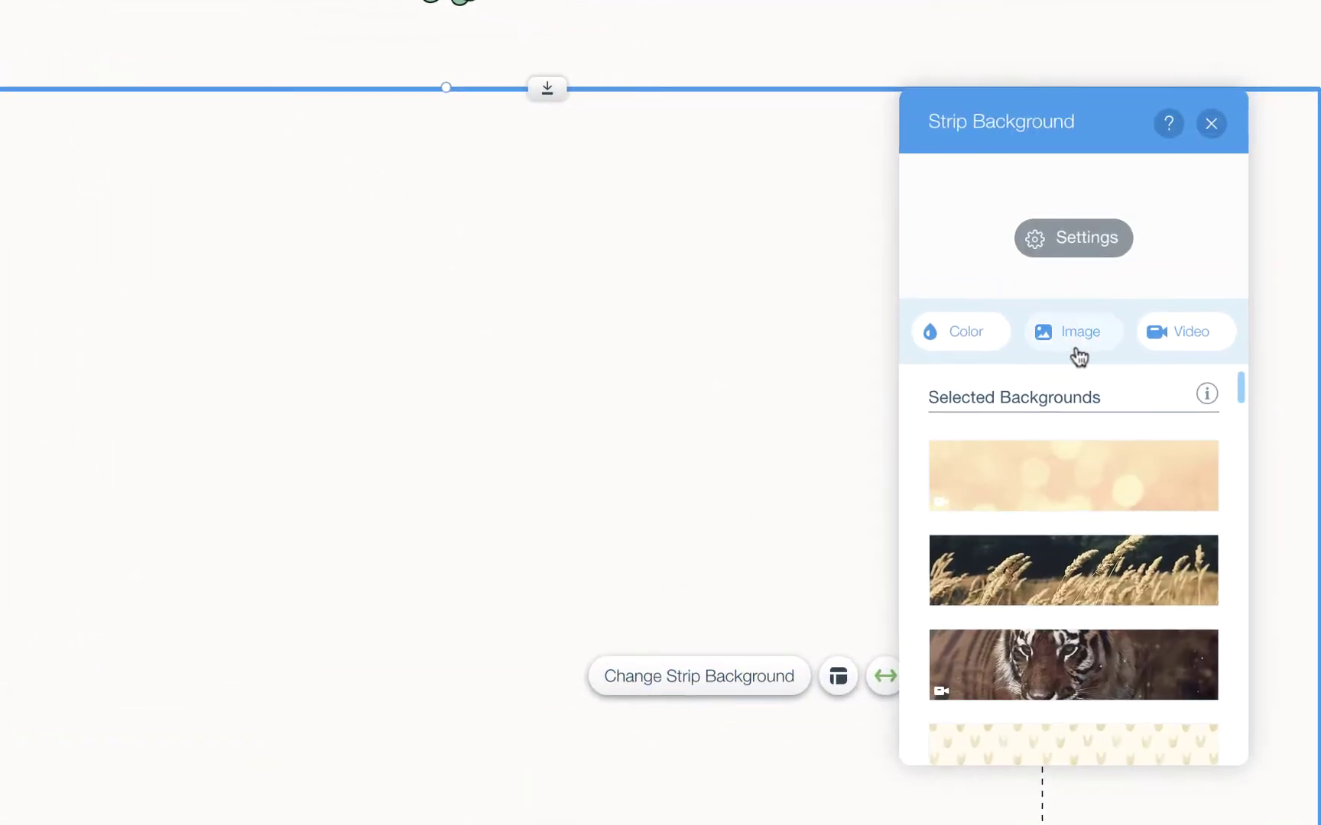
click(1079, 356)
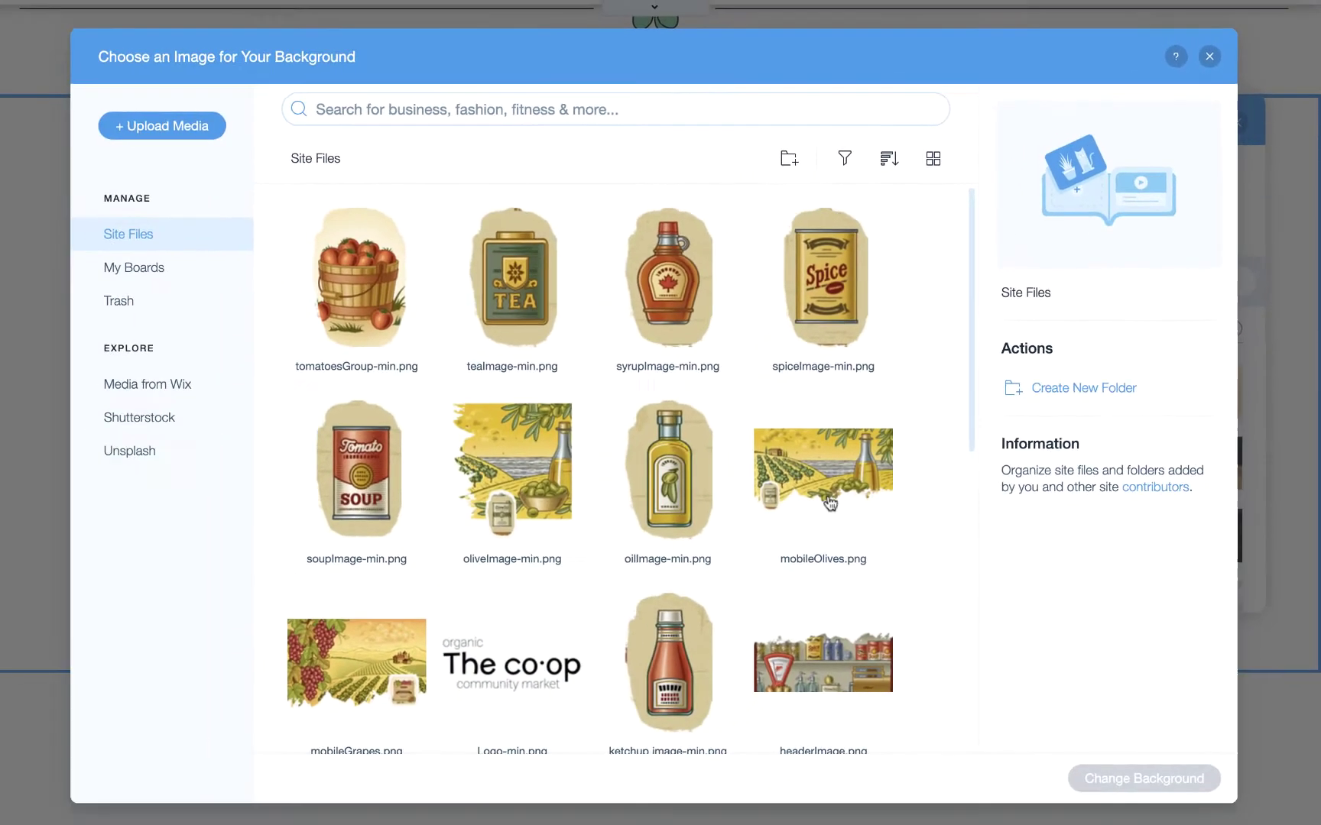
scroll(760, 569, down, 10)
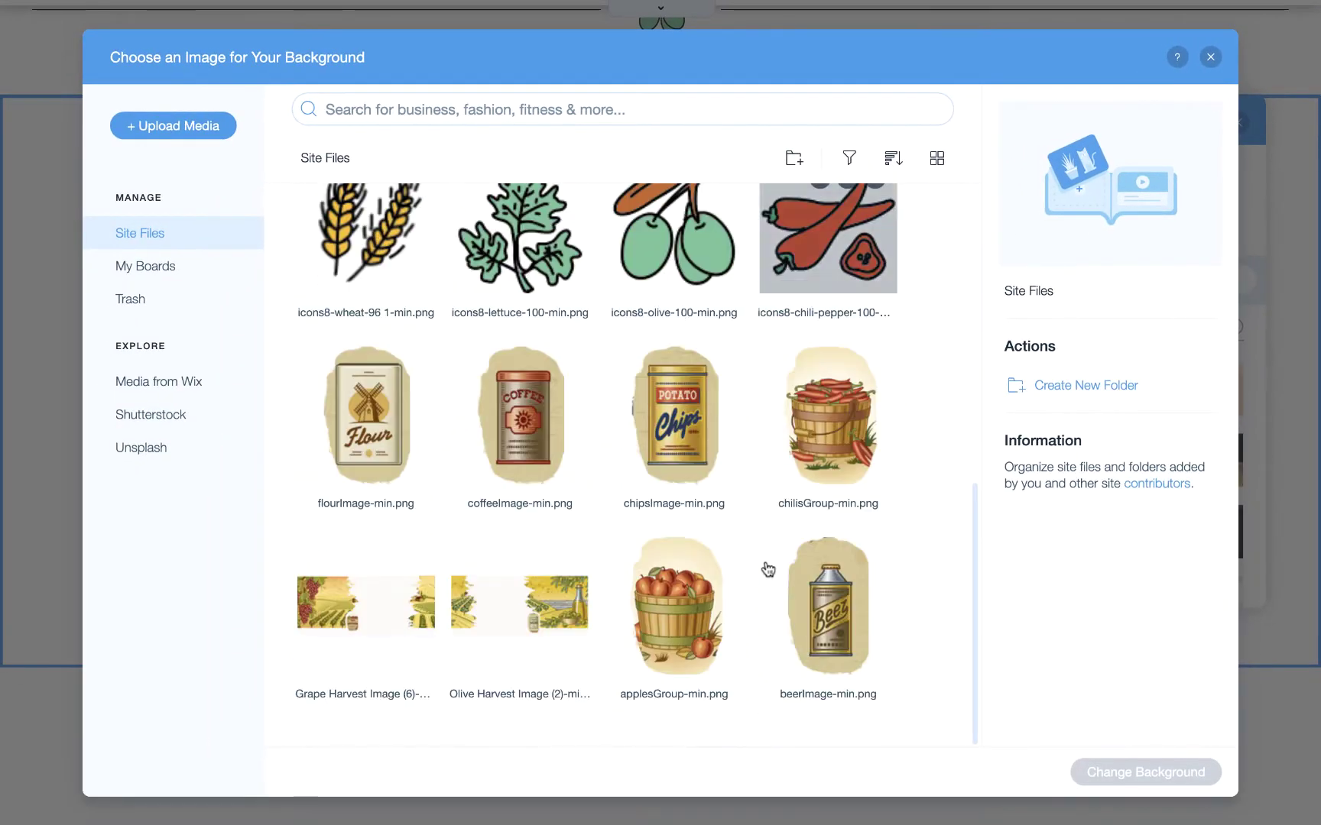
click(551, 629)
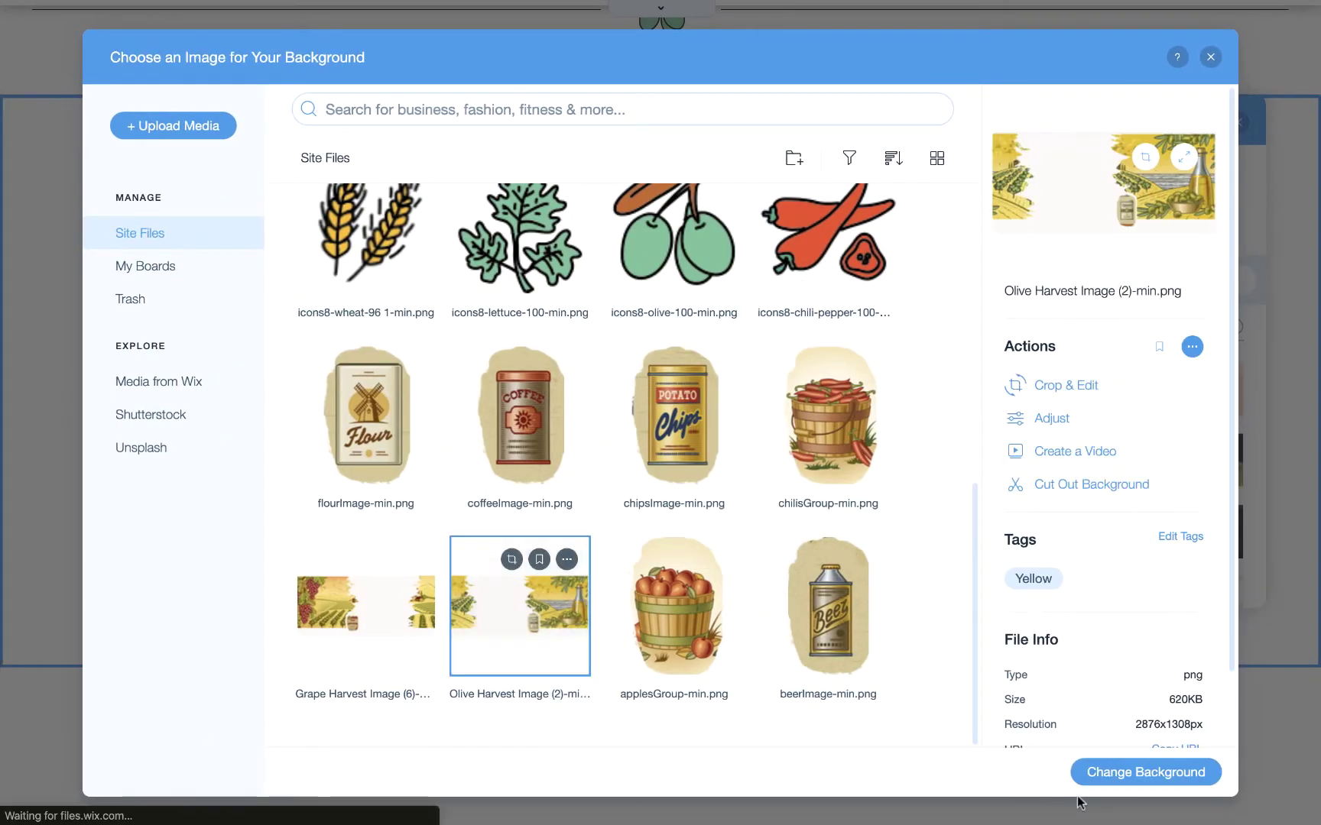
click(1148, 773)
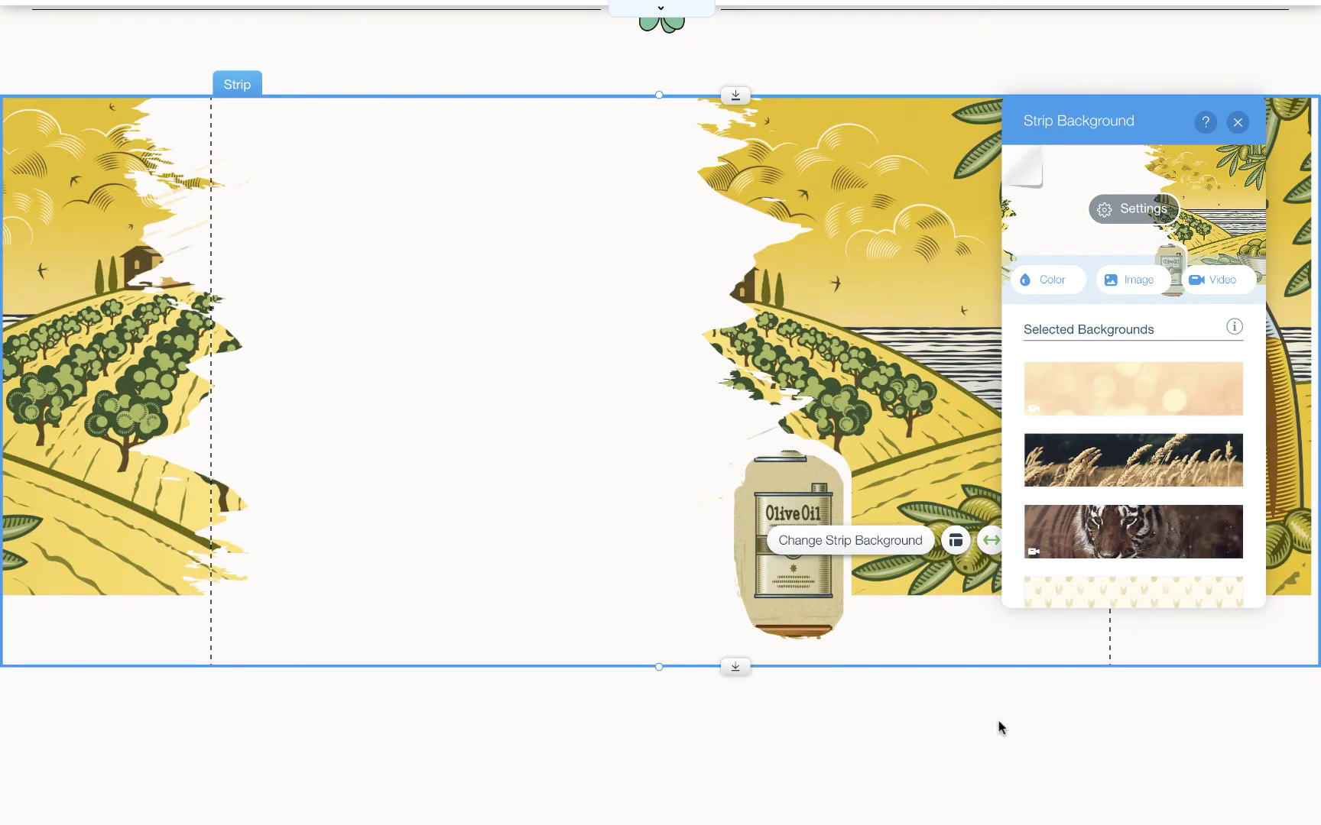
click(997, 721)
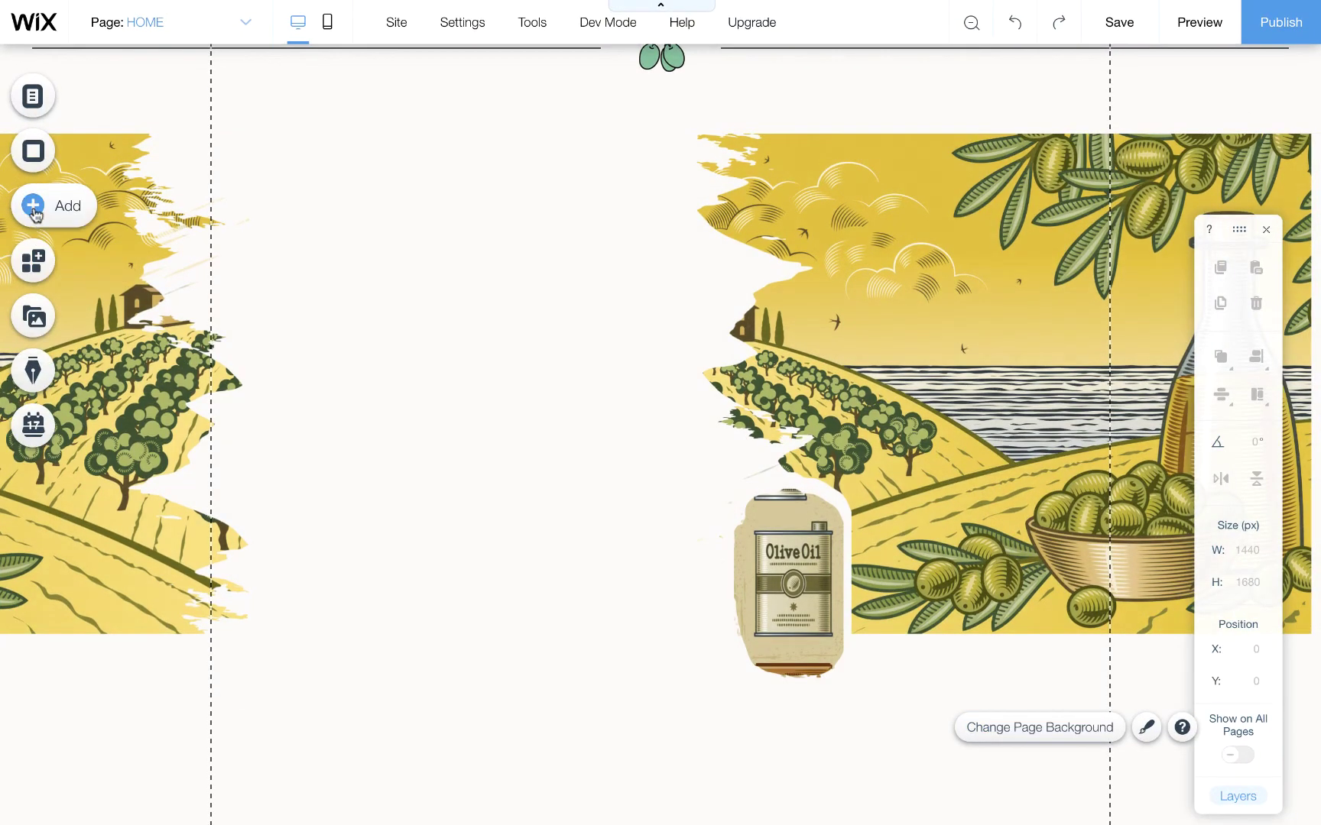
Add a Heading 5 text to the blank area of the olive strip at about X 137, Y 1627.
click(33, 206)
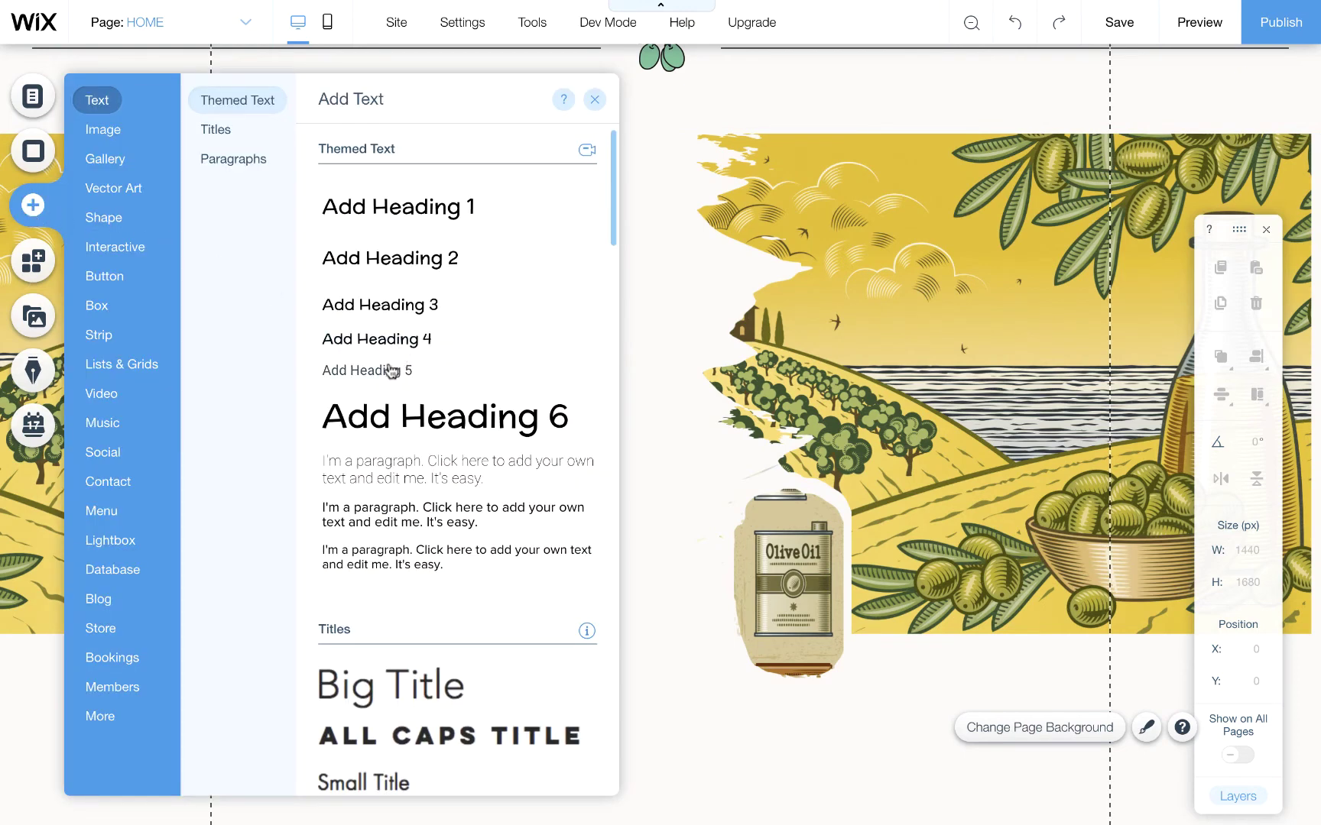
drag(391, 372, 371, 287)
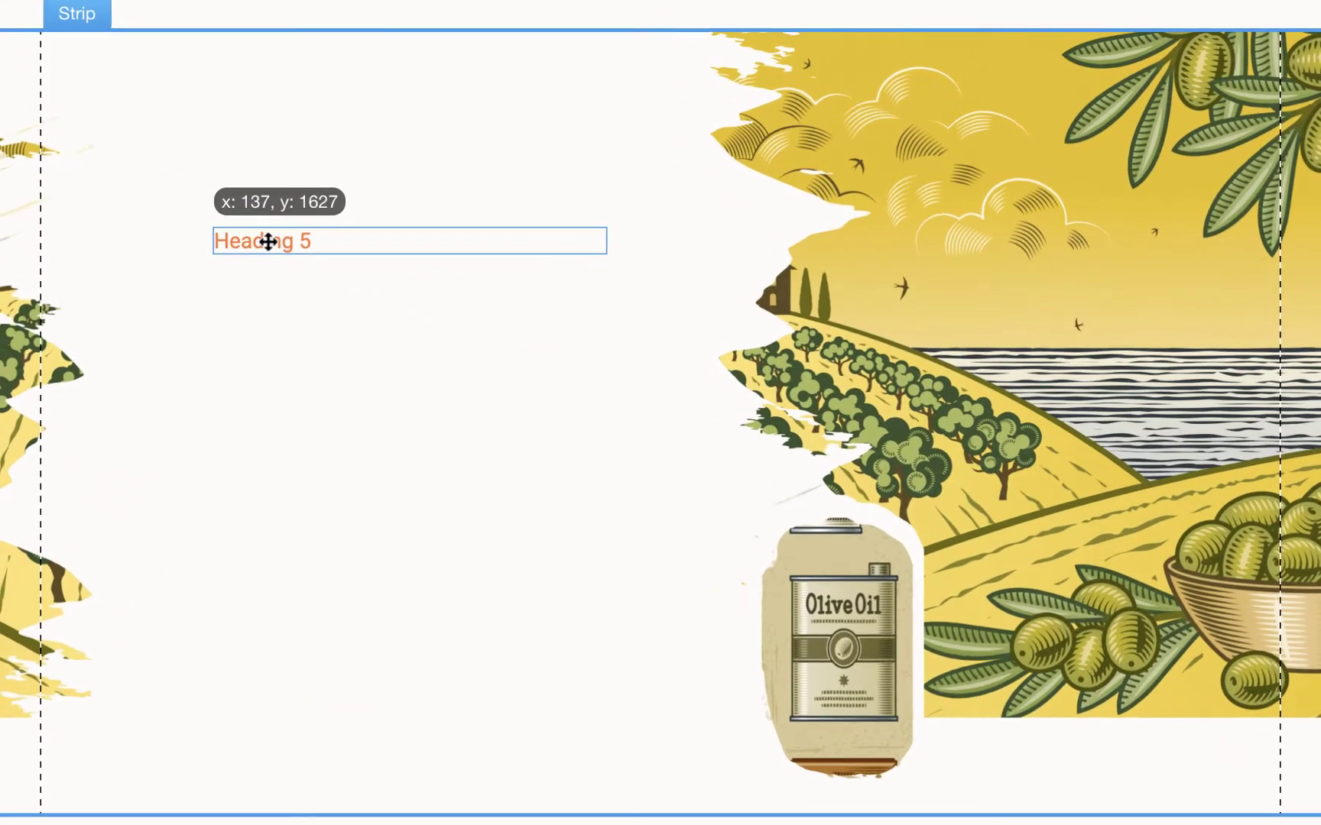
drag(269, 242, 266, 240)
Center-align the new Heading 5 text and change it to "Featured Product".
double_click(266, 240)
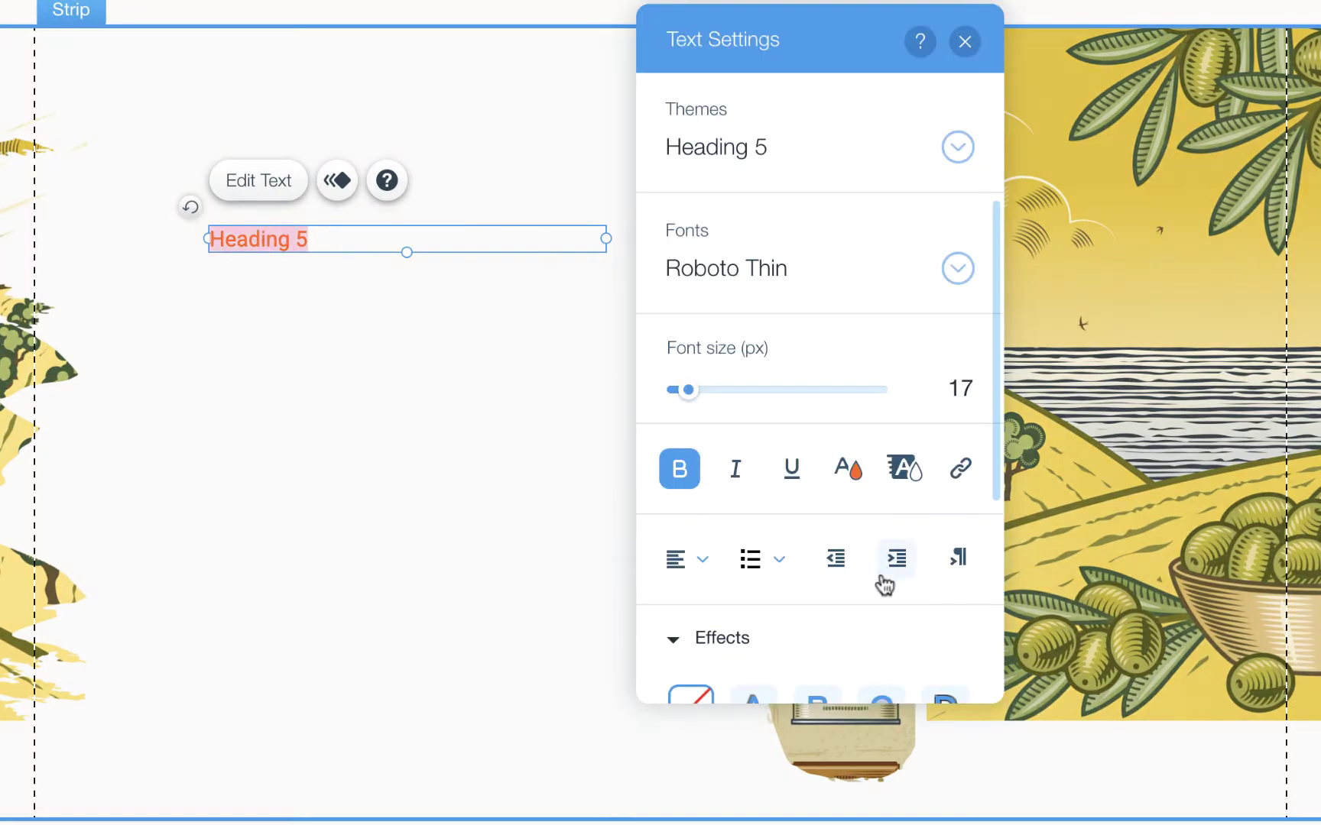
click(675, 556)
click(689, 597)
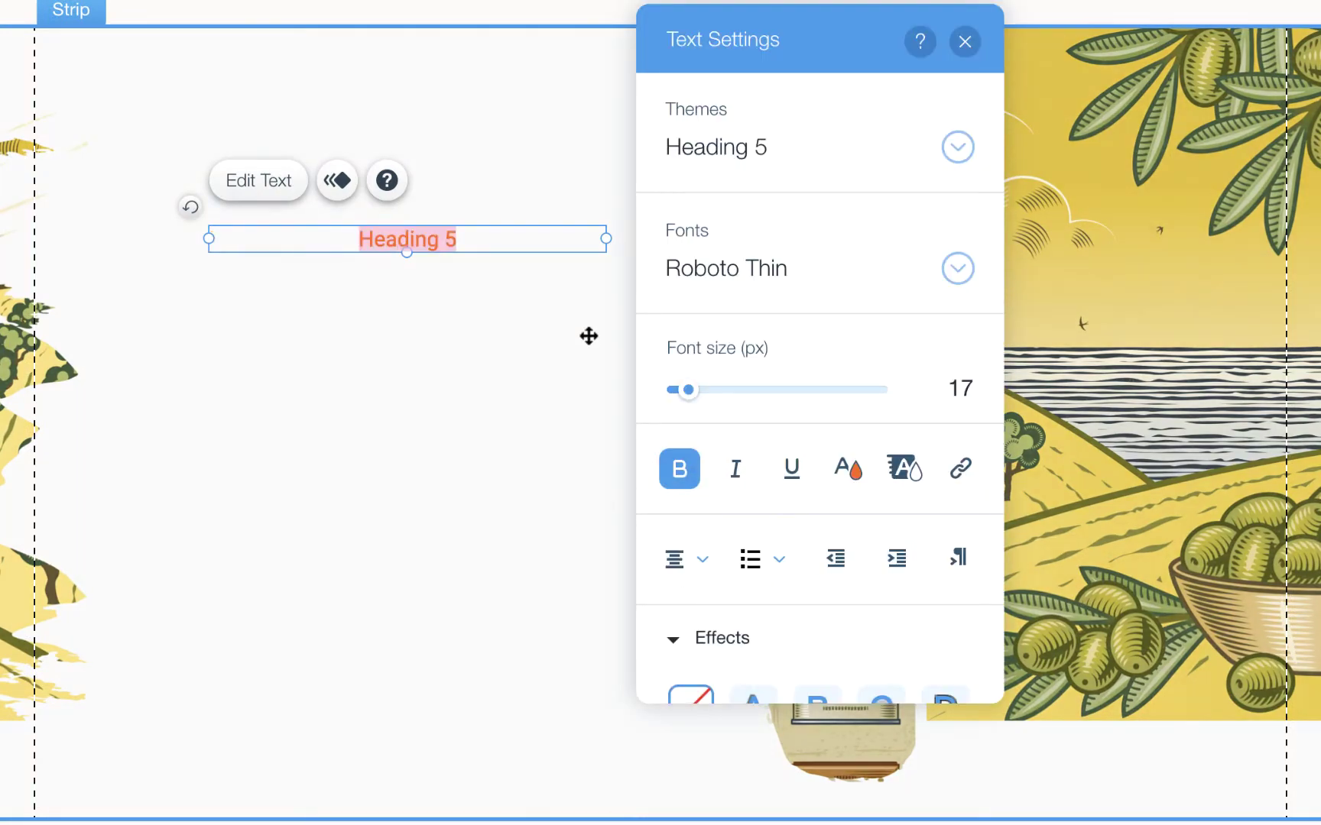
text(Featured)
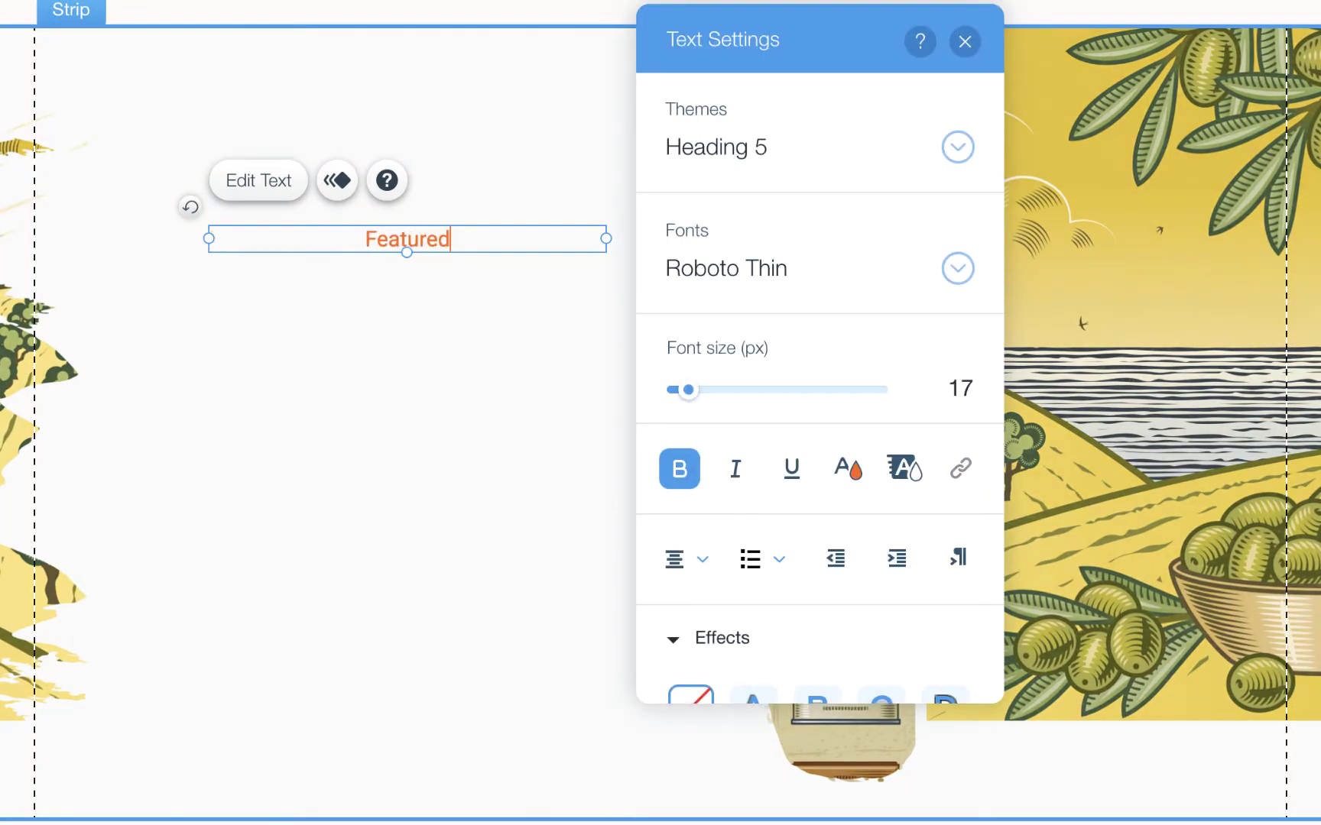
text( Product)
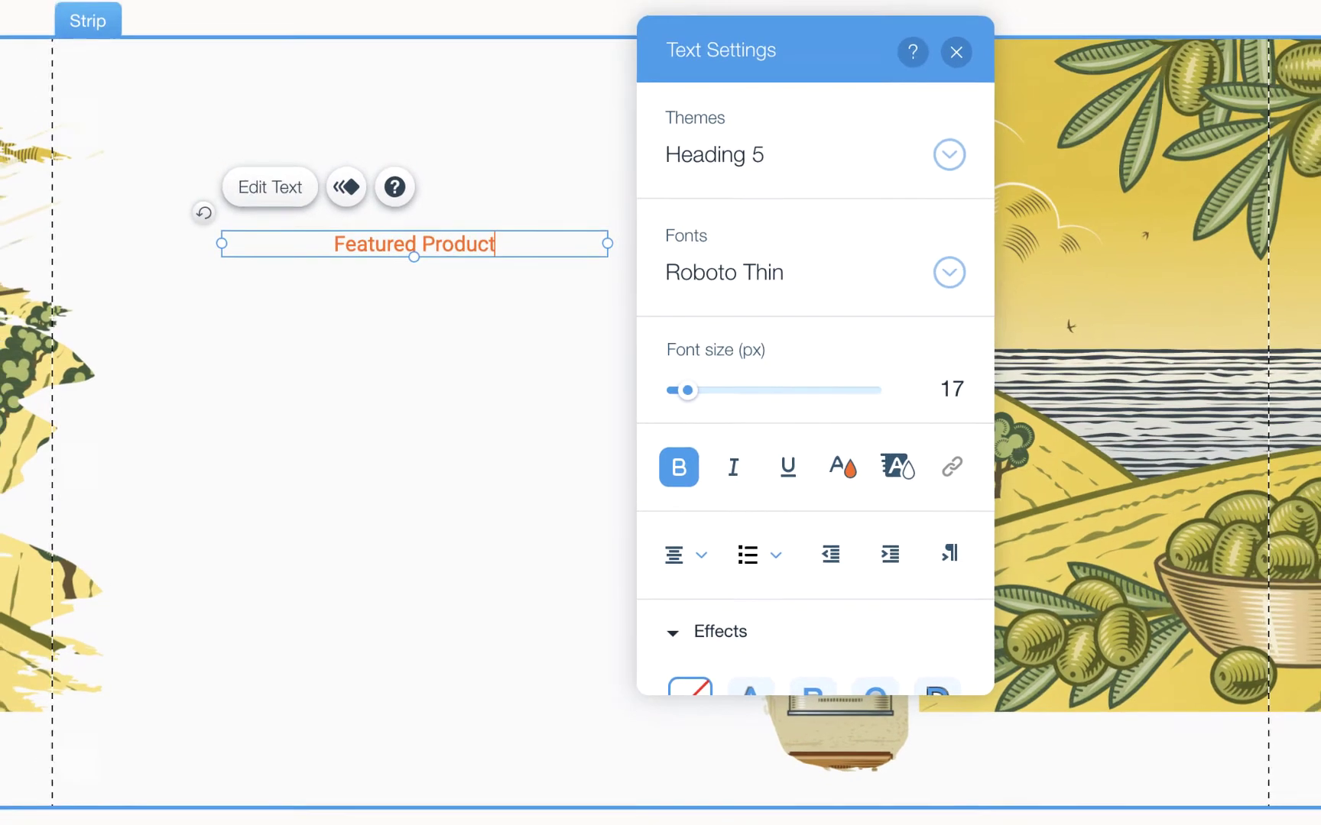
click(528, 677)
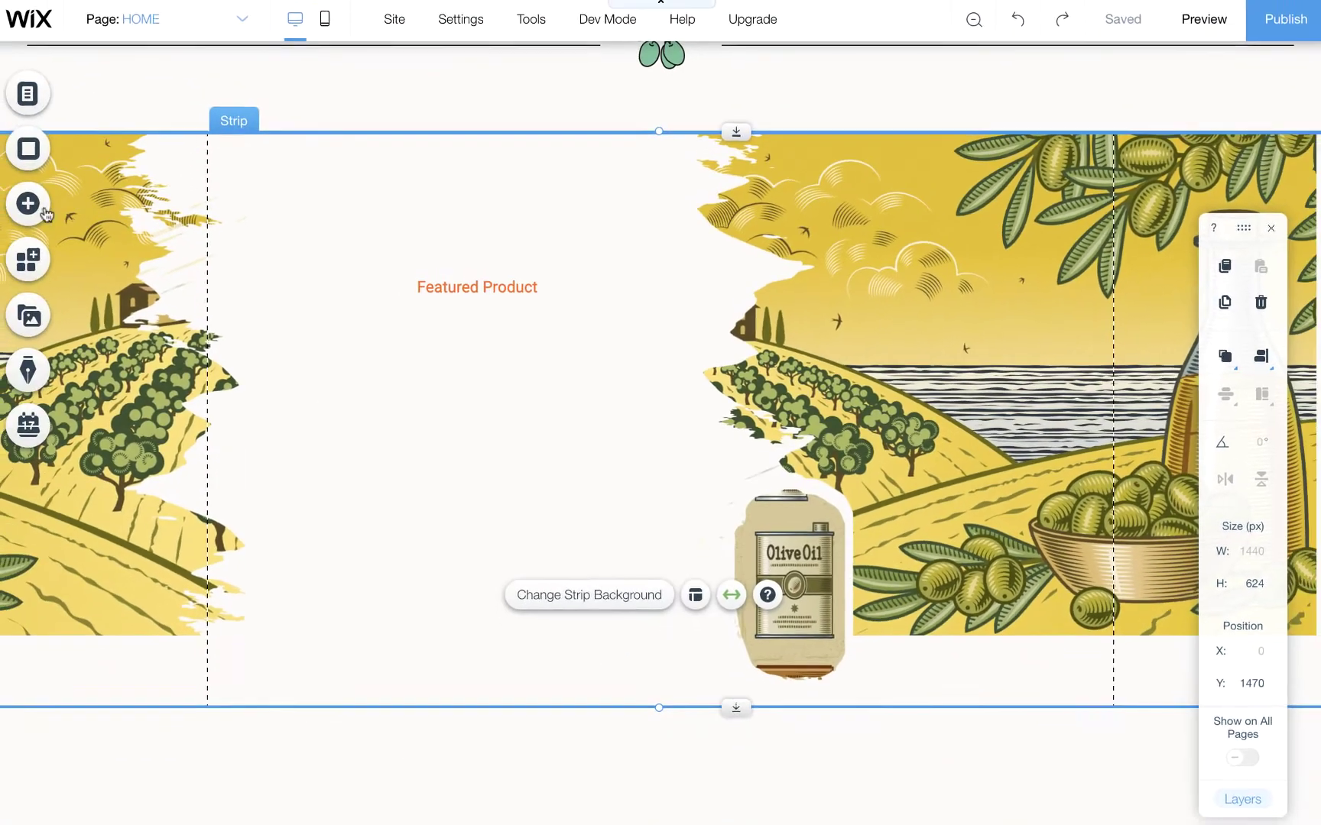
Add a Heading 2 text below "Featured Product" and resize its box to about 424 by 88 px.
click(33, 207)
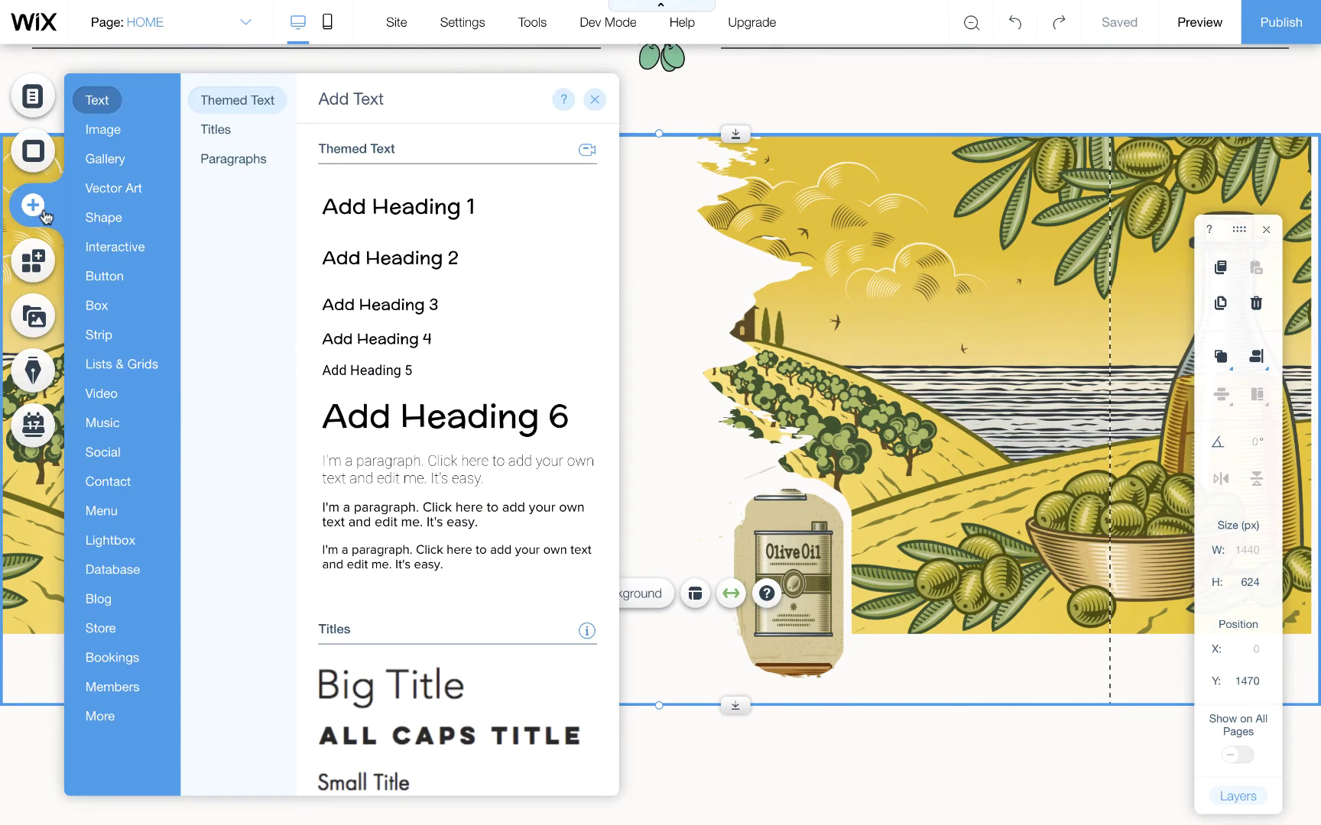
drag(378, 254, 790, 370)
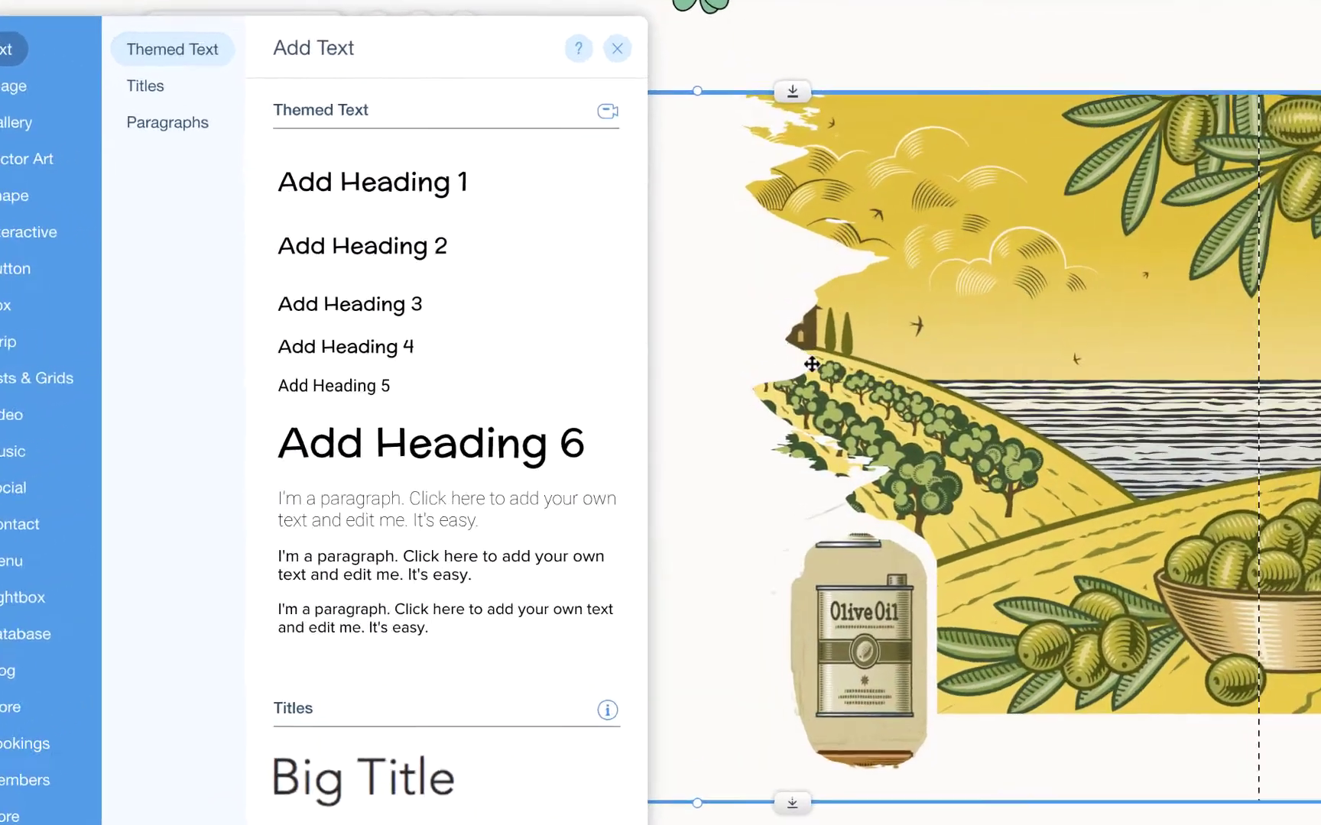
drag(903, 394, 513, 435)
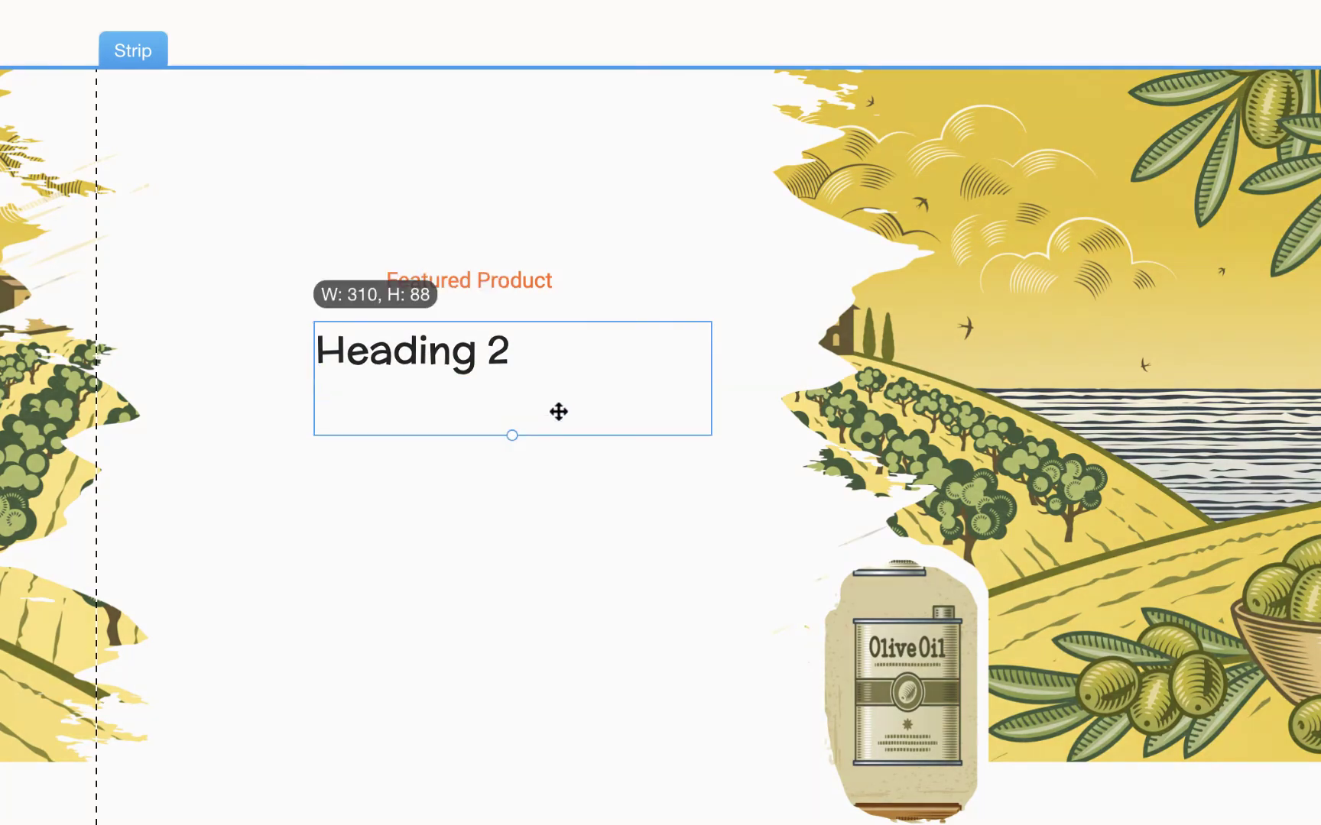
drag(711, 379, 857, 380)
drag(383, 350, 275, 350)
Copy the olive oil product title from the Figma mockup and replace the Heading 2 text with "Kosterina Farms Extra Virgin Olive Oil".
double_click(278, 350)
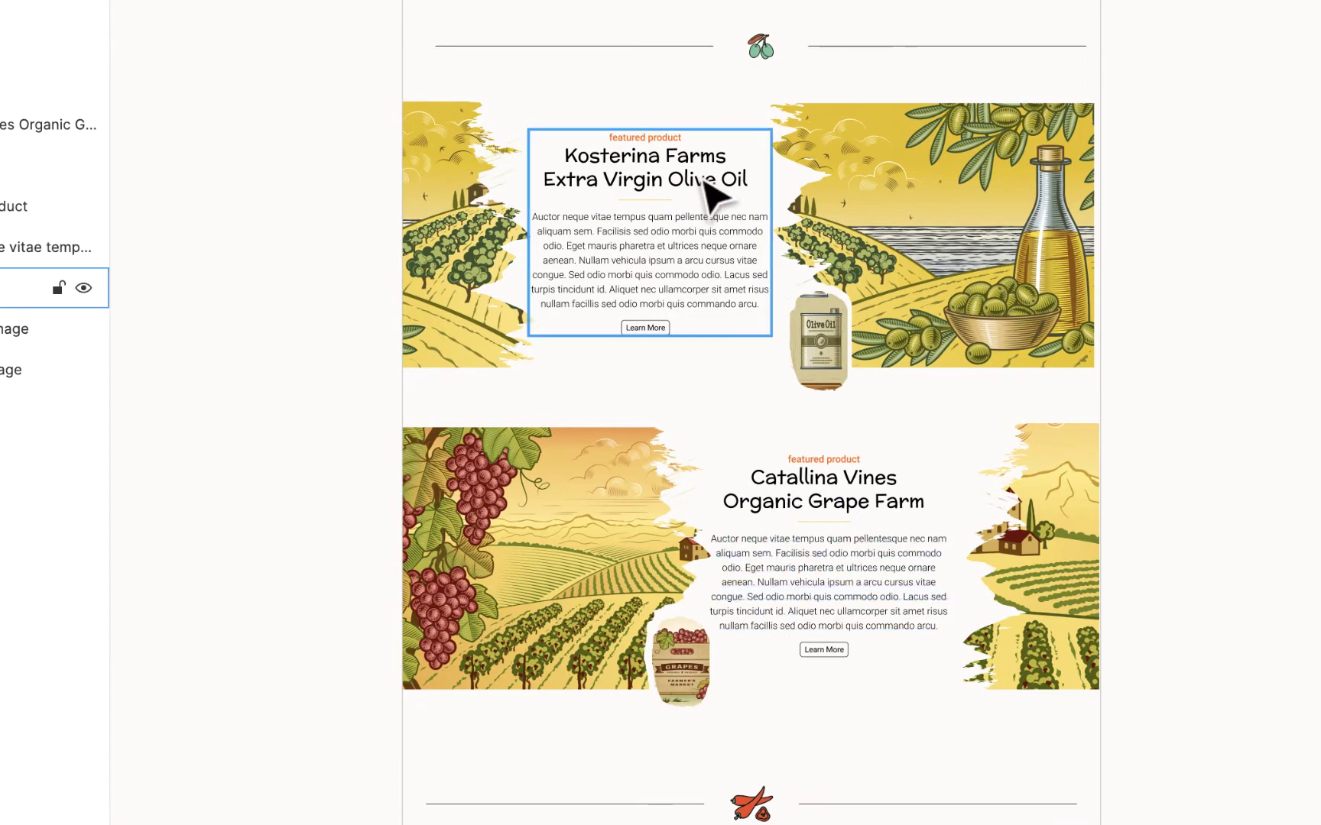
click(705, 183)
double_click(705, 177)
double_click(697, 169)
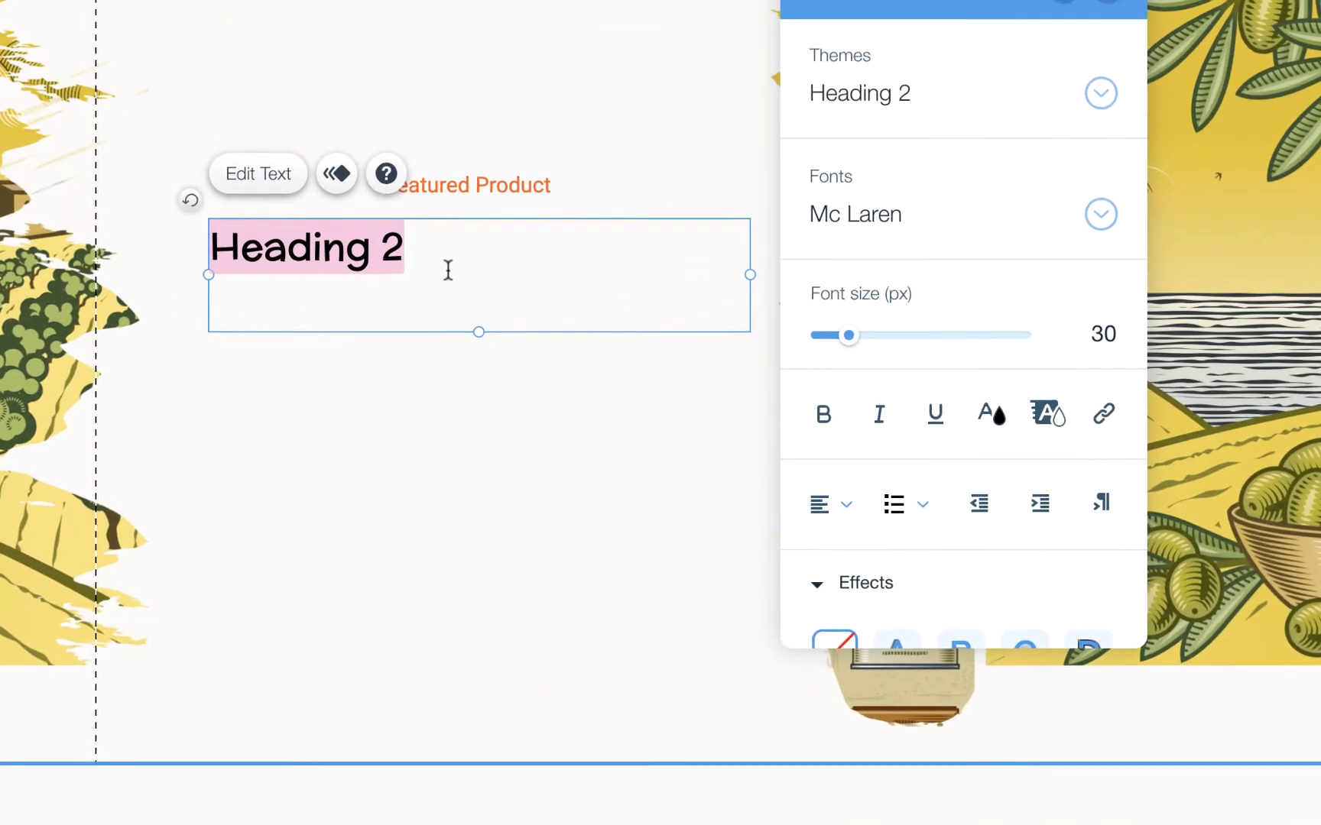
text(Kosterina Farms Extra Virgin Olive Oil)
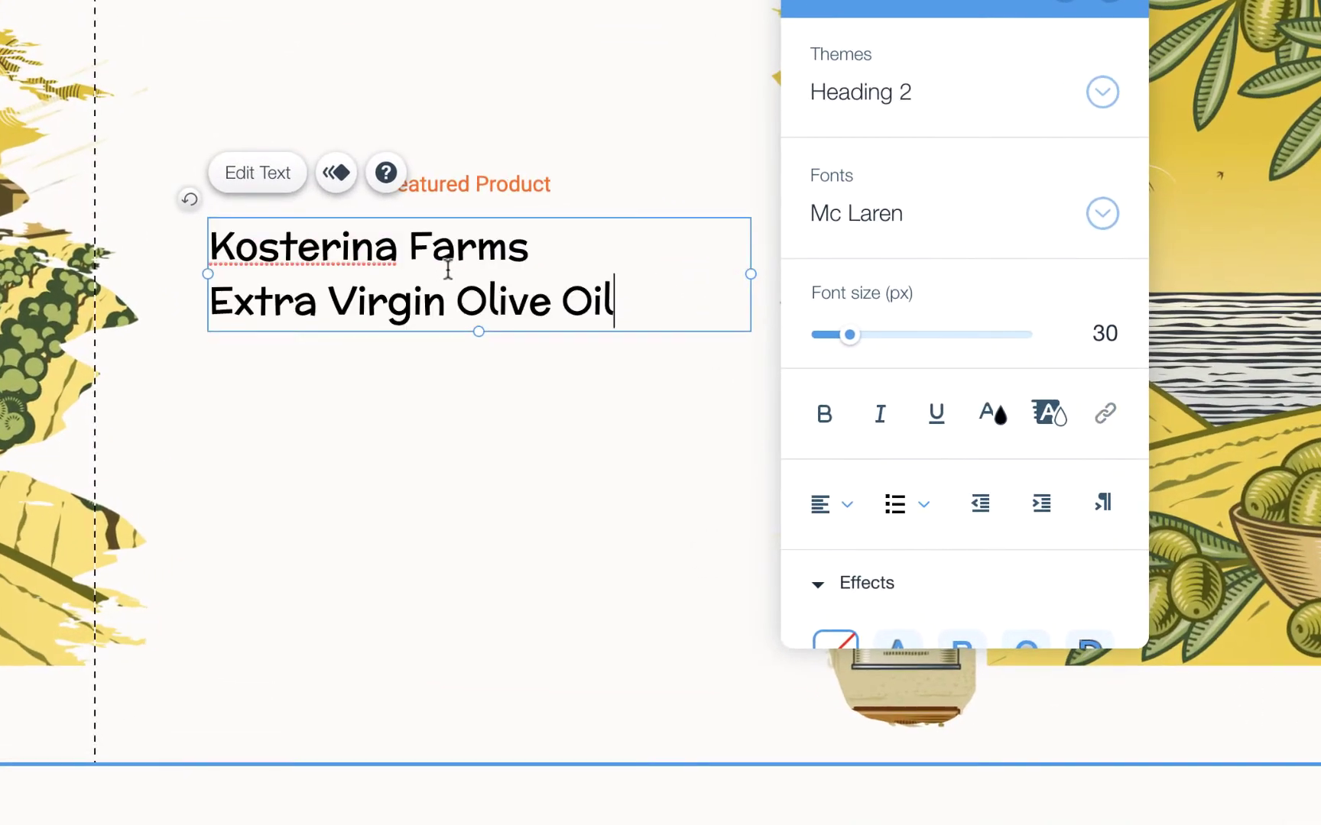
click(621, 356)
Center-align the product title and align it under "Featured Product" at X 80, Y 1655.
double_click(508, 288)
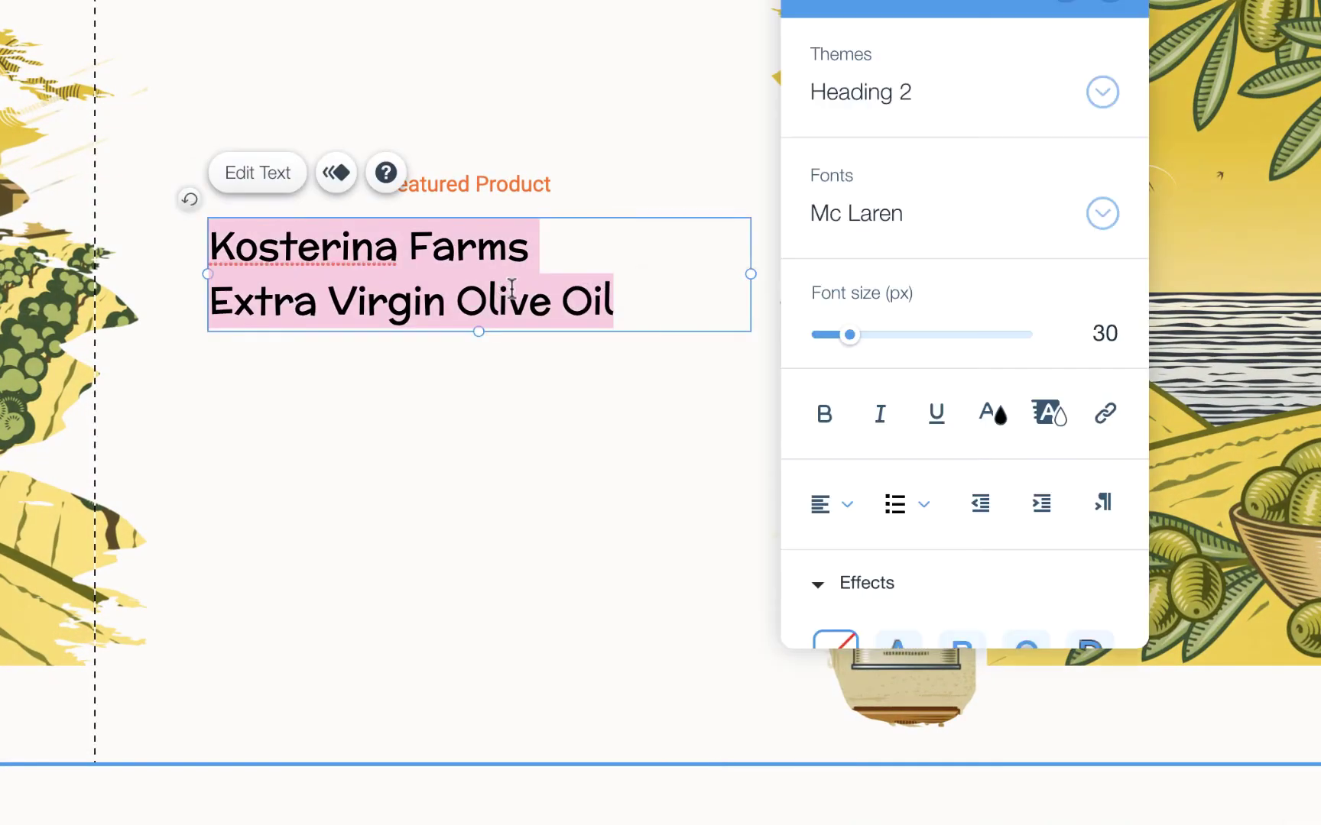
click(842, 505)
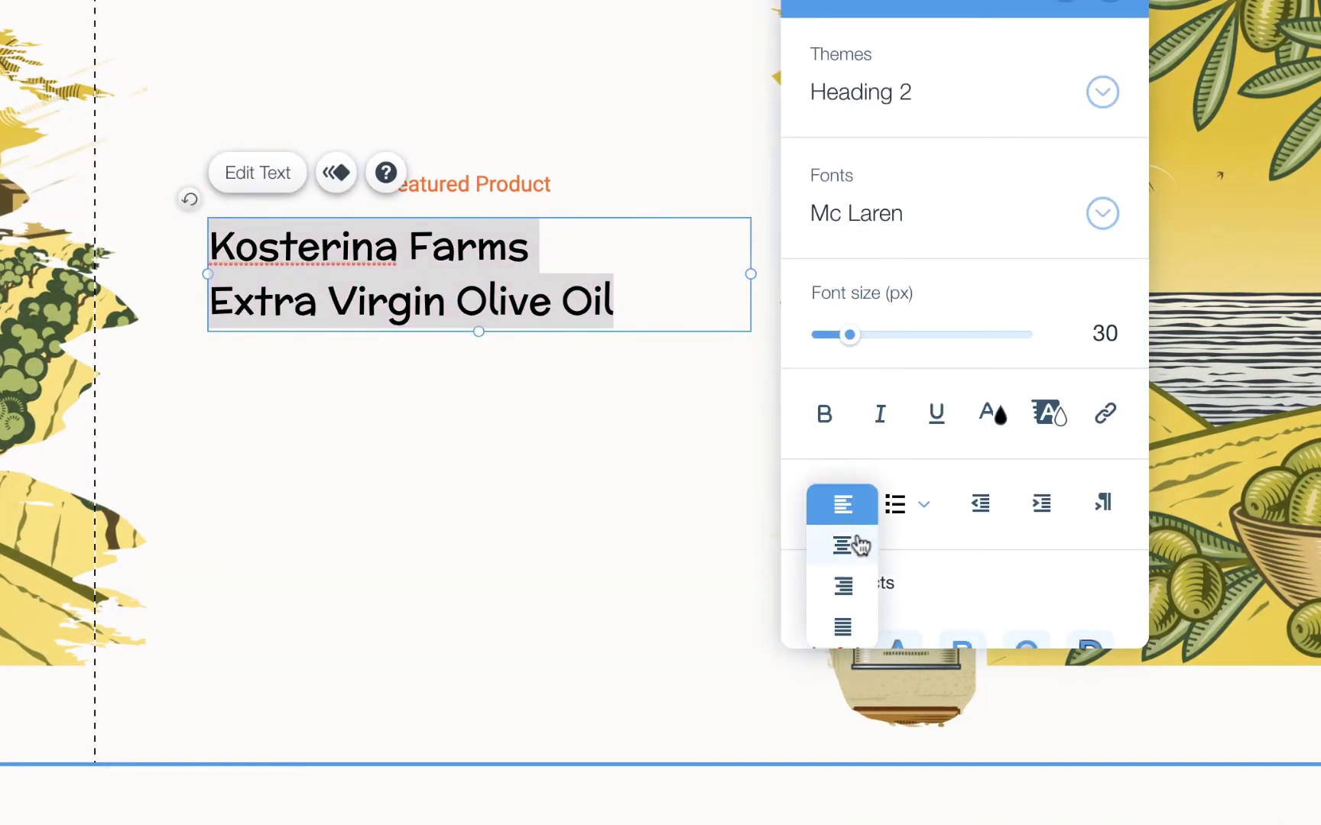
click(854, 544)
click(622, 389)
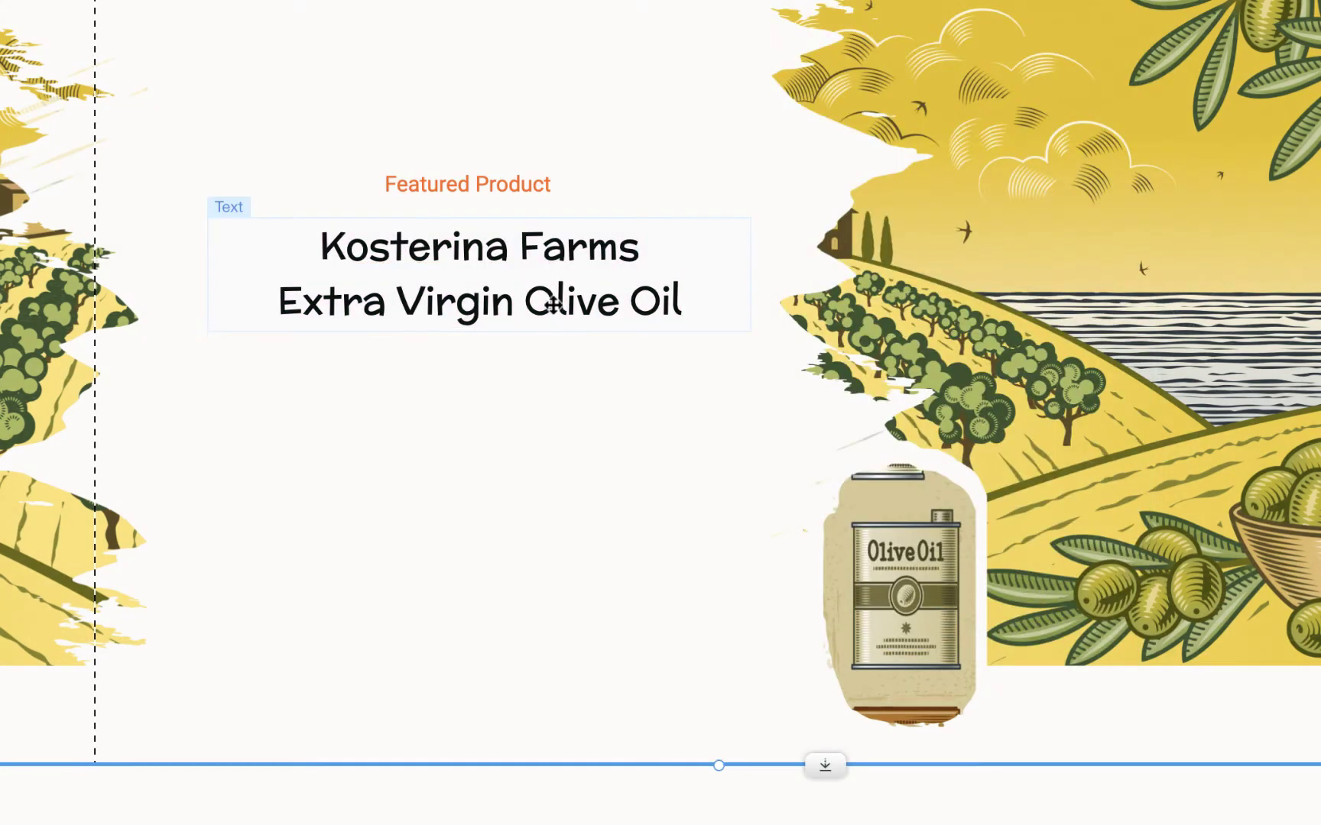
mouse_move(535, 301)
mouse_down()
mouse_move(491, 291)
mouse_move(544, 291)
mouse_up()
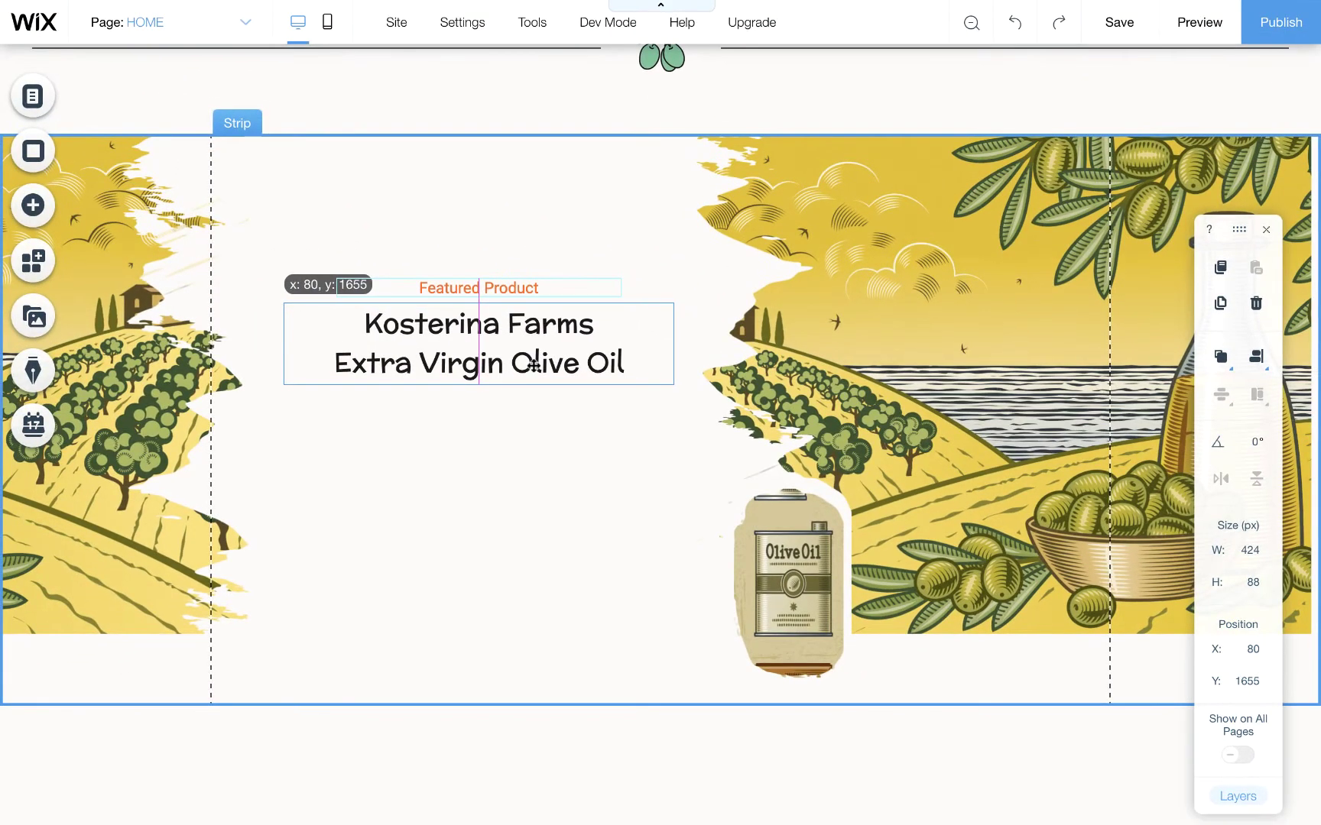
Add the thin black horizontal line from My Lines to the olive oil strip.
drag(534, 366, 534, 366)
click(698, 613)
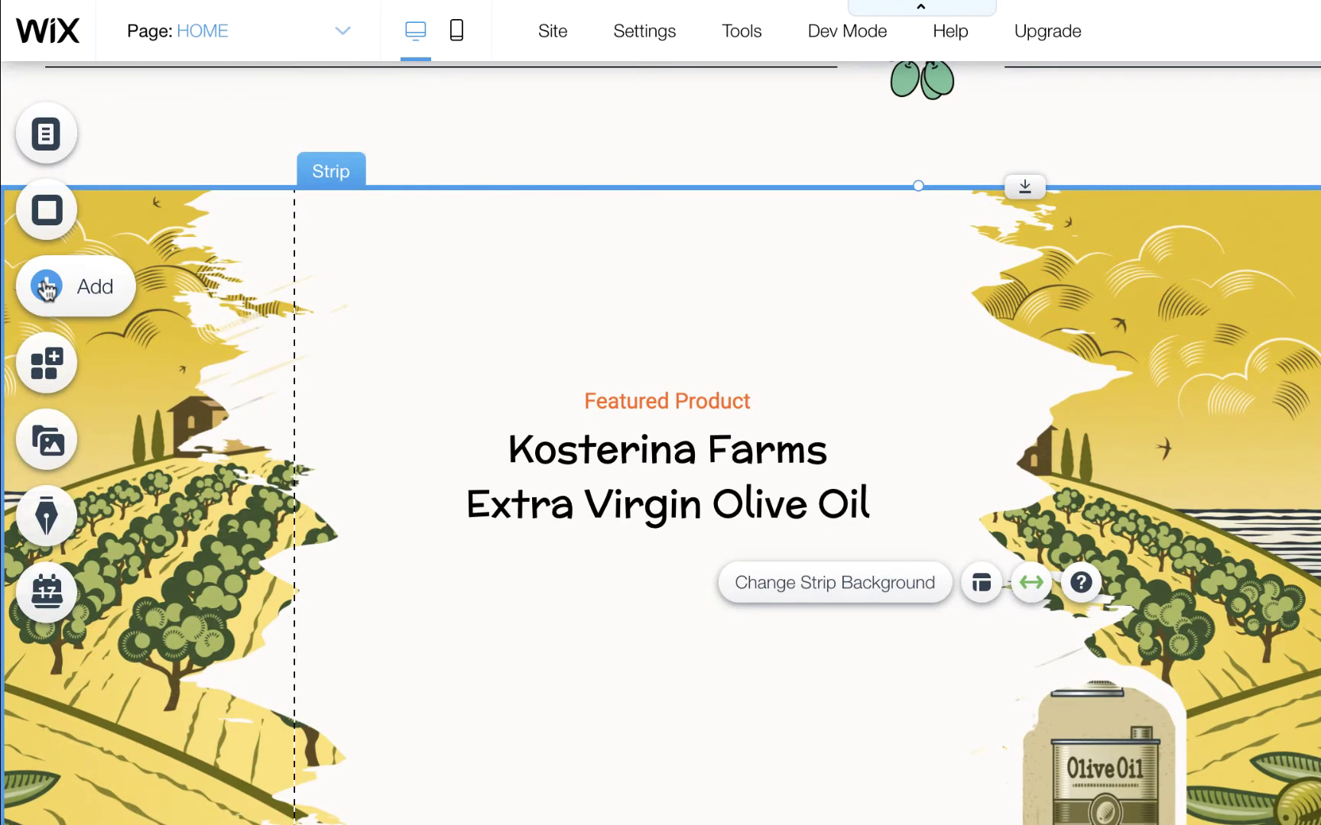
click(47, 287)
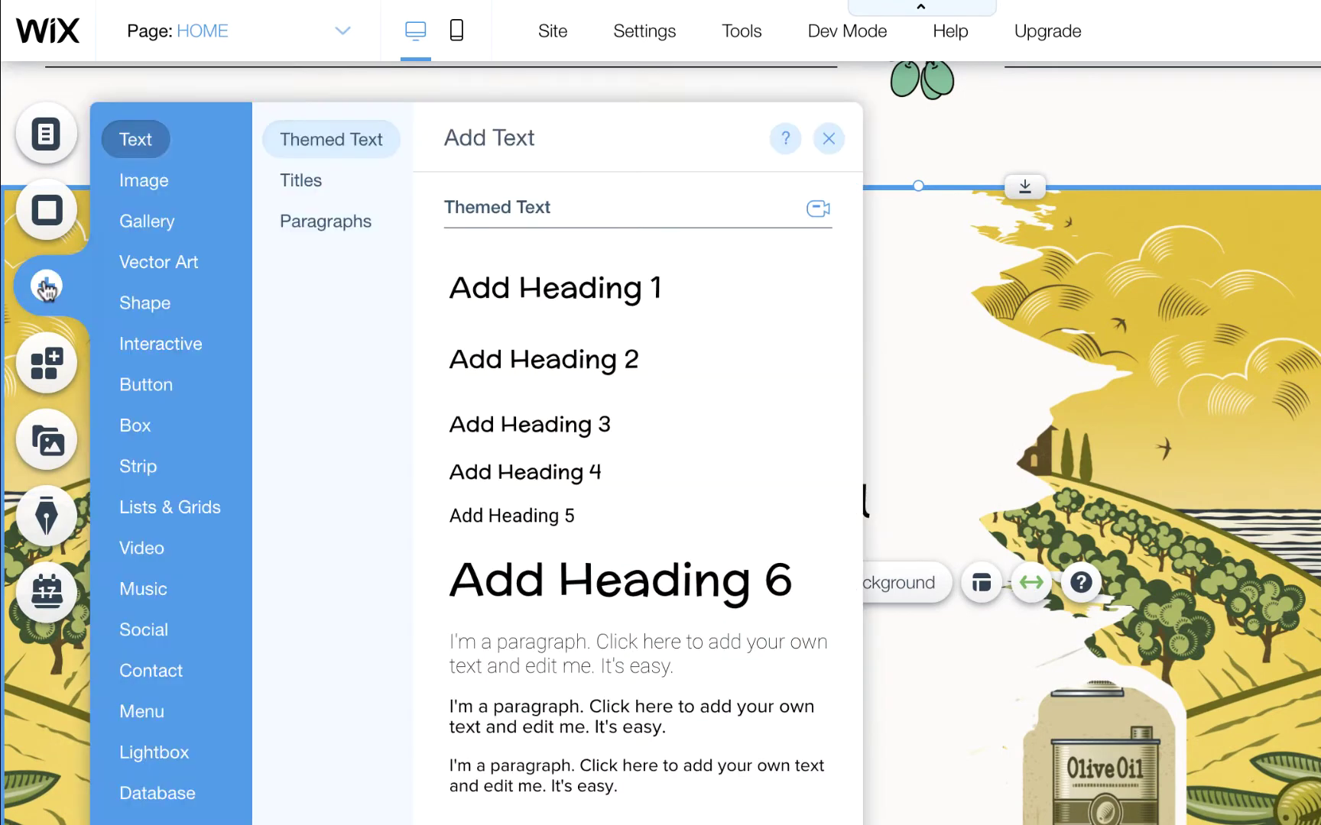
click(128, 302)
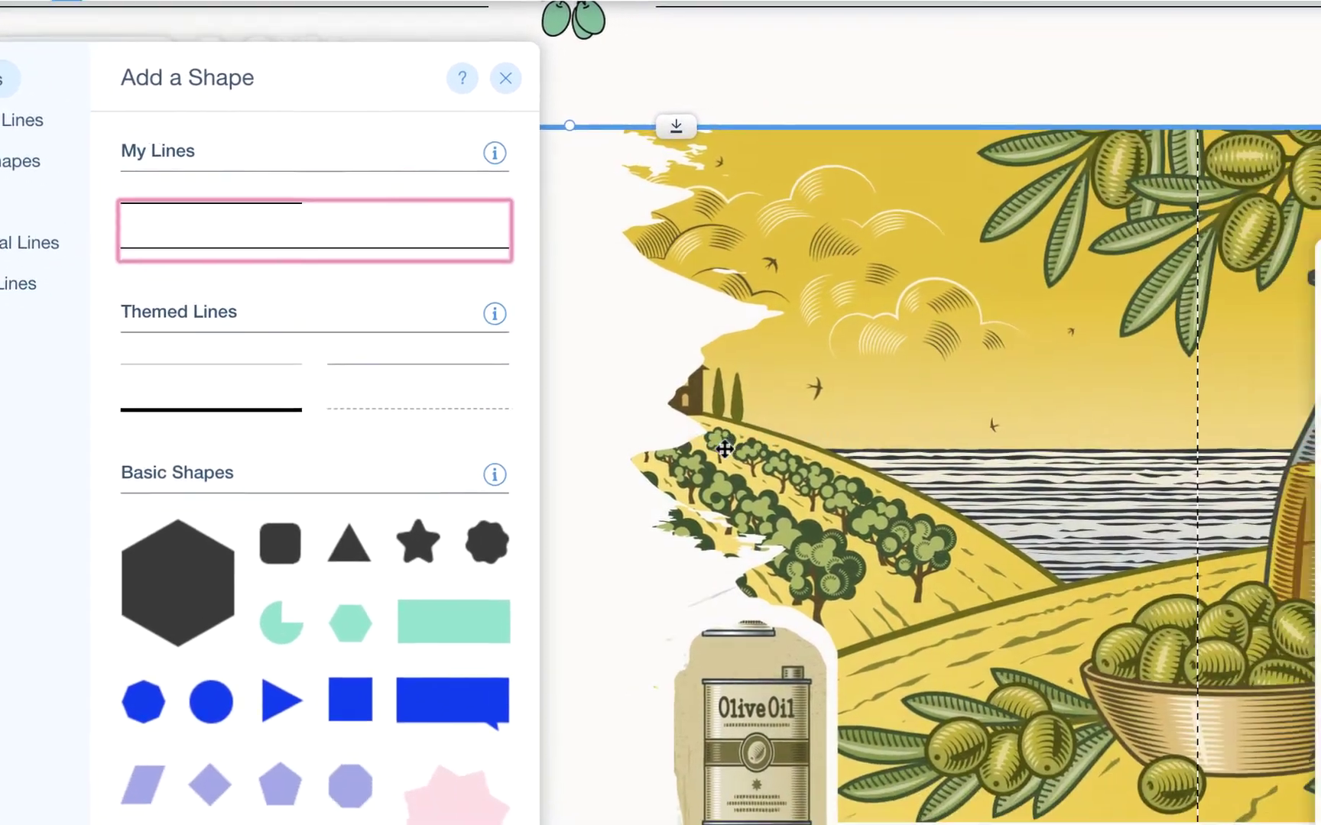
click(764, 307)
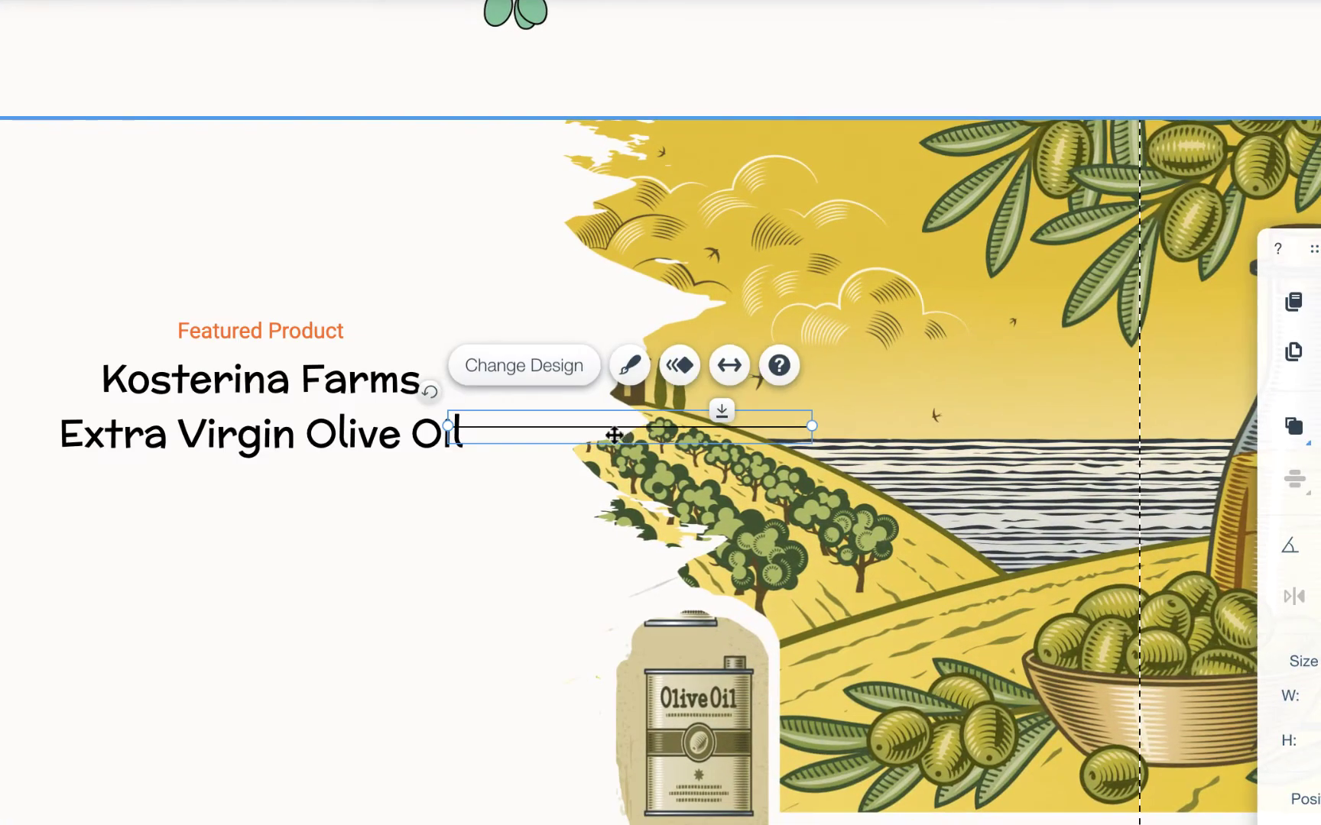
Set the line's width to 72 px and center it beneath the product title at X 256, Y 1762.
drag(614, 435, 457, 410)
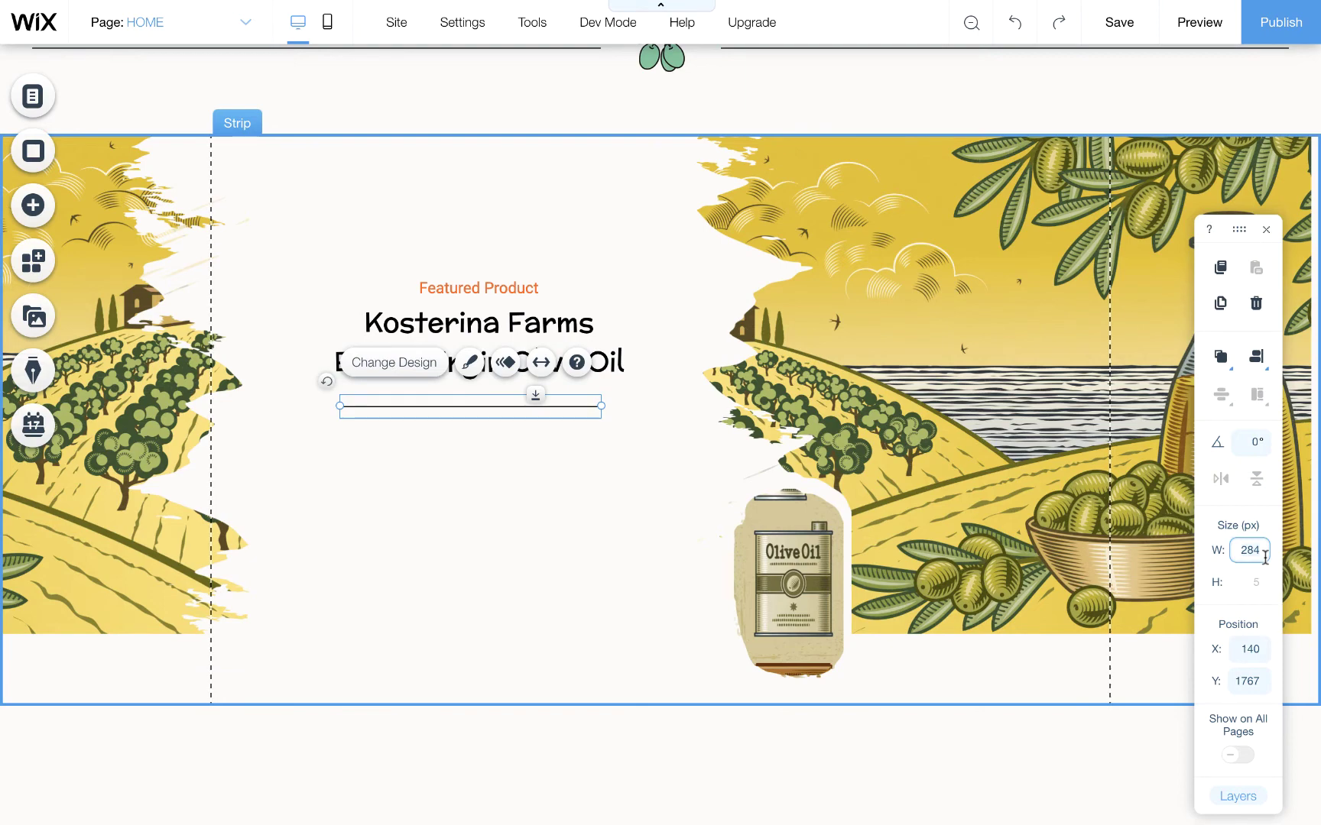
key(Return)
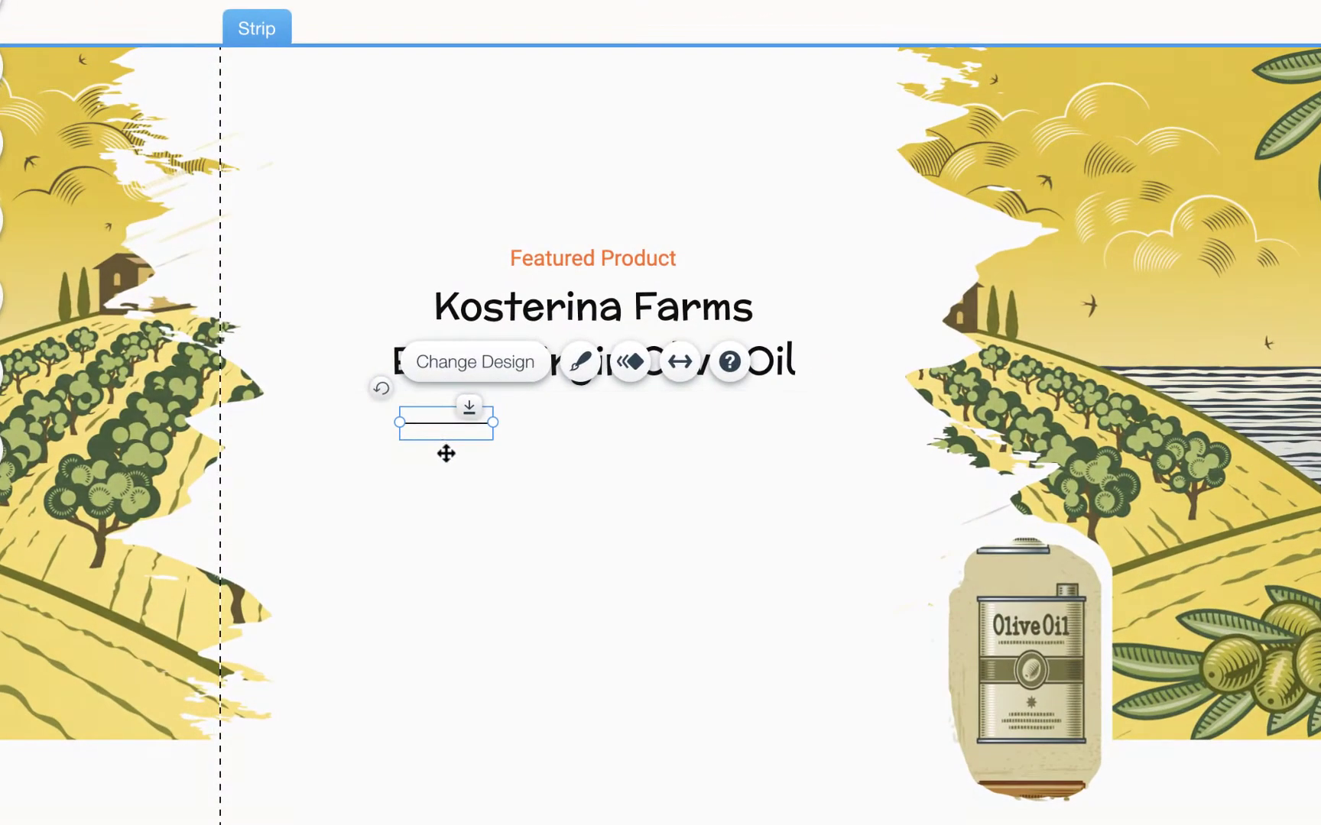
drag(454, 424, 588, 419)
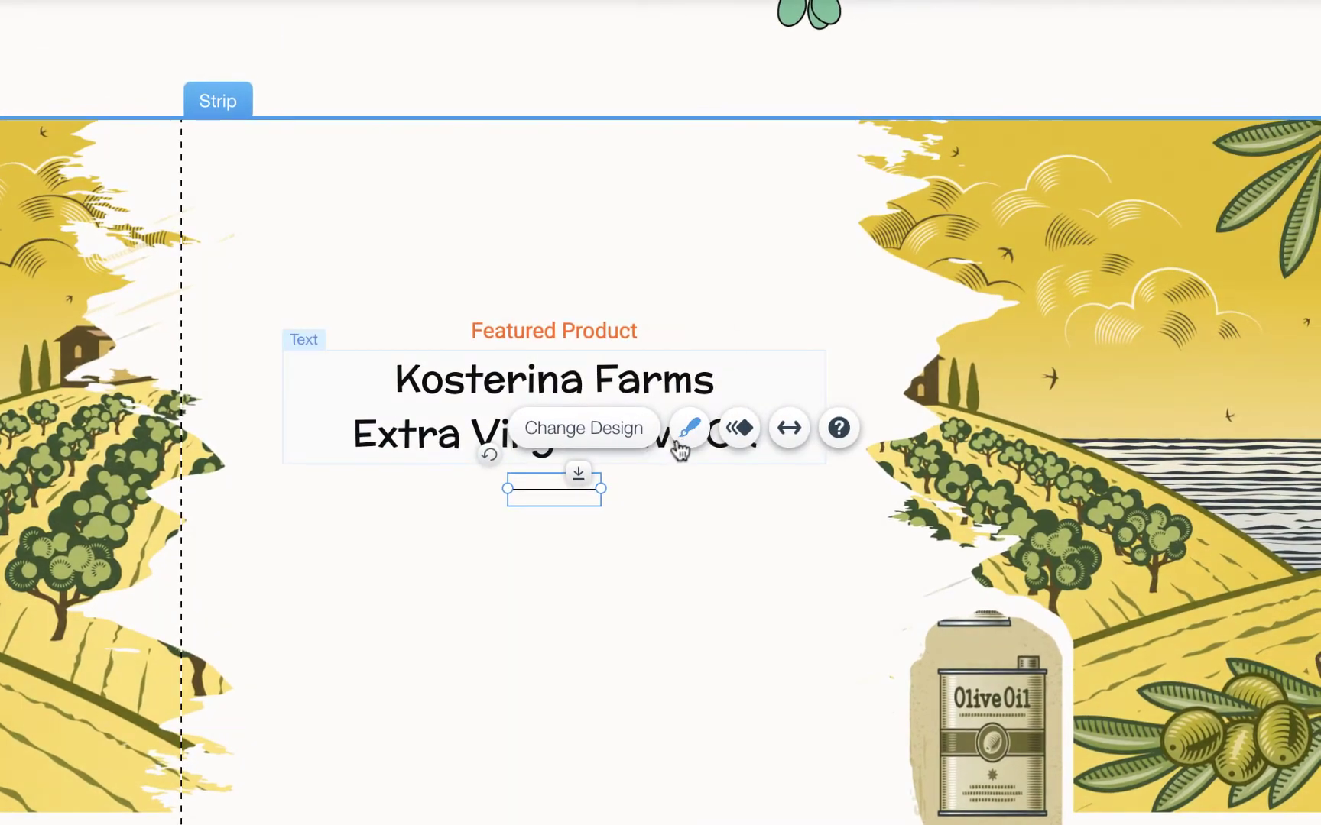
Customize the line under the product title with the yellow from My Colors and a line width of 2 px.
click(684, 442)
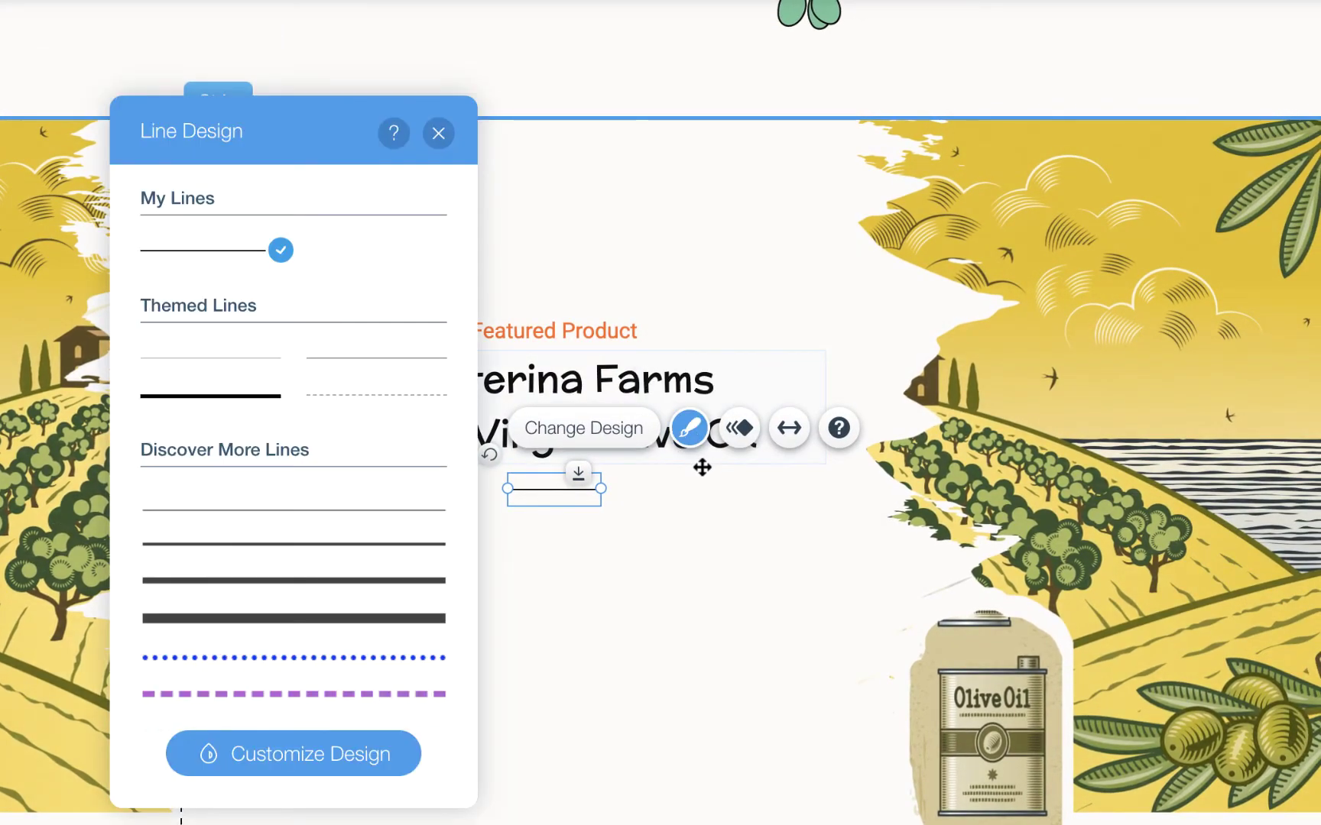
click(272, 759)
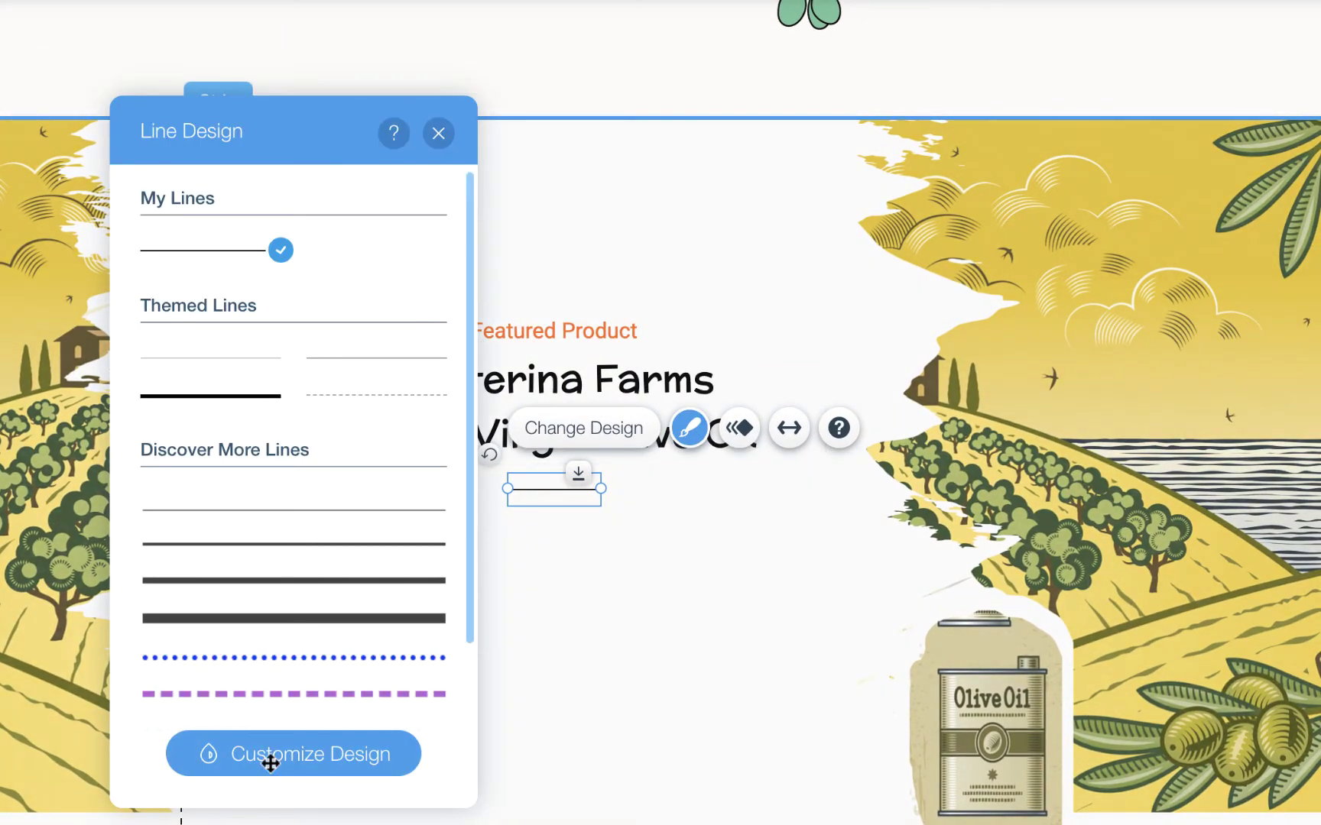
click(427, 440)
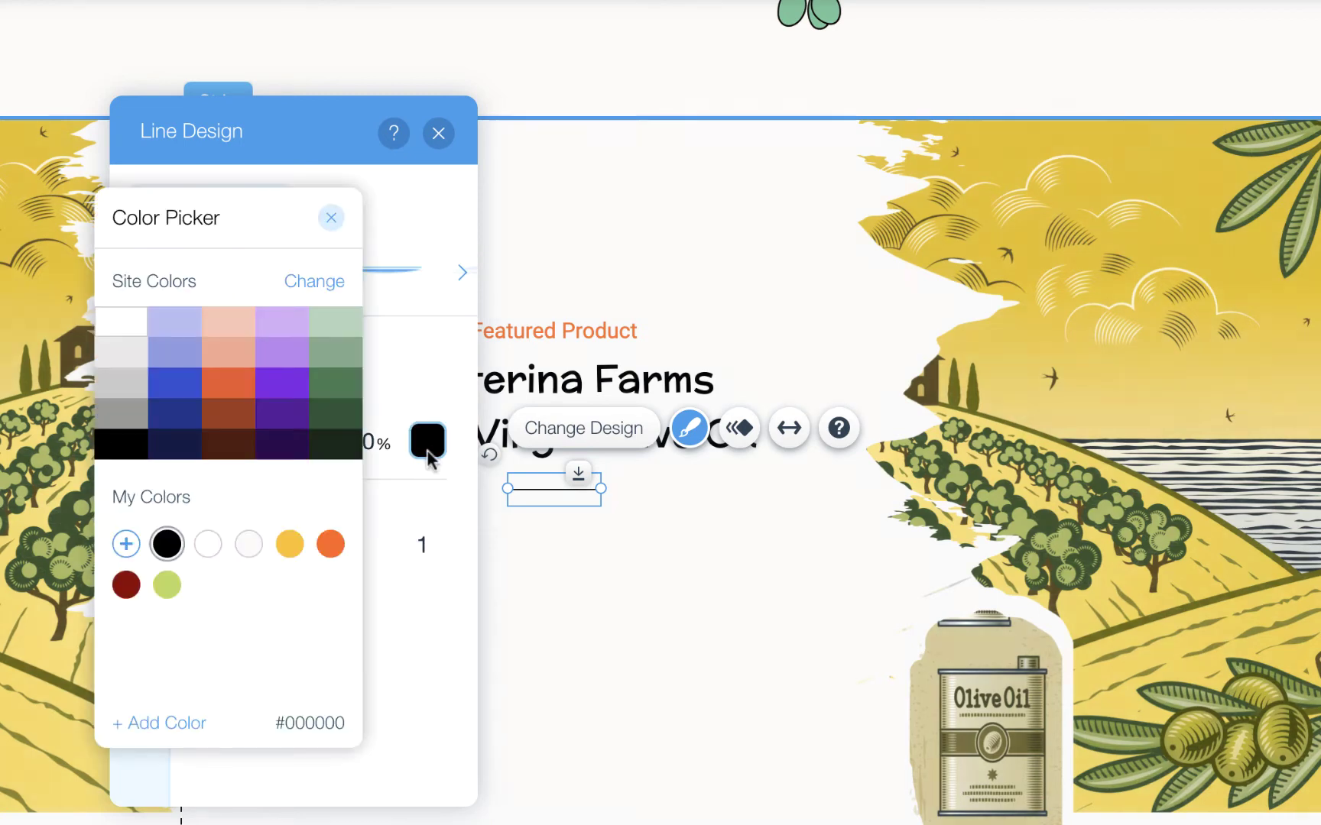
click(297, 562)
click(330, 219)
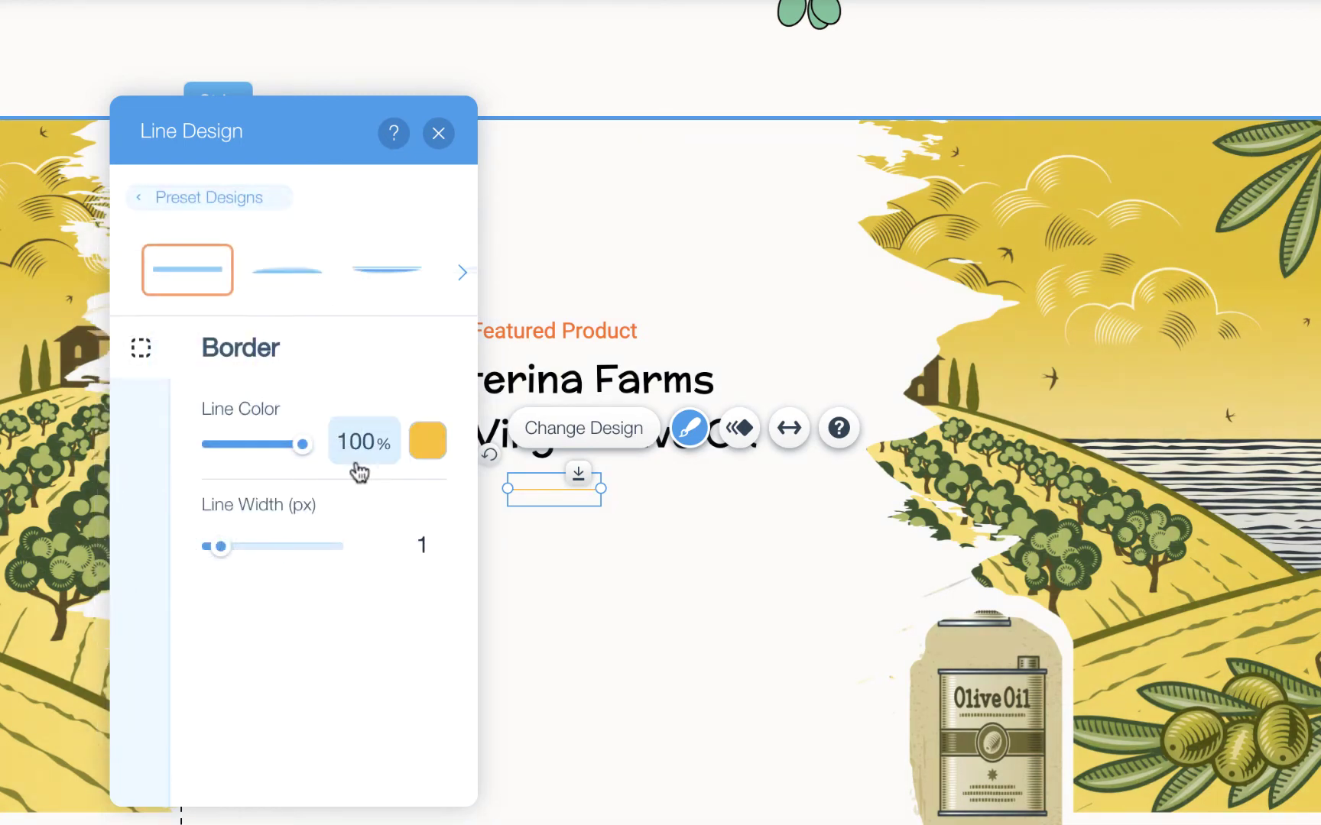
click(436, 548)
text(2)
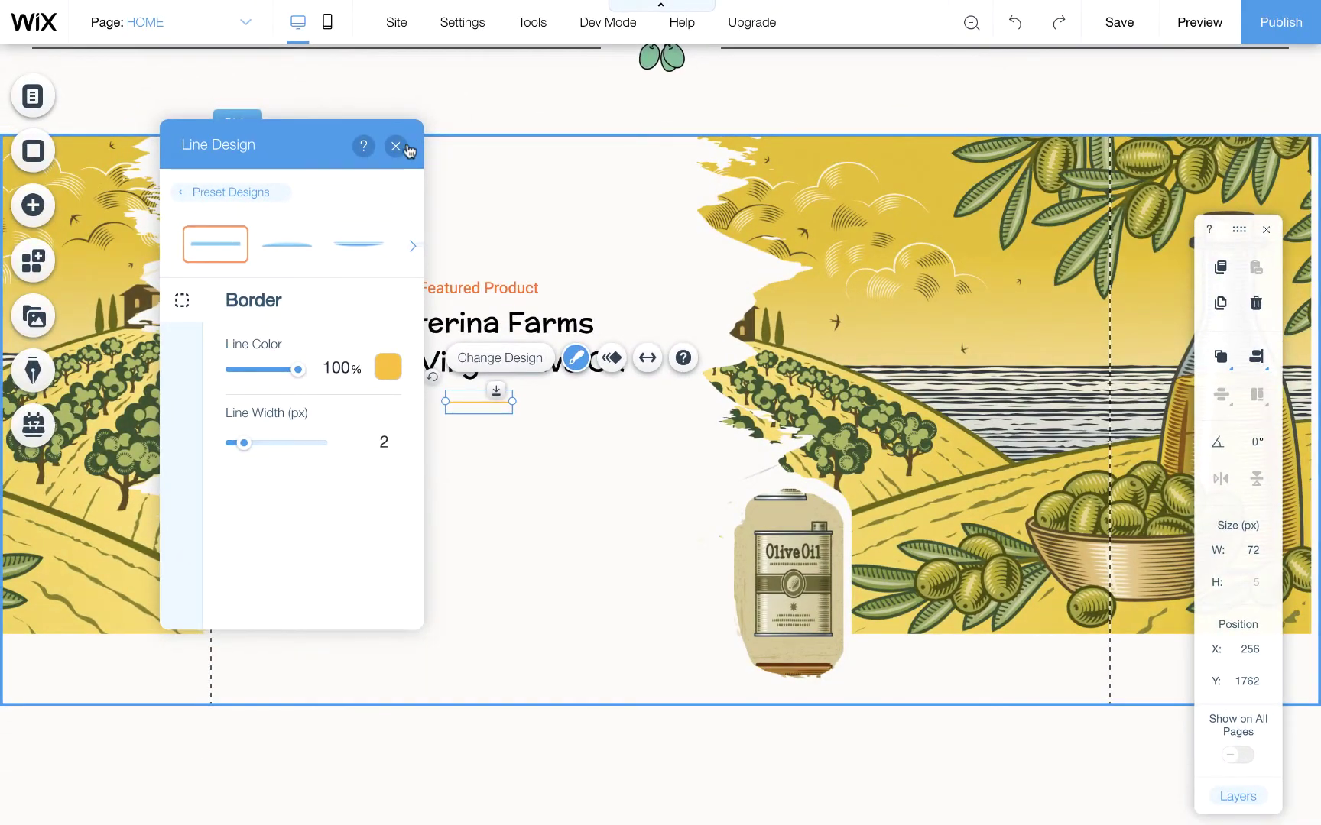
click(396, 146)
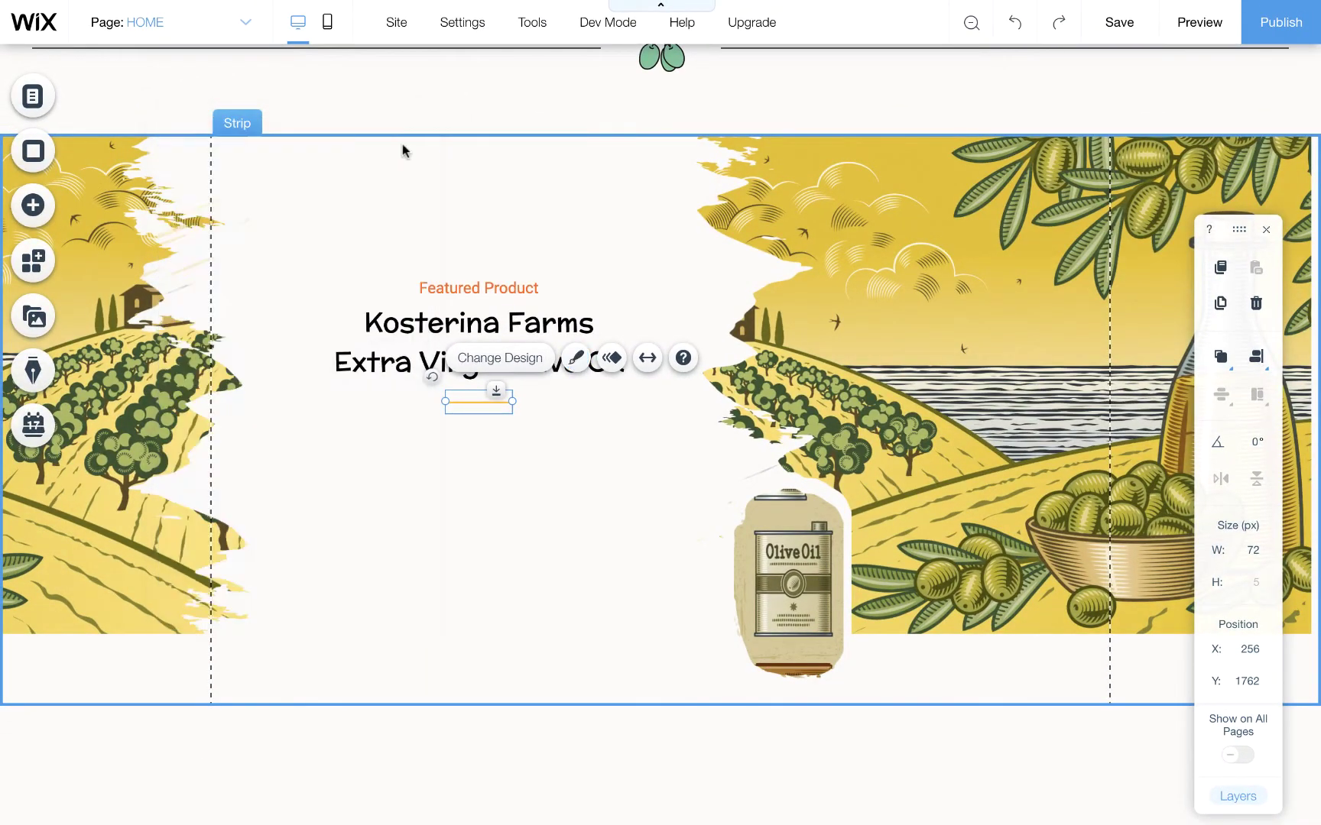
click(643, 492)
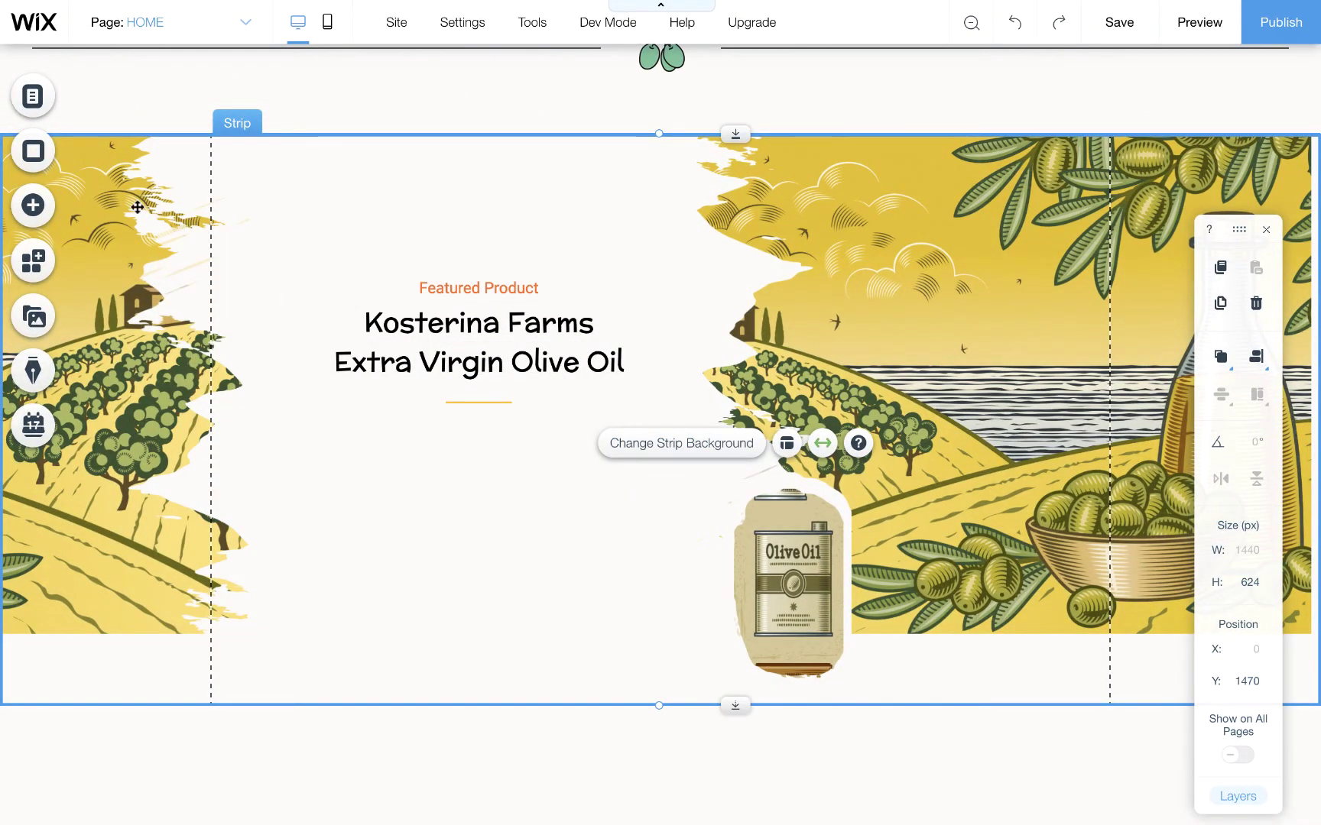
Add a Paragraph 1 text below the yellow line, sized 486 by 196 px and placed at X 49, Y 1793.
click(31, 206)
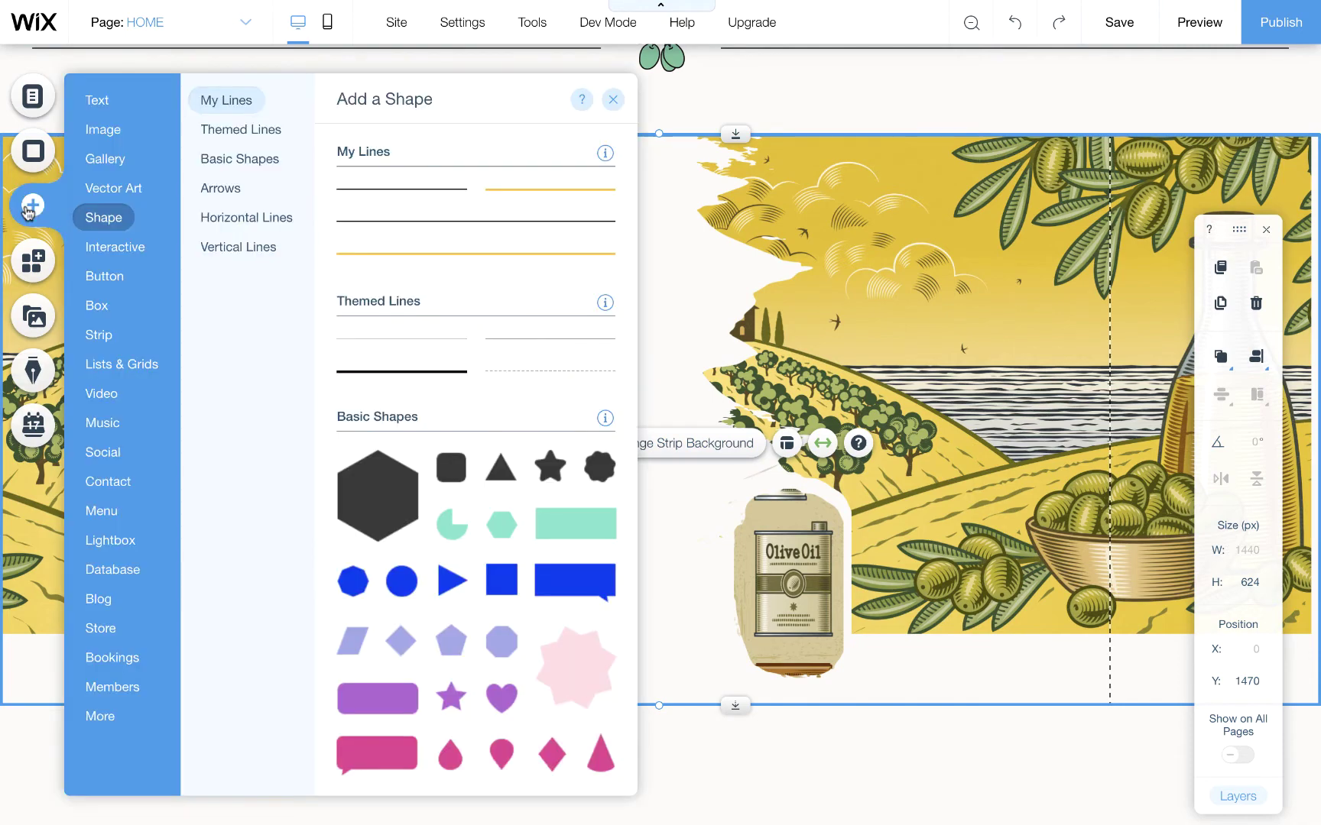
click(86, 100)
drag(409, 479, 706, 520)
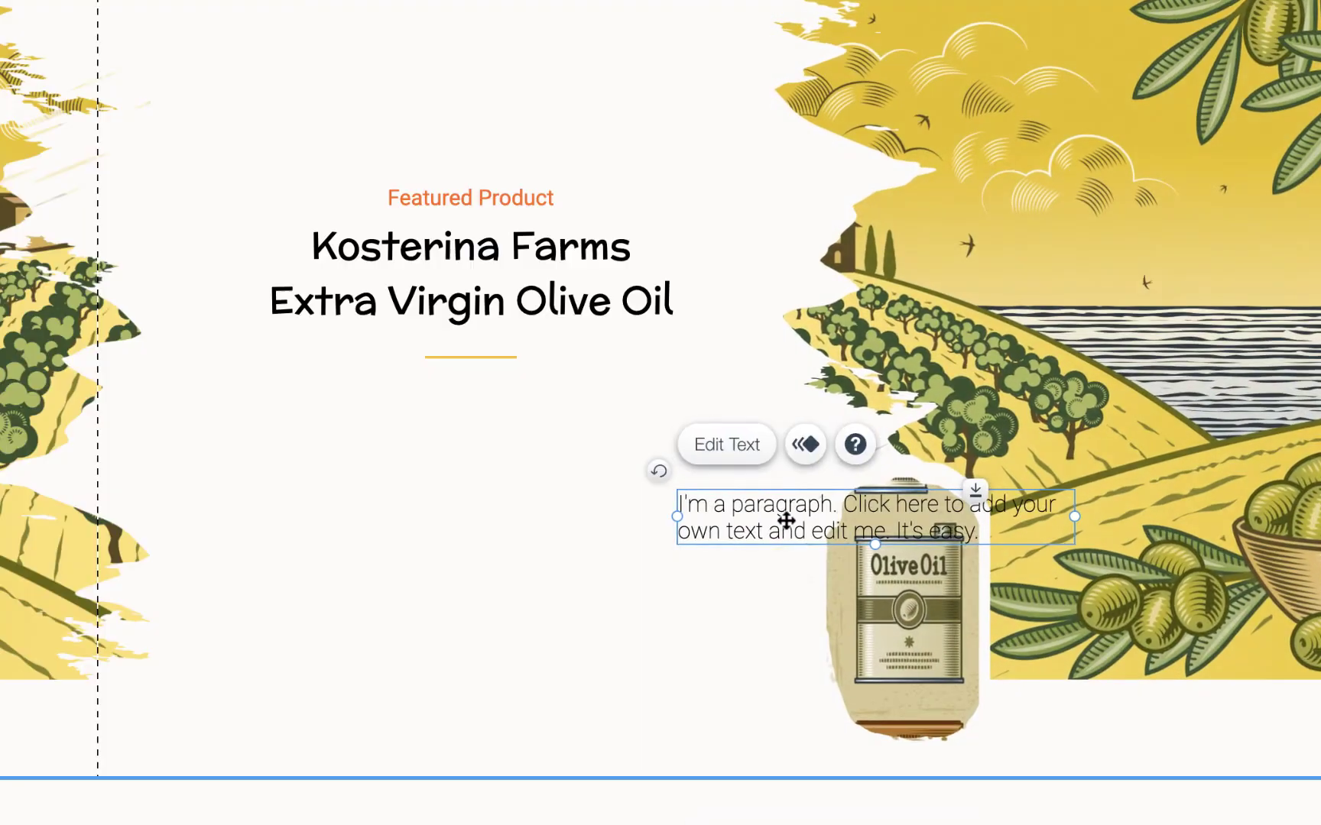
drag(786, 520, 402, 448)
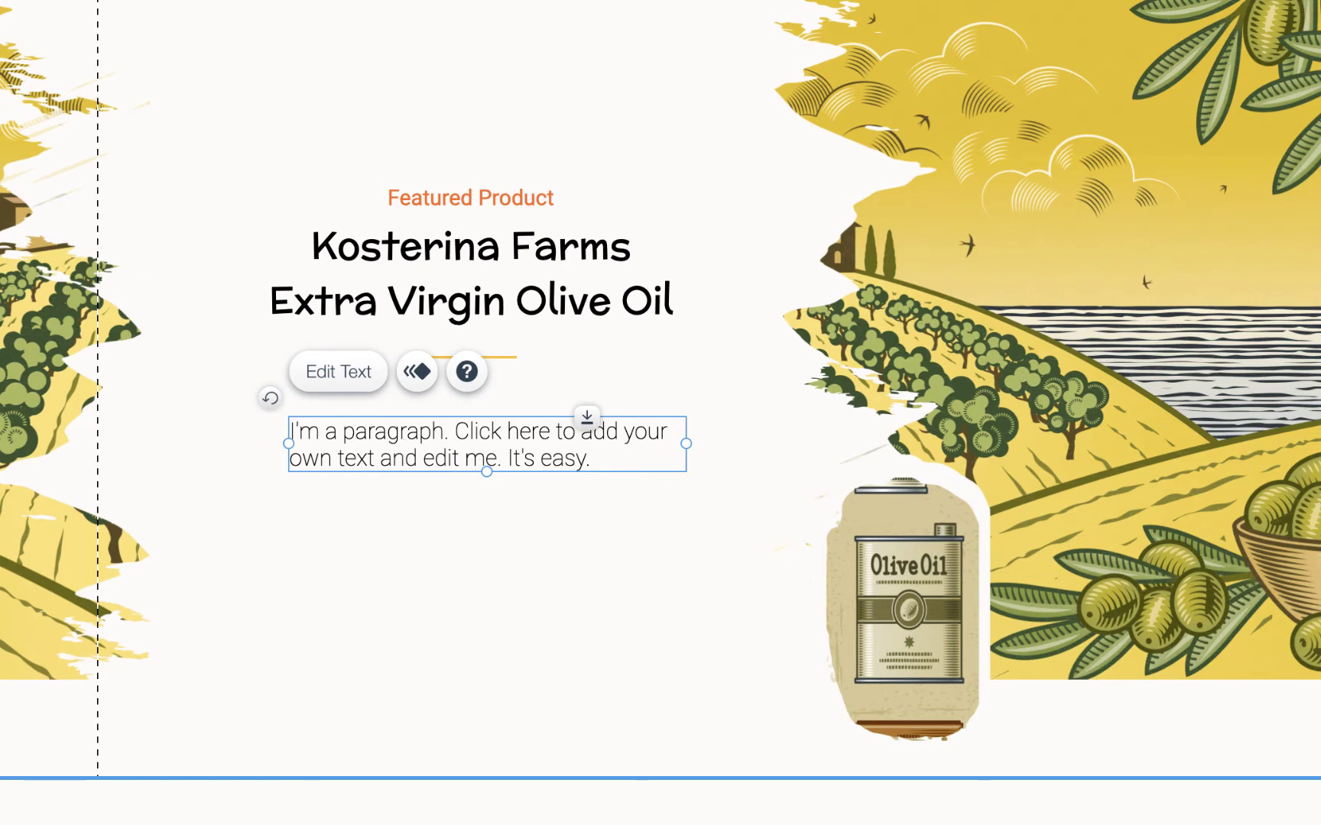
drag(685, 444, 911, 443)
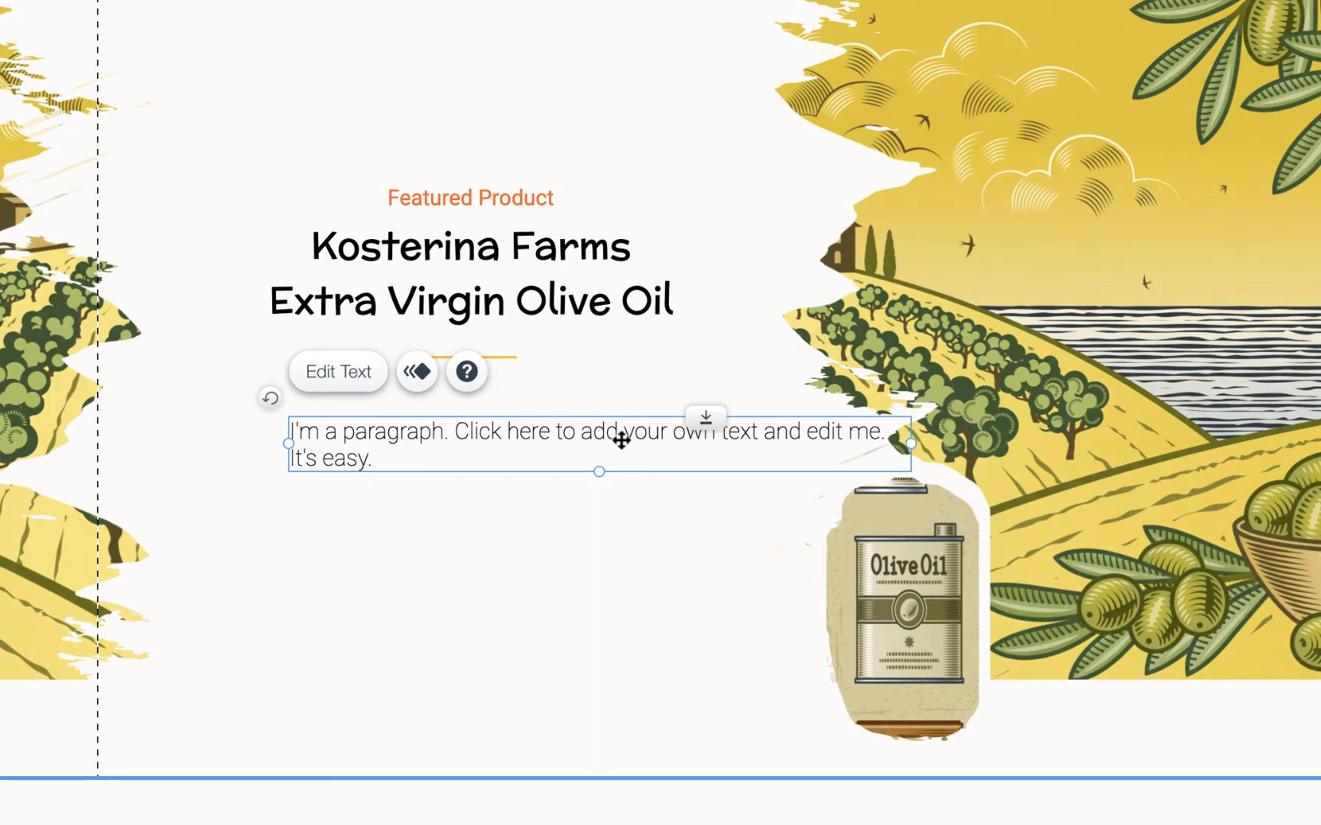
drag(620, 440, 469, 609)
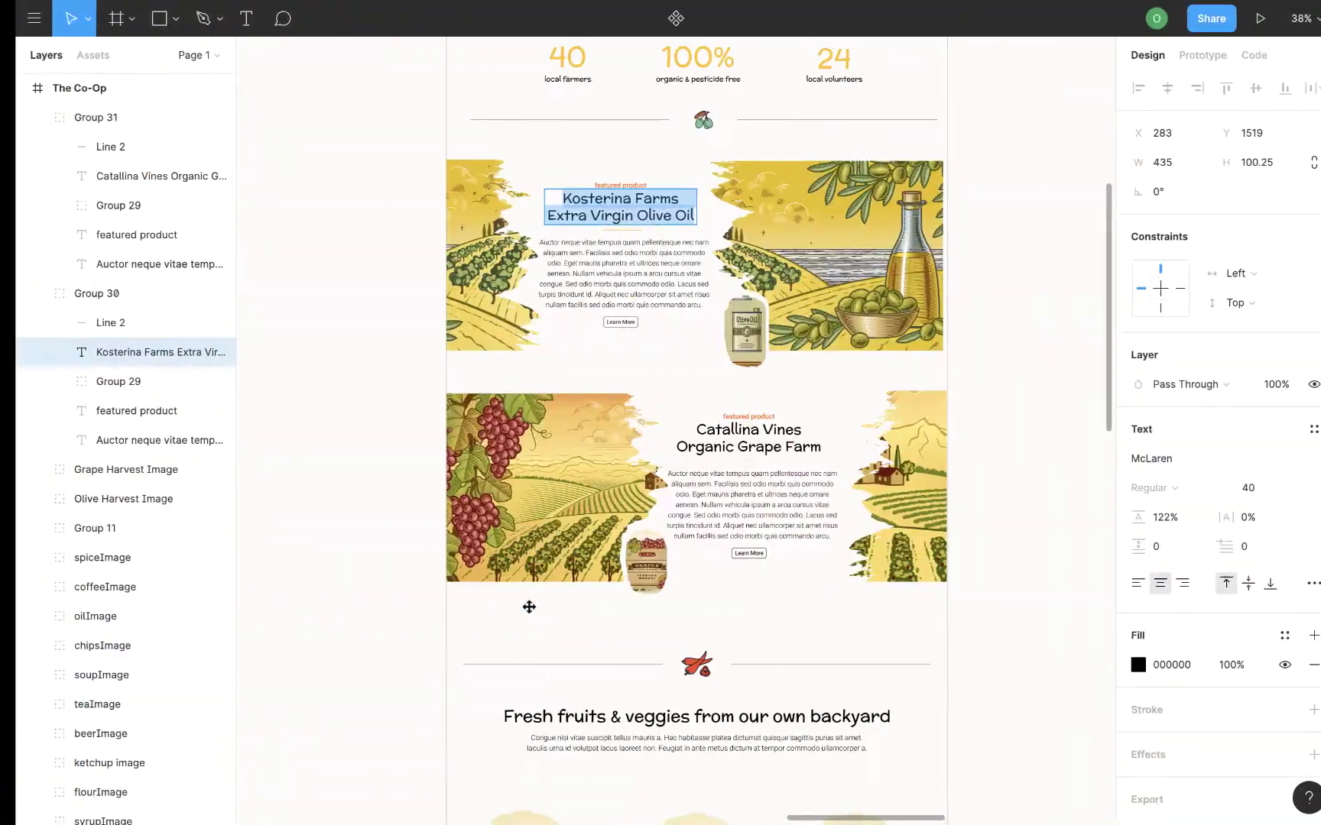
Copy the olive oil description from the Figma mockup and replace the placeholder paragraph in Wix with it.
click(642, 294)
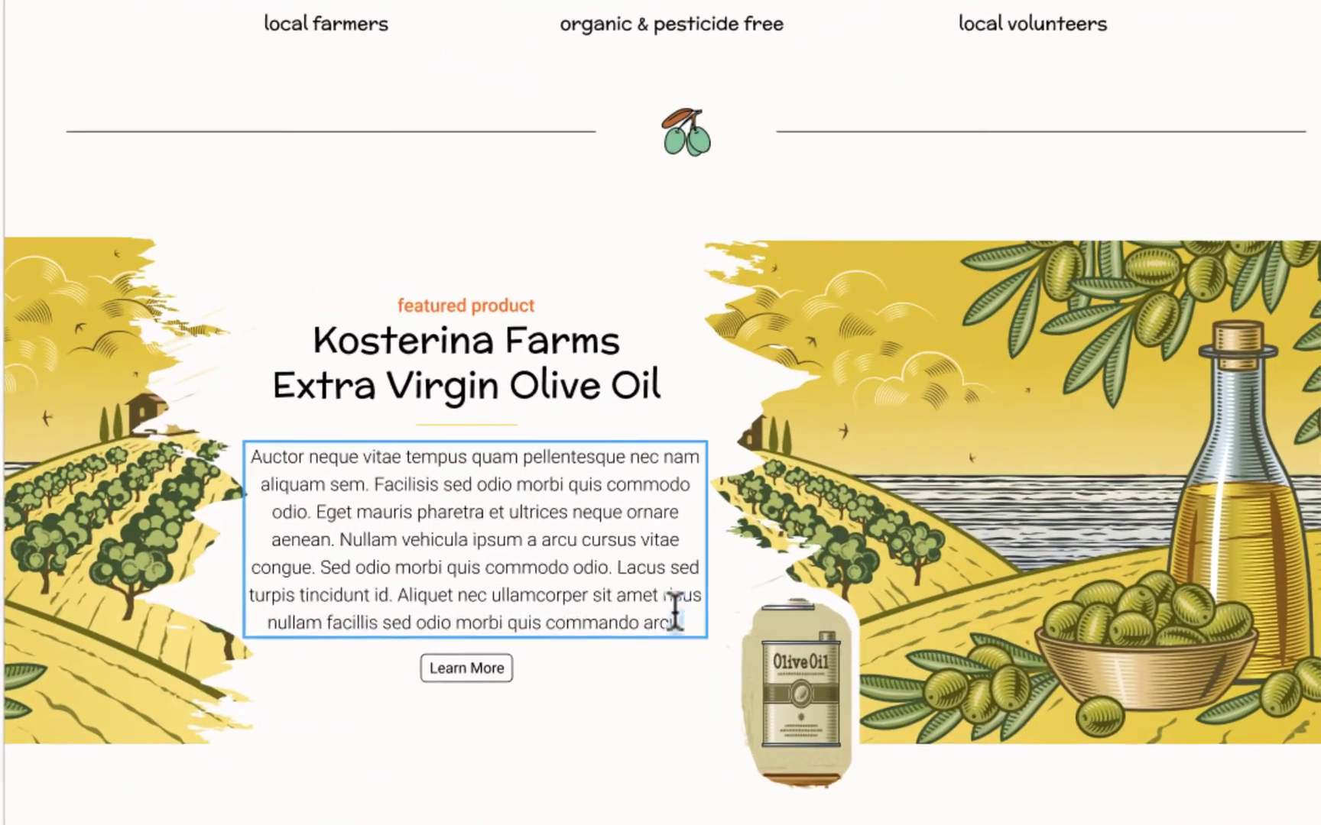
drag(674, 532, 331, 373)
key(super+c)
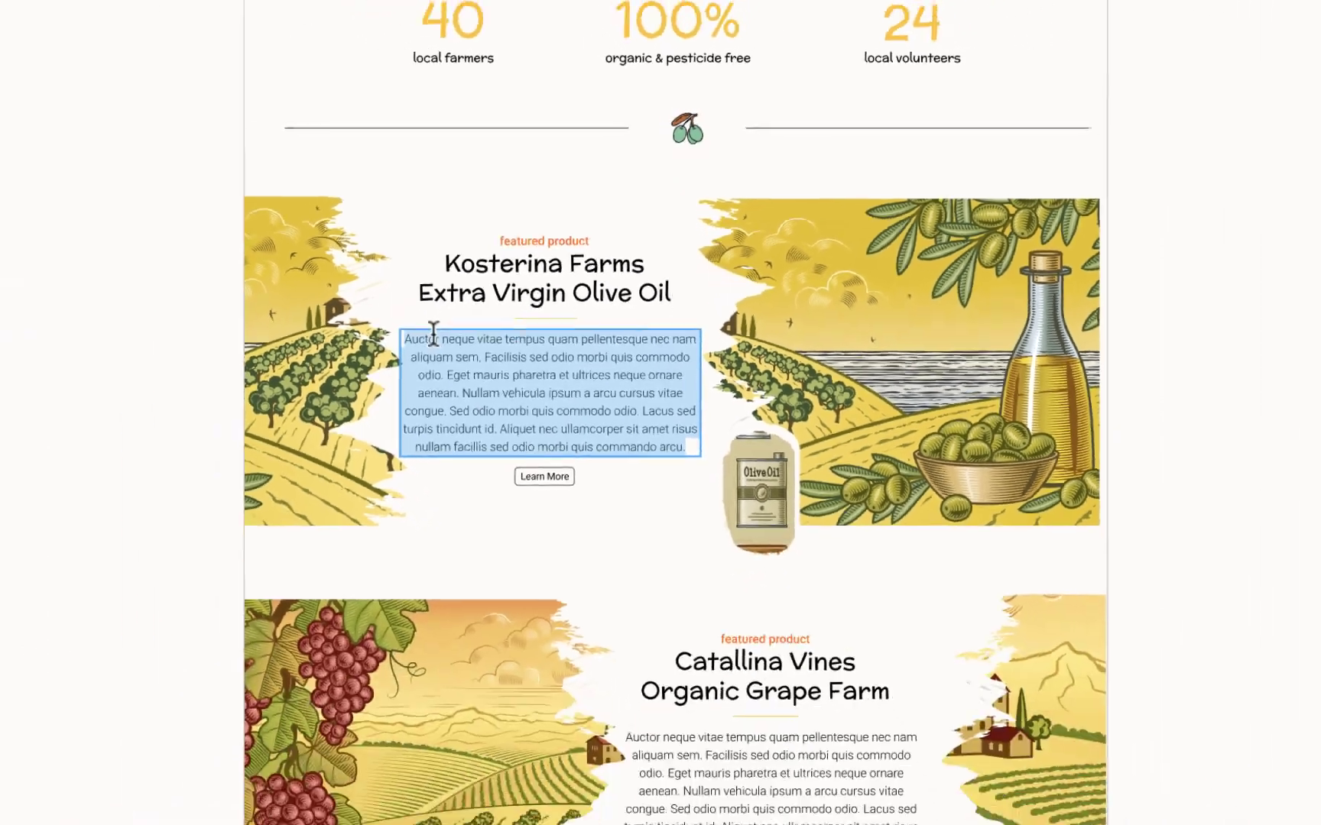
key(Escape)
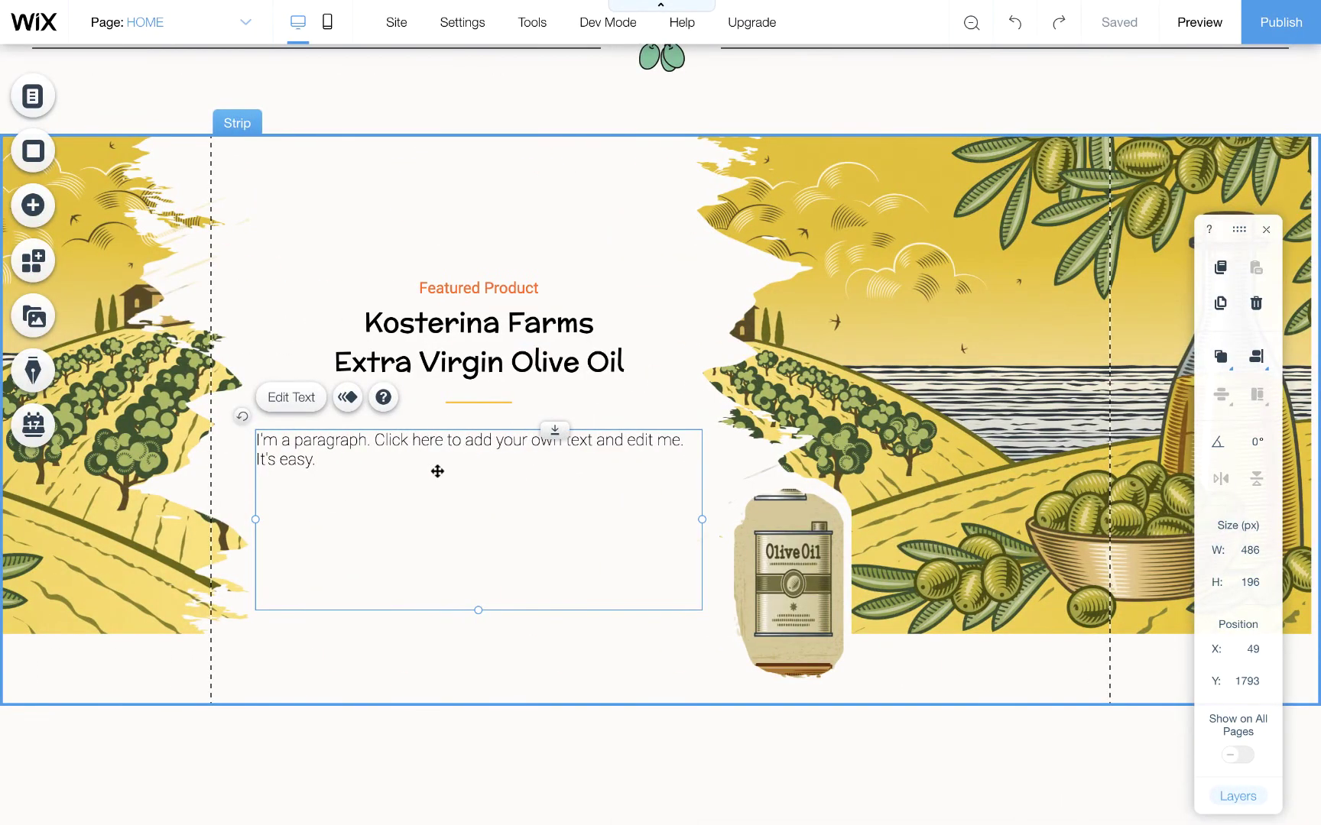
double_click(437, 471)
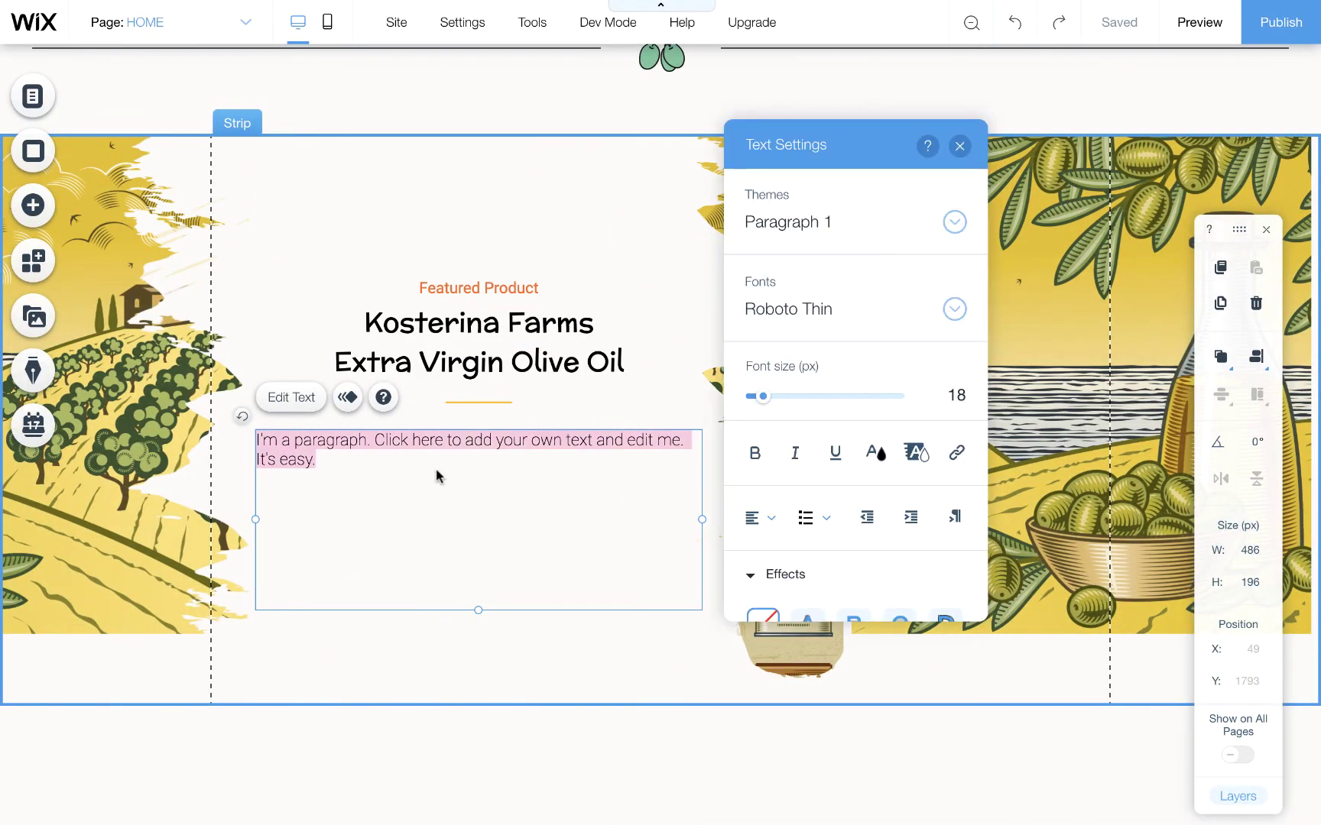
key(super+v)
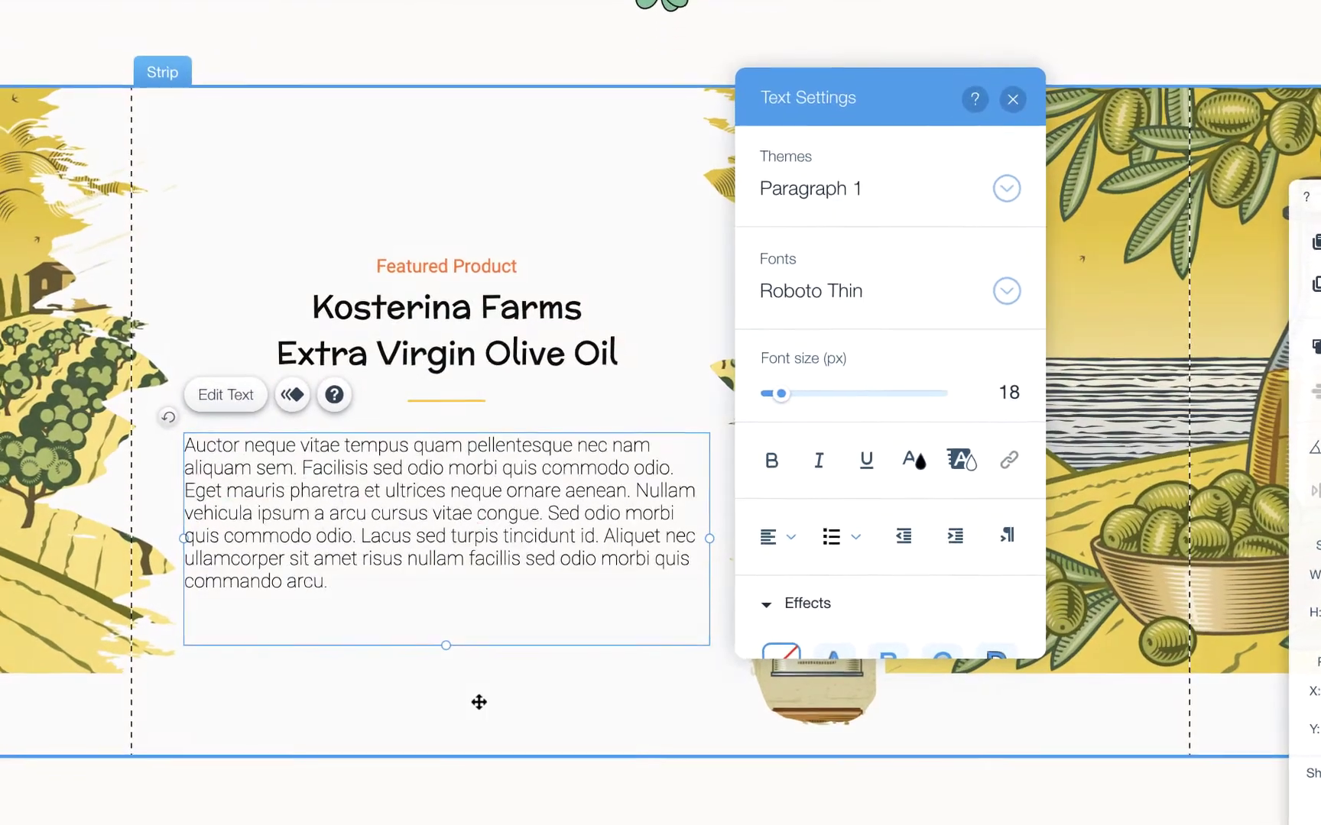
click(478, 701)
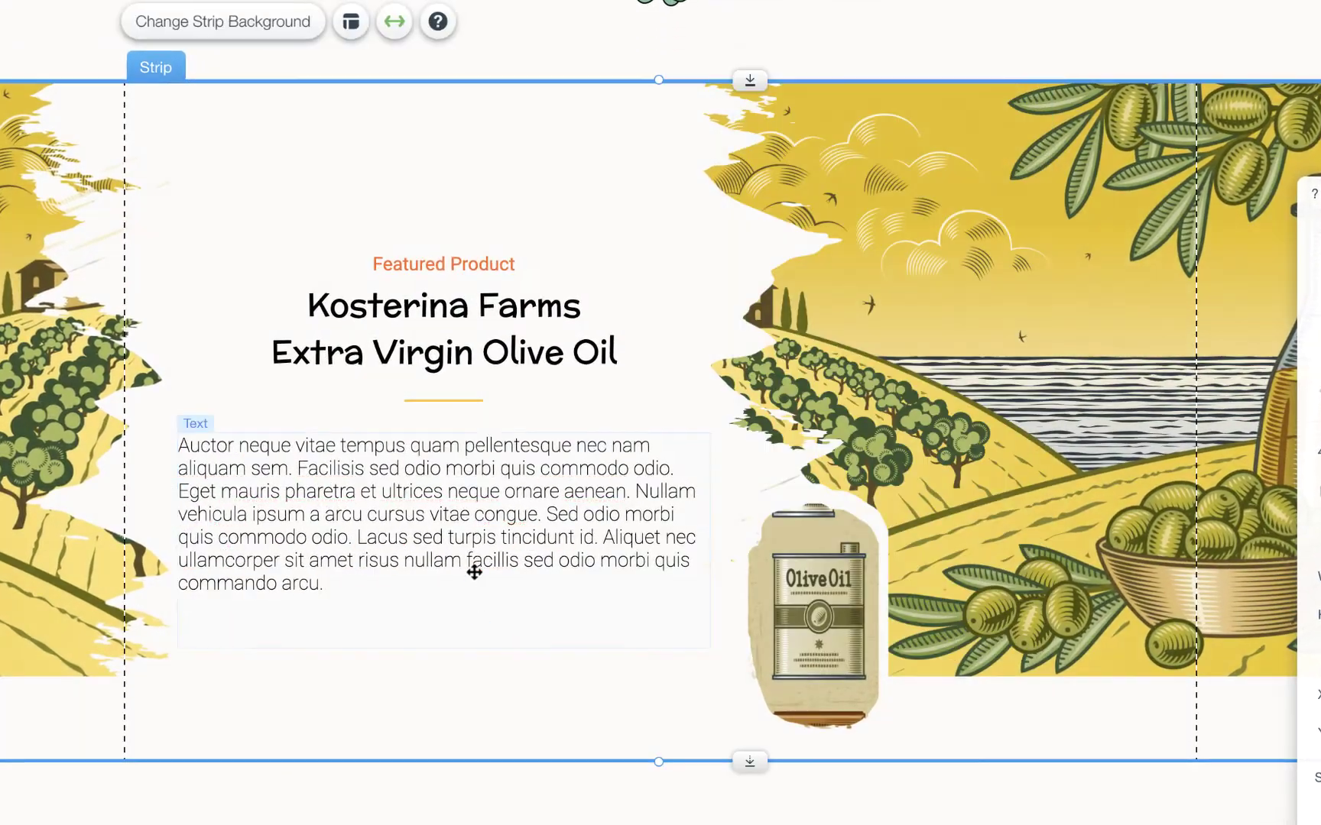
Center-align the olive oil description paragraph.
click(473, 567)
double_click(474, 567)
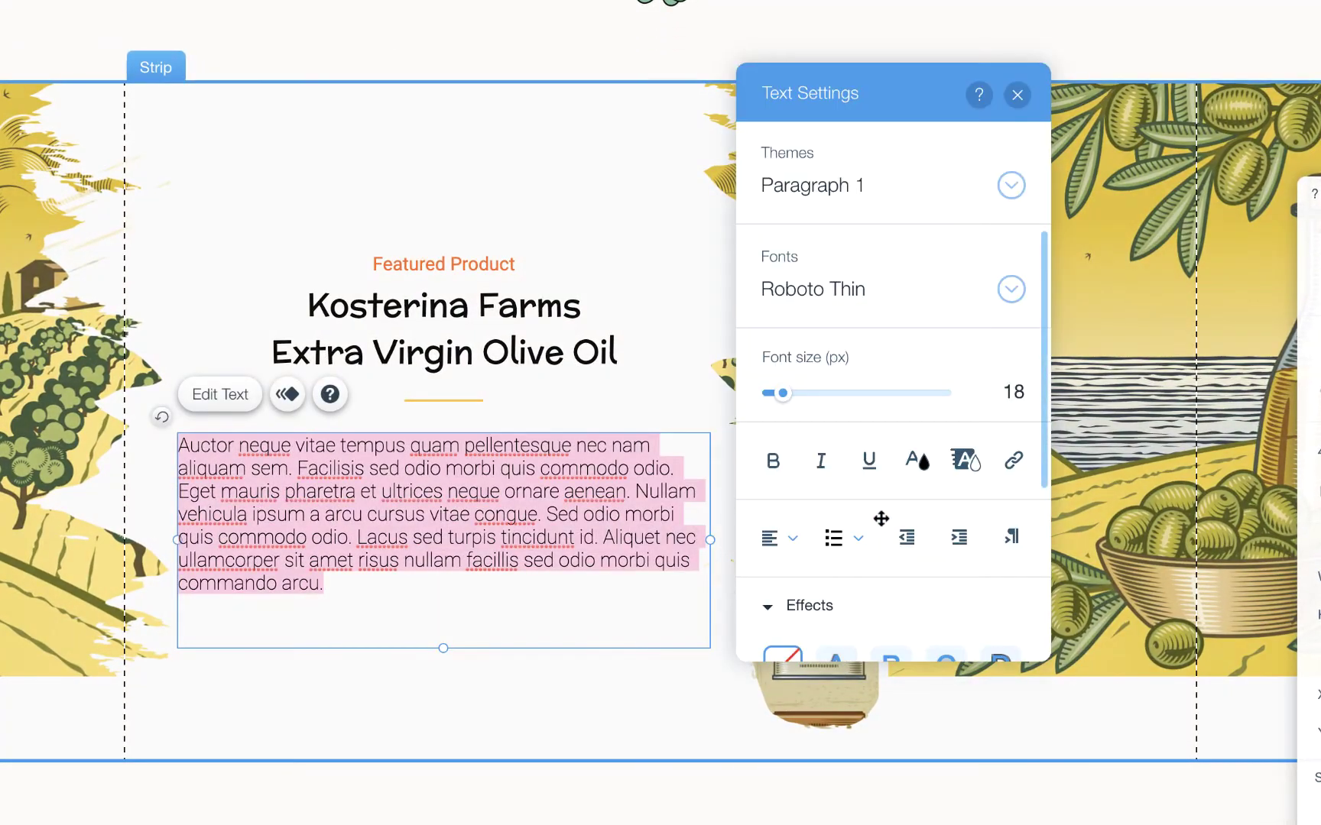
click(777, 538)
click(789, 575)
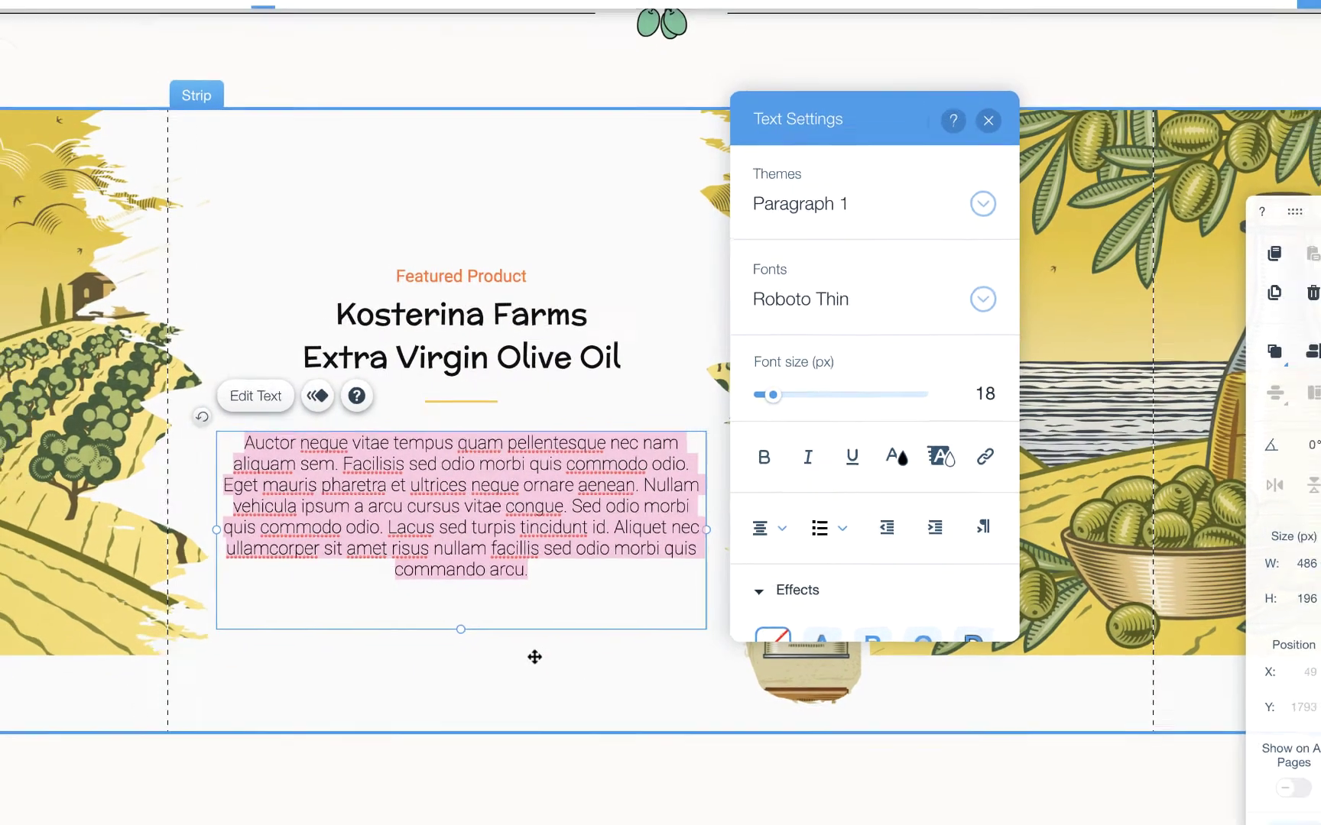
click(527, 678)
click(533, 592)
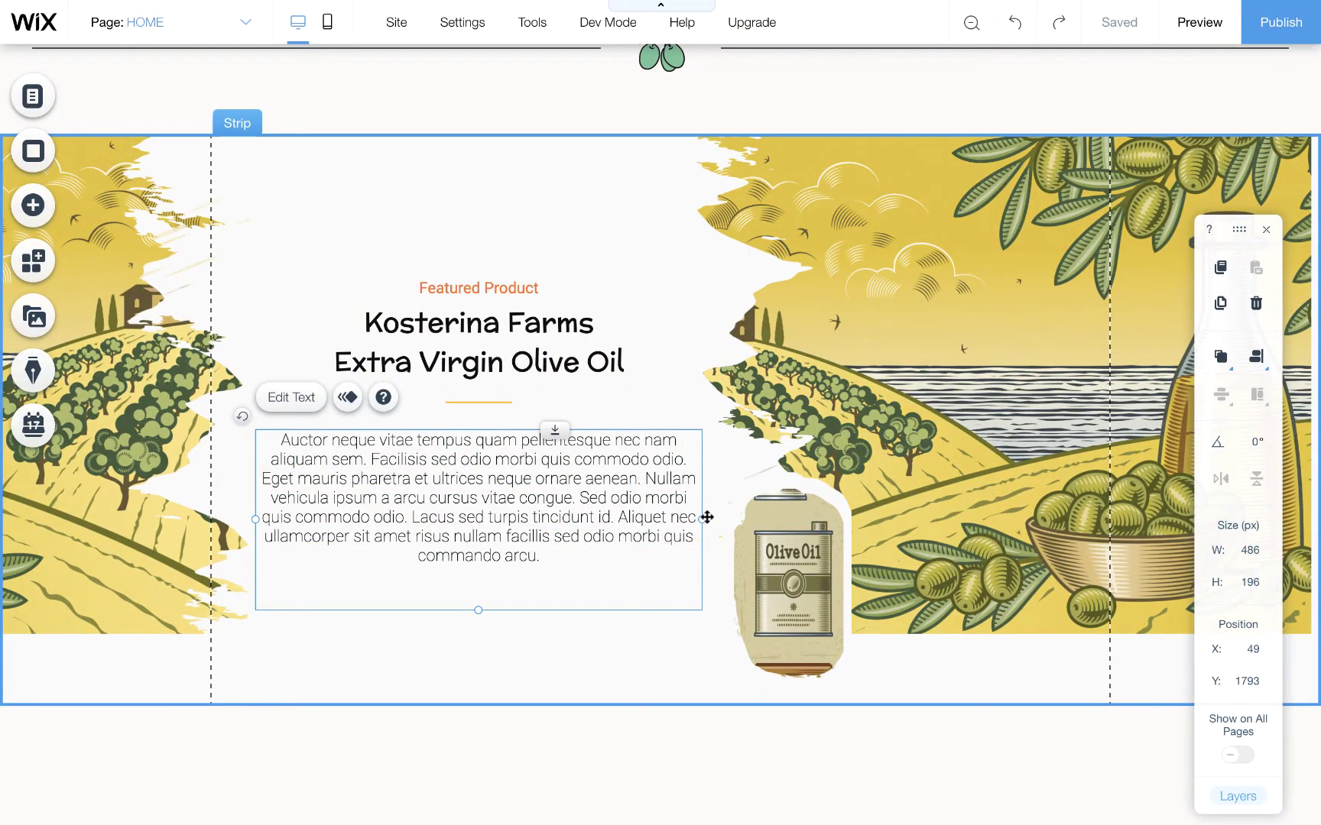
Resize the featured product paragraph's text box to 418 by 175 px and centre it under the heading at X 83, Y 1789.
drag(700, 519, 640, 519)
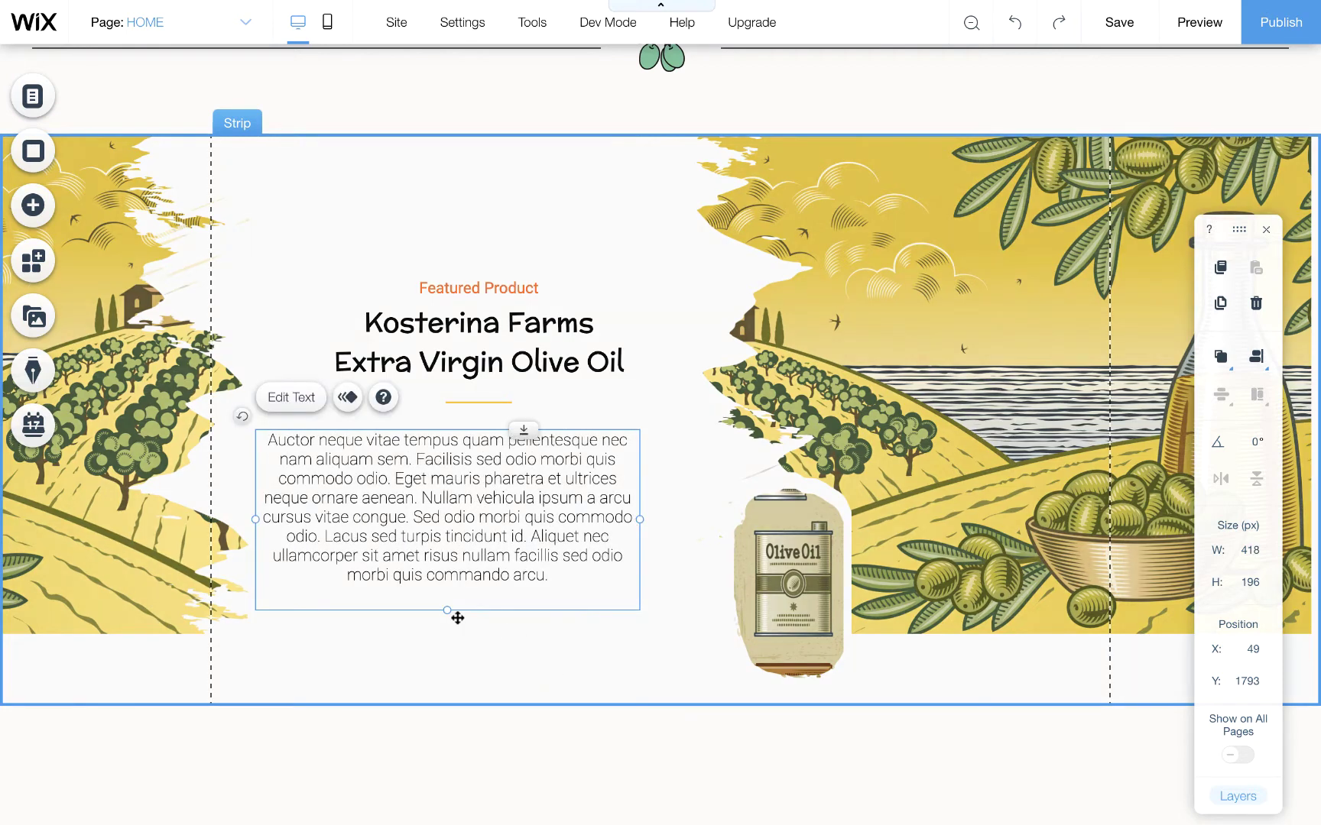
drag(449, 610, 456, 593)
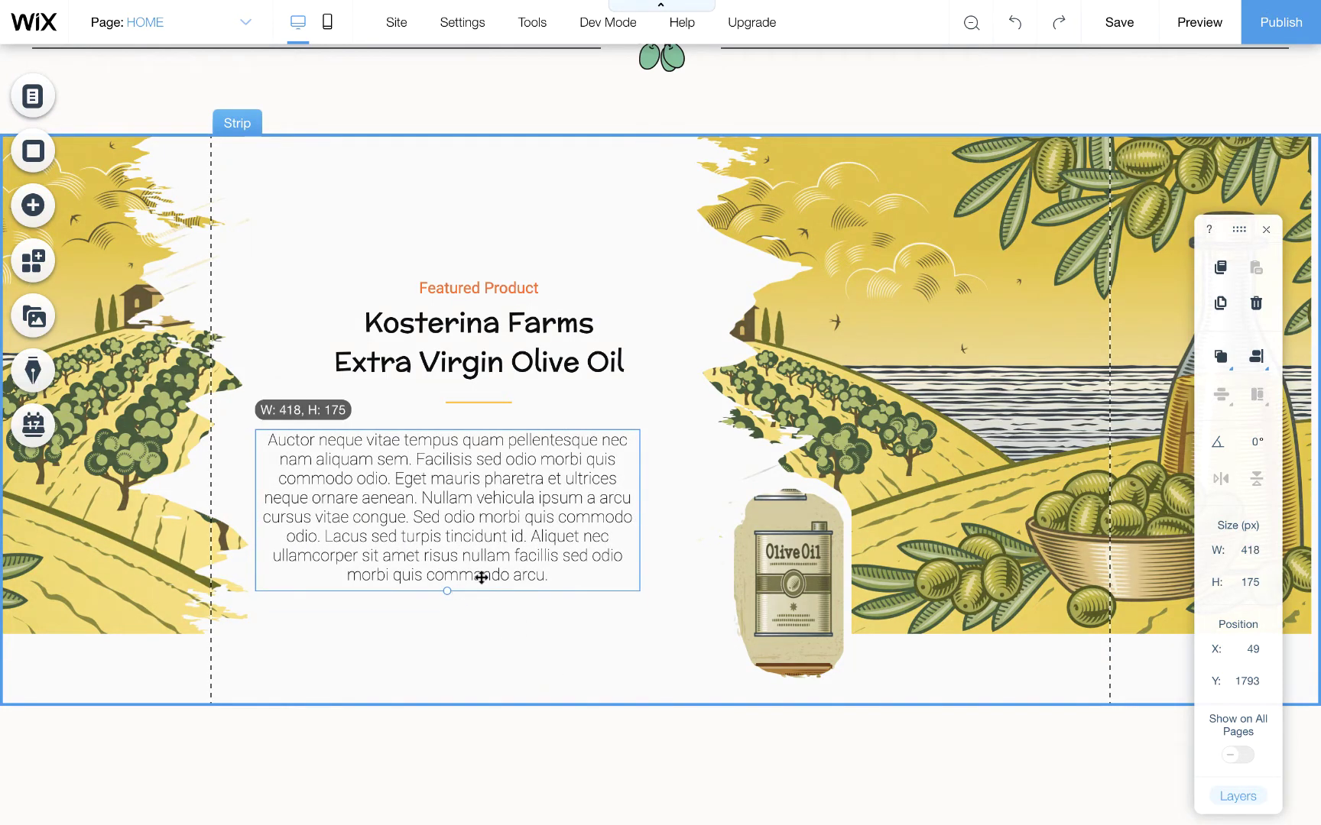
drag(482, 524, 511, 521)
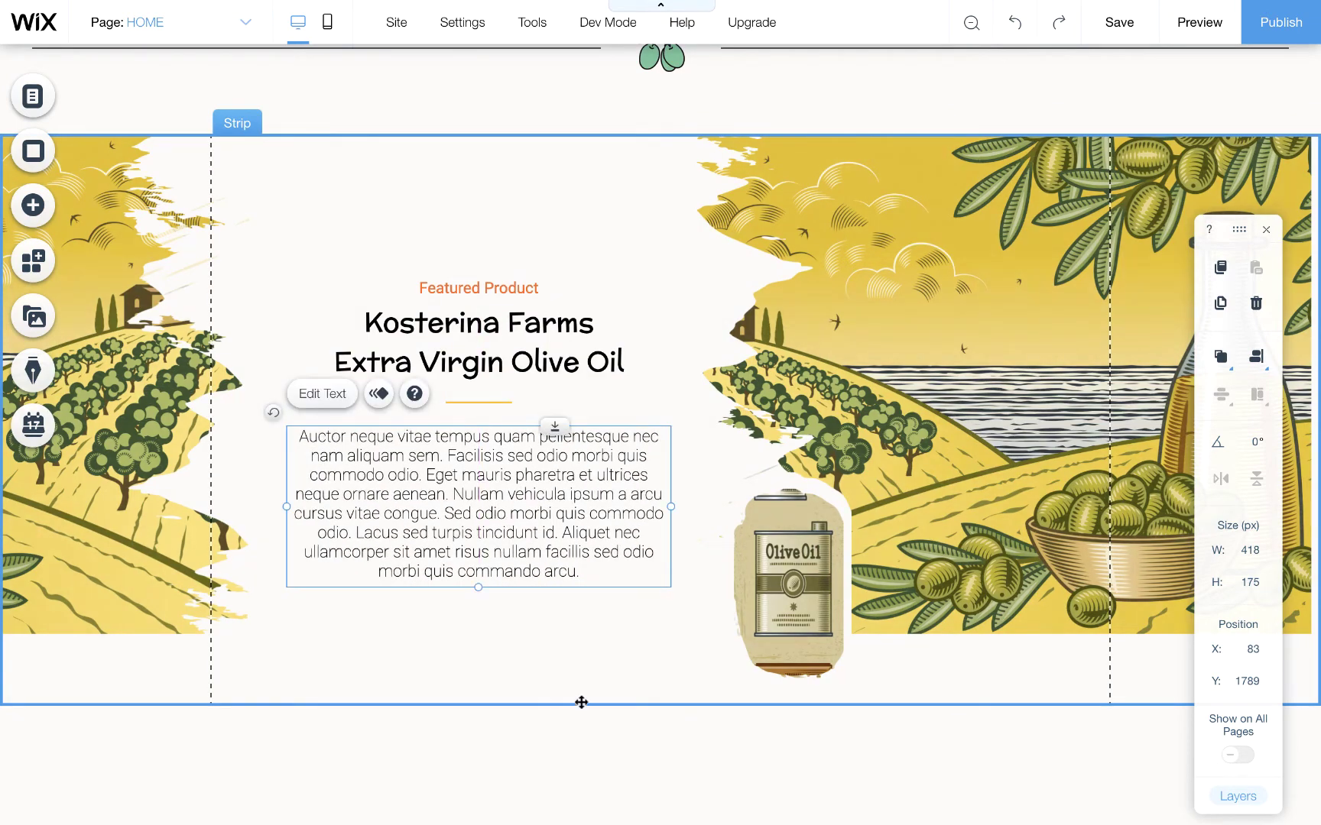
click(582, 698)
click(655, 782)
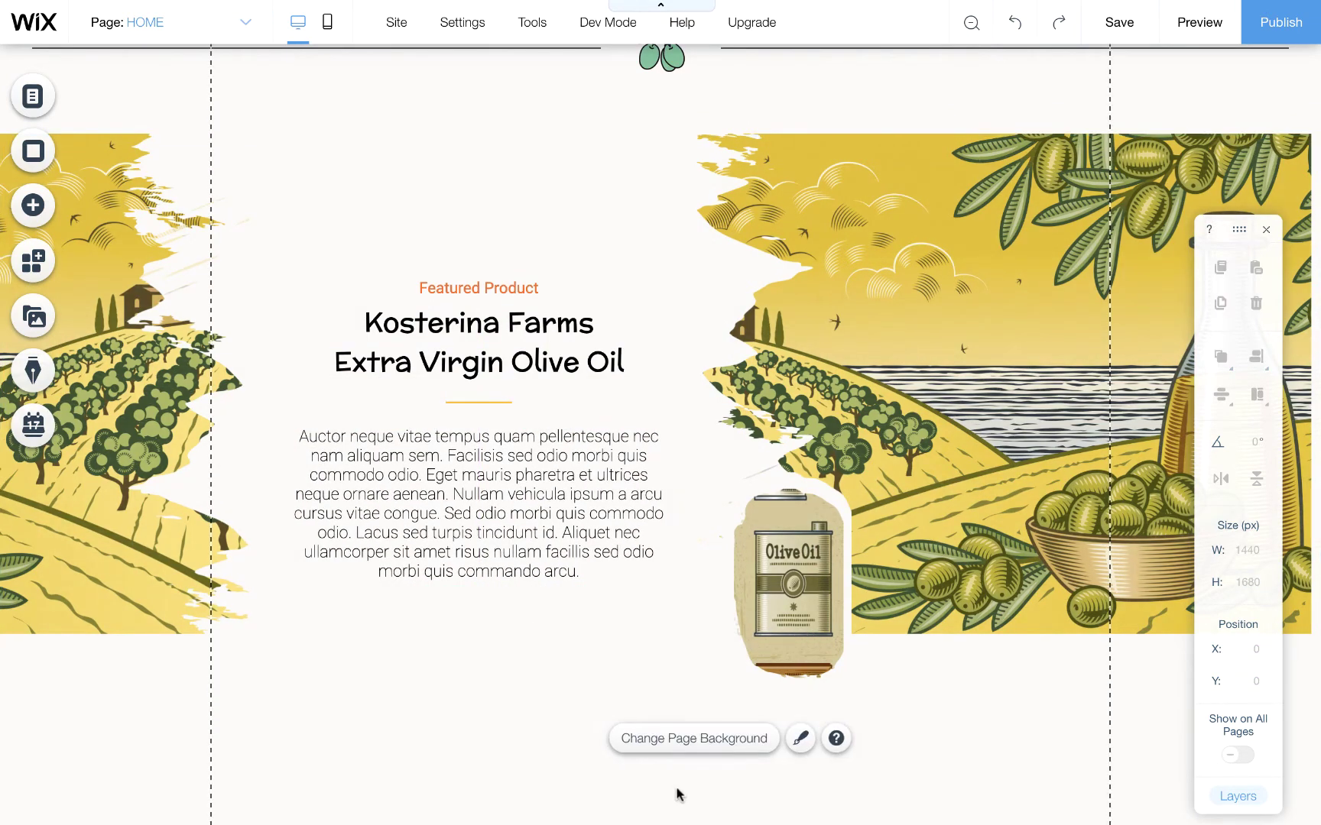
Set a custom line spacing of 1.4 for the whole featured product paragraph.
double_click(517, 520)
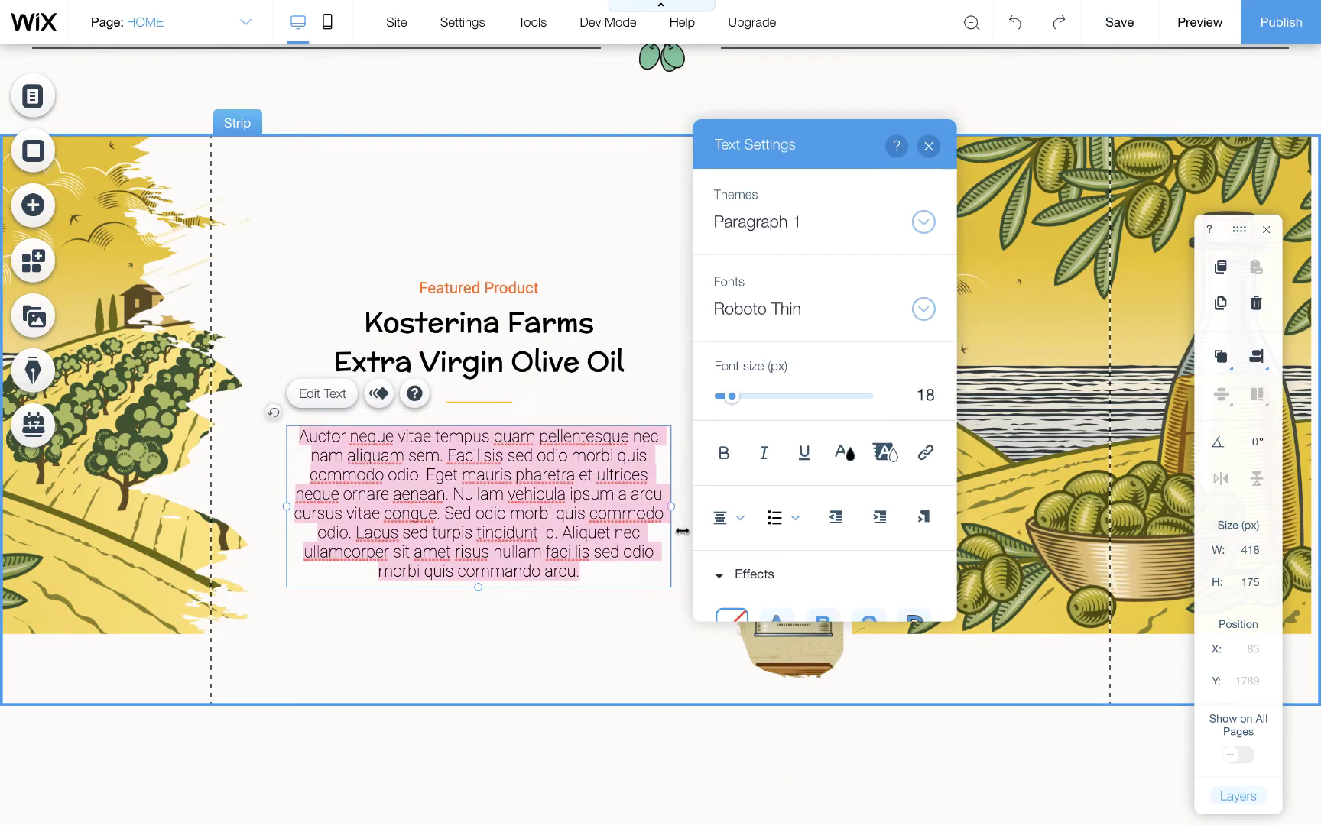
scroll(799, 549, down, 3)
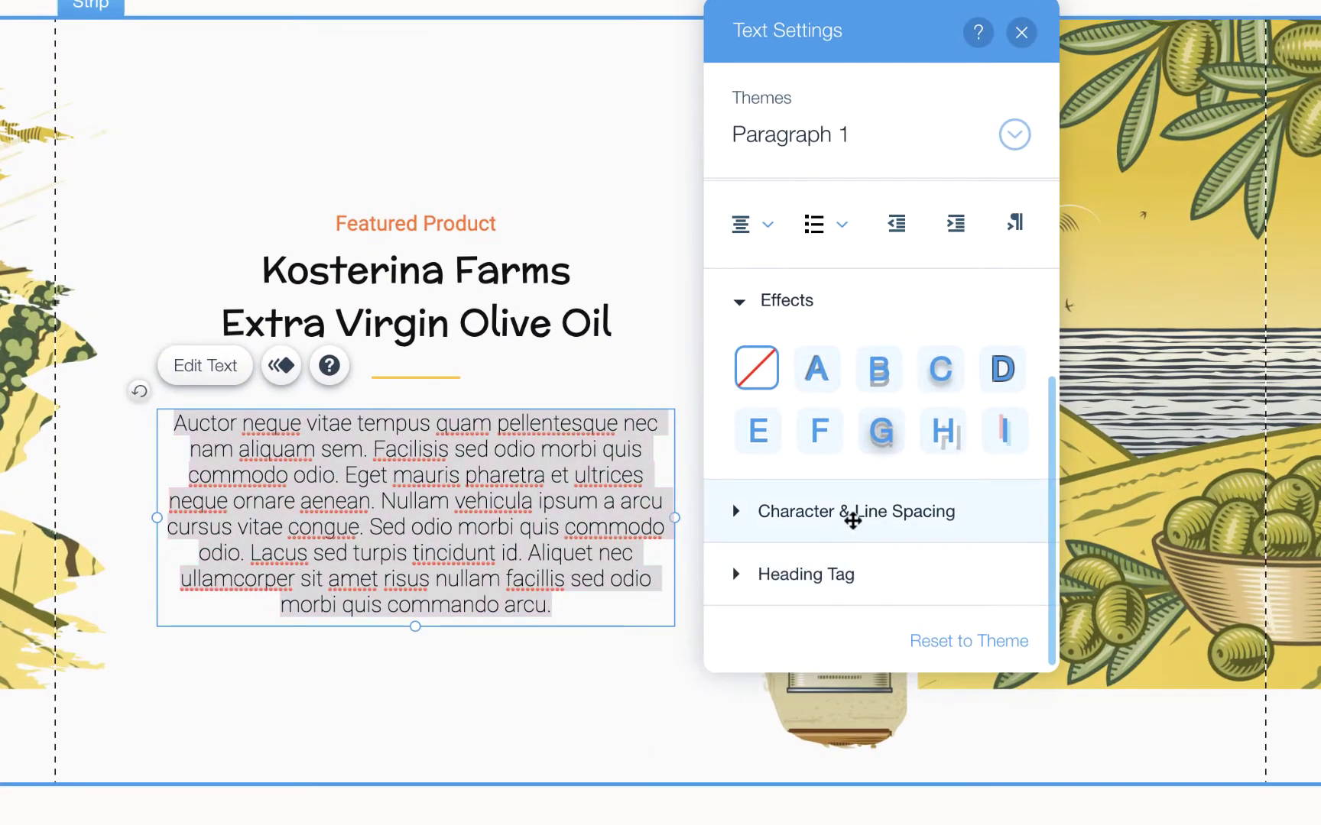
click(853, 512)
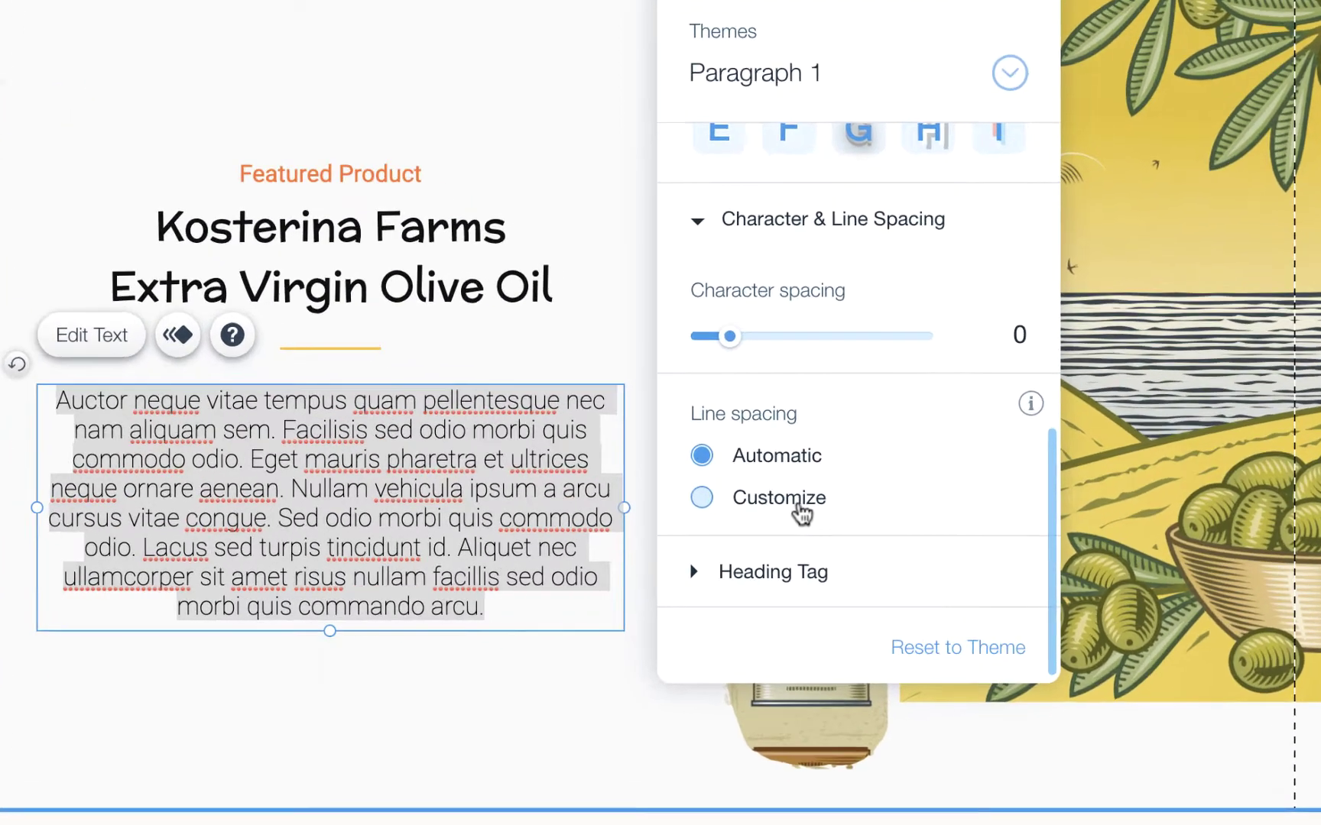
click(830, 517)
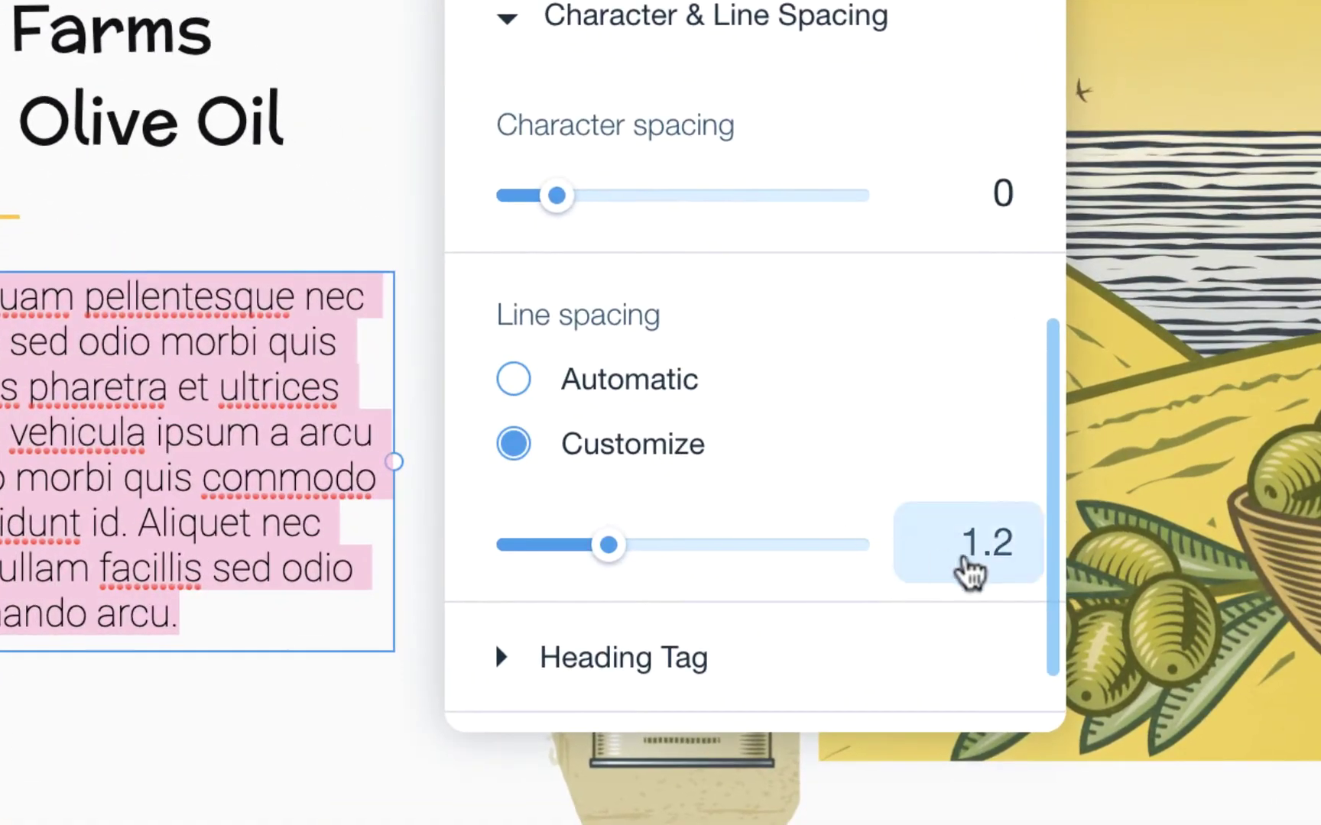
click(970, 569)
click(1018, 535)
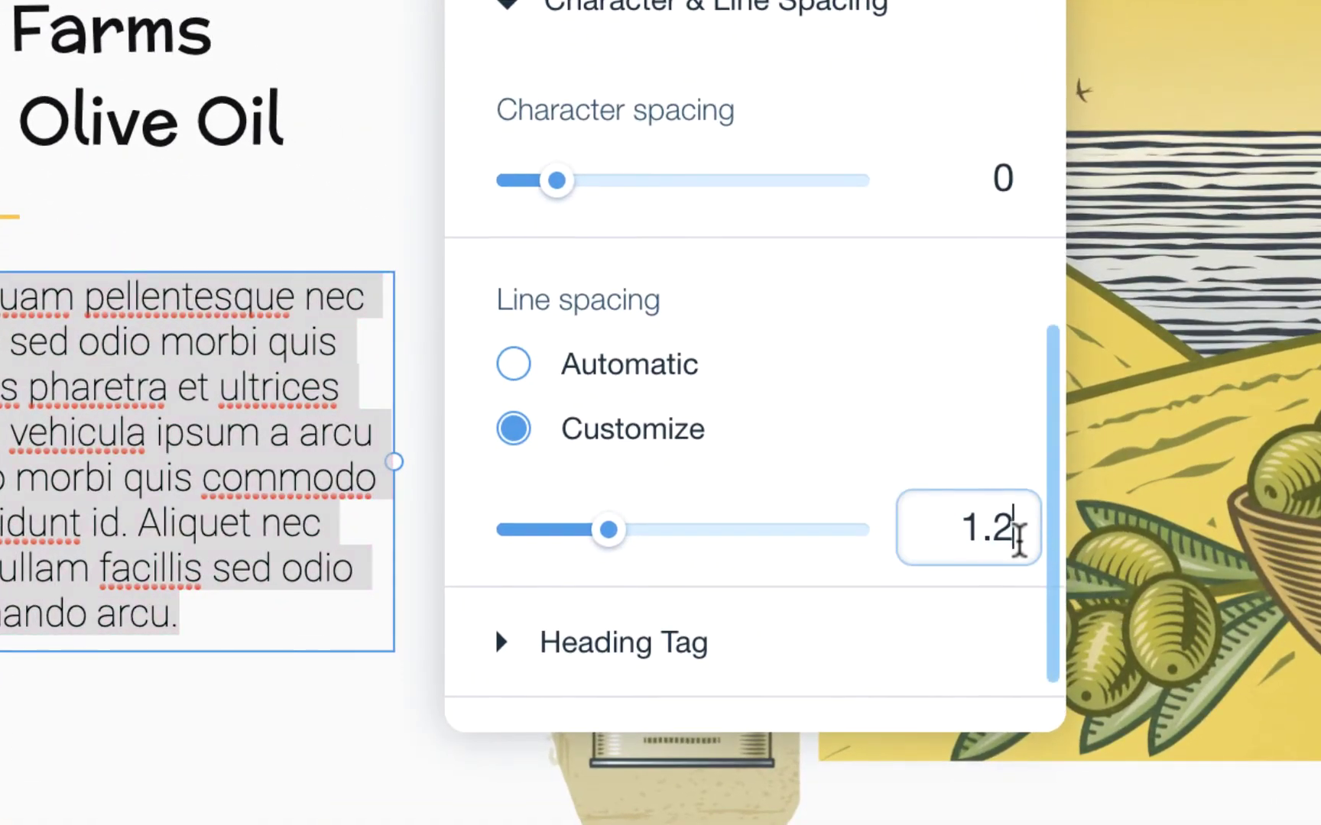
key(BackSpace)
text(4)
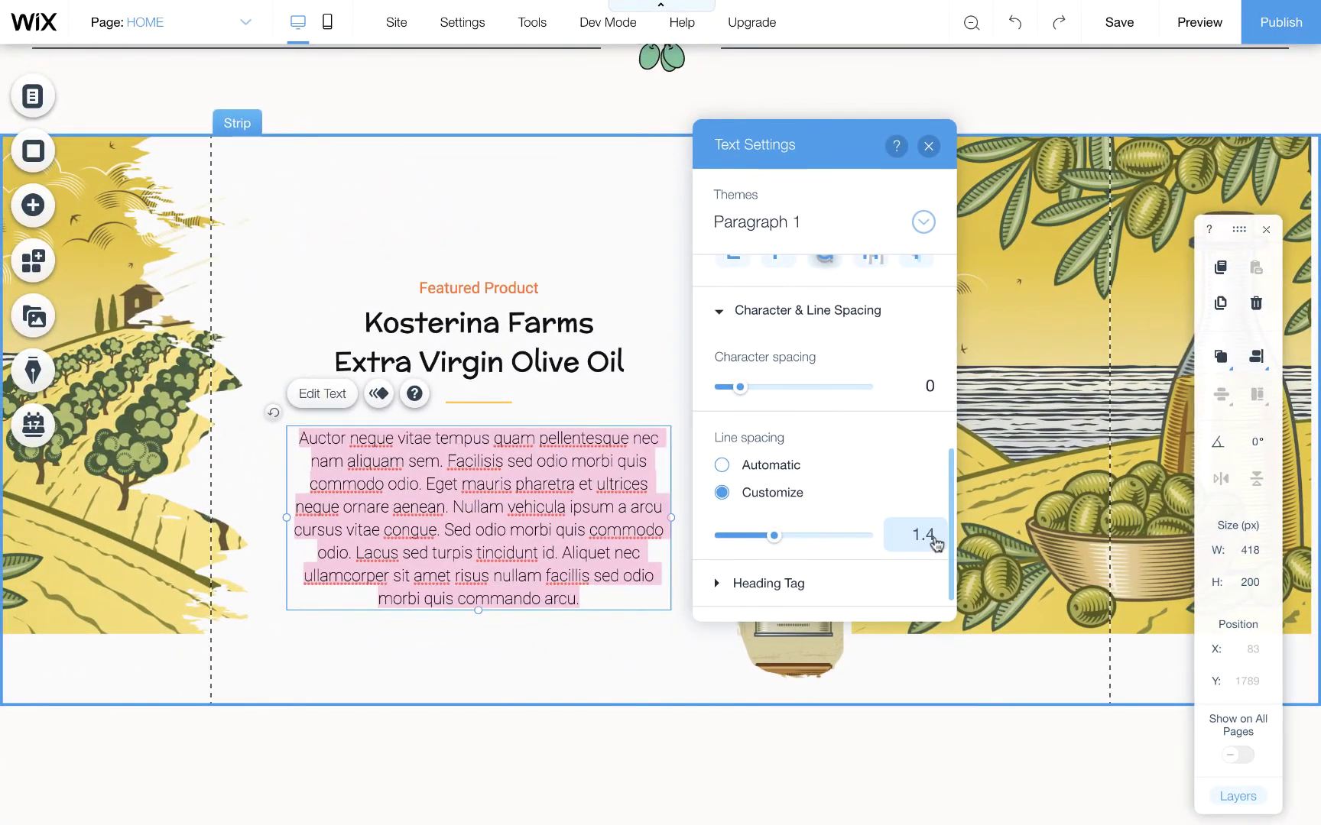
click(757, 697)
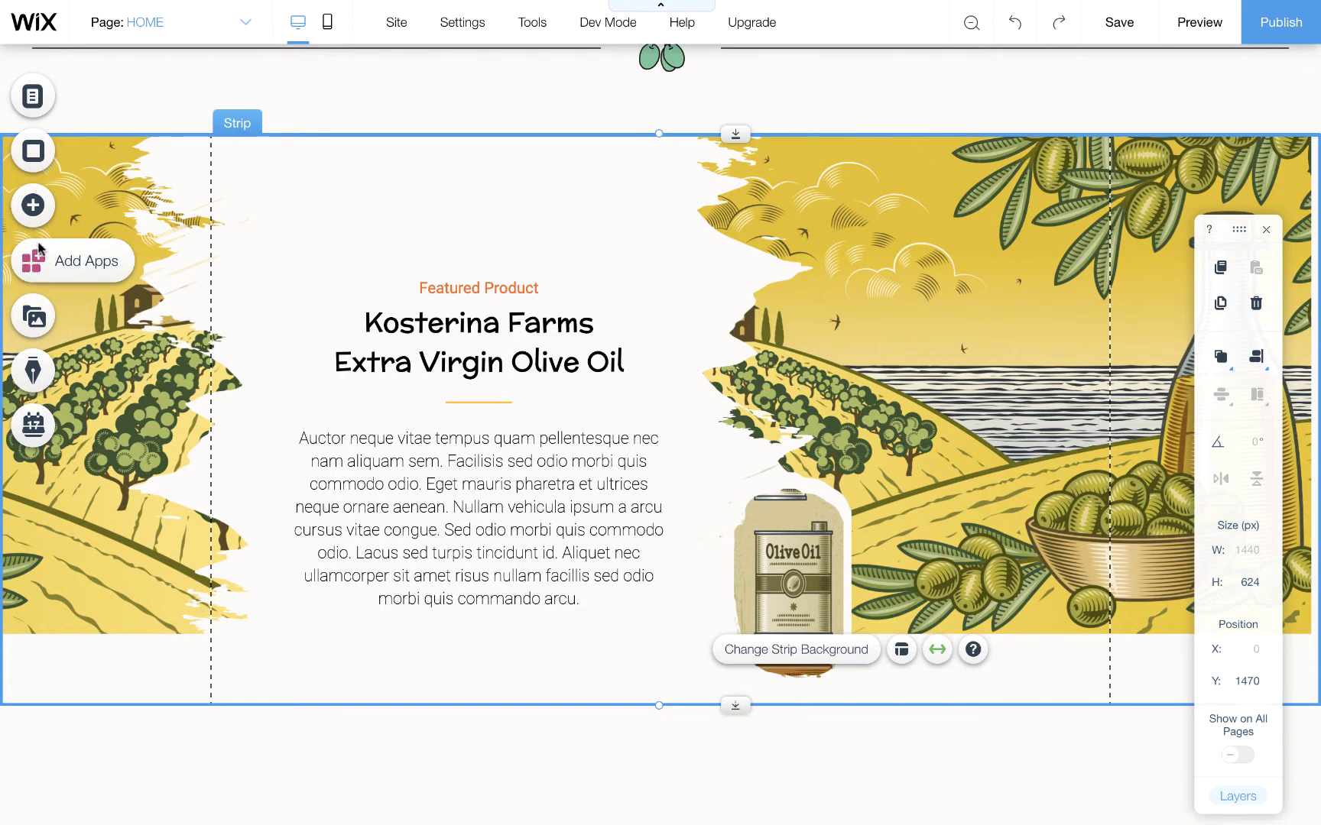
Add the rounded "Back to Top" text button to the strip, centred below the product paragraph.
click(32, 206)
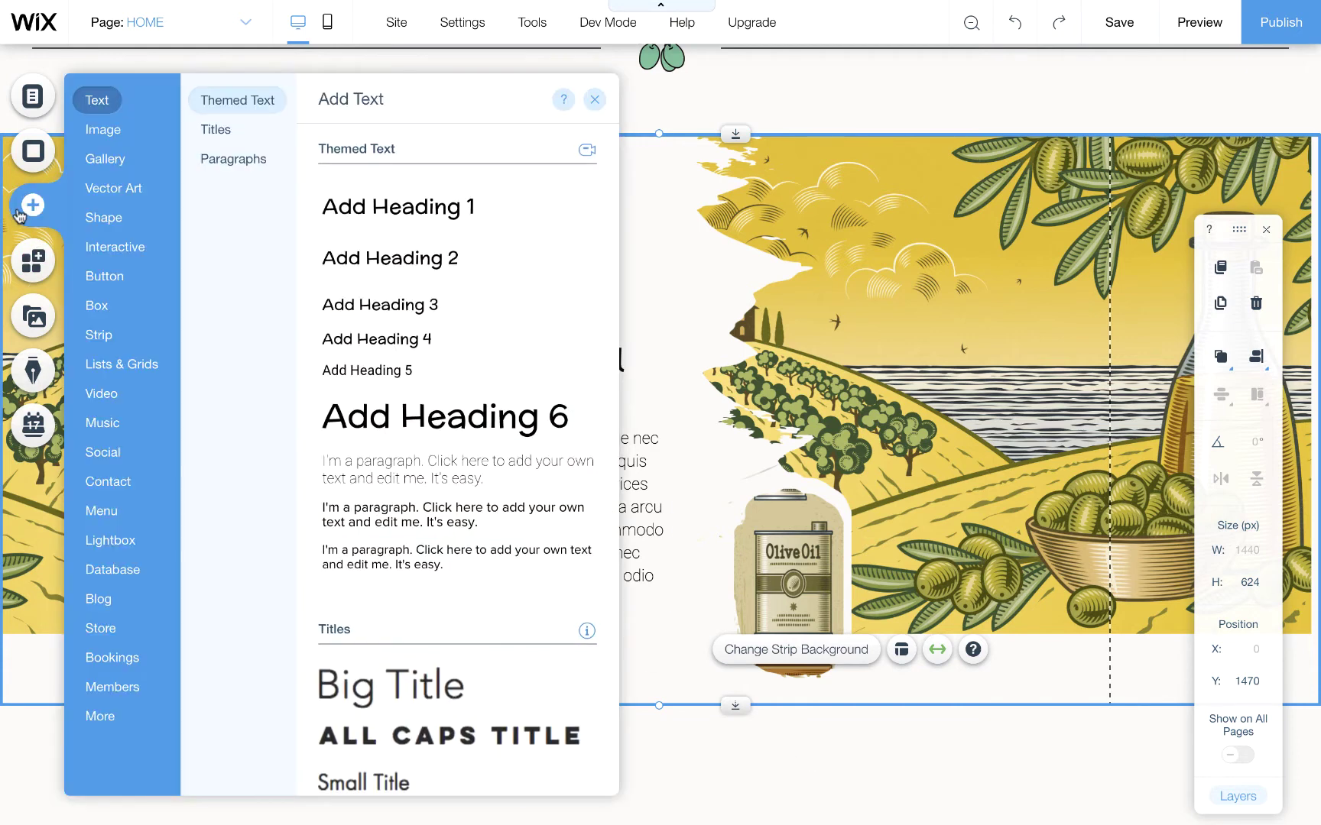
click(109, 282)
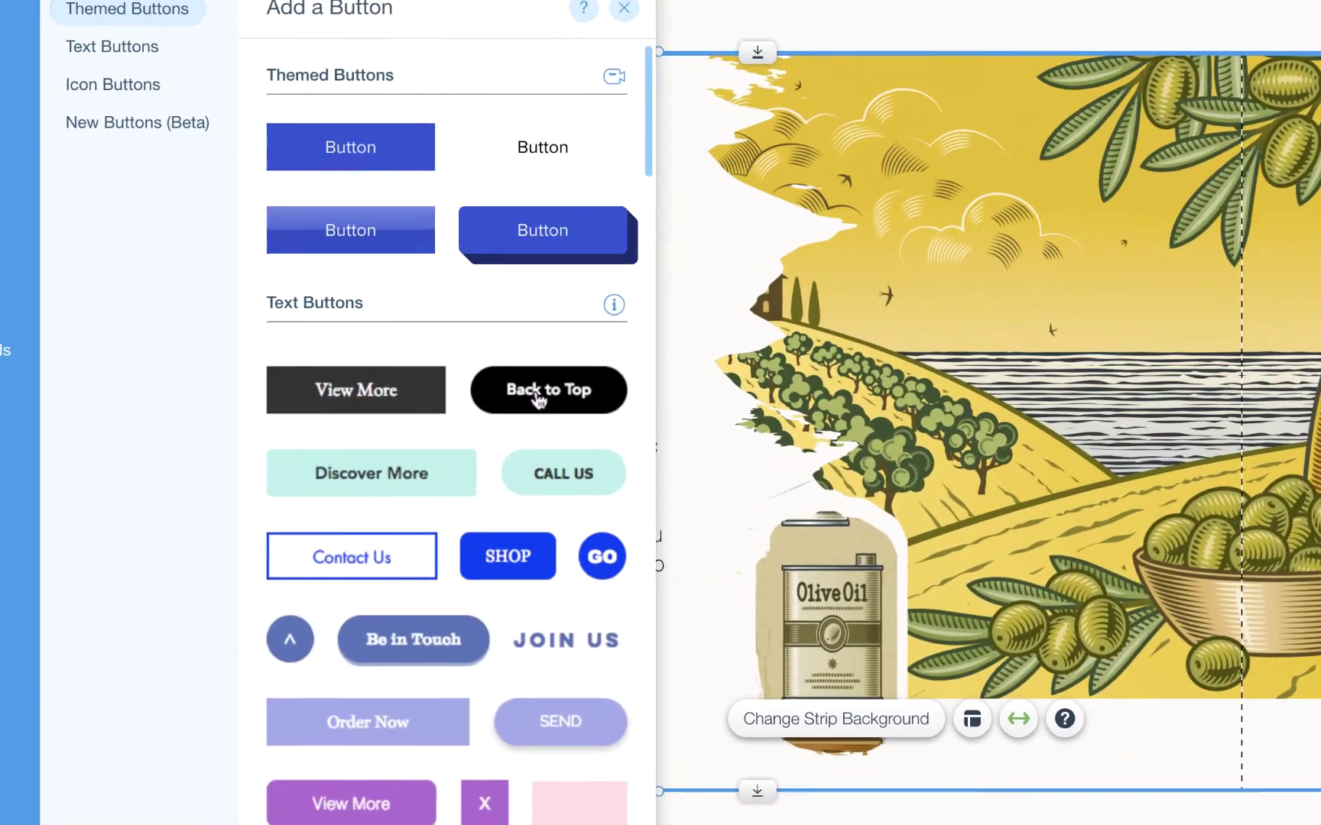
drag(560, 388, 465, 655)
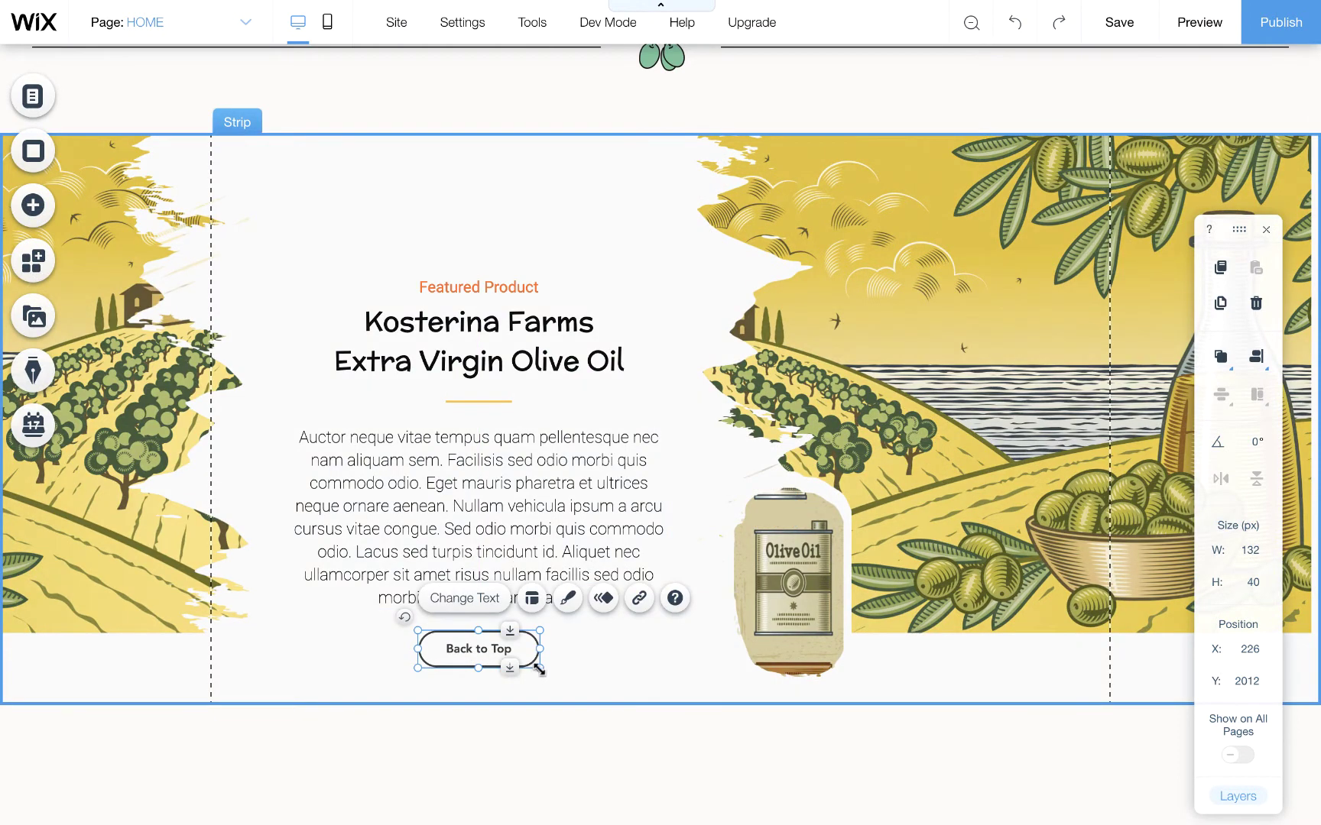
Customize the button's regular border with a width of 1 px and the saved black colour.
click(574, 602)
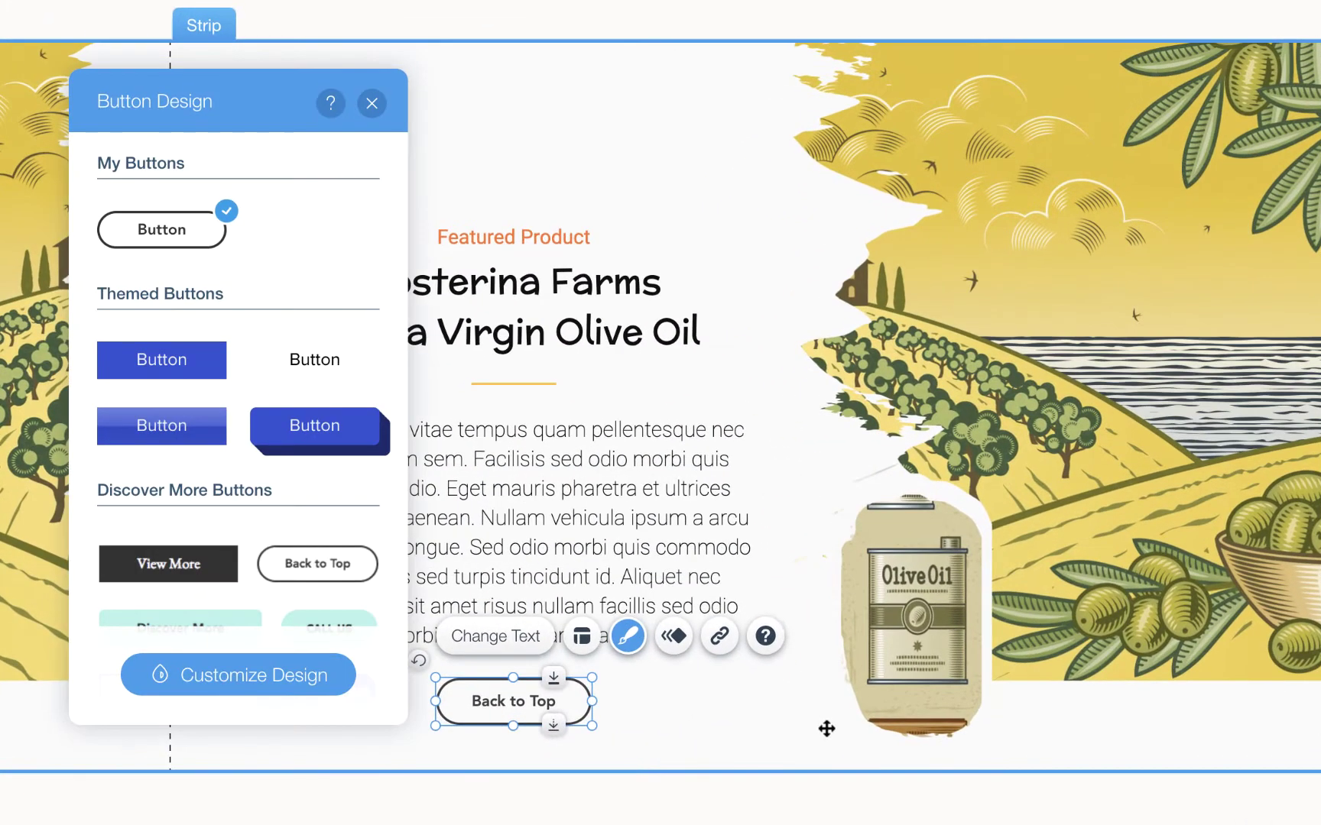
click(233, 677)
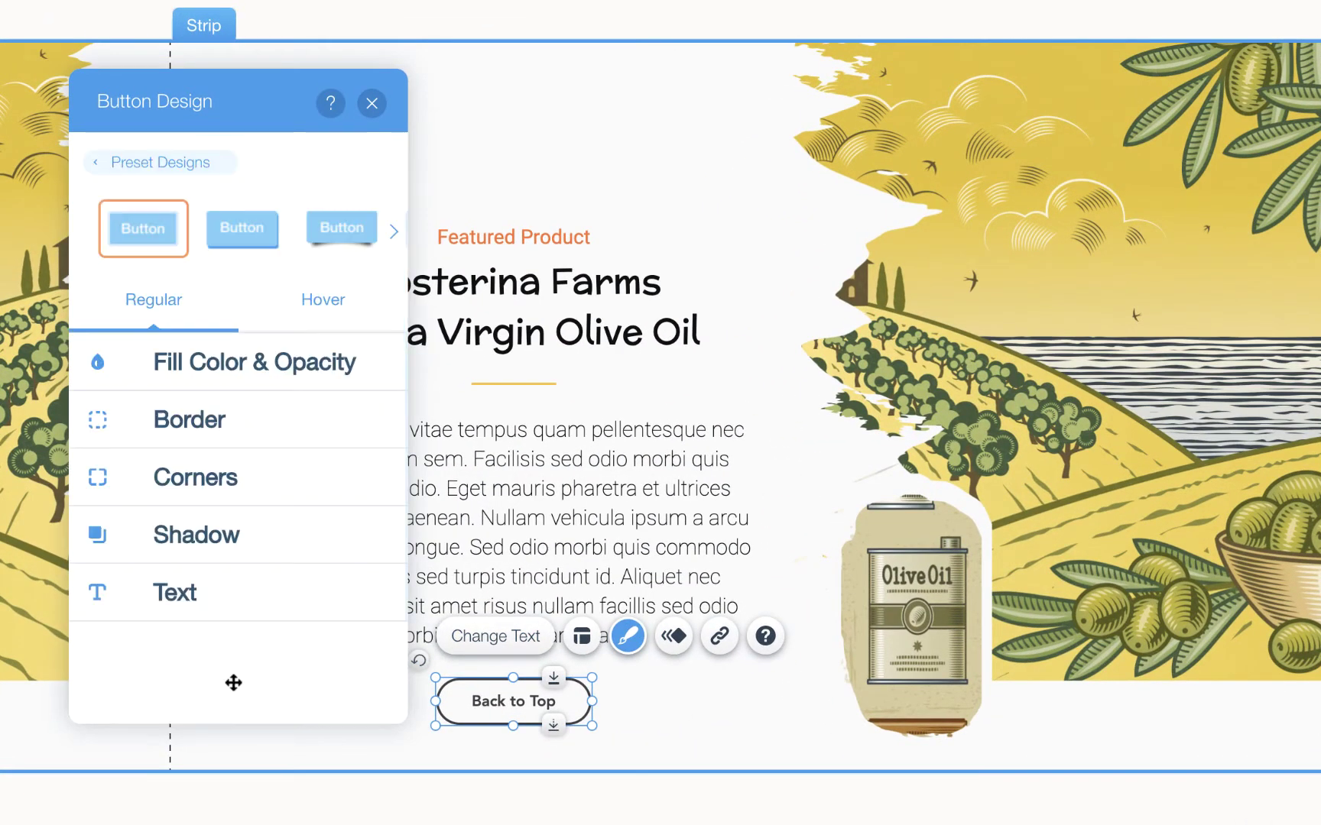
click(312, 431)
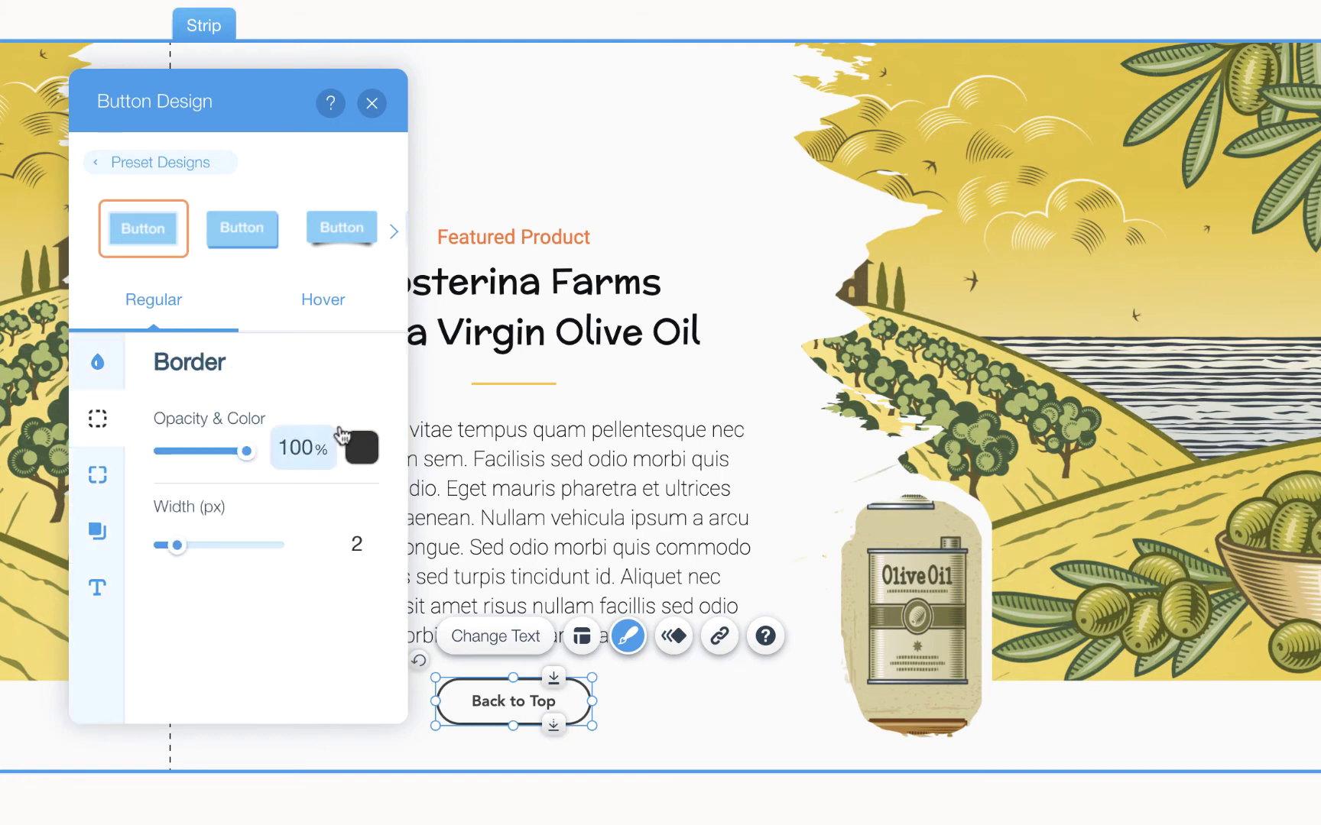
click(368, 562)
key(Return)
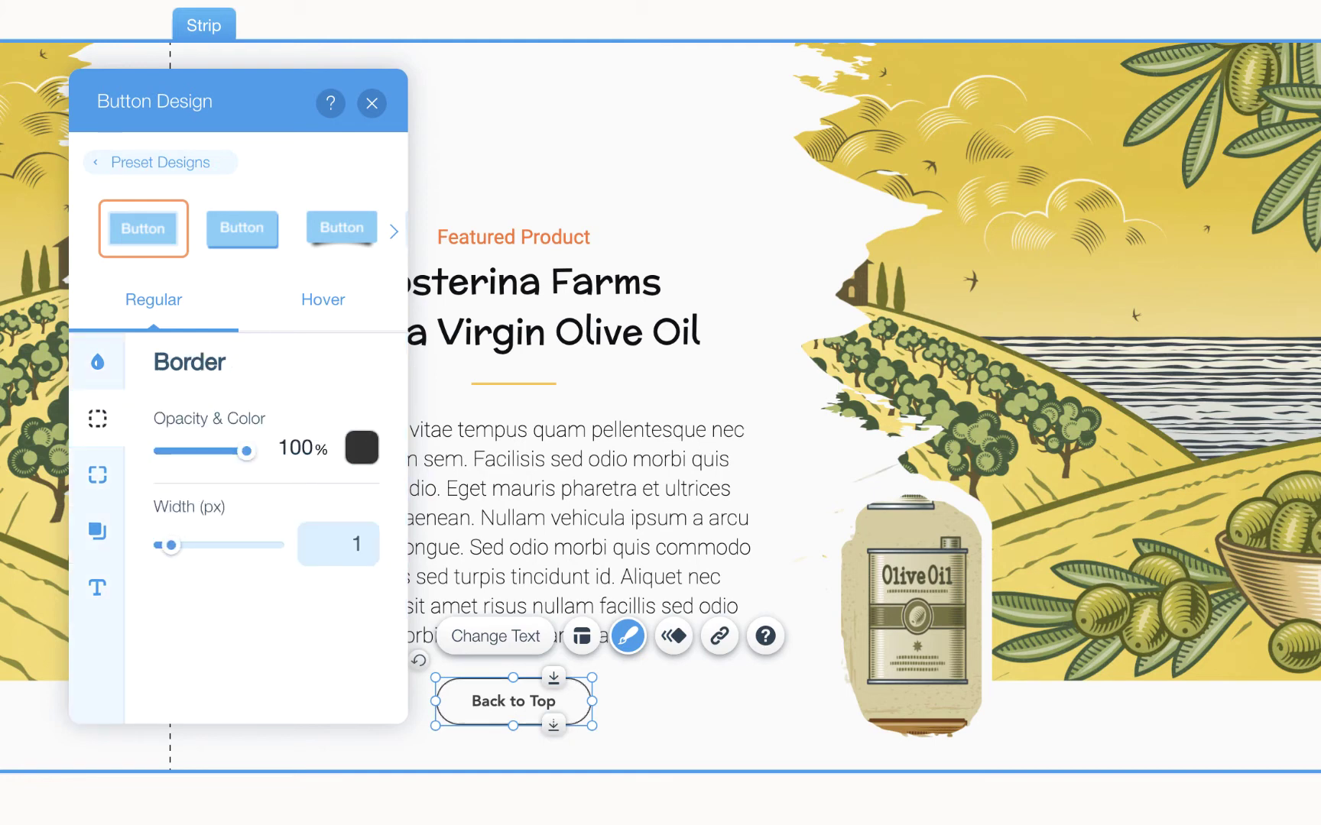
click(362, 448)
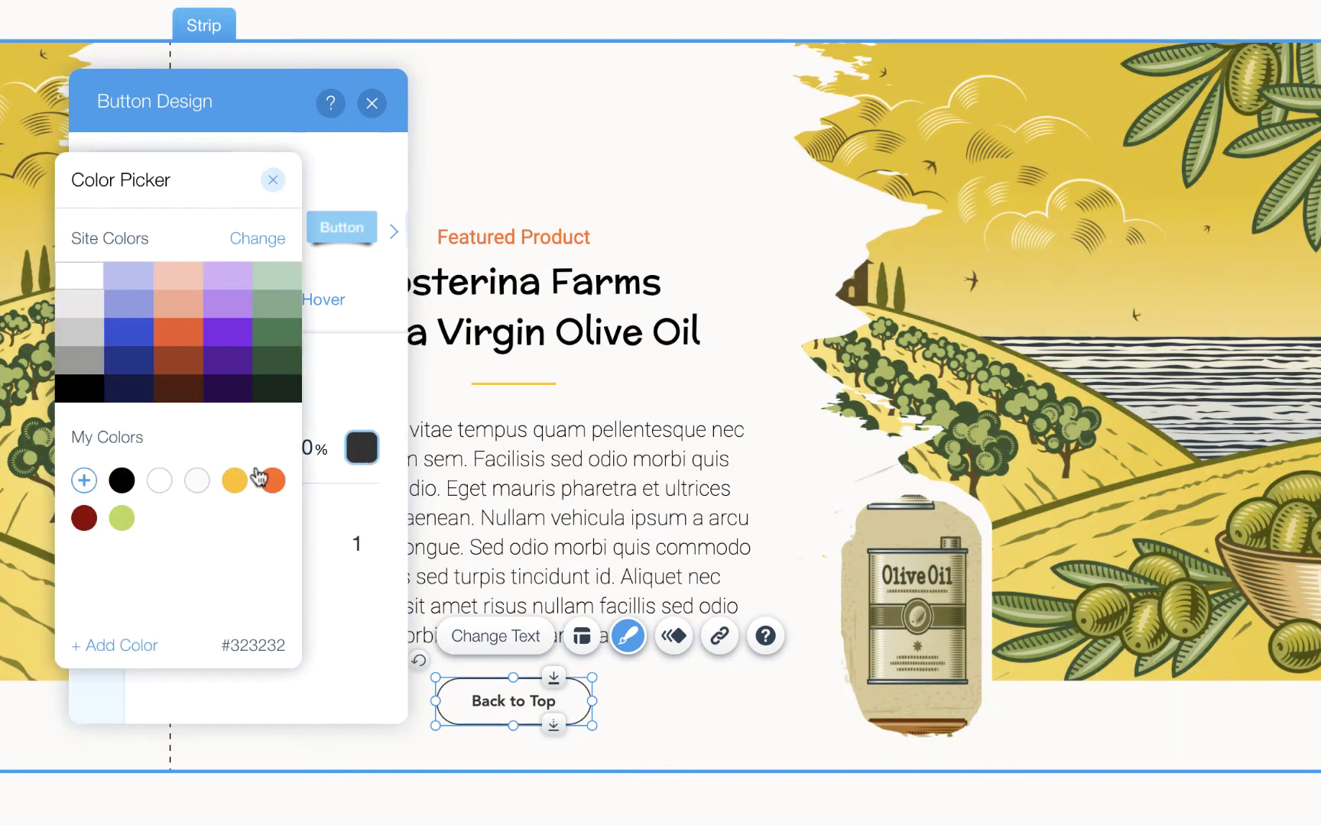
click(122, 482)
click(273, 181)
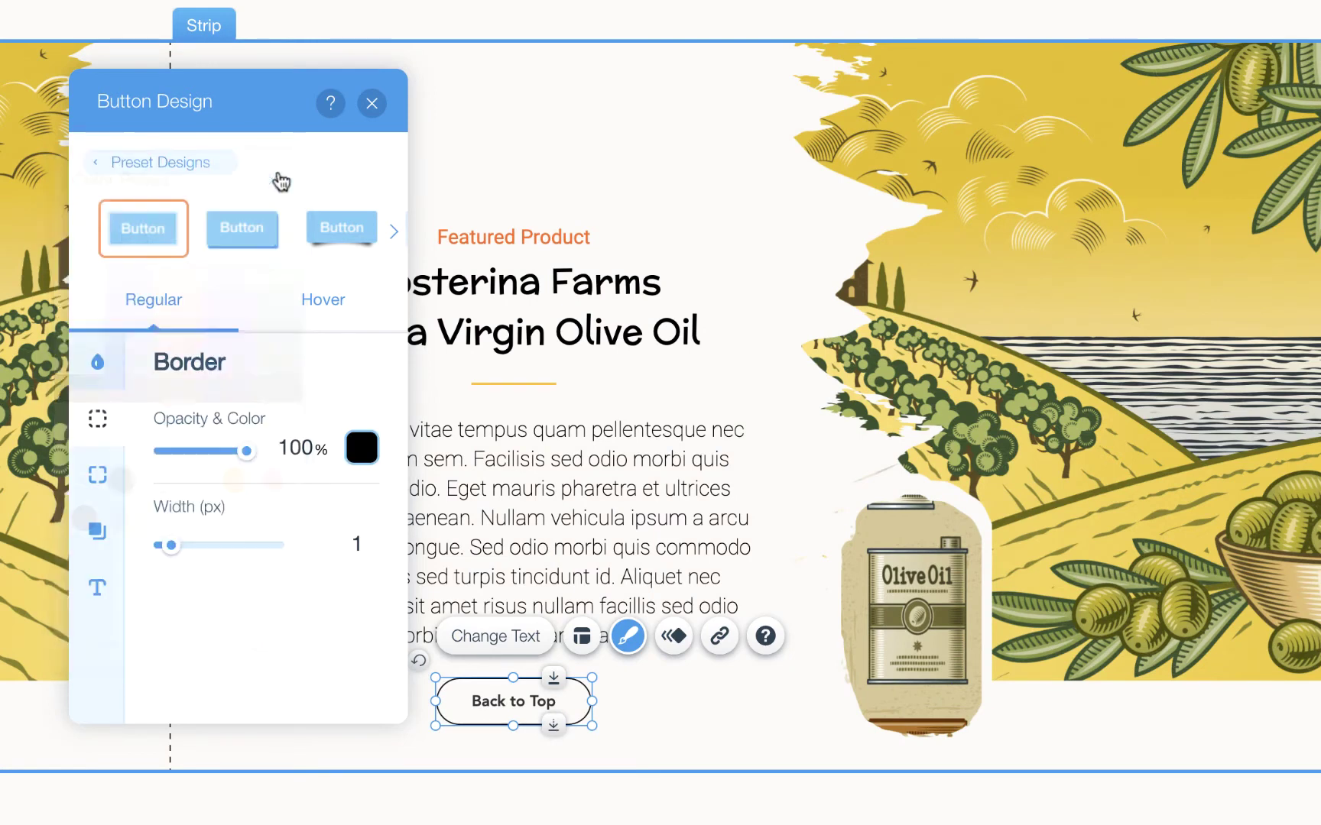
Set the radius of all four button corners to 3 px.
click(97, 479)
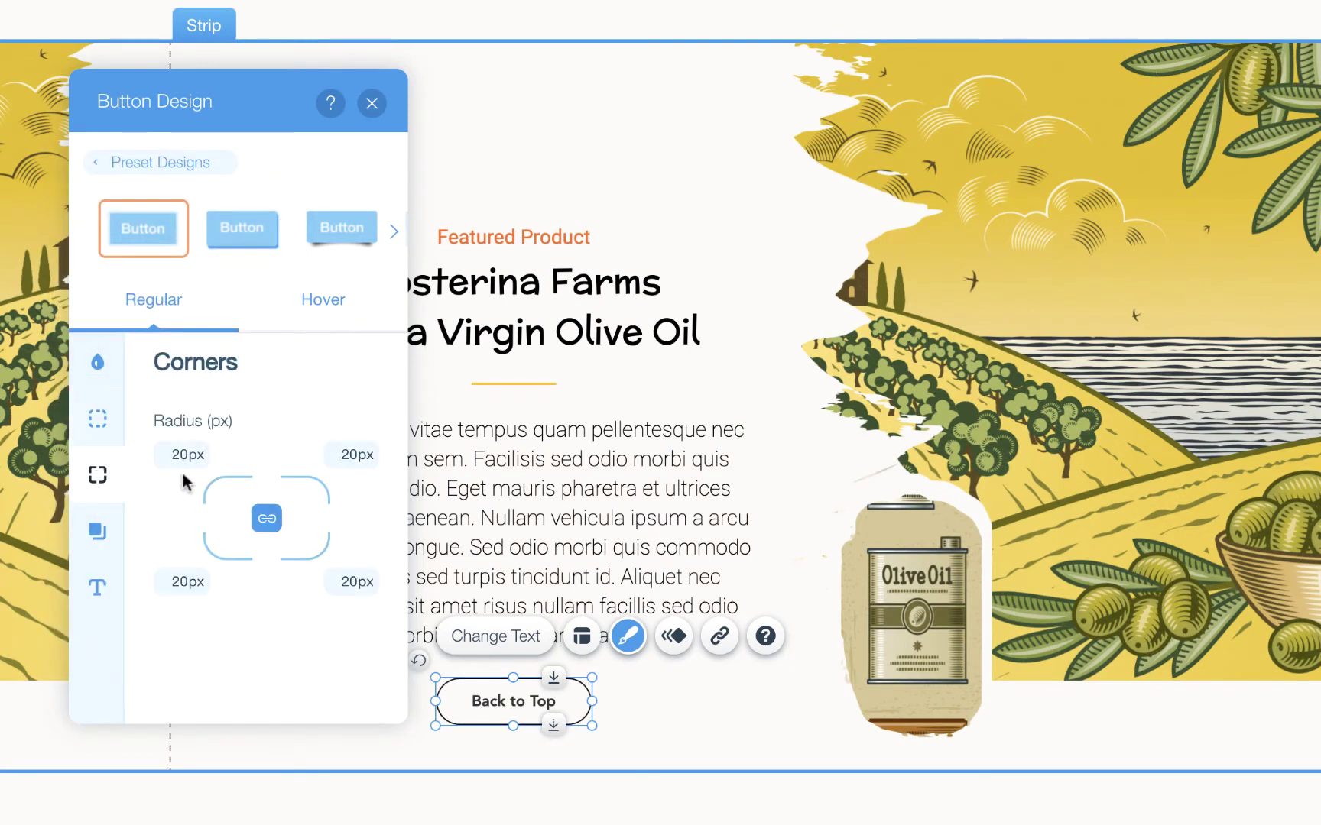
click(184, 457)
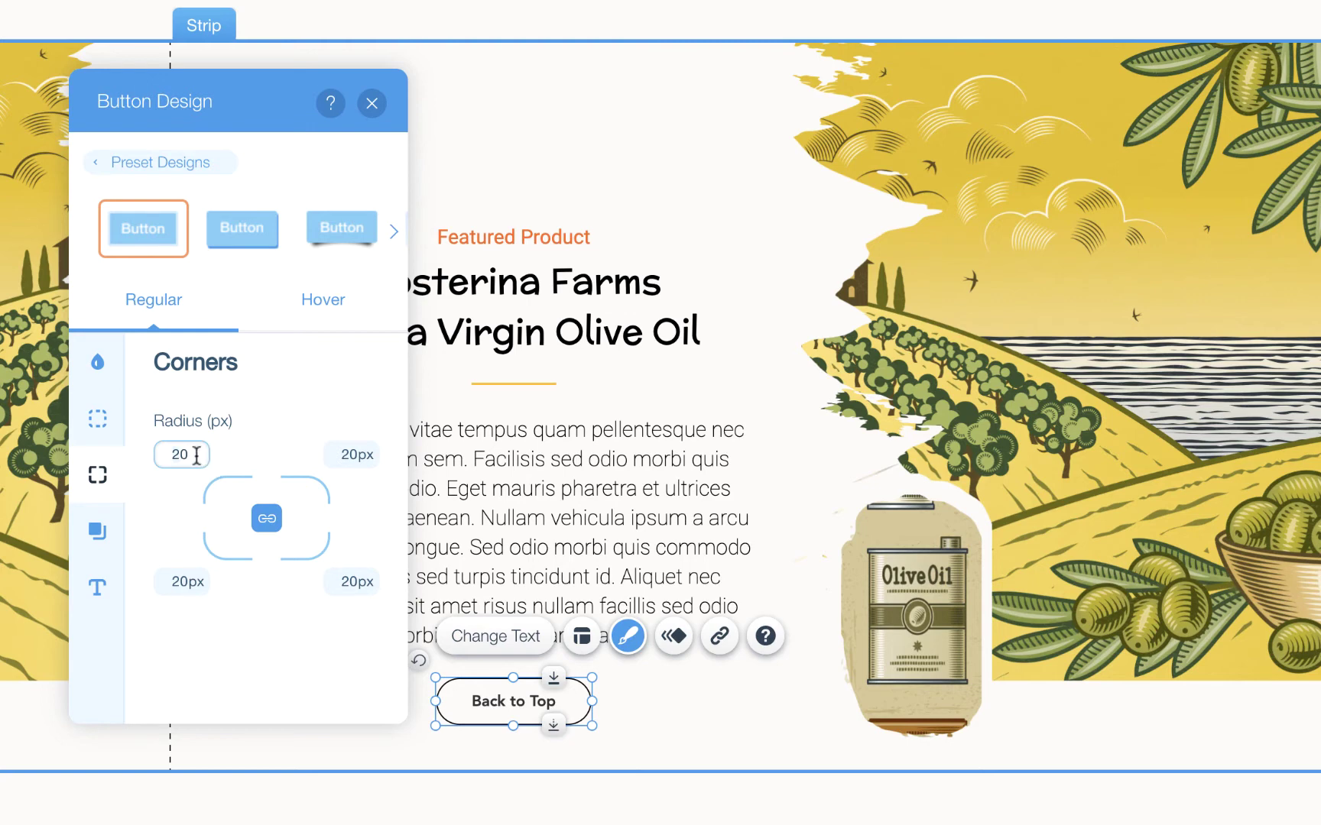
text(3)
key(Return)
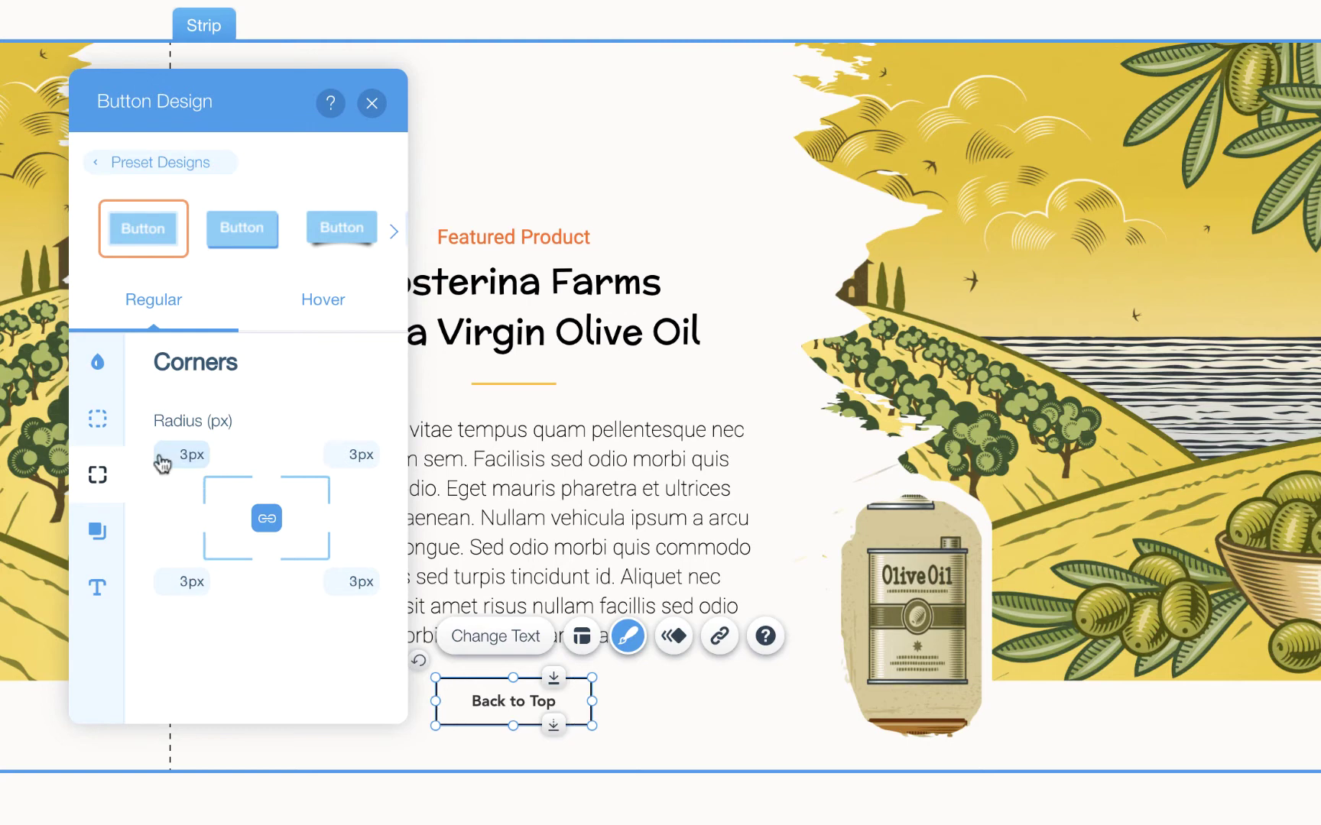
Unlink the corners, try an 8 px radius on the button's top-left corner alone, and set it back to 3 px.
click(268, 522)
click(200, 457)
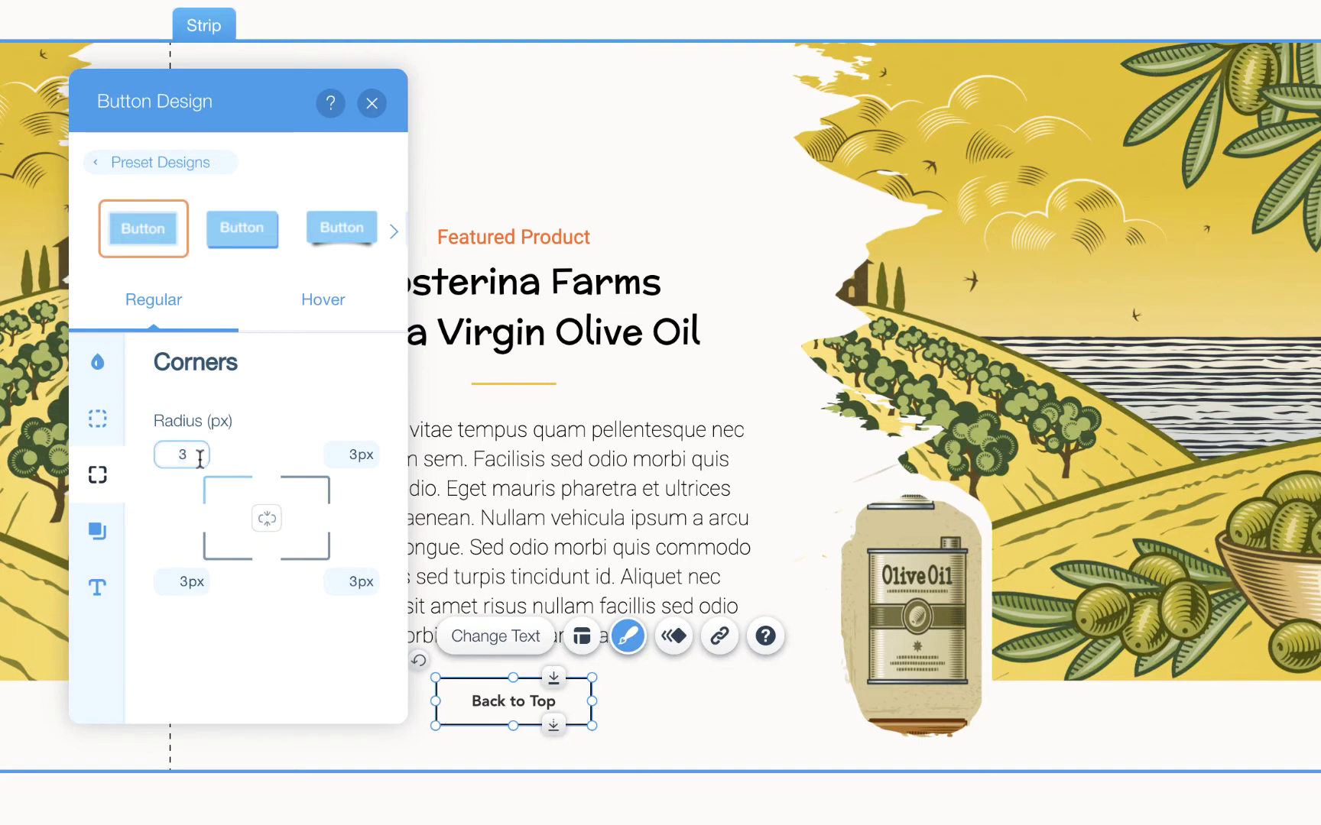
key(Return)
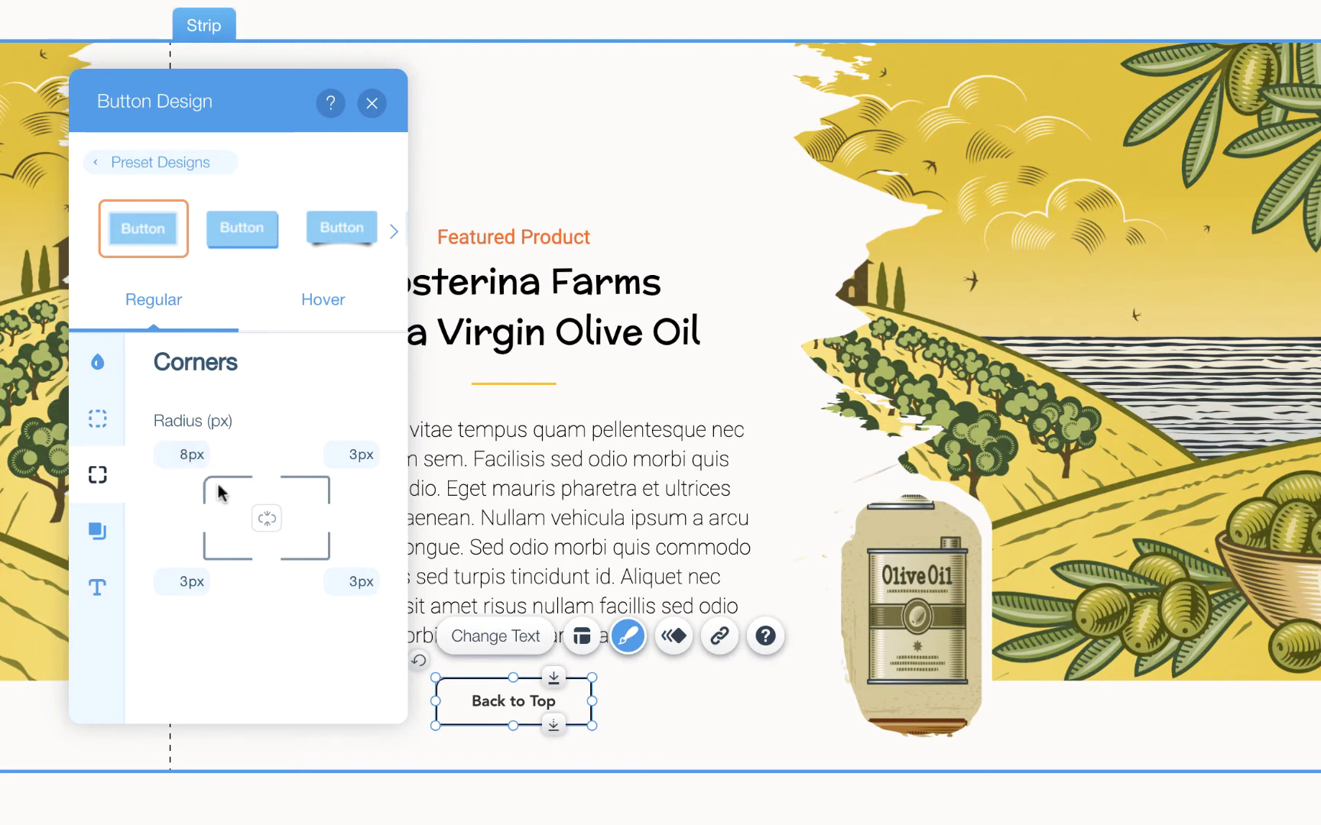
click(196, 458)
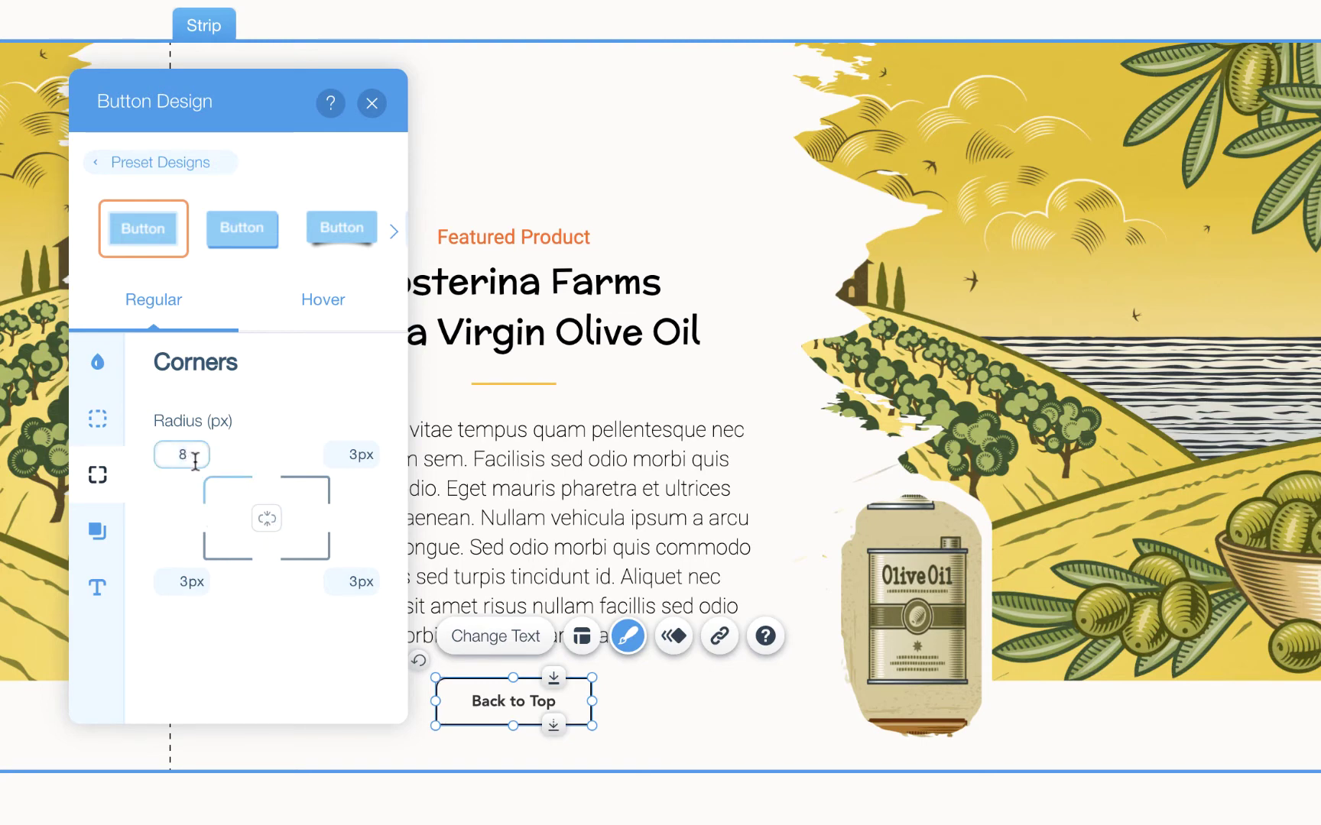
key(BackSpace)
text(3)
click(264, 625)
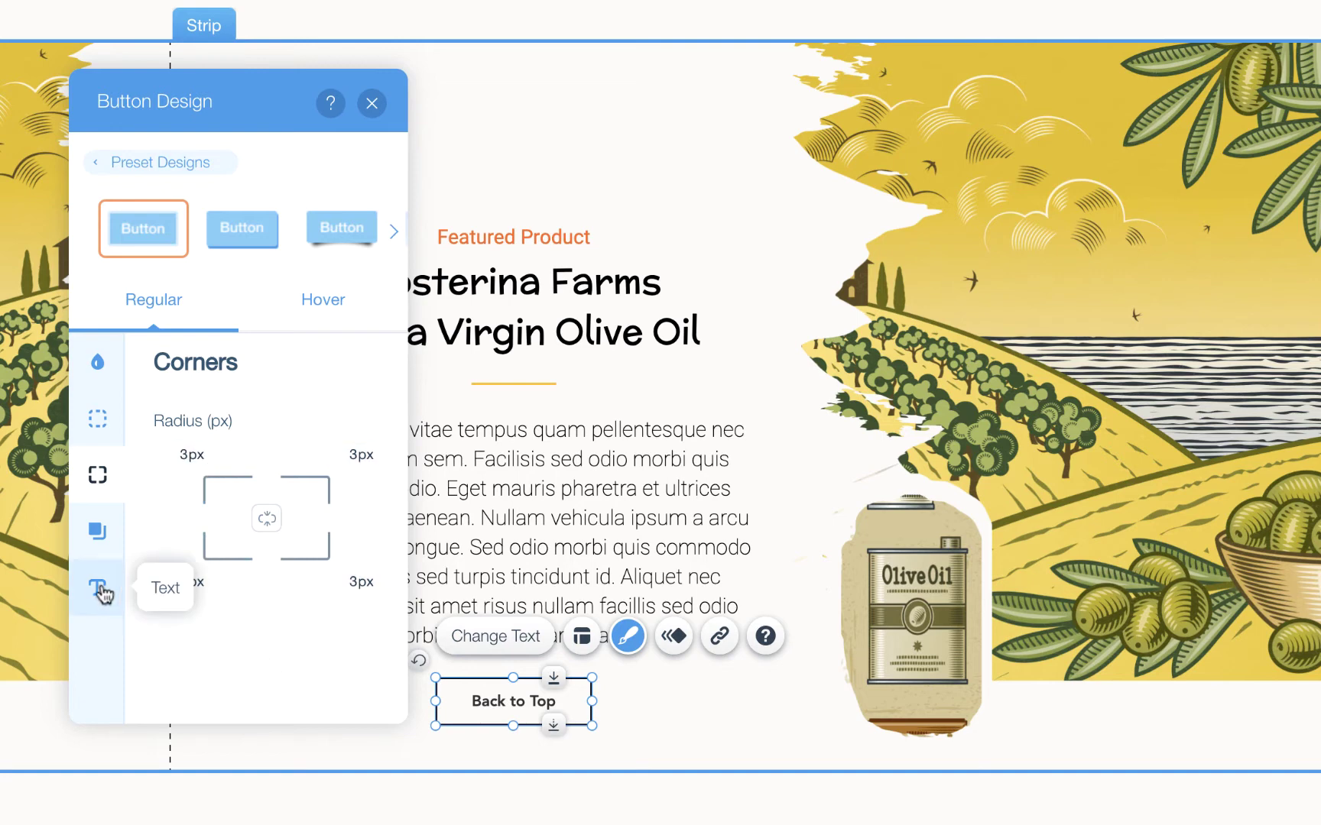
Change the button's text font to Roboto Thin and make it bold.
click(101, 590)
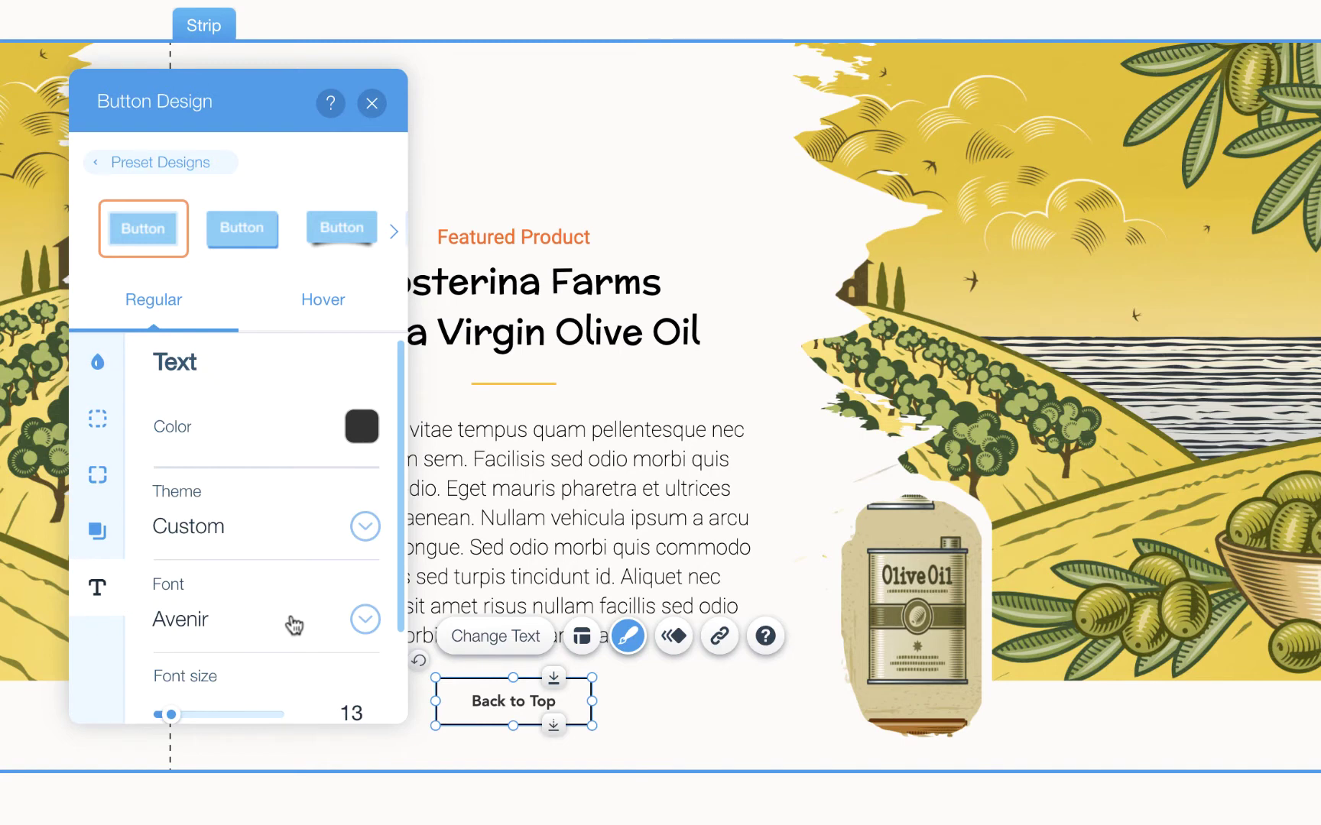
scroll(307, 620, down, 2)
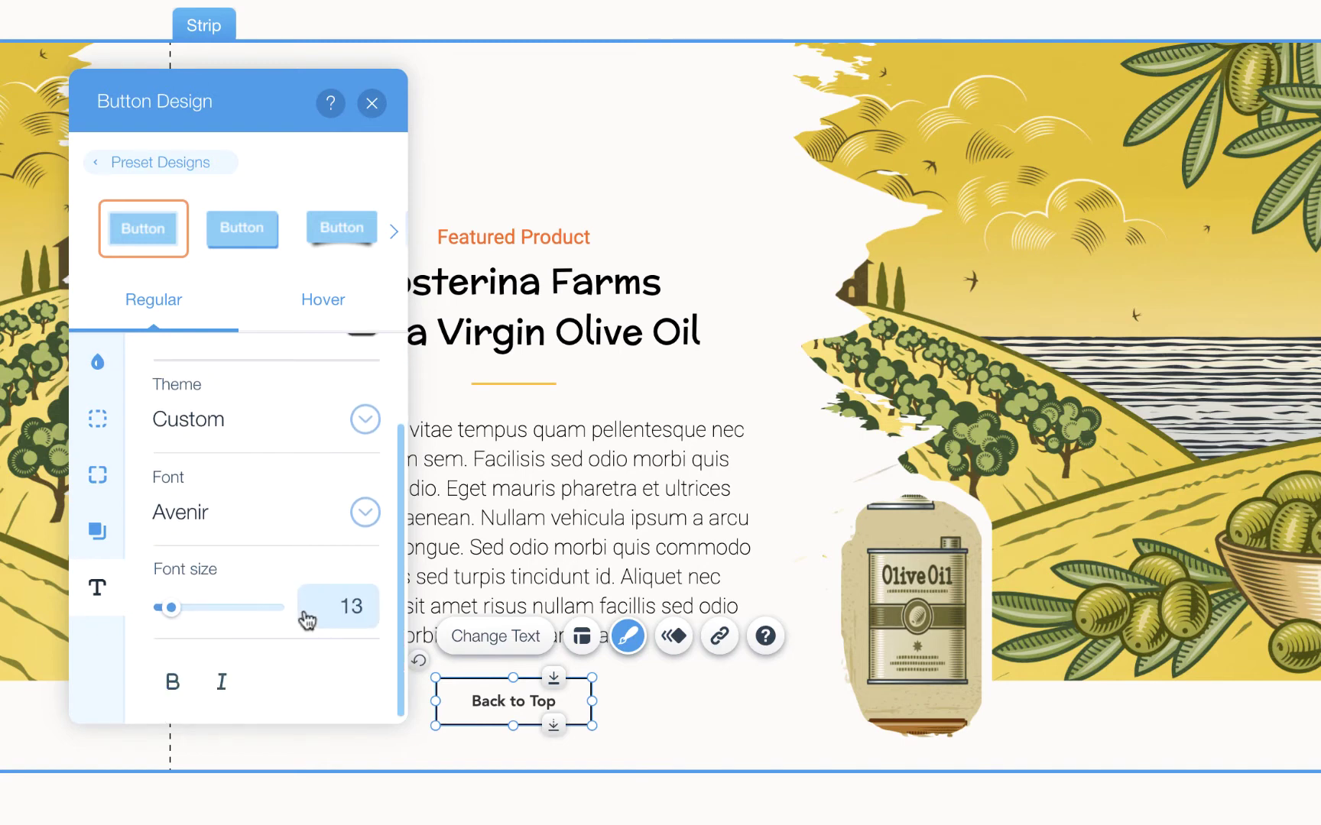
click(359, 524)
scroll(327, 733, down, 5)
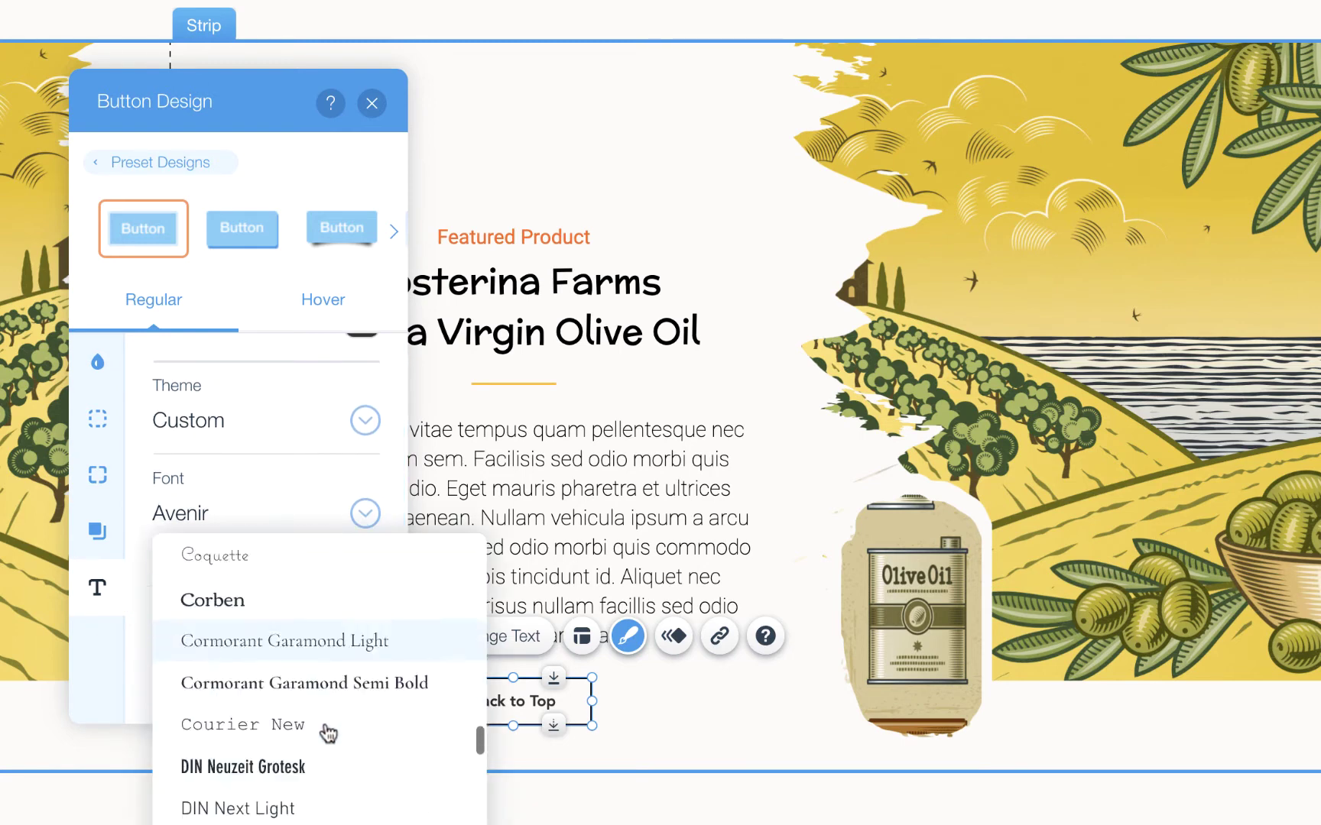
scroll(327, 733, down, 15)
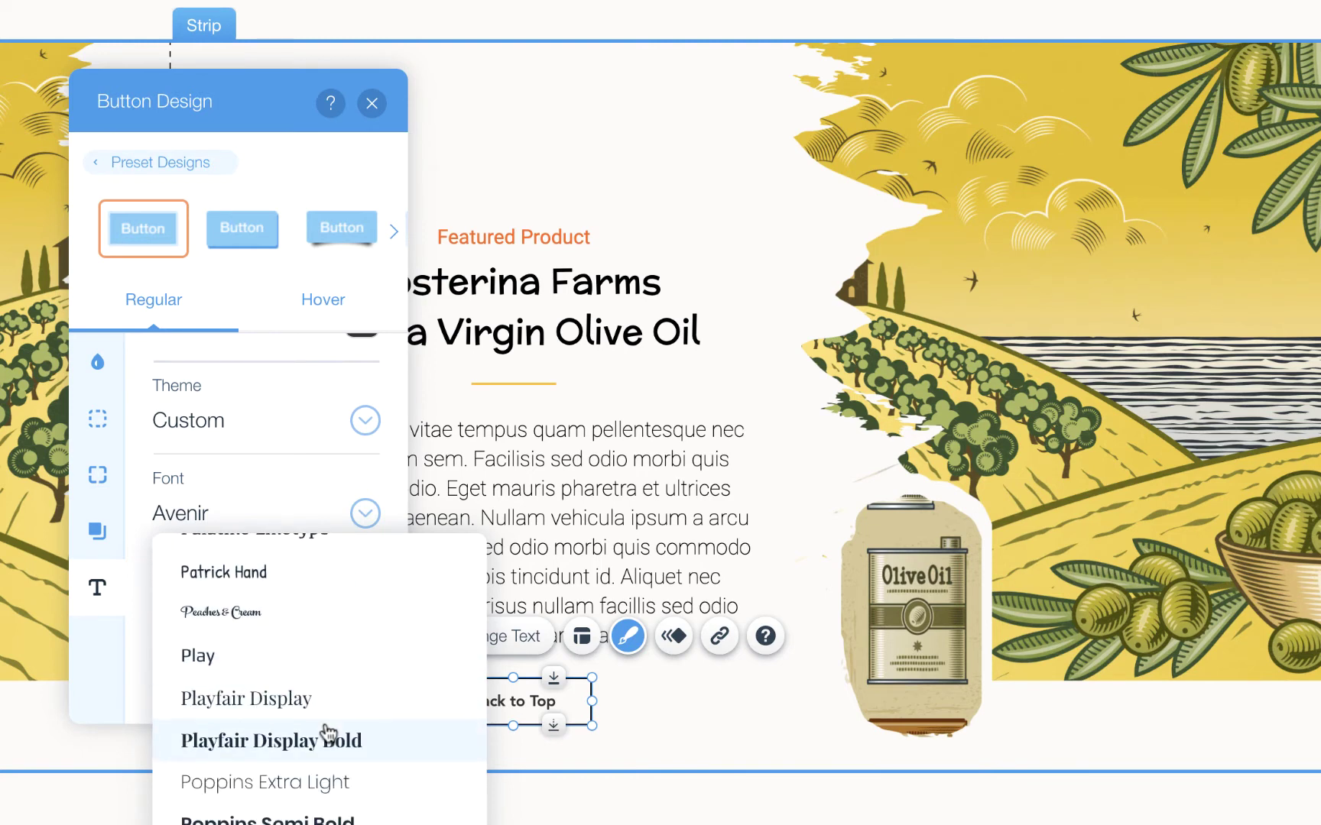
scroll(327, 733, down, 10)
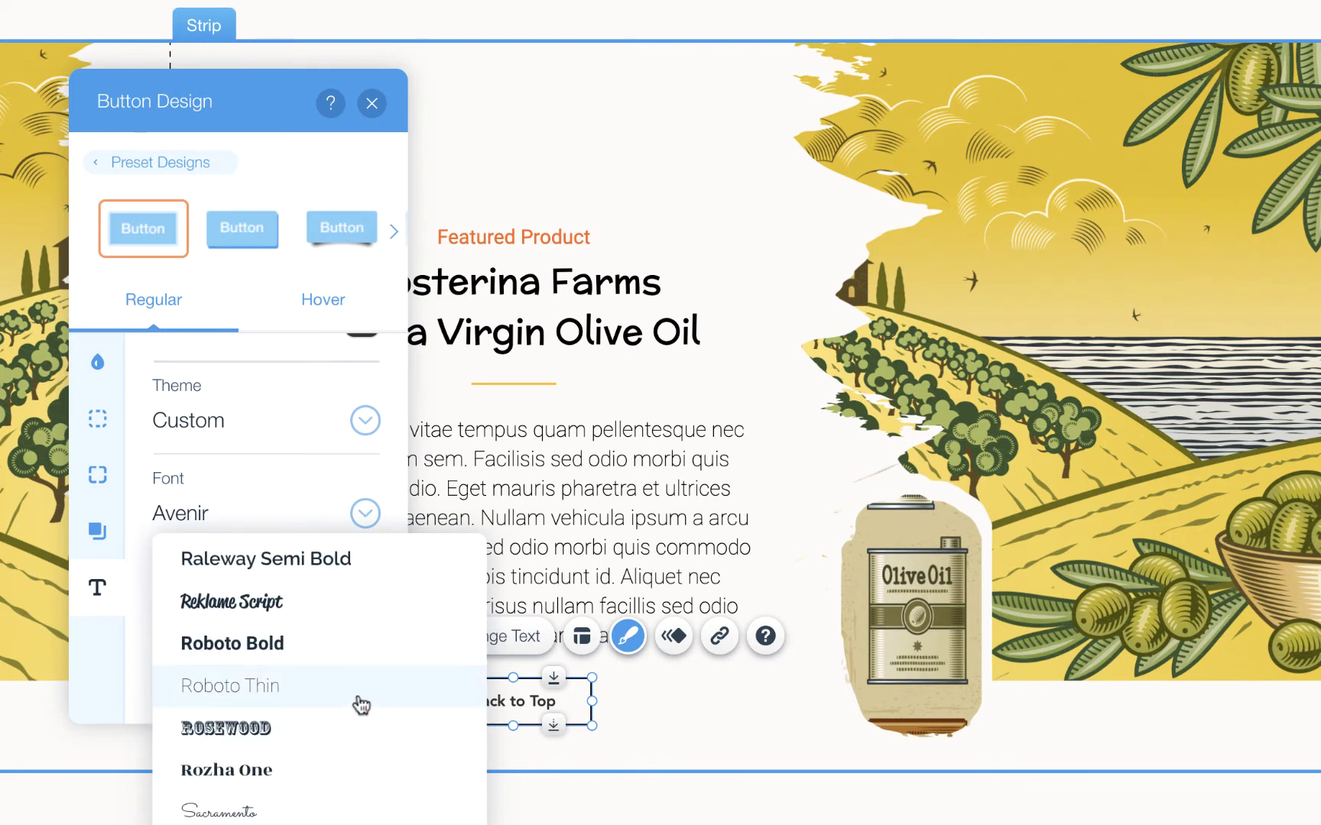
click(360, 705)
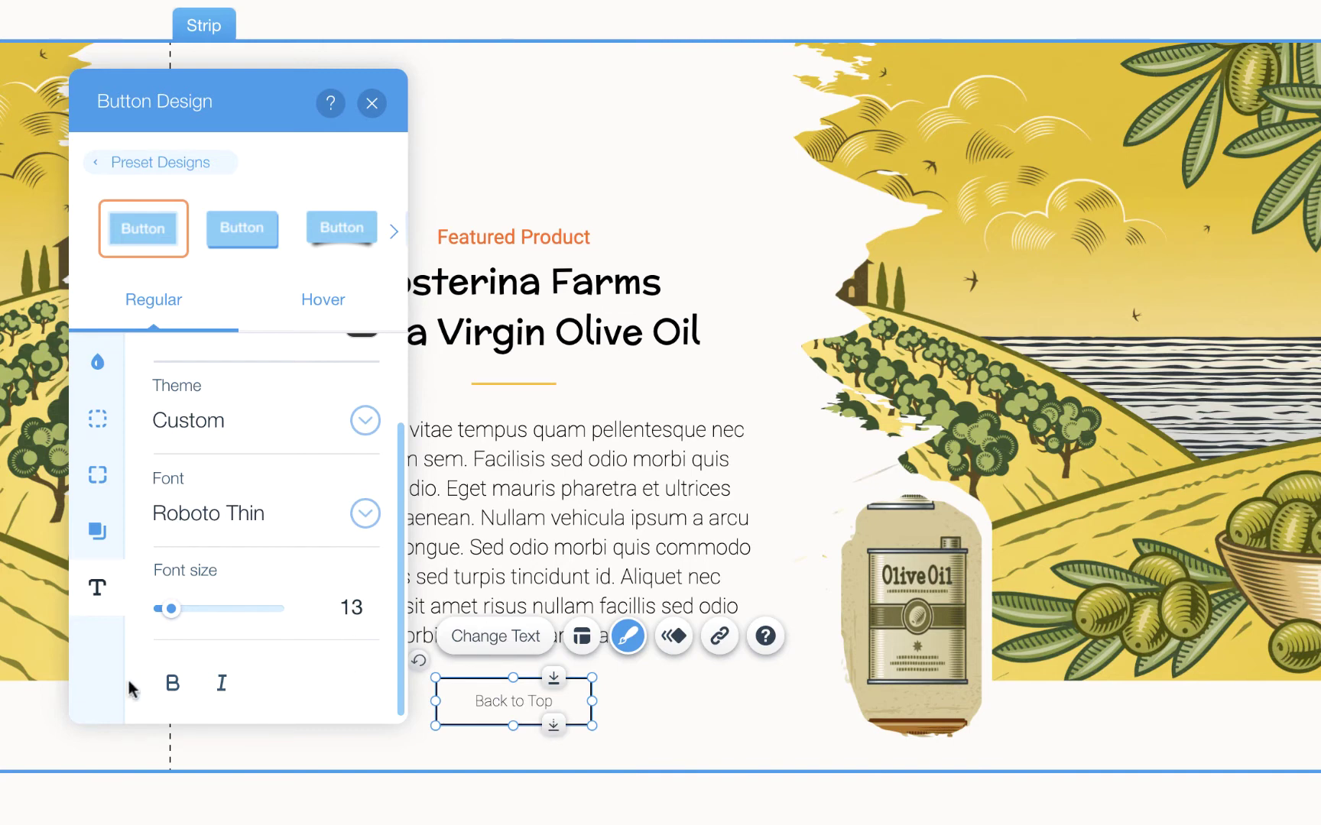
click(168, 697)
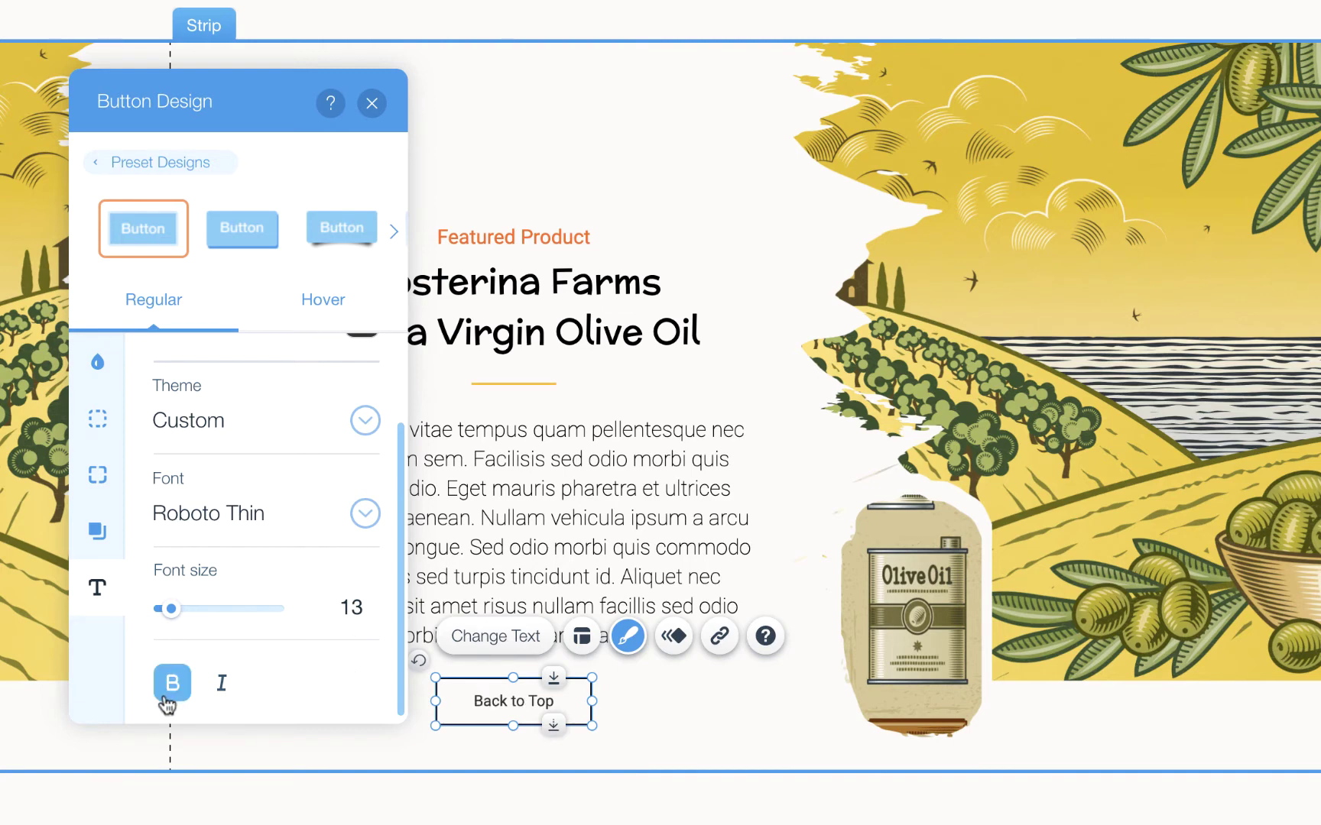
scroll(214, 524, up, 2)
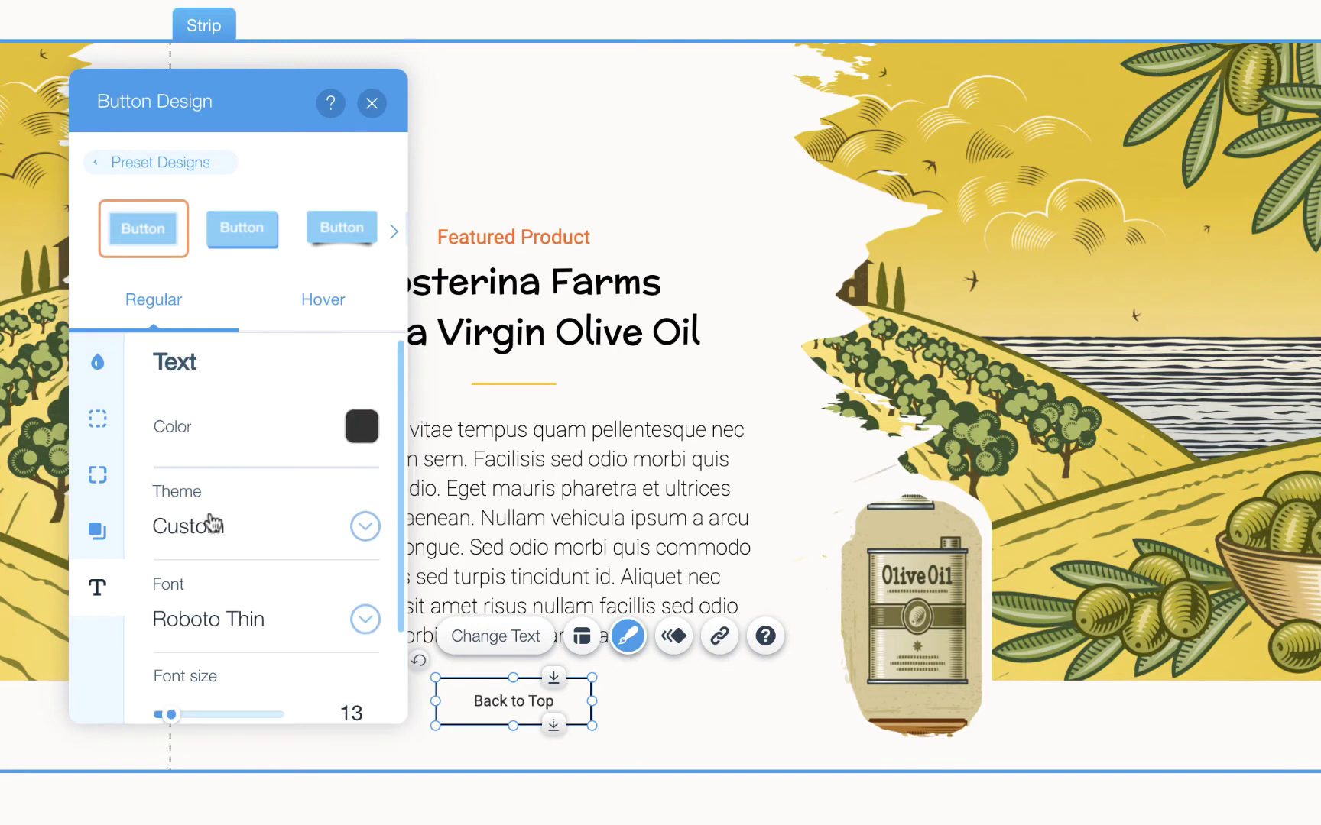
Try the saved yellow on the button's hover text, and set the hover background to the saved yellow #FEBF10.
click(315, 318)
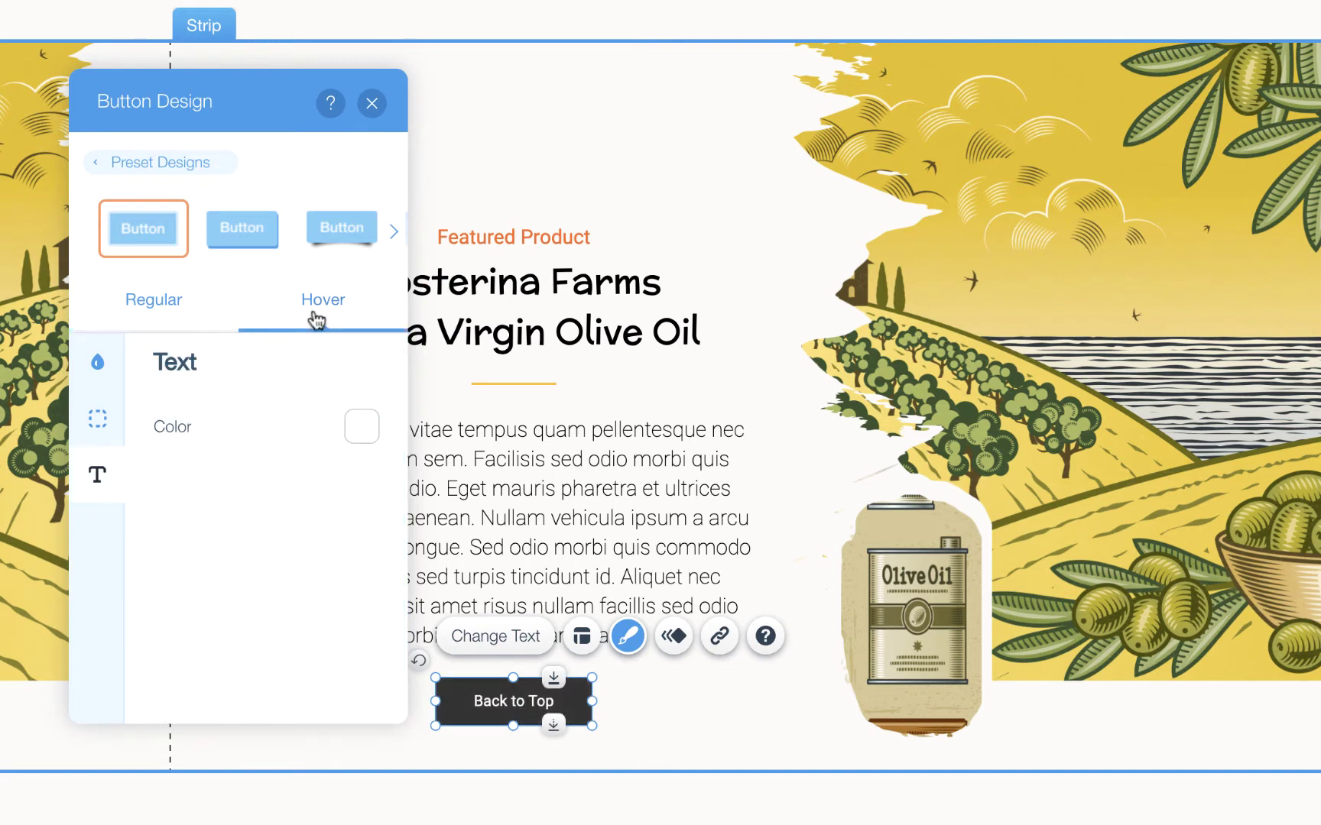
click(359, 426)
click(235, 481)
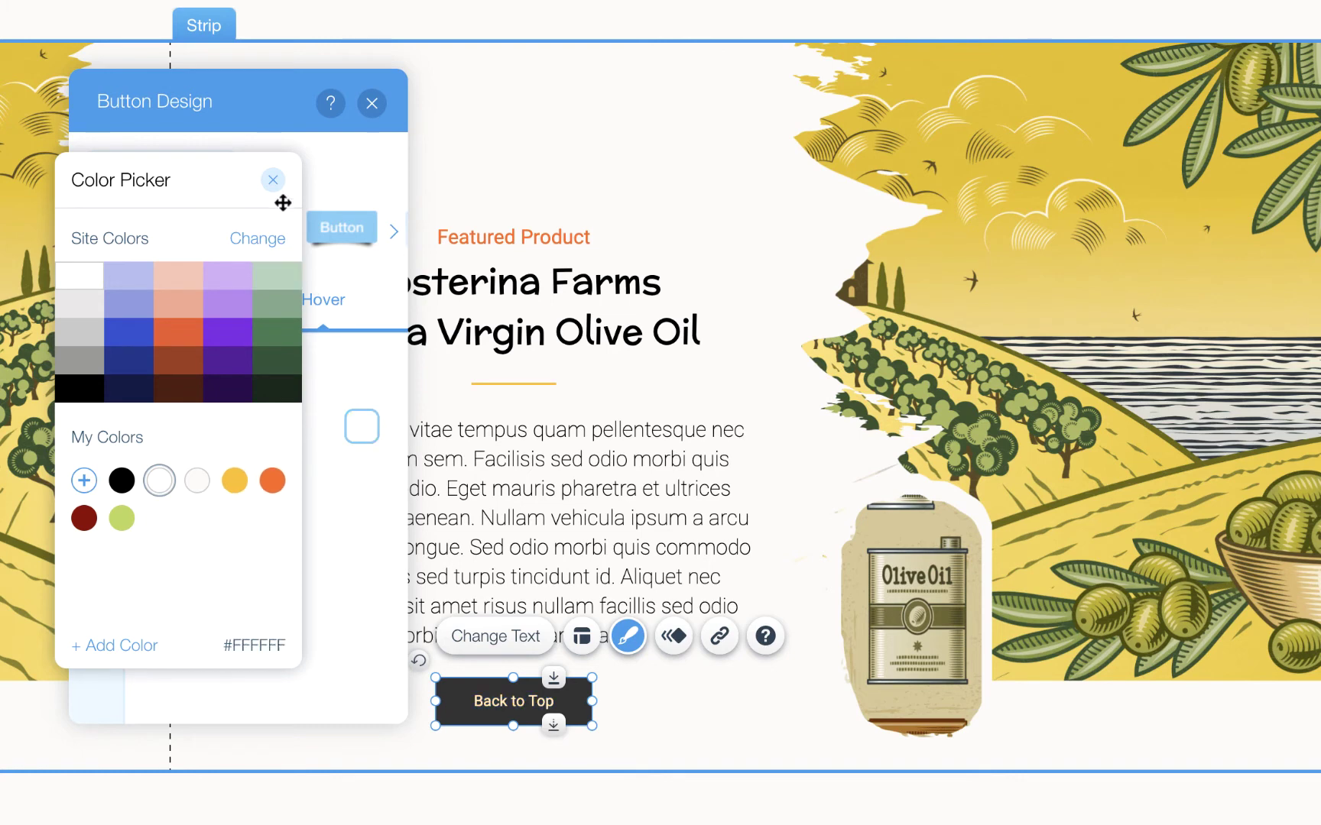
click(273, 180)
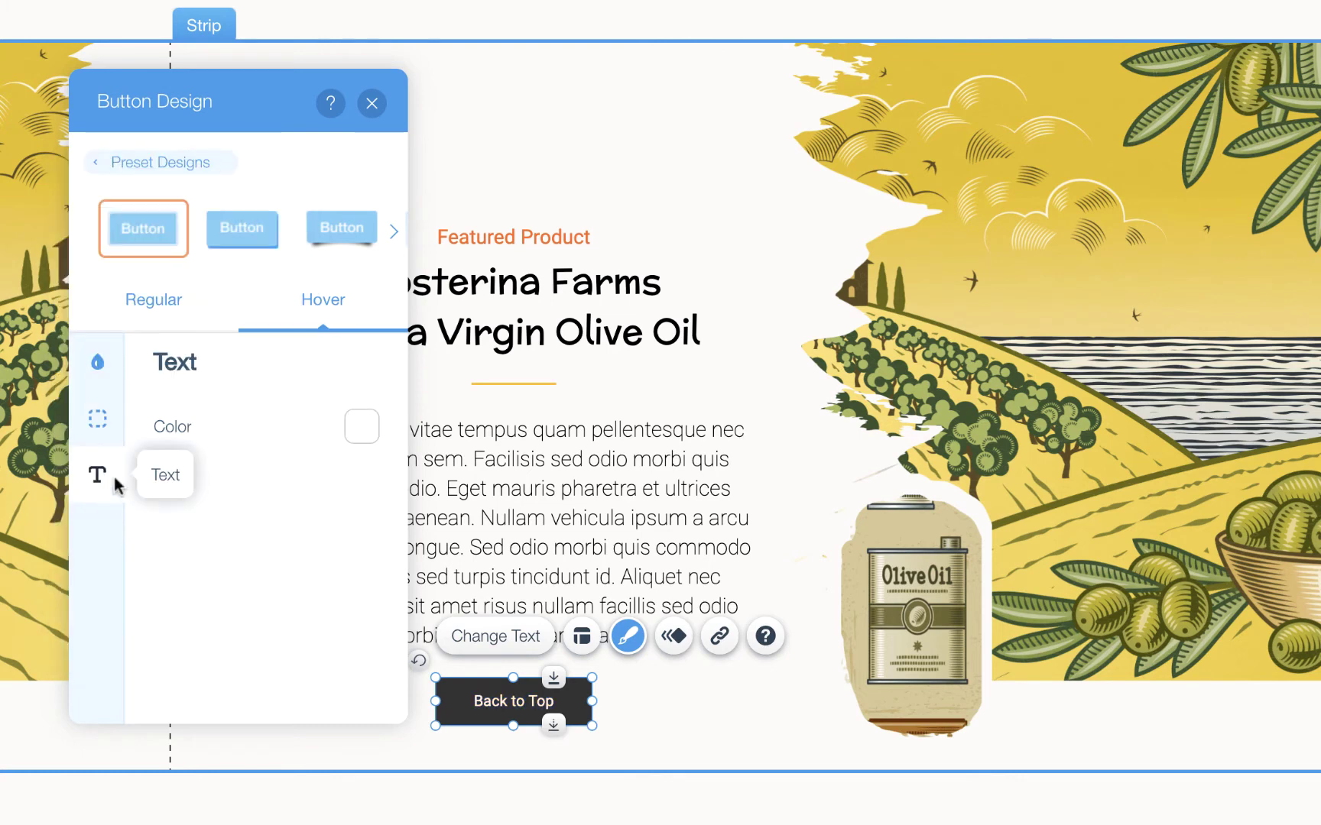
click(98, 362)
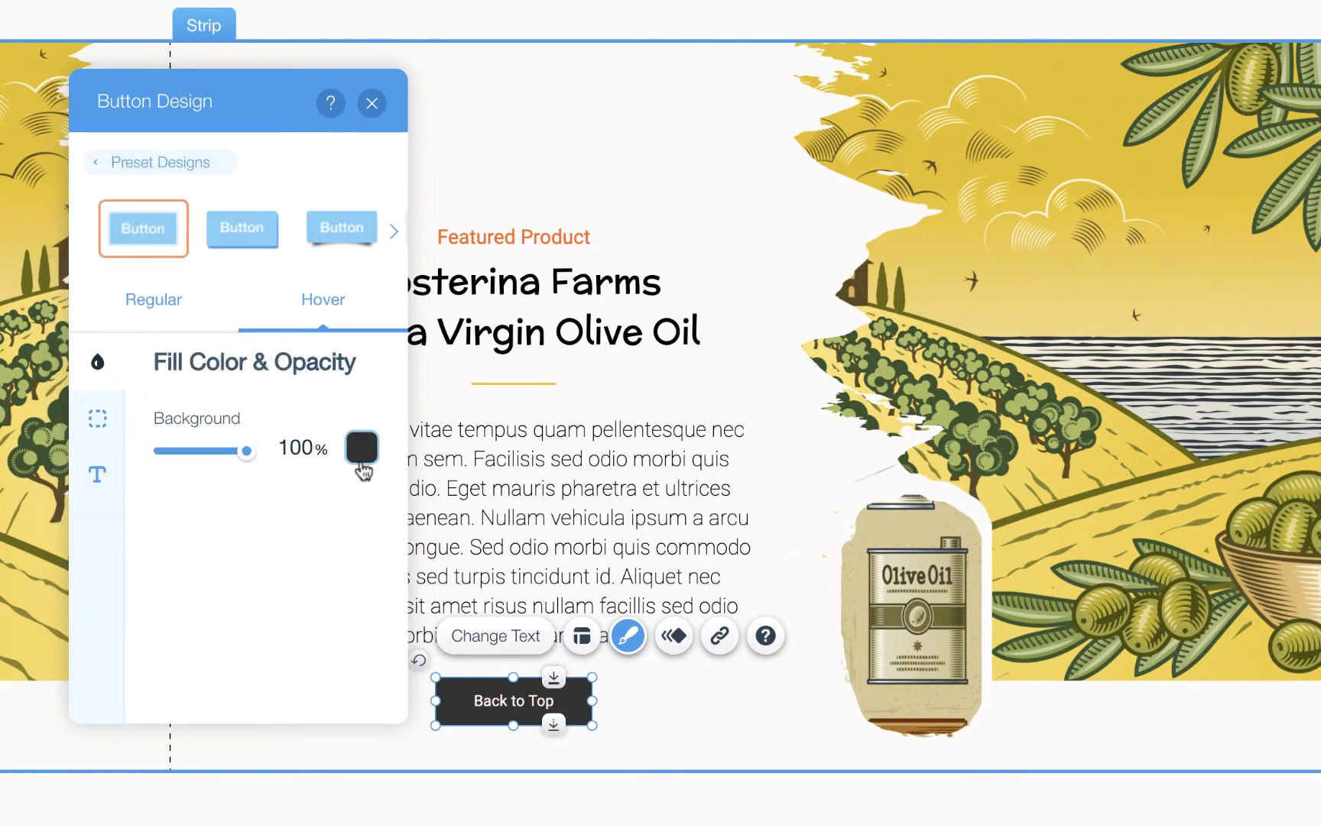
click(361, 451)
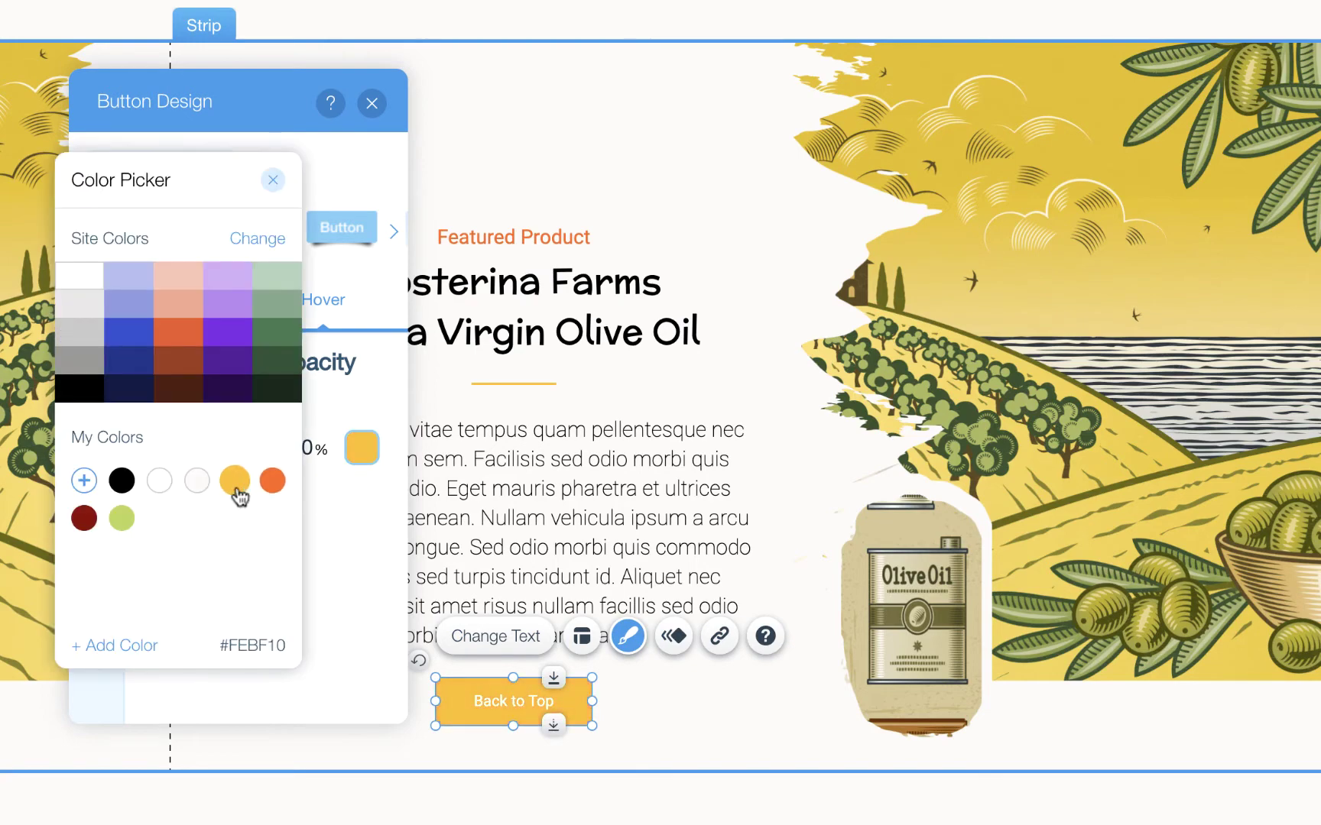
click(238, 496)
click(273, 180)
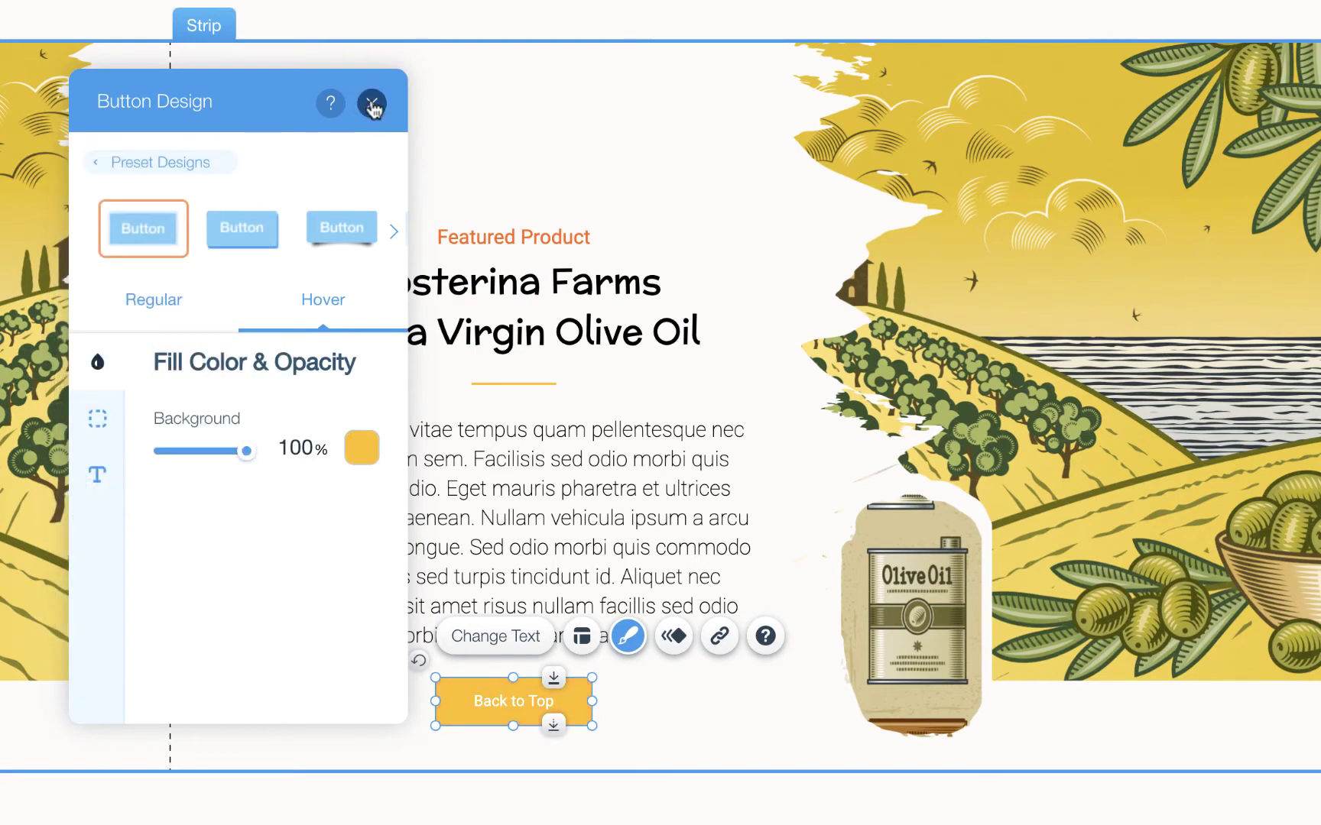
click(372, 104)
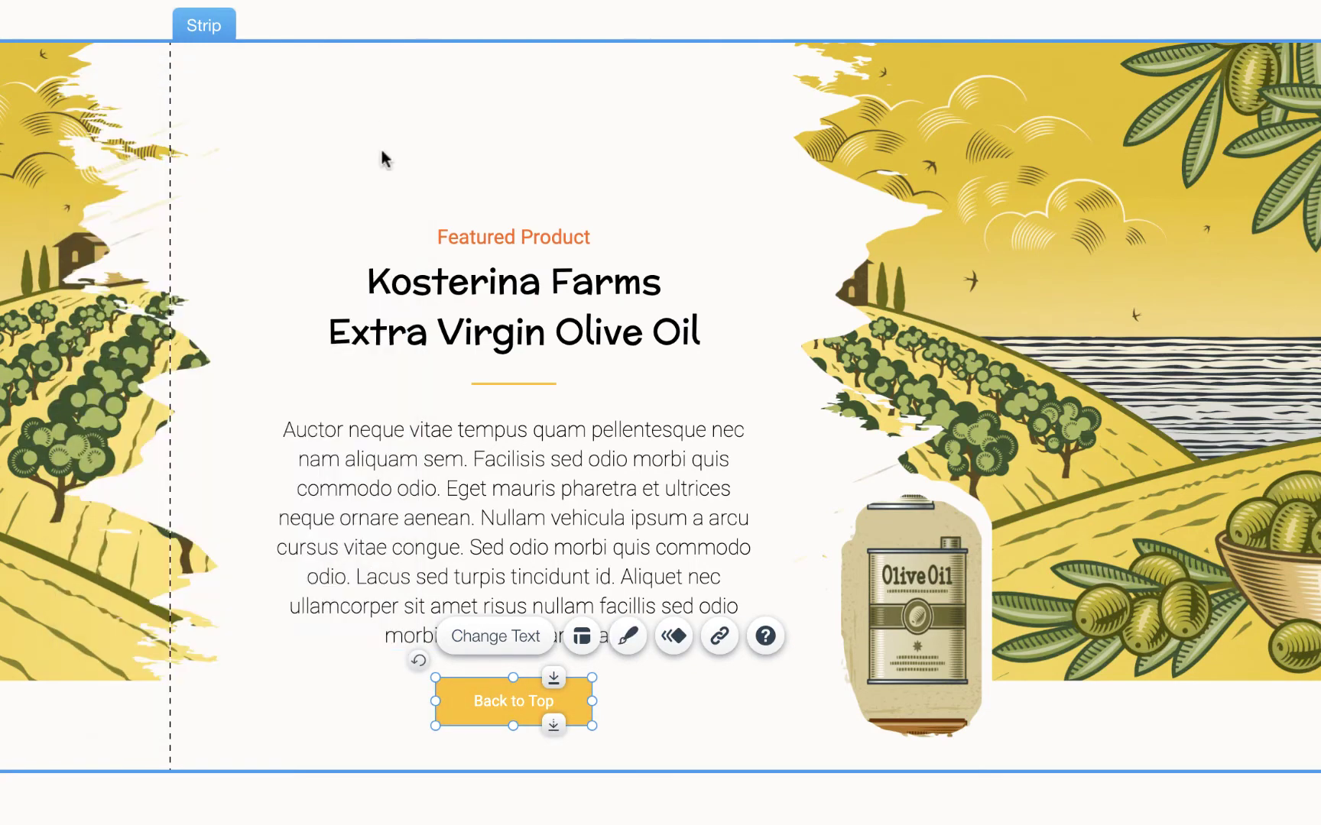
click(725, 728)
Change the button's label to "Explore the Product".
click(560, 713)
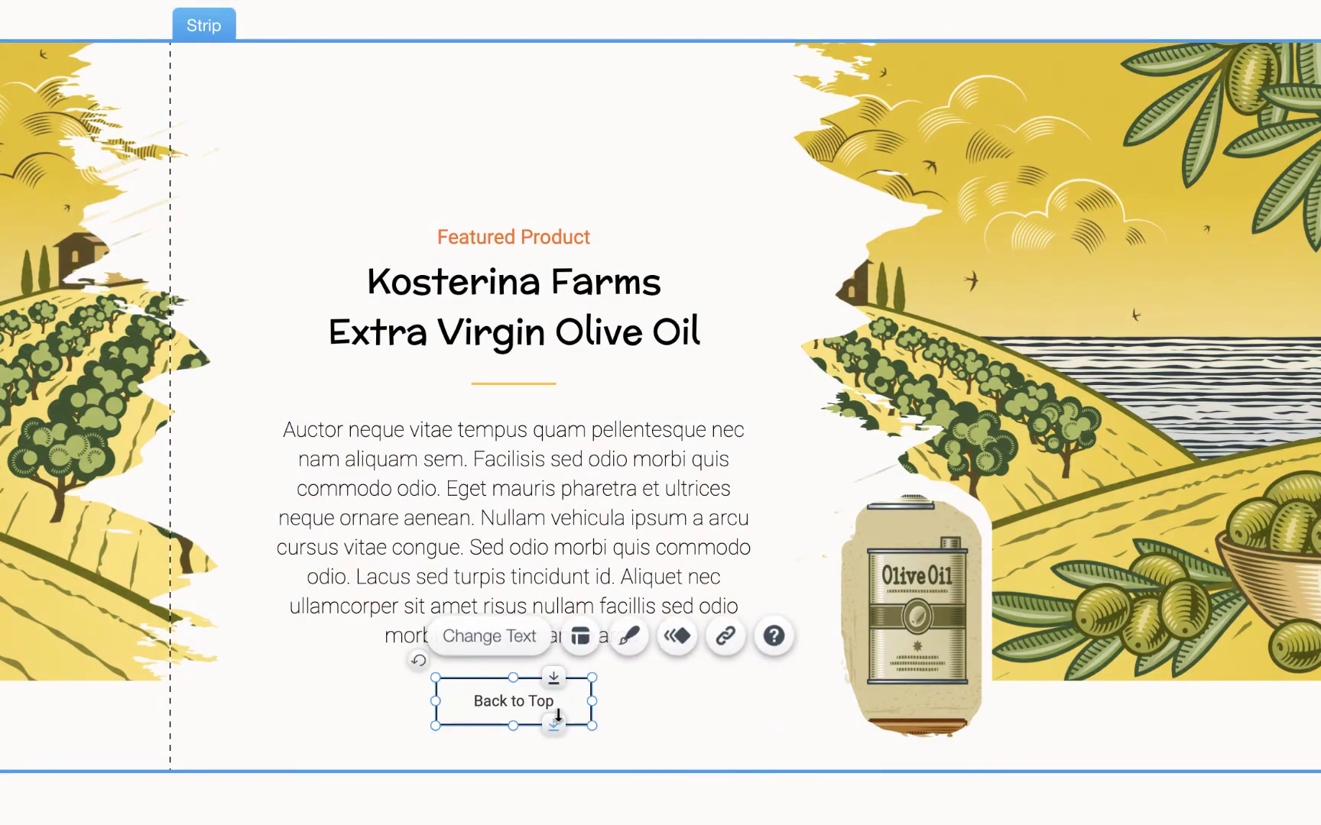
click(495, 635)
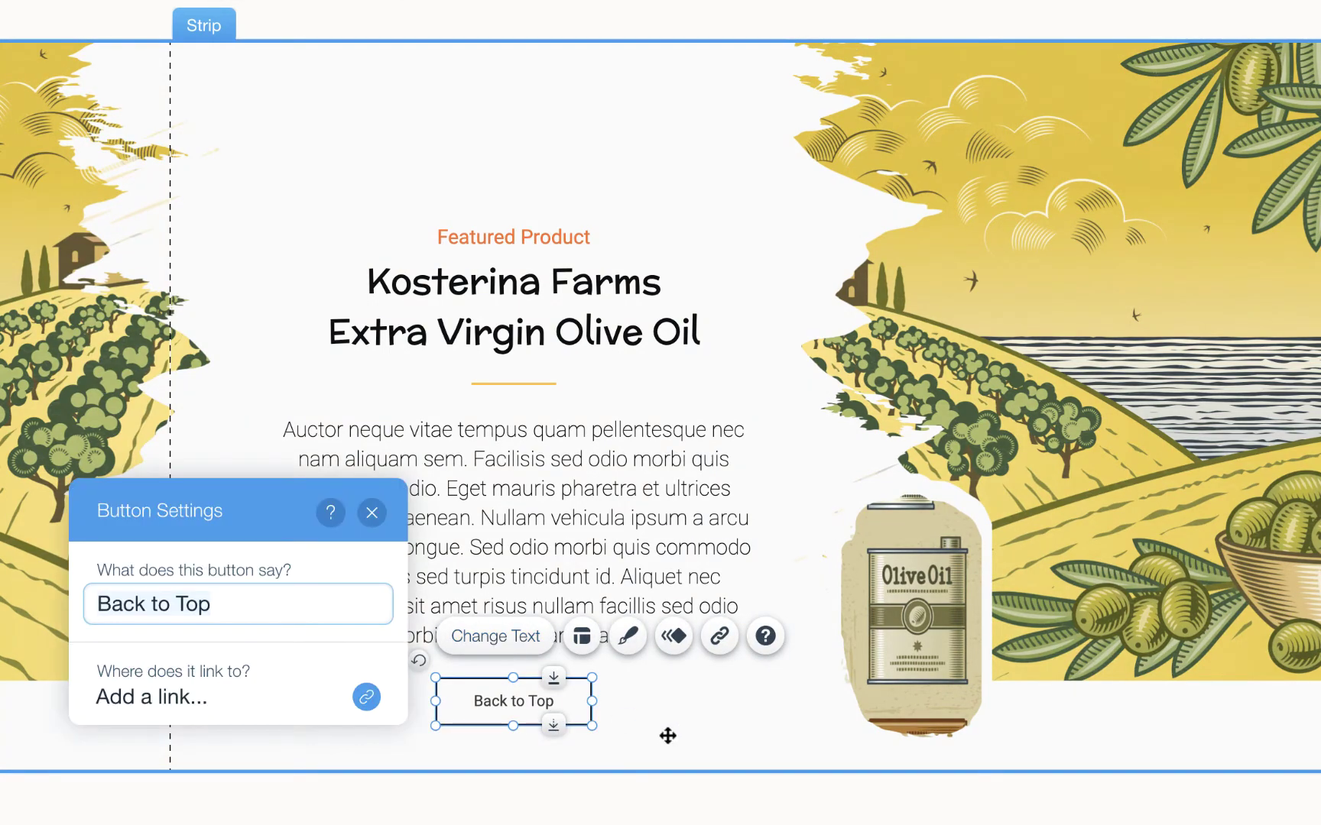
text(Explore t)
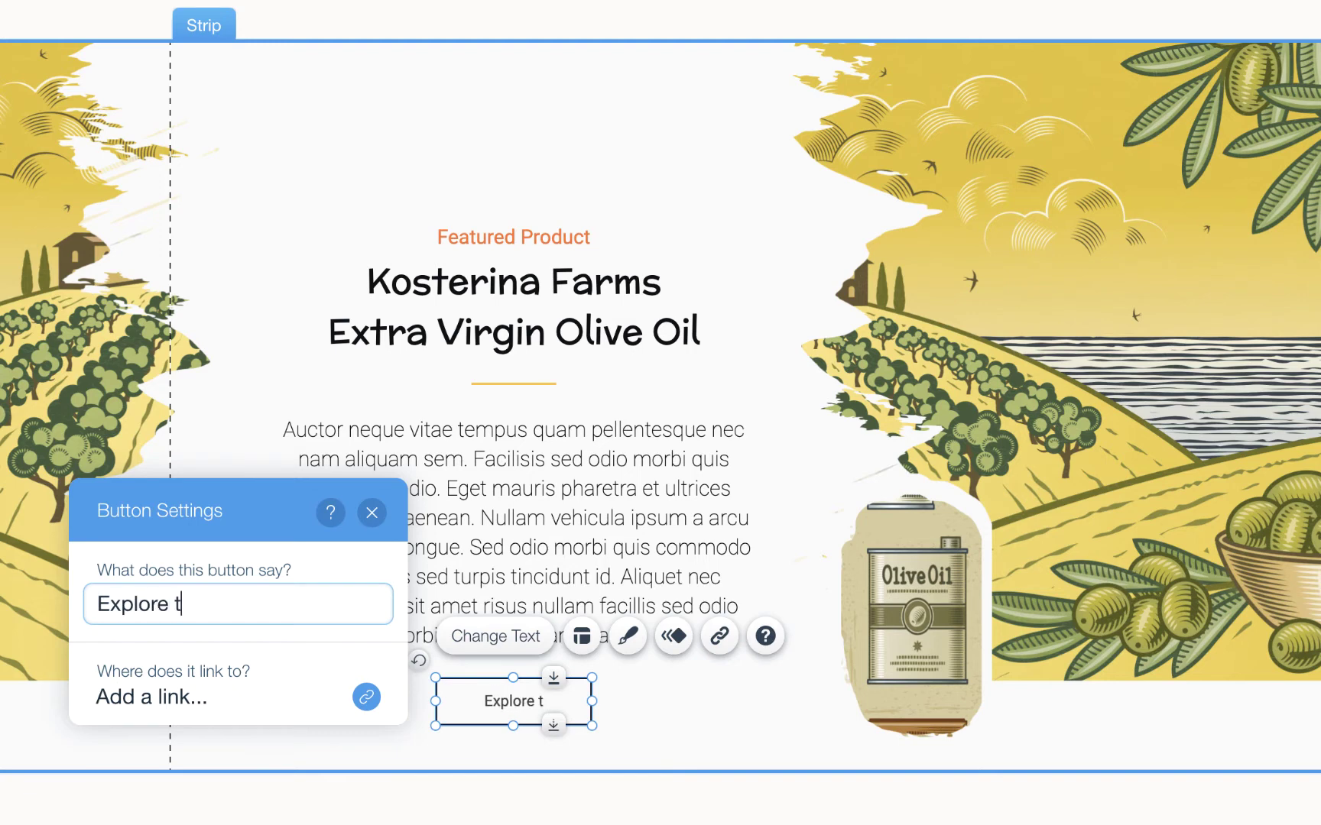
text(he Product)
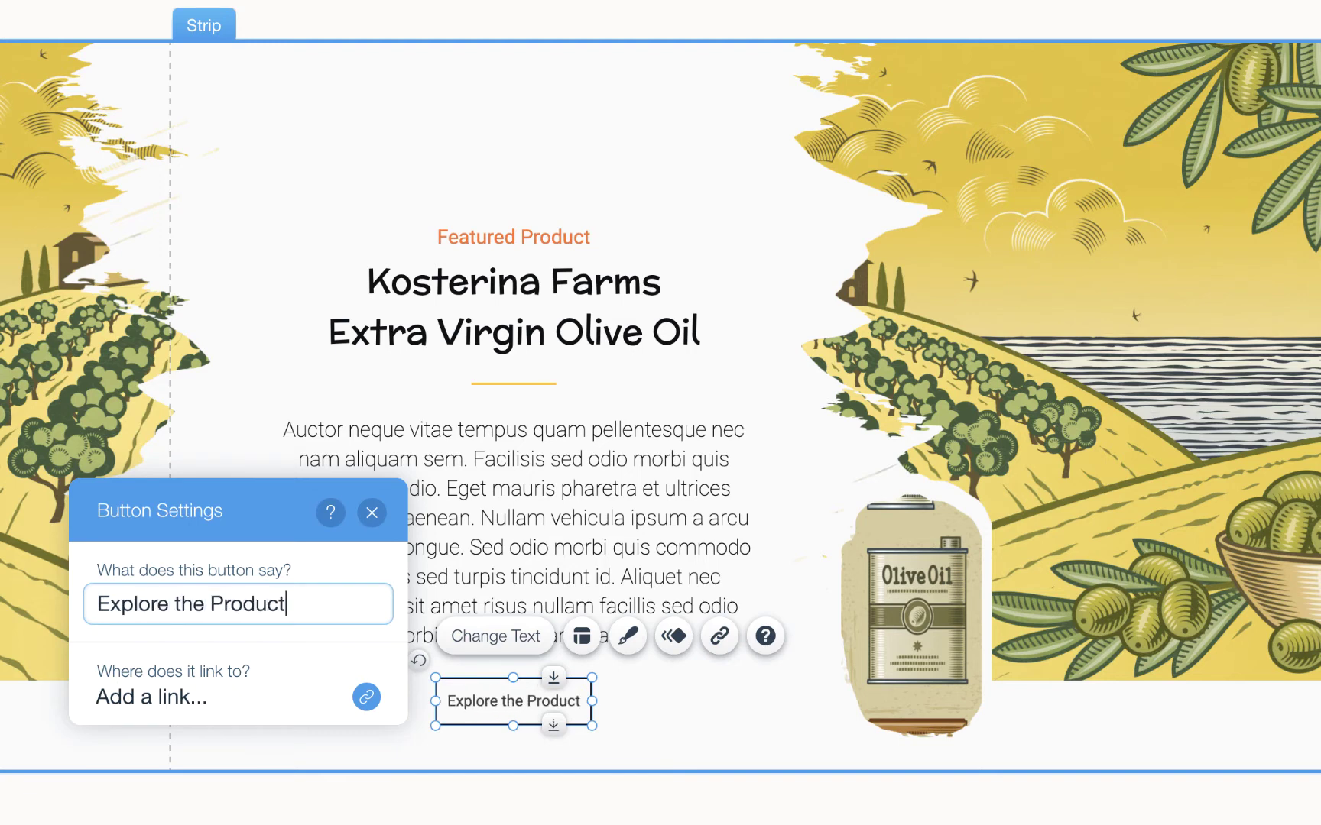
click(617, 721)
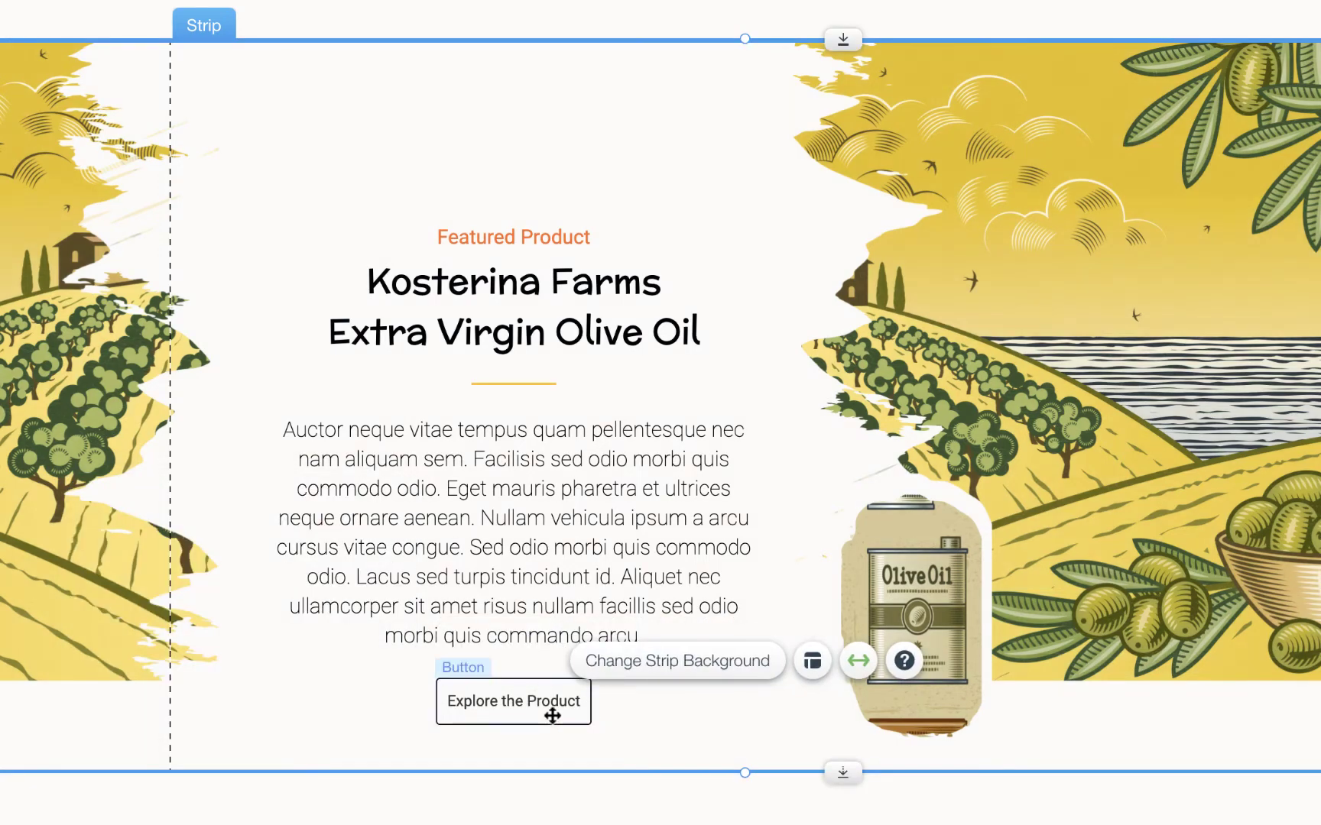
Set the button's width to 180 px and centre it below the paragraph.
click(552, 715)
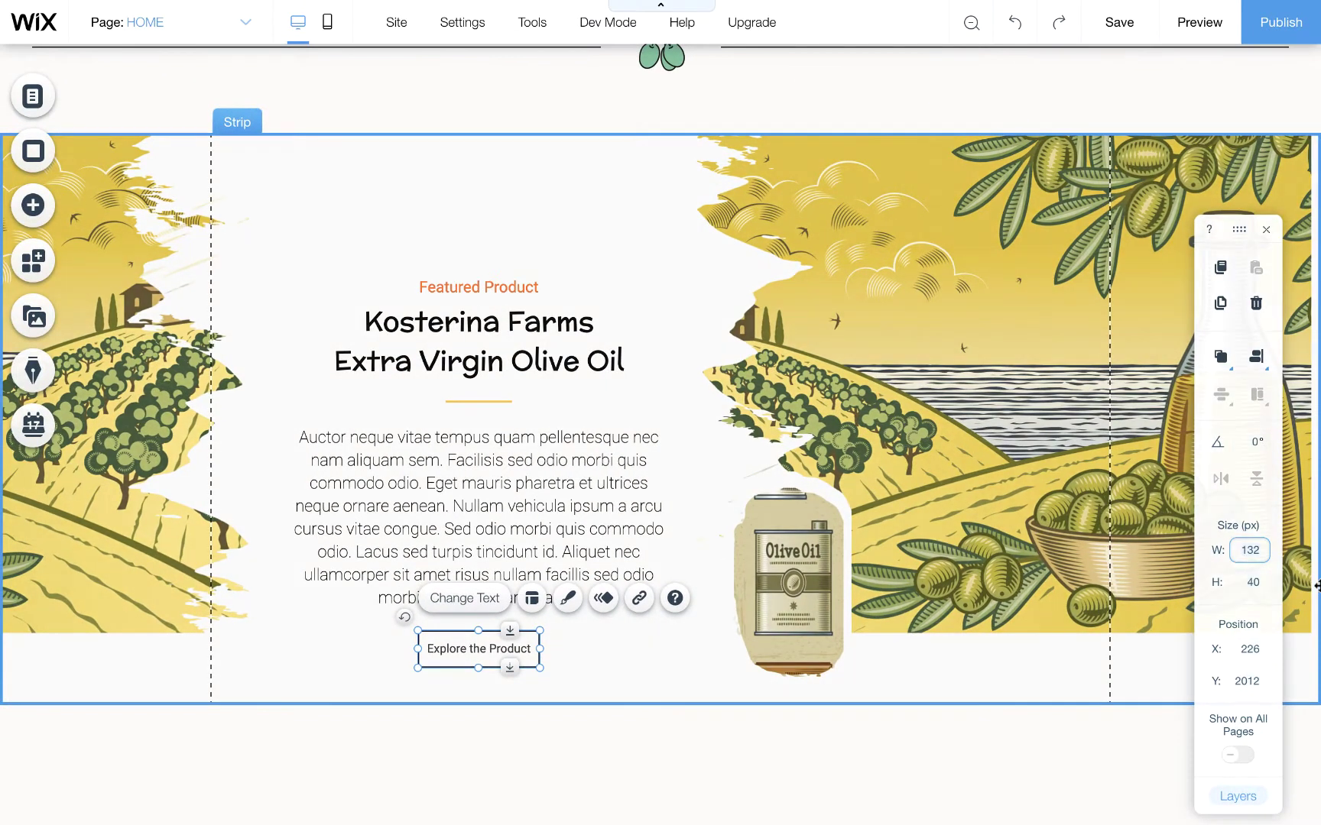
key(Return)
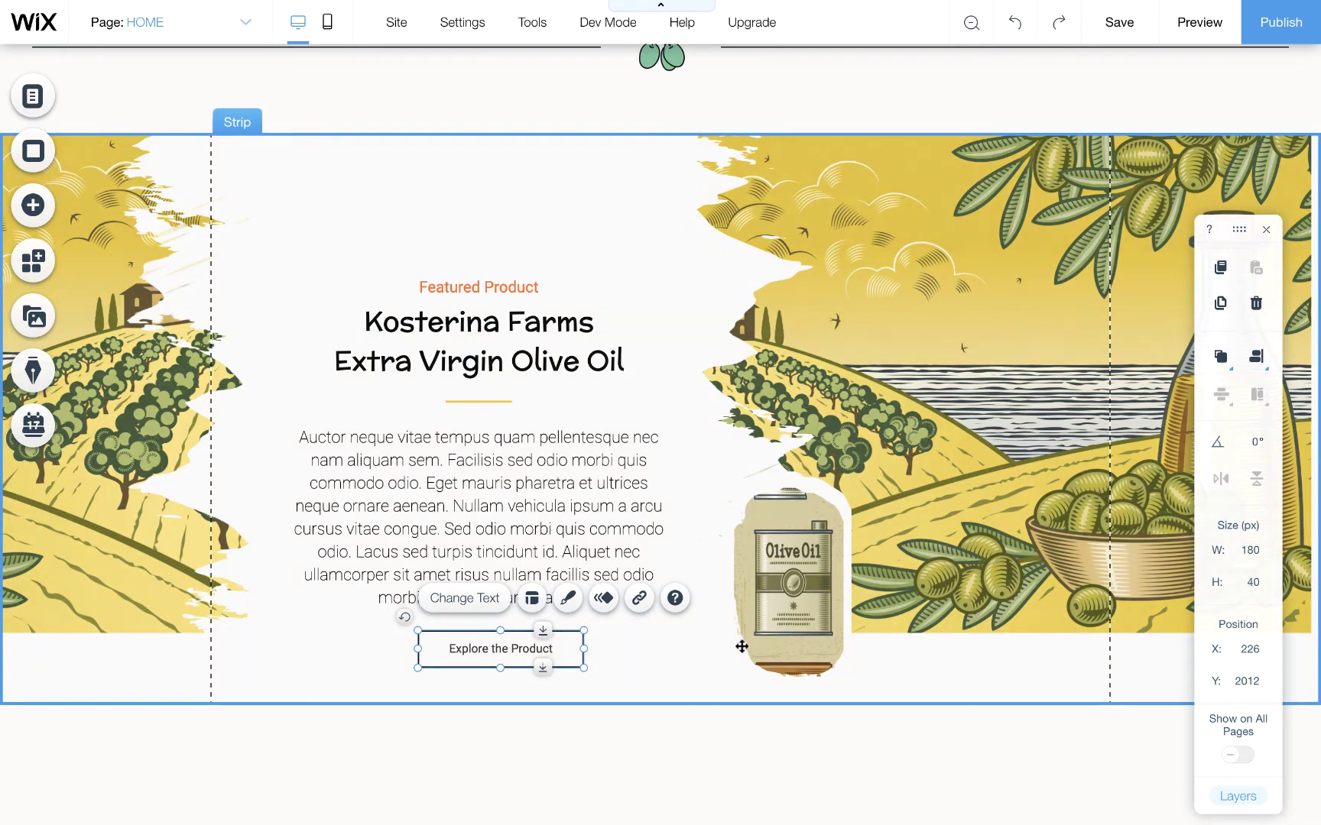
click(664, 670)
drag(521, 651, 498, 644)
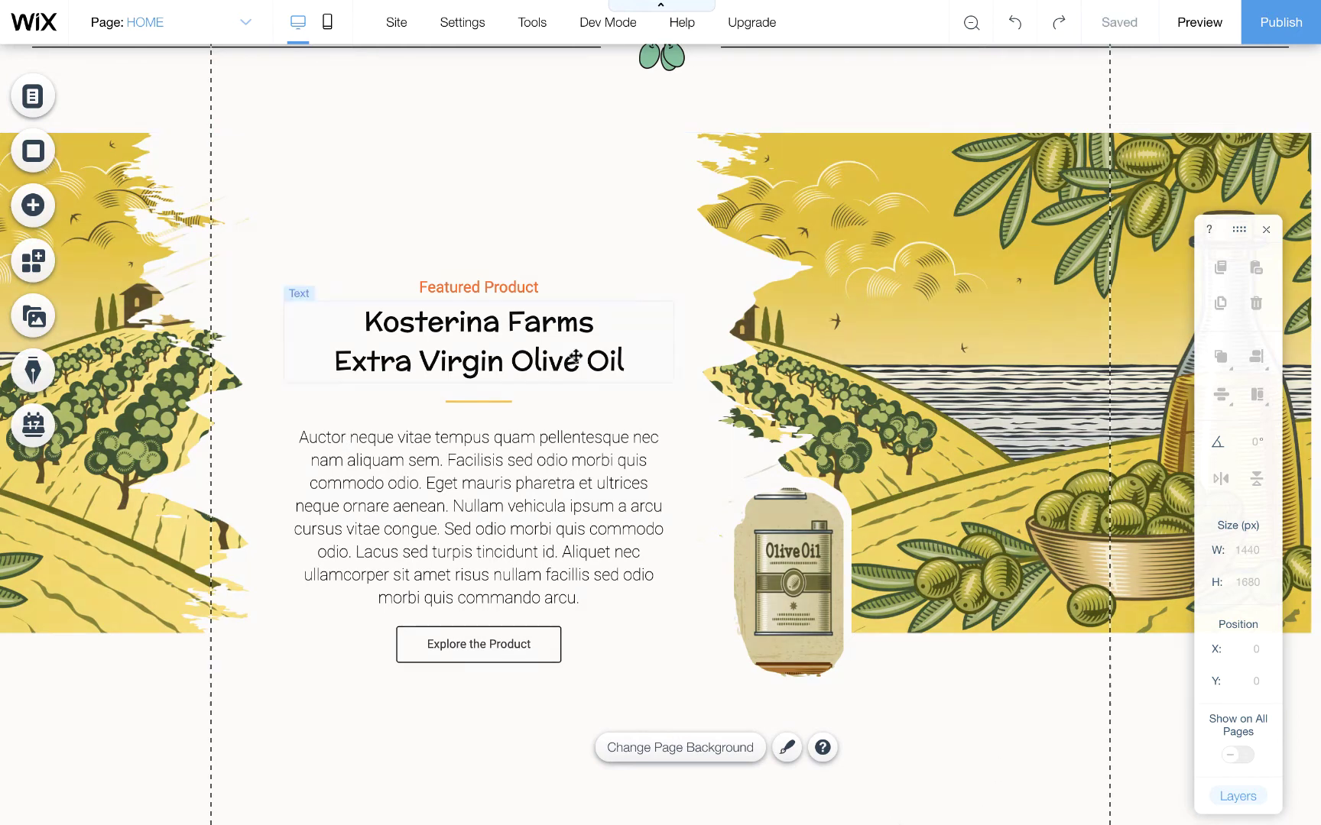
Group the featured product label, heading, divider, paragraph and button, and move the group up to about X 74, Y 1571.
click(498, 288)
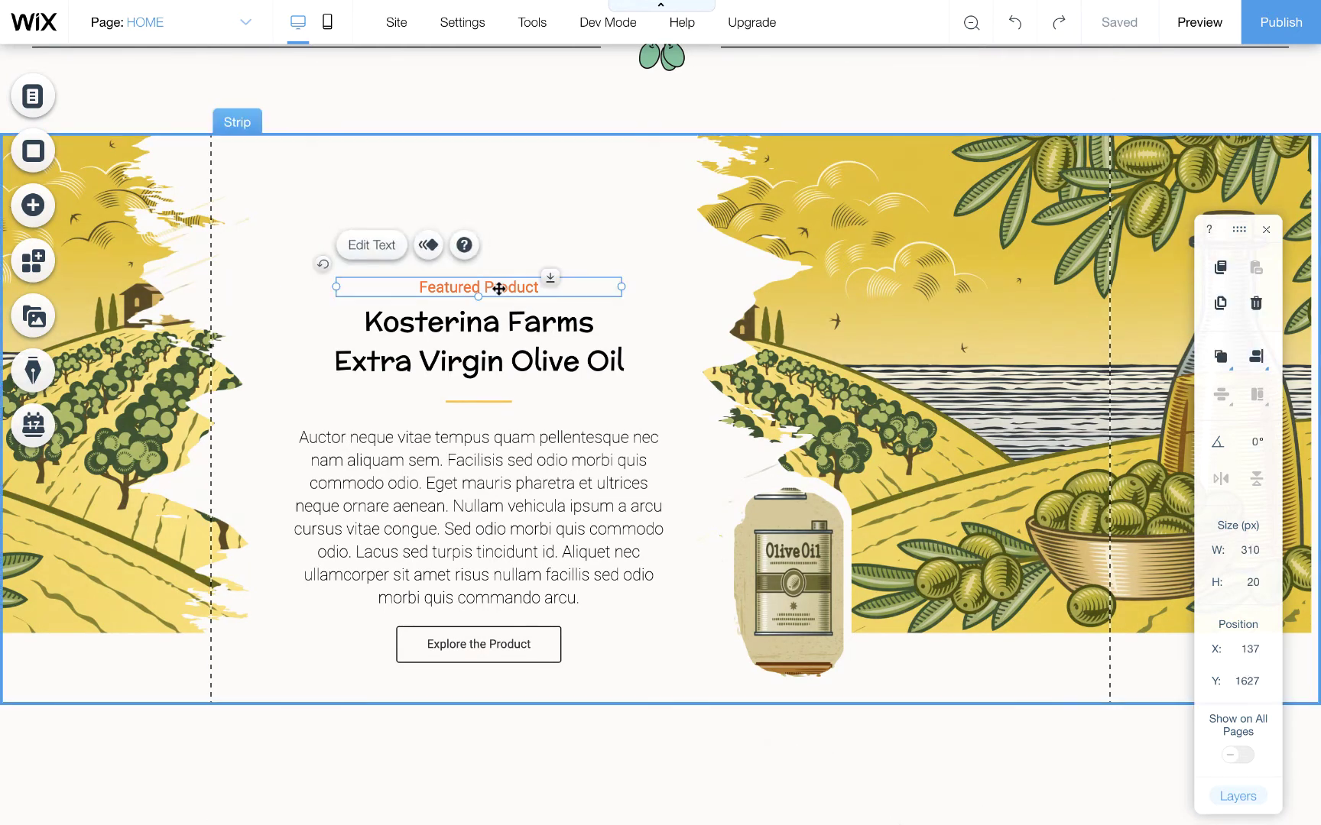
shift+click(502, 339)
shift+click(479, 401)
shift+click(535, 439)
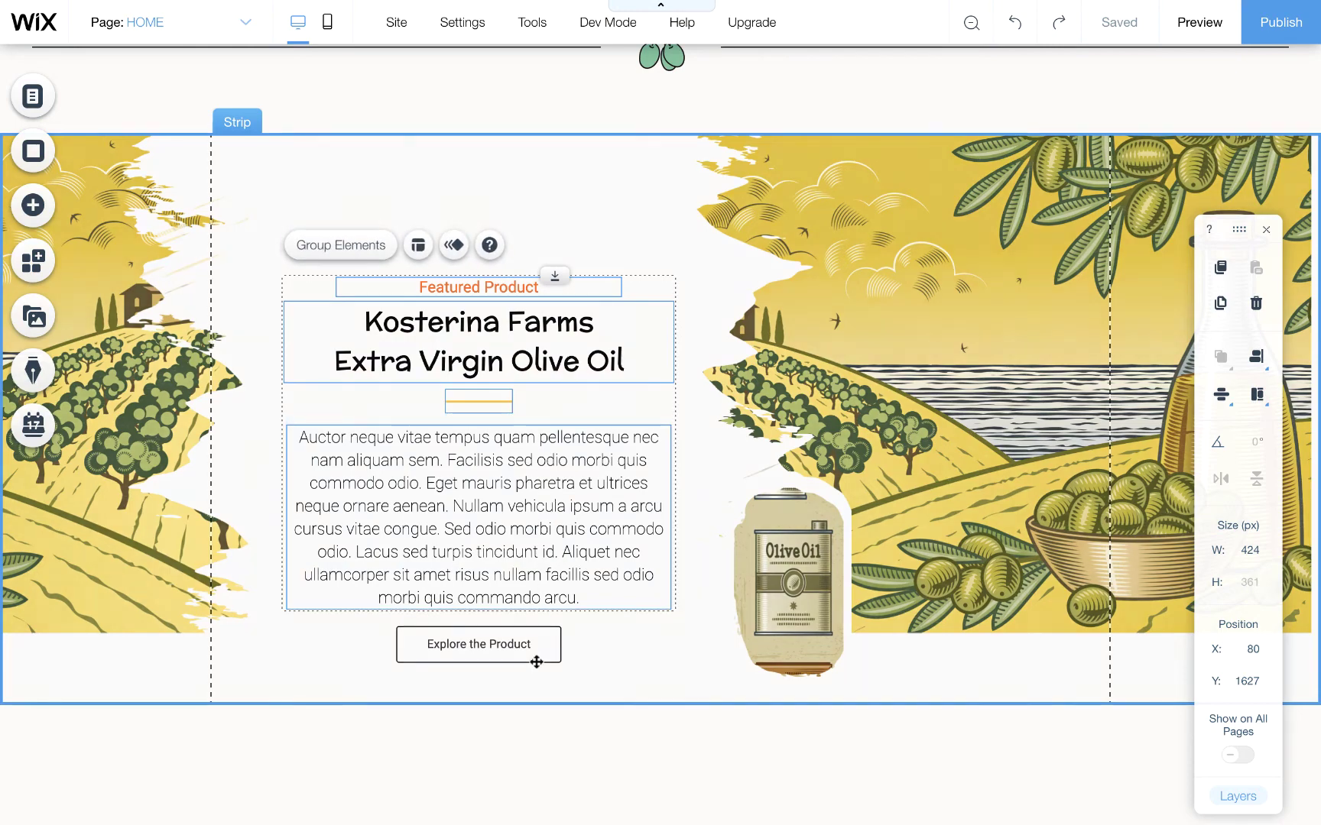
click(357, 244)
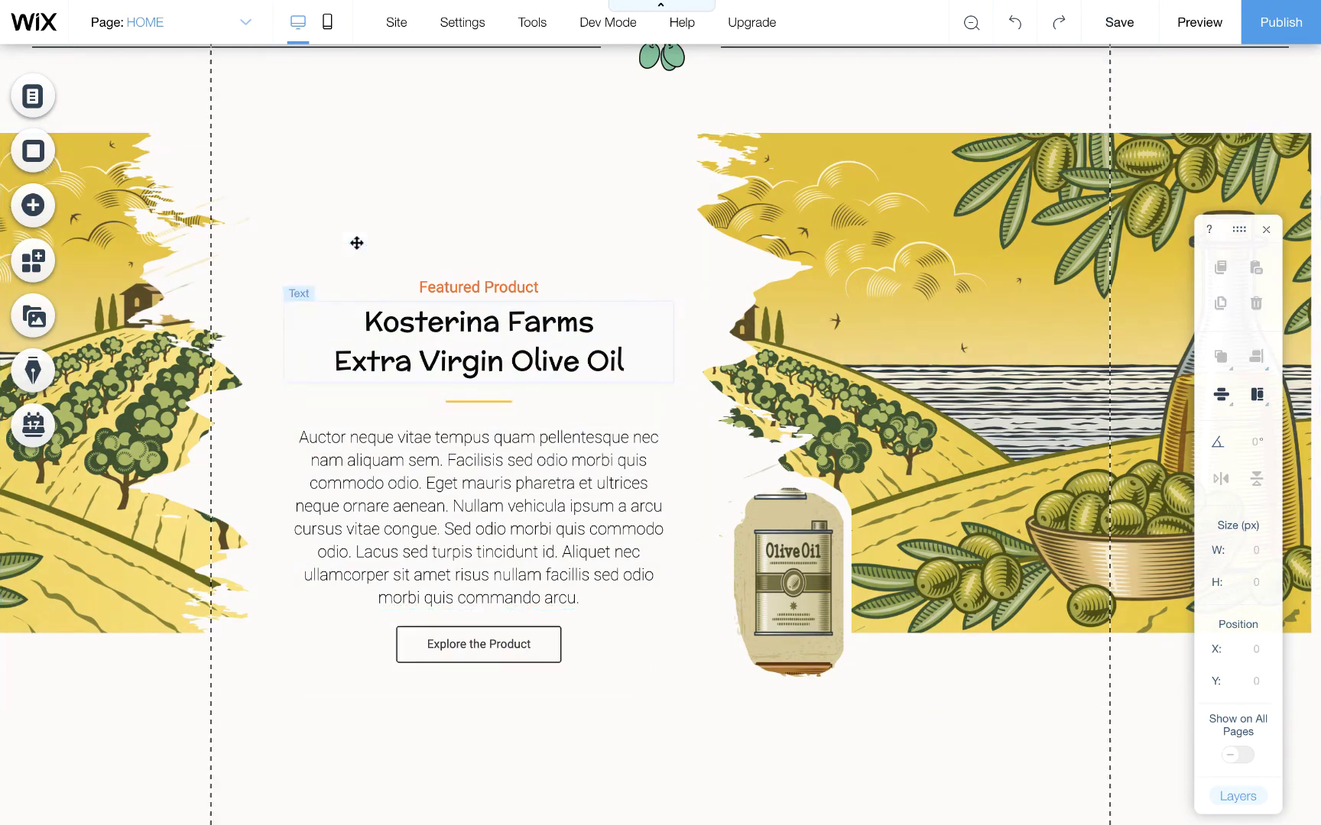
drag(560, 459, 558, 452)
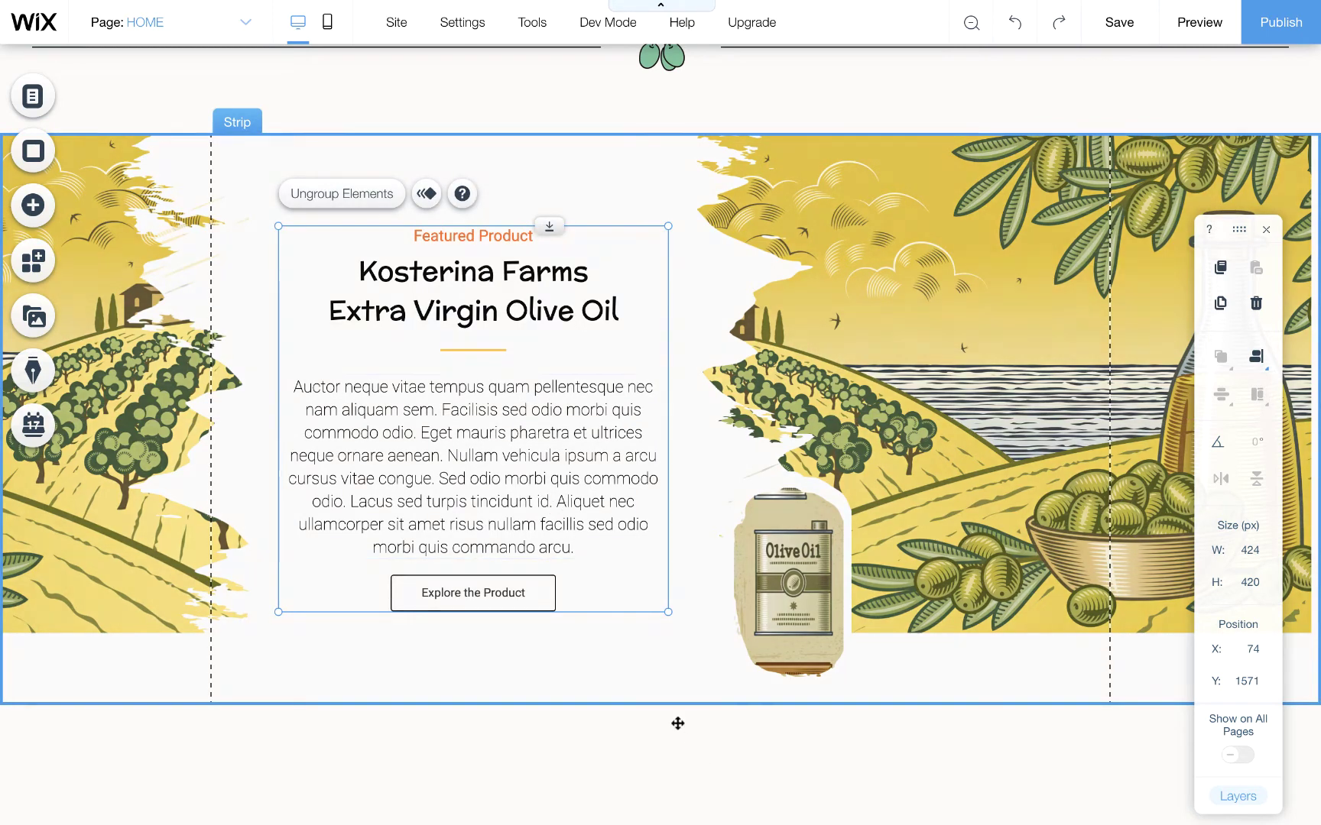
click(708, 743)
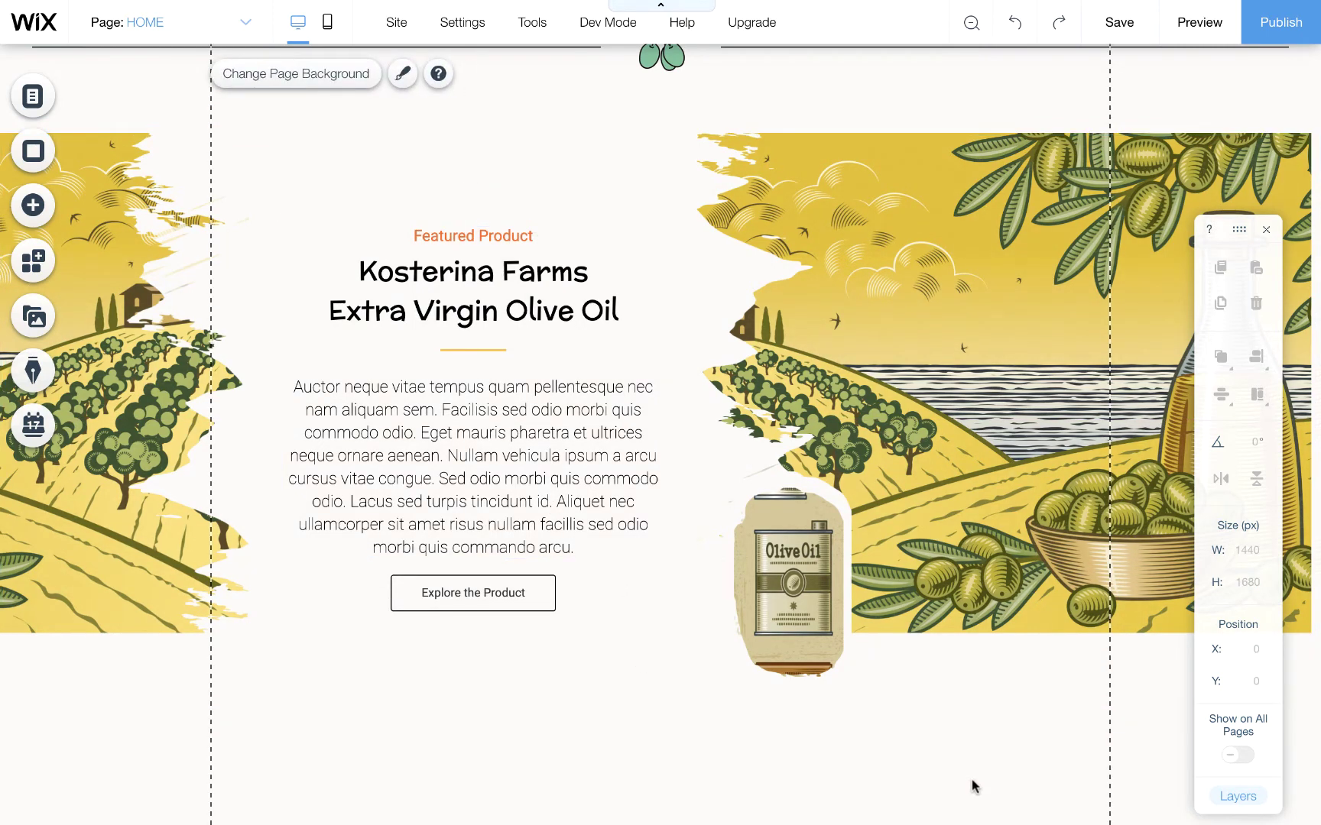
Duplicate the olive oil strip and place the copy below the original at about Y 2109.
scroll(973, 785, up, 2)
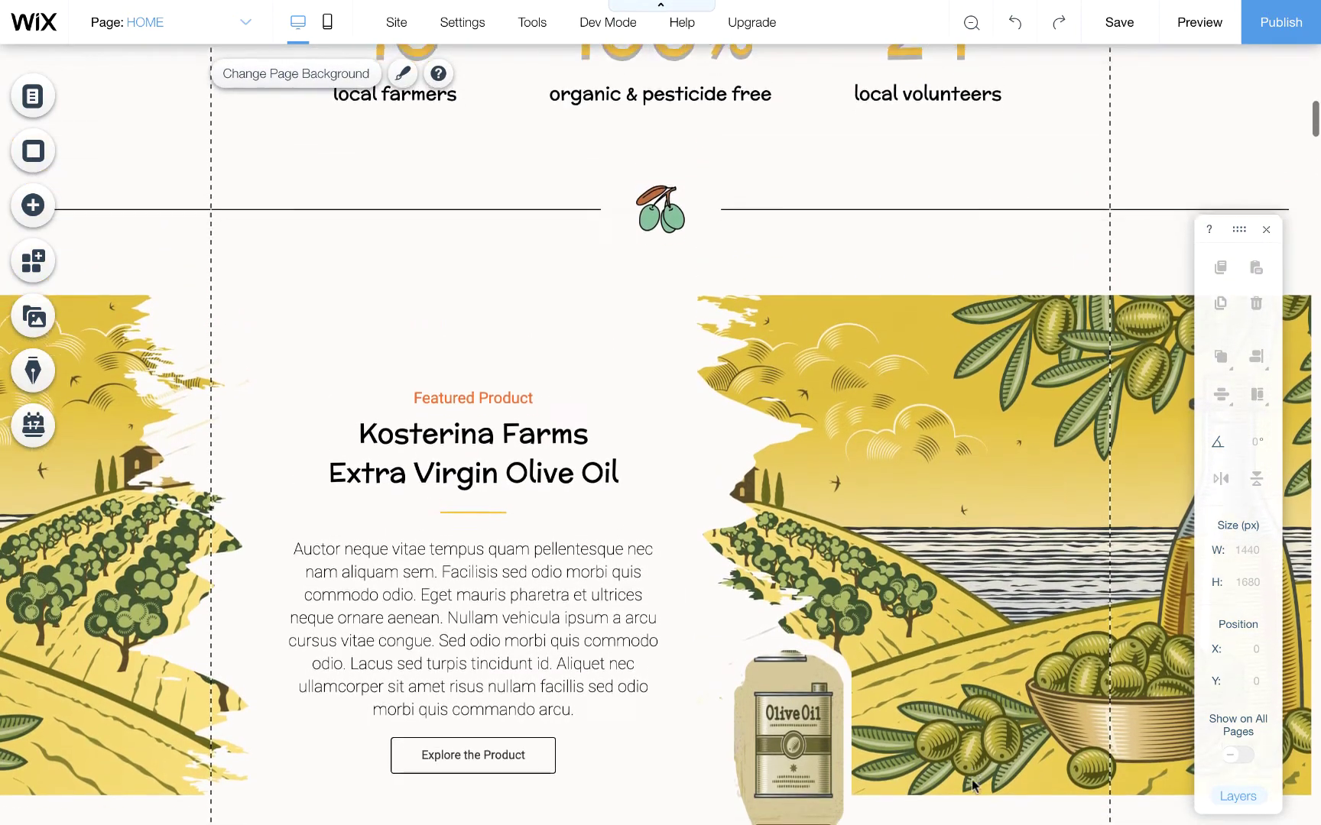
scroll(971, 778, down, 3)
click(1037, 482)
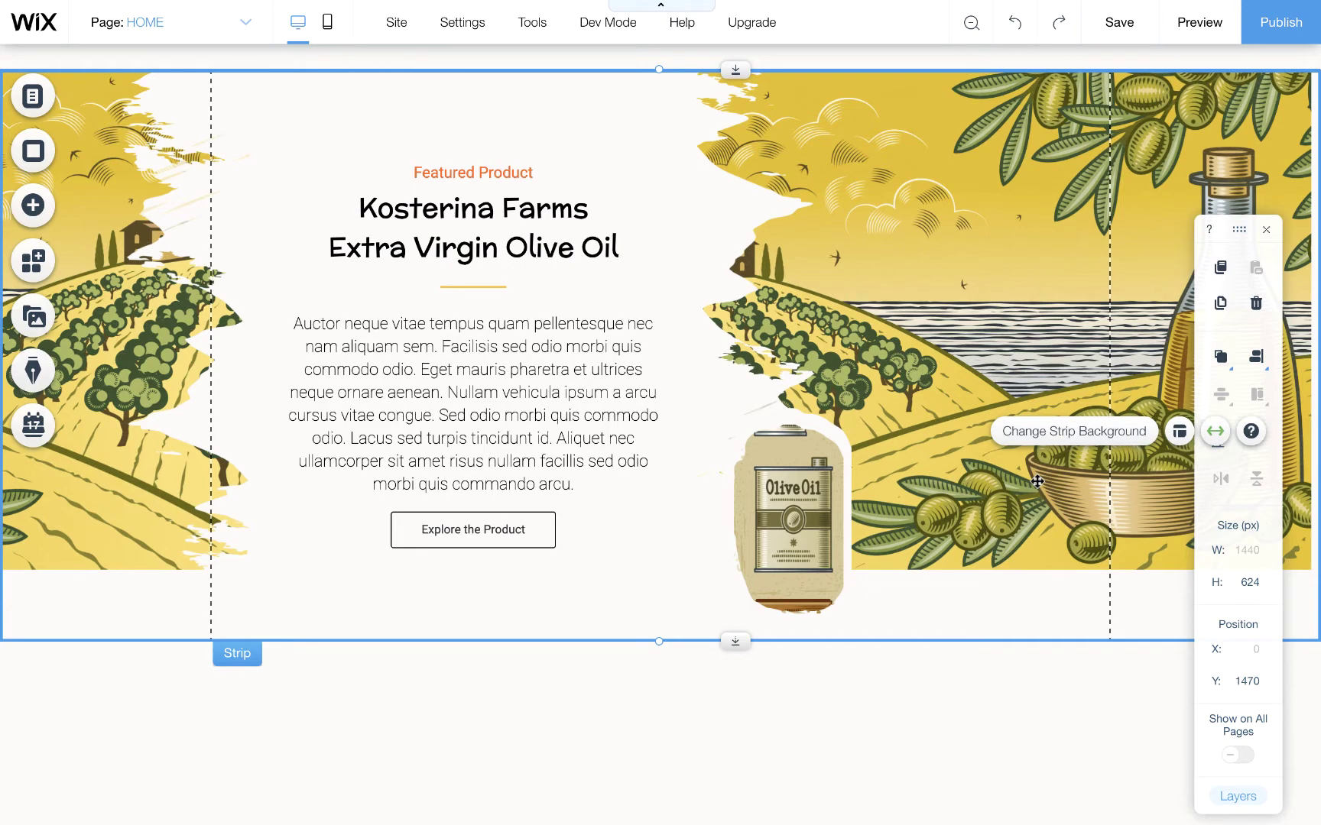
key(ctrl+d)
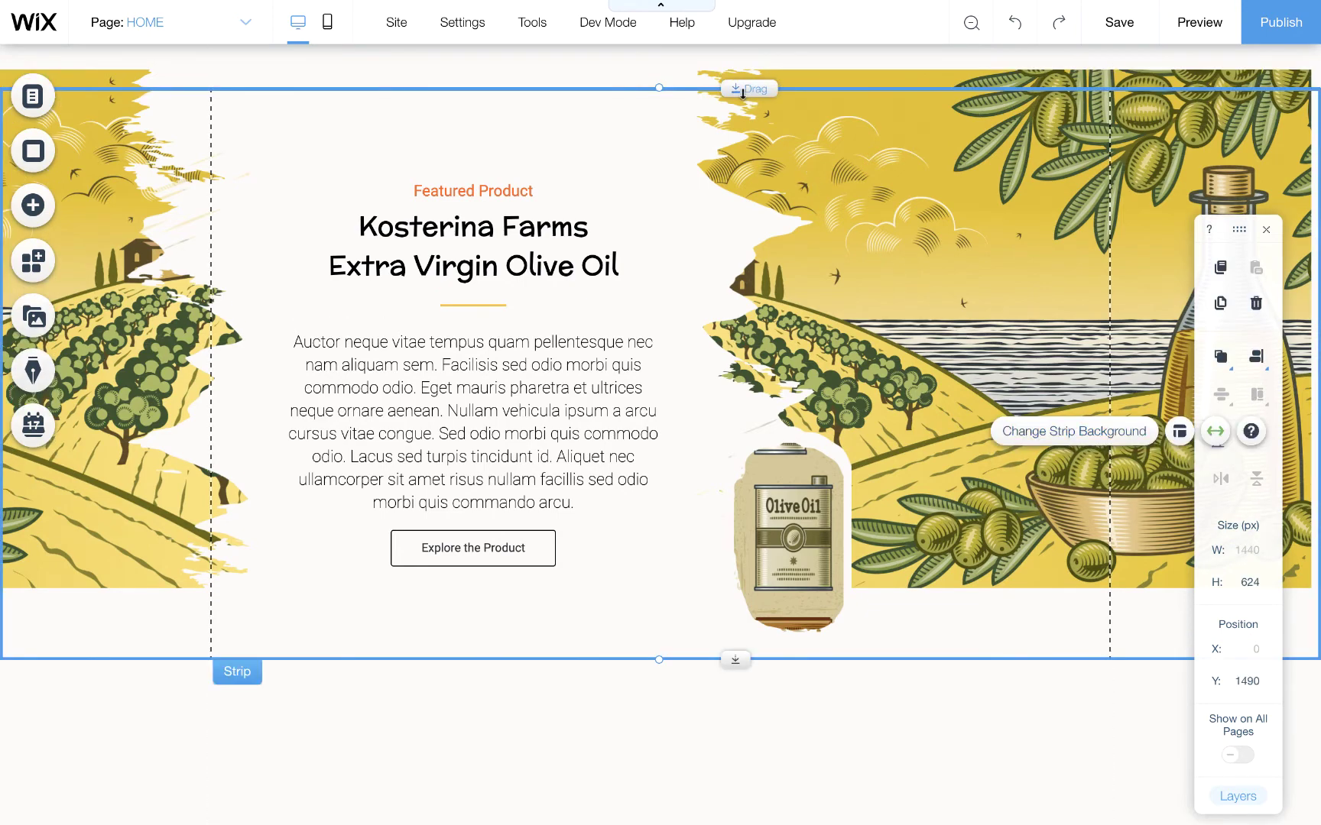
drag(742, 92, 778, 656)
scroll(927, 605, down, 4)
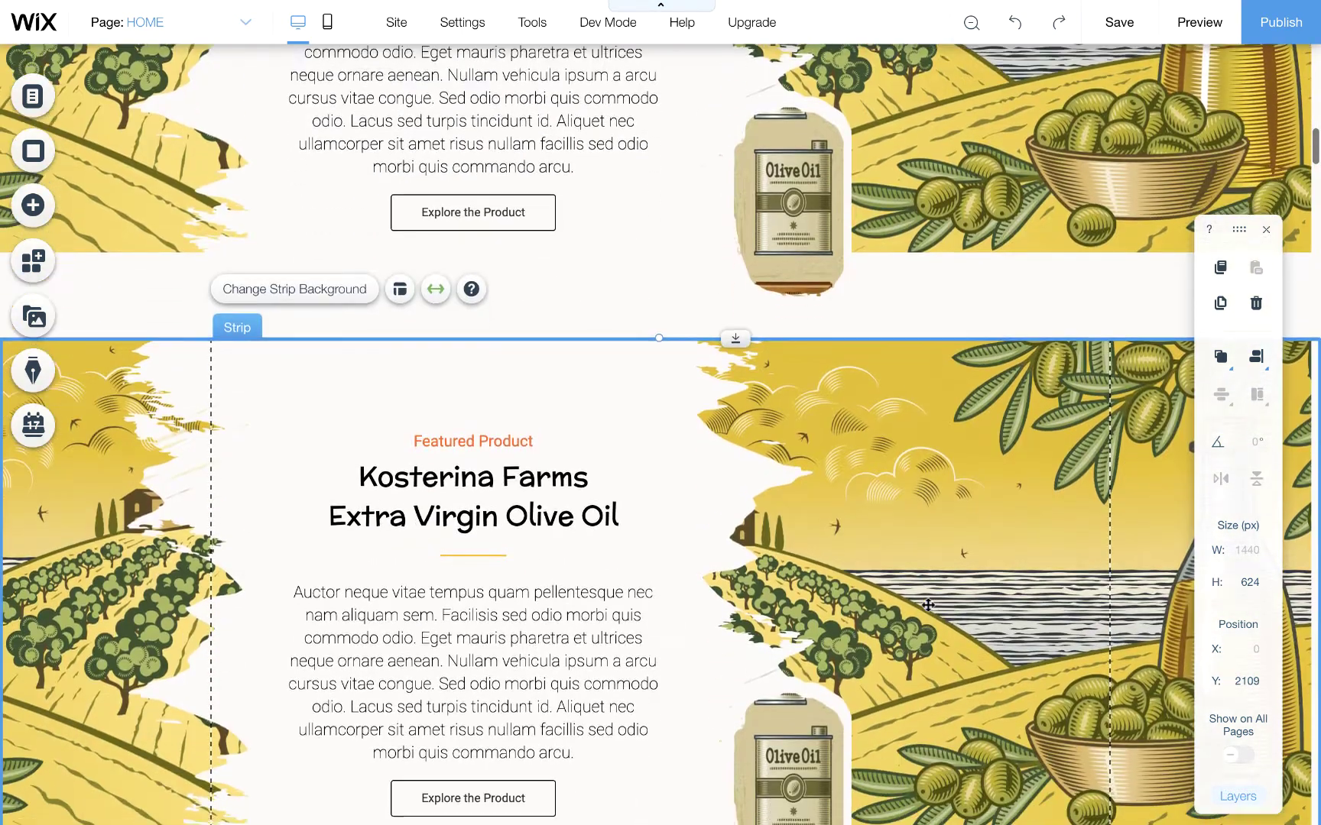
scroll(928, 604, down, 2)
click(893, 790)
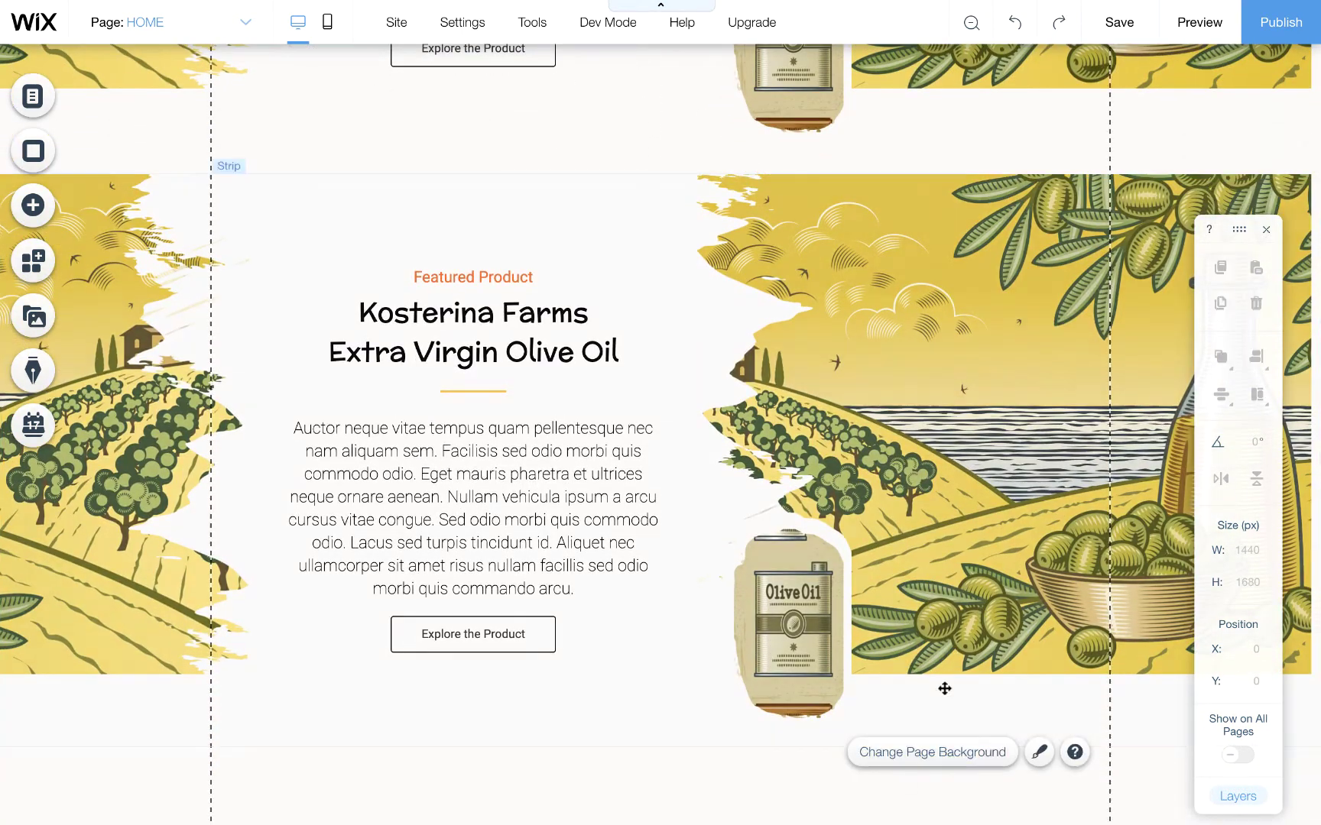
Move the copied strip's text group to its right half and replace the strip background with Grape Harvest Image (6)-min.png.
drag(552, 438, 971, 445)
click(528, 474)
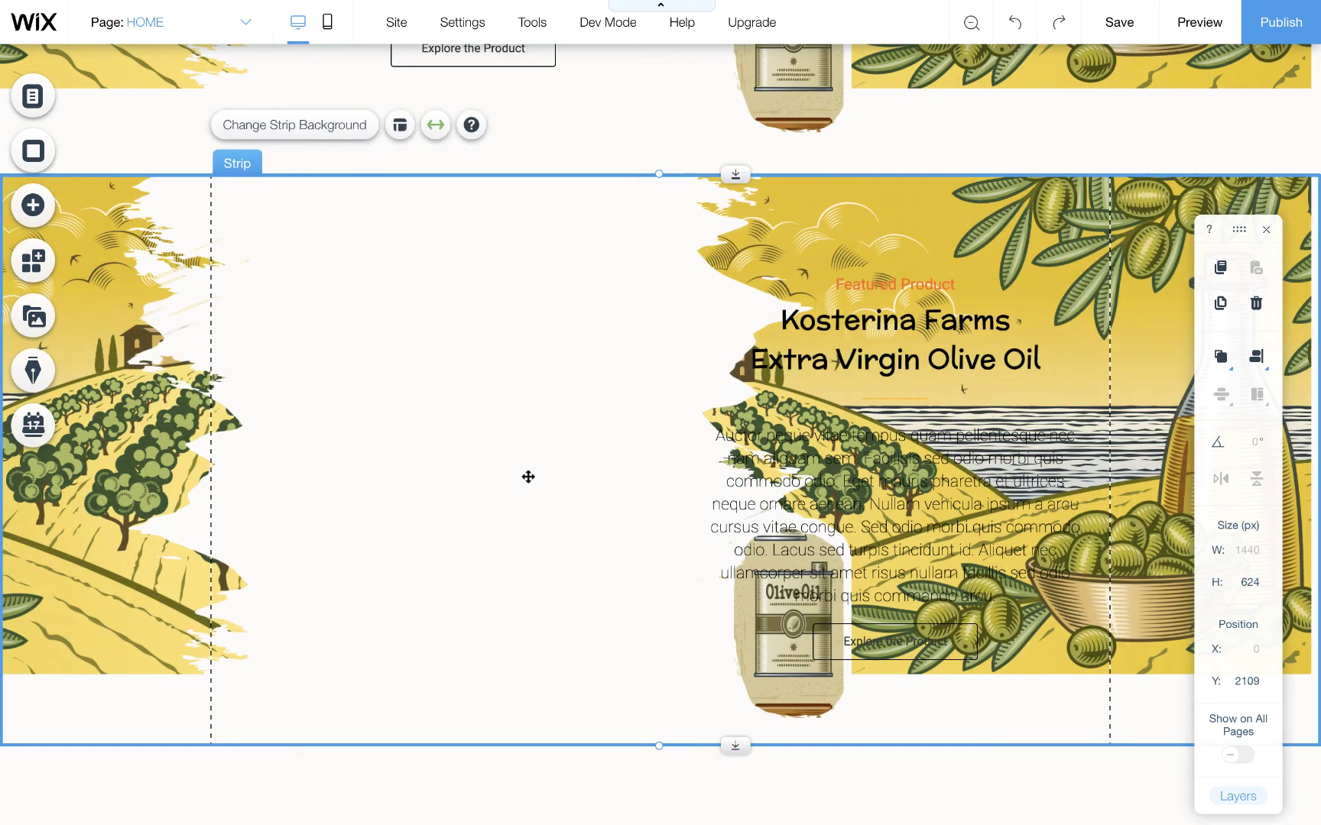
click(308, 132)
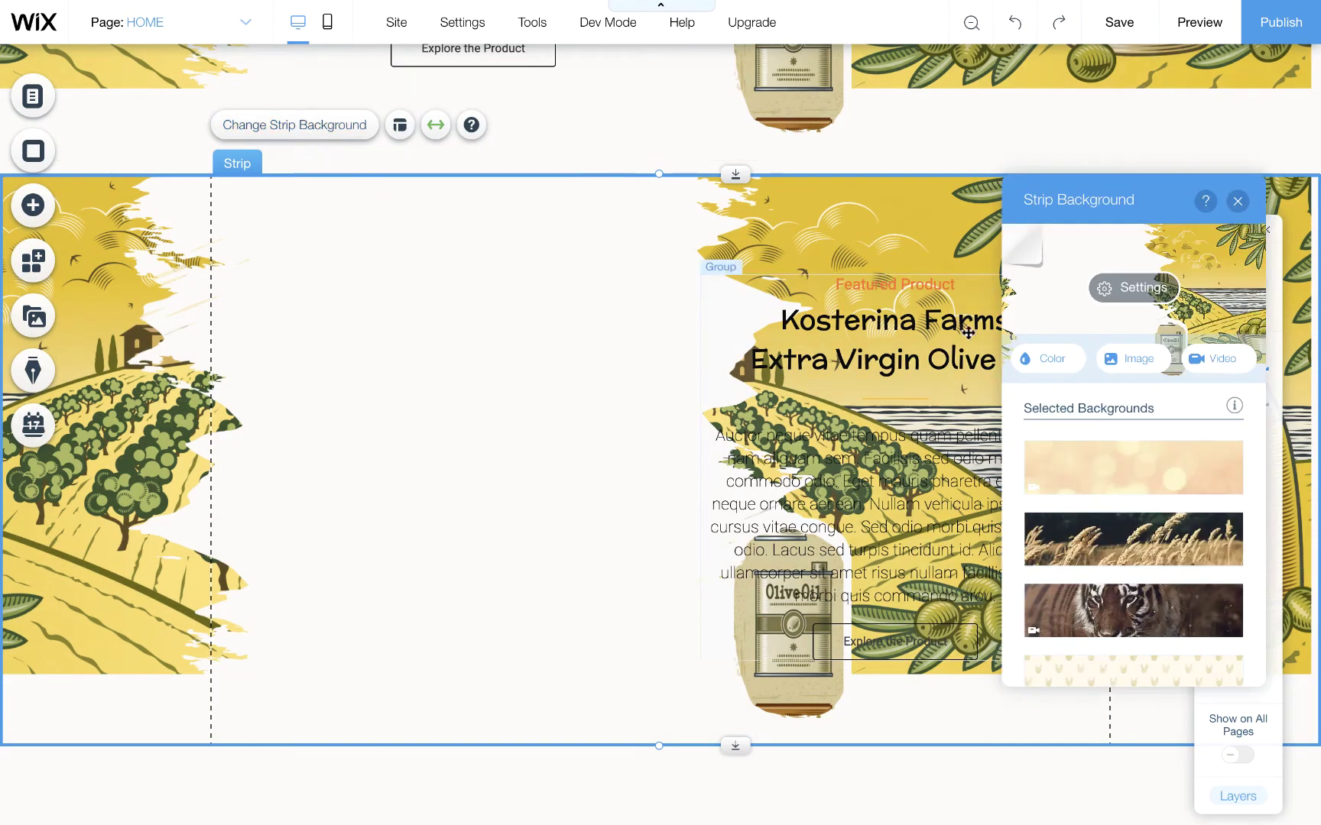
click(1130, 359)
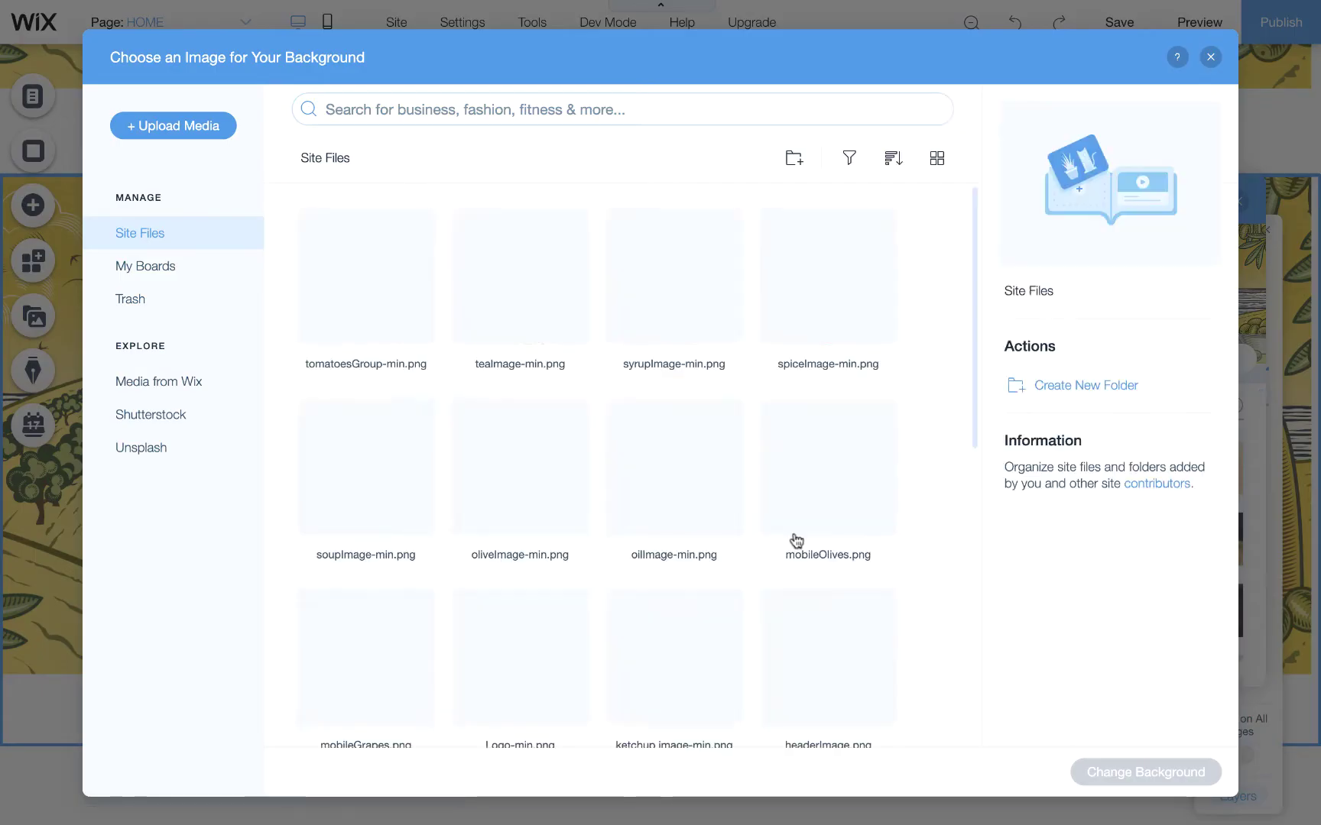
scroll(768, 568, down, 8)
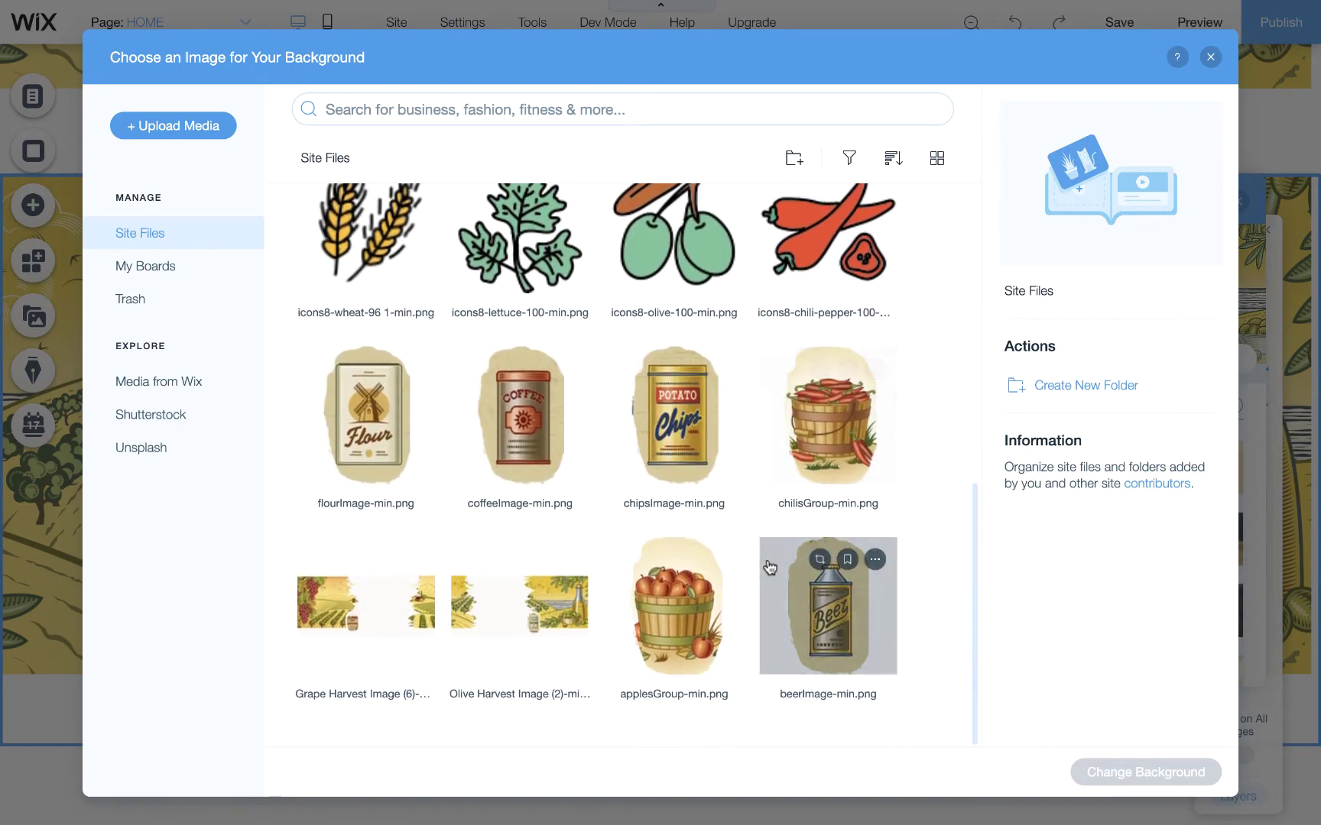
click(372, 618)
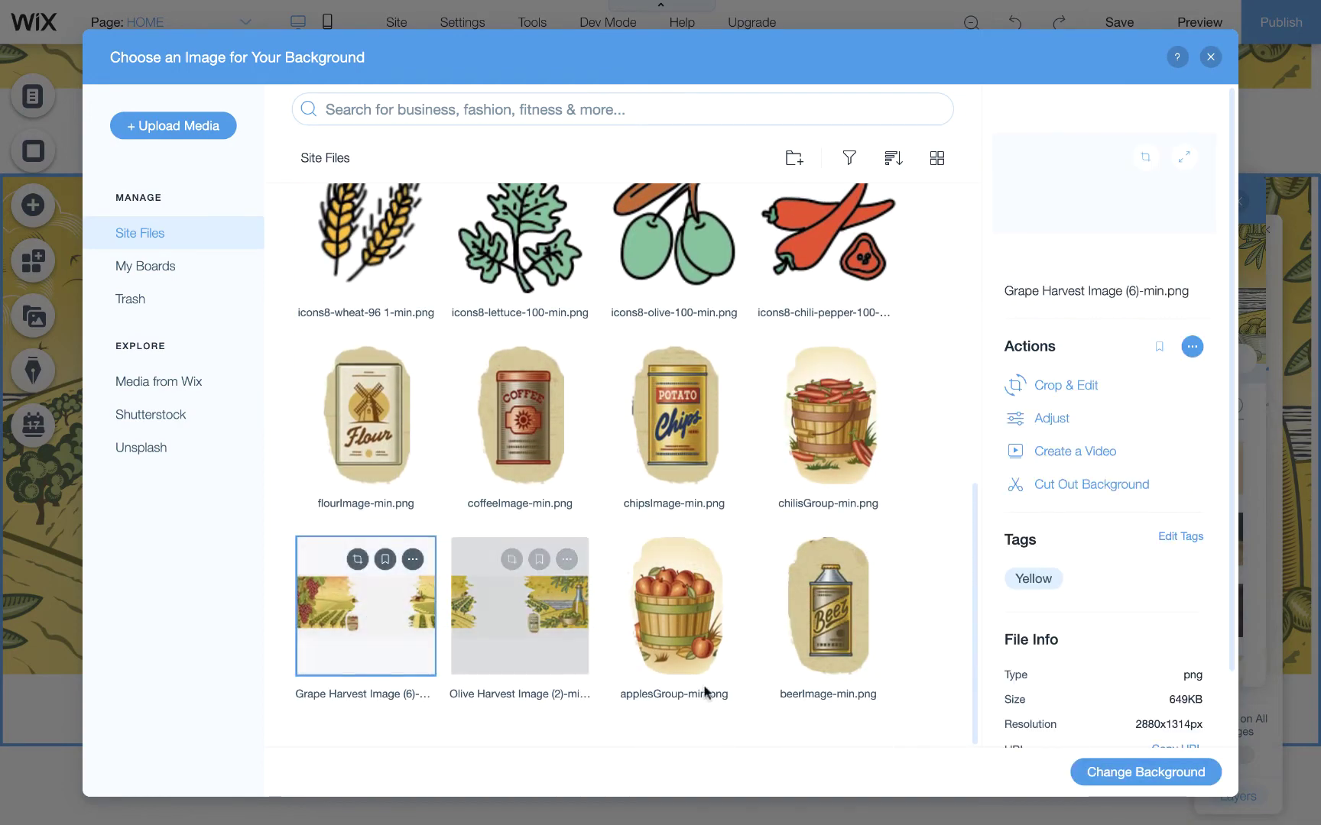
click(1144, 773)
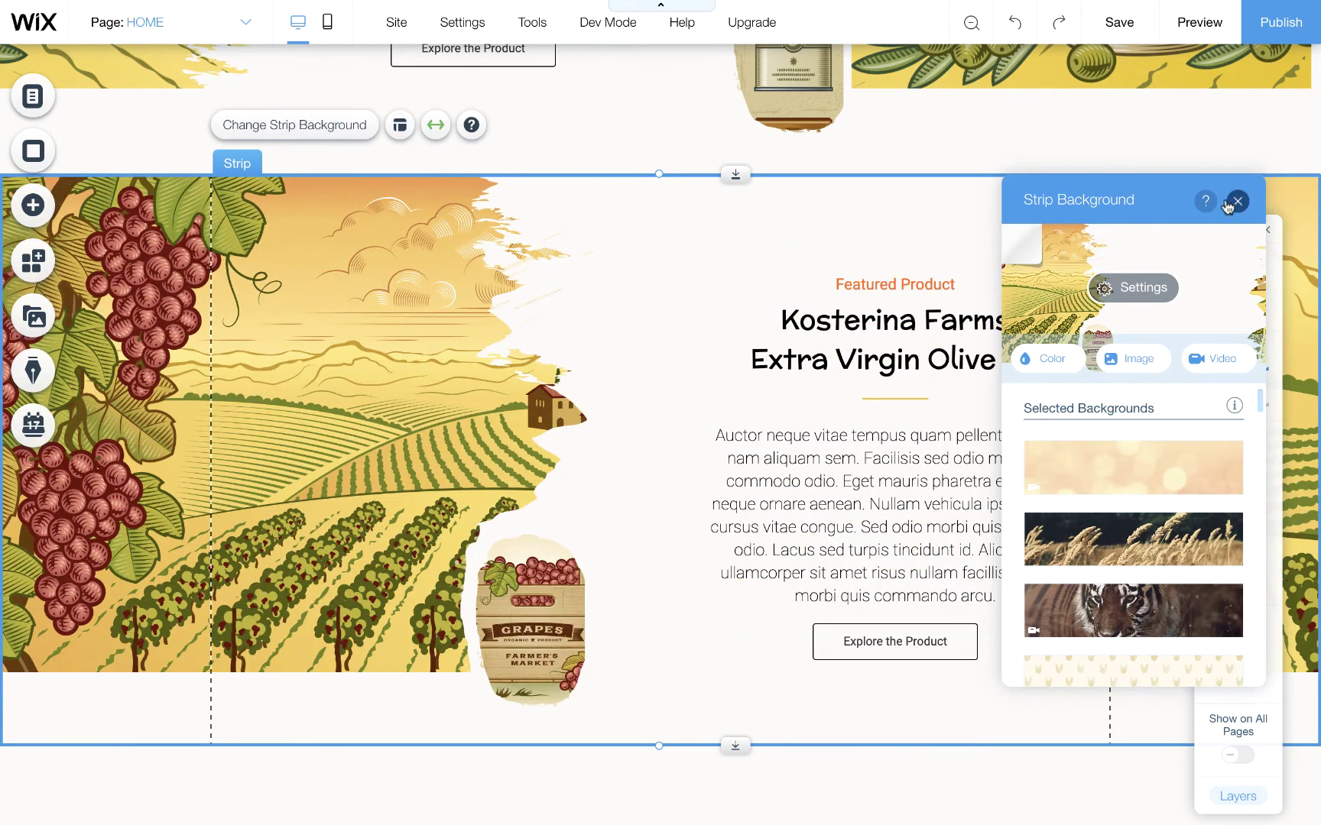
click(1232, 202)
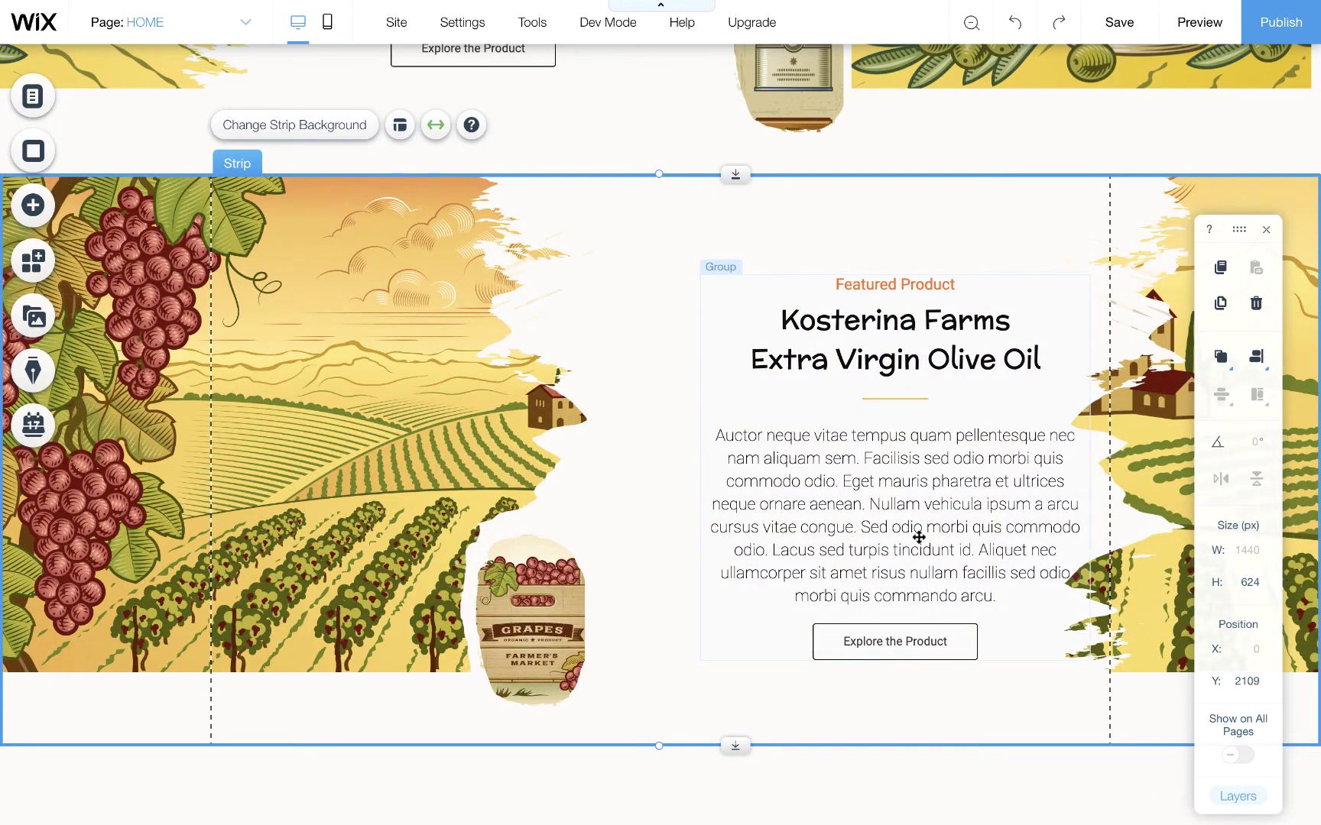
Position the text group in the white gap of the grape strip at about X 467, Y 2210.
drag(918, 538, 857, 531)
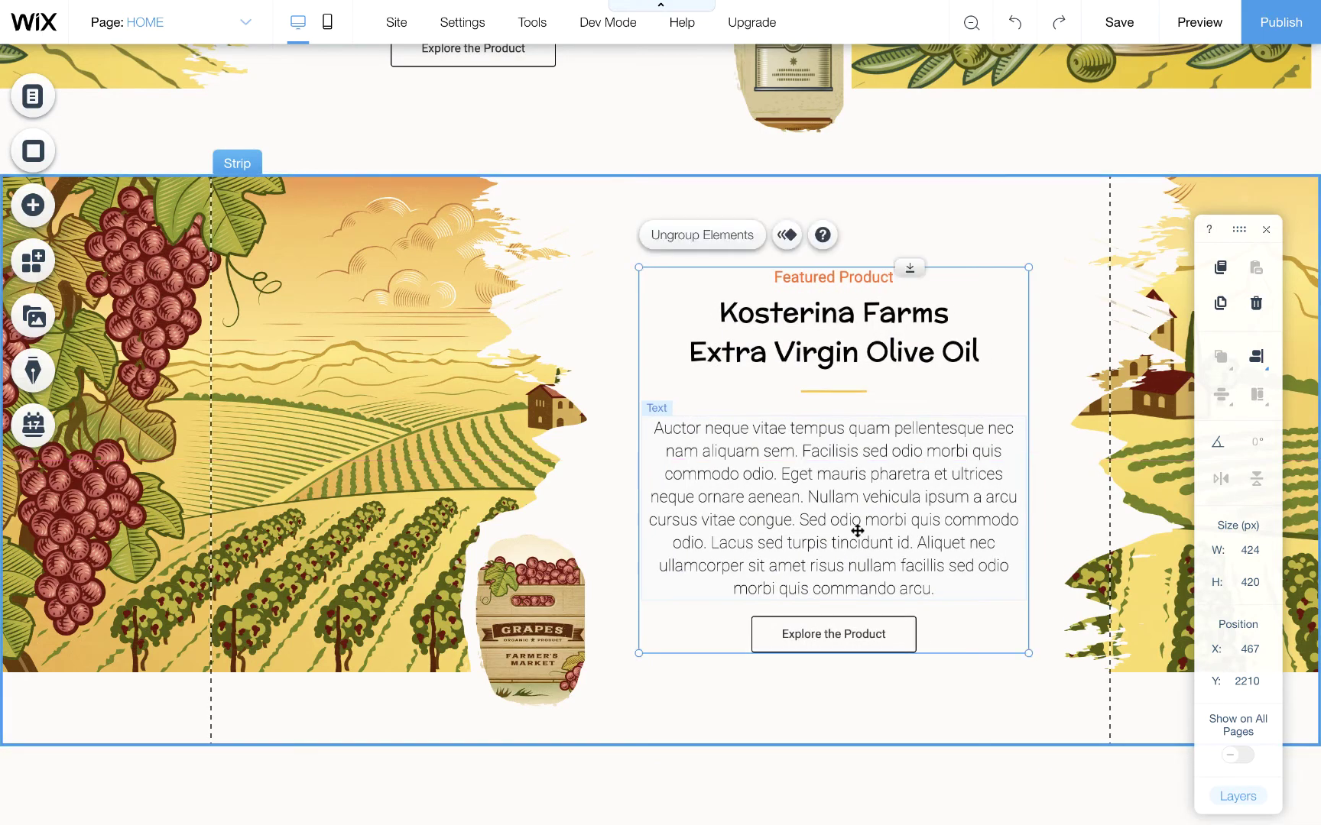
click(872, 676)
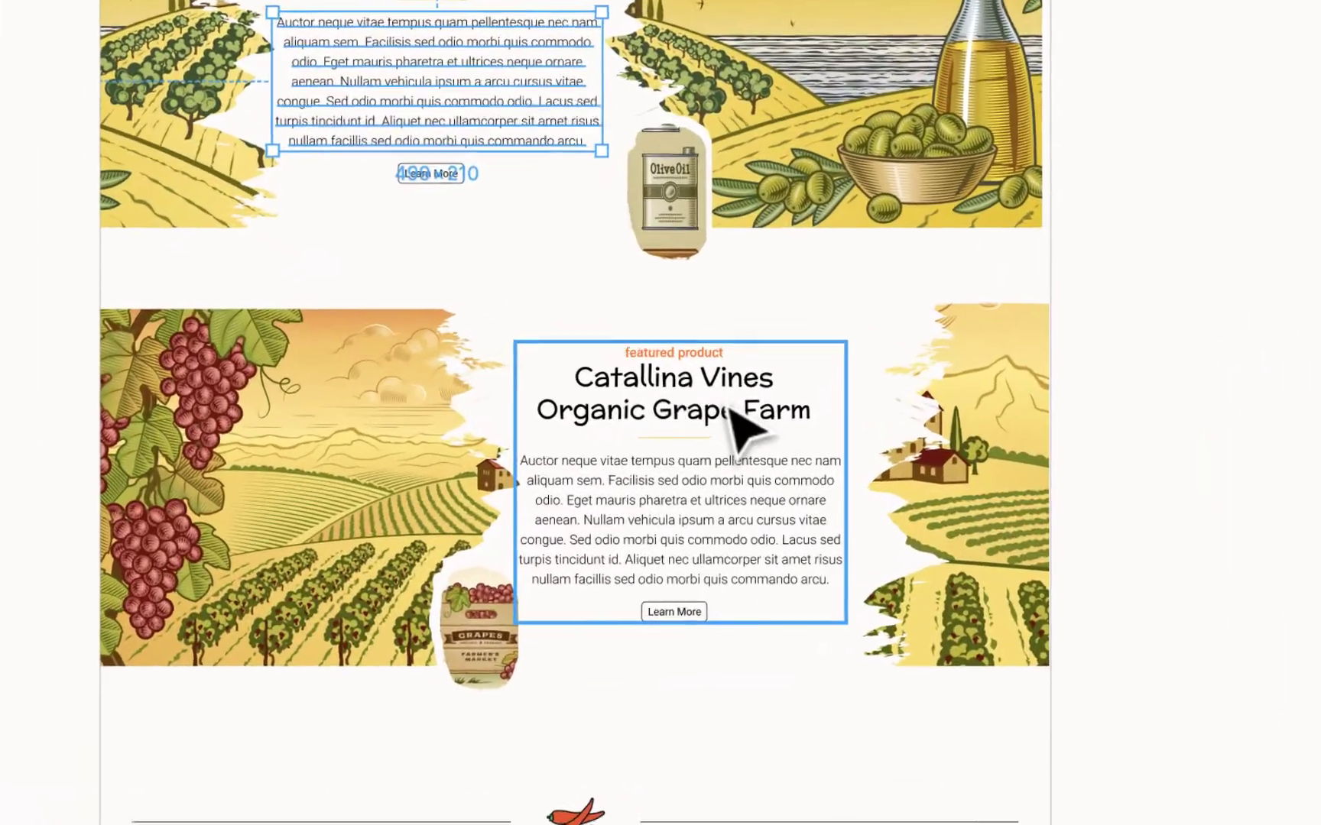
Copy the grape farm heading from the Figma design and replace the grape strip's heading in Wix with "Catallina Vines Organic Grape Farm".
double_click(748, 432)
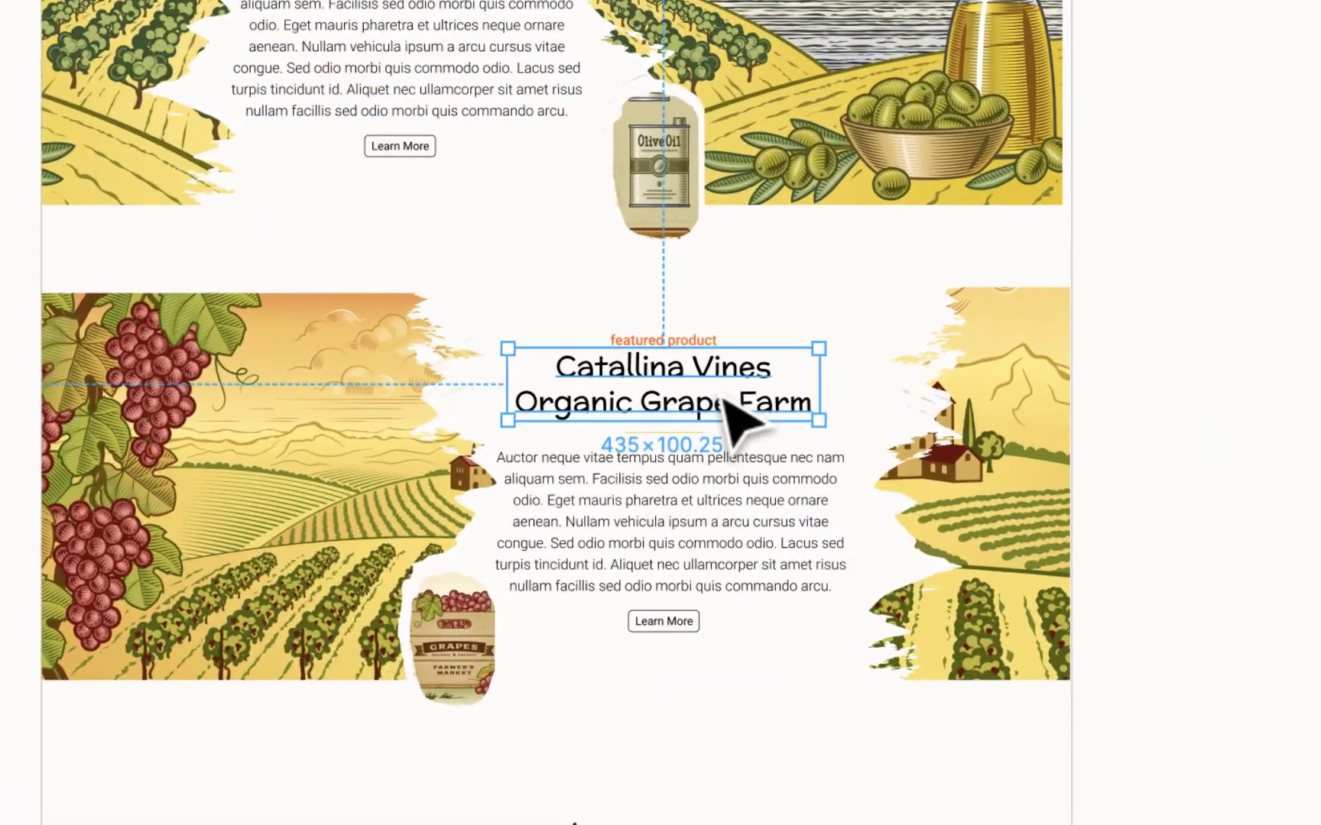
double_click(716, 386)
key(super+c)
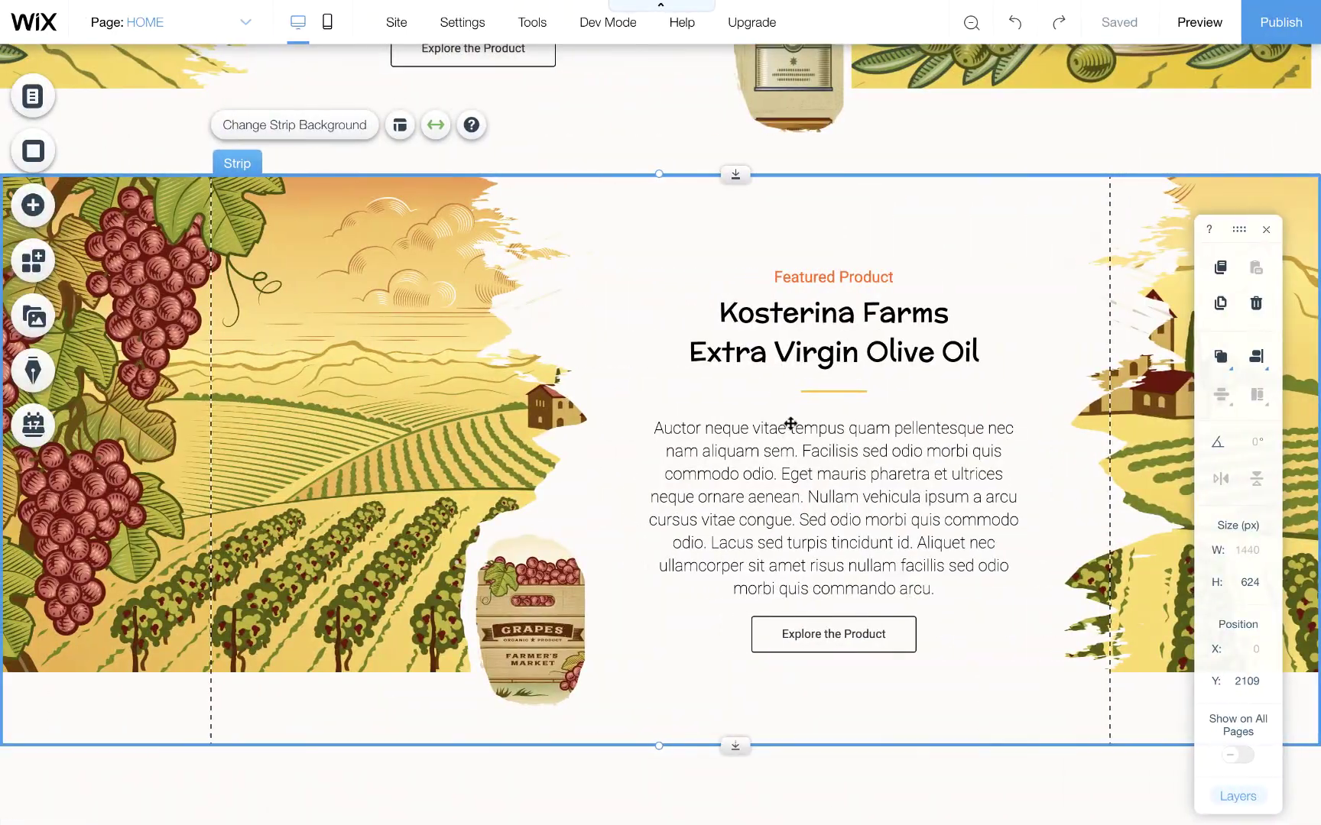
click(908, 362)
click(909, 361)
double_click(908, 360)
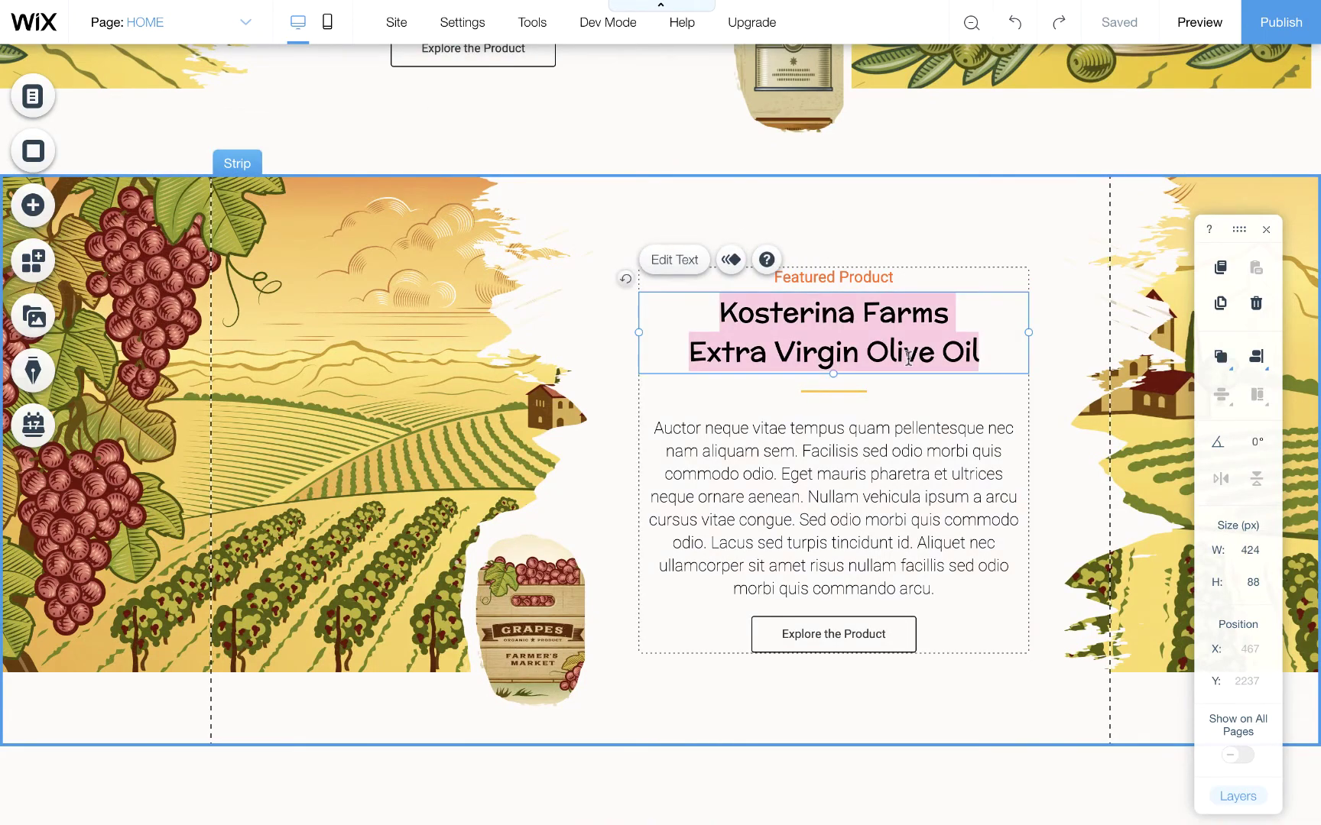
key(super+v)
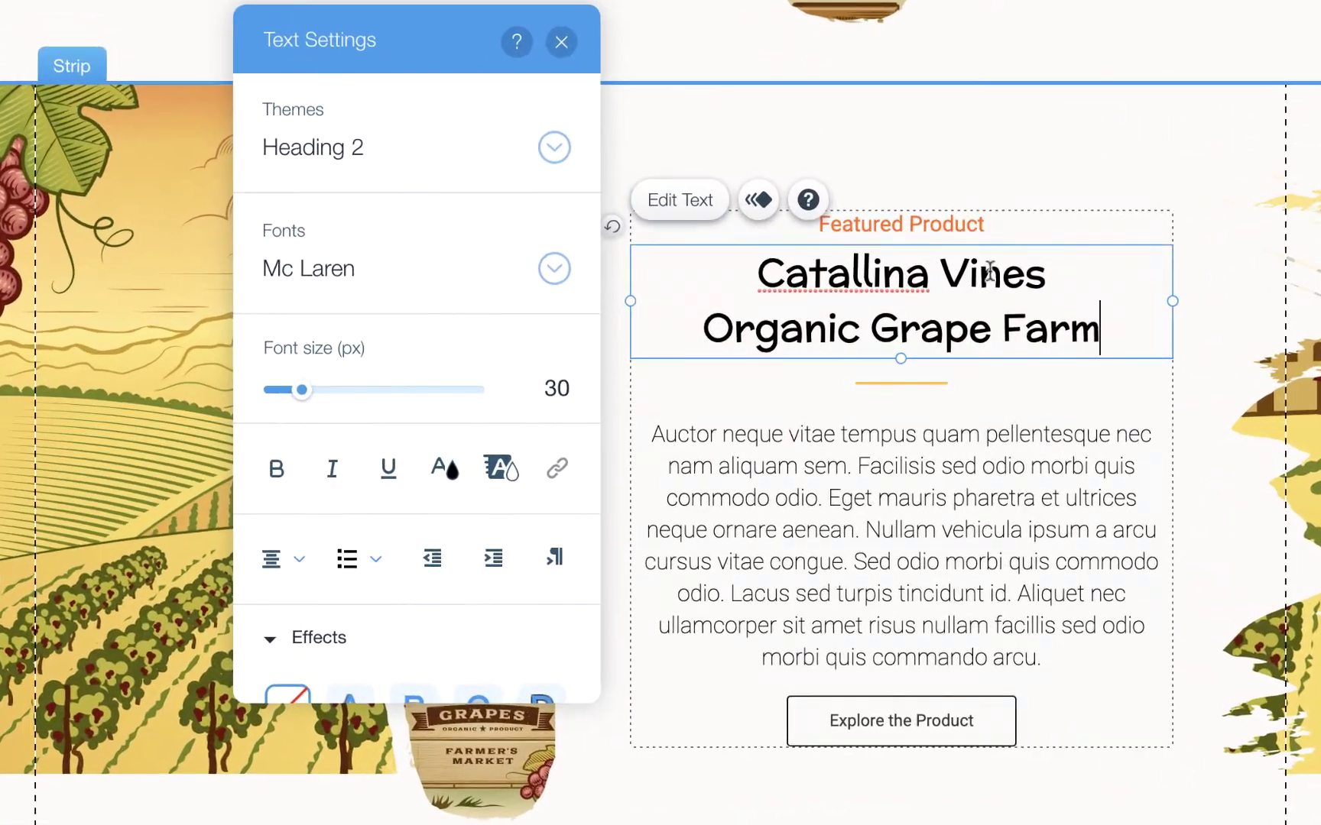
Change the orange label above the grape strip's heading to "Featured Farm".
click(976, 223)
double_click(985, 222)
double_click(988, 223)
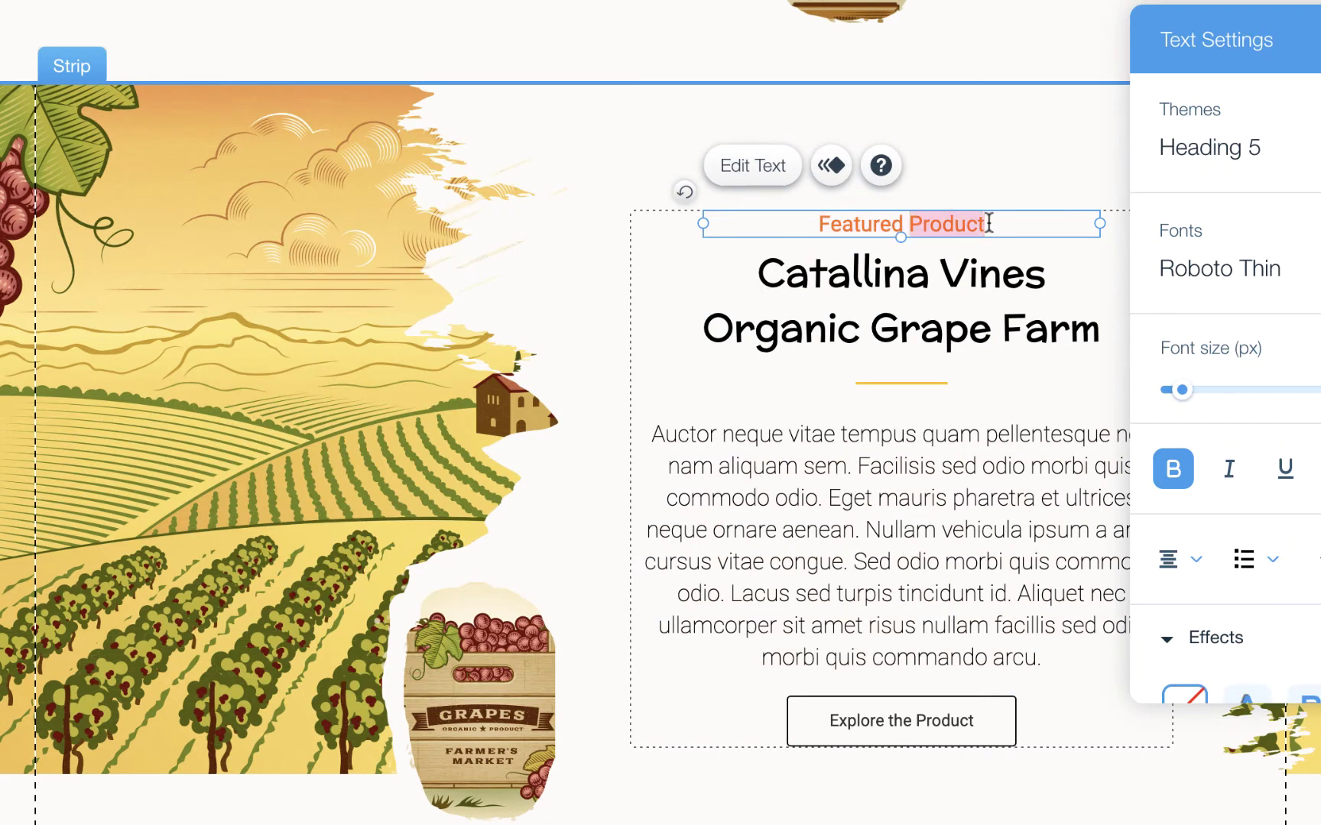
text(Farm)
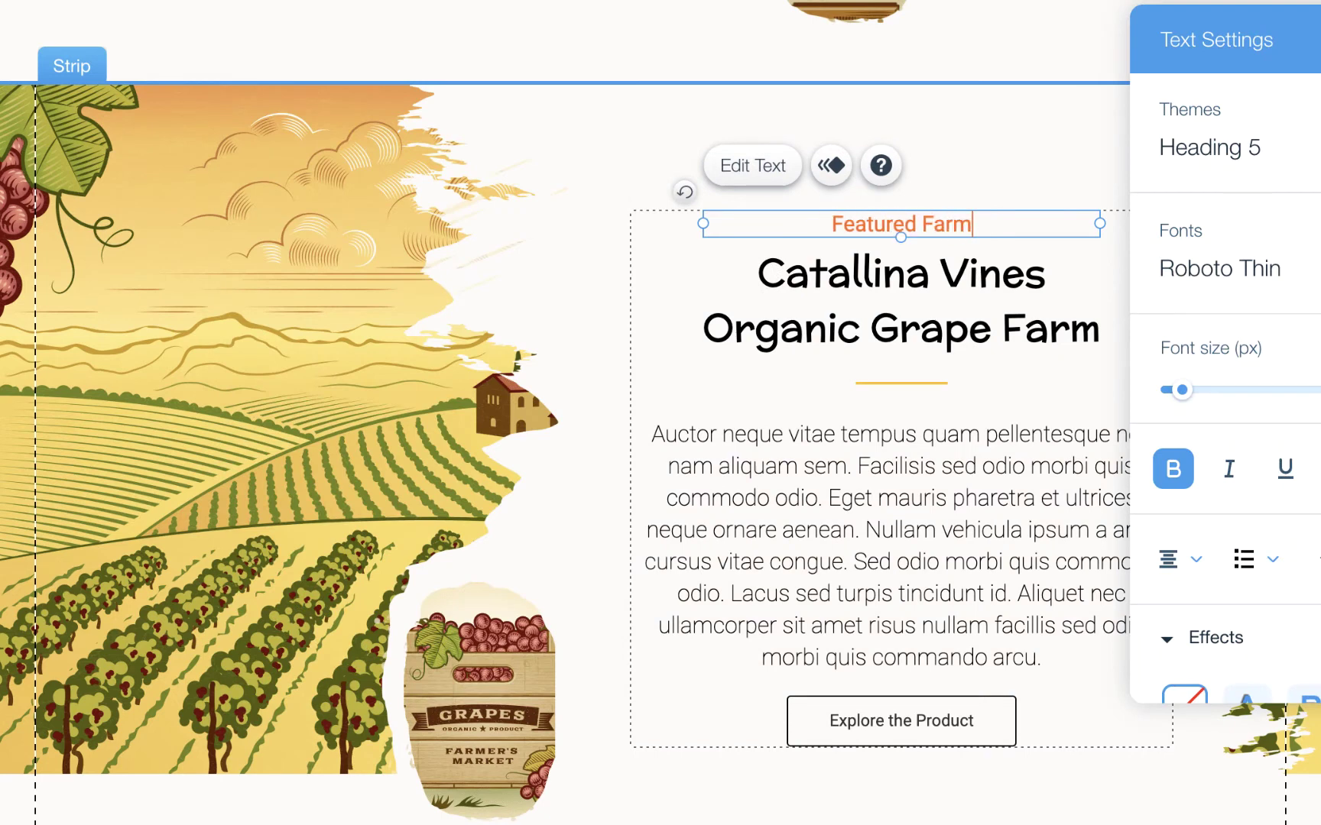
Change the text of the grape strip's button to "Explore the Farm".
click(876, 716)
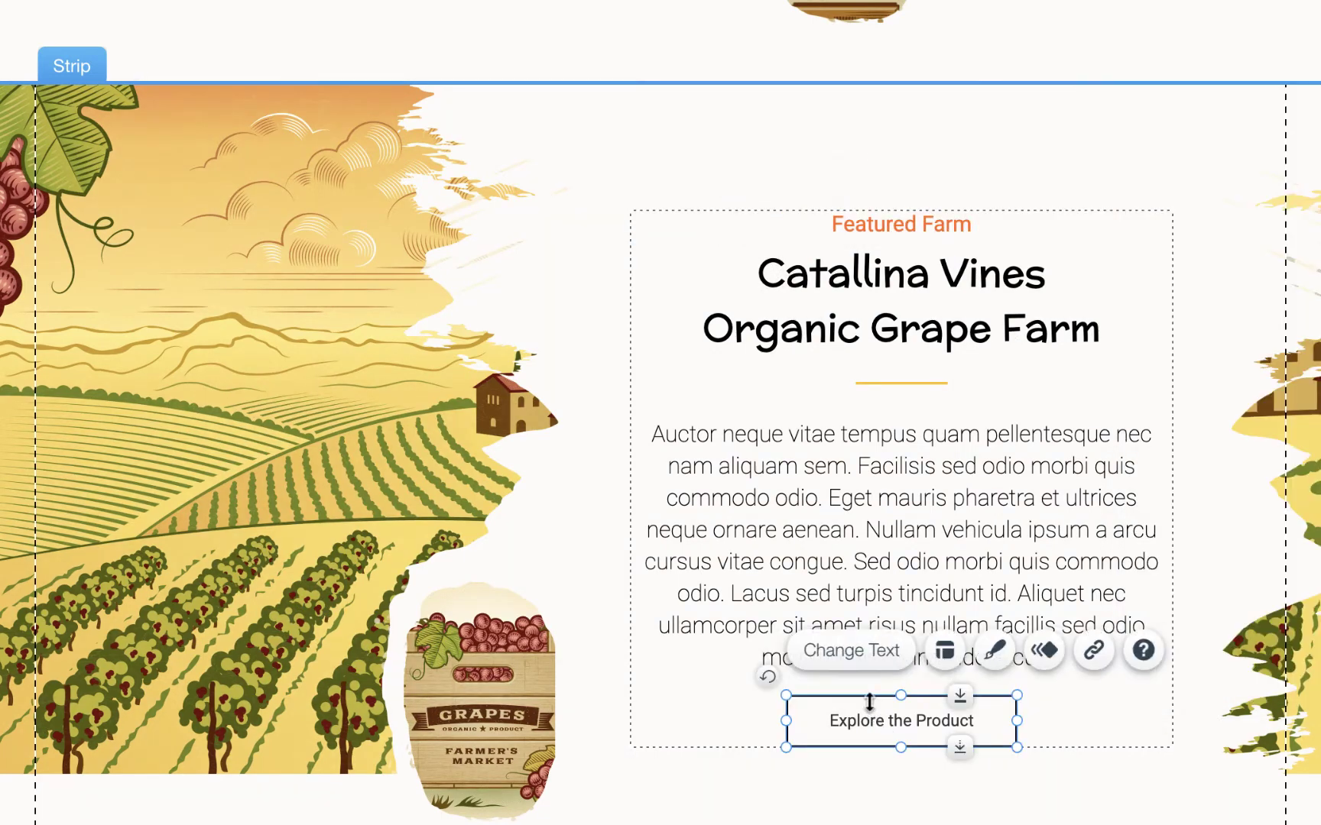
click(842, 662)
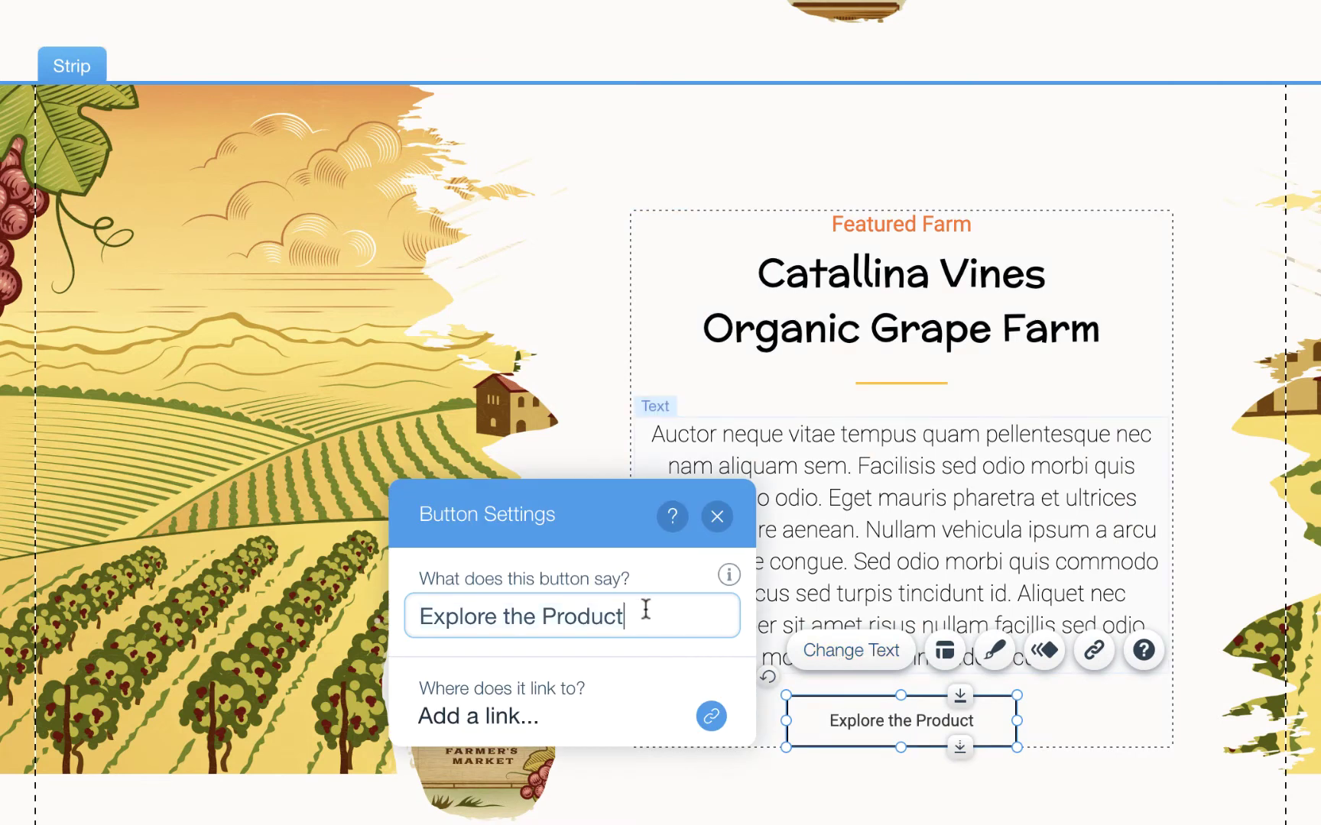
key(BackSpace)
key(BackSpace)
key(BackSpace)
key(BackSpace)
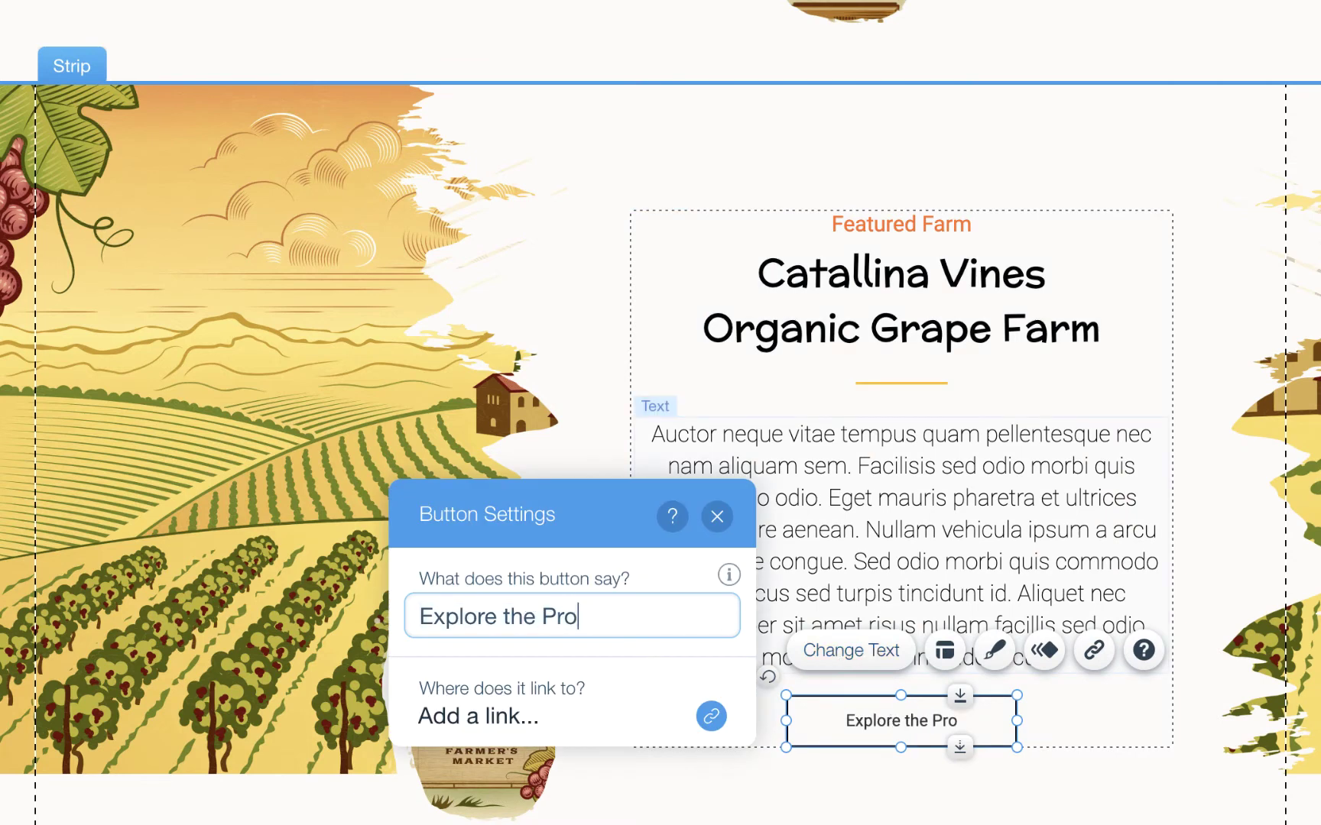
text(Farm)
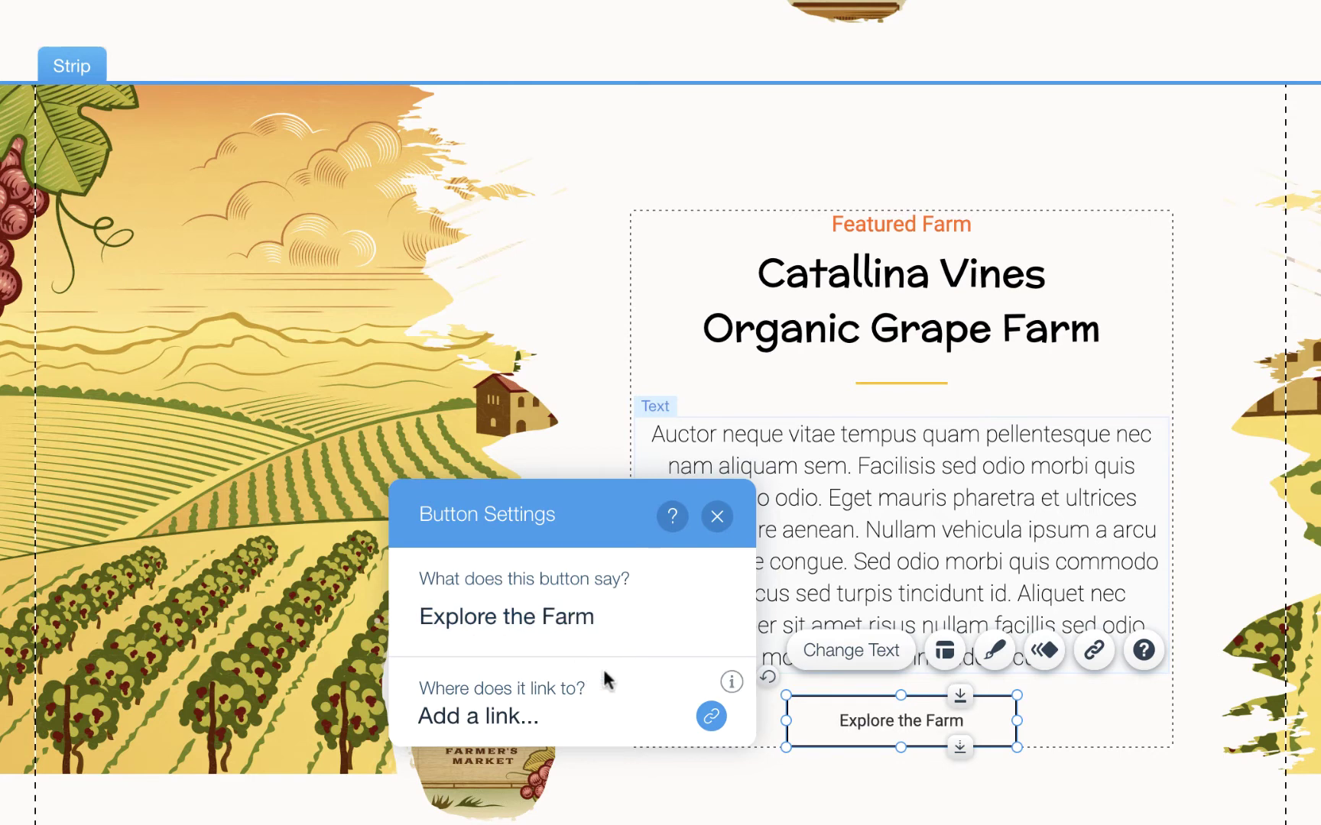
Link the "Explore the Farm" button to the HOME page, opening in the current window.
click(711, 716)
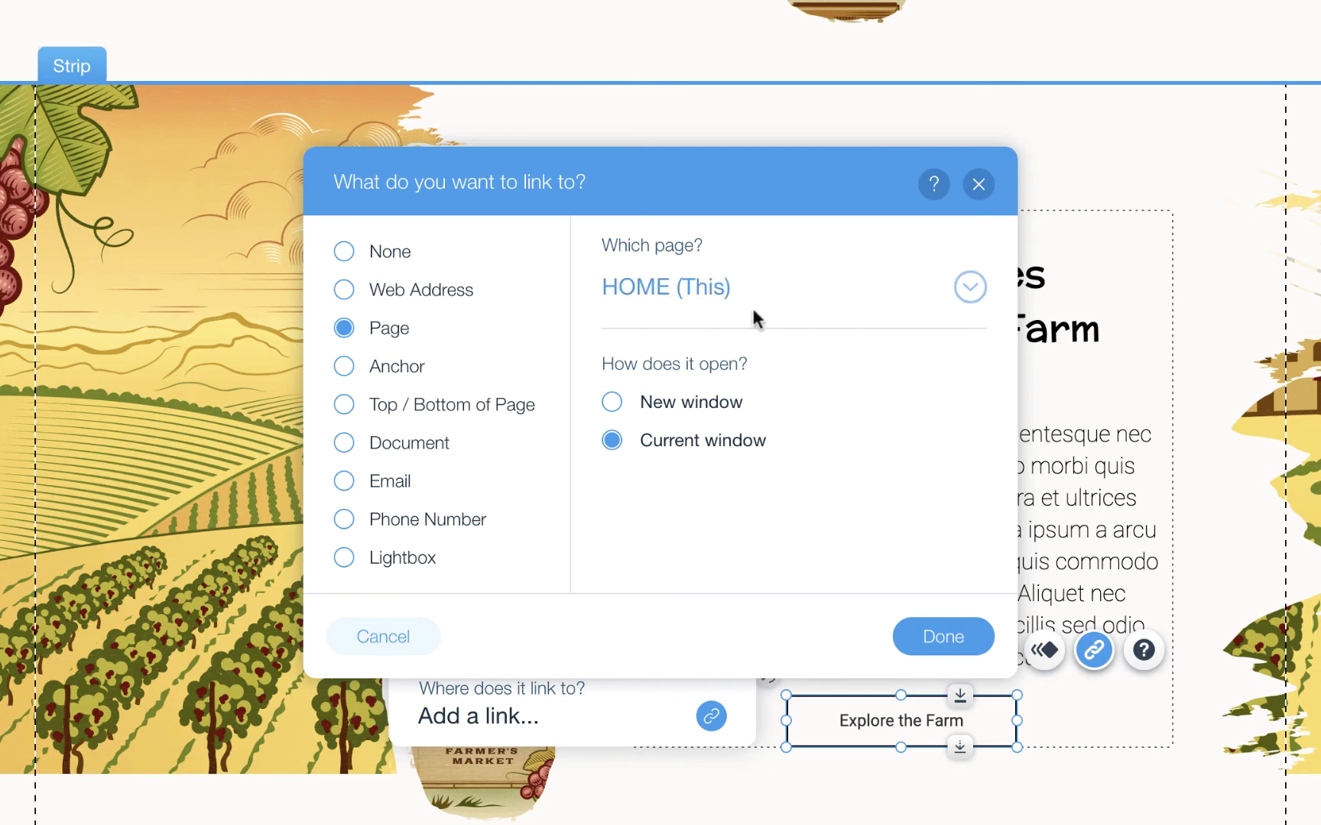
click(927, 309)
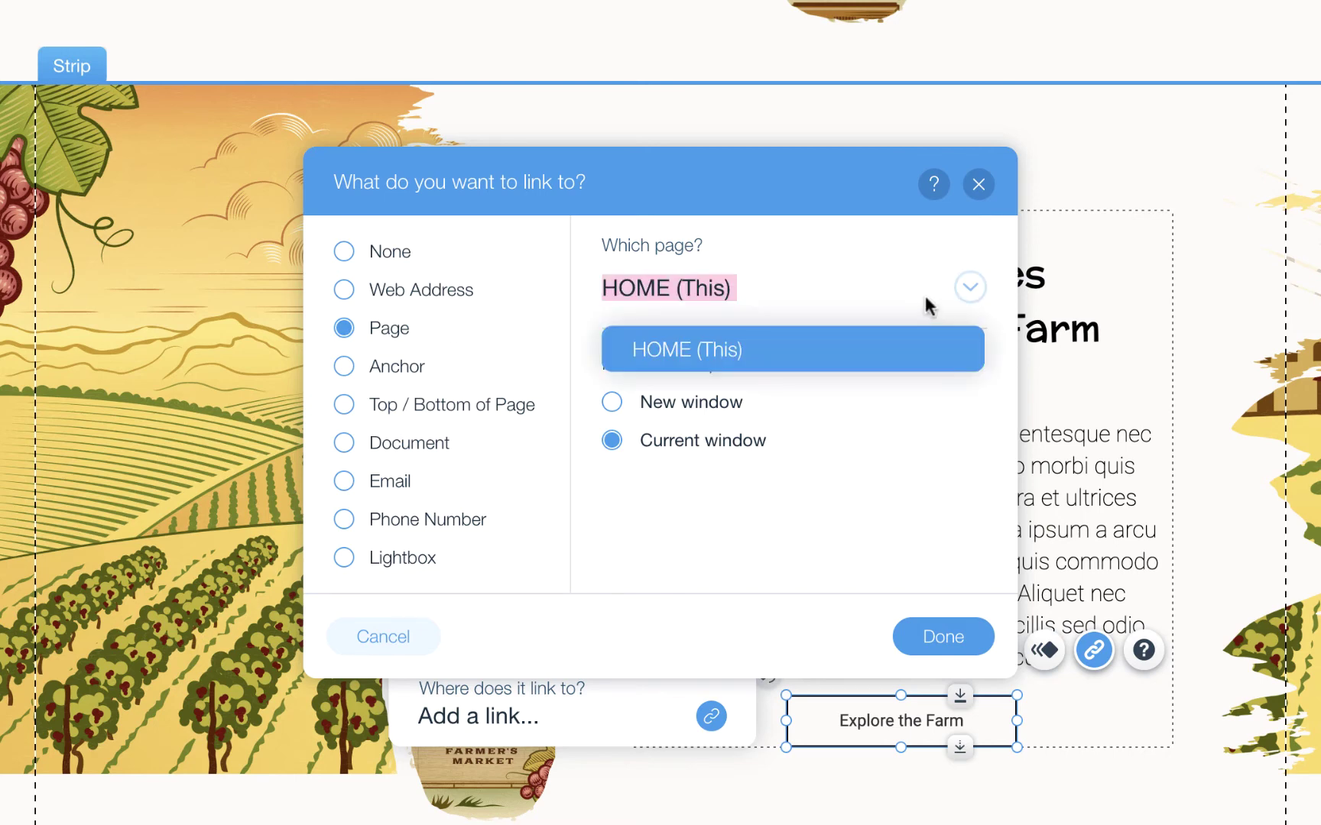
click(926, 306)
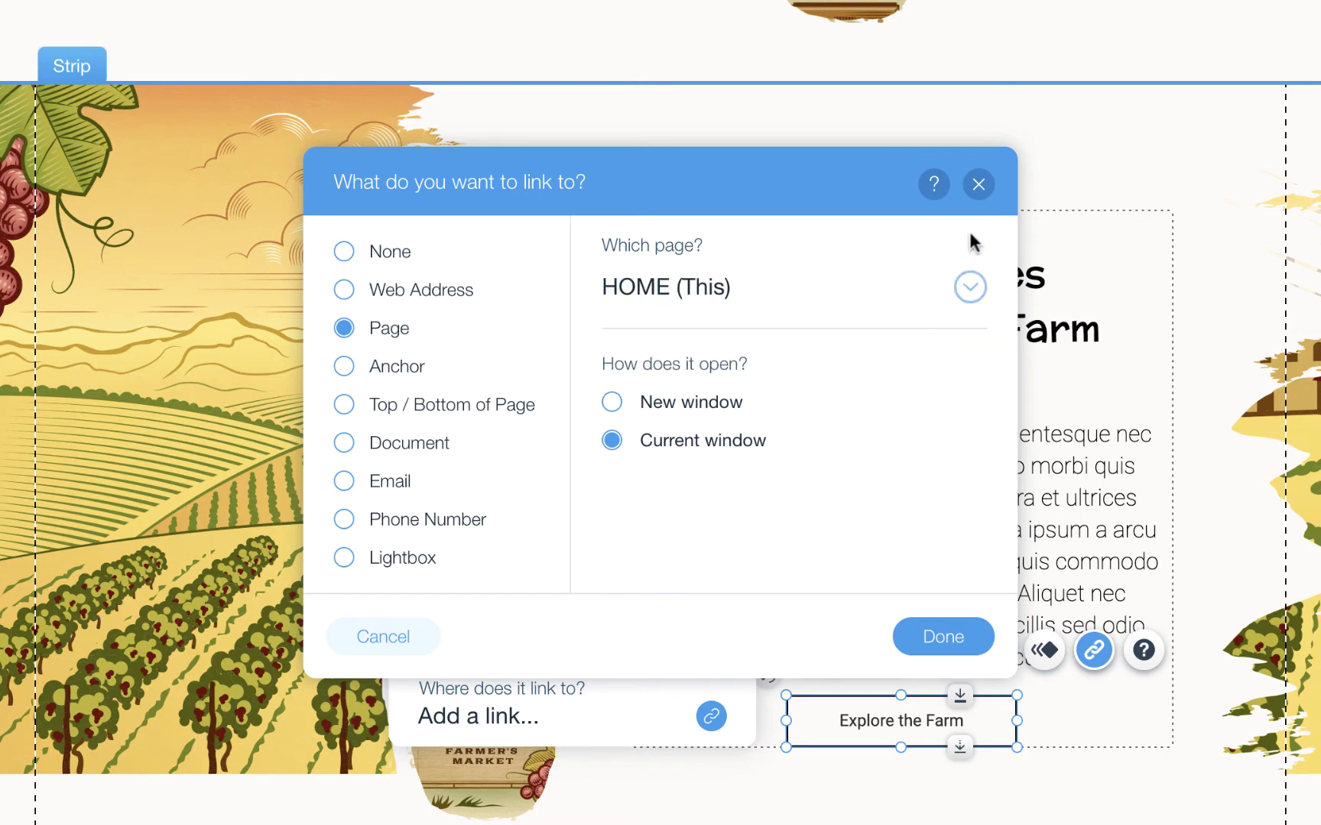
click(967, 329)
click(910, 350)
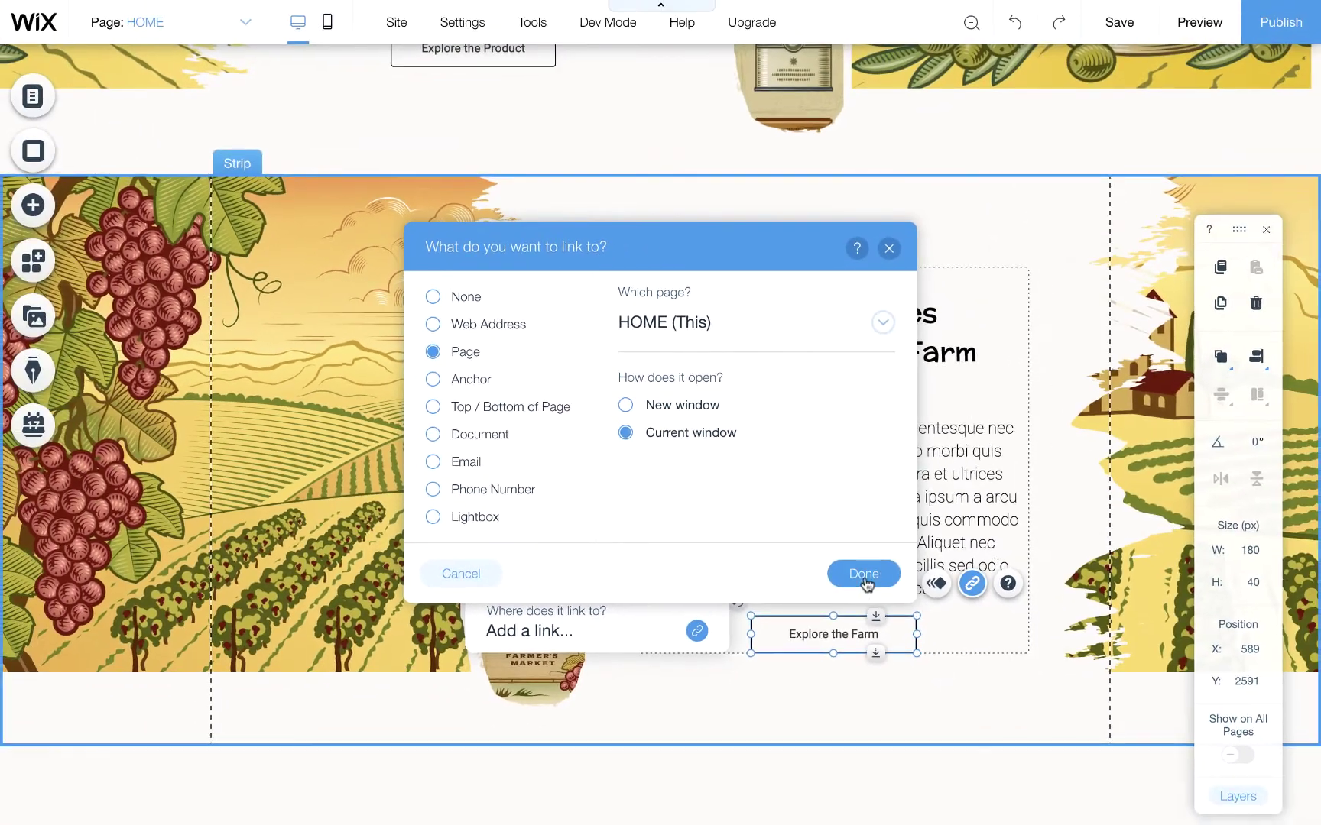
click(943, 637)
click(700, 487)
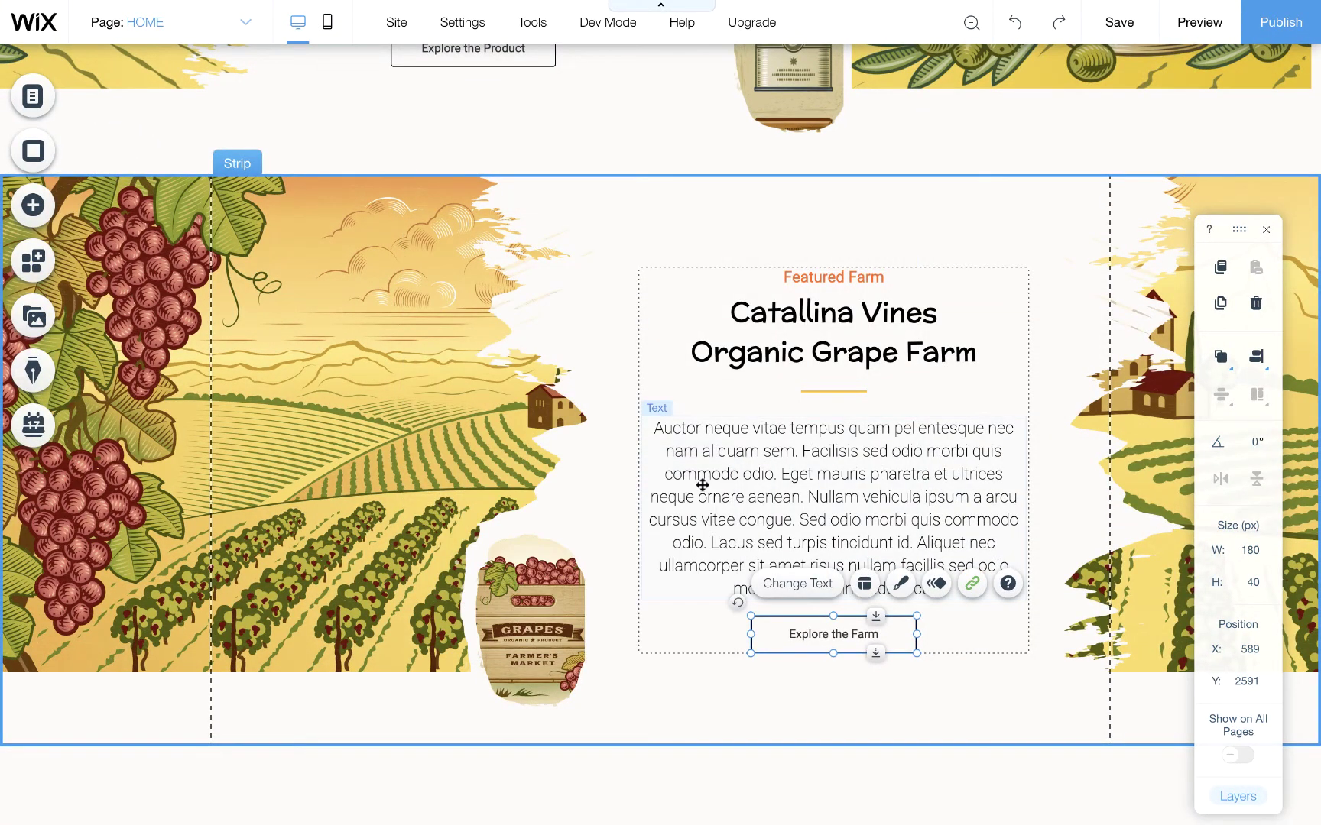
Deselect the button and save the site.
click(957, 720)
click(1052, 783)
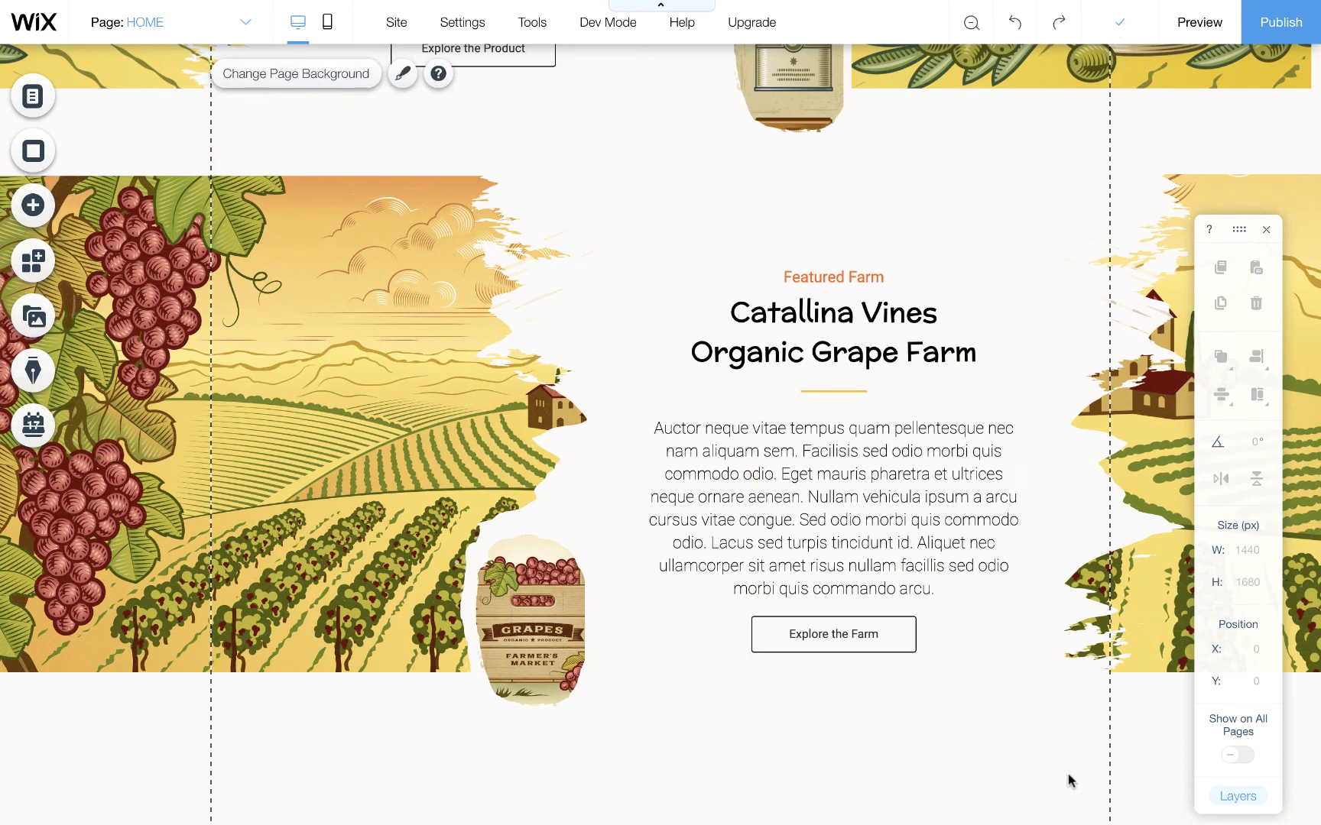
click(1122, 35)
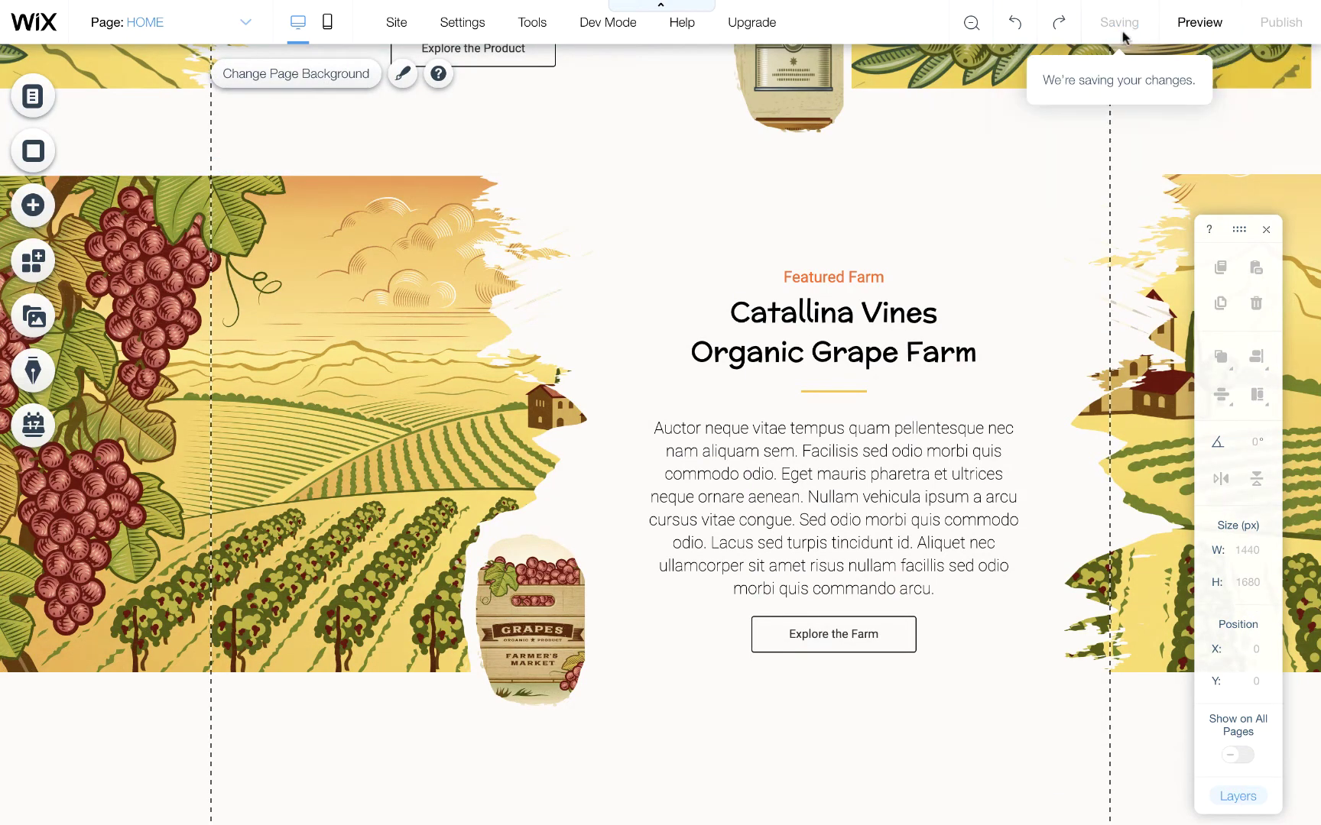
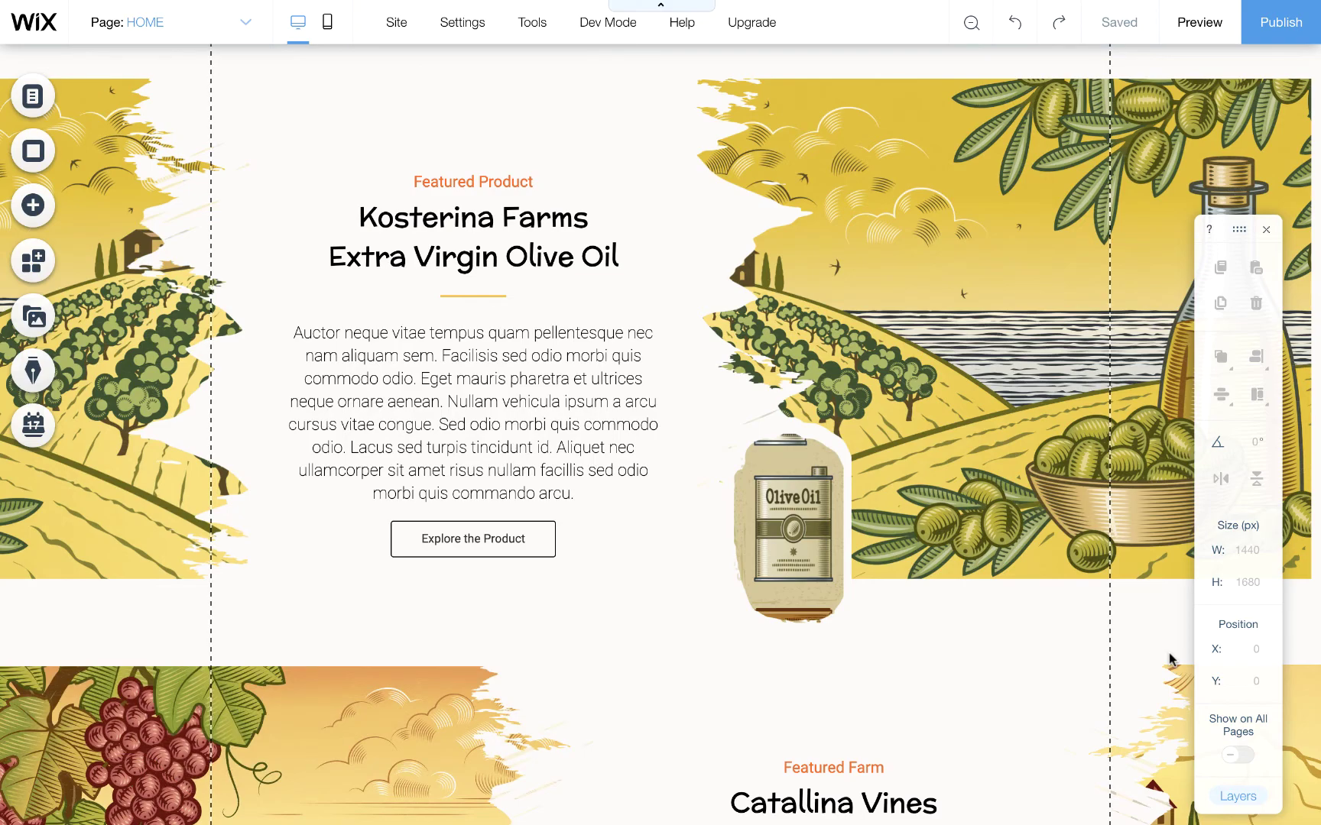
Check the next section in the Figma design, then duplicate the olive divider strip in Wix and set the copy's Y position to 2906.
key(ctrl+Right)
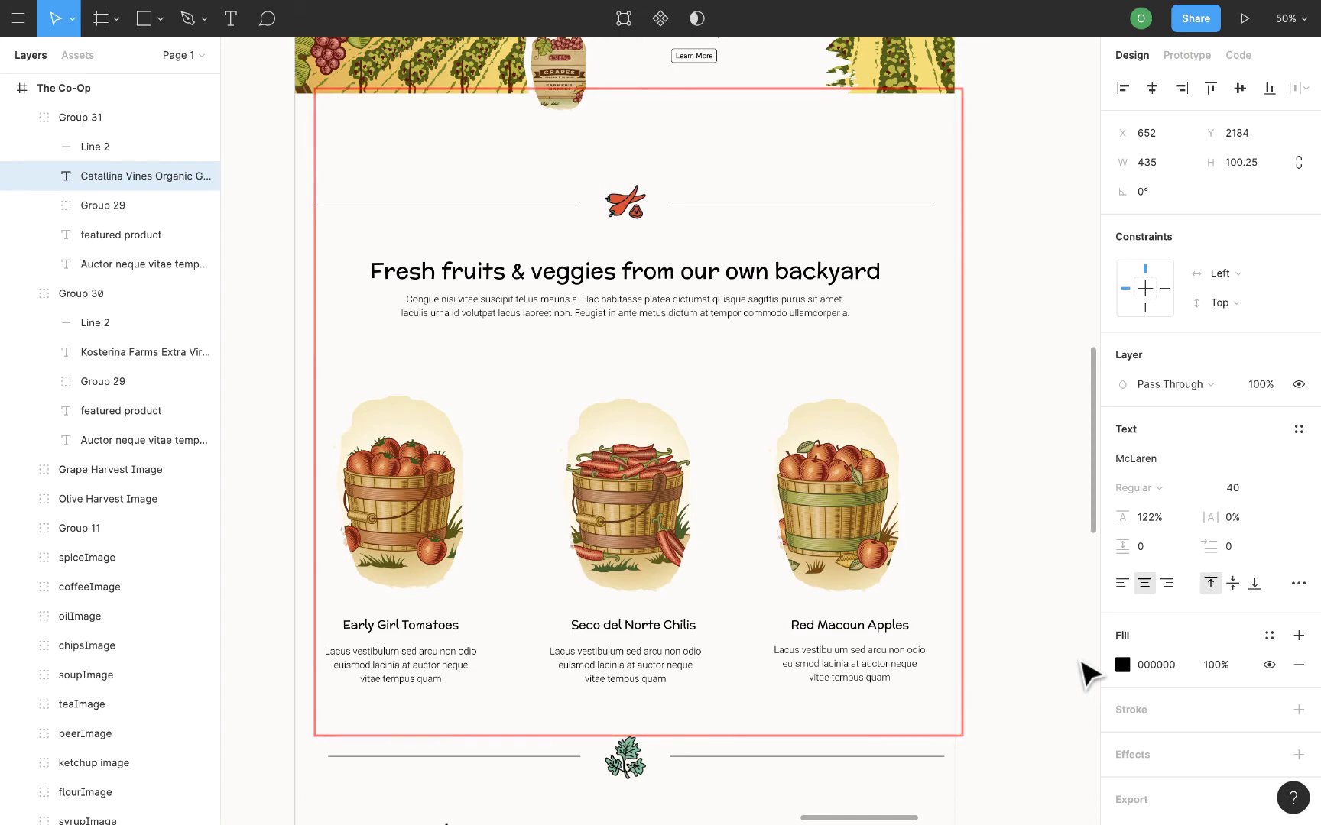
key(ctrl+Left)
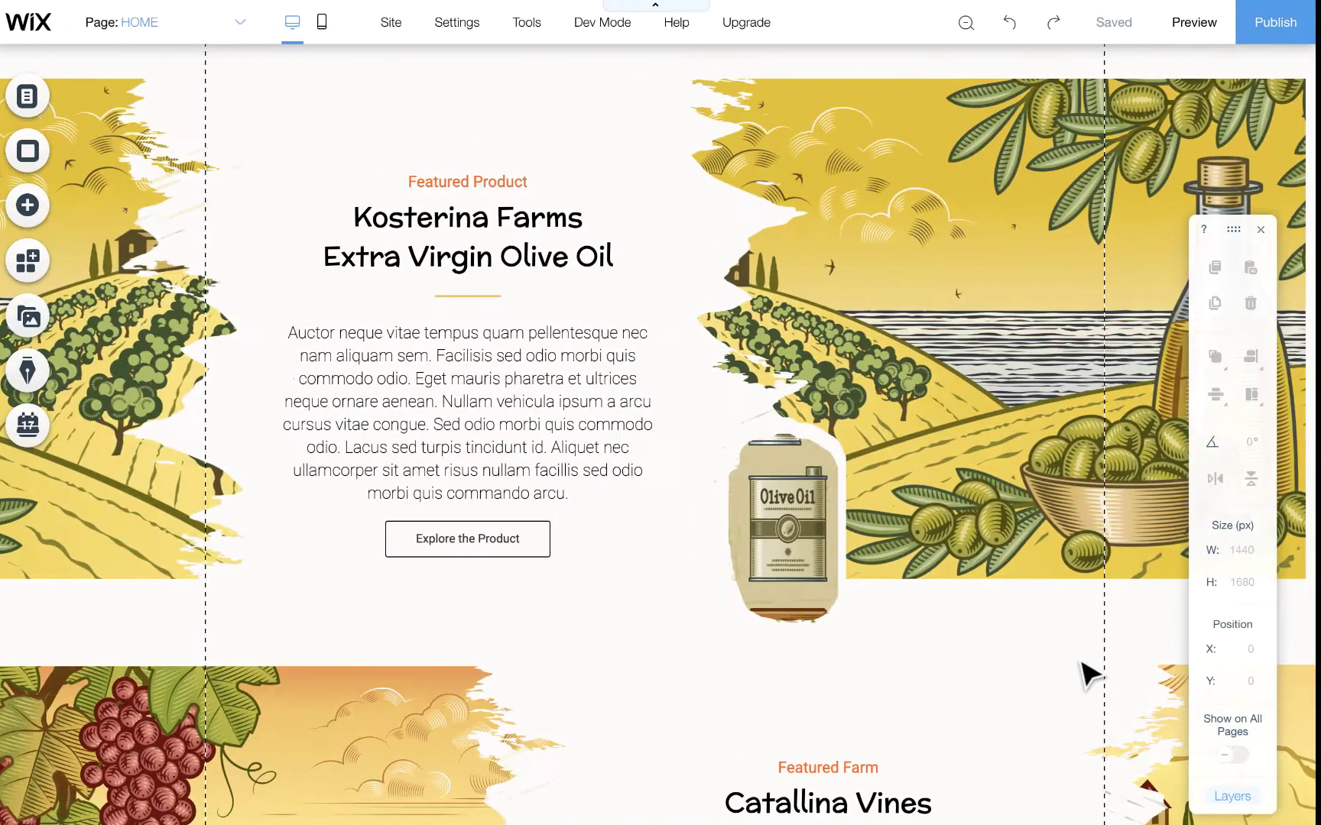
scroll(1077, 657, down, 7)
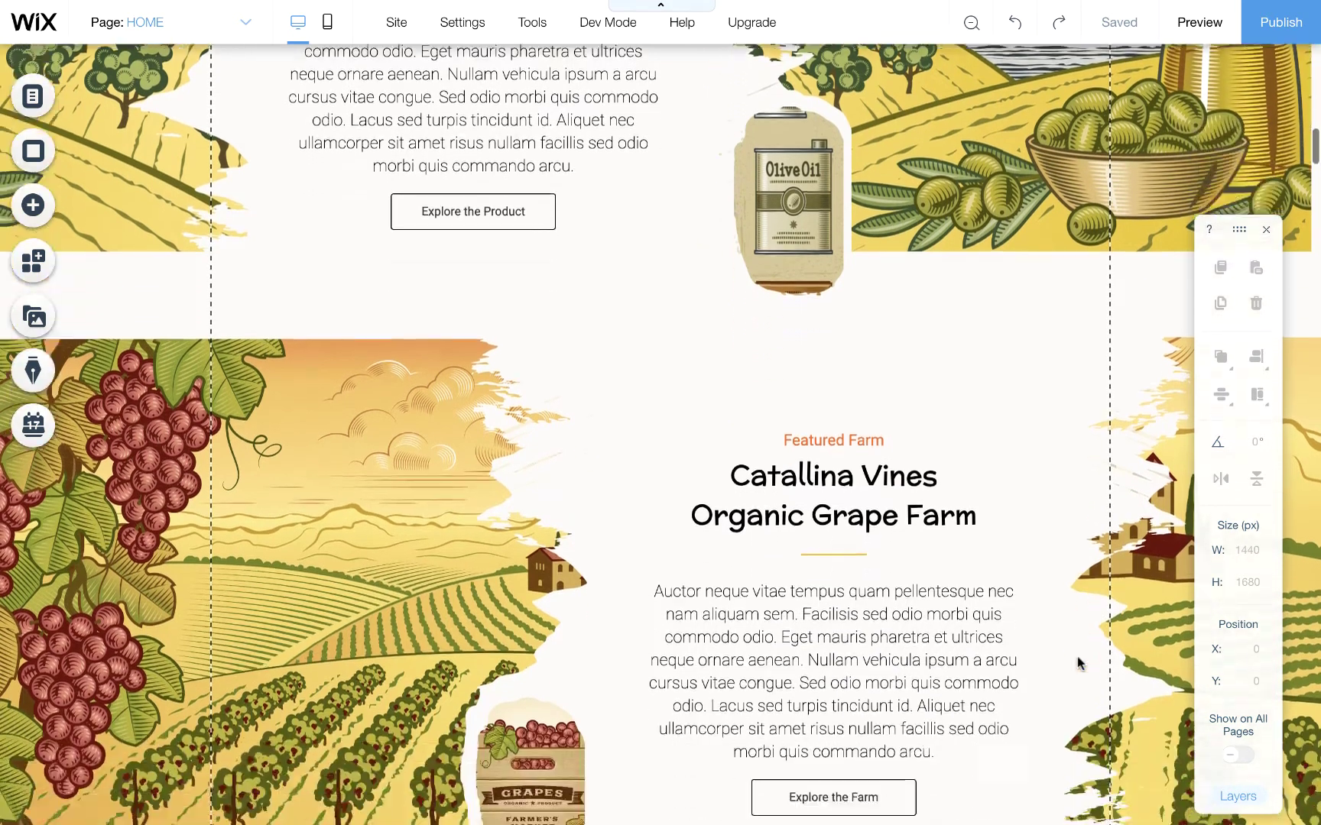
scroll(1076, 656, down, 2)
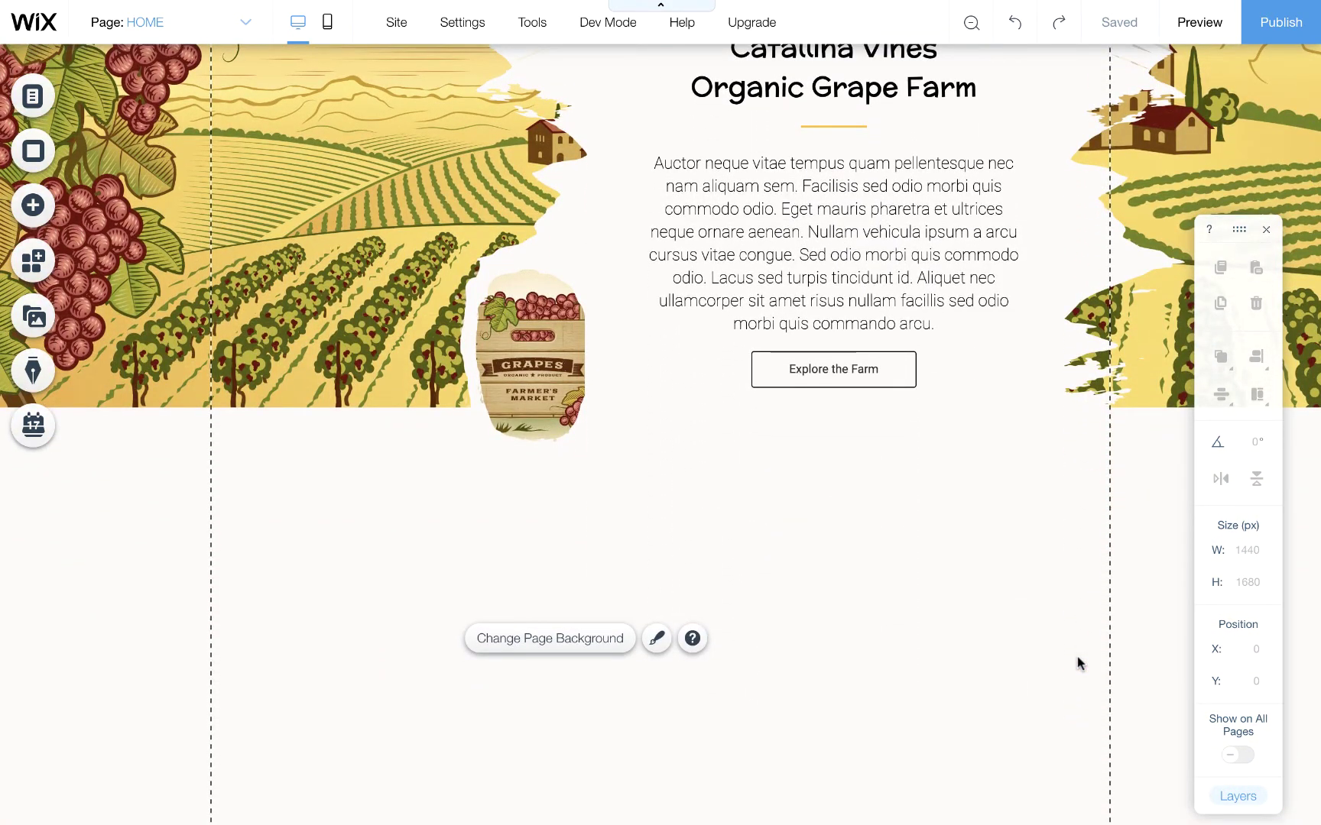
scroll(1077, 662, up, 10)
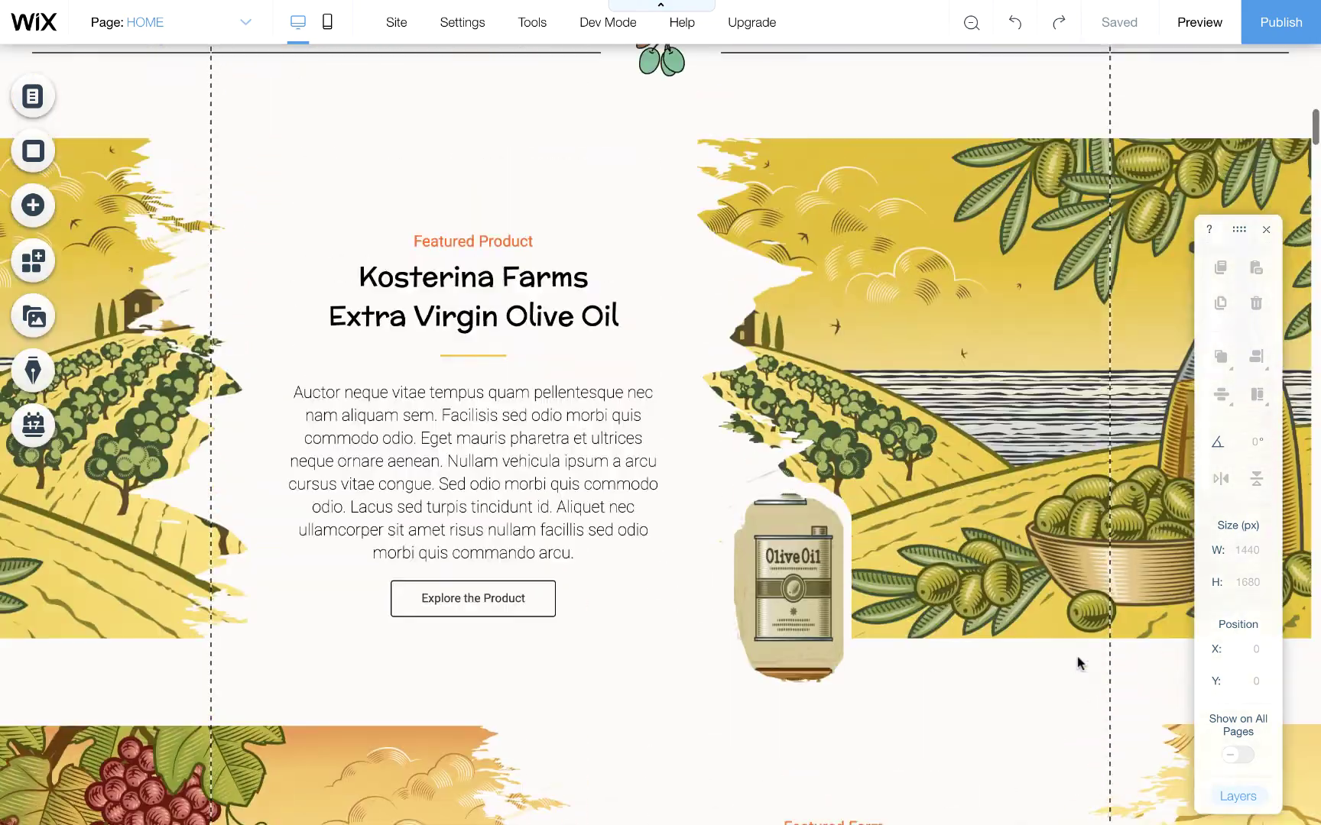
scroll(1078, 662, up, 2)
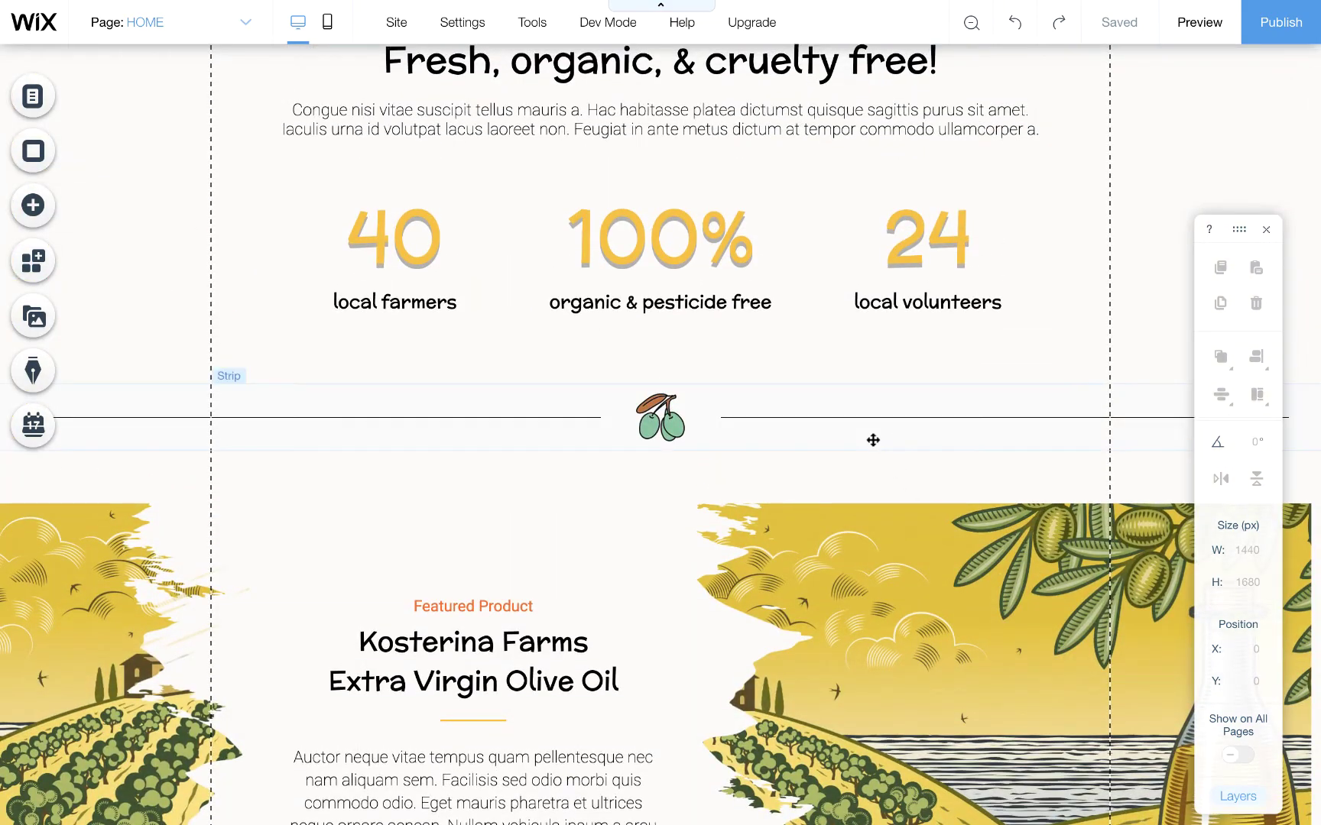
click(873, 440)
key(super+d)
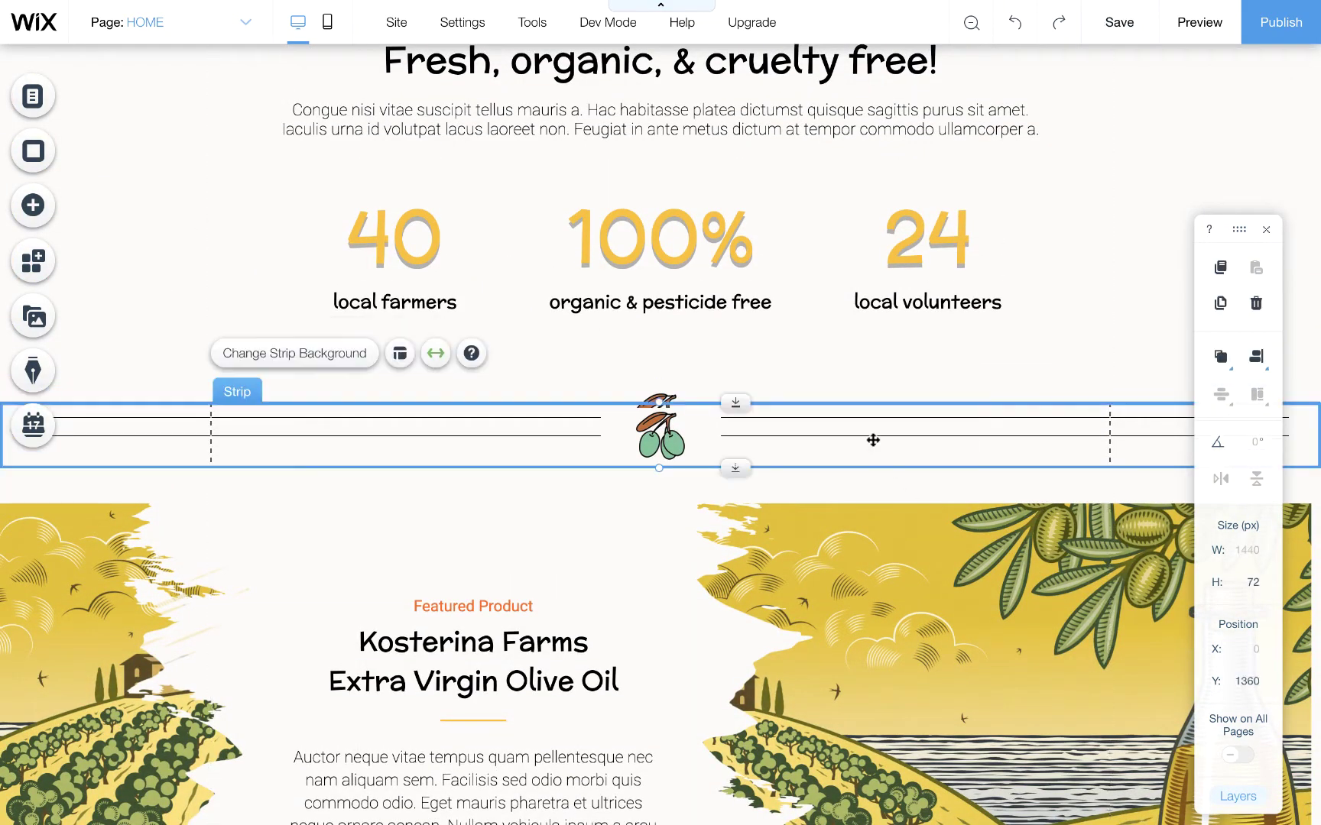
click(1263, 682)
text(2906)
key(Return)
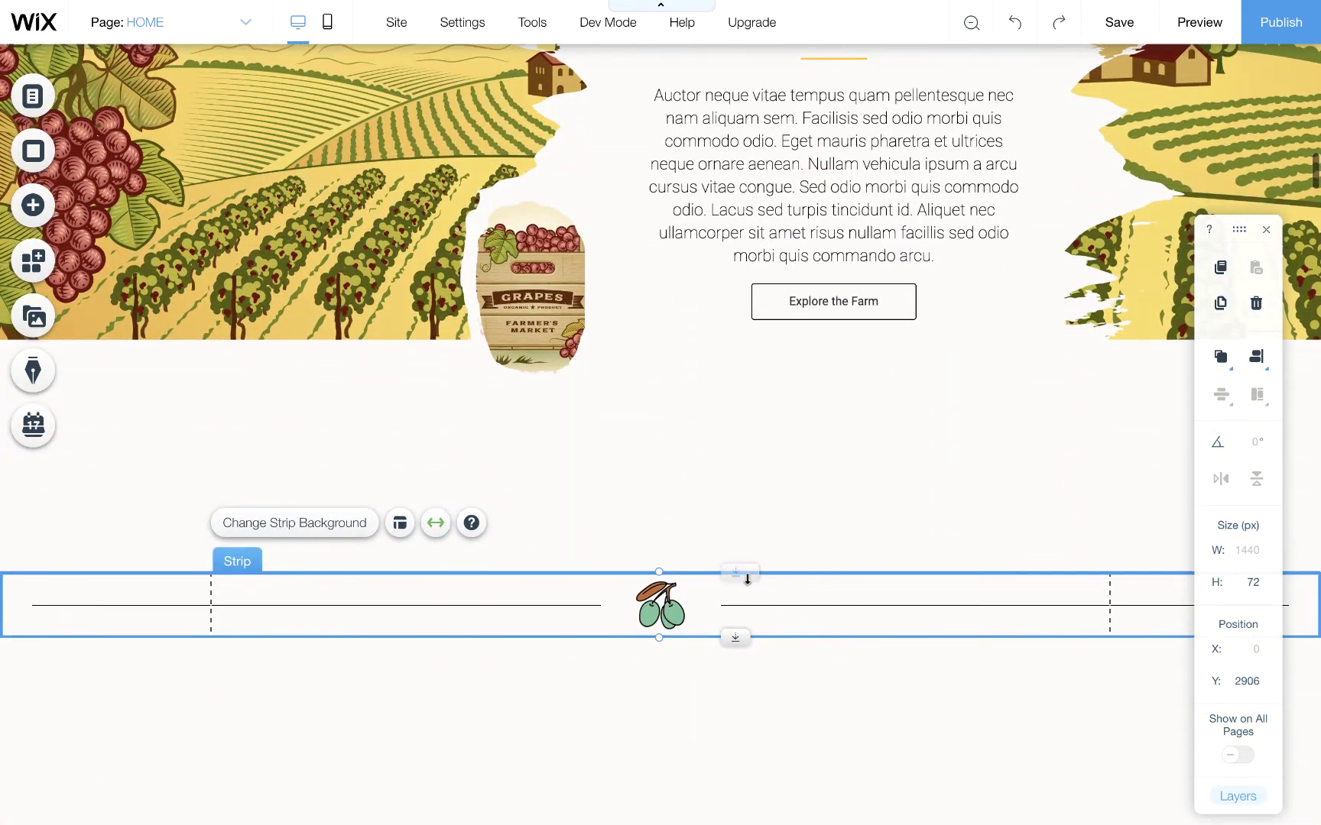
Move the copied olive divider strip up closer beneath the grape strip and deselect it.
drag(747, 578, 776, 437)
click(869, 650)
scroll(867, 646, down, 5)
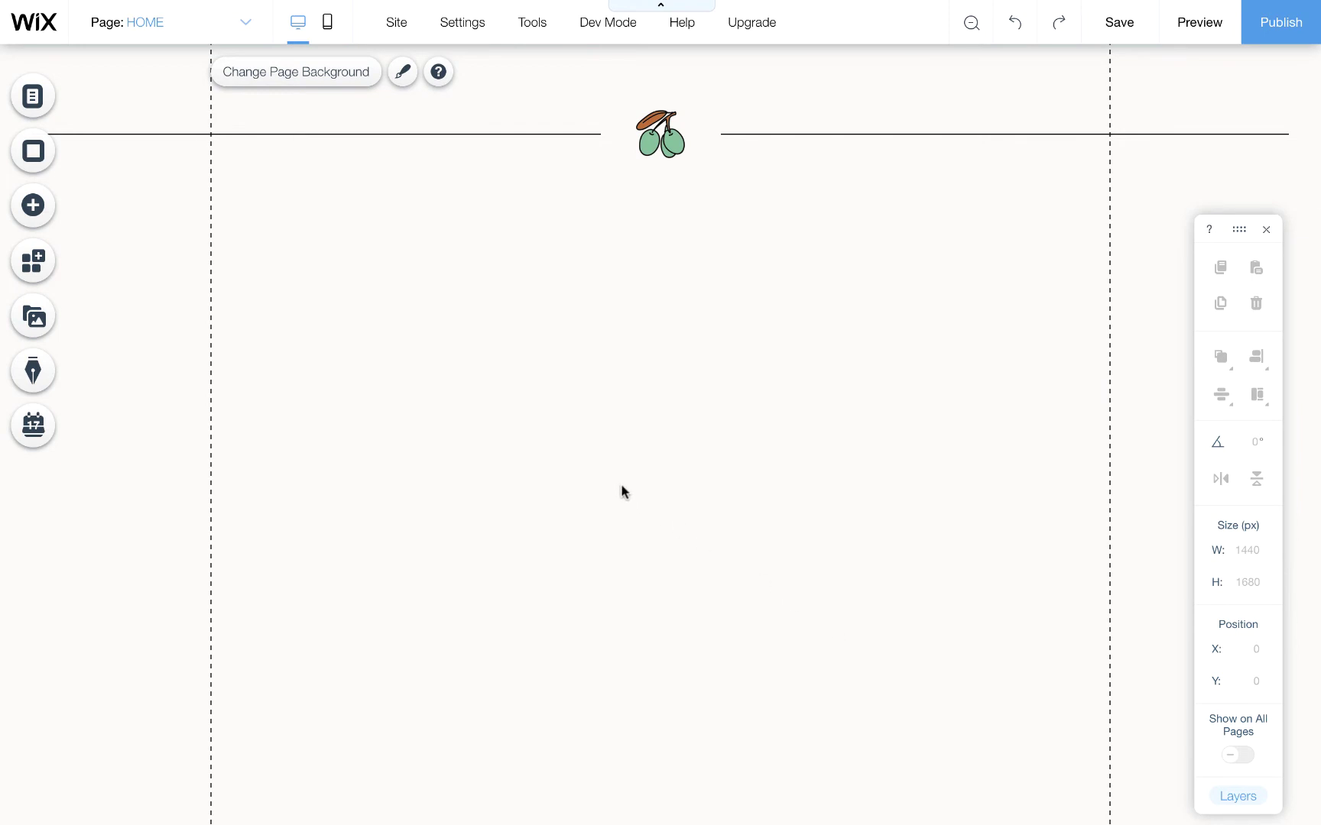
Duplicate the "Fresh, organic, & cruelty free!" strip and set the copy's Y position to 2906, below the copied divider.
scroll(620, 491, up, 12)
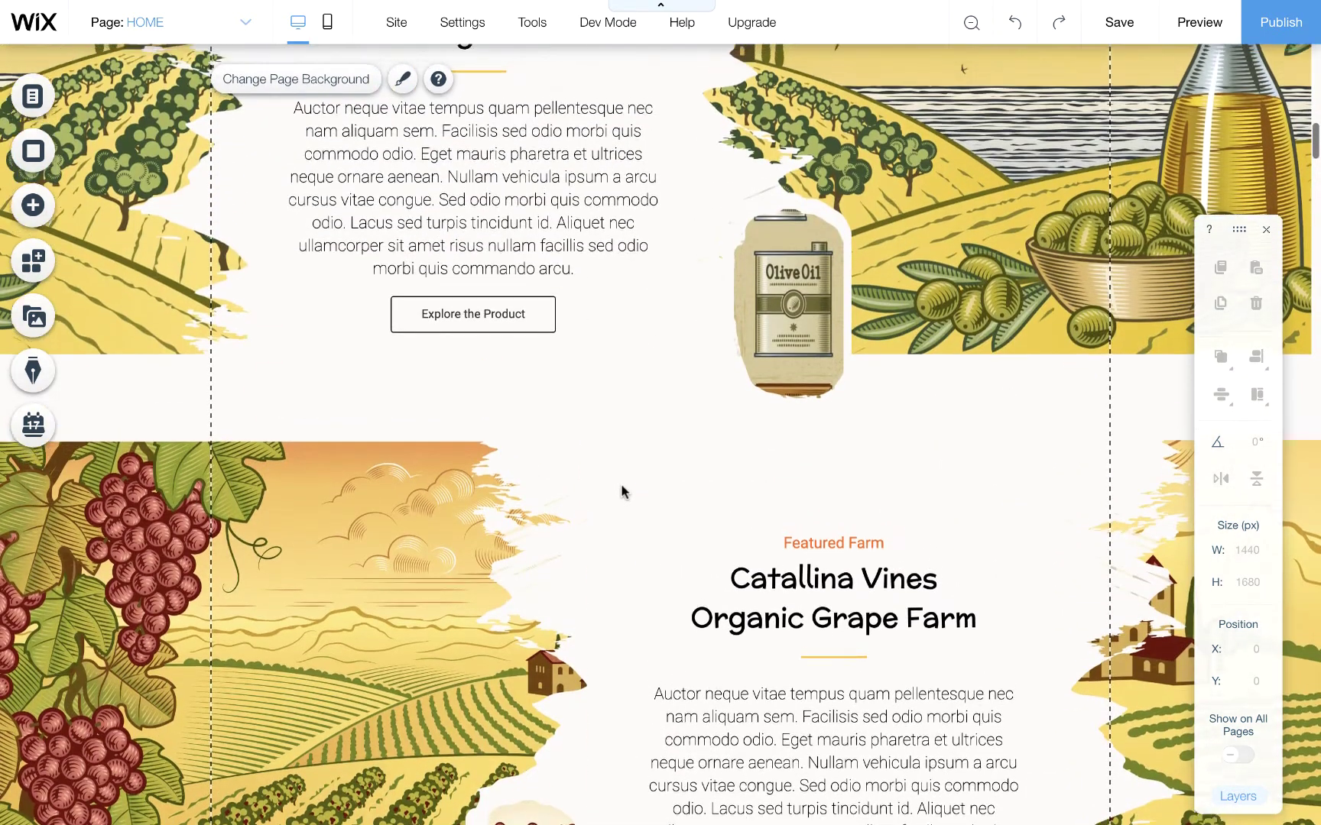
scroll(620, 491, up, 12)
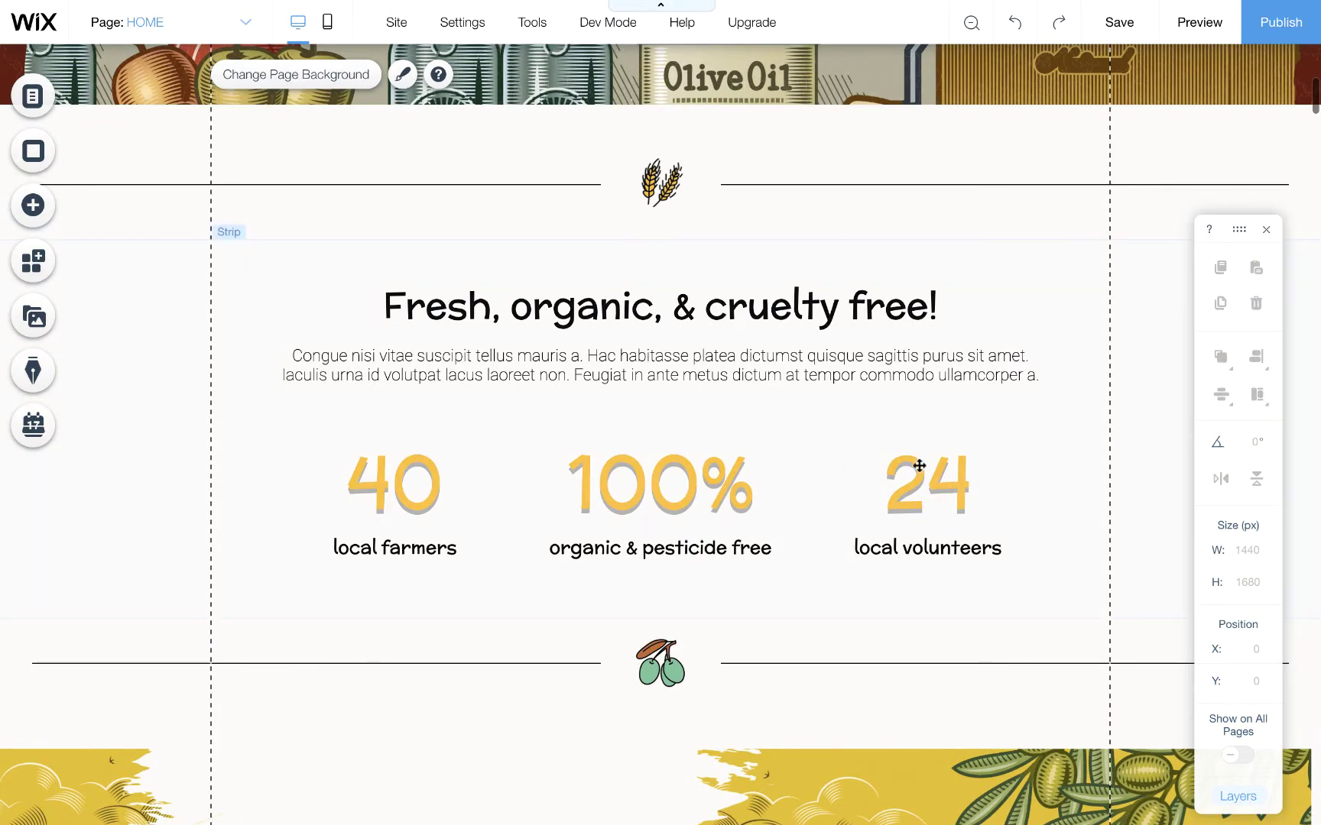
click(1146, 448)
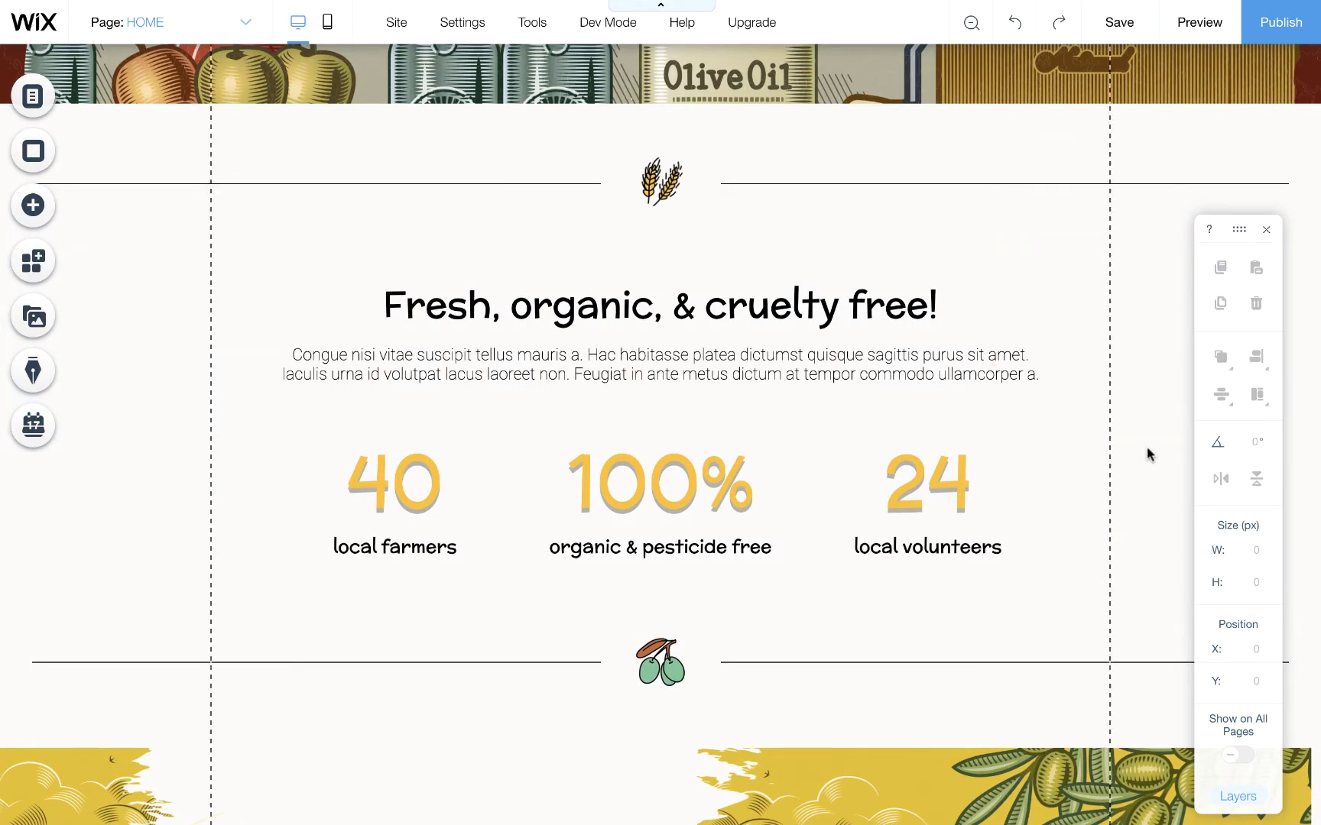
key(shift+Down)
key(shift+Down)
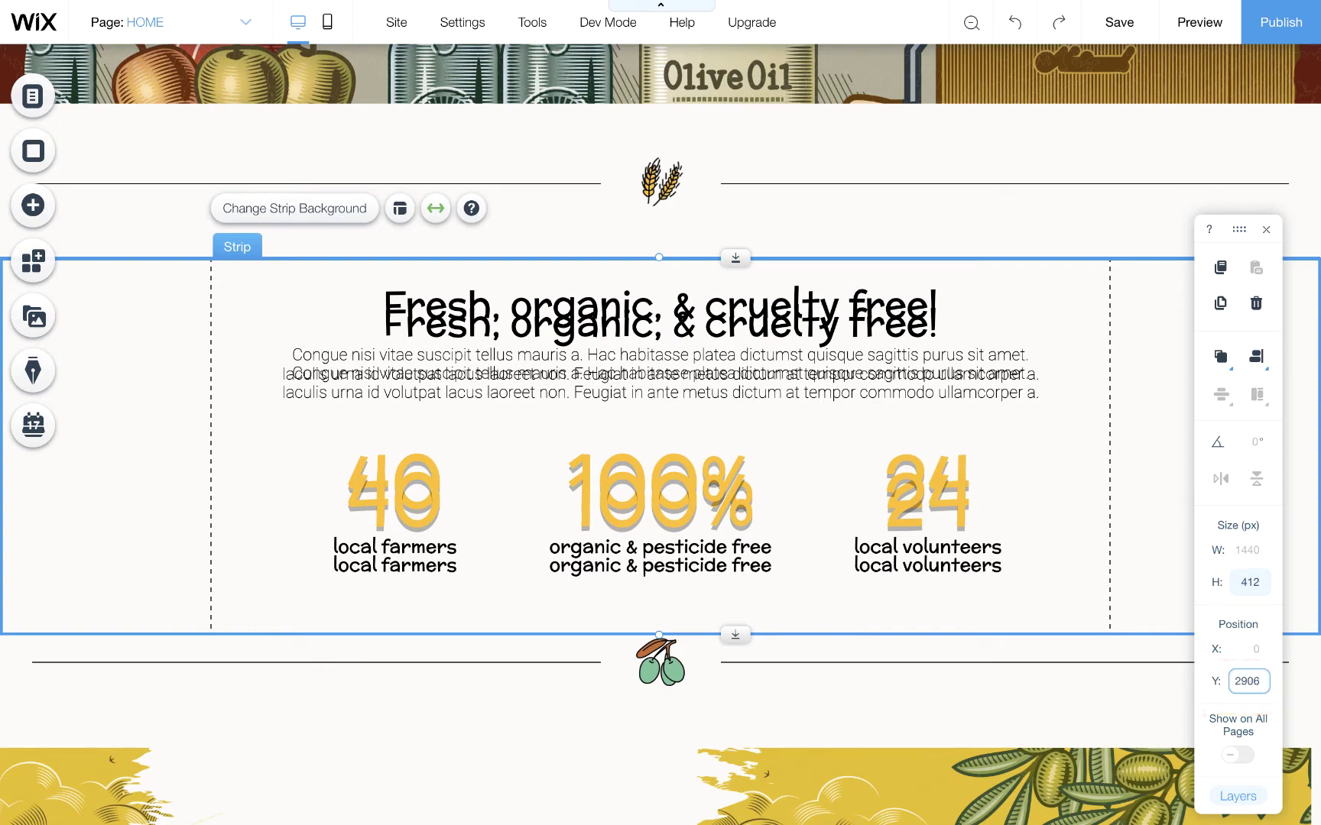
key(Return)
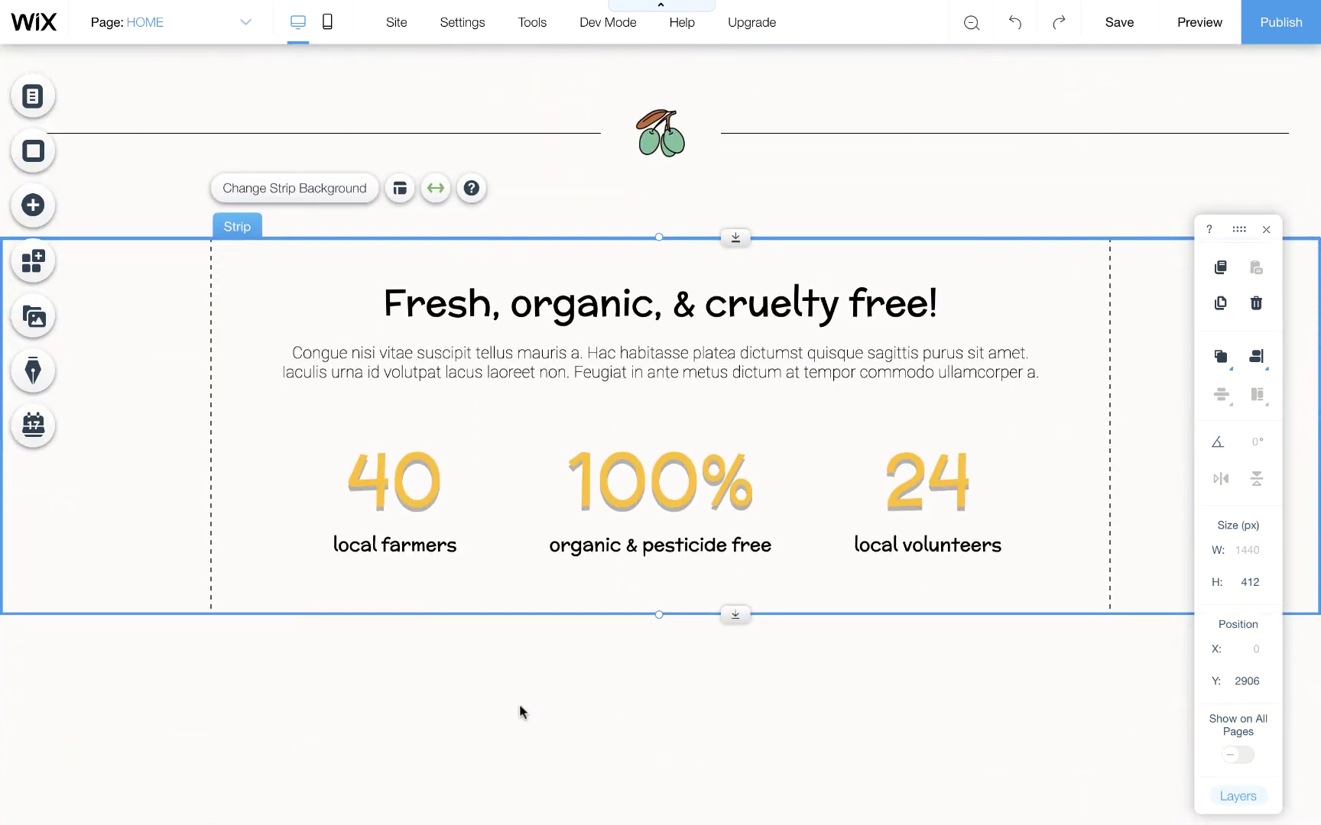
Delete the three statistics numbers and their captions from the copied "Fresh, organic, & cruelty free!" strip.
click(433, 499)
shift+click(654, 501)
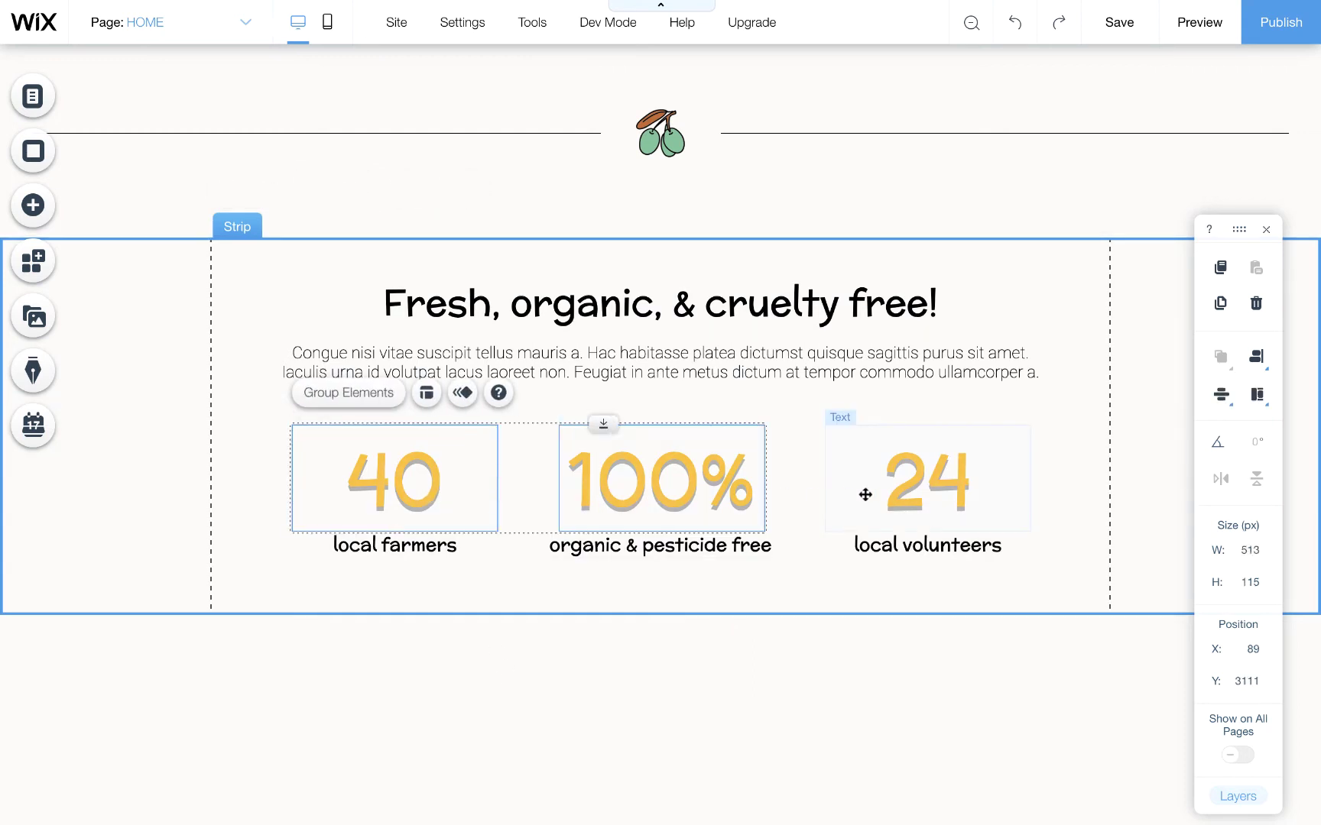
shift+click(892, 486)
shift+click(831, 544)
shift+click(696, 548)
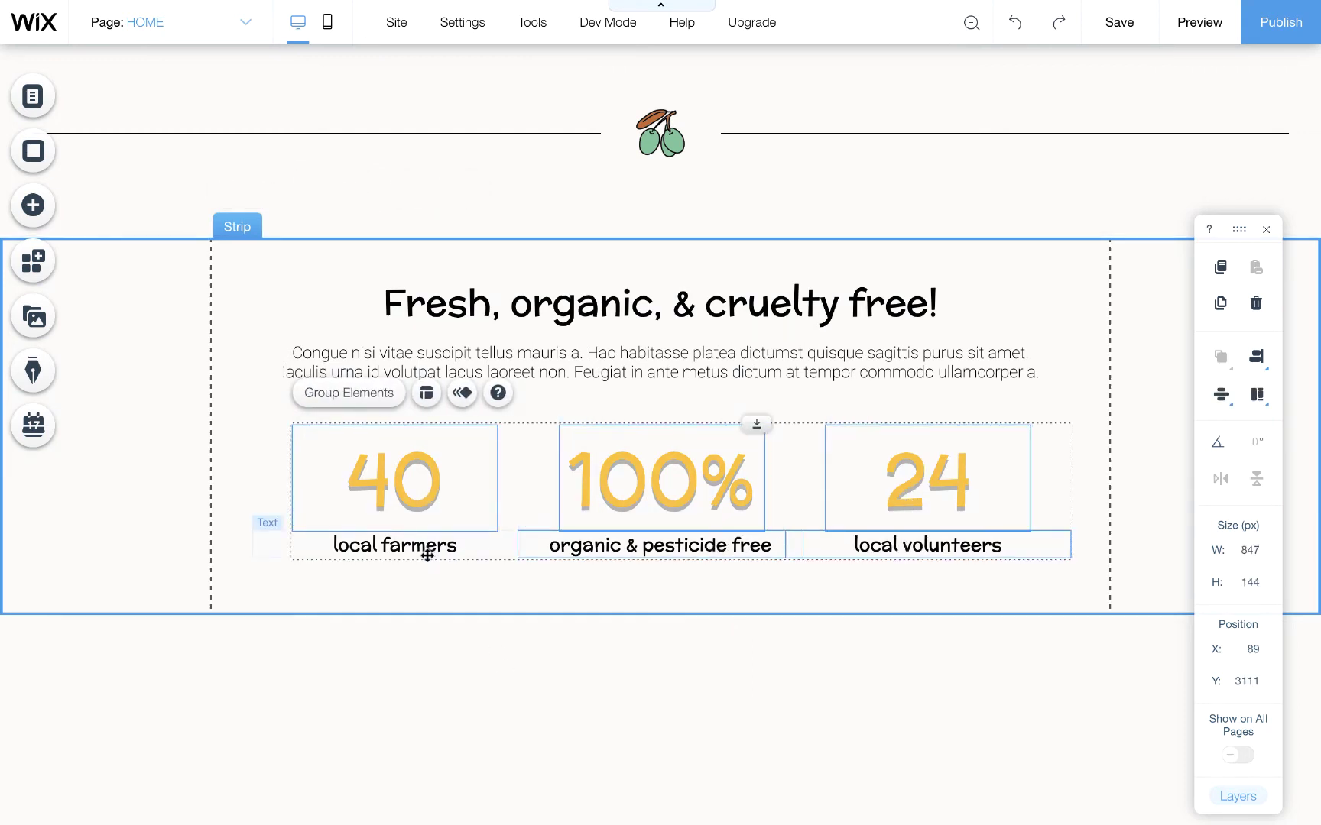
shift+click(428, 554)
key(Delete)
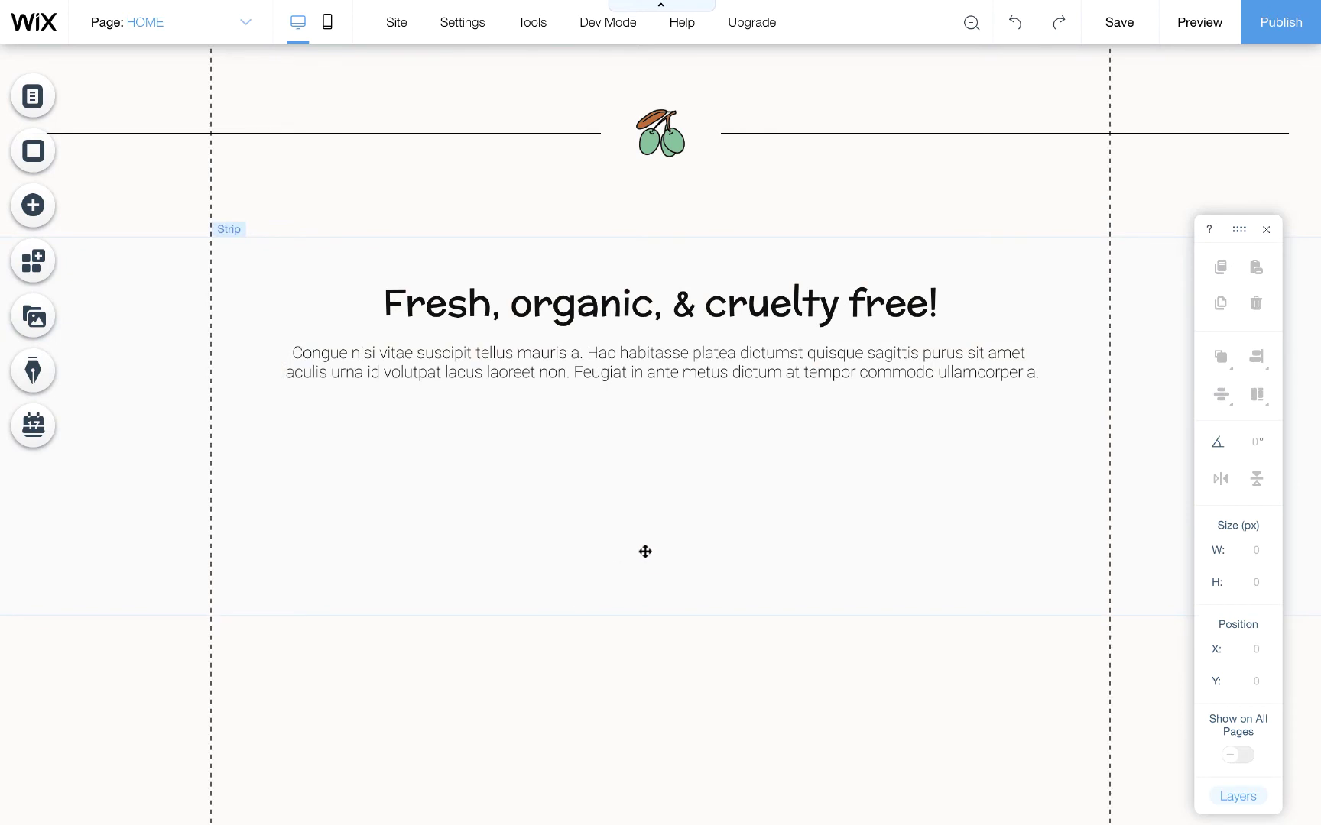
Shorten the copied "Fresh, organic, & cruelty free!" strip so its lower edge sits just below the paragraph.
click(722, 501)
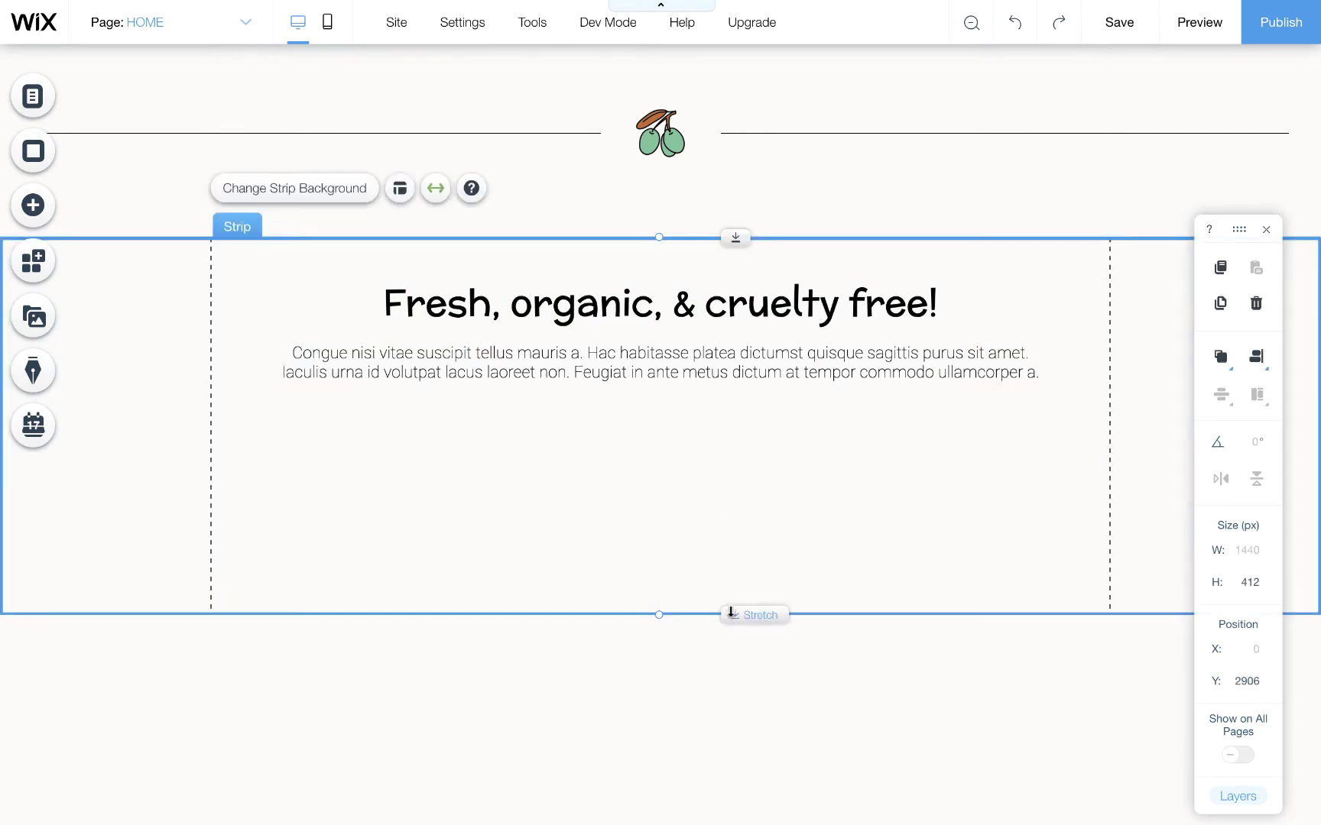
drag(737, 613, 743, 436)
click(742, 527)
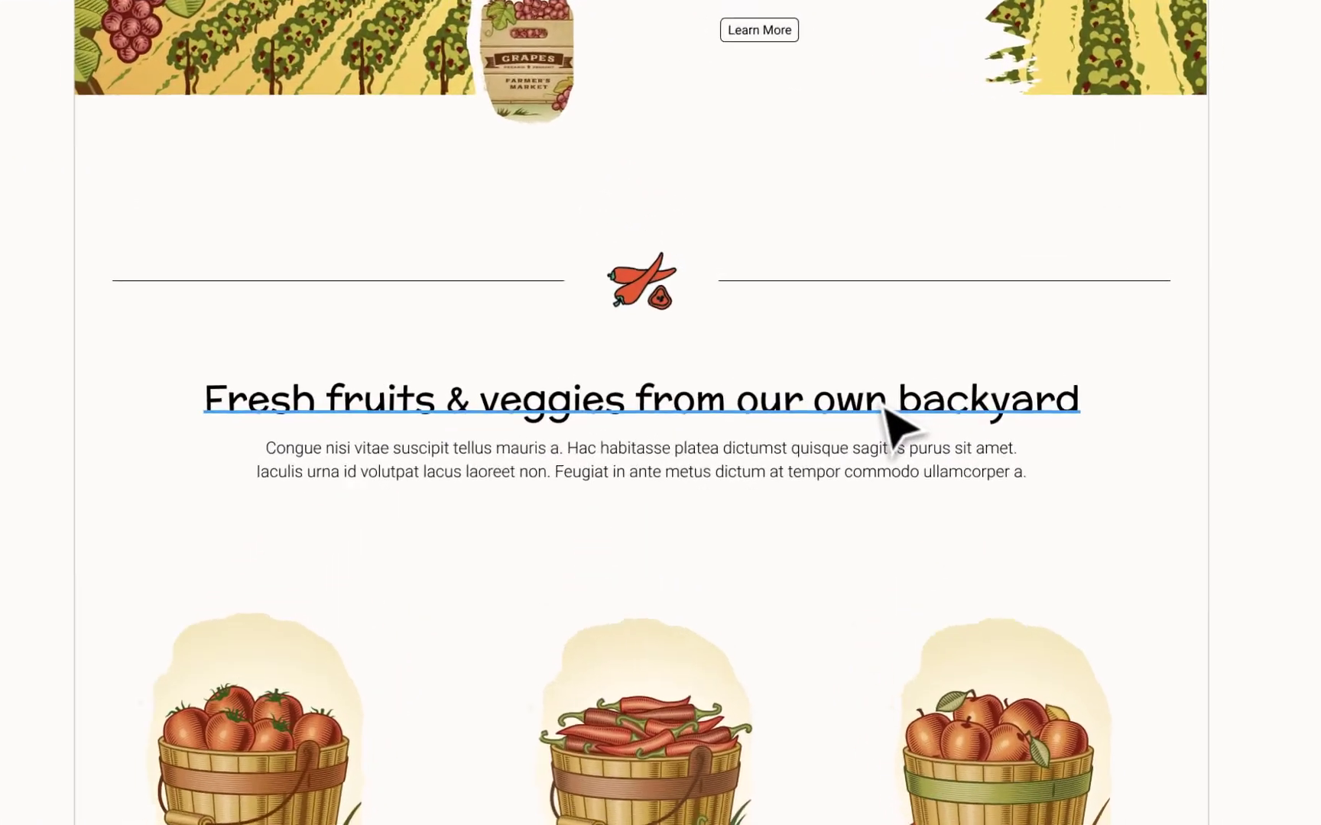
Replace the copied strip's heading with "Fresh fruits & veggies from our own backyard" from the Figma design, using the Heading 2 theme in Wix.
double_click(896, 420)
key(ctrl+c)
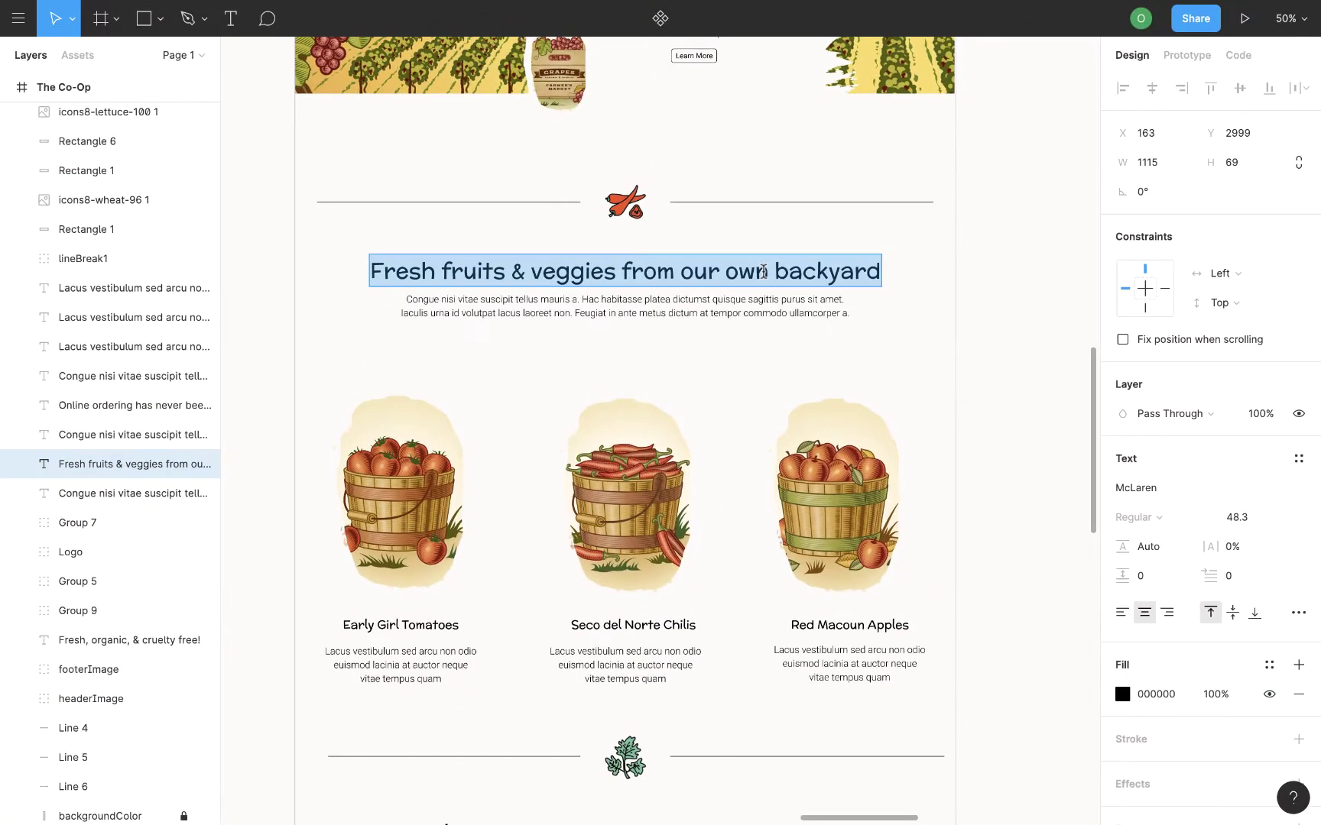
click(752, 303)
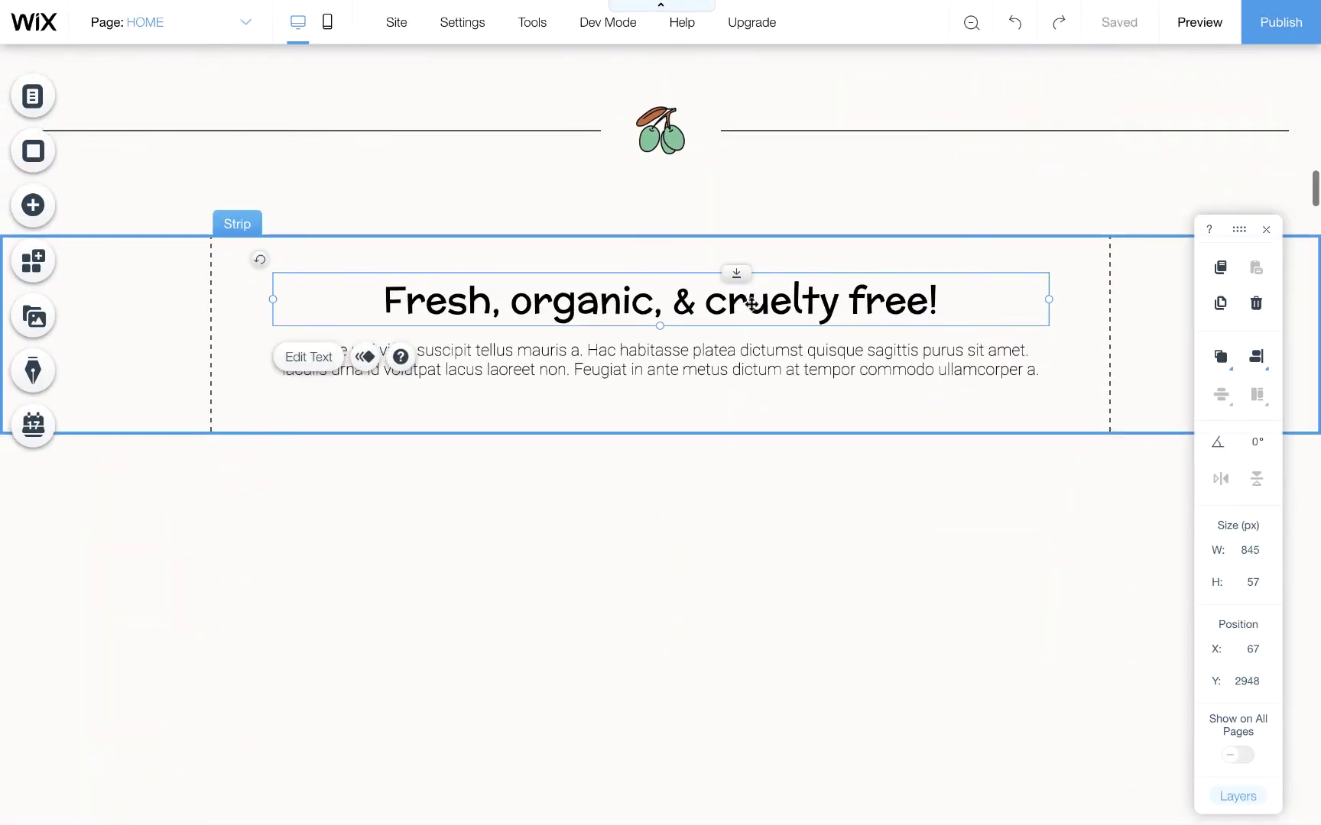
double_click(691, 309)
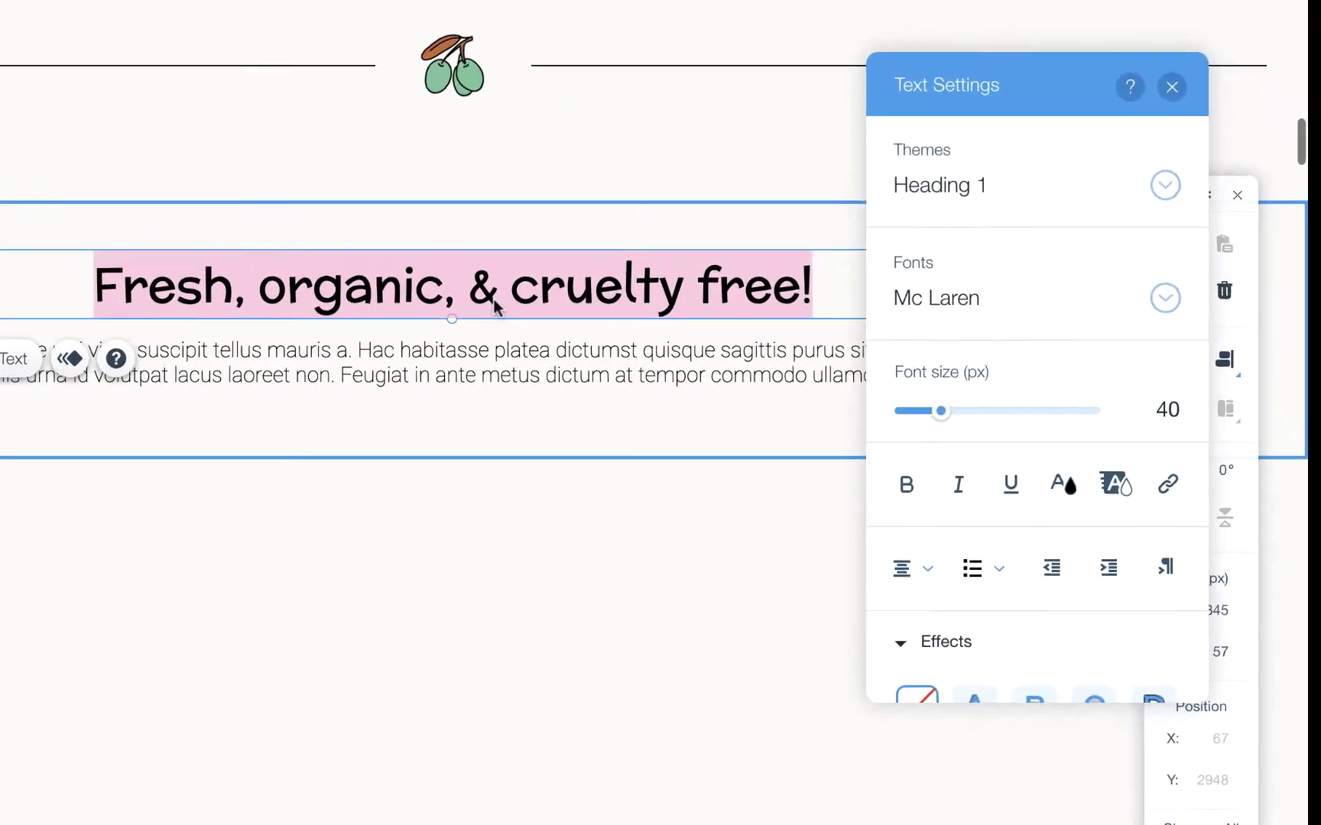
click(1211, 225)
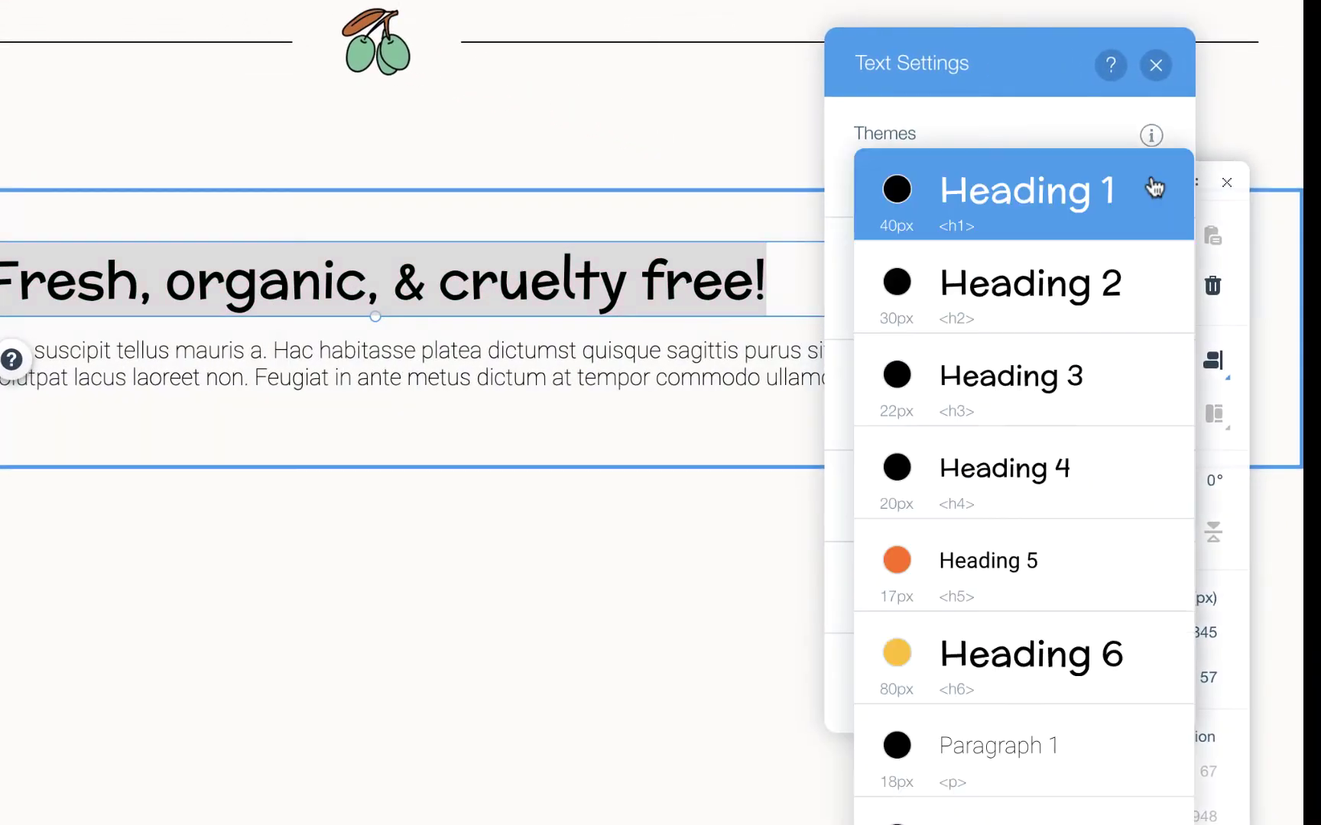
click(1109, 283)
drag(928, 302, 402, 291)
key(ctrl+v)
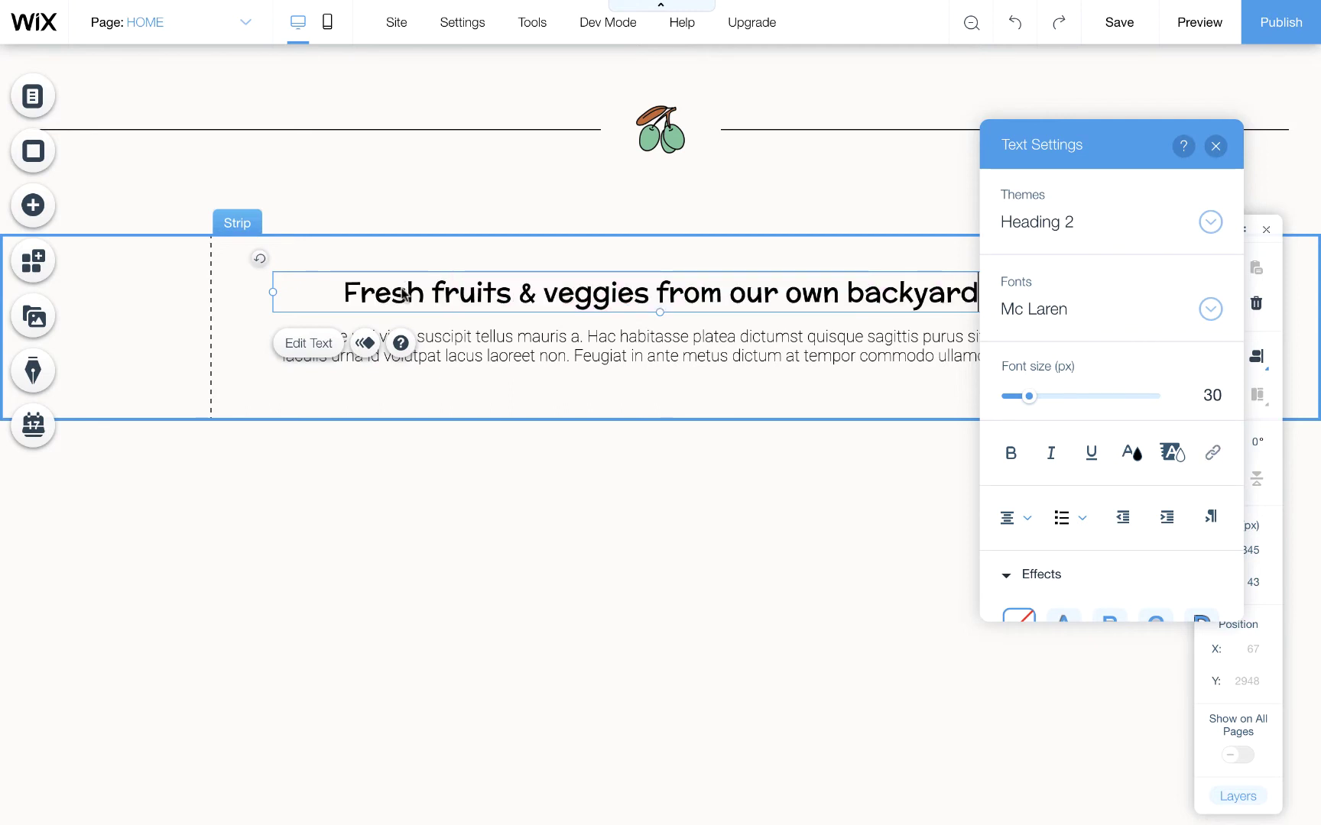
click(475, 526)
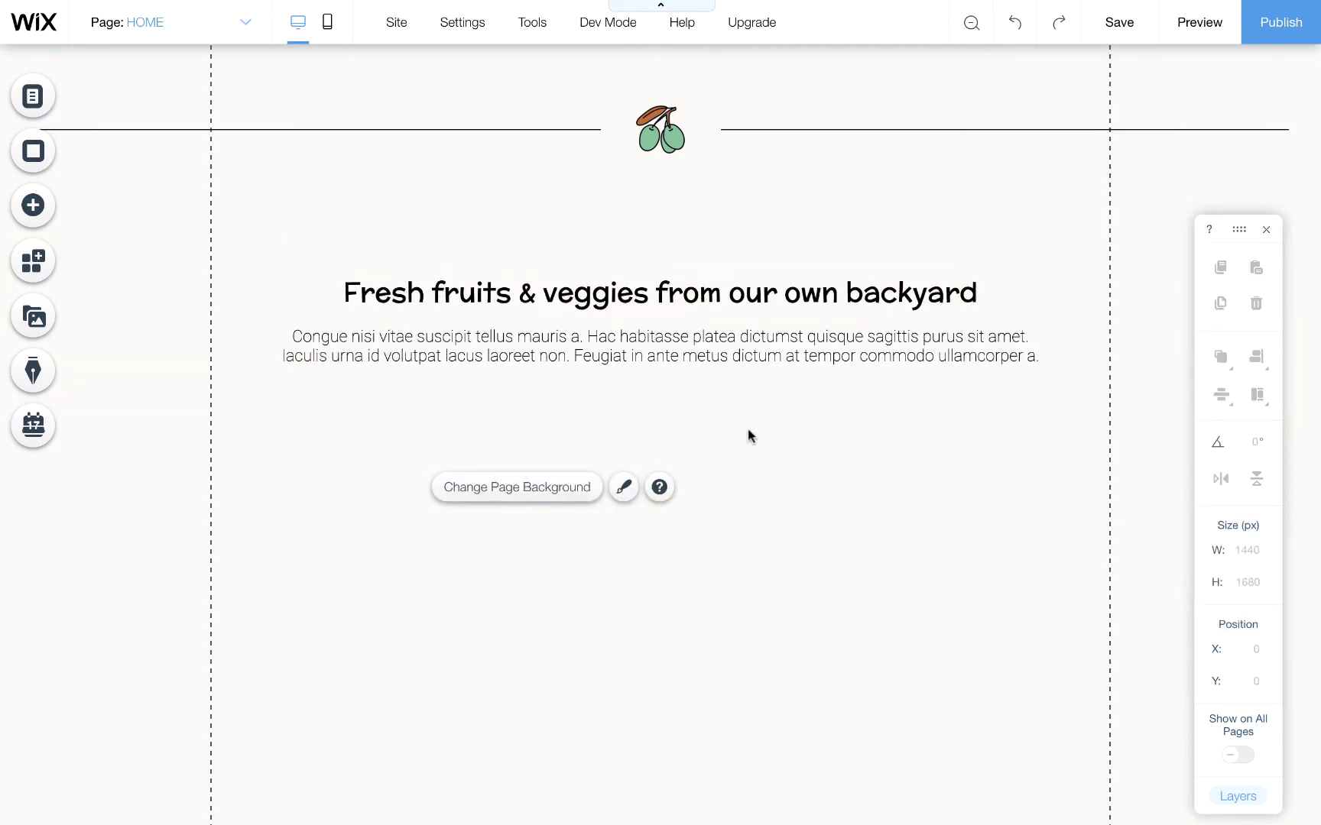
Reduce the "Fresh fruits & veggies" strip's height to 180 px and move it up to Y position 2875.
click(773, 398)
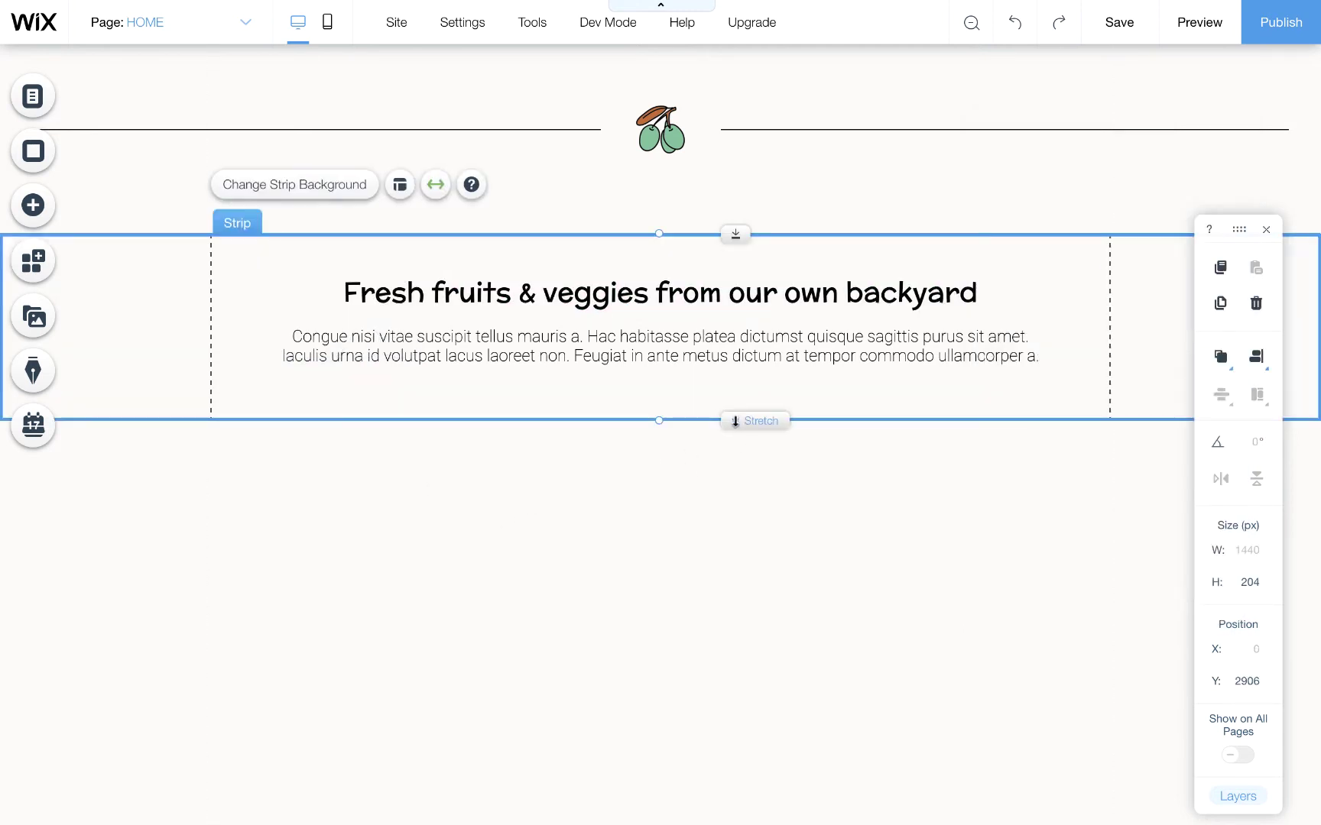
click(790, 525)
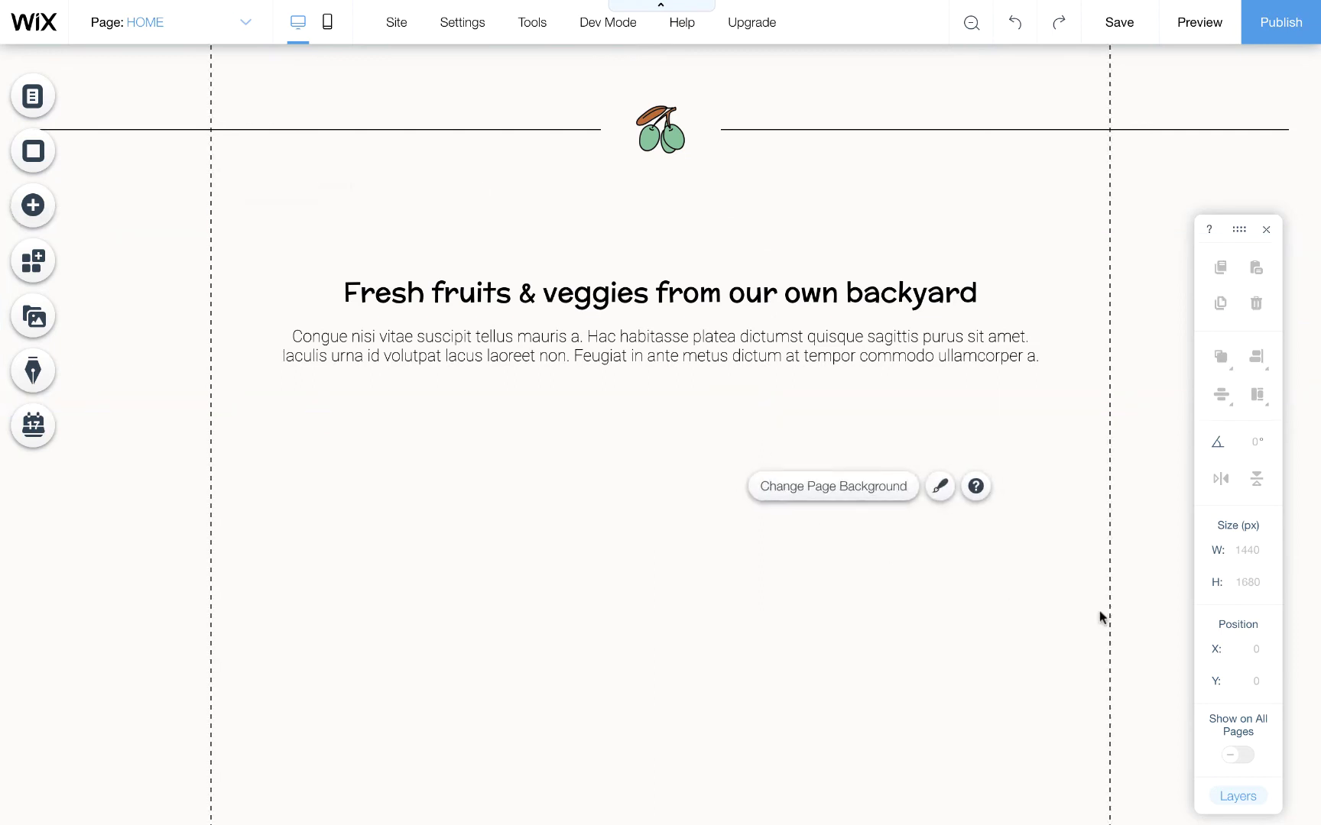
click(1125, 348)
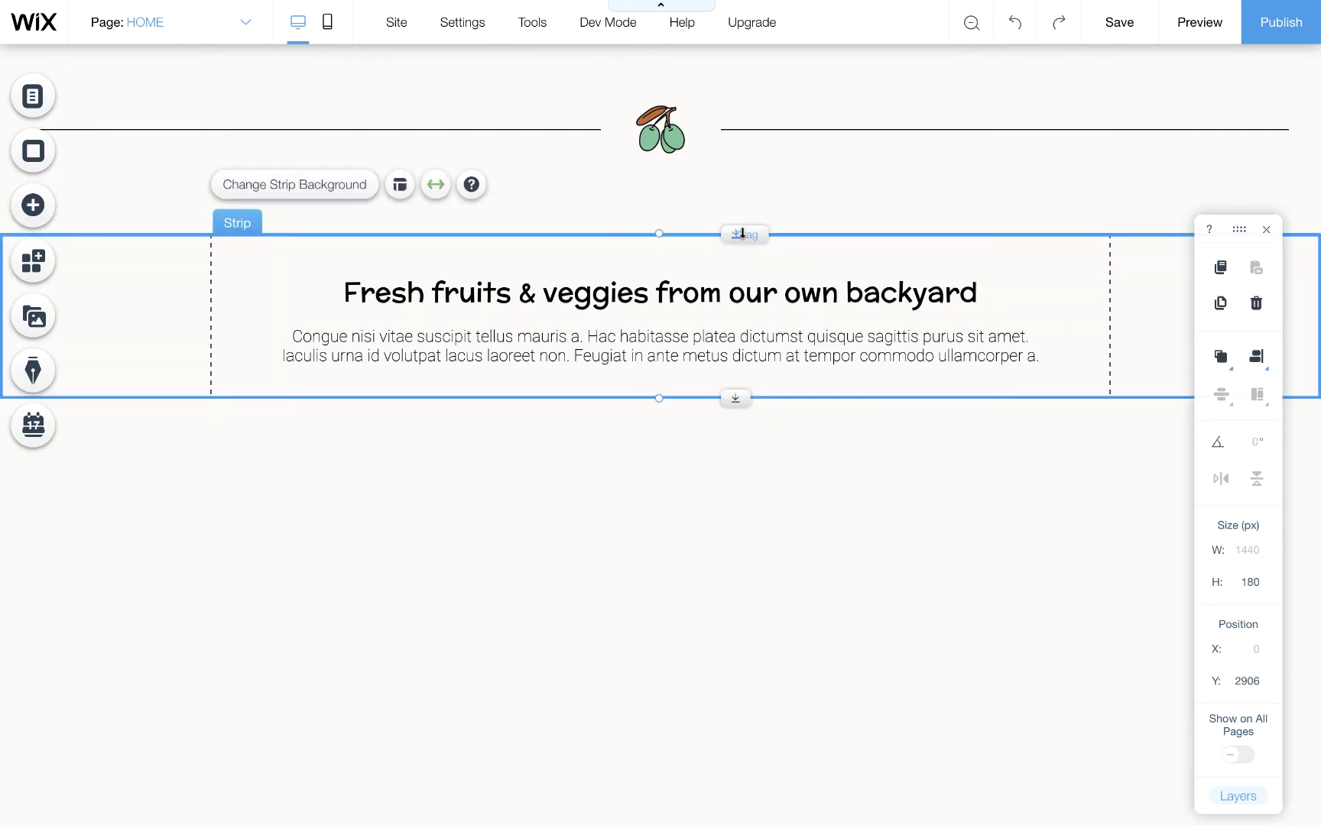
drag(740, 231, 742, 201)
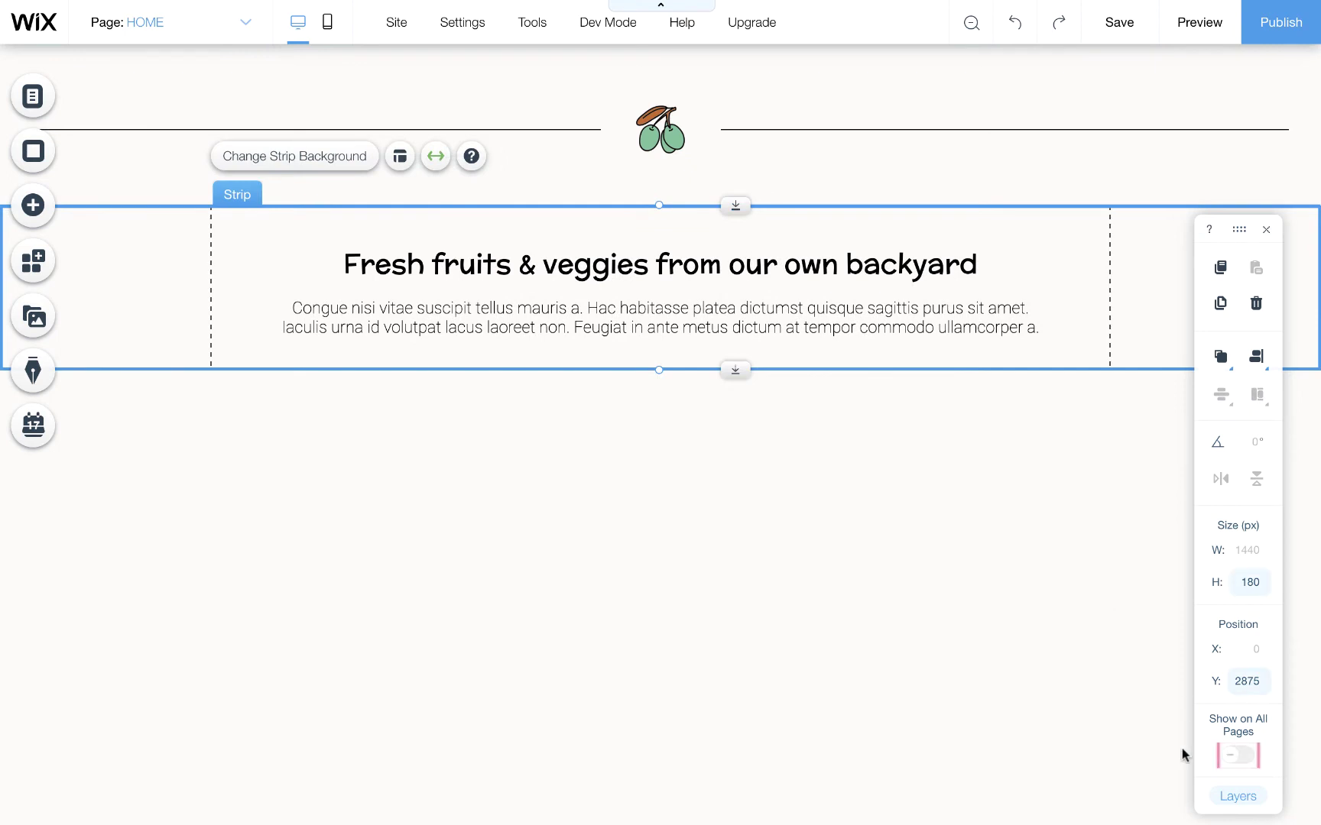
click(1133, 753)
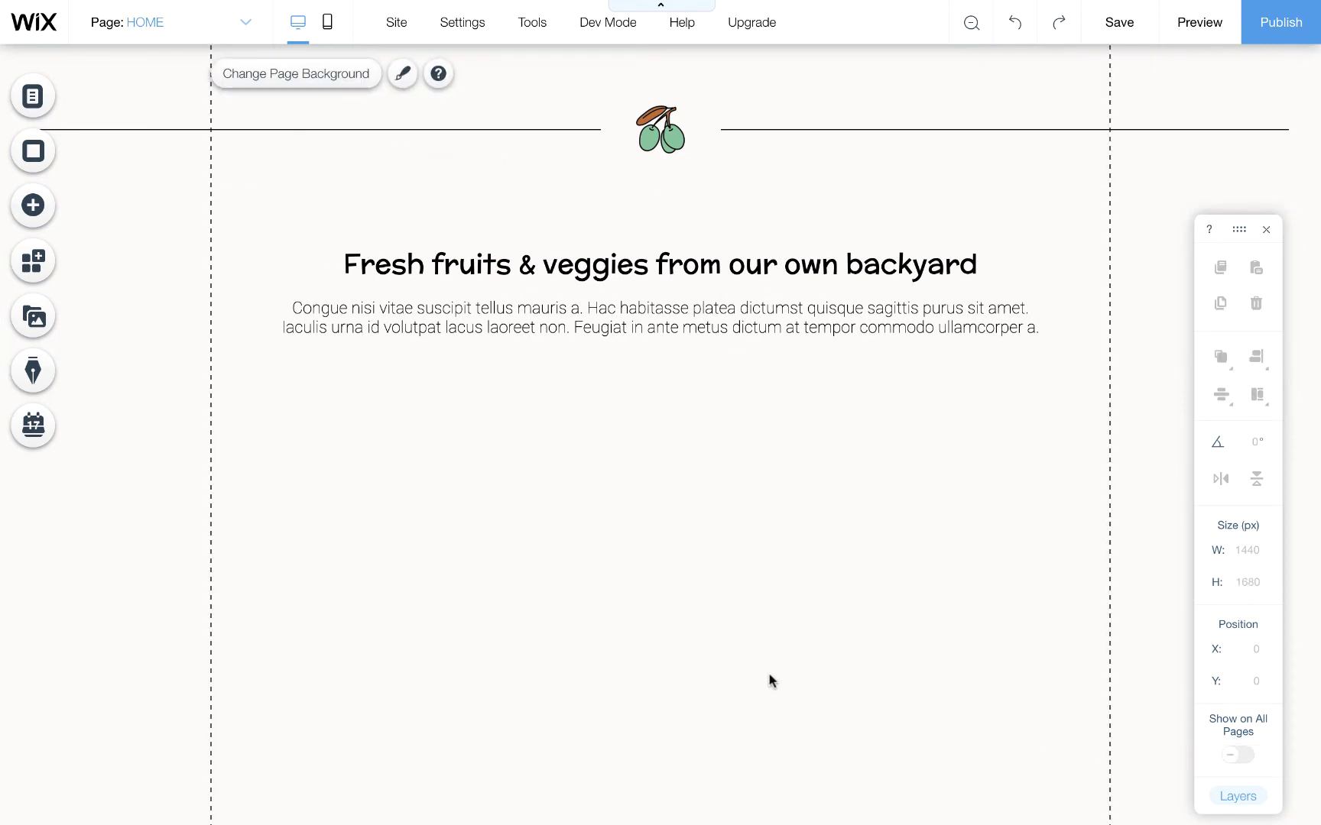
Duplicate the "Fresh fruits & veggies" strip, place the copy directly beneath it at Y position 3055, and save the site.
scroll(770, 680, down, 1)
click(1100, 295)
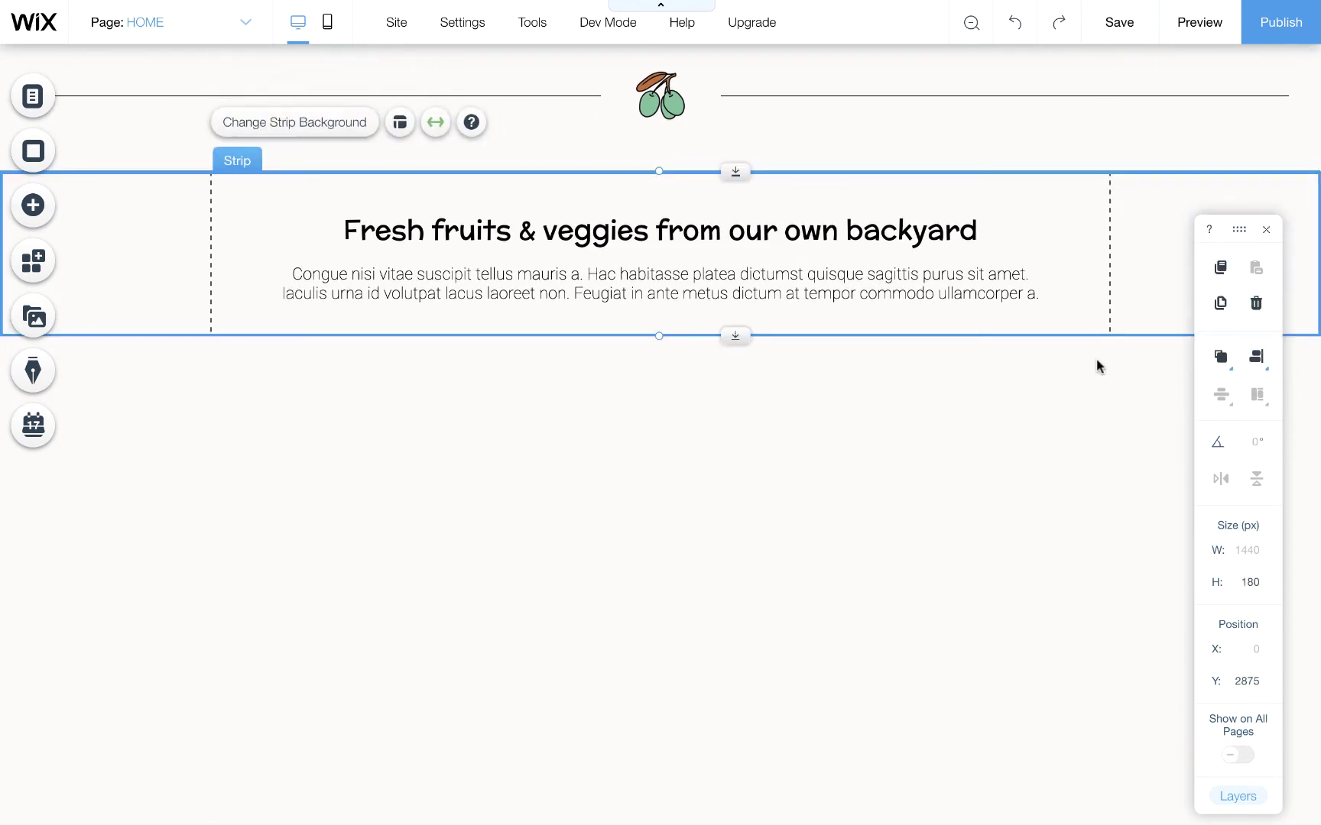
key(super+d)
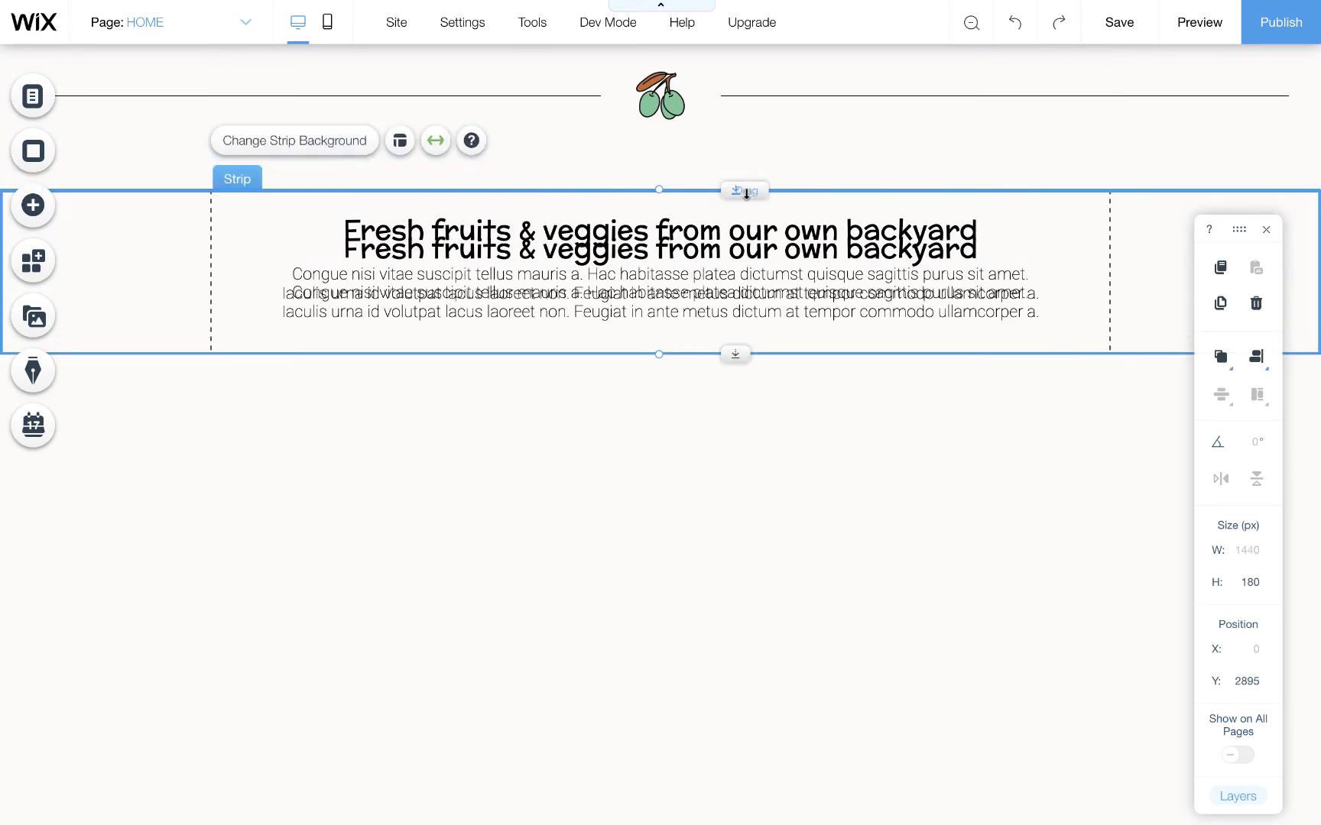
drag(748, 262, 812, 413)
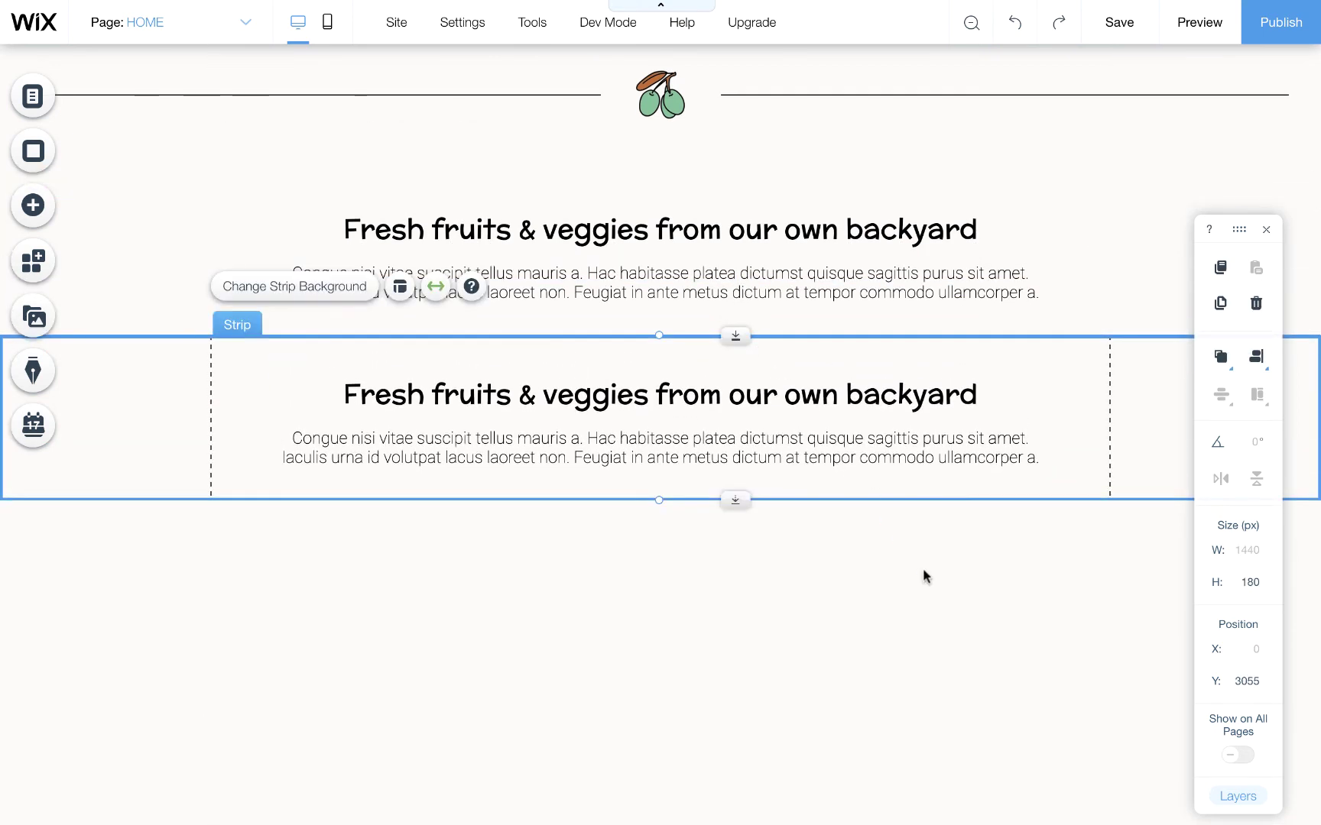
key(super+s)
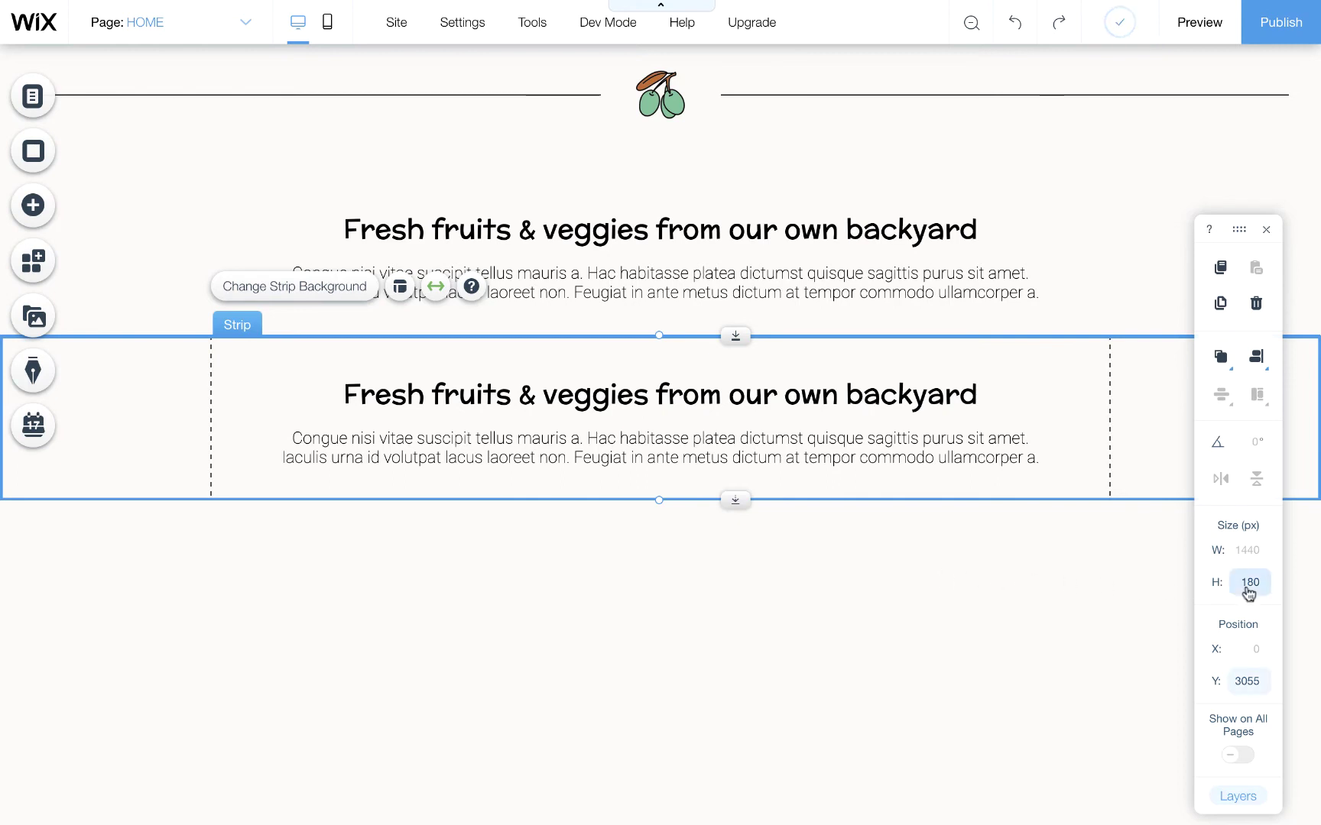
Set the height of the lower "Fresh fruits & veggies" strip copy to 636 px and deselect it.
click(1248, 583)
text(636)
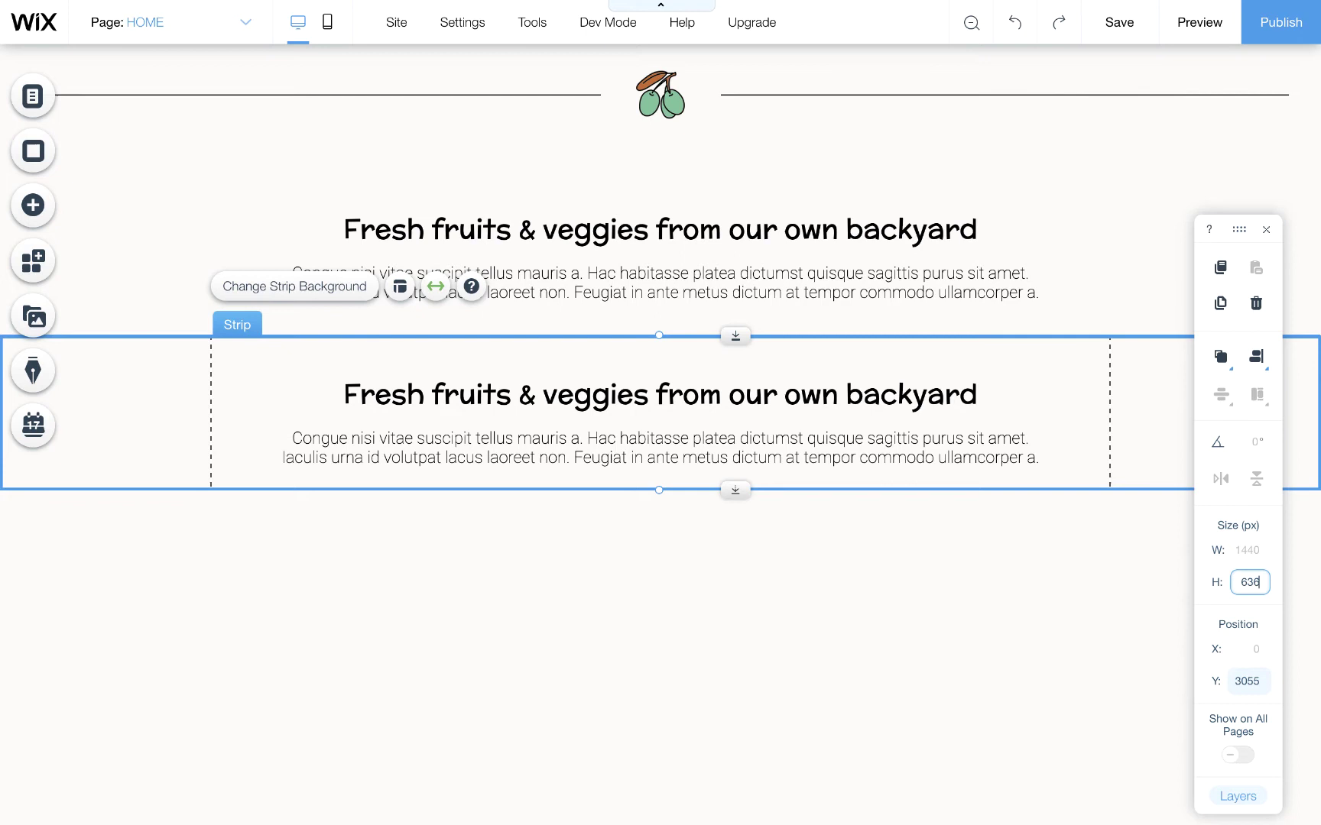
key(Return)
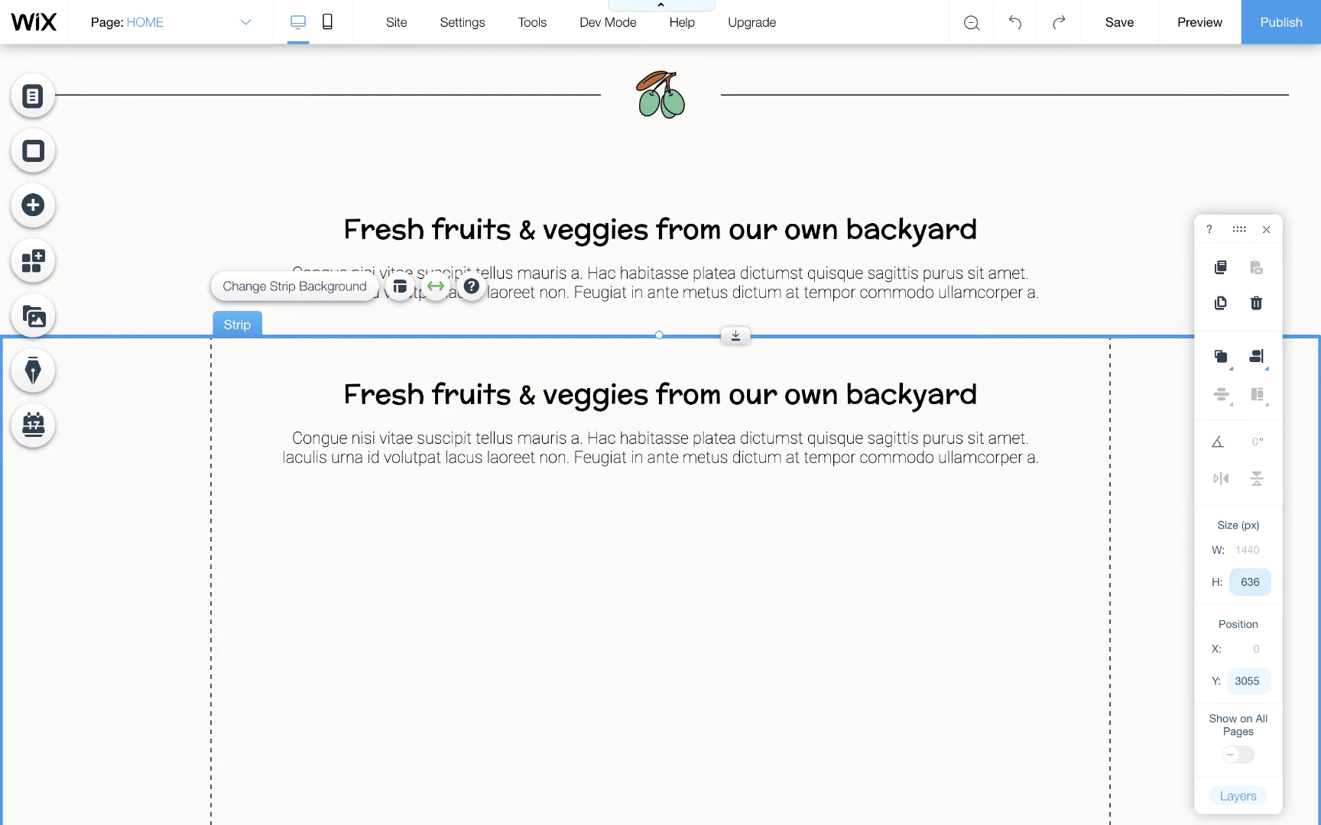
scroll(941, 577, down, 4)
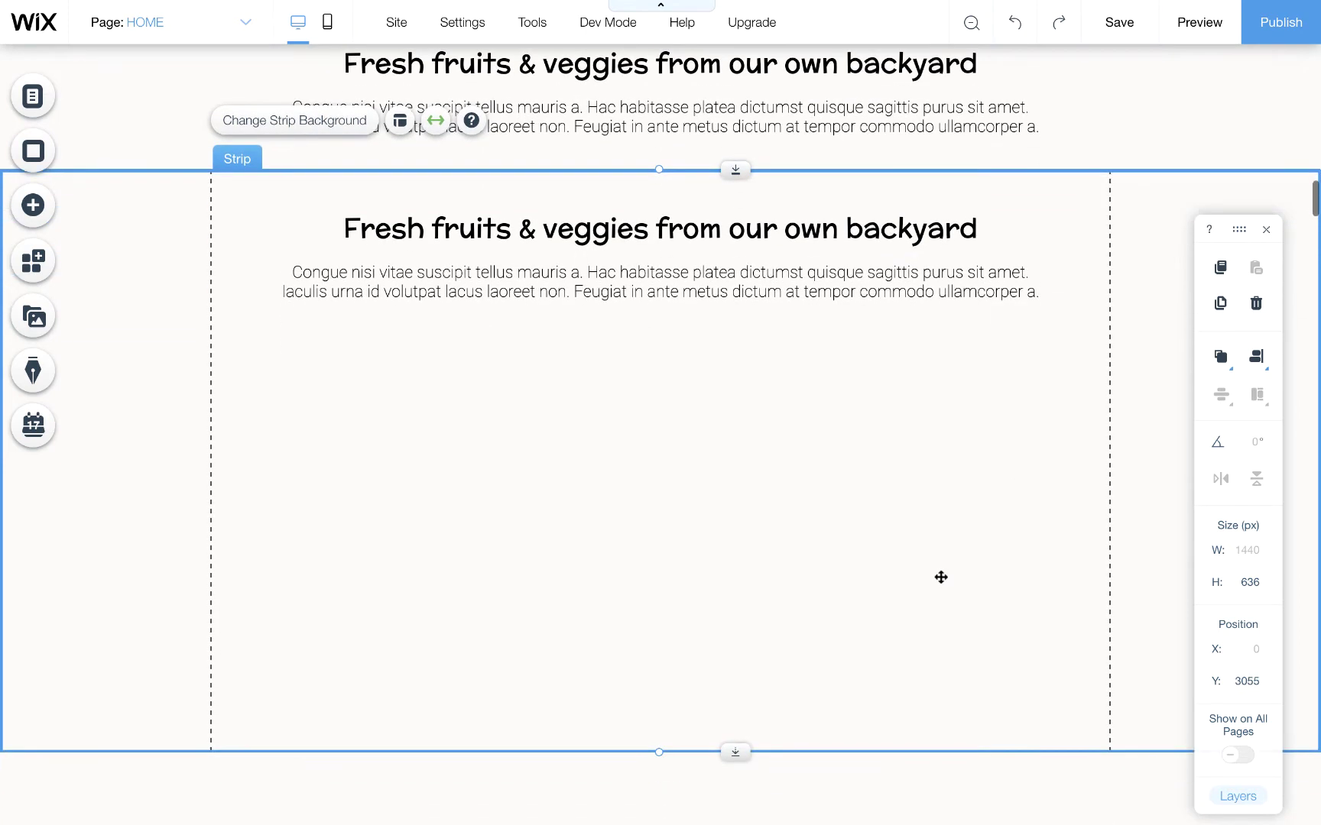
click(930, 795)
Delete the heading and paragraph from the tall strip copy.
click(695, 242)
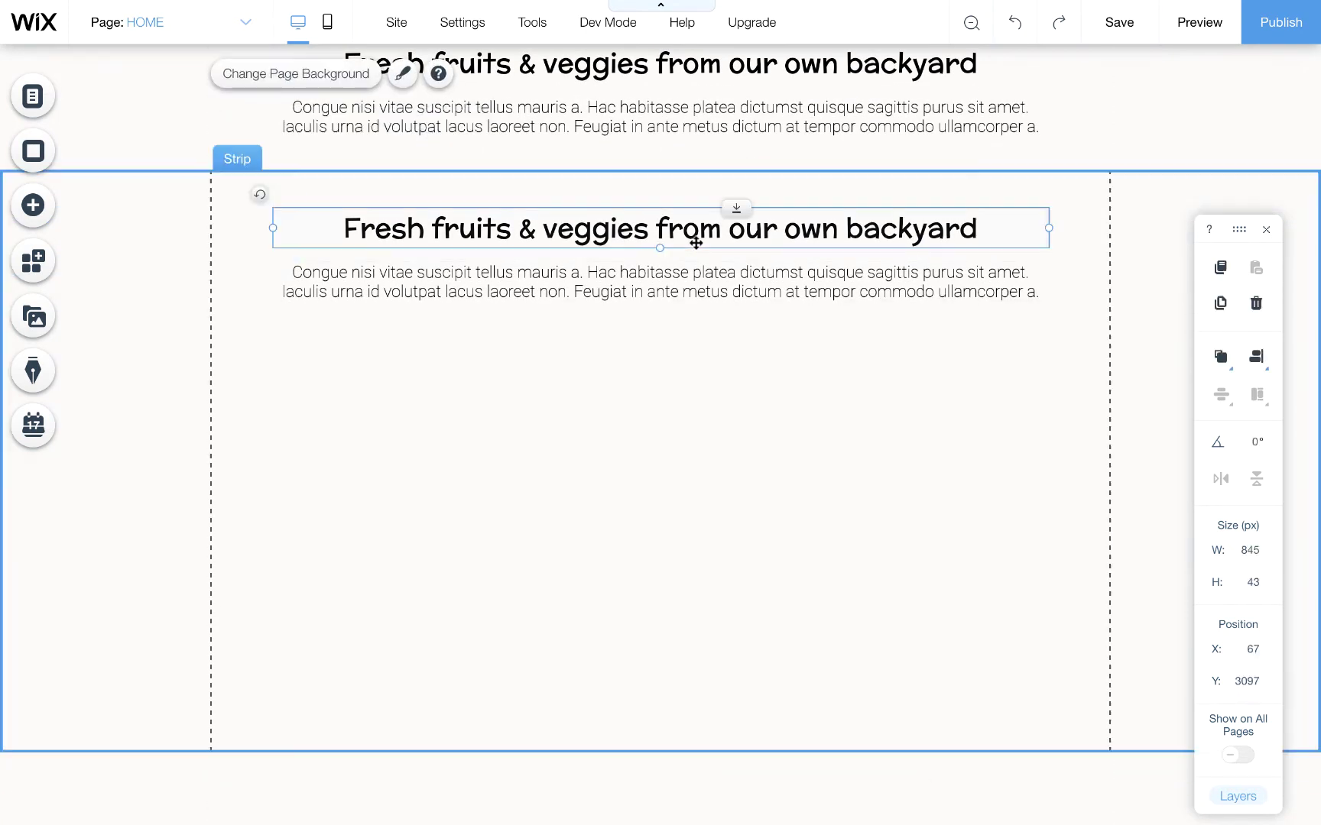
shift+click(680, 280)
key(Delete)
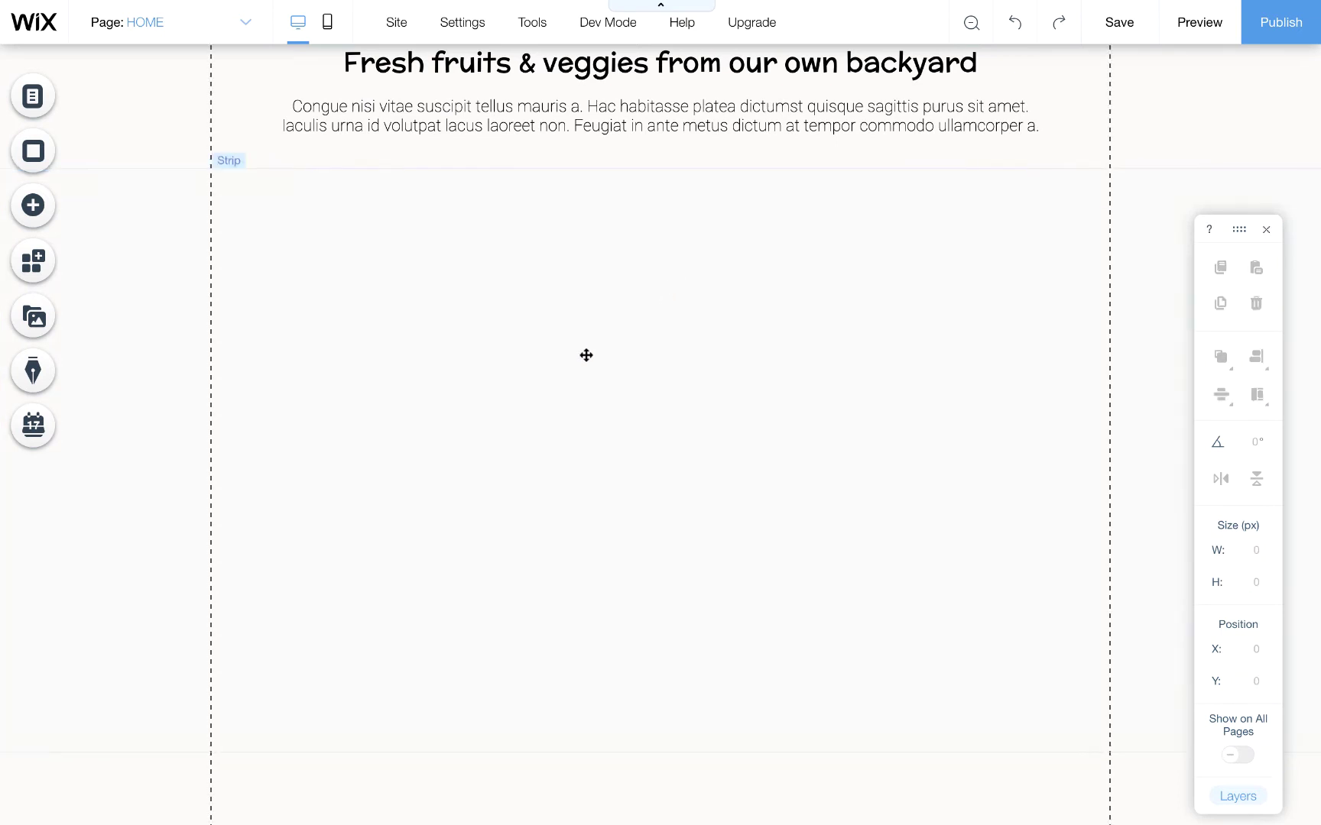
Divide the empty tall strip below the heading into three columns.
click(583, 357)
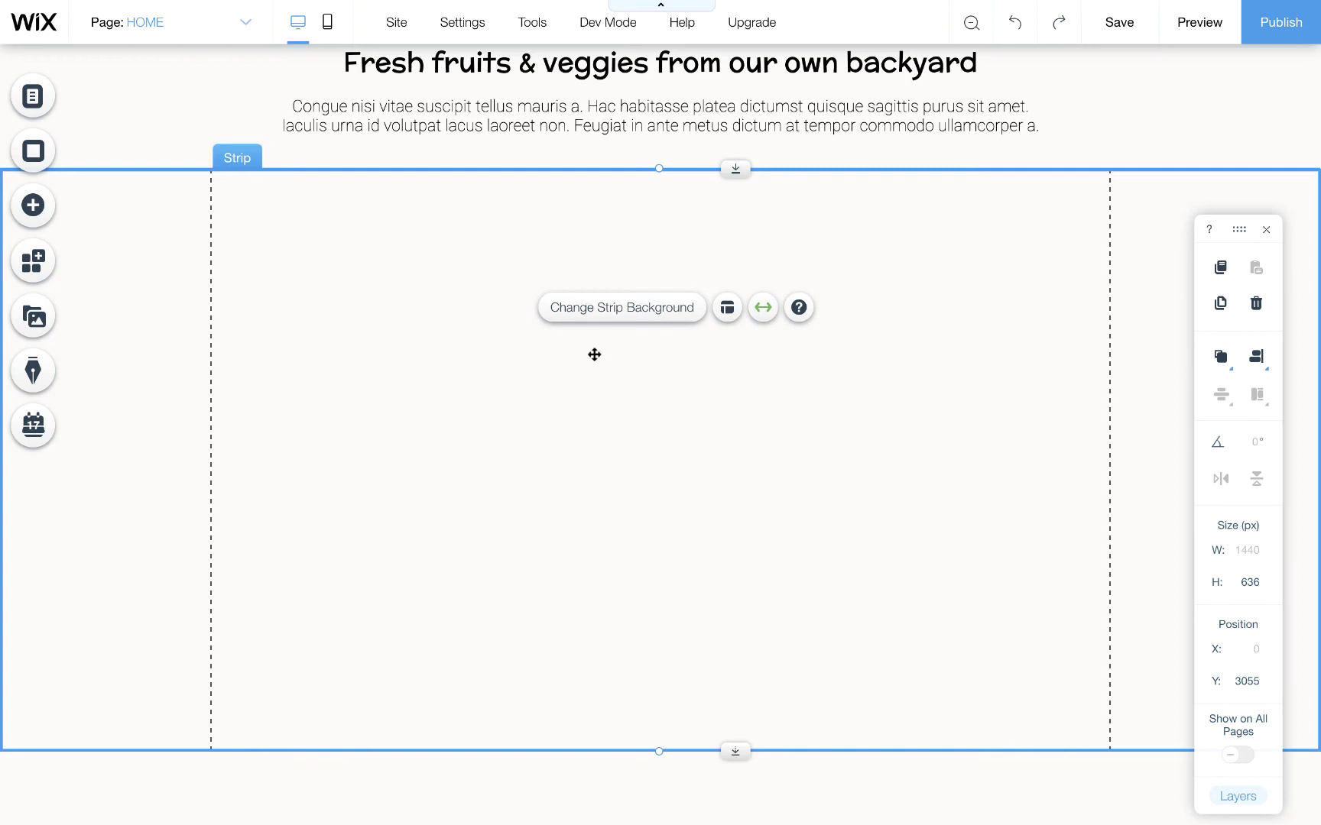
click(724, 310)
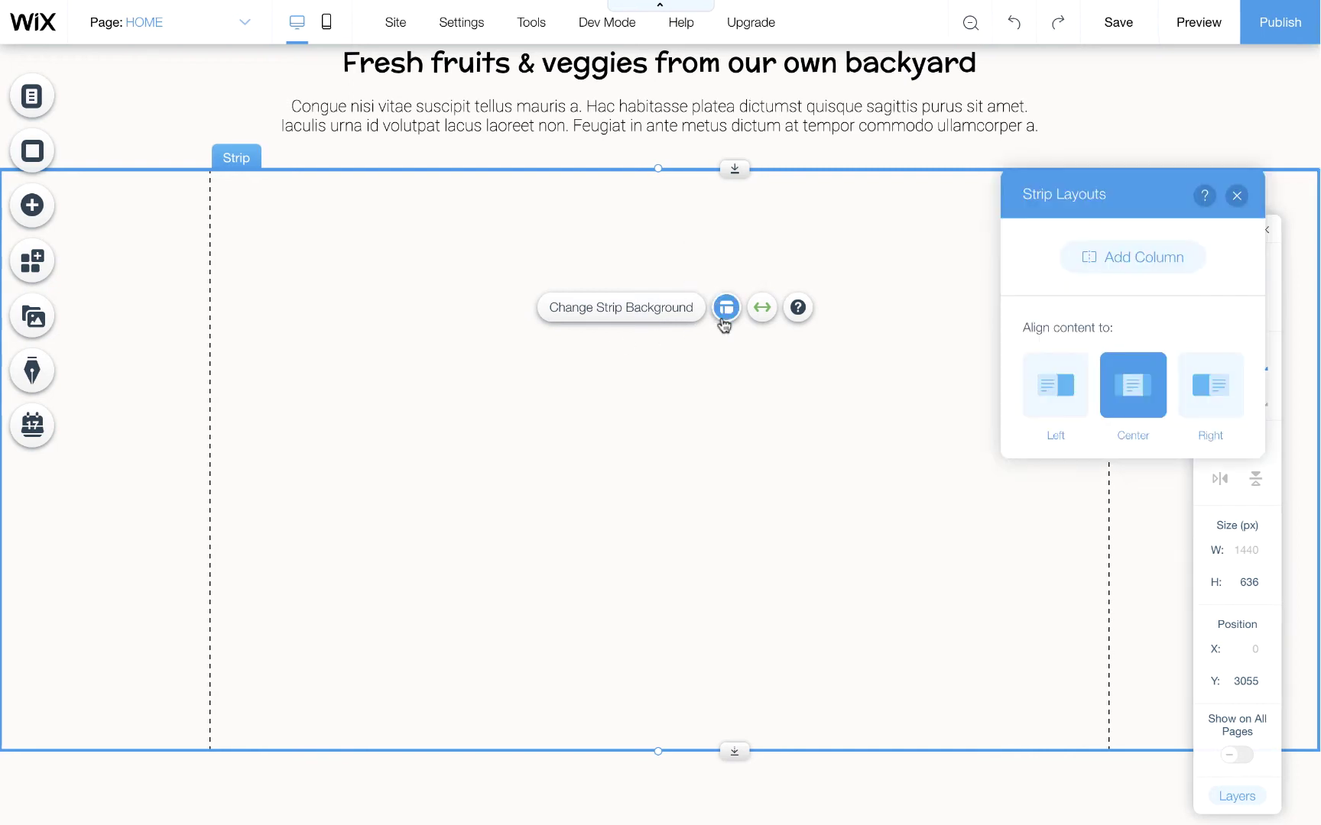
click(1165, 269)
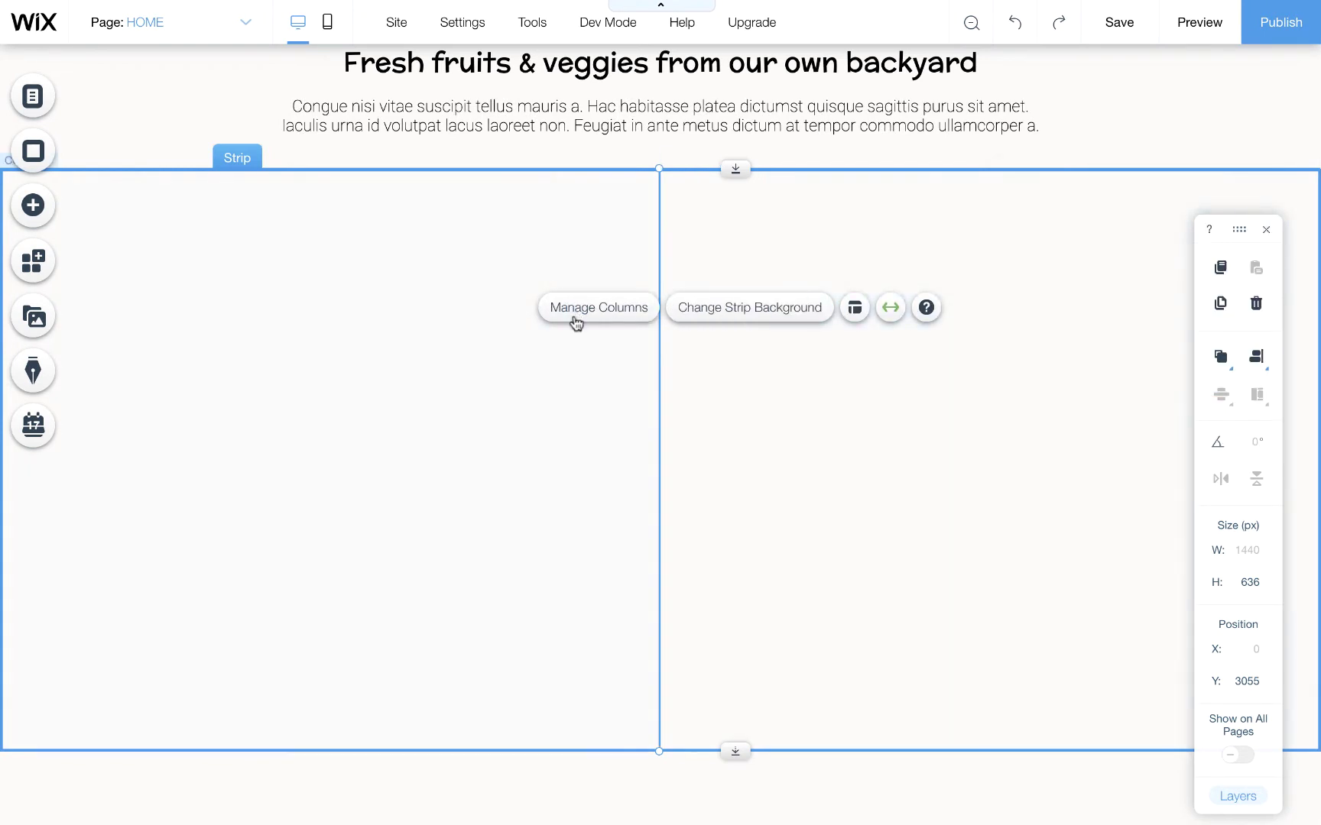
click(598, 307)
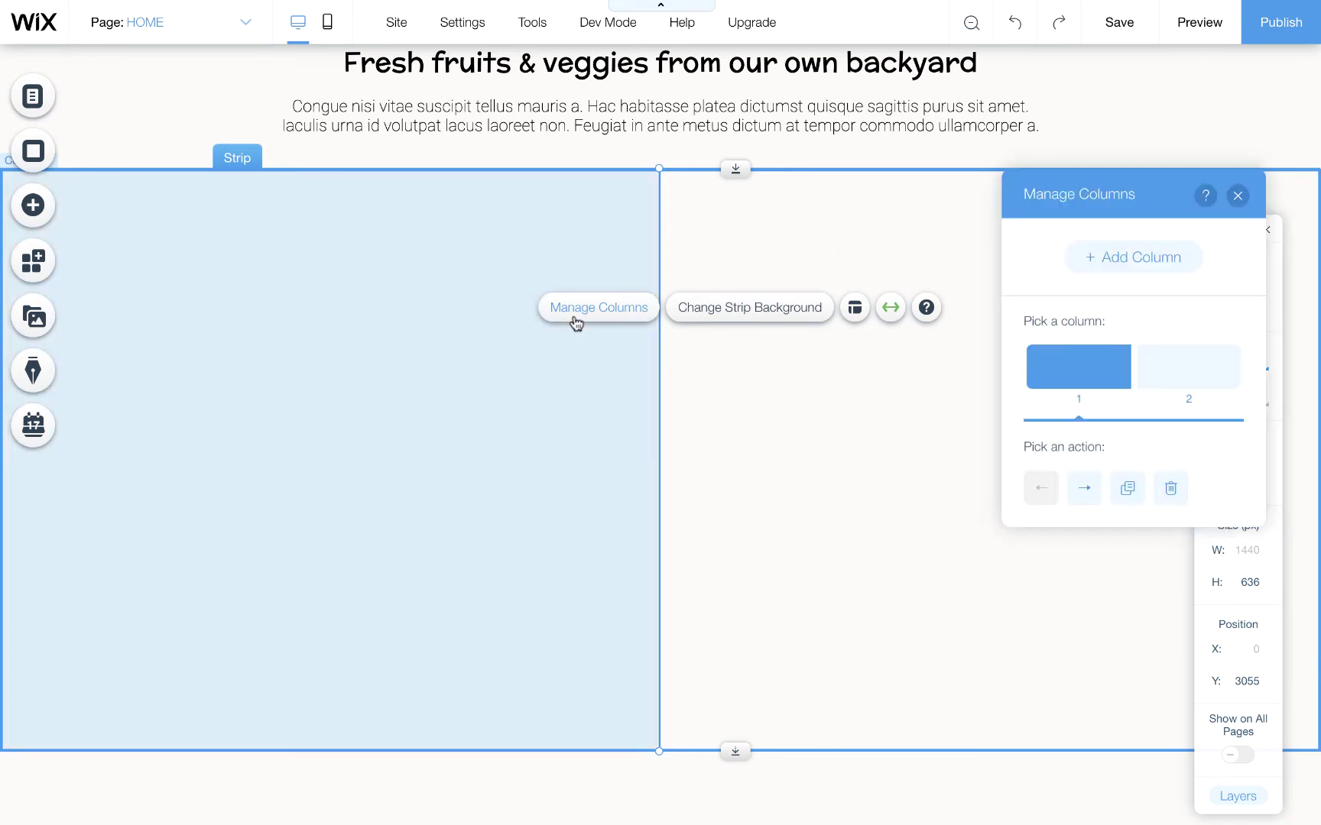
click(1110, 257)
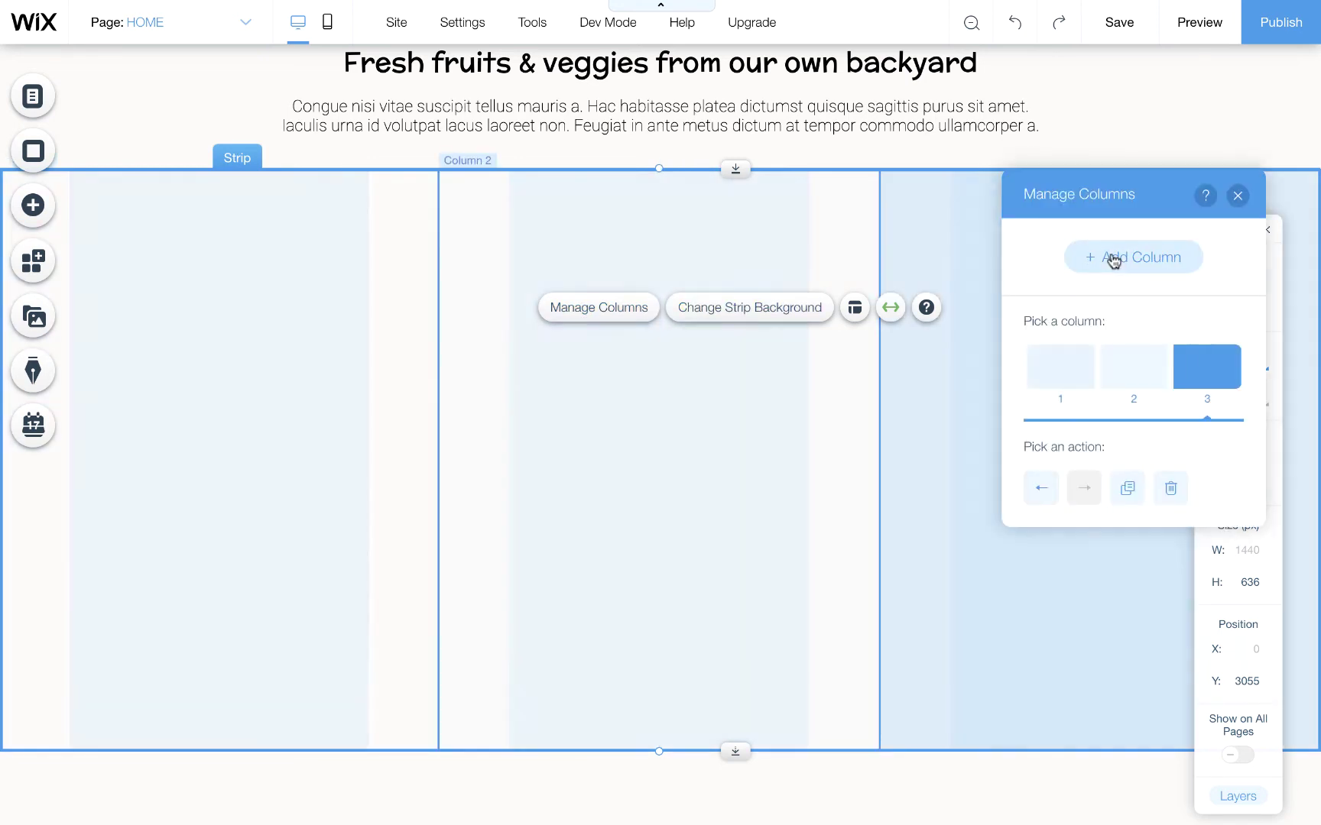
click(1237, 197)
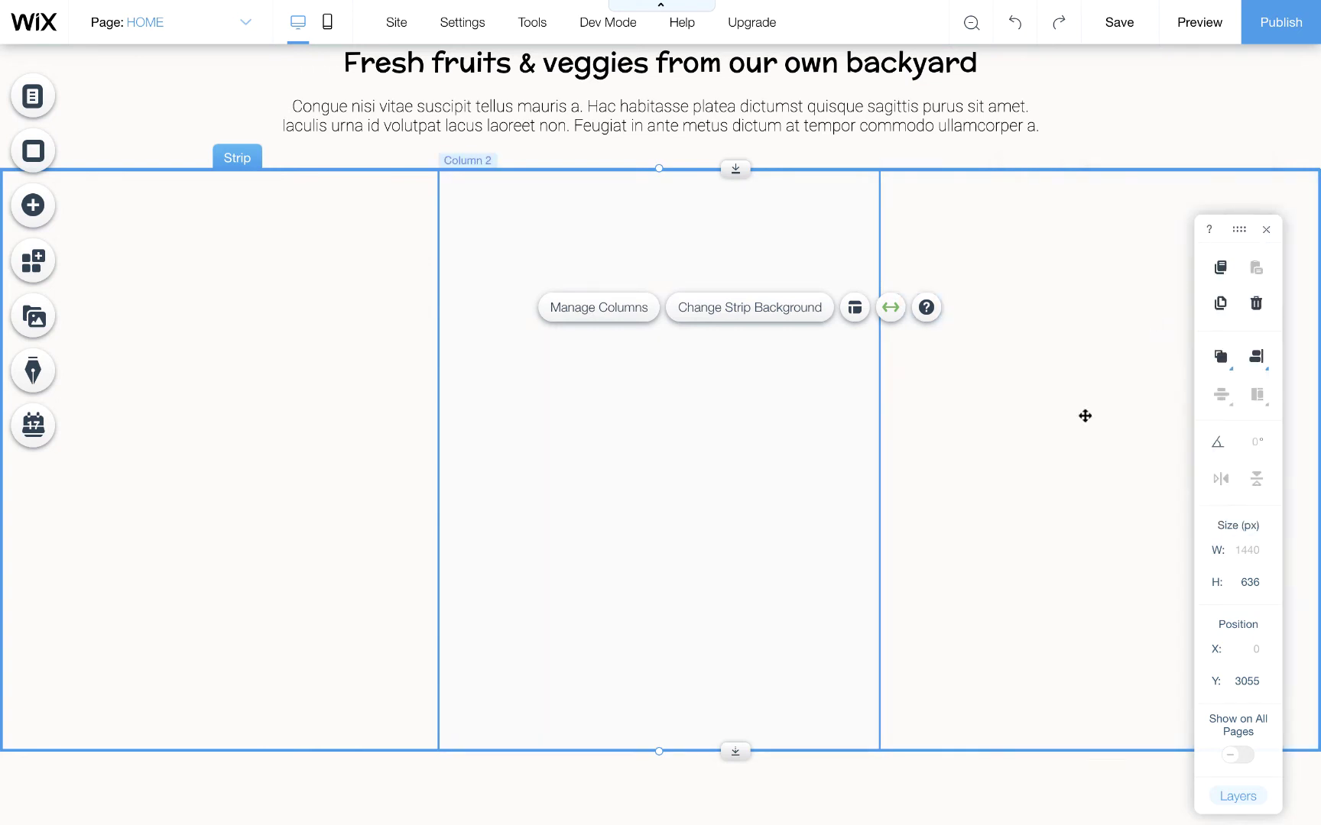
click(811, 815)
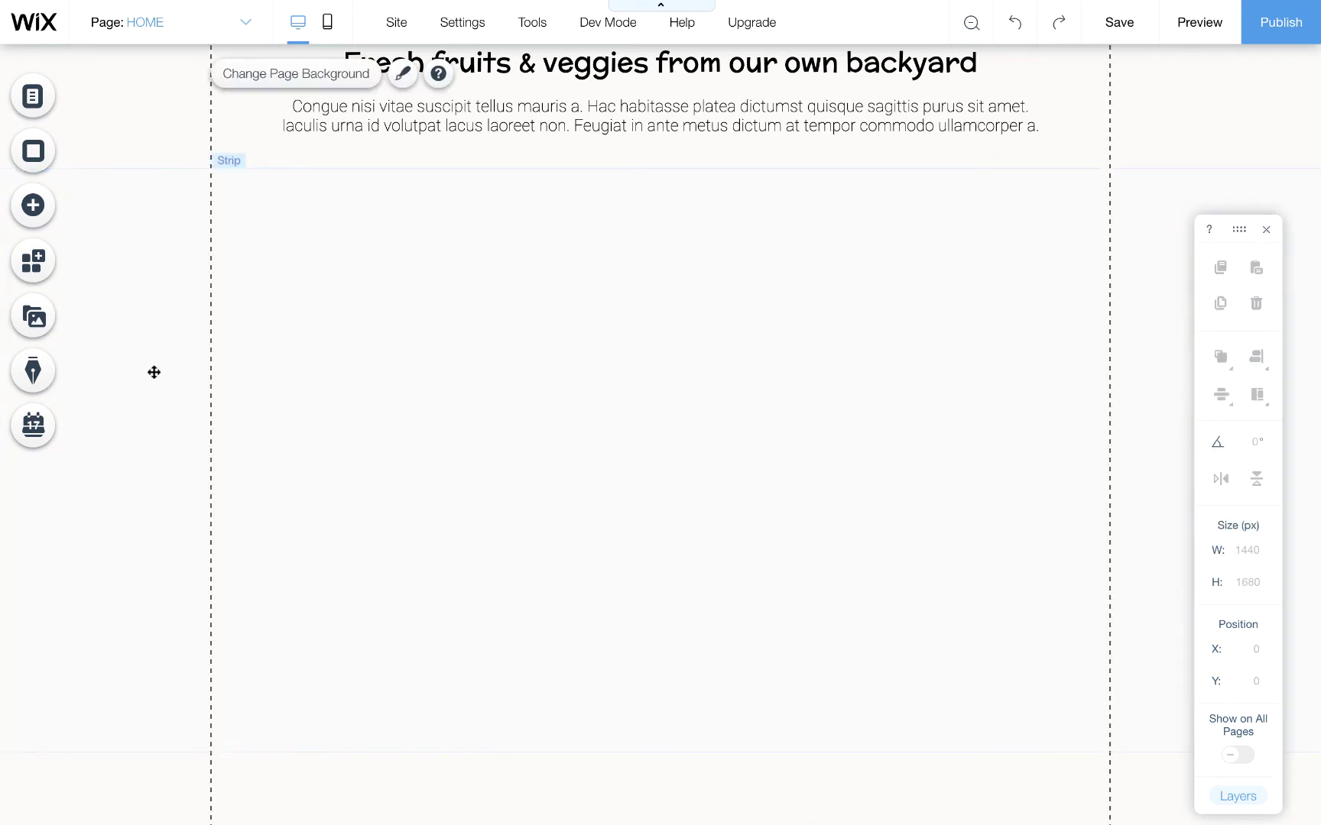
Add applesGroup-min.png, chilisGroup-min.png and tomatoesGroup-min.png from the site files to the page.
click(36, 321)
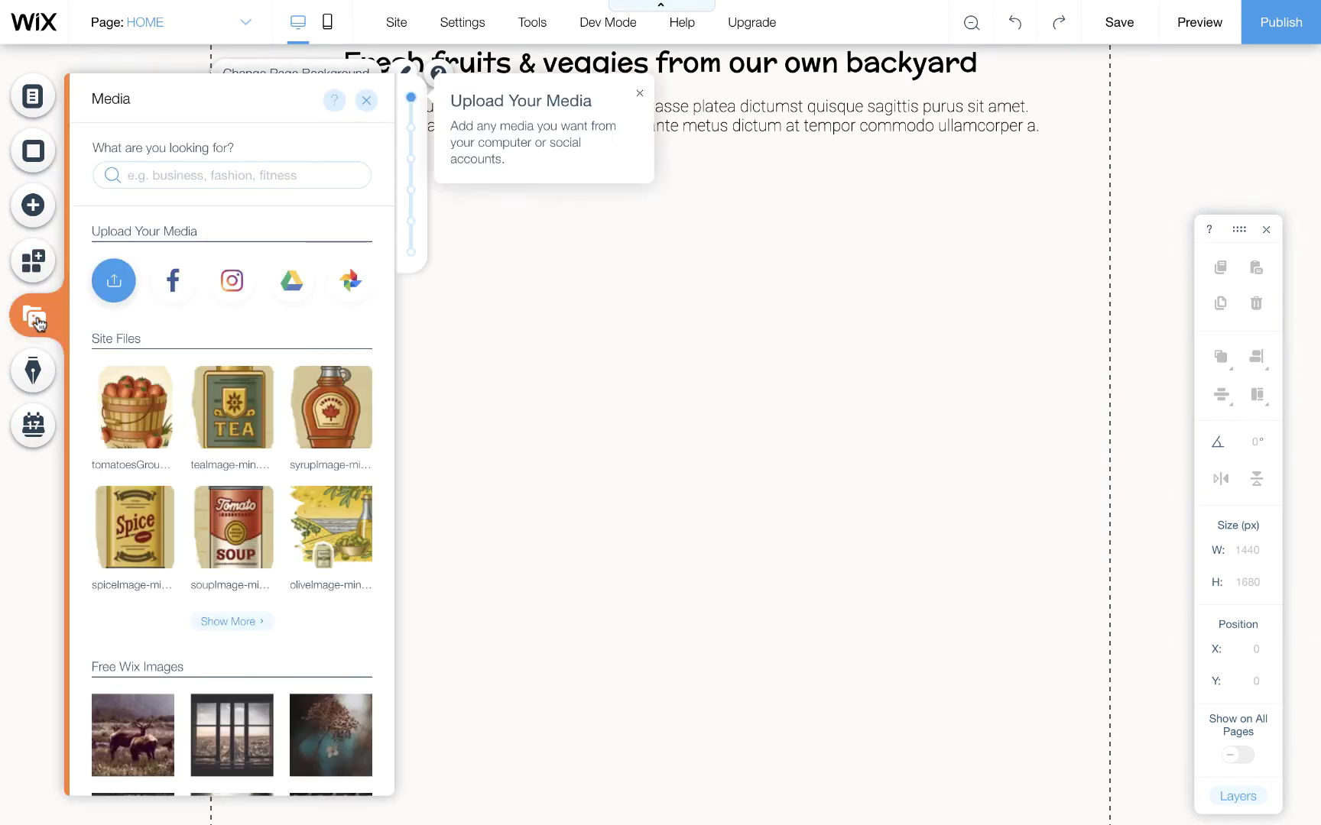
click(245, 621)
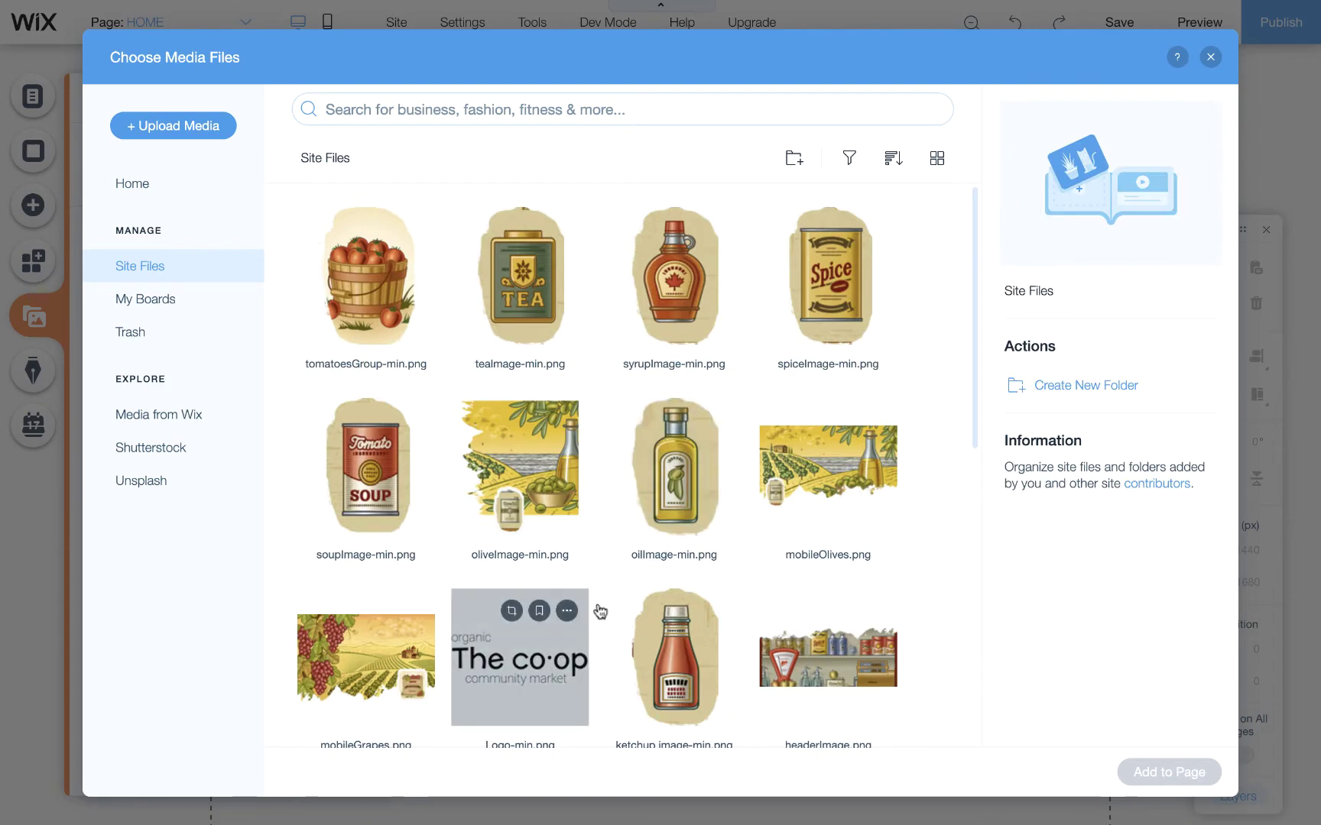
scroll(798, 553, down, 8)
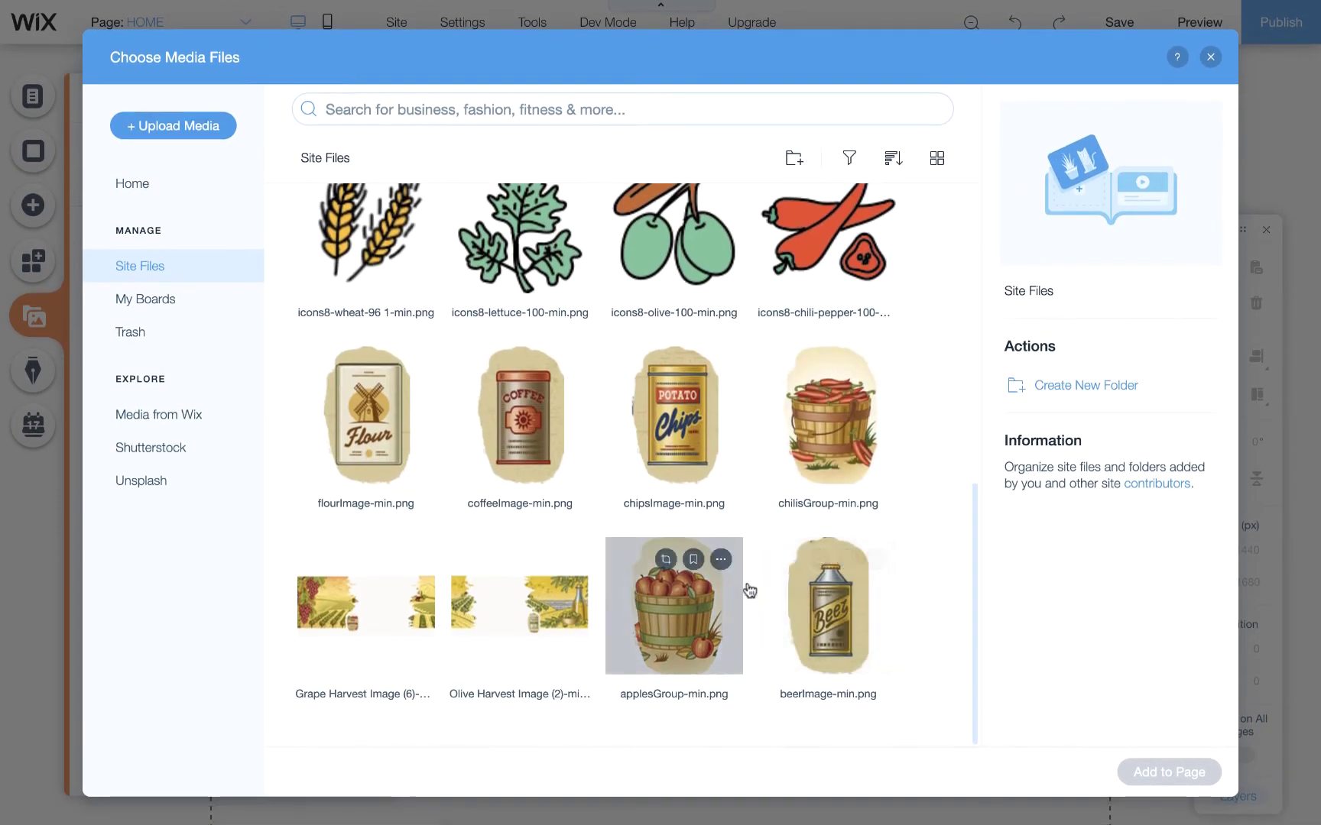
click(685, 639)
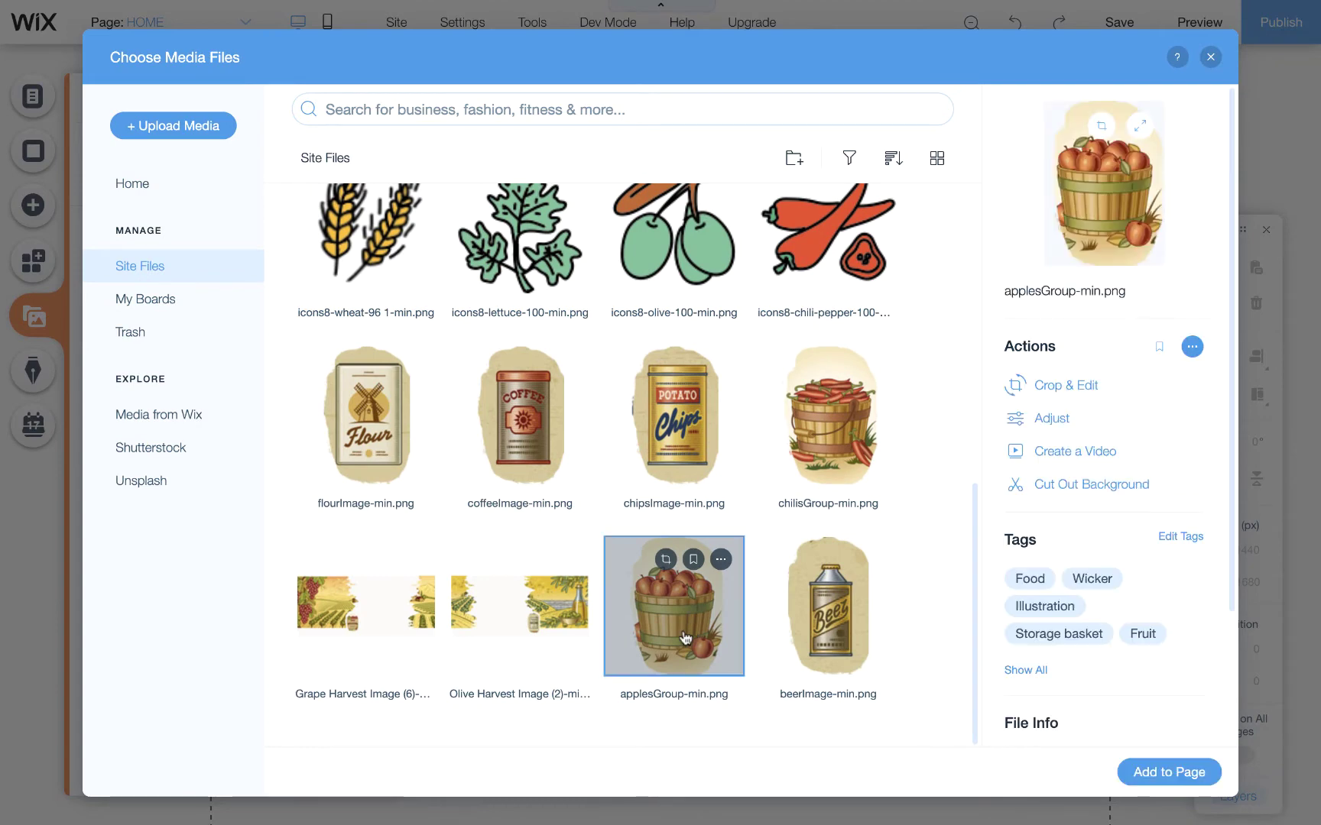
ctrl+click(810, 473)
scroll(573, 401, up, 8)
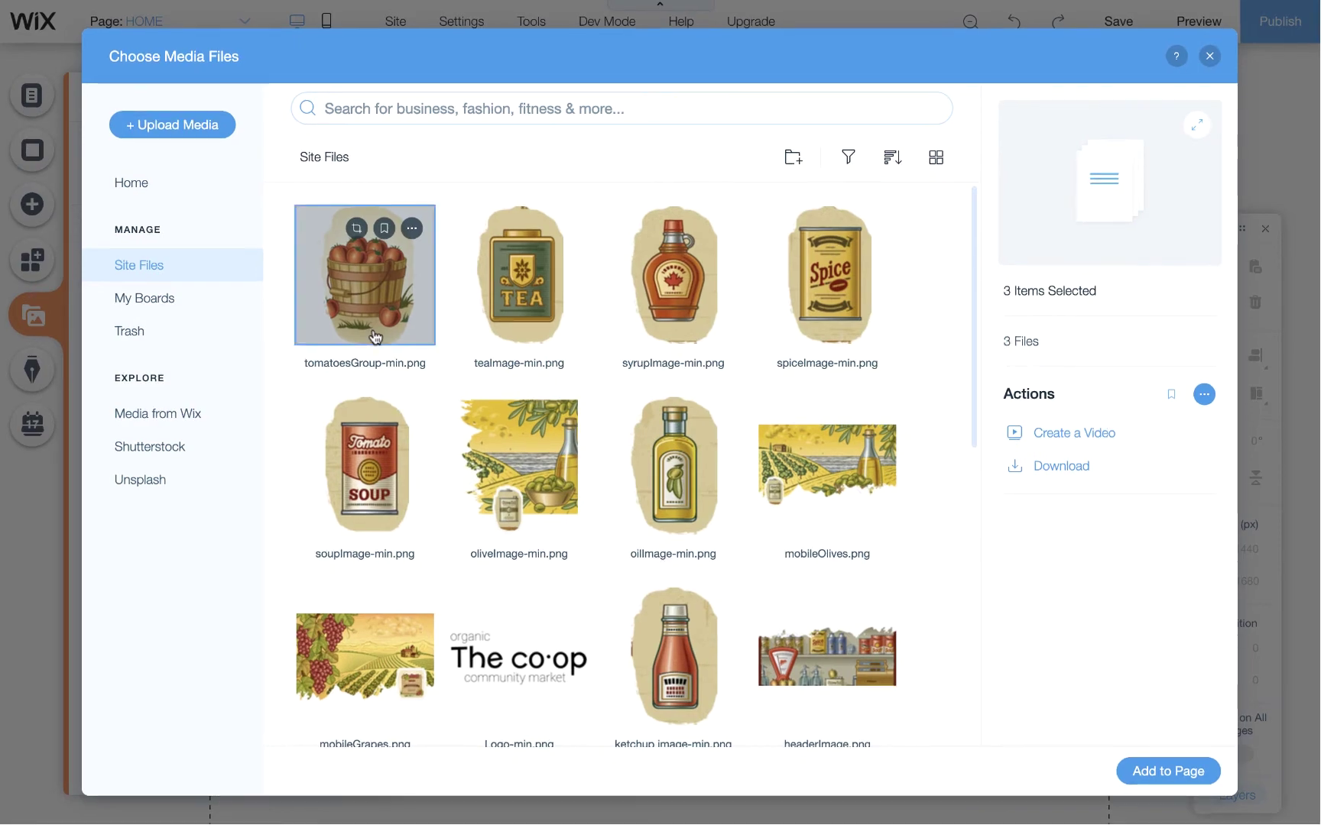
ctrl+click(378, 339)
click(1169, 772)
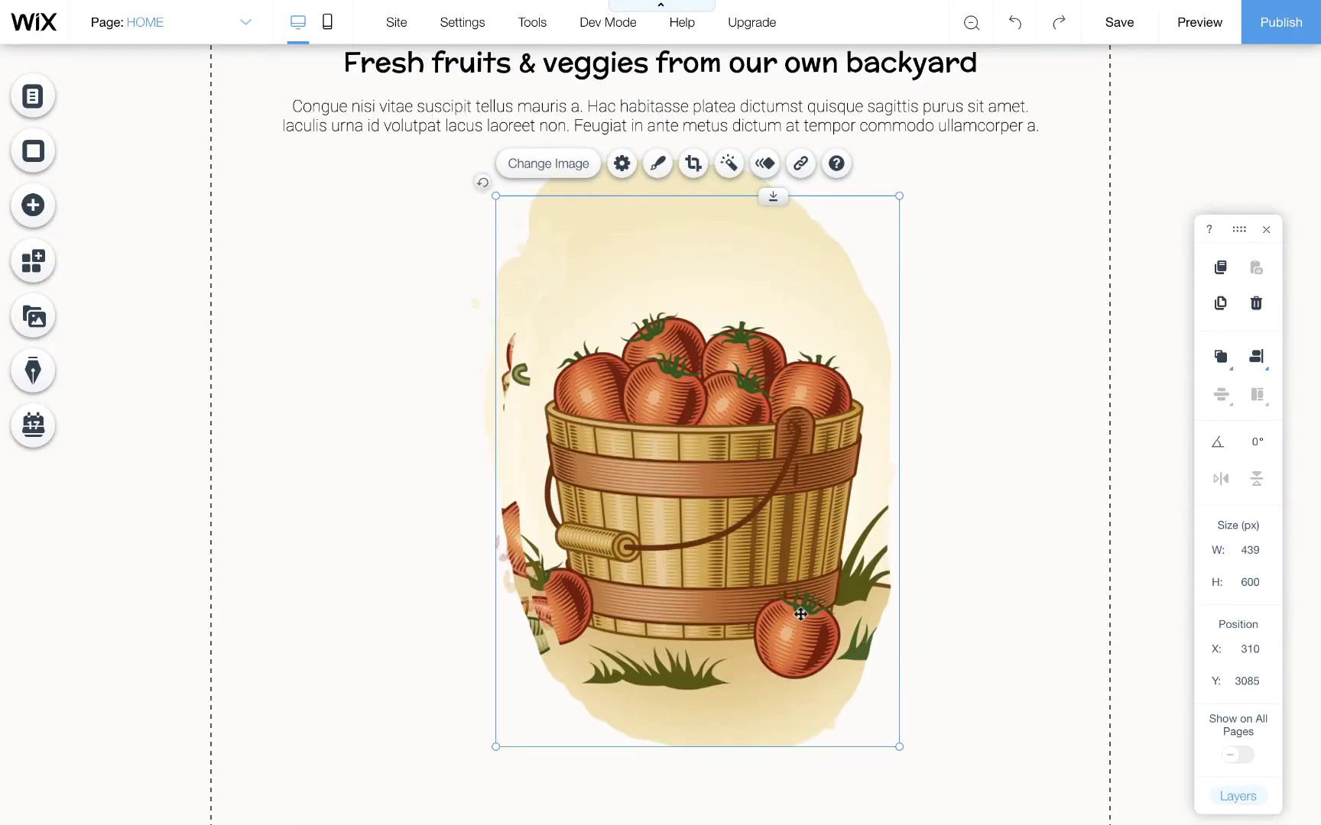
Set the tomato basket image's width to 308 px and move it into the first column.
drag(686, 538, 748, 538)
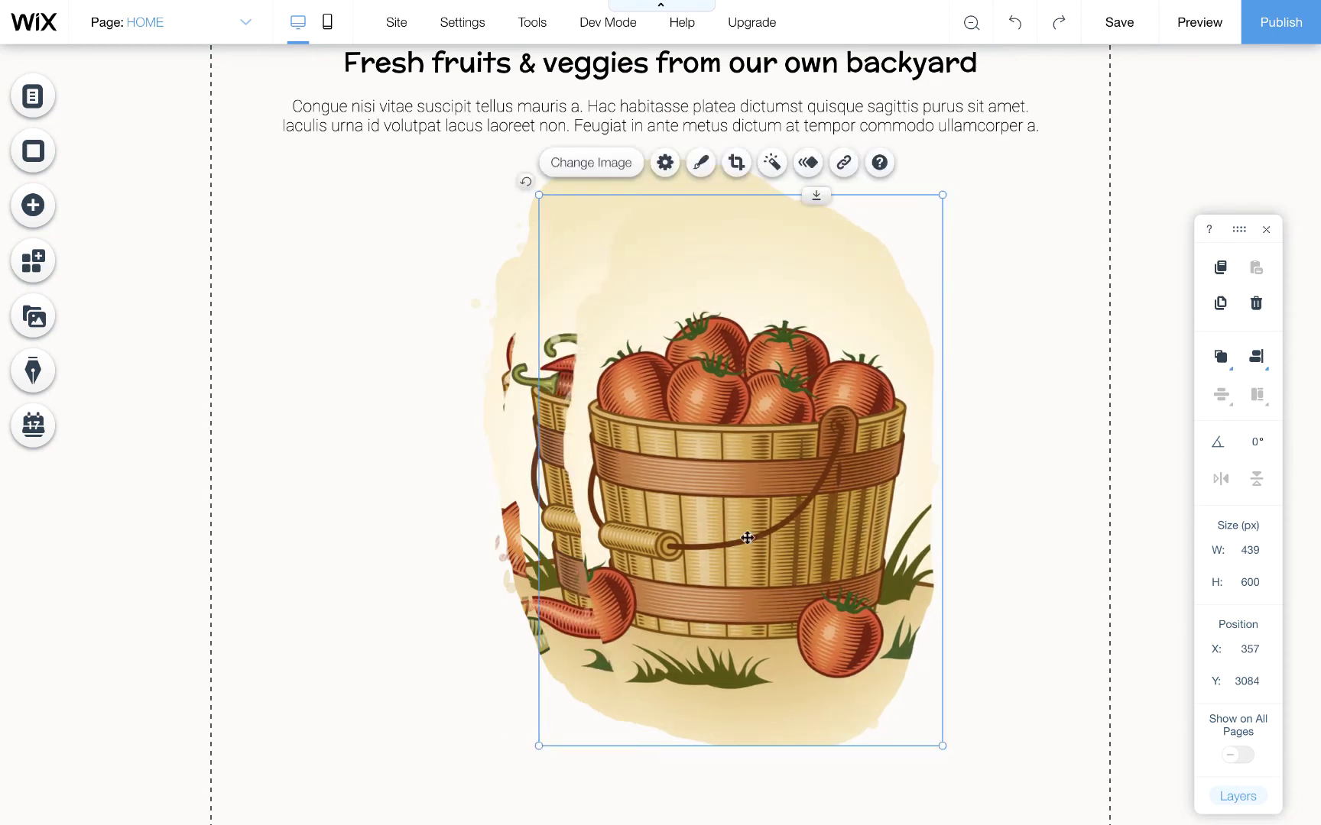
click(1261, 554)
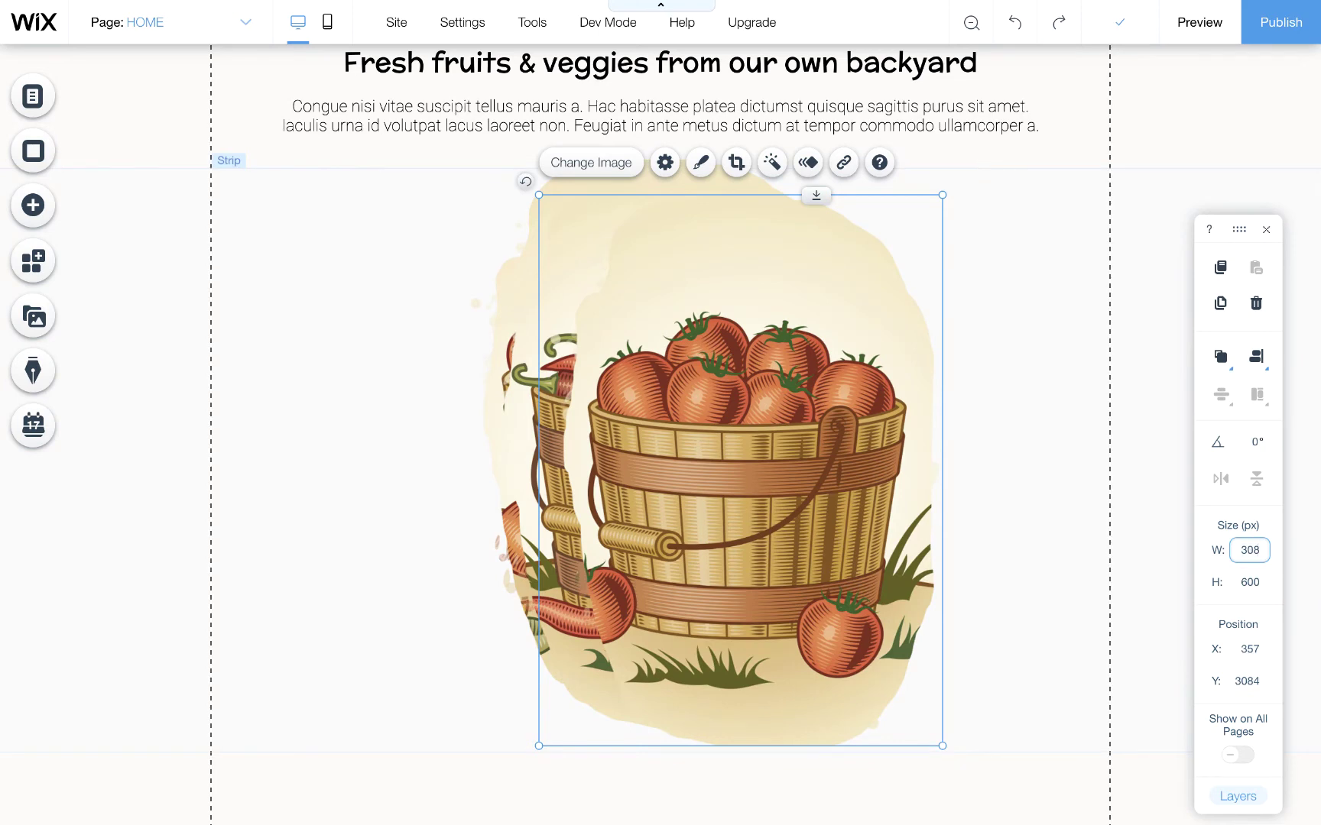
text(308)
key(Tab)
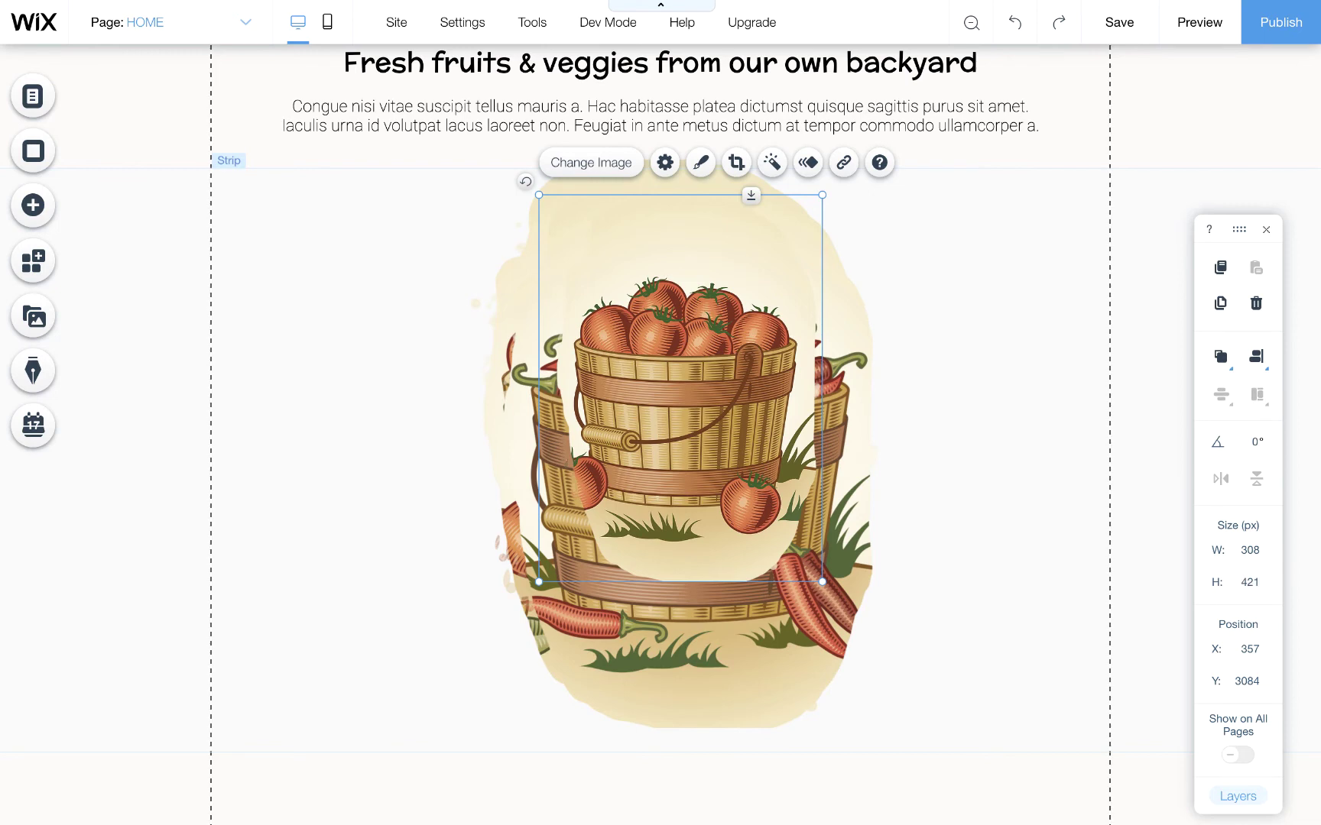
drag(724, 462, 724, 461)
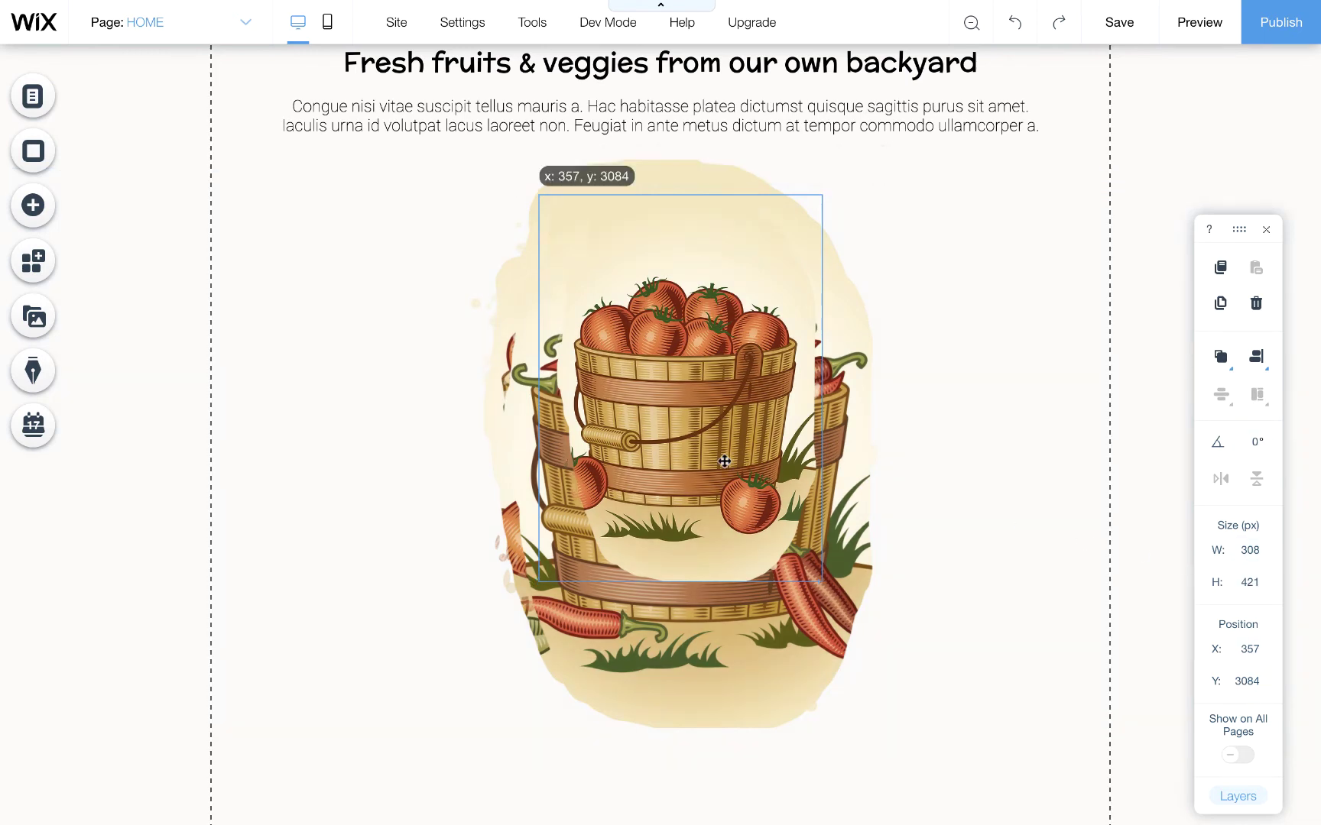
drag(493, 488, 237, 476)
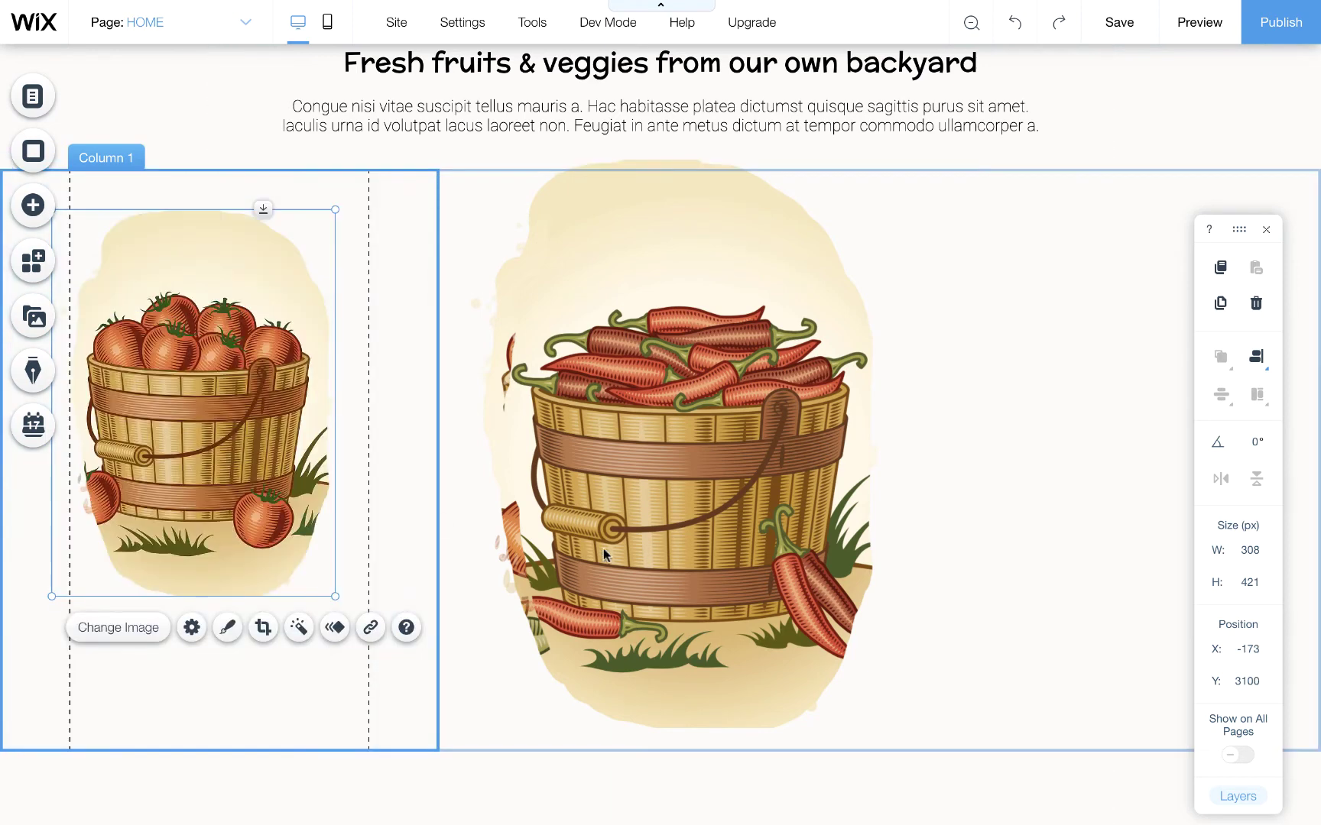
Place the chili basket in the second column and the apple basket in the third, level with the tomato basket.
click(644, 557)
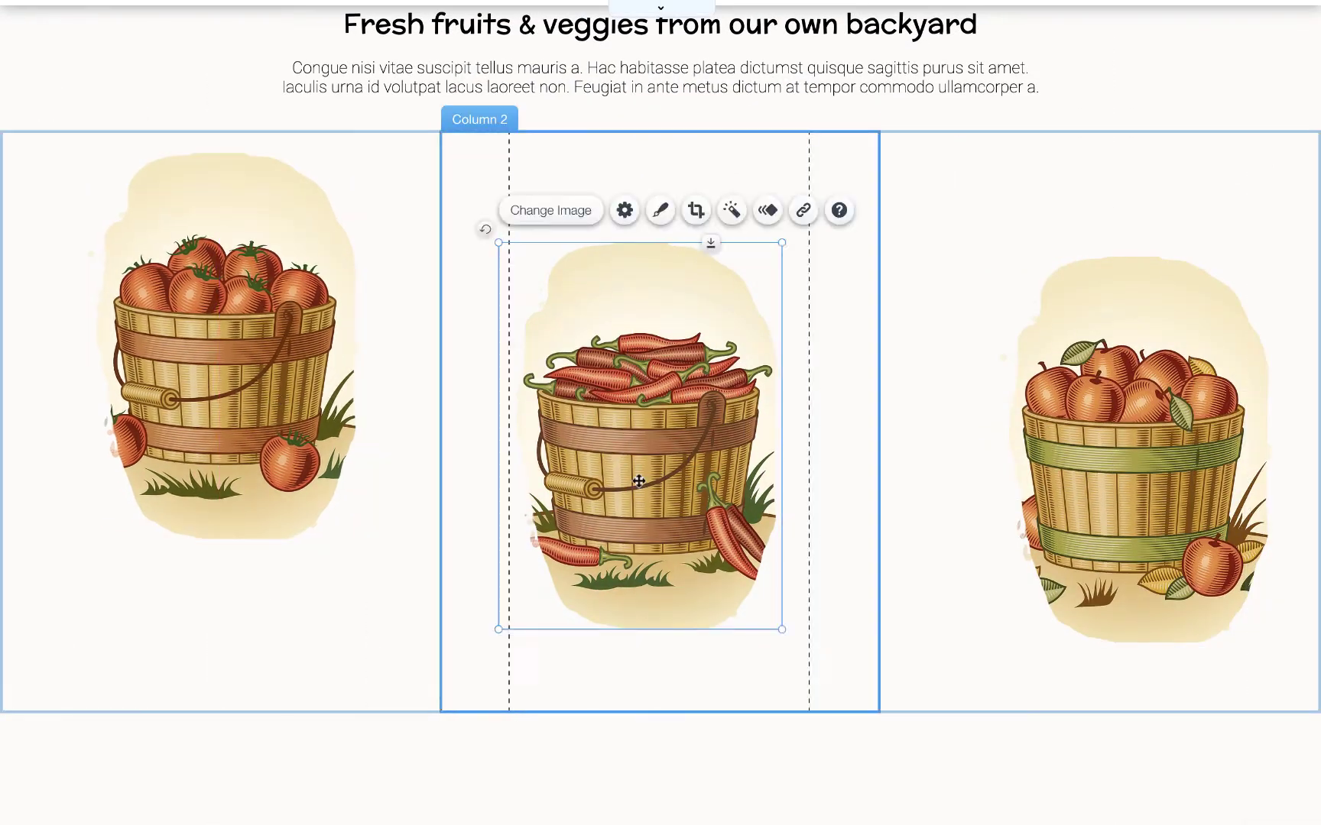
drag(633, 478, 656, 392)
drag(1101, 520, 1100, 432)
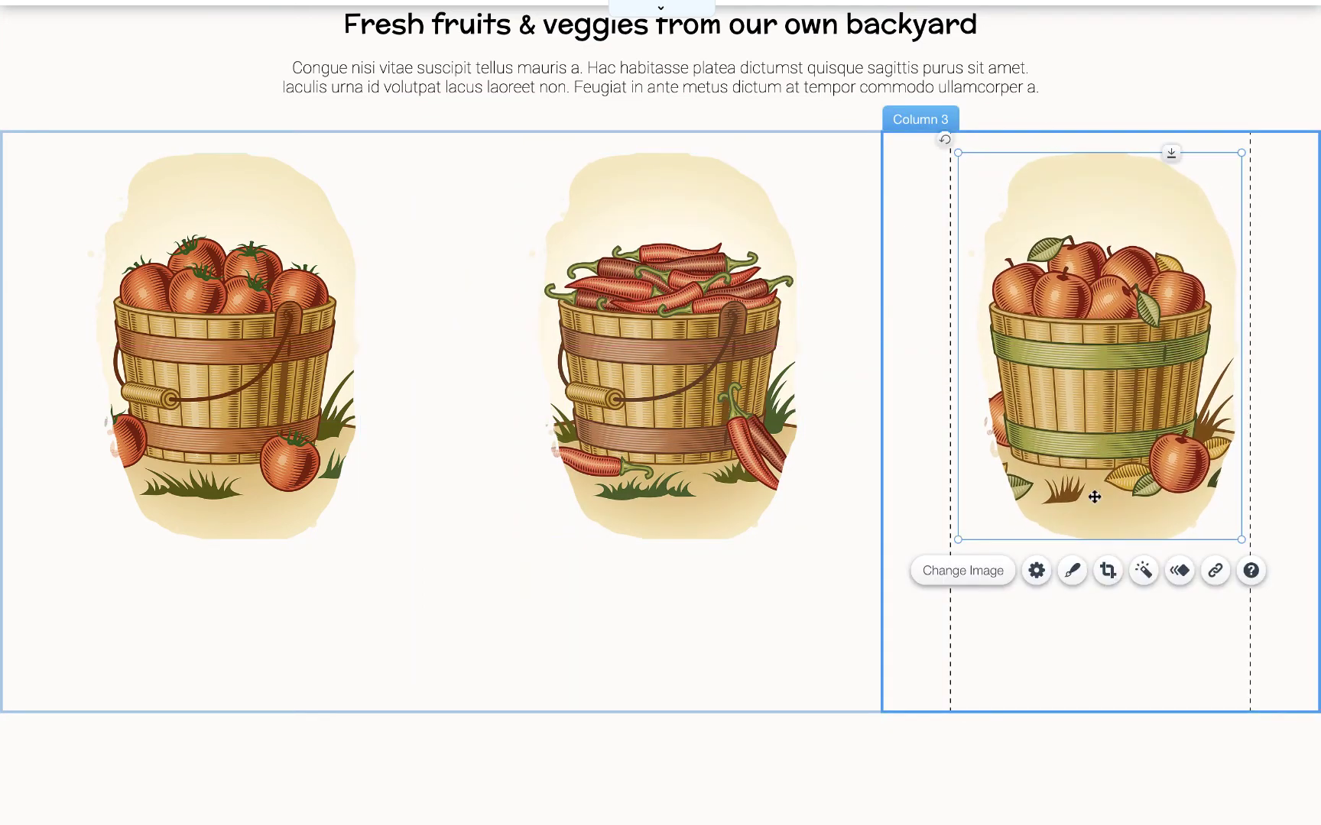
click(1033, 773)
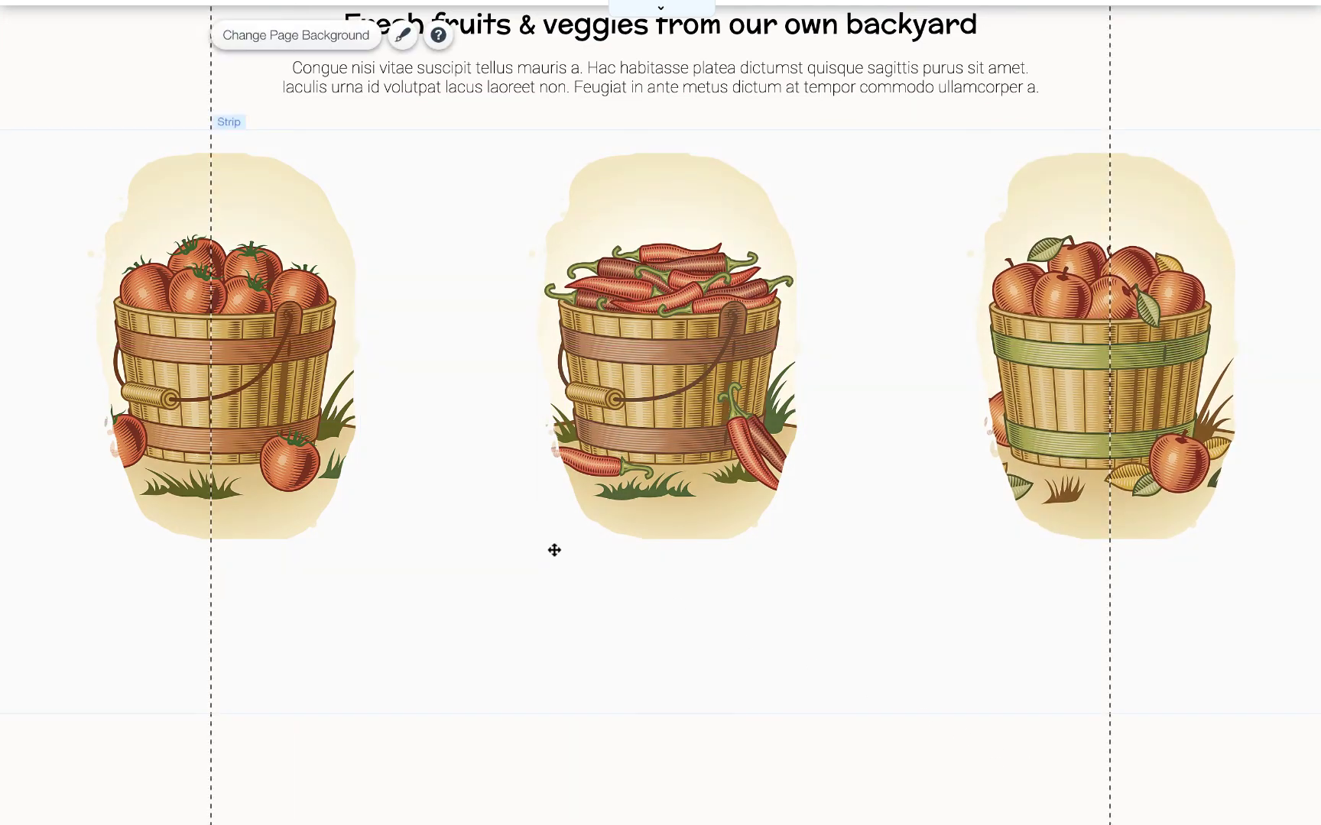
Set the content alignment of the first column, with the tomato basket, to Right.
click(395, 477)
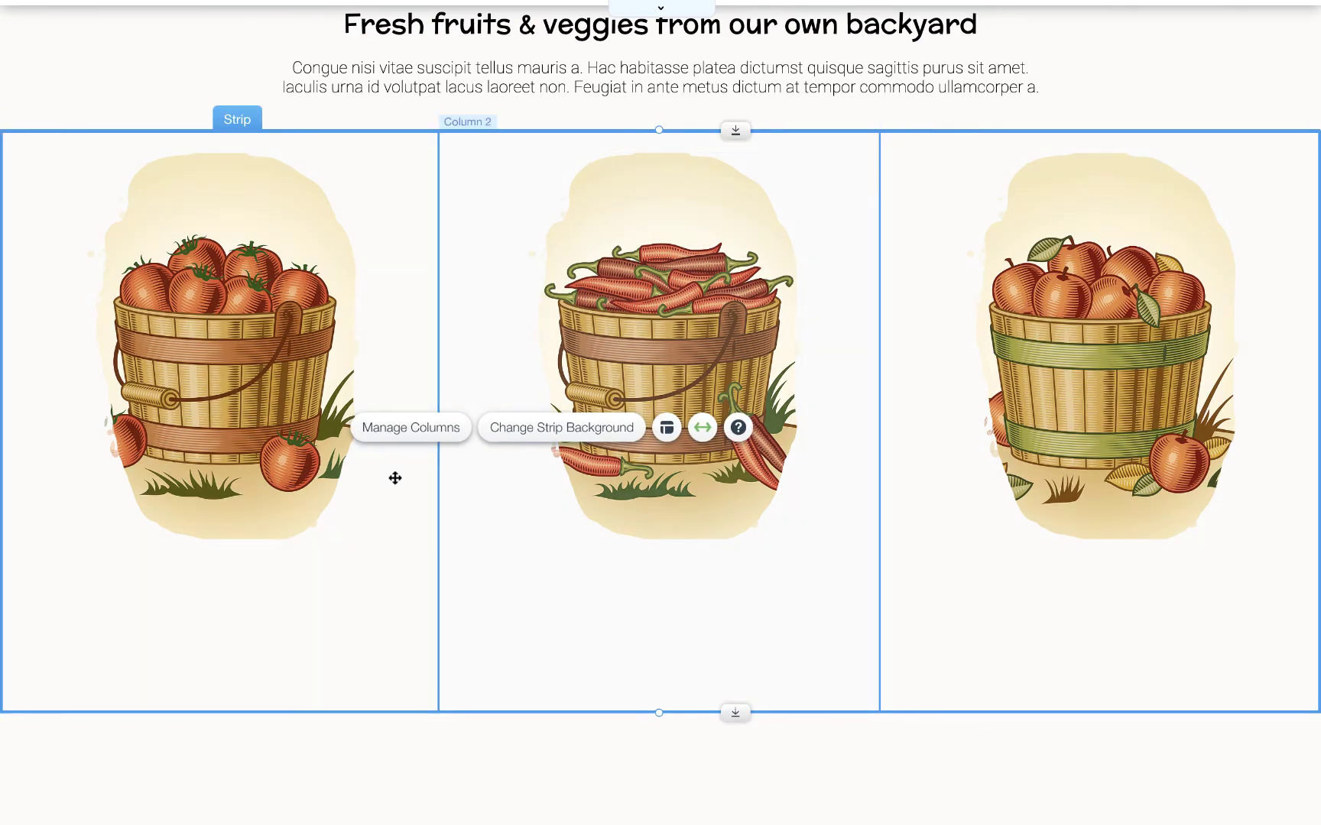
click(318, 645)
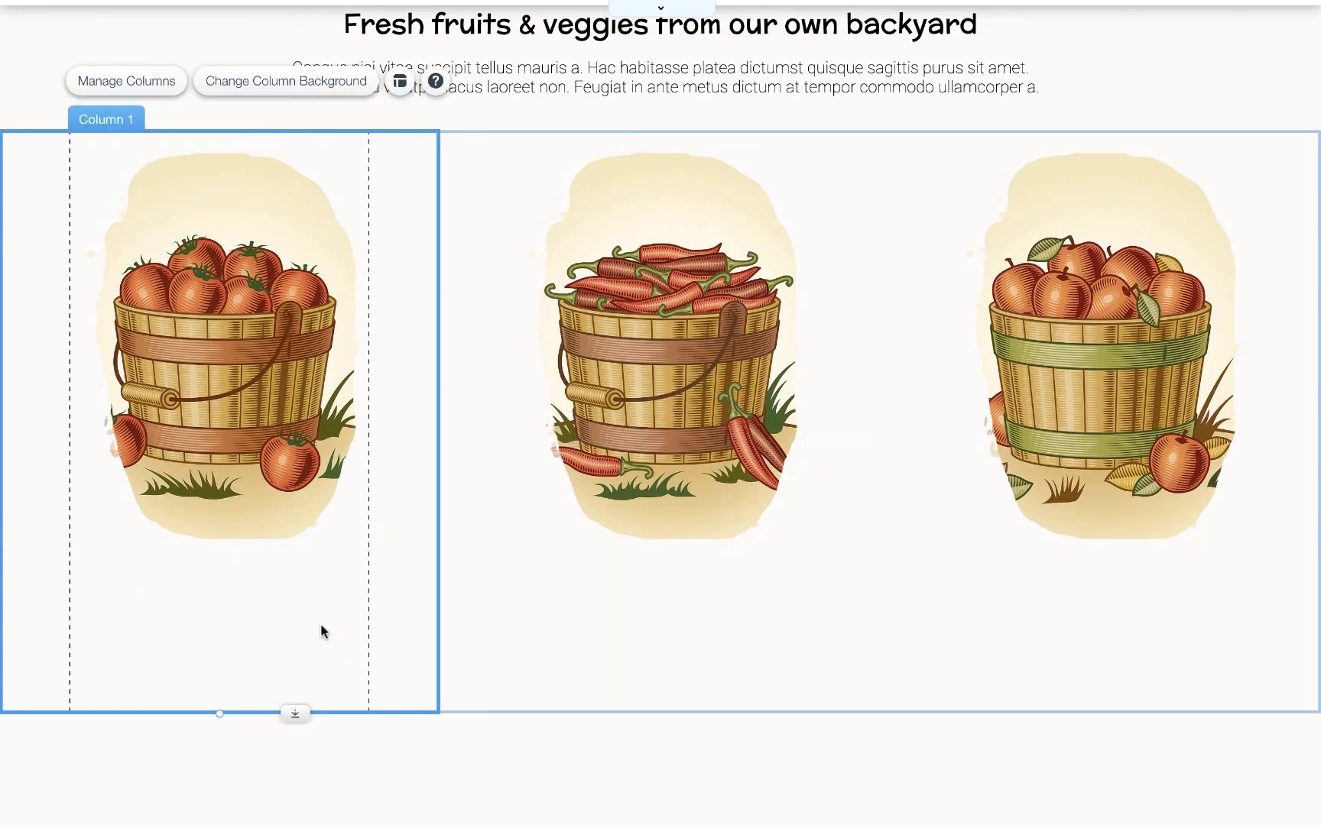
click(407, 86)
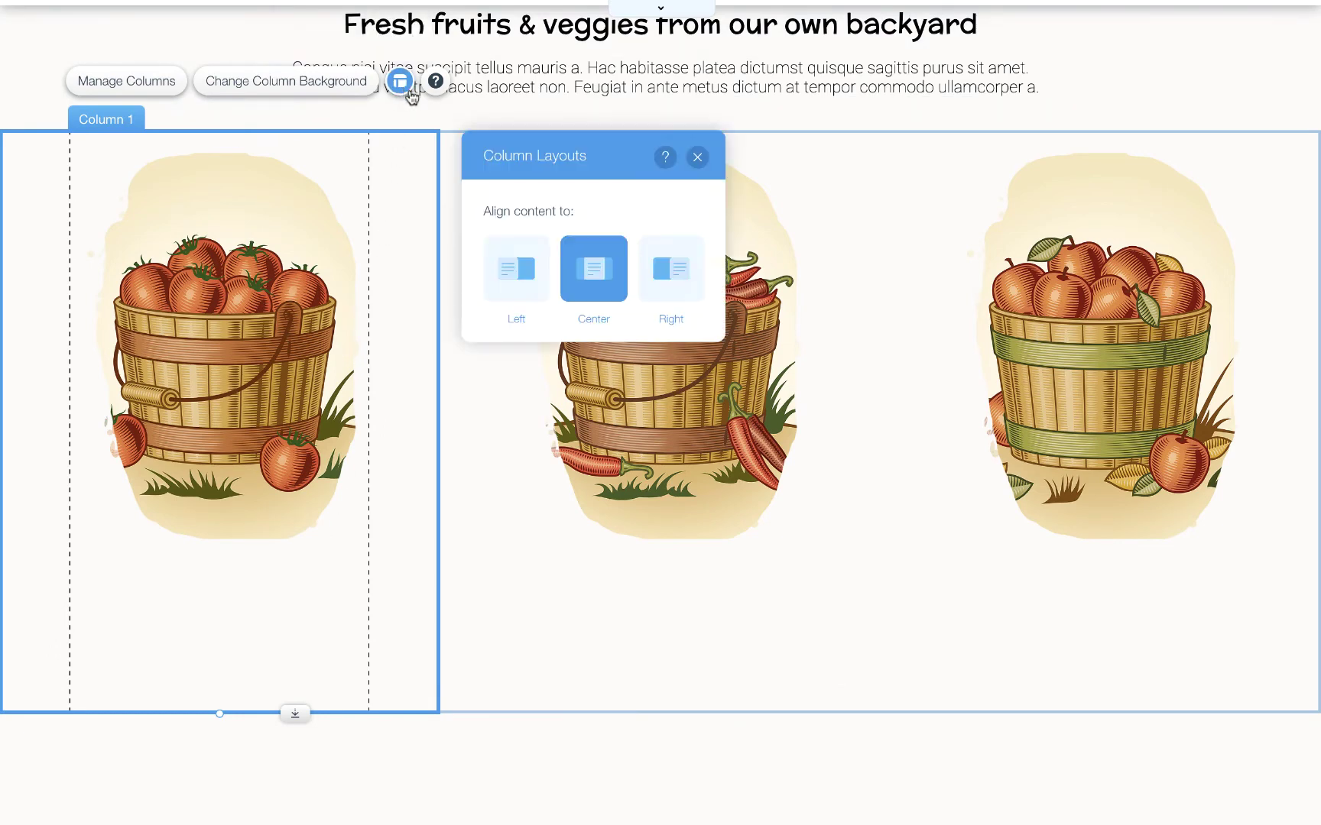
click(673, 272)
Set the content alignment of the third column, with the apple basket, to Left.
click(1077, 697)
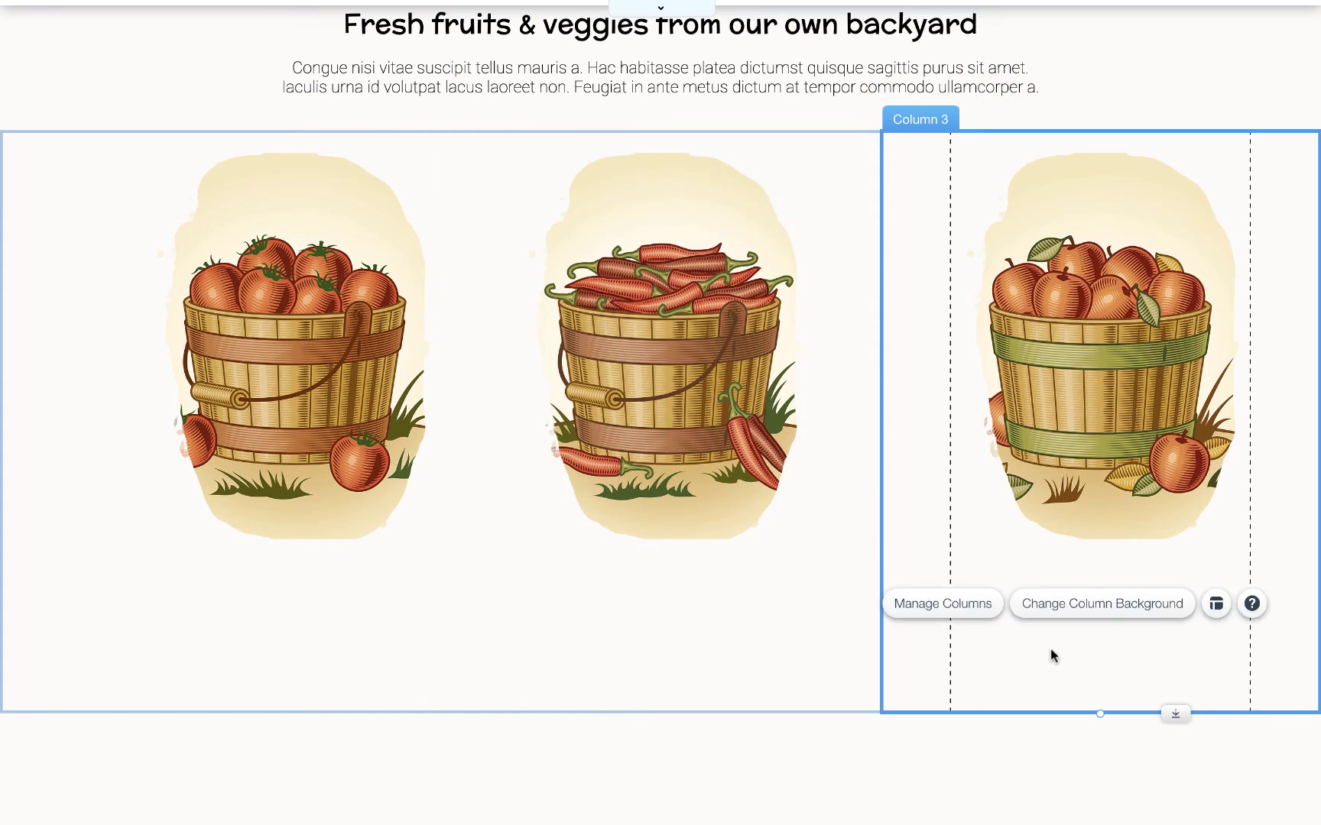
click(1215, 603)
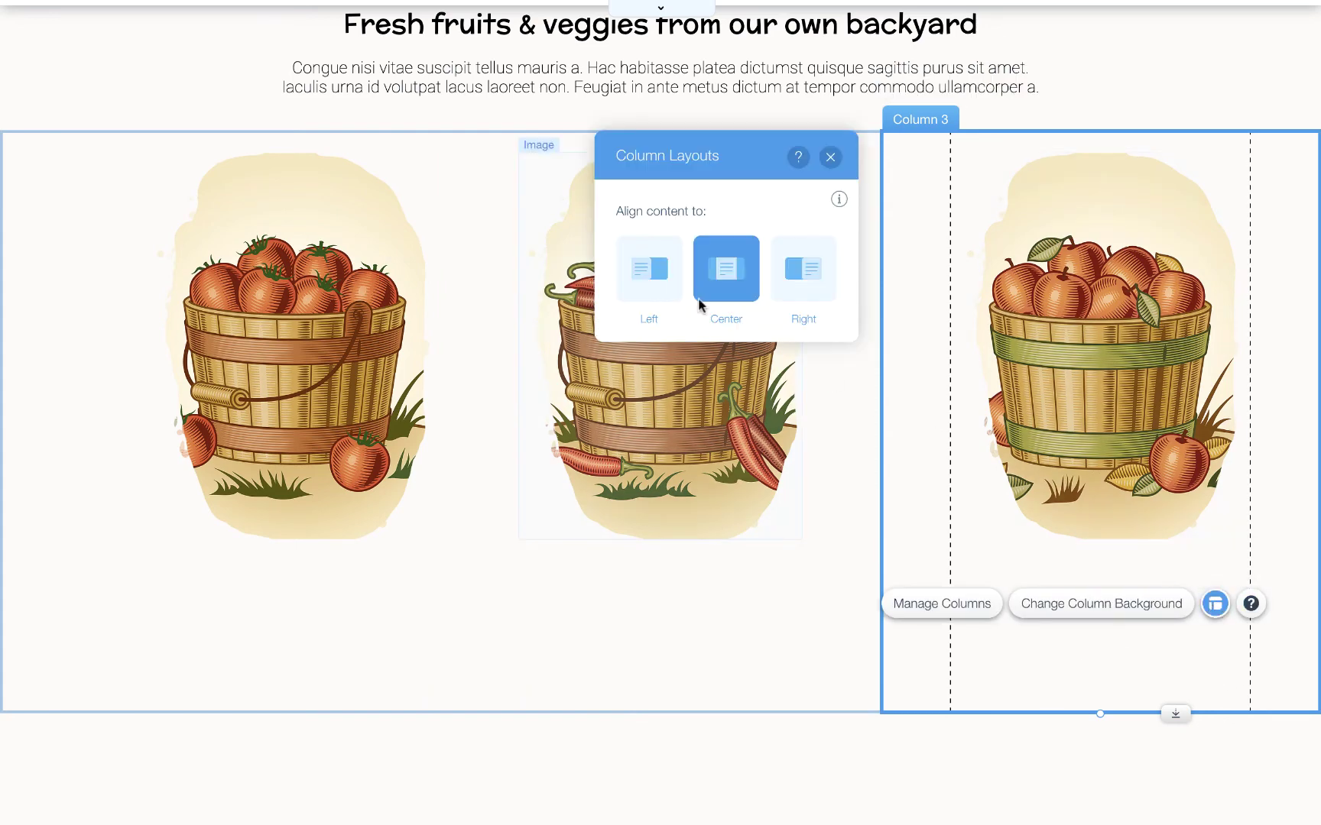
click(664, 294)
click(830, 157)
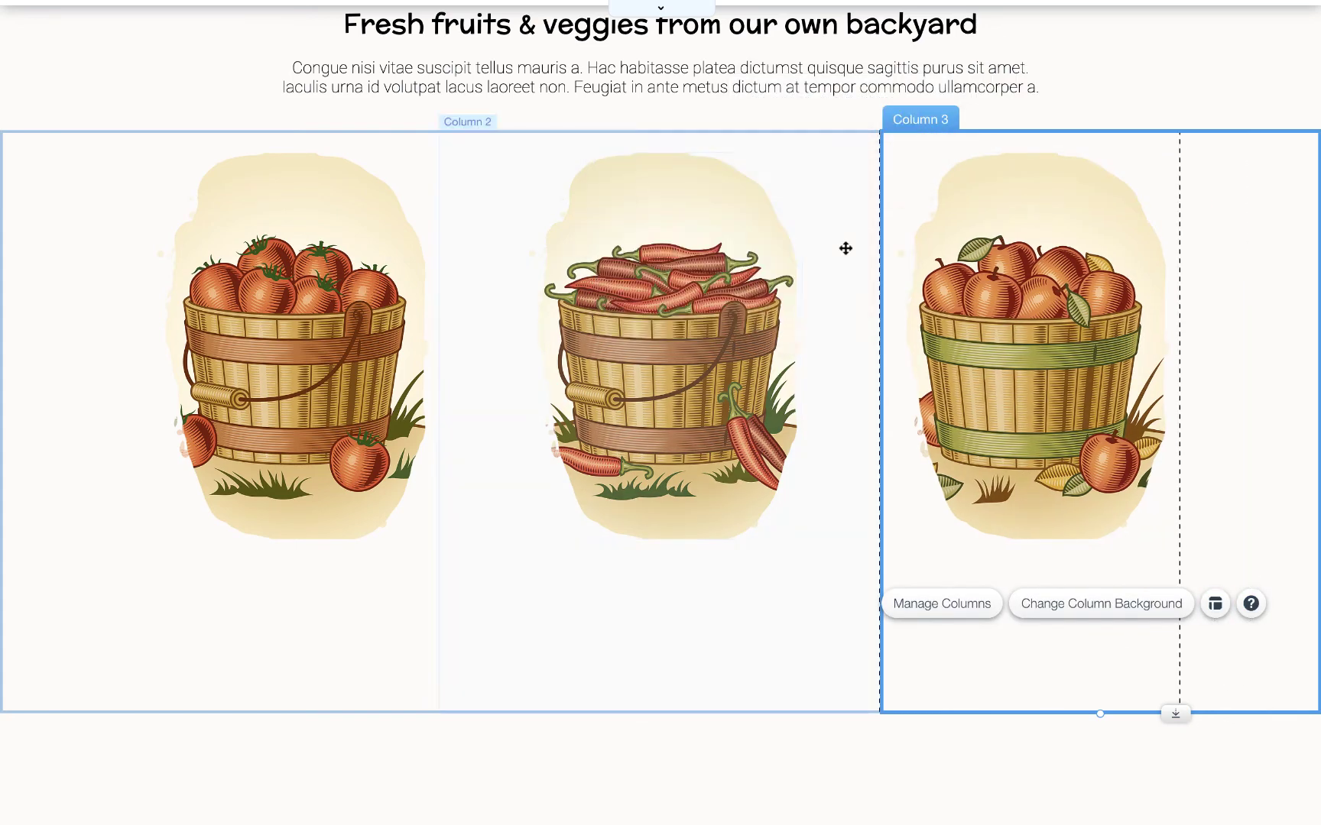
click(922, 790)
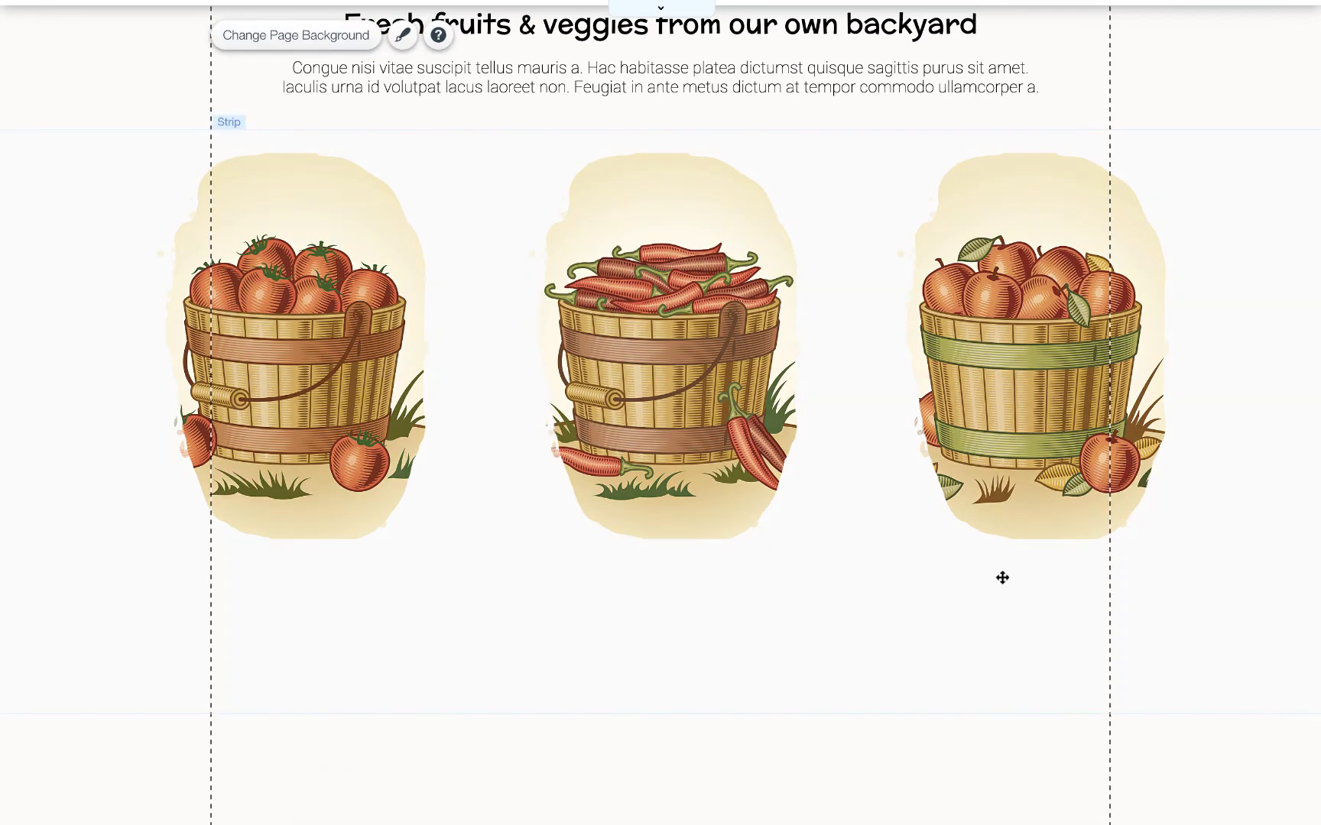
Add a themed Heading 3 and a themed Paragraph 1 text below the apple basket in the third column.
scroll(1002, 578, up, 3)
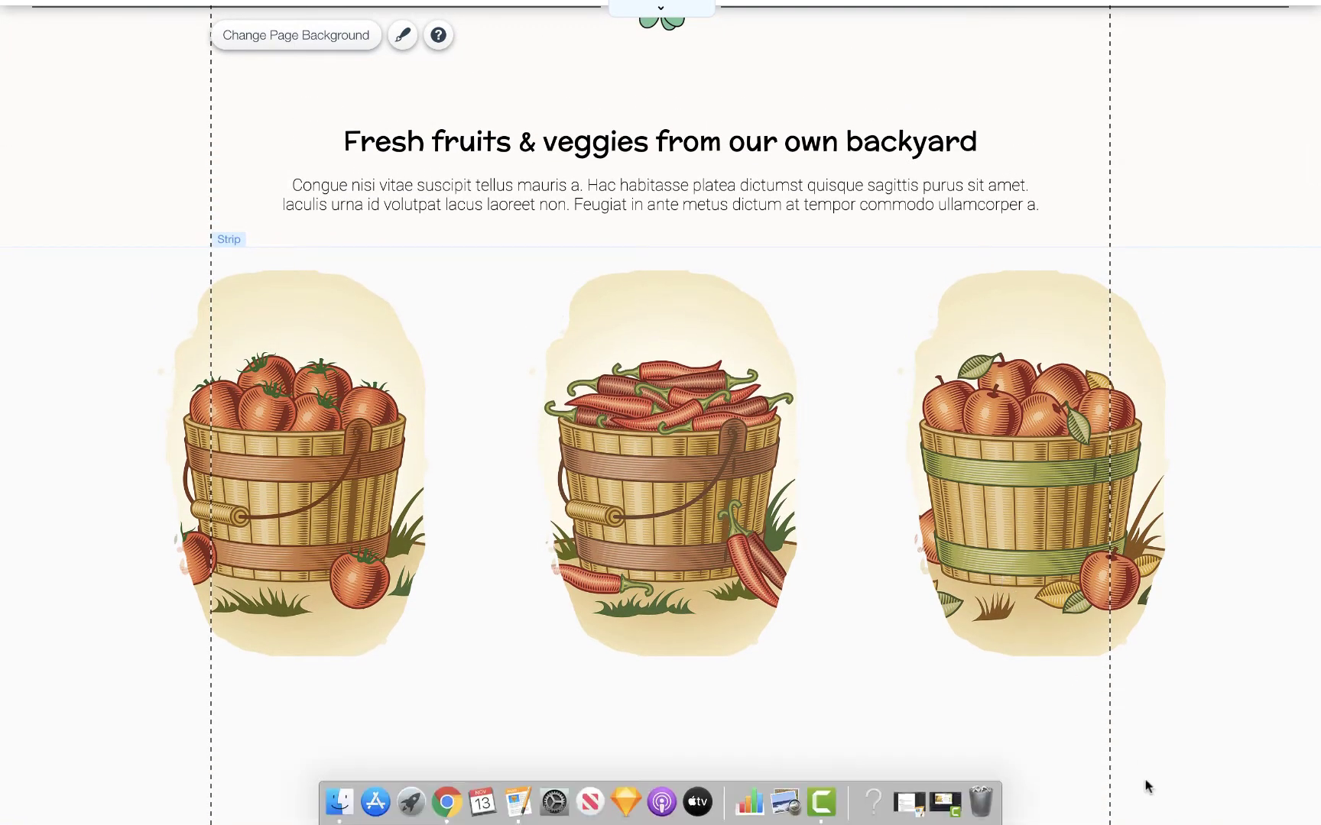
scroll(1145, 781, down, 5)
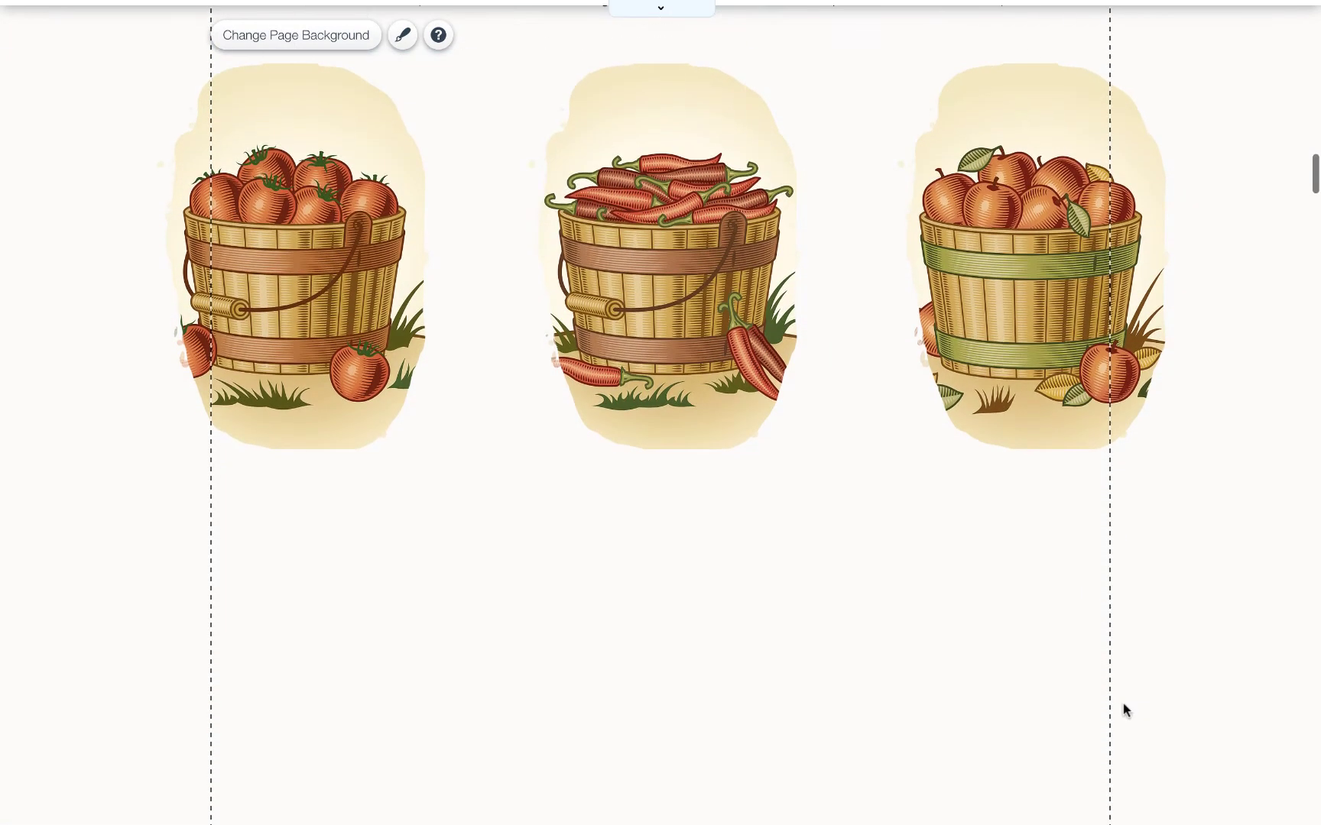
key(super+period)
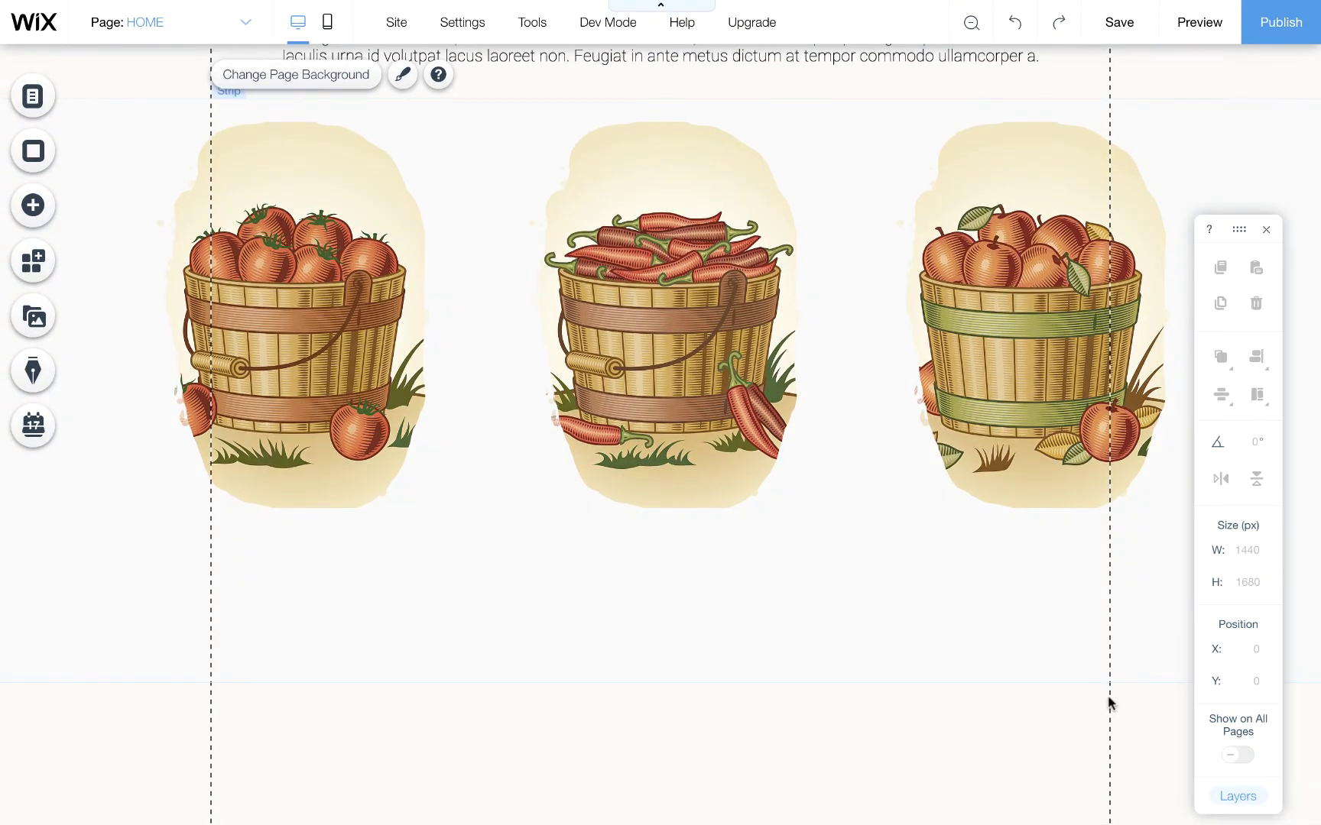
click(42, 215)
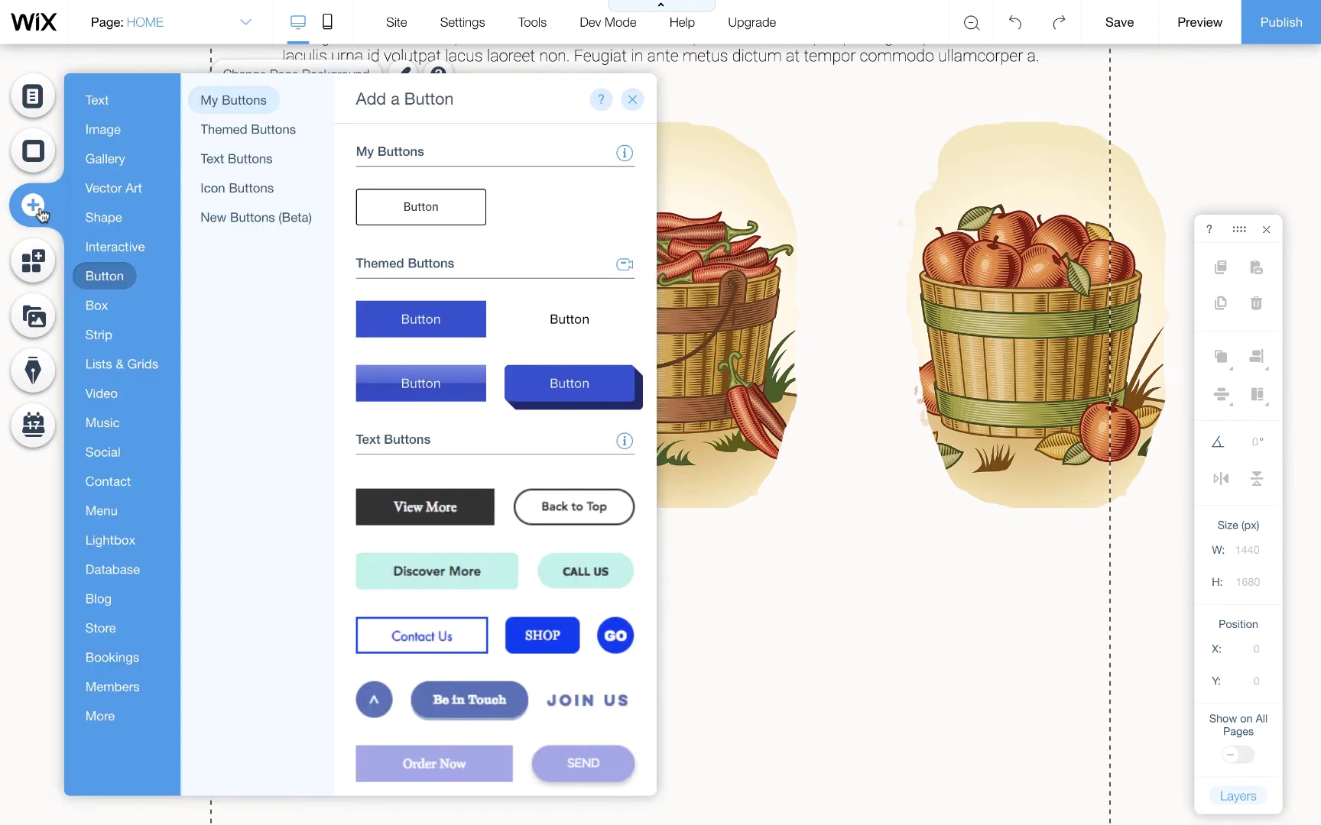
click(66, 106)
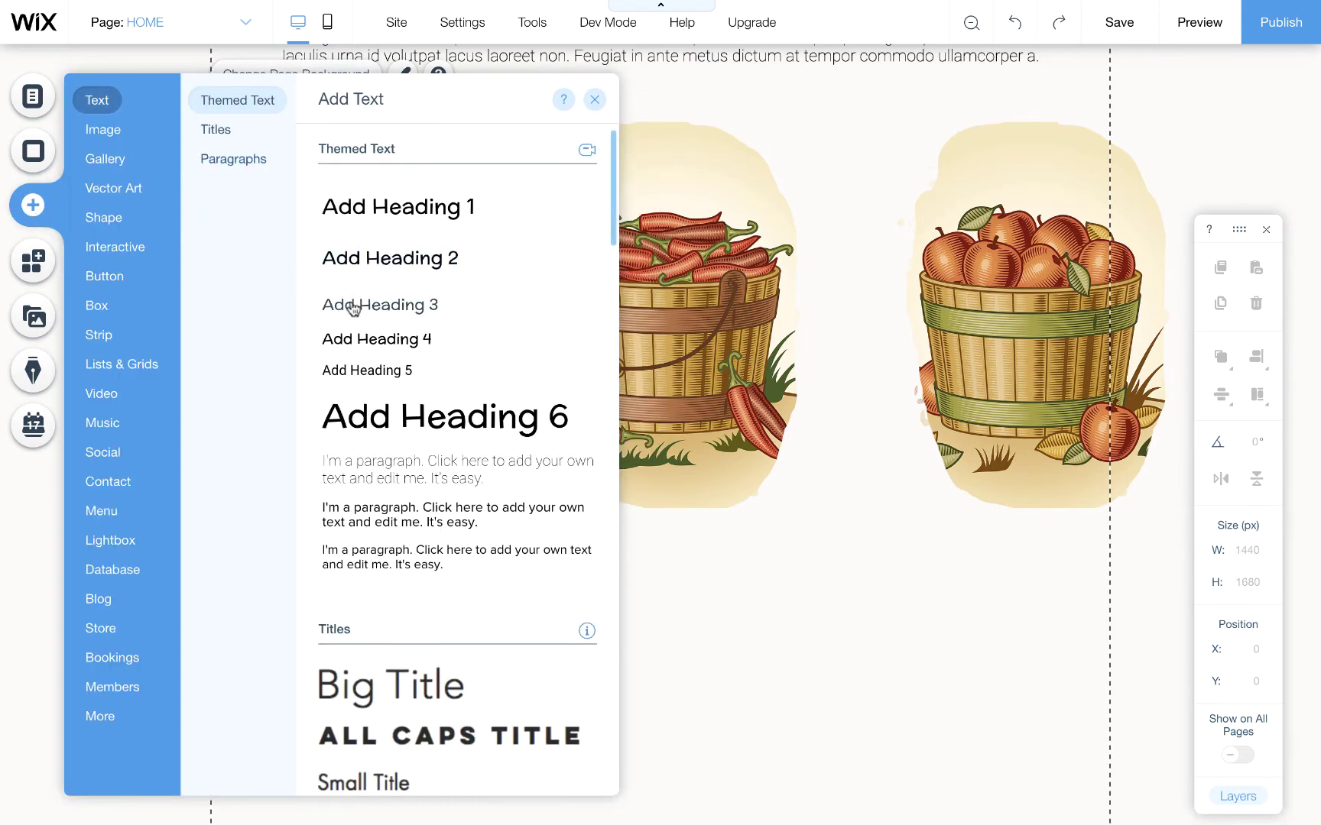
drag(354, 305, 942, 573)
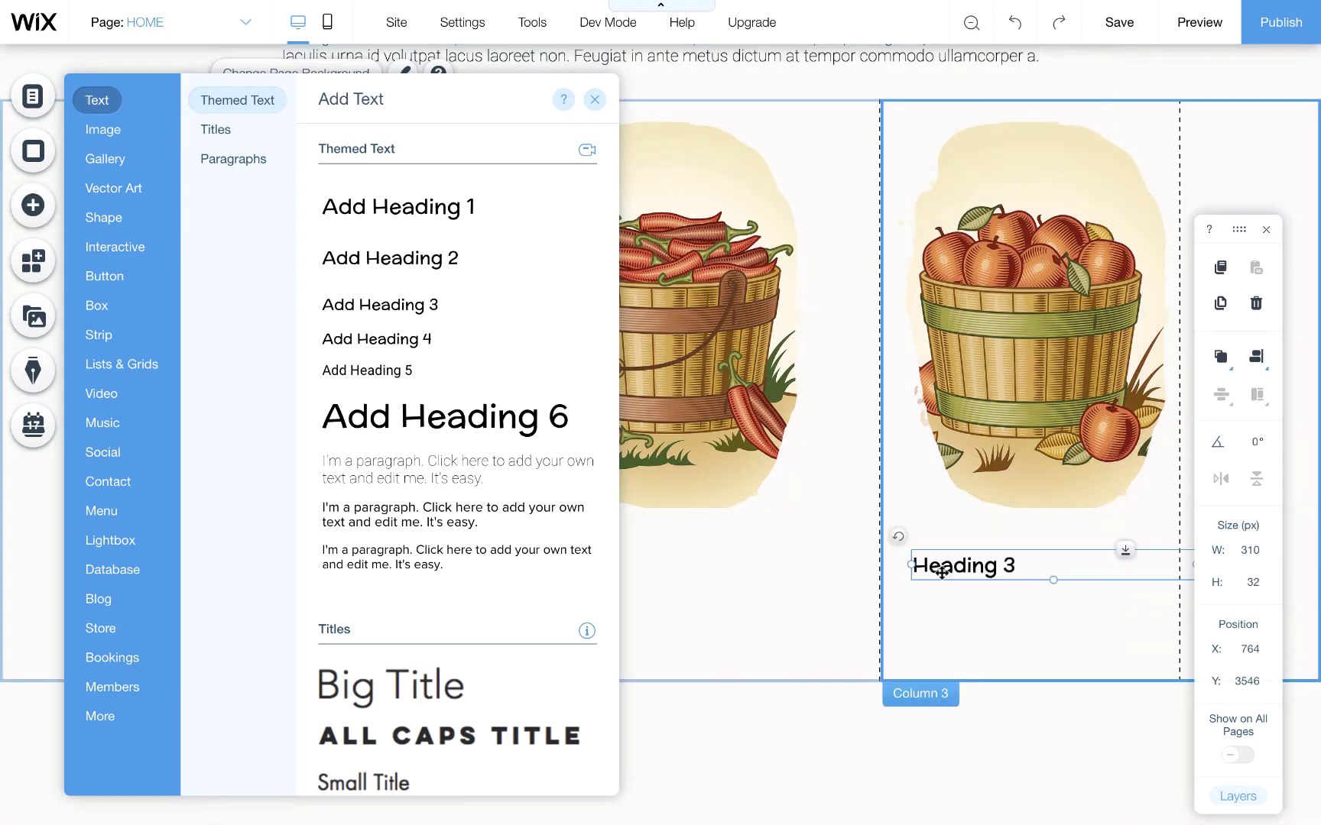
click(58, 214)
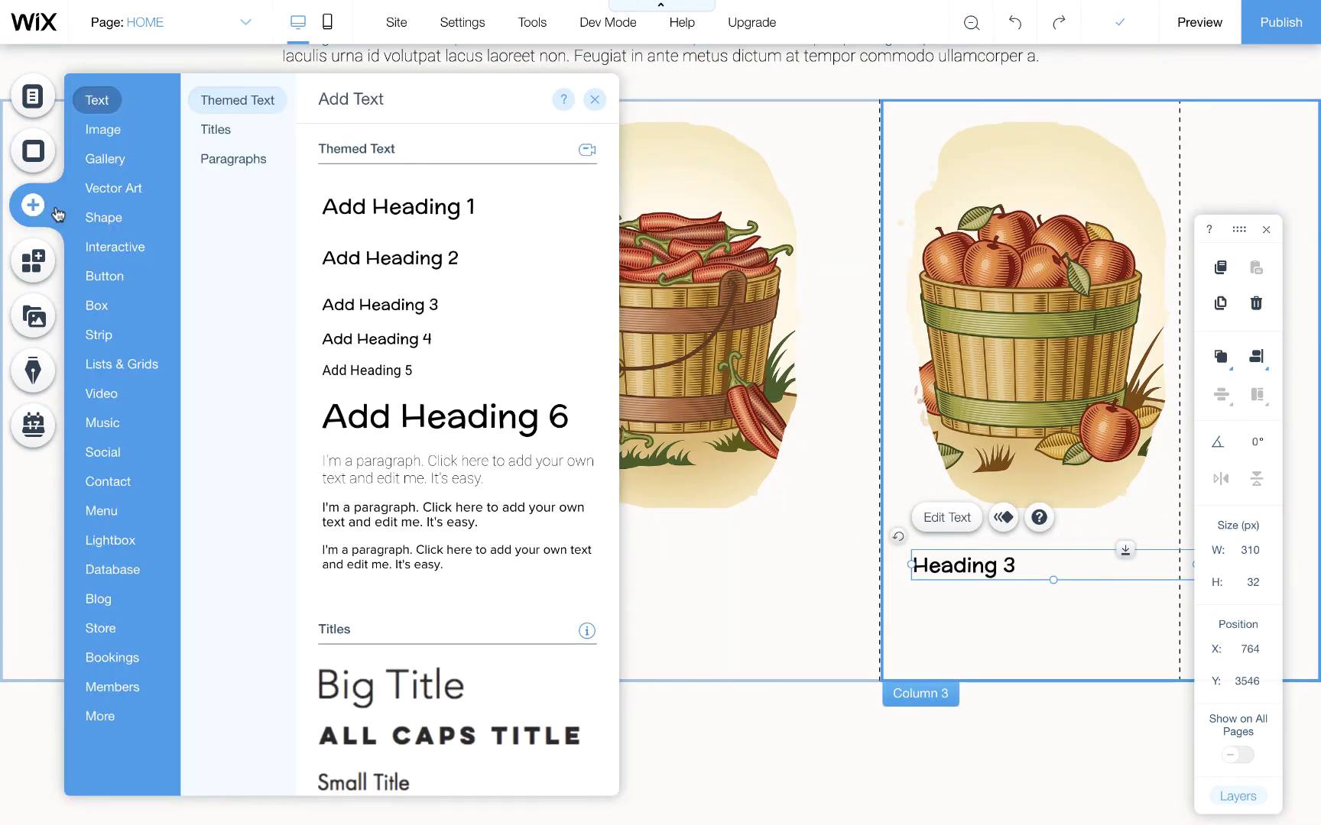
drag(442, 481, 1029, 626)
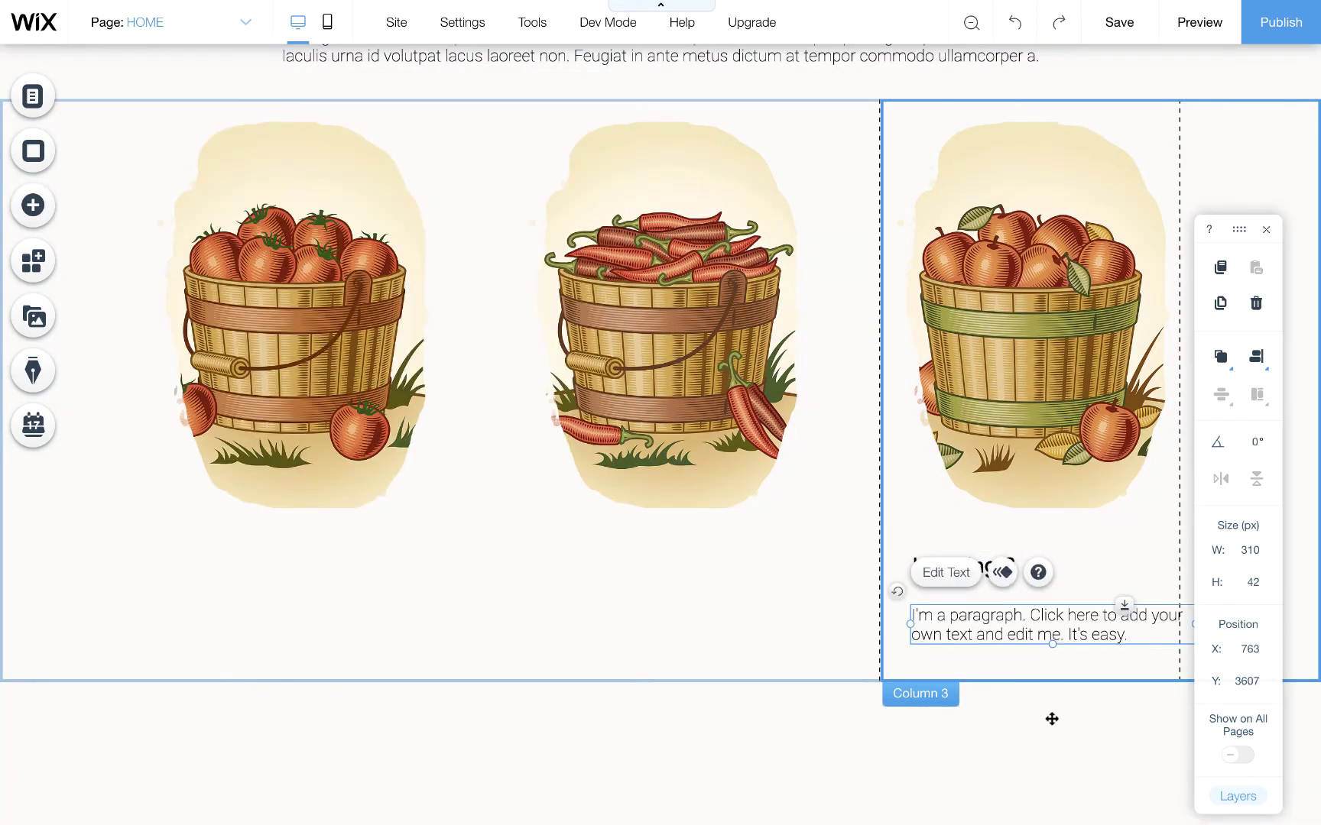
click(1040, 726)
Switch to the Figma design and copy the paragraph text under "Red Macoun Apples".
click(646, 760)
key(ctrl+Right)
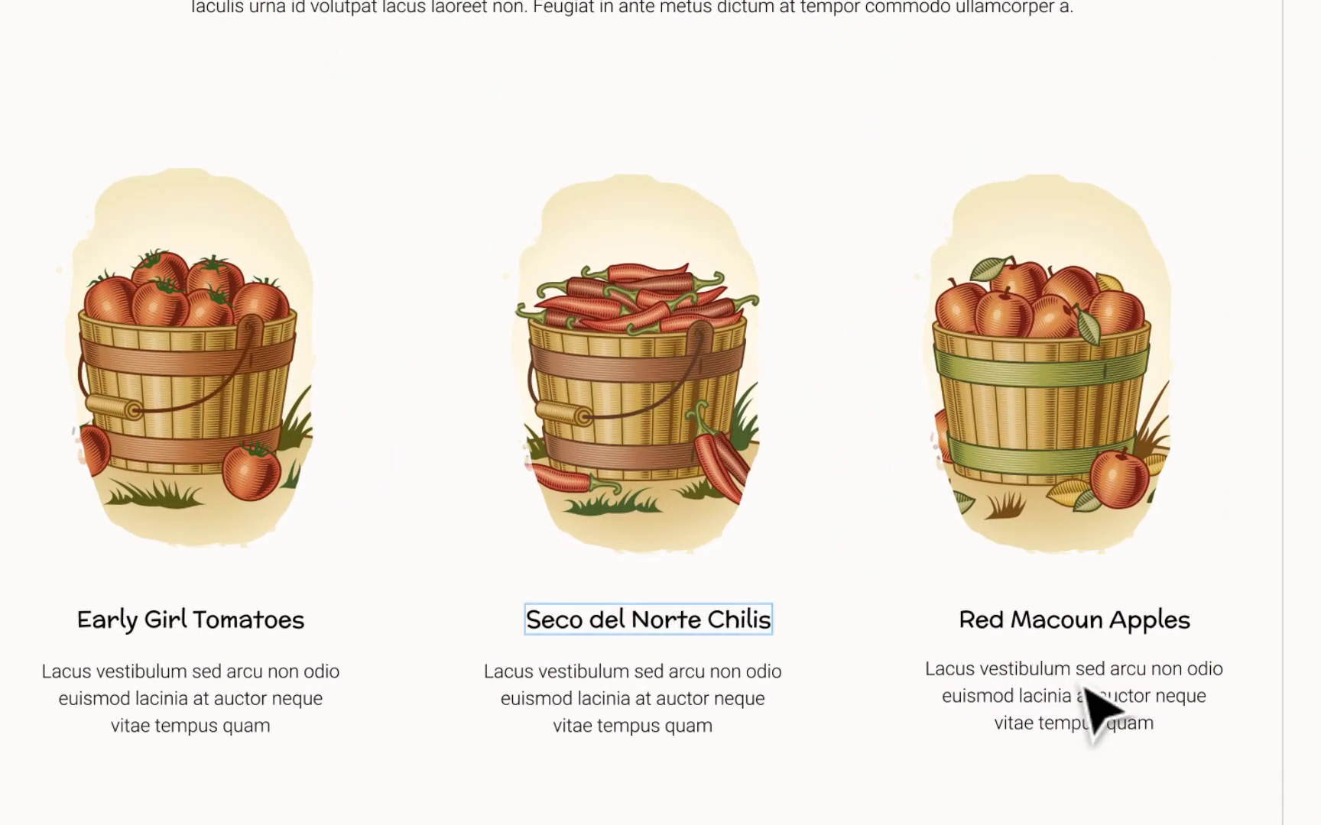
click(1159, 707)
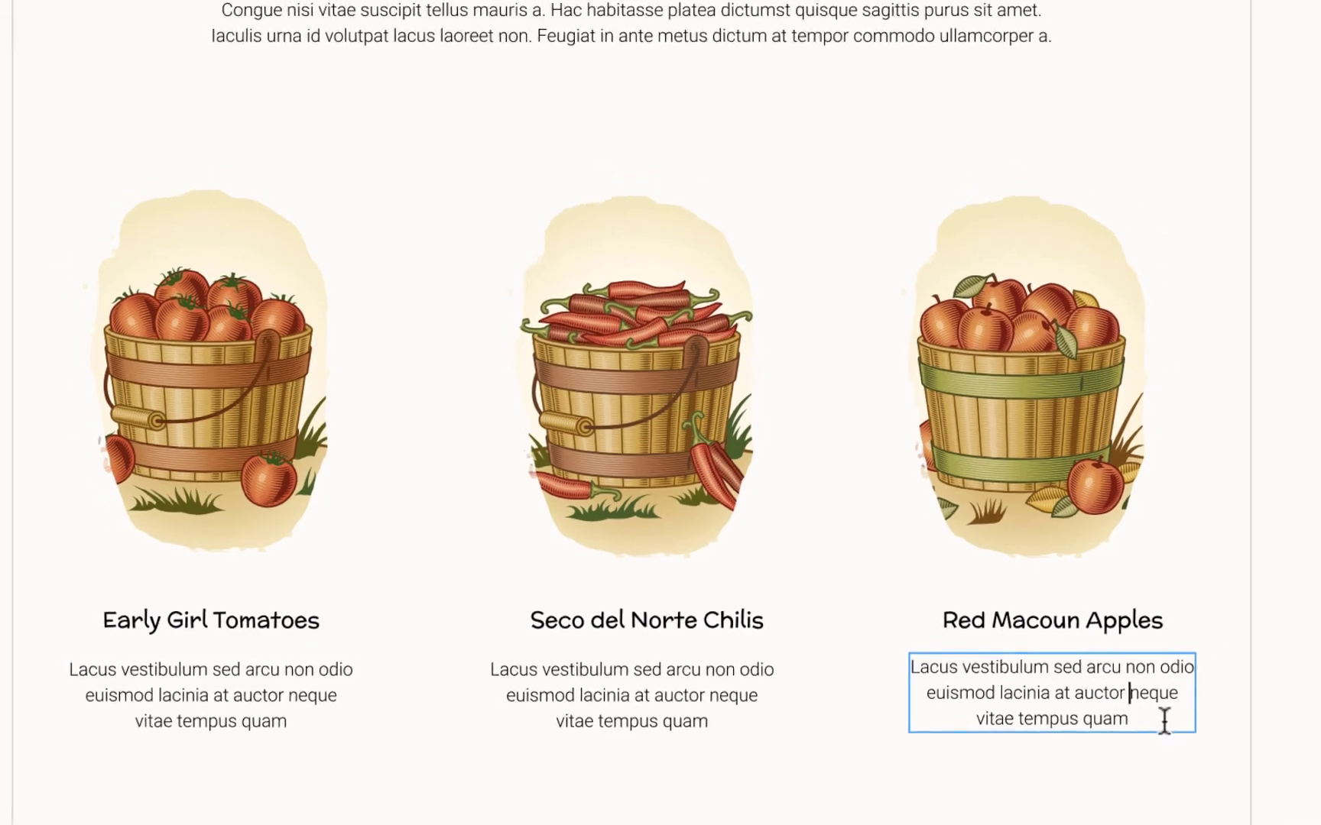
drag(1186, 723, 933, 669)
key(super+c)
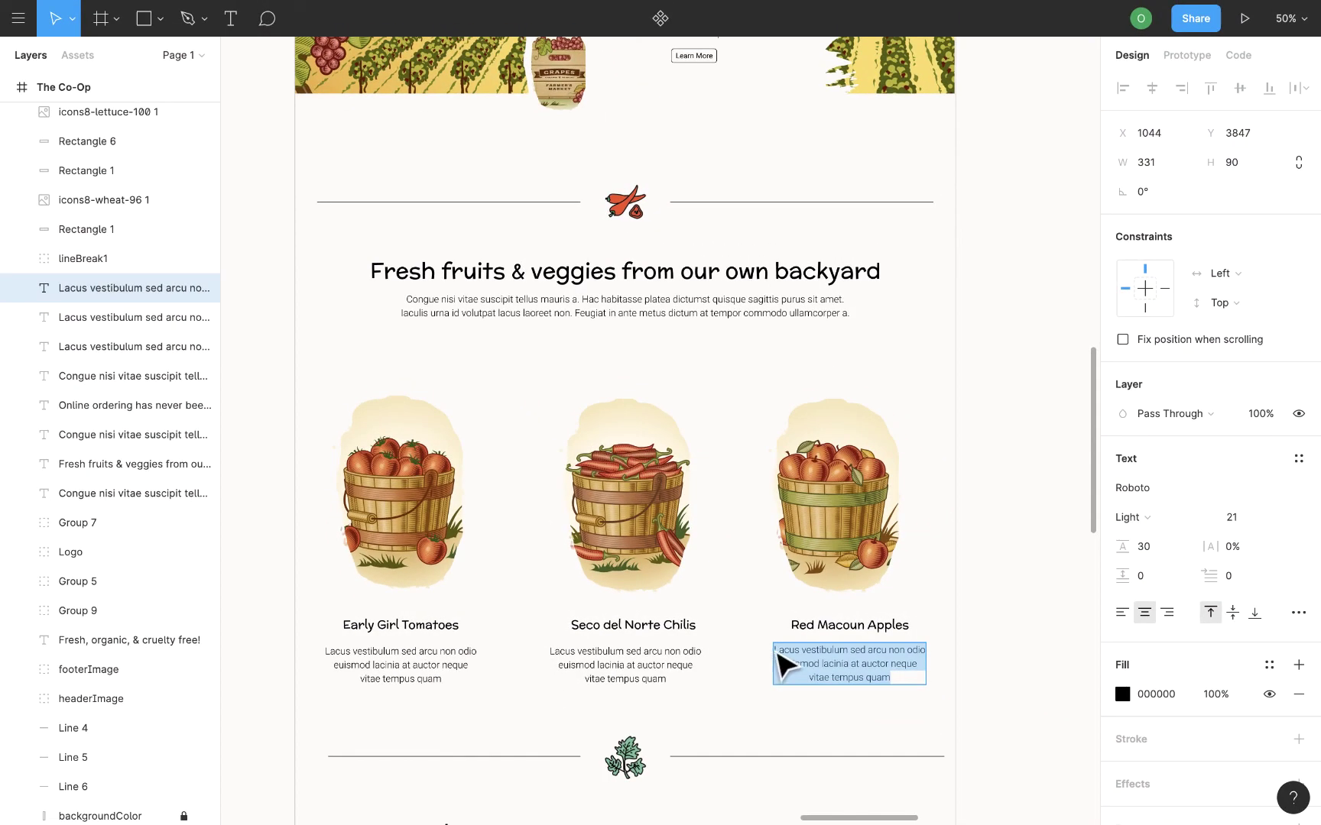
key(Escape)
Back in Wix, center-align the paragraph below the apple basket and replace its placeholder with the copied "Lacus vestibulum" text.
key(ctrl+Left)
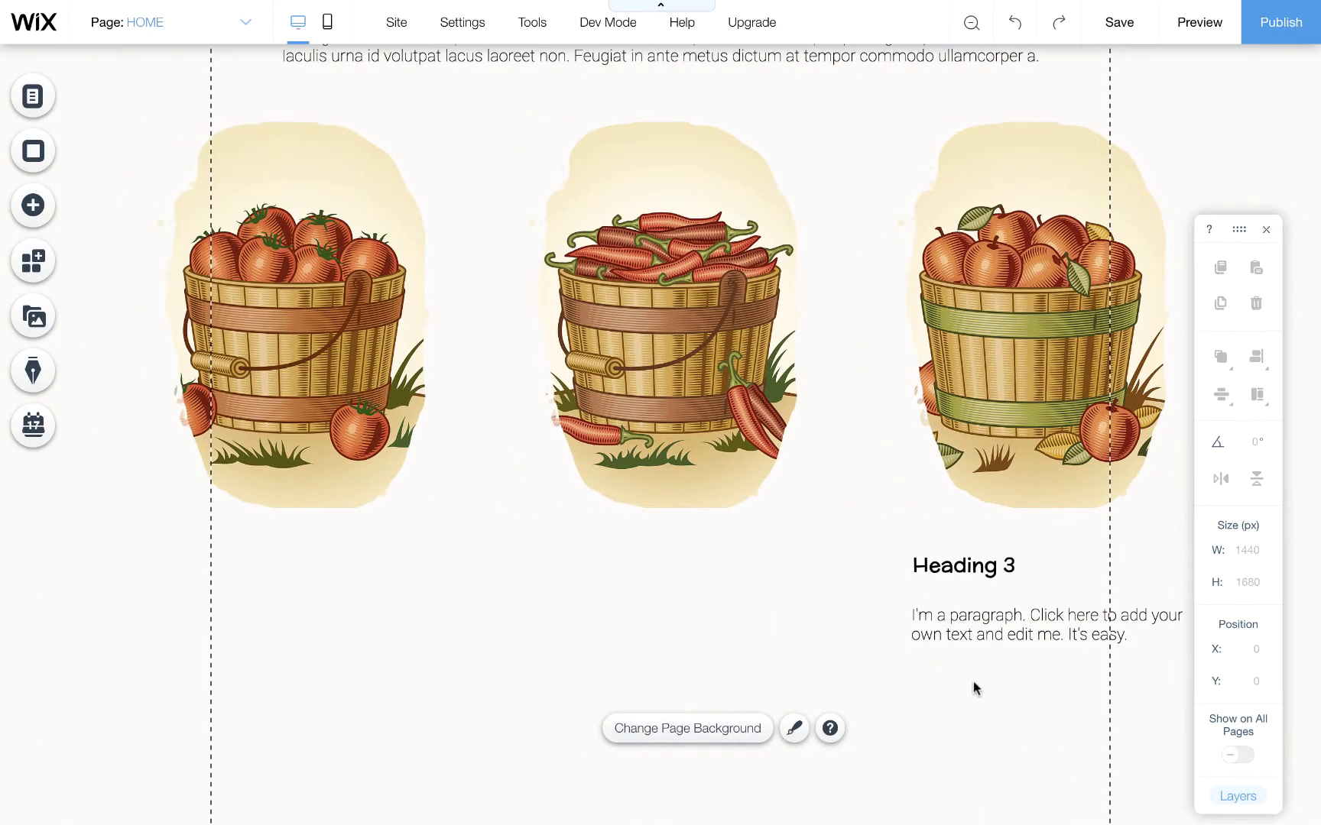
click(1011, 619)
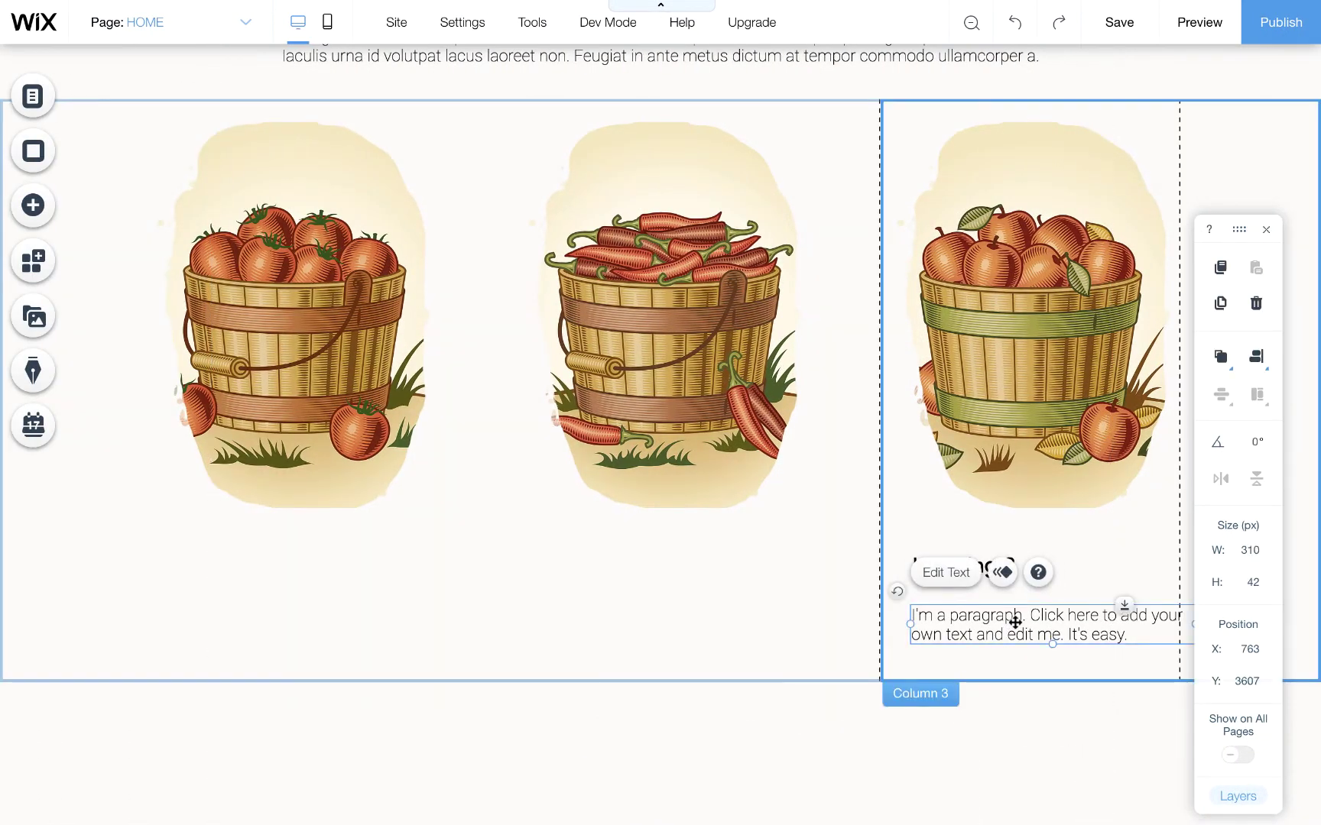
double_click(1011, 619)
click(661, 539)
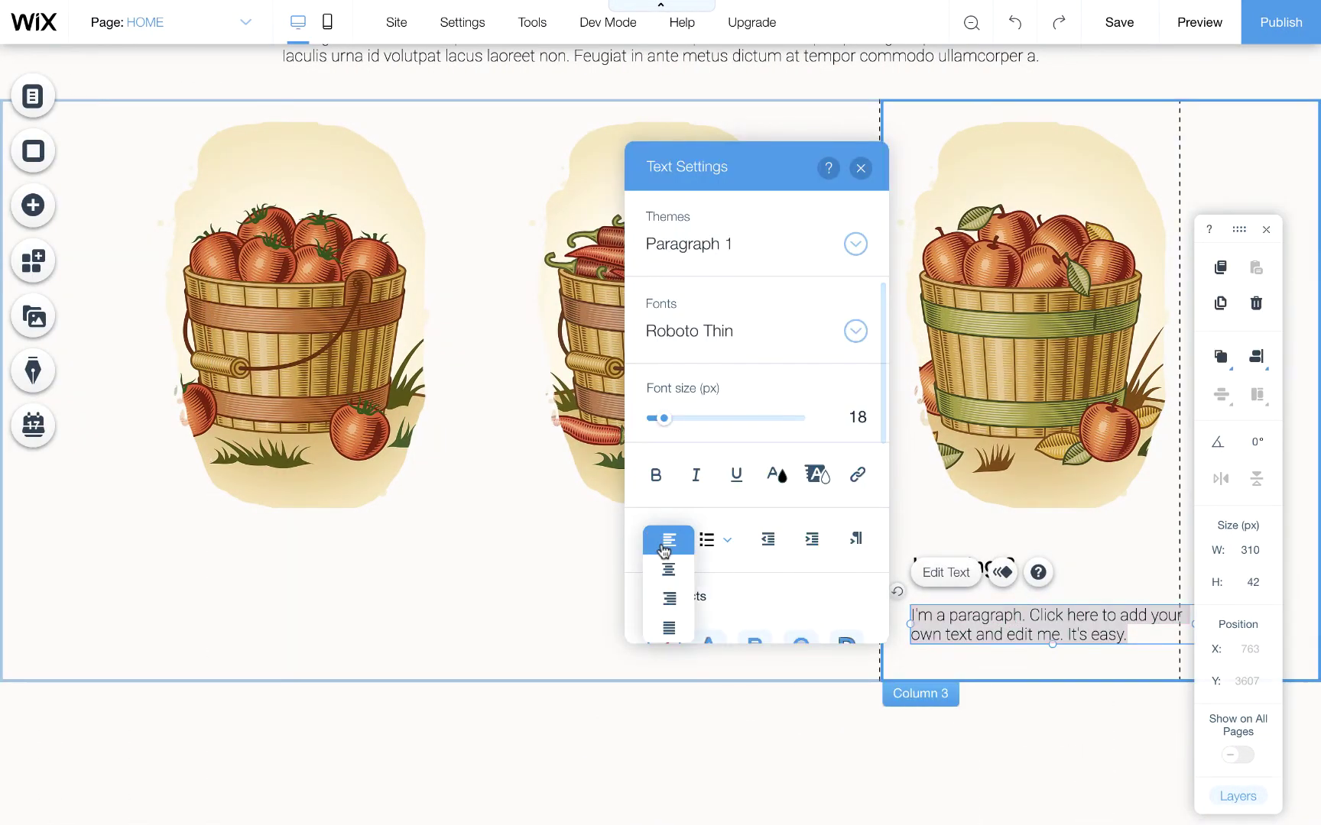
click(667, 566)
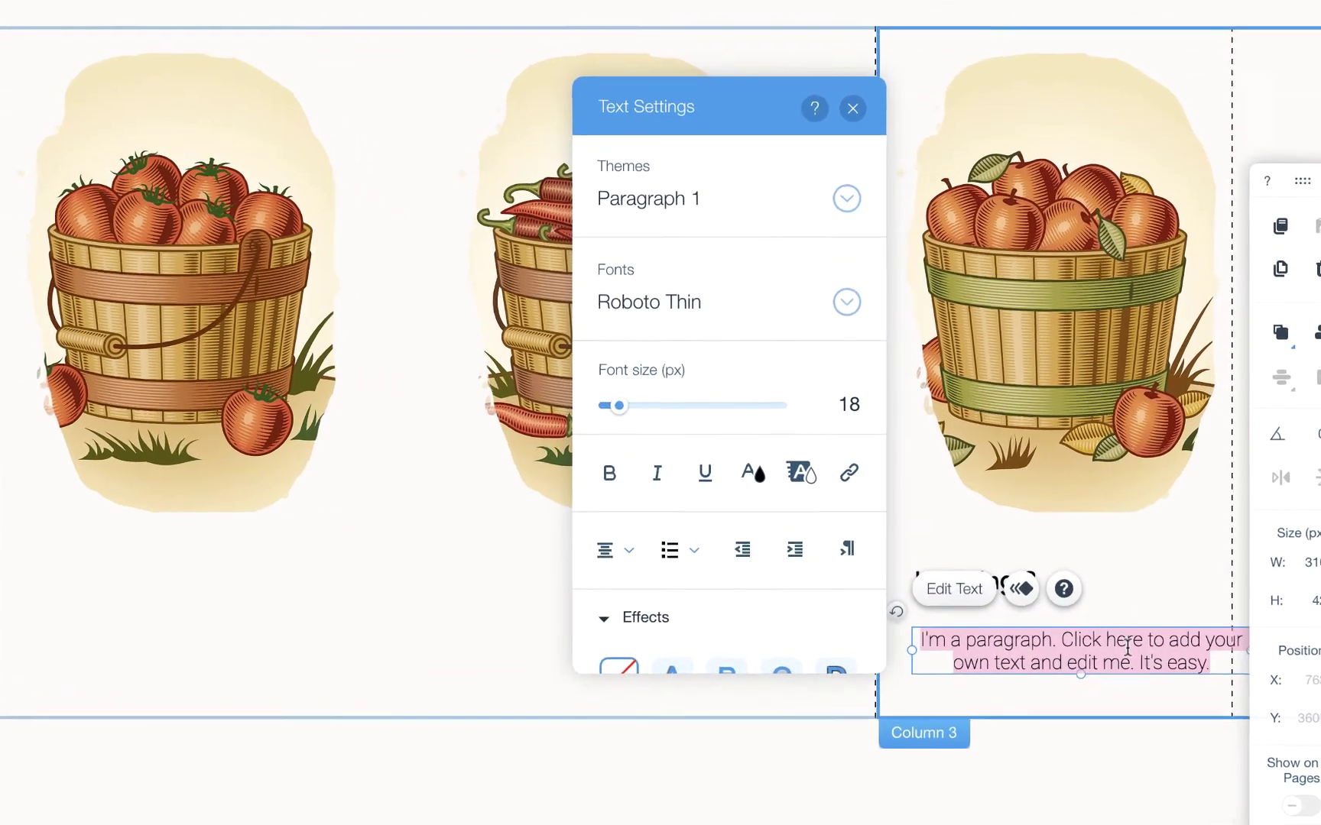
key(super+v)
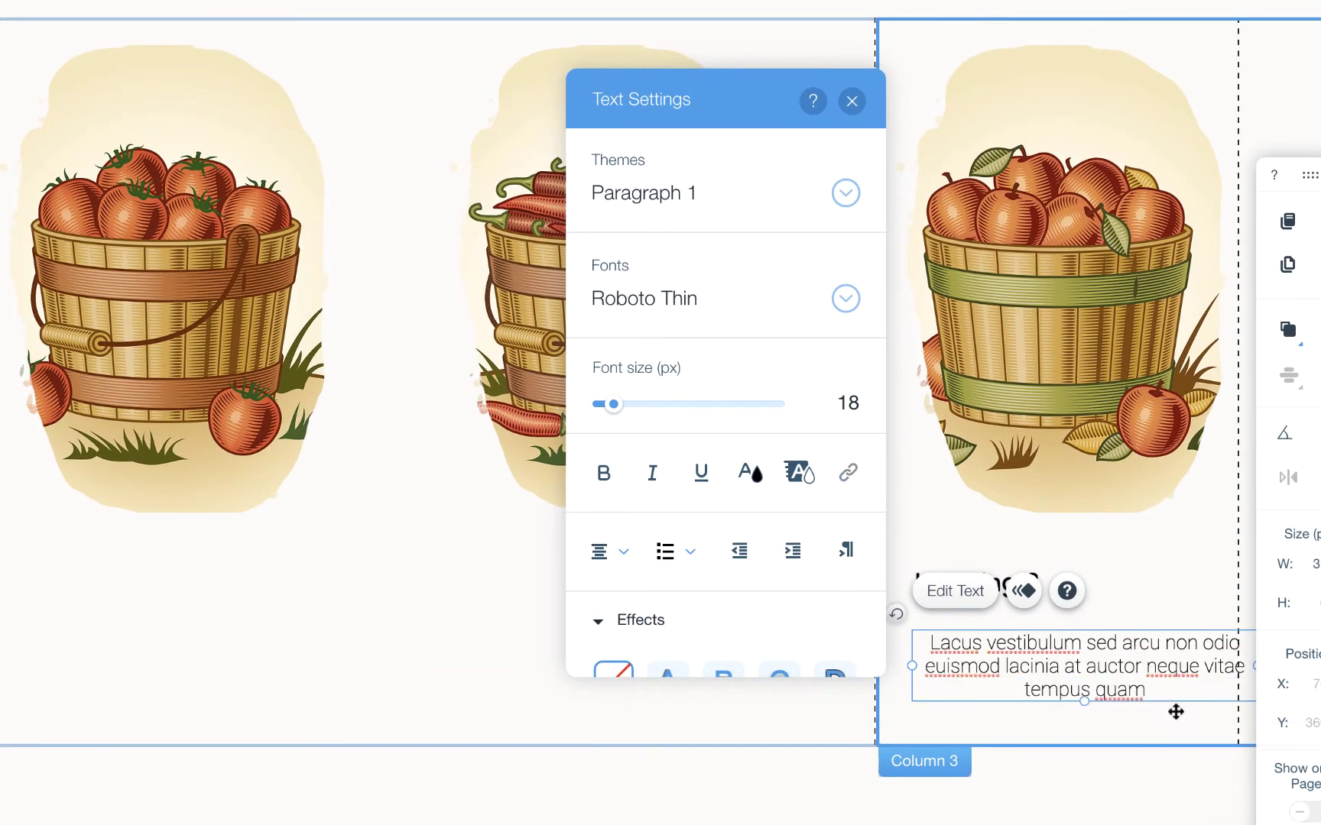
click(1146, 703)
Narrow the "Lacus vestibulum" text box slightly so its first line breaks after "non".
click(1193, 675)
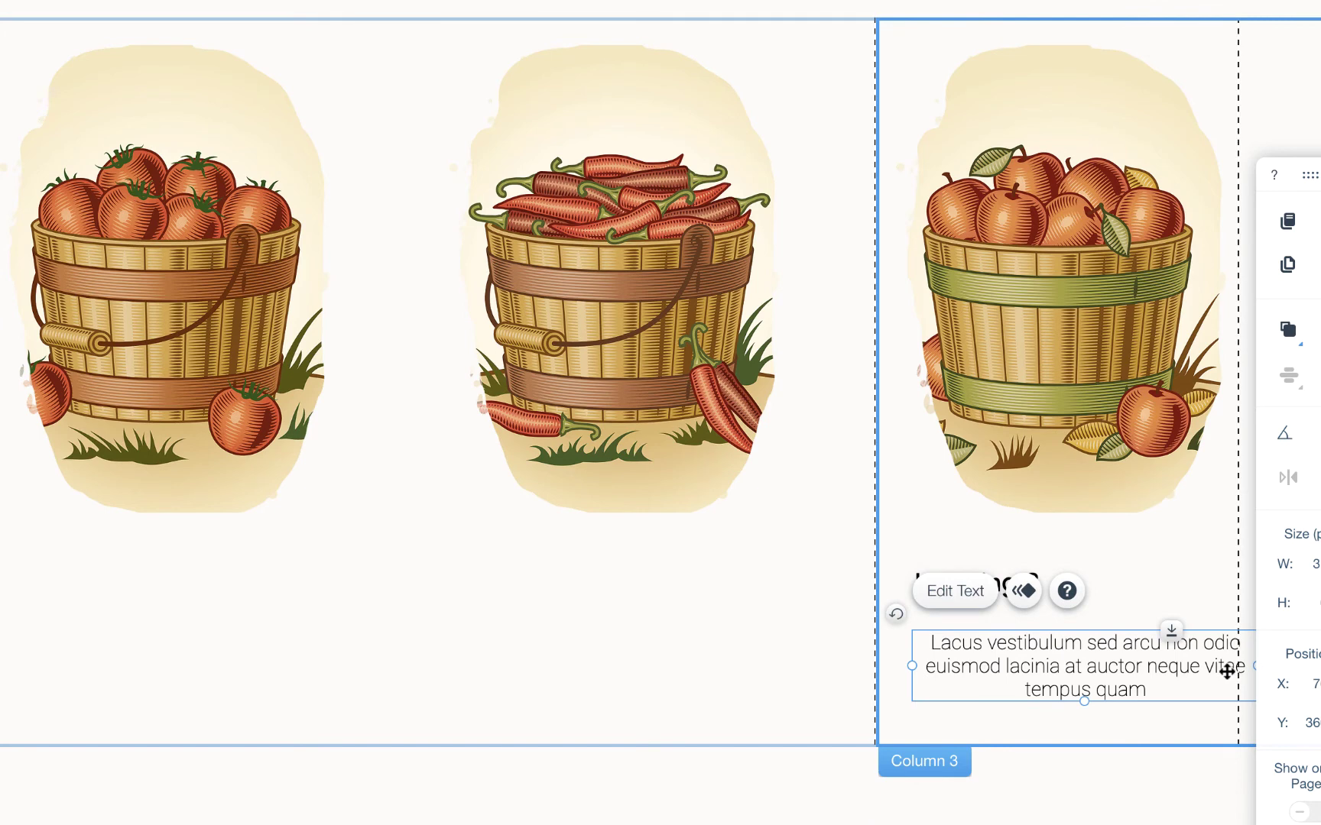
scroll(1227, 671, down, 1)
drag(1241, 621, 1208, 619)
click(1157, 681)
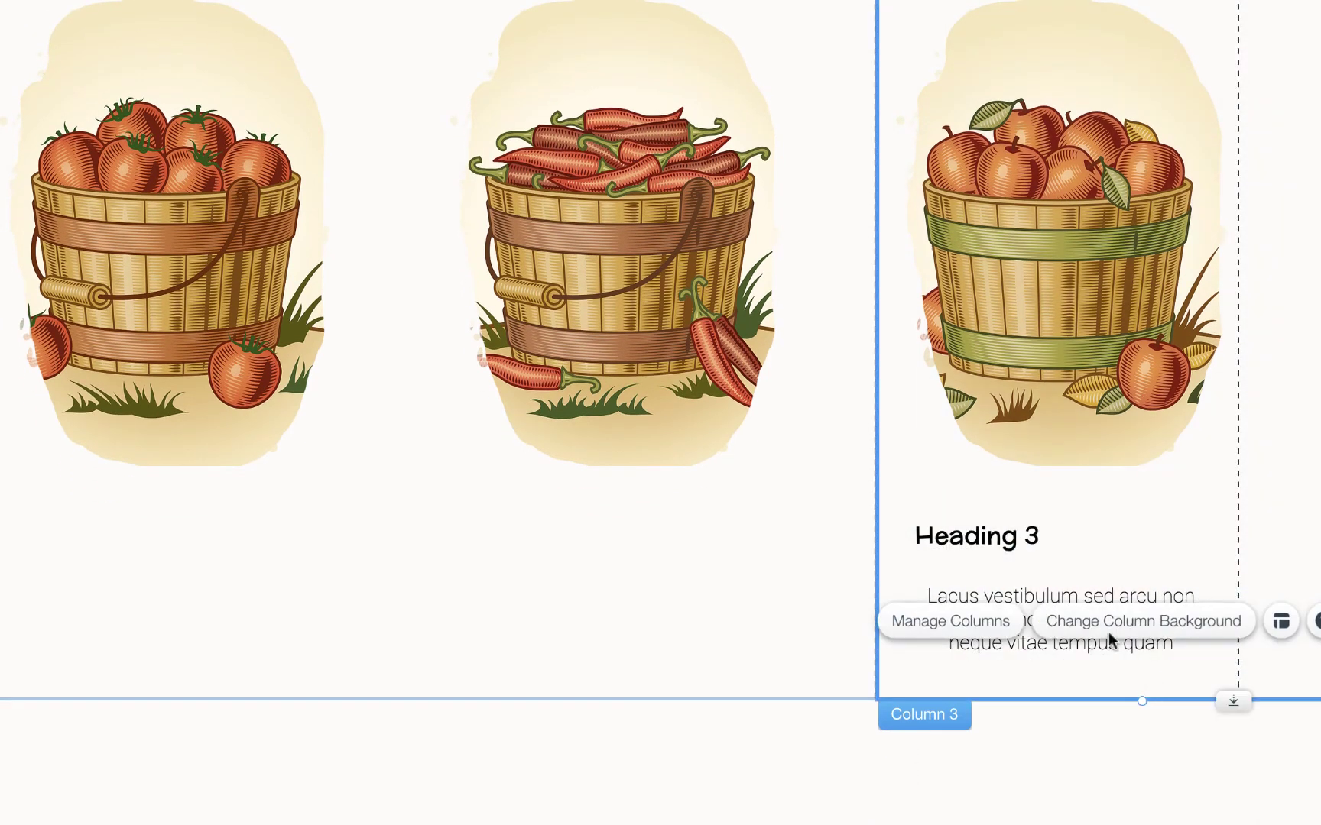
Center-align the Heading 3 text below the apple basket and replace its placeholder with "Red Macoun Apples".
click(1012, 535)
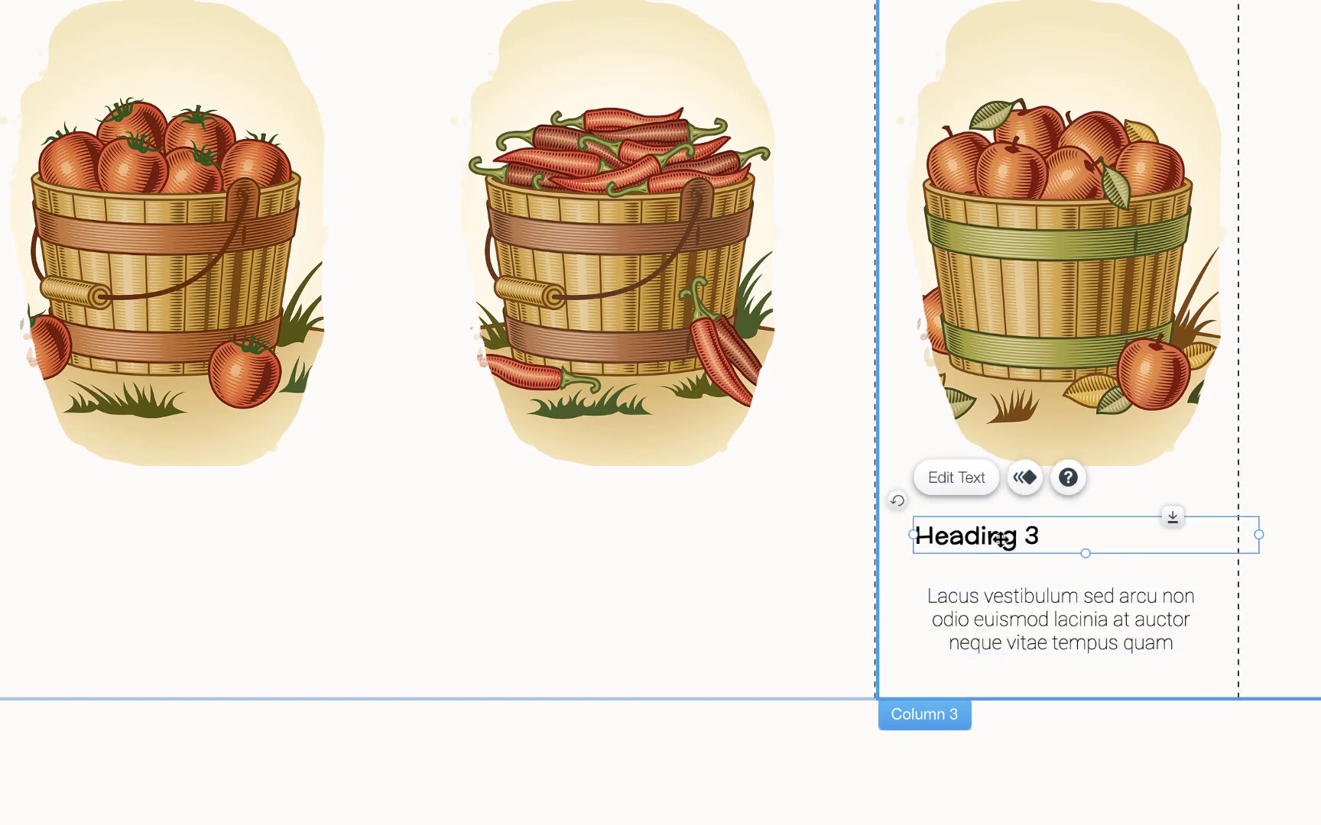
click(992, 543)
click(965, 480)
click(620, 482)
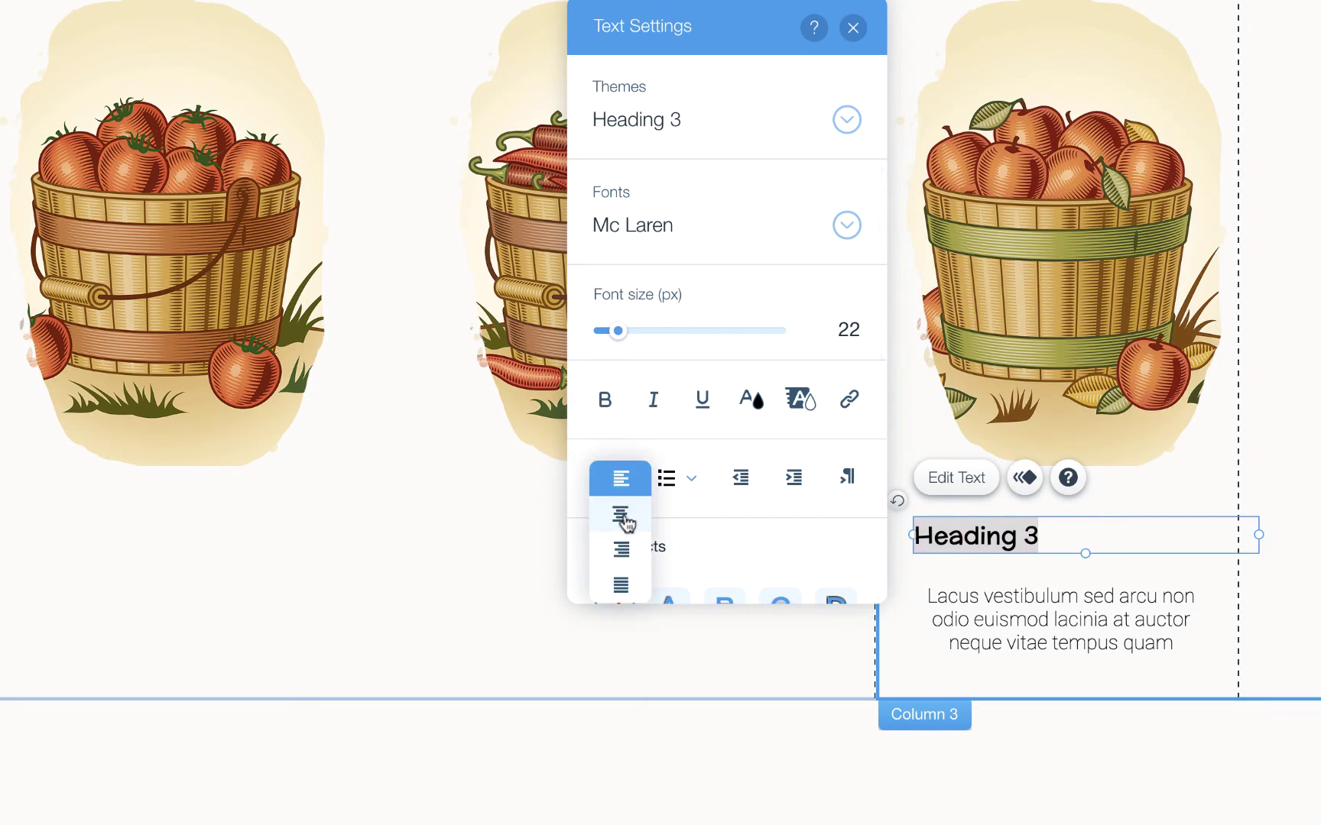
click(621, 516)
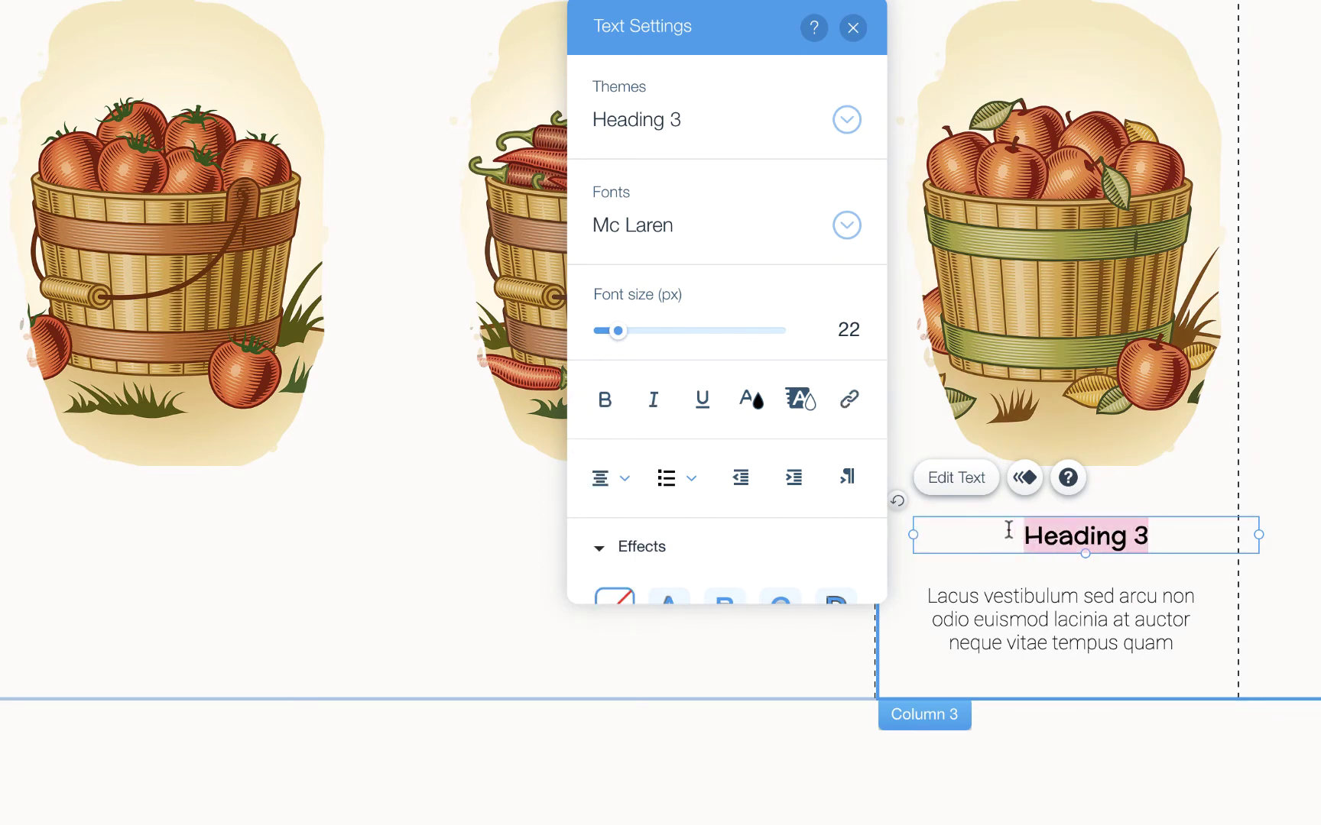
text(Red )
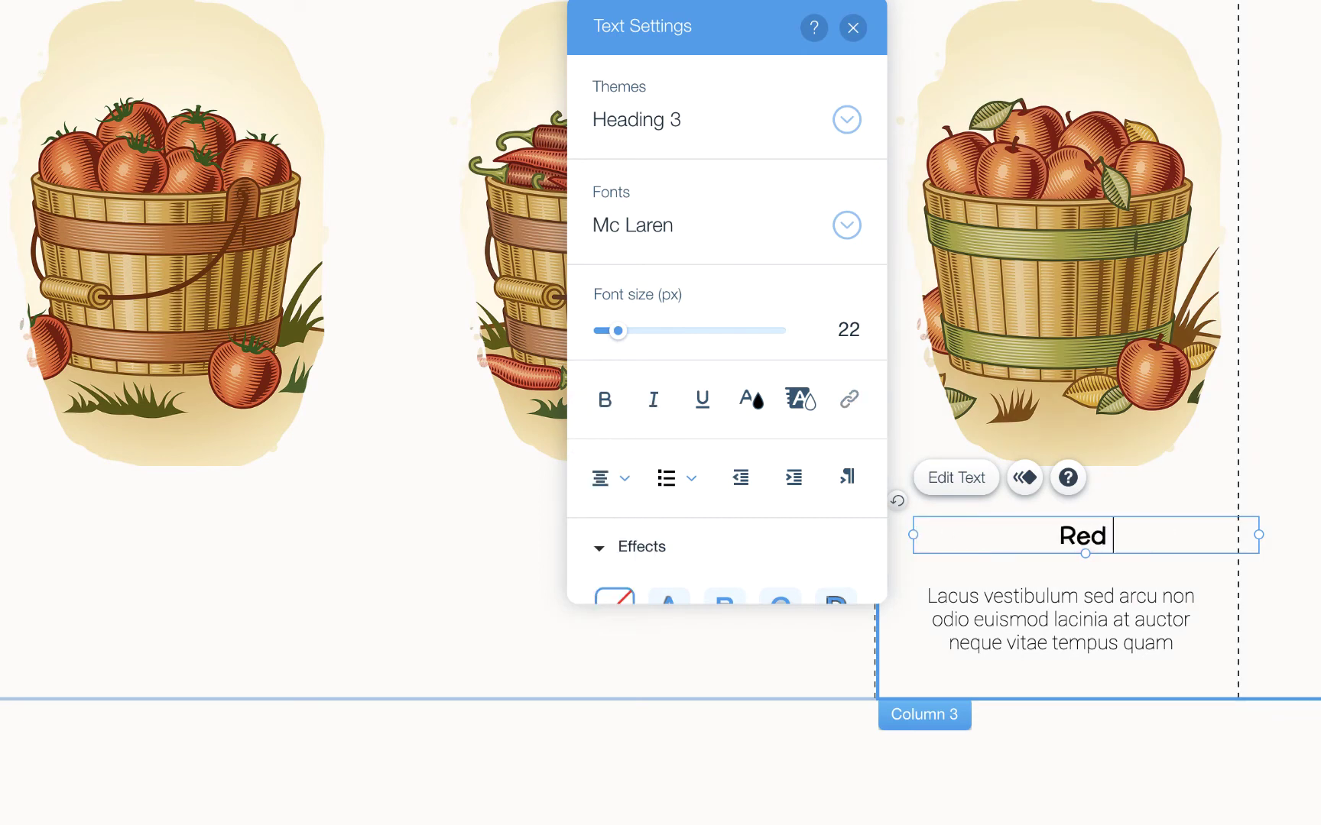
text(Macoun Ap)
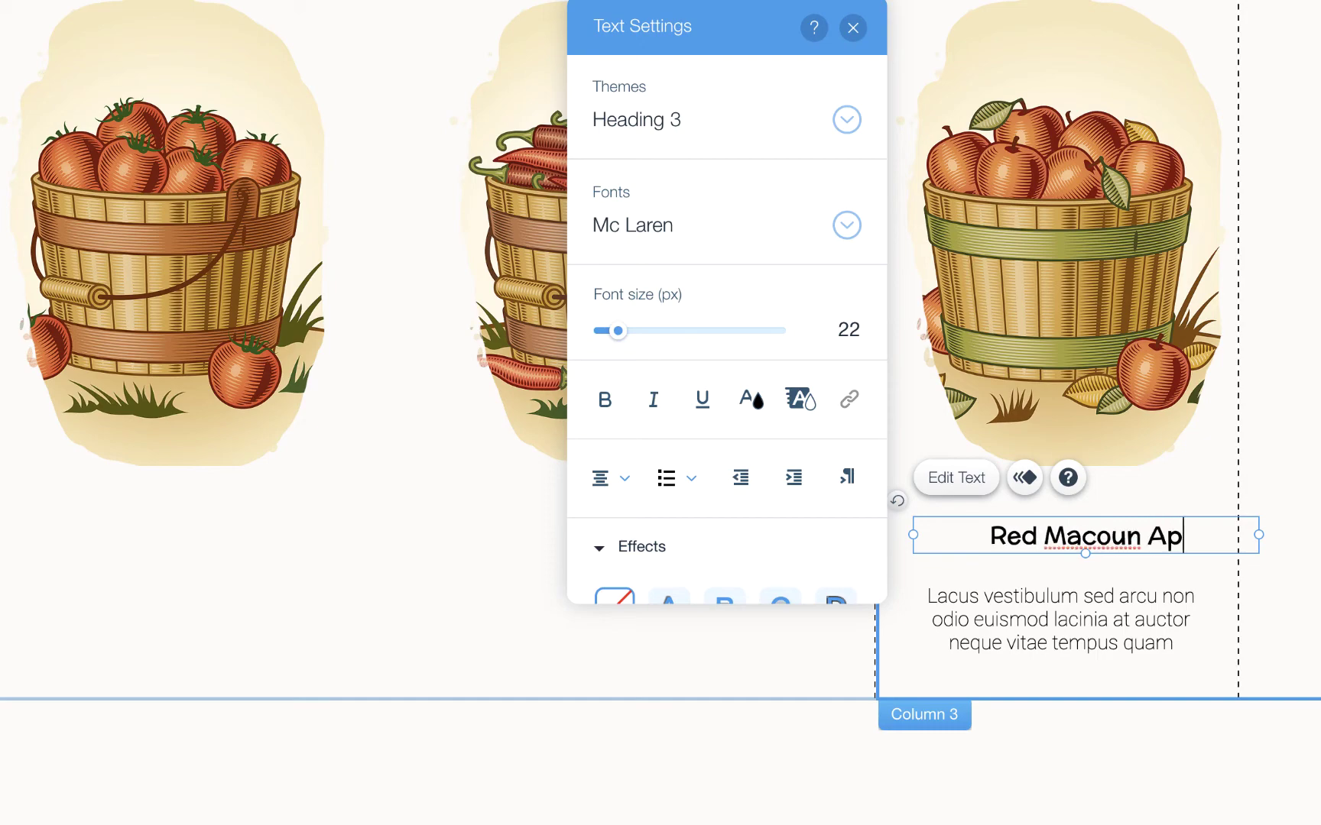
text(ples)
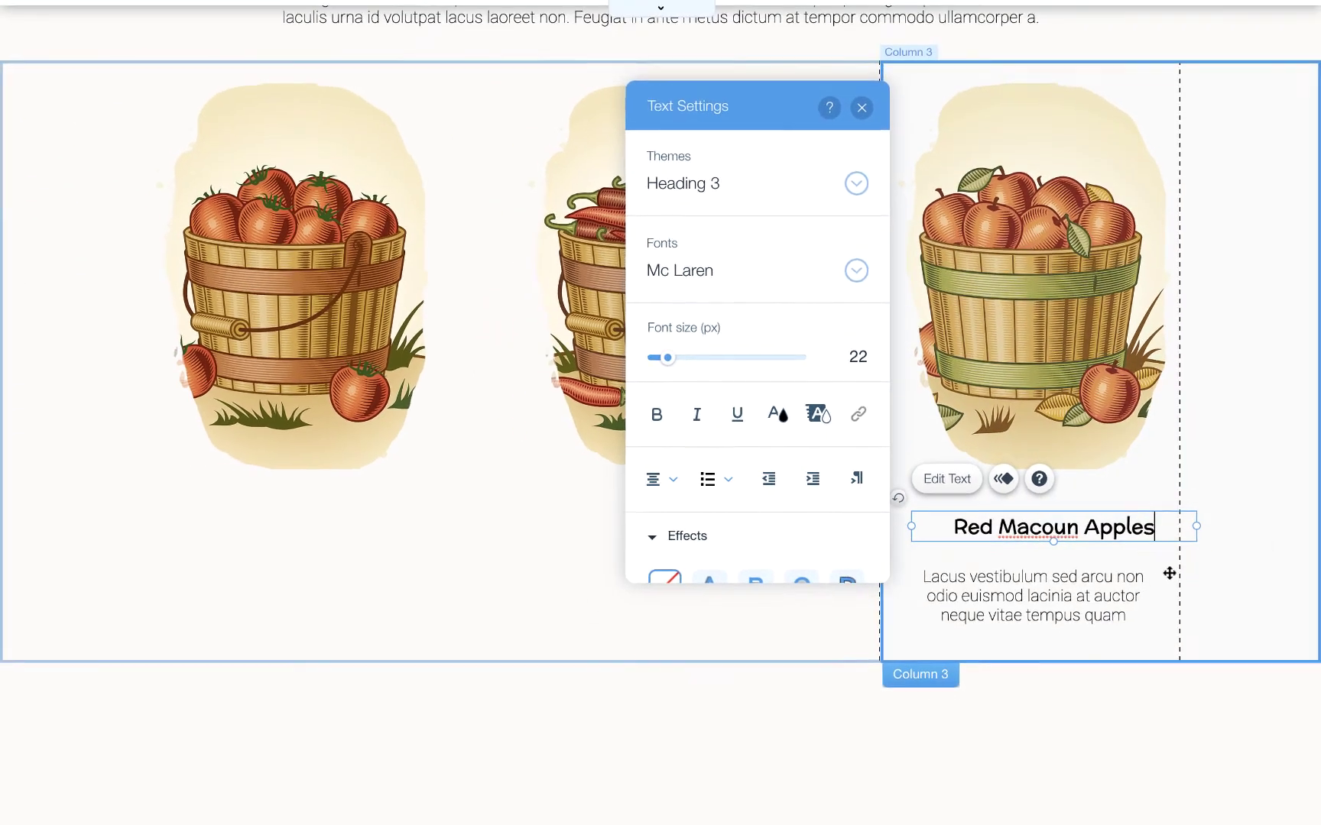
Move the "Red Macoun Apples" heading slightly up so it sits closer to the apple basket.
click(1169, 573)
click(1120, 522)
drag(1121, 522, 1118, 509)
Bring the paragraph closer to its heading, and copy both texts below the chili and tomato baskets, centered under each image.
click(957, 613)
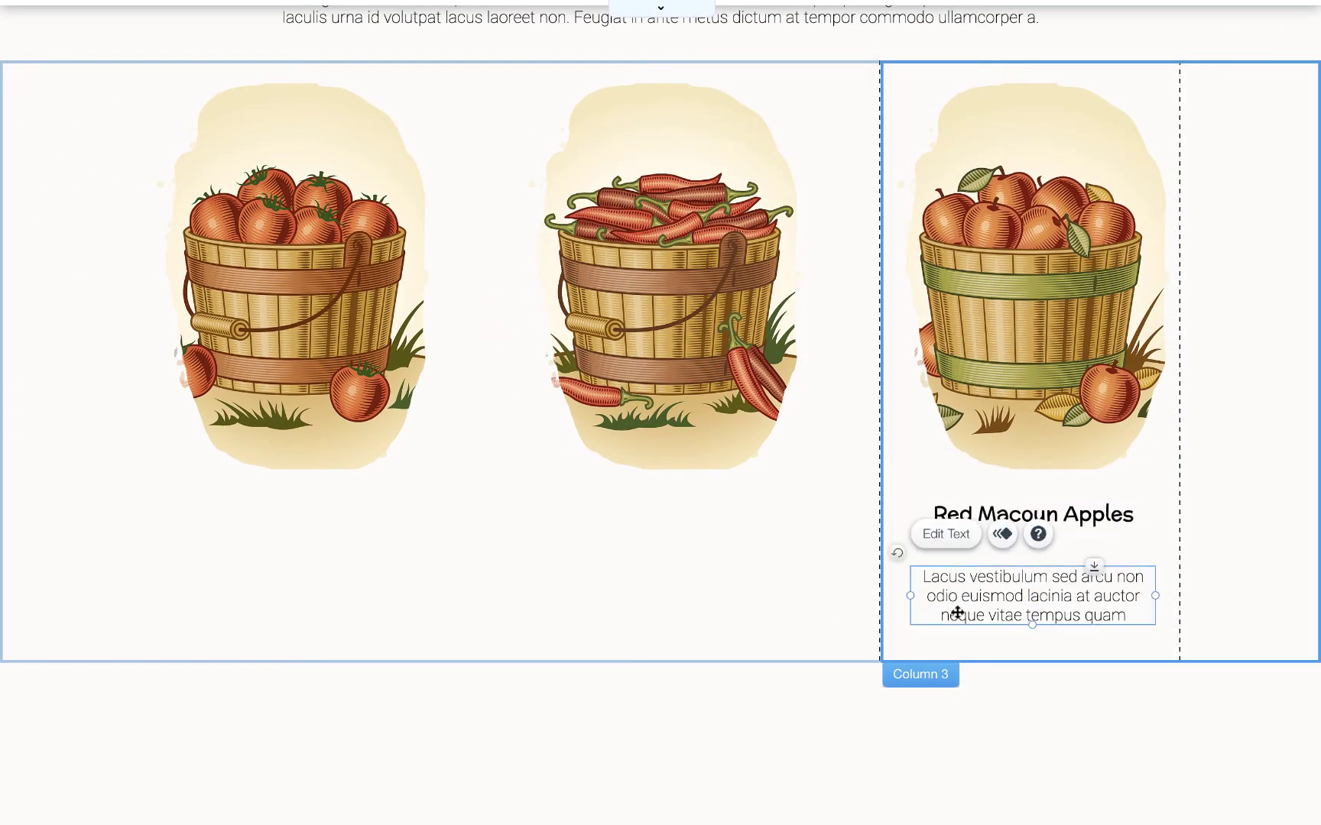
drag(957, 613, 327, 600)
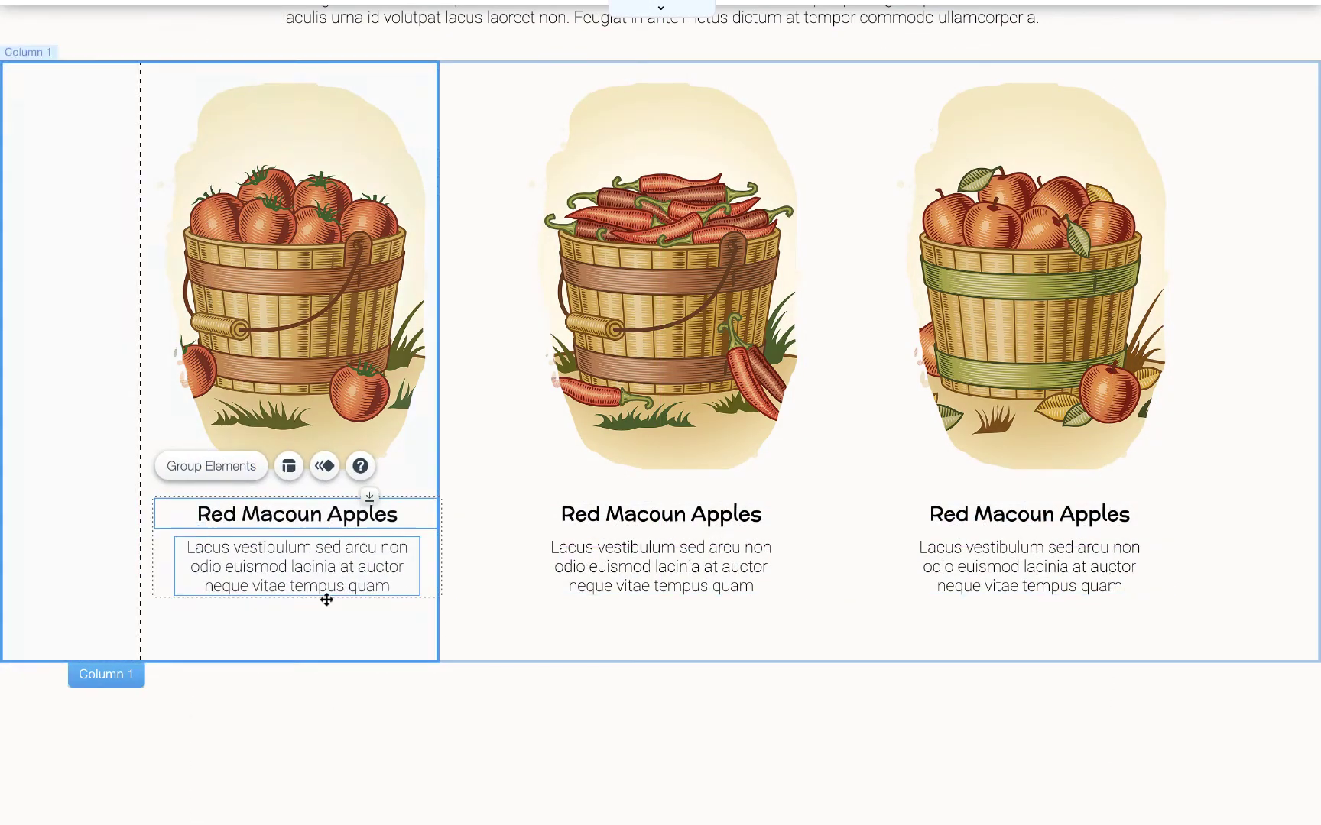
drag(319, 514, 312, 513)
drag(688, 726, 309, 570)
click(437, 708)
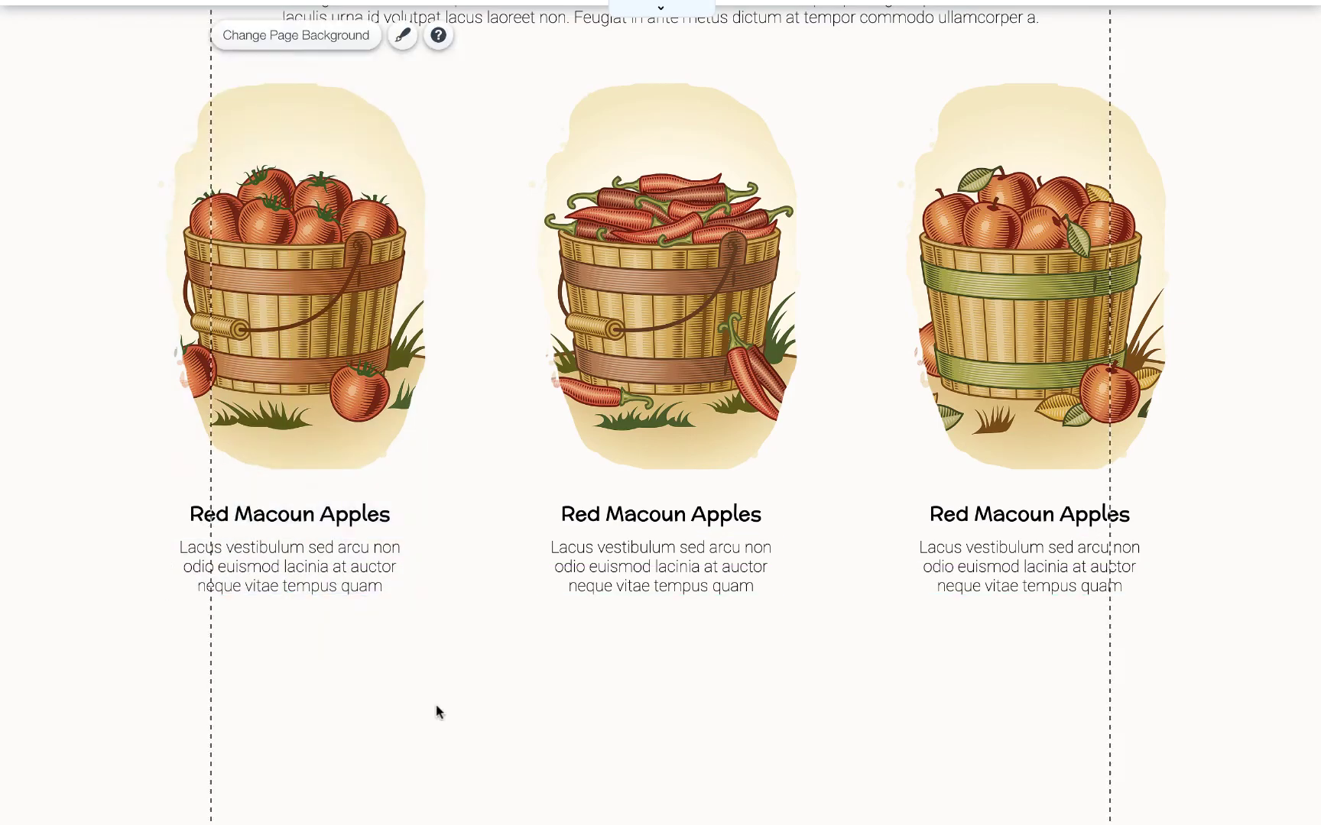
Change the tomato basket's heading to "Early Girl Tomatoes" and the chili basket's heading to "Seco del Norte Chilis".
double_click(289, 513)
text(Early Girl Tomatoes)
double_click(661, 514)
text(S)
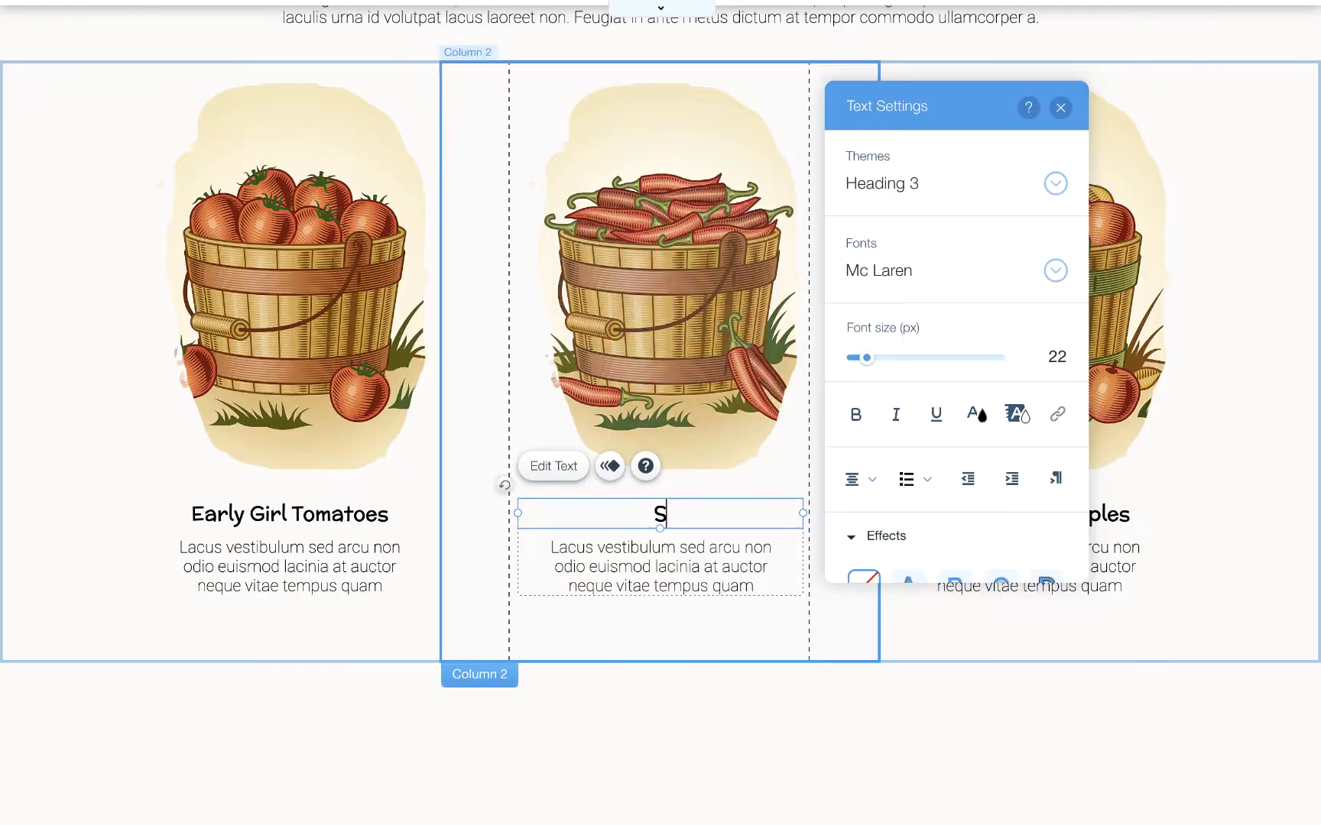
text(eco del Norte Chilis)
click(716, 759)
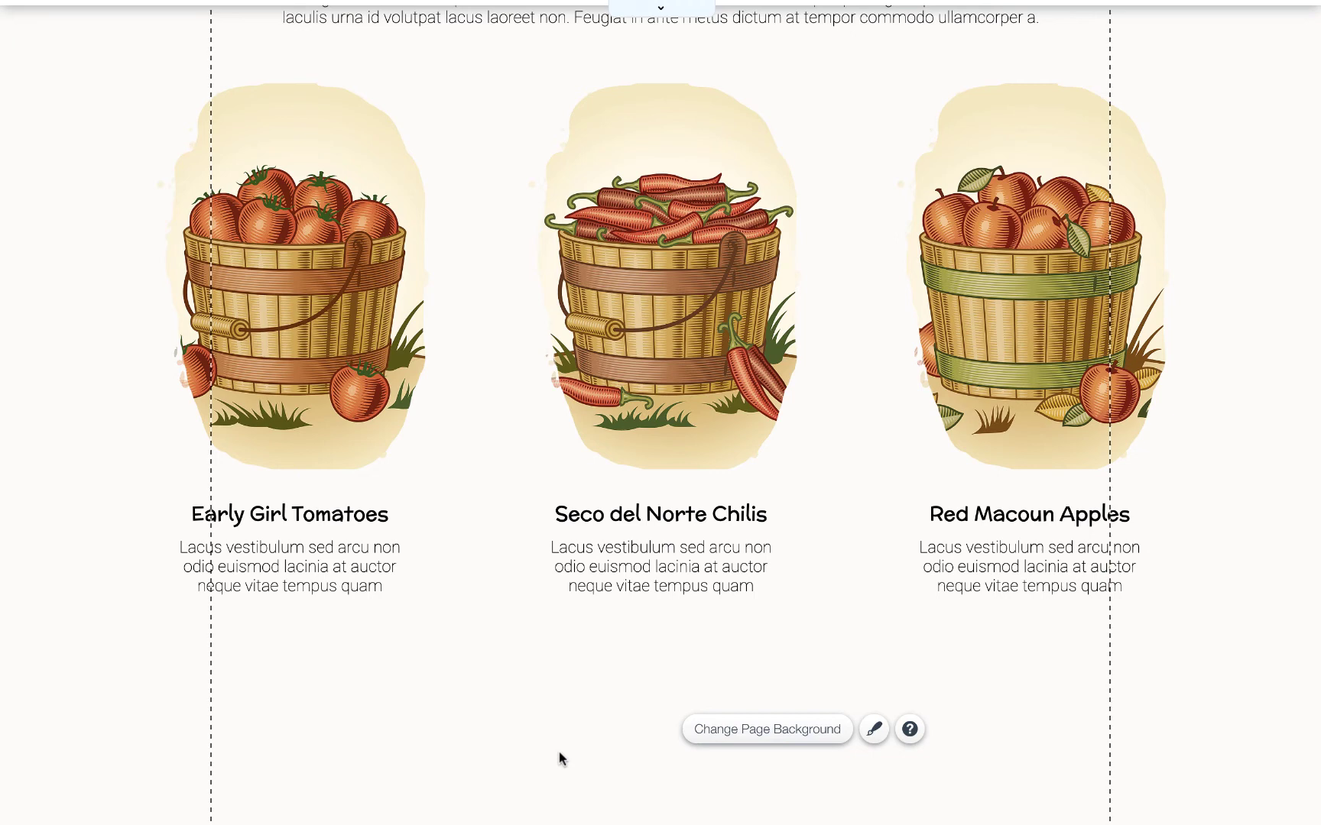
Pull the "Fresh fruits & veggies" strip and the content below it up toward the divider, and shift the basket strip slightly down.
scroll(469, 721, up, 2)
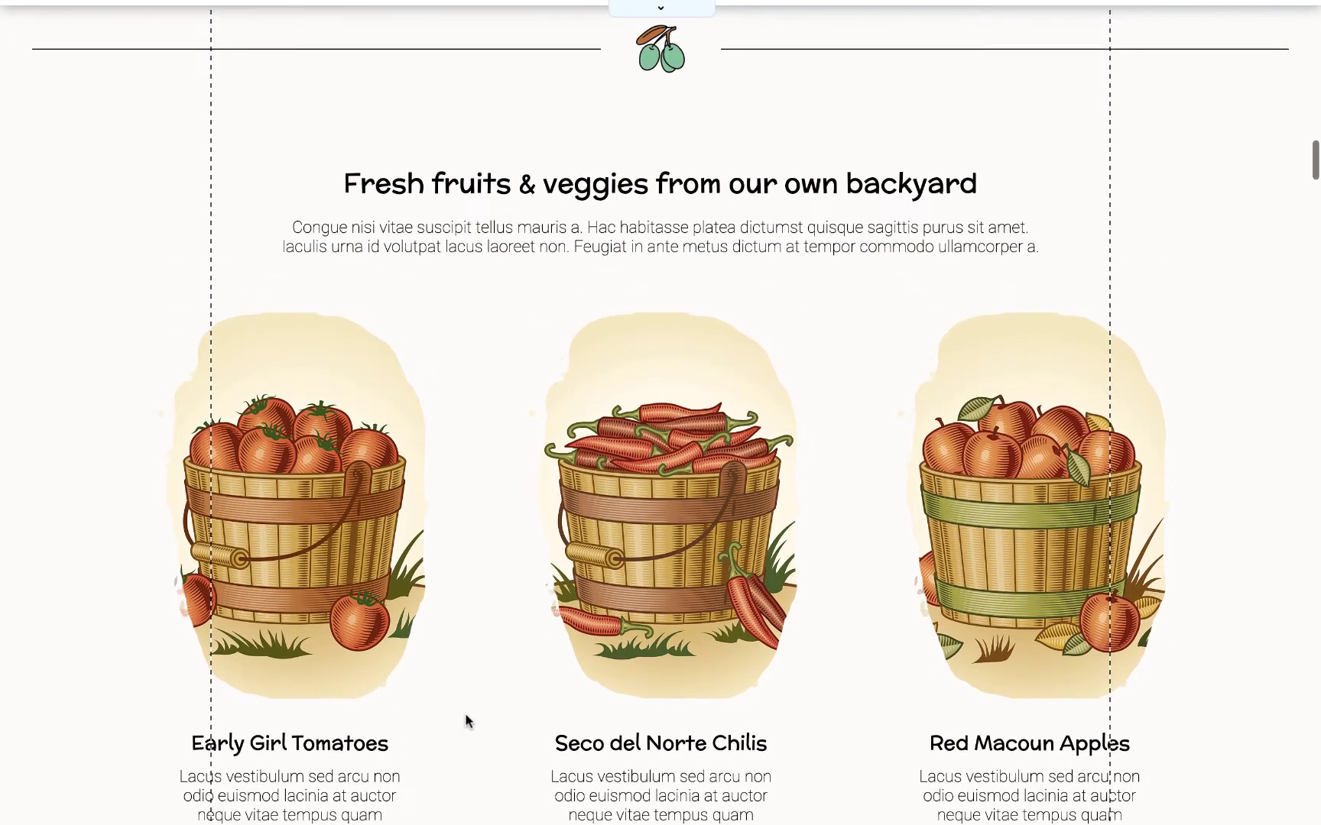
scroll(468, 720, down, 1)
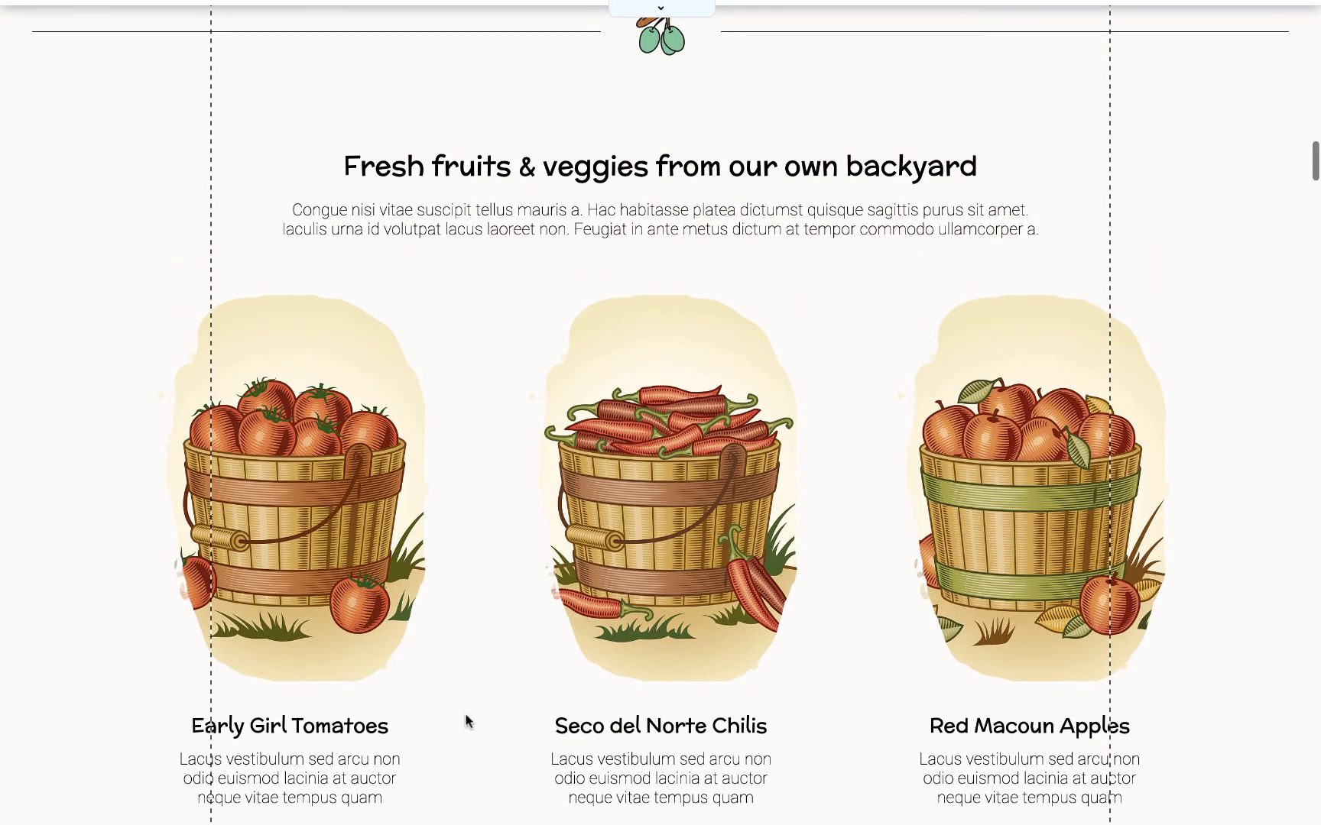
click(167, 202)
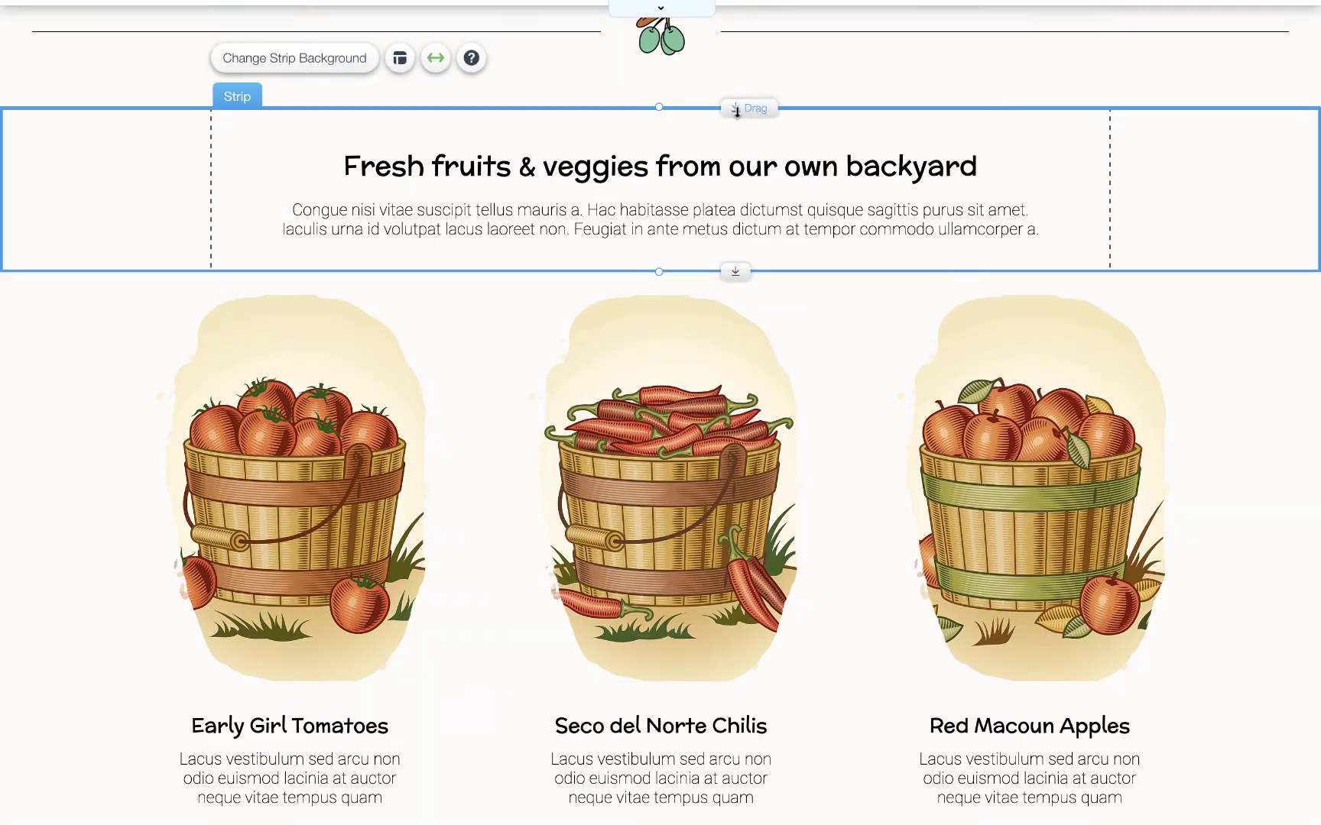
drag(736, 111, 745, 59)
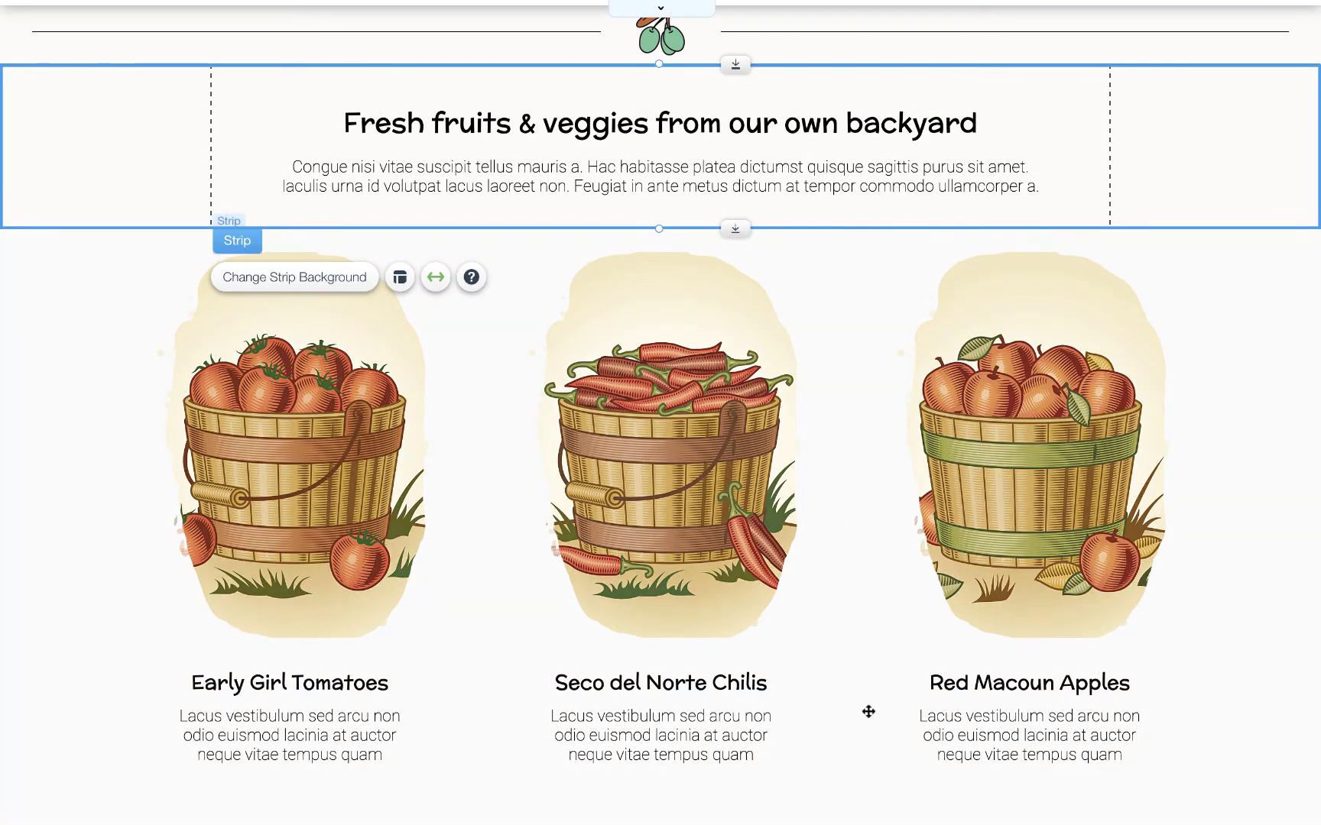
click(886, 804)
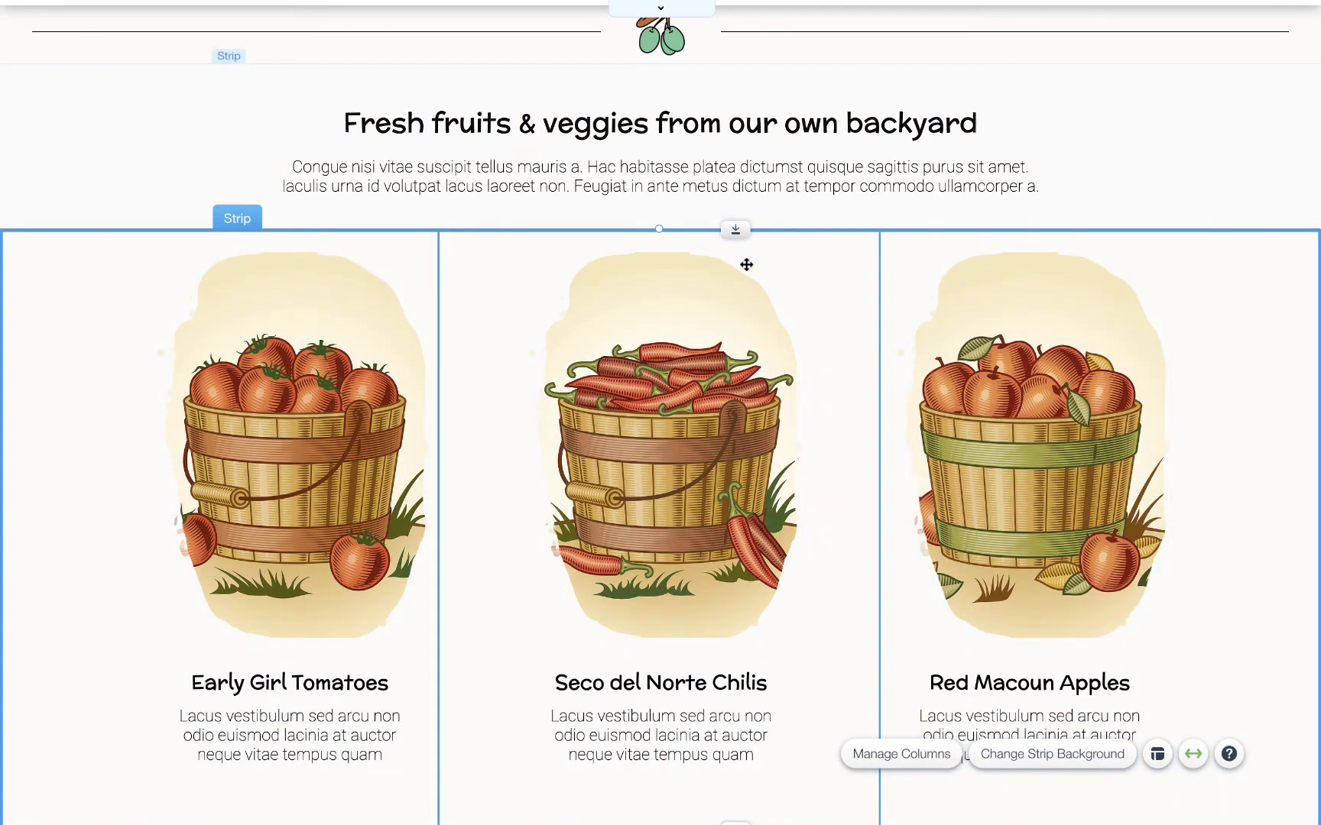
drag(737, 233, 737, 237)
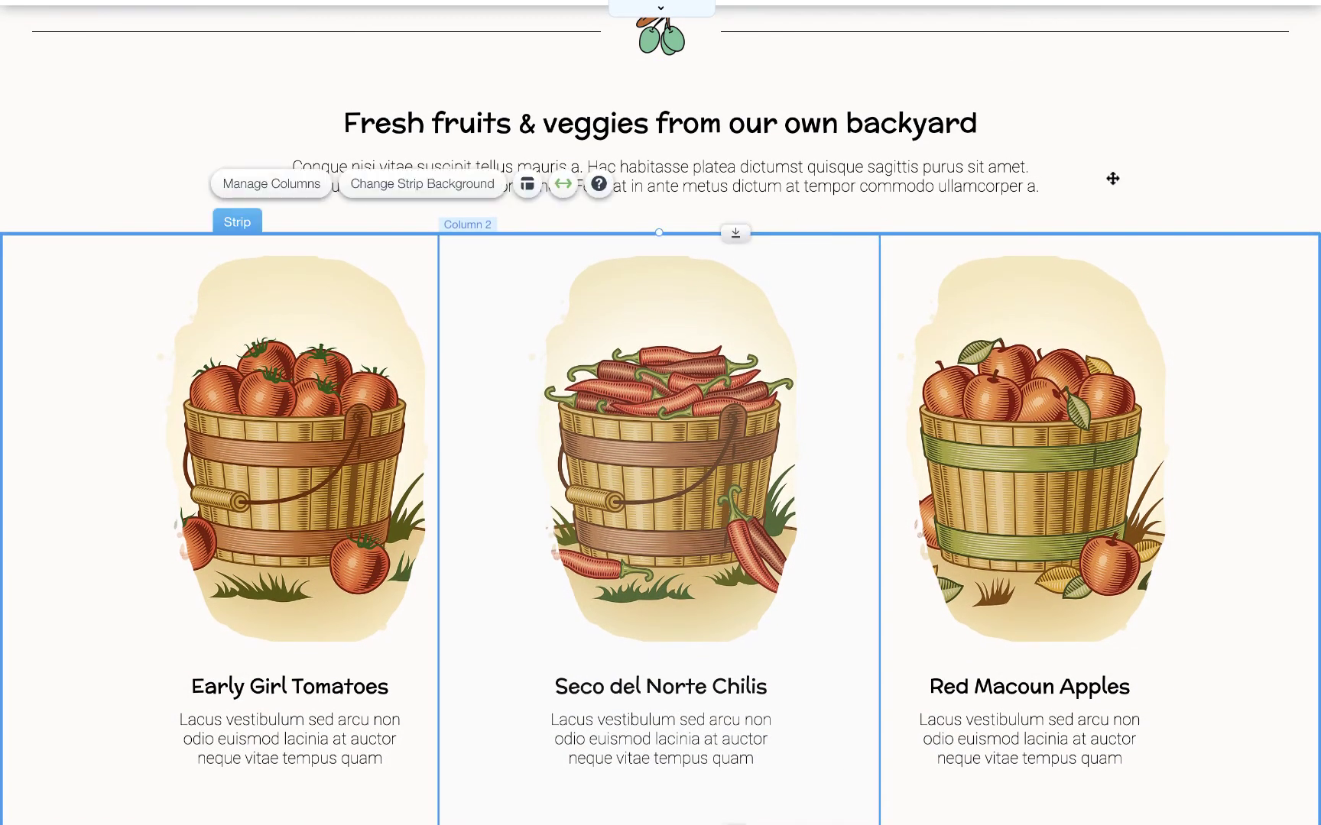
click(1178, 171)
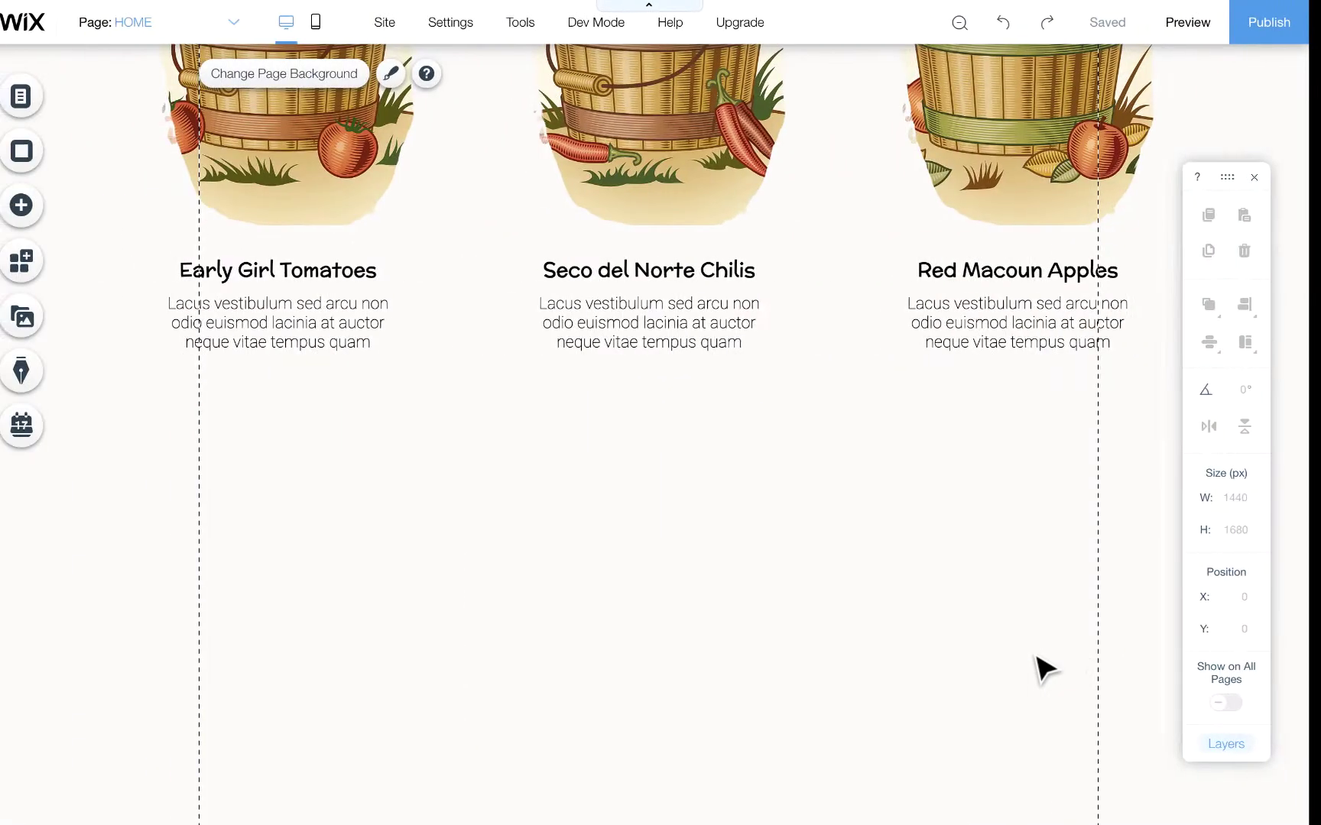
Replace the olive icon in the divider above "Fresh fruits & veggies" with the chili pepper icon from the site files.
scroll(1032, 656, up, 10)
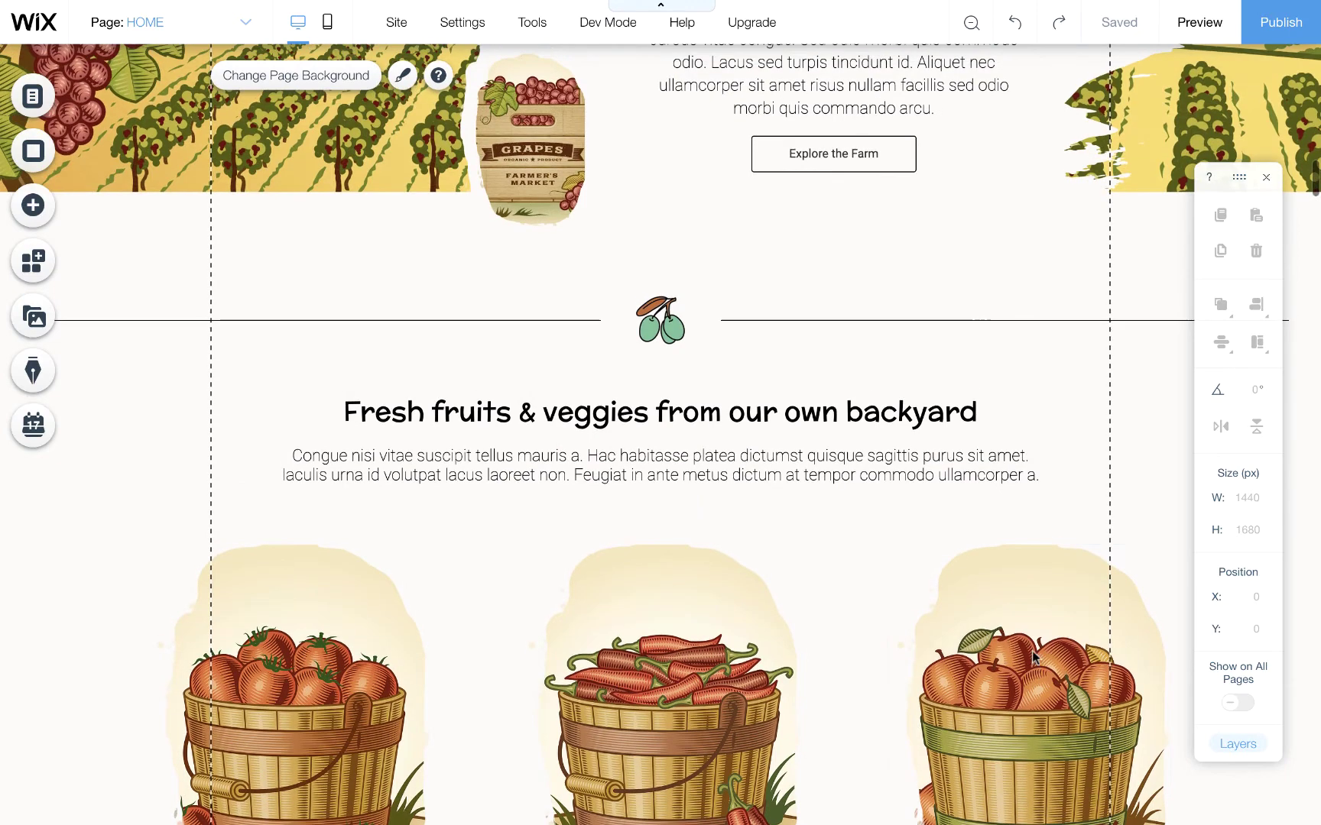
click(669, 336)
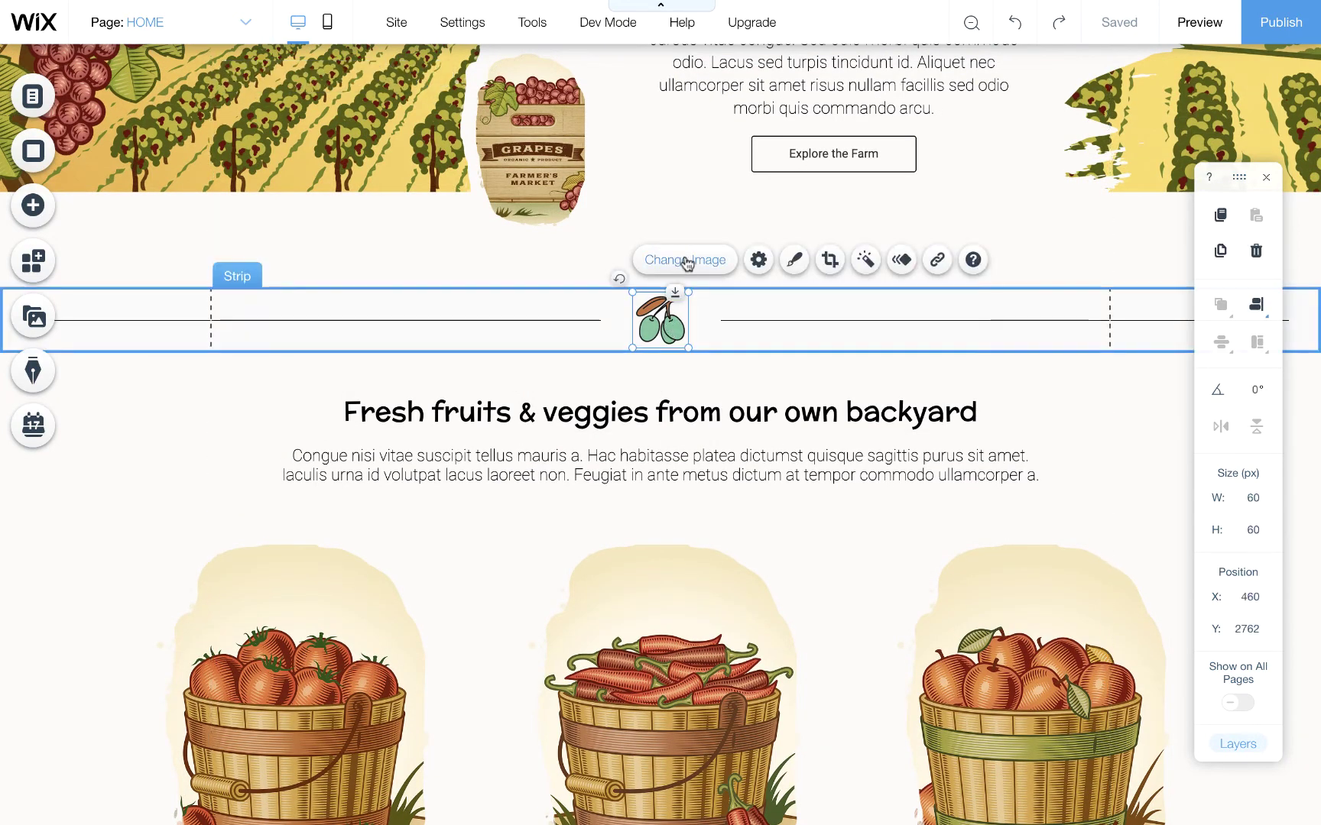
click(685, 260)
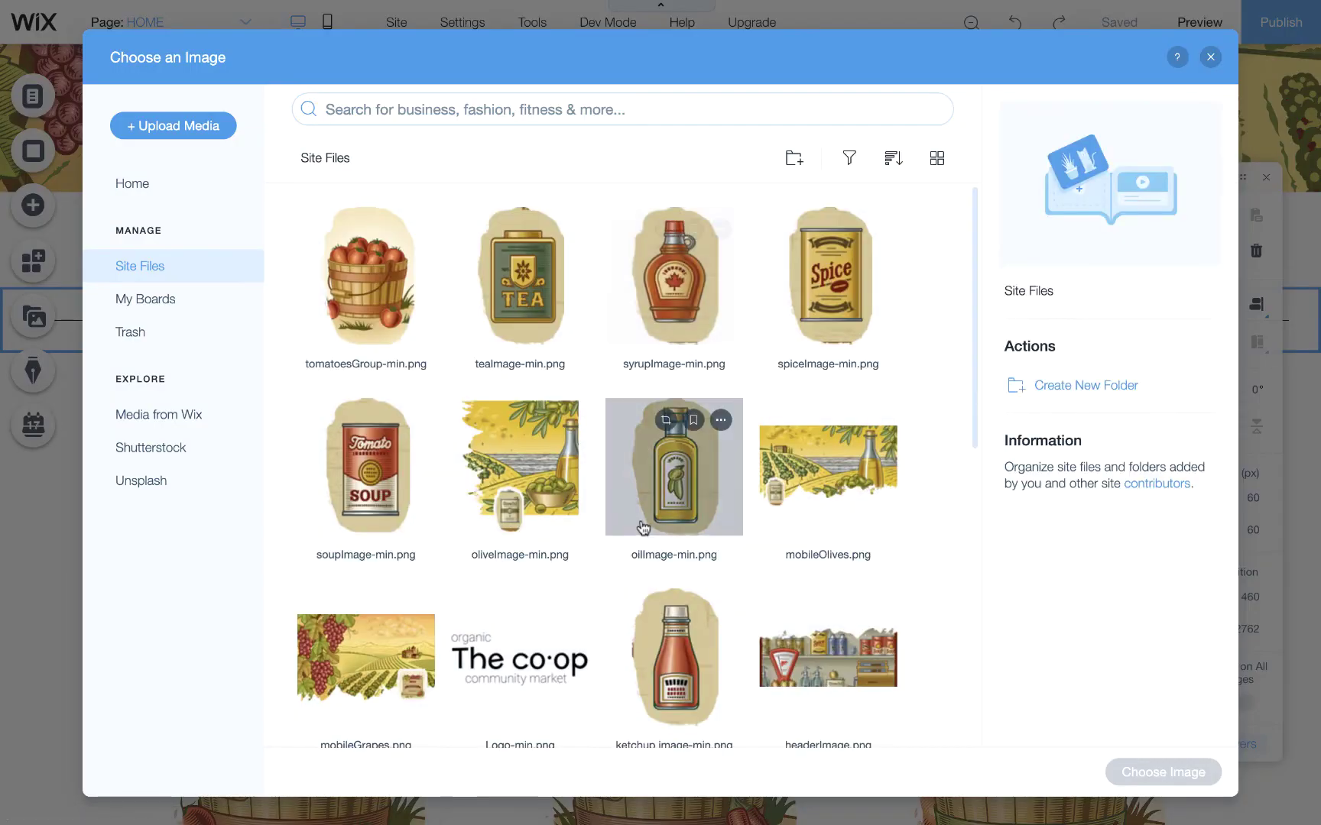
scroll(658, 489, down, 5)
scroll(643, 527, down, 1)
click(829, 489)
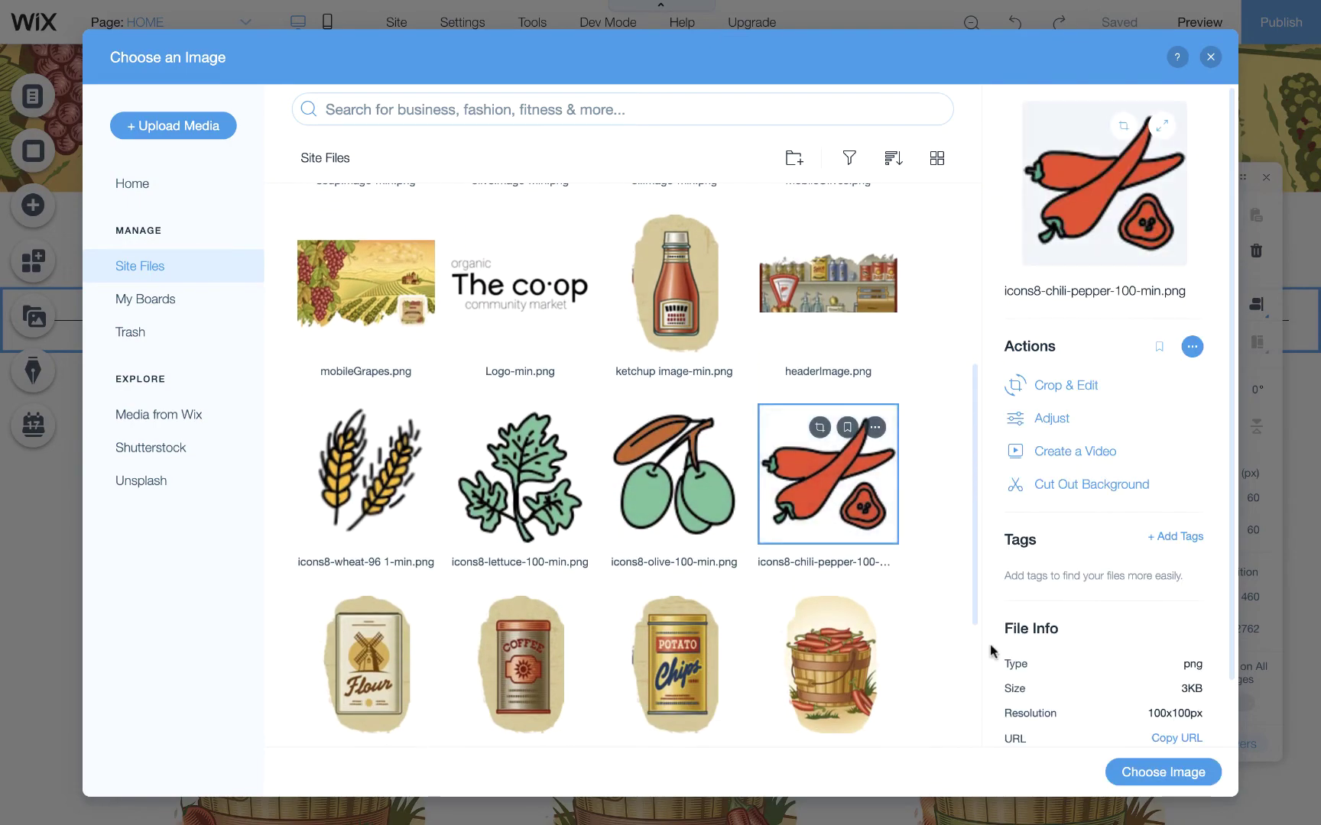
click(1154, 772)
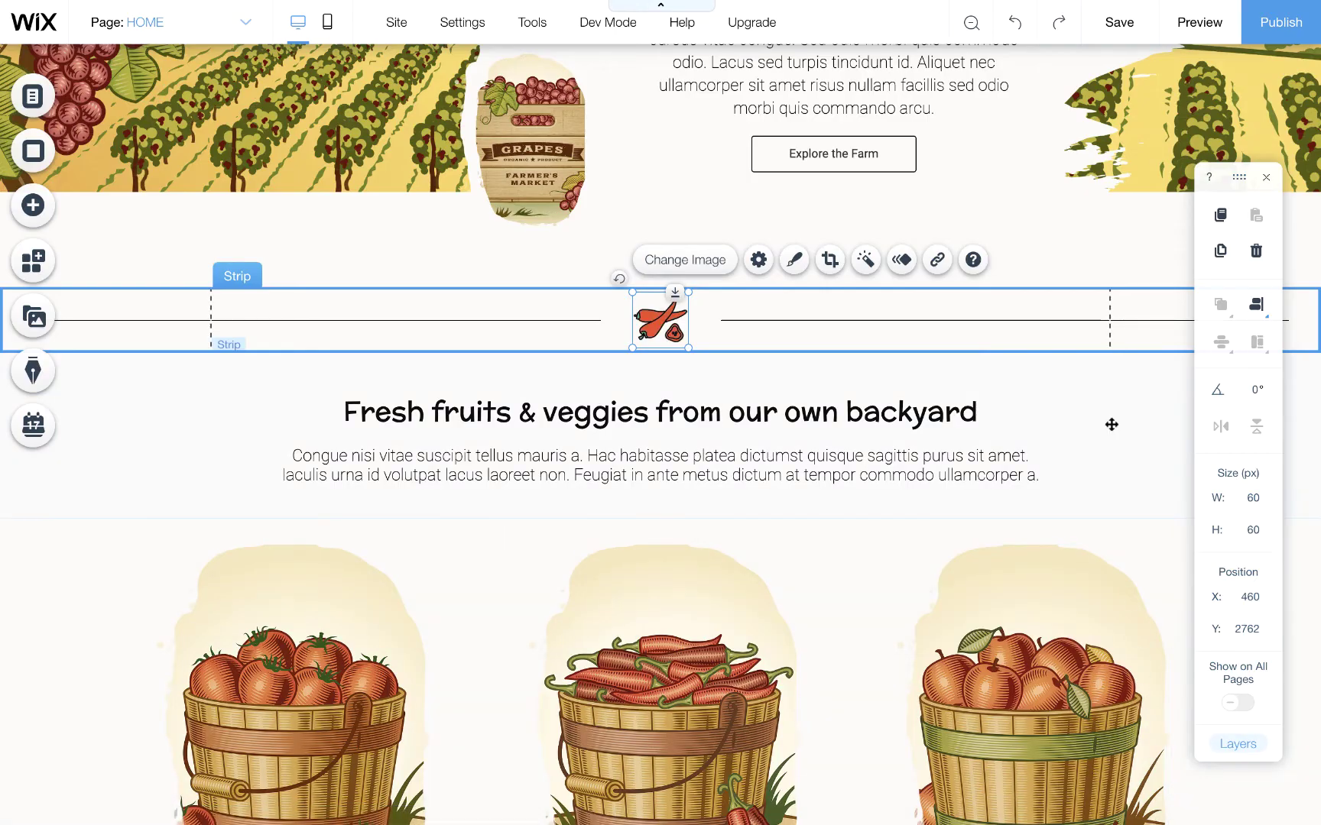
click(1085, 396)
Duplicate the chili divider strip and place the copy below the basket descriptions, at about Y 3680.
click(1029, 341)
scroll(1053, 417, up, 1)
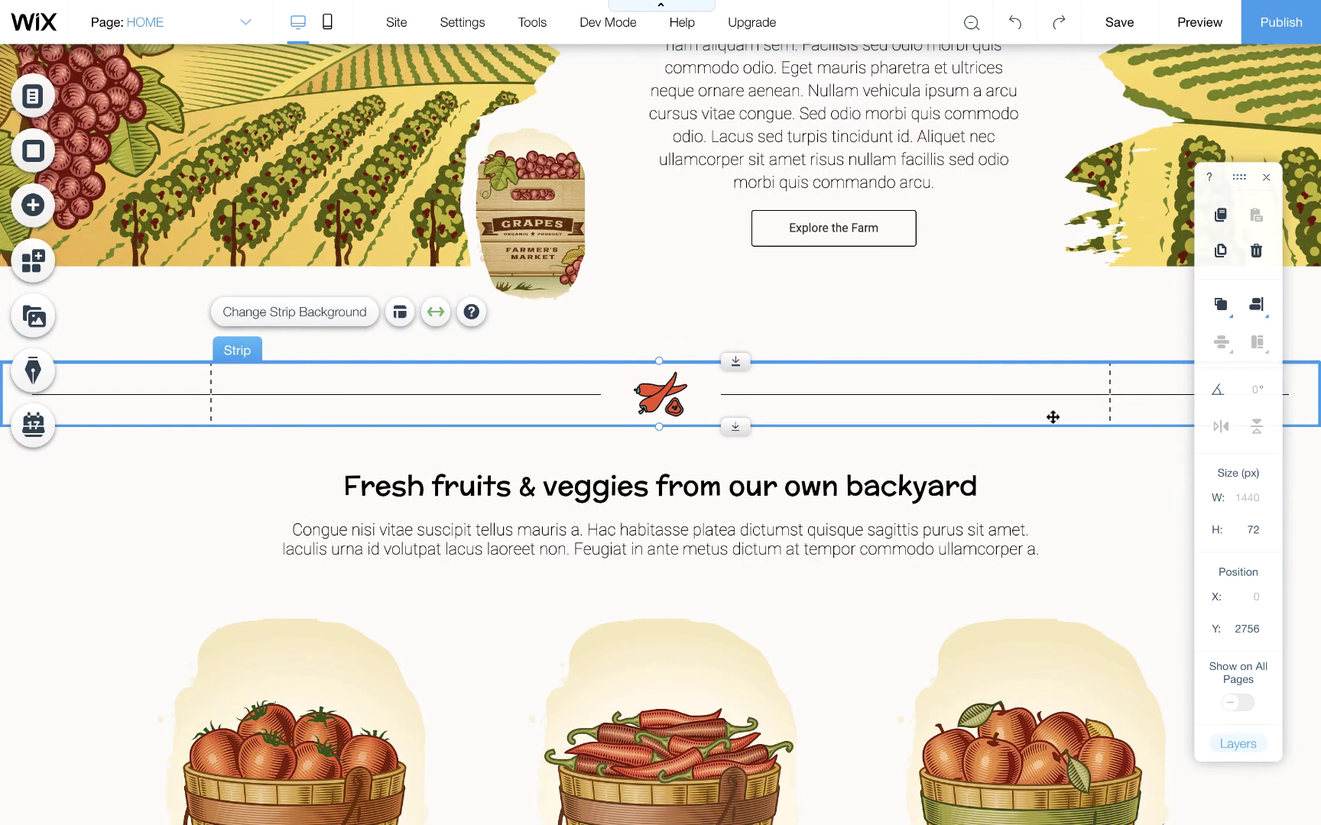
drag(1052, 417, 1066, 433)
click(1238, 628)
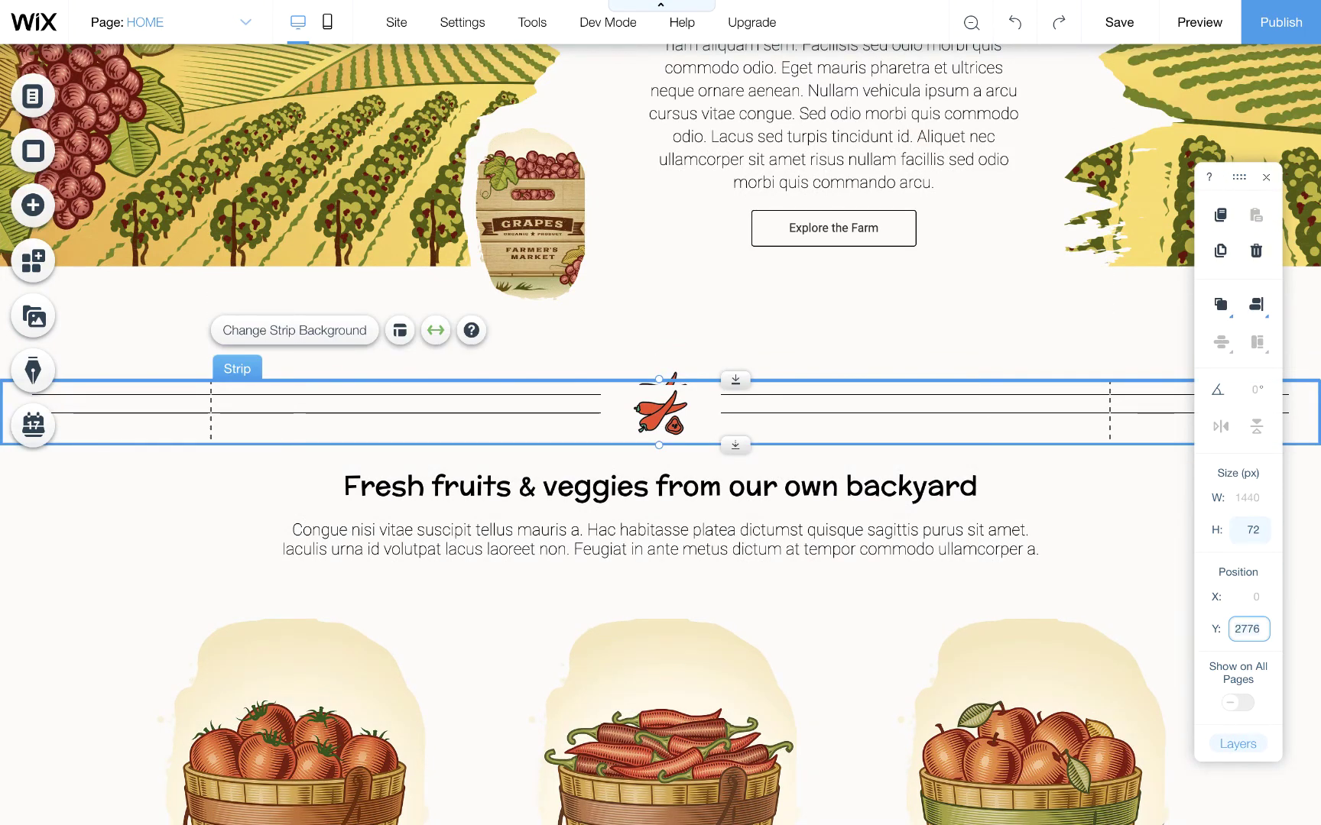
key(Return)
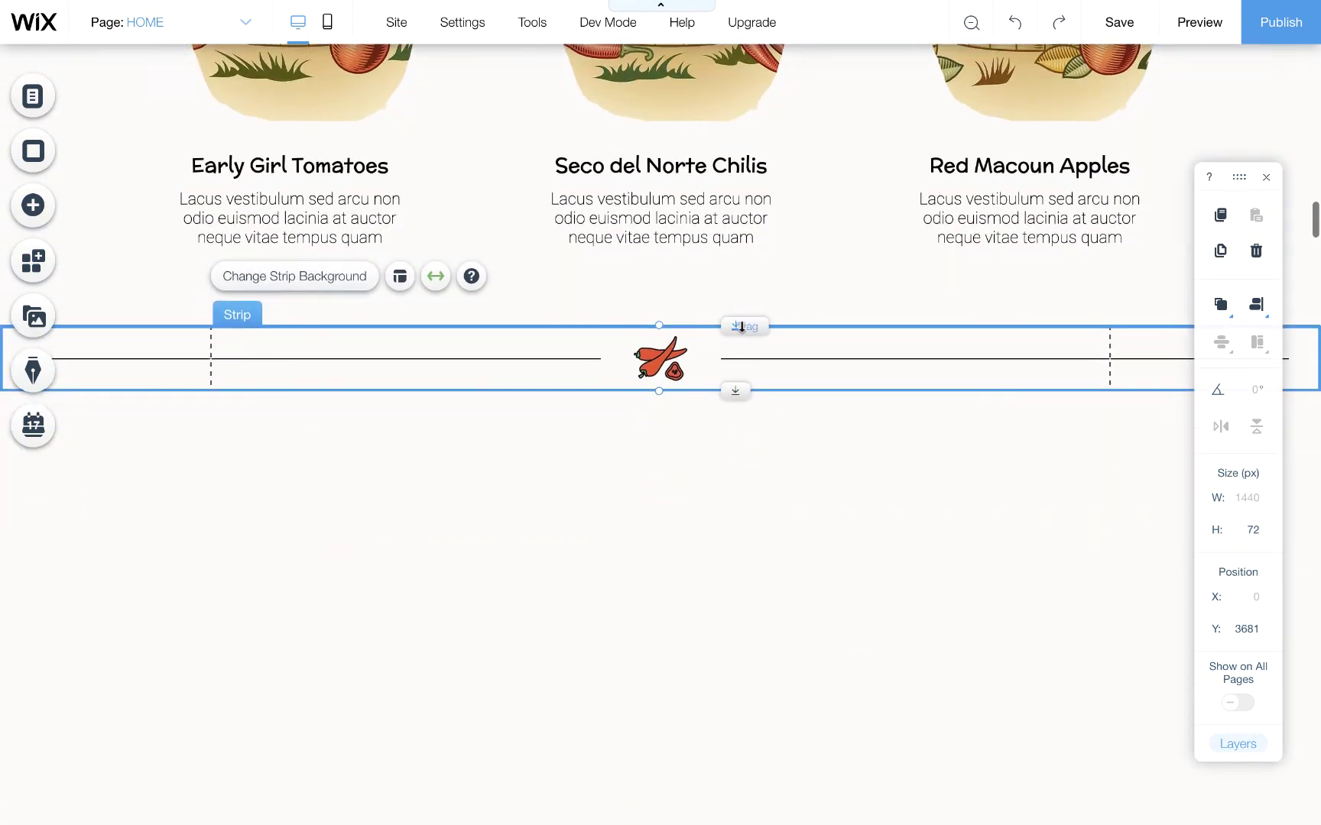
Replace the chili icon in the copied divider with icons8-lettuce-100-min.png from the site files.
click(671, 353)
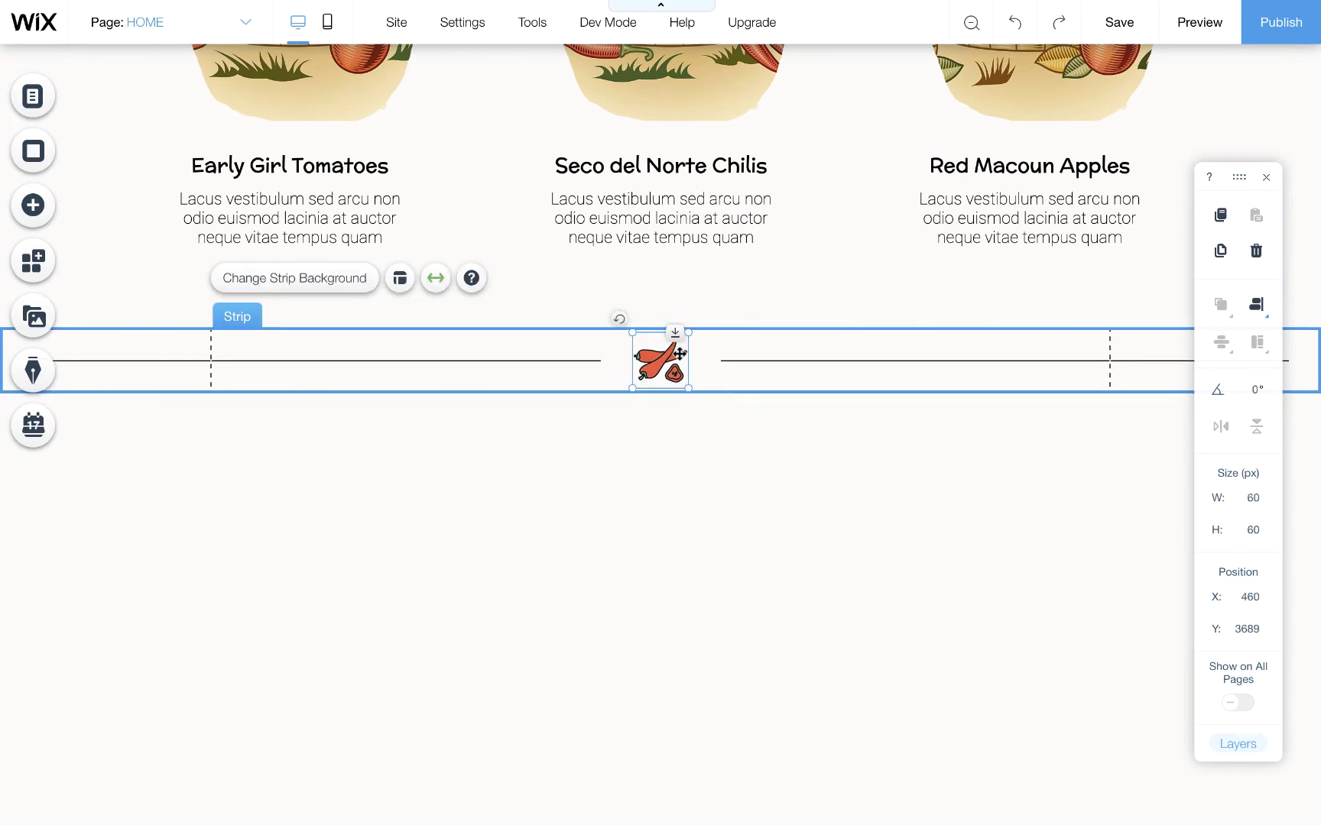
click(676, 302)
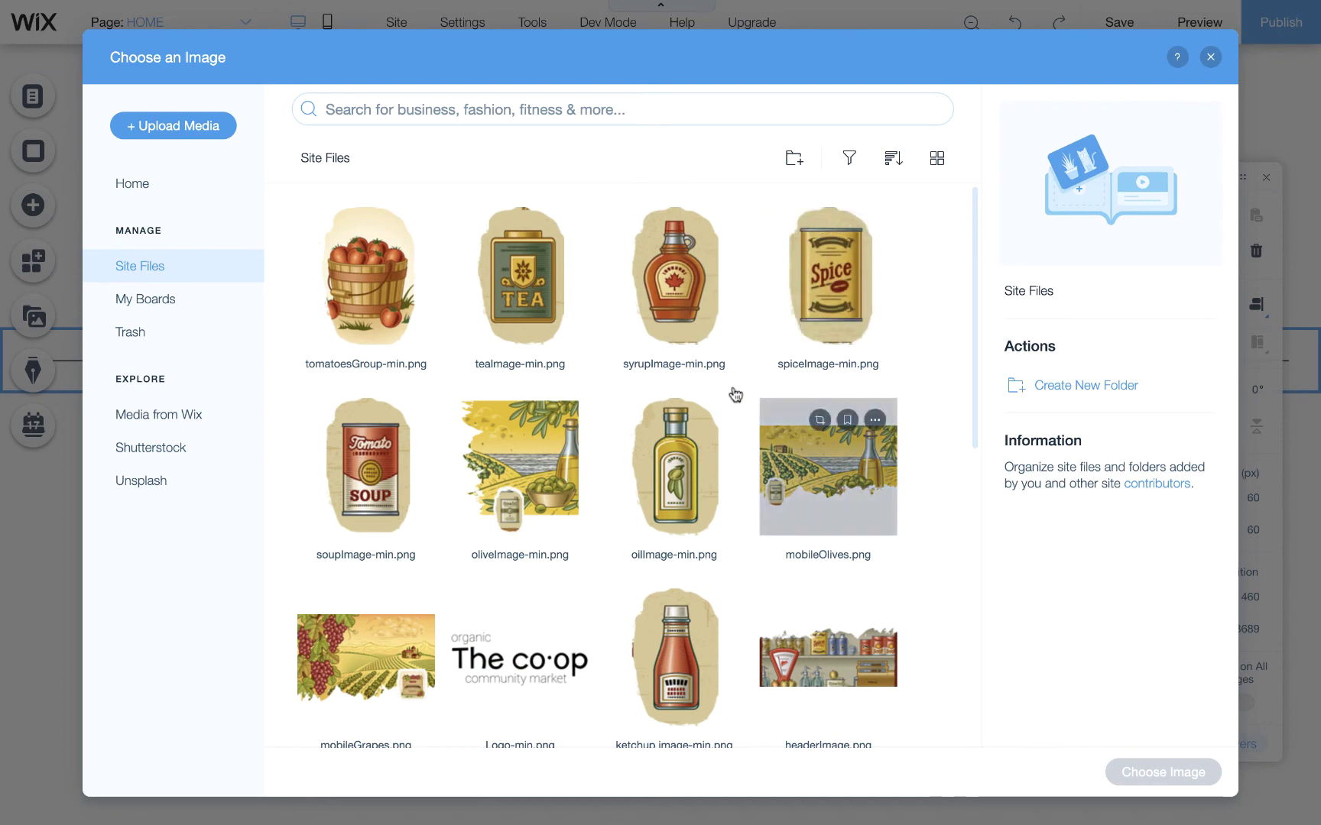
scroll(656, 467, down, 4)
scroll(656, 473, down, 2)
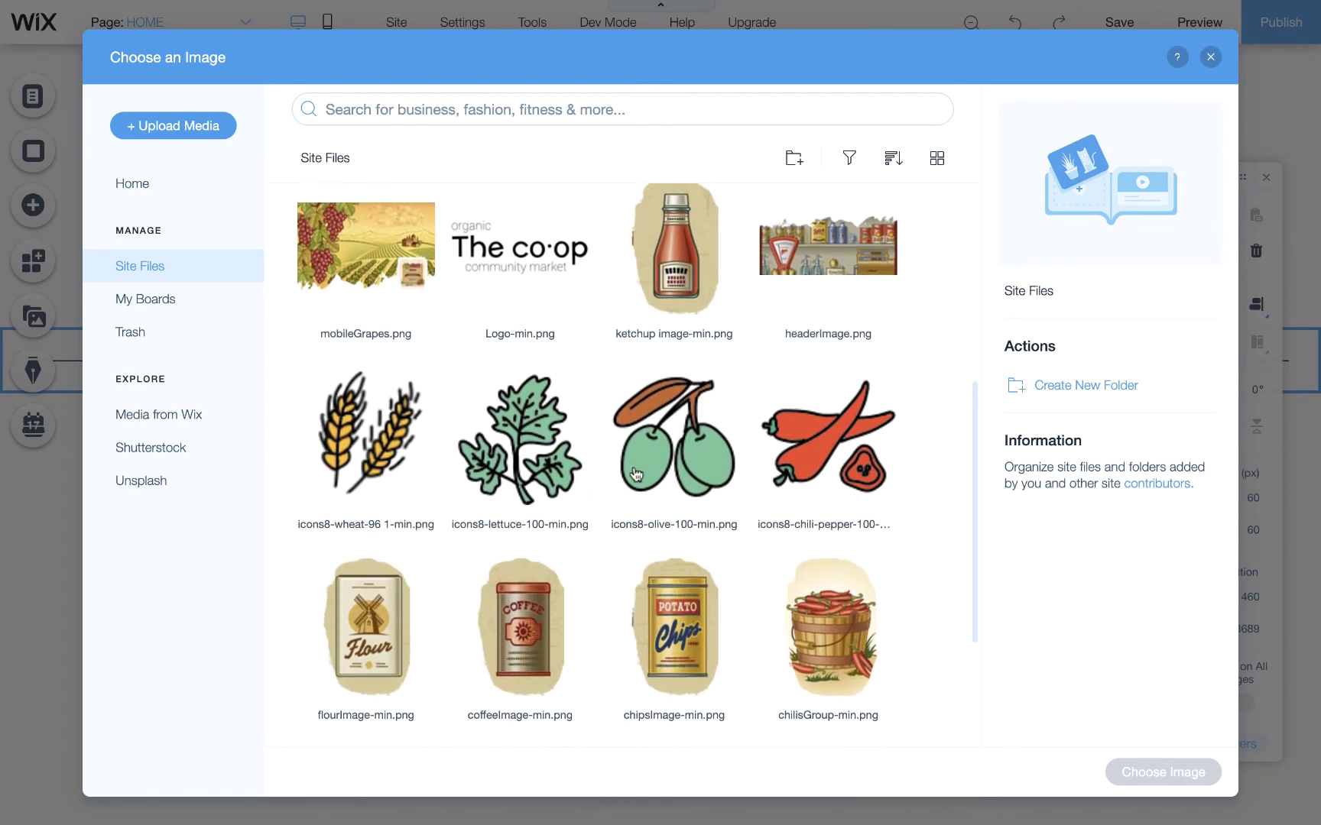
click(520, 432)
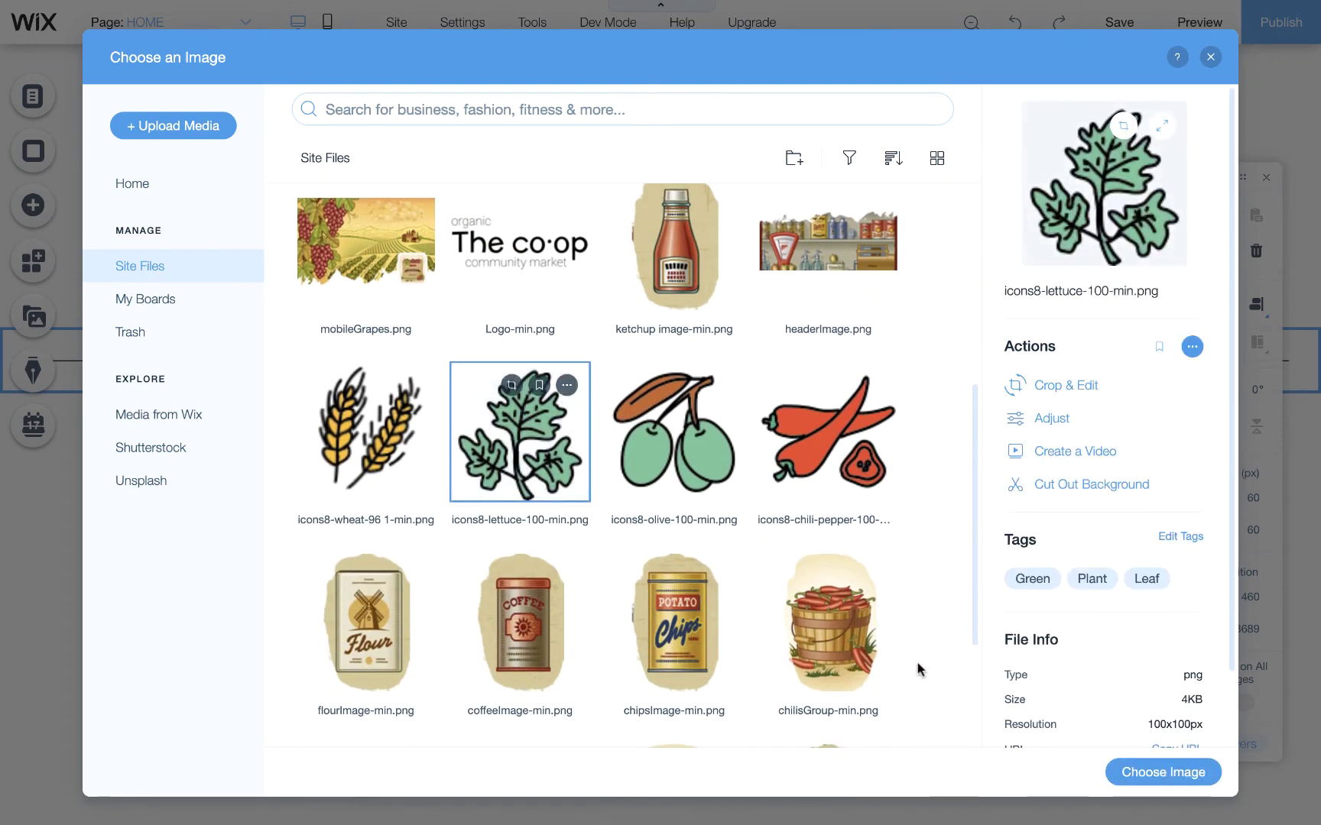
click(1155, 773)
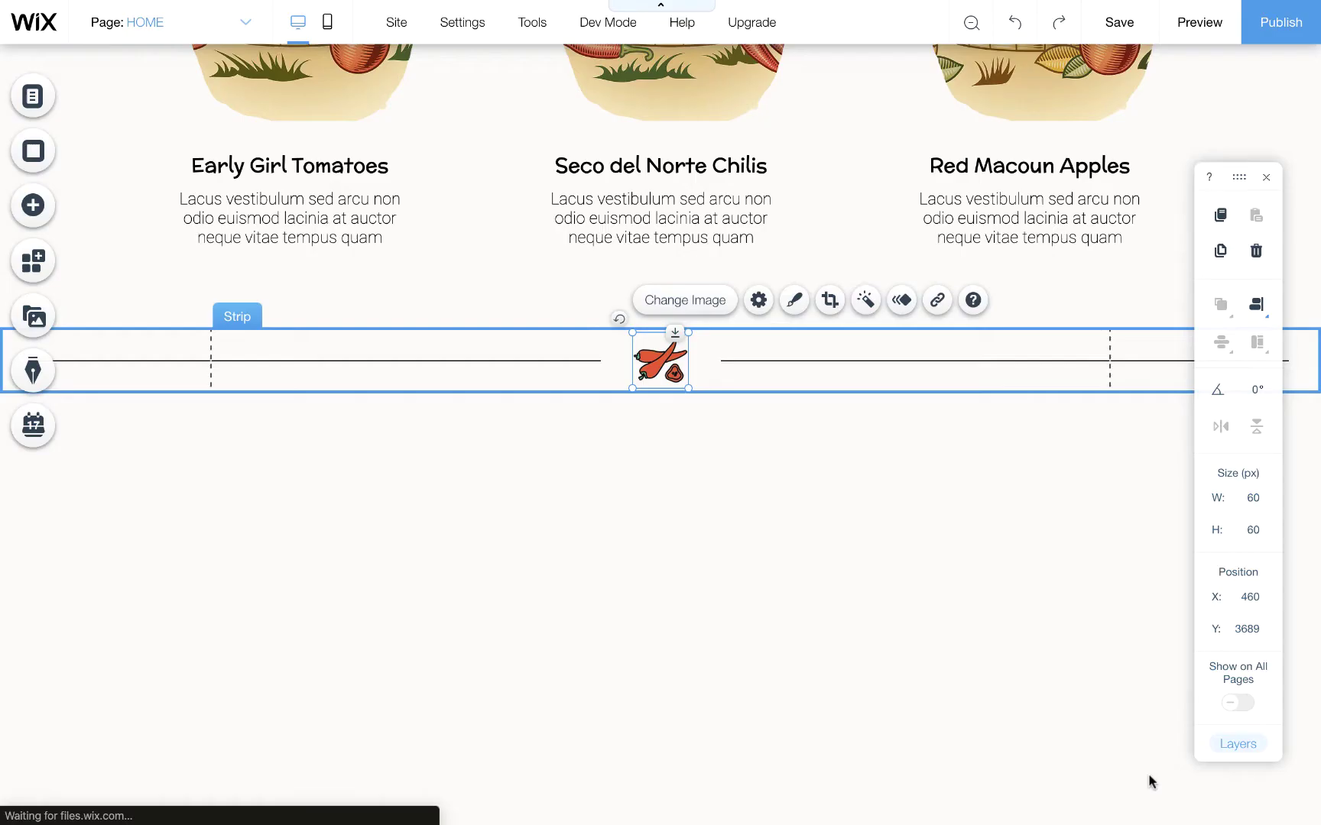
click(566, 669)
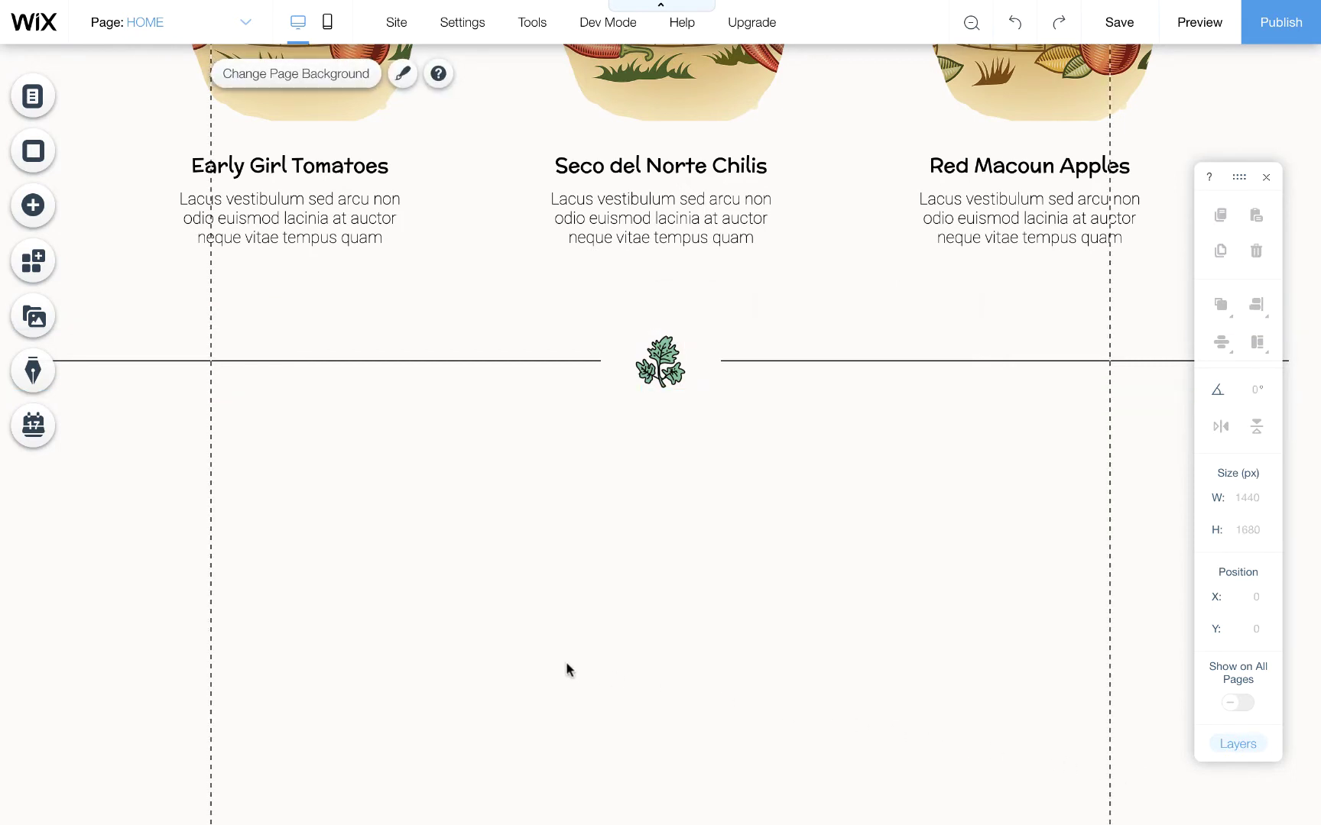
Duplicate the "Fresh fruits & veggies" heading strip and place the copy just below the lettuce divider, at Y 3777.
scroll(566, 669, up, 8)
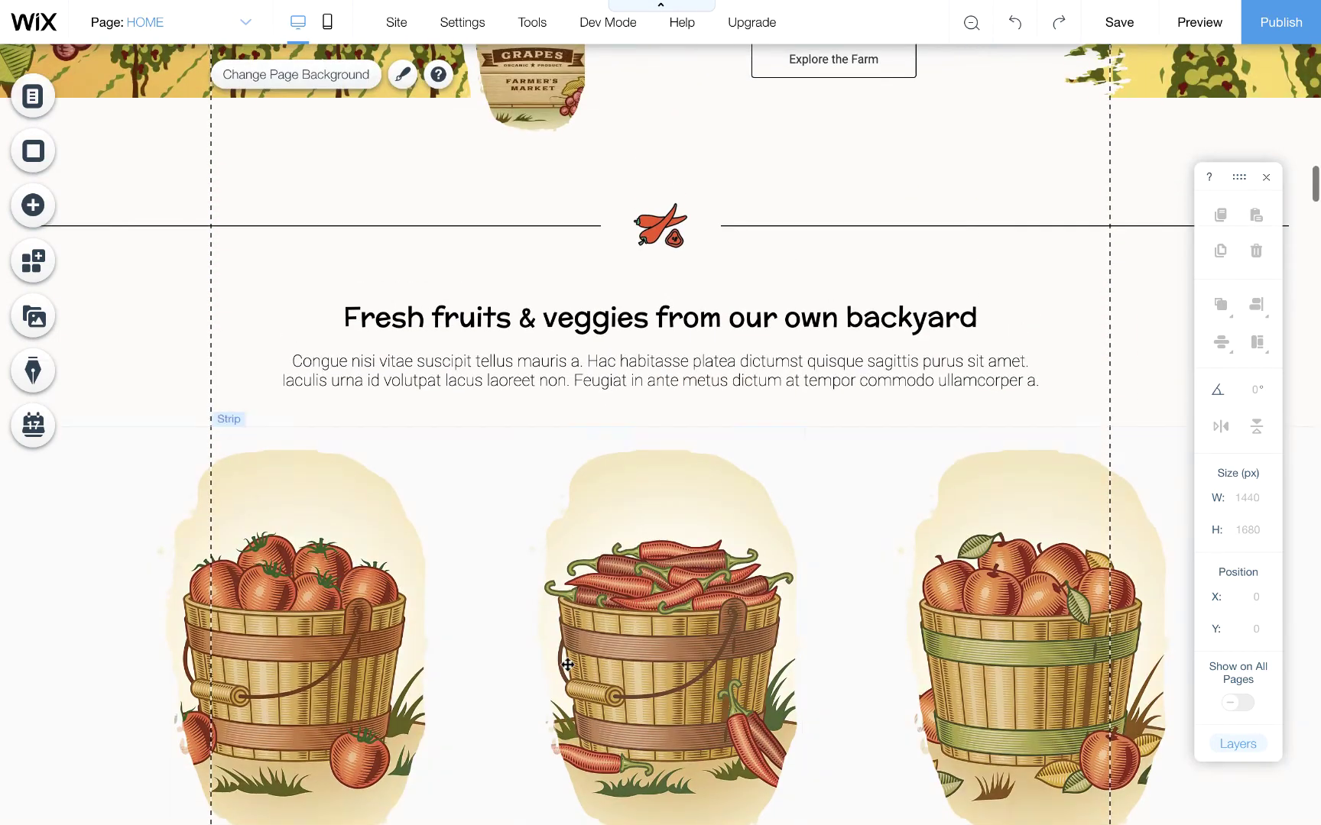
click(211, 354)
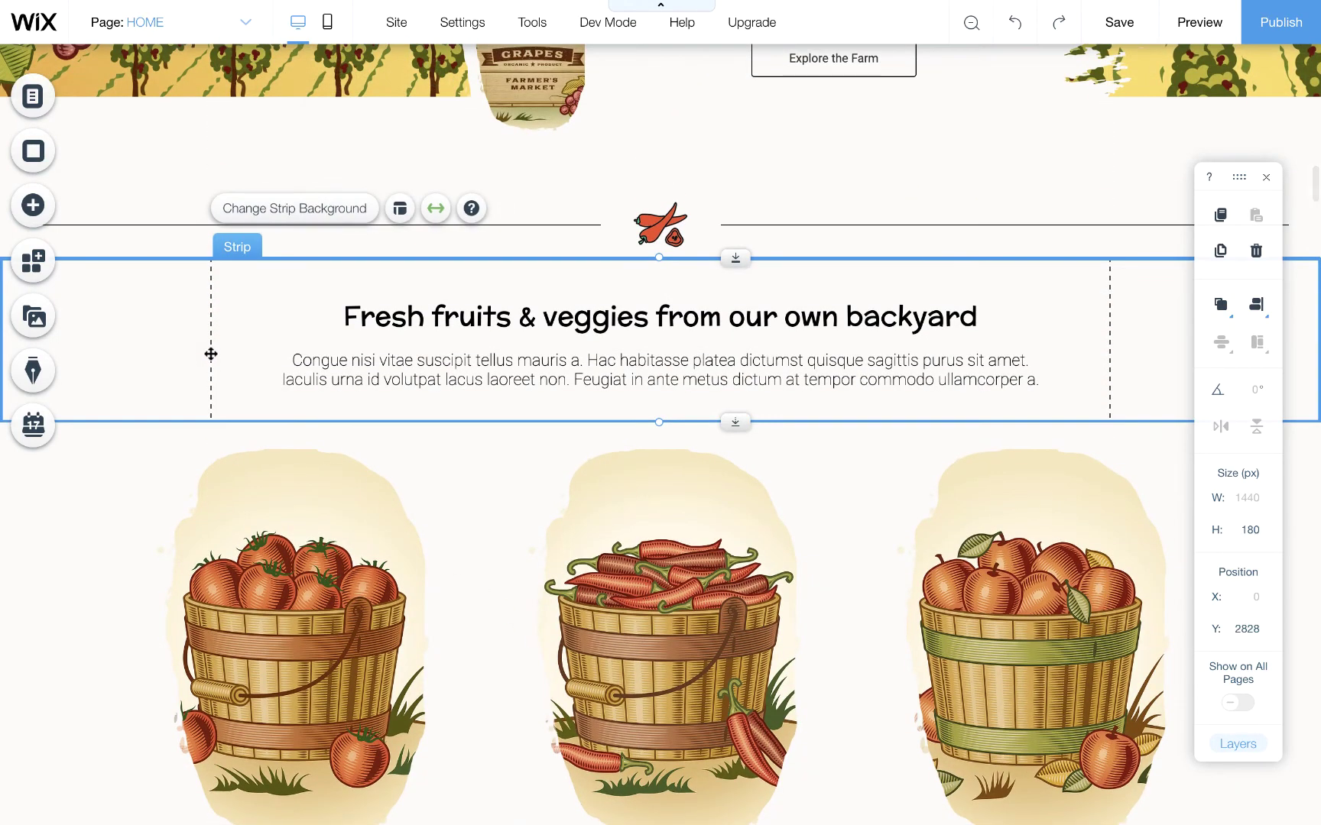
key(ctrl+d)
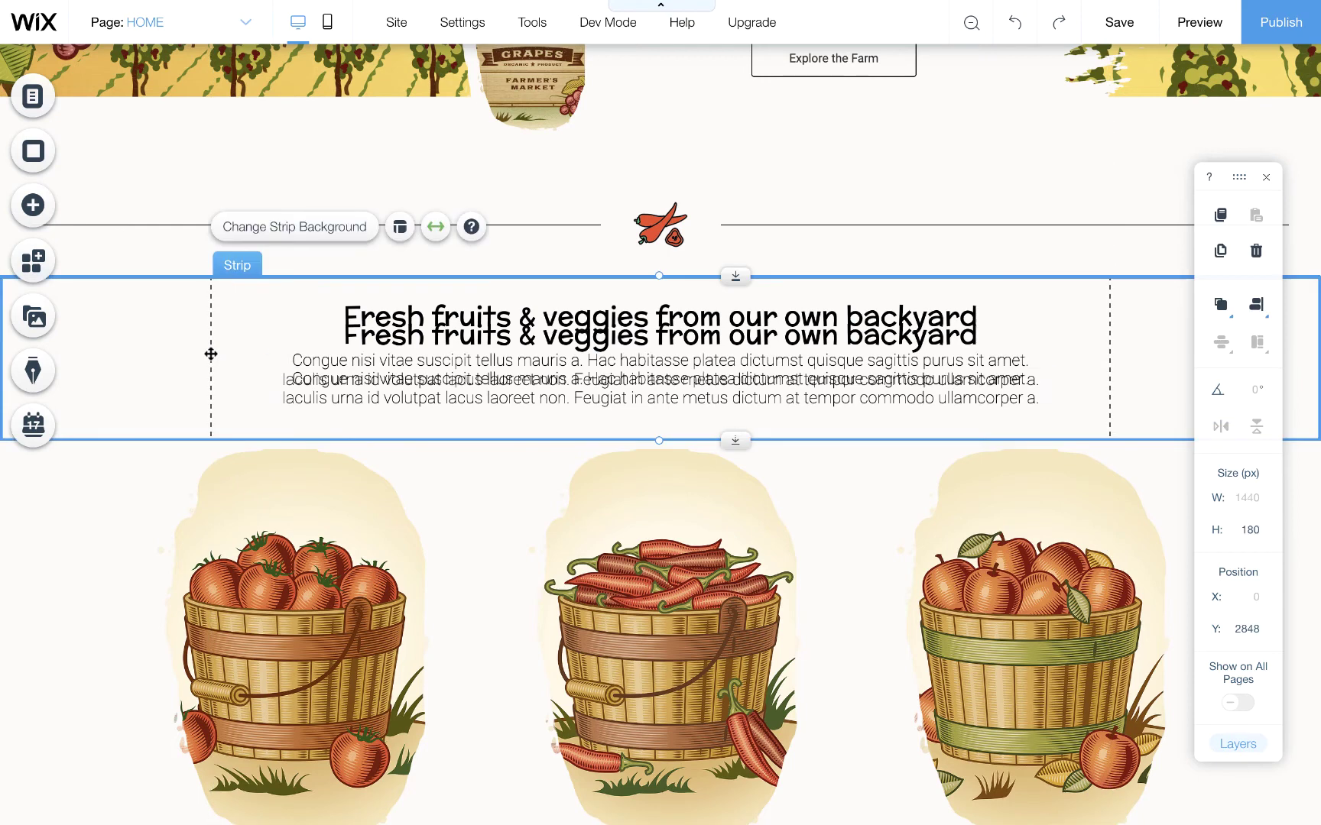
click(1261, 634)
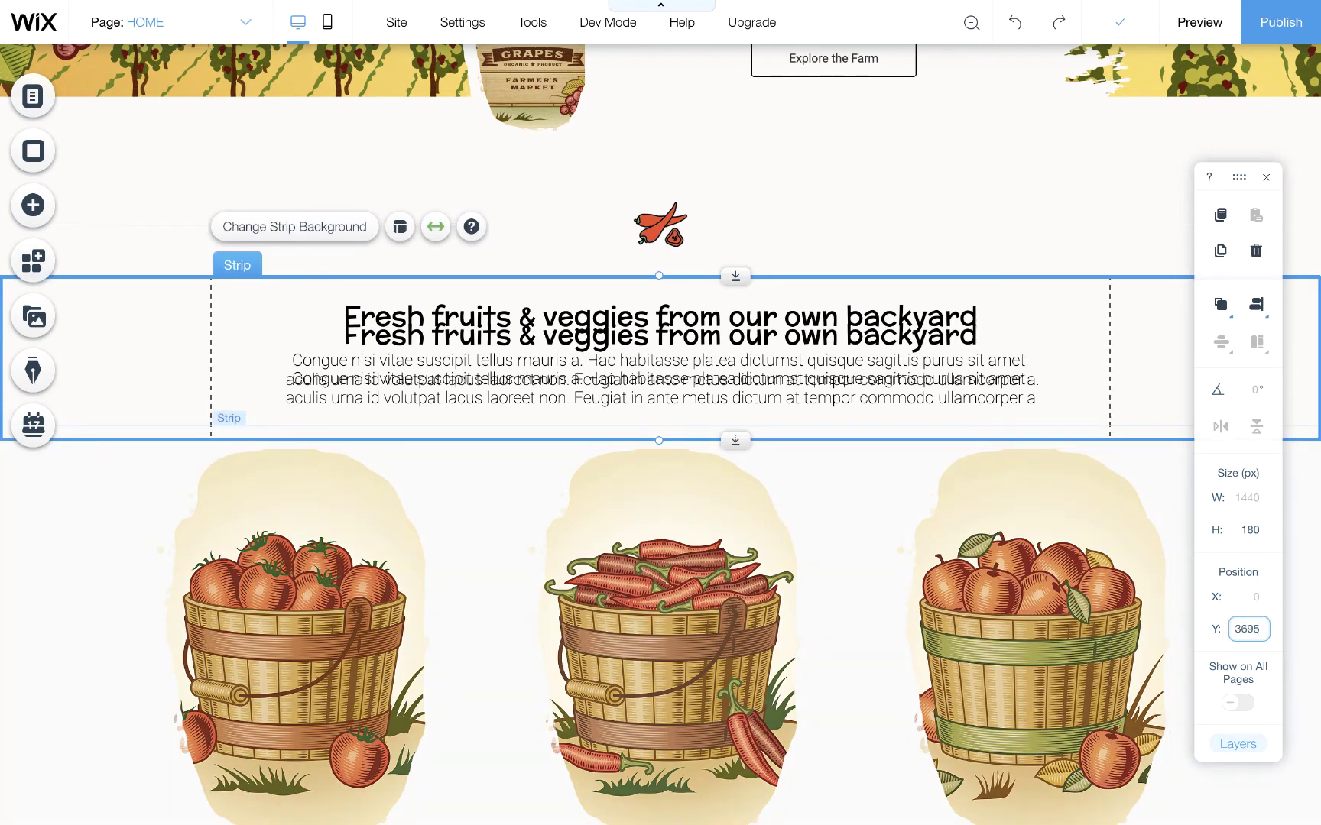
key(Return)
scroll(785, 701, down, 5)
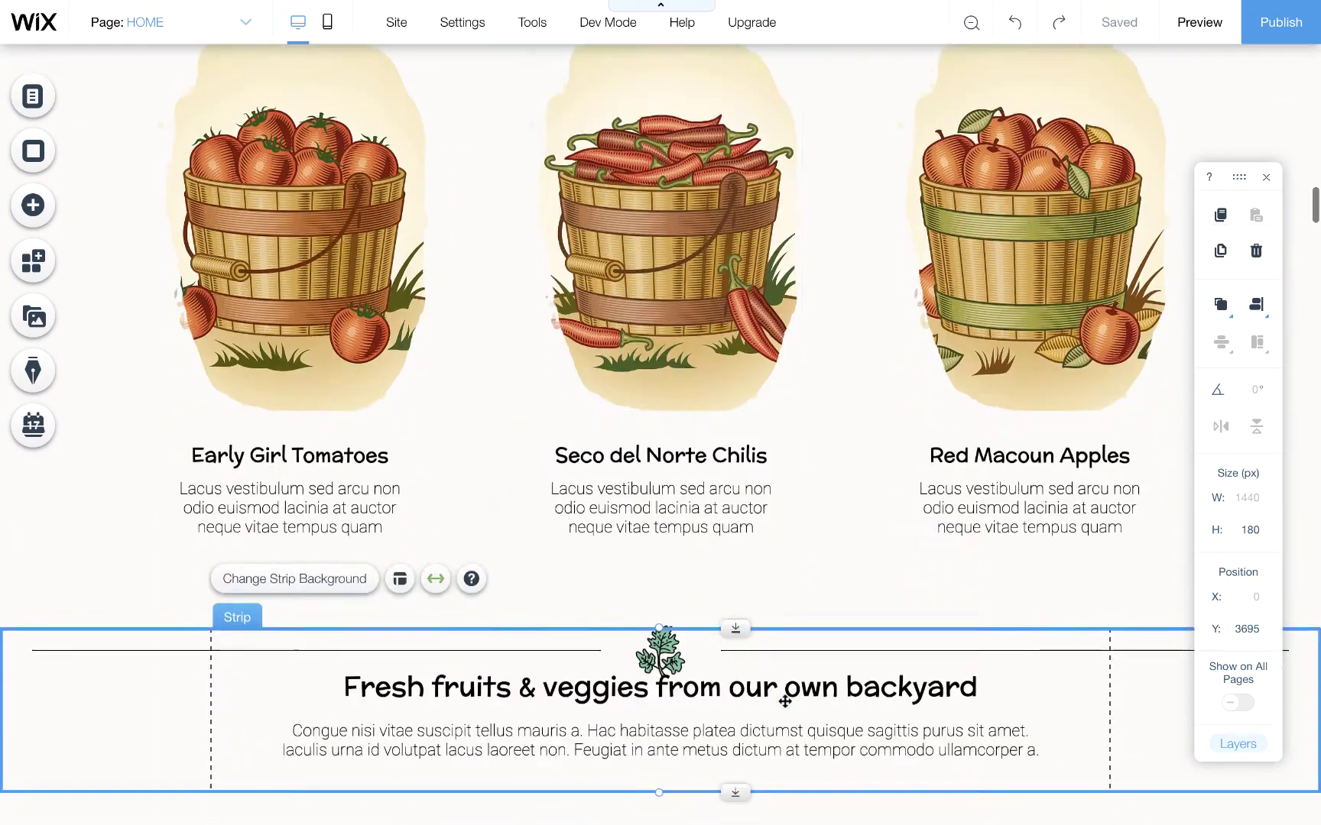
scroll(785, 701, down, 5)
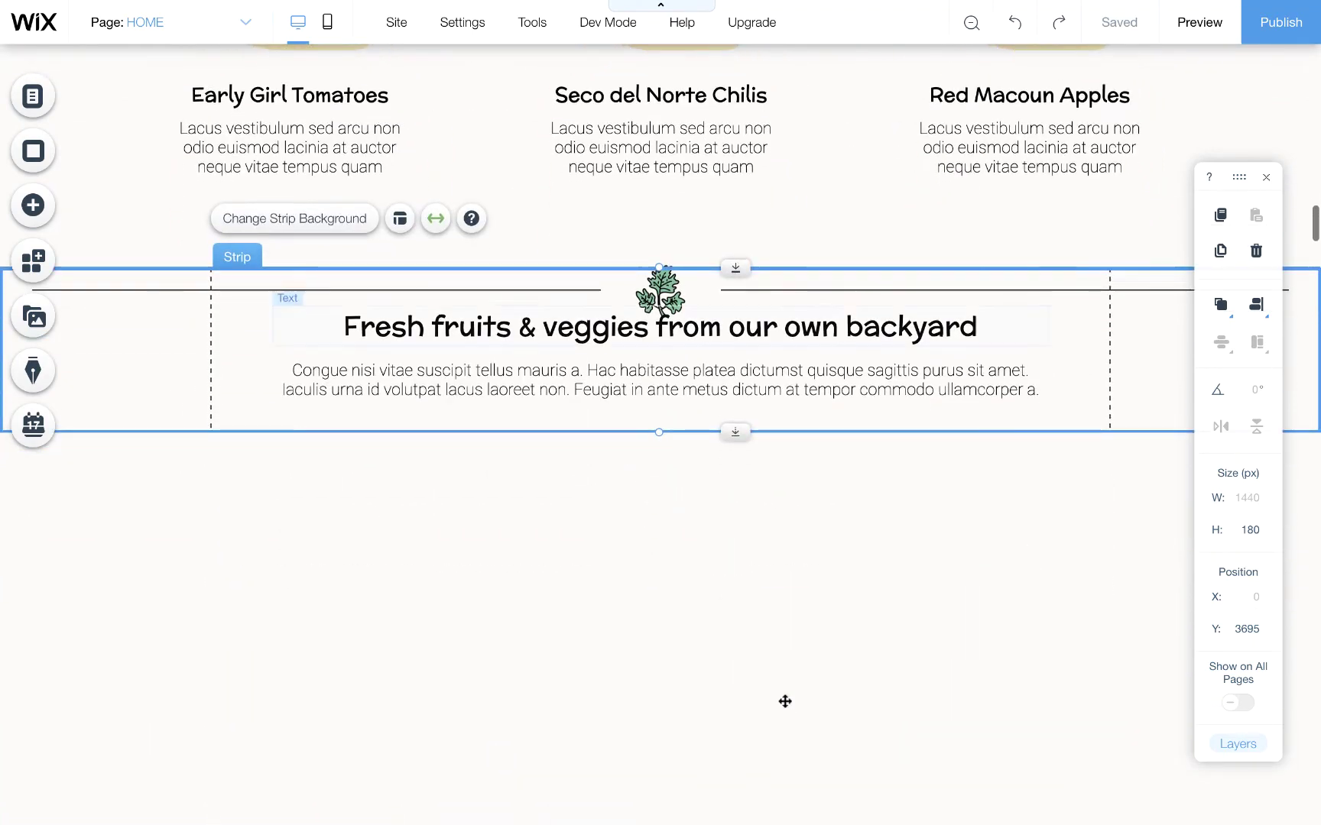
drag(1153, 398, 1158, 477)
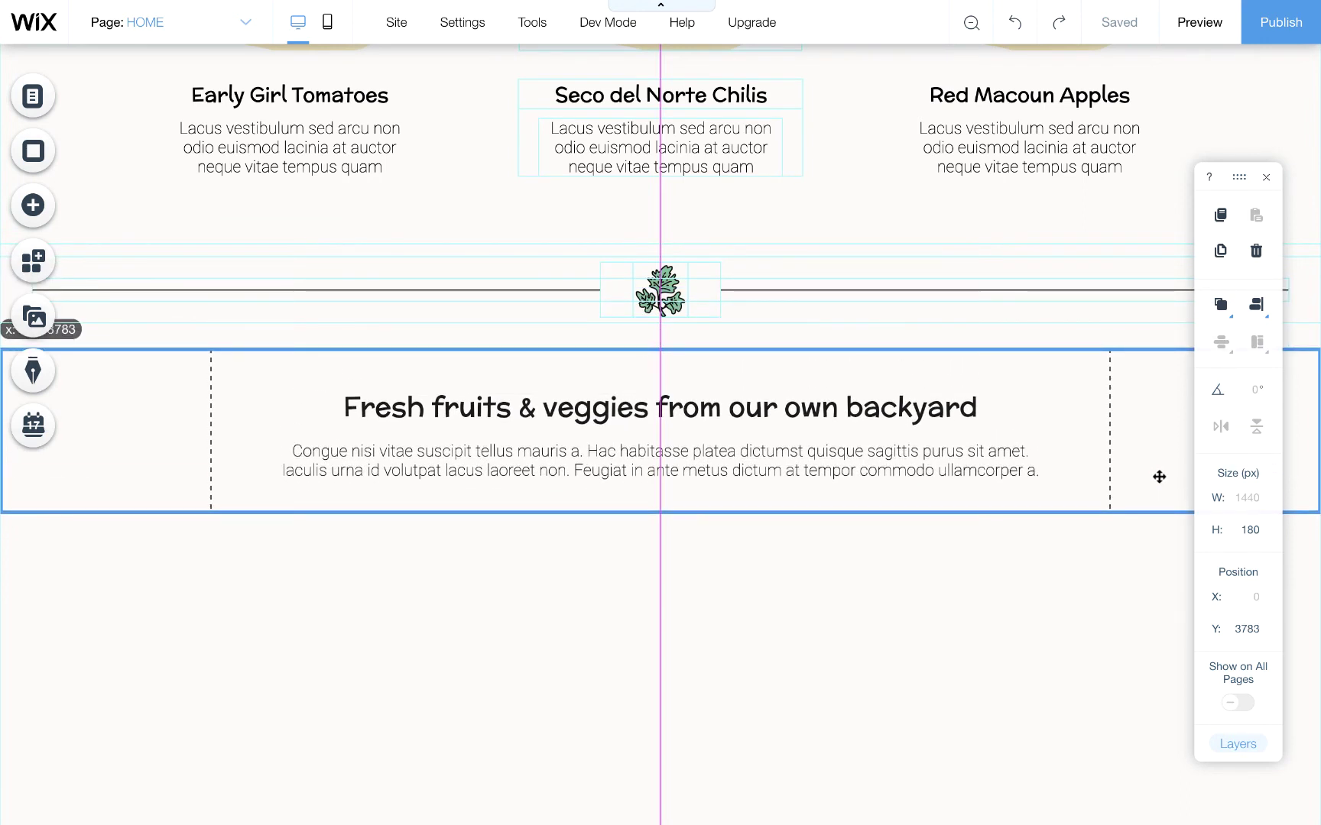
drag(1158, 477, 1157, 476)
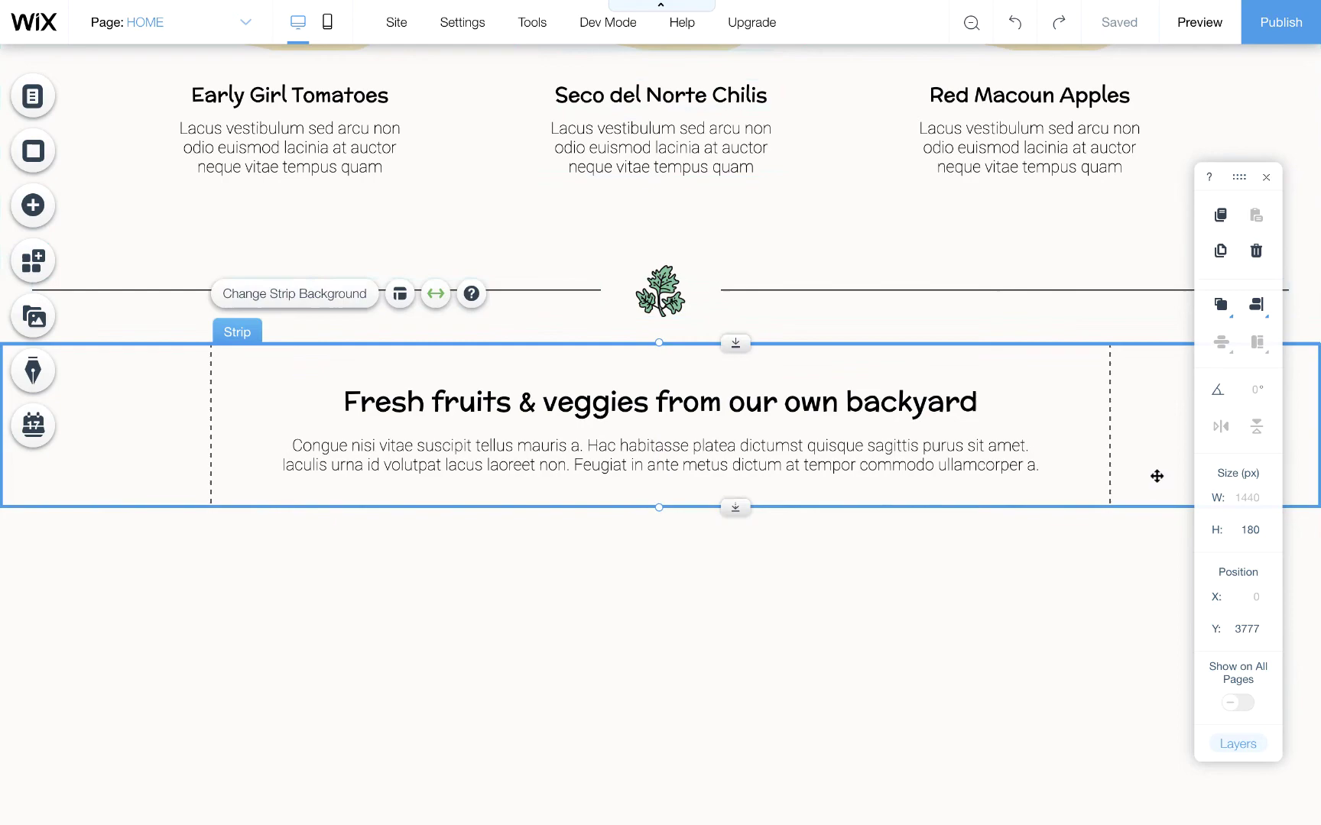
click(1040, 605)
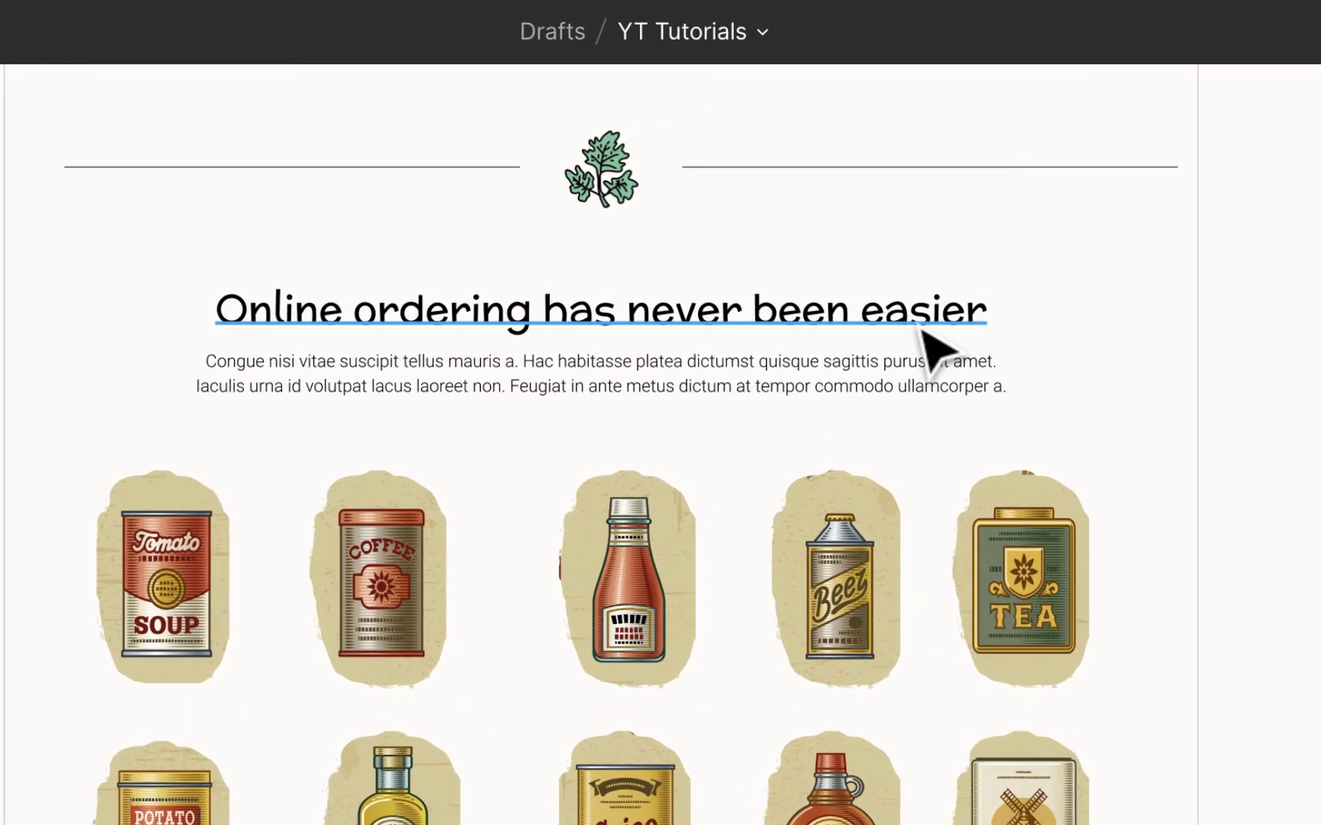
Replace the copied strip's heading with "Online ordering has never been easier", copied from the Figma design.
double_click(914, 322)
key(ctrl+c)
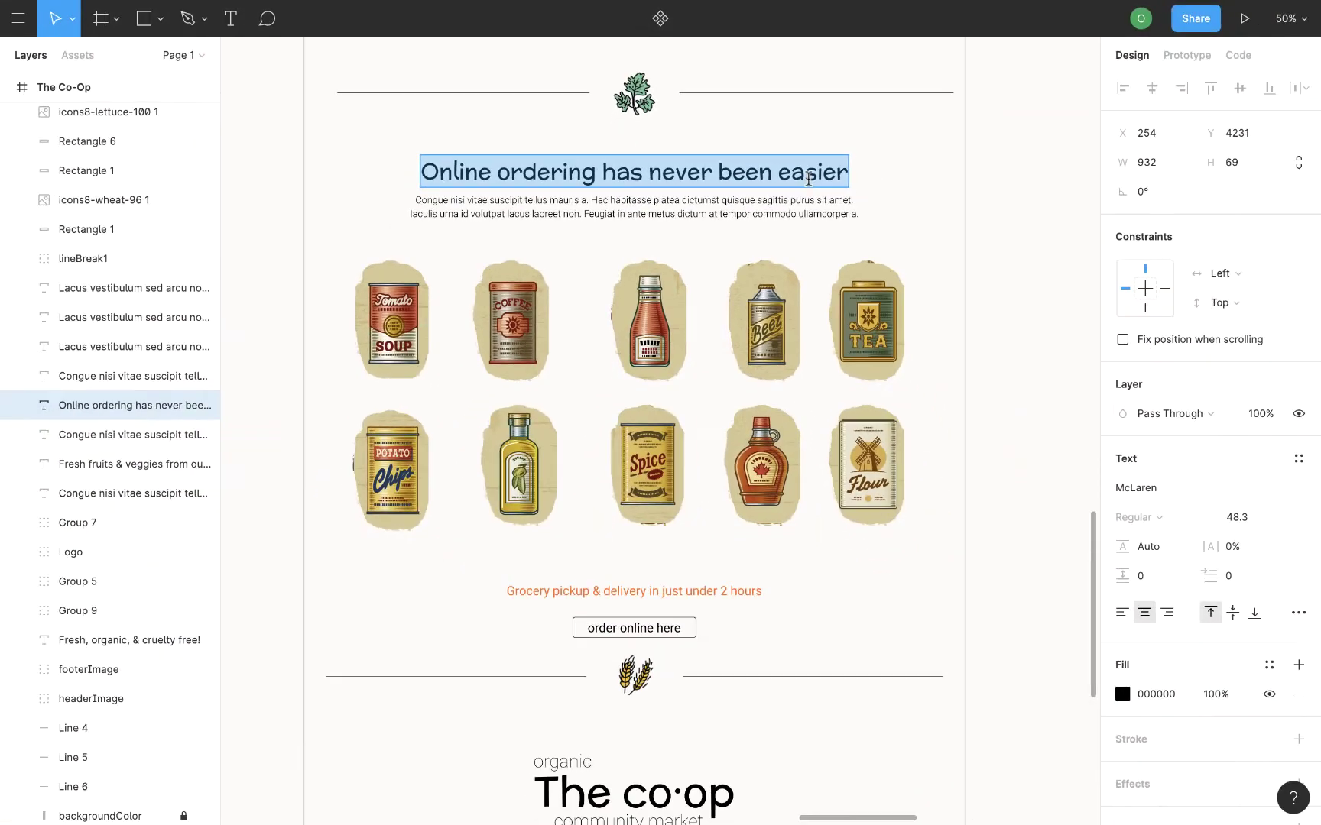
key(Escape)
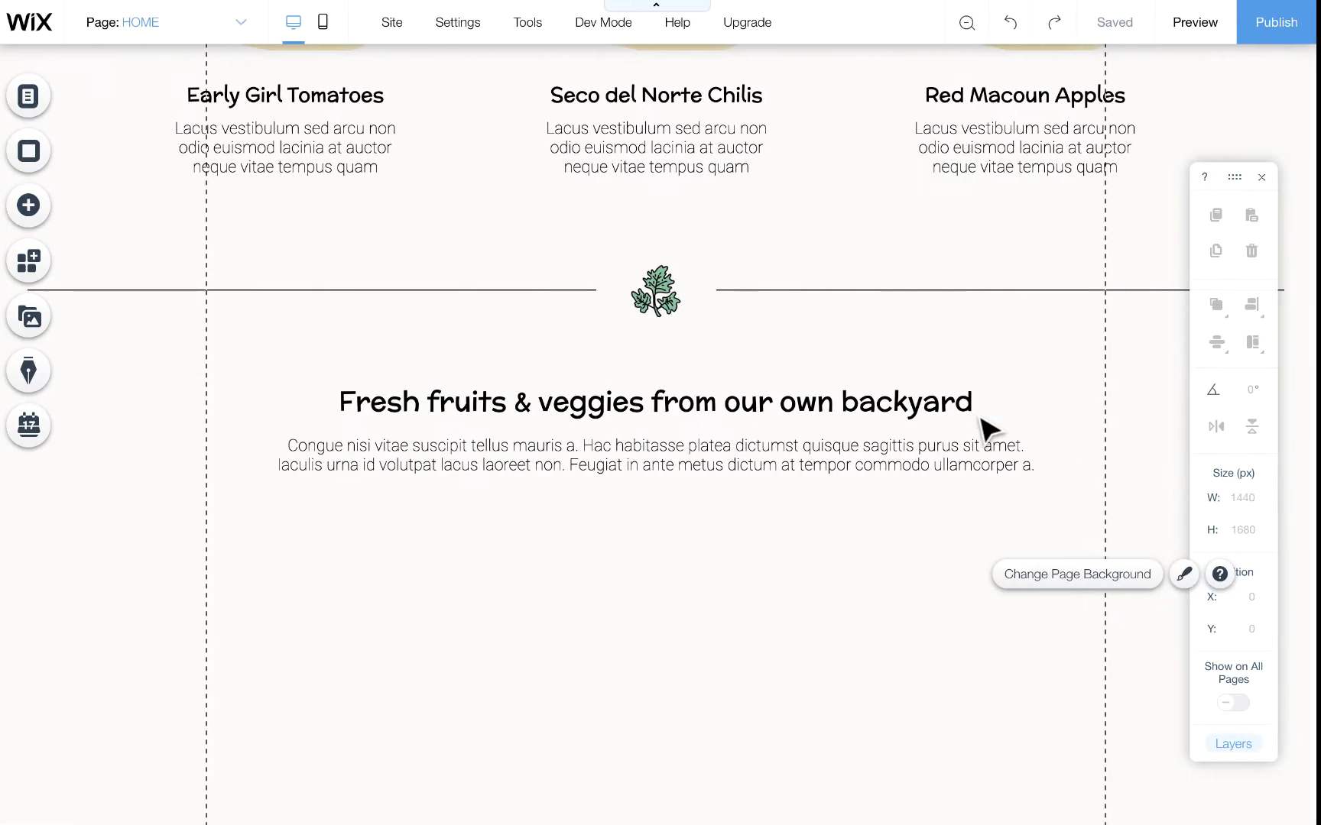
double_click(972, 418)
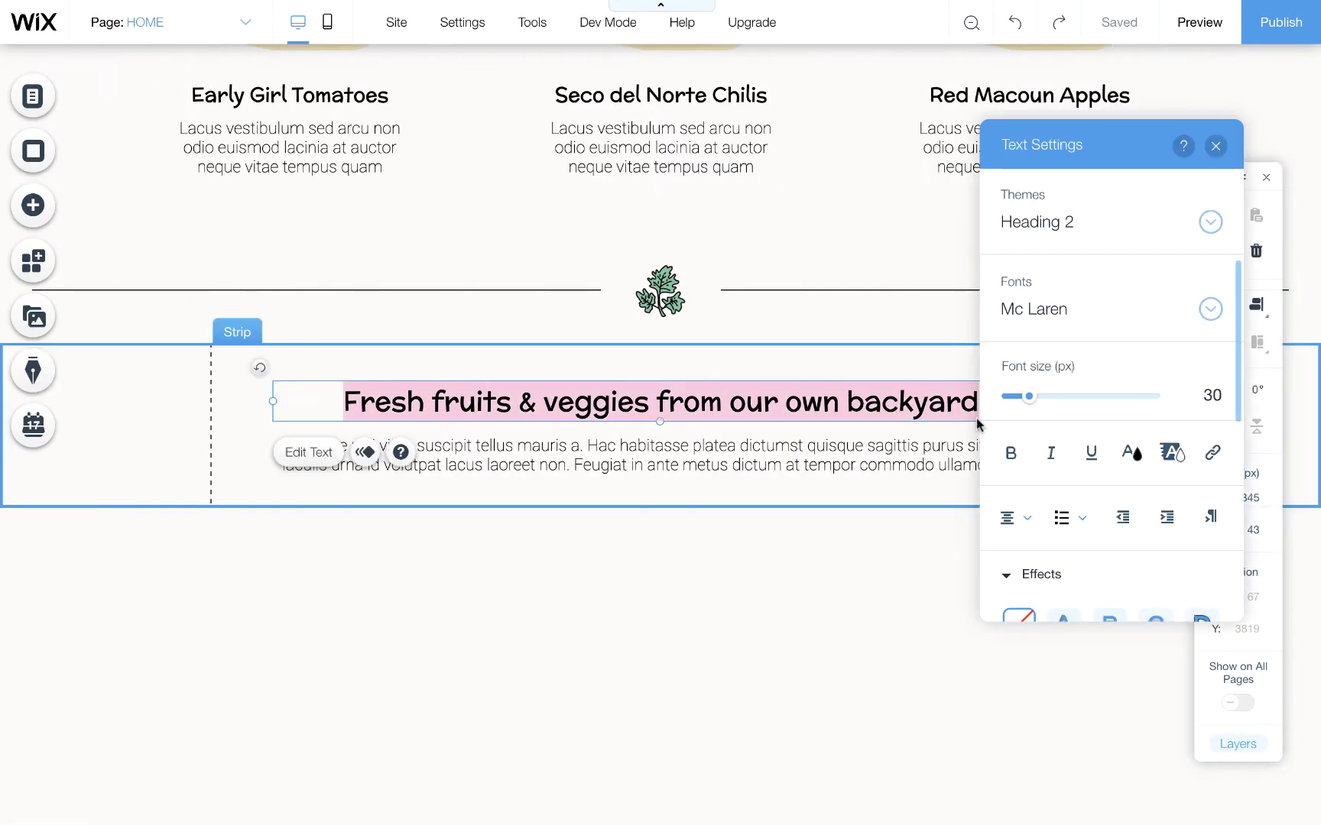
key(ctrl+v)
click(688, 611)
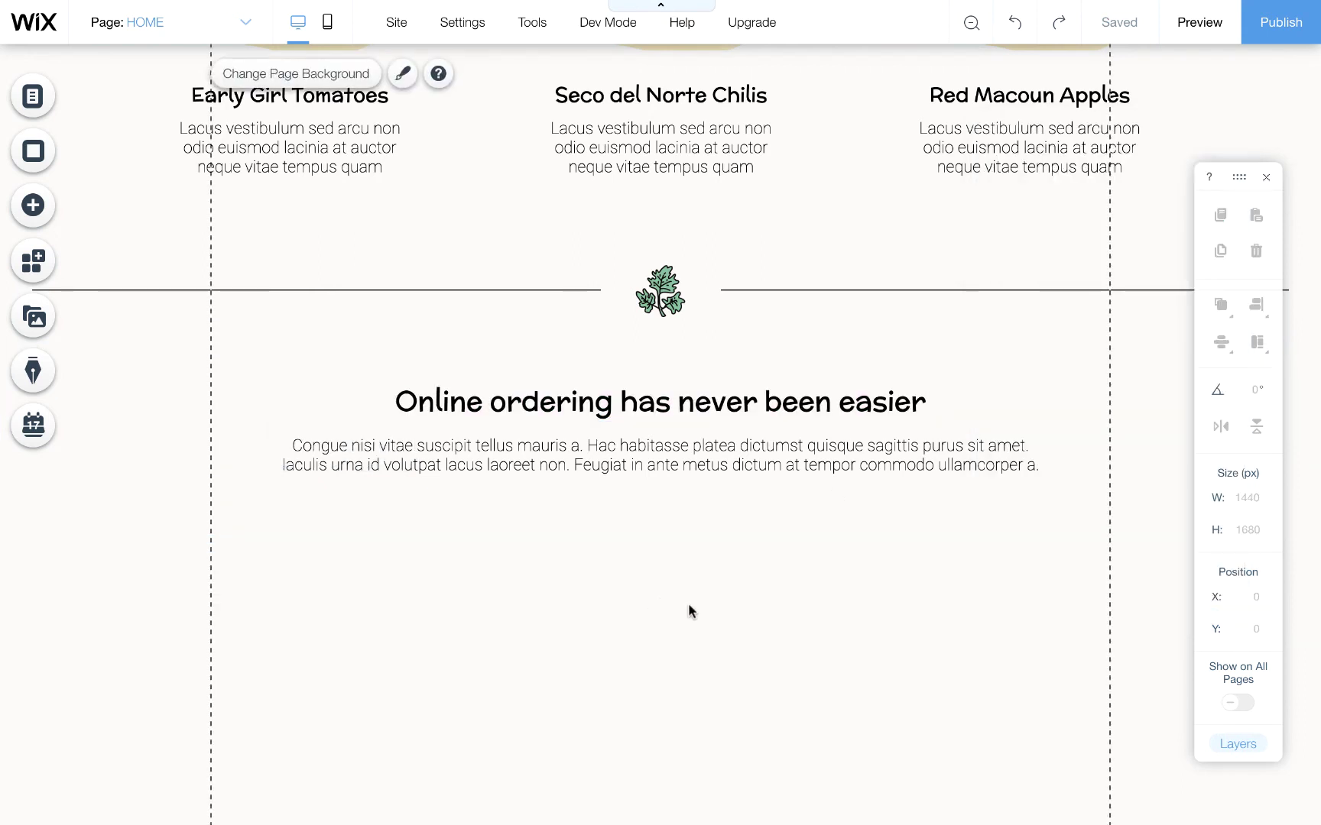
Add a Showcase (Pro Gallery) below the "Online ordering" paragraph and center it horizontally on the page.
scroll(820, 634, down, 3)
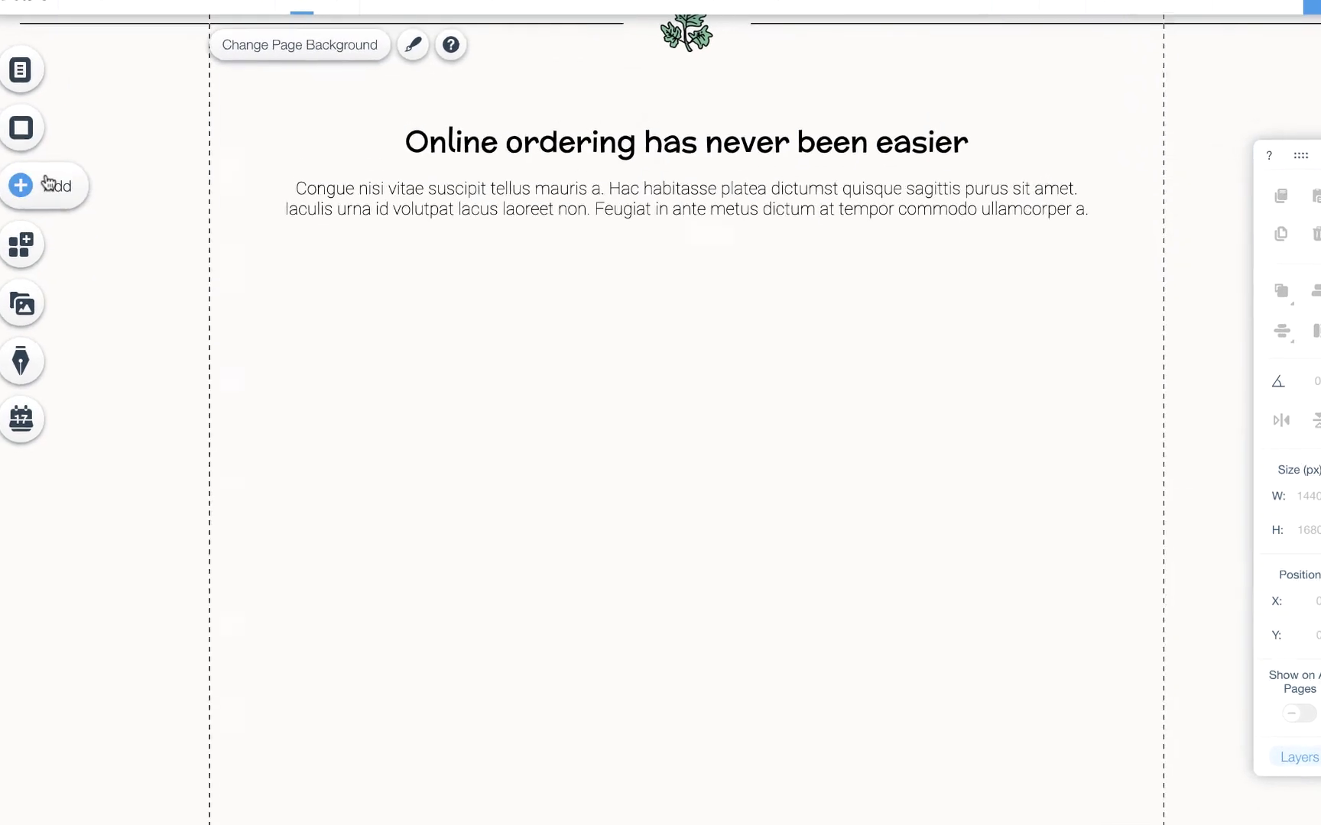
click(31, 154)
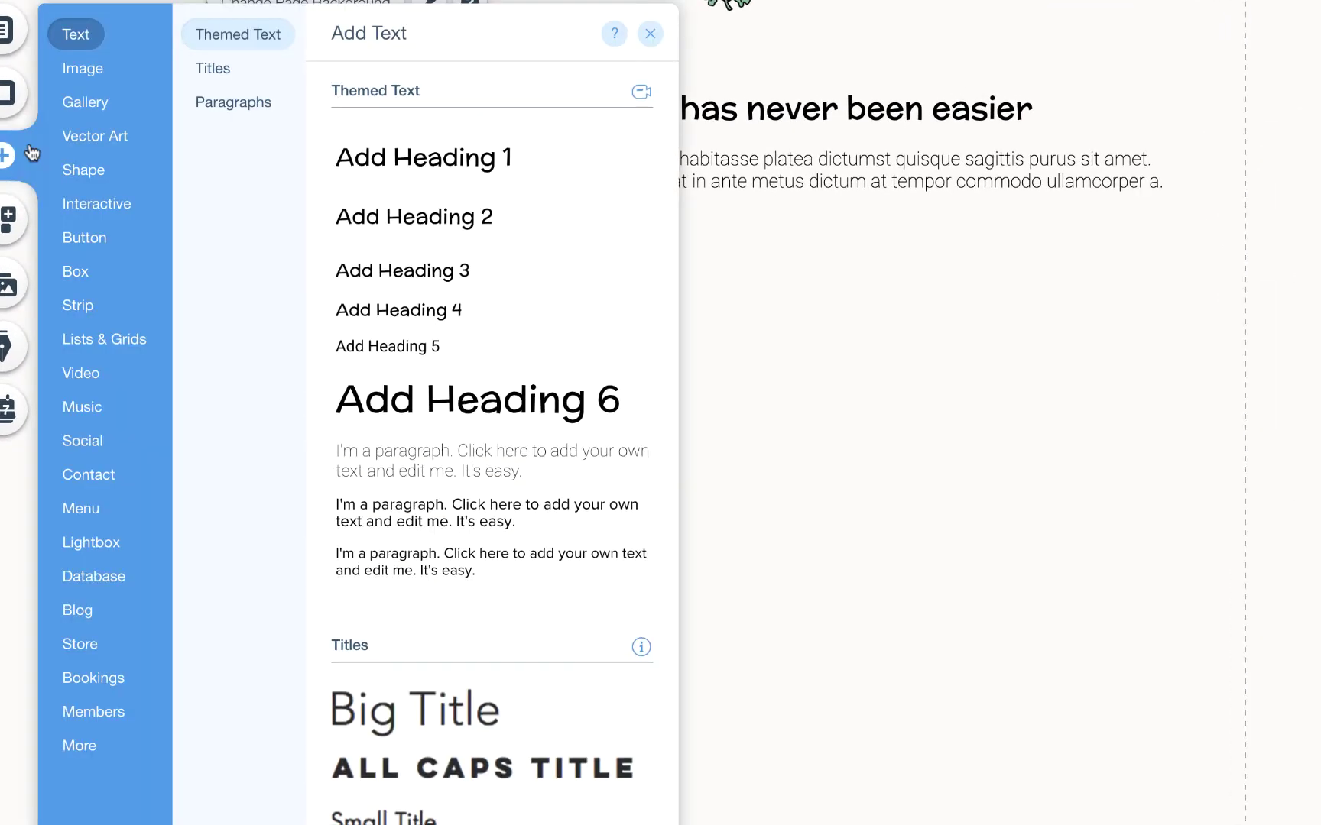
click(85, 103)
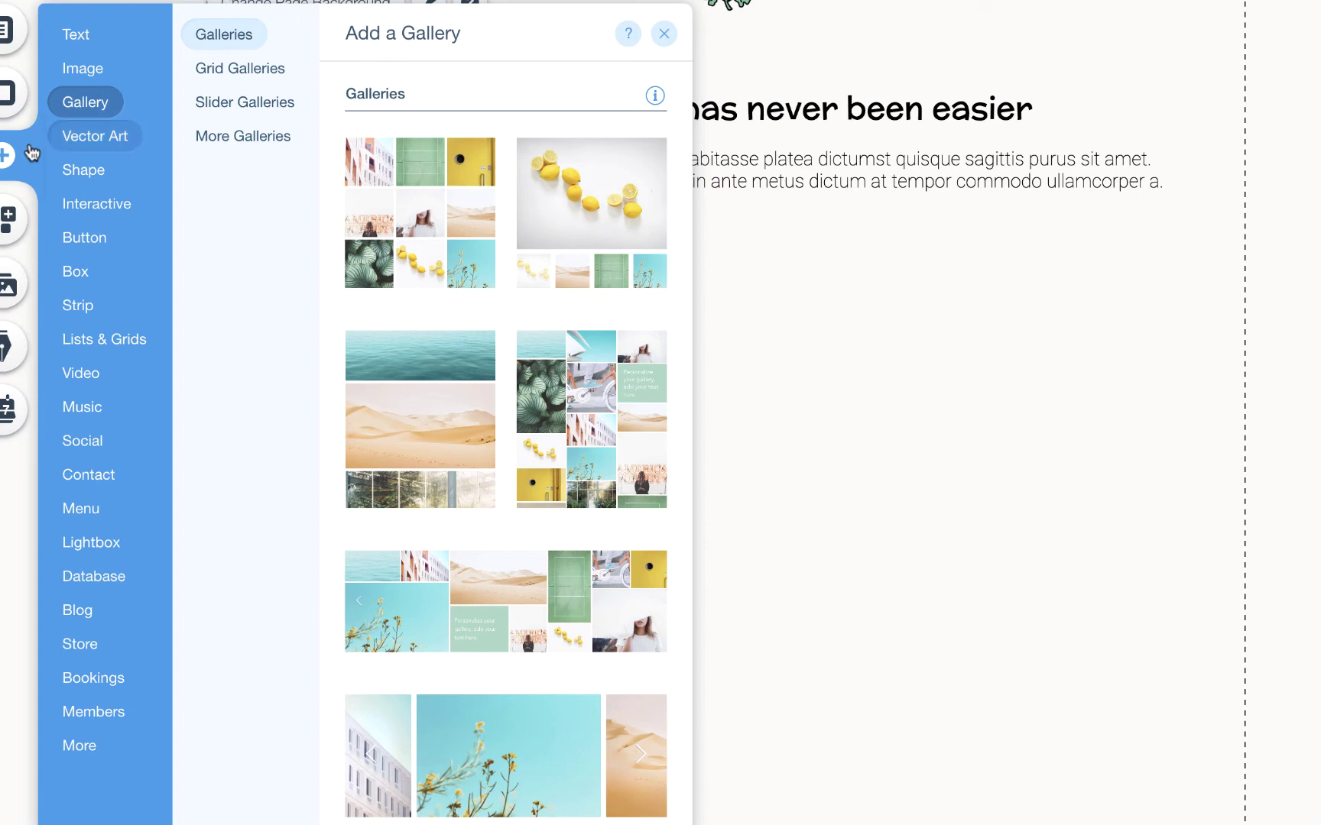
scroll(463, 508, down, 2)
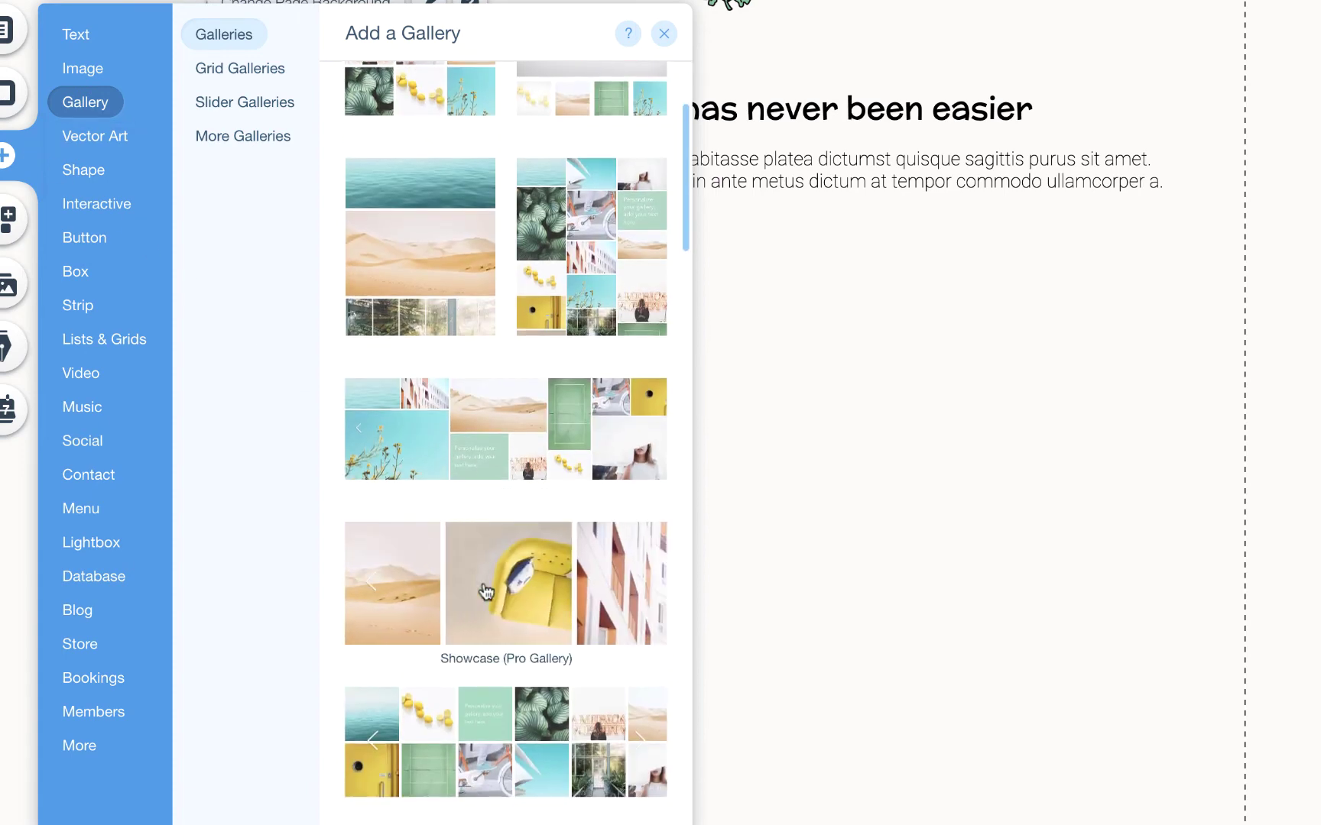
drag(486, 592, 451, 576)
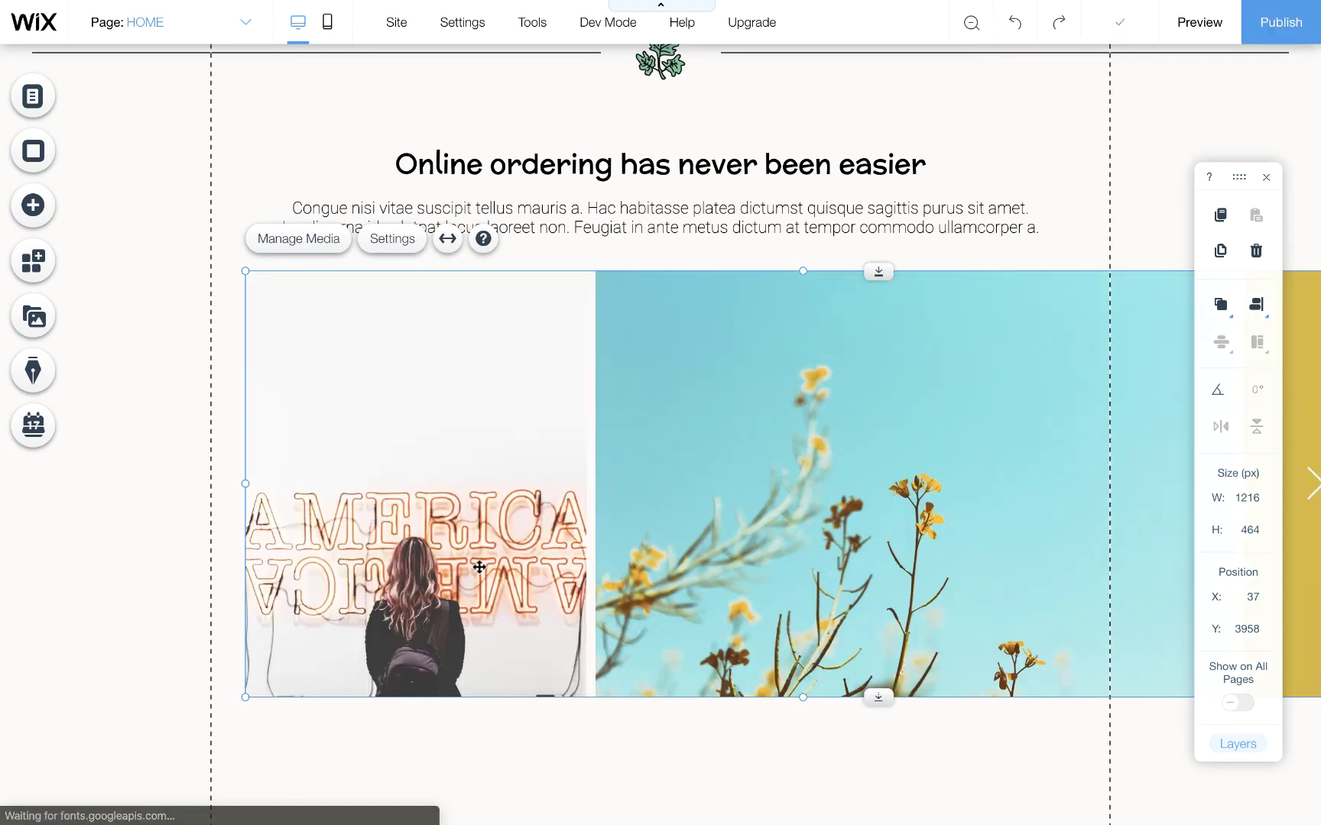
drag(710, 488, 571, 490)
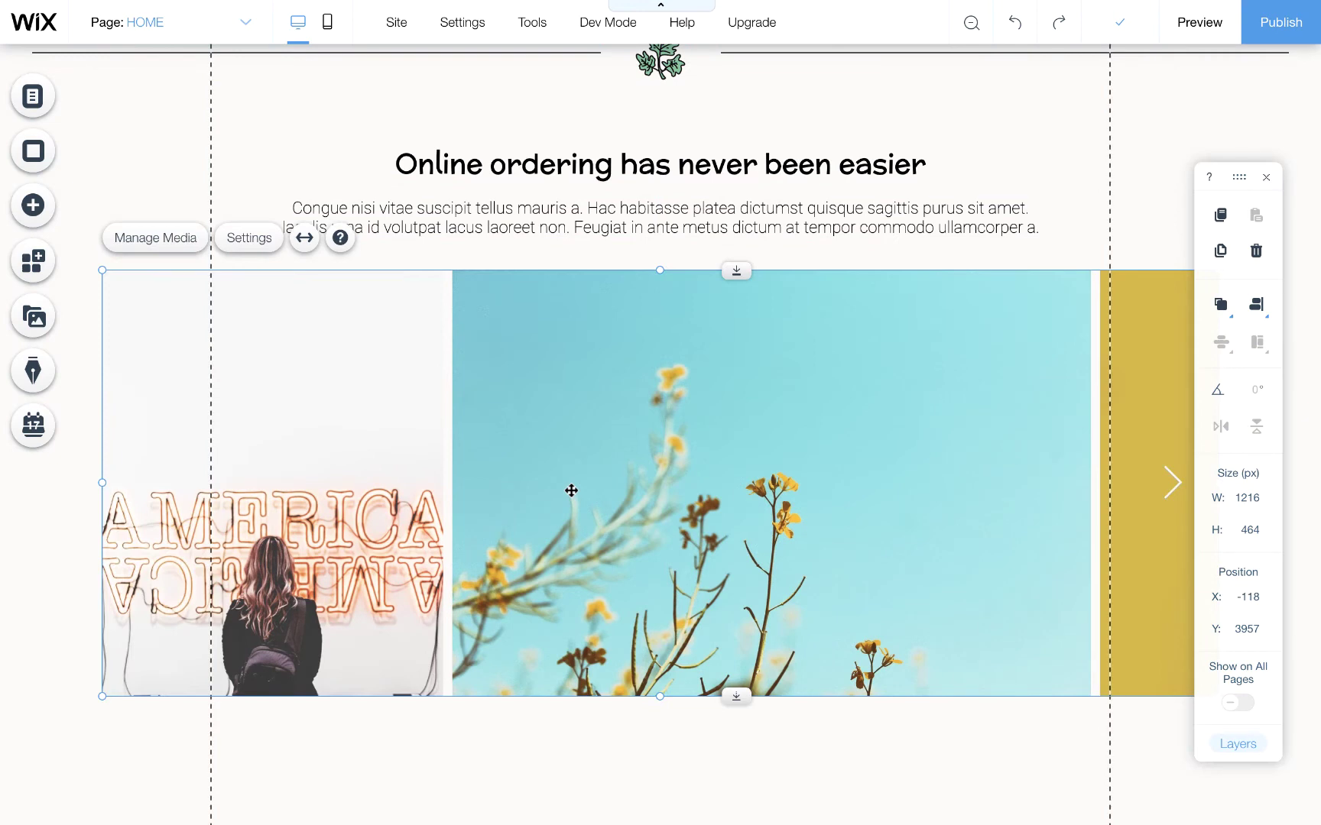
Stretch the gallery to full width and make it 390 px high at Y 3963.
click(304, 238)
click(1199, 353)
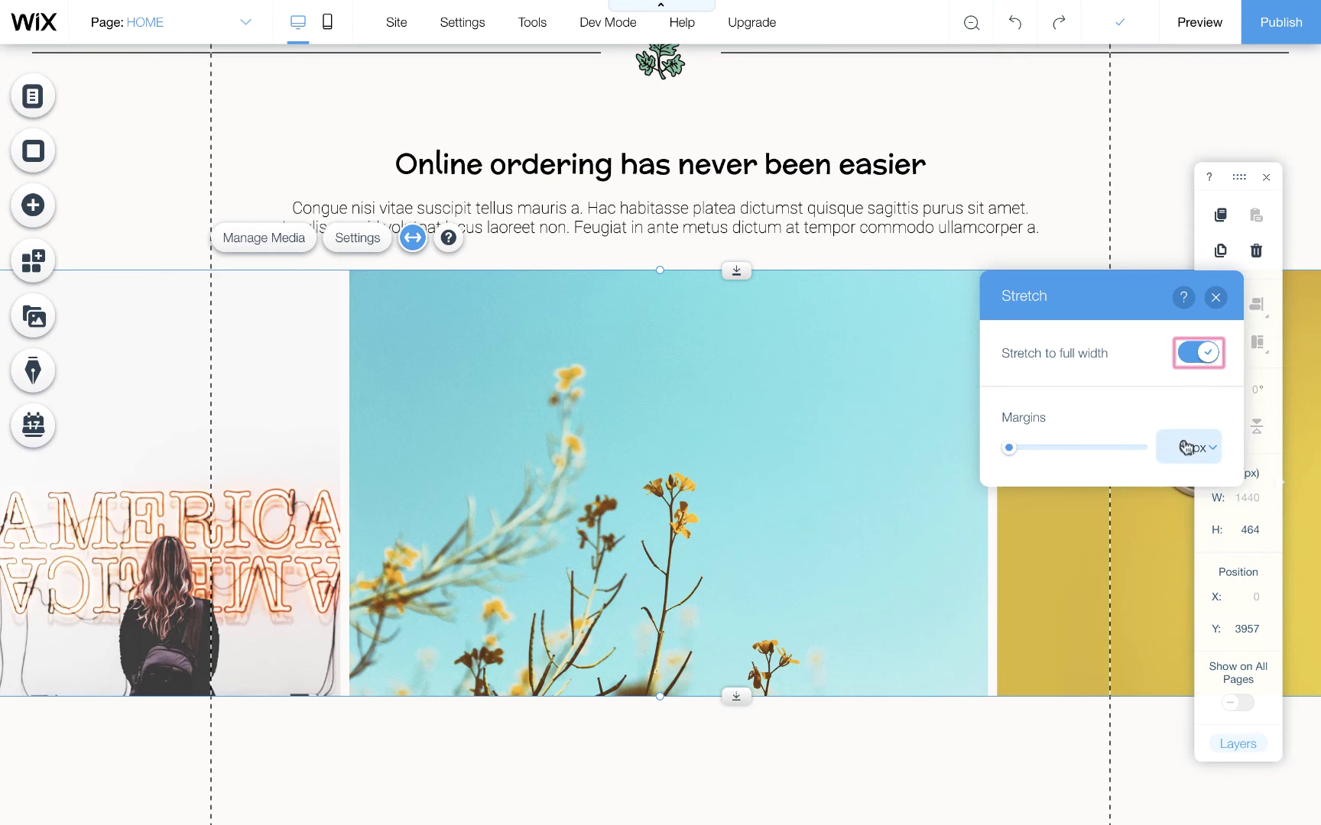
click(1214, 298)
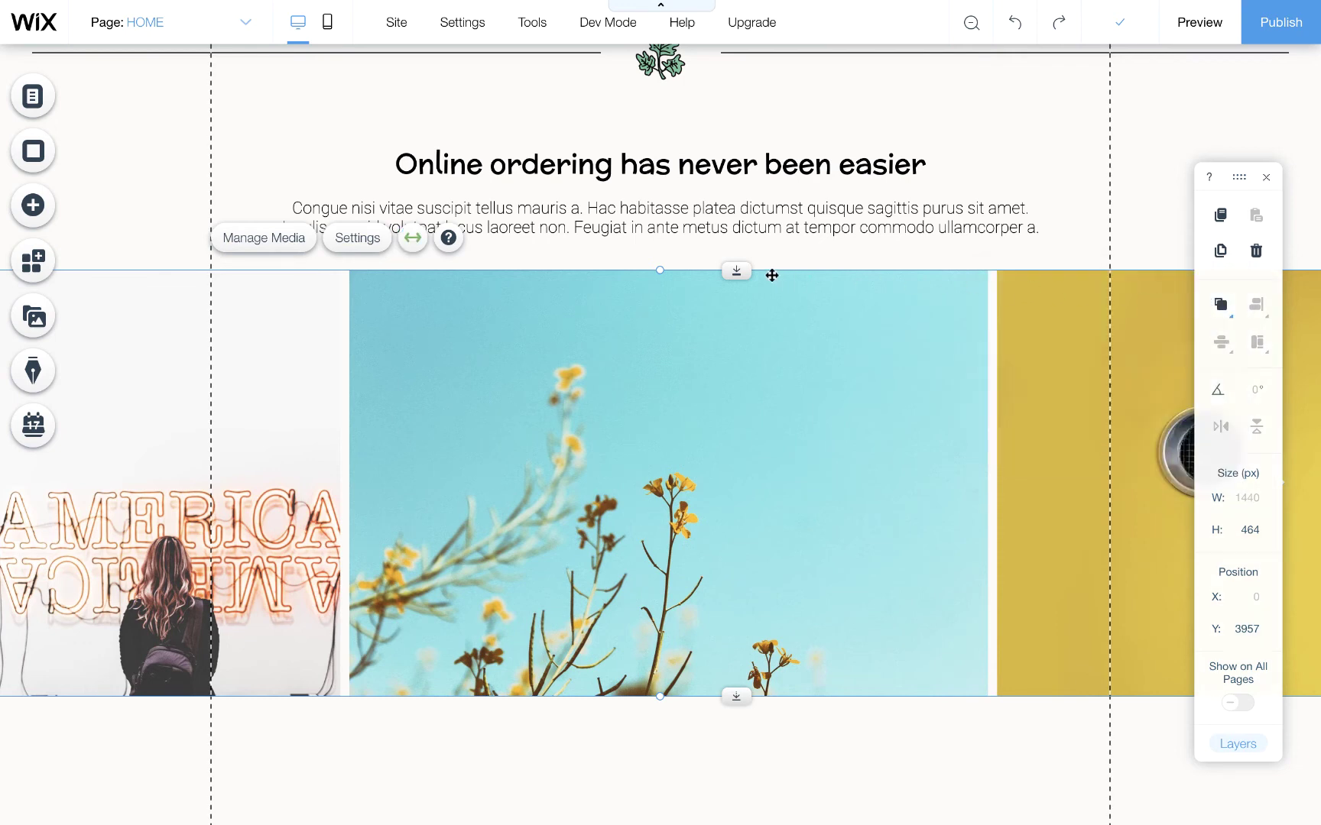
drag(734, 274, 731, 276)
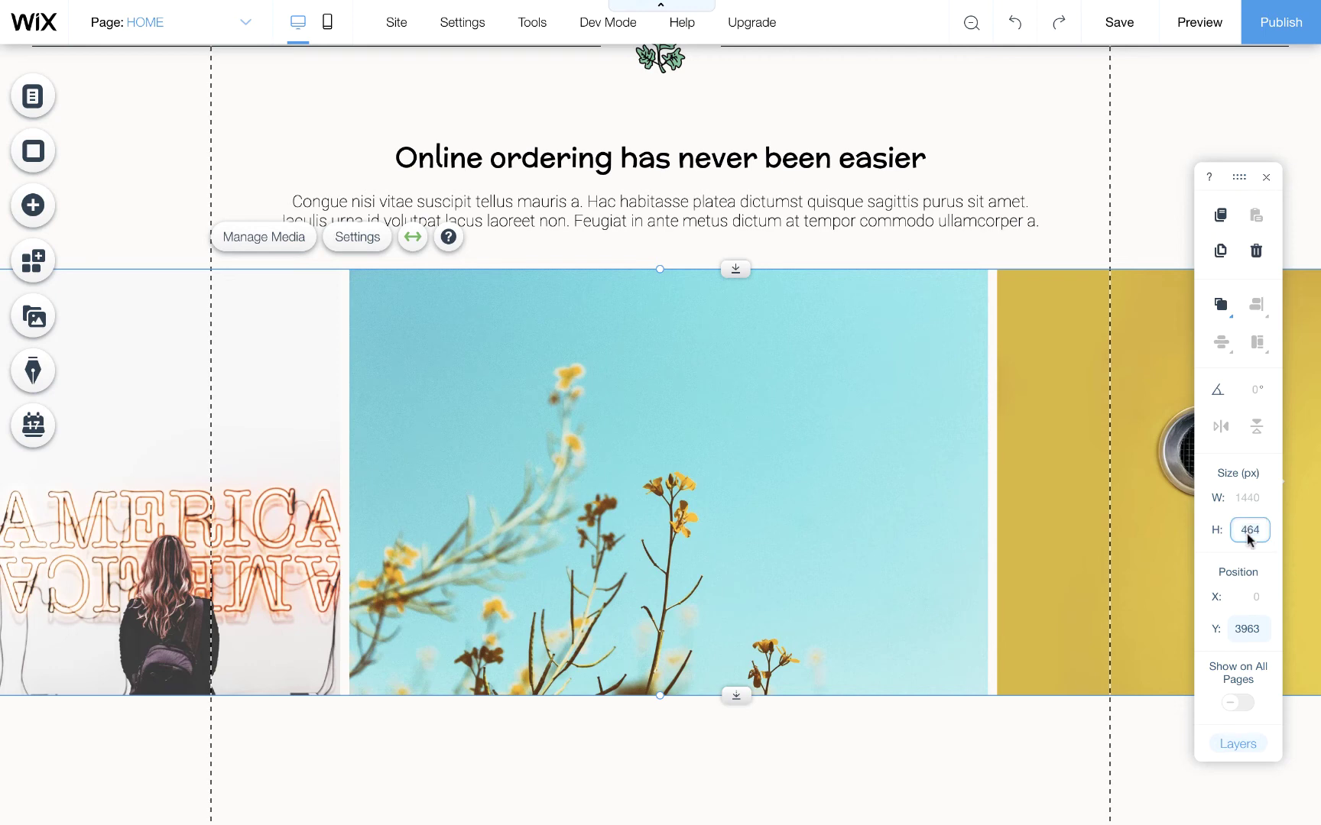
key(Return)
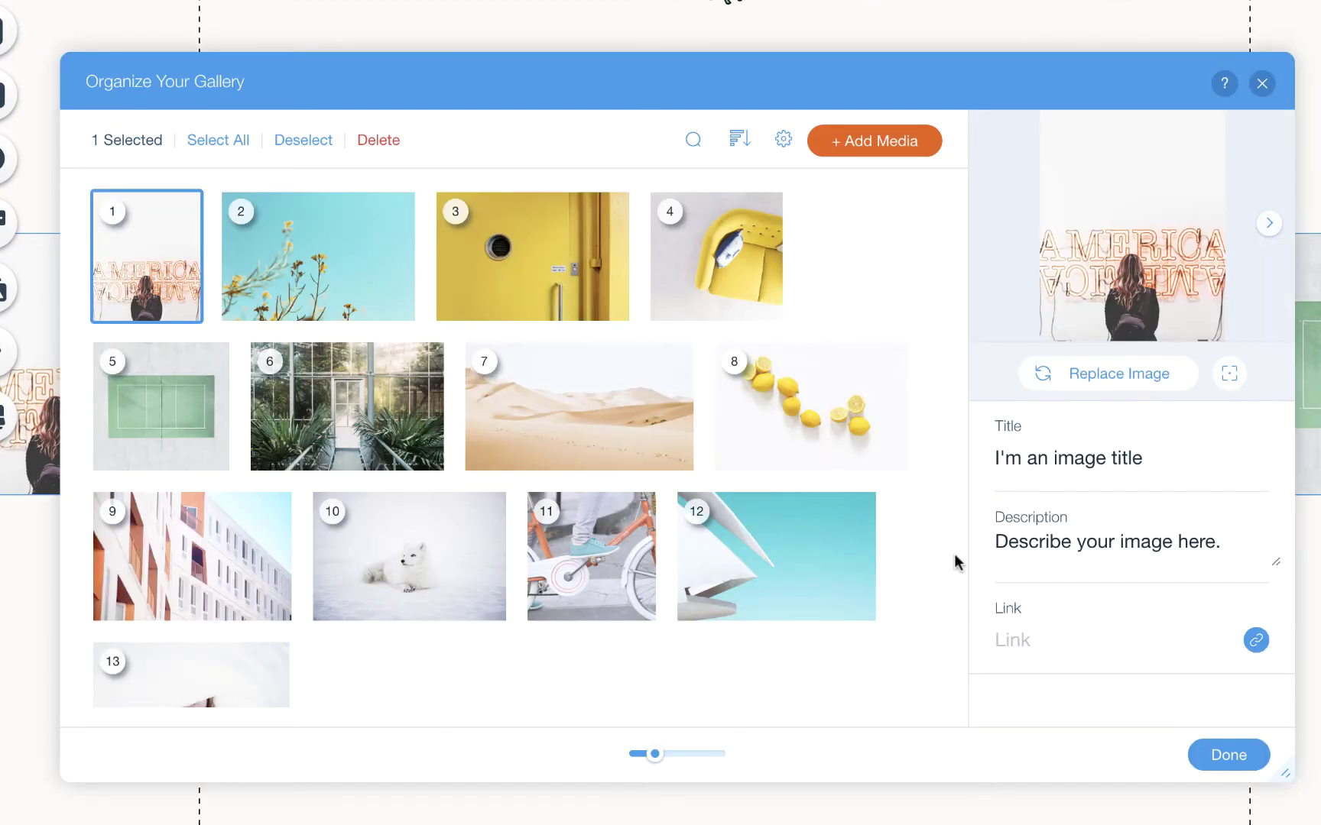
Replace all the gallery's sample images with the tea, syrup, spice, soup and oil images from the site files.
click(218, 141)
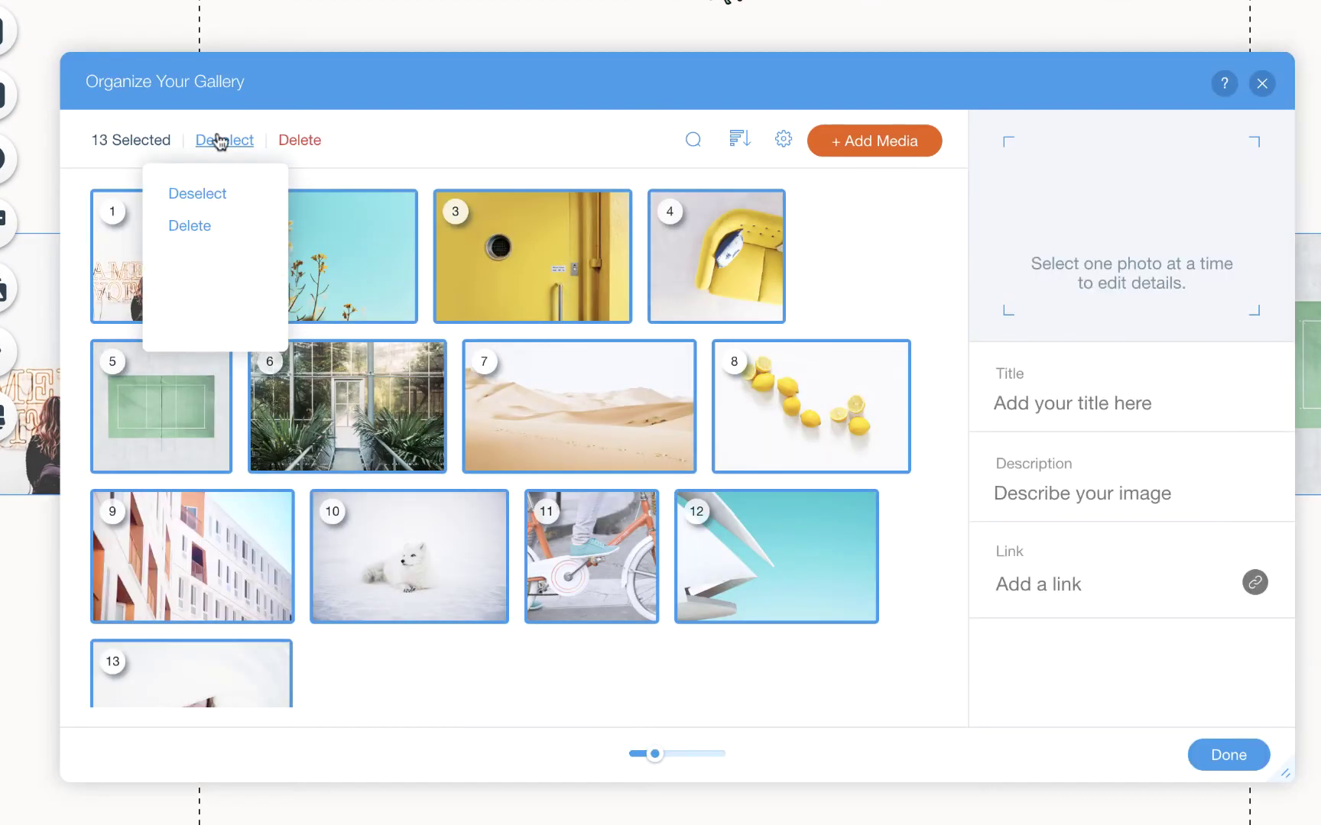
click(299, 141)
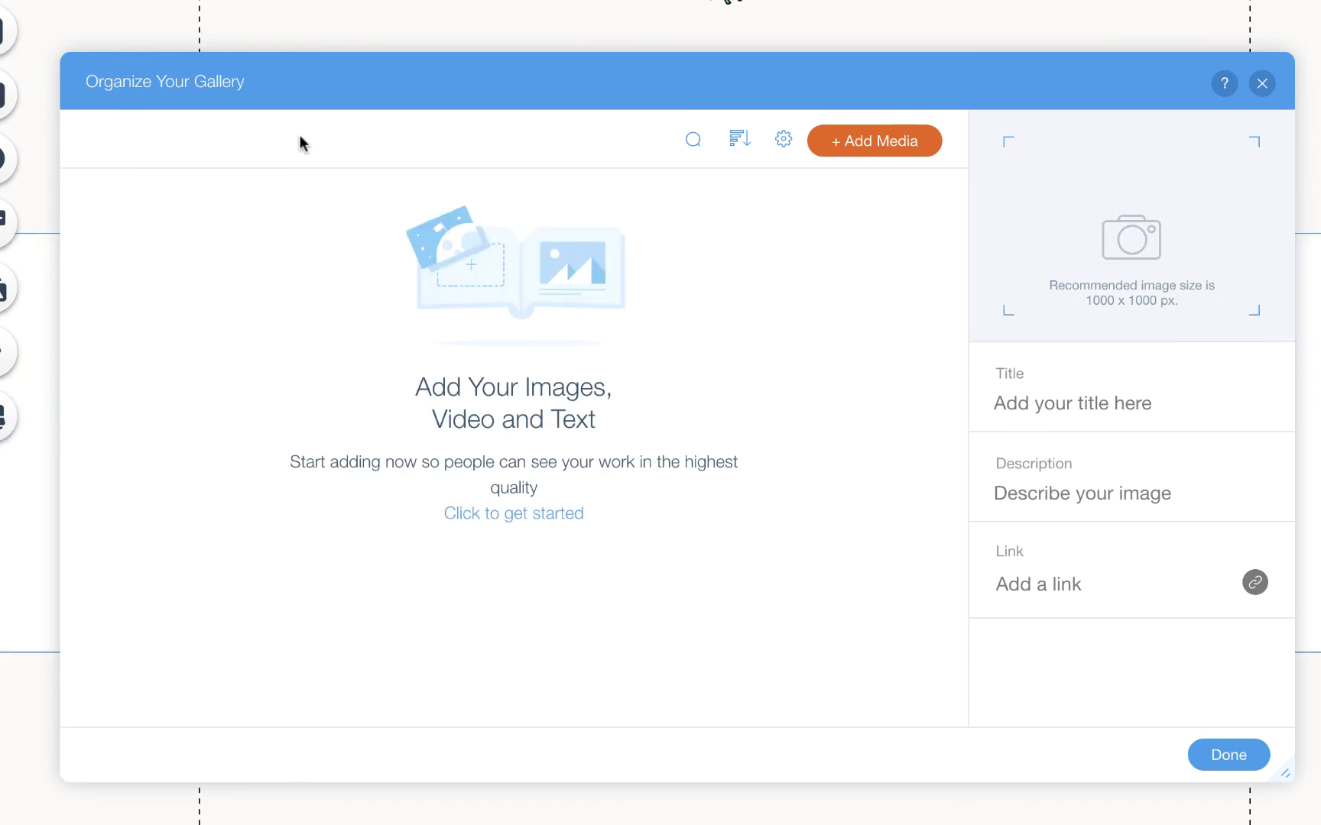
click(868, 149)
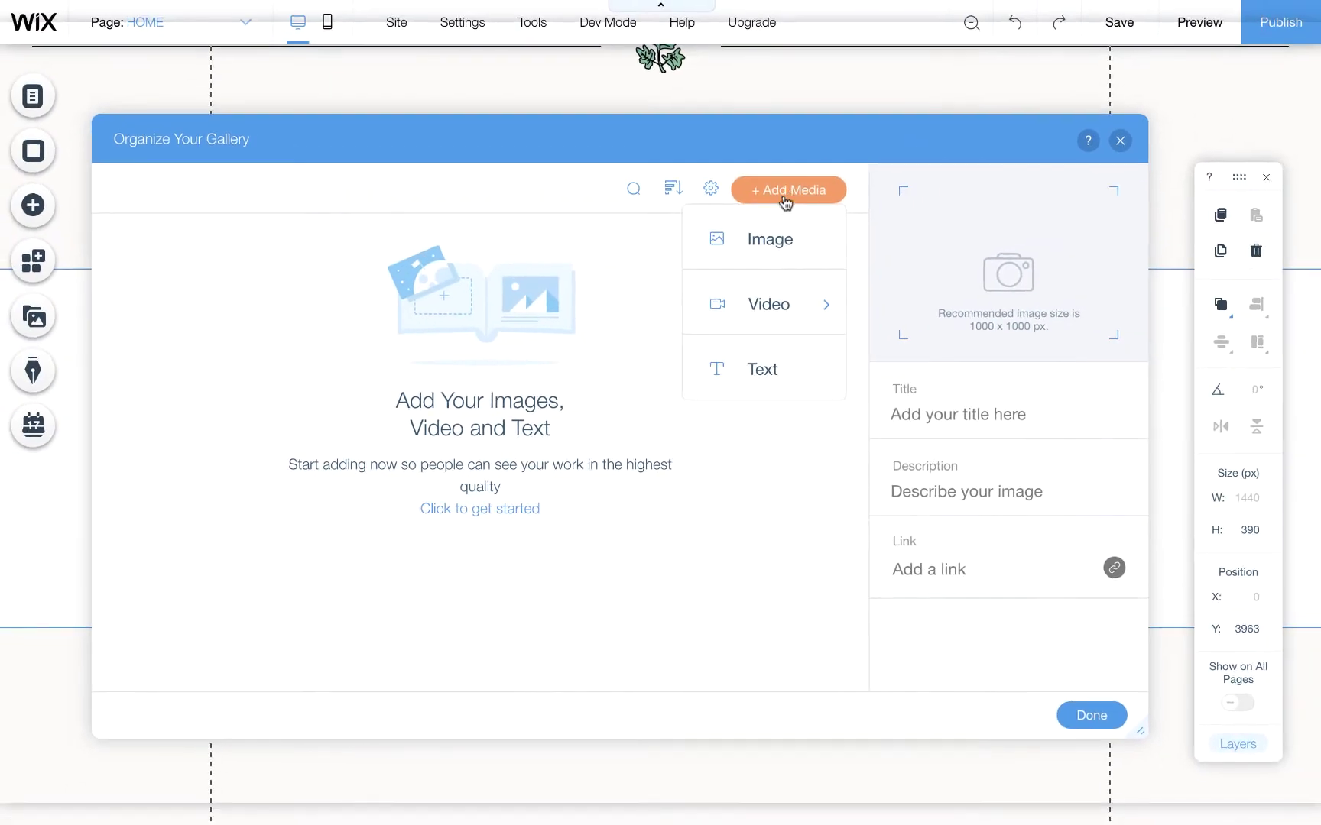
click(865, 206)
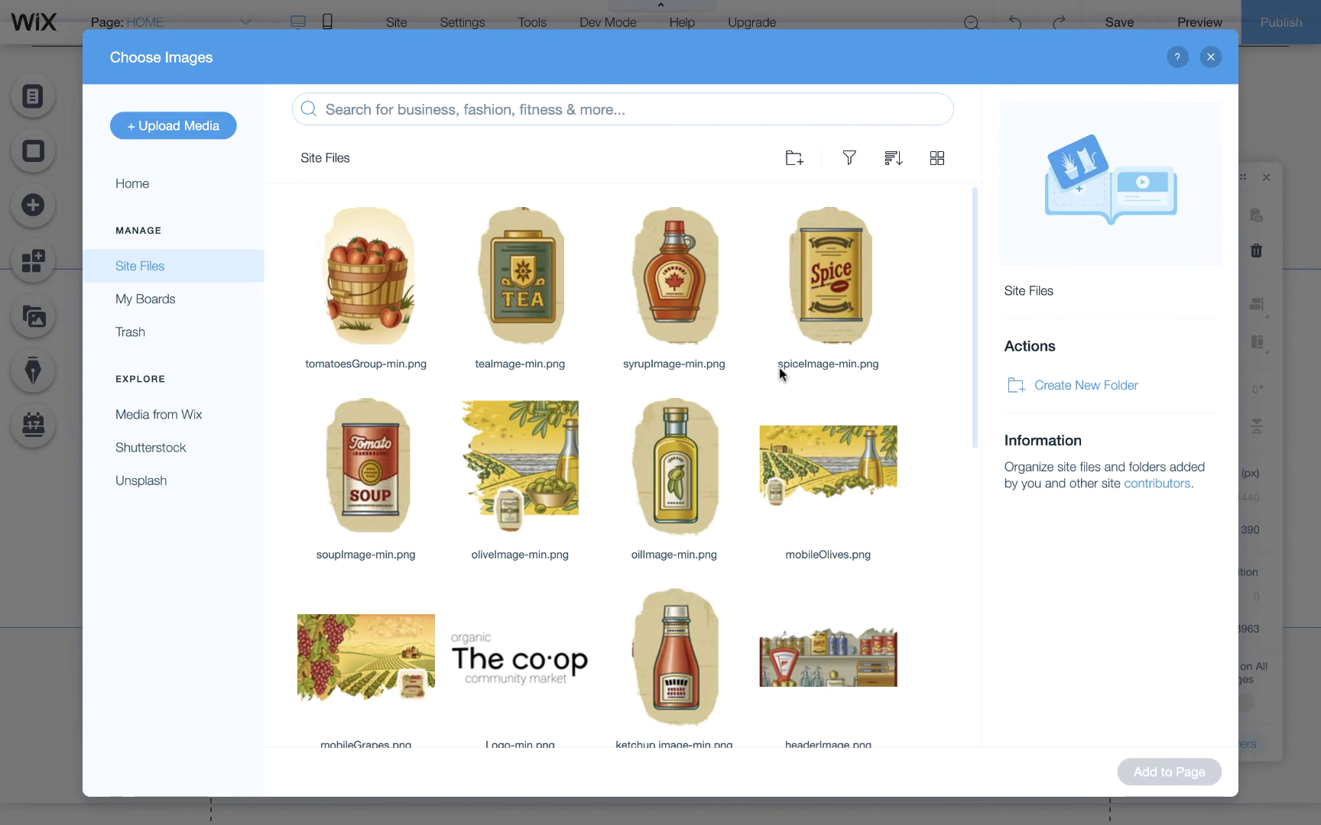
key(ctrl+Right)
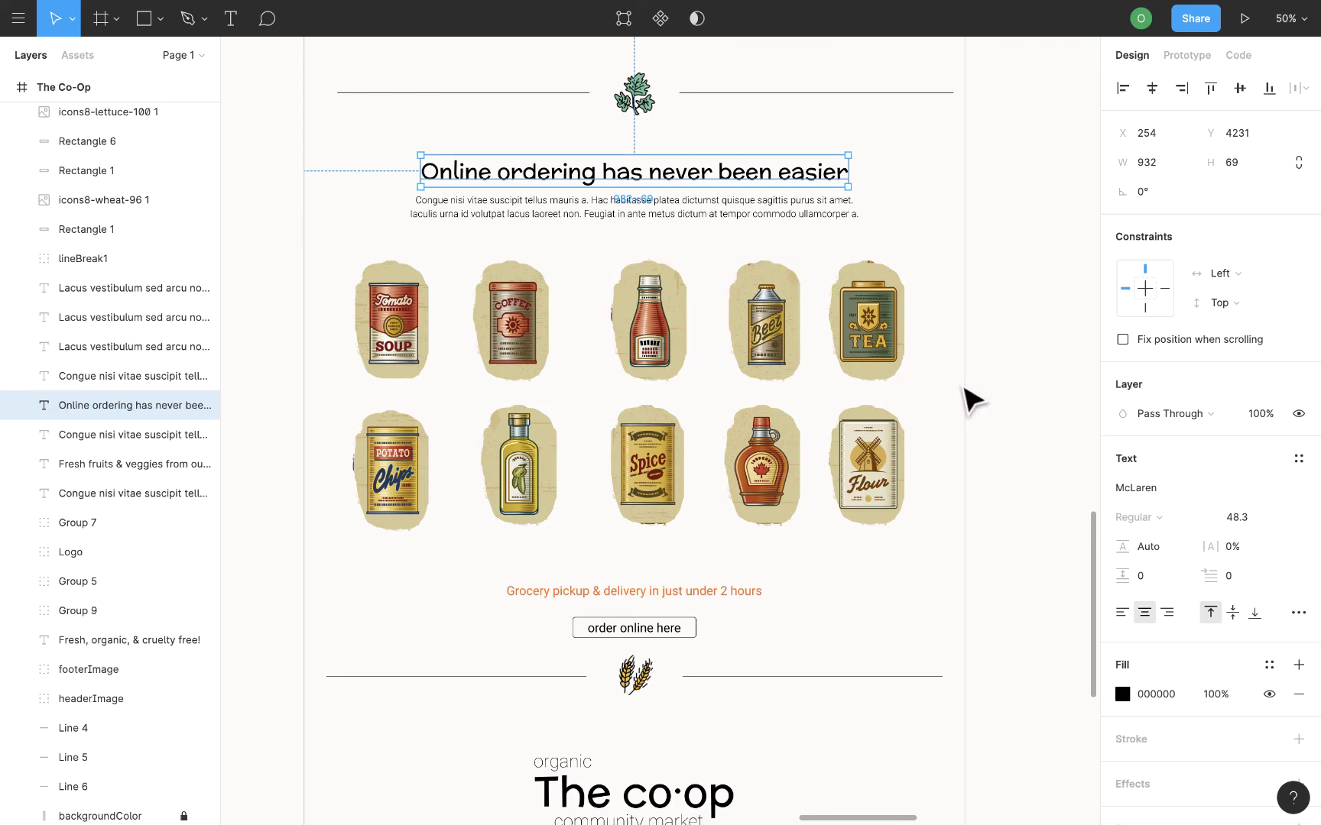
key(ctrl+Left)
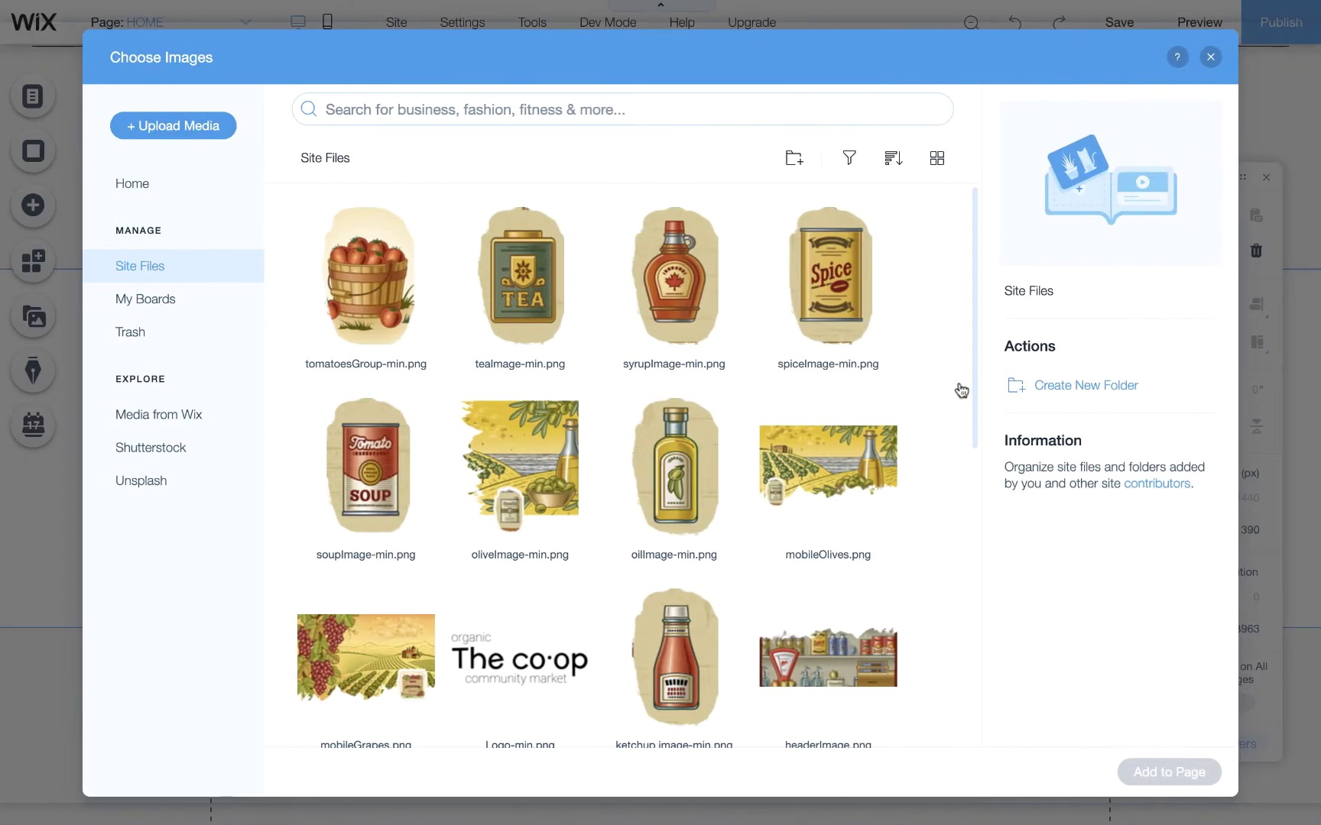
click(511, 328)
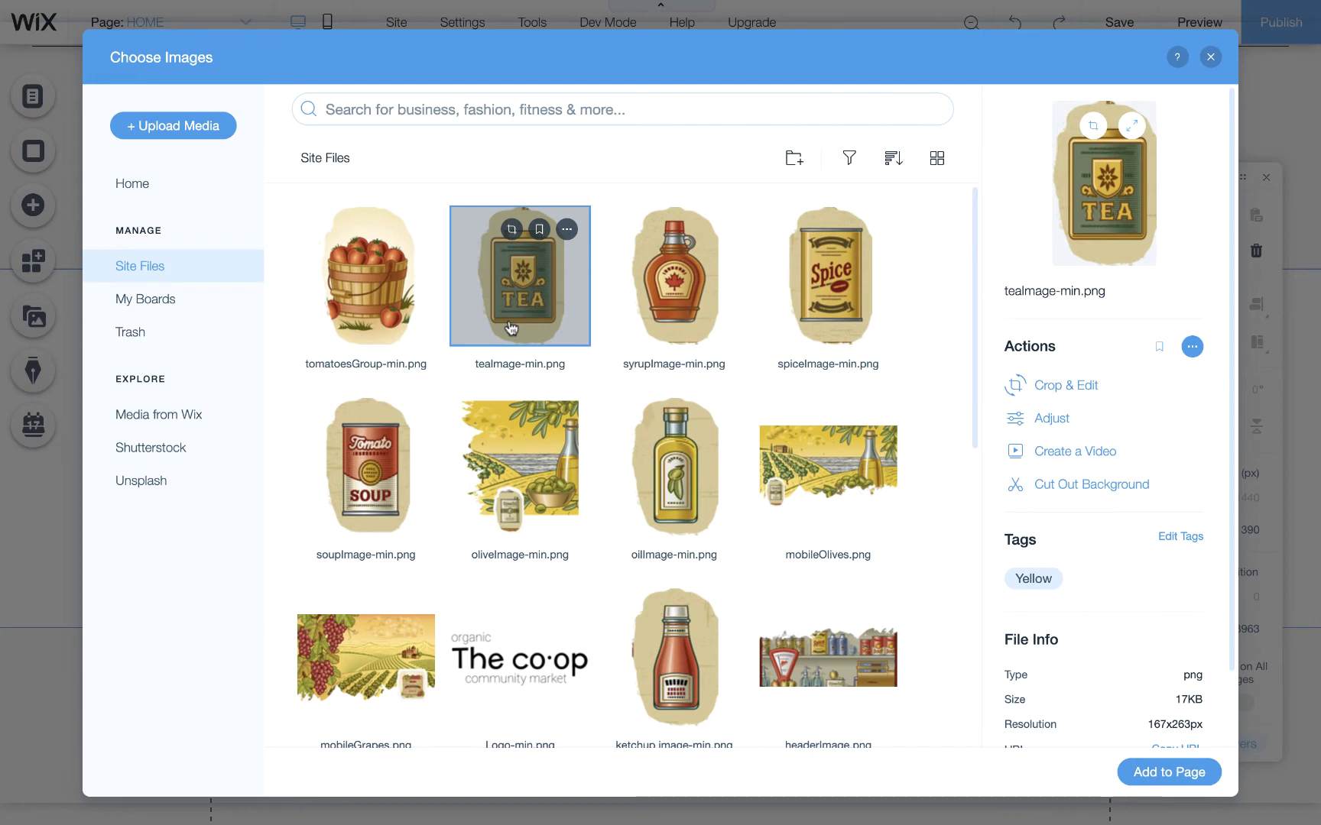
shift+click(682, 302)
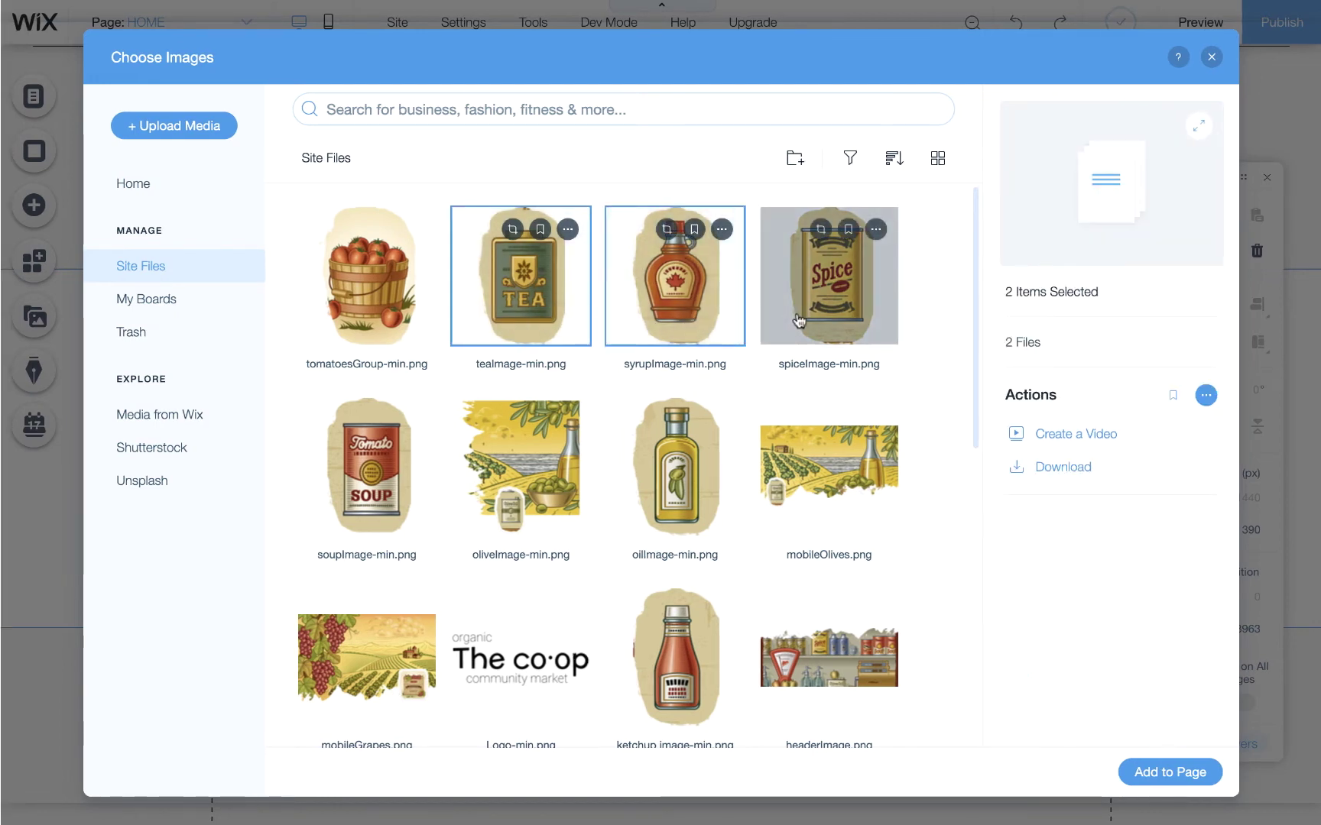
shift+click(797, 320)
shift+click(402, 447)
shift+click(671, 478)
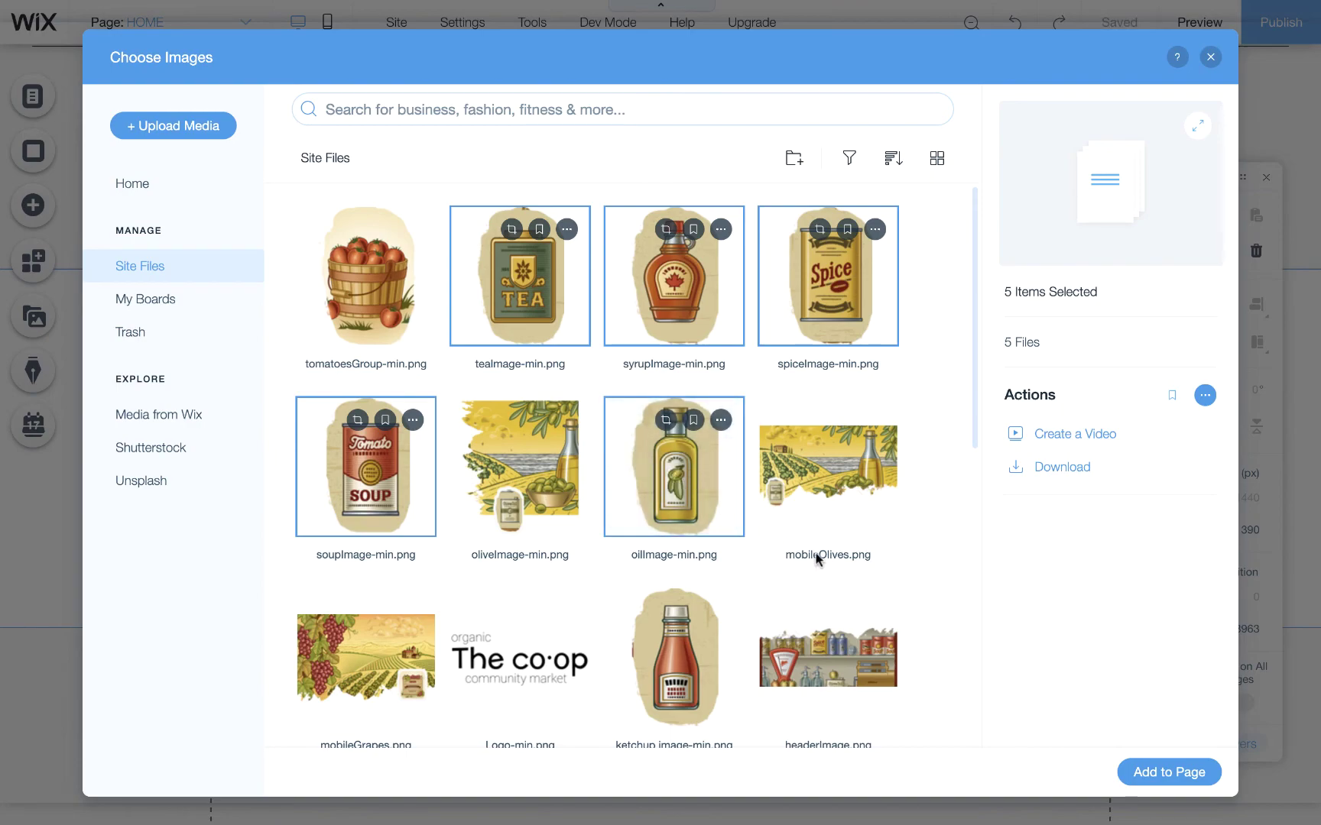
click(1196, 772)
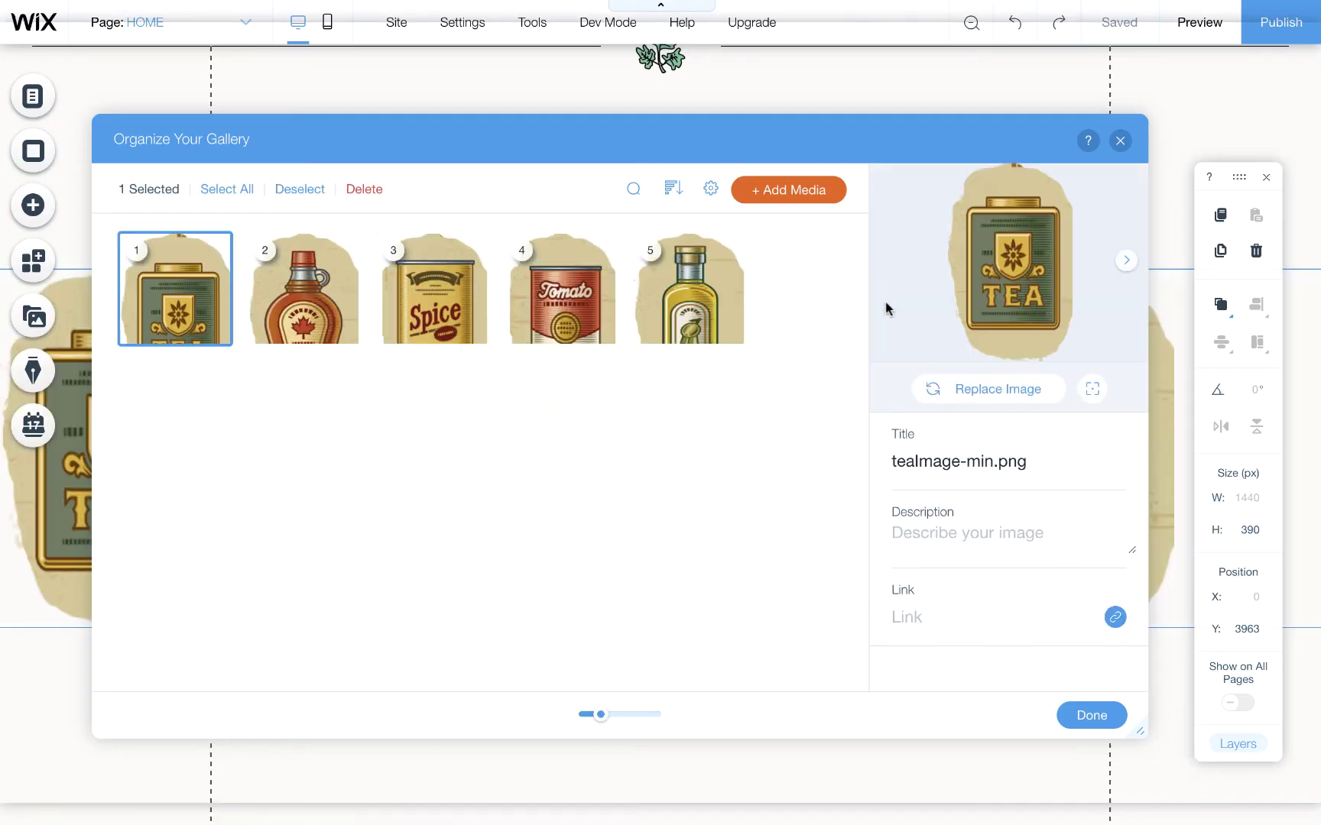
Add a second set of the tea, syrup, spice, soup and oil images from the site files to the gallery.
click(818, 208)
click(816, 243)
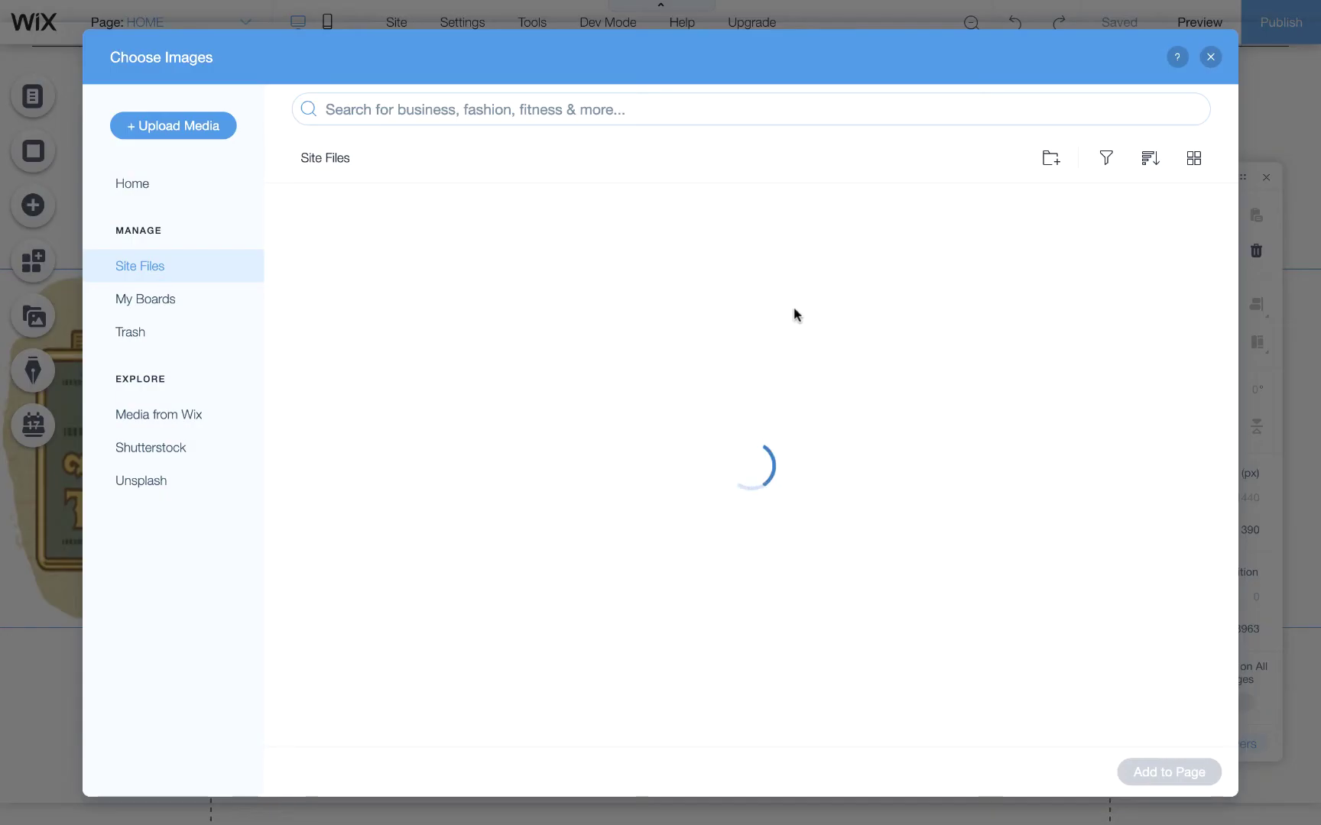
click(535, 324)
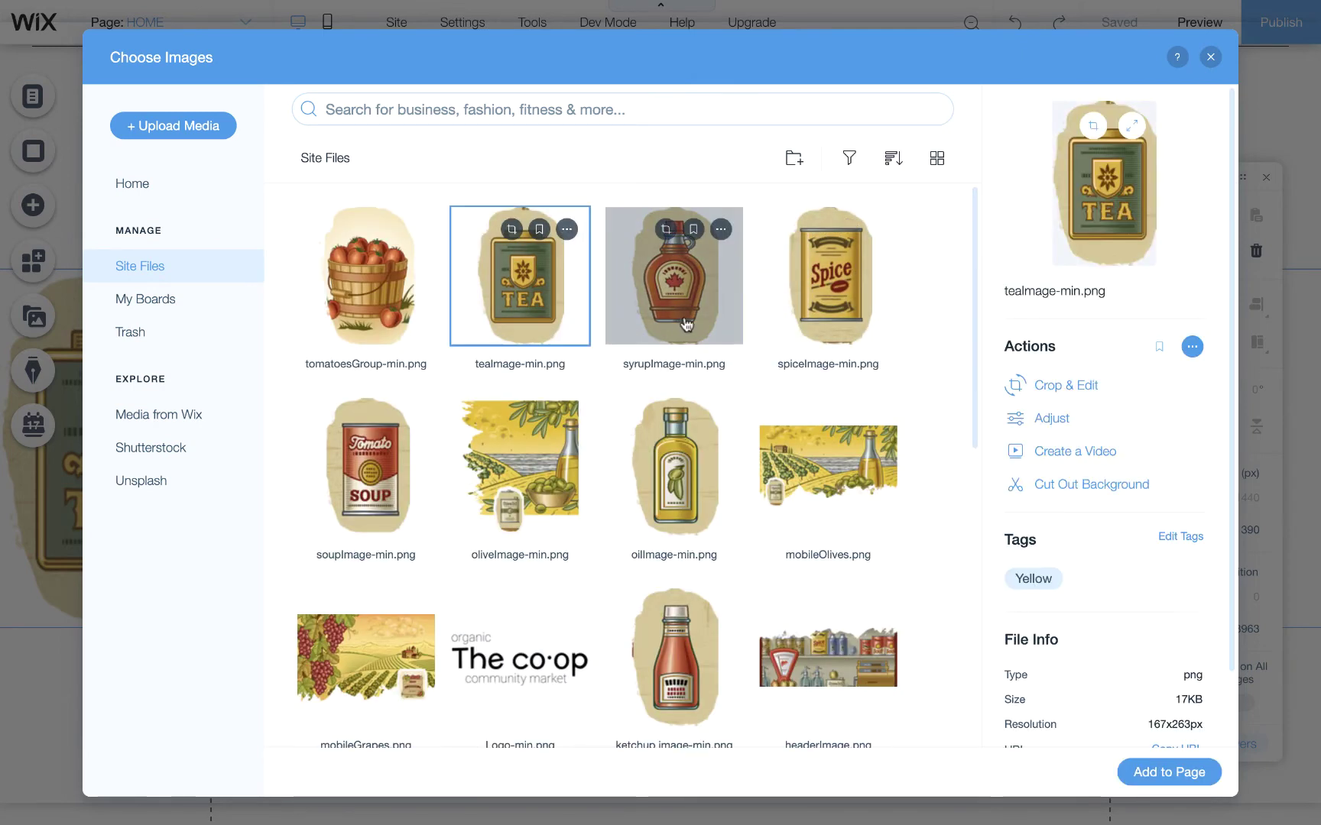
click(692, 325)
click(807, 325)
click(359, 480)
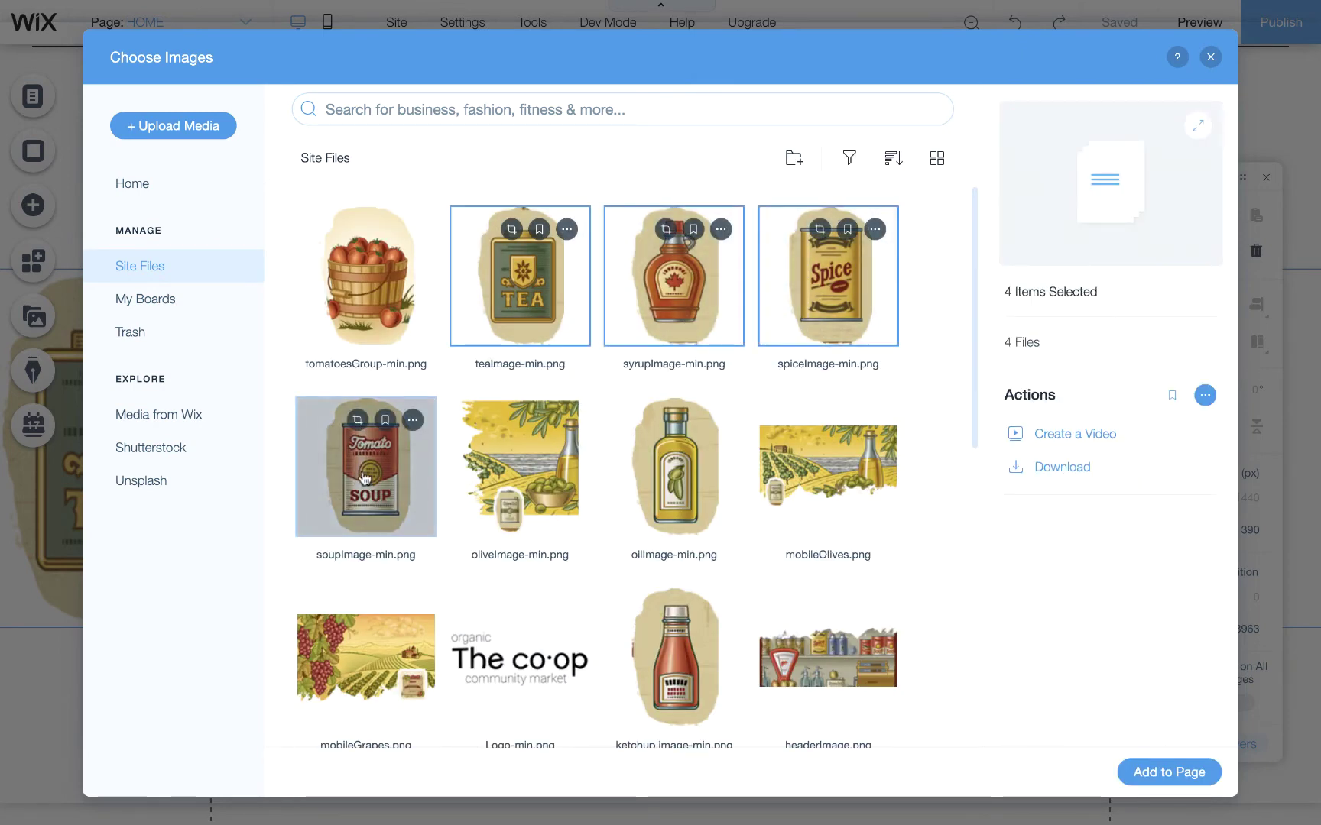
click(684, 472)
click(1152, 775)
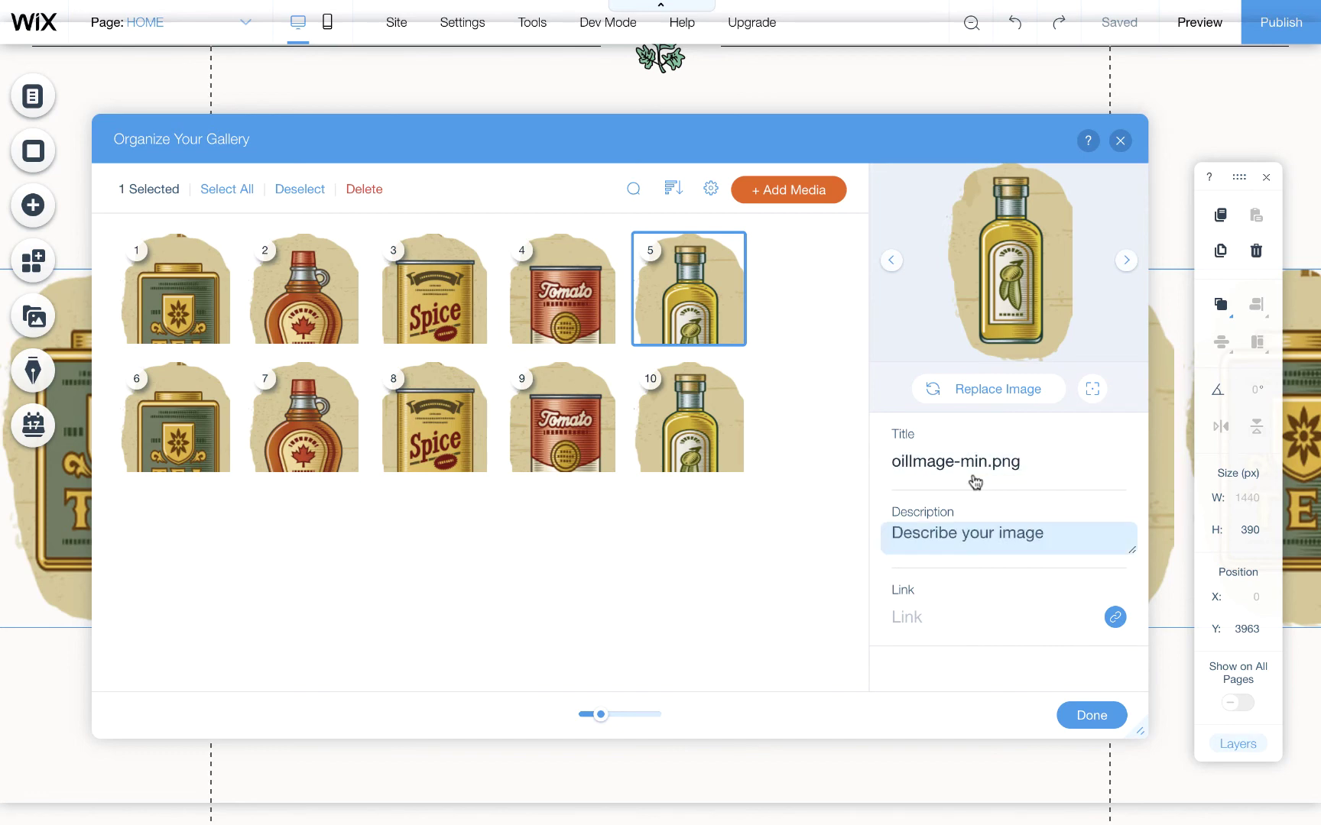
Link the first oil image in the gallery to the HOME page and finish organizing the gallery.
click(1116, 616)
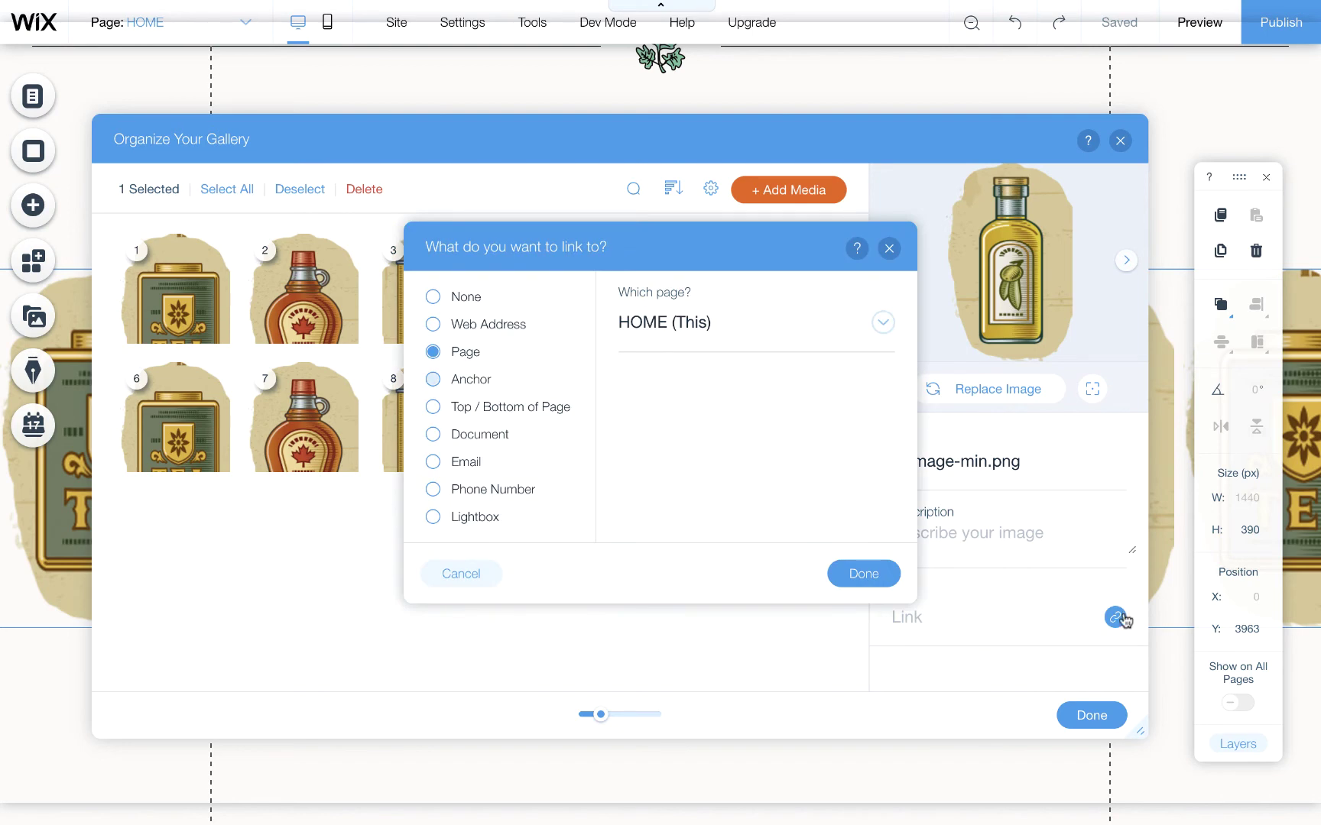
click(845, 587)
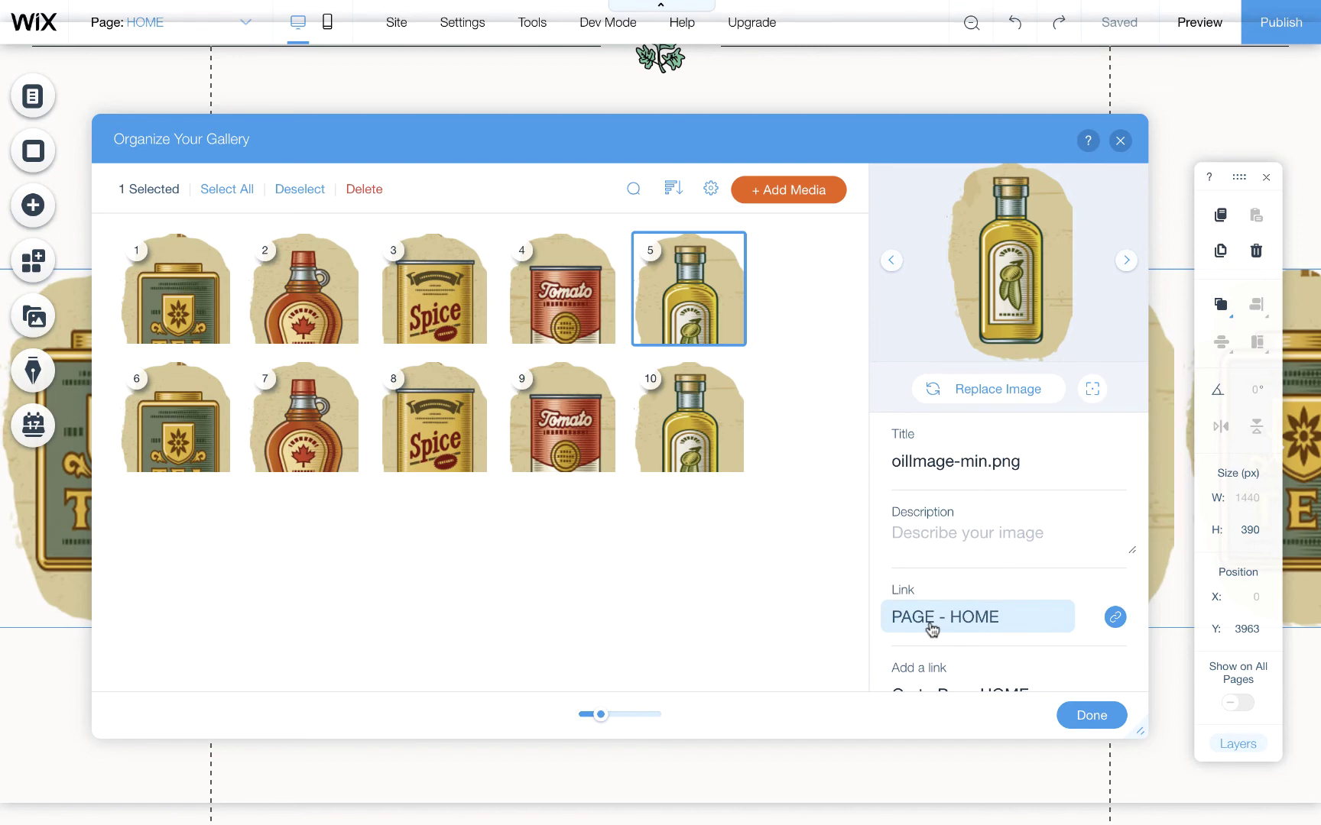
scroll(931, 628, down, 1)
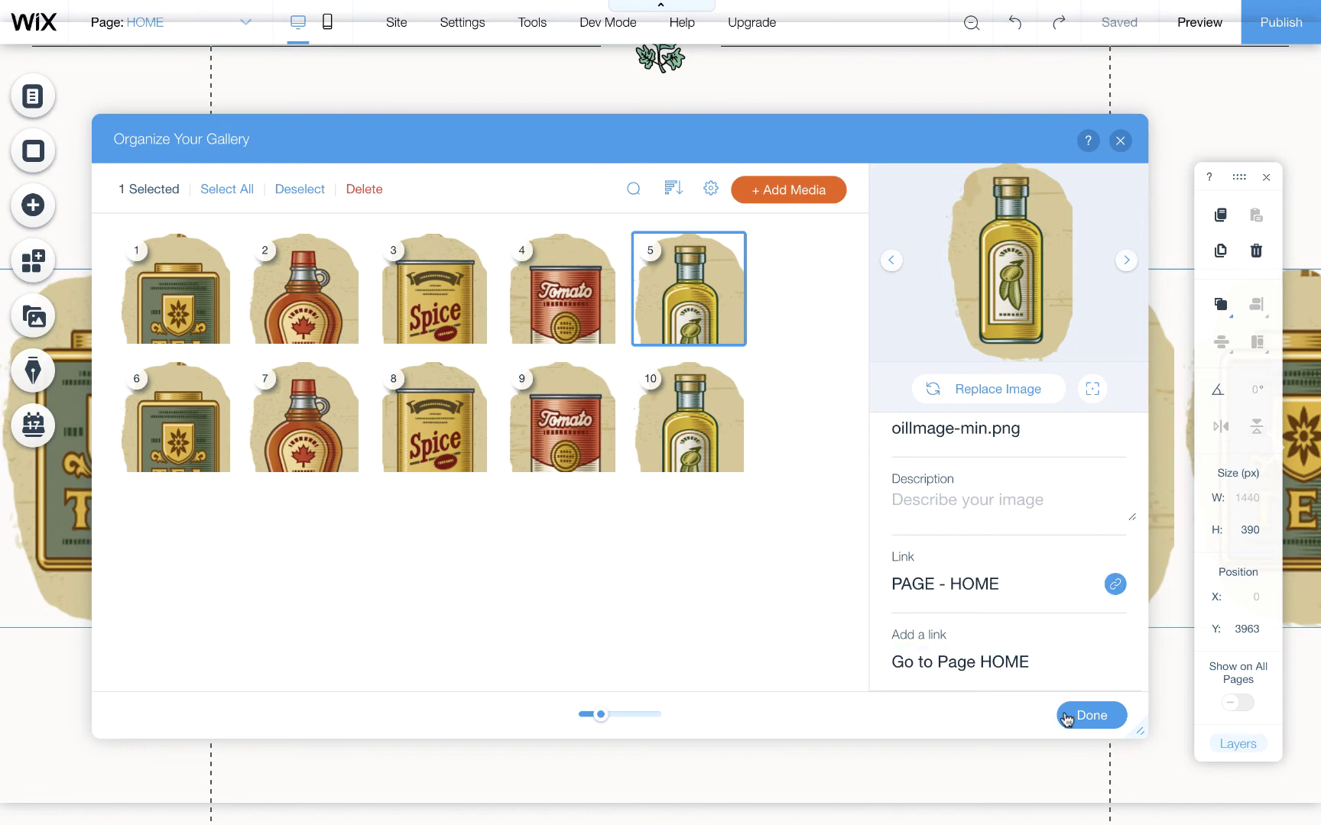
click(1101, 715)
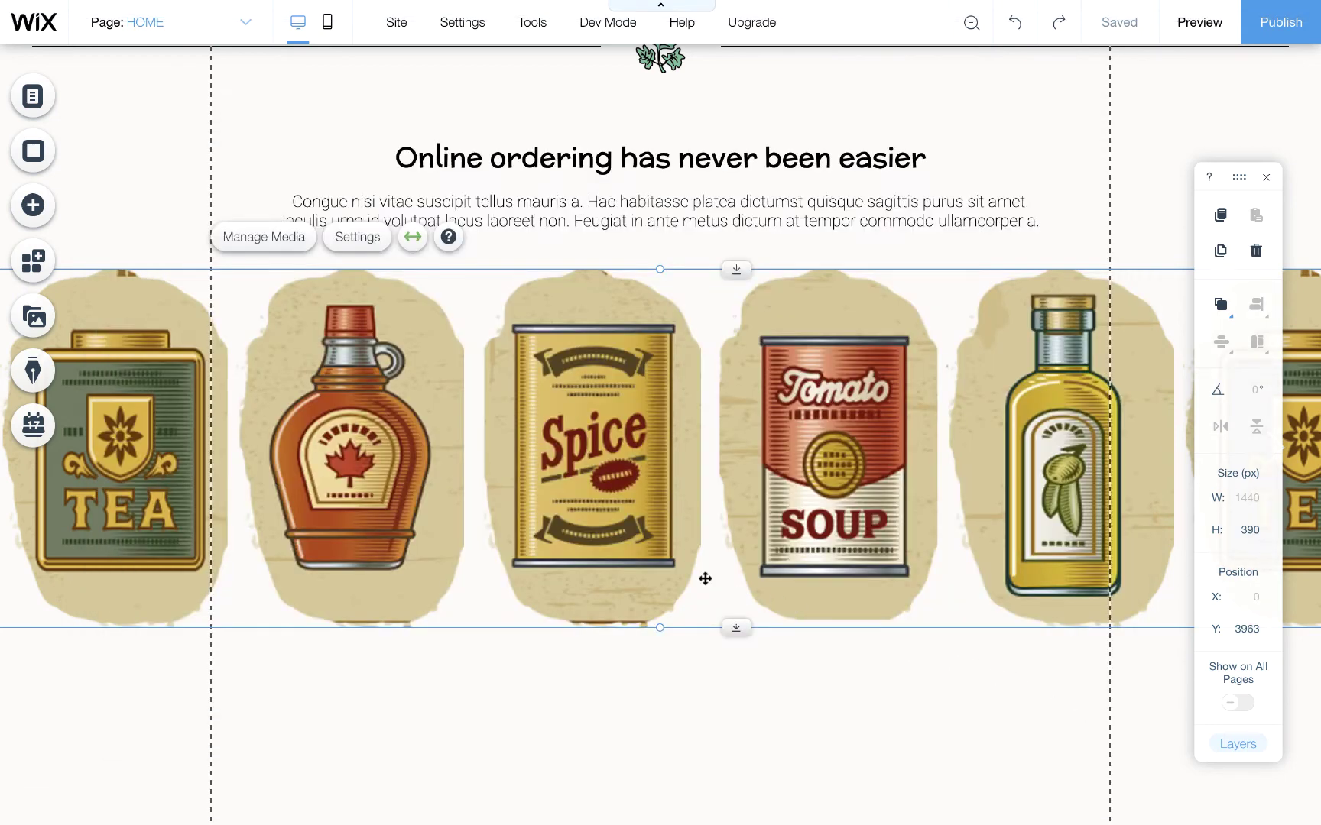
Set the gallery's height to 243 px.
click(1244, 540)
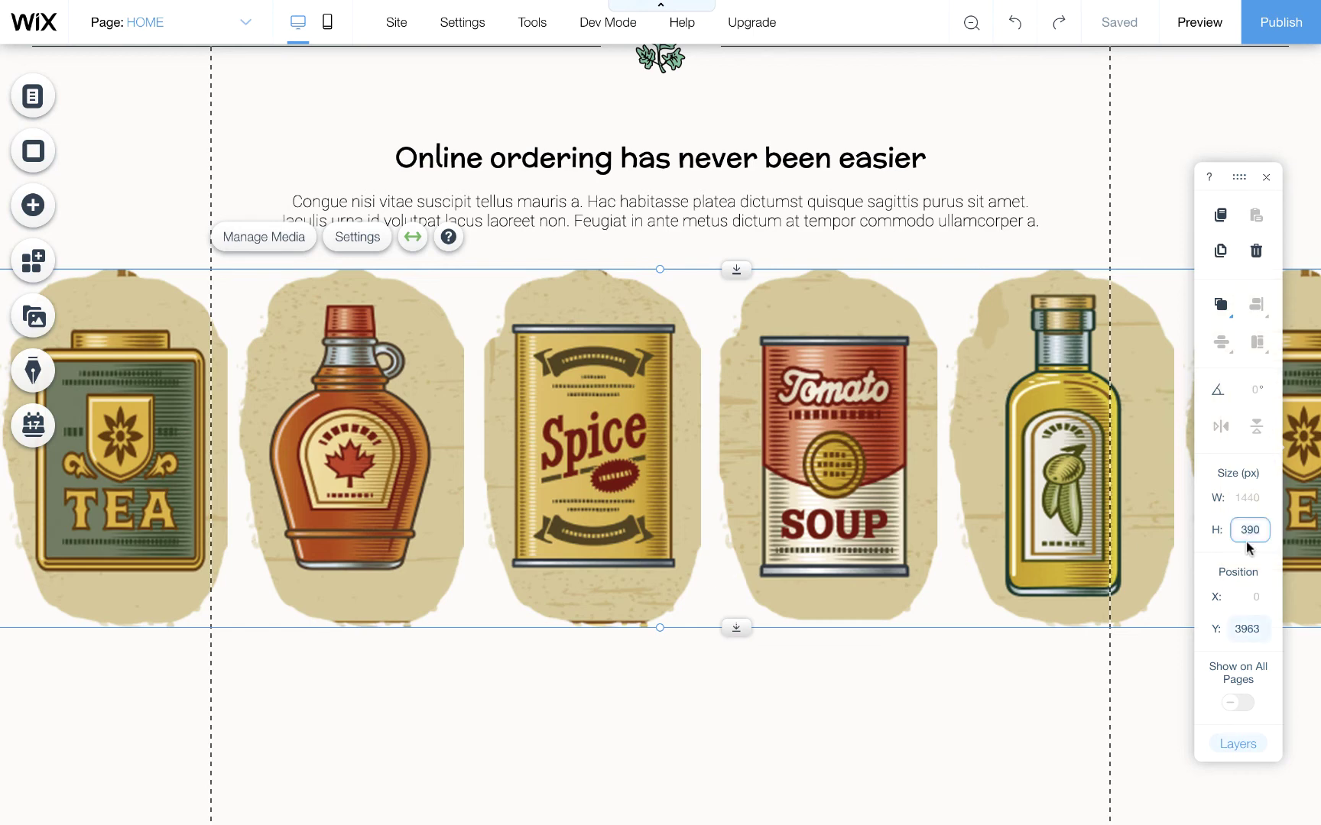
text(243)
key(Return)
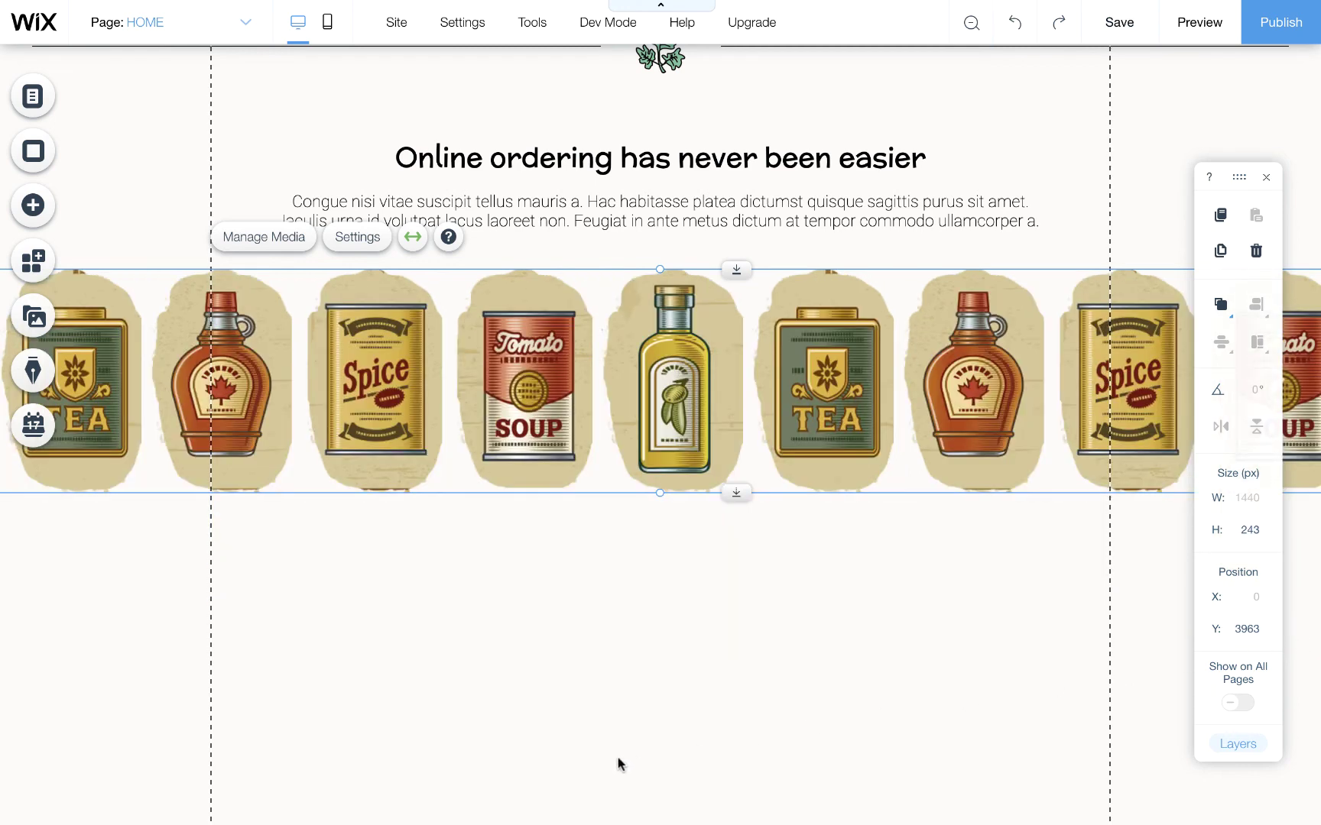
Customize the gallery's slider layout to loop images and slide automatically with a time between images of 3.
click(368, 240)
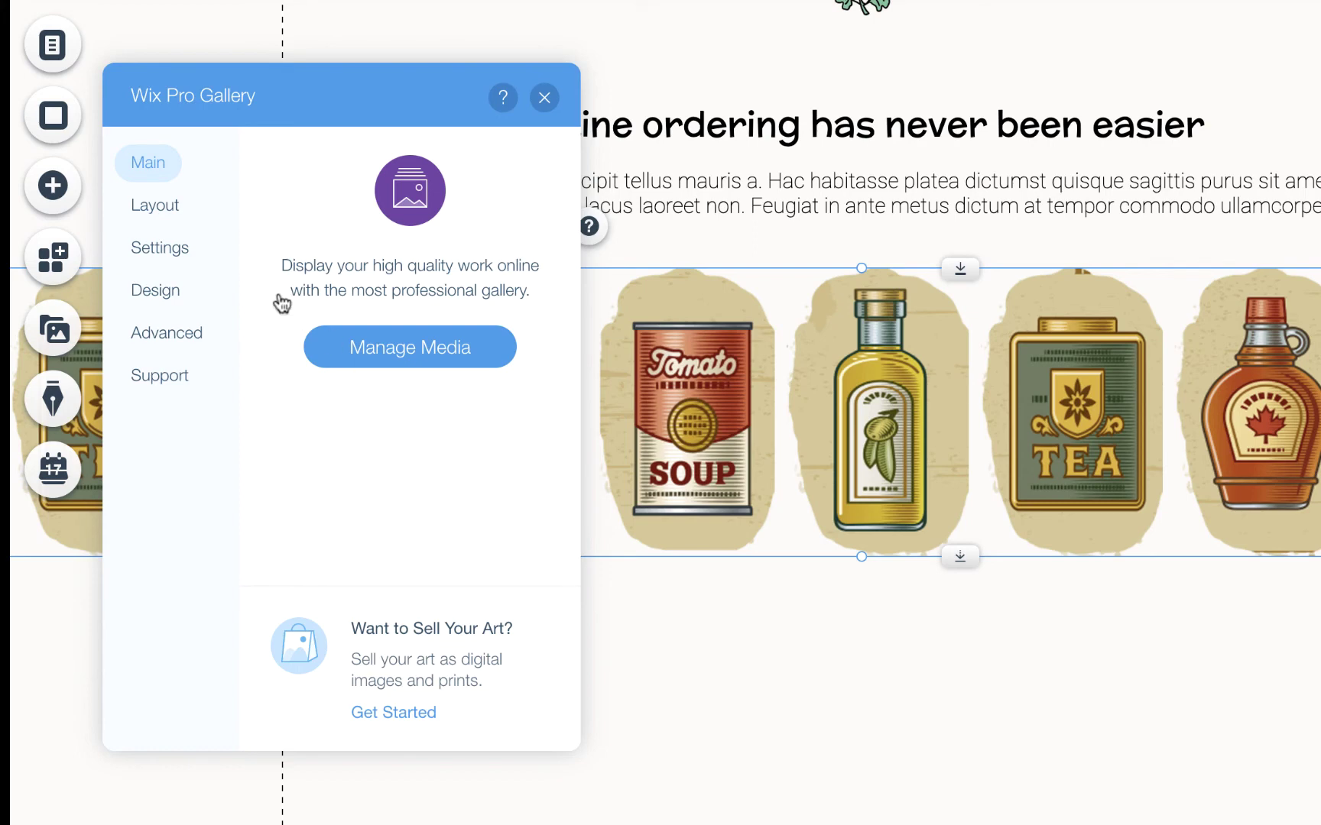
click(173, 214)
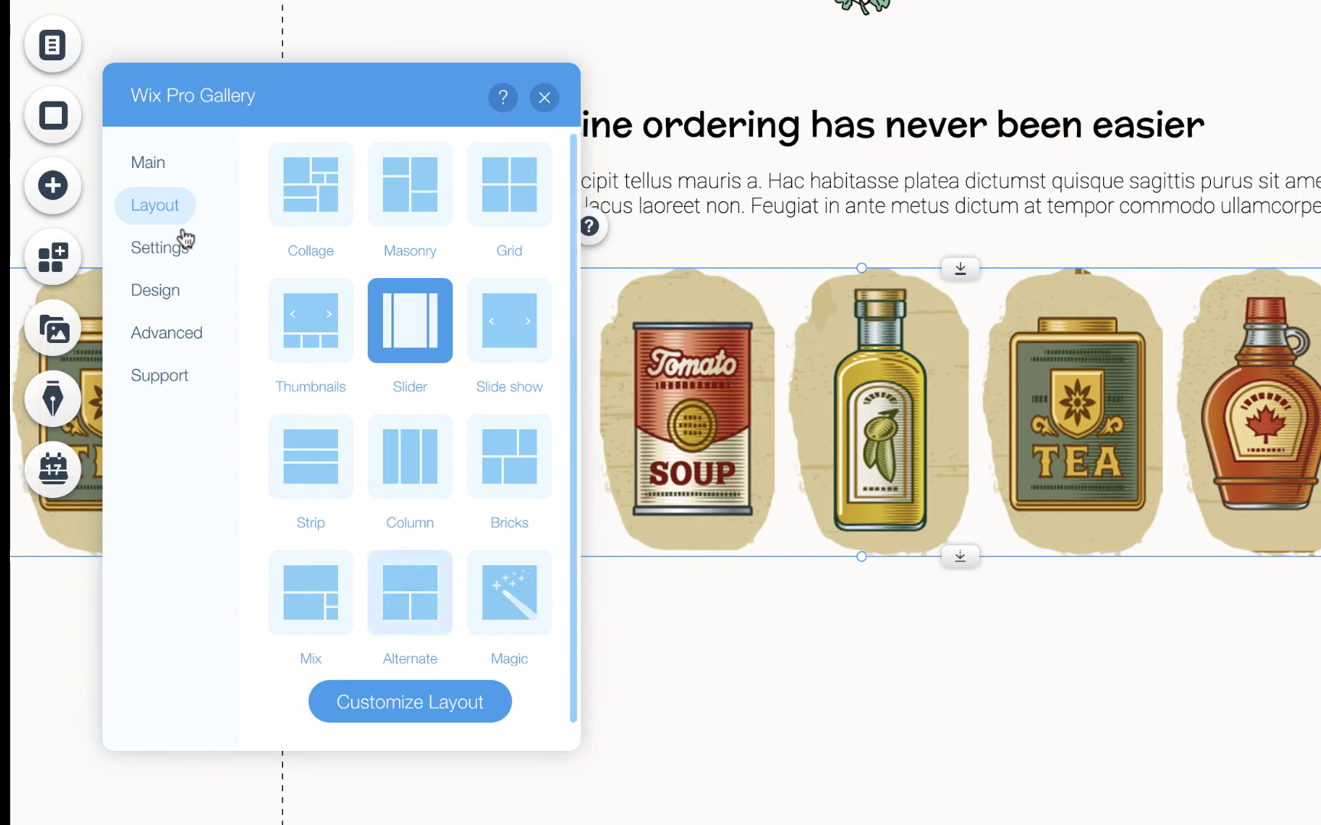
click(400, 701)
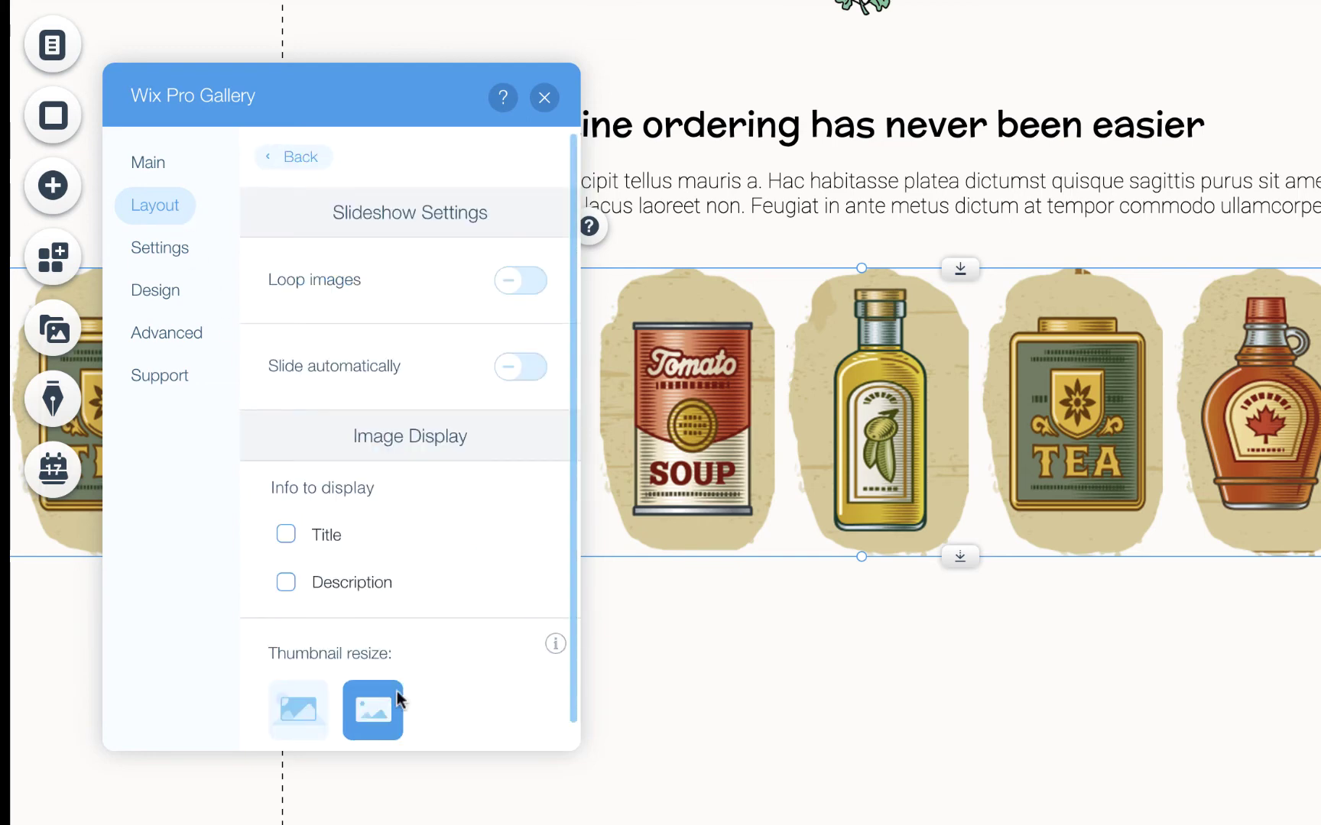
click(516, 291)
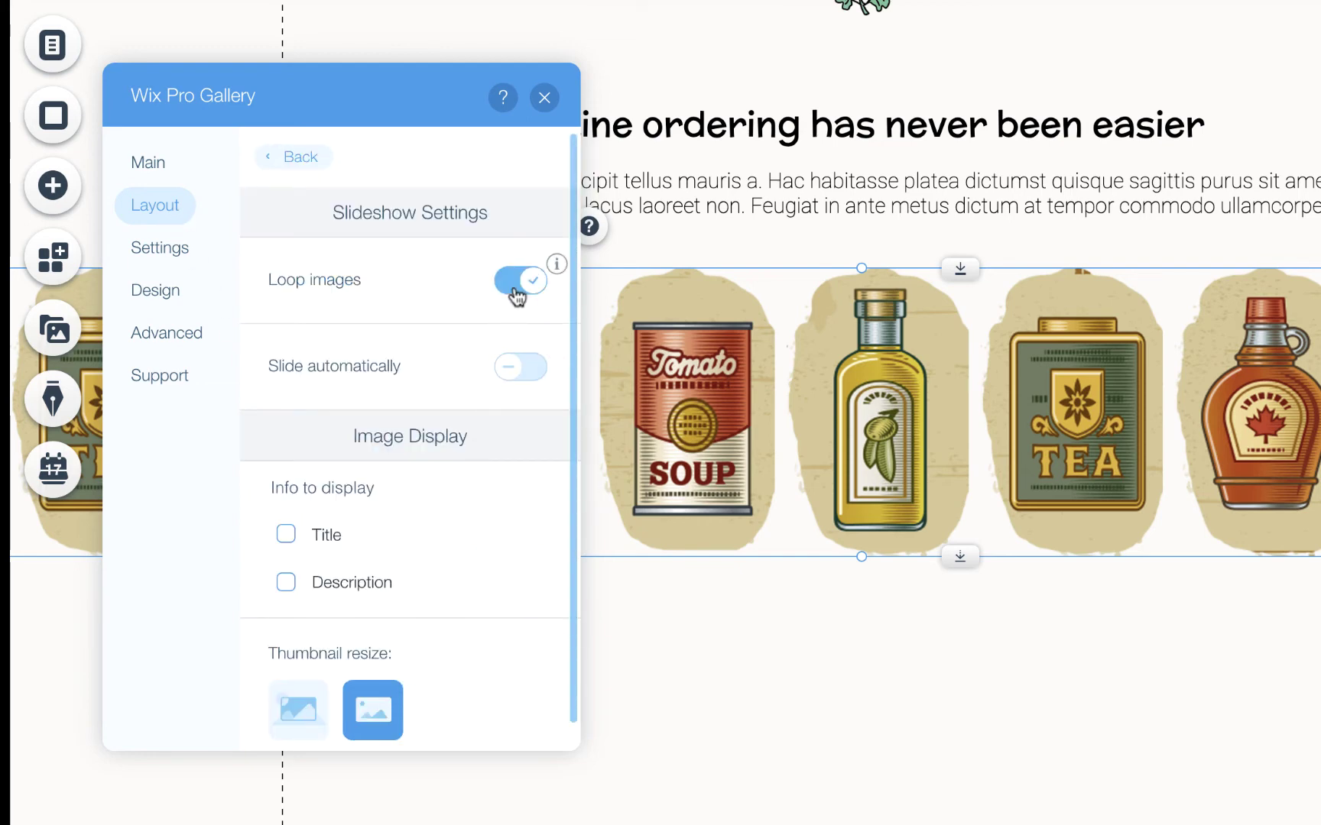
click(512, 376)
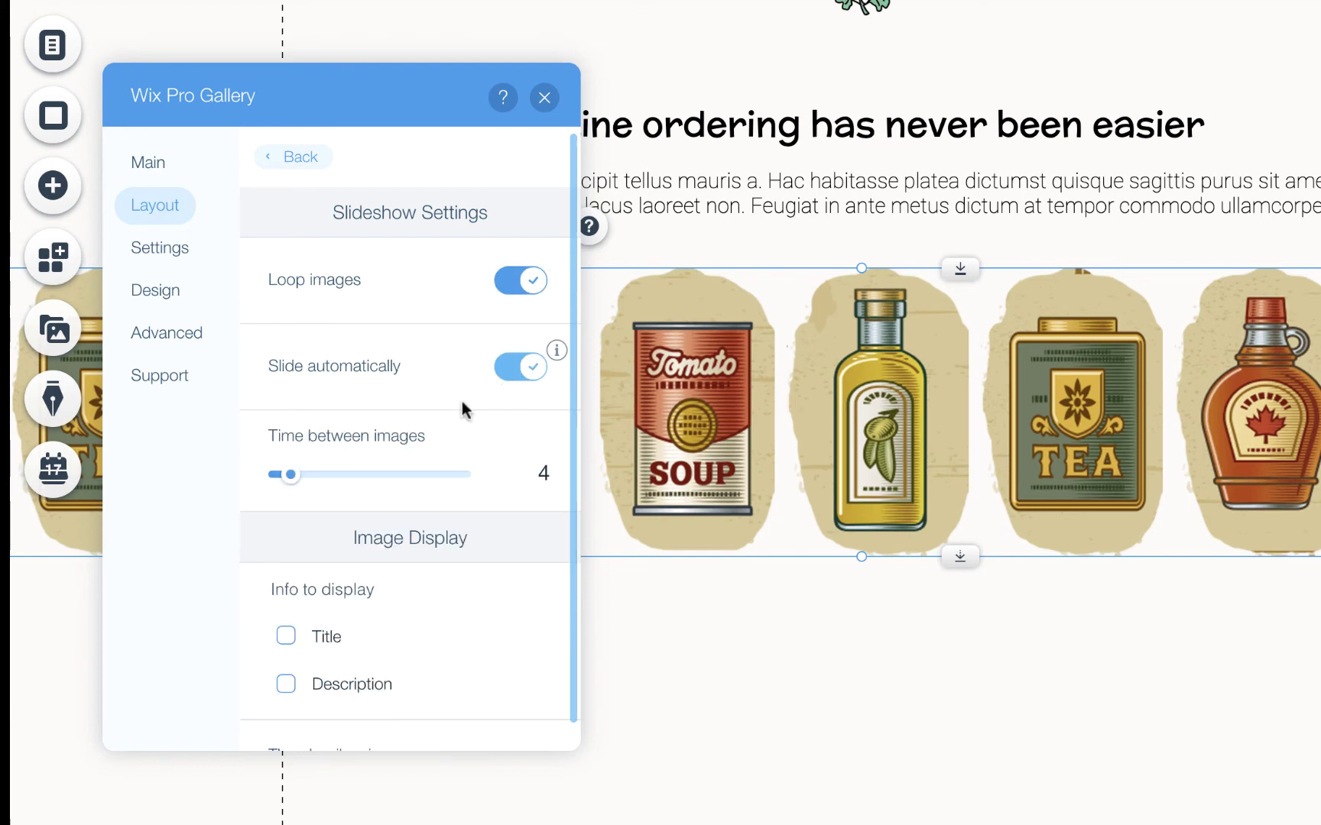
click(526, 481)
text(30)
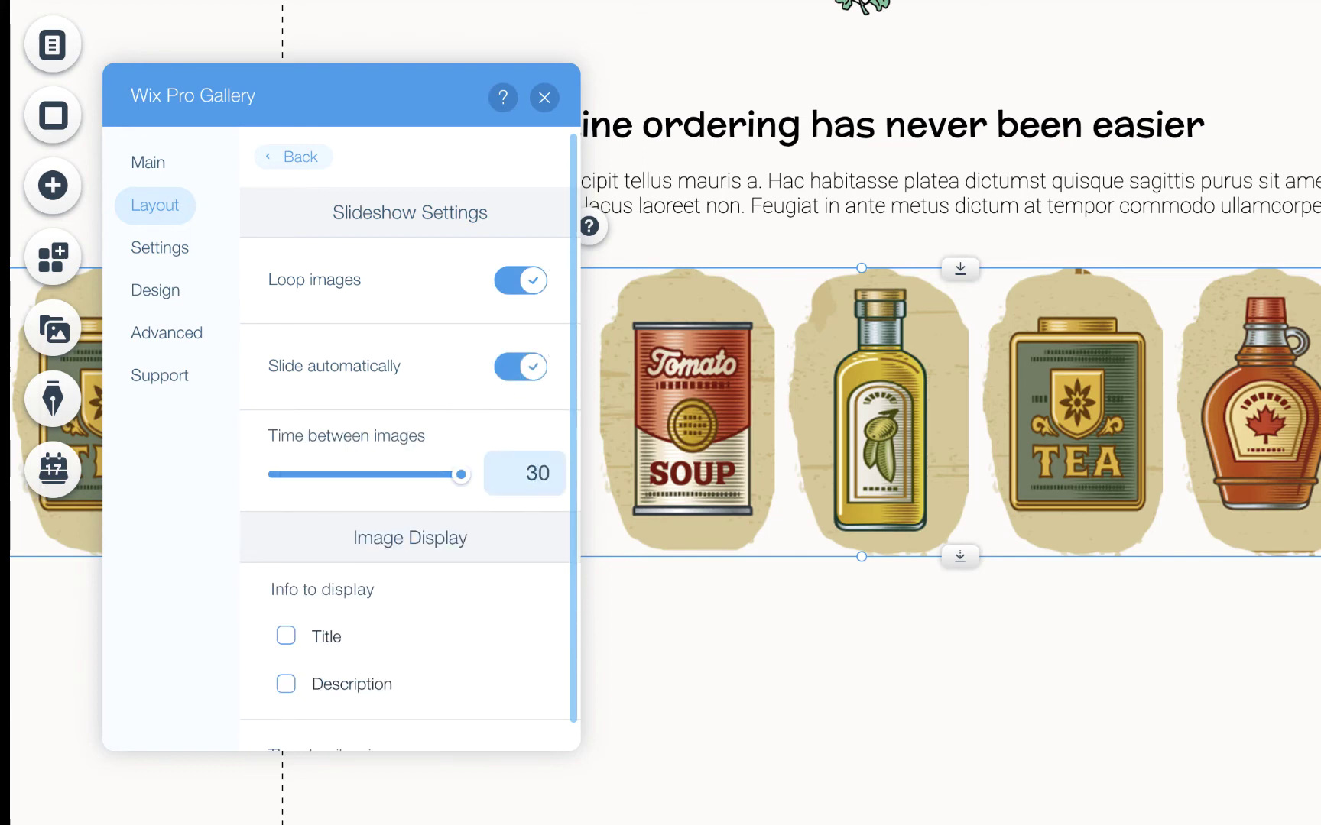
scroll(528, 489, down, 4)
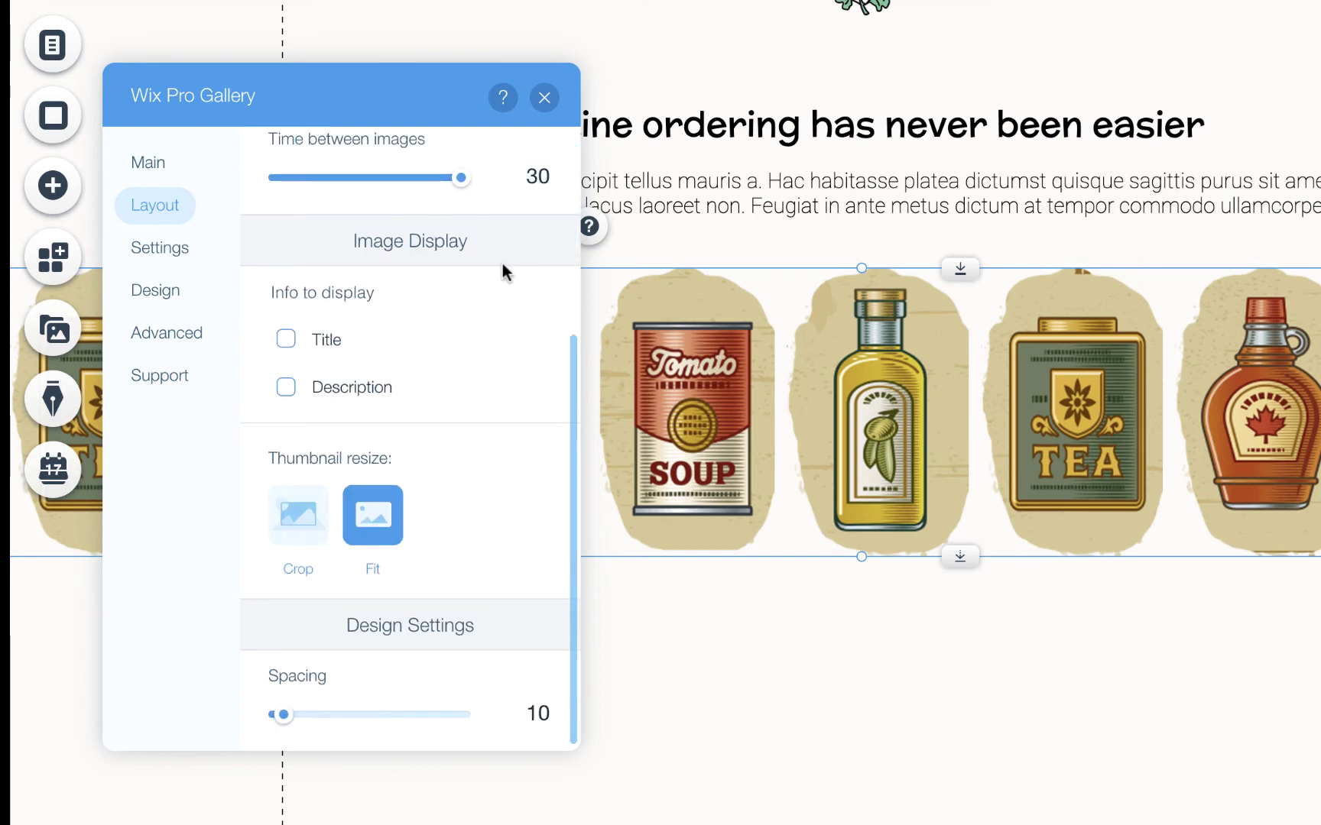
scroll(498, 227, up, 3)
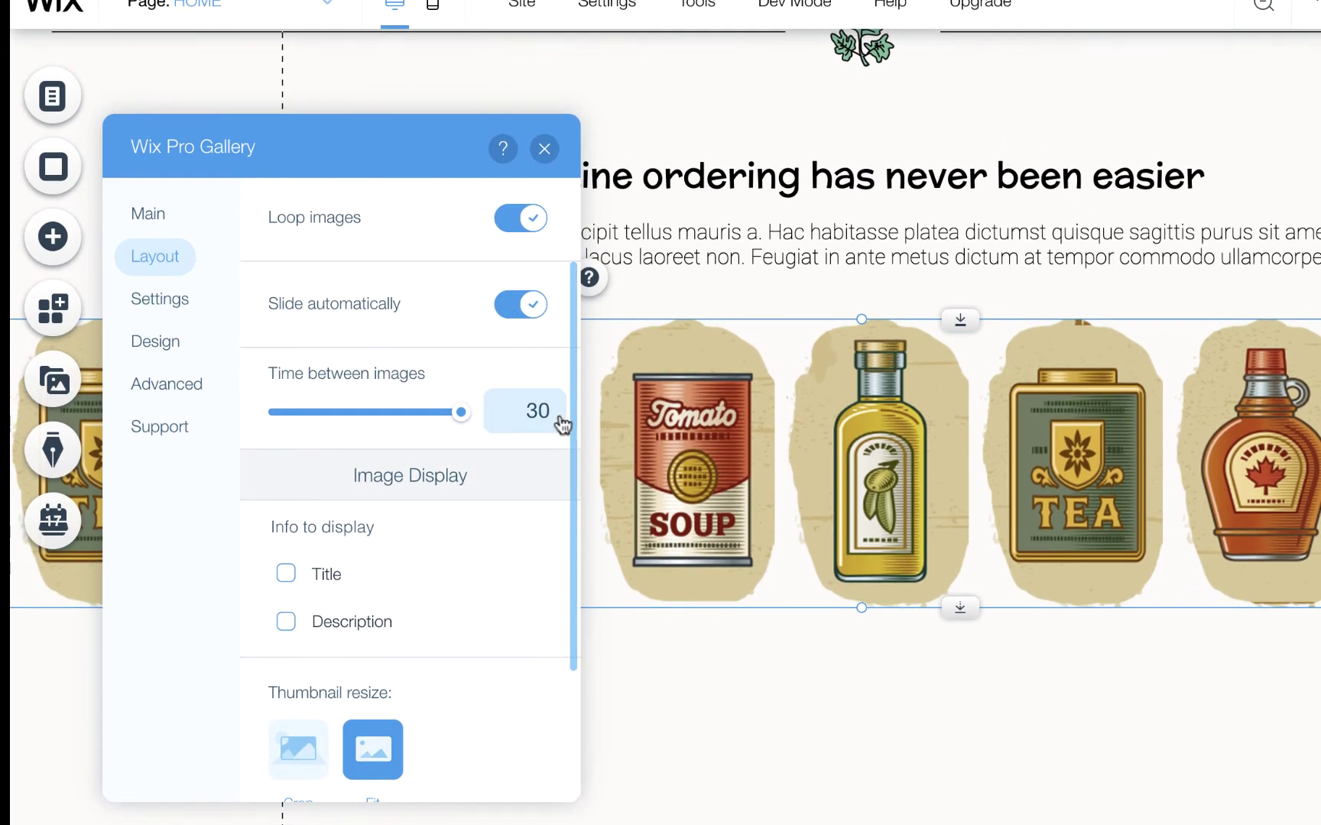
key(BackSpace)
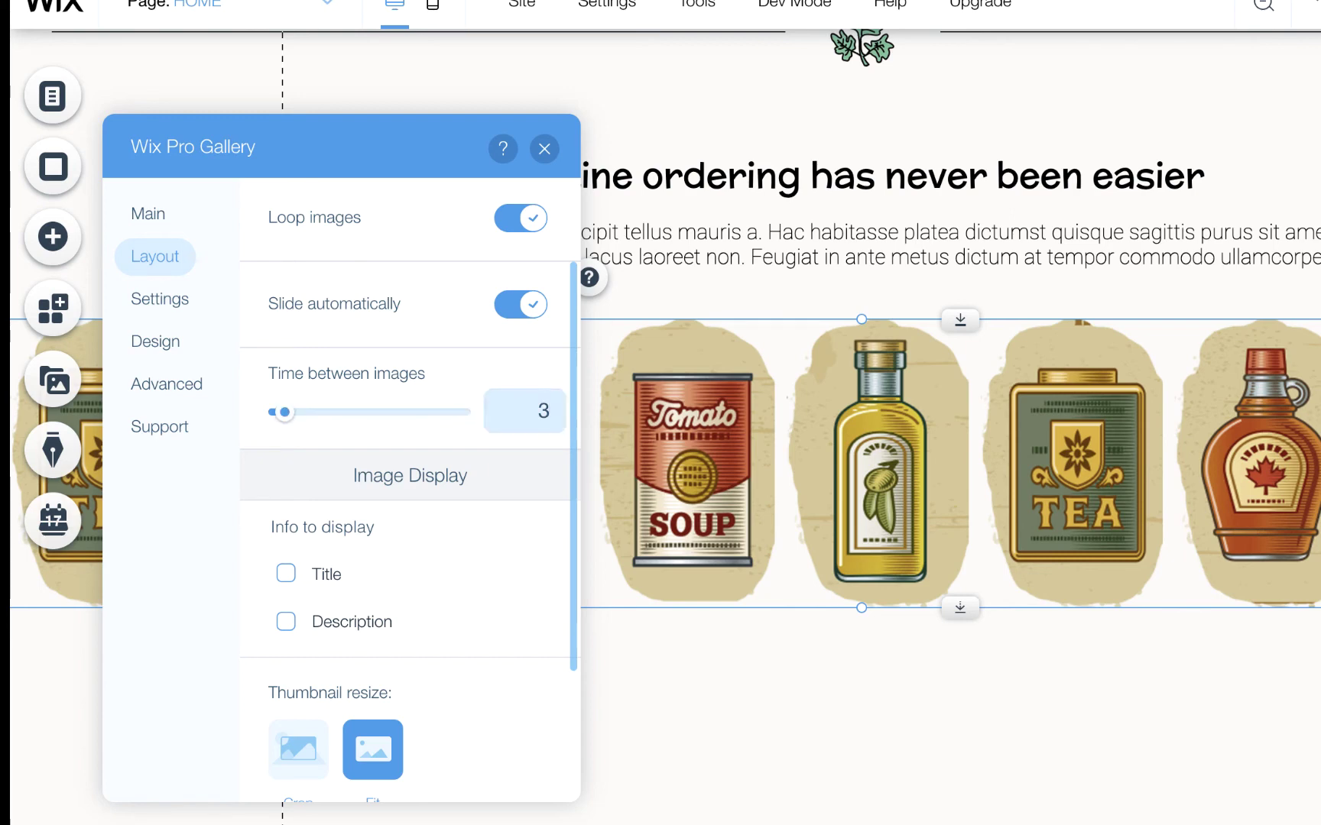
Set the spacing between the gallery images to 40.
scroll(409, 603, down, 1)
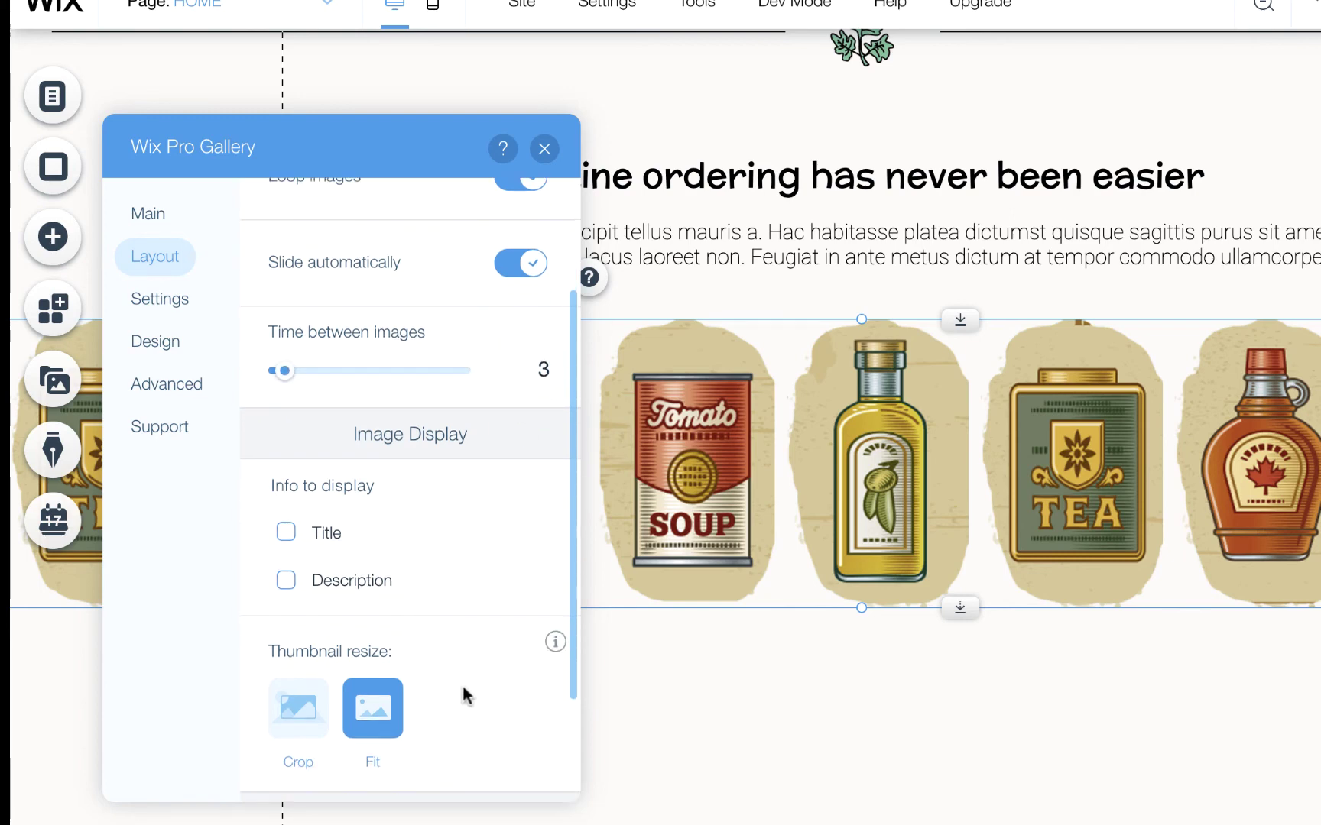
scroll(461, 683, down, 3)
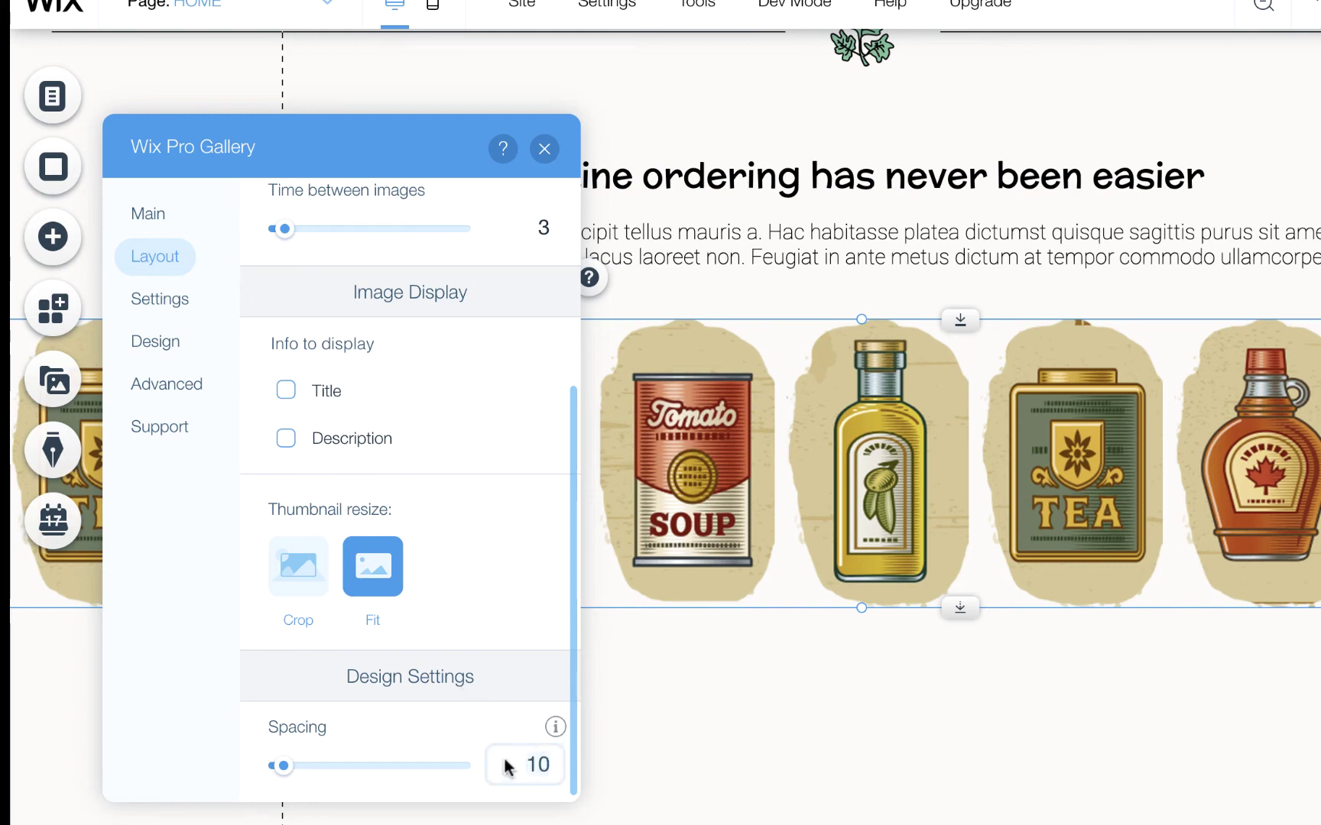
text(40)
key(Return)
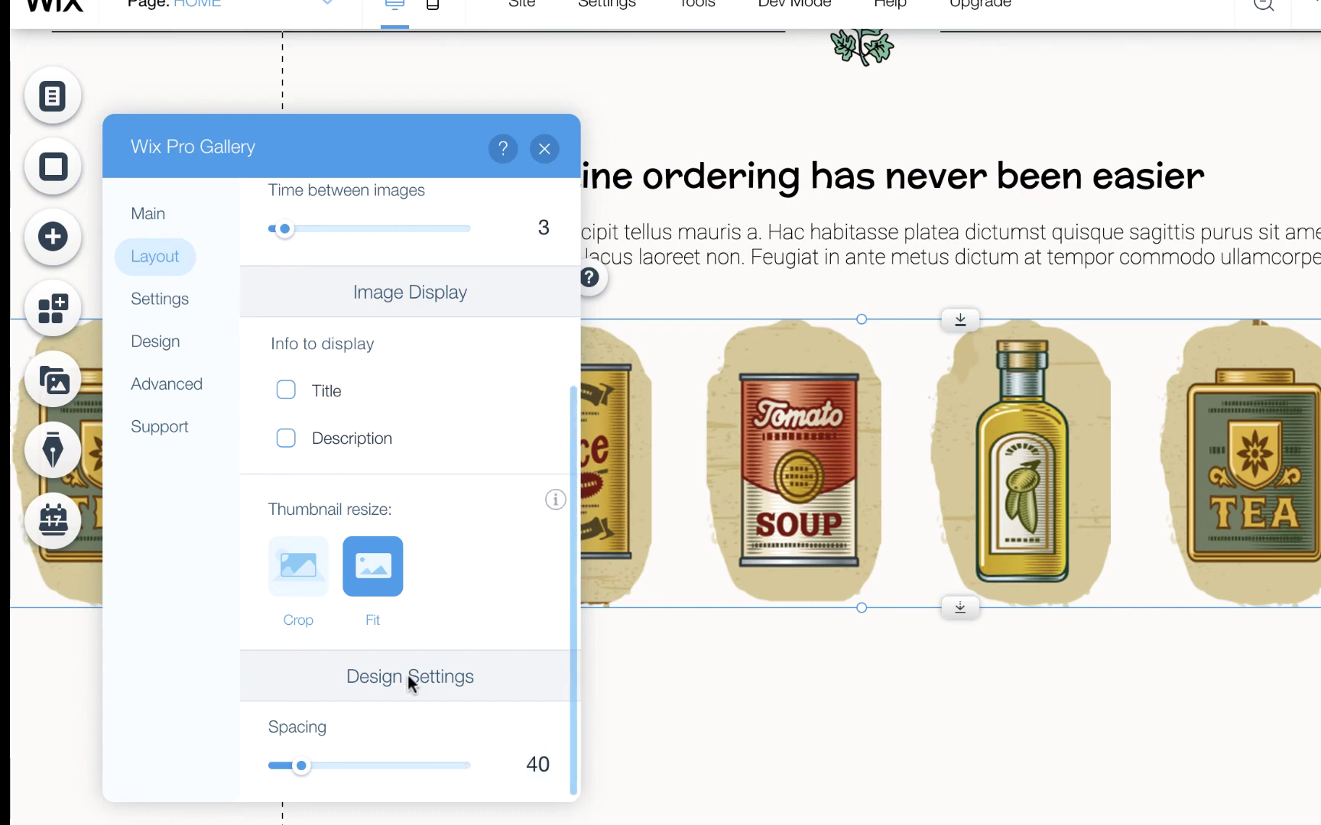
Make nothing happen when a gallery item is clicked and turn off the heart icon.
click(184, 319)
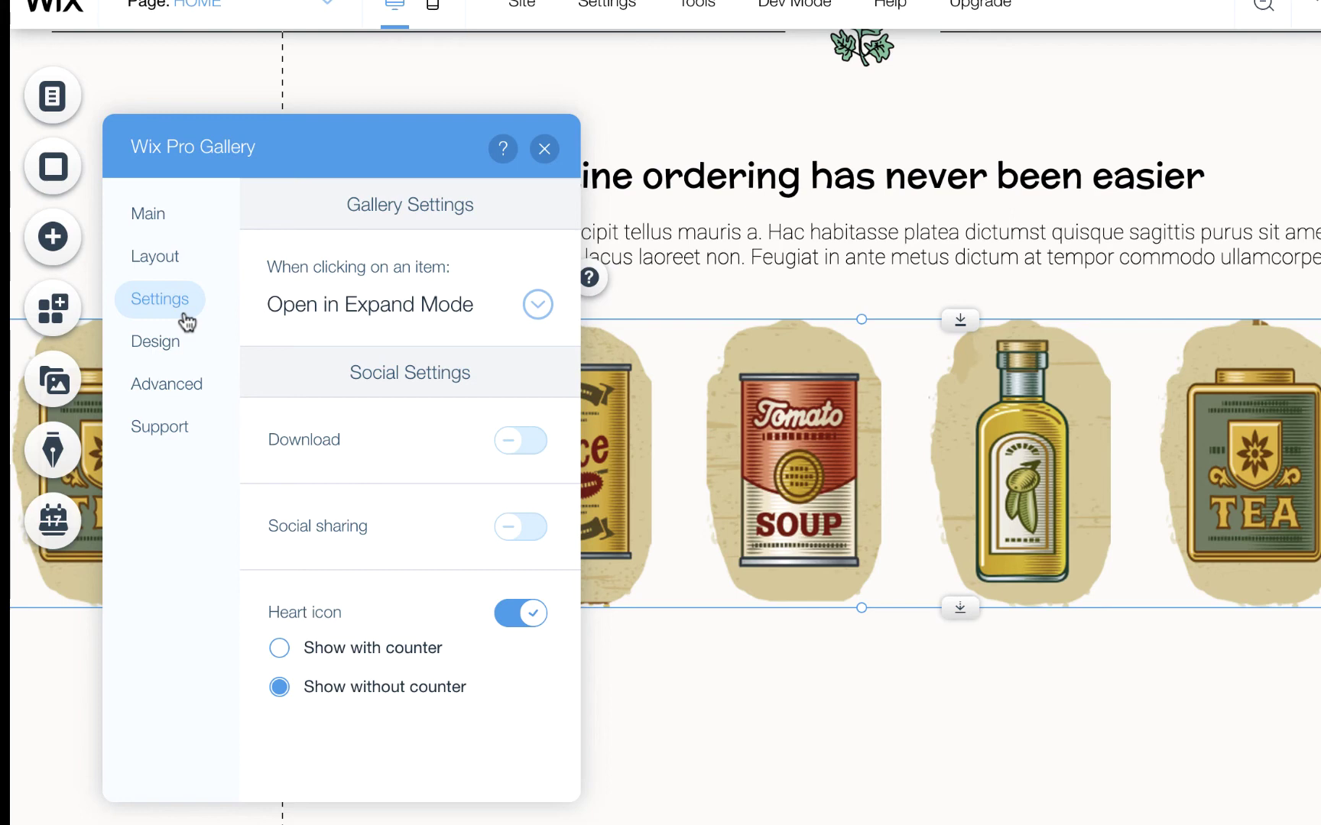
click(538, 309)
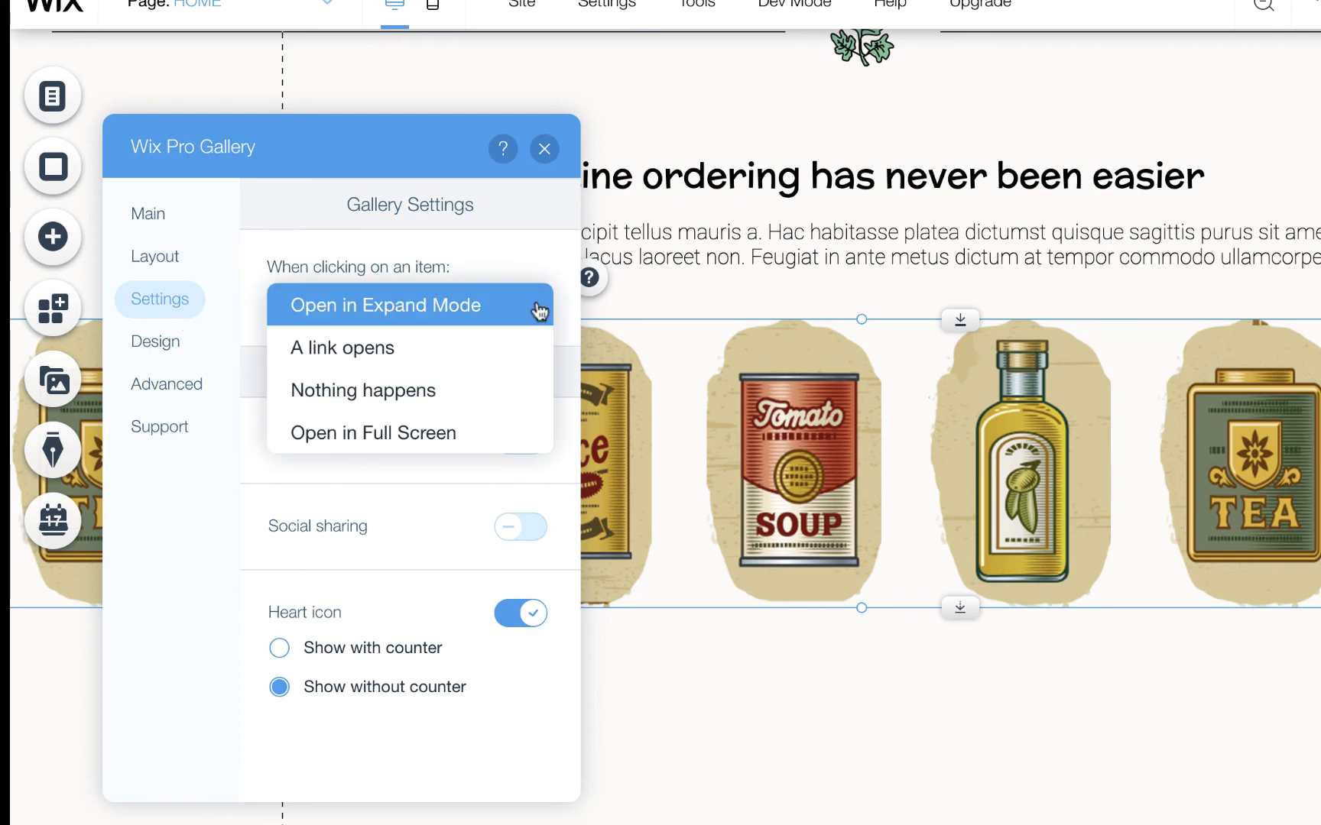
click(451, 386)
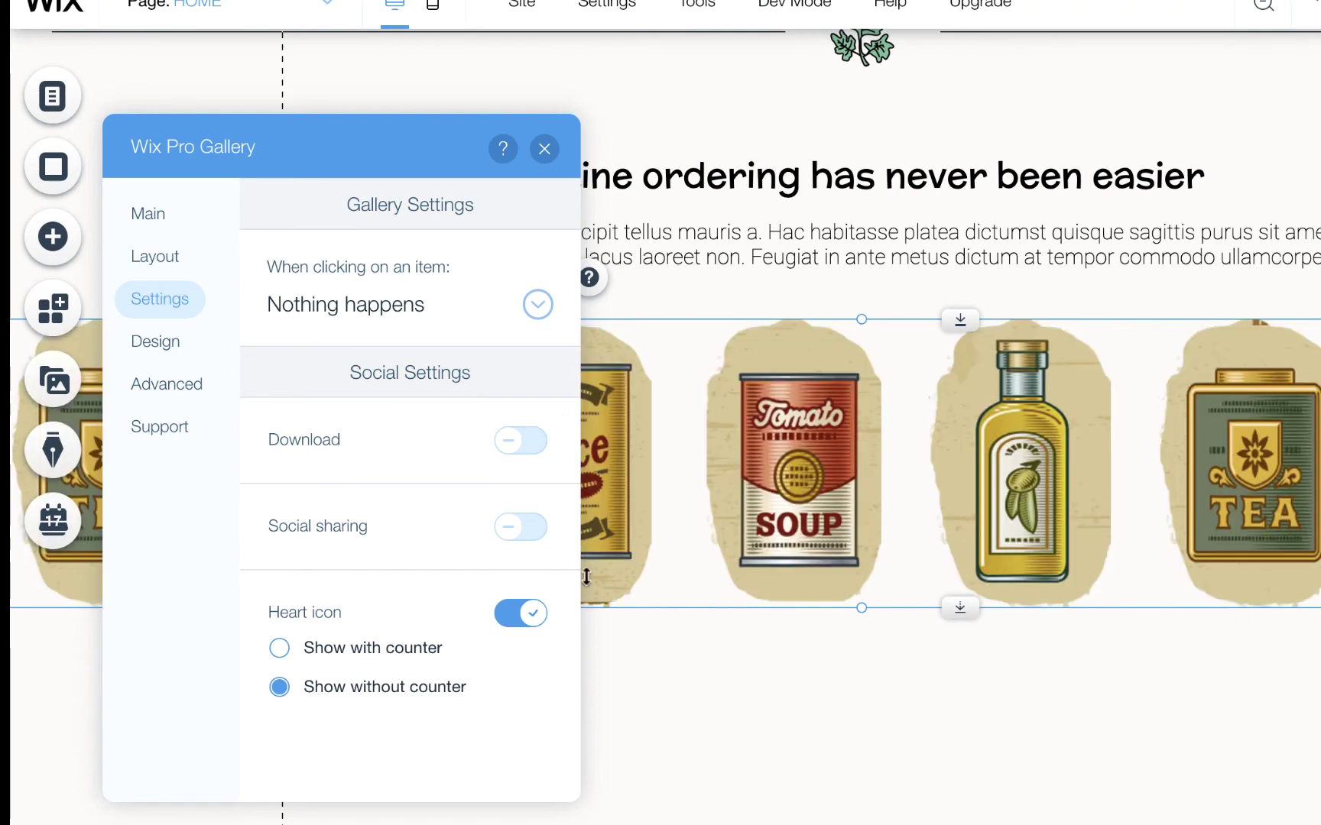
click(535, 615)
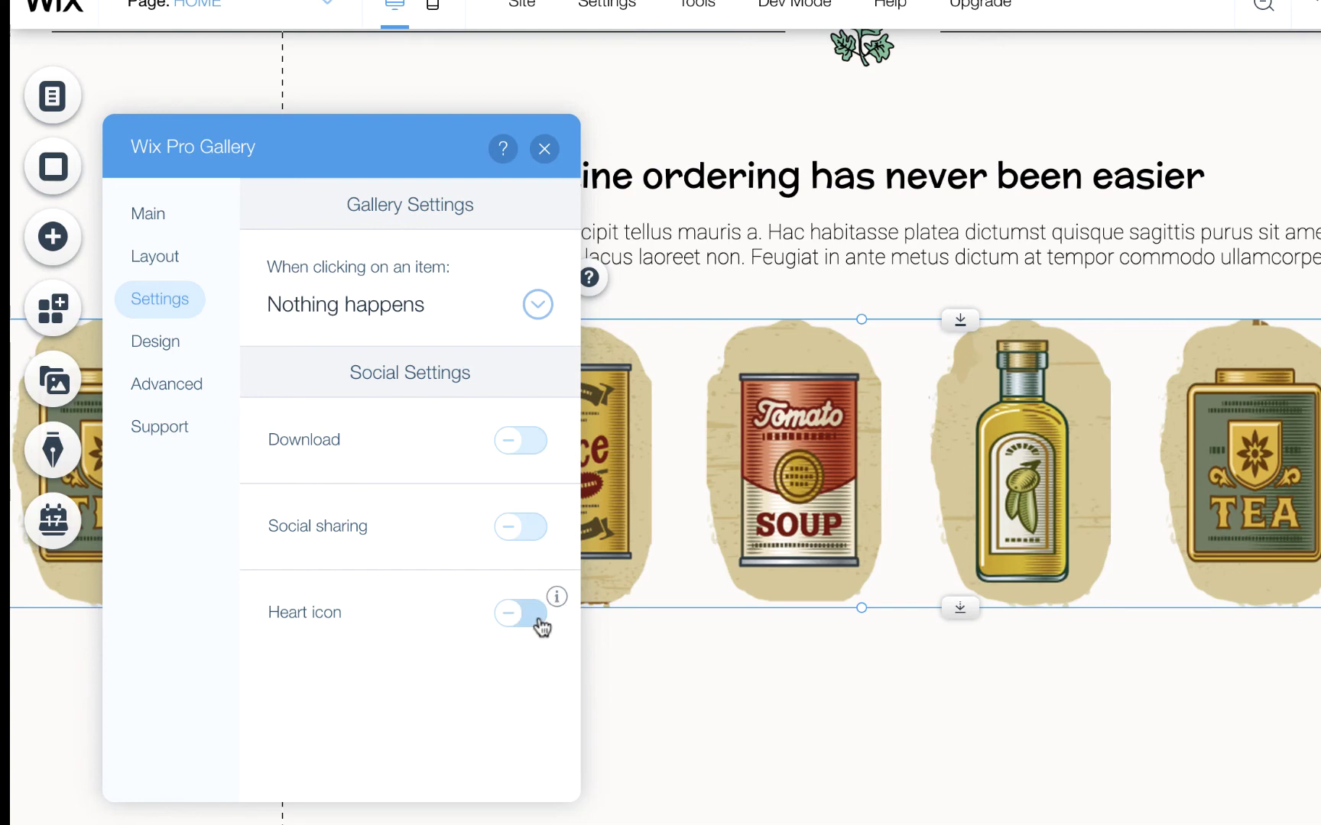
Set the gallery's hover color overlay to 0%.
click(168, 361)
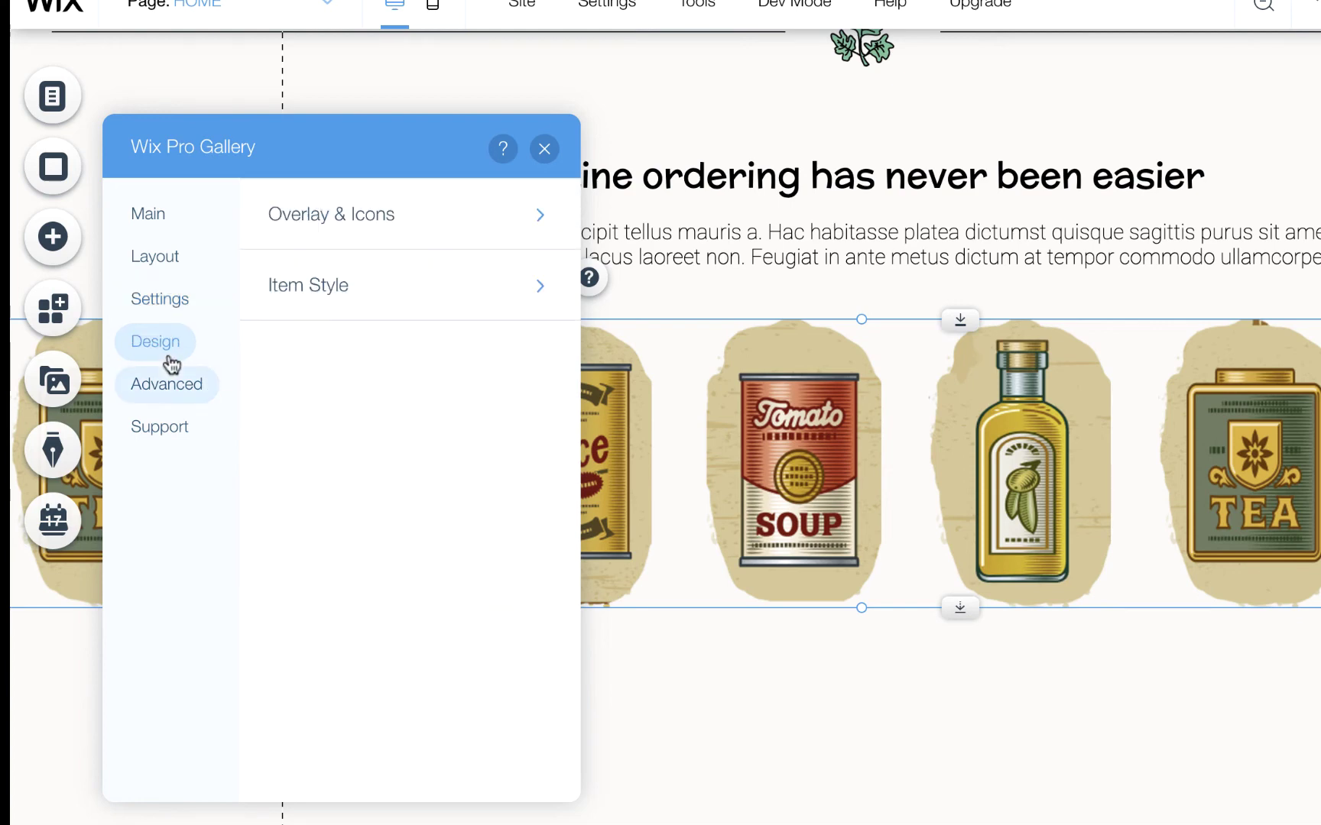
click(428, 239)
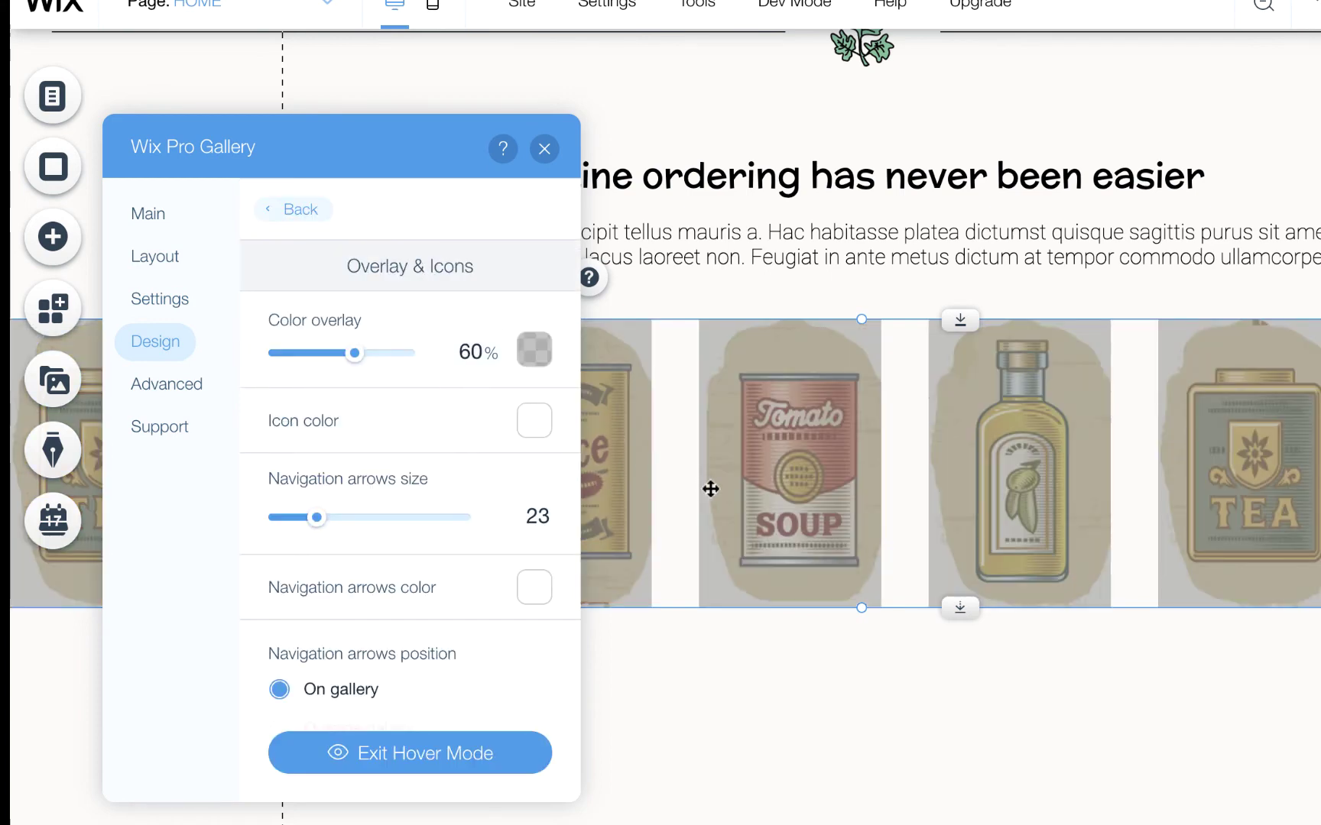
click(486, 361)
key(BackSpace)
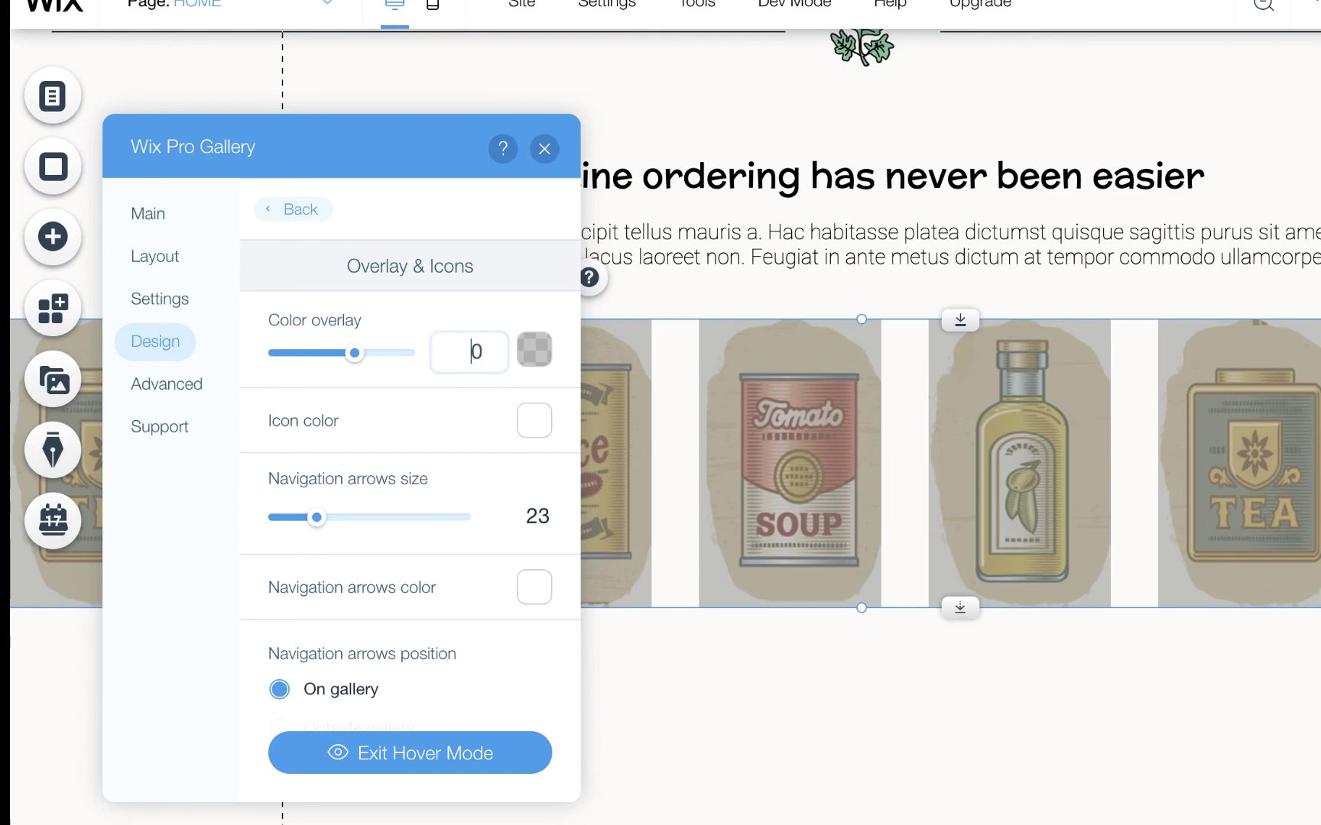
key(Return)
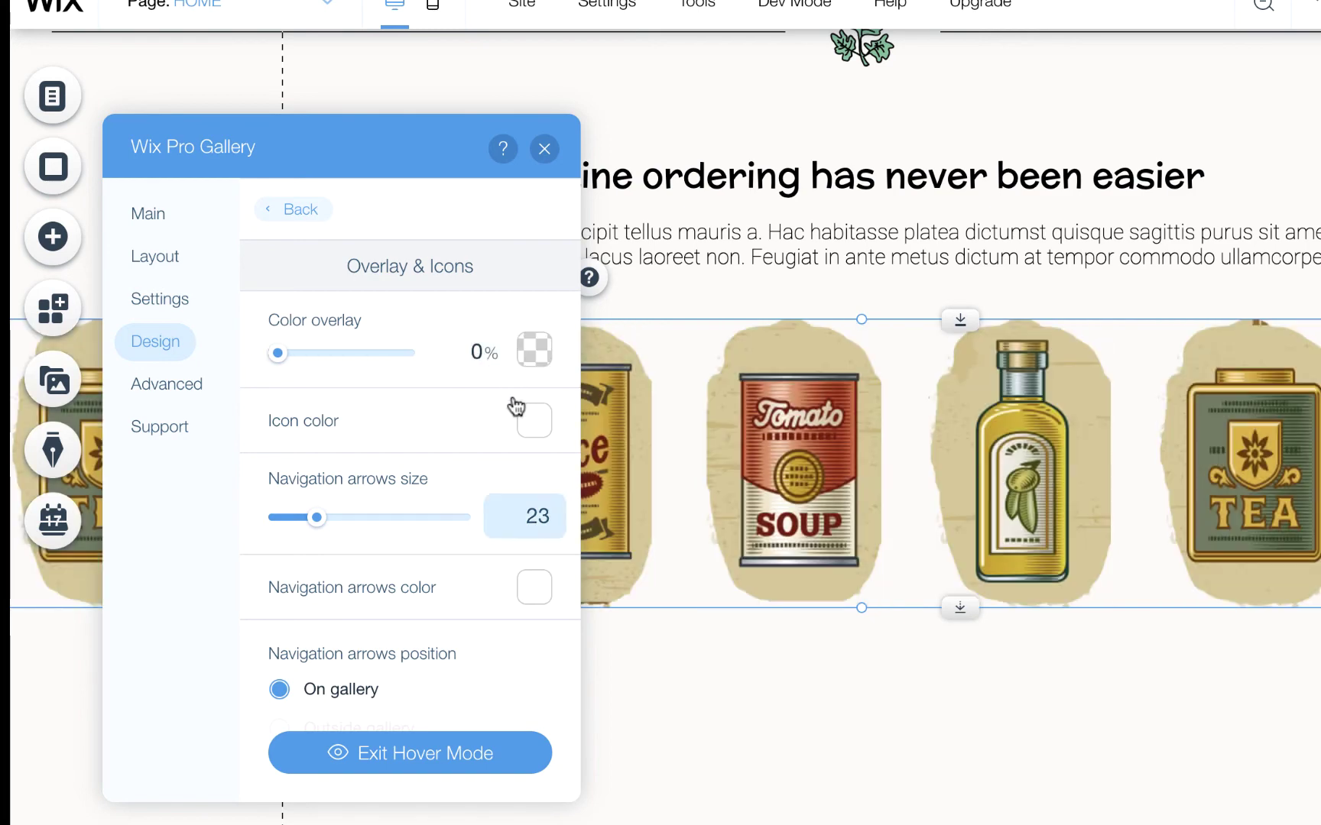
Set the navigation arrows' size to 8 and position them outside the gallery.
click(526, 517)
text(8)
key(Return)
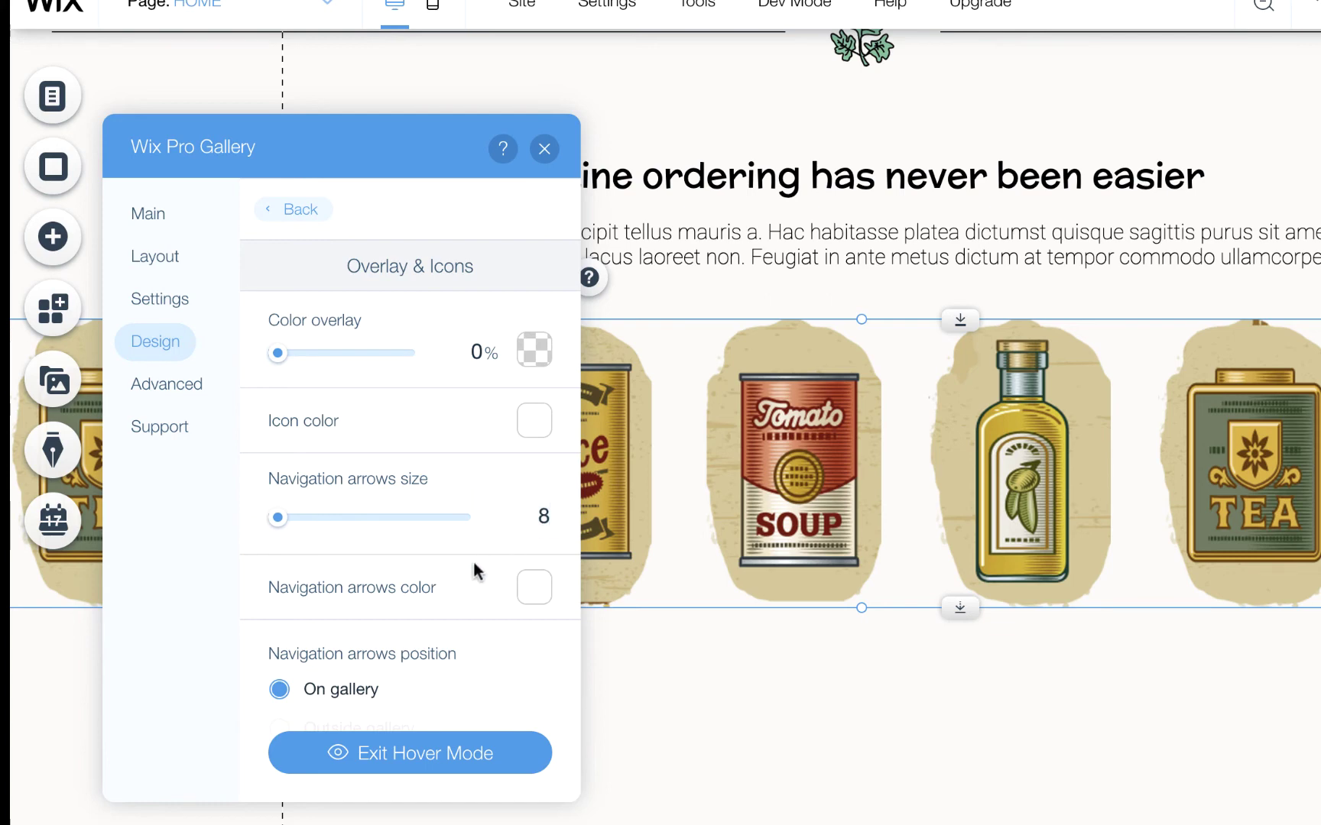
scroll(457, 577, down, 3)
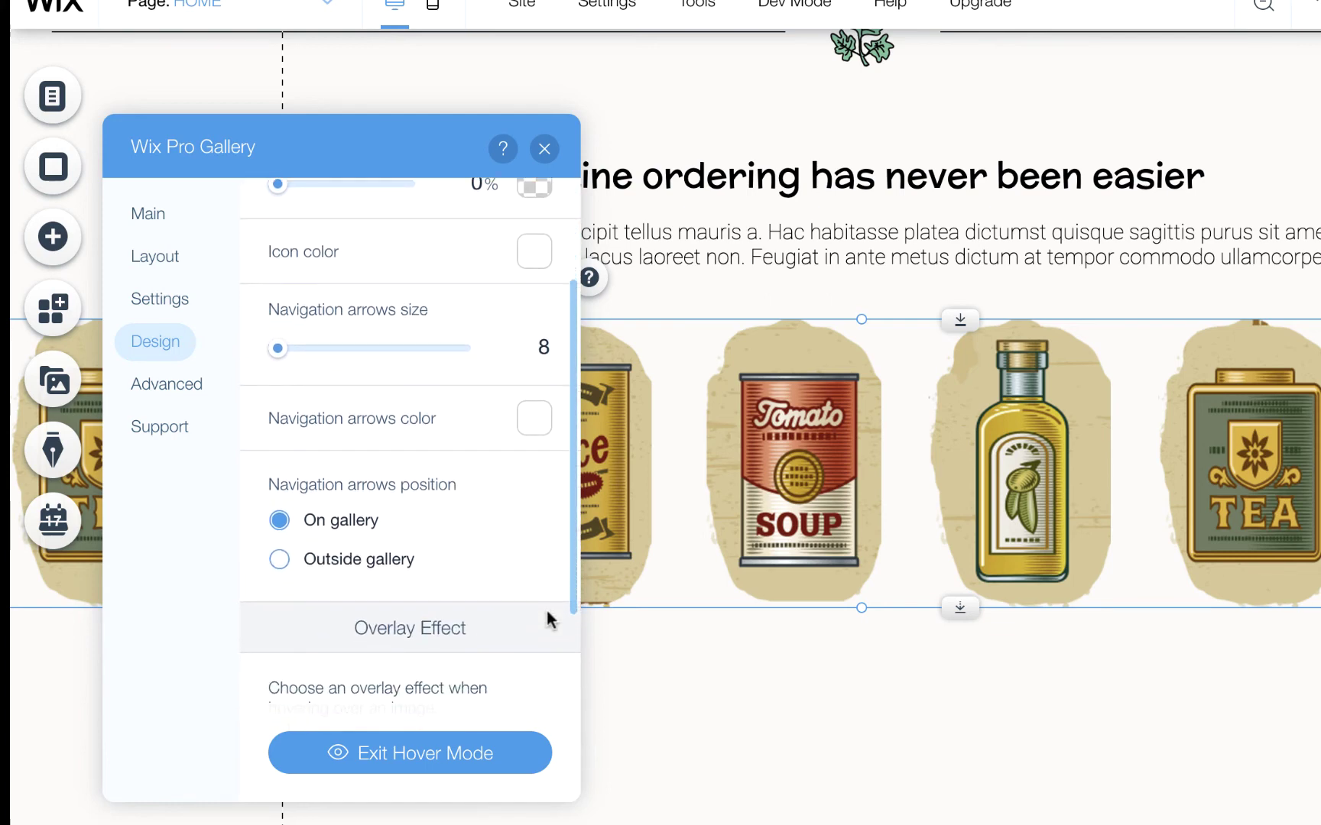
click(359, 560)
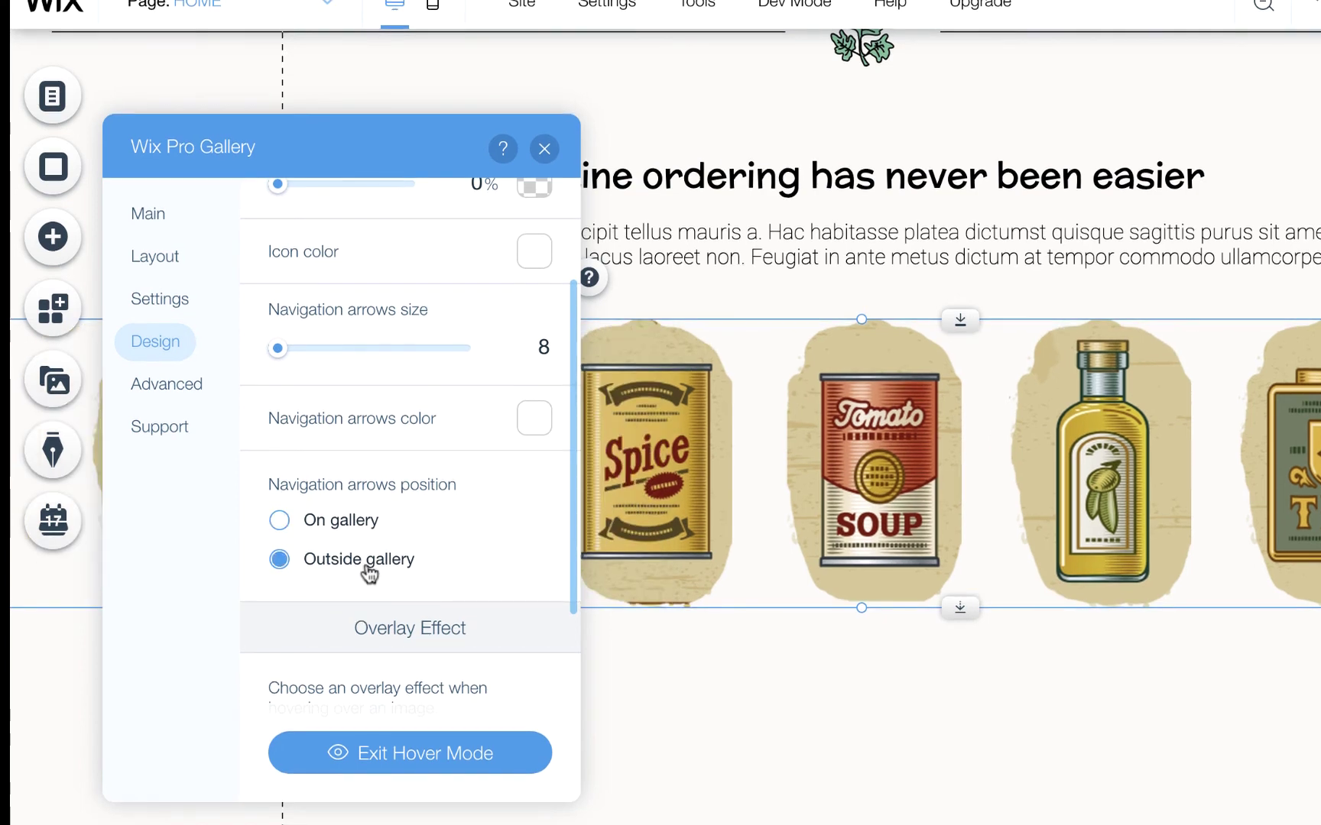
Close the gallery settings, deselect the gallery and hide the editor tools to view the "Online ordering" section.
click(544, 148)
click(643, 740)
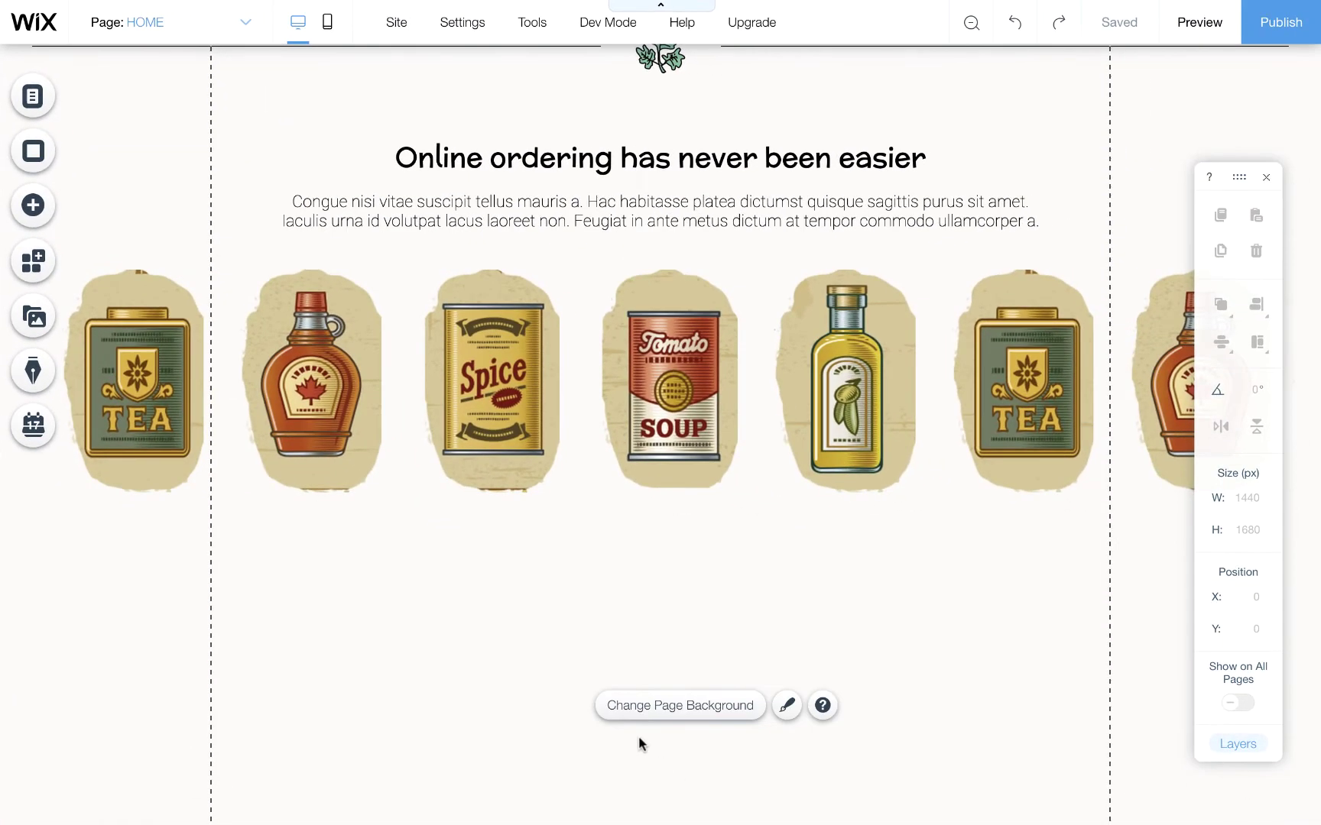
key(ctrl+shift+f)
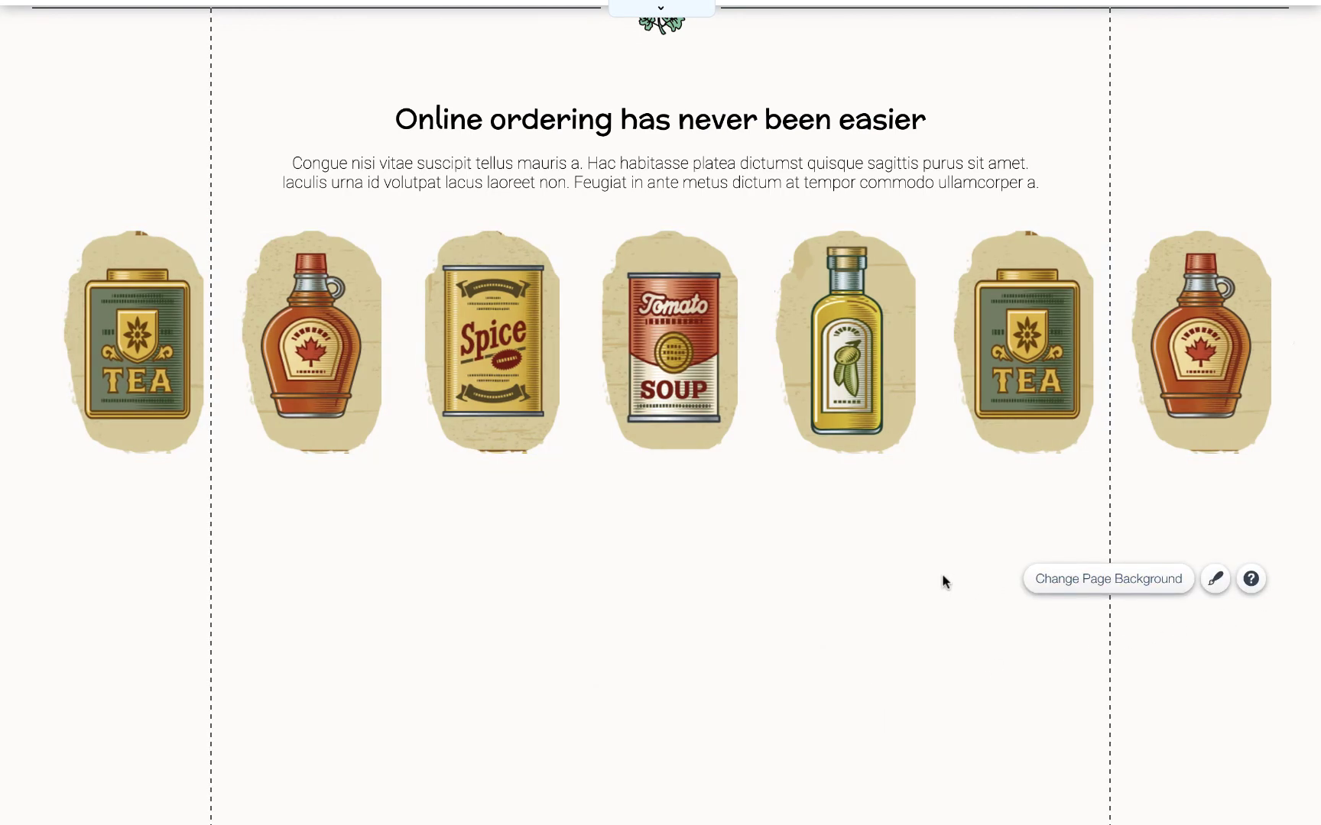
Bring back the editor tools and set the gallery's navigation arrows position to On gallery.
key(ctrl+shift+f)
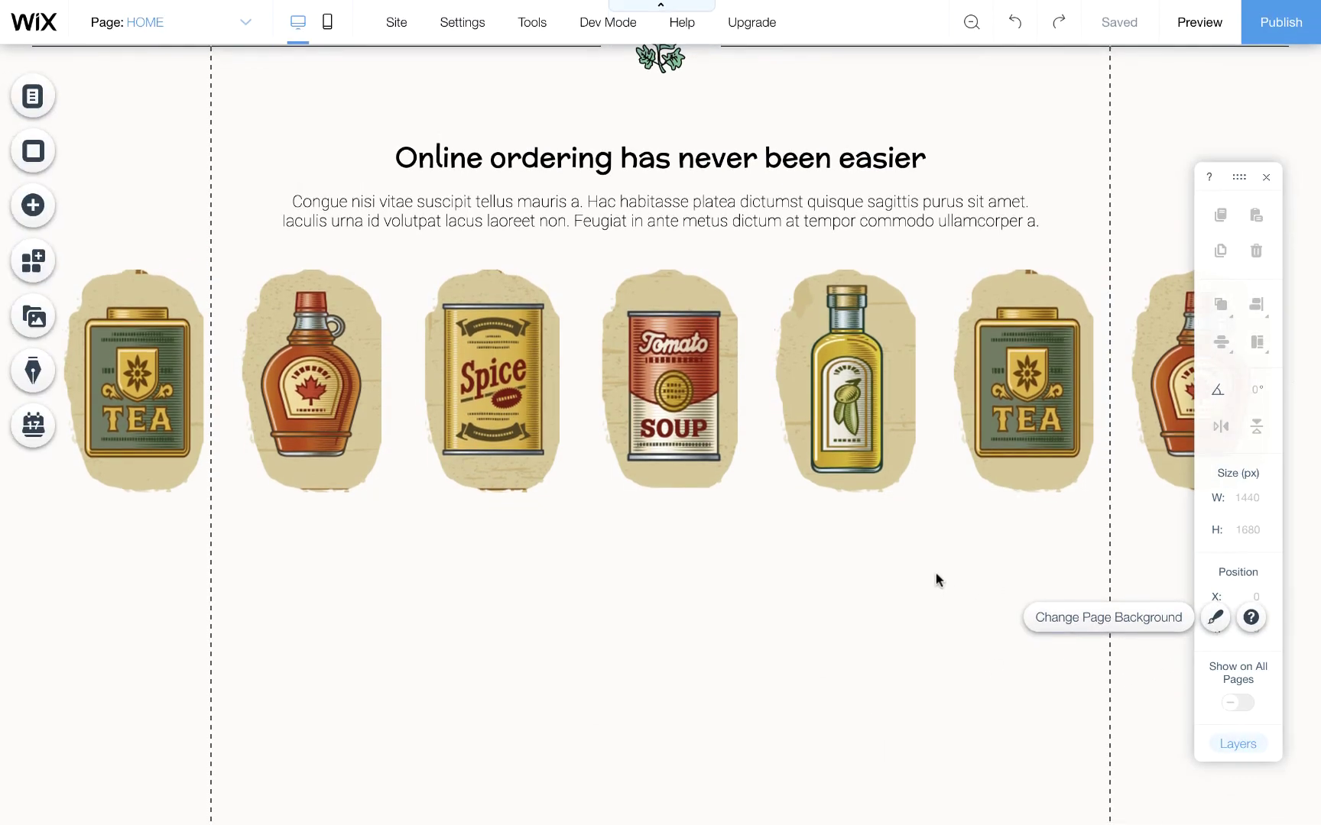
click(200, 374)
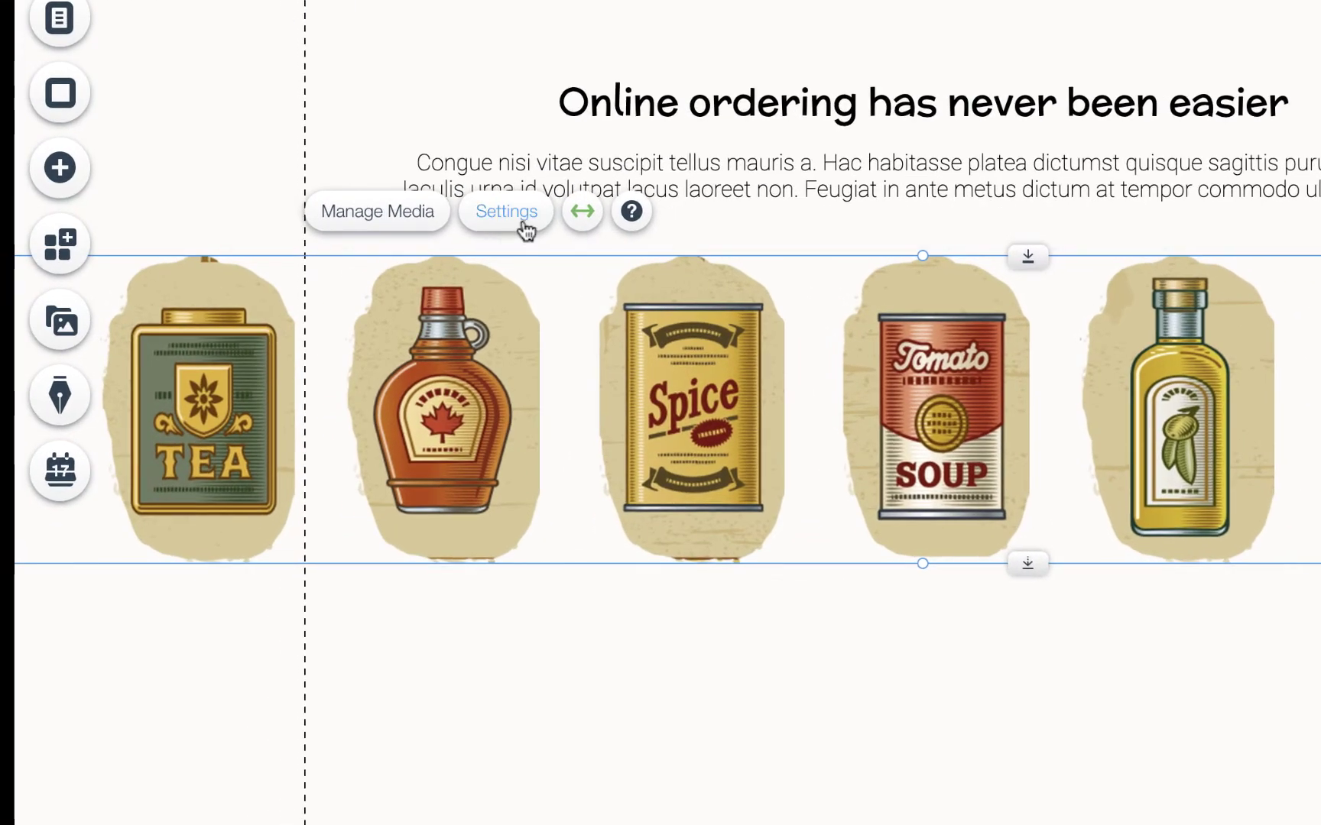
click(459, 219)
click(184, 287)
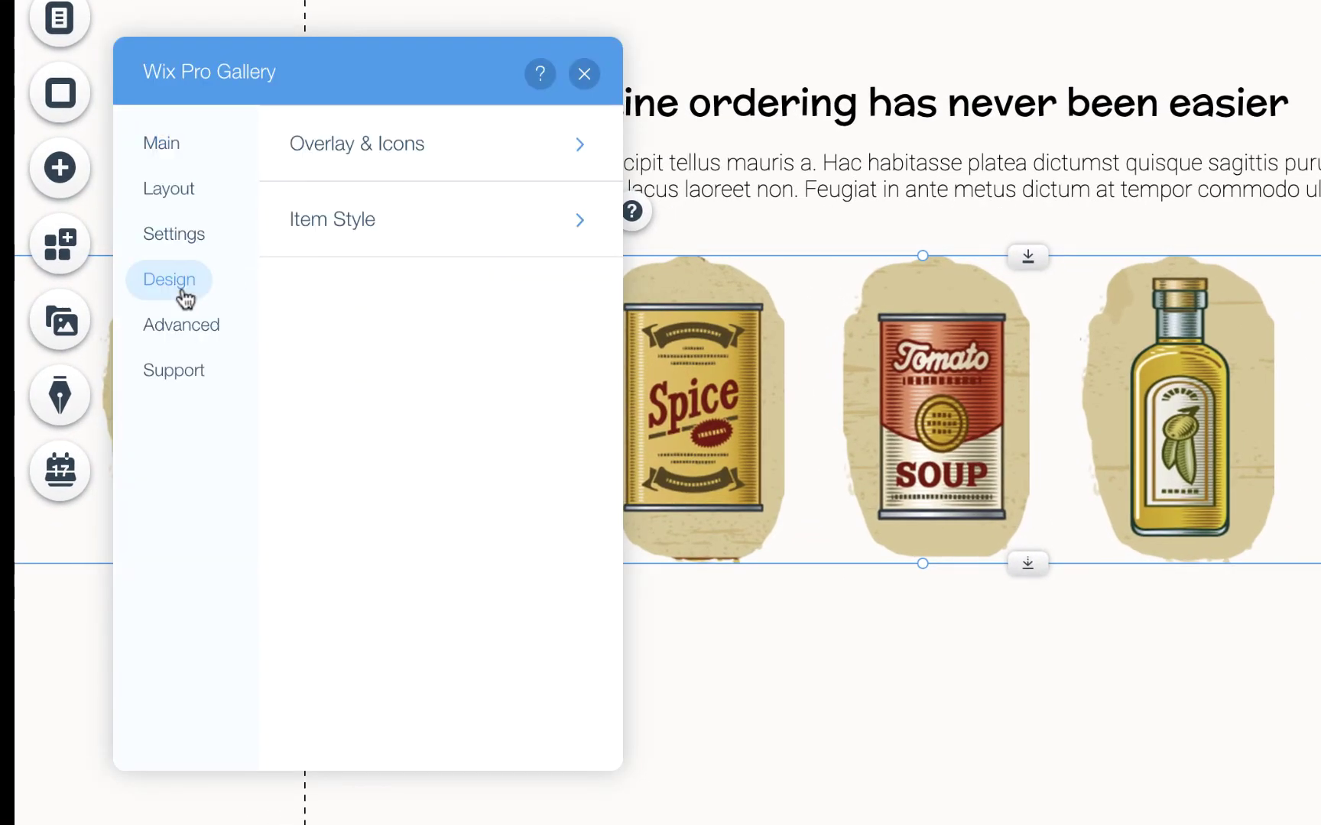
click(357, 230)
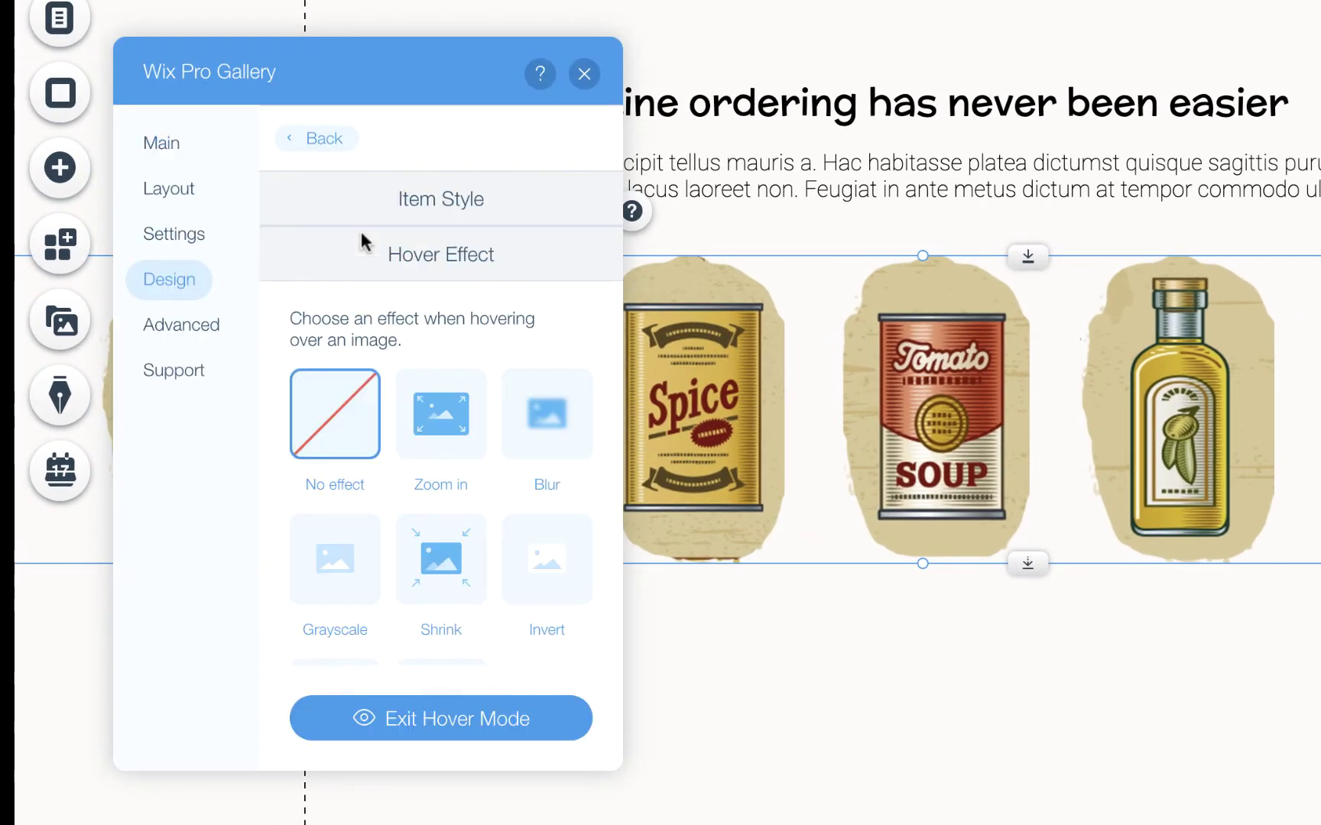
click(329, 145)
click(368, 146)
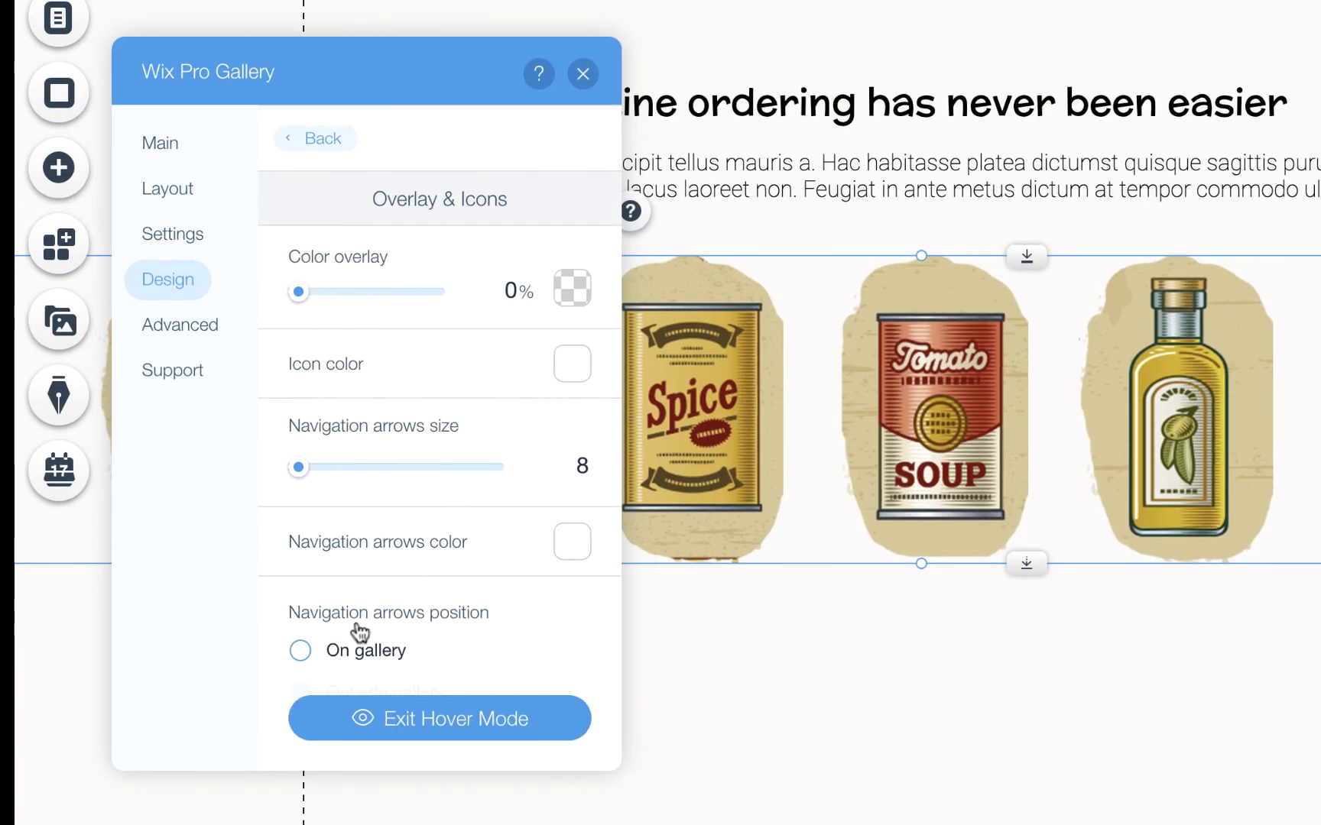
scroll(380, 612, down, 5)
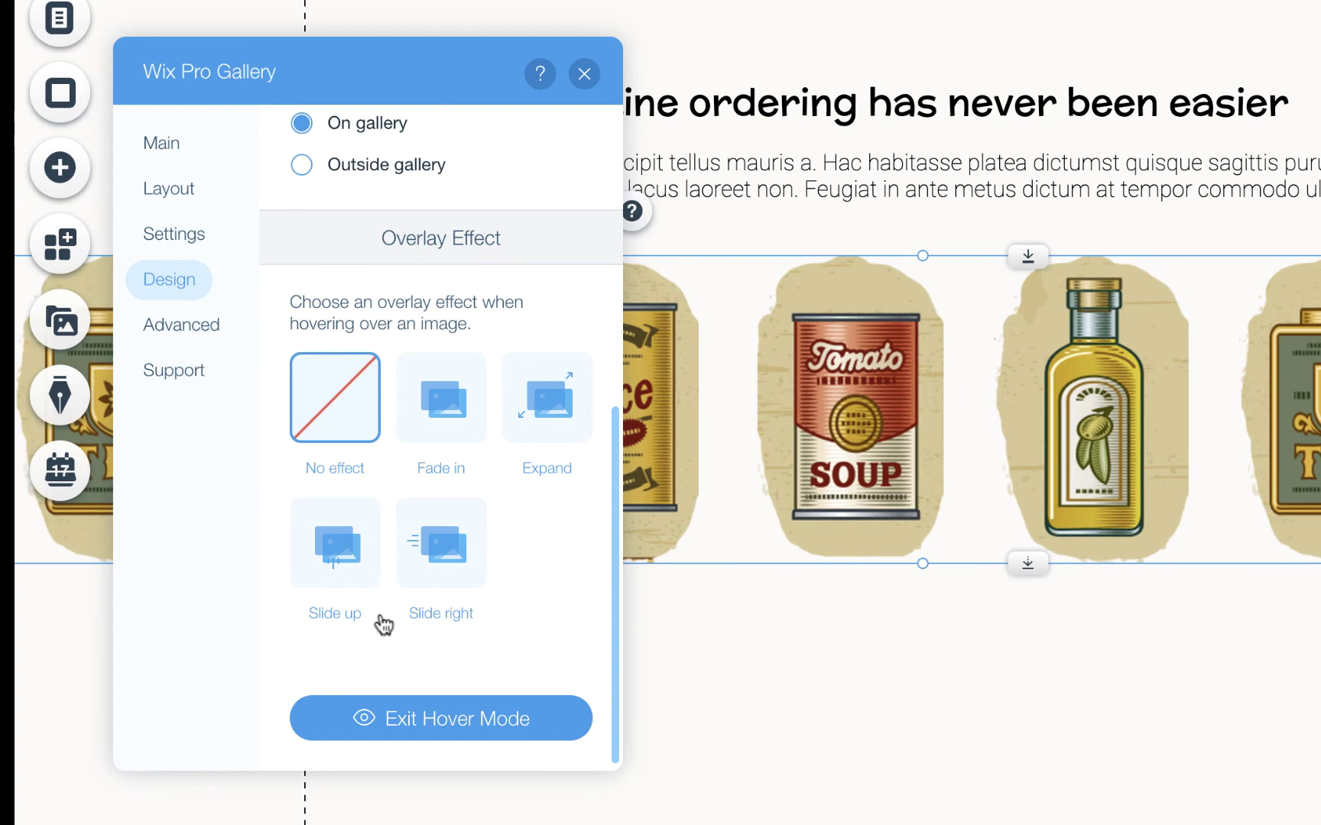
scroll(384, 621, up, 2)
scroll(384, 620, down, 2)
Review the gallery's advanced image and video settings.
click(198, 348)
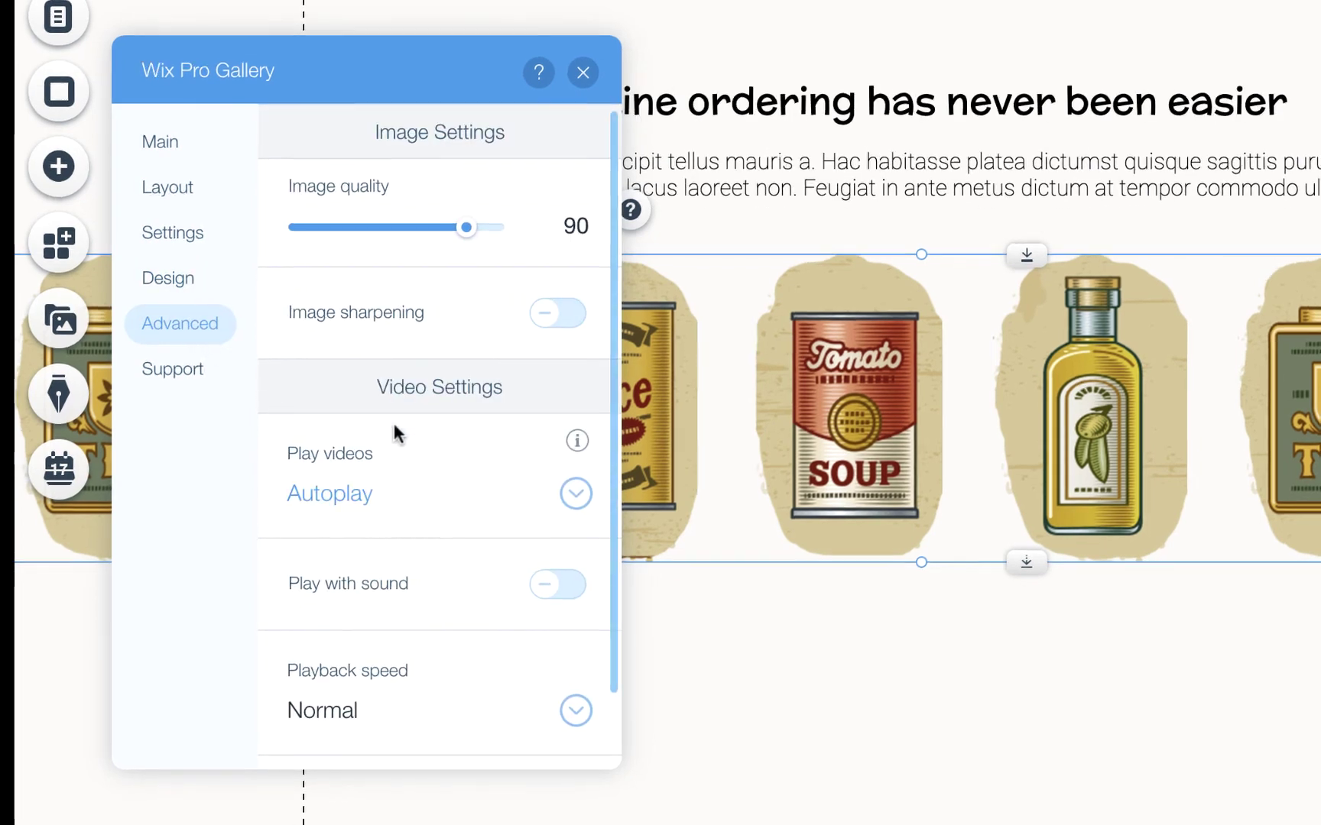
scroll(397, 443, down, 2)
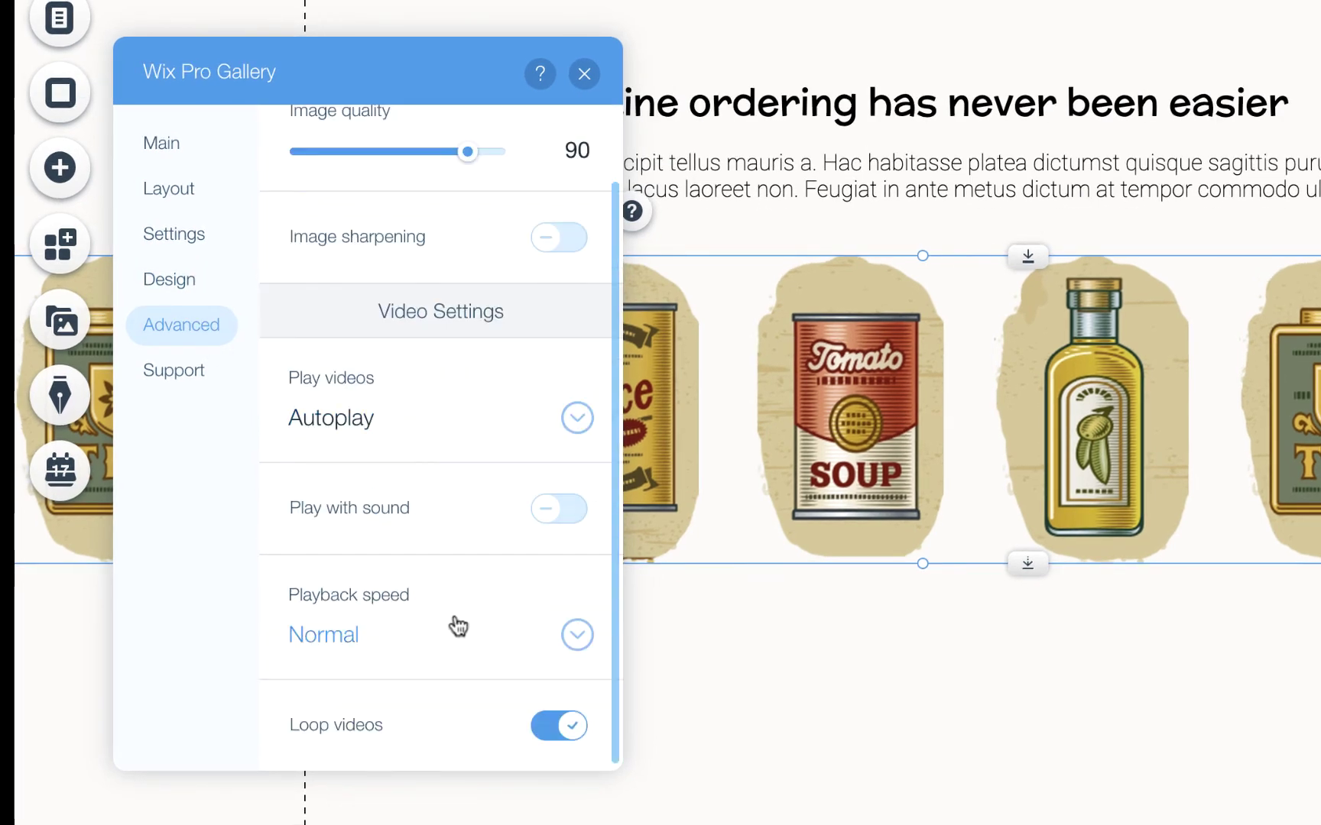
scroll(392, 405, up, 2)
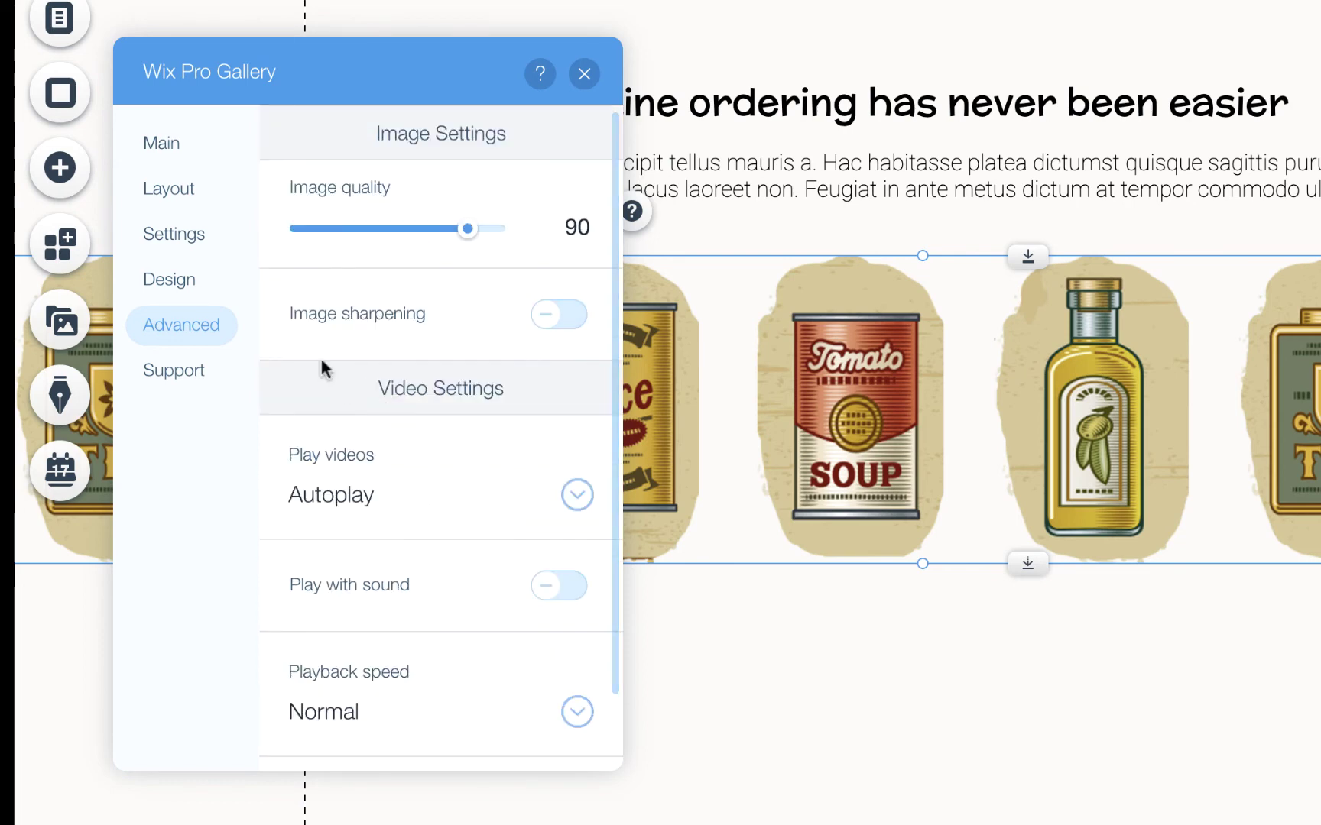
Try the Darken and Color in hover effects on the gallery images and restore No effect.
click(201, 287)
click(315, 139)
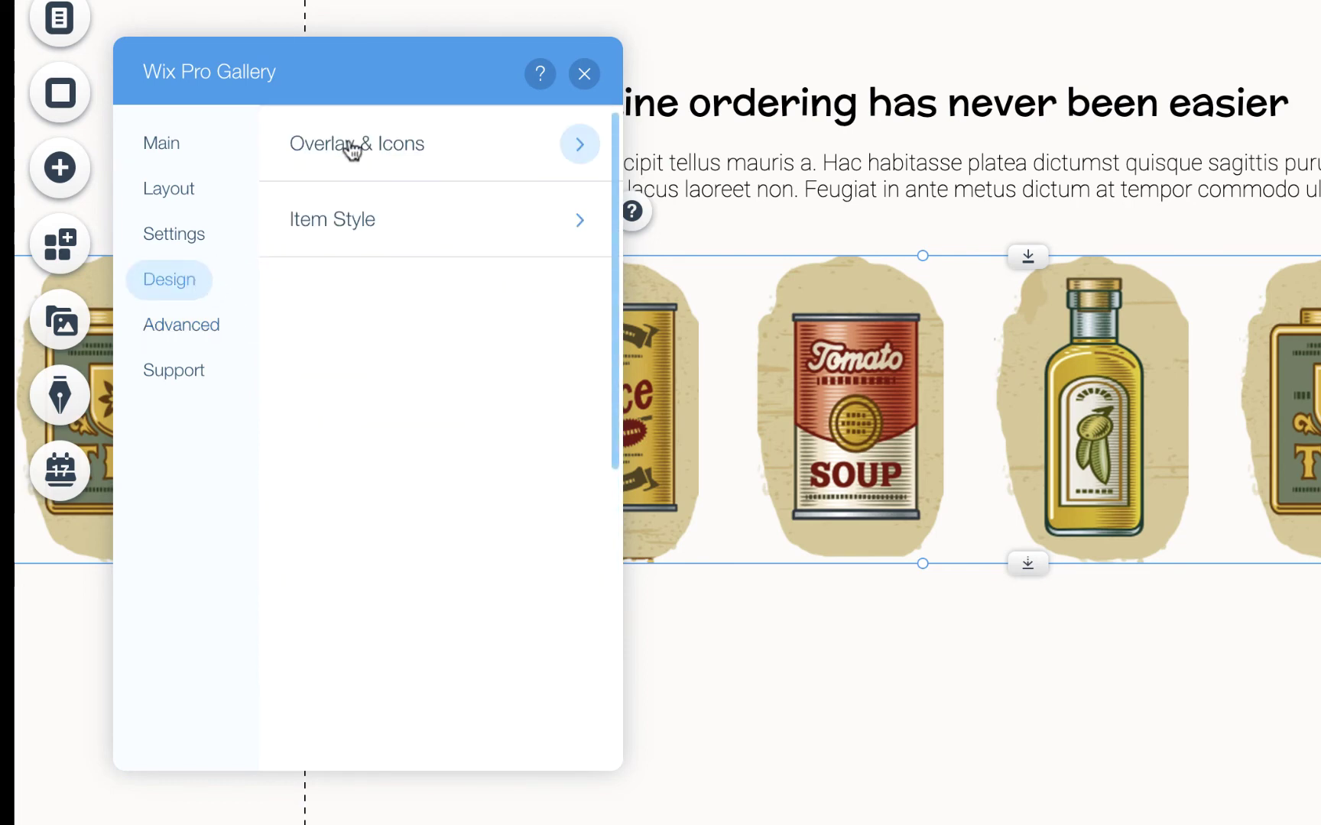
click(376, 217)
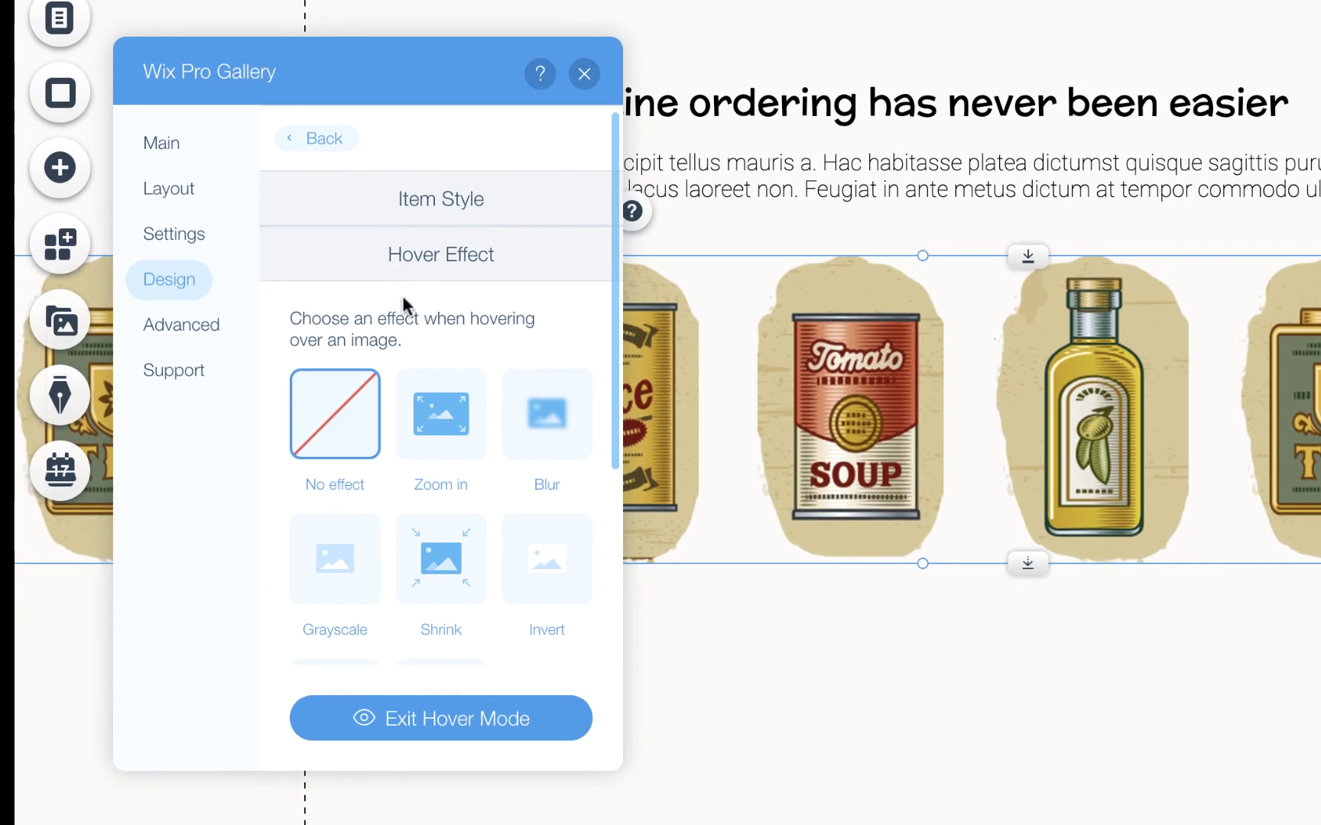
scroll(529, 438, down, 1)
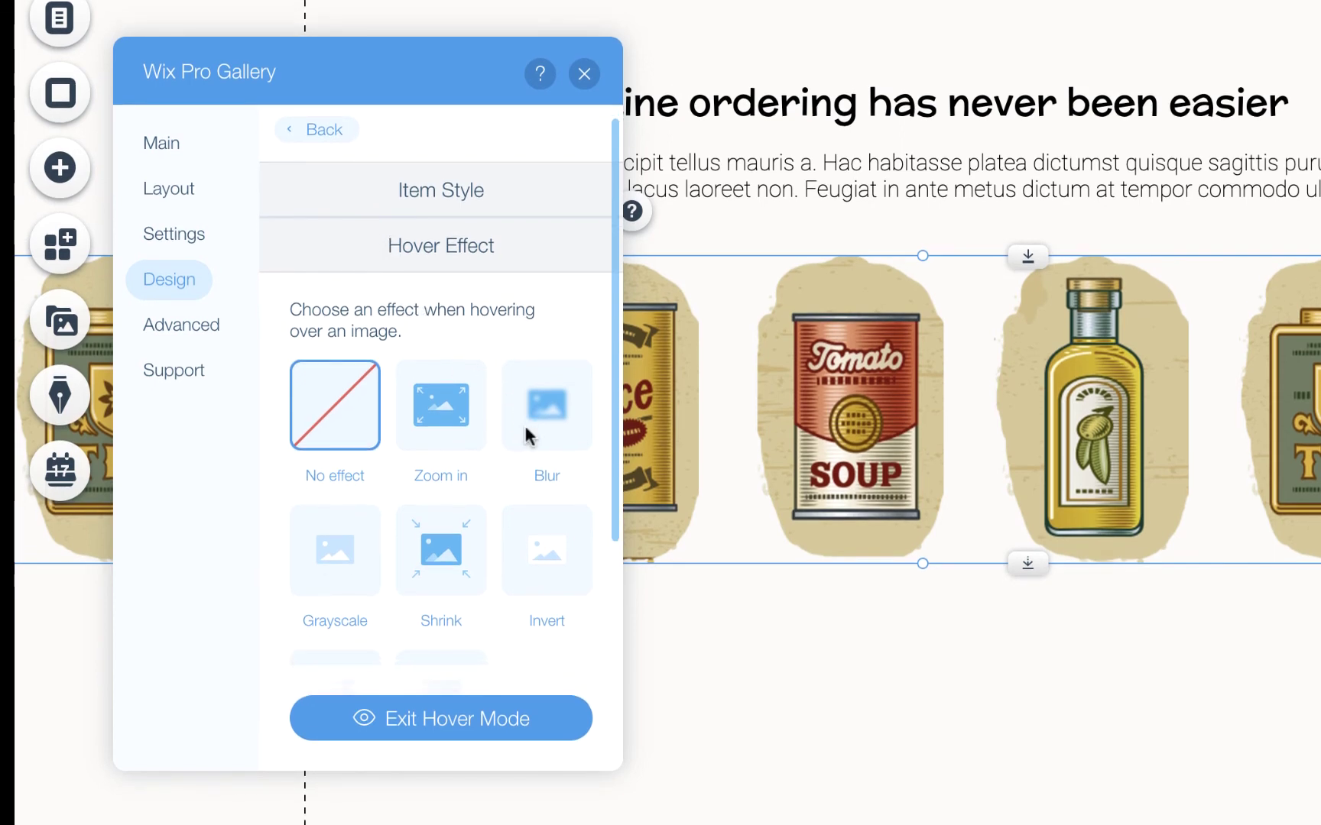
scroll(522, 423, down, 1)
scroll(523, 423, down, 5)
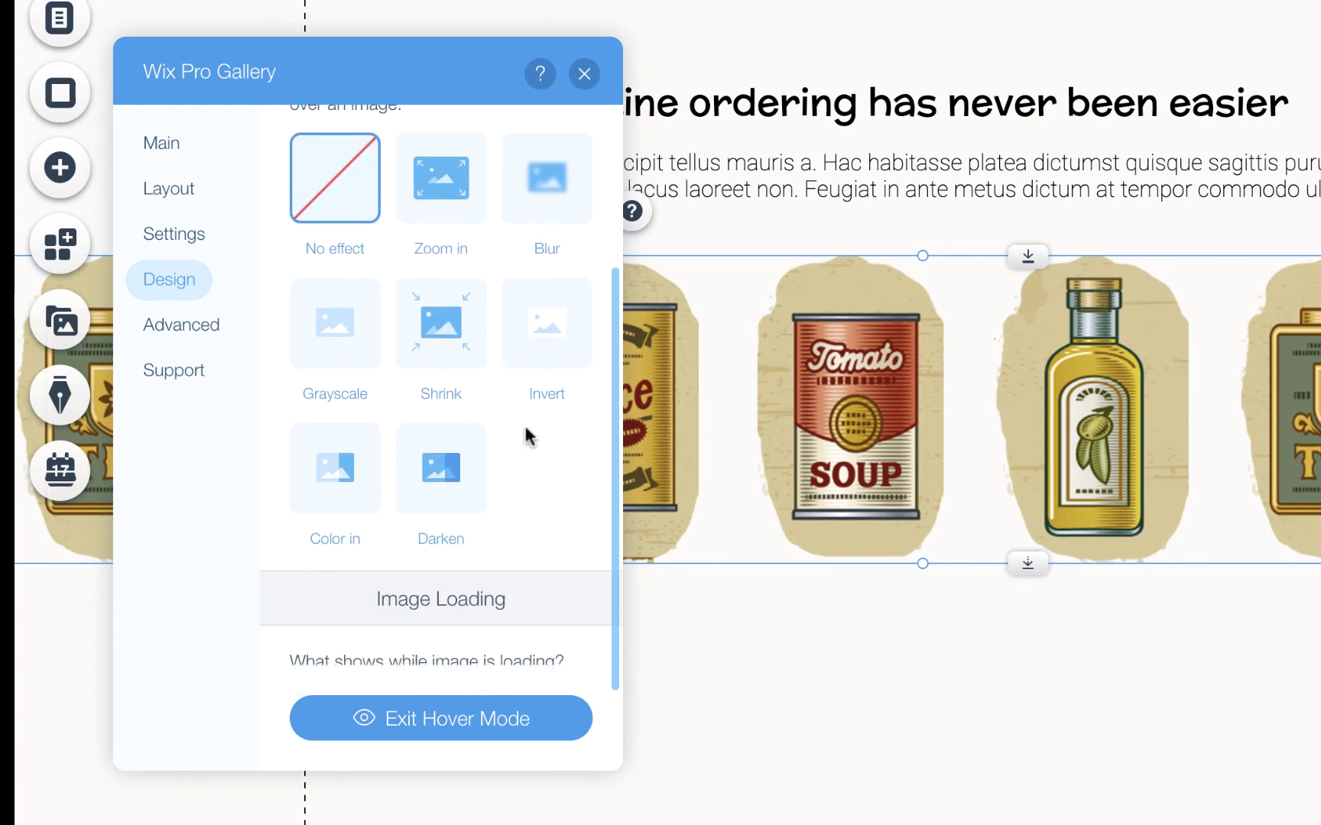
scroll(523, 424, down, 2)
click(449, 414)
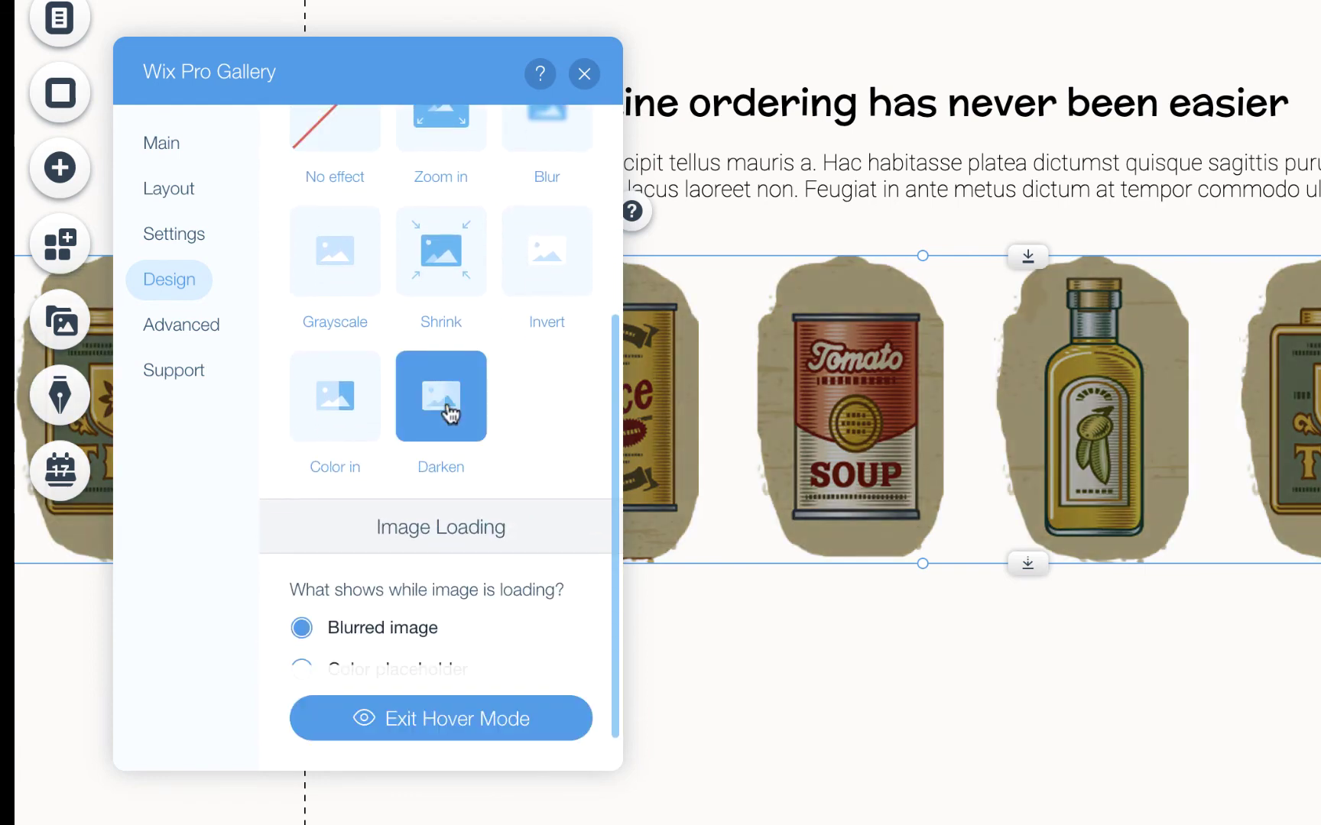
click(363, 413)
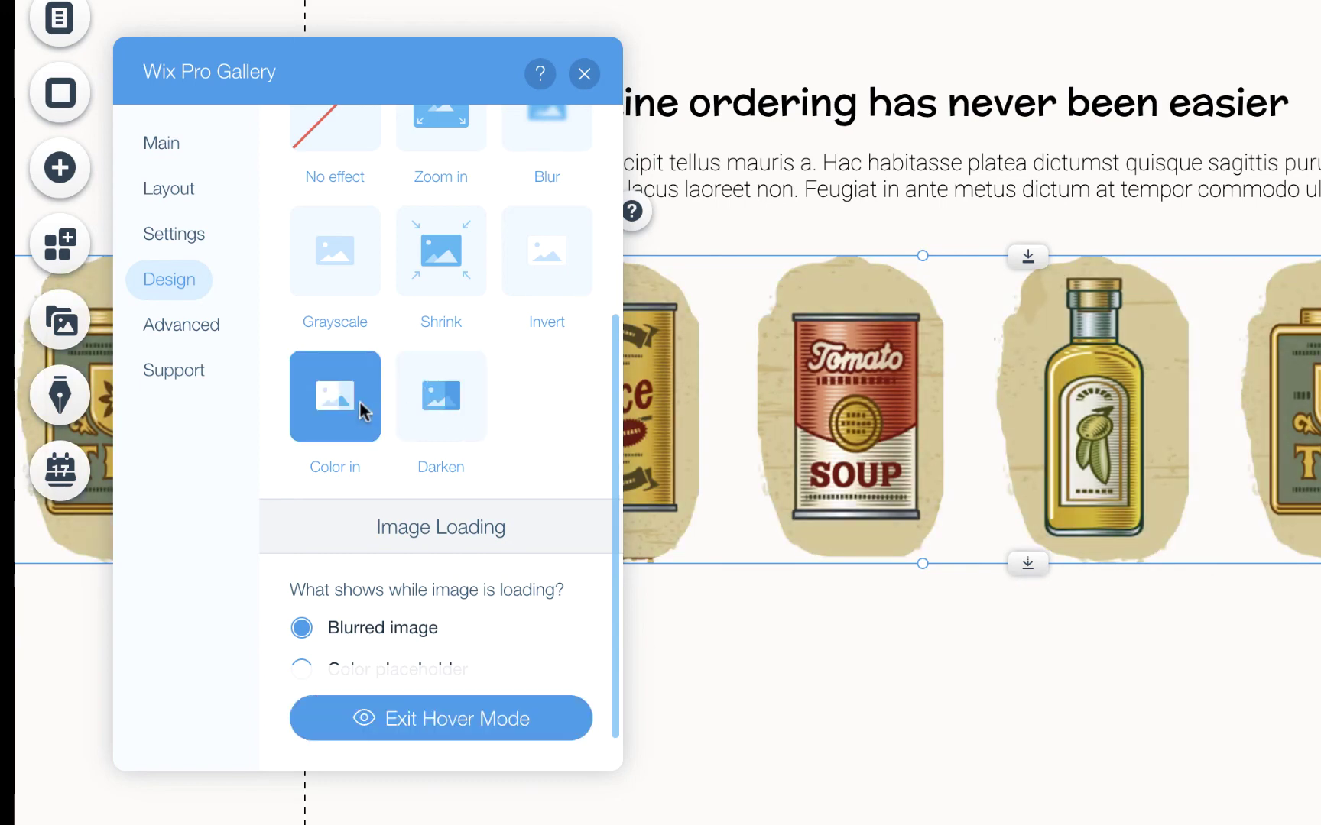
scroll(359, 401, up, 1)
click(333, 162)
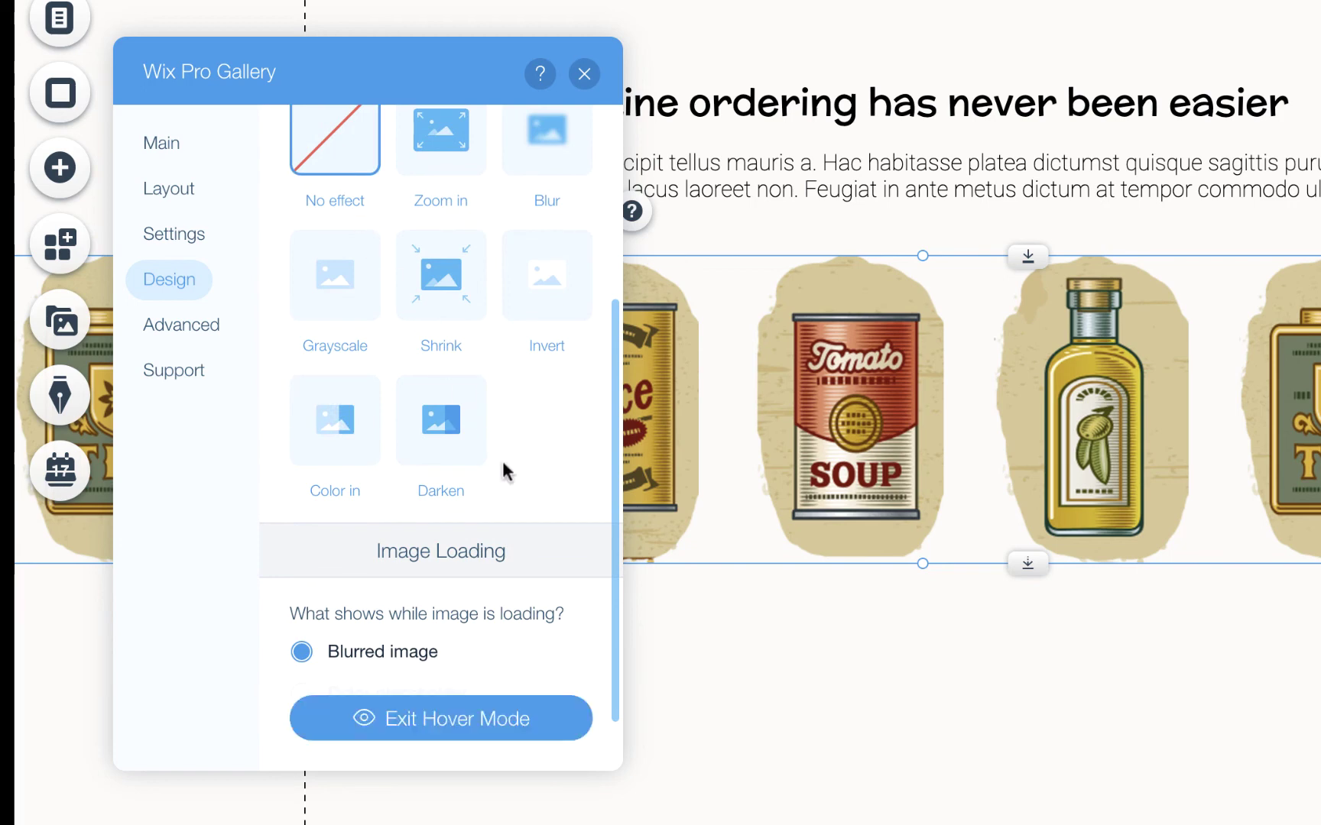
Check the image loading options, close the gallery settings and deselect the gallery.
scroll(506, 468, down, 1)
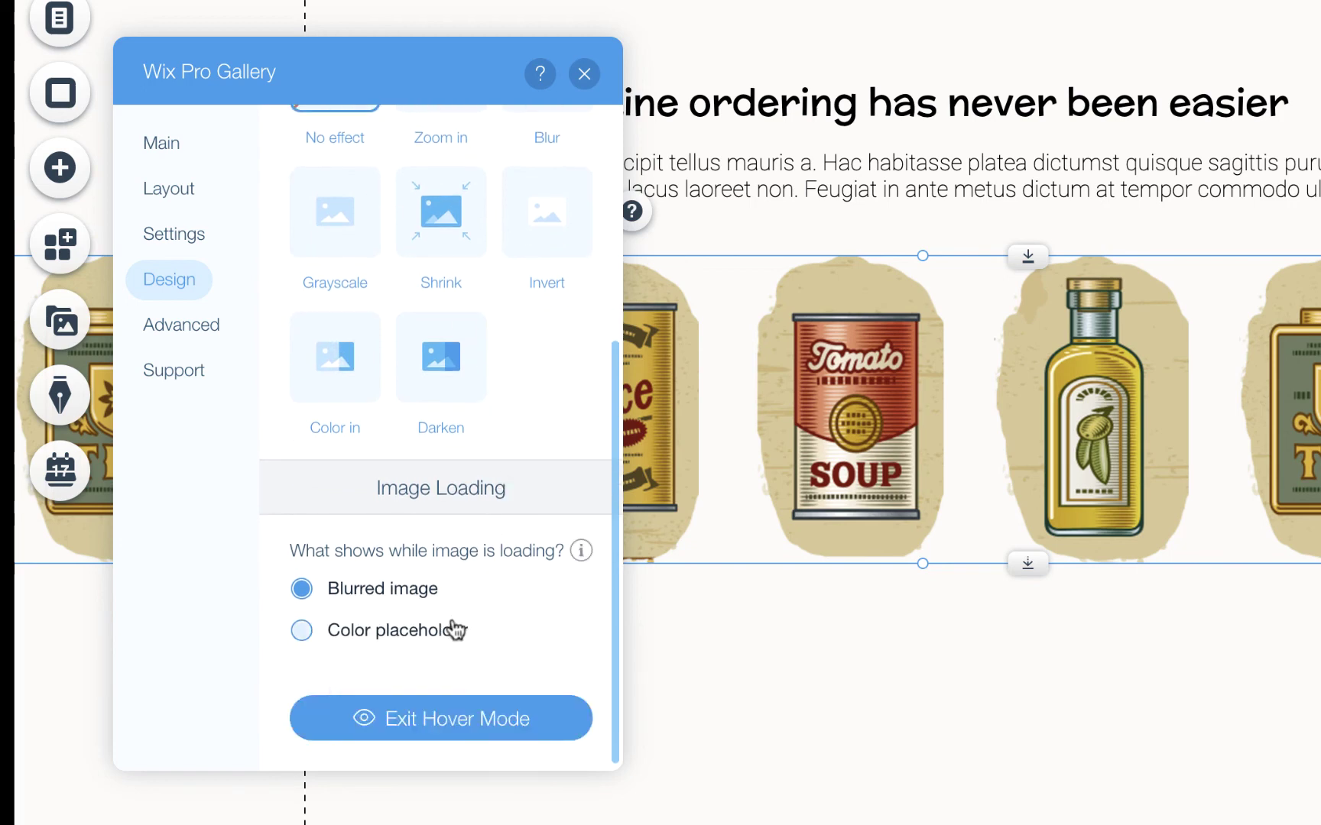
click(584, 74)
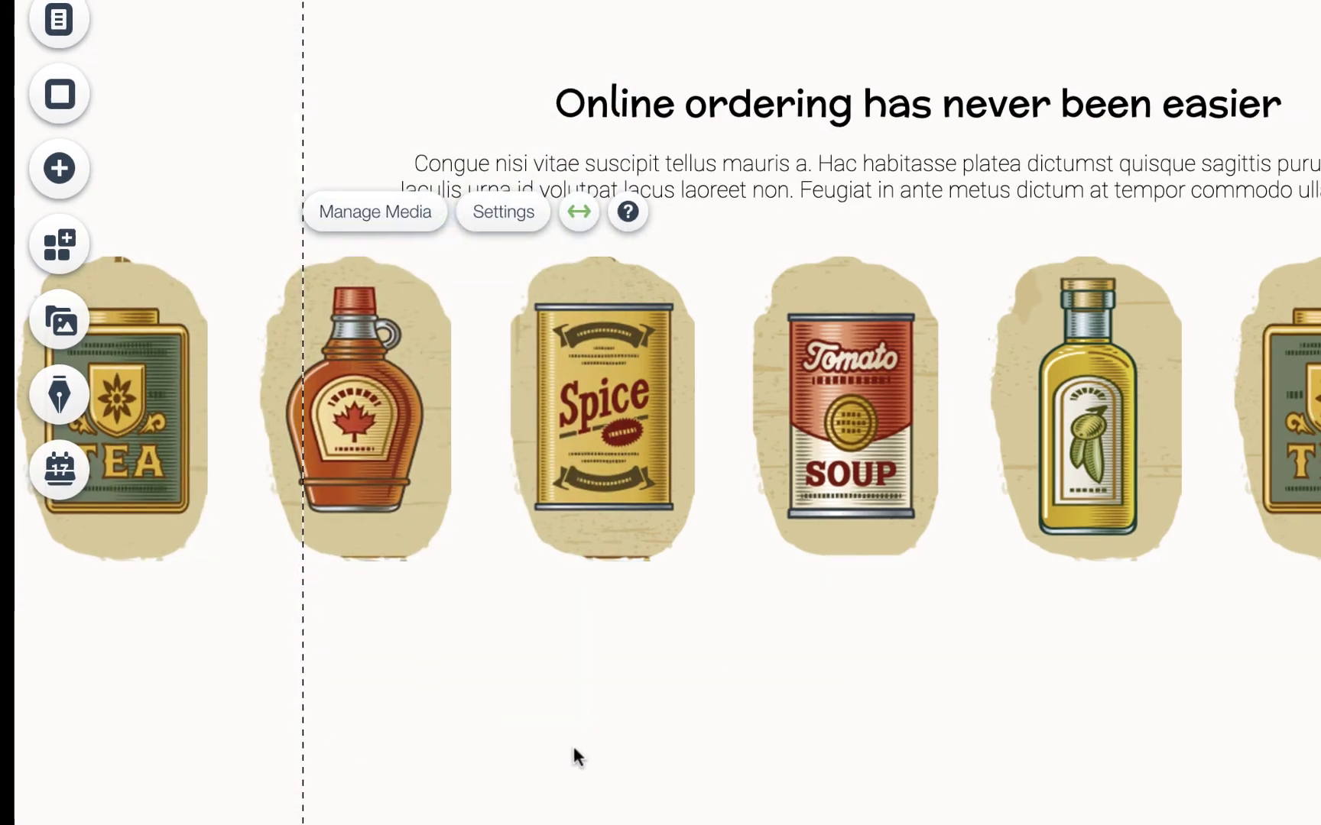
click(574, 659)
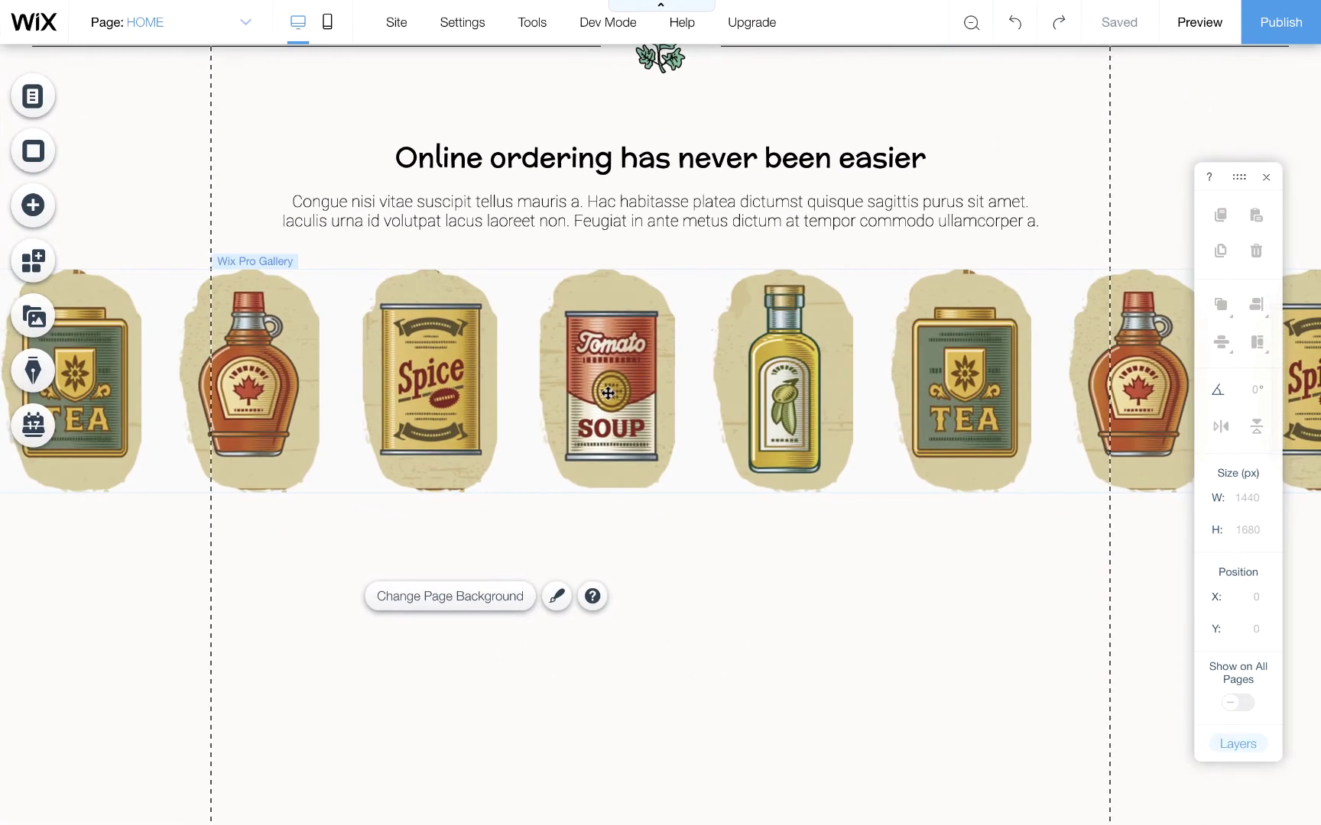
Duplicate the product gallery and place the copy just below the original at Y 4219.
click(607, 393)
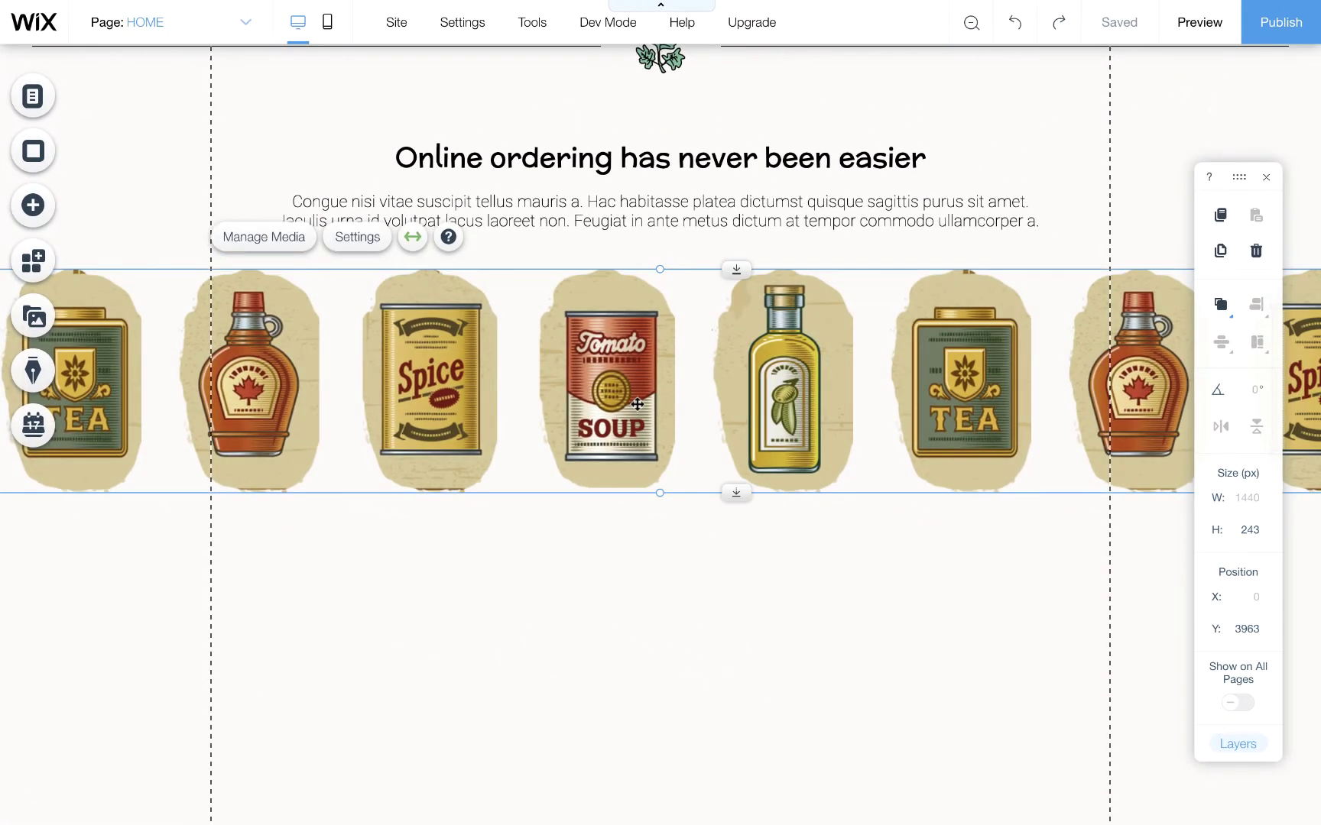
drag(637, 407, 638, 423)
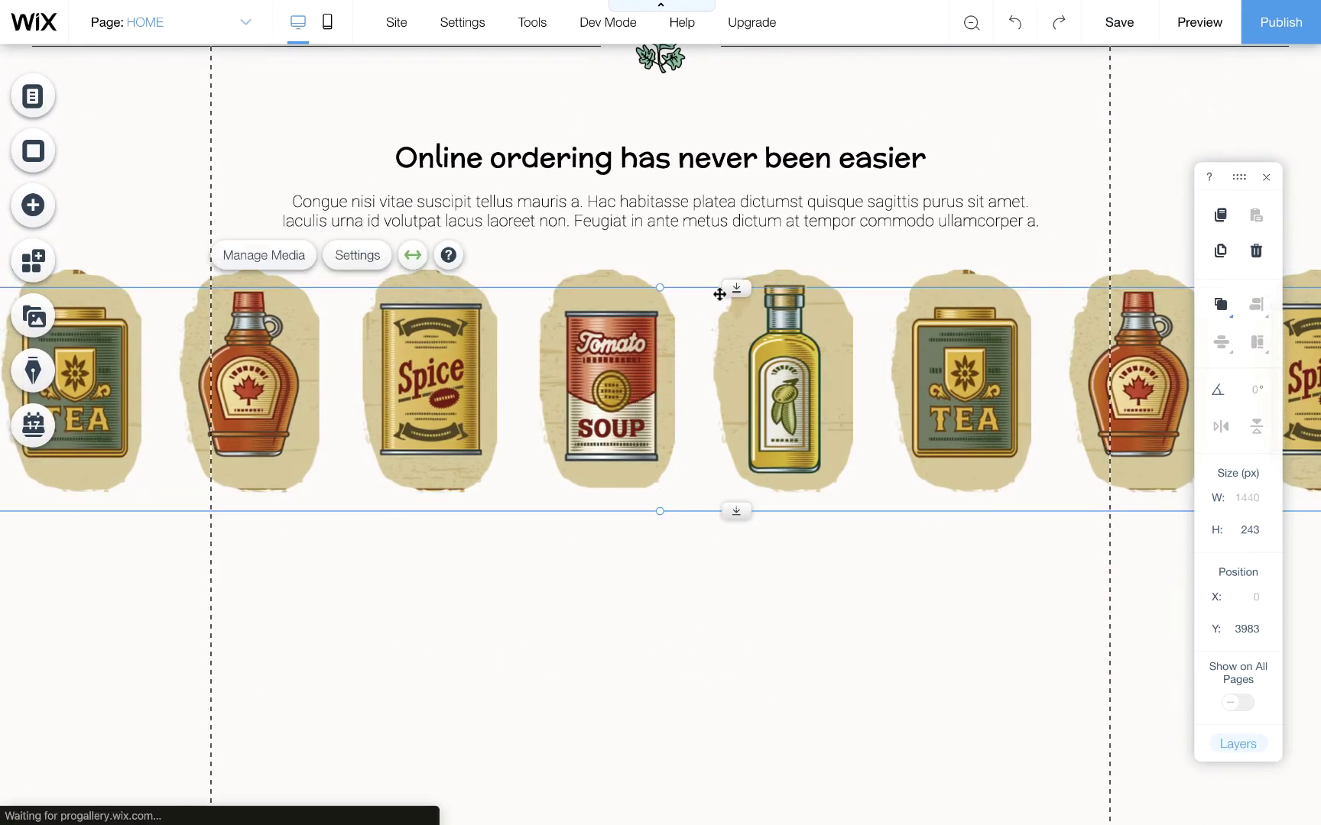
drag(724, 299, 730, 505)
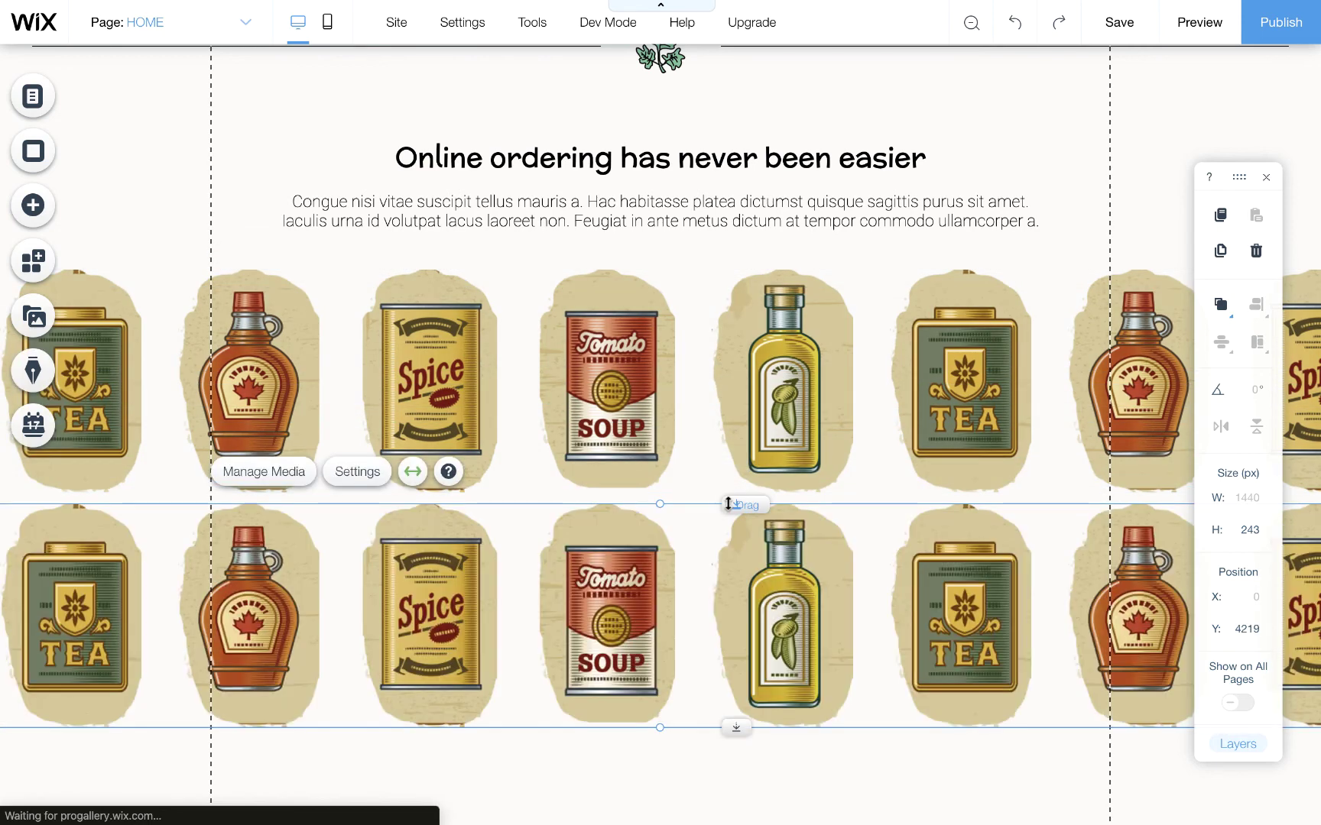
Delete all the images from the duplicated gallery.
click(295, 477)
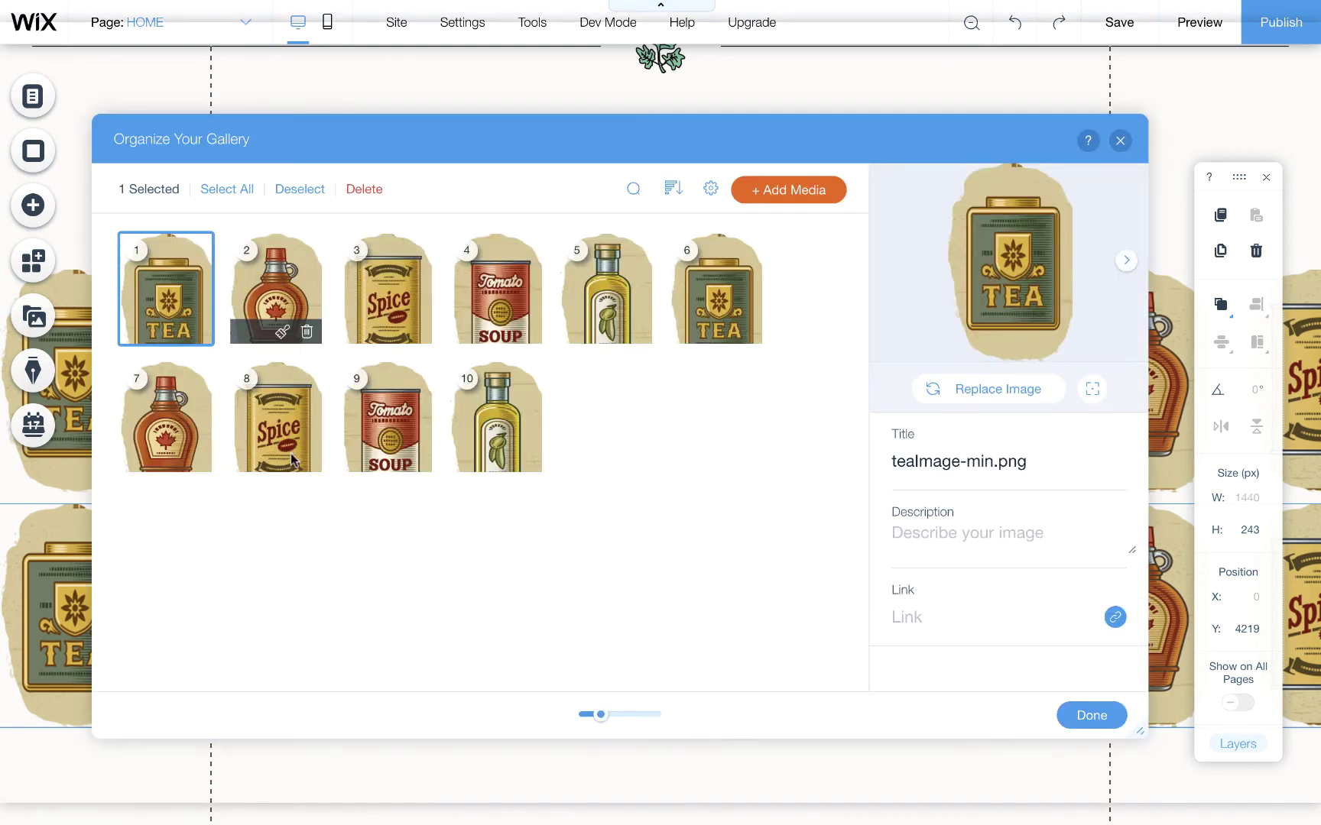
click(224, 186)
click(363, 186)
Add the ketchup, coffee, chips, beer and flour images from the site files to the duplicated gallery.
click(787, 189)
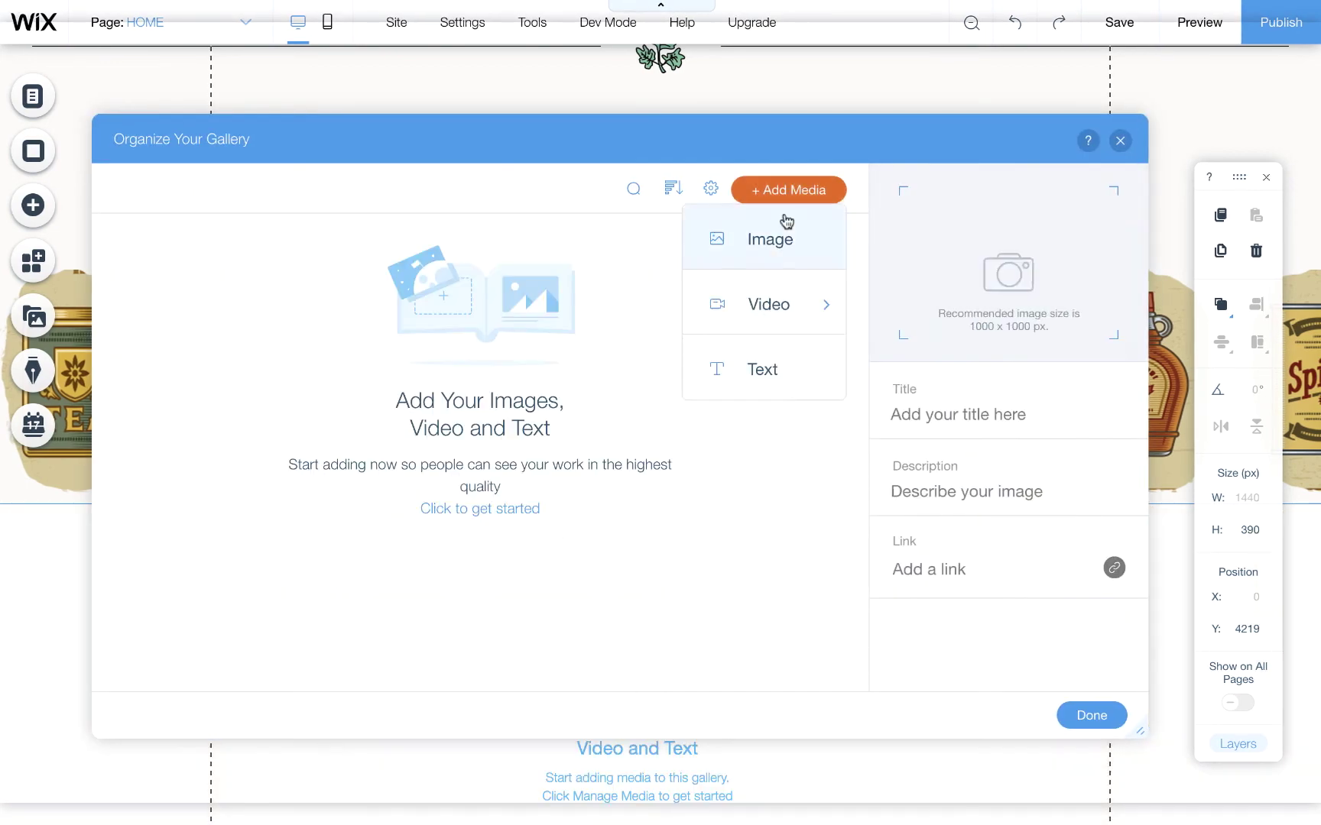
click(781, 222)
scroll(688, 458, down, 8)
click(684, 283)
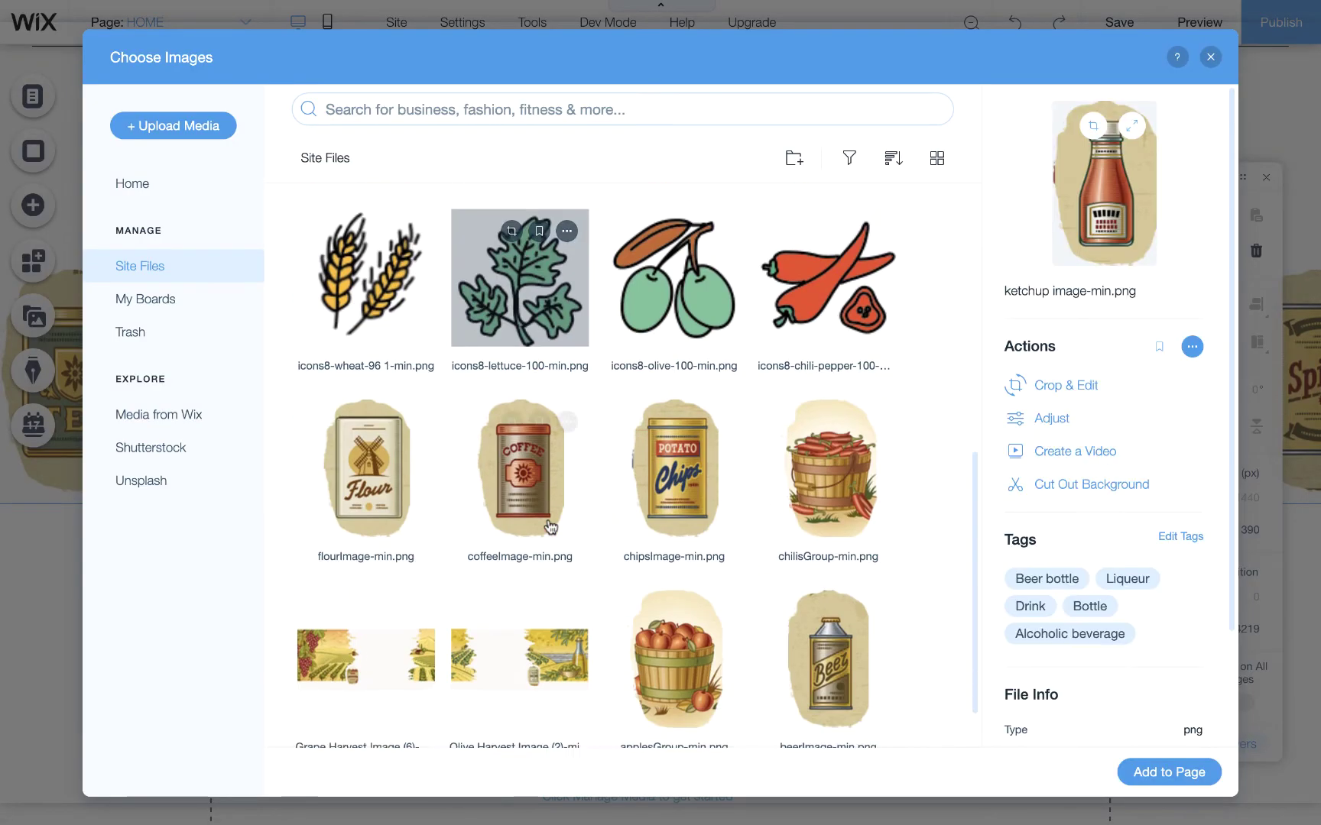
click(514, 445)
click(674, 416)
click(829, 603)
click(367, 416)
click(1168, 772)
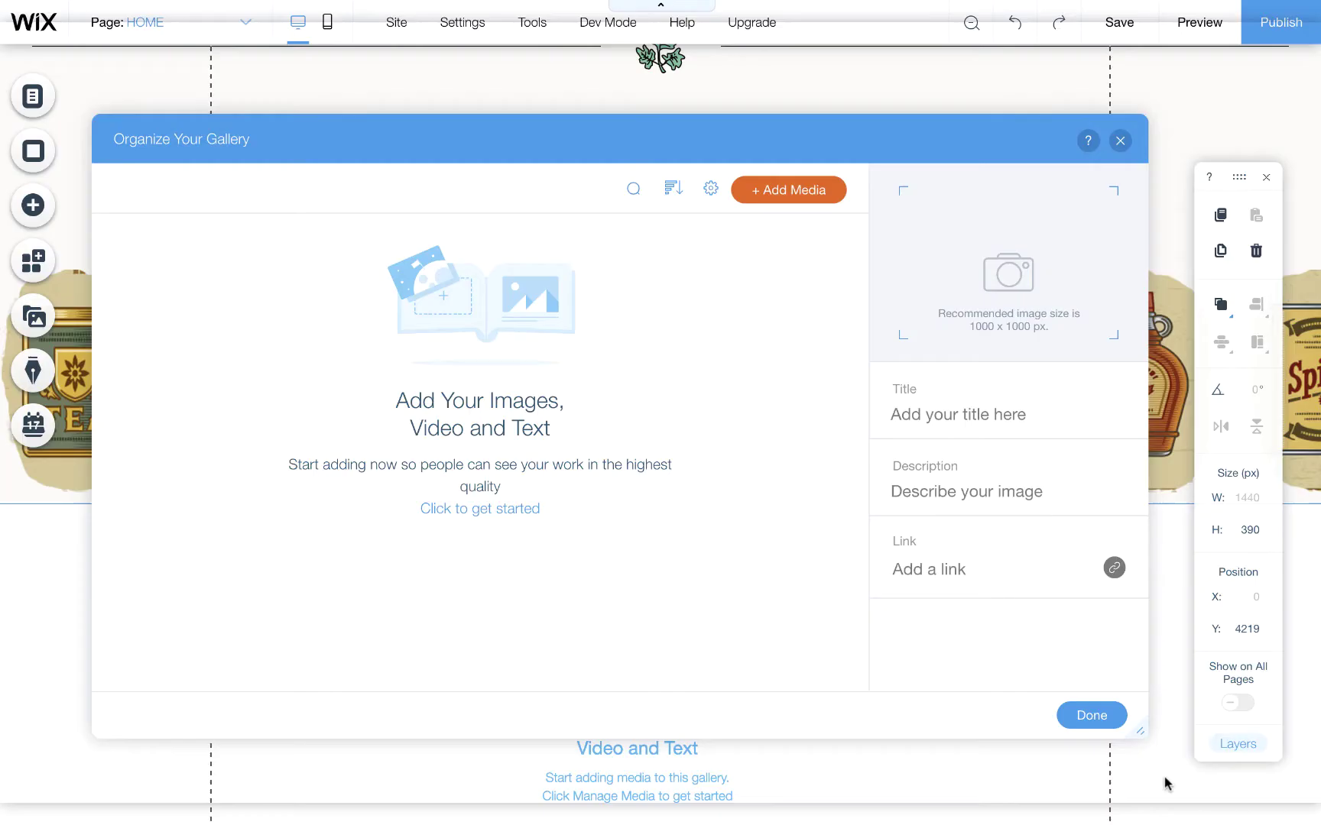
Add the ketchup, flour, coffee, chips and beer images to the lower gallery a second time and finish organizing it.
click(788, 190)
scroll(726, 518, down, 4)
click(711, 512)
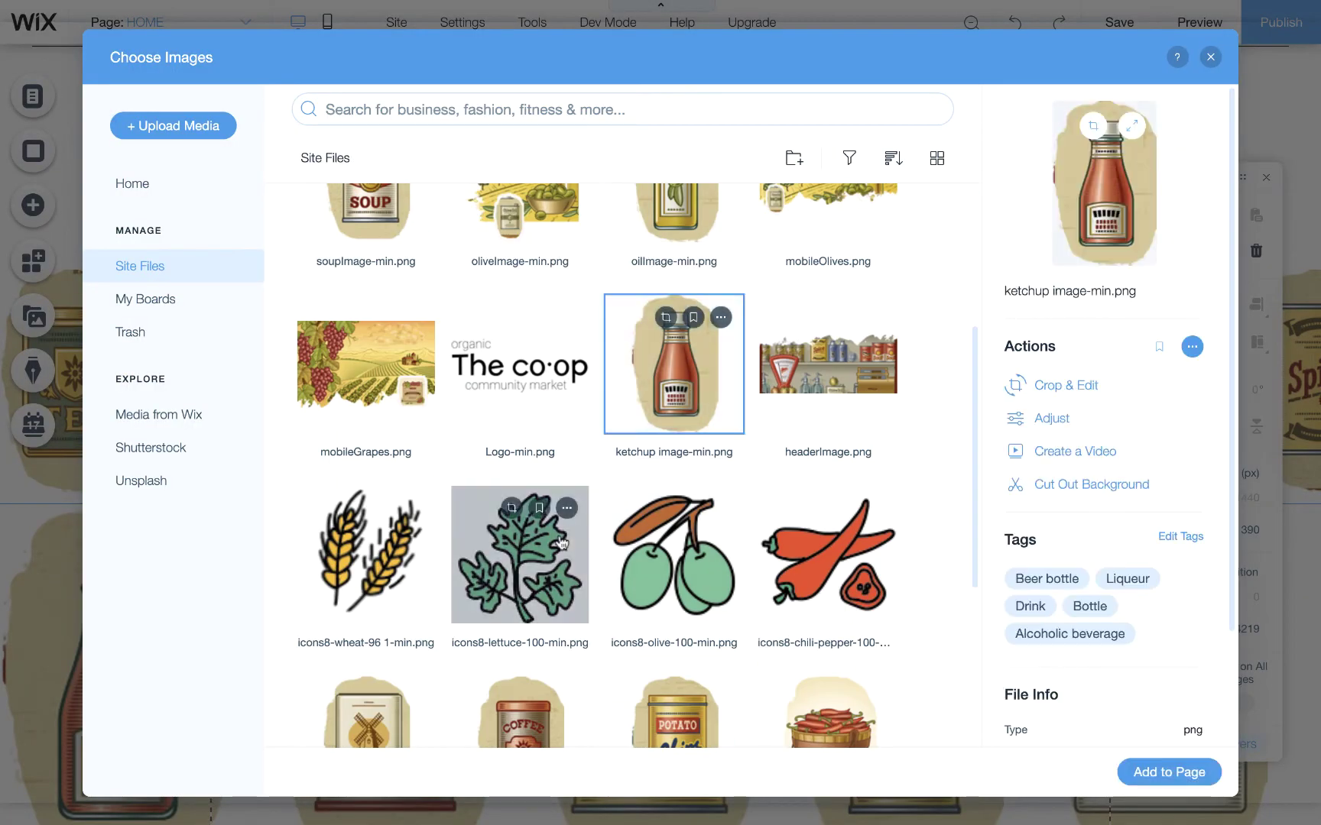
scroll(528, 554, down, 4)
super+click(398, 459)
super+click(508, 459)
super+click(668, 455)
super+click(826, 600)
click(1187, 780)
click(1089, 711)
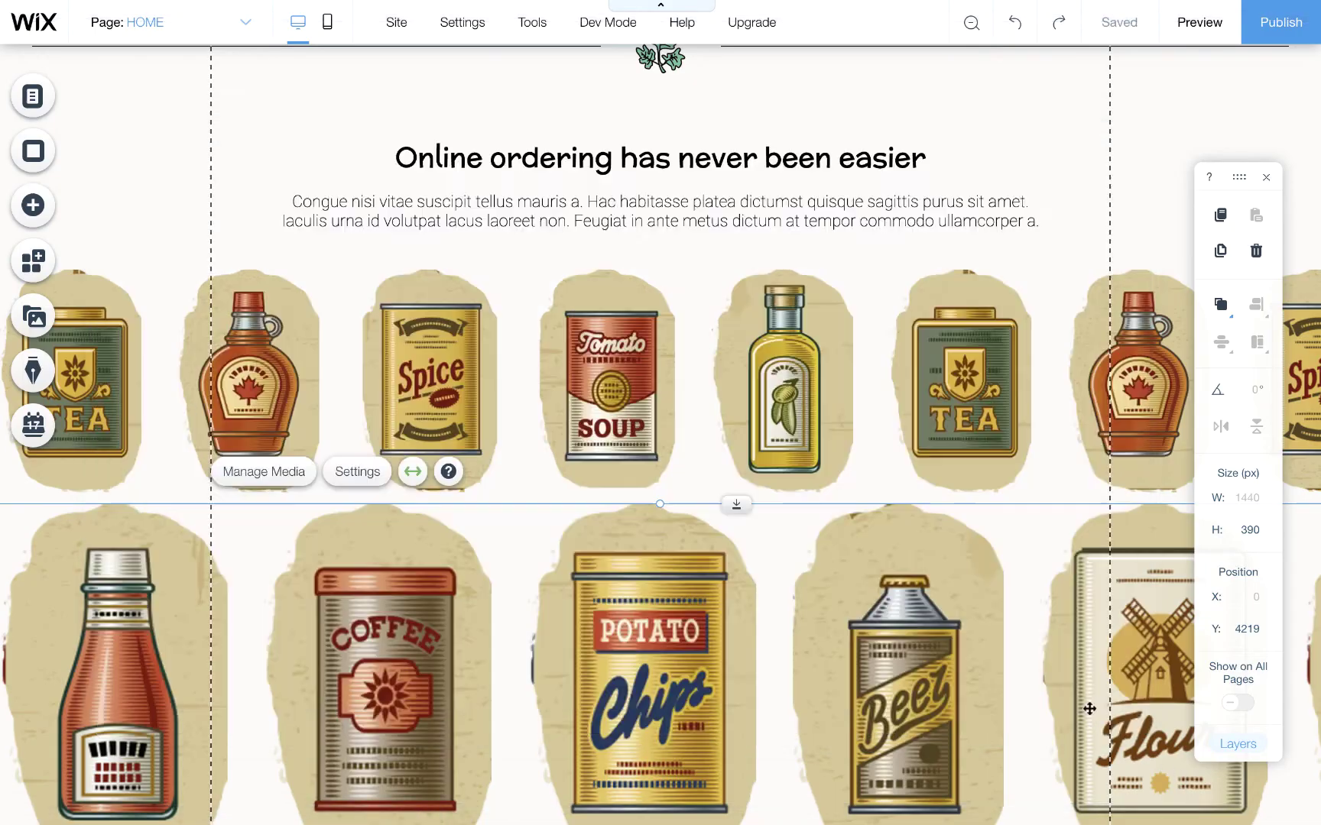
Set the lower gallery's height to 243 px with a small gap beneath the upper gallery, and preview the page.
key(Return)
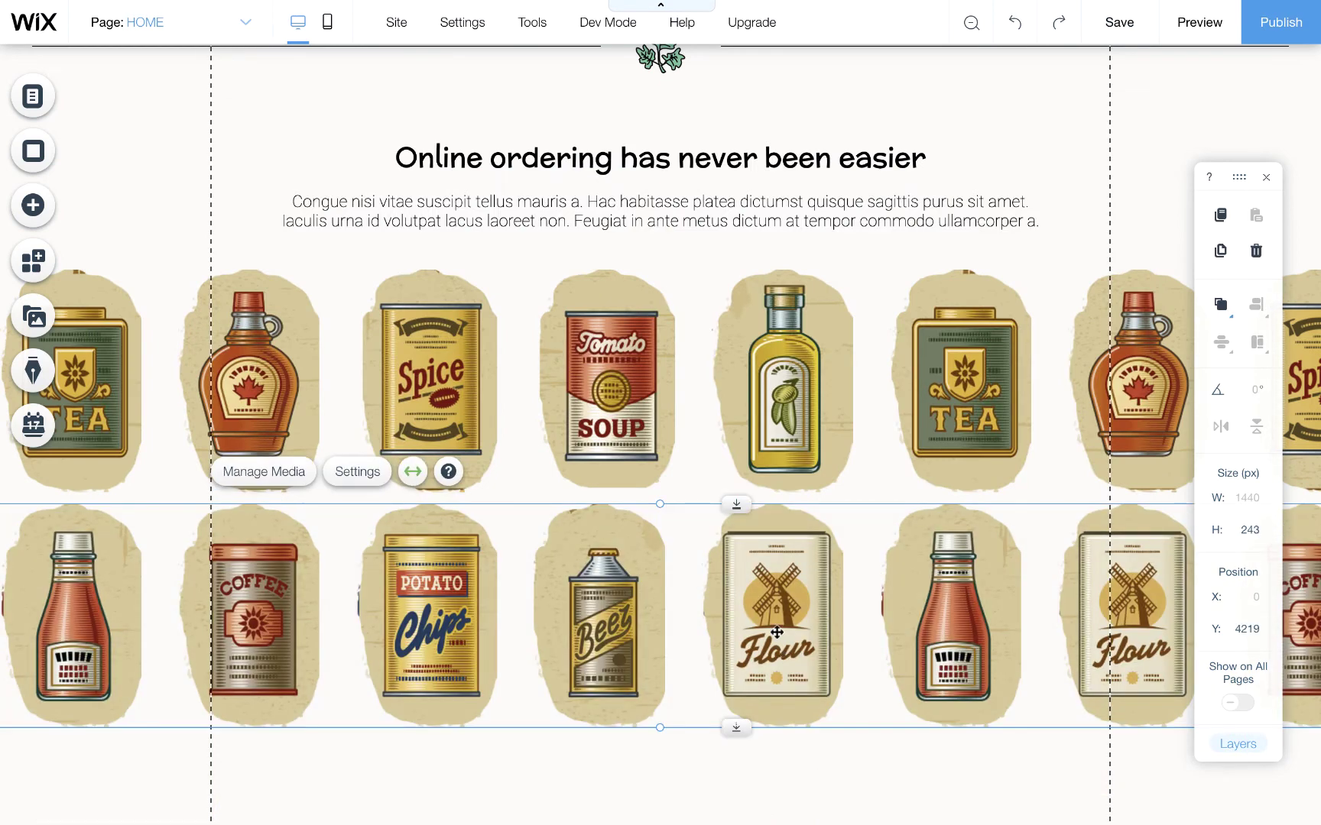
drag(736, 505, 737, 516)
click(764, 787)
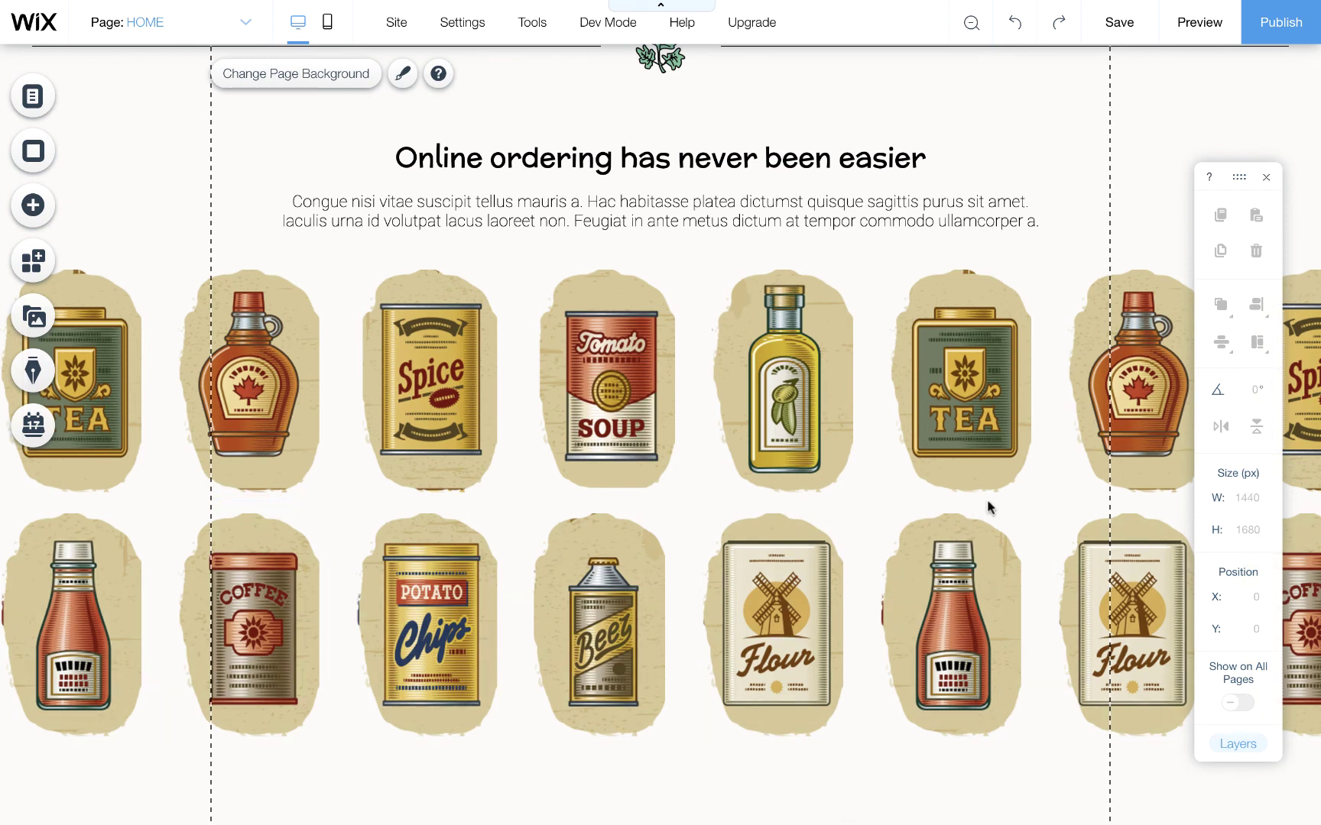
click(1199, 22)
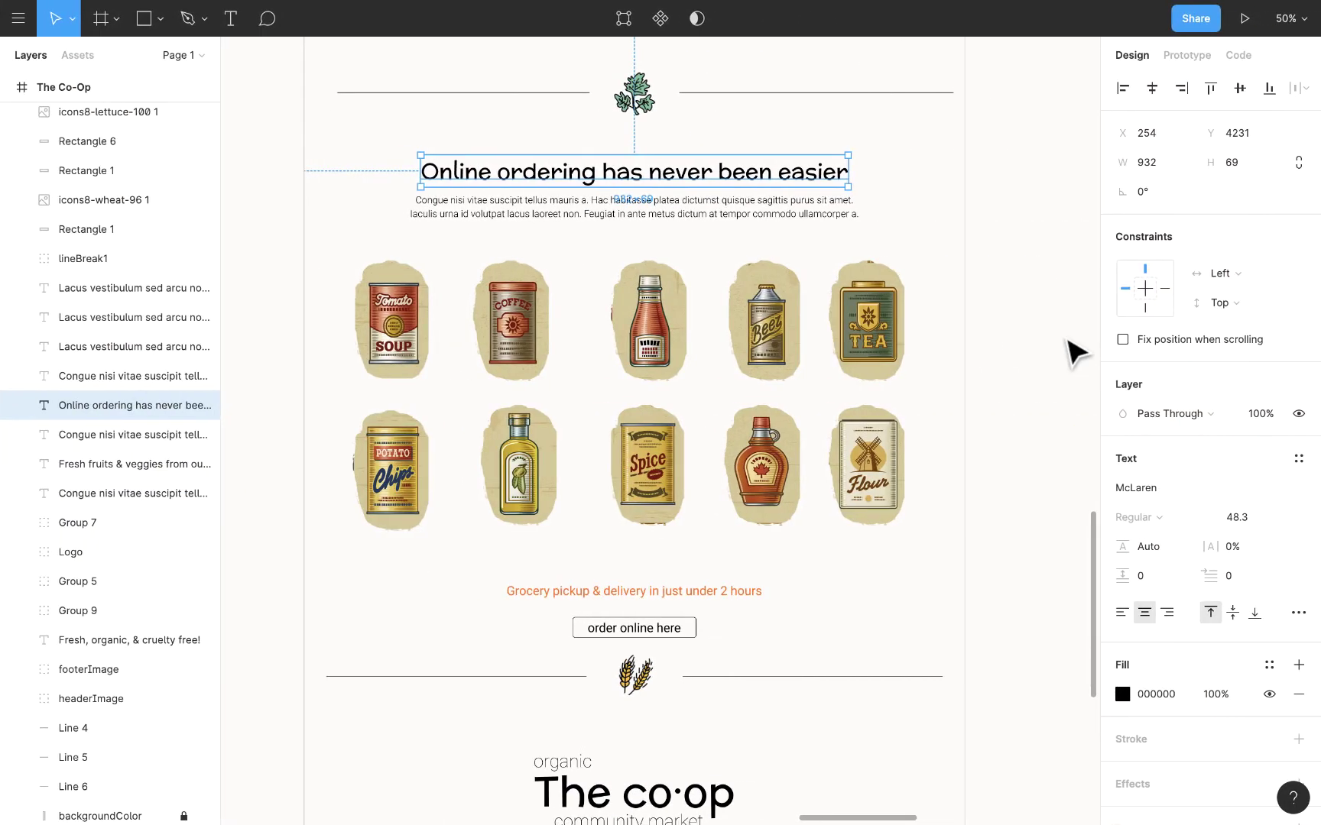
Copy the text "Grocery pickup & delivery in just under 2 hours" from the Figma design and return to the Wix page below the galleries.
scroll(1076, 352, down, 5)
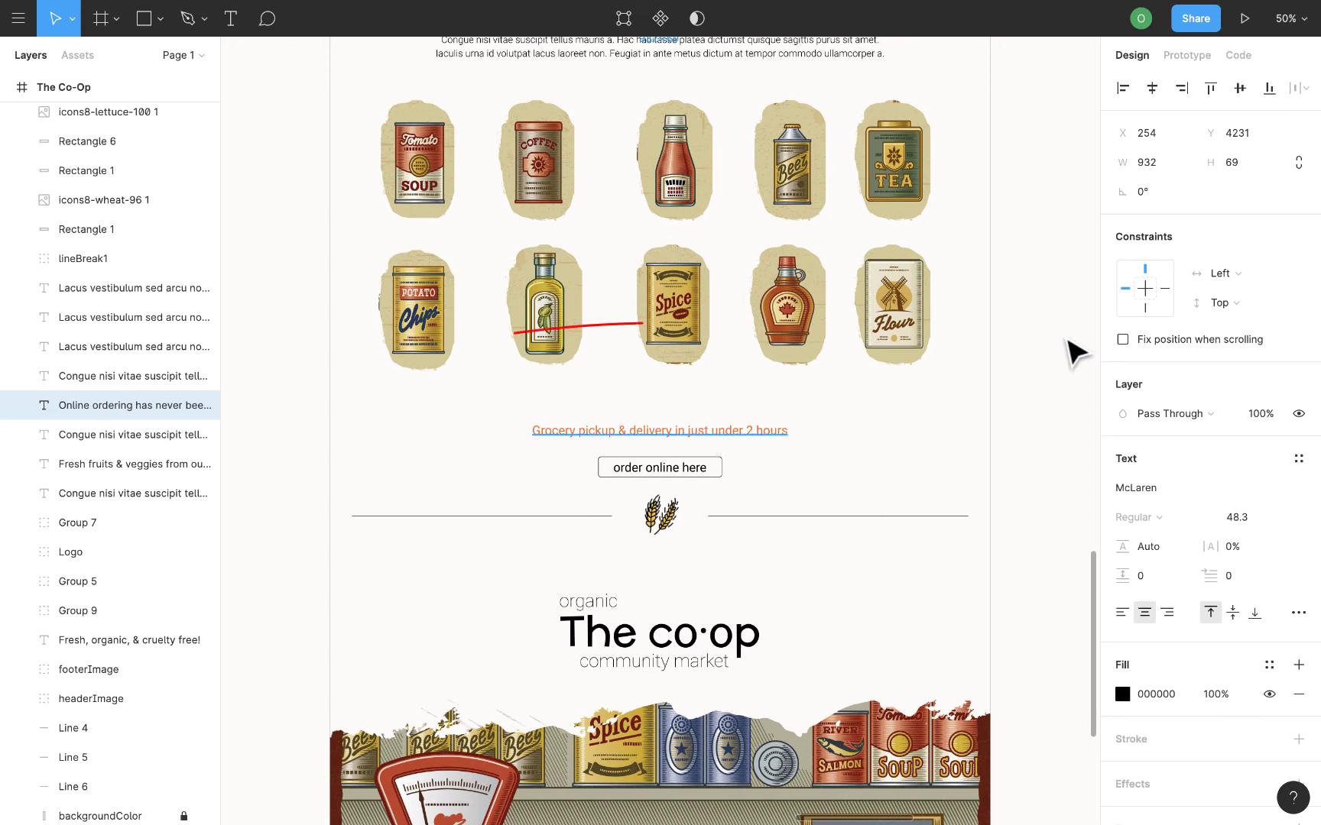
scroll(1031, 359, right, 1)
double_click(710, 432)
key(super+c)
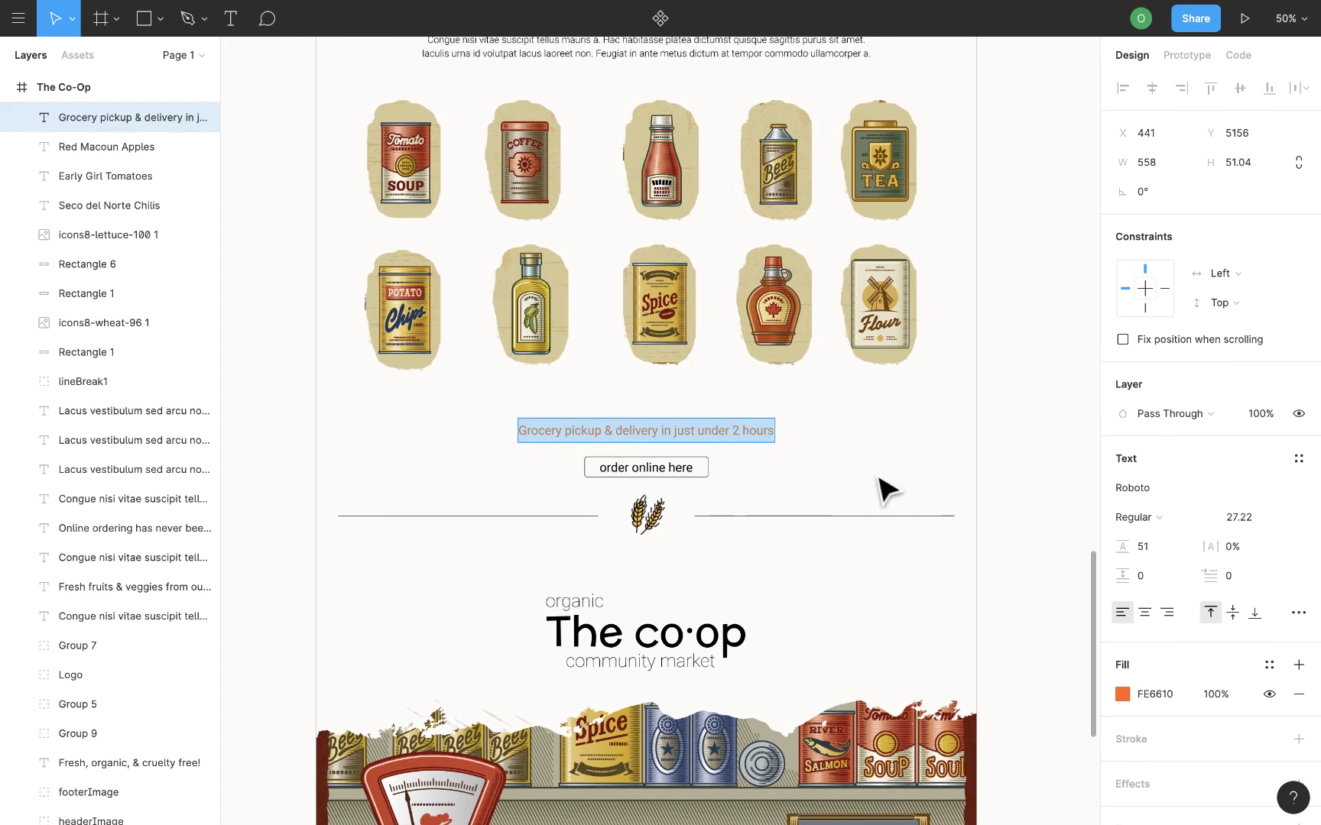
key(Escape)
key(ctrl+Left)
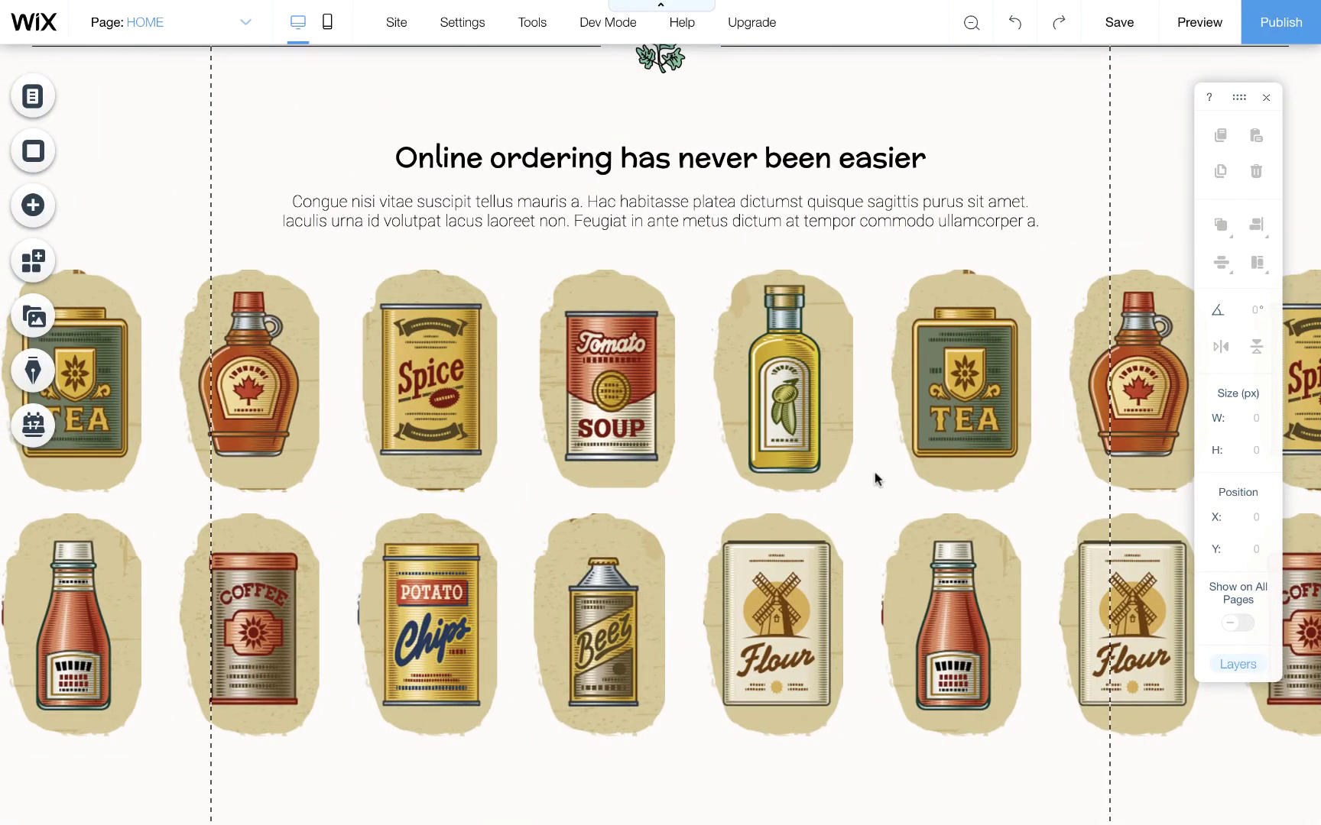
scroll(876, 479, down, 4)
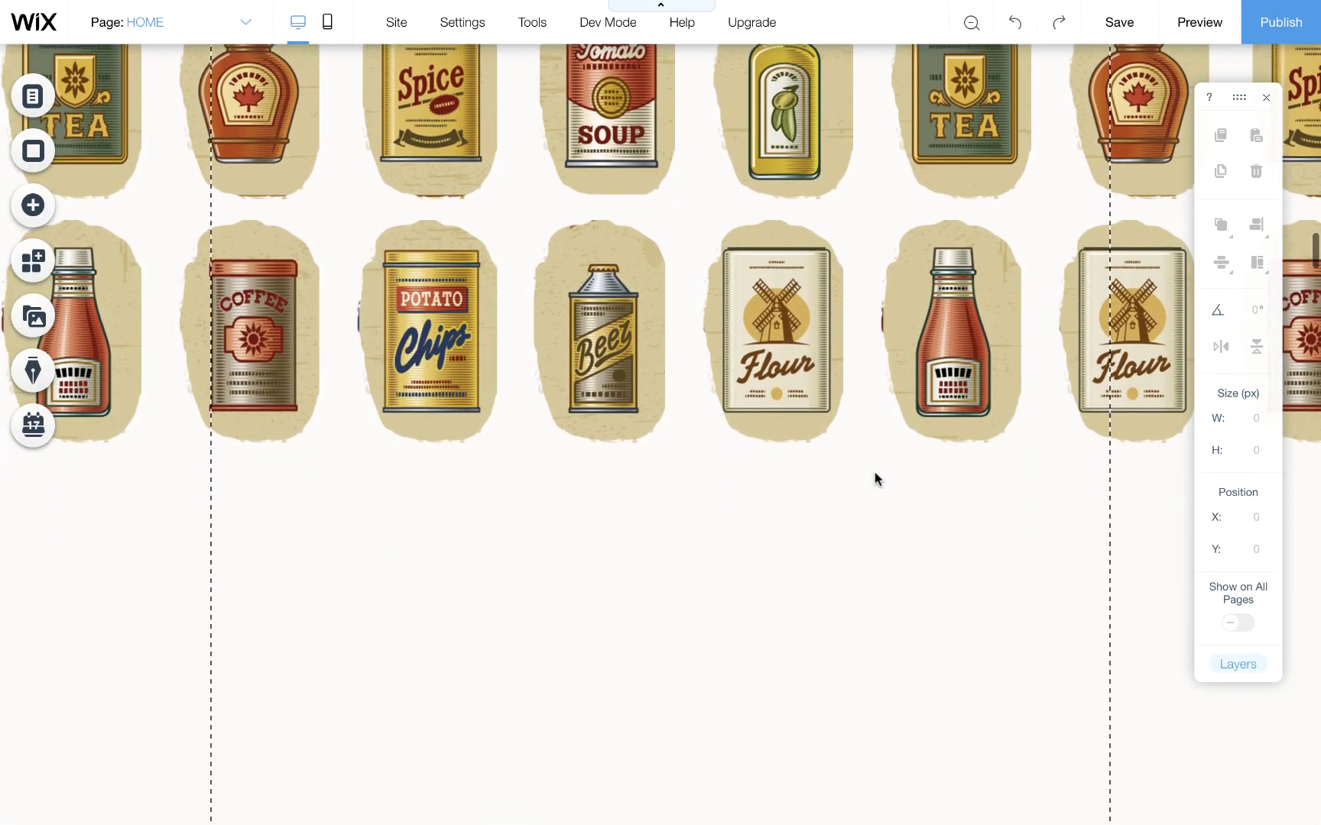
Duplicate the "Online ordering has never been easier" strip and place the copy just below the lower gallery, at Y about 4505.
scroll(876, 479, up, 3)
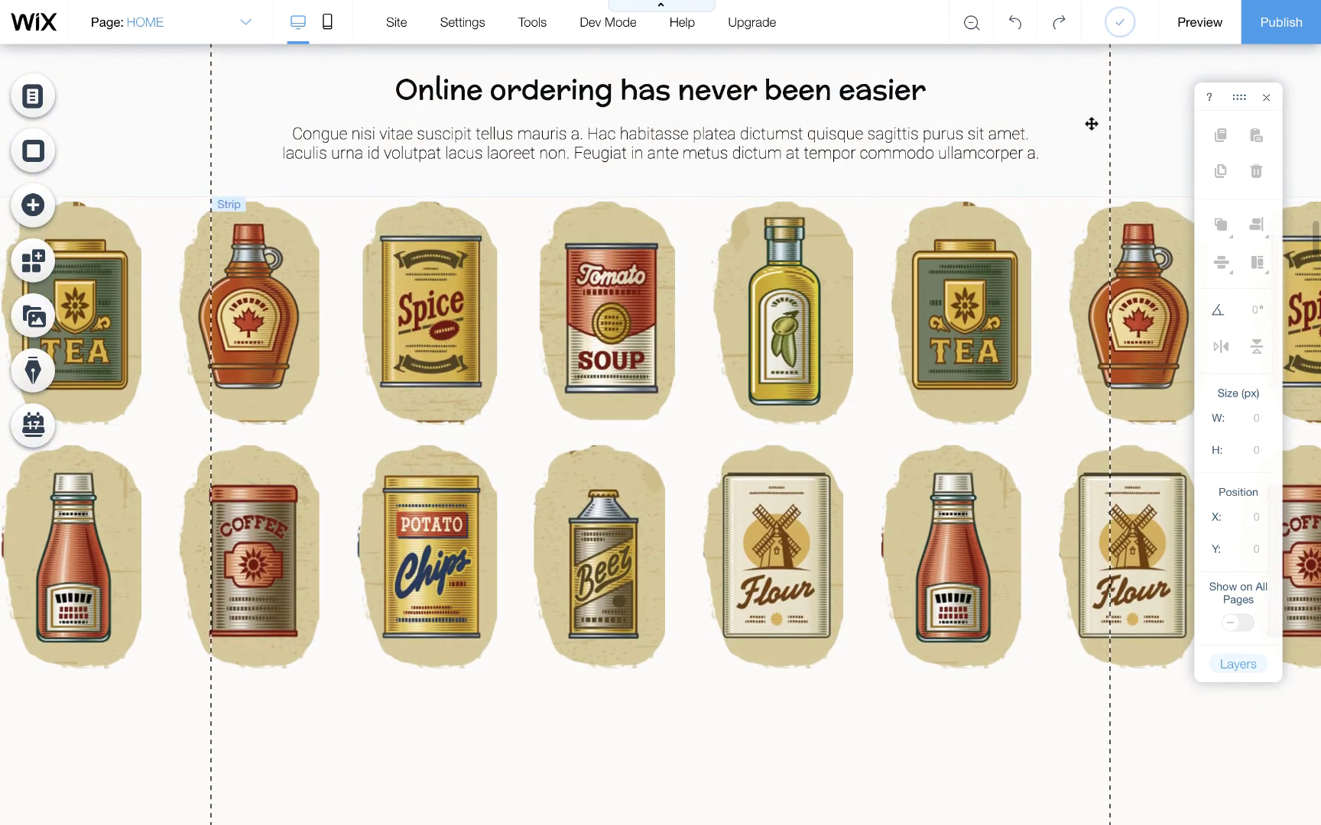
click(1090, 123)
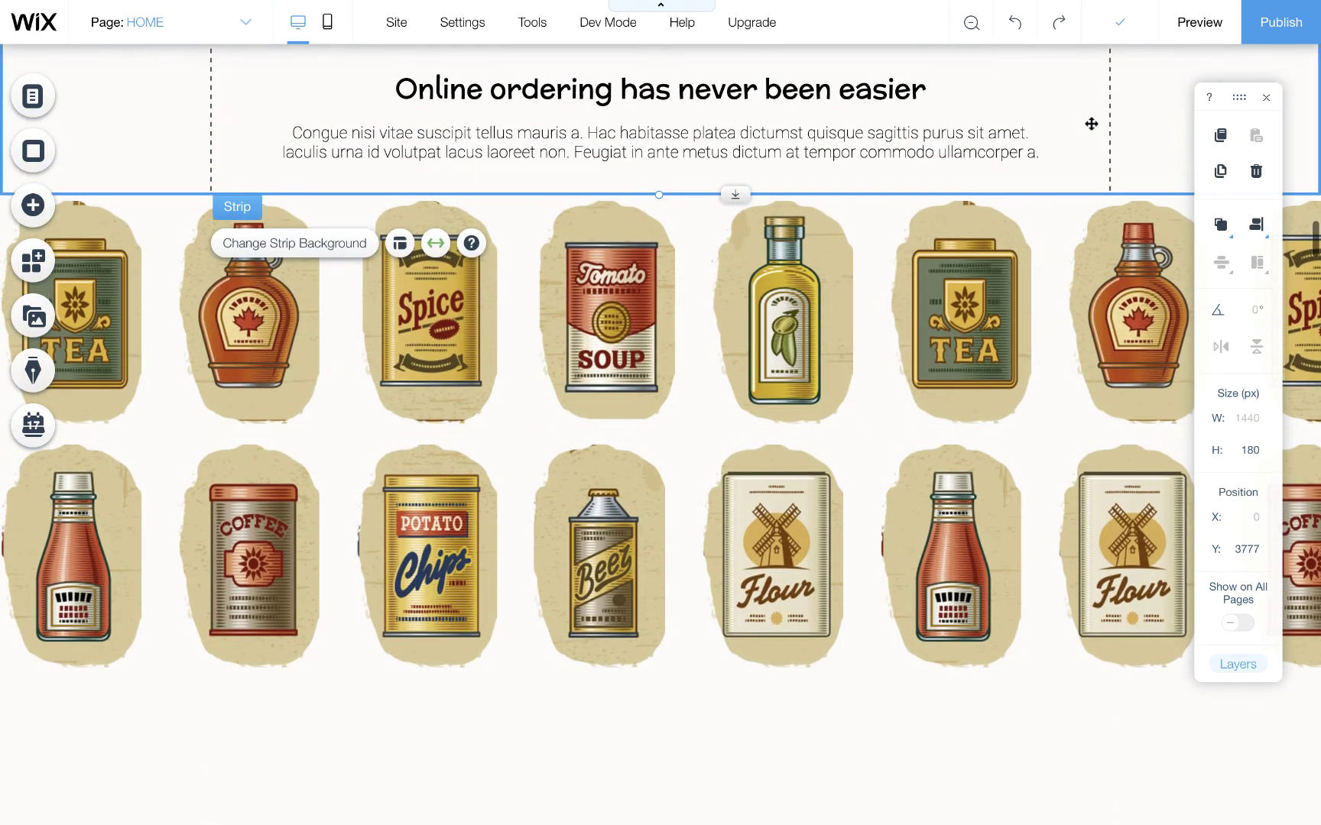
scroll(1090, 124, up, 2)
key(super+d)
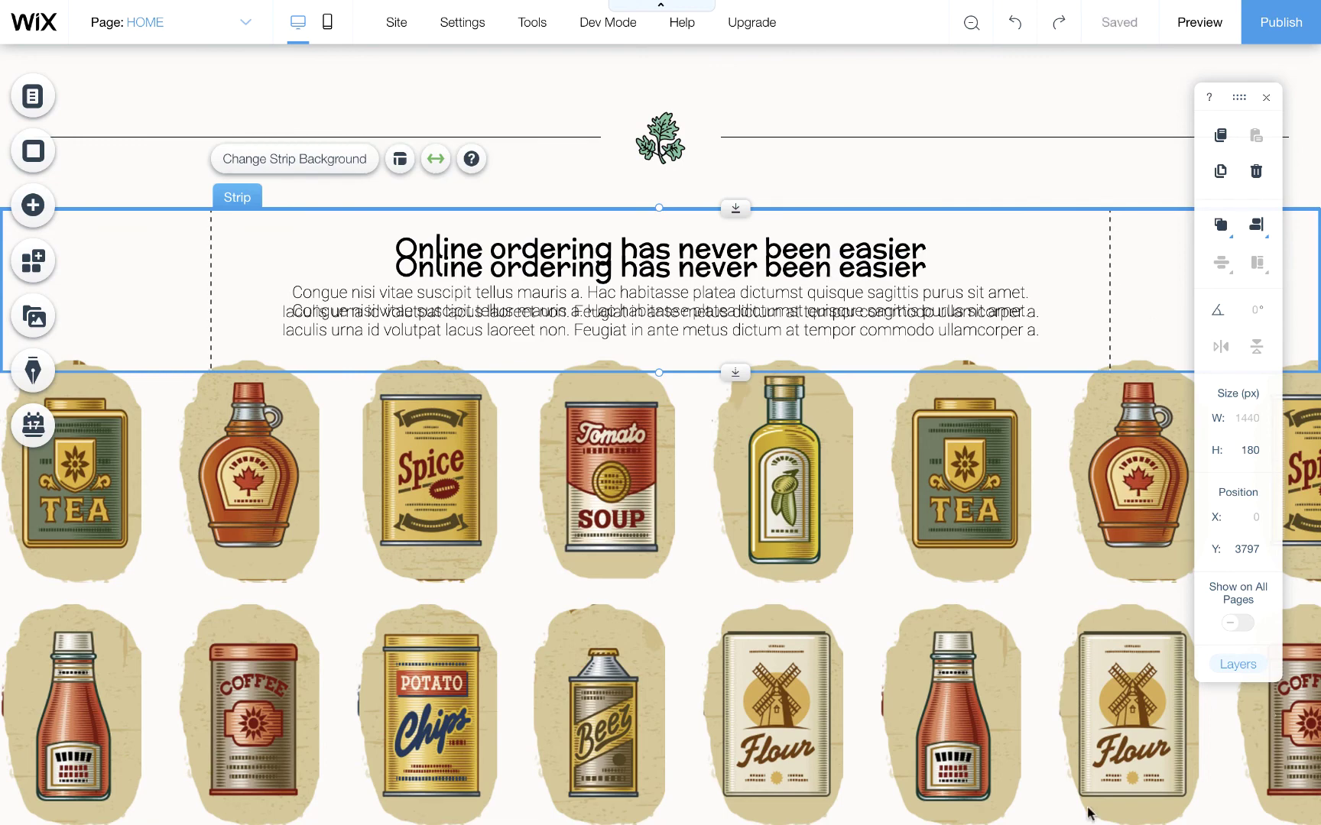
drag(1088, 263, 1085, 822)
scroll(989, 713, down, 5)
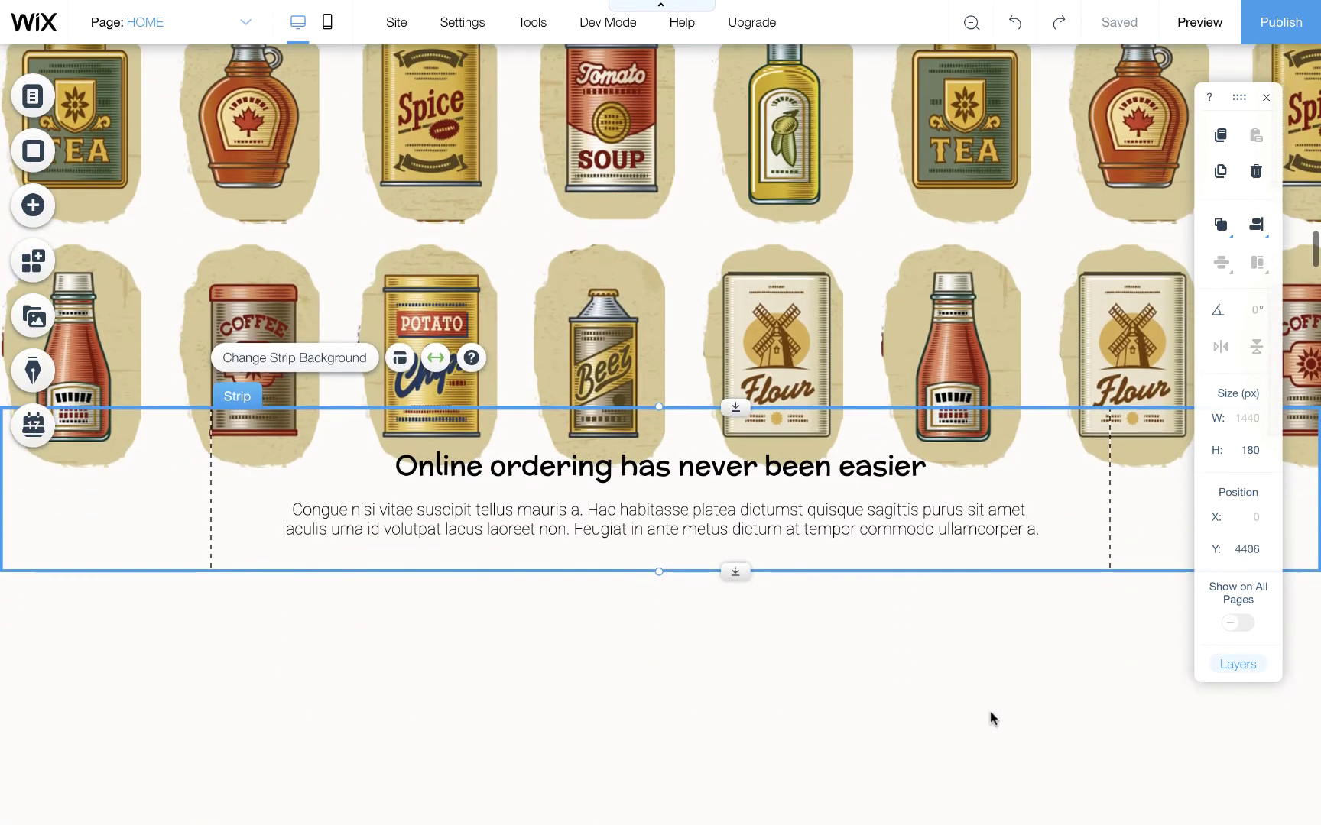
drag(1135, 489, 1146, 581)
Delete the heading and the paragraph from the duplicated strip below the galleries.
click(864, 526)
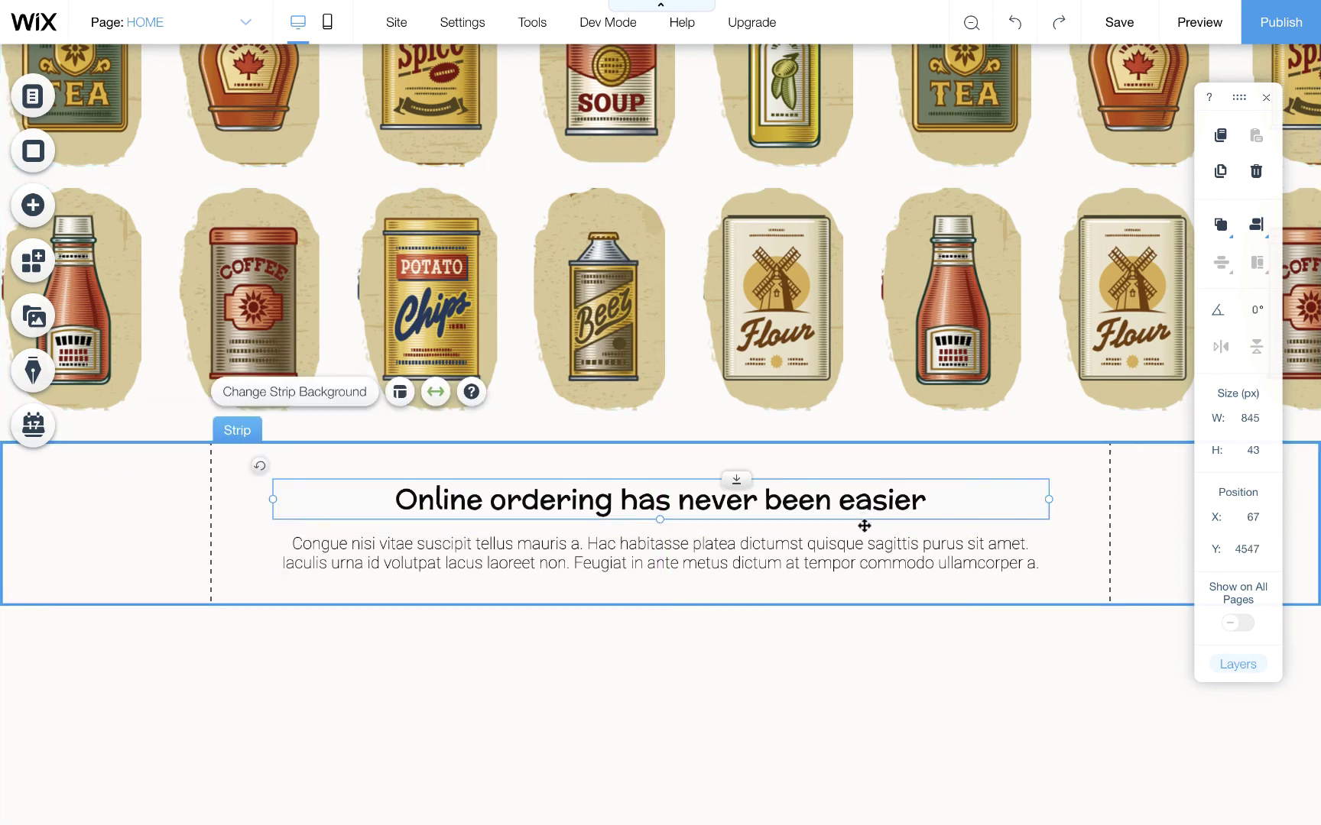
shift+click(867, 545)
key(Delete)
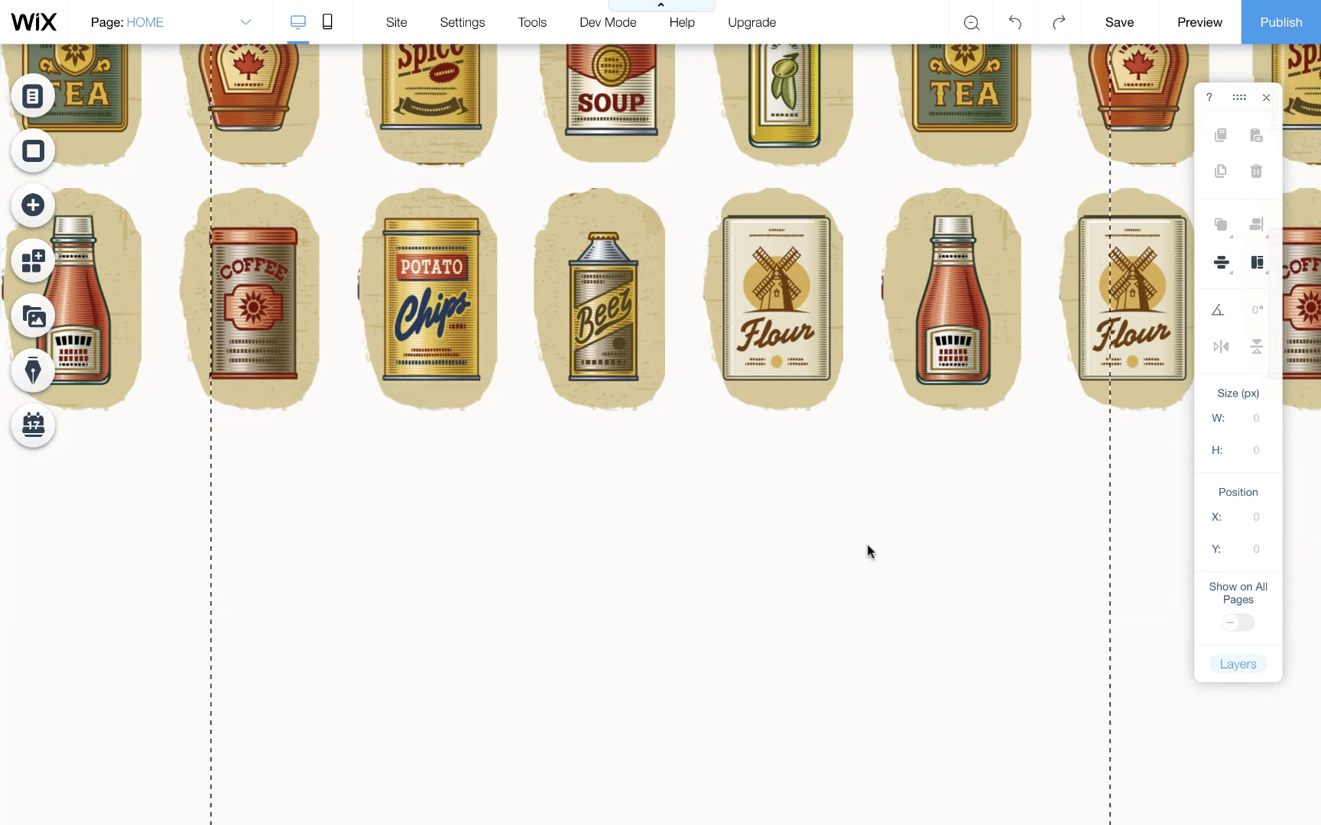
Add a Heading 5 text to the empty strip and replace its content with "Grocery pickup & delivery in just under 2 hours".
click(34, 208)
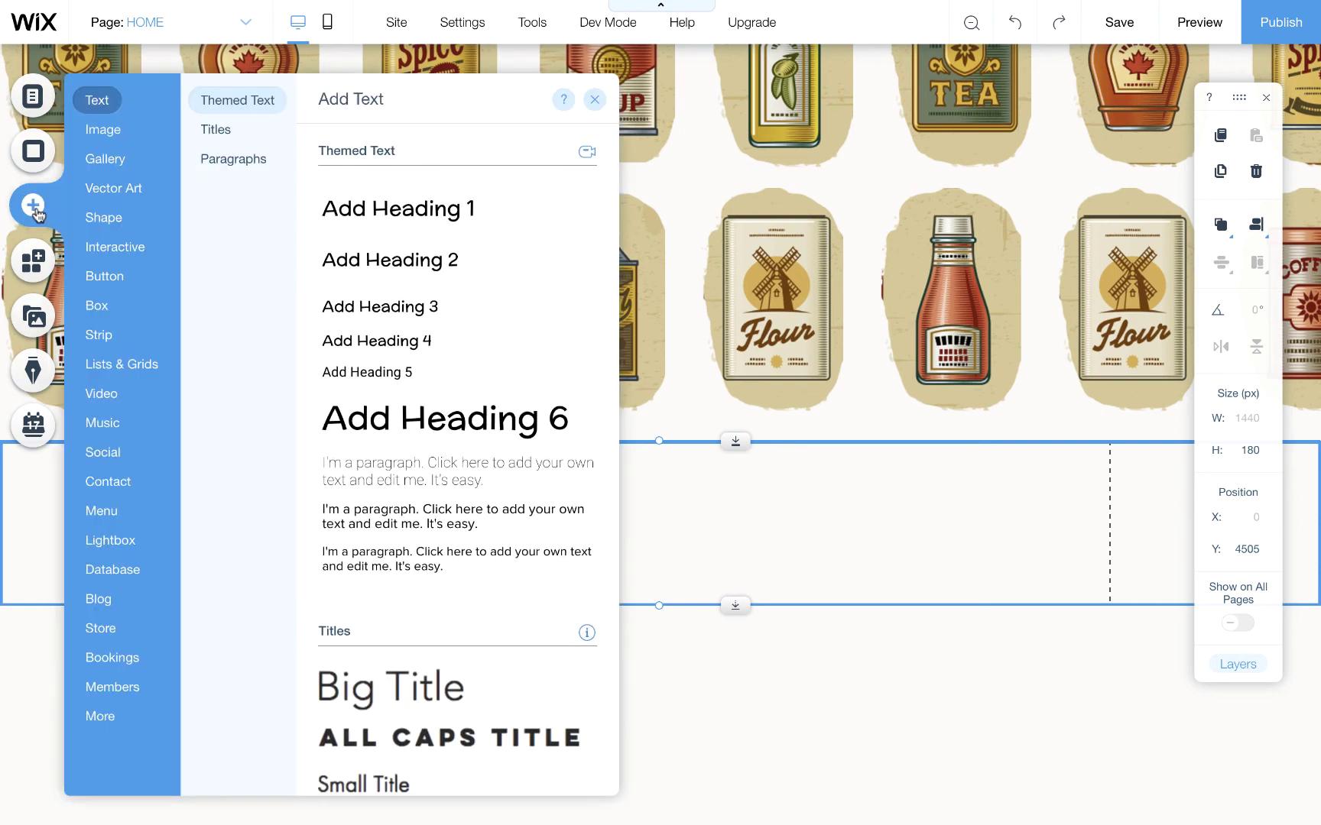
drag(359, 370, 658, 511)
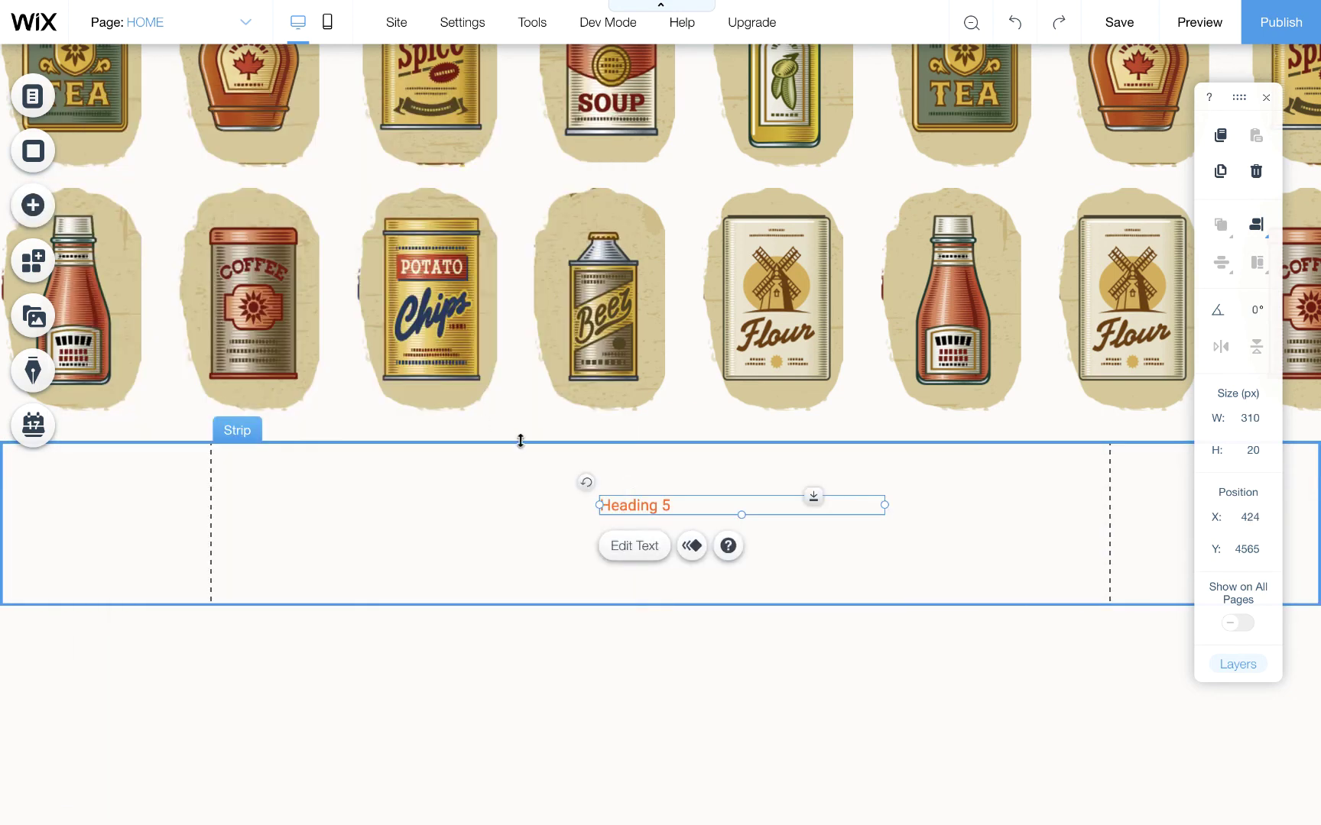
double_click(658, 506)
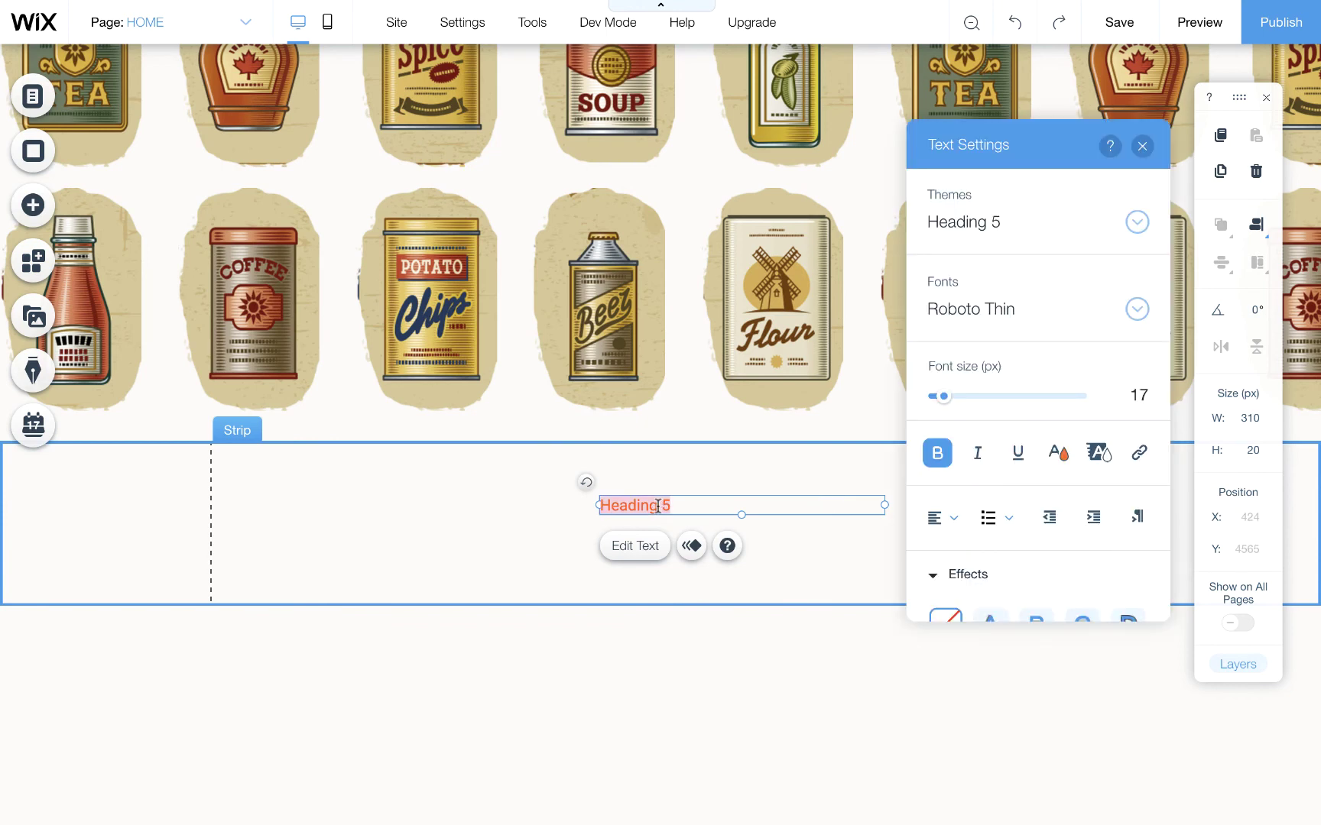
key(super+v)
click(793, 577)
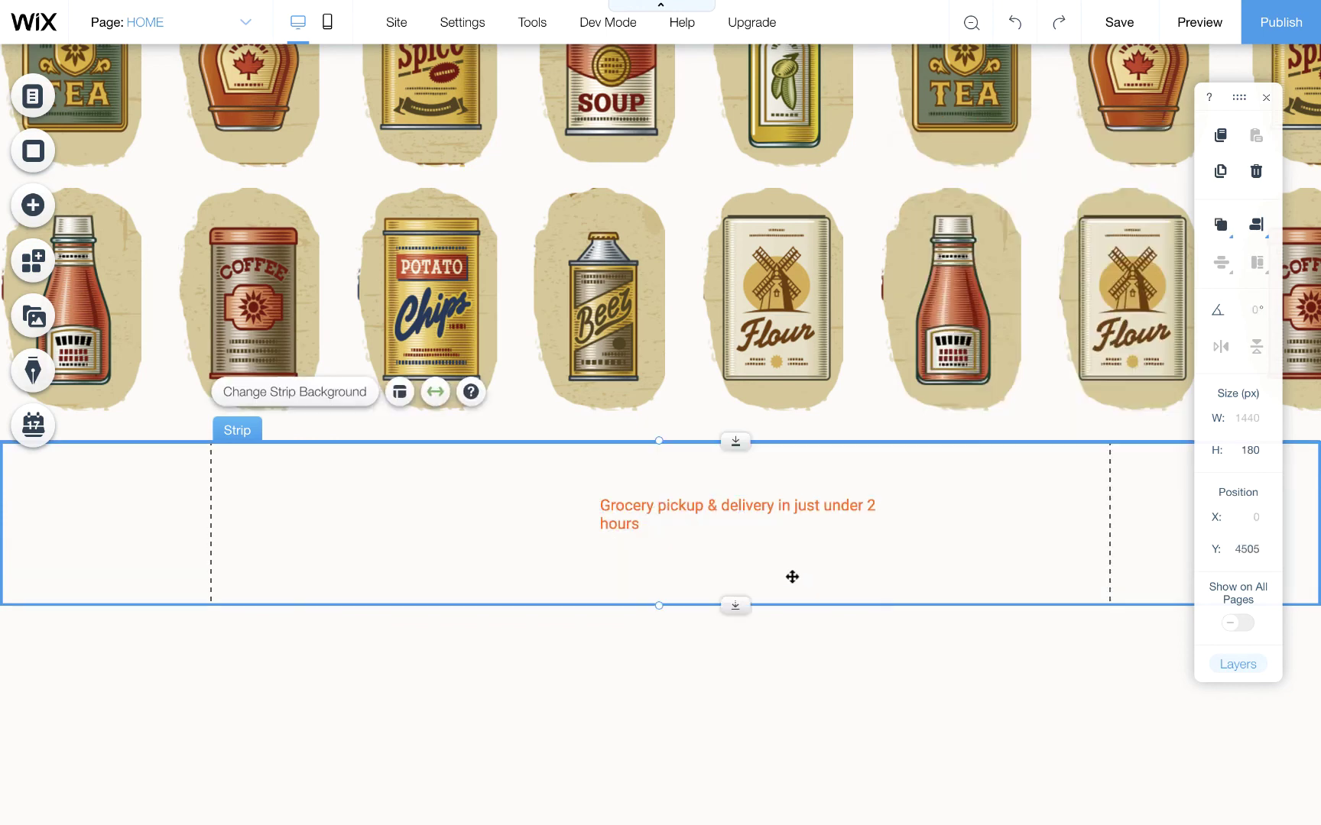
Widen the delivery text box to about 438 px so it fits on one line, and center-align the text.
click(689, 529)
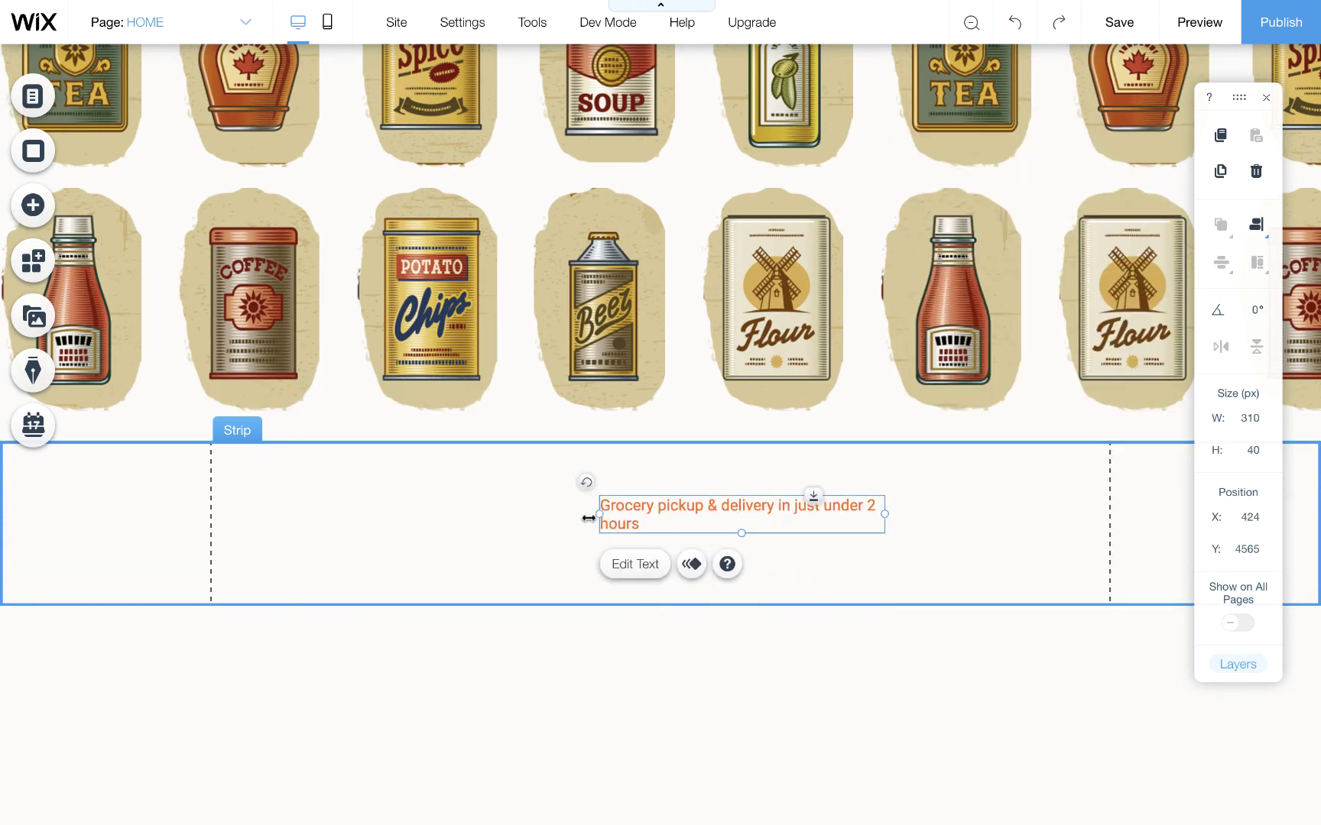
drag(588, 518, 483, 518)
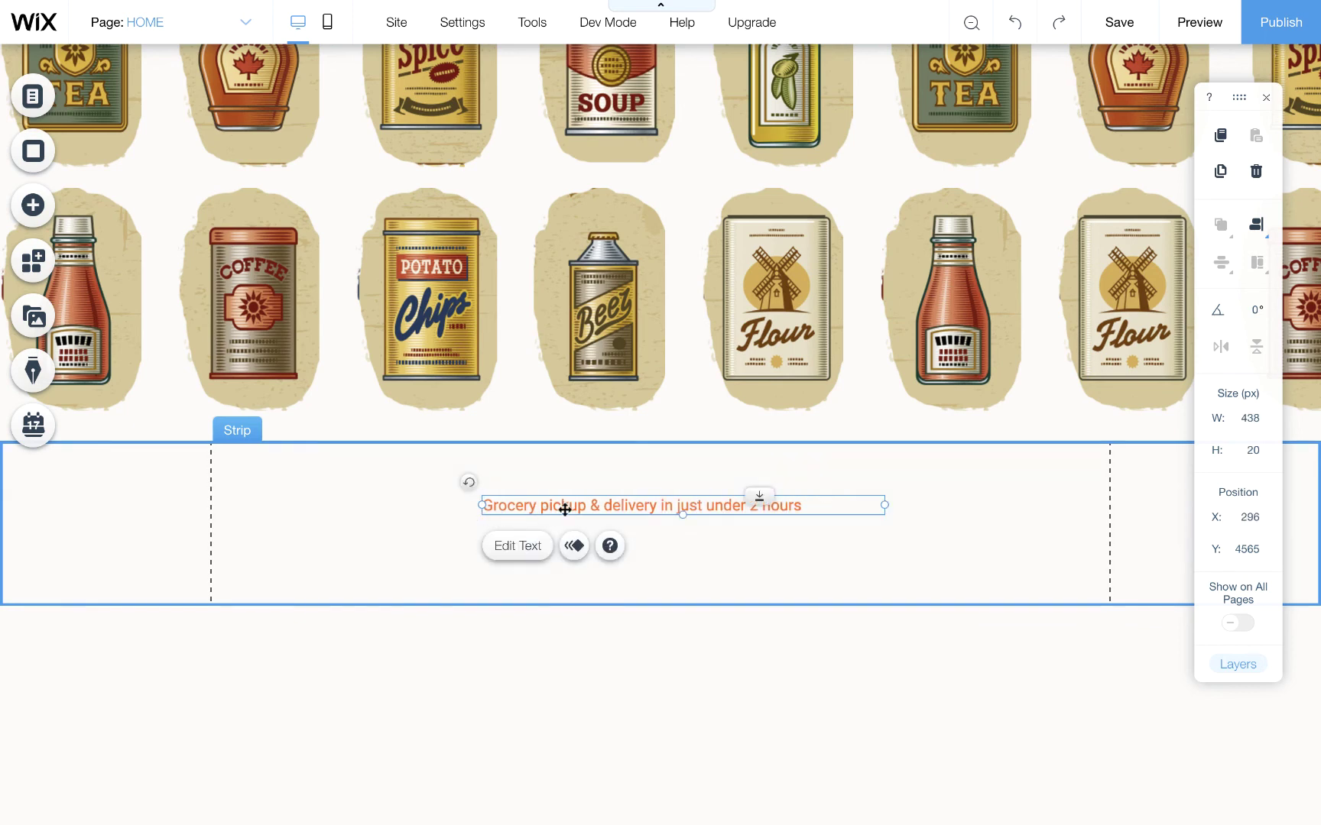
double_click(565, 510)
click(944, 517)
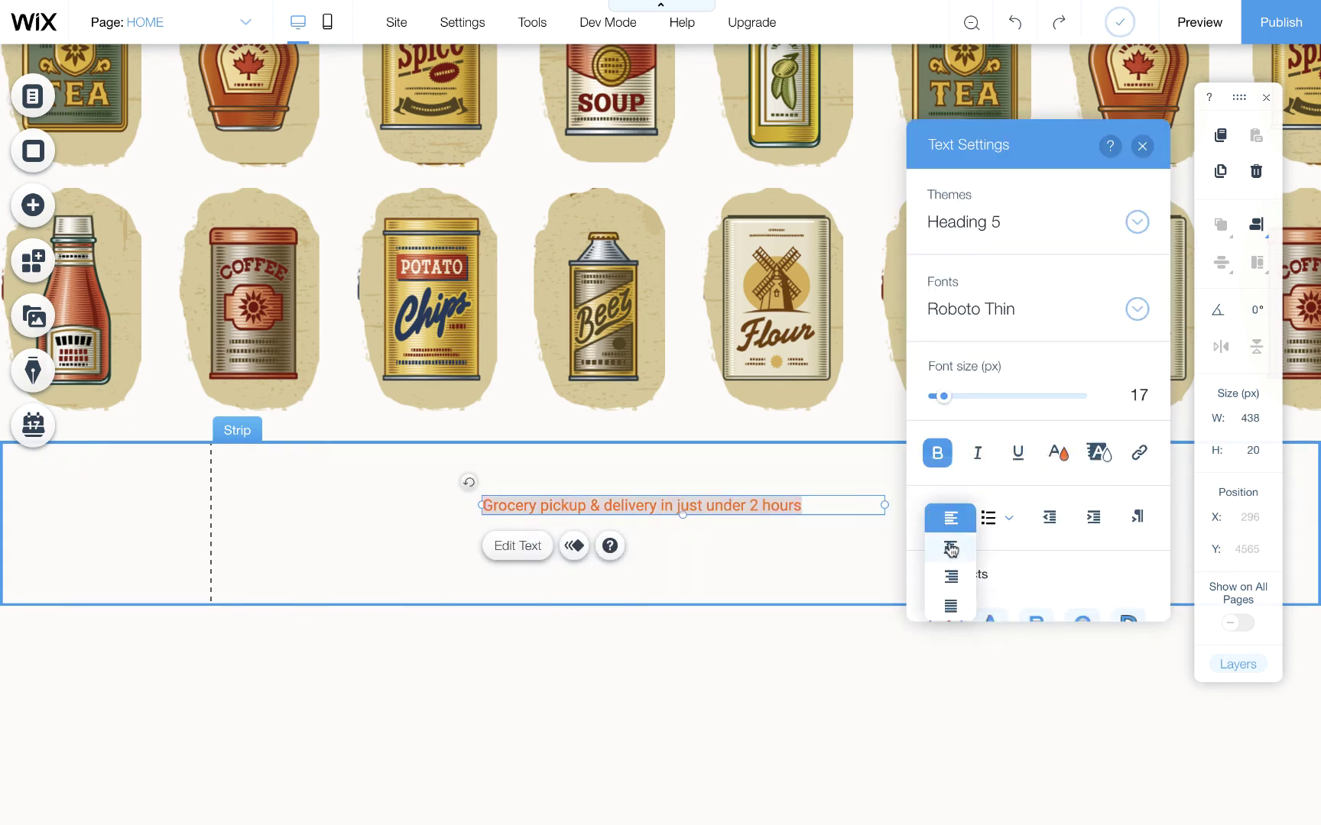
click(950, 548)
click(846, 548)
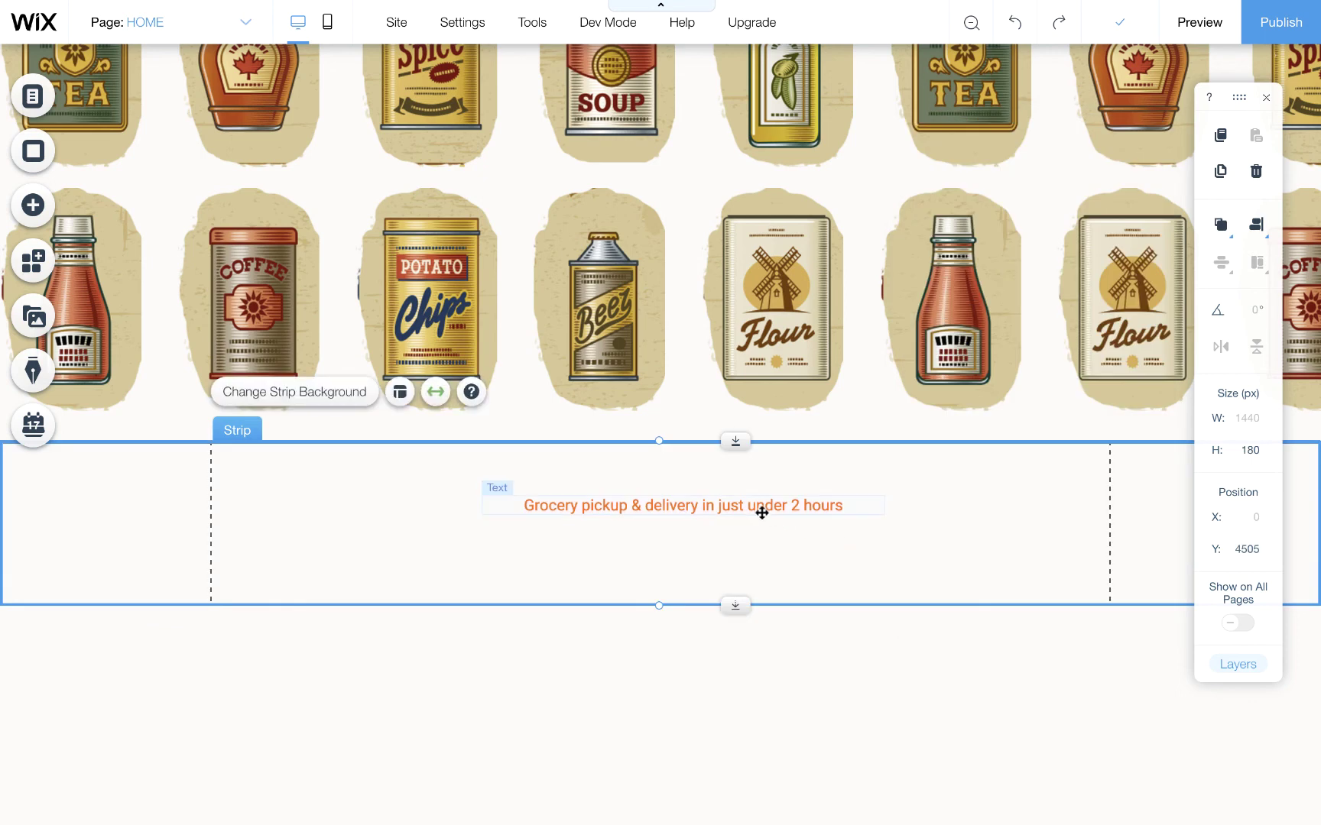
Move the delivery text slightly up and center it horizontally in the strip.
click(758, 505)
mouse_move(731, 504)
mouse_down()
mouse_move(699, 495)
mouse_move(710, 501)
mouse_up()
click(810, 549)
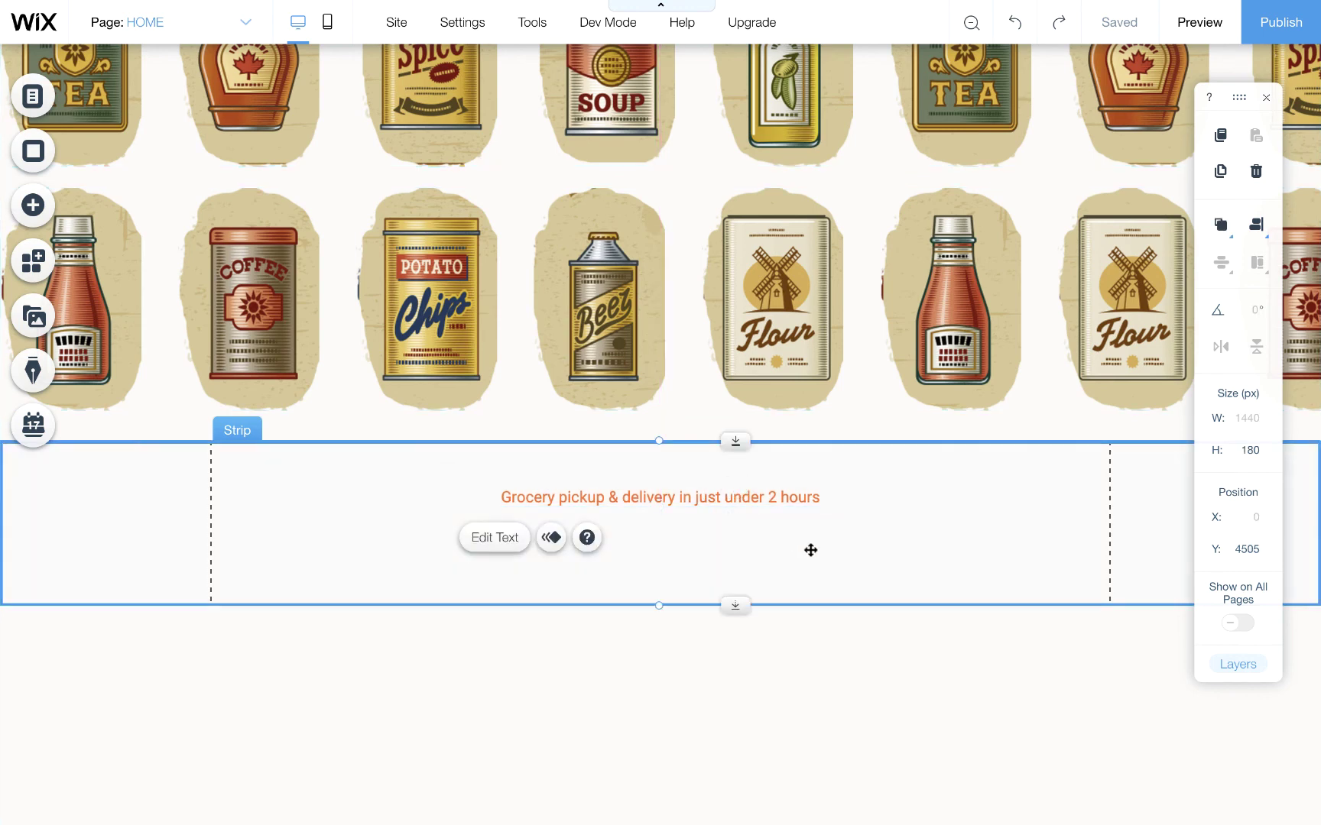
Add the outlined button from My Buttons, widen it to about 283 px and center it beneath the delivery text.
click(36, 204)
click(98, 253)
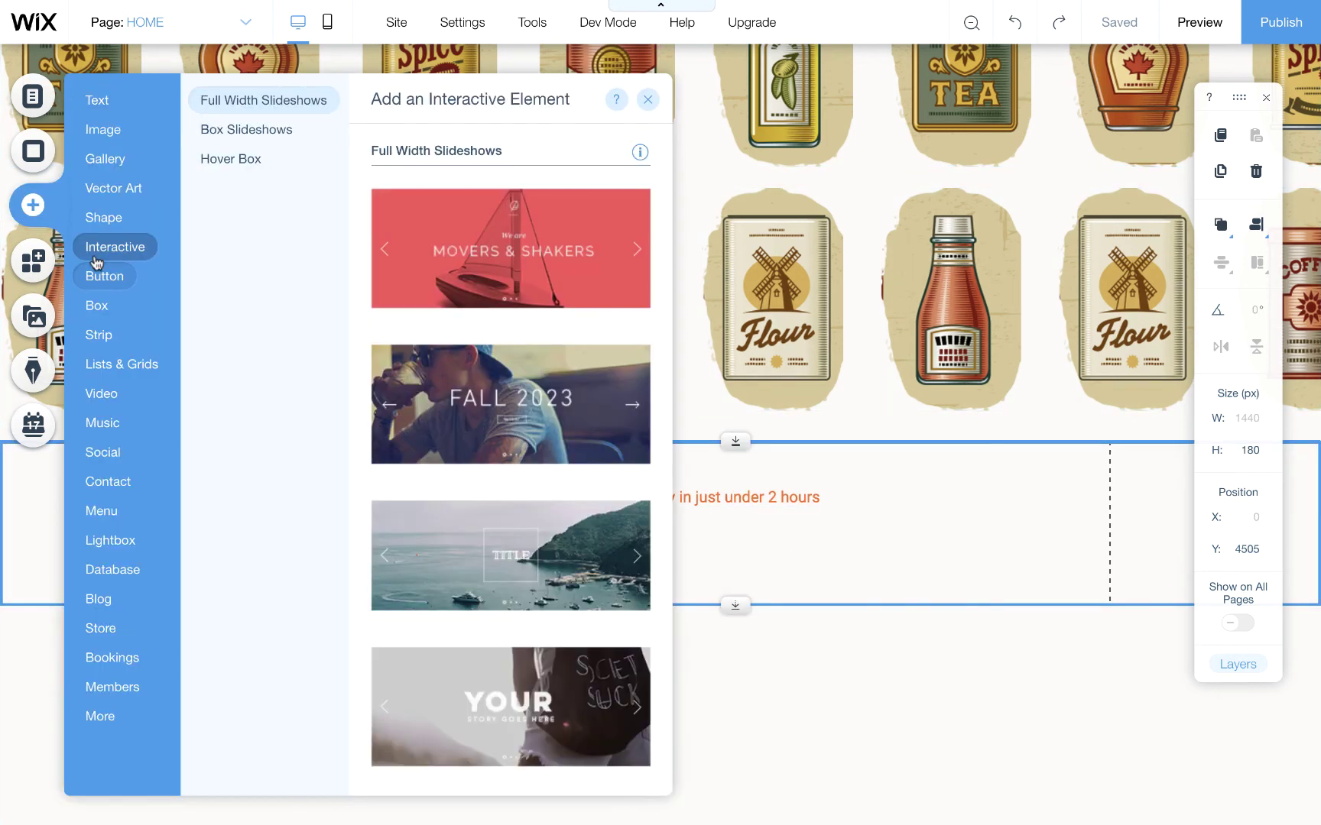
click(98, 274)
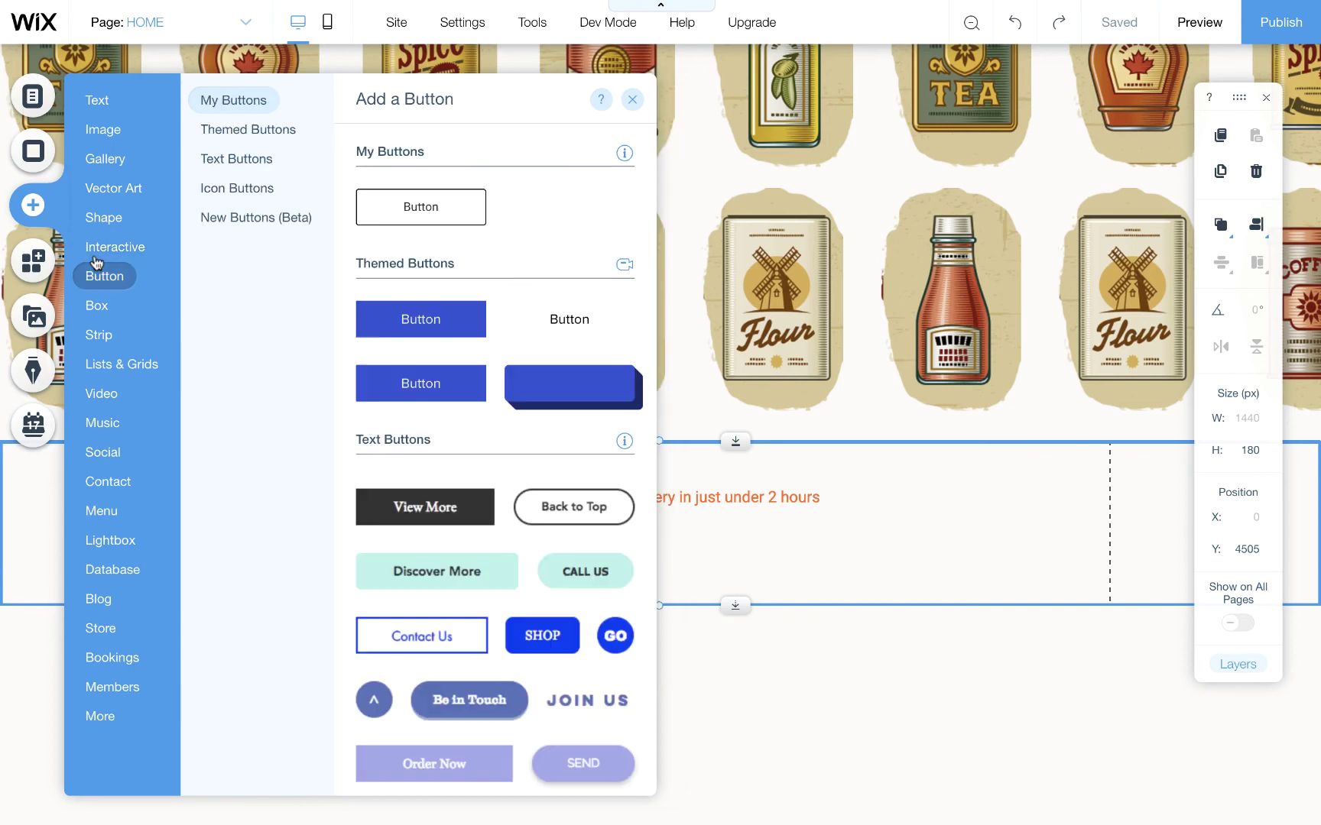
click(461, 208)
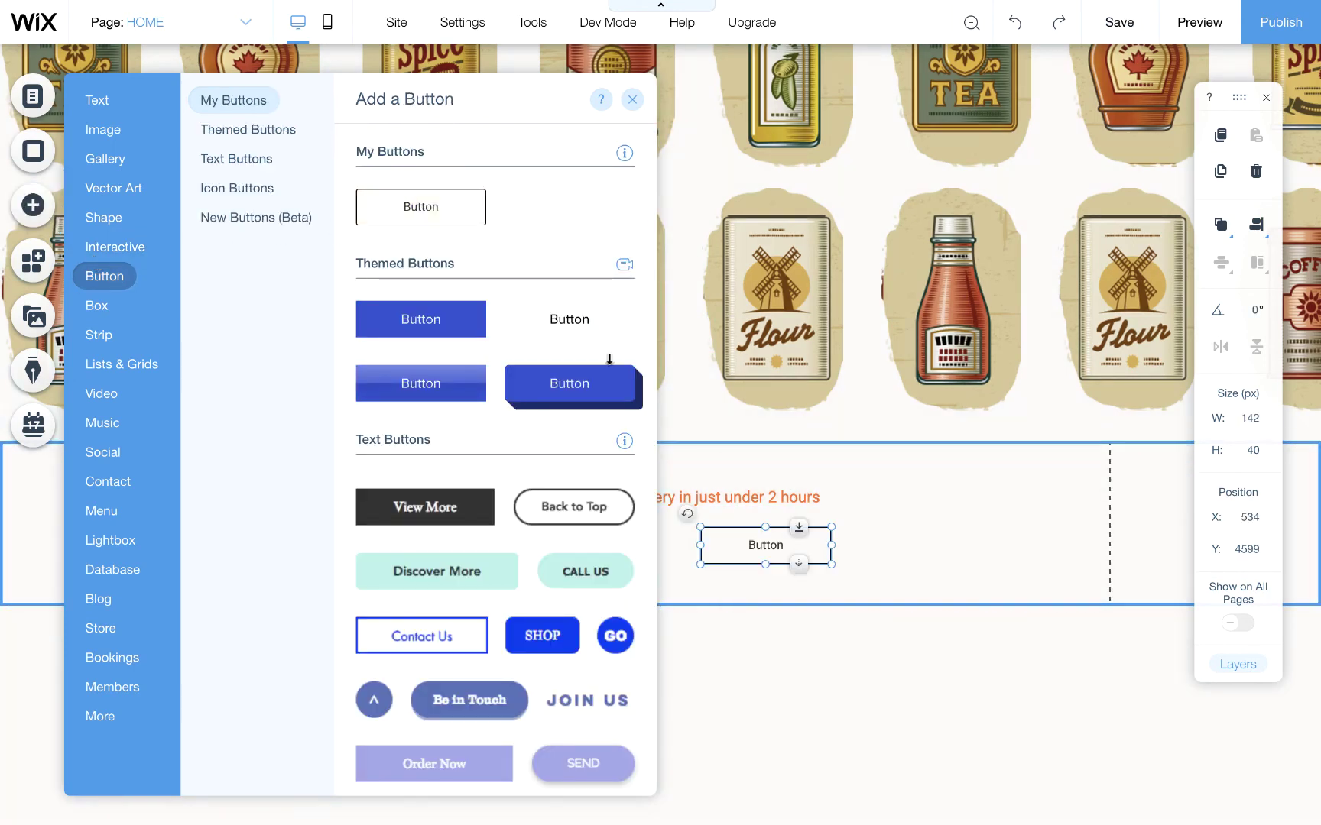
drag(785, 540, 466, 540)
drag(617, 537, 658, 536)
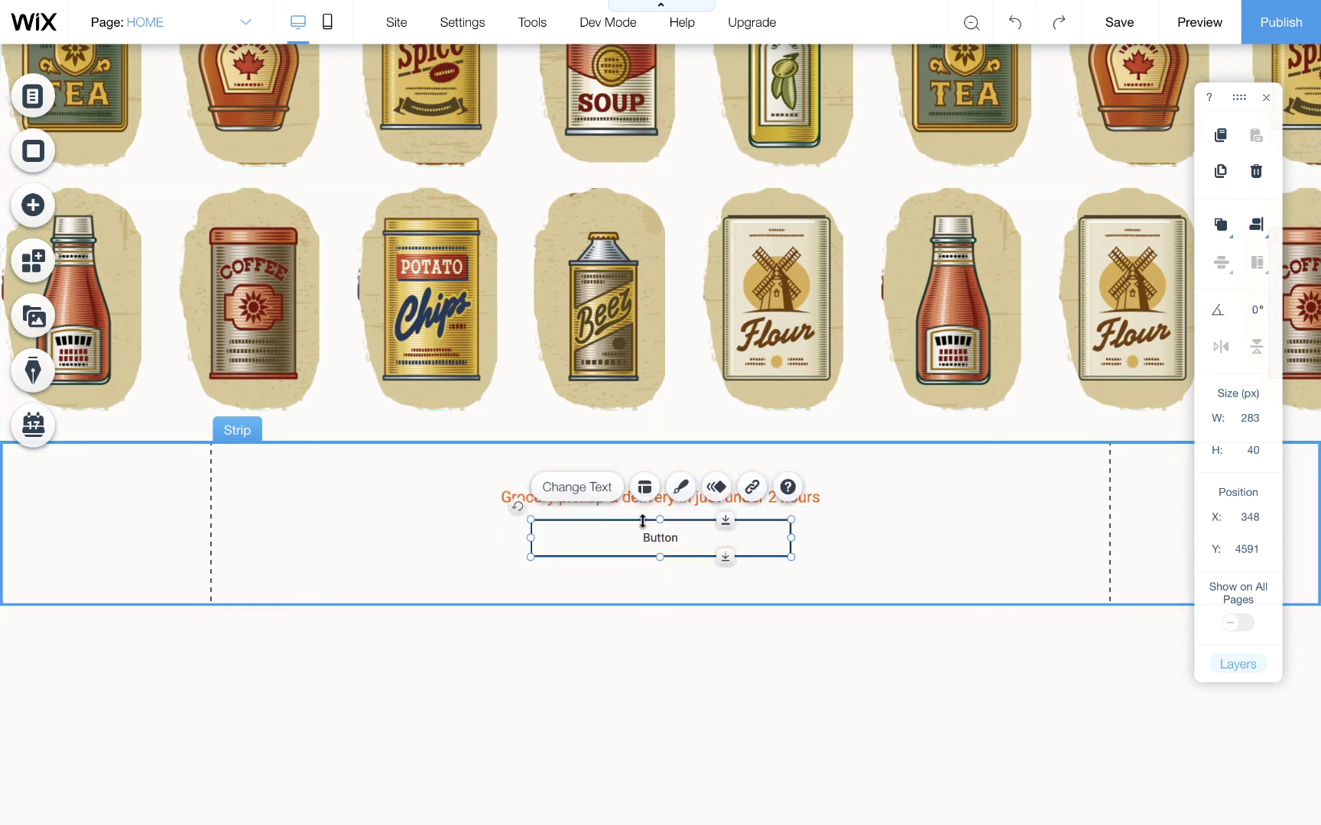
Change the new button's label to "Online Order Here!".
click(597, 487)
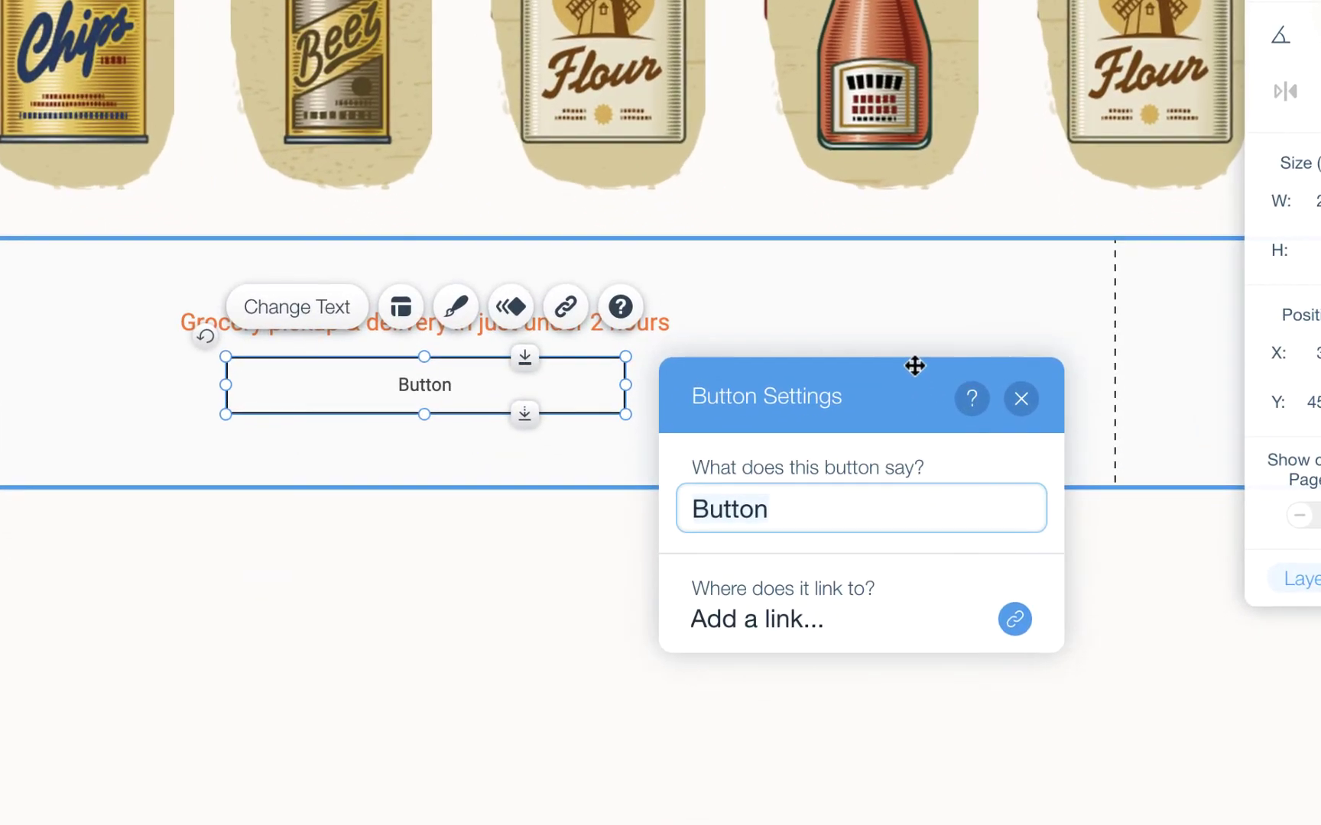
text(Online Or)
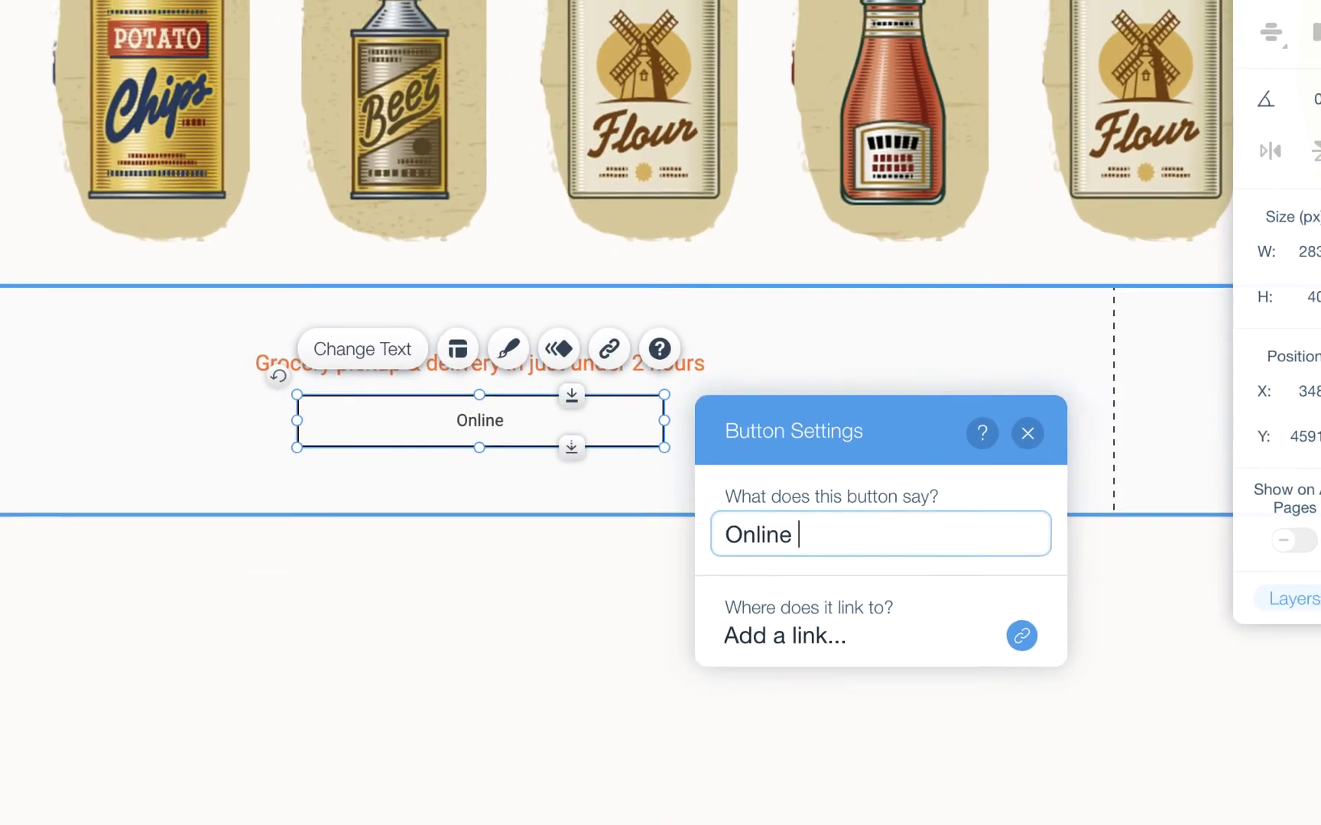
text(der Here!)
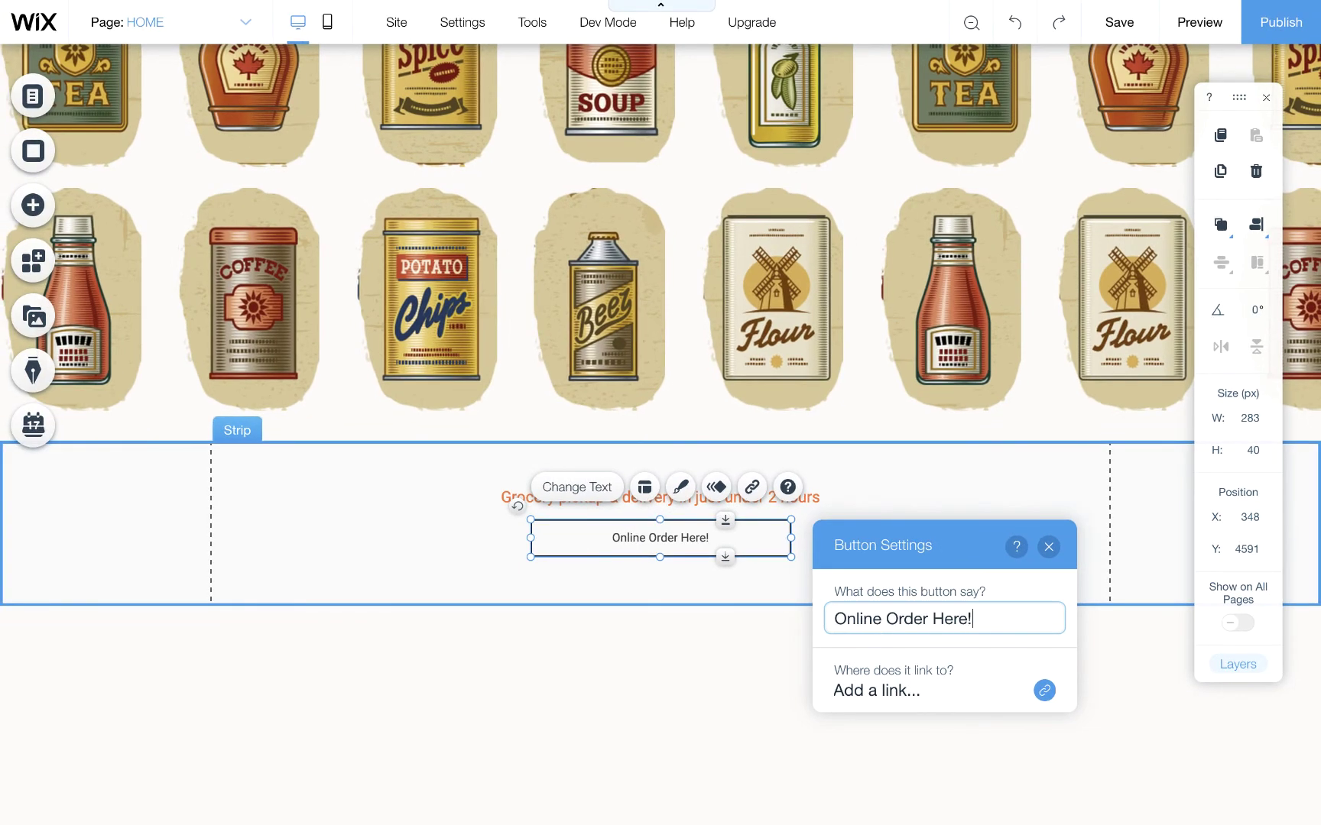
key(Return)
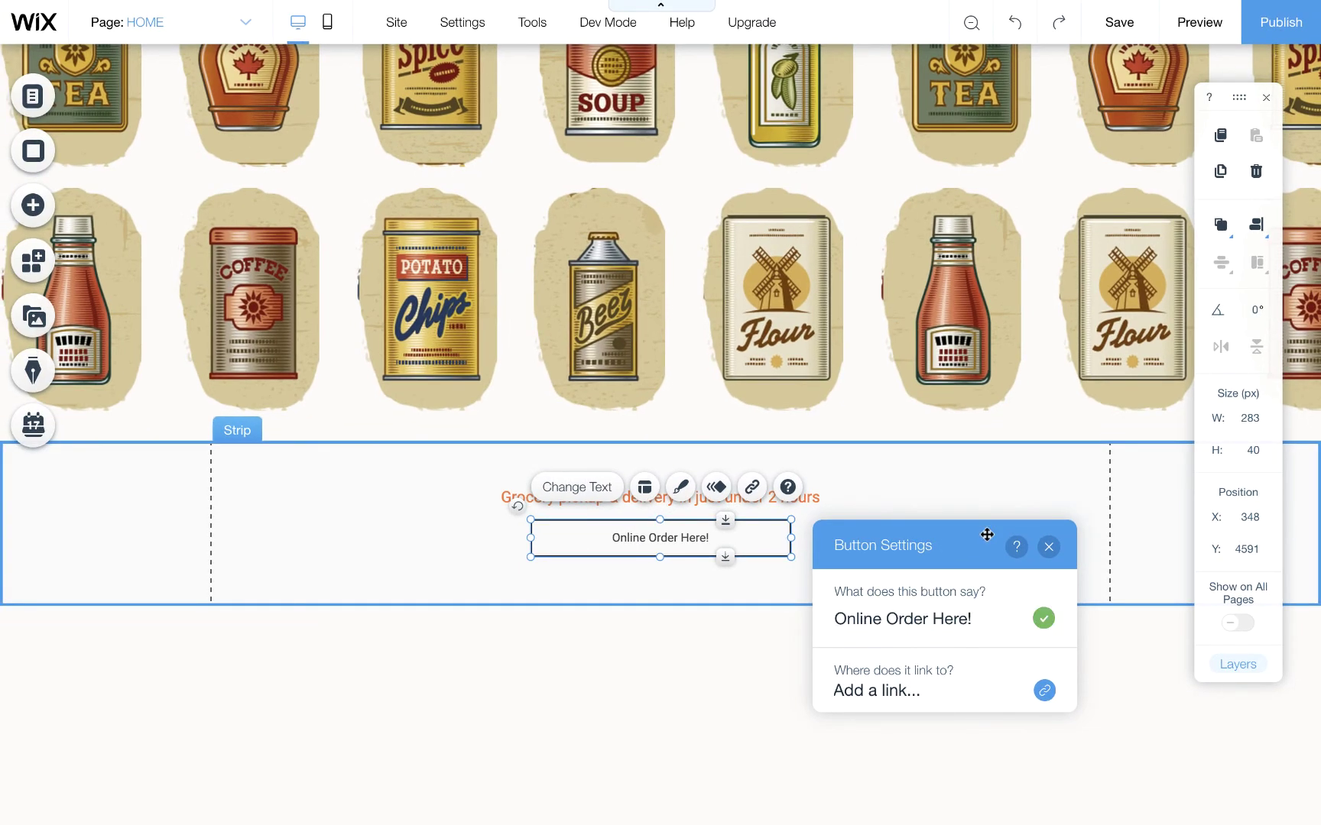
click(1189, 787)
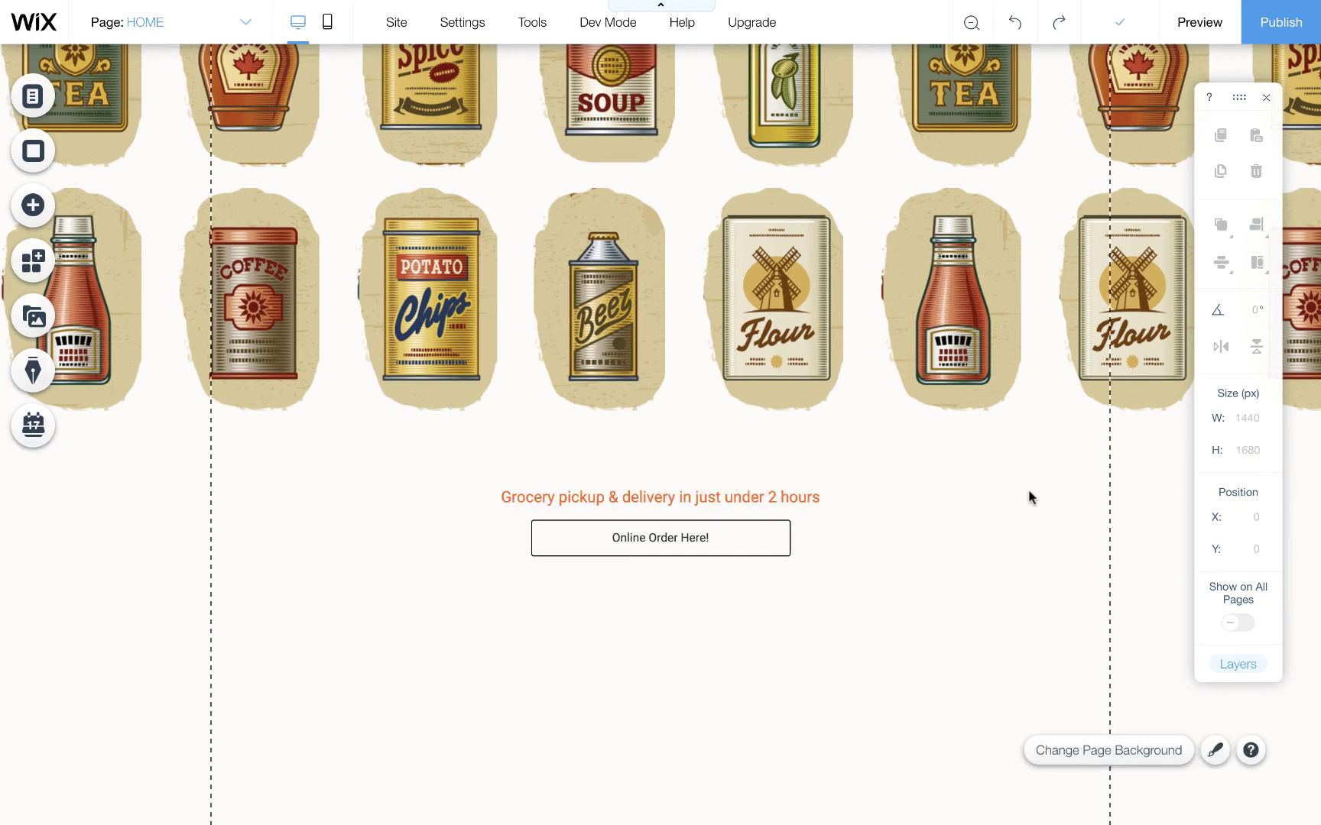
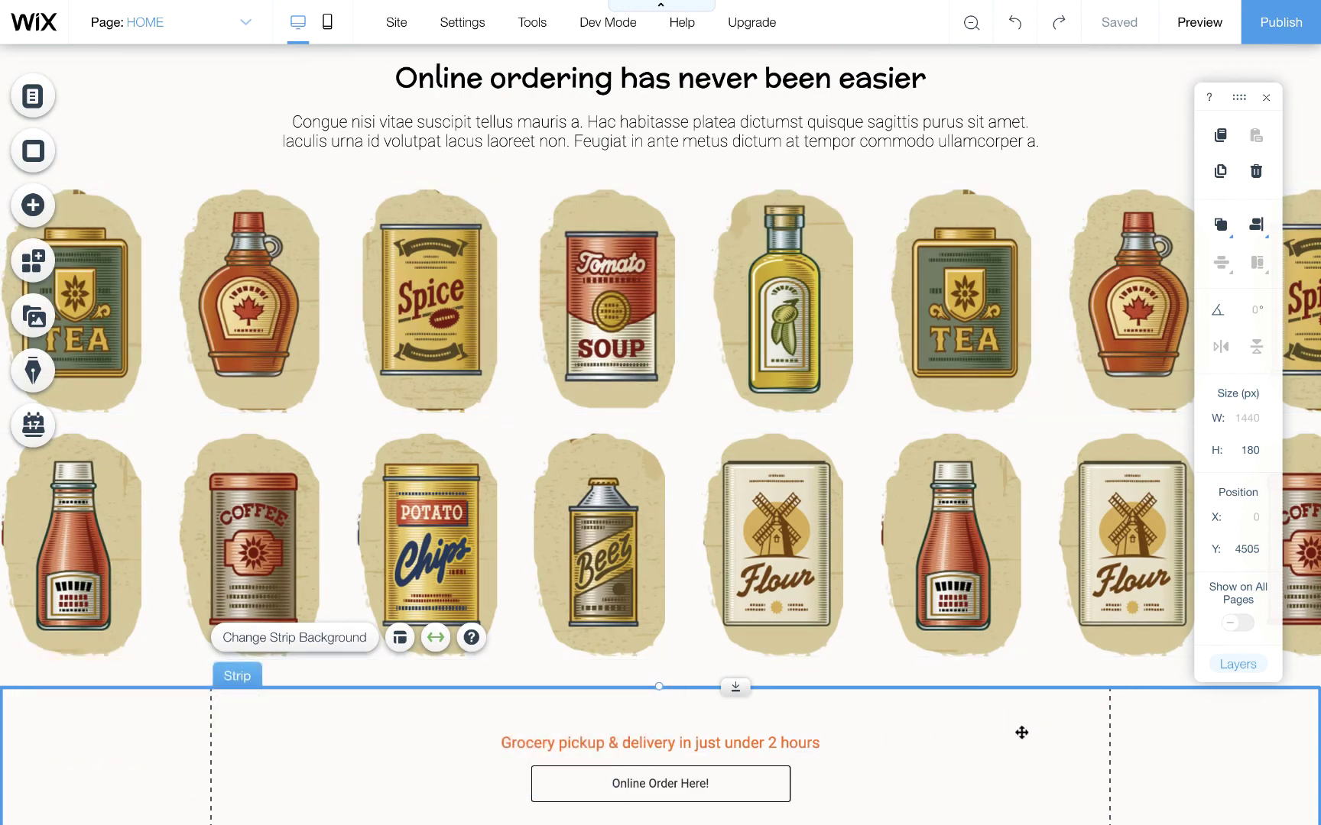
Check the next divider in the Figma design, return to Wix and duplicate the herb divider strip above the "Online ordering" heading.
key(ctrl+Right)
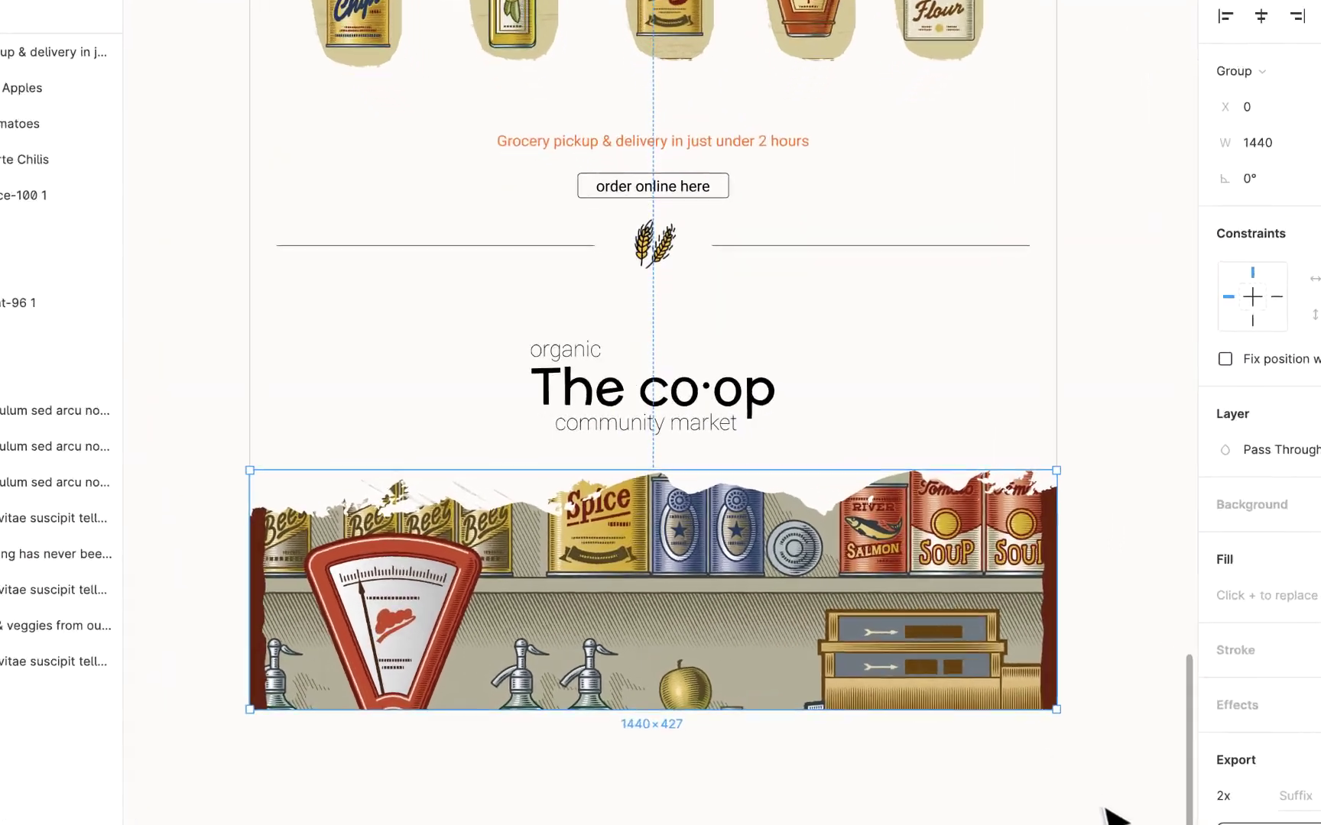
key(Escape)
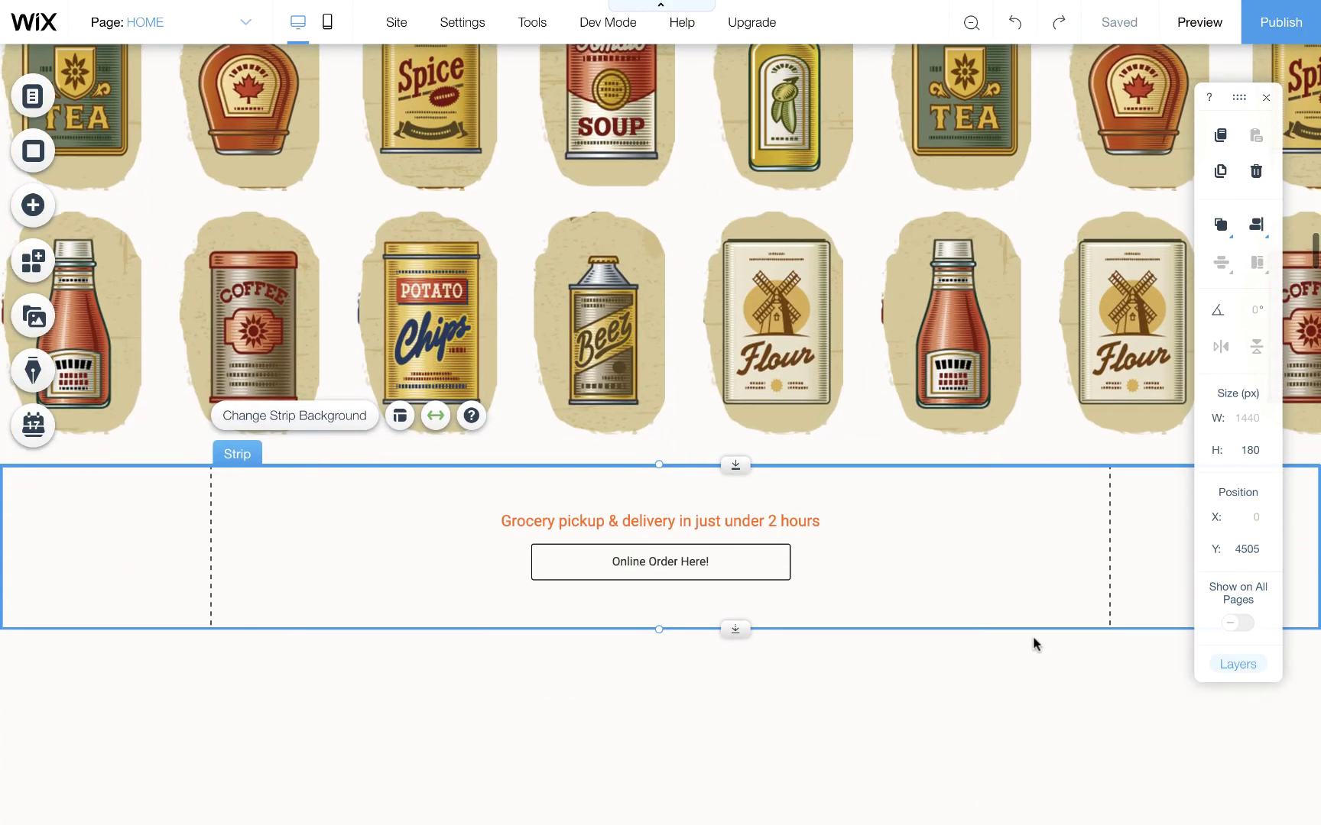
scroll(1032, 644, down, 5)
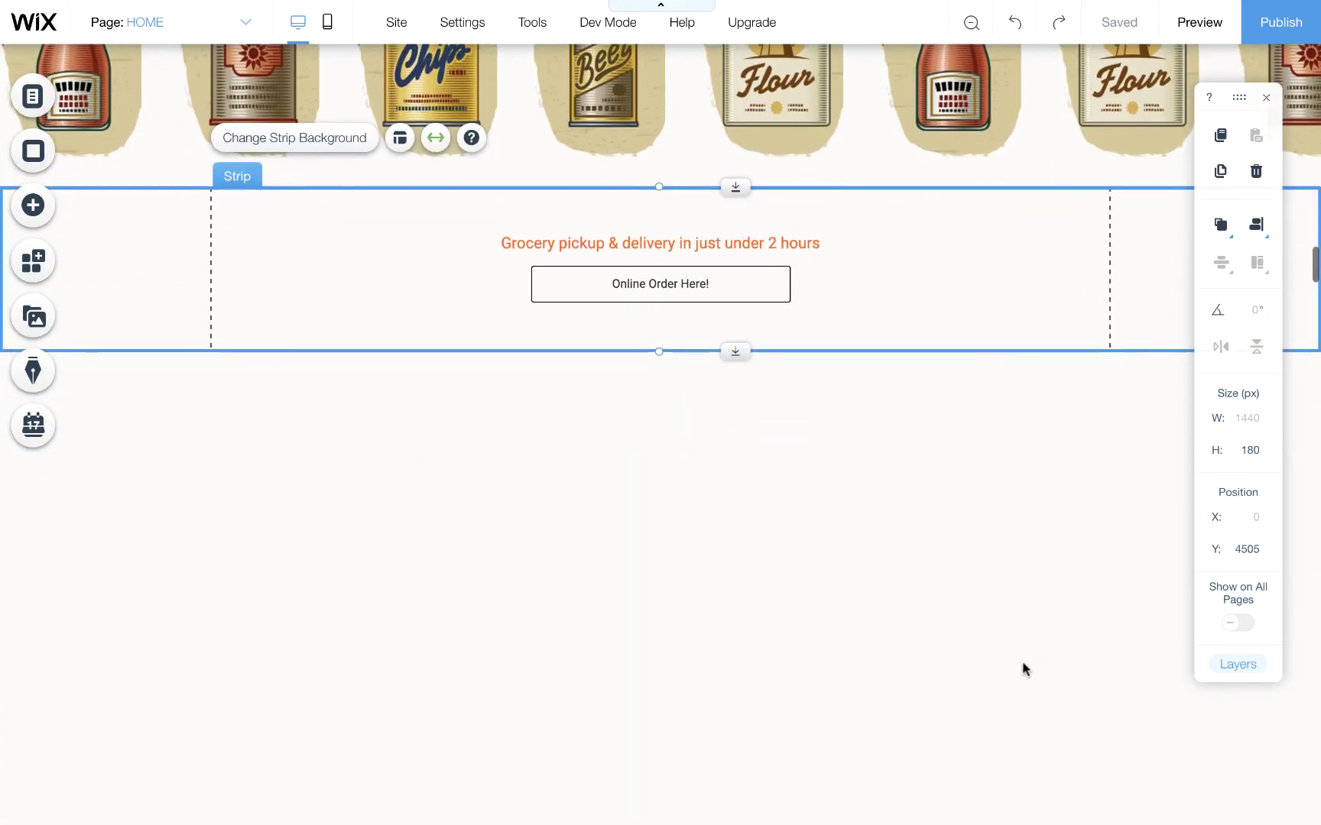
click(919, 638)
scroll(919, 638, down, 1)
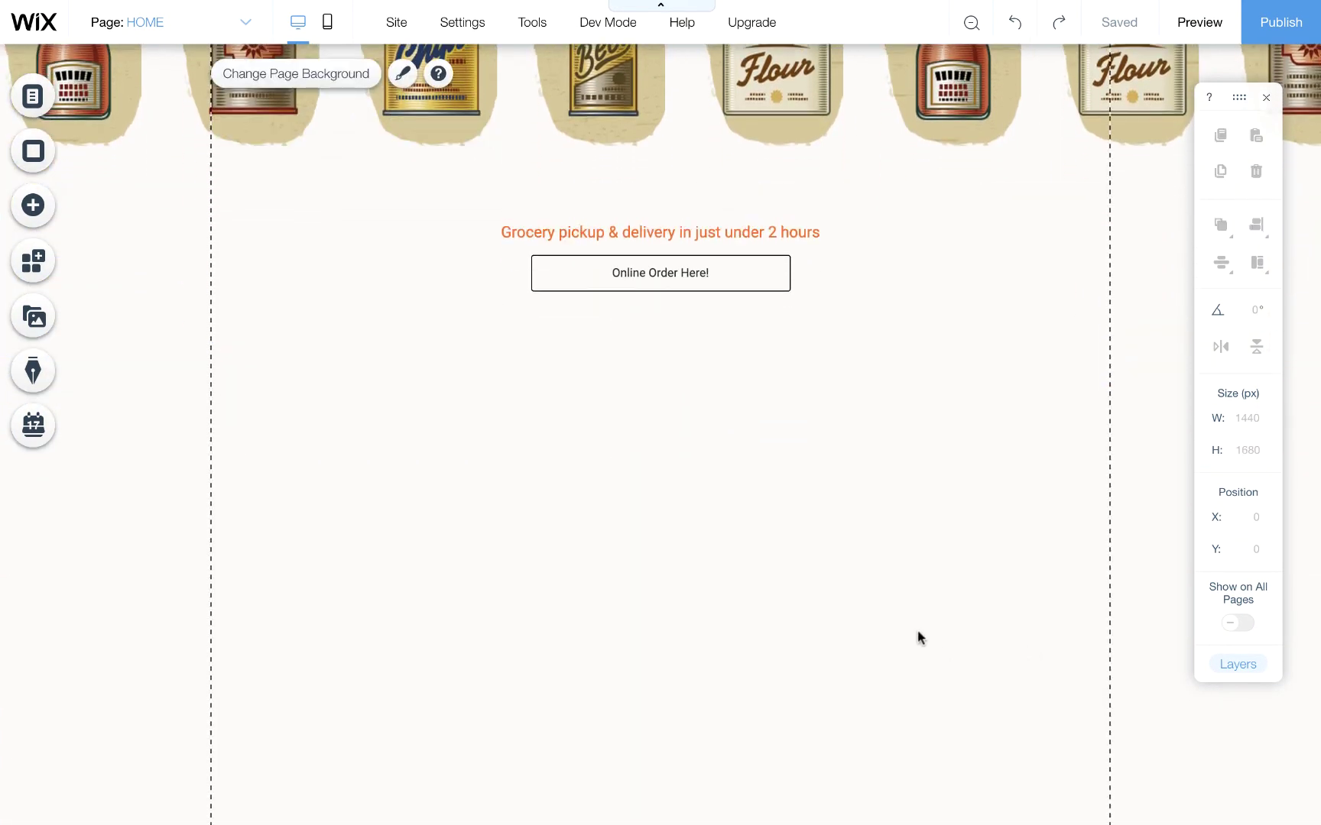
scroll(917, 634, up, 12)
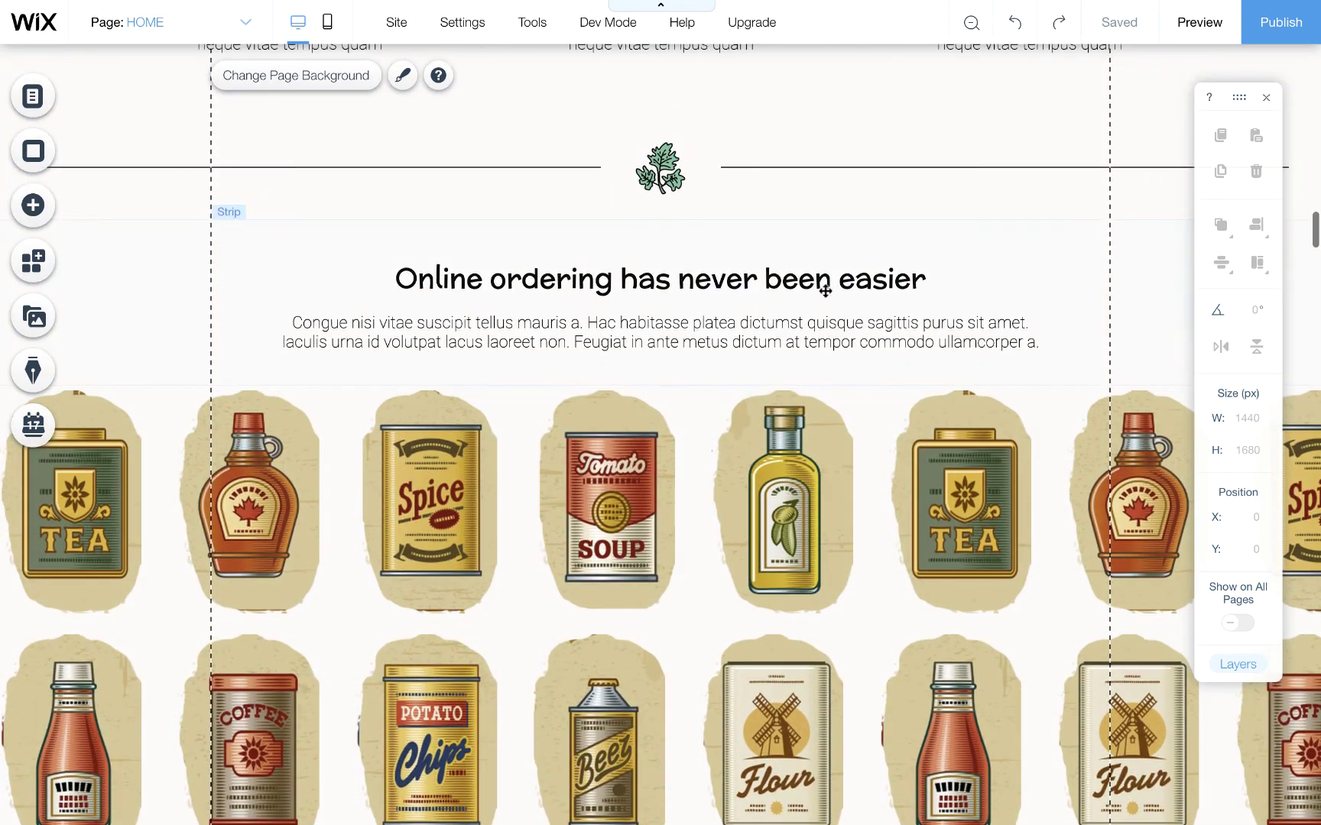
click(798, 194)
drag(799, 193, 798, 197)
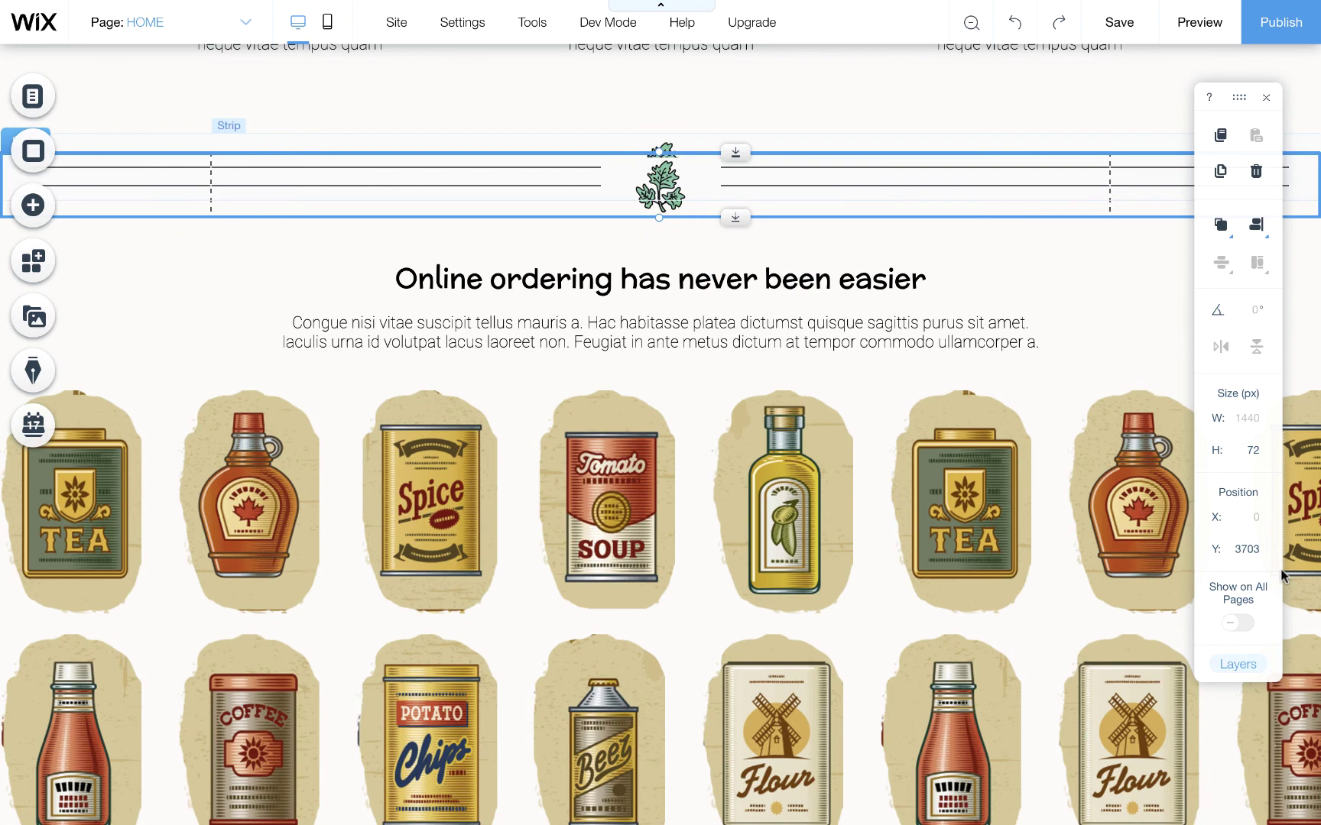
Move the duplicated divider strip below the order button by setting Y to 4800, and shift it up to Y about 4738.
click(1233, 549)
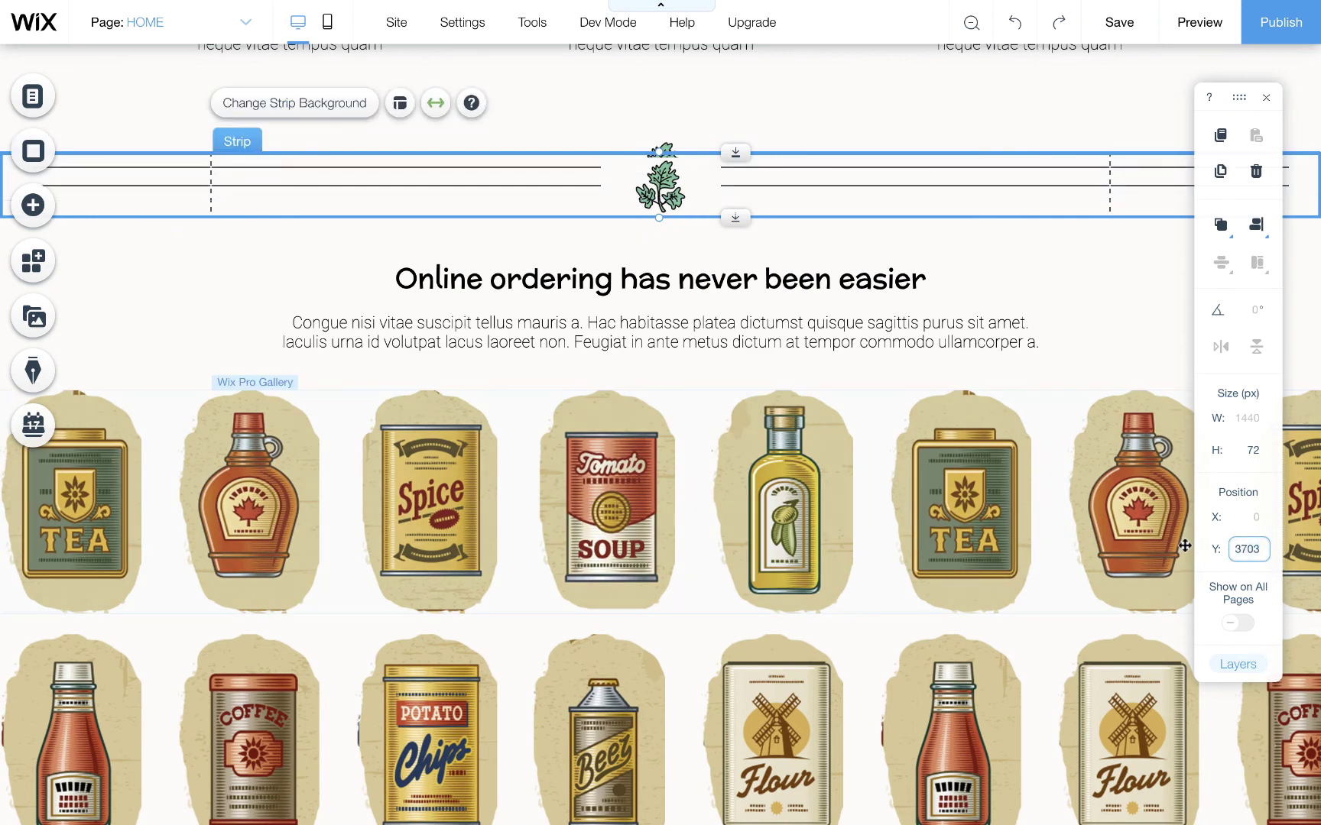
text(4800)
key(Return)
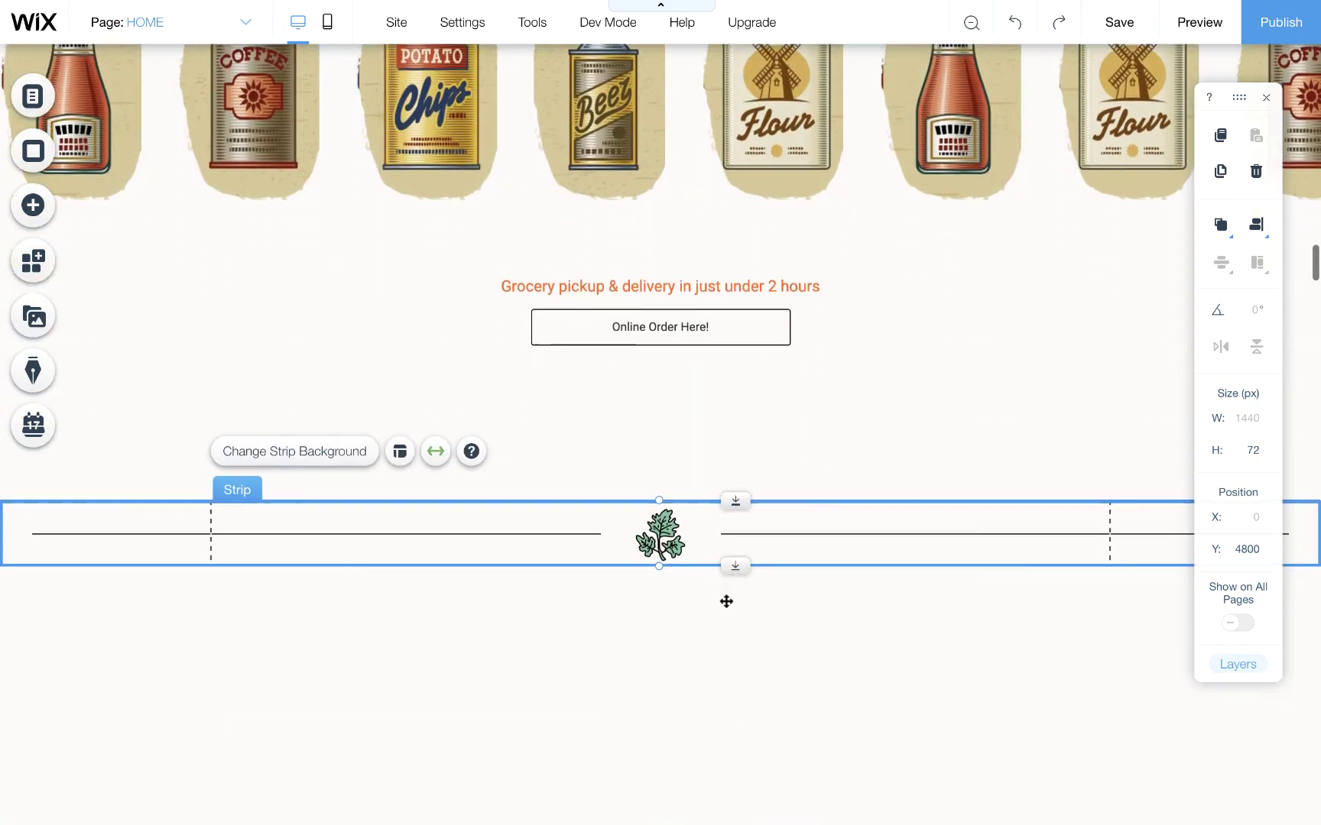
drag(727, 535, 676, 475)
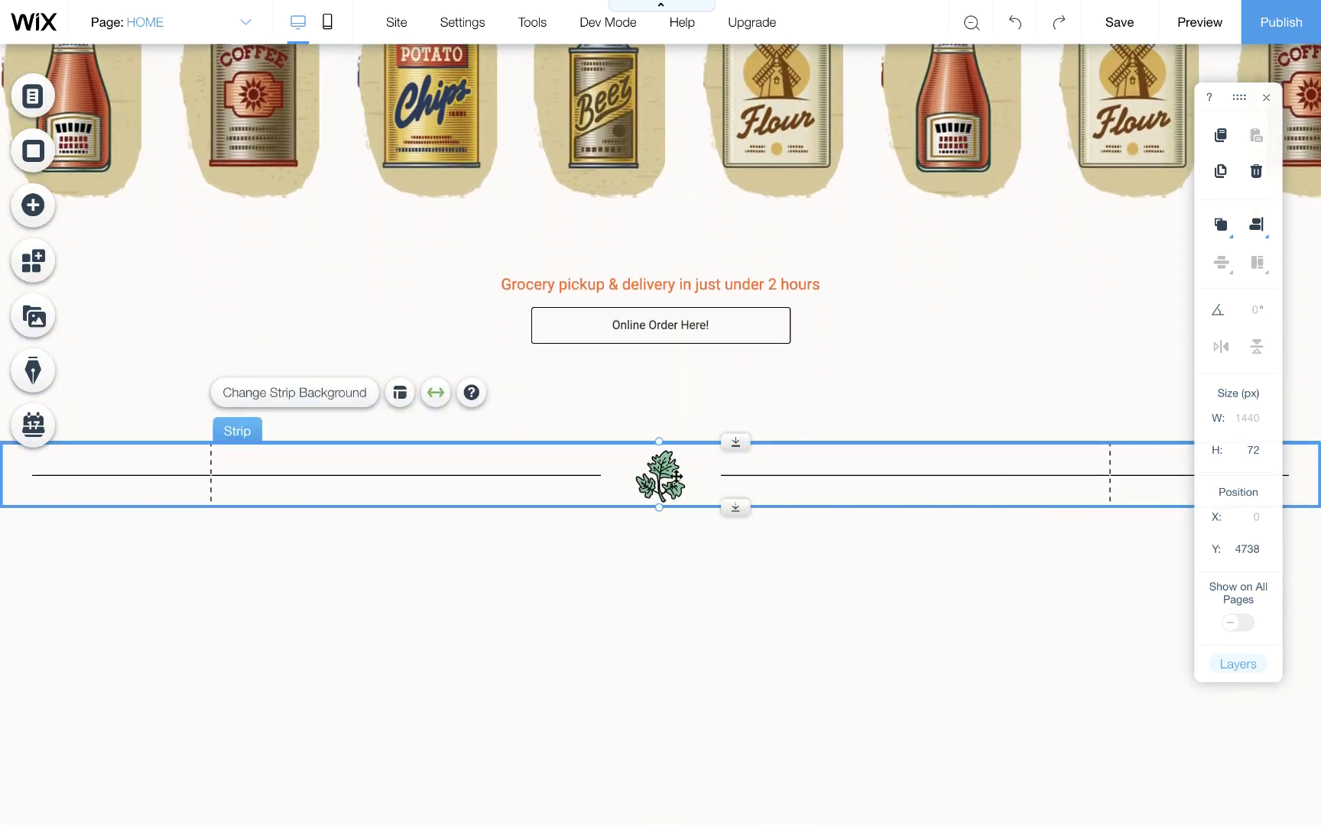
Replace the herb icon in the duplicated divider strip with the wheat image icons8-wheat-96 1-min.png from the site files.
click(676, 476)
click(672, 417)
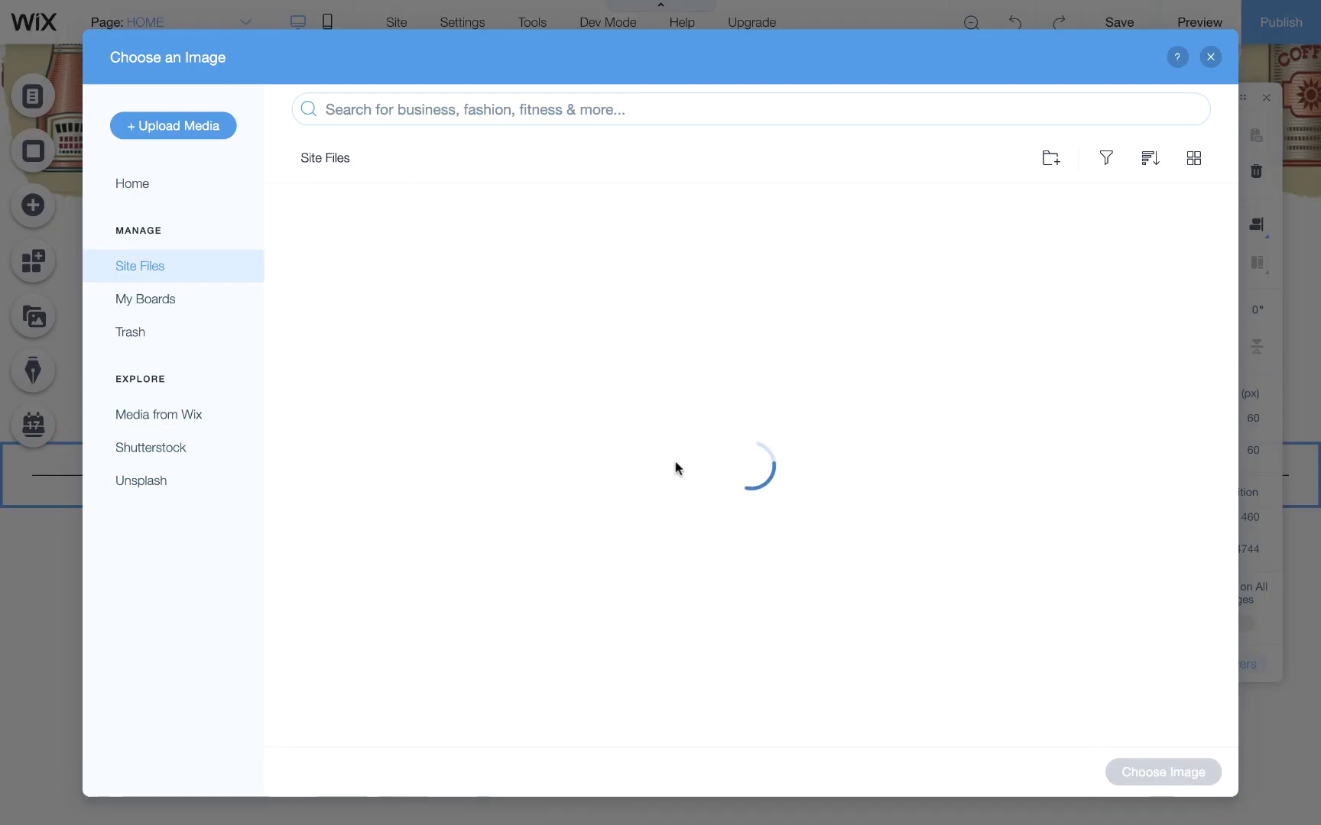
scroll(678, 489, down, 5)
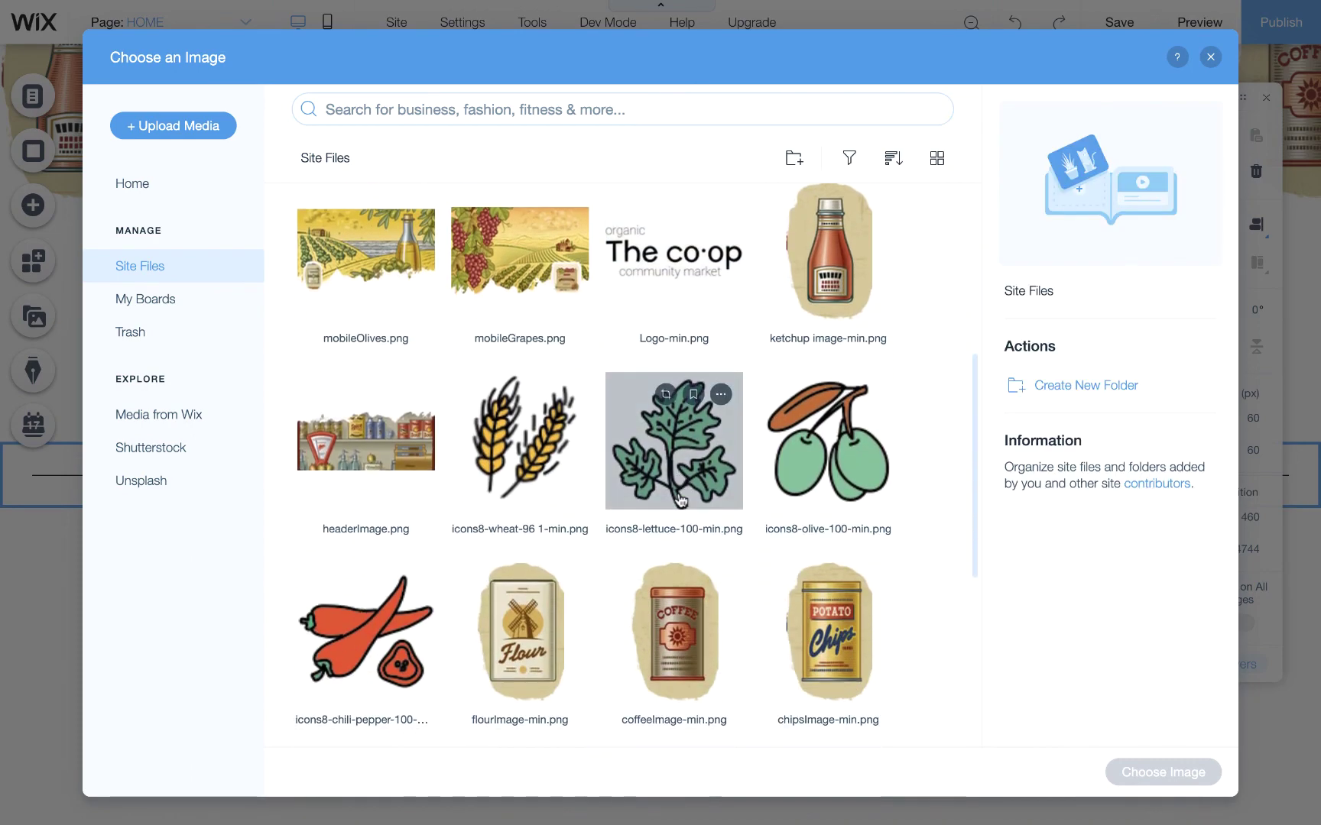
click(520, 439)
click(1129, 771)
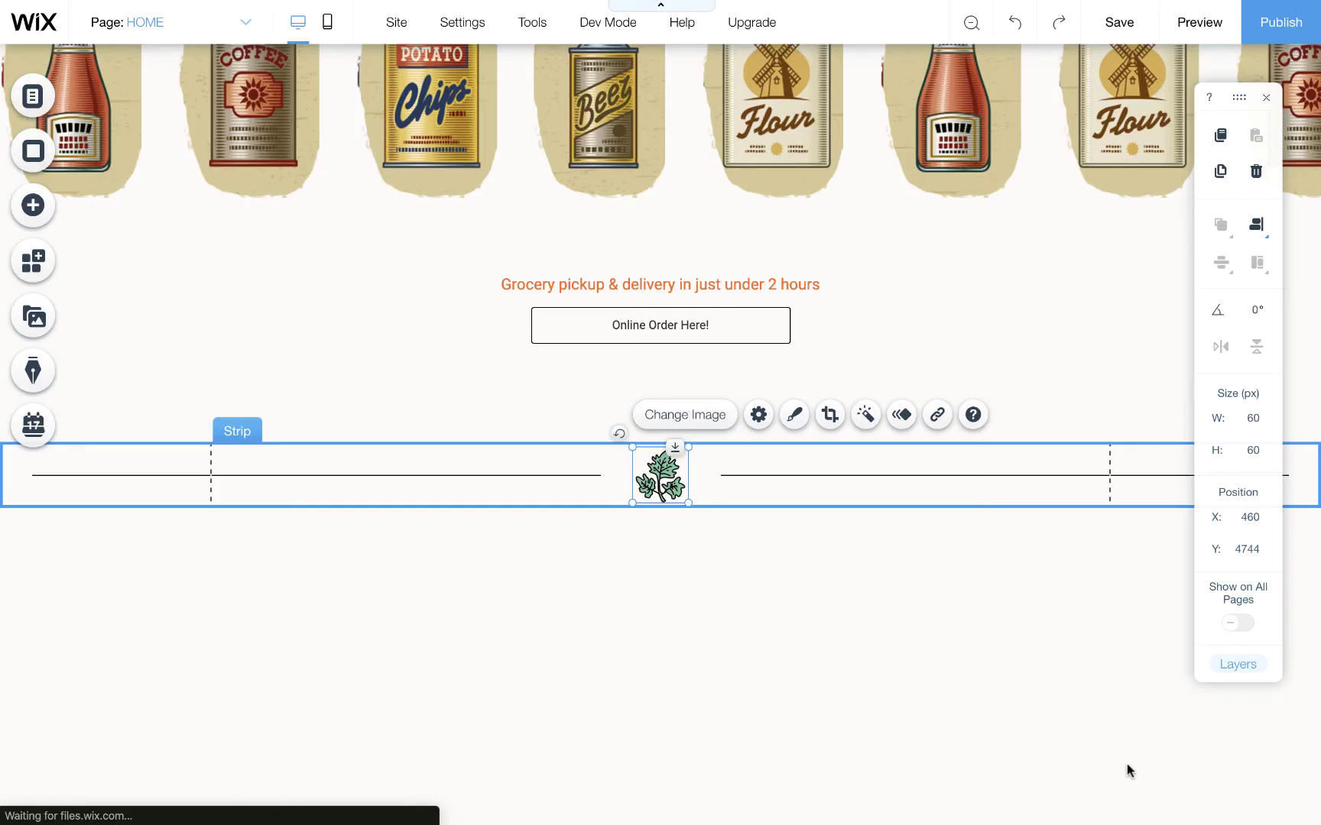
click(749, 573)
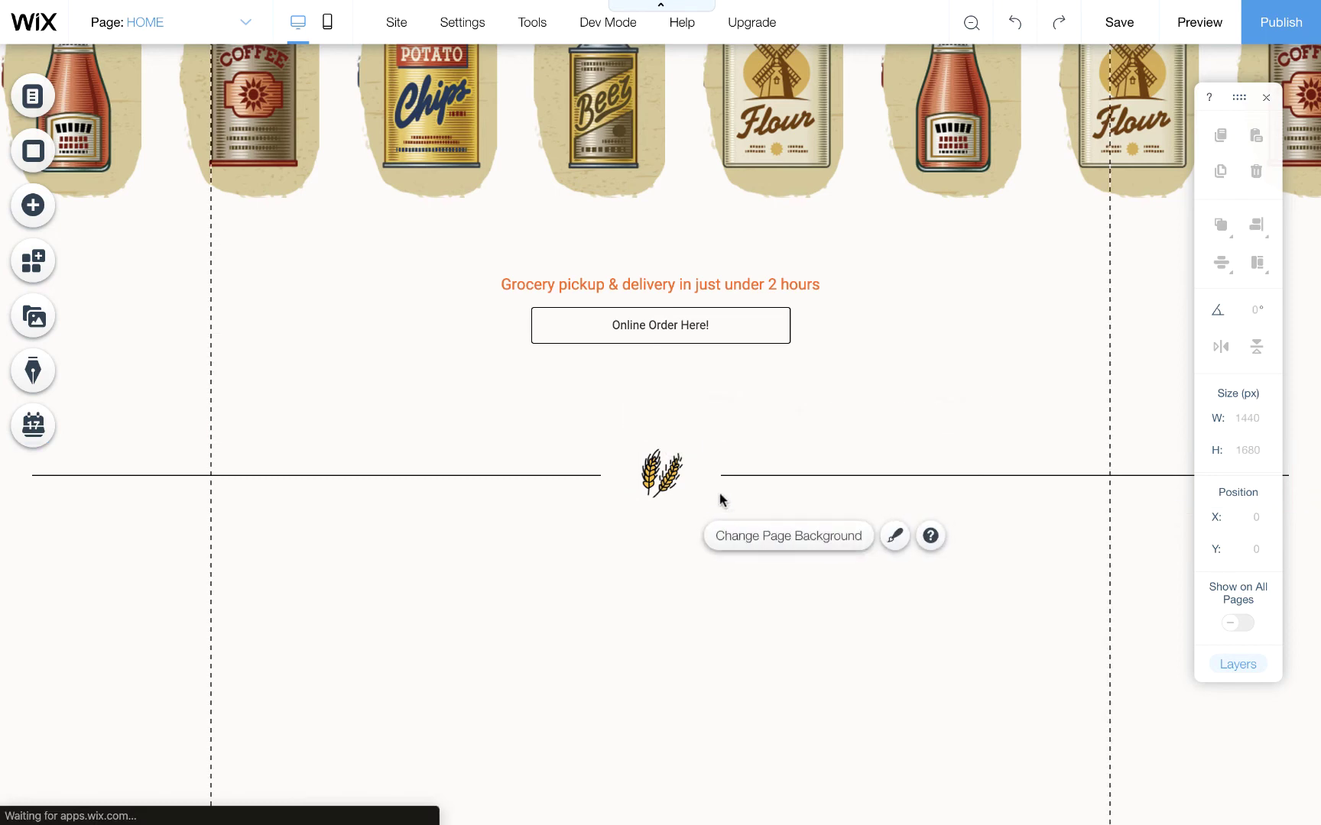
Move the wheat divider strip slightly up, closer to the order button.
click(765, 491)
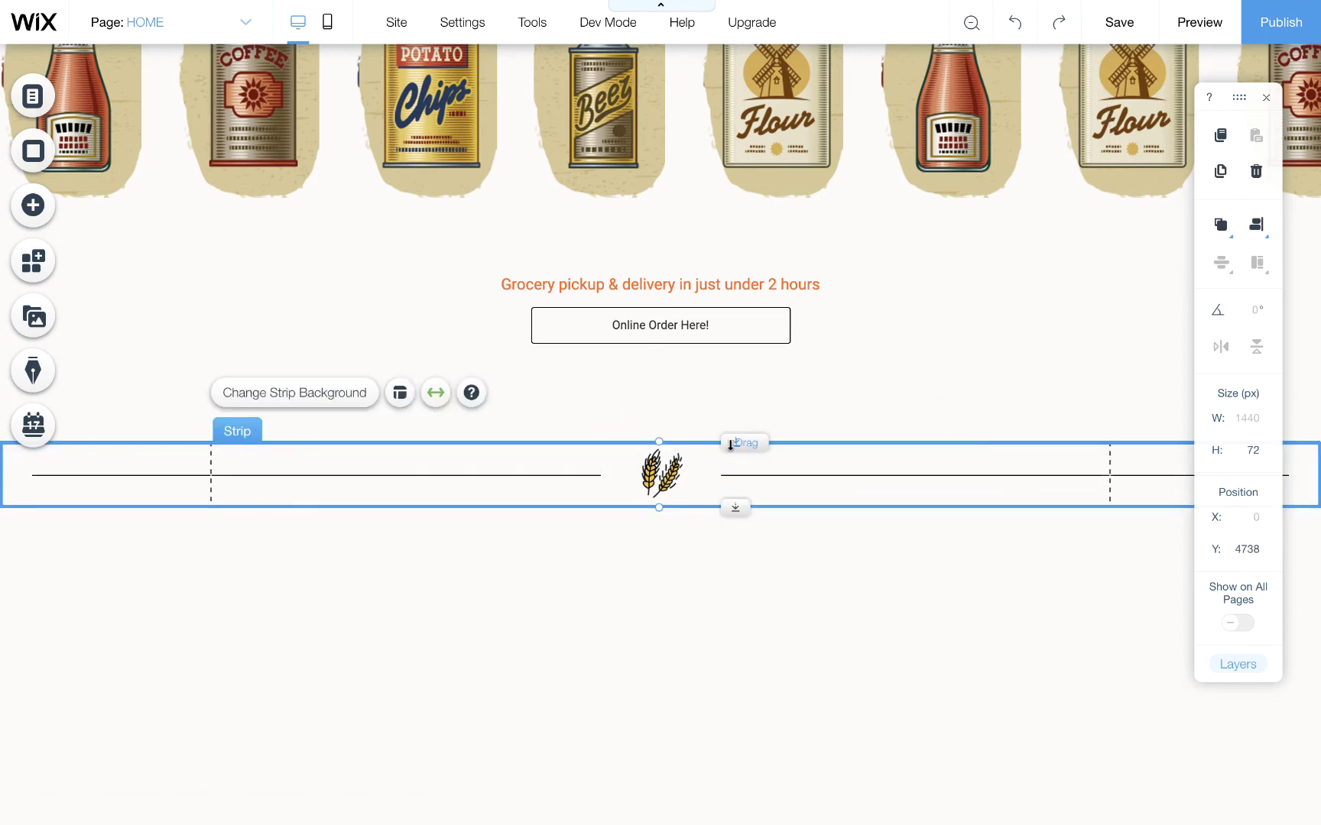
drag(729, 434, 730, 418)
click(854, 649)
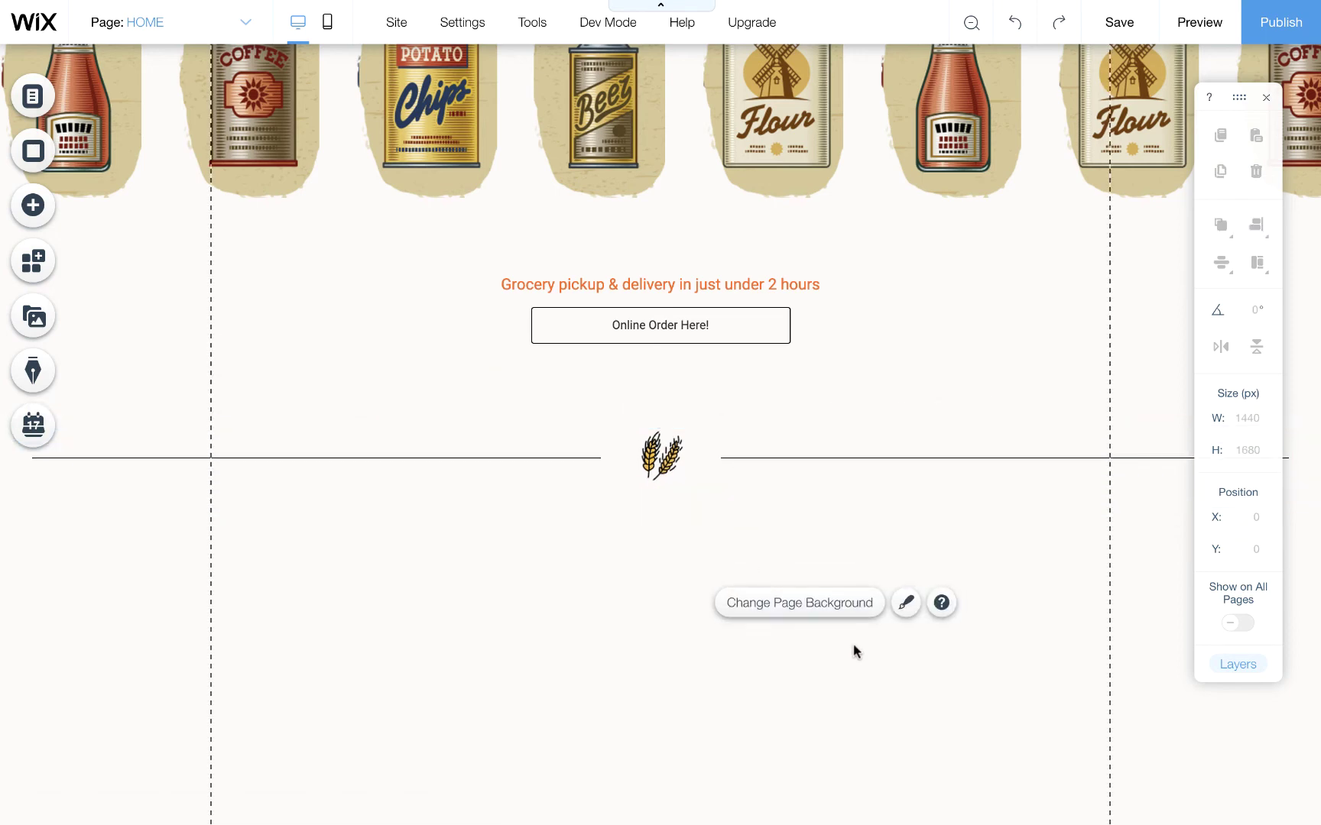
Move the empty grey strip up beneath the wheat divider, to Y about 5156.
scroll(854, 650, down, 8)
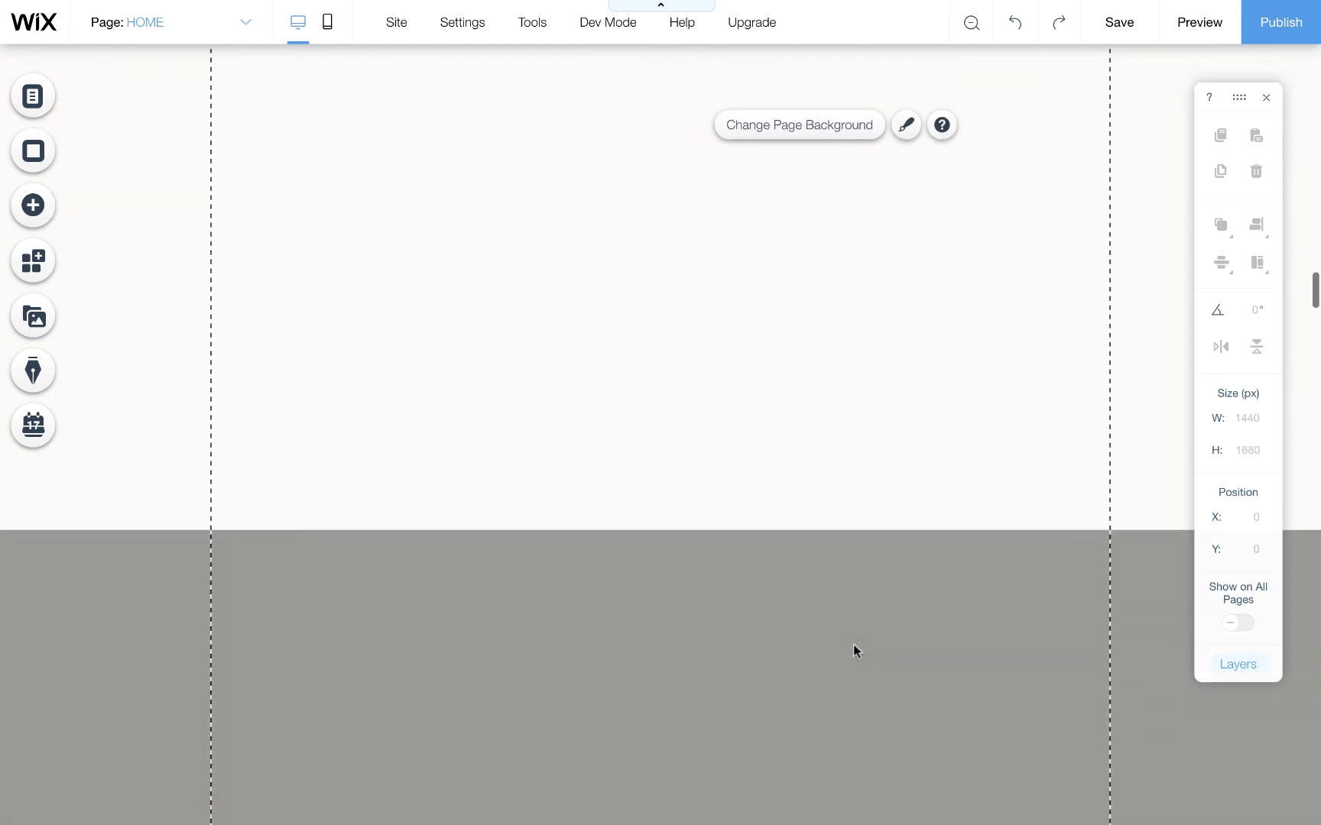
click(681, 546)
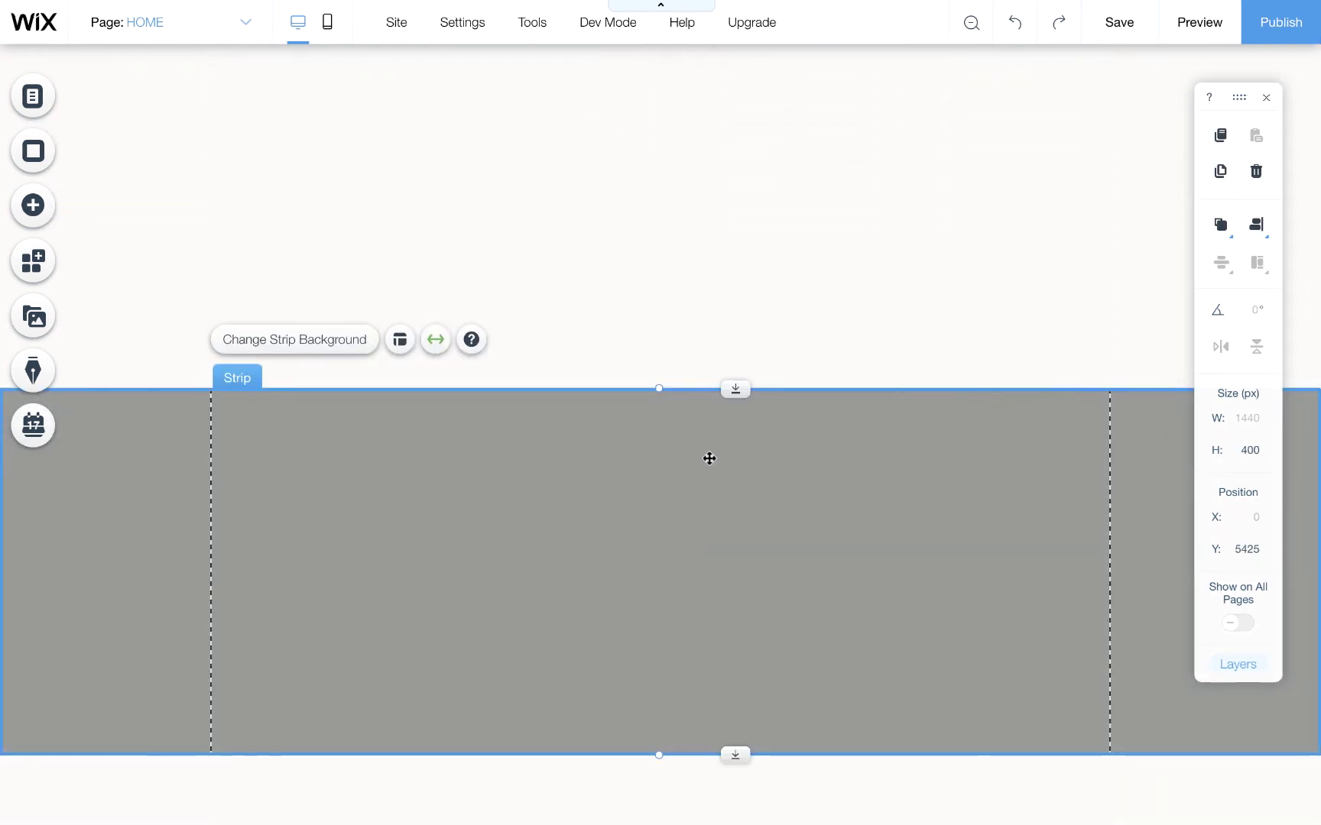
drag(732, 384, 780, 183)
scroll(754, 594, up, 6)
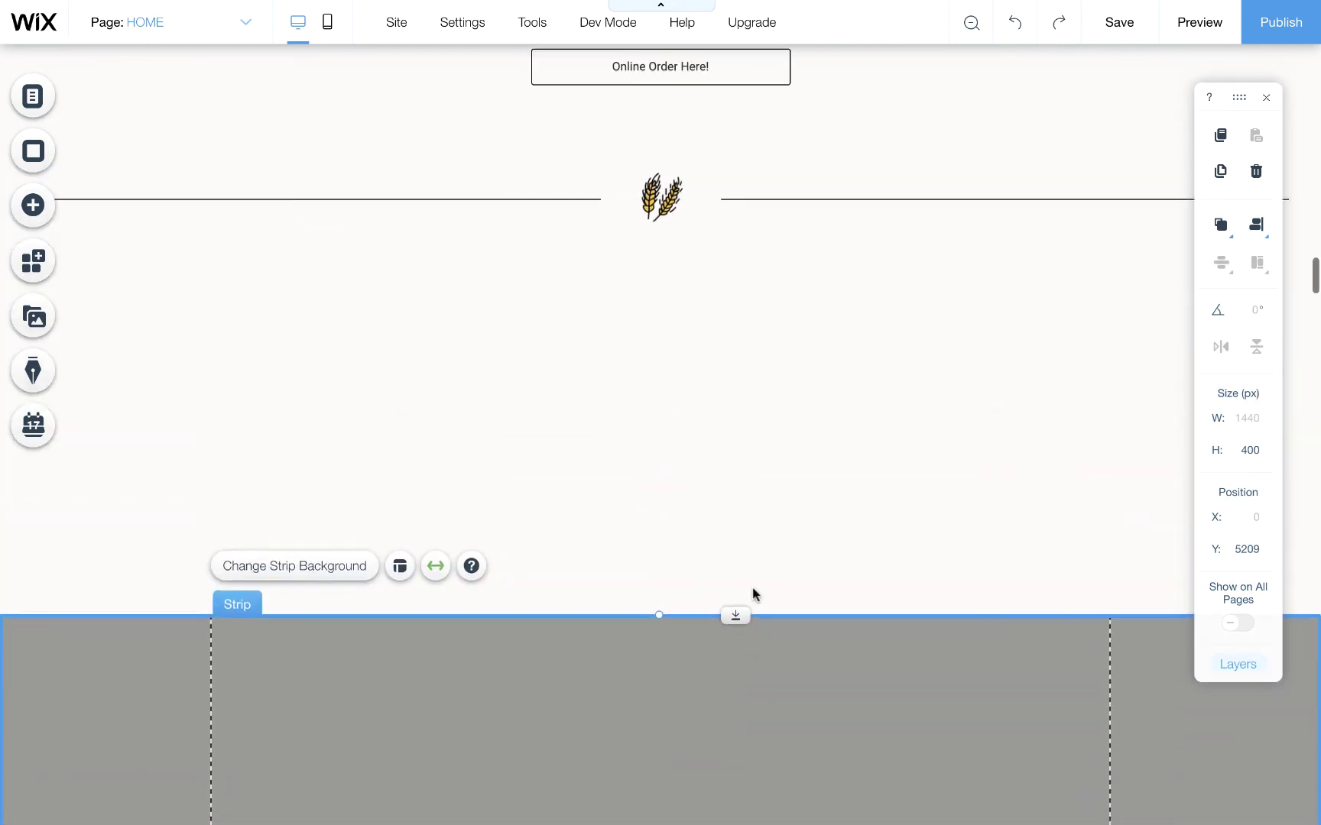
drag(745, 670, 743, 621)
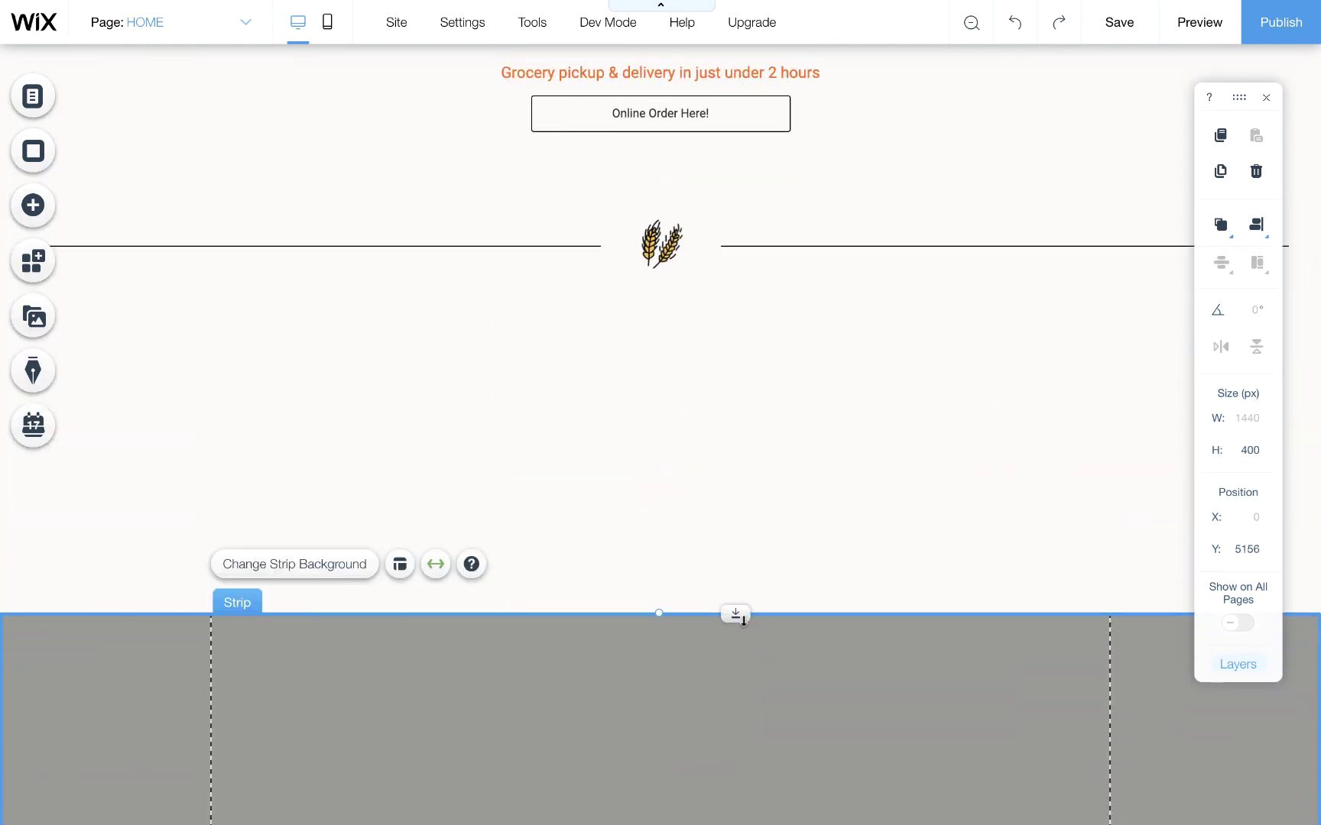
click(816, 478)
Set the grey strip's background to the site file footerImage (2).png and its height to 440 px.
scroll(816, 475, down, 3)
click(631, 513)
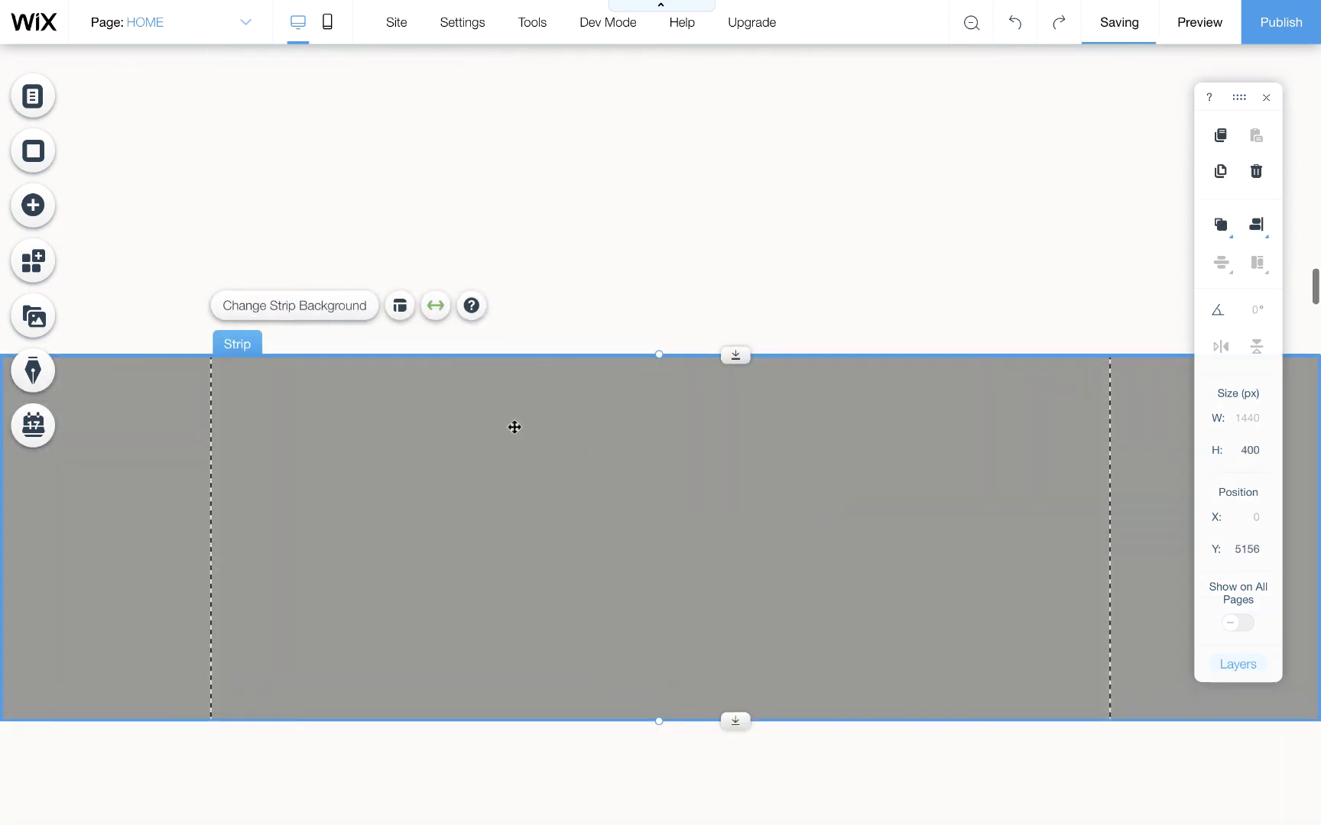
click(341, 304)
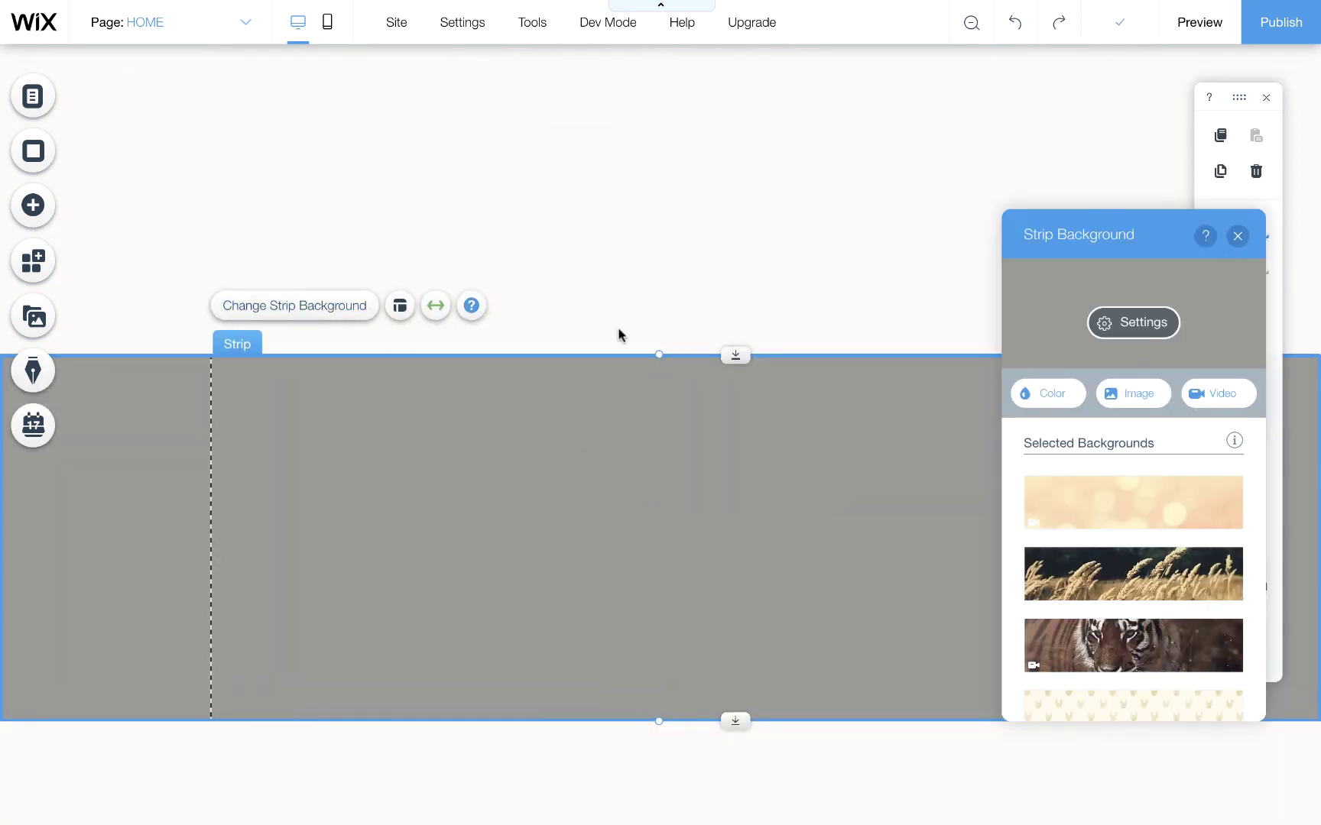
click(1117, 390)
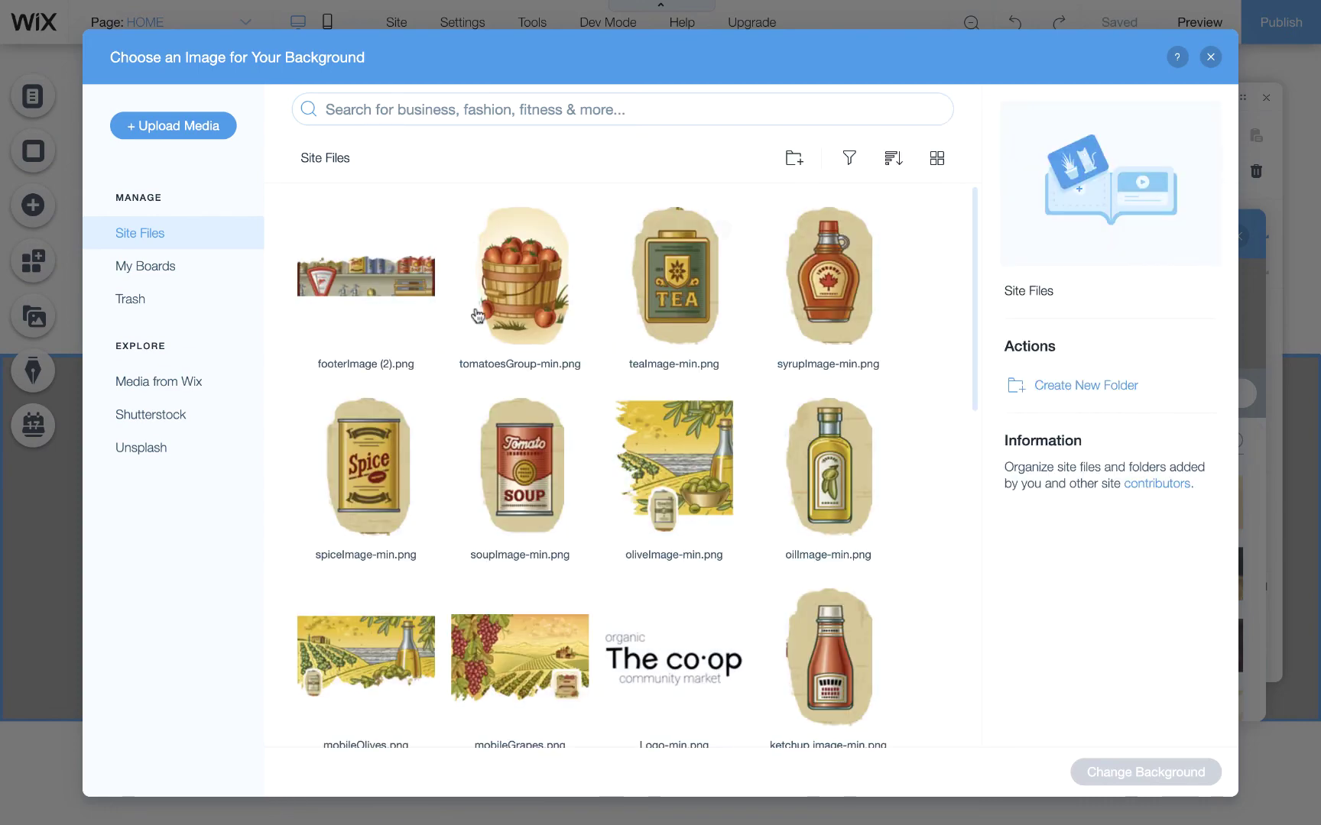
click(398, 303)
click(1115, 772)
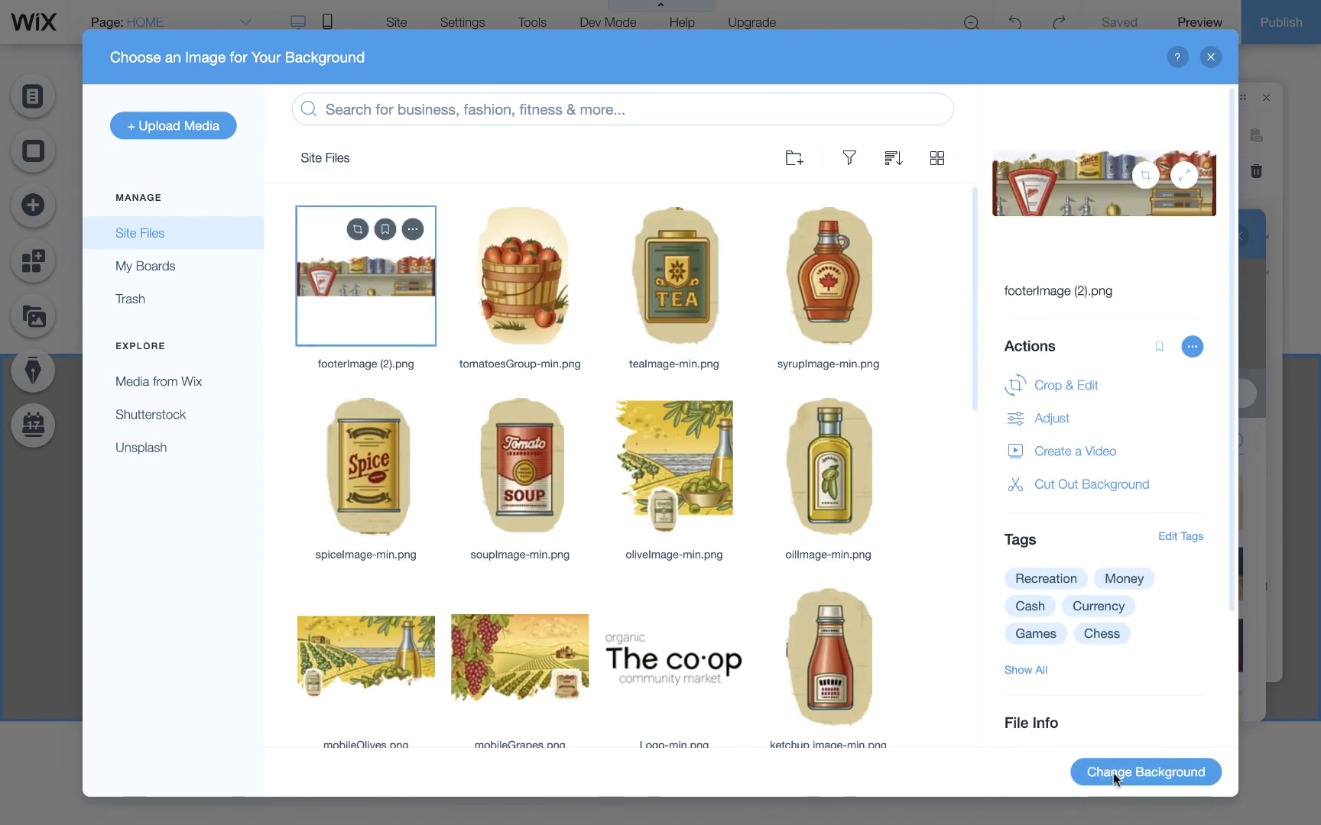
mouse_move(1210, 610)
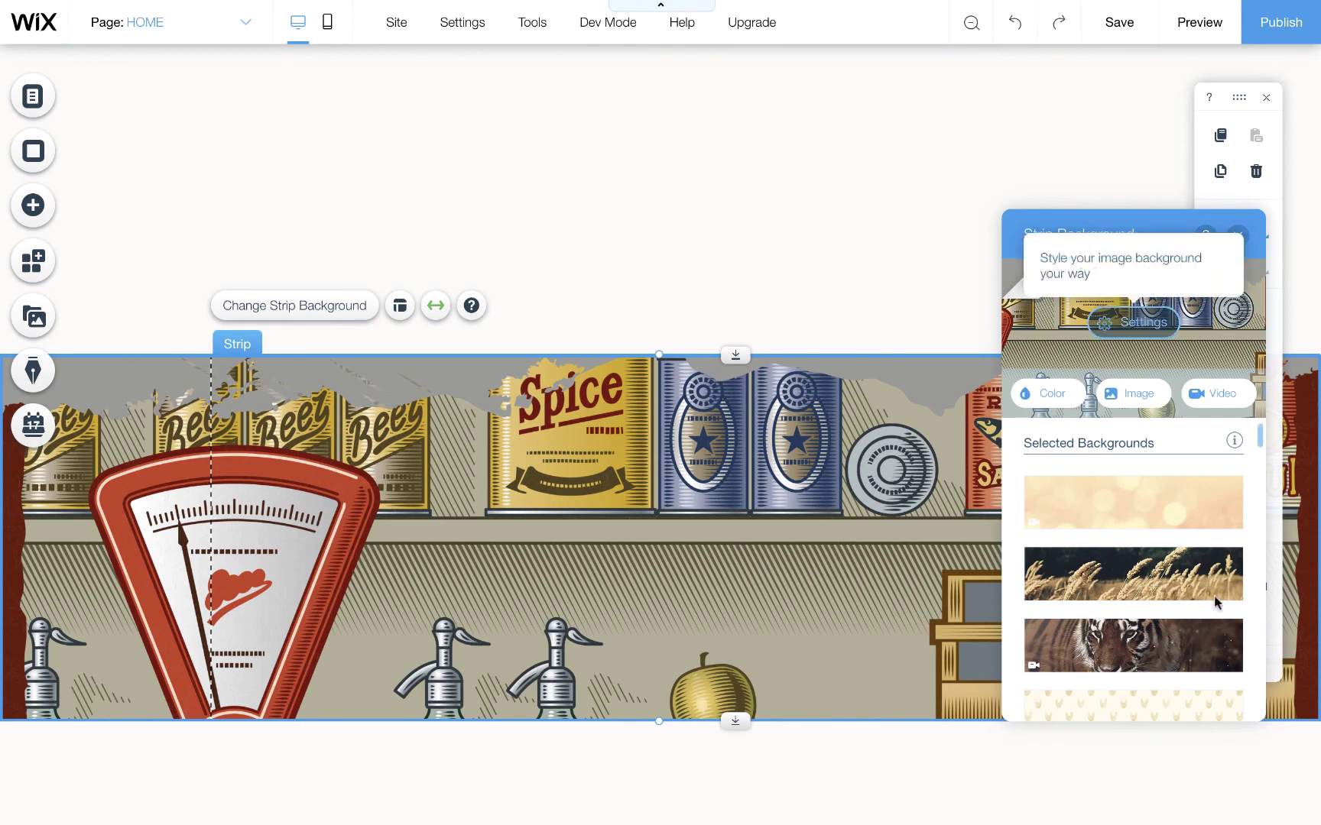
click(1236, 233)
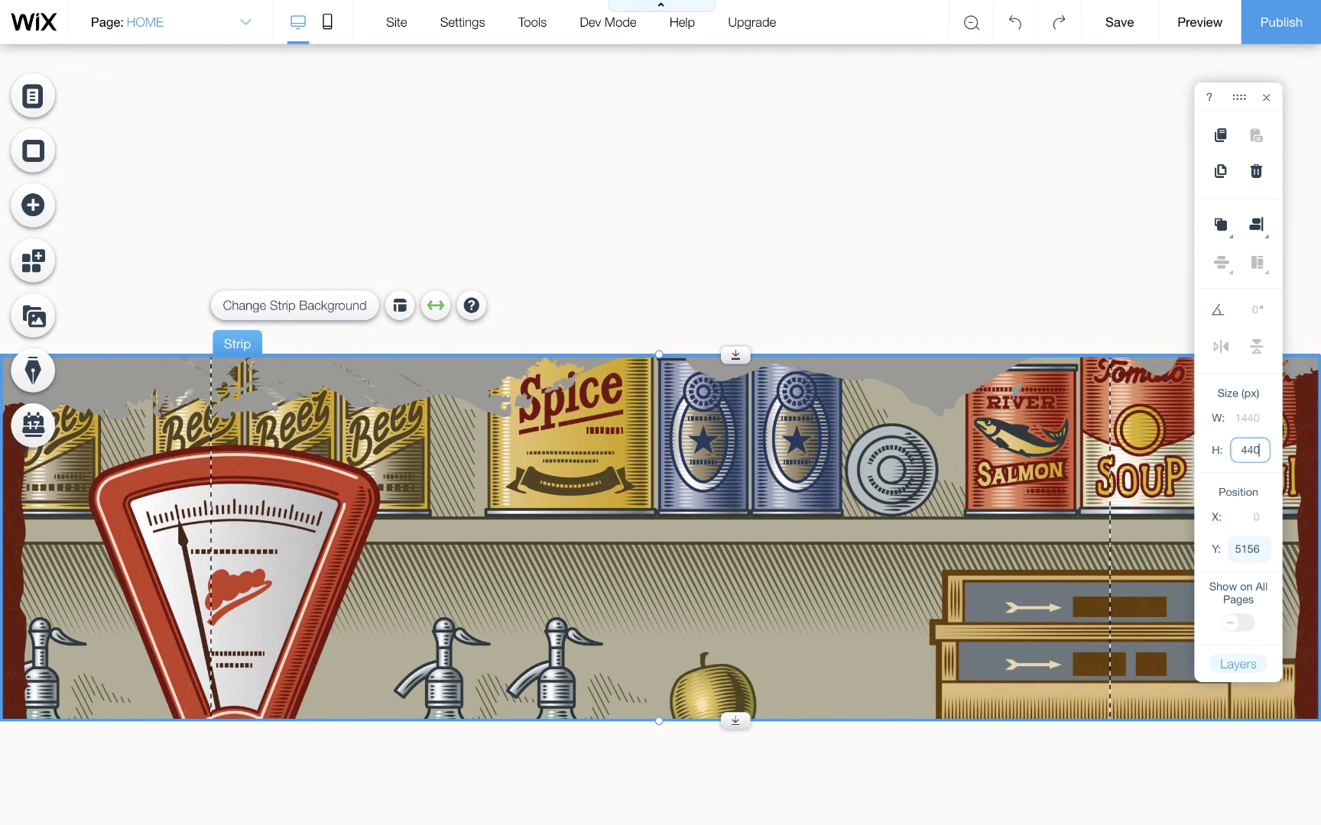
key(Return)
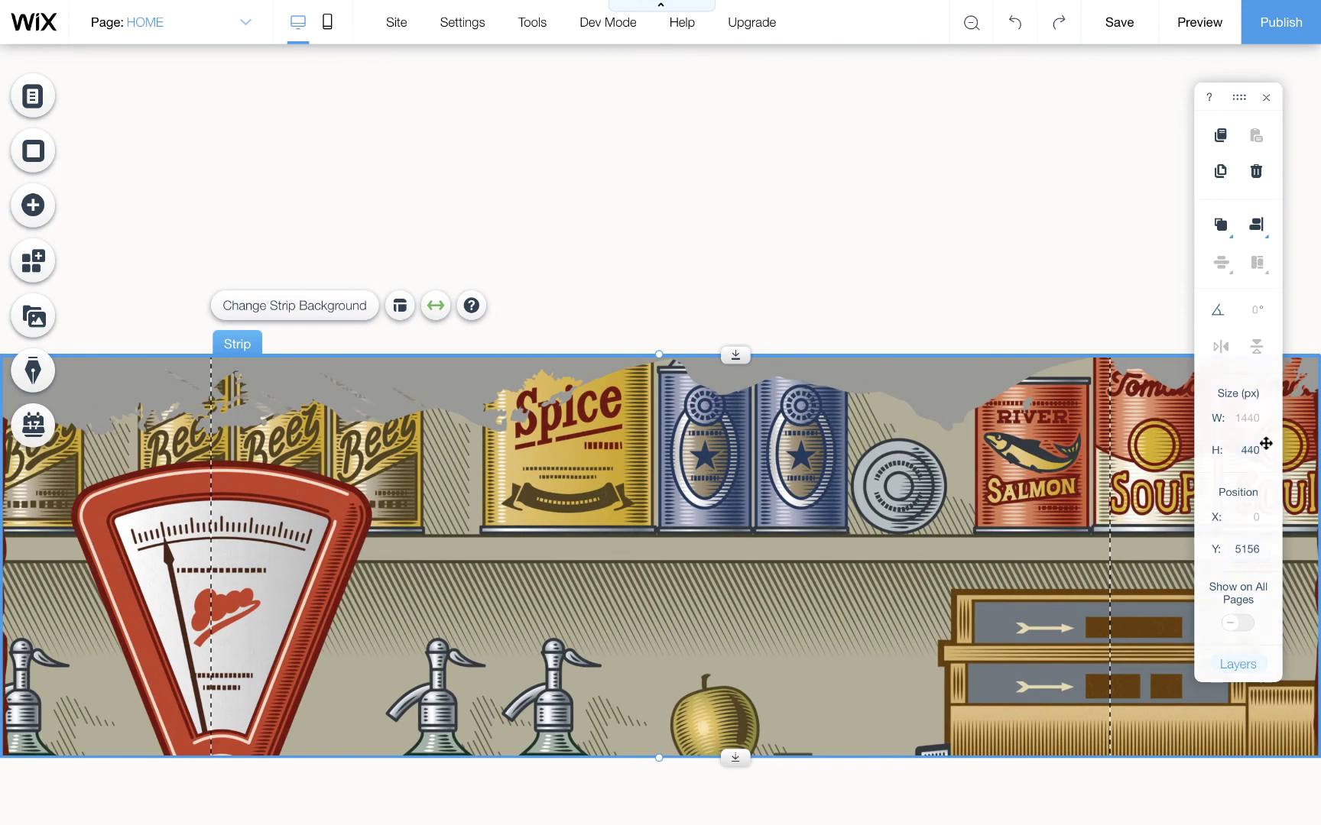
click(1008, 251)
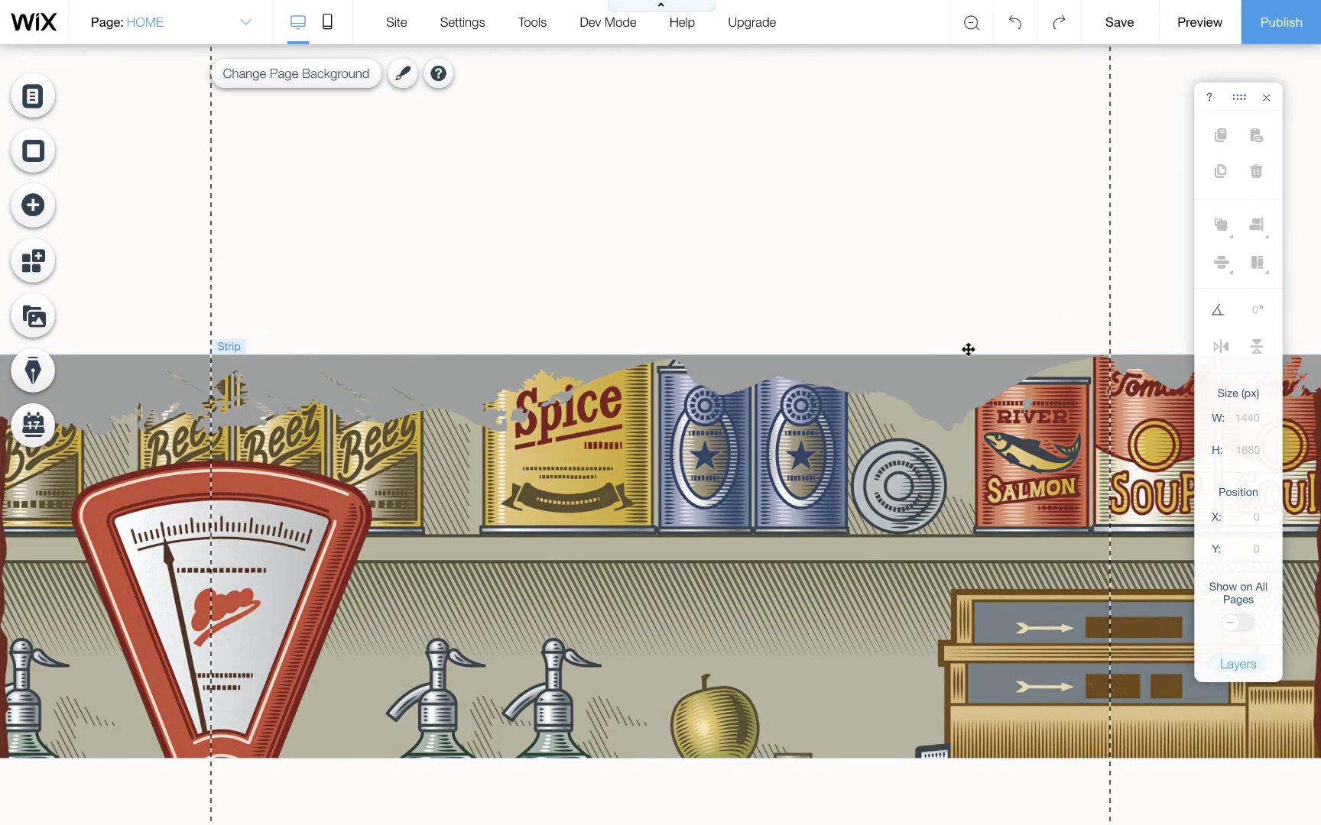
Change the color behind the footer strip's image to the off-white saved in My Colors.
click(500, 388)
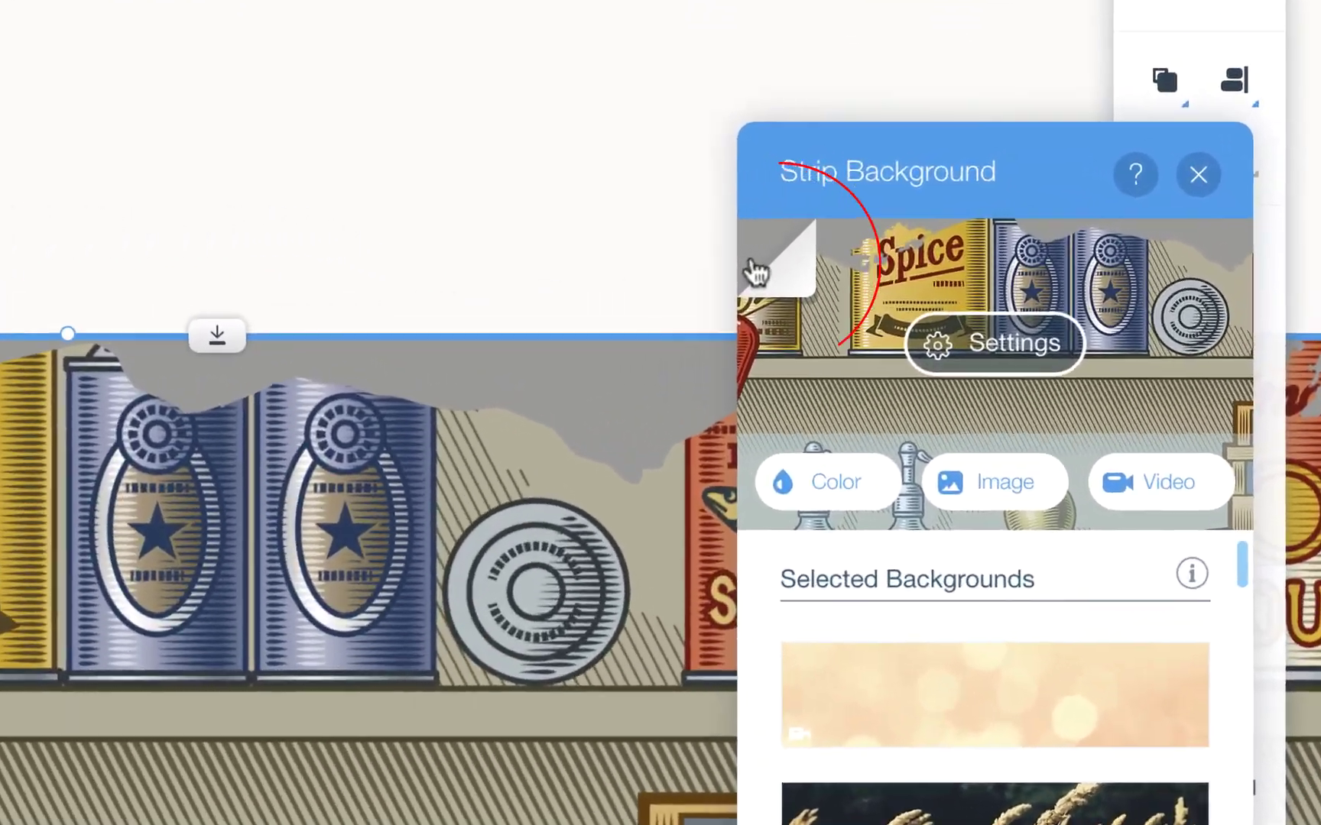
click(957, 248)
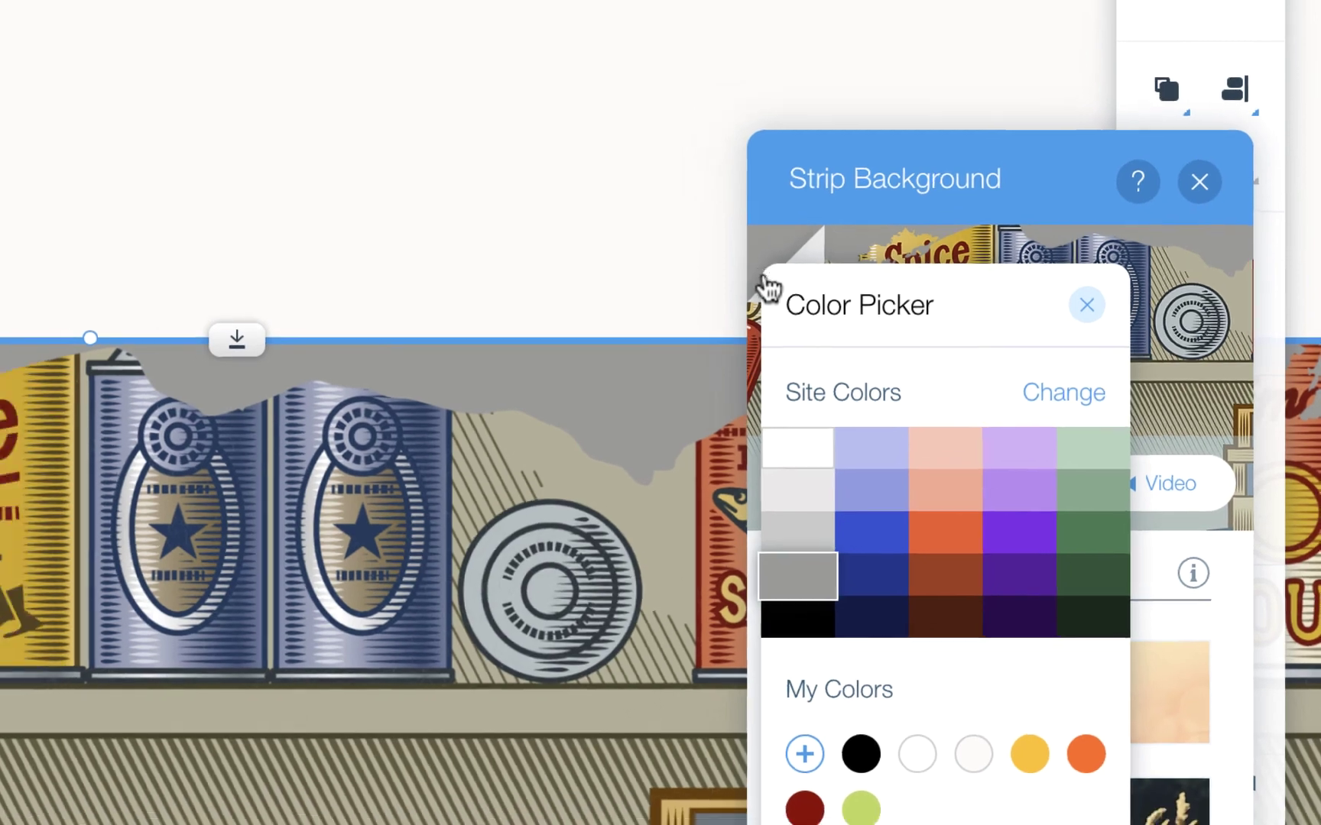
click(778, 451)
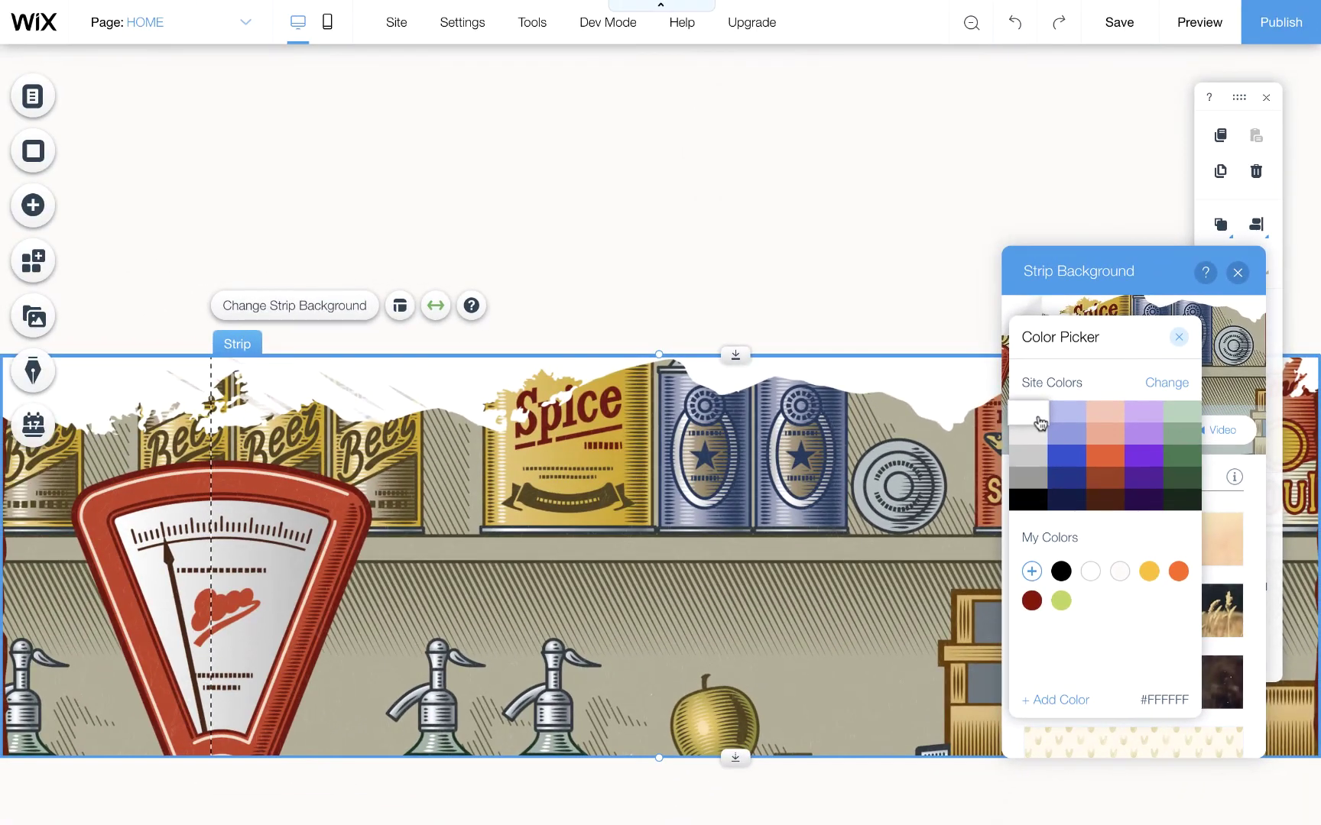
click(1118, 572)
click(1179, 337)
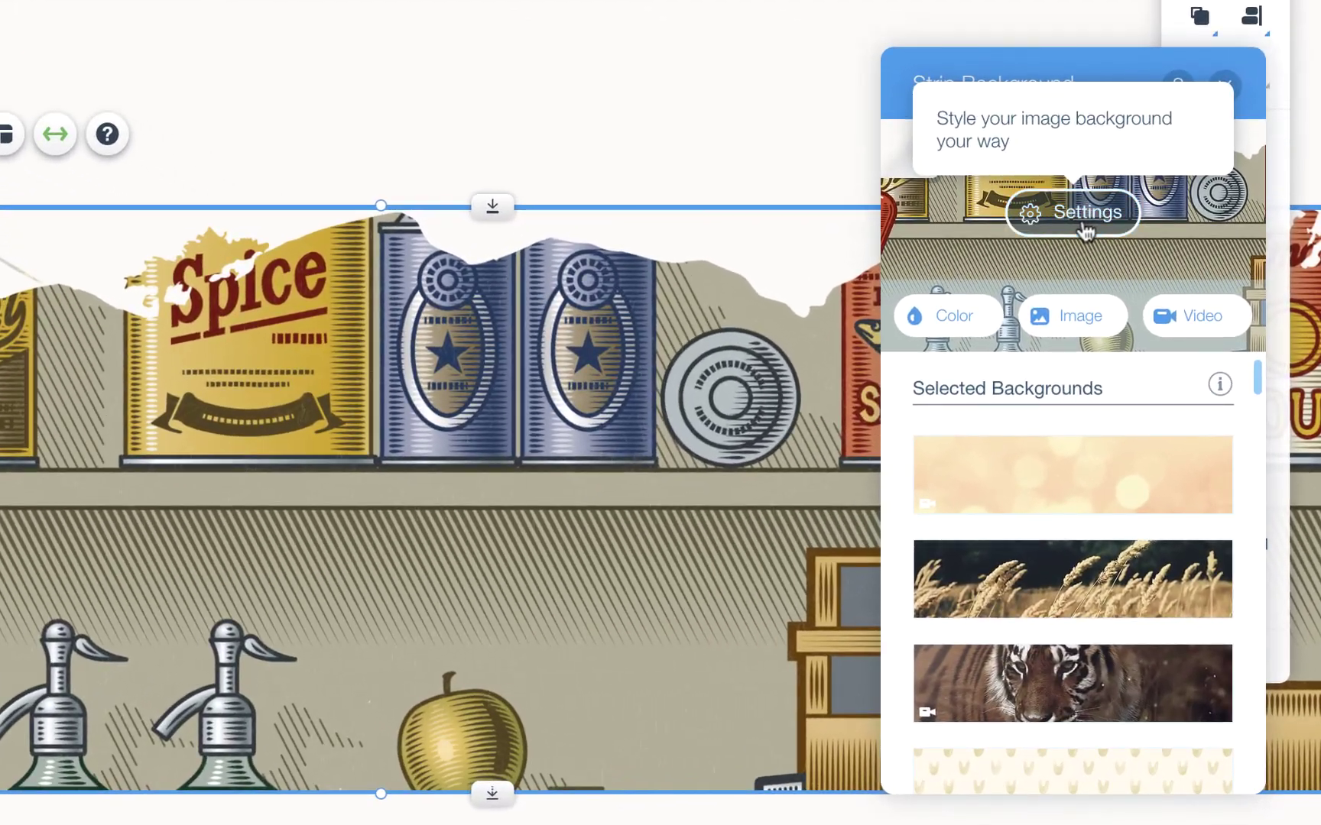
Set the opacity of the color behind the footer strip's image to 0%.
click(1085, 221)
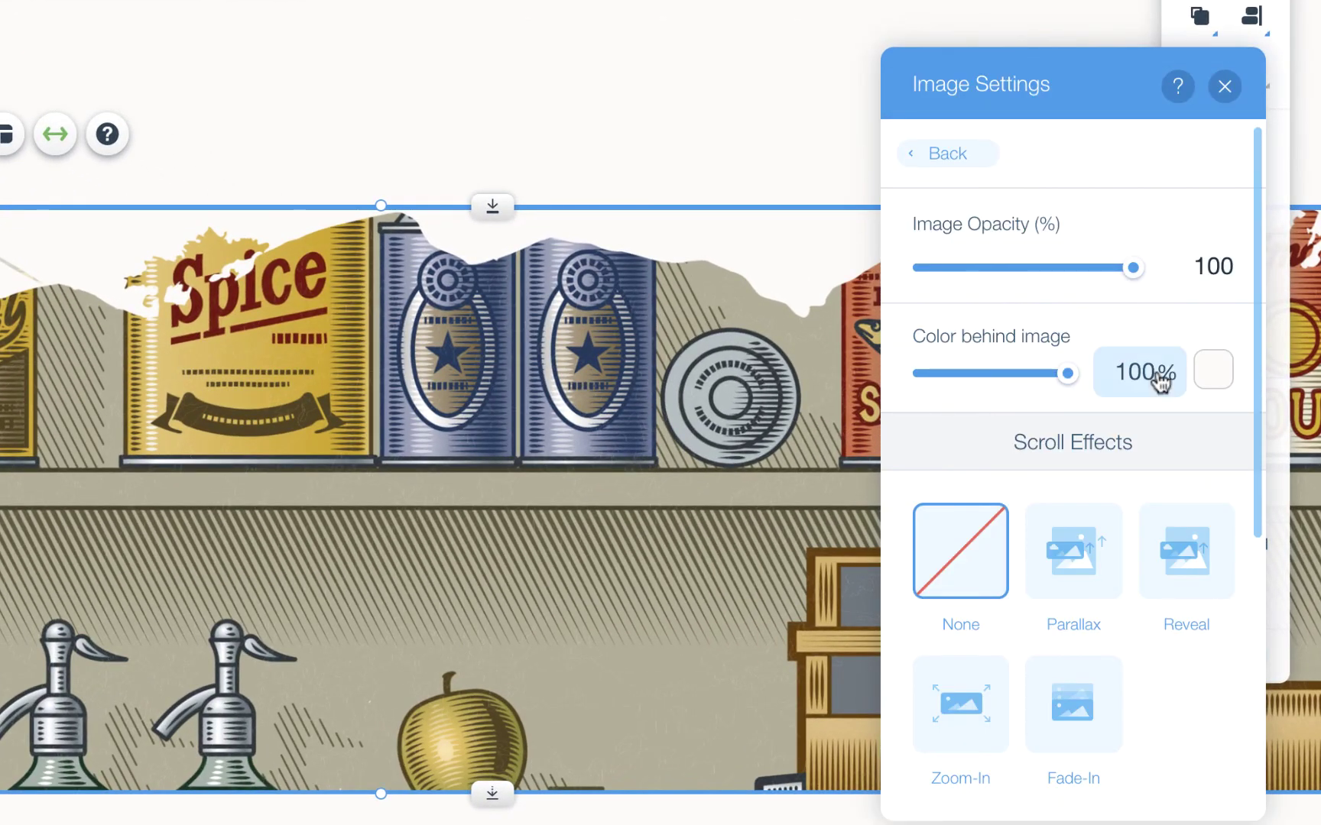
text(0)
key(Return)
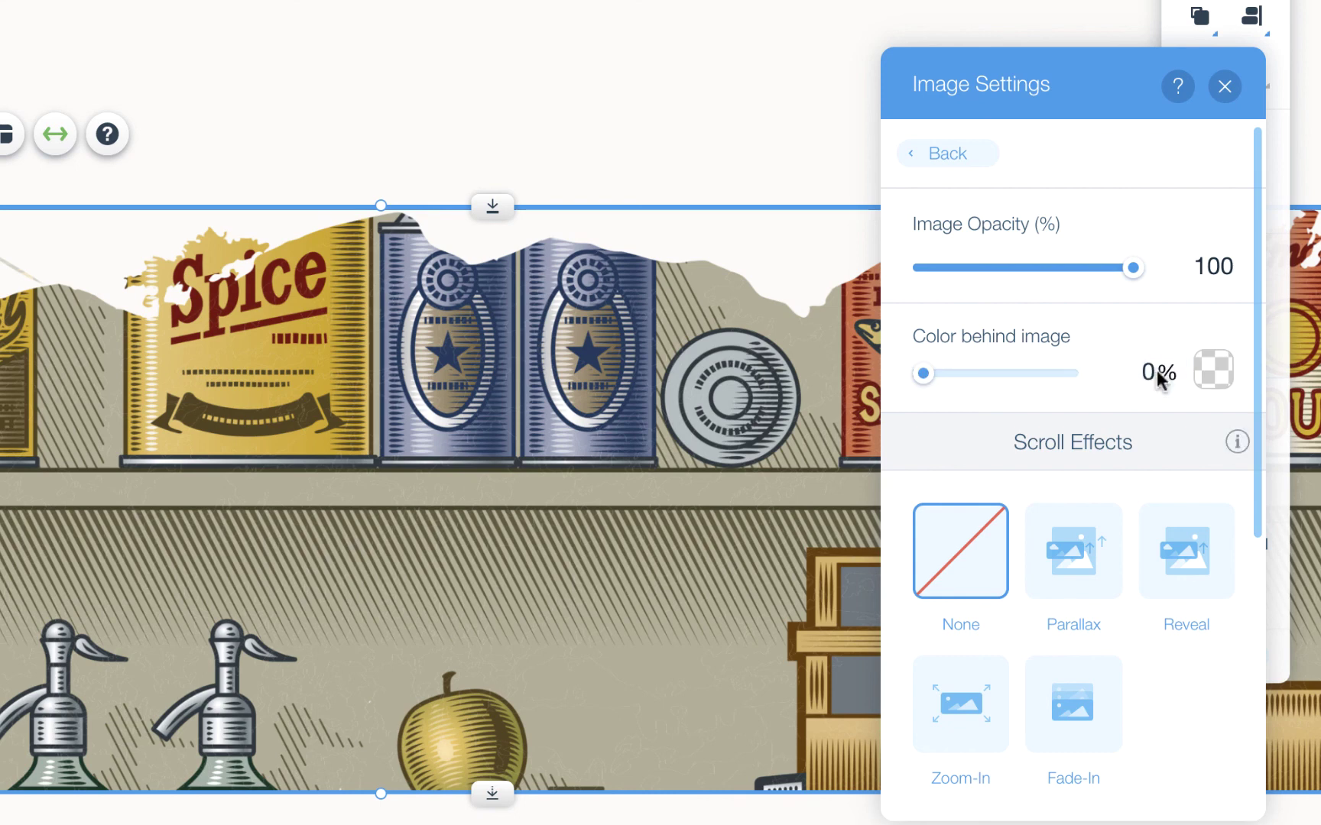
scroll(1159, 376, down, 6)
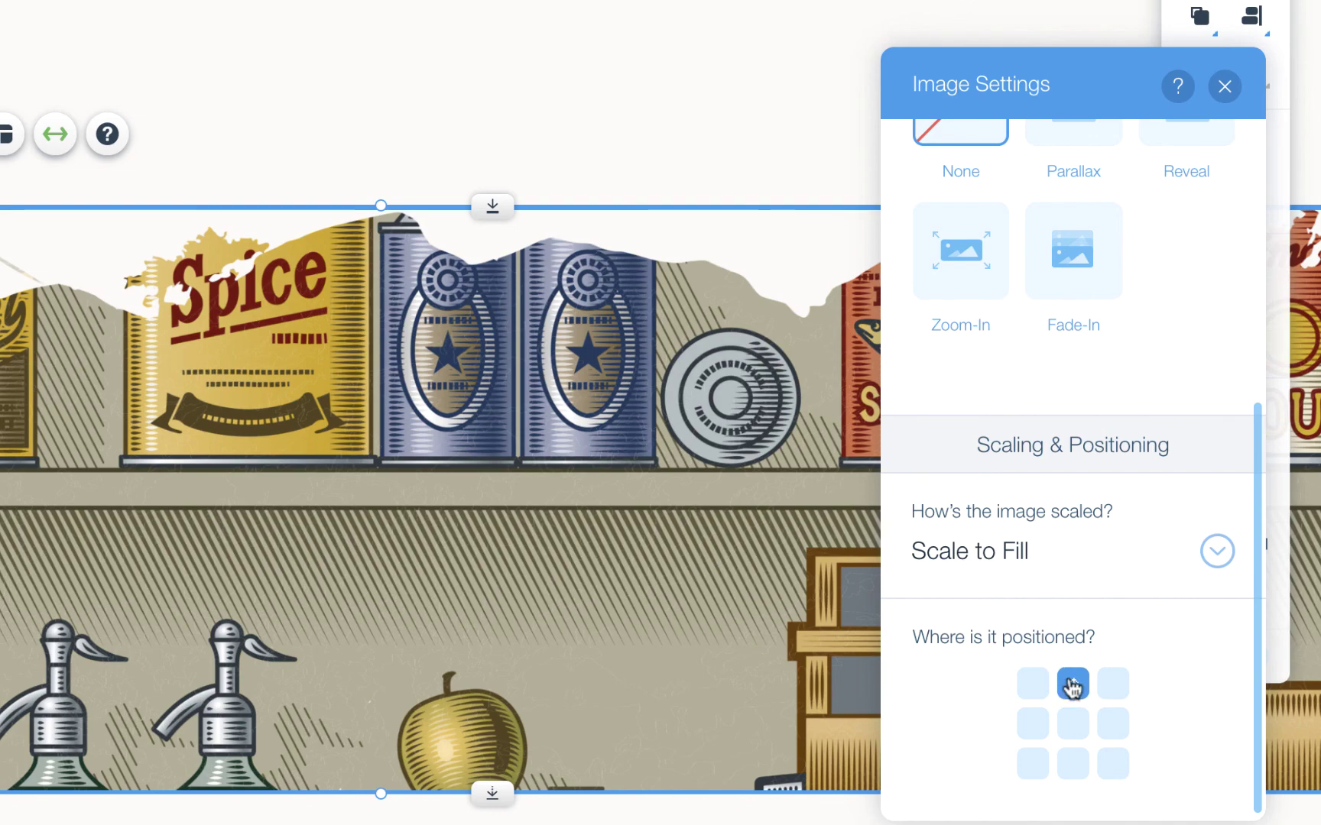
click(1224, 87)
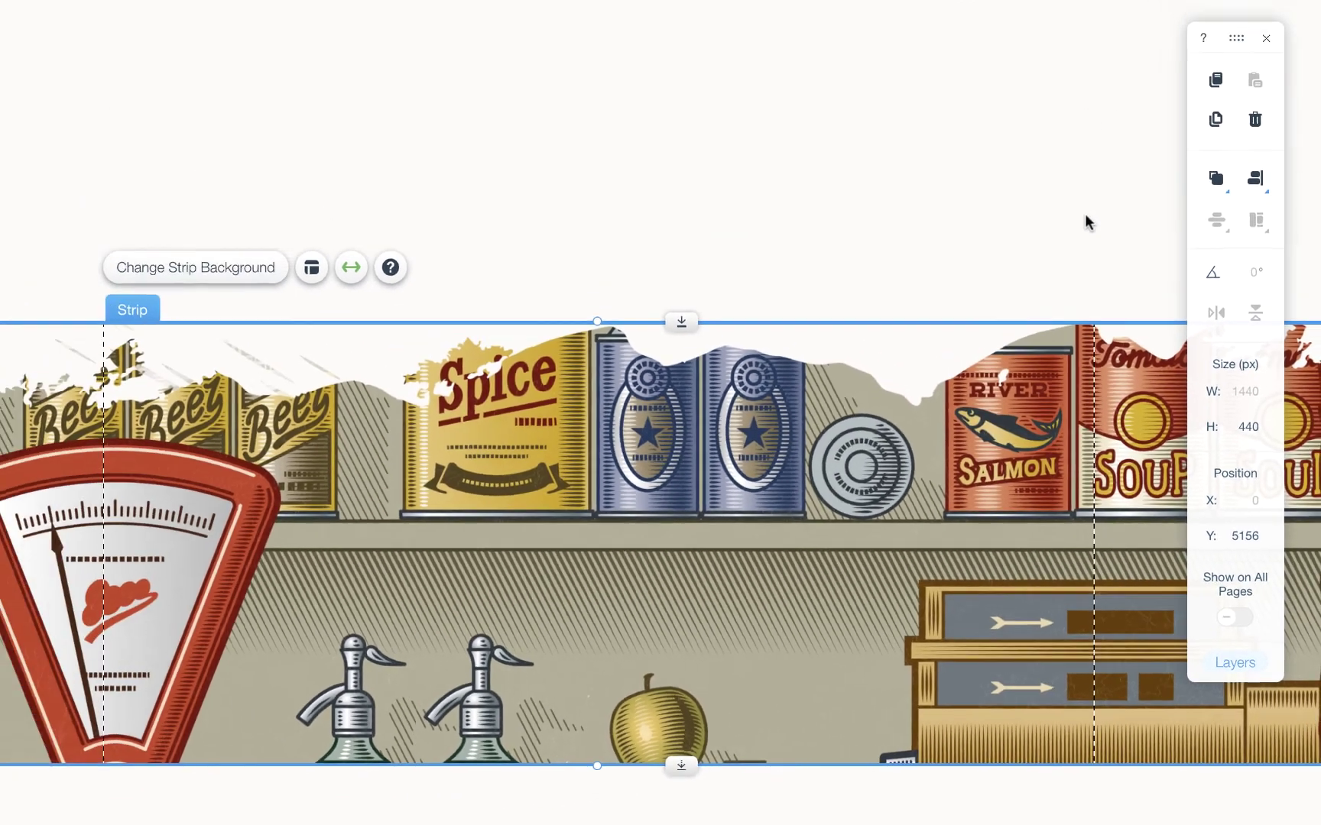
click(1083, 224)
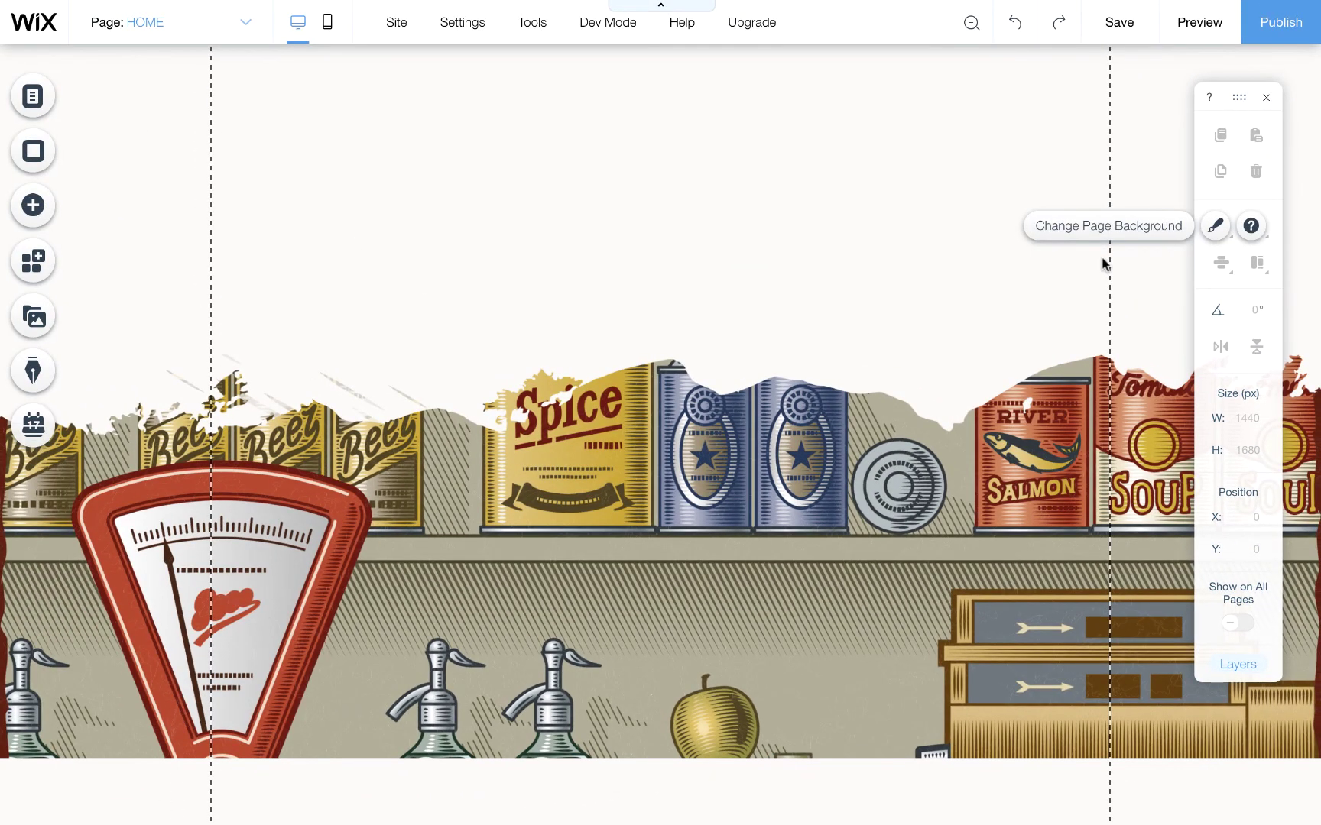
Add the logo image Logo-min.png from the site files to the page.
scroll(1103, 264, down, 2)
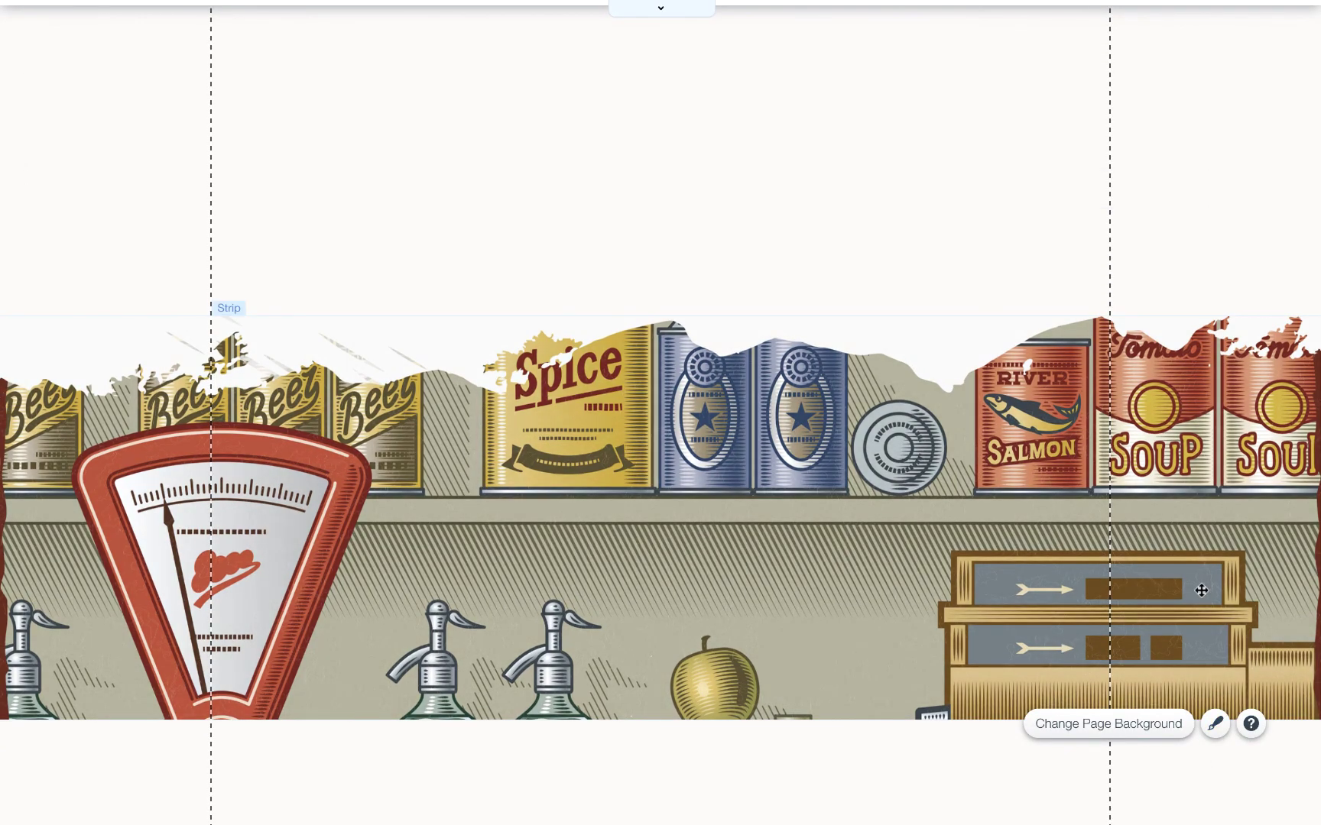
scroll(1202, 611, up, 3)
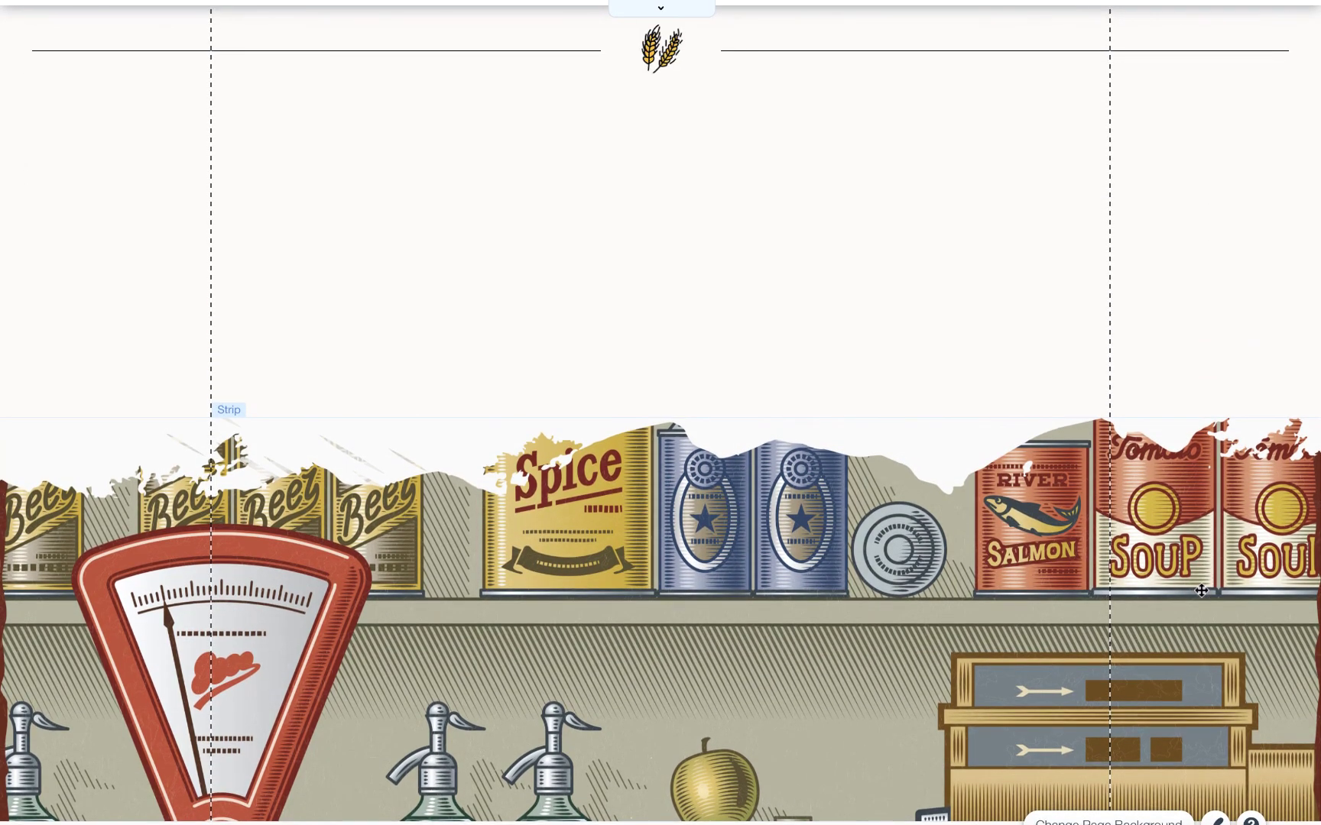
scroll(1201, 590, up, 2)
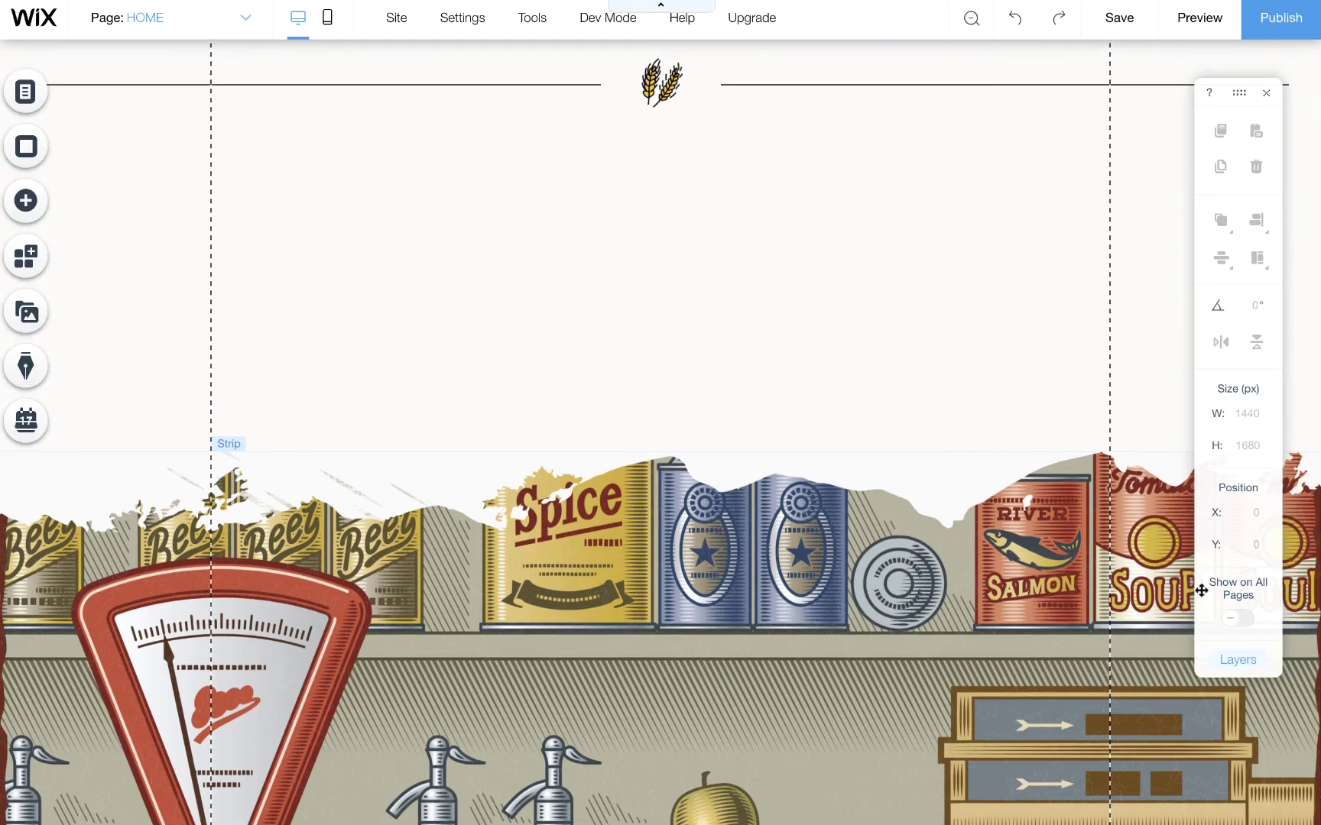
click(17, 327)
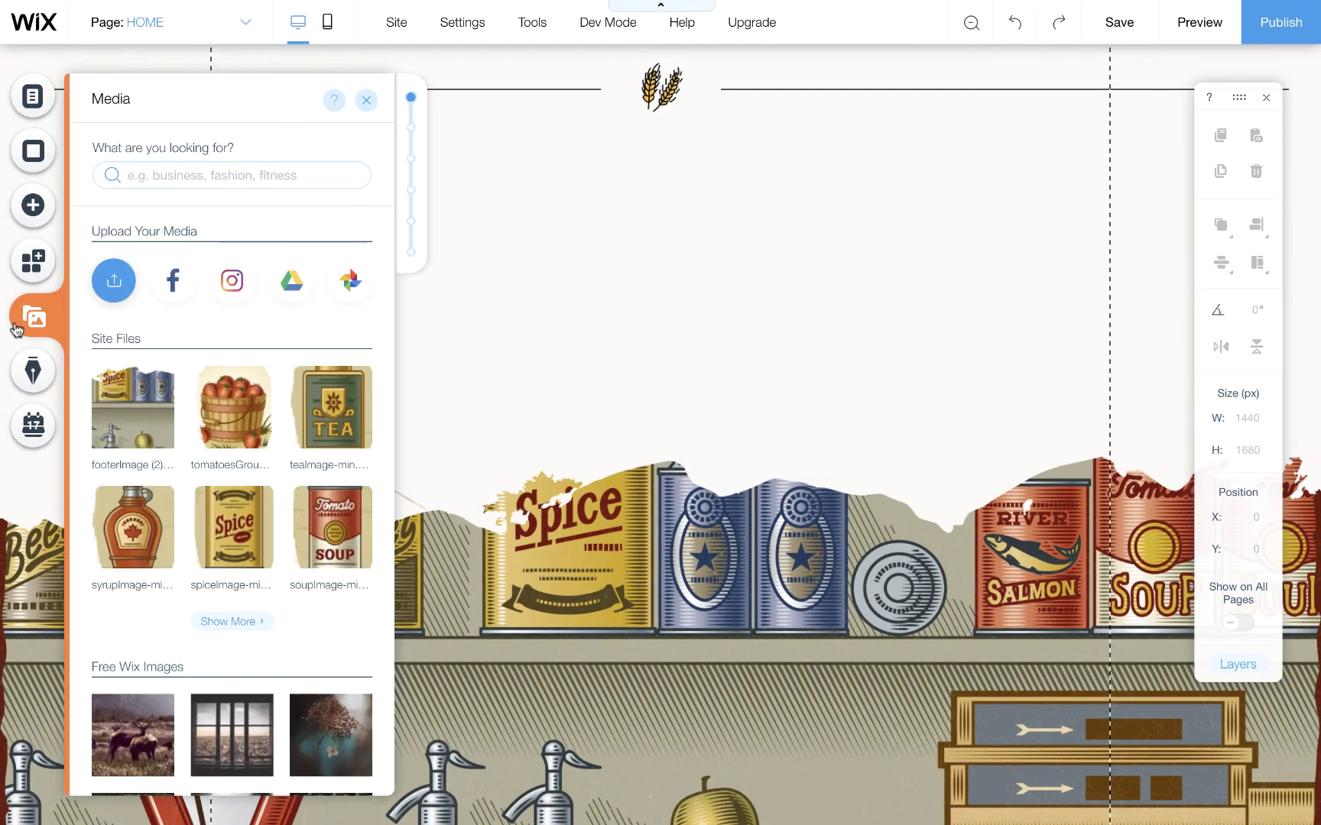
click(253, 622)
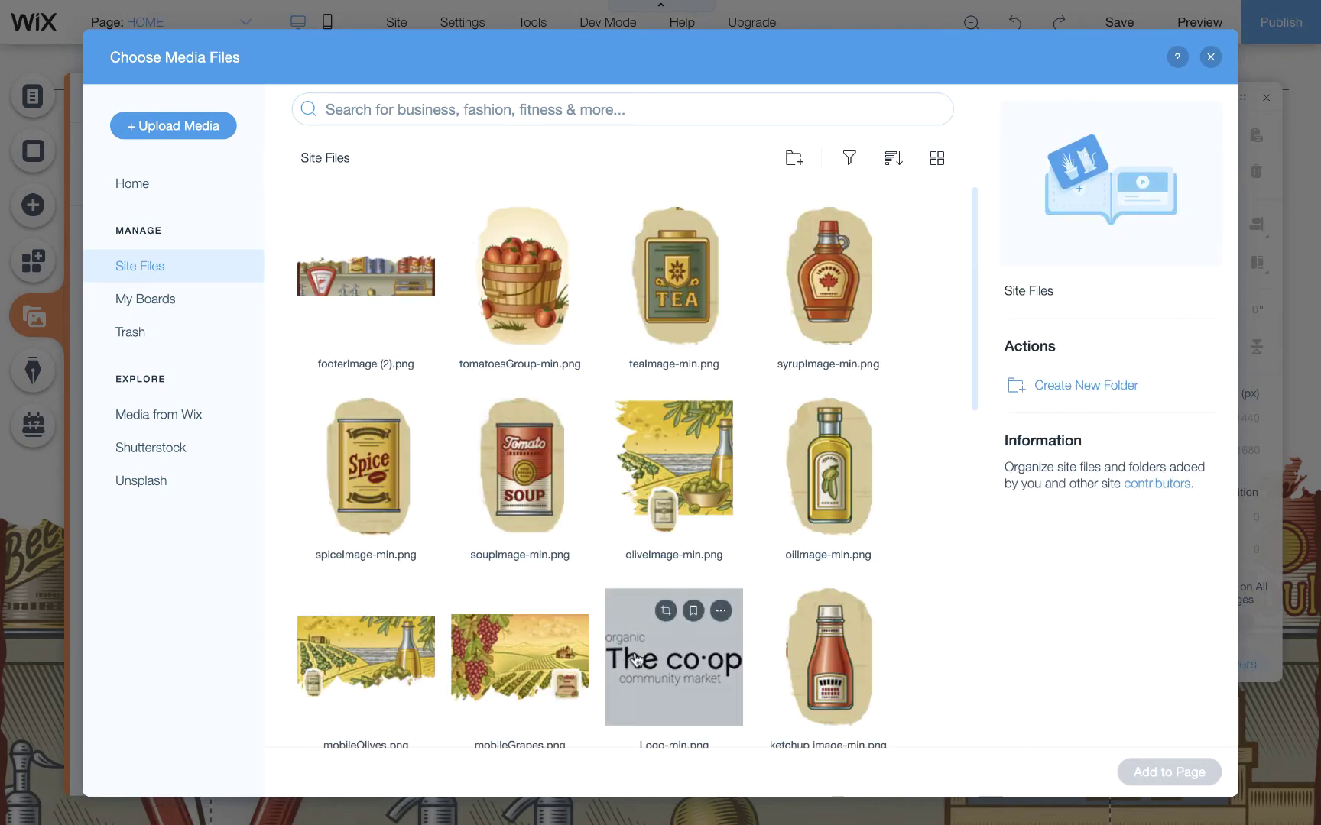
click(725, 676)
click(1184, 774)
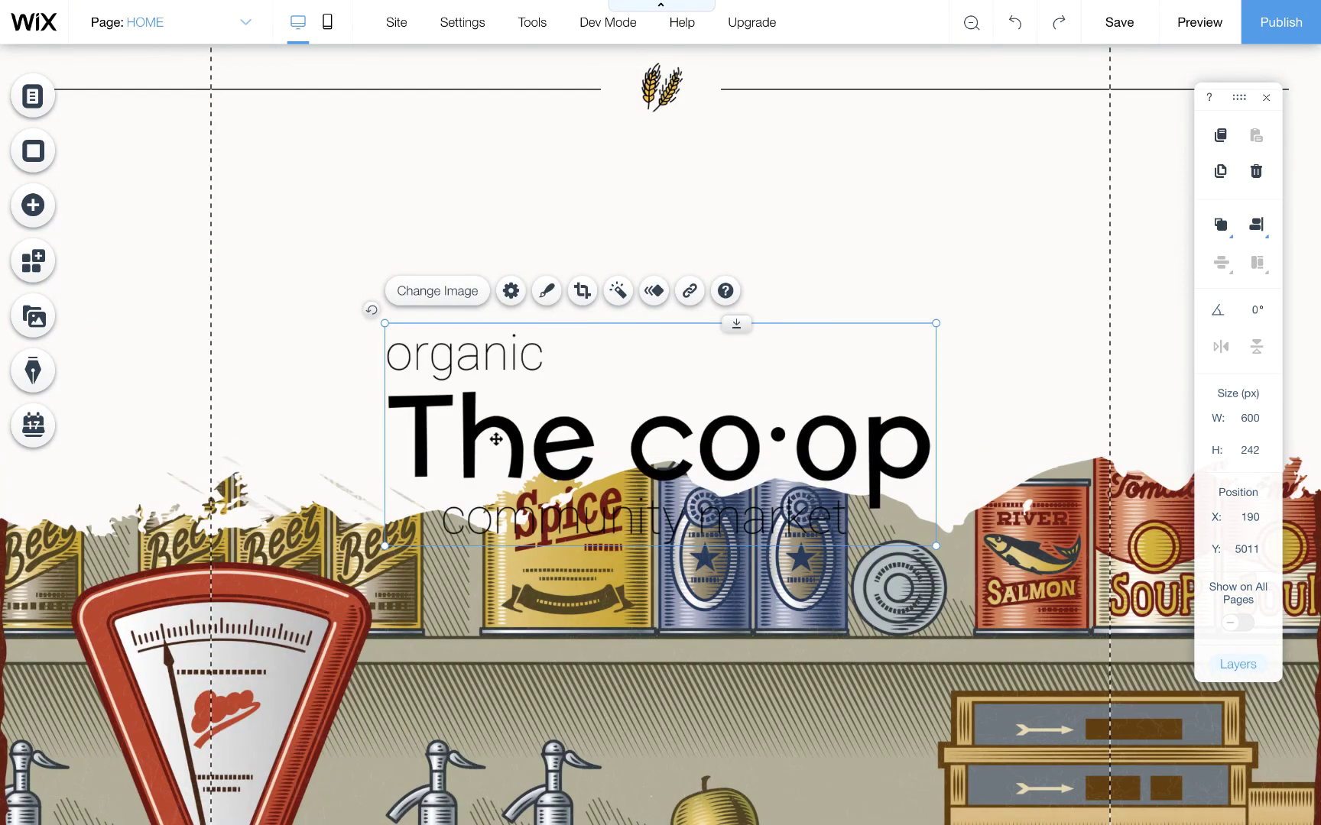
Move the logo up between the wheat divider and the footer strip, at Y about 4853, and set its width to 442 px.
drag(496, 440, 500, 294)
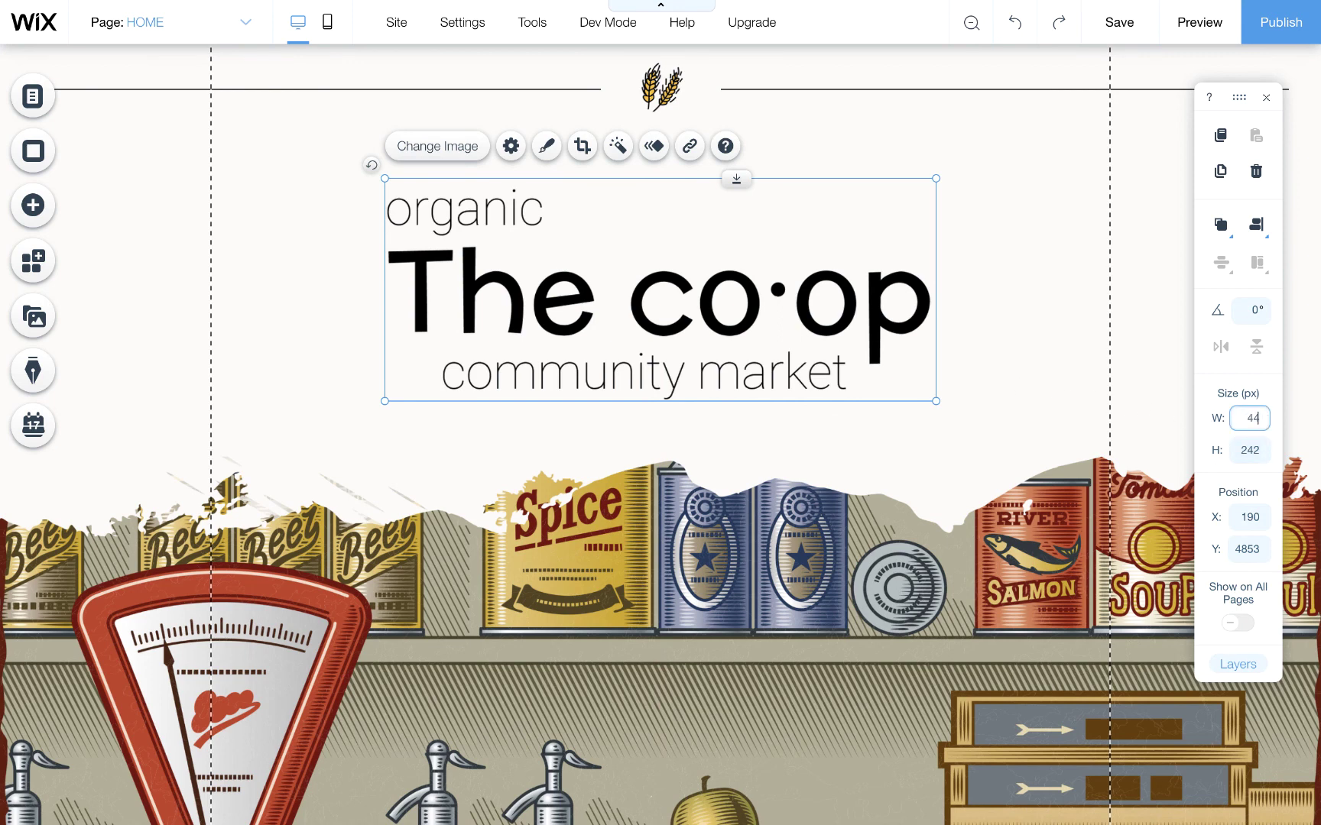
key(Tab)
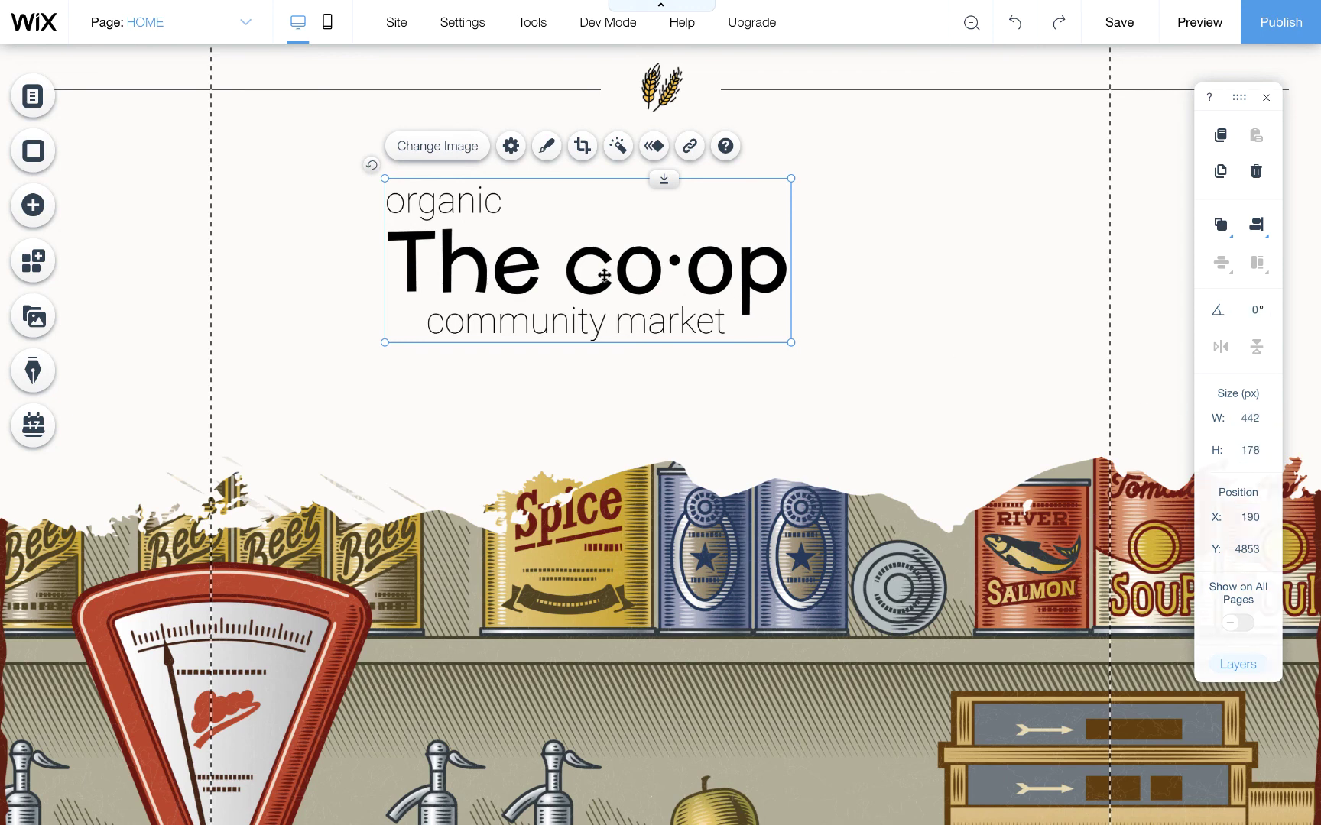
Center the co-op logo horizontally on the page, slightly lower between the wheat divider and the footer strip, and deselect it.
drag(611, 275, 677, 297)
click(1060, 320)
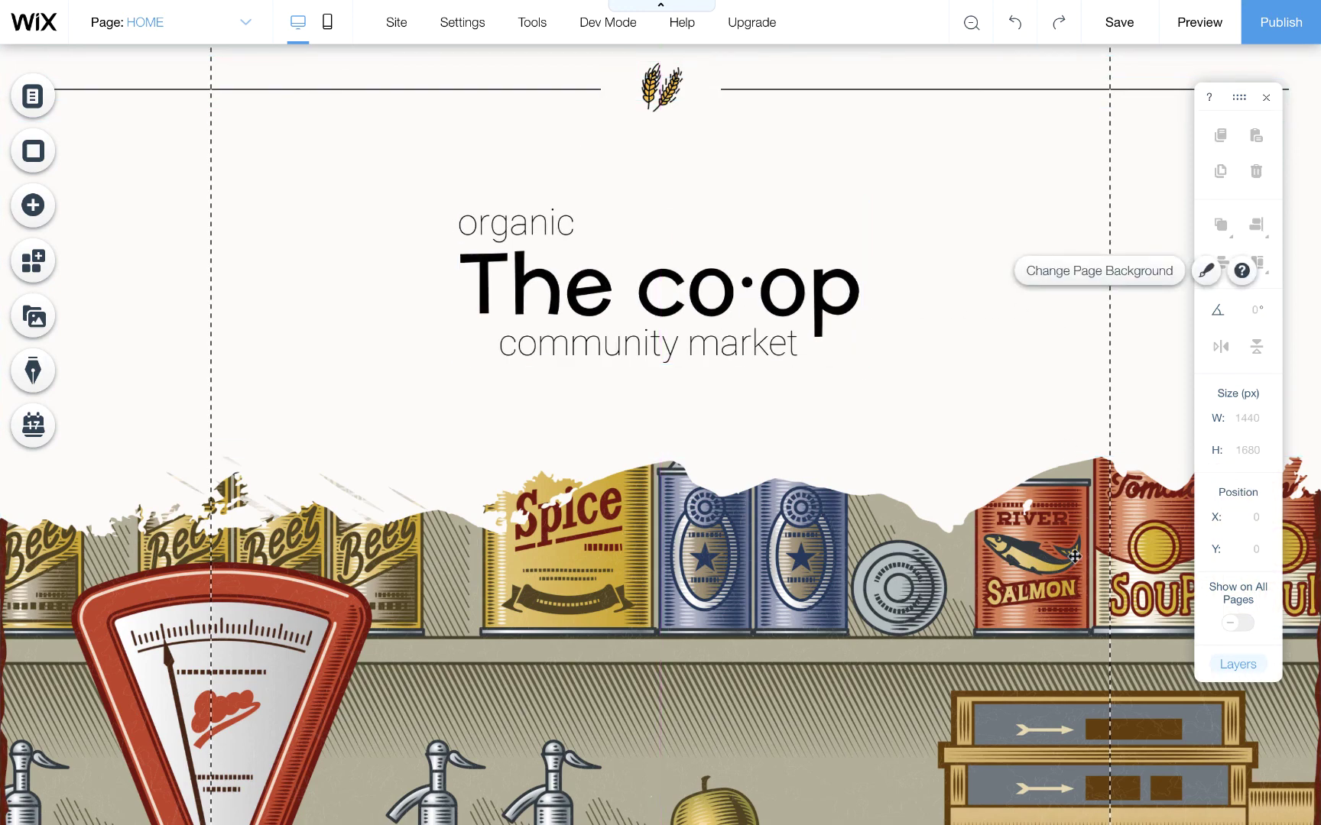
Preview the finished home page and review every section from the header down to the closing logo and footer shelf image.
scroll(1075, 644, down, 1)
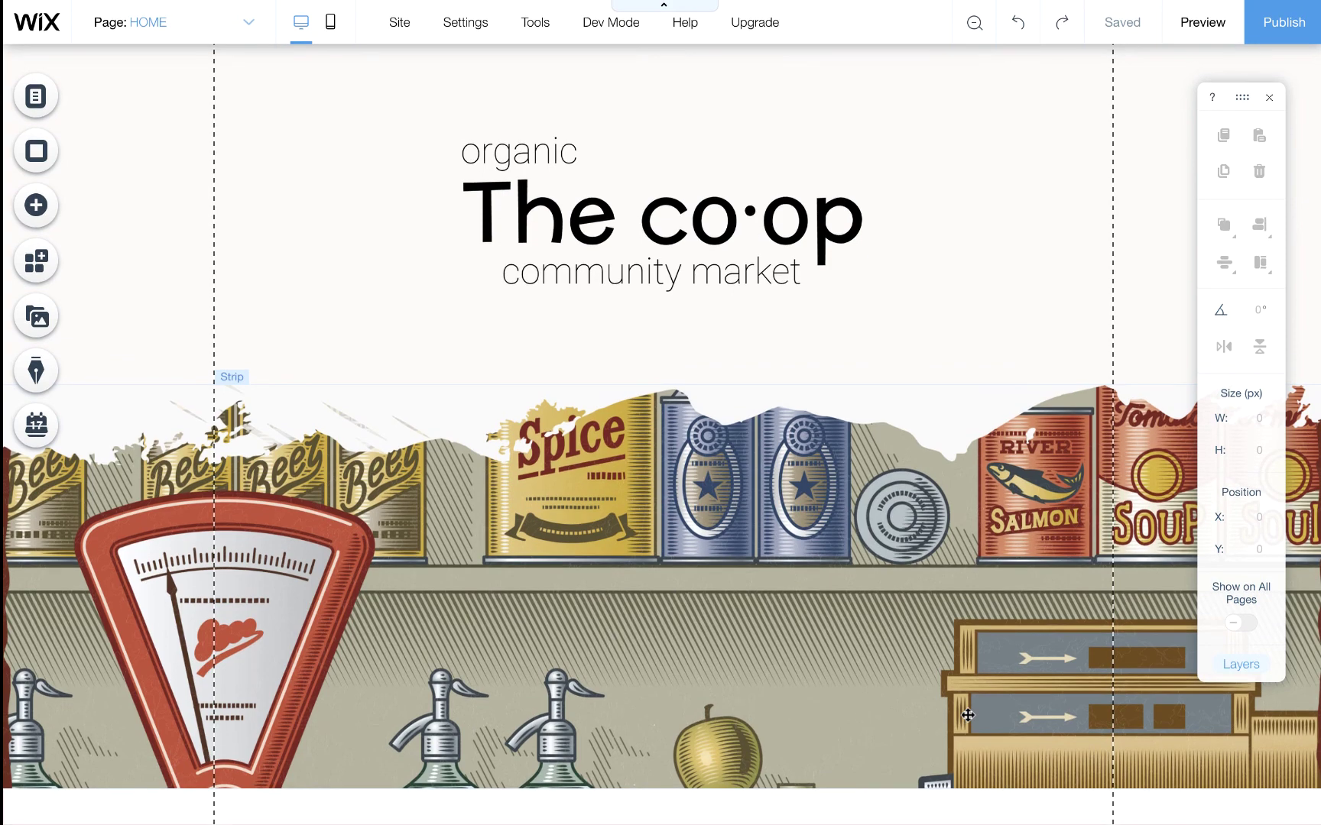
scroll(968, 715, up, 3)
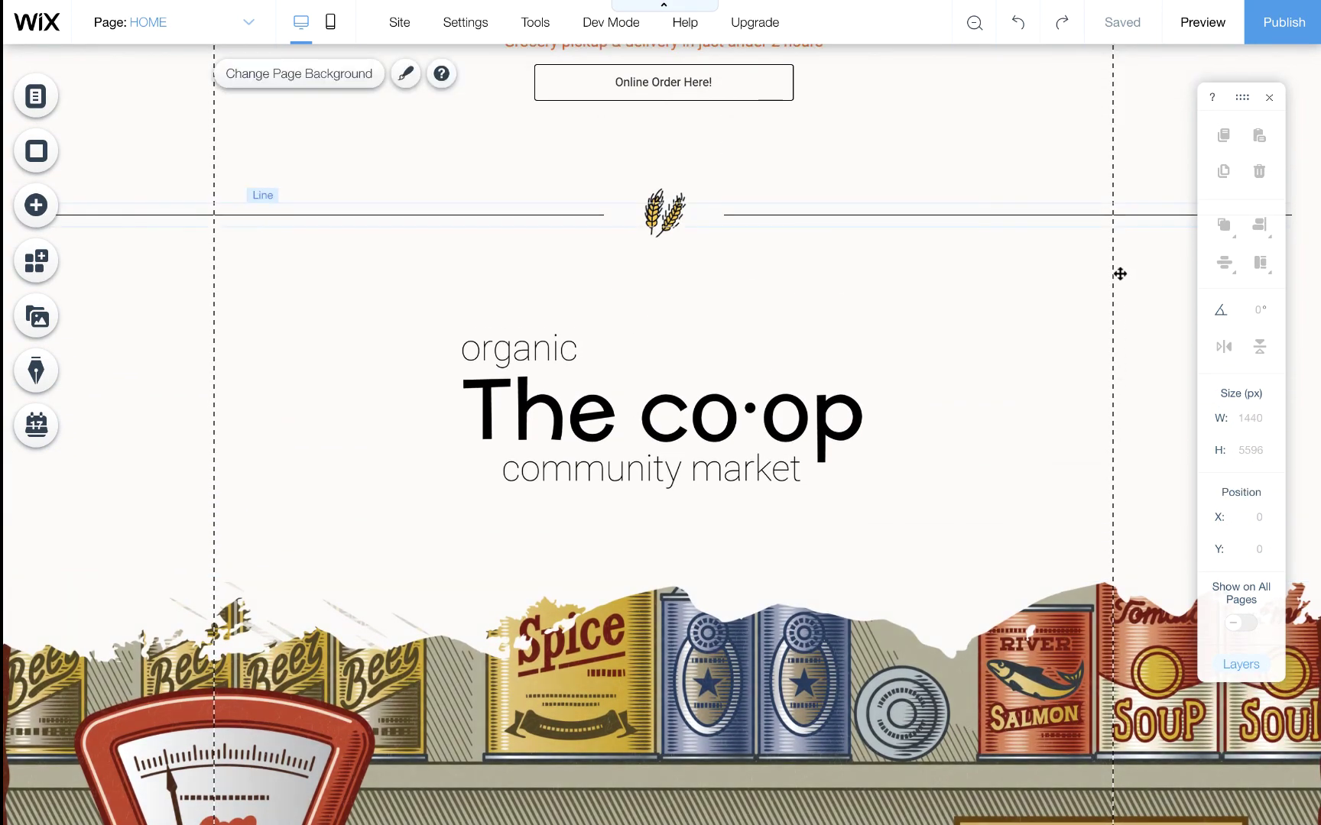
scroll(1118, 269, up, 20)
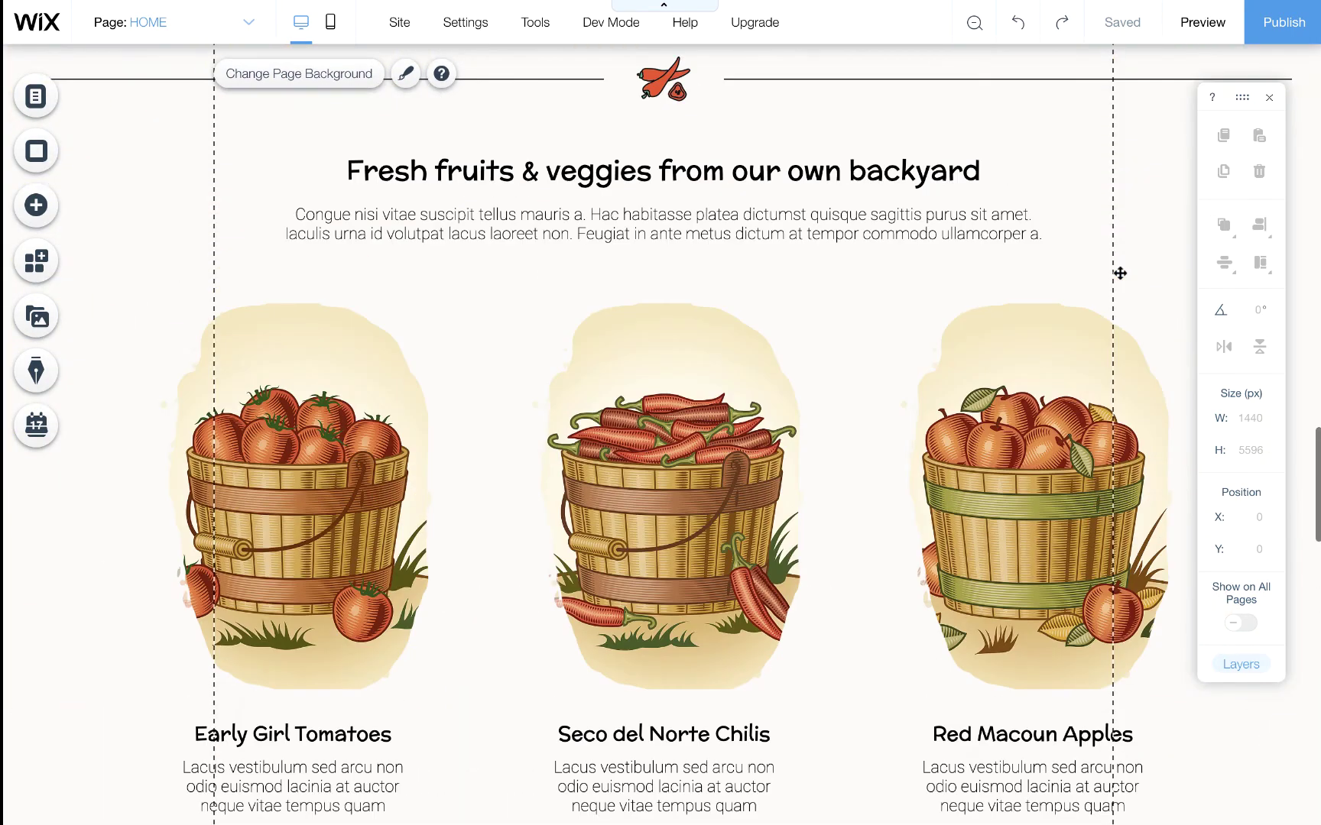
scroll(1118, 273, up, 10)
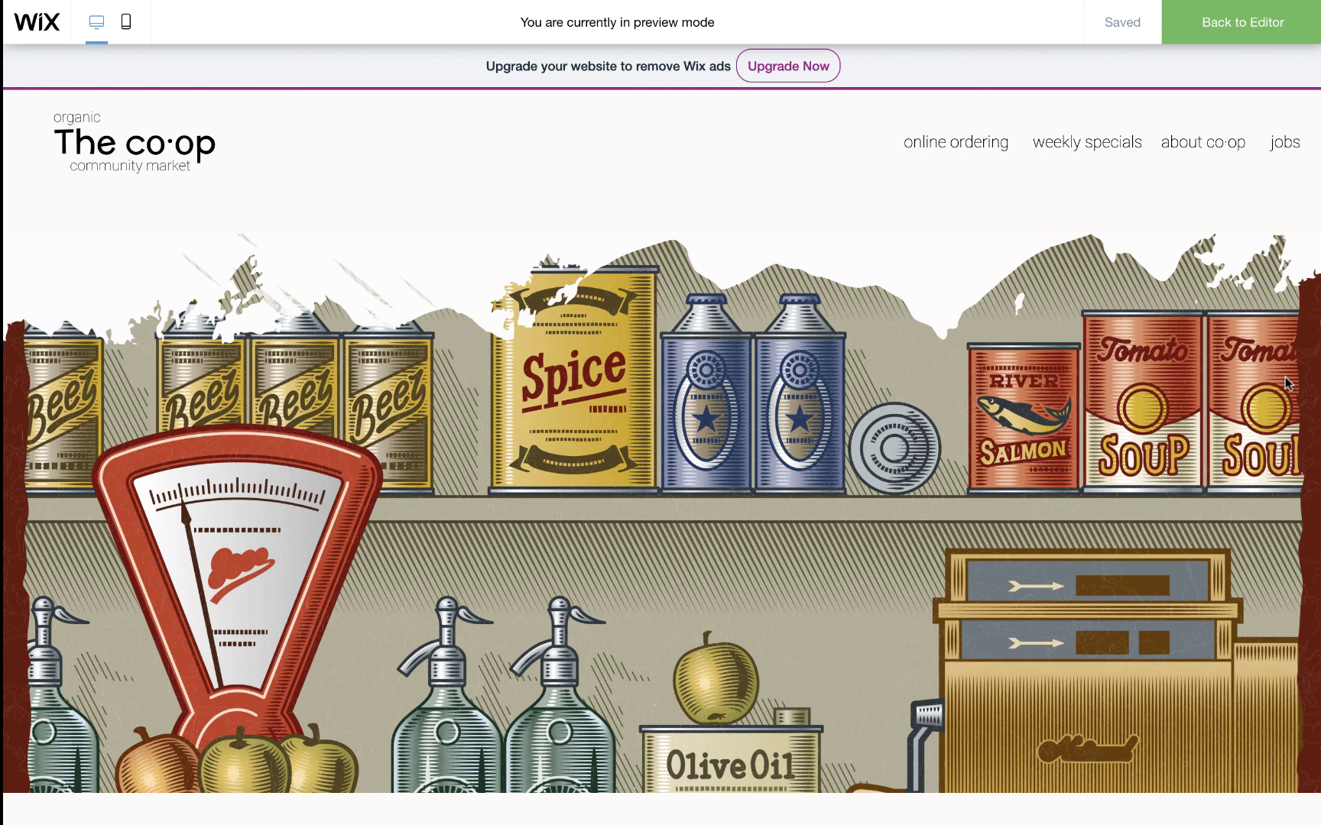
scroll(1288, 384, down, 4)
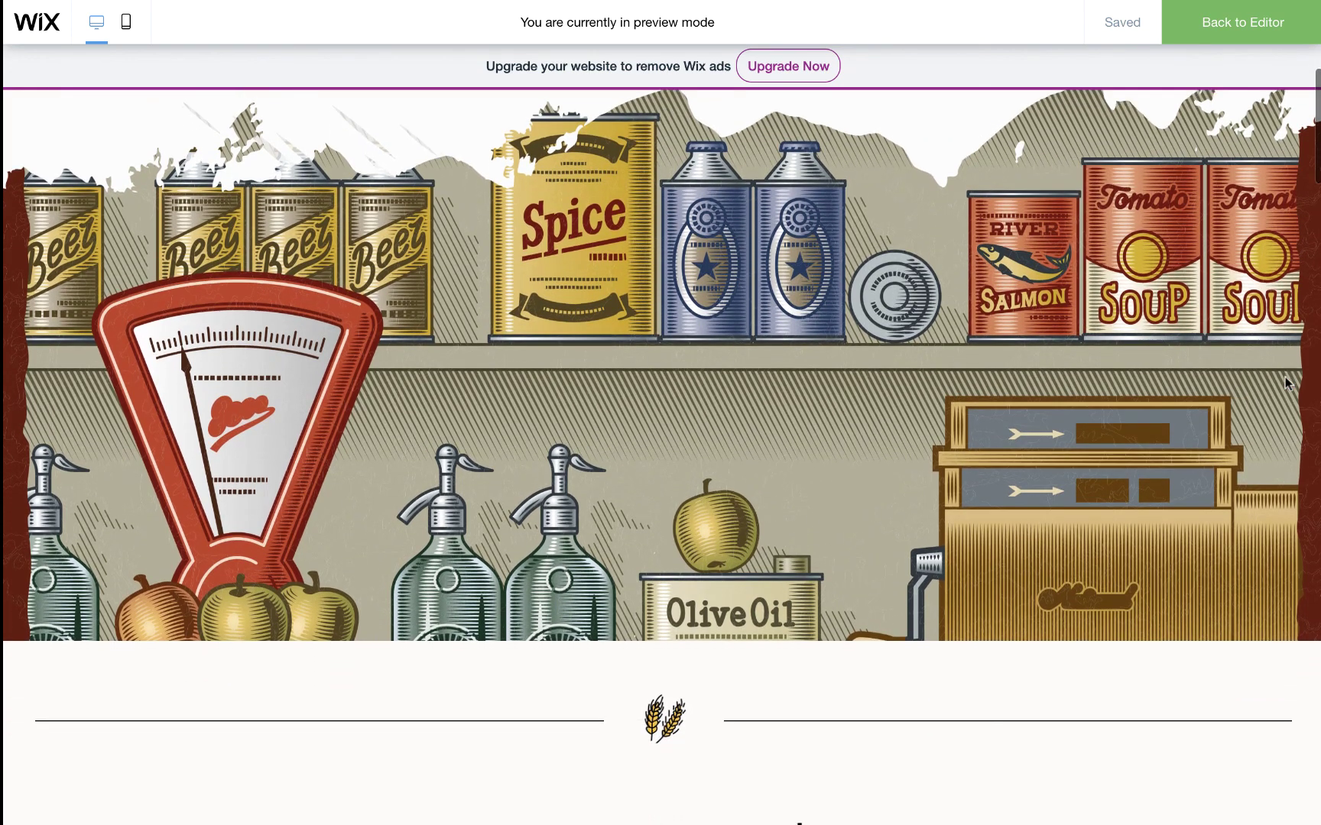
scroll(1287, 383, down, 4)
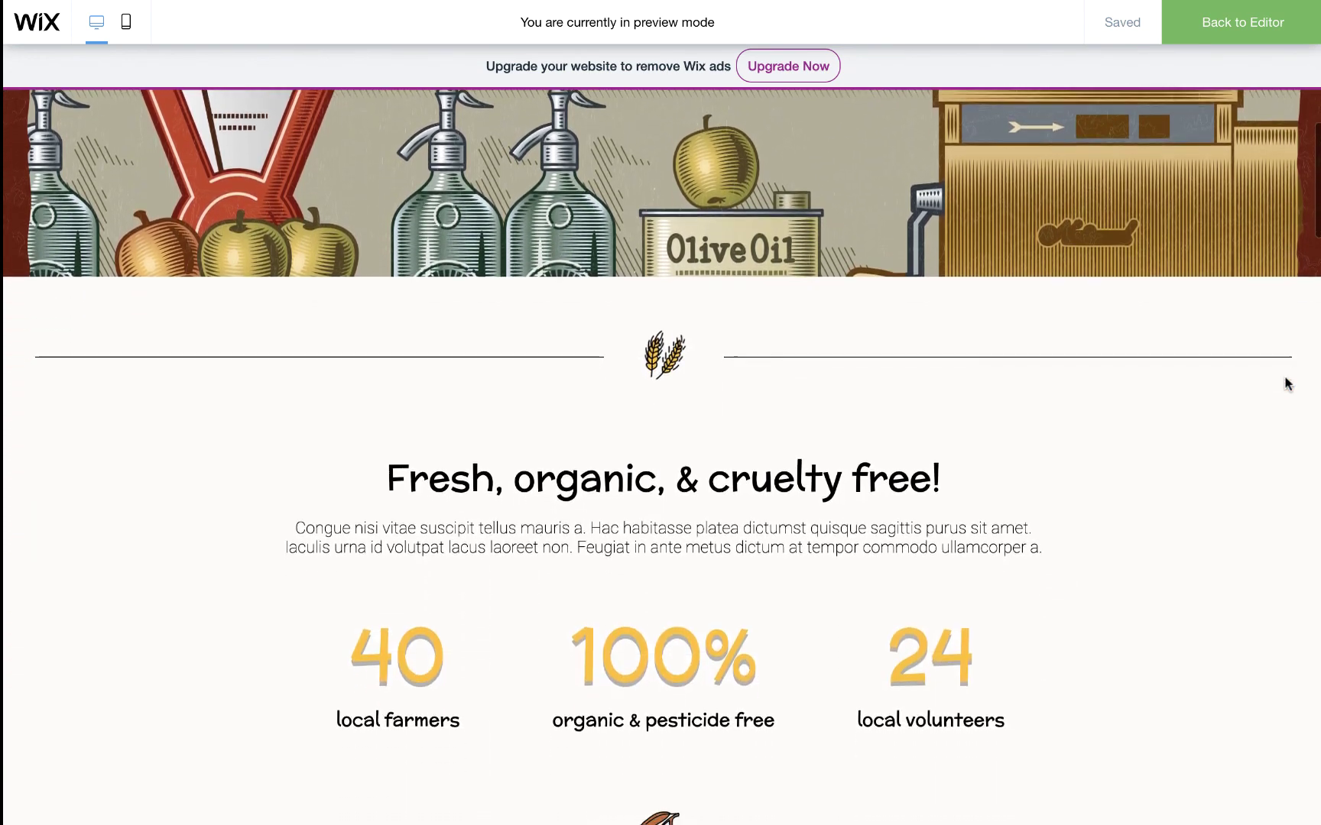
scroll(1288, 384, down, 3)
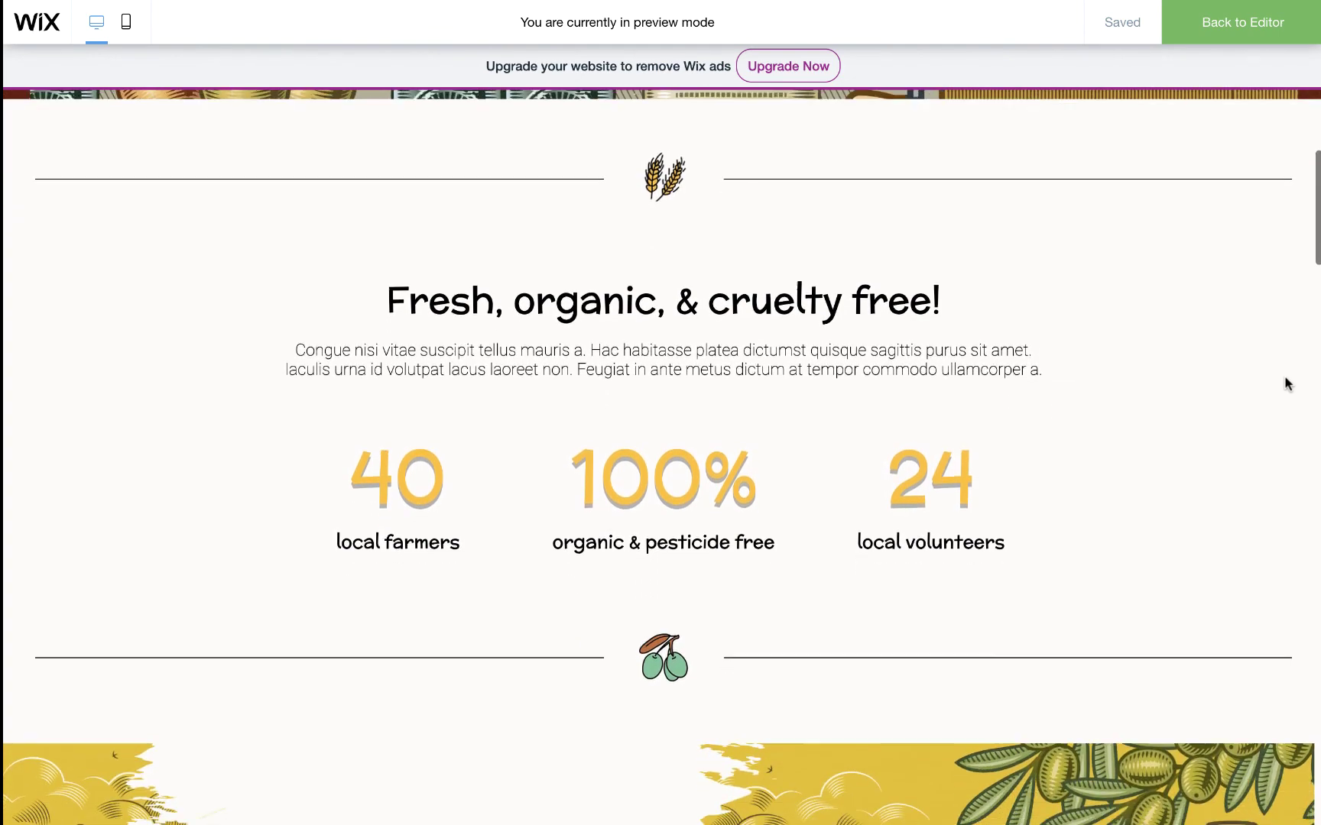
scroll(1287, 384, down, 1)
scroll(1287, 384, down, 5)
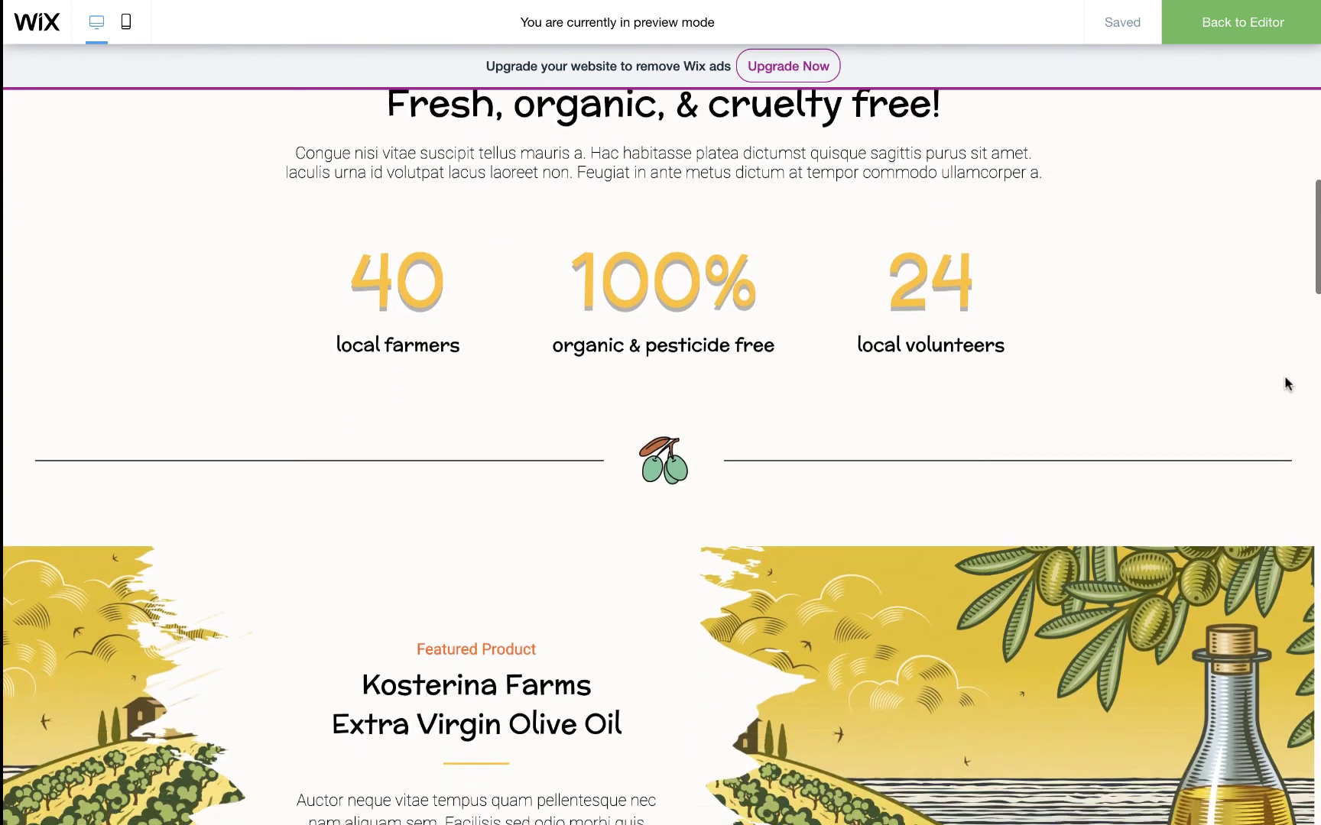
scroll(1288, 383, down, 4)
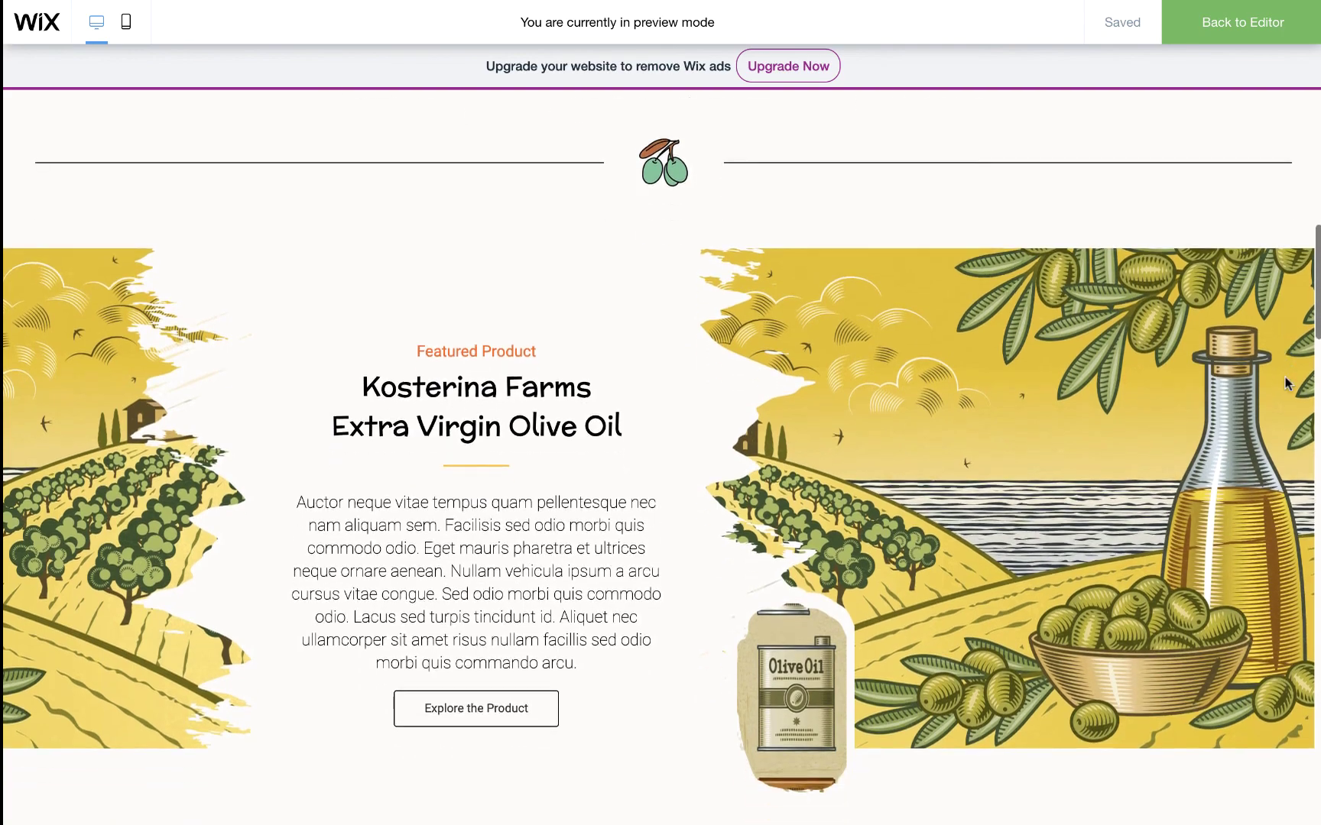
scroll(1288, 383, down, 5)
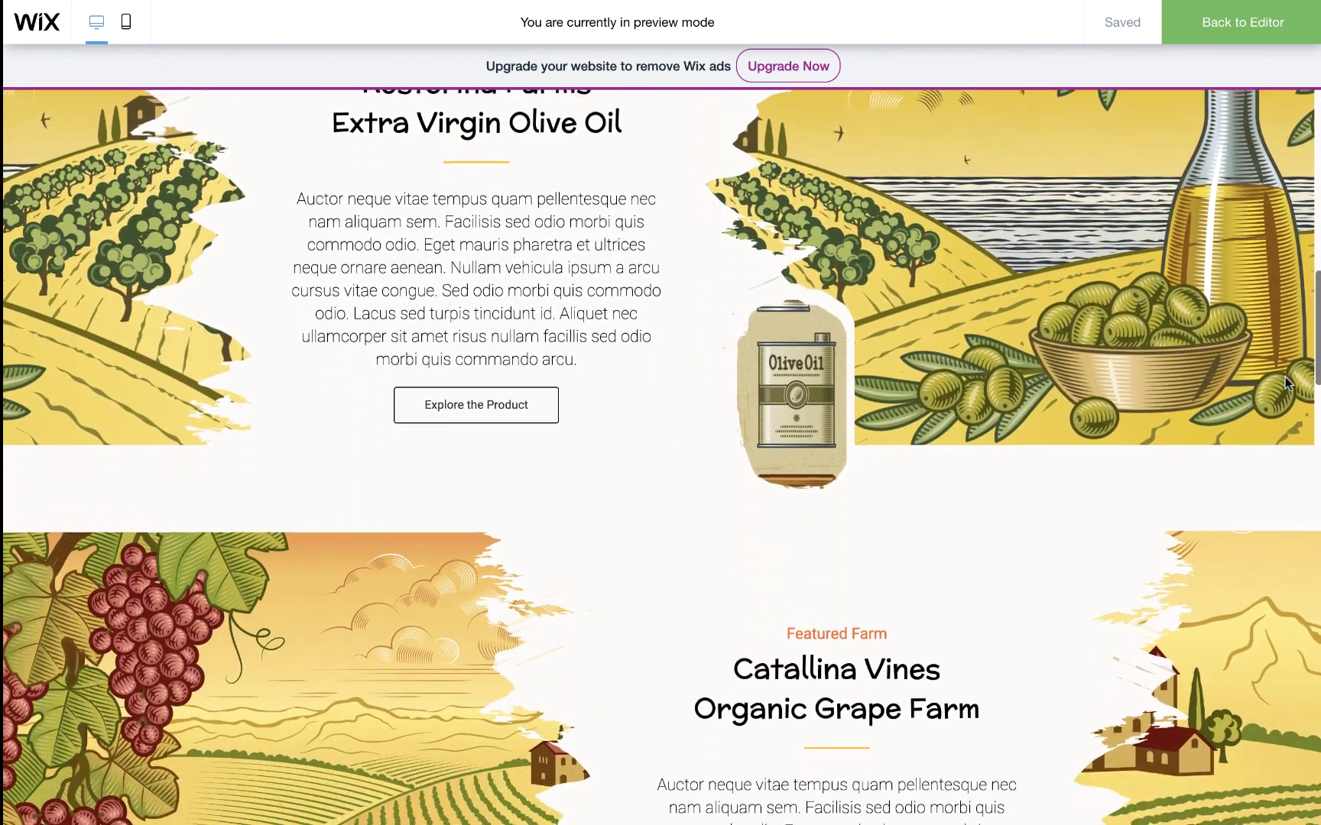
scroll(1288, 384, down, 5)
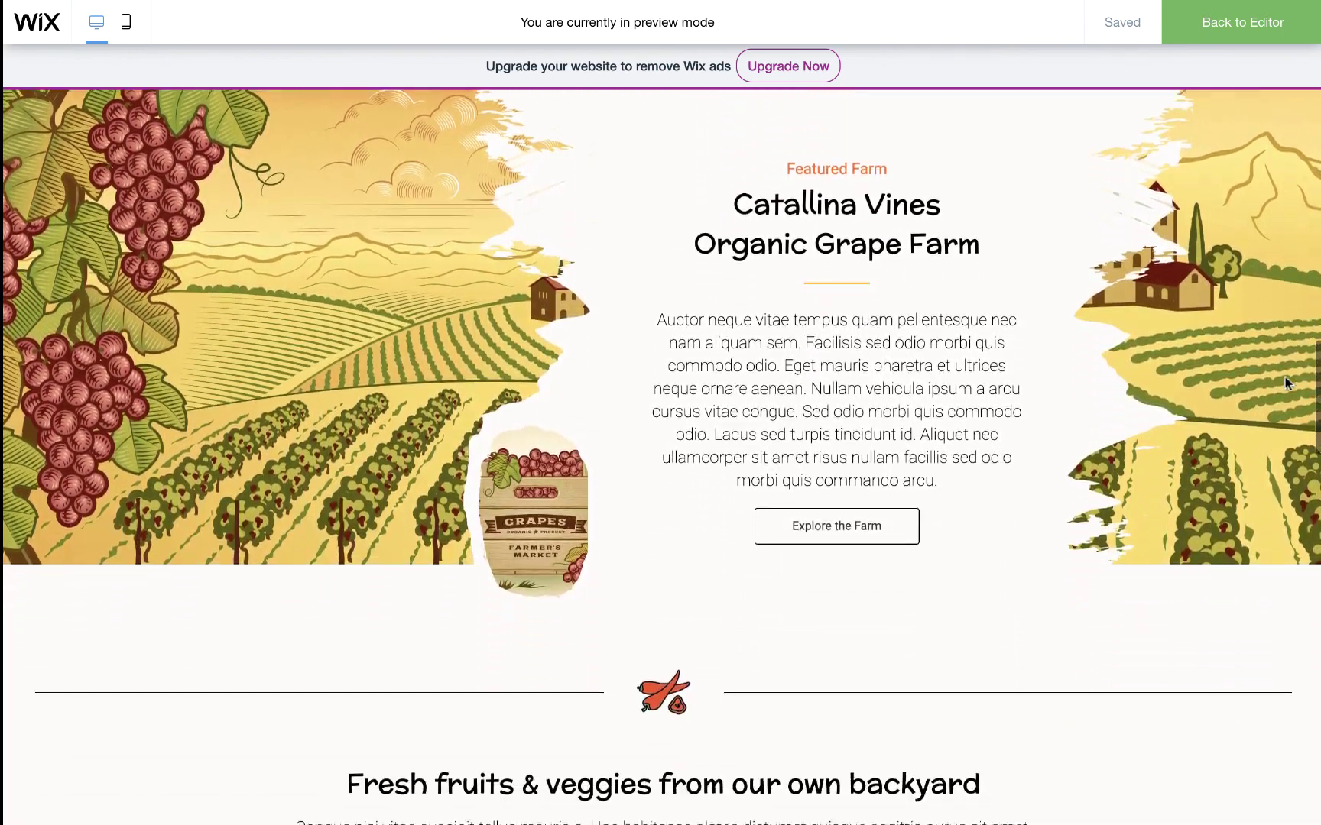
scroll(1287, 383, down, 6)
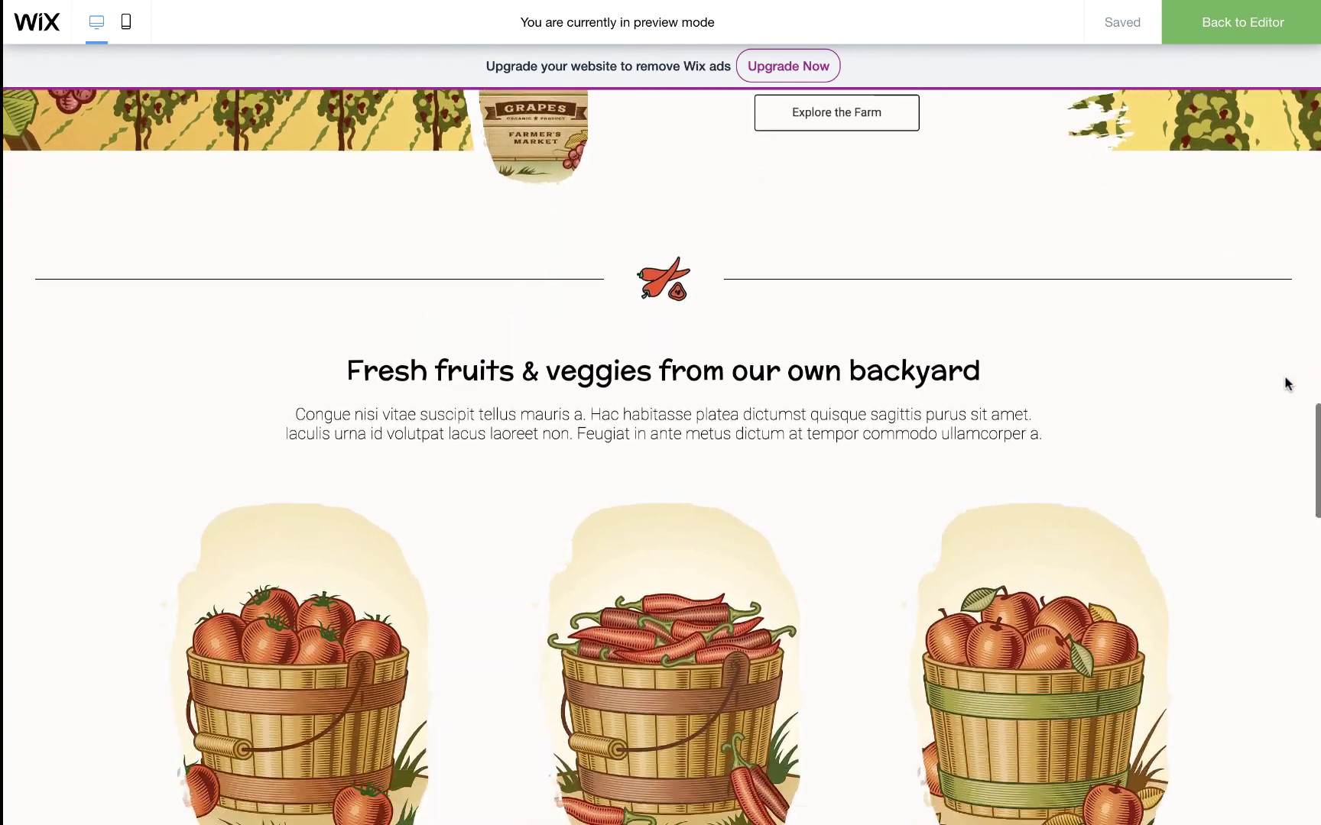
scroll(1288, 384, down, 5)
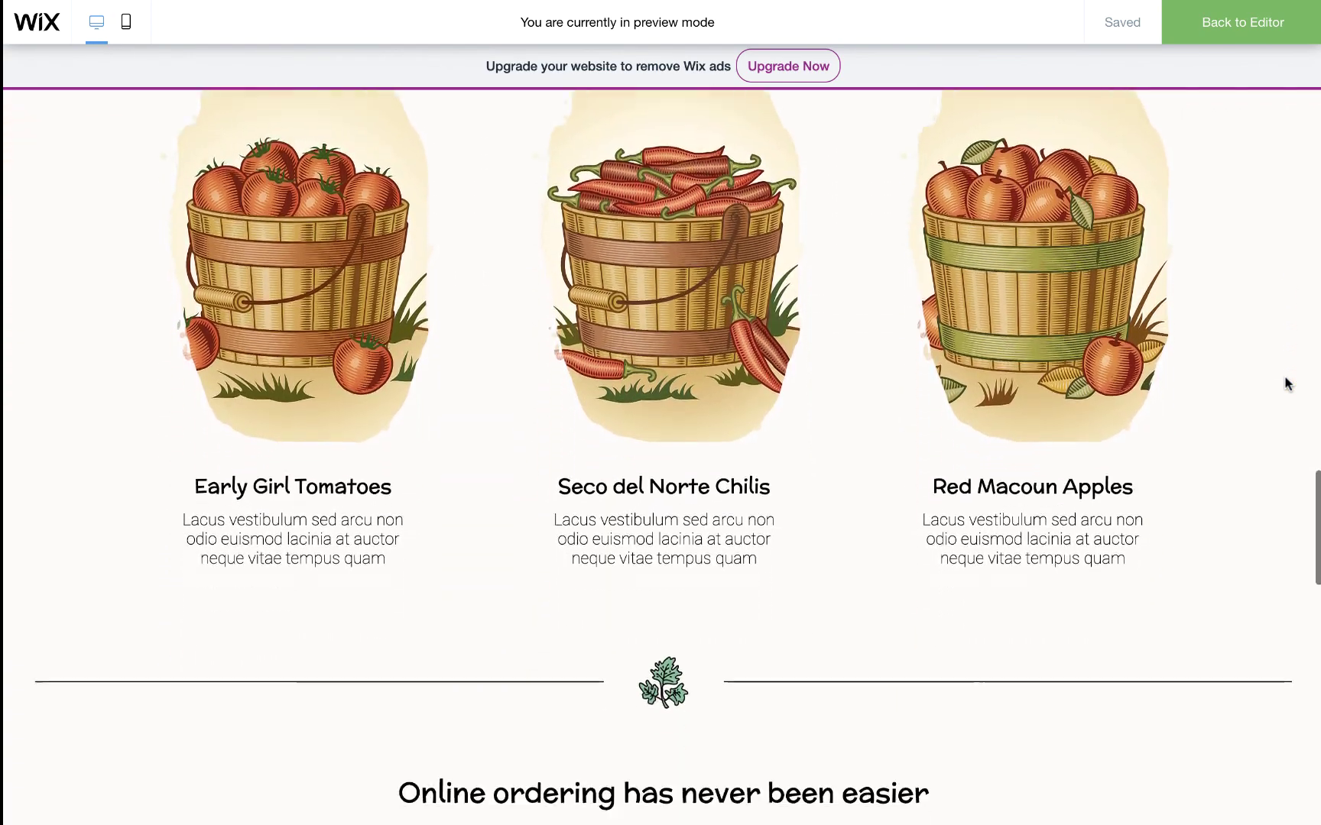
scroll(1288, 384, down, 5)
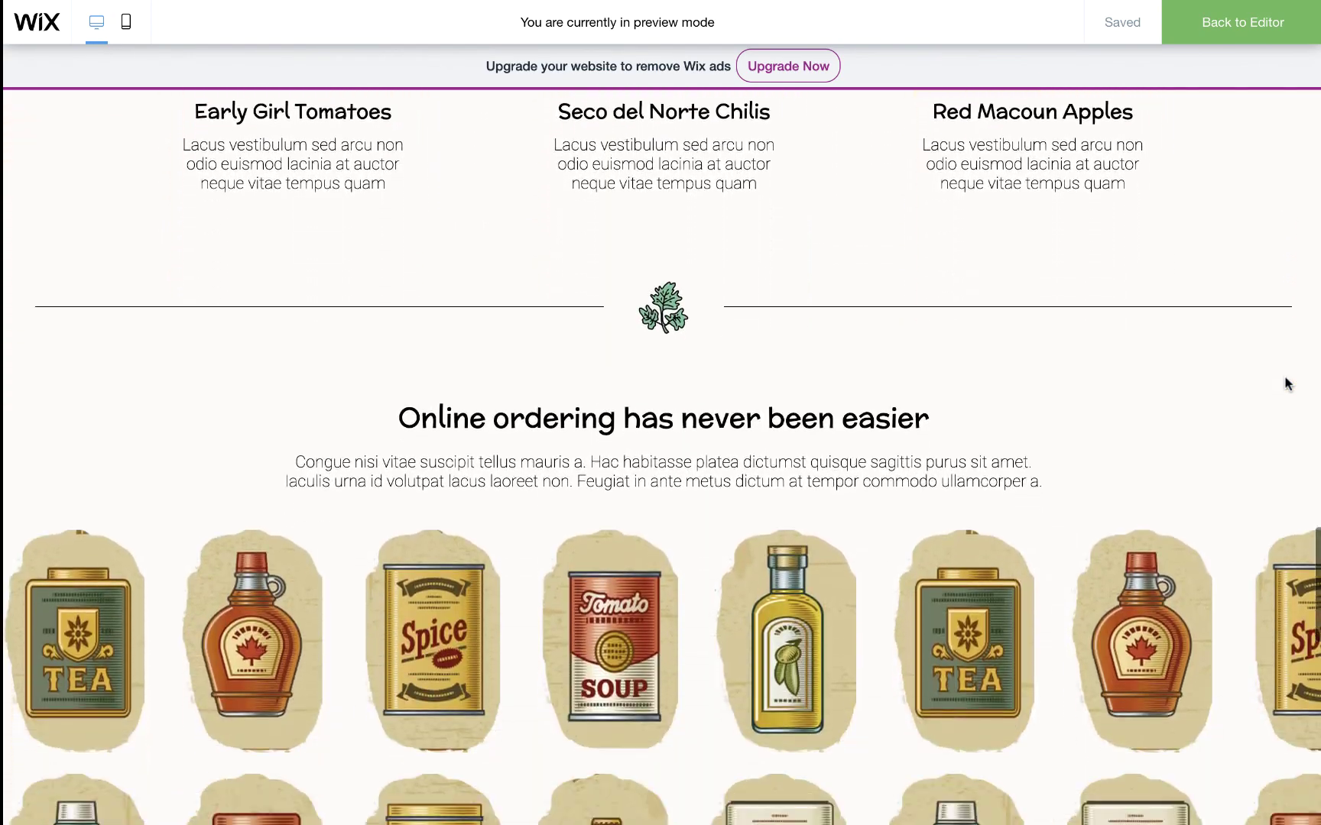
scroll(1287, 383, down, 4)
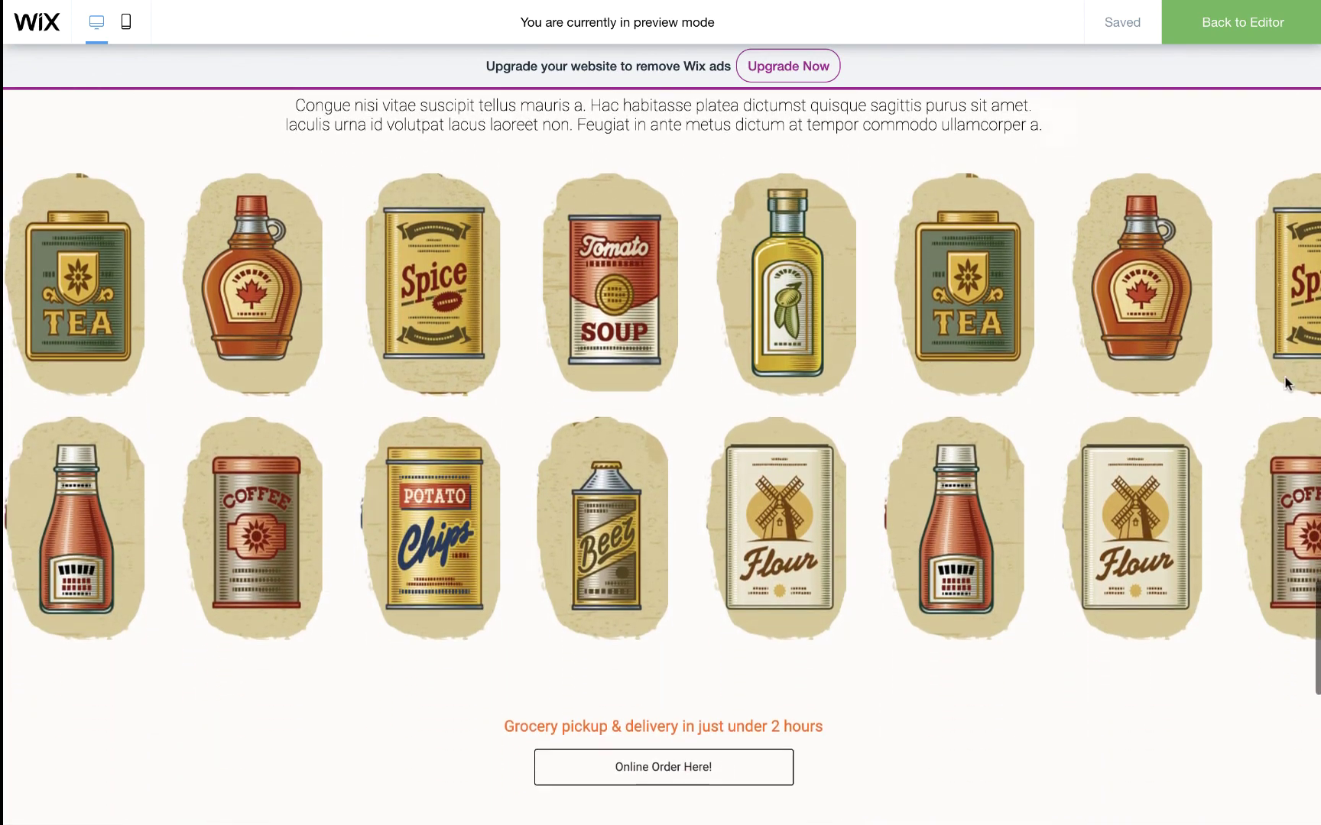
scroll(1287, 384, down, 3)
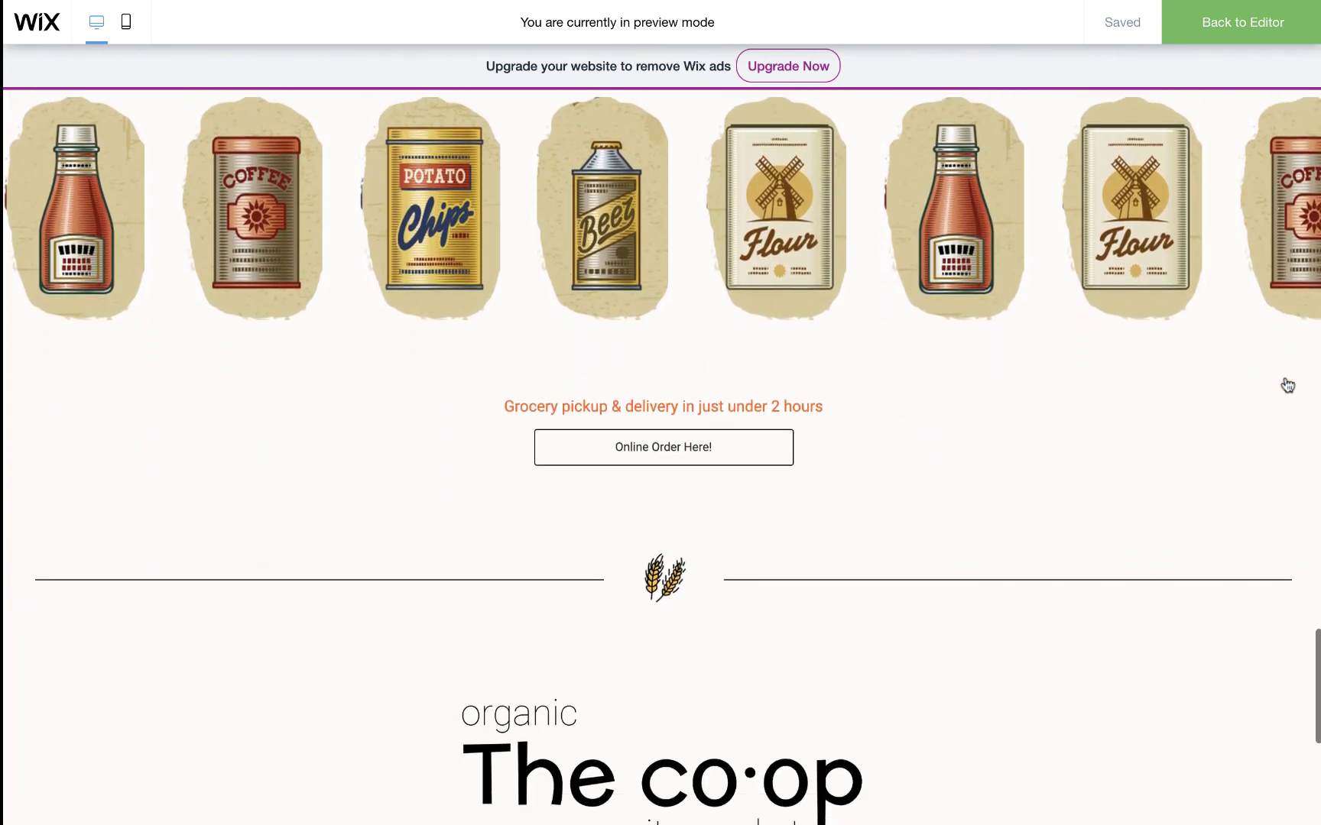
scroll(1287, 384, down, 4)
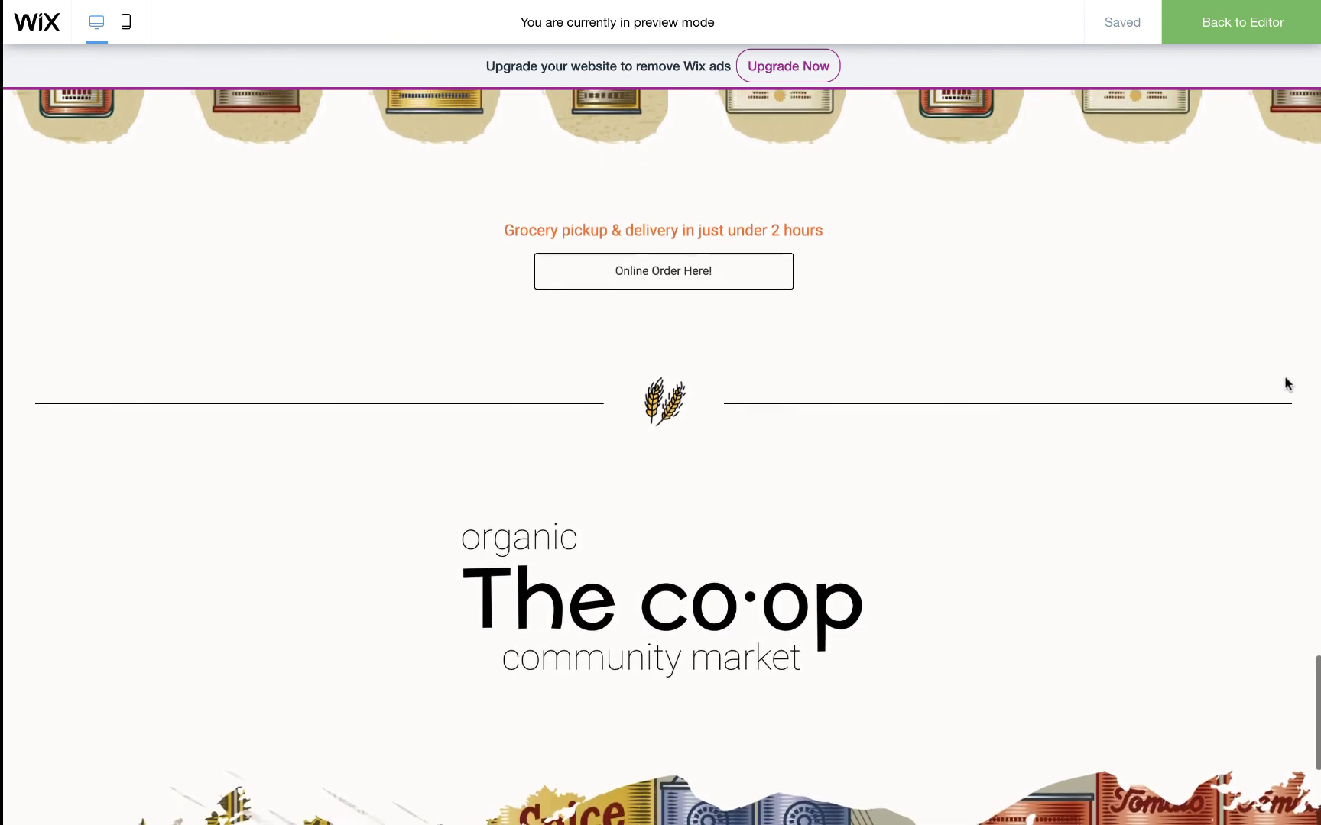
scroll(1288, 383, down, 2)
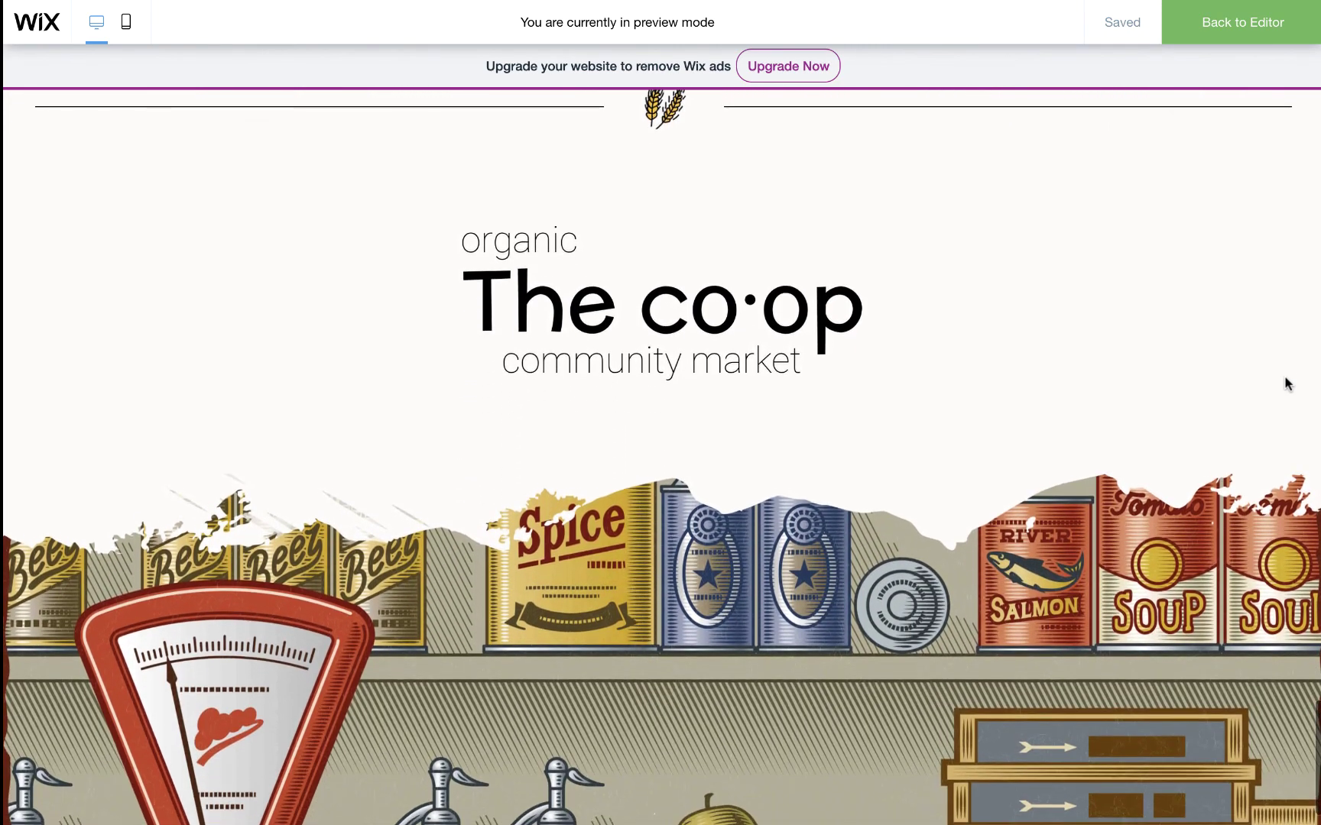